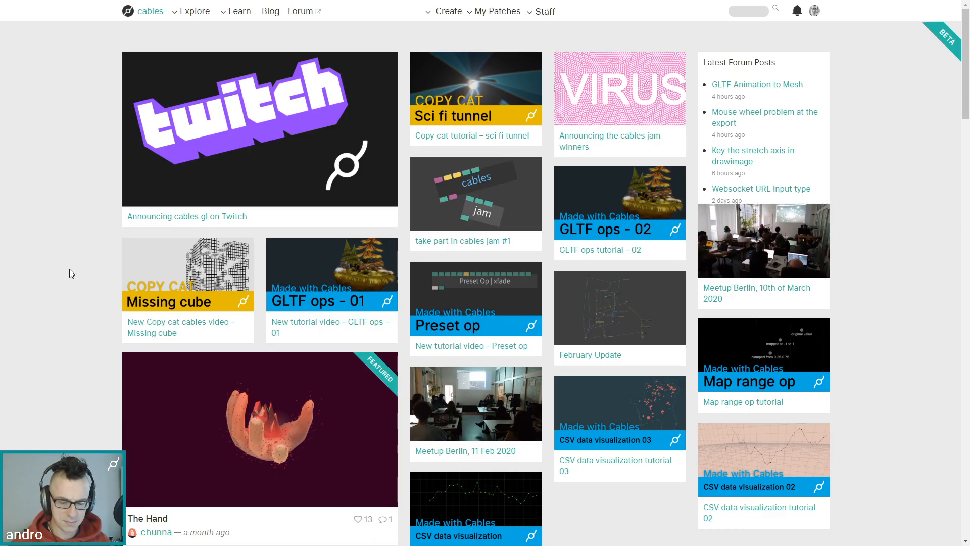
# - Look over the whirlpool reference images and create a new patch from the Empty Project template
pyautogui.hotkey('ctrl', 'Tab')
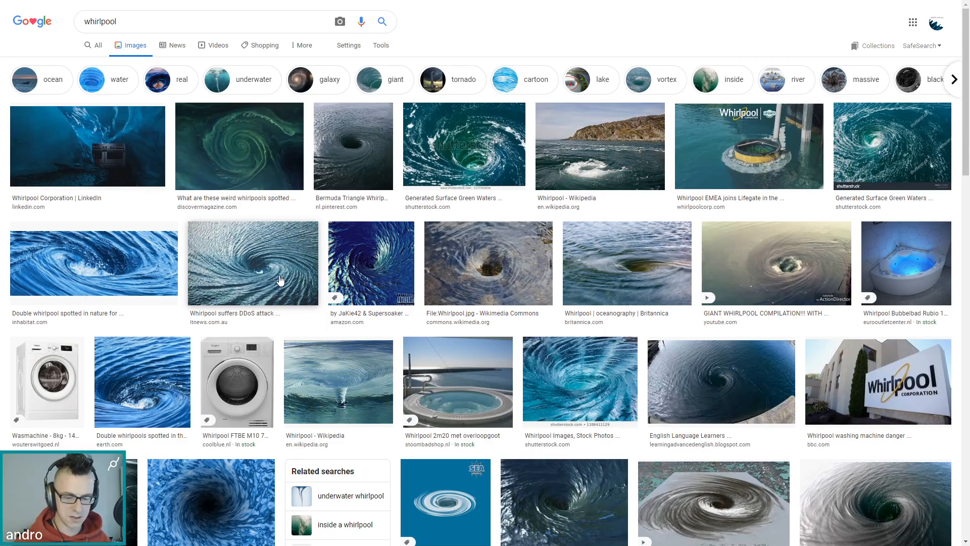
pyautogui.hotkey('ctrl', 'Tab')
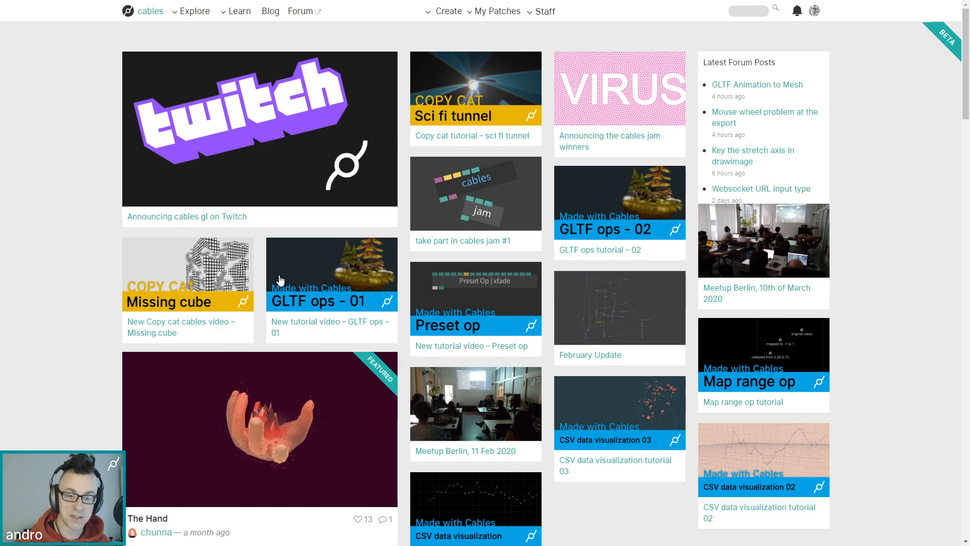
pyautogui.moveTo(449, 11)
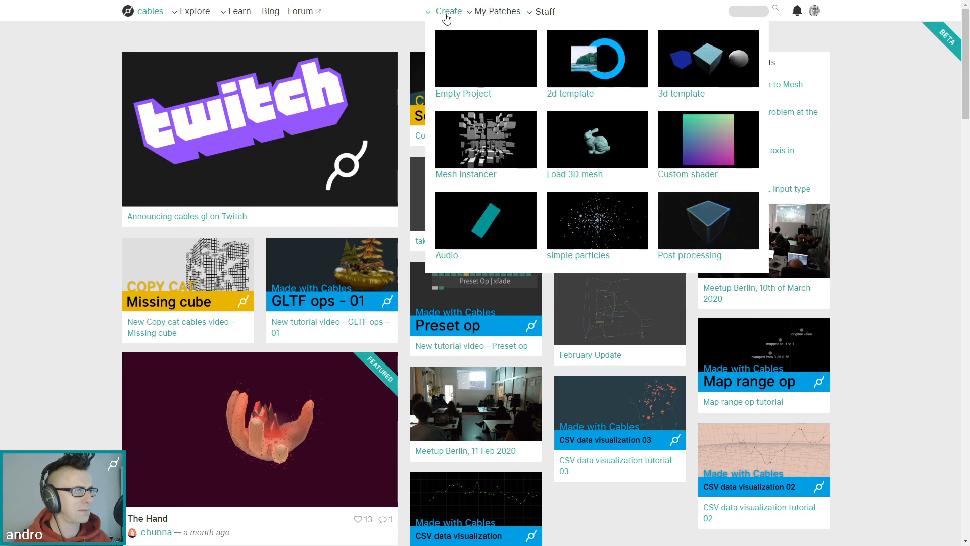
pyautogui.click(466, 71)
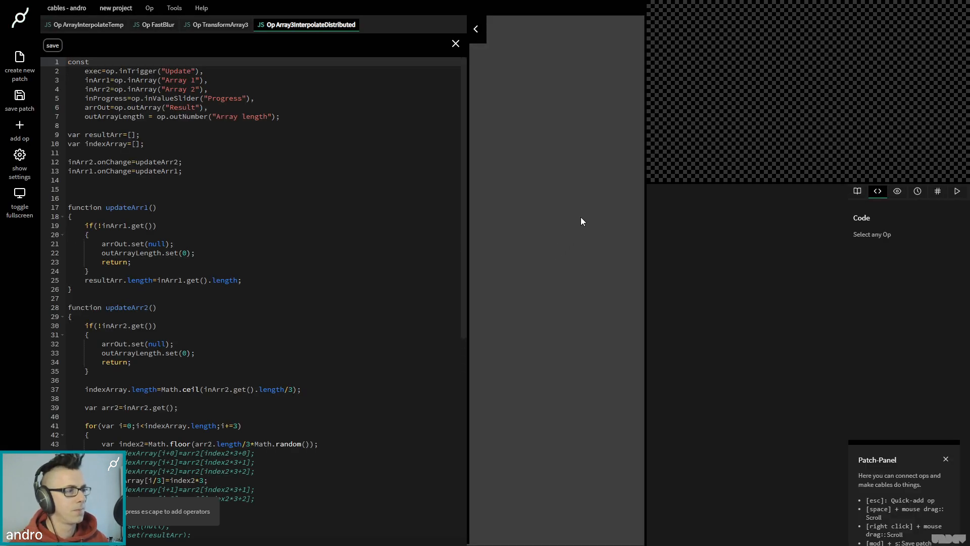
# - Add a MainLoop op to the empty patch and place it in the upper part of the canvas
pyautogui.press('Escape')
pyautogui.write('mainlo')
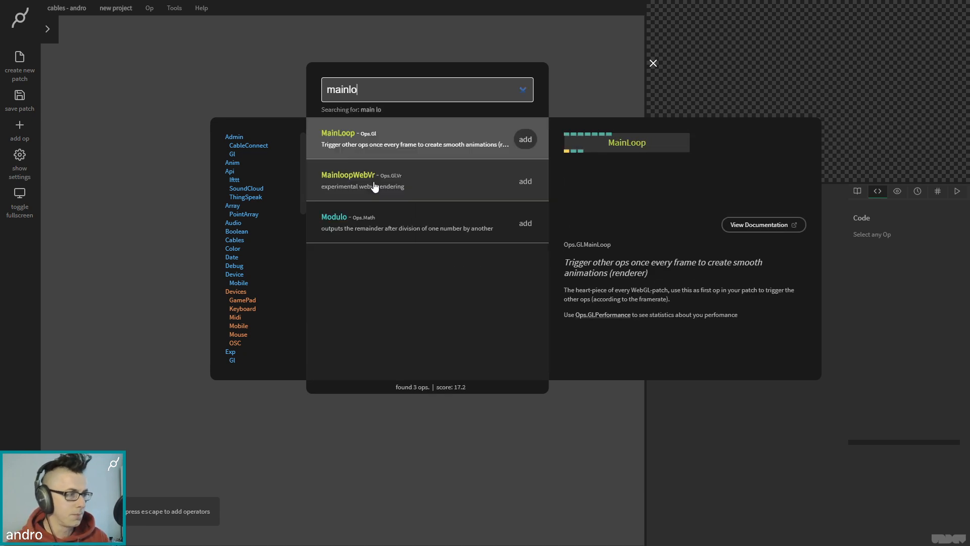
pyautogui.press('Return')
pyautogui.click(374, 182)
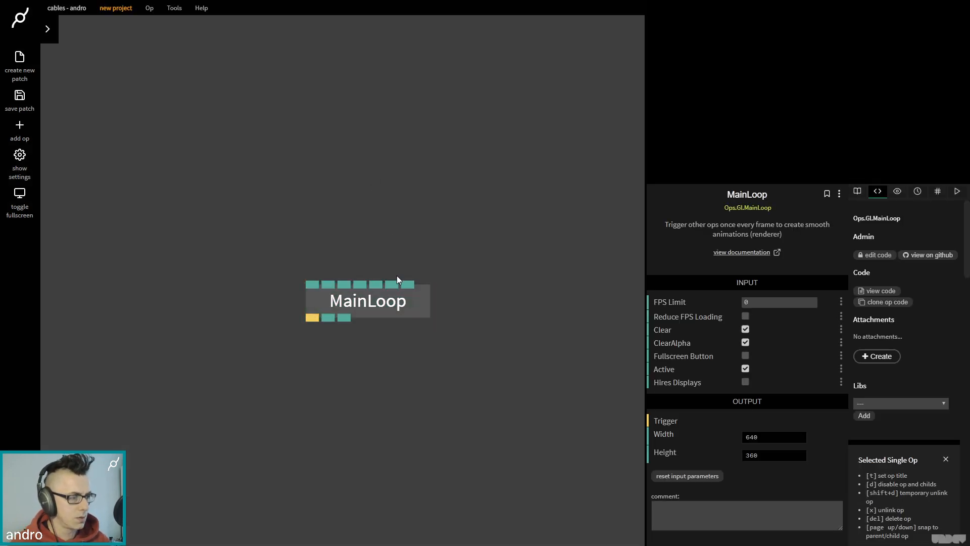
pyautogui.moveTo(381, 309); pyautogui.dragTo(366, 177)
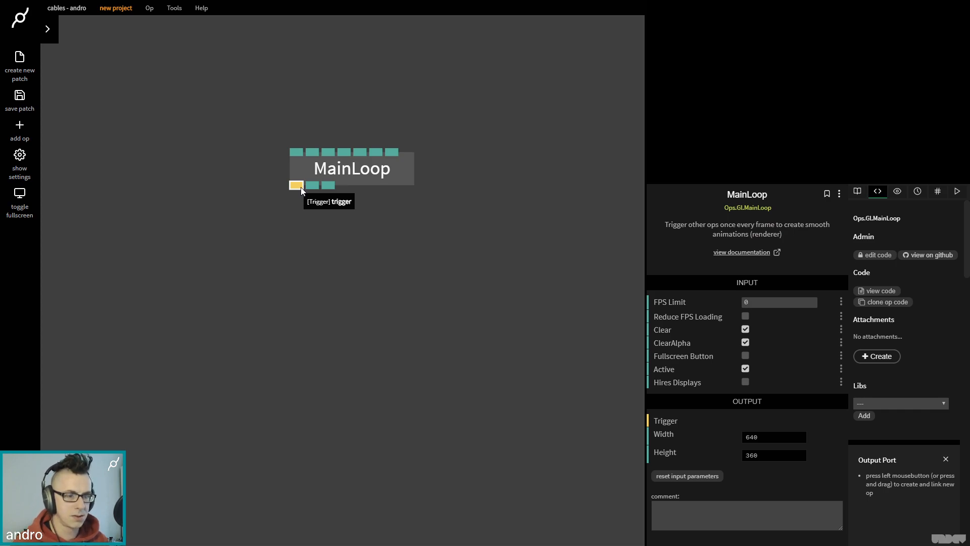
# - Add a Sequence op below MainLoop, linked to MainLoop's trigger output
pyautogui.moveTo(301, 187); pyautogui.dragTo(323, 338)
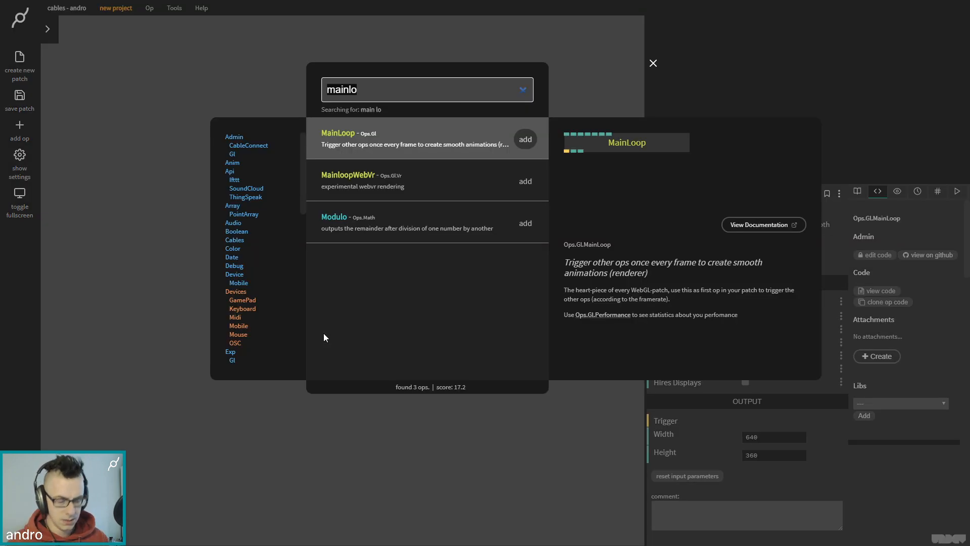
pyautogui.write('seq')
pyautogui.press('Return')
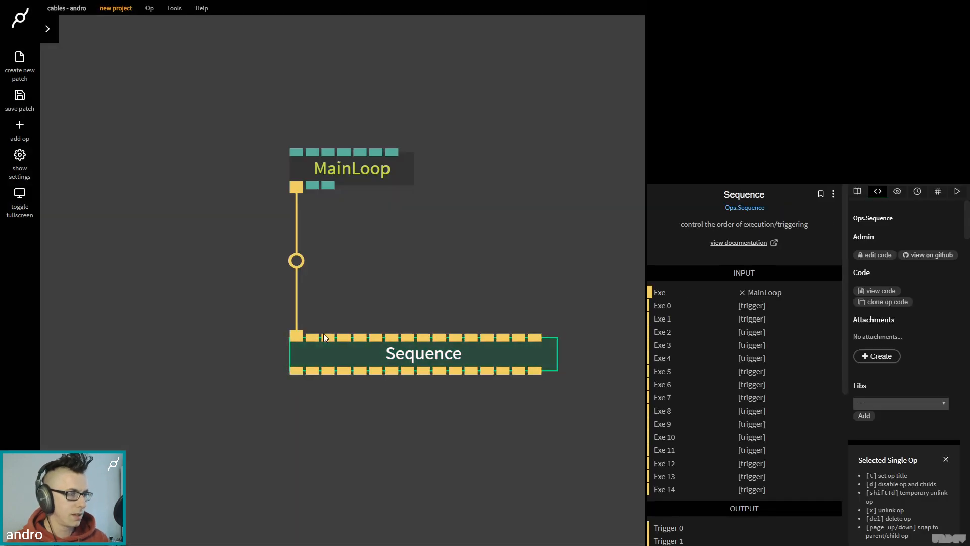
pyautogui.scroll(-3, 469, 223)
pyautogui.moveTo(467, 220); pyautogui.dragTo(371, 155)
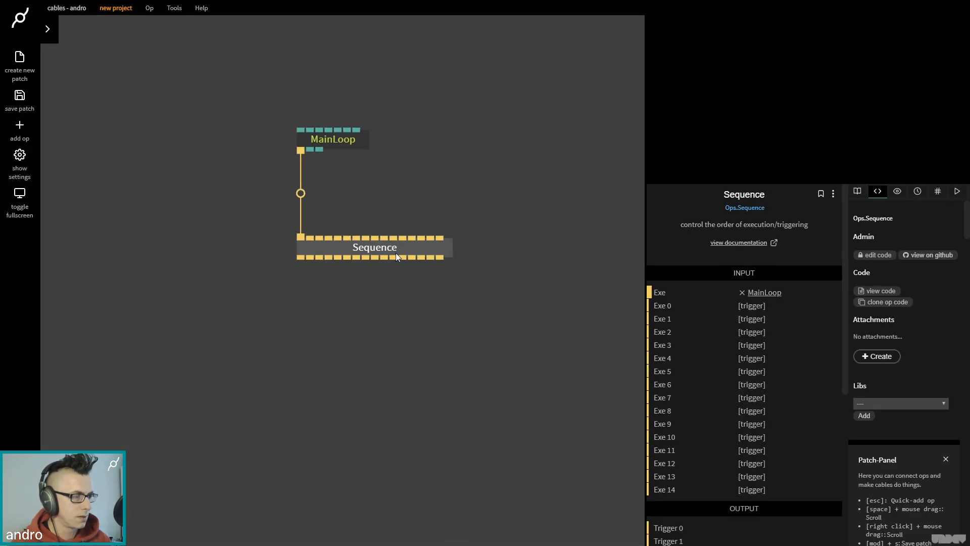
# - Add an ImageCompose op on the Sequence's first trigger output and link an FBMNoise op beneath it
pyautogui.moveTo(302, 258); pyautogui.dragTo(320, 337)
pyautogui.write('imagec')
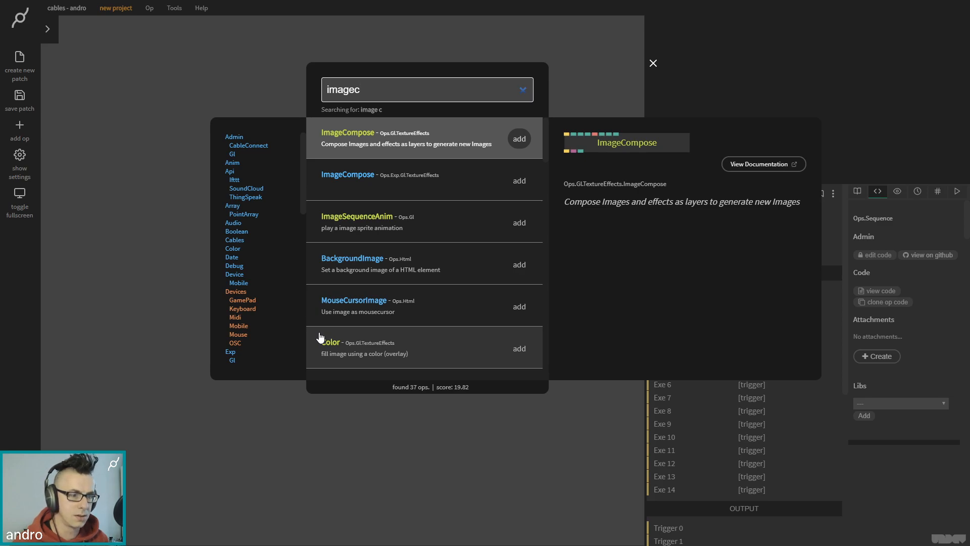
pyautogui.press('Return')
pyautogui.scroll(-2, 377, 299)
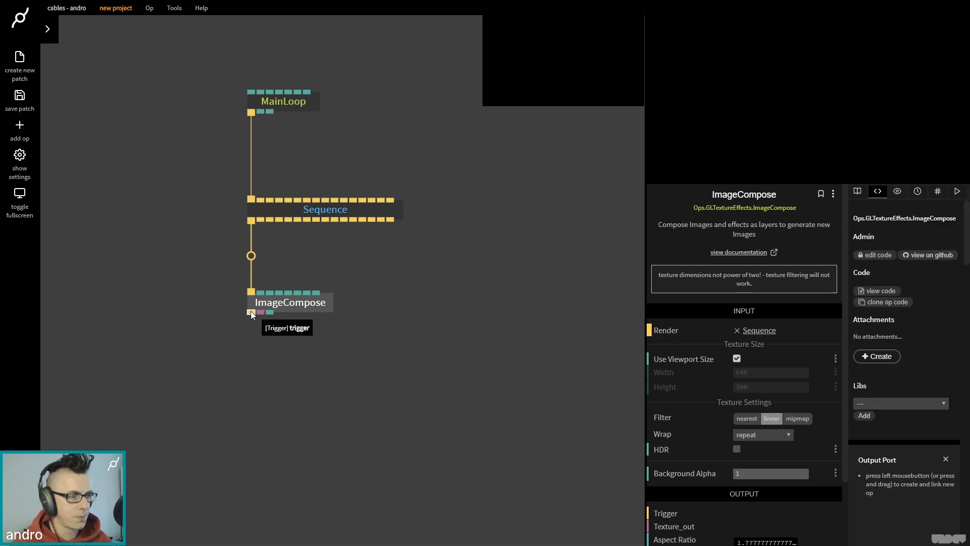
pyautogui.moveTo(251, 311); pyautogui.dragTo(257, 390)
pyautogui.write('fbm')
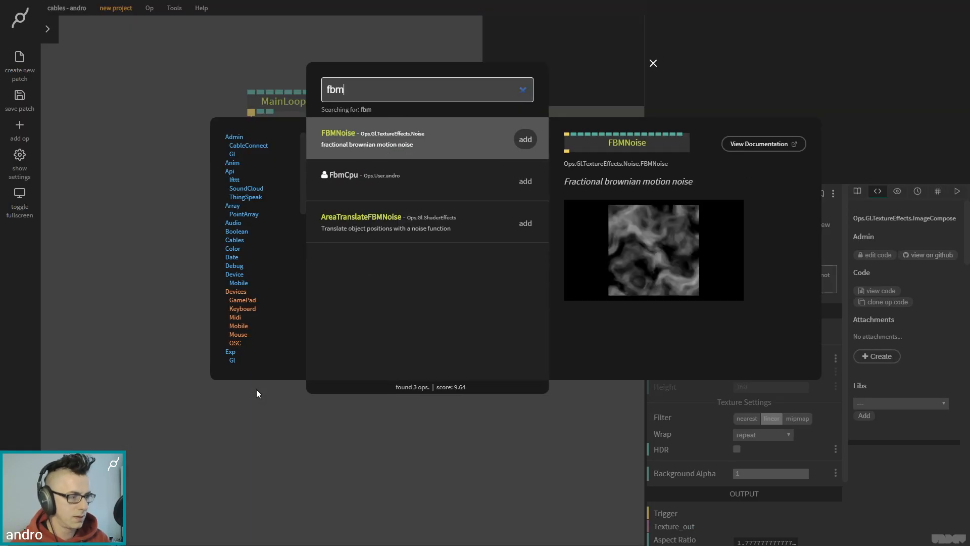
pyautogui.press('Return')
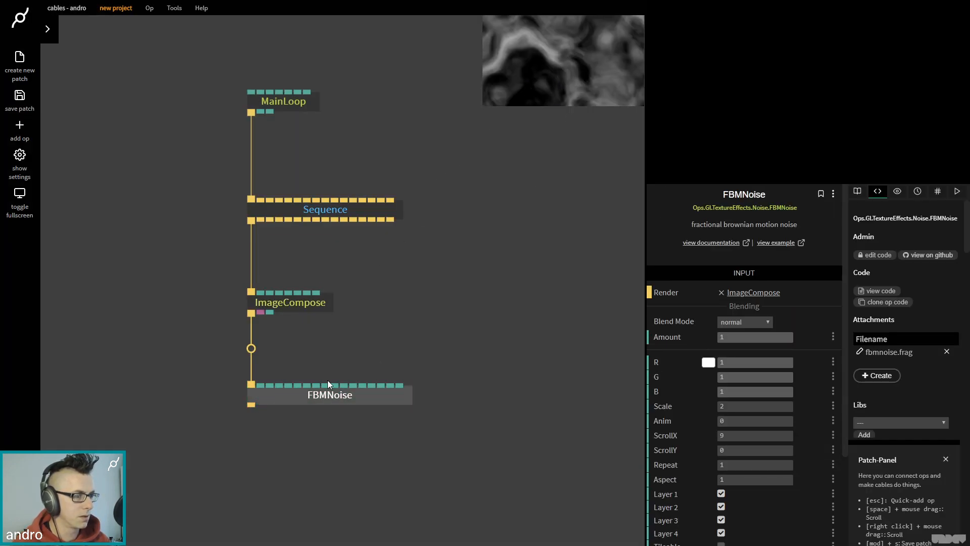
# - Turn off Use Viewport Size on ImageCompose and set its texture width and height to 1024
pyautogui.click(298, 304)
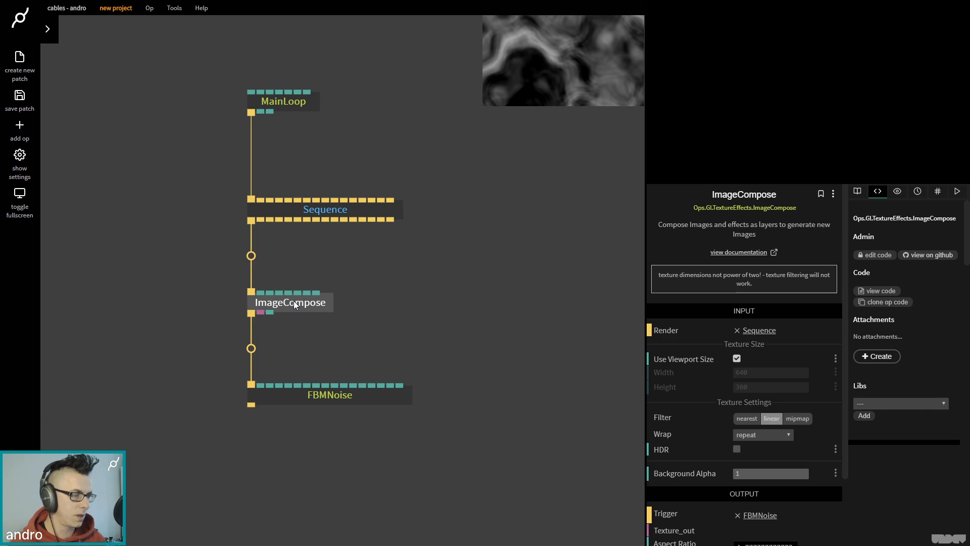
pyautogui.click(737, 358)
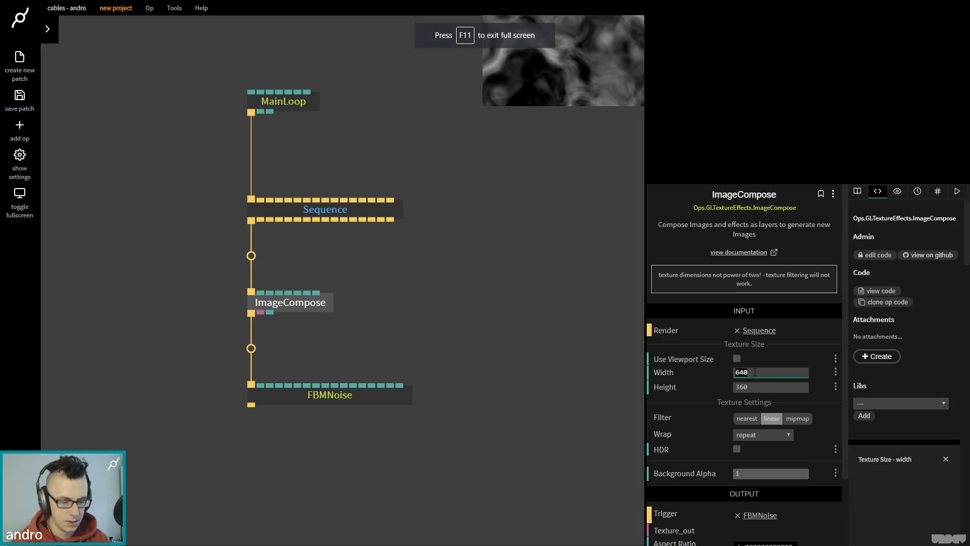
pyautogui.write('1024')
pyautogui.press('Tab')
pyautogui.write('0124')
pyautogui.press('BackSpace')
pyautogui.press('BackSpace')
pyautogui.press('BackSpace')
pyautogui.press('BackSpace')
pyautogui.write('1024')
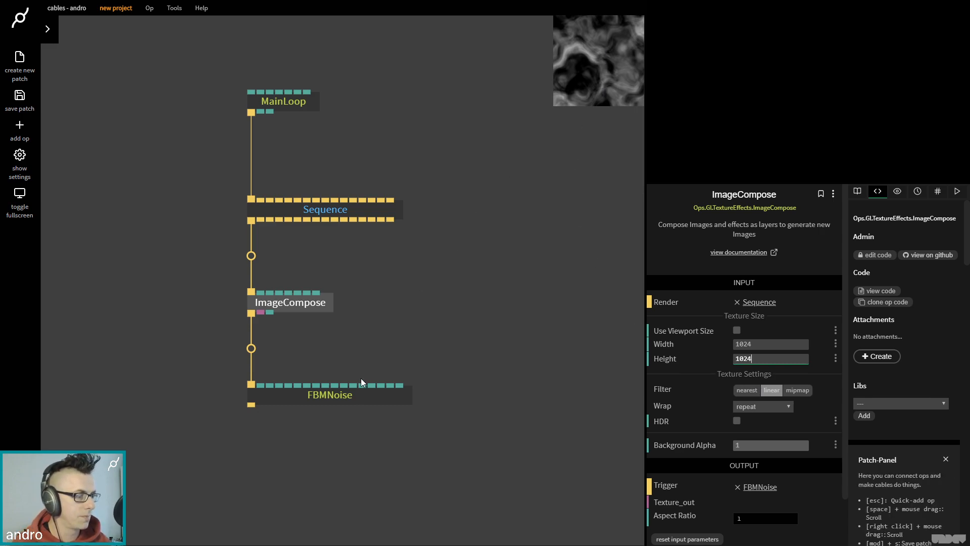
# - Add a Twirl op linked below FBMNoise and raise its Twist Amount to about 1010
pyautogui.click(298, 396)
pyautogui.moveTo(251, 403); pyautogui.dragTo(255, 477)
pyautogui.write('swir')
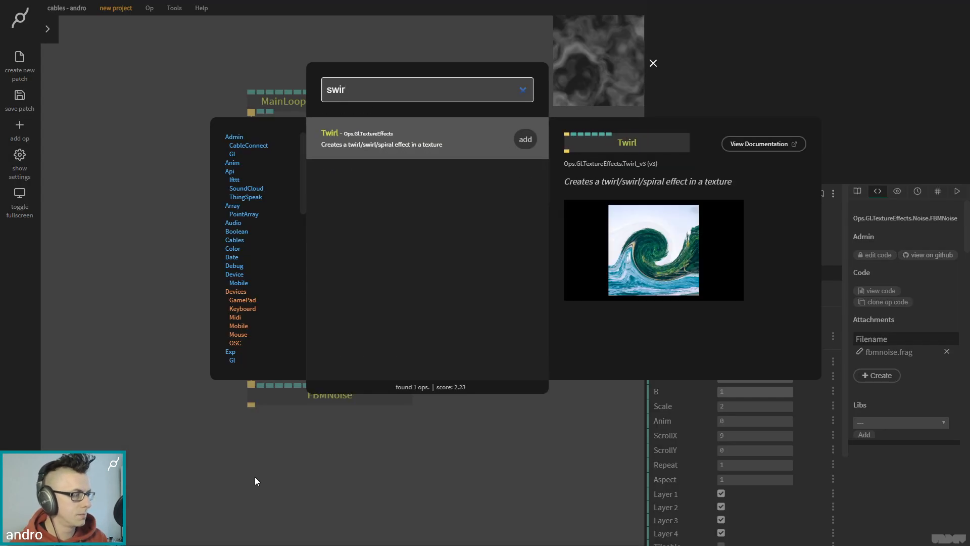
pyautogui.press('Return')
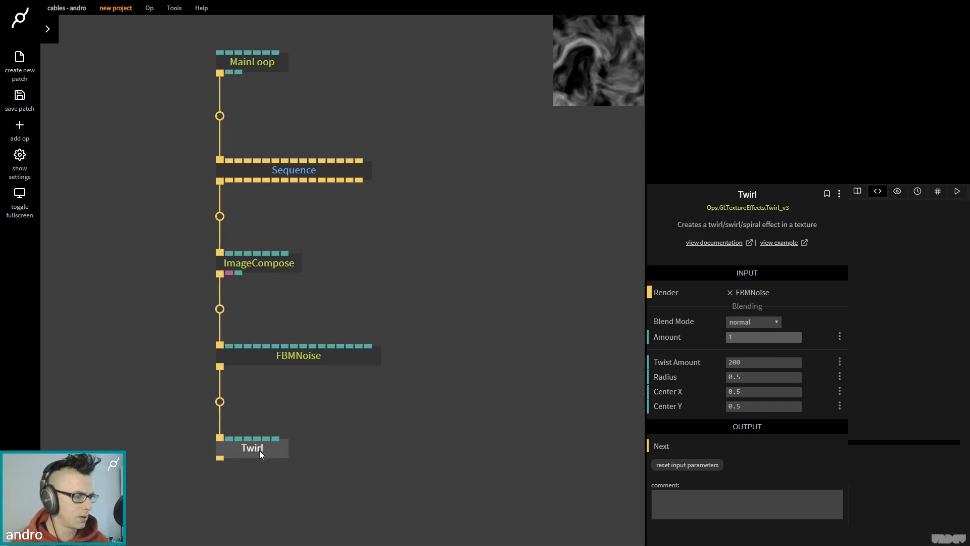
pyautogui.moveTo(261, 447); pyautogui.dragTo(260, 475)
pyautogui.moveTo(689, 360); pyautogui.dragTo(803, 360)
pyautogui.click(246, 463)
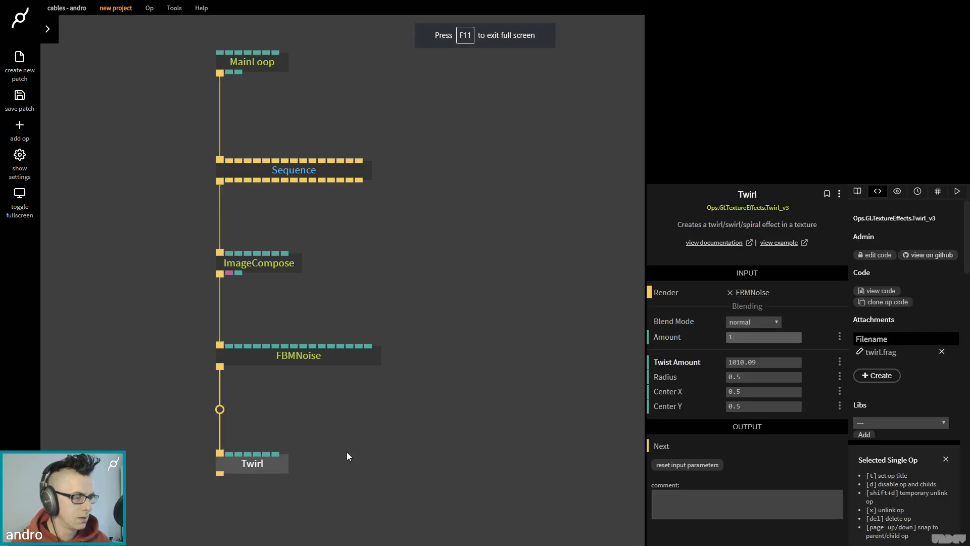
# - Preview the ImageCompose texture and move the Twirl op slightly closer to FBMNoise
pyautogui.click(271, 358)
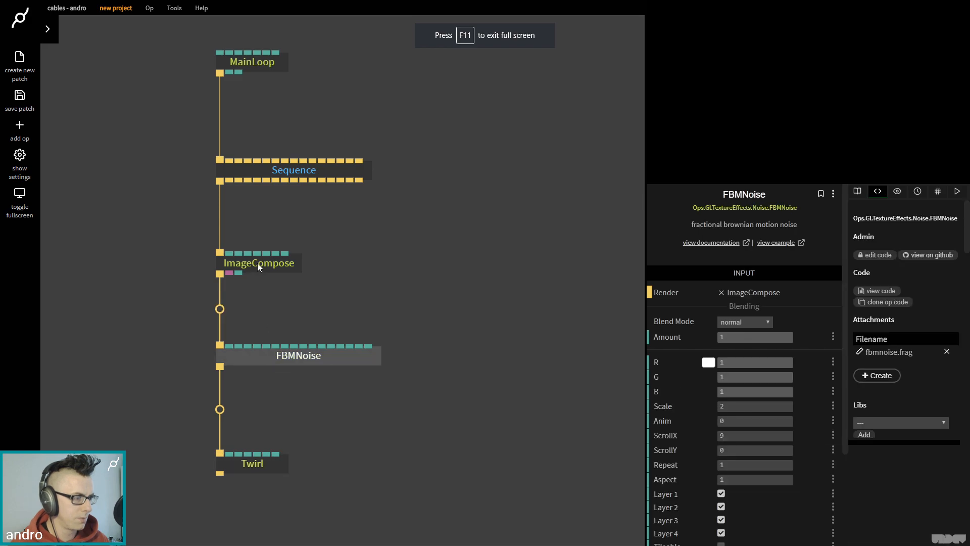
pyautogui.click(257, 263)
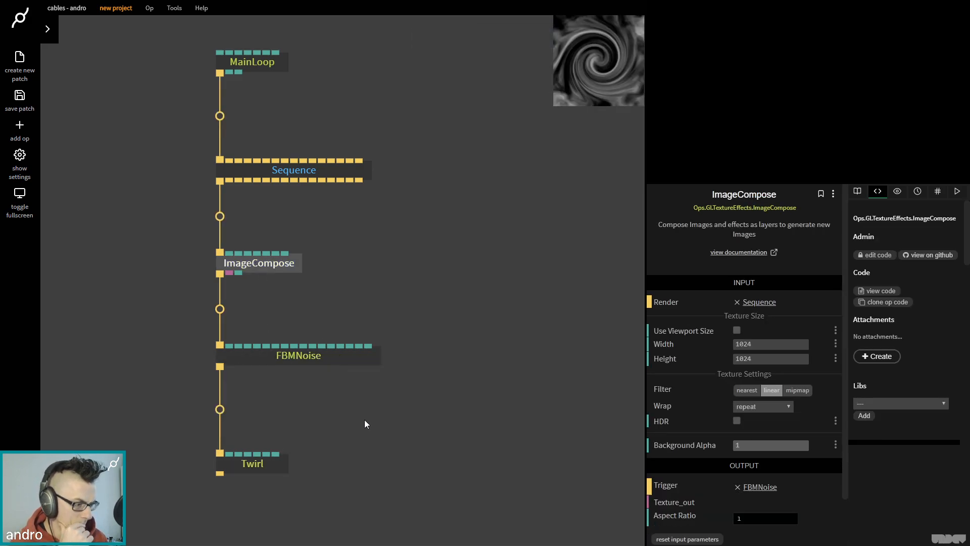
pyautogui.moveTo(244, 467); pyautogui.dragTo(244, 456)
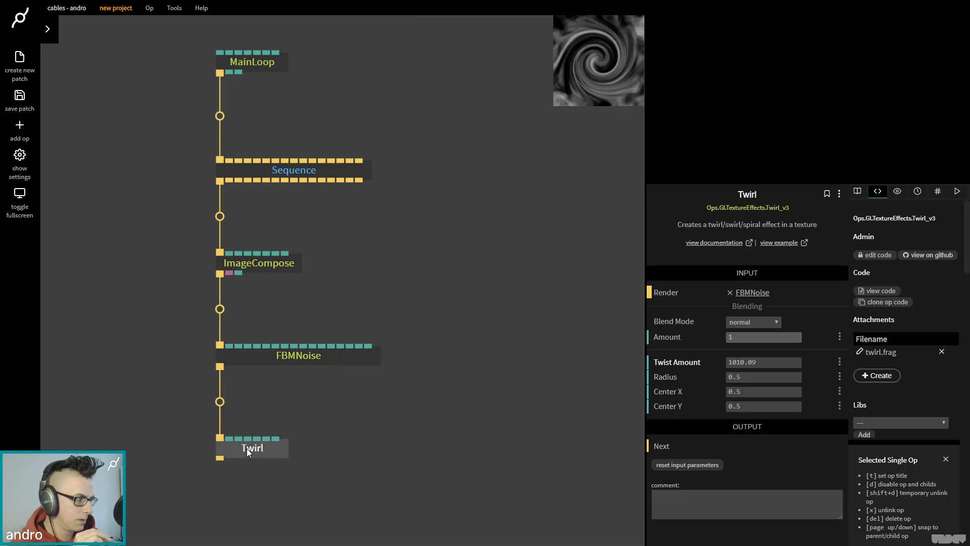
pyautogui.moveTo(441, 439); pyautogui.dragTo(362, 465)
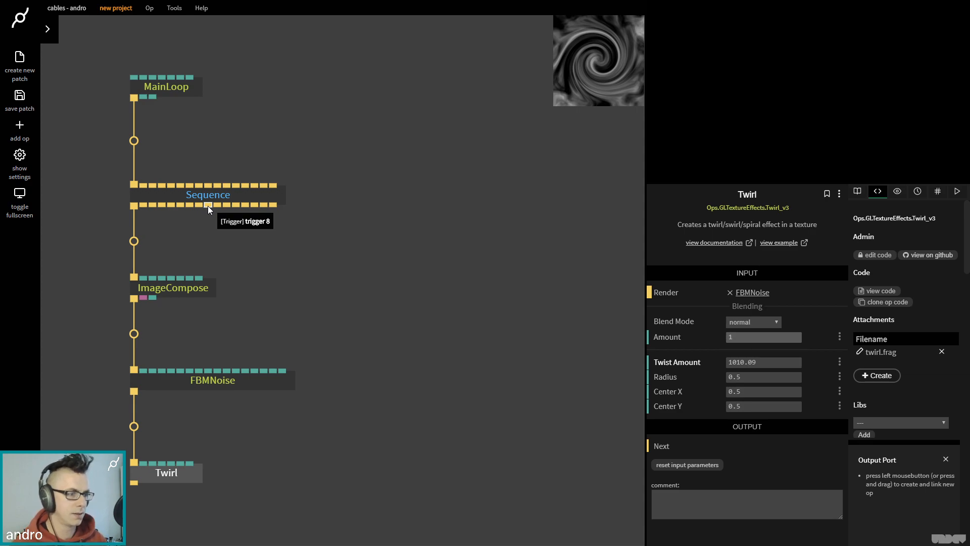
pyautogui.click(198, 288)
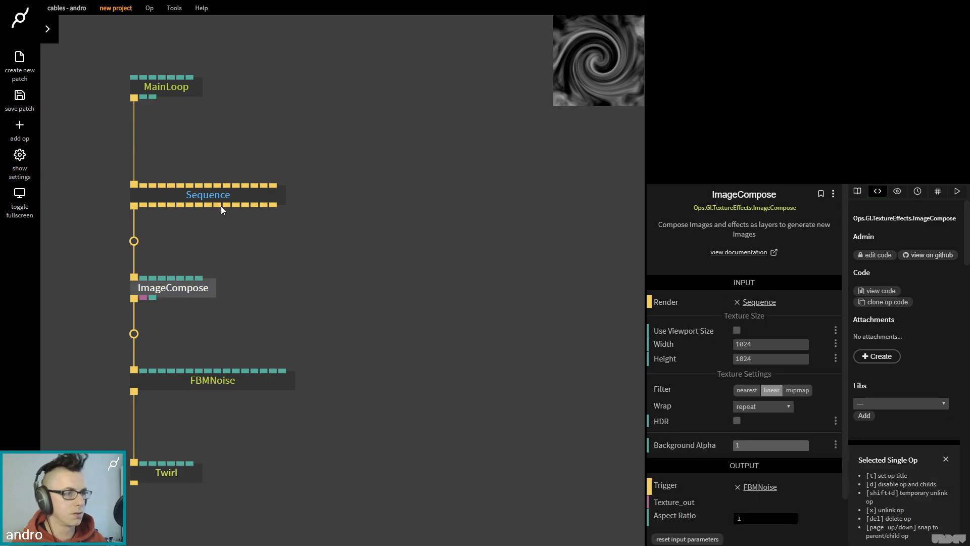
# - Add a MatCapMaterialNew op linked to a free trigger output of the Sequence, apart from the texture chain
pyautogui.moveTo(218, 207); pyautogui.dragTo(419, 291)
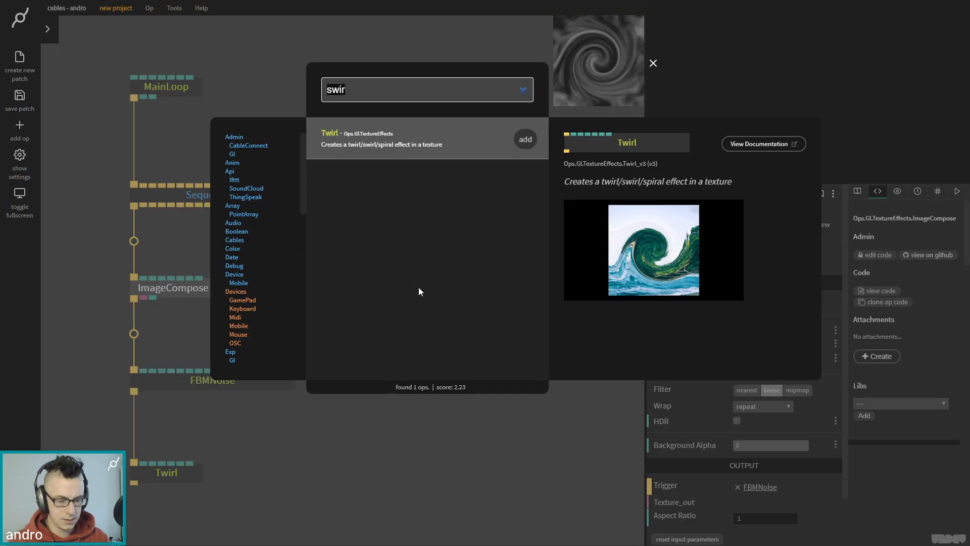
pyautogui.write('basicm')
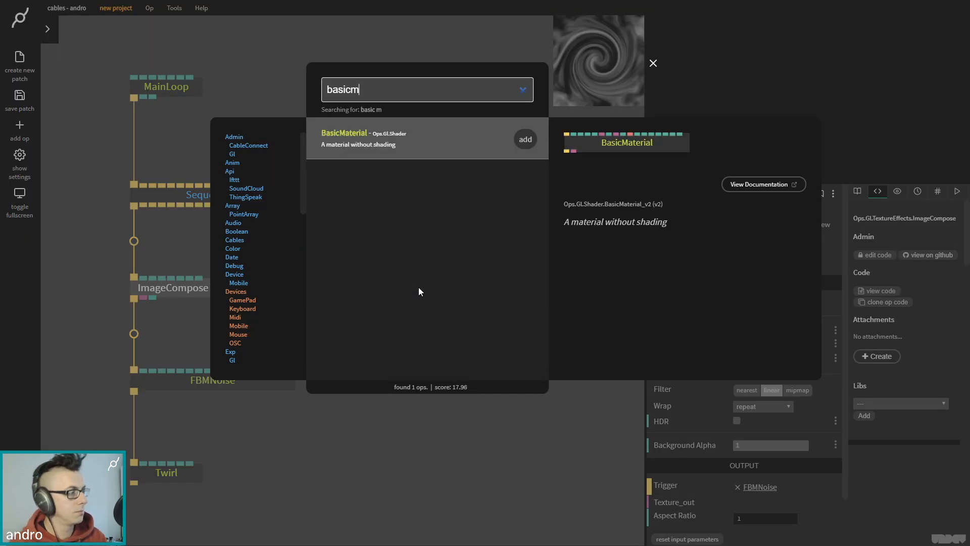
pyautogui.press('BackSpace')
pyautogui.press('BackSpace')
pyautogui.press('BackSpace')
pyautogui.press('BackSpace')
pyautogui.press('BackSpace')
pyautogui.press('BackSpace')
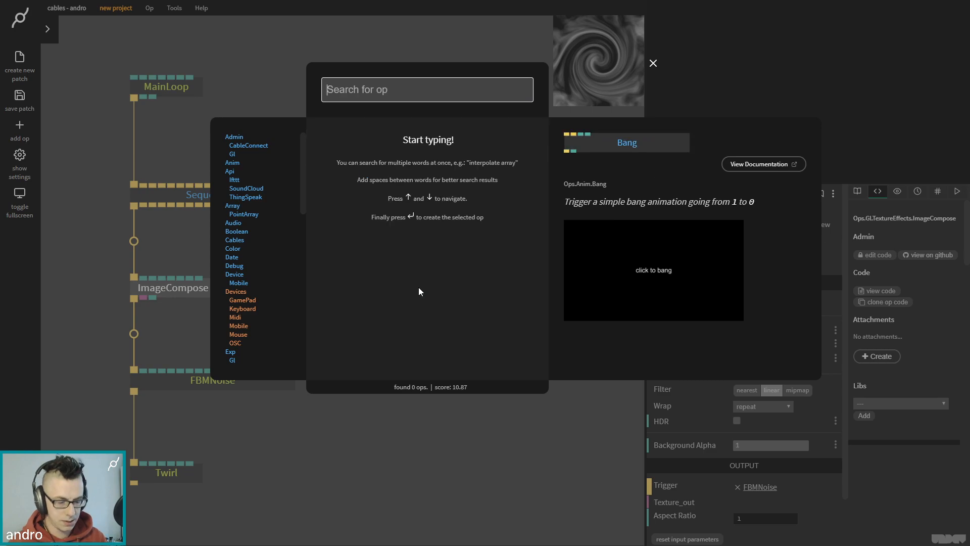
pyautogui.write('matcap')
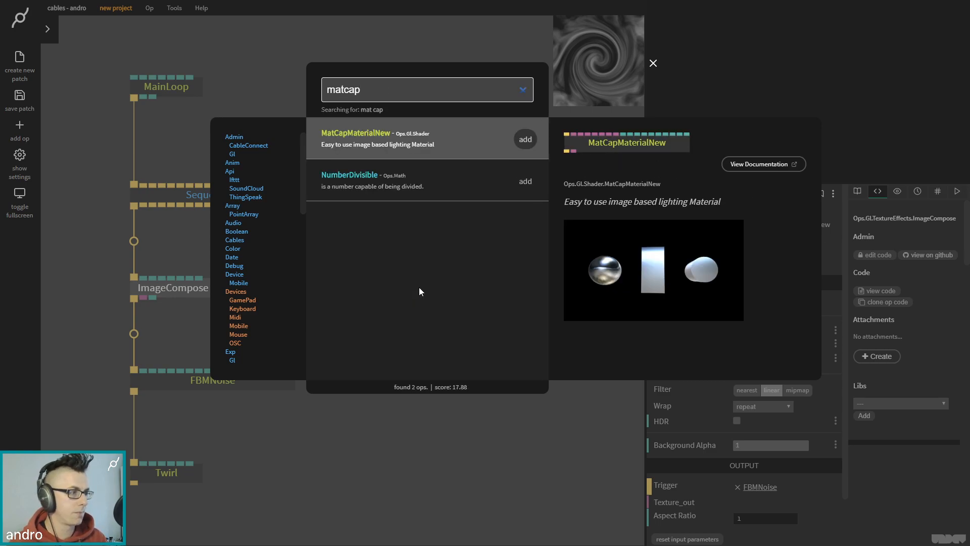
pyautogui.press('Return')
# - Add a Rectangle mesh op linked below MatCapMaterialNew and arrange the two ops beside the texture chain
pyautogui.moveTo(420, 313); pyautogui.dragTo(422, 377)
pyautogui.write('rect')
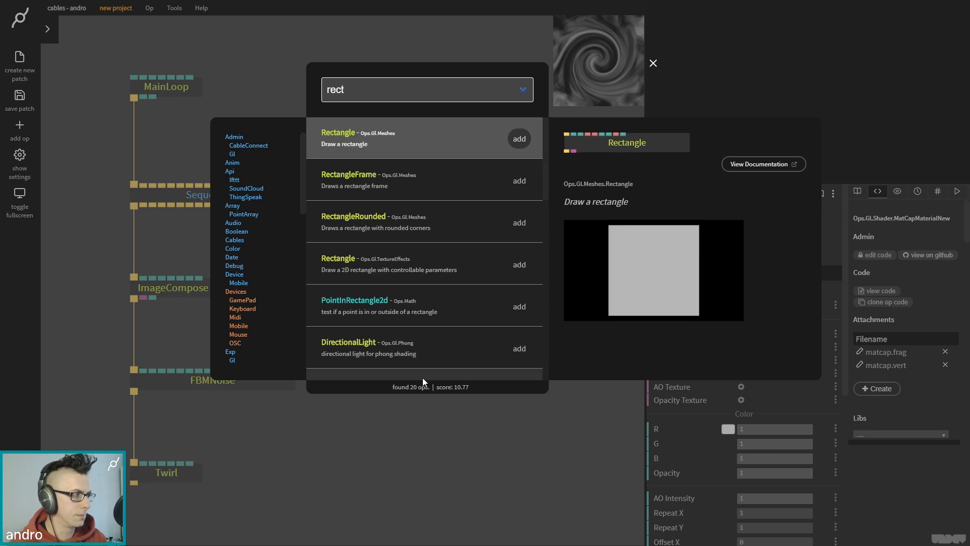
pyautogui.press('Return')
pyautogui.moveTo(488, 222); pyautogui.dragTo(415, 243)
pyautogui.scroll(-2, 457, 215)
pyautogui.moveTo(519, 428); pyautogui.dragTo(342, 280)
pyautogui.moveTo(447, 298); pyautogui.dragTo(429, 317)
pyautogui.scroll(1, 429, 323)
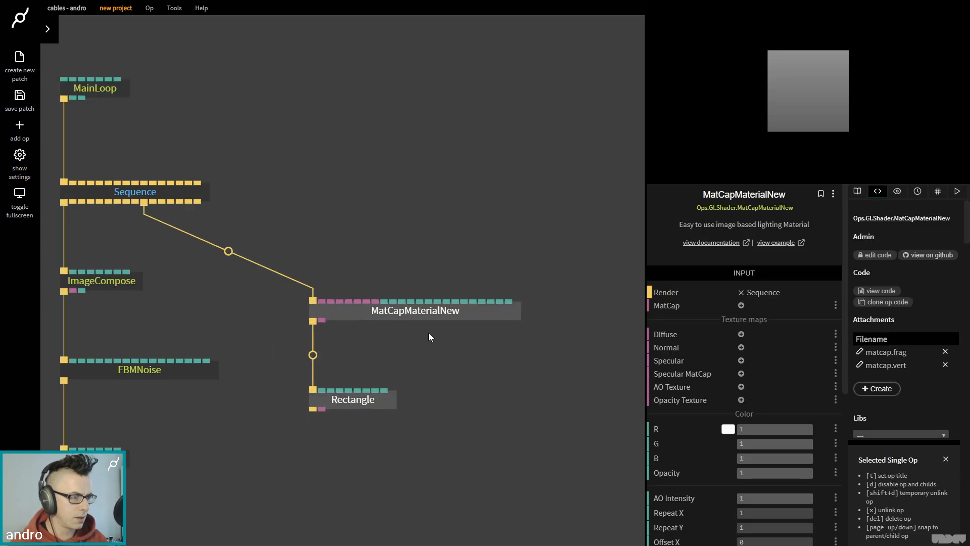
# - Move the MainLoop and Sequence ops together so they sit above and between the two branches
pyautogui.moveTo(367, 192); pyautogui.dragTo(432, 211)
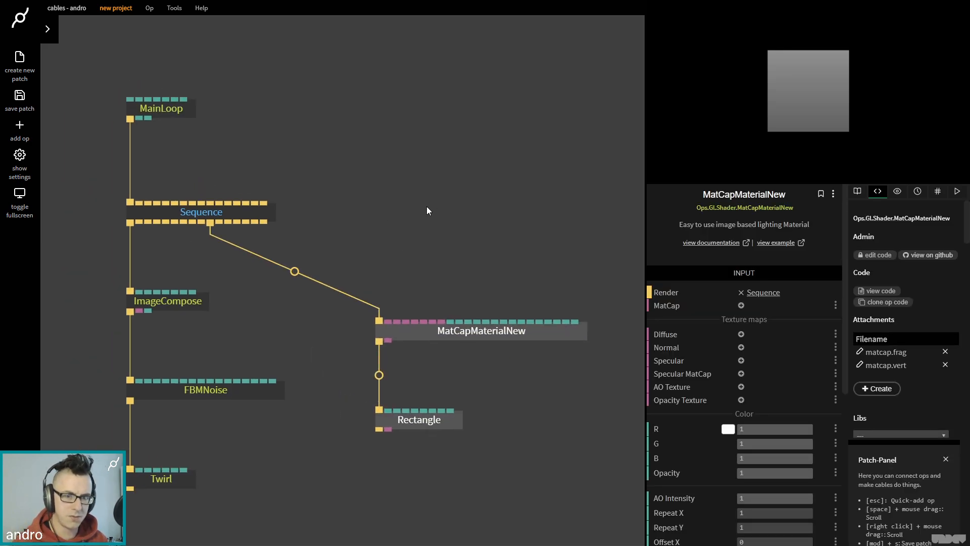
pyautogui.moveTo(409, 202); pyautogui.dragTo(80, 82)
pyautogui.moveTo(198, 213); pyautogui.dragTo(280, 171)
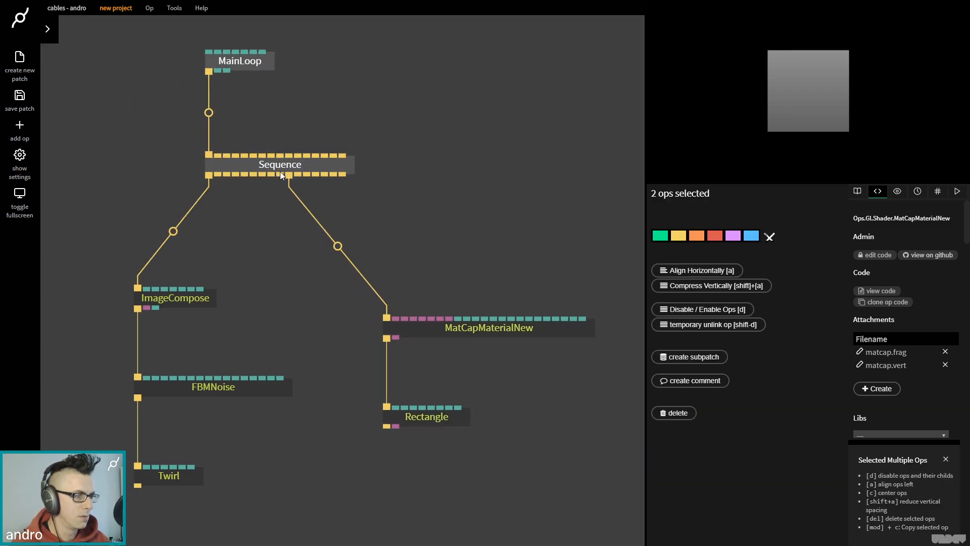
# - Move the Rectangle op level with Twirl and set its Num Columns and Num Rows to 10
pyautogui.moveTo(440, 421); pyautogui.dragTo(435, 479)
pyautogui.click(750, 415)
pyautogui.write('10')
pyautogui.press('Tab')
pyautogui.write('10')
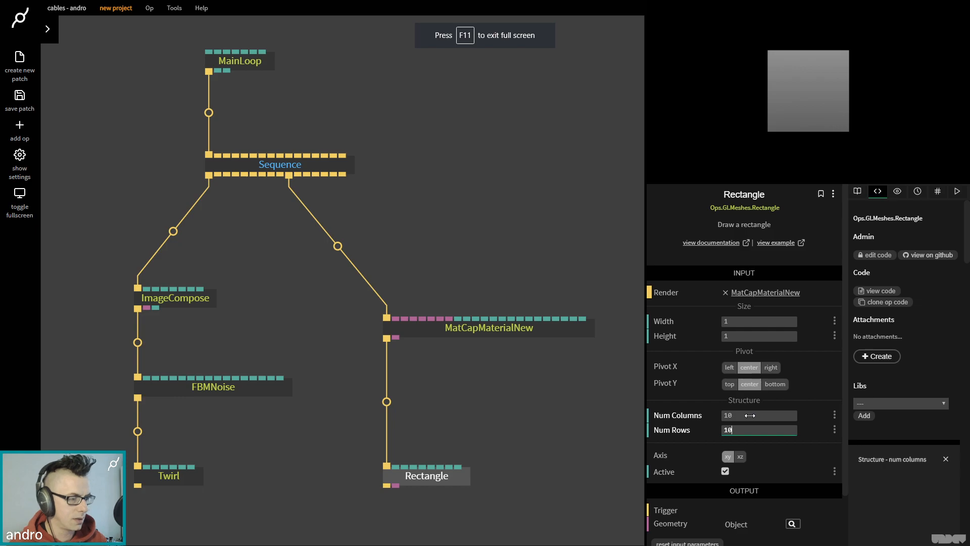
pyautogui.click(269, 305)
pyautogui.click(320, 164)
pyautogui.click(174, 302)
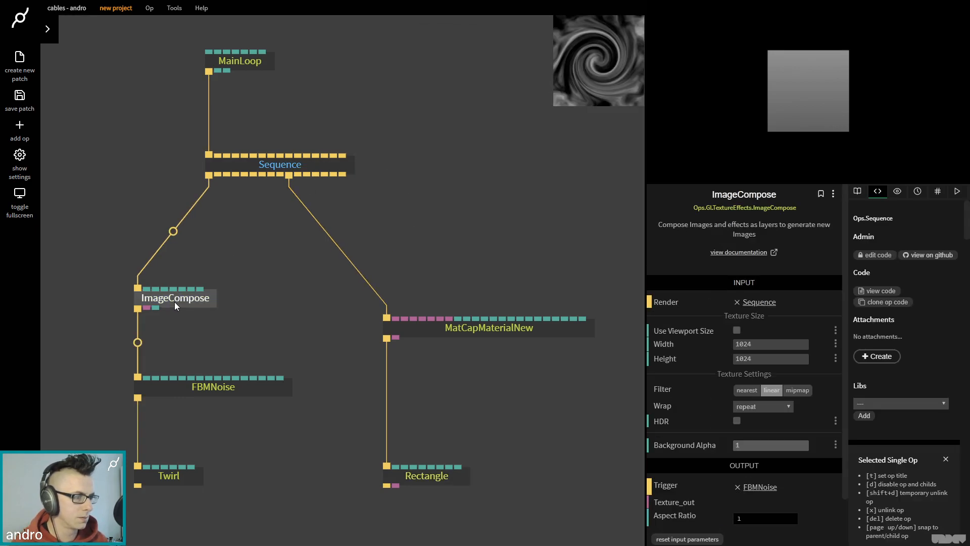
pyautogui.moveTo(147, 308); pyautogui.dragTo(316, 448)
pyautogui.press('Escape')
# - Lower the Rectangle op and insert a VertexDisplacementMap op between MatCapMaterialNew and Rectangle
pyautogui.moveTo(488, 426); pyautogui.dragTo(505, 357)
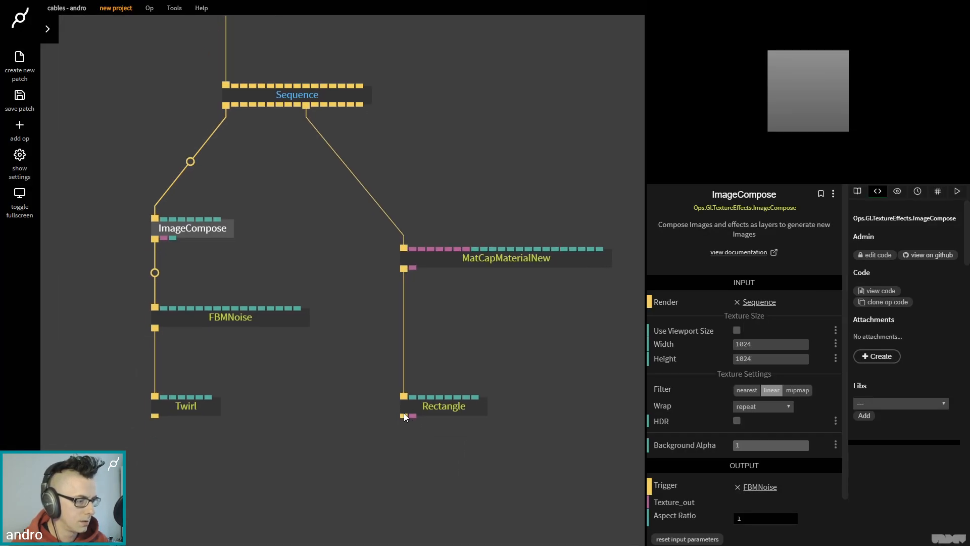
pyautogui.moveTo(420, 408); pyautogui.dragTo(419, 448)
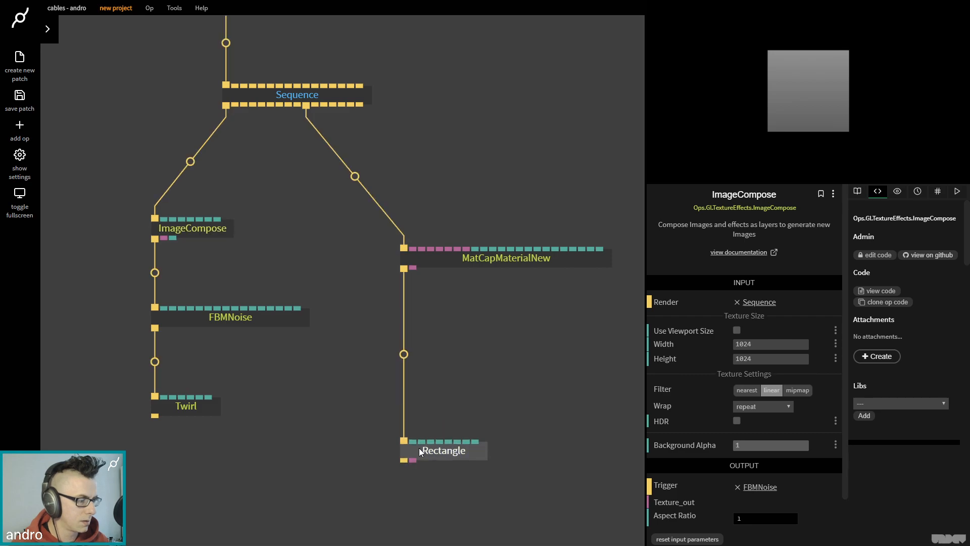
pyautogui.click(405, 356)
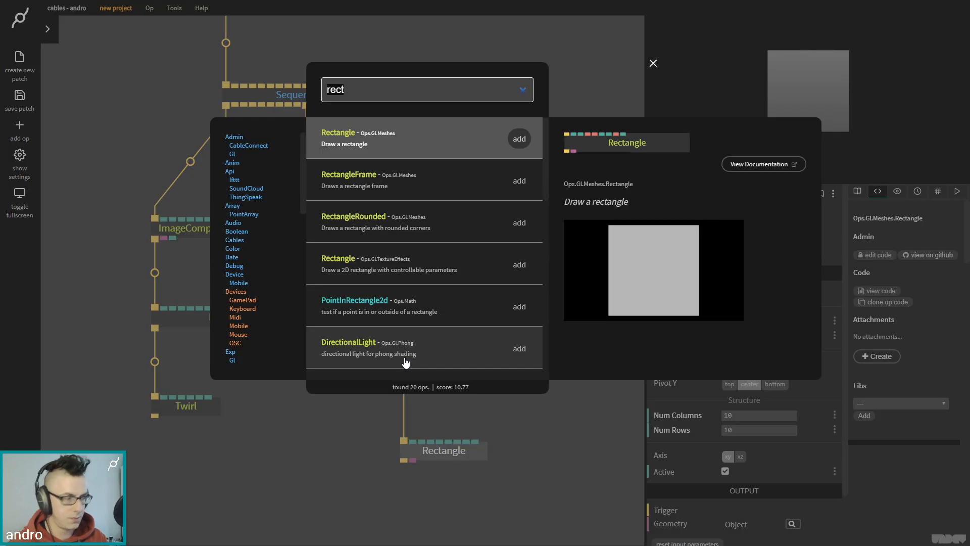
pyautogui.write('vertex')
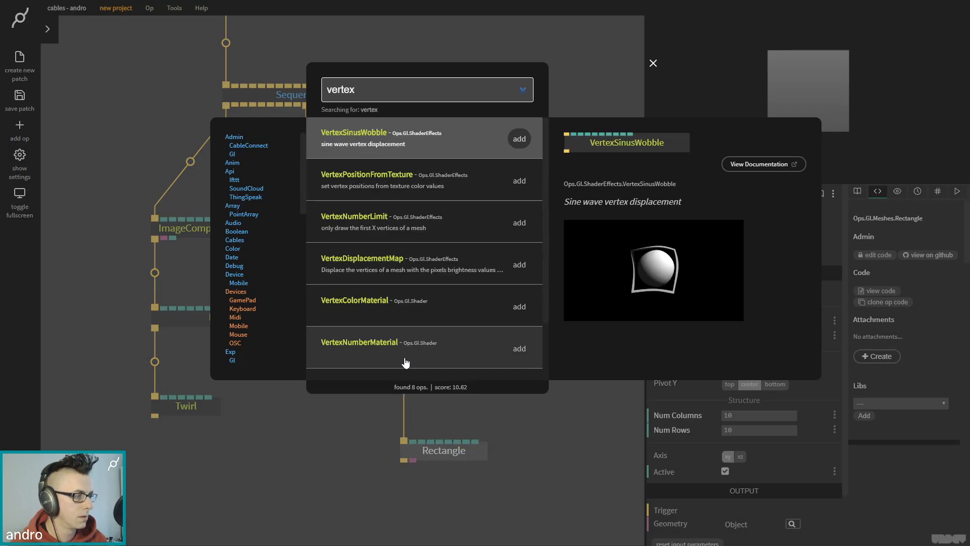
pyautogui.write('dis')
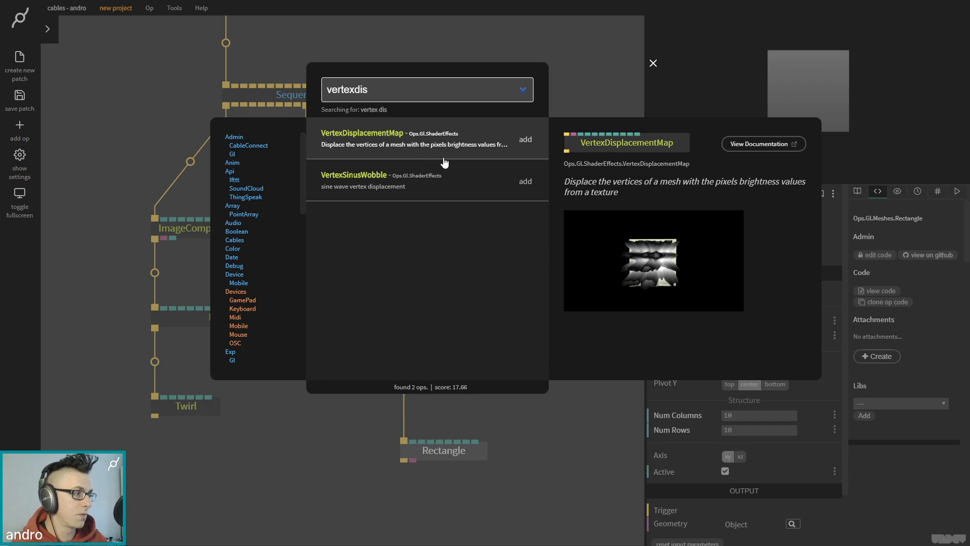
pyautogui.click(526, 140)
pyautogui.moveTo(467, 364); pyautogui.dragTo(467, 384)
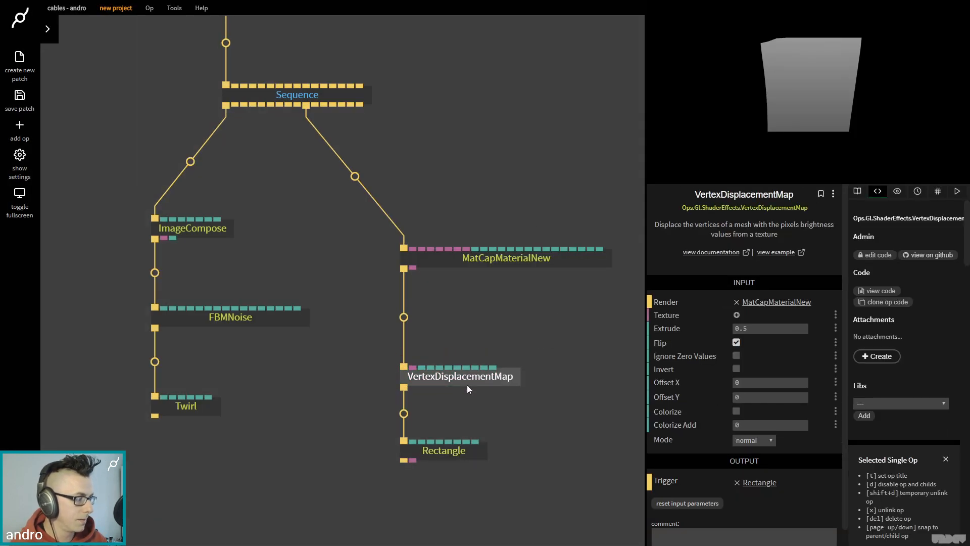
# - Connect ImageCompose's texture output to VertexDisplacementMap's Texture input and shift VertexDisplacementMap and MatCapMaterialNew slightly down their branch
pyautogui.click(187, 230)
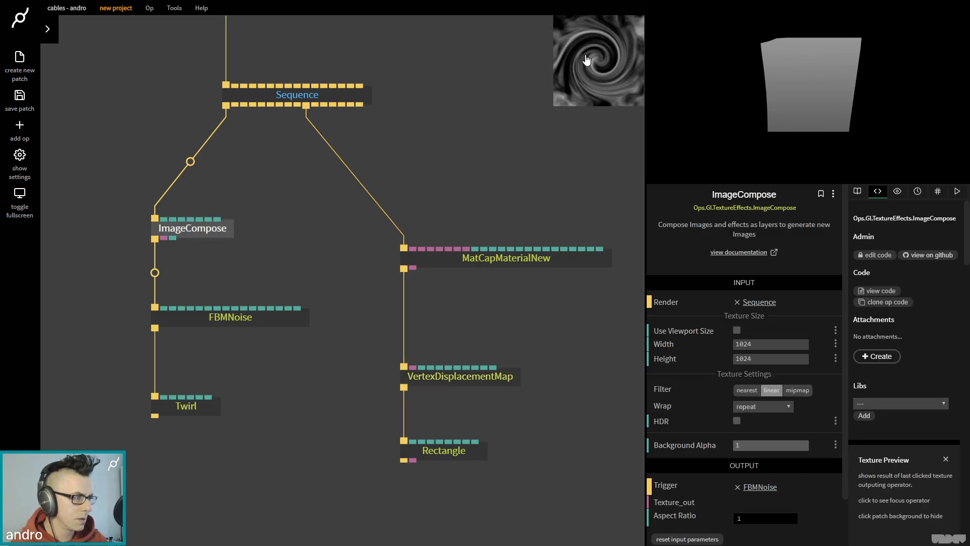
pyautogui.moveTo(166, 239); pyautogui.dragTo(463, 395)
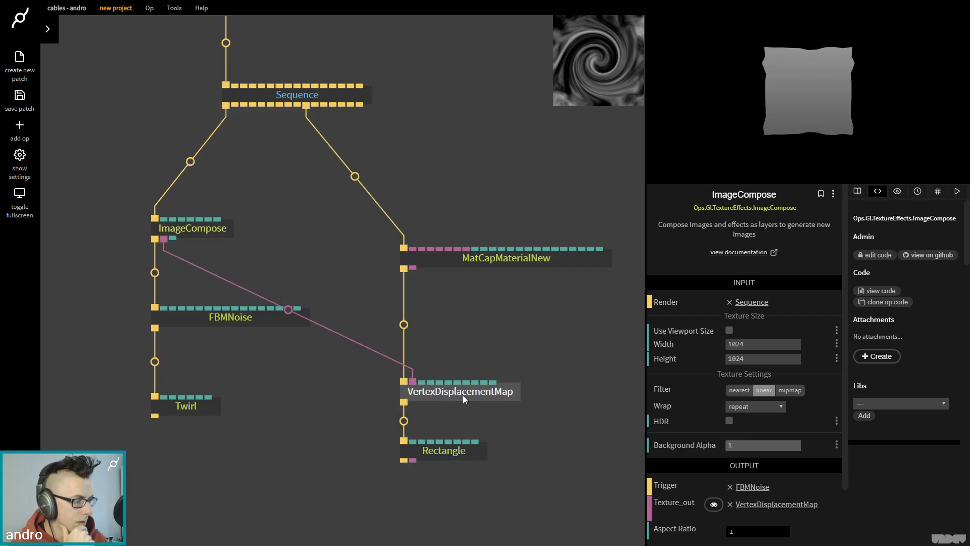
pyautogui.click(462, 261)
pyautogui.moveTo(462, 261); pyautogui.dragTo(462, 291)
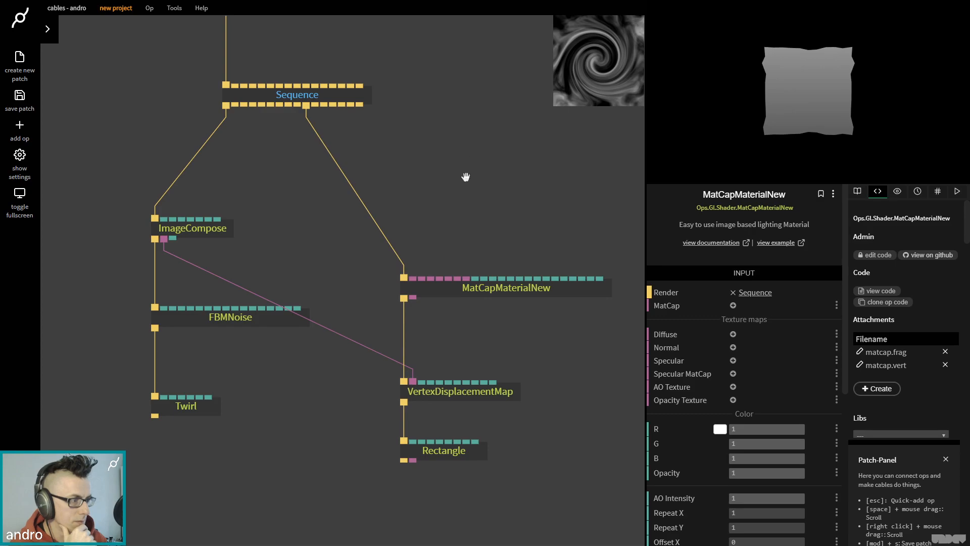
# - Insert an OrbitControls op between Sequence and MatCapMaterialNew, align it above the material op, and rotate the rendered mesh
pyautogui.scroll(5, 465, 176)
pyautogui.click(271, 197)
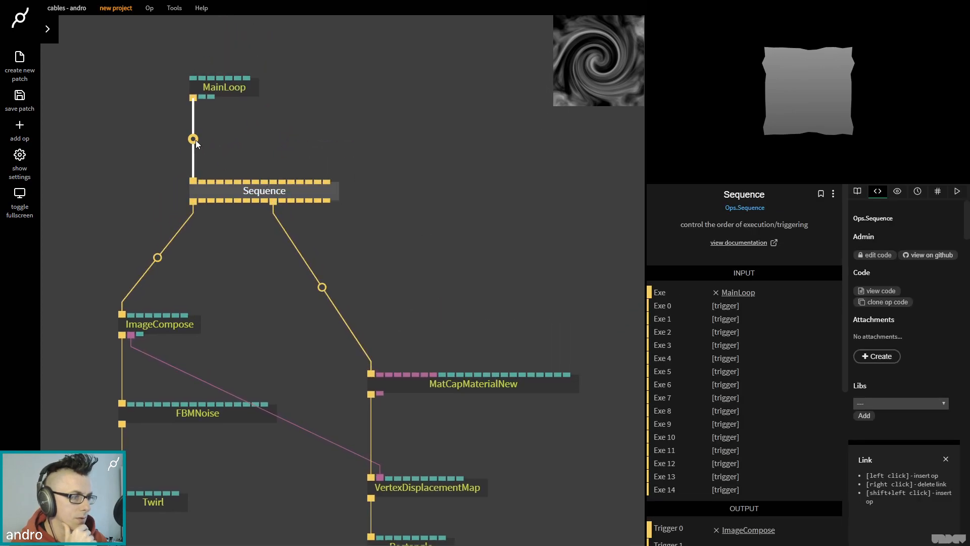
pyautogui.click(321, 287)
pyautogui.write('orbit')
pyautogui.press('Return')
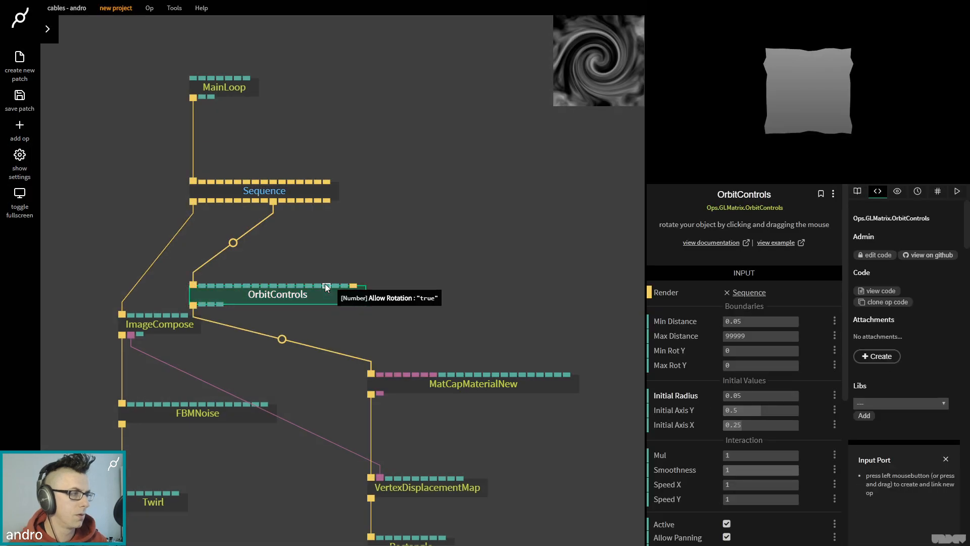
pyautogui.click(465, 294)
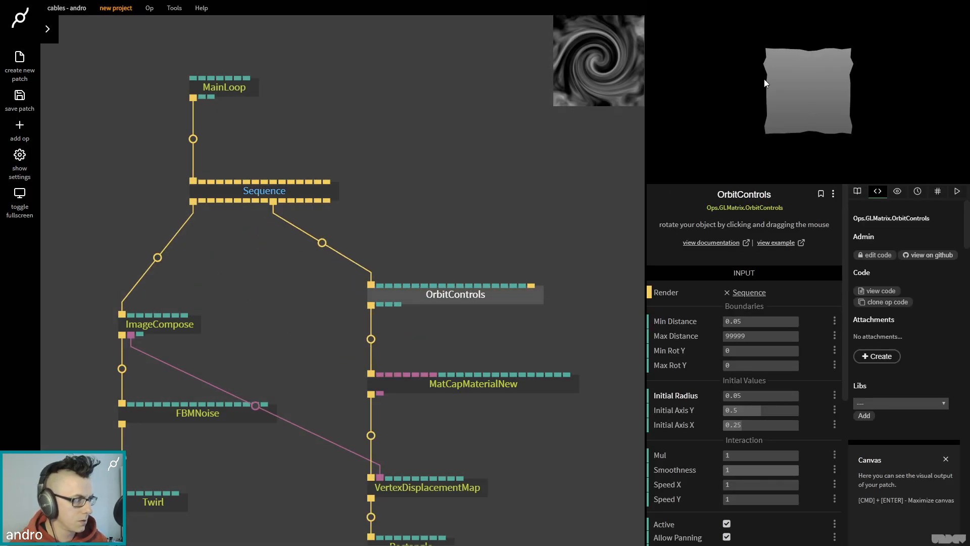
pyautogui.moveTo(764, 79); pyautogui.dragTo(843, 106)
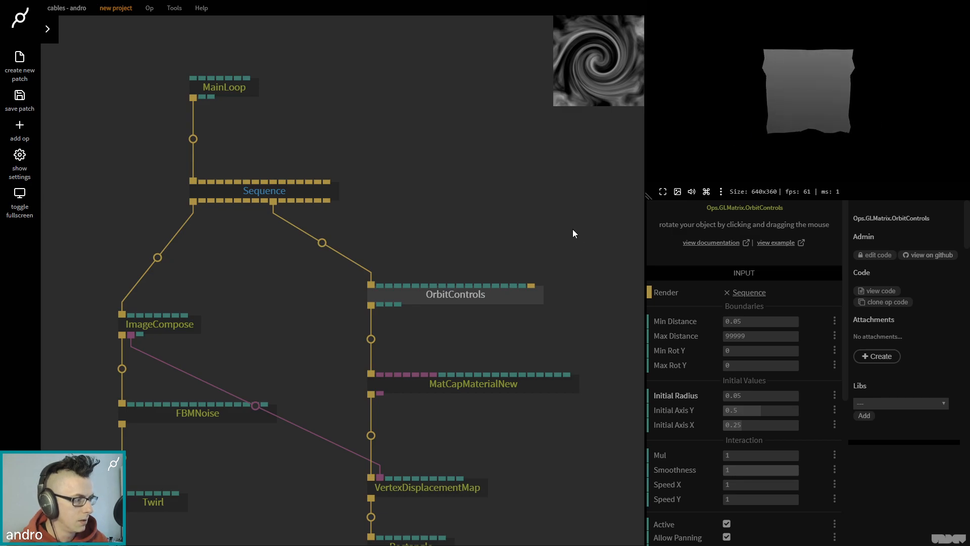
# - Lower MatCapMaterialNew a little and add a Texture op linked to its MatCap input
pyautogui.scroll(-3, 572, 234)
pyautogui.moveTo(449, 317); pyautogui.dragTo(448, 346)
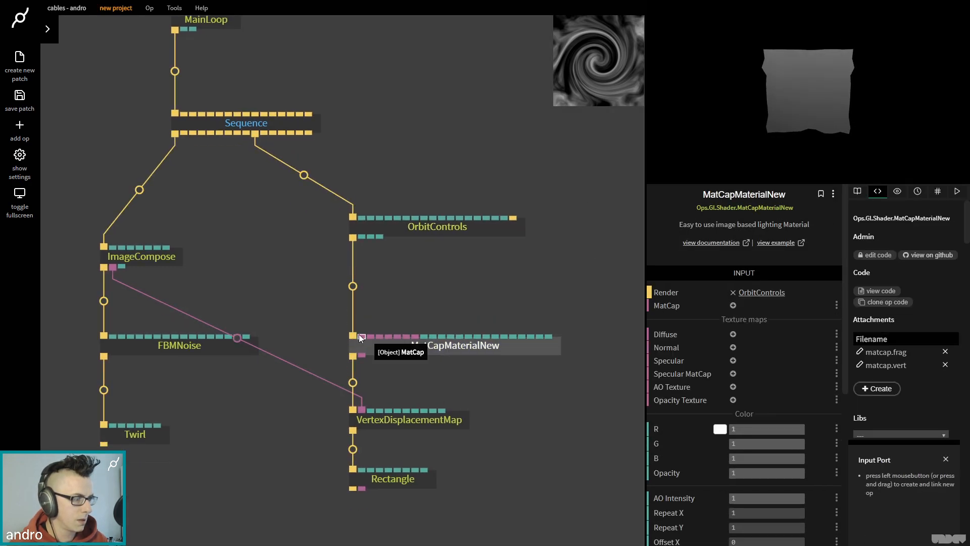
pyautogui.moveTo(363, 333)
pyautogui.mouseDown()
pyautogui.moveTo(384, 287)
pyautogui.moveTo(365, 335)
pyautogui.mouseUp()
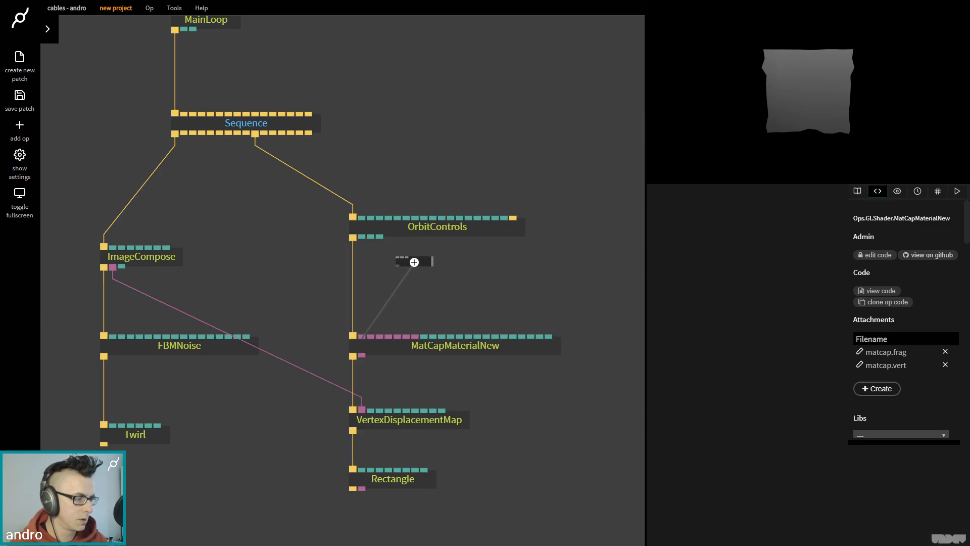
pyautogui.press('Escape')
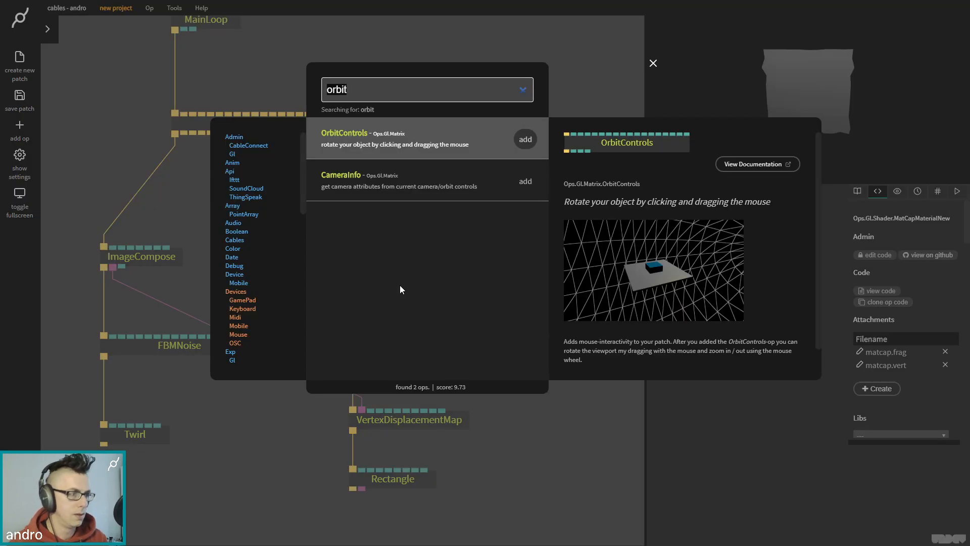
pyautogui.write('texture')
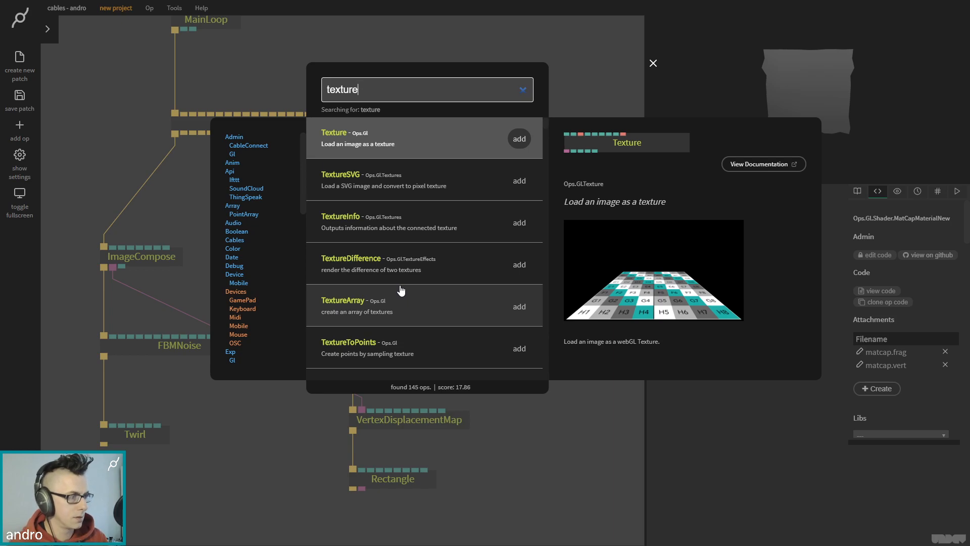
pyautogui.press('Return')
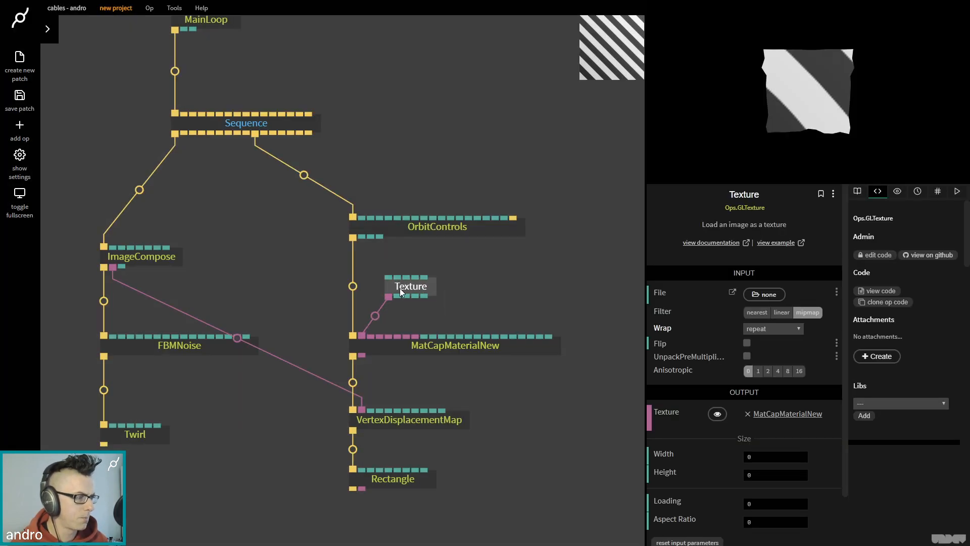
# - Open the library files for the Texture op's File parameter and find the matcap sphere images
pyautogui.click(764, 294)
pyautogui.scroll(-1, 252, 242)
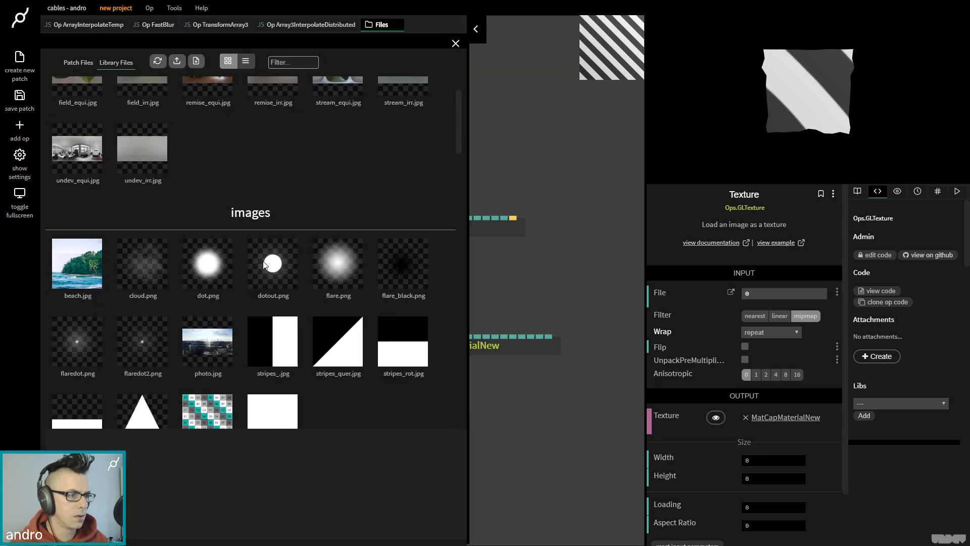
pyautogui.scroll(-15, 263, 265)
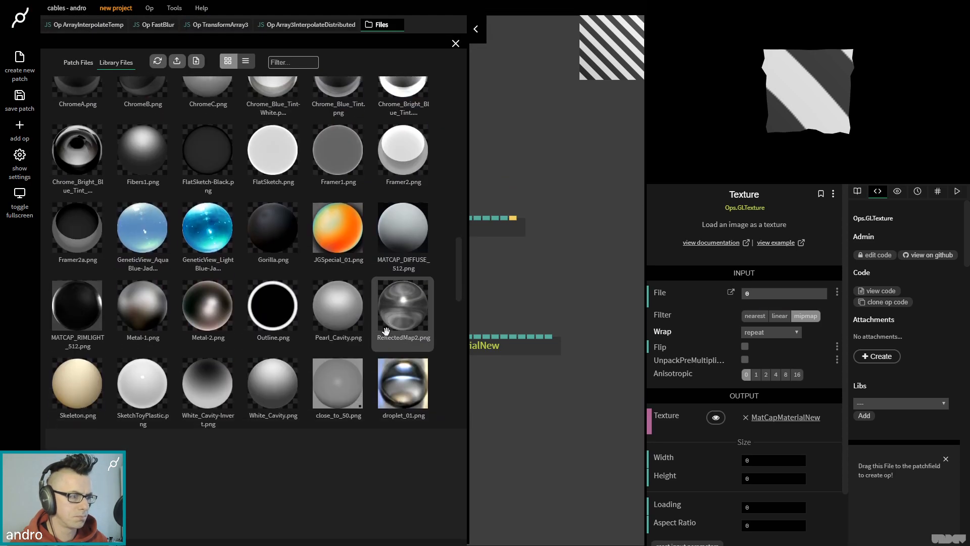
pyautogui.scroll(-3, 386, 331)
pyautogui.scroll(-2, 264, 293)
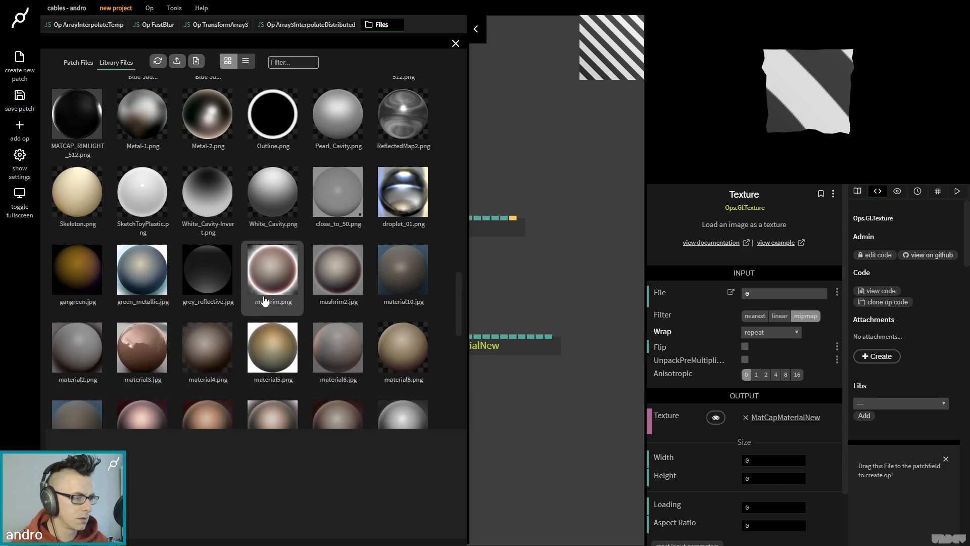
pyautogui.scroll(-2, 377, 306)
# - Try the matcap images material8.png, material9.jpg, softunderlight.png, reflected.png and whitefluff.png on the Texture op
pyautogui.click(401, 282)
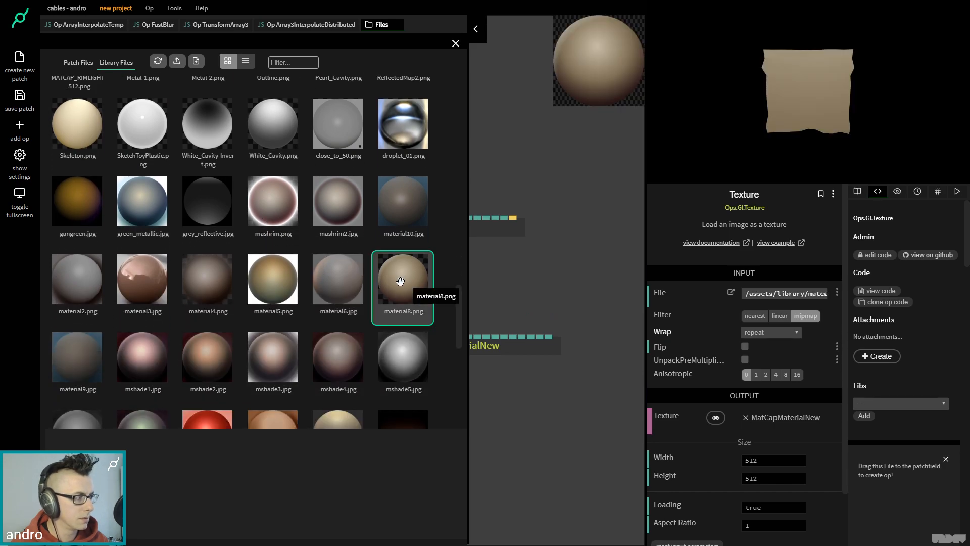
pyautogui.click(77, 359)
pyautogui.scroll(-3, 253, 251)
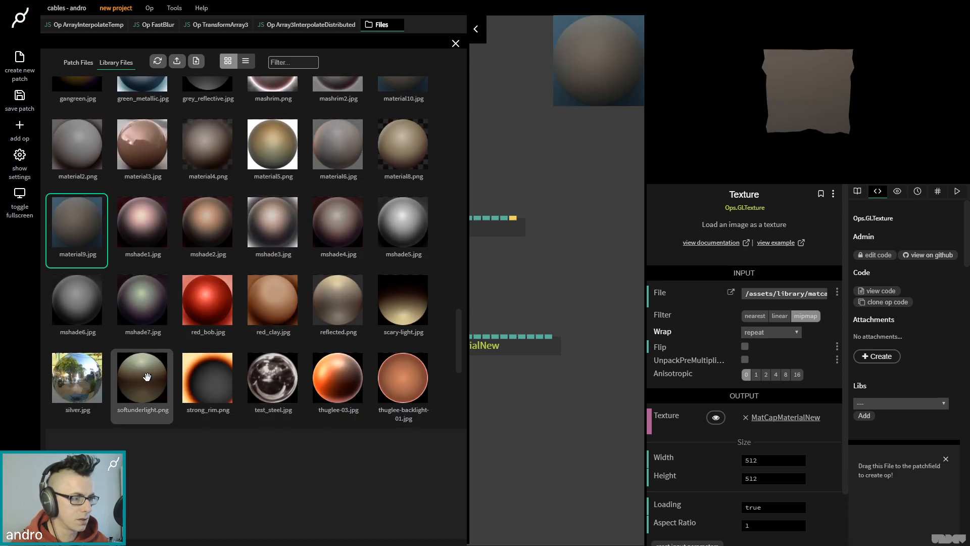
pyautogui.click(147, 376)
pyautogui.click(352, 304)
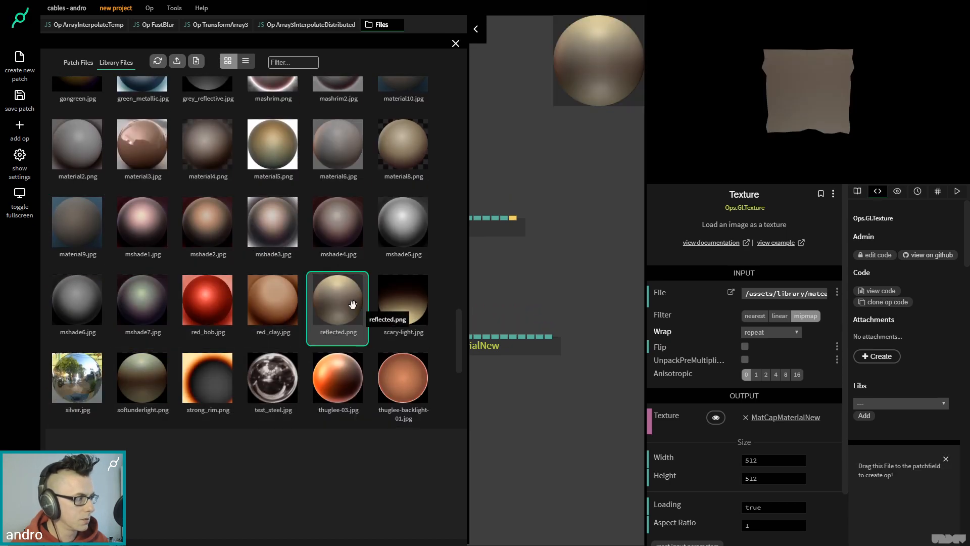
pyautogui.scroll(-3, 333, 302)
pyautogui.click(205, 325)
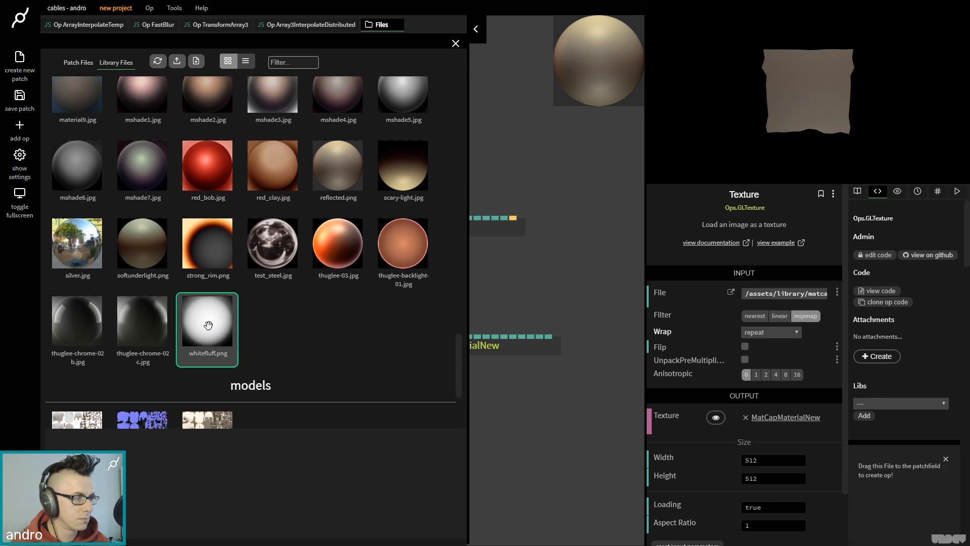
# - Load mashrim2.jpg into the Texture op, close the file library, and rotate the rendered mesh to check its shading
pyautogui.scroll(7, 370, 254)
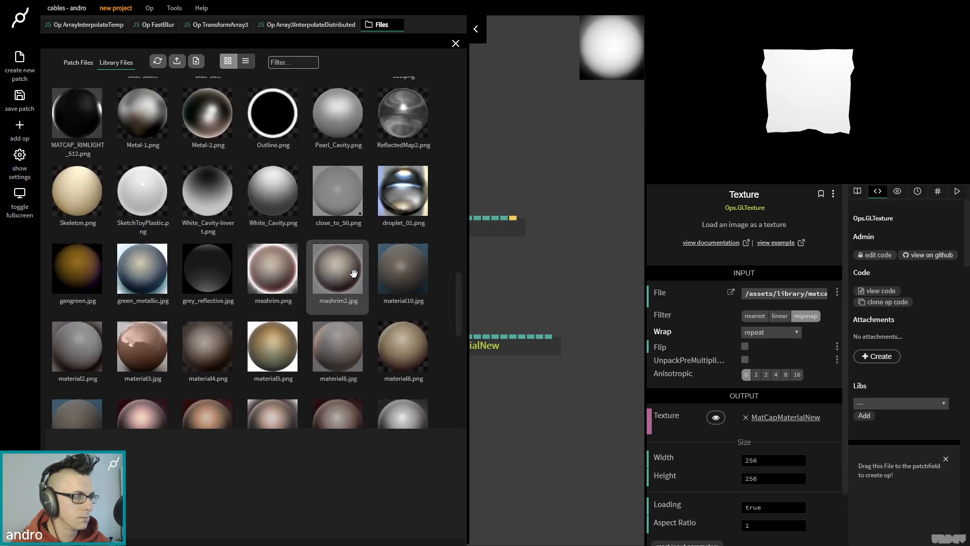
pyautogui.click(346, 273)
pyautogui.click(569, 300)
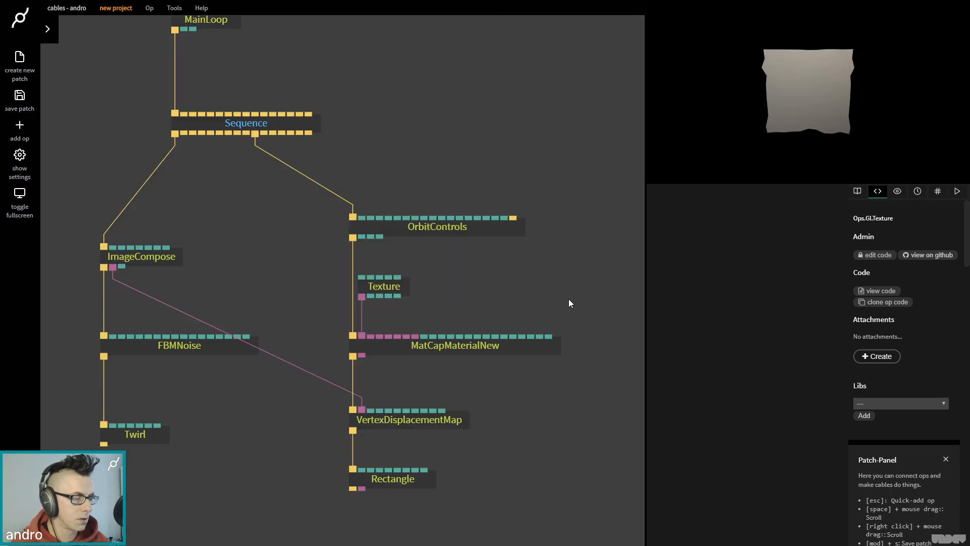
pyautogui.click(383, 286)
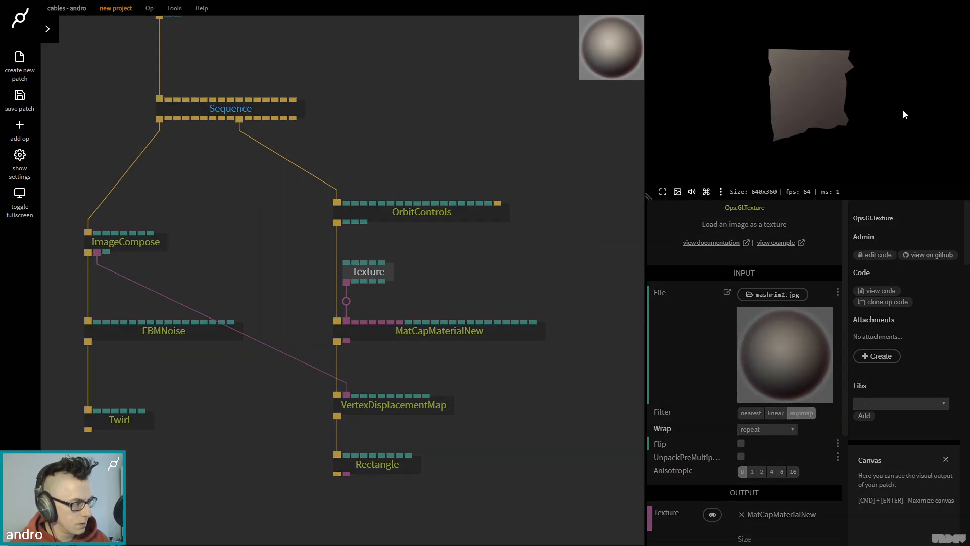
pyautogui.moveTo(903, 111)
pyautogui.mouseDown()
pyautogui.moveTo(823, 96)
pyautogui.moveTo(804, 127)
pyautogui.moveTo(812, 109)
pyautogui.moveTo(866, 73)
pyautogui.moveTo(886, 123)
pyautogui.moveTo(796, 111)
pyautogui.moveTo(816, 101)
pyautogui.mouseUp()
# - Connect ImageCompose's texture output to MatCapMaterialNew's Diffuse input and rotate the rendered mesh to inspect it
pyautogui.moveTo(508, 276); pyautogui.dragTo(528, 259)
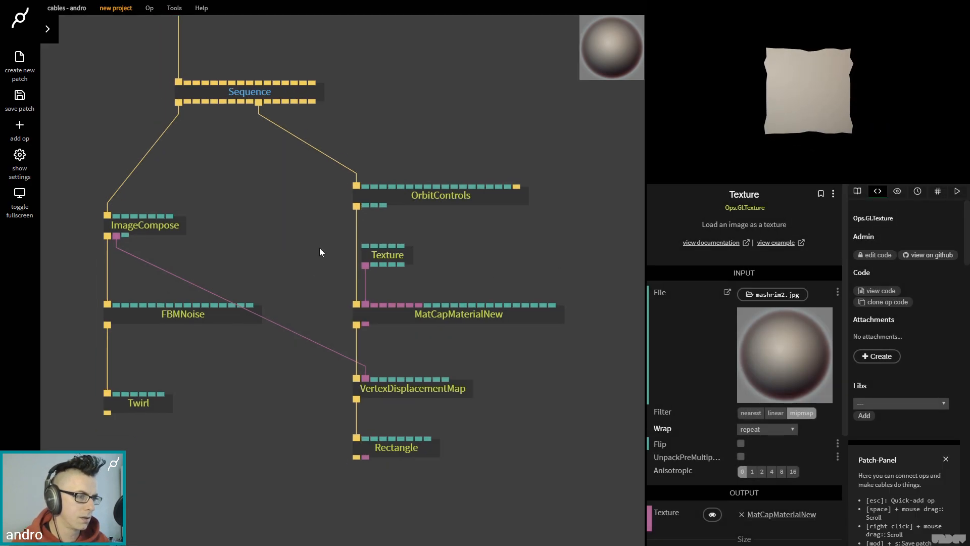
pyautogui.click(166, 225)
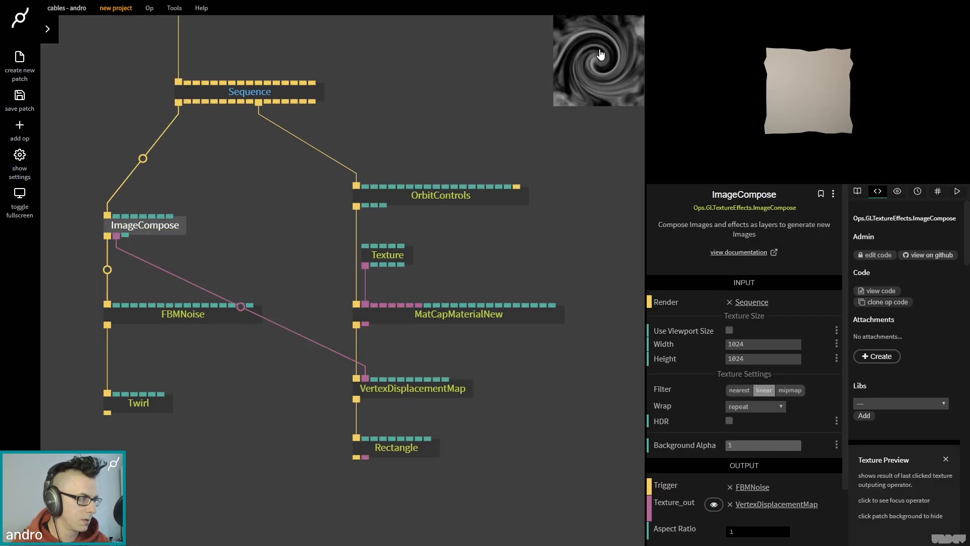
pyautogui.moveTo(118, 236); pyautogui.dragTo(429, 317)
pyautogui.click(456, 281)
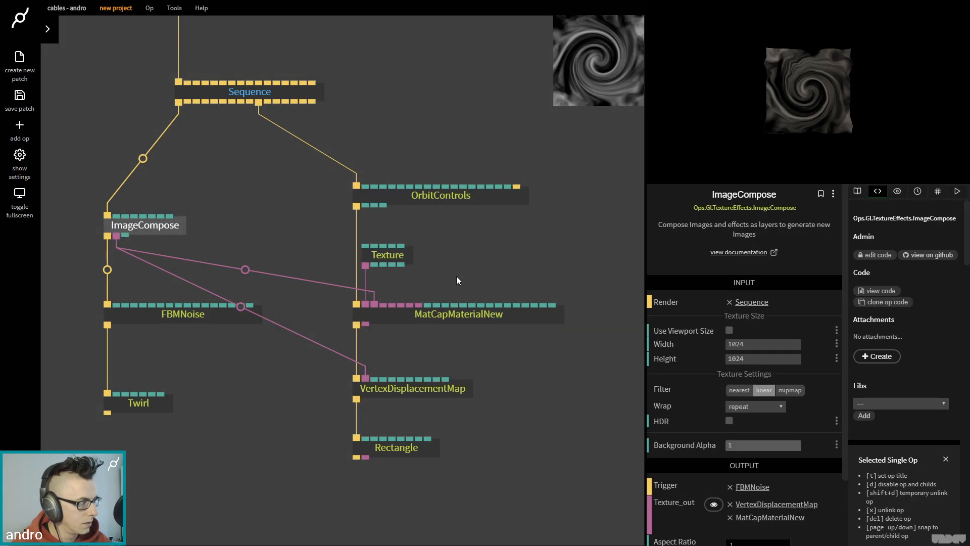
pyautogui.moveTo(847, 121); pyautogui.dragTo(781, 114)
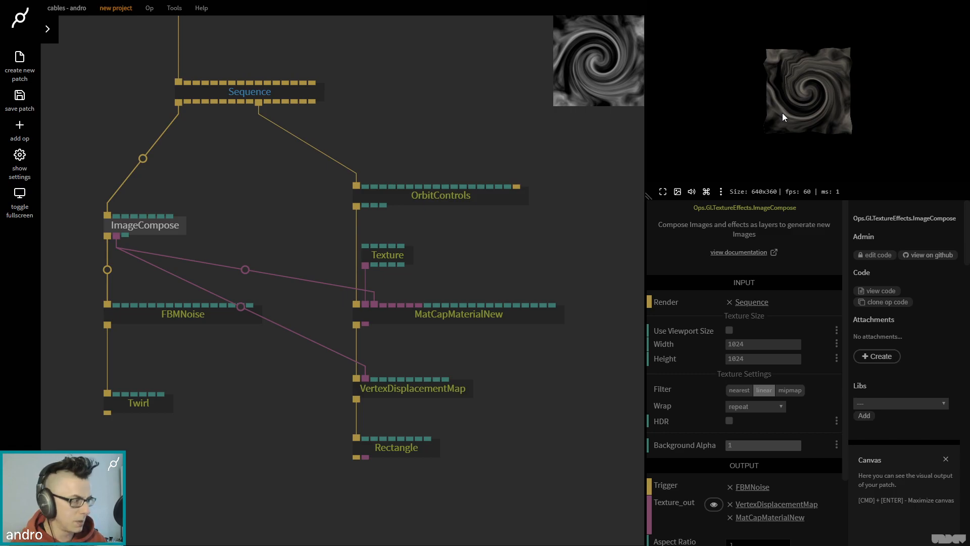
pyautogui.moveTo(868, 126); pyautogui.dragTo(811, 83)
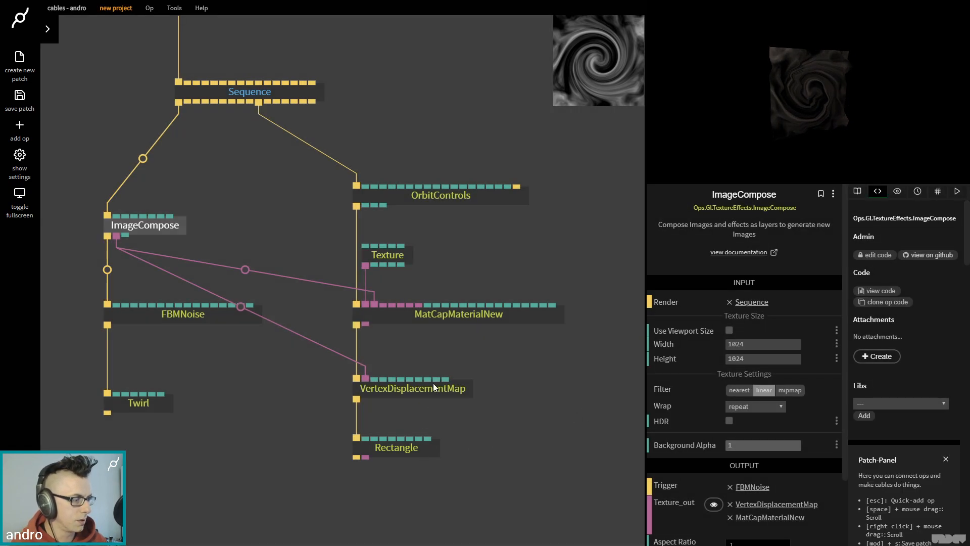
# - Set the Rectangle op's Num Columns and Num Rows to 150 and rotate the rendered mesh to inspect it
pyautogui.click(408, 449)
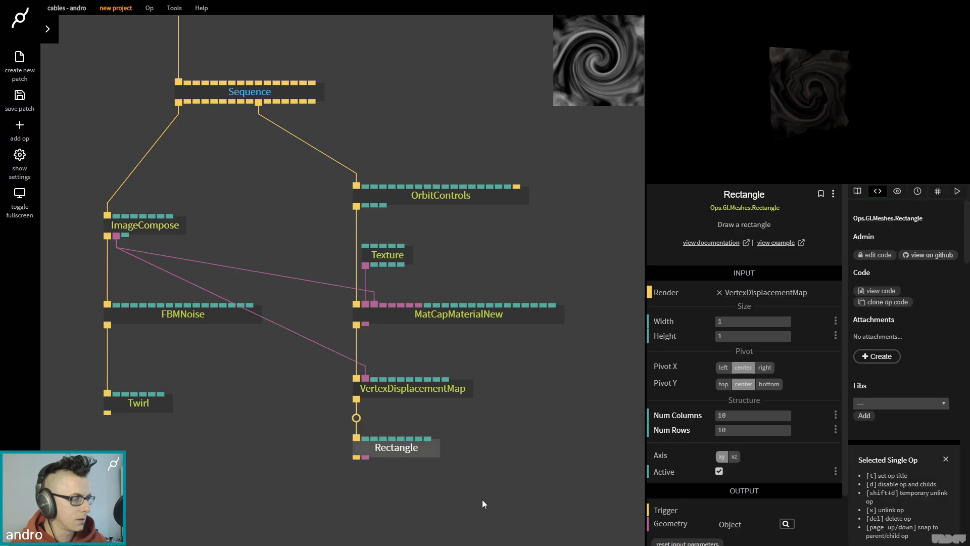
pyautogui.click(730, 415)
pyautogui.press('F11')
pyautogui.press('BackSpace')
pyautogui.write('5')
pyautogui.press('Tab')
pyautogui.write('150')
pyautogui.moveTo(735, 101); pyautogui.dragTo(847, 107)
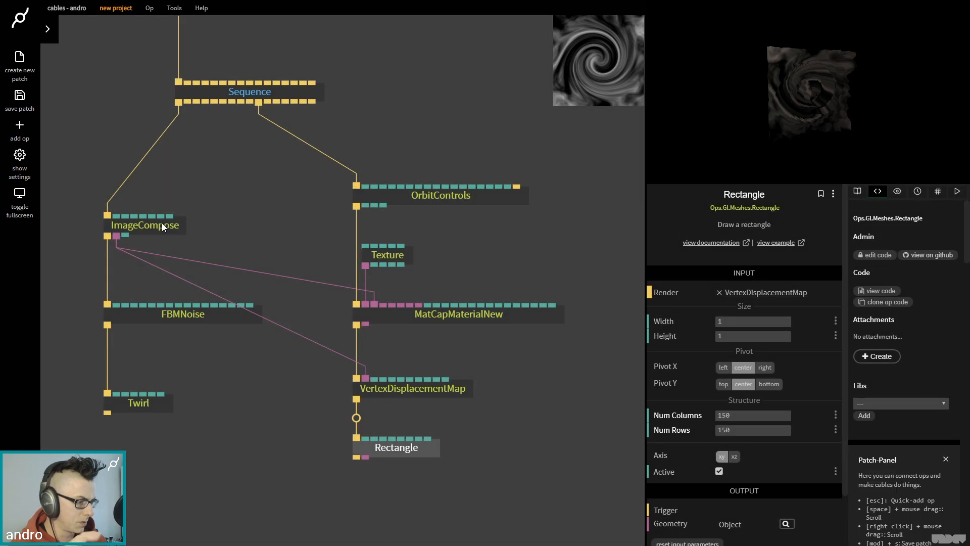
# - Set VertexDisplacementMap's Extrude to 0.2 and rotate the rendered mesh to check the displacement
pyautogui.click(161, 223)
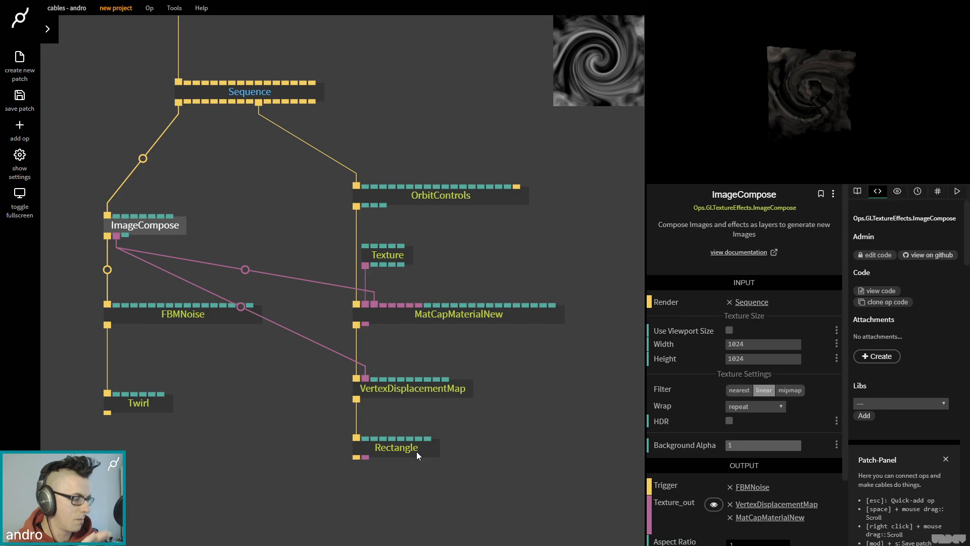
pyautogui.click(429, 393)
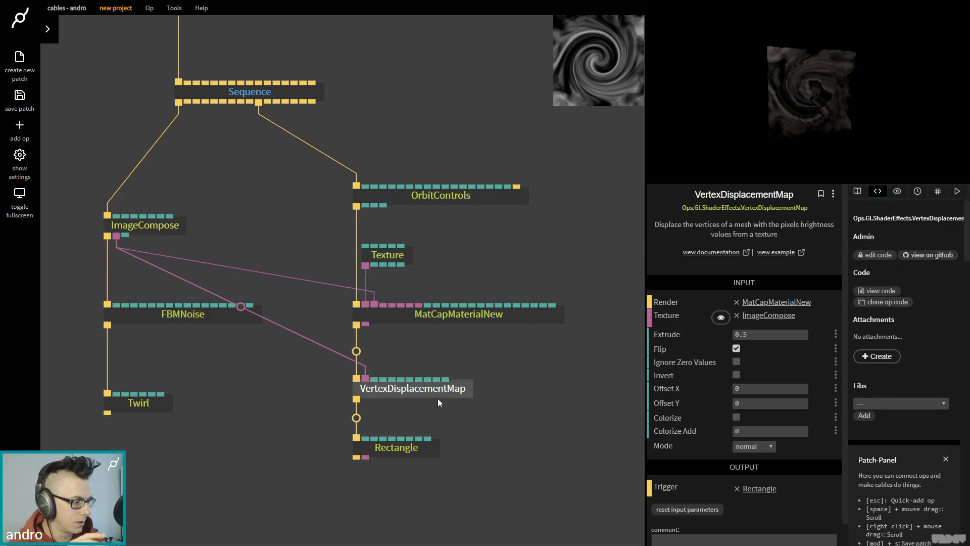
pyautogui.moveTo(768, 337); pyautogui.dragTo(748, 337)
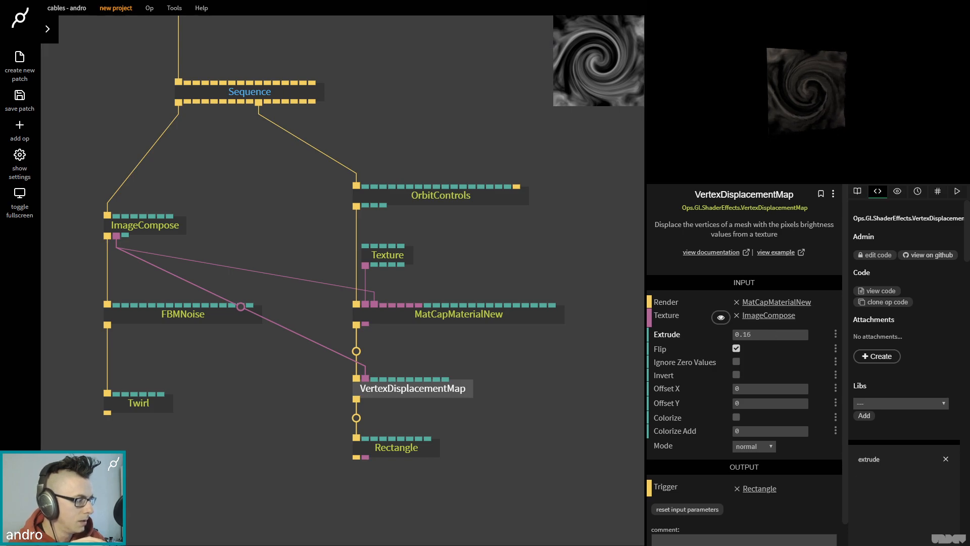
pyautogui.moveTo(831, 102); pyautogui.dragTo(802, 111)
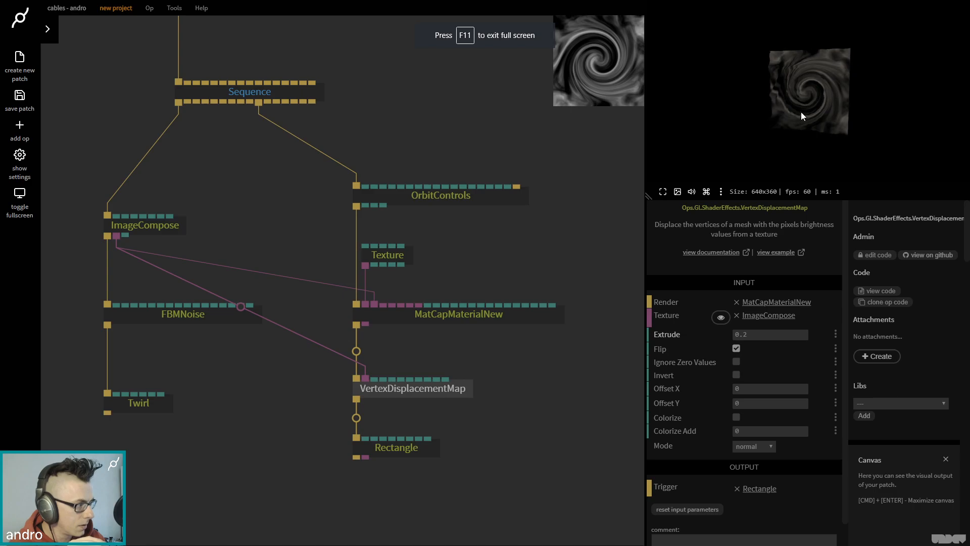
pyautogui.click(446, 266)
# - Set the Rectangle op's Width and Height to 2
pyautogui.click(397, 448)
pyautogui.click(741, 324)
pyautogui.write('2')
pyautogui.click(749, 337)
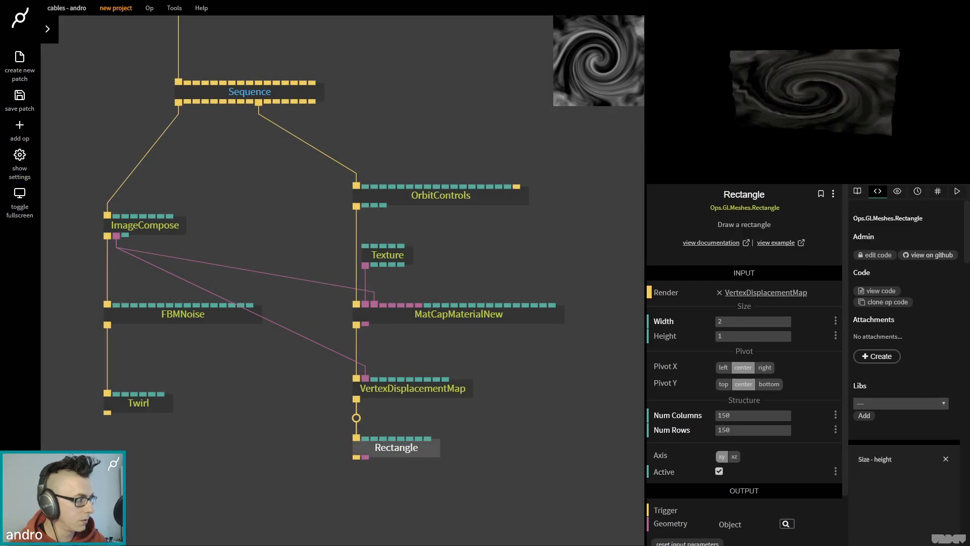
pyautogui.write('2')
# - Change the canvas size to 720 x 480 and rotate the mesh in the enlarged render
pyautogui.click(805, 162)
pyautogui.click(763, 192)
pyautogui.write('720 x 480')
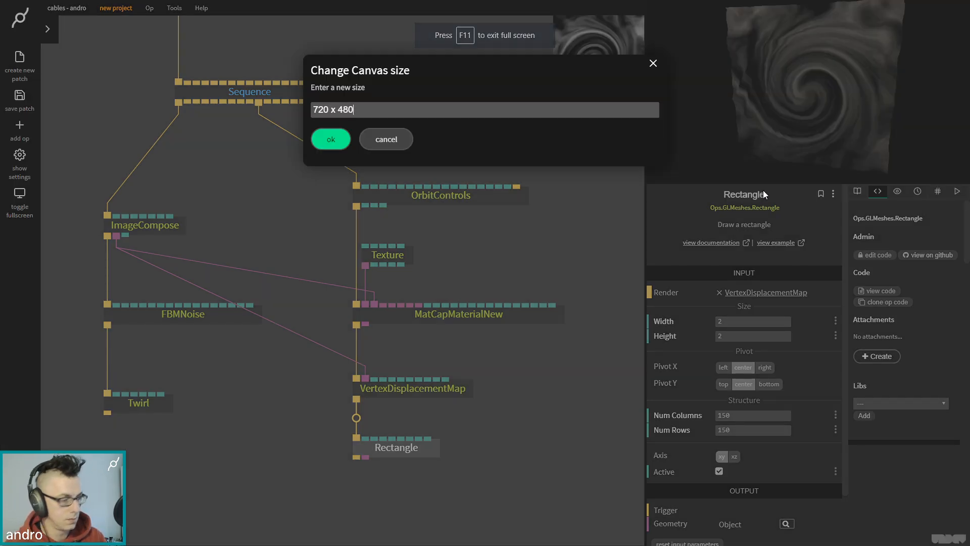
pyautogui.press('Return')
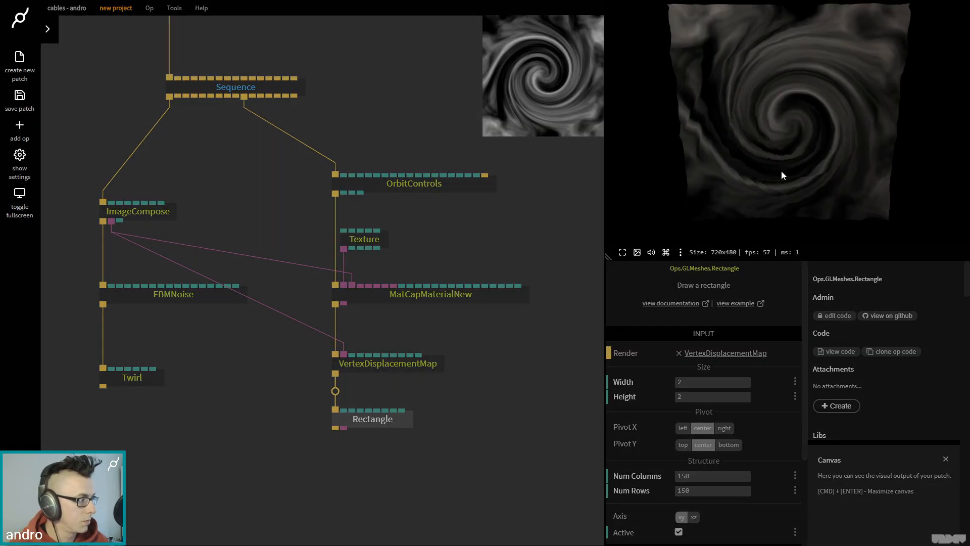
pyautogui.moveTo(782, 171); pyautogui.dragTo(756, 145)
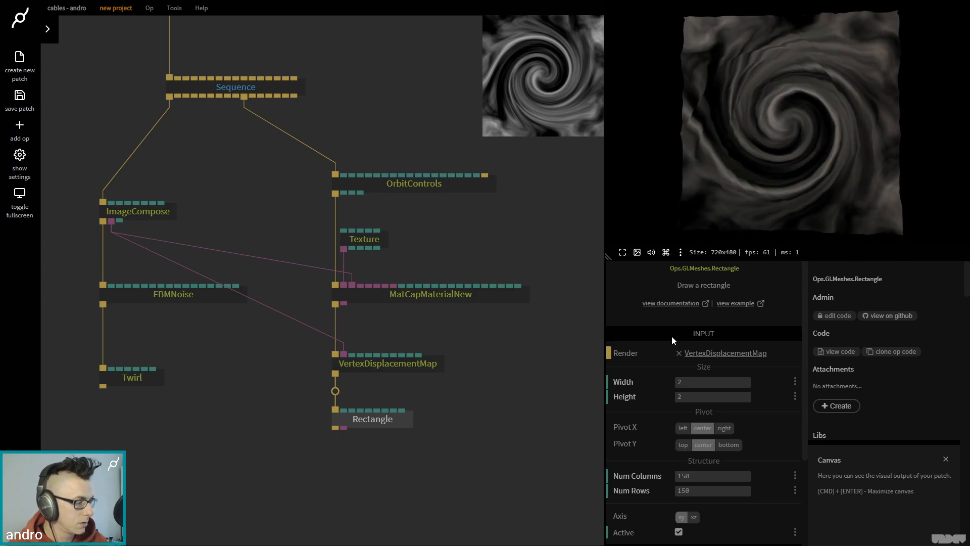
# - Try VertexDisplacementMap's Invert and Flip options while rotating the mesh, leaving both turned off
pyautogui.click(399, 417)
pyautogui.click(407, 365)
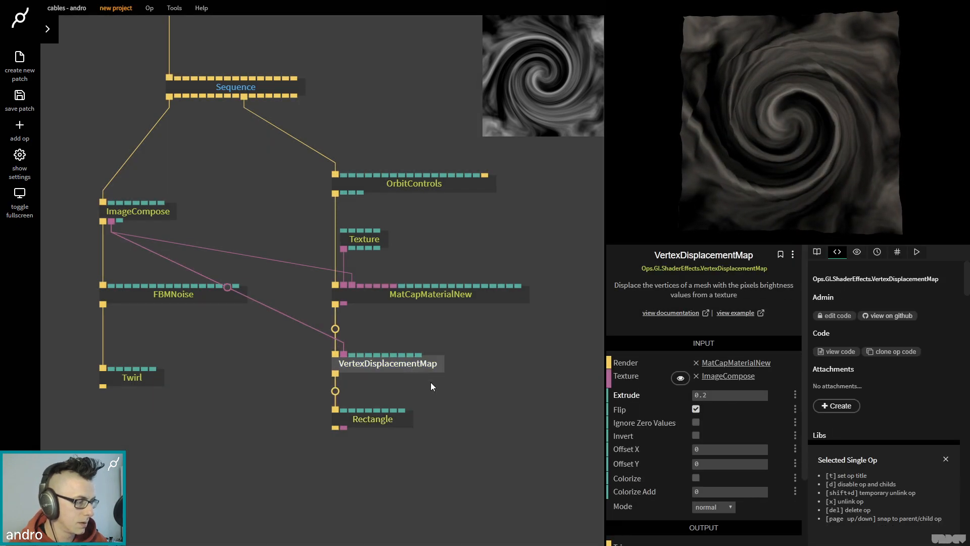
pyautogui.click(696, 436)
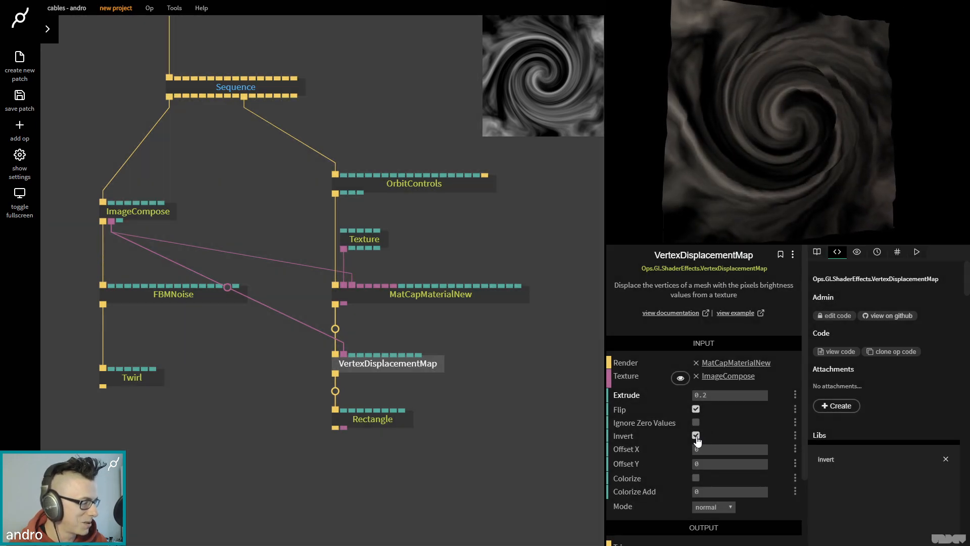
pyautogui.click(696, 436)
pyautogui.click(696, 408)
pyautogui.moveTo(721, 137); pyautogui.dragTo(781, 196)
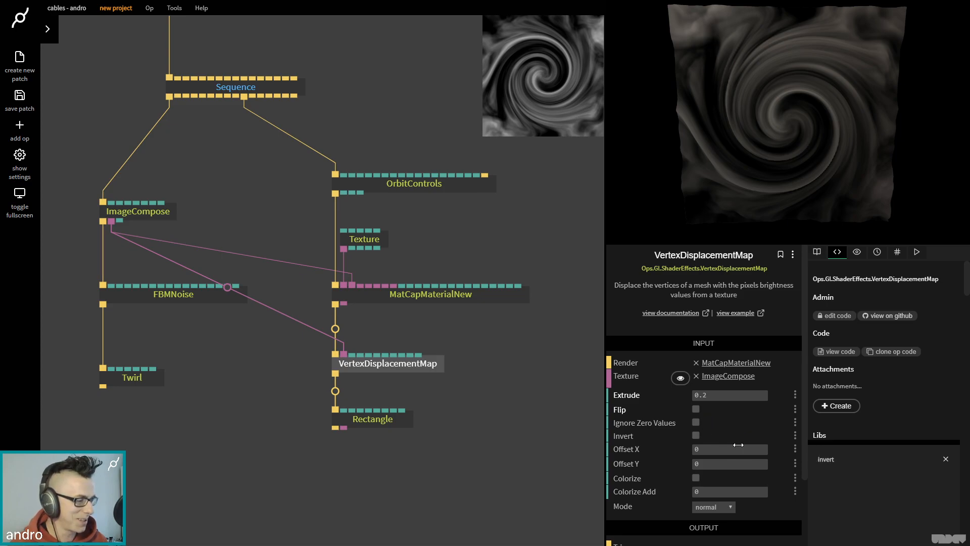
pyautogui.click(696, 409)
pyautogui.moveTo(819, 130); pyautogui.dragTo(771, 243)
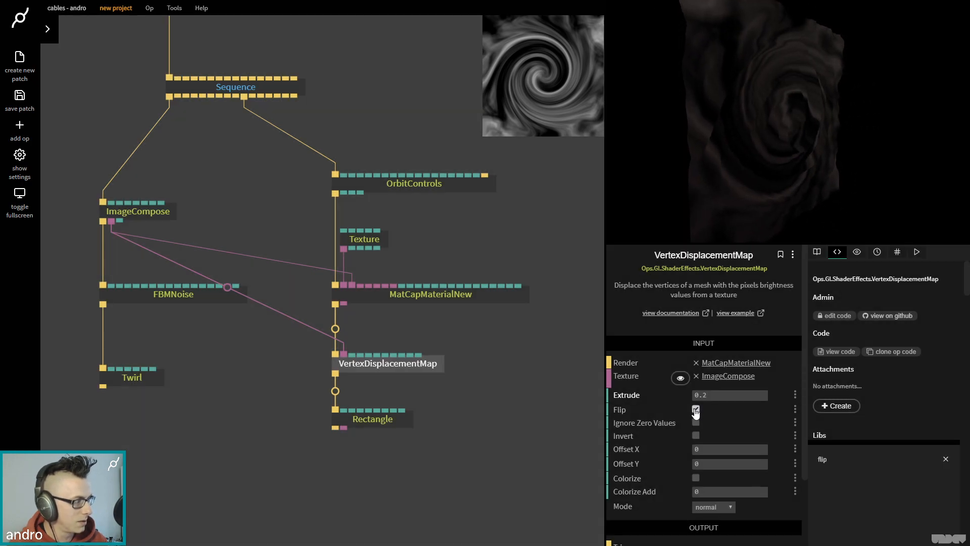
pyautogui.click(695, 410)
pyautogui.moveTo(836, 146); pyautogui.dragTo(759, 114)
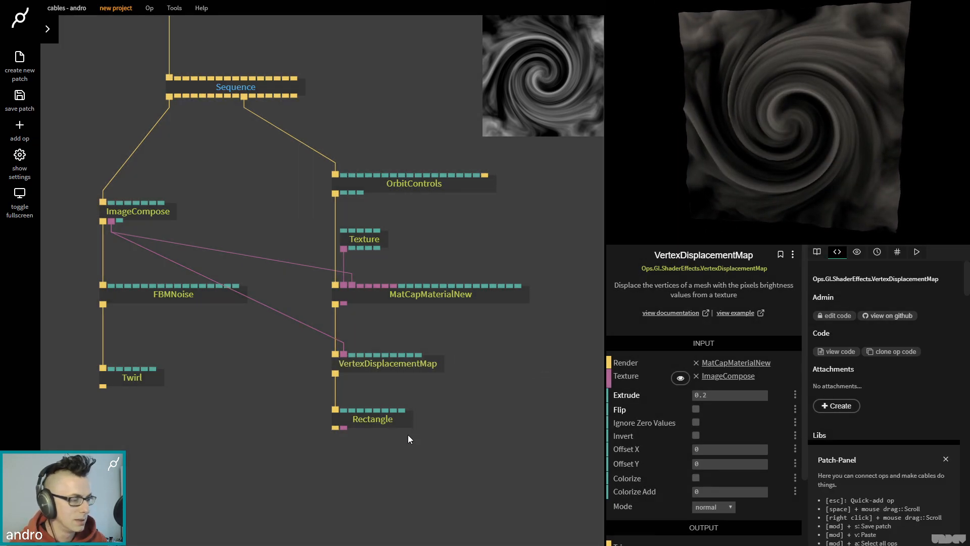
# - Enable Screen Space Normals on MatCapMaterialNew and rotate the mesh to inspect its shading from several angles
pyautogui.click(412, 296)
pyautogui.scroll(-5, 710, 452)
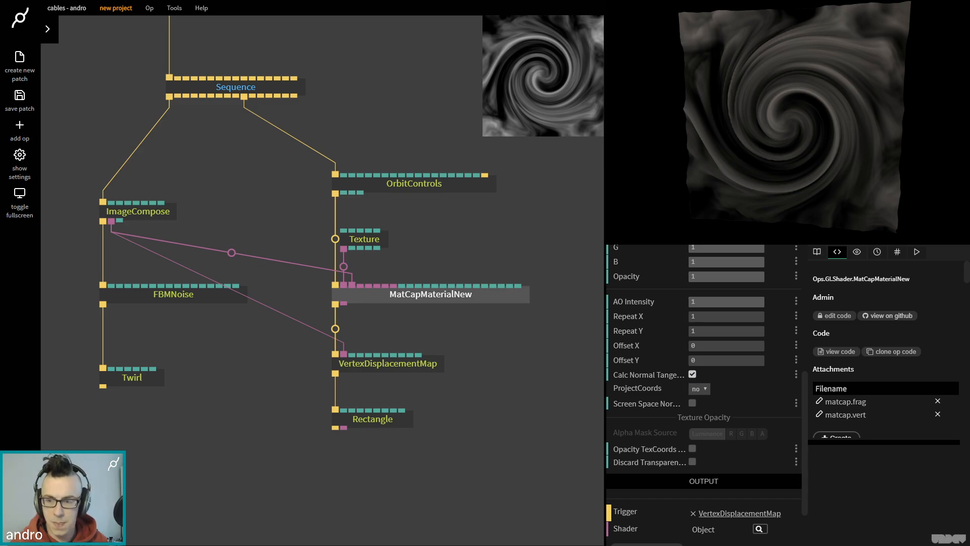
pyautogui.moveTo(791, 136); pyautogui.dragTo(823, 152)
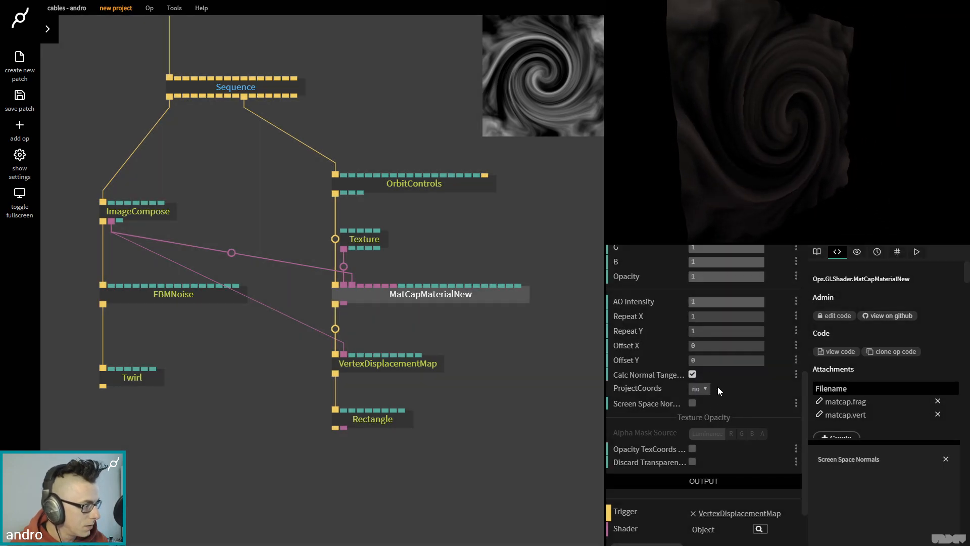
pyautogui.click(692, 403)
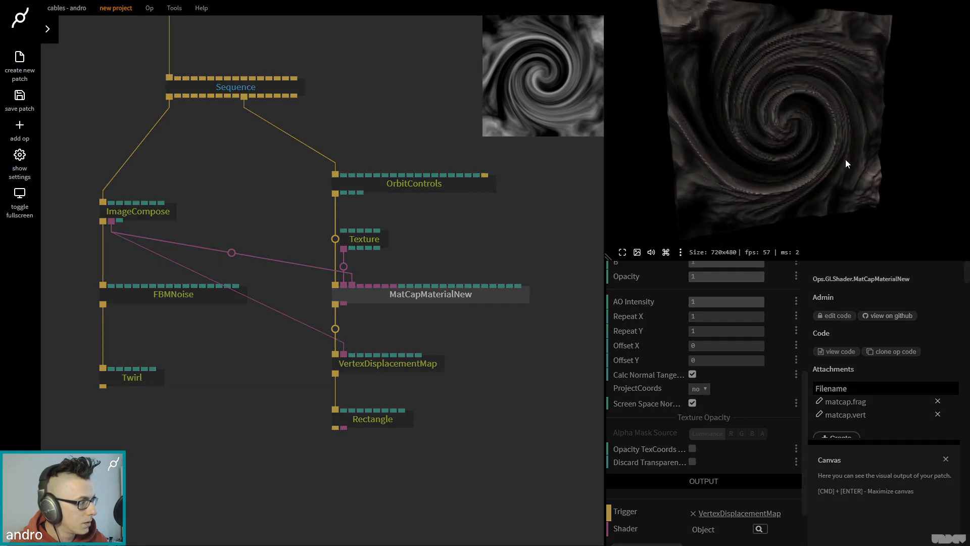
pyautogui.moveTo(845, 159); pyautogui.dragTo(656, 112)
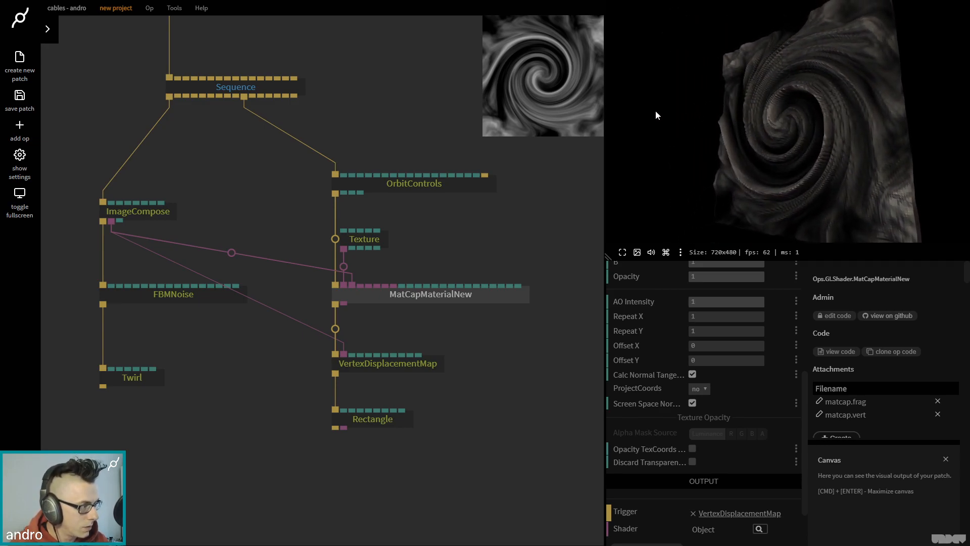
pyautogui.moveTo(787, 135); pyautogui.dragTo(641, 137)
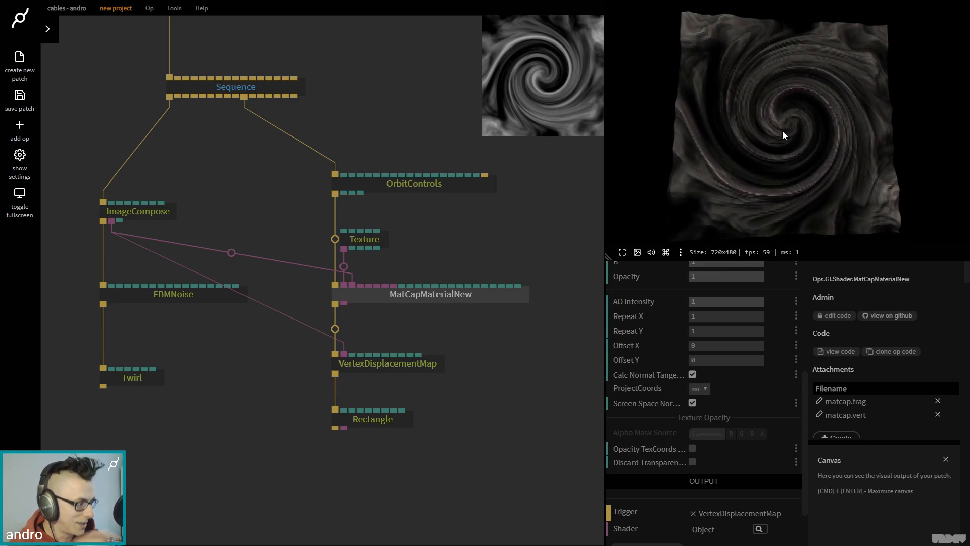
pyautogui.moveTo(782, 132); pyautogui.dragTo(832, 138)
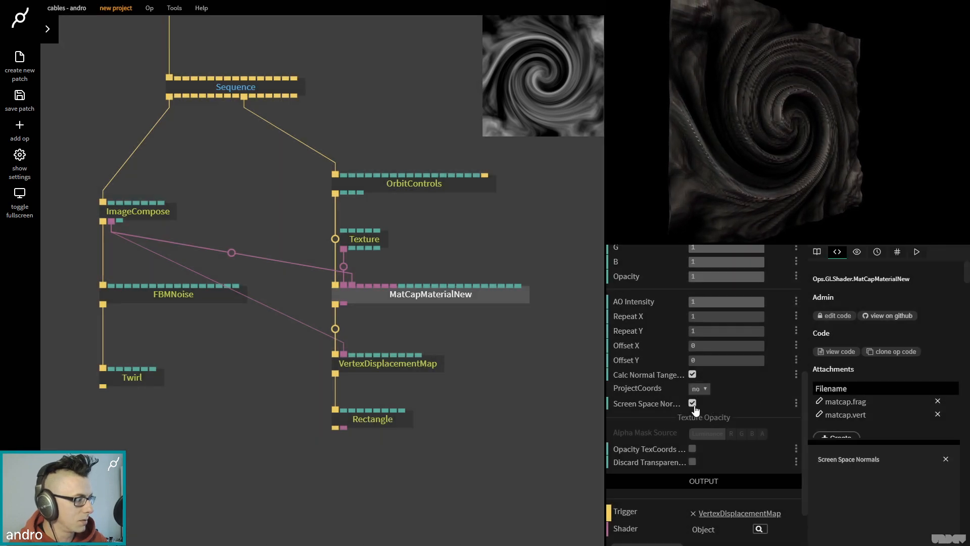
# - Compare the mesh shading with Screen Space Normals off and on, leaving the option on
pyautogui.click(693, 403)
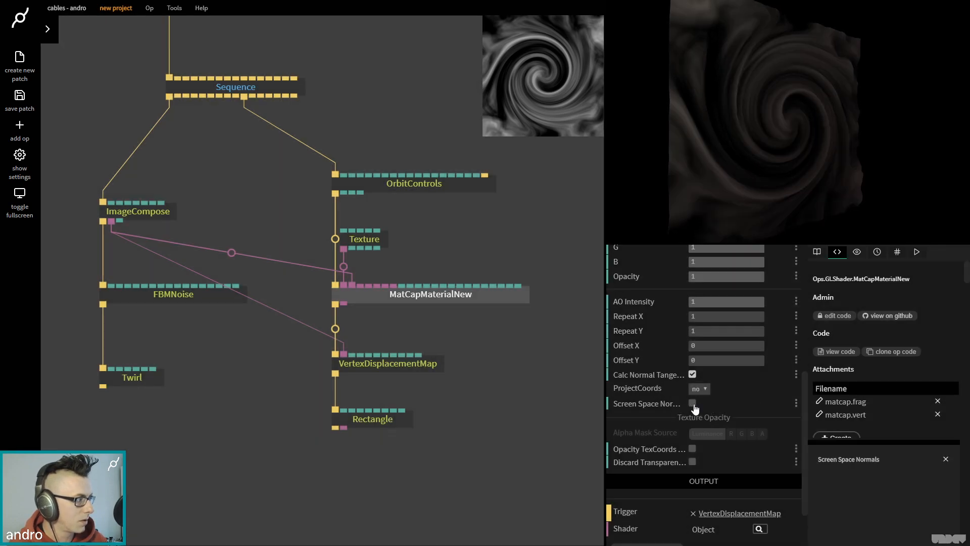
pyautogui.click(692, 404)
pyautogui.moveTo(807, 115); pyautogui.dragTo(763, 131)
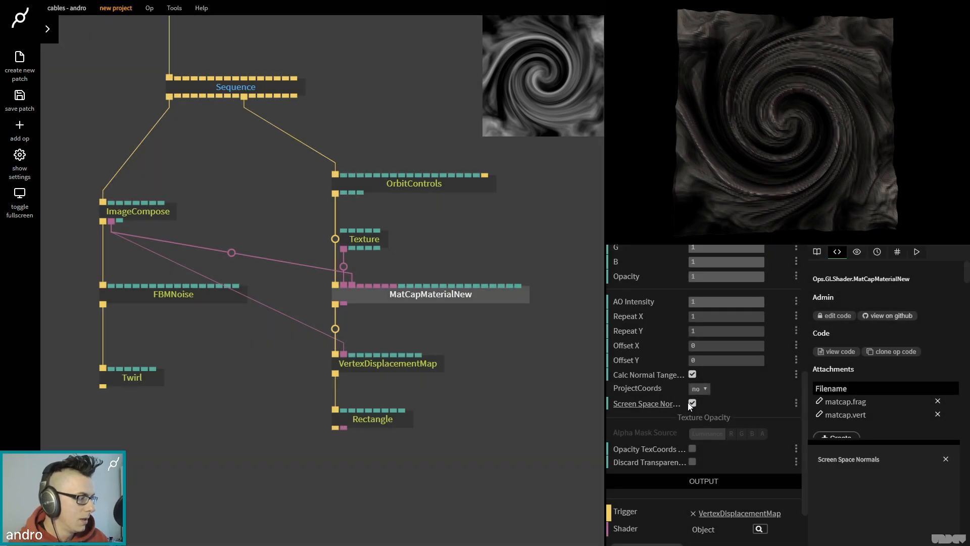
pyautogui.click(692, 403)
pyautogui.click(693, 404)
# - Add a Blur op below Twirl with Amount 1 and rotate the mesh to check the smoothing
pyautogui.moveTo(103, 389); pyautogui.dragTo(106, 417)
pyautogui.write('blu')
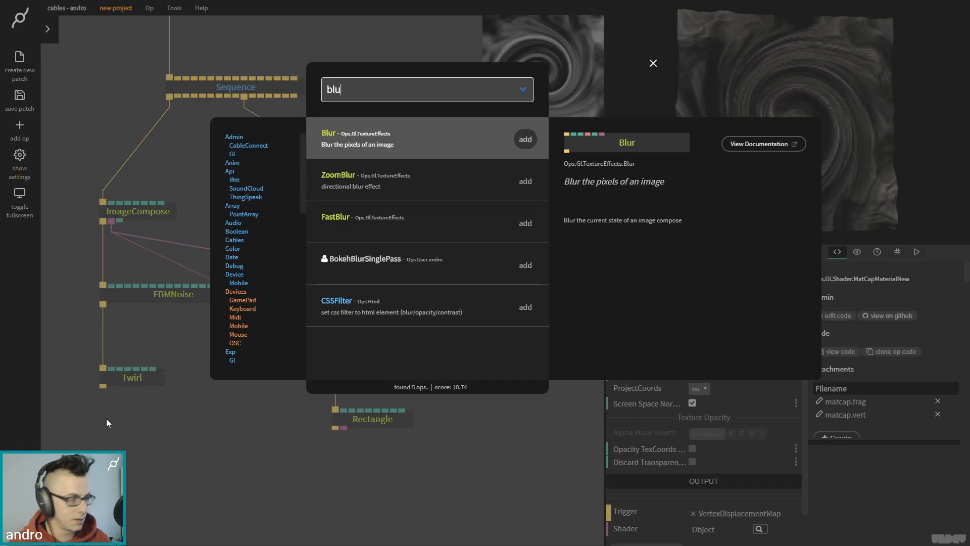
pyautogui.press('Return')
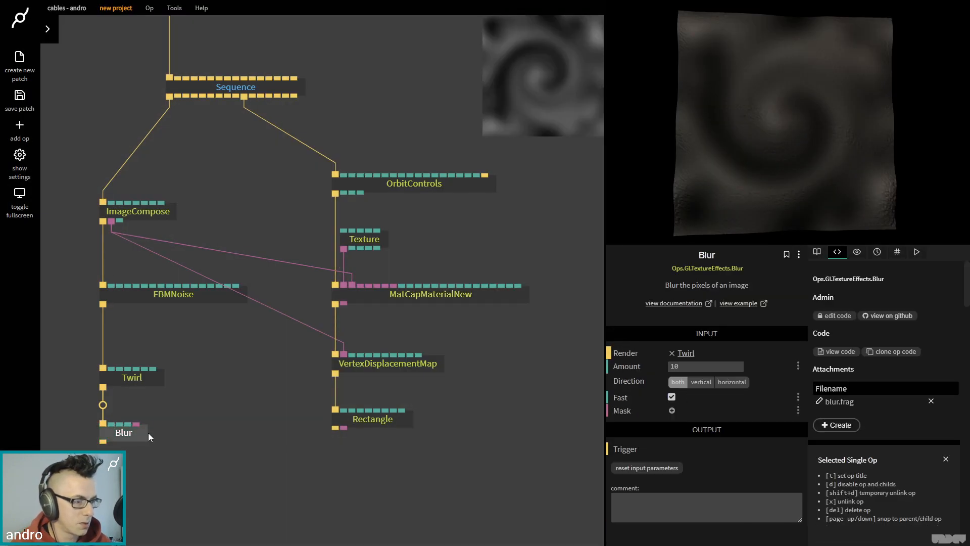
pyautogui.click(700, 367)
pyautogui.write('1')
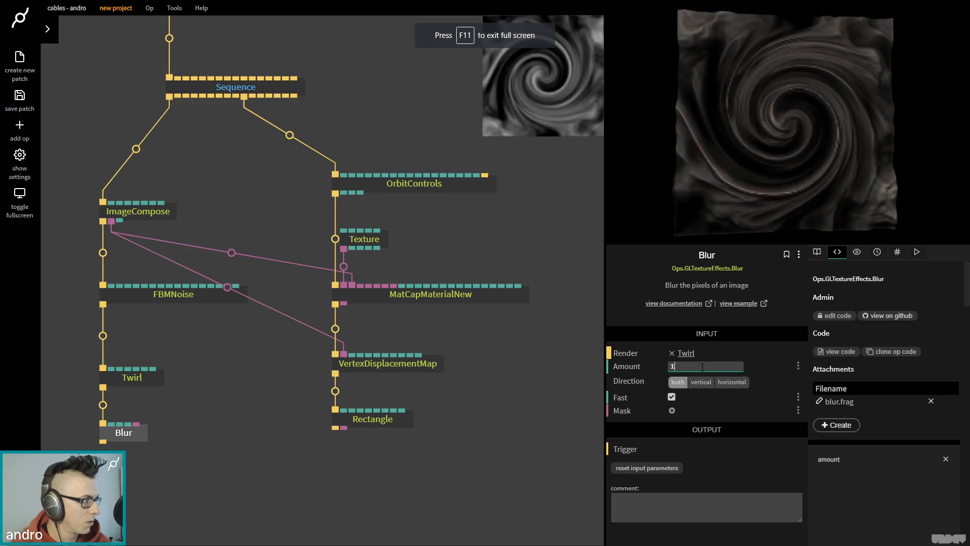
pyautogui.moveTo(761, 149); pyautogui.dragTo(808, 87)
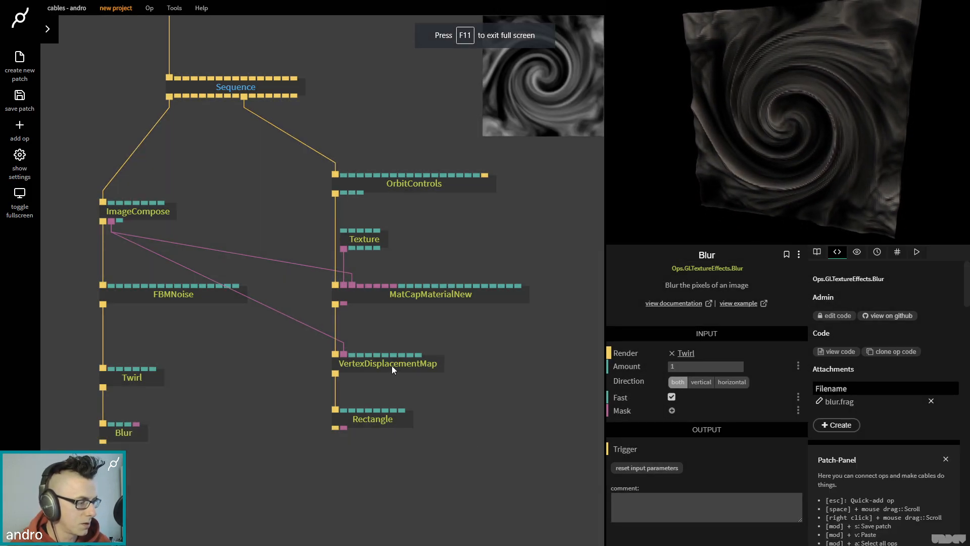
# - Turn off Screen Space Normals on MatCapMaterialNew and tilt the rendered mesh to a low viewing angle
pyautogui.click(392, 365)
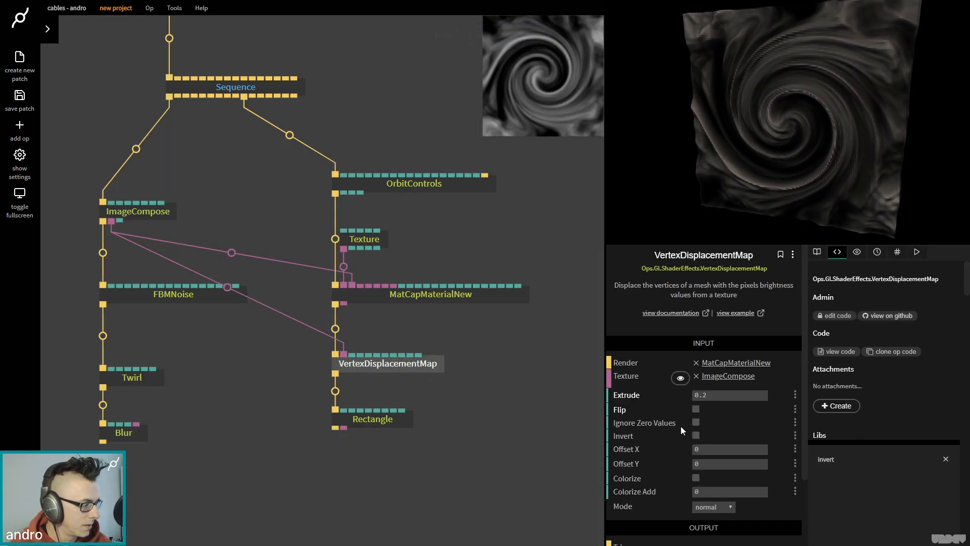
pyautogui.click(410, 301)
pyautogui.scroll(-6, 728, 444)
pyautogui.click(693, 471)
pyautogui.moveTo(806, 183); pyautogui.dragTo(832, 151)
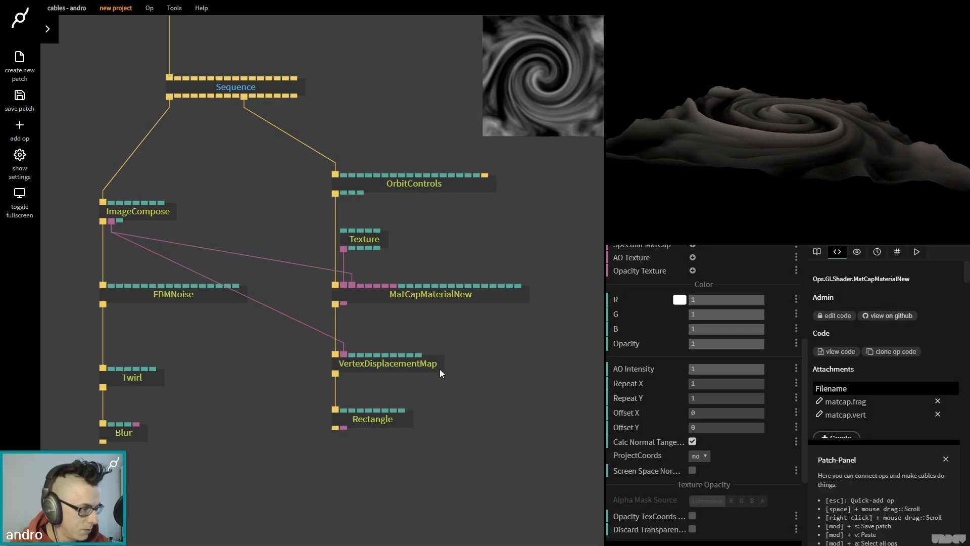
# - Set VertexDisplacementMap's Extrude to 0.5 and rotate the mesh to inspect the deeper displacement
pyautogui.click(431, 364)
pyautogui.moveTo(715, 310); pyautogui.dragTo(715, 312)
pyautogui.write('0.5')
pyautogui.moveTo(729, 135); pyautogui.dragTo(817, 110)
pyautogui.moveTo(833, 145)
pyautogui.mouseDown()
pyautogui.moveTo(773, 102)
pyautogui.moveTo(767, 114)
pyautogui.moveTo(823, 135)
pyautogui.mouseUp()
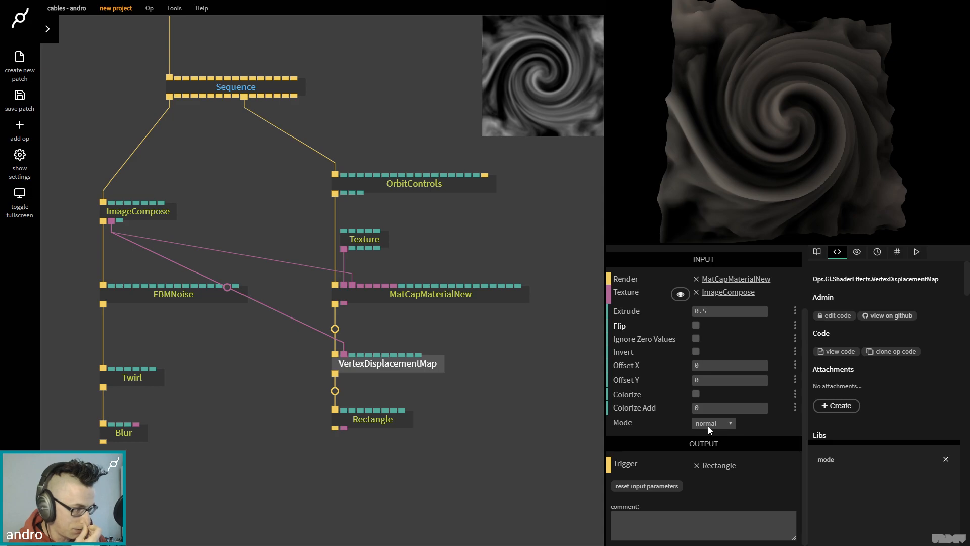
pyautogui.click(696, 338)
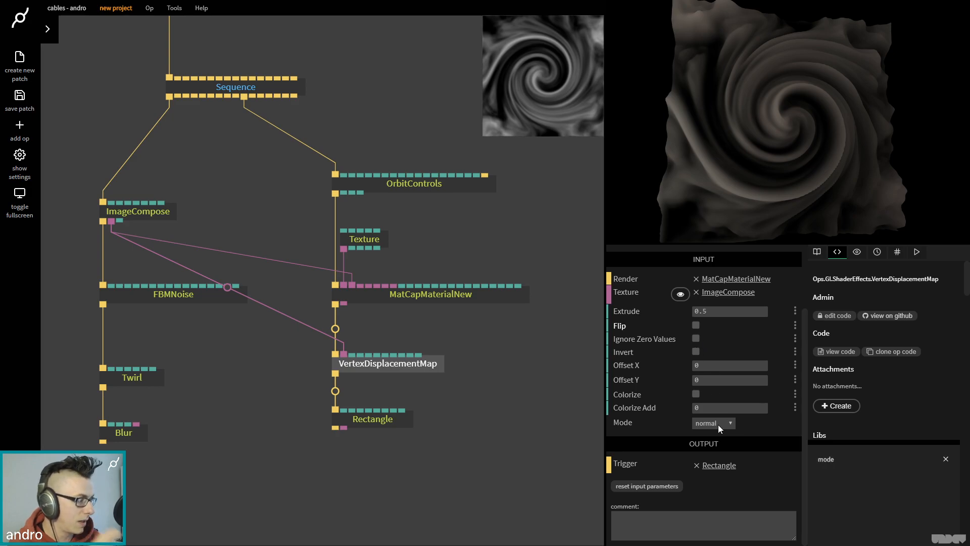
pyautogui.moveTo(731, 155); pyautogui.dragTo(803, 153)
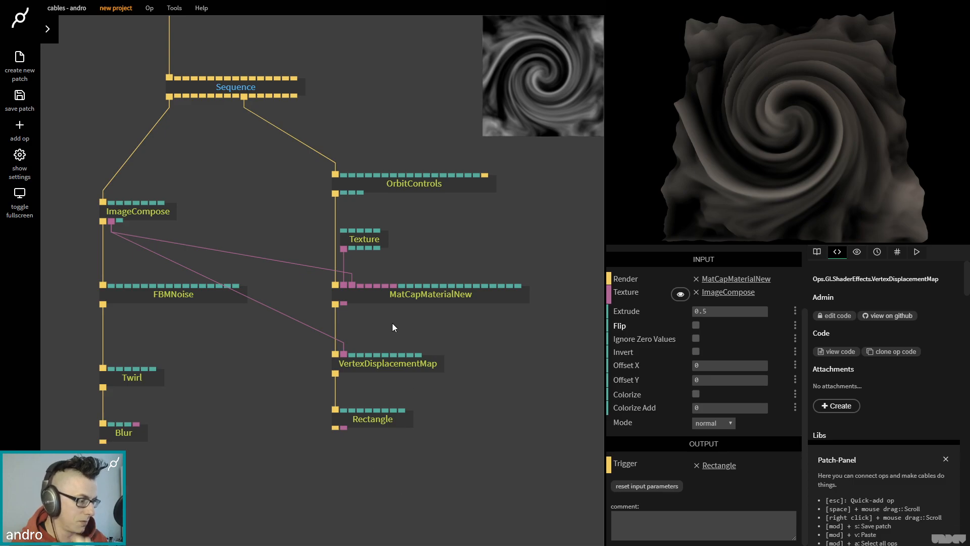
# - Move the texture, material, displacement and rectangle ops down and insert a Transform op directly below OrbitControls
pyautogui.moveTo(556, 437); pyautogui.dragTo(311, 218)
pyautogui.moveTo(432, 293); pyautogui.dragTo(434, 356)
pyautogui.click(434, 357)
pyautogui.press('Escape')
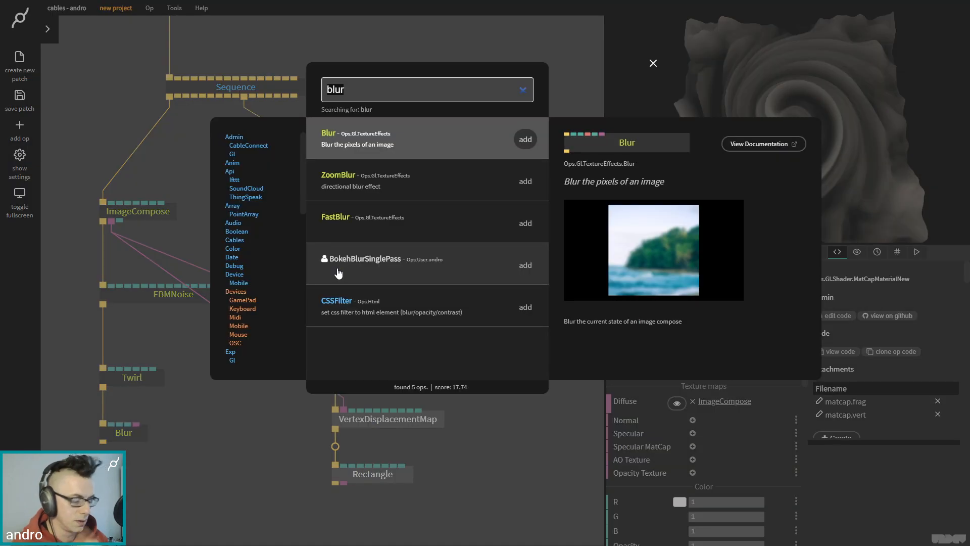
pyautogui.write('transfo')
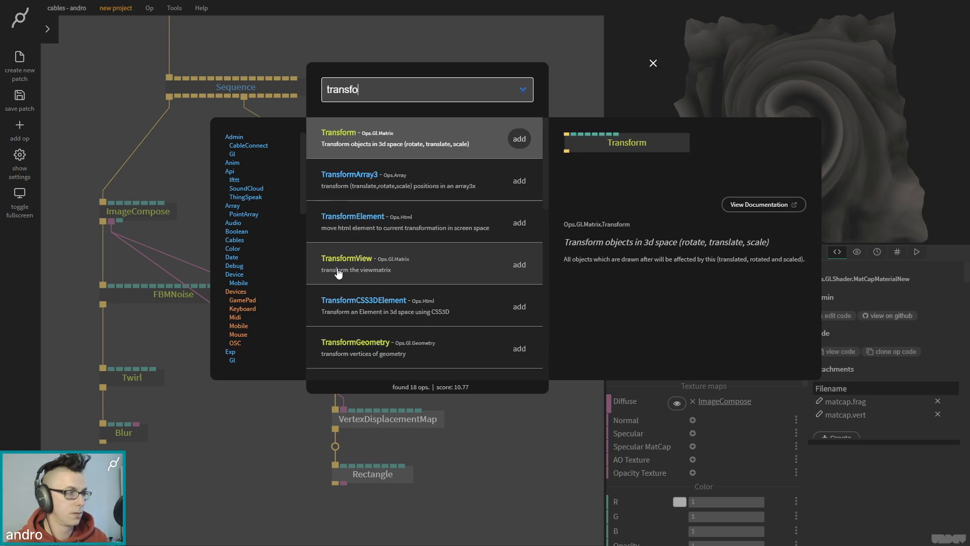
pyautogui.press('Return')
pyautogui.moveTo(397, 280); pyautogui.dragTo(391, 255)
# - Try rotating the mesh with Transform's RotY and RotZ, and reset RotZ to 0
pyautogui.moveTo(702, 488); pyautogui.dragTo(796, 501)
pyautogui.click(693, 501)
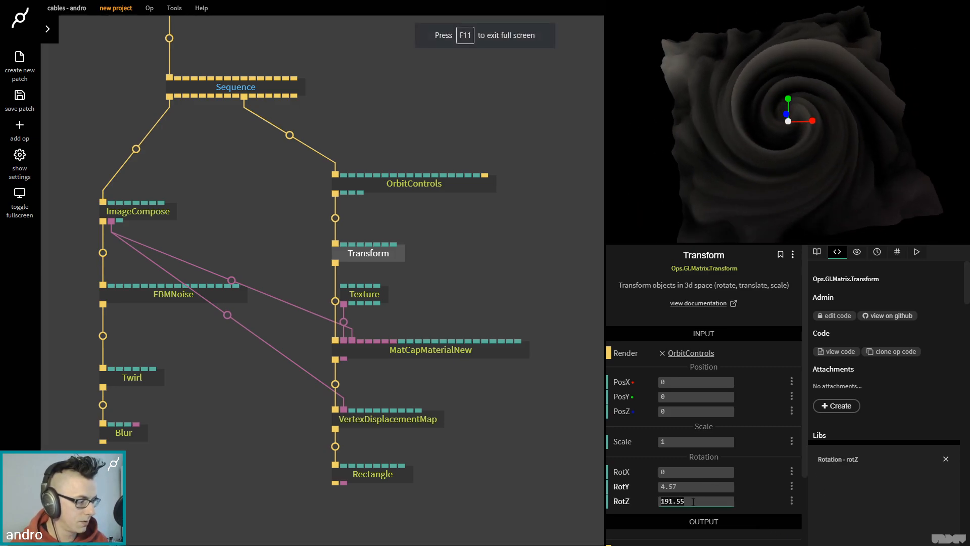
pyautogui.write('0')
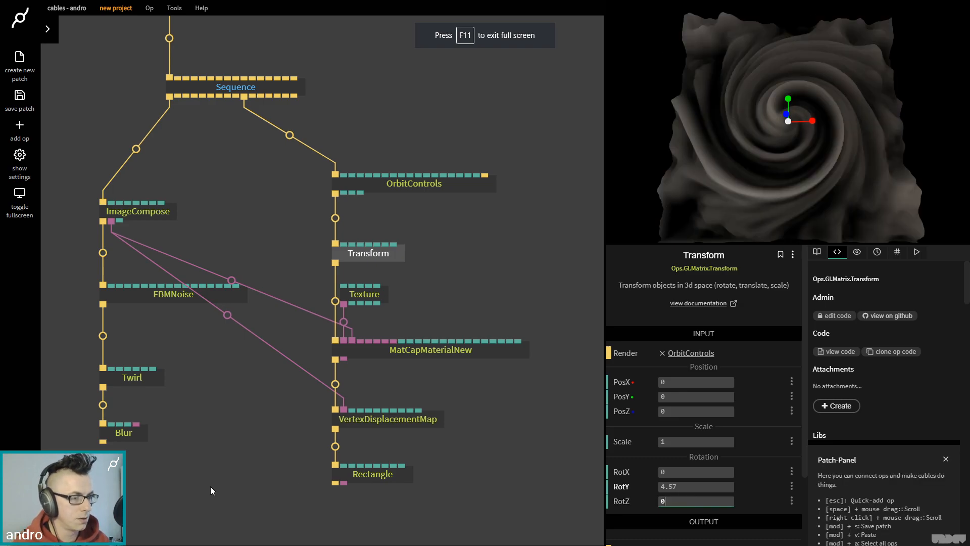
# - Move the Blur op down and insert a RotateTexture op between Twirl and Blur
pyautogui.moveTo(210, 486); pyautogui.dragTo(262, 439)
pyautogui.moveTo(183, 387); pyautogui.dragTo(182, 441)
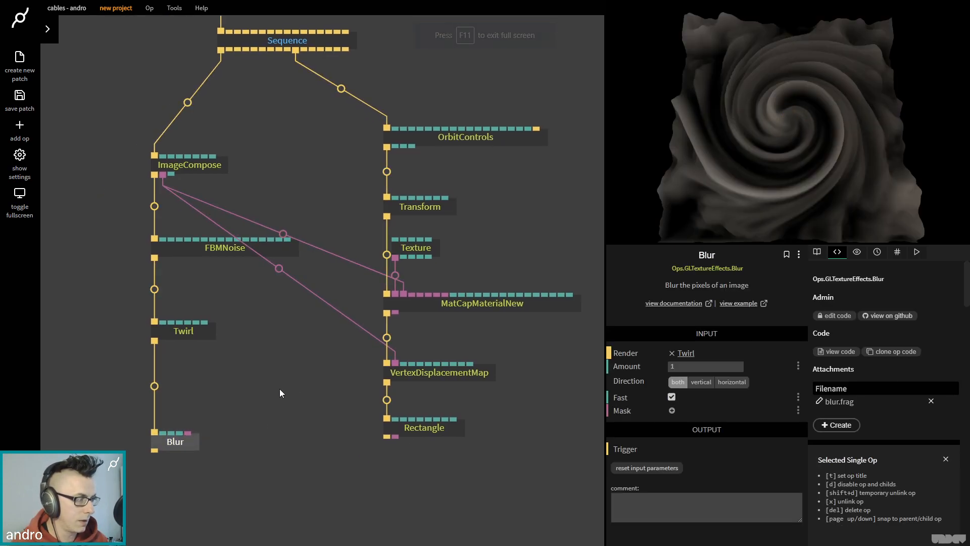
pyautogui.moveTo(280, 389); pyautogui.dragTo(325, 409)
pyautogui.click(200, 407)
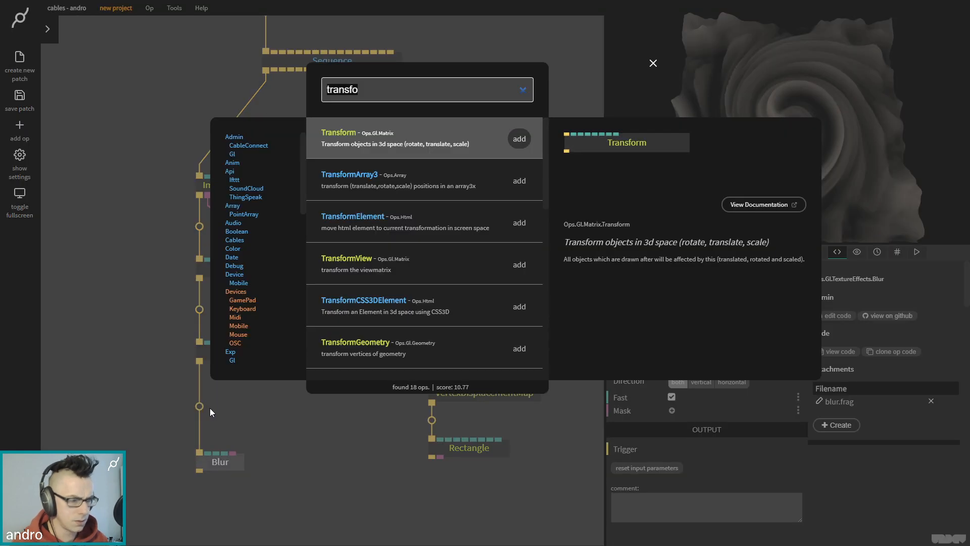
pyautogui.write('rotate')
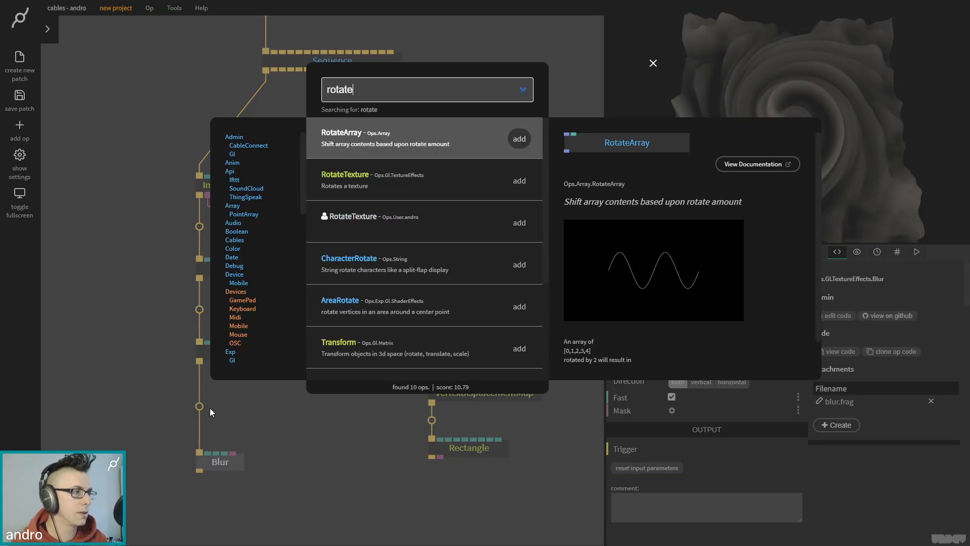
pyautogui.write('text')
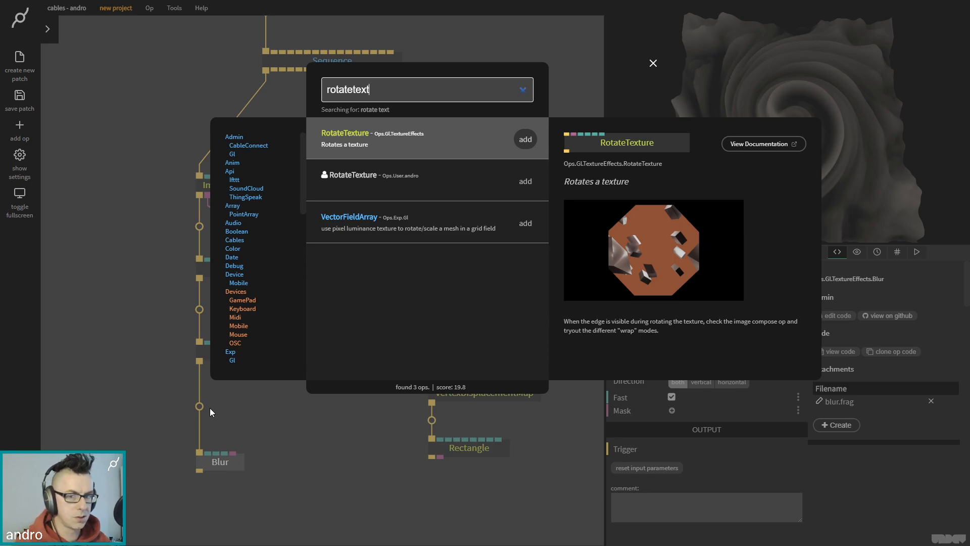
pyautogui.press('Return')
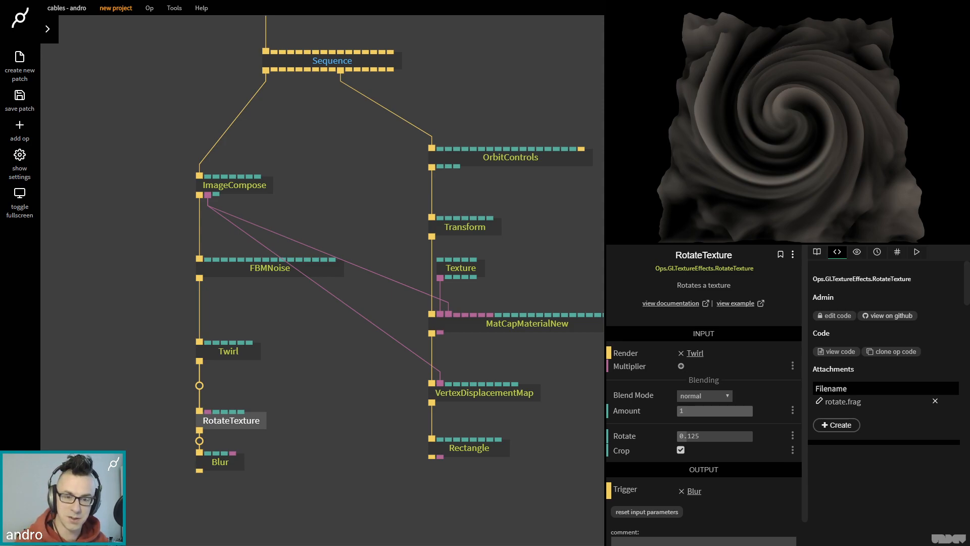
# - Lower Blur slightly to make room and vary RotateTexture's Rotate up to about 0.6 to test the rotation
pyautogui.click(392, 411)
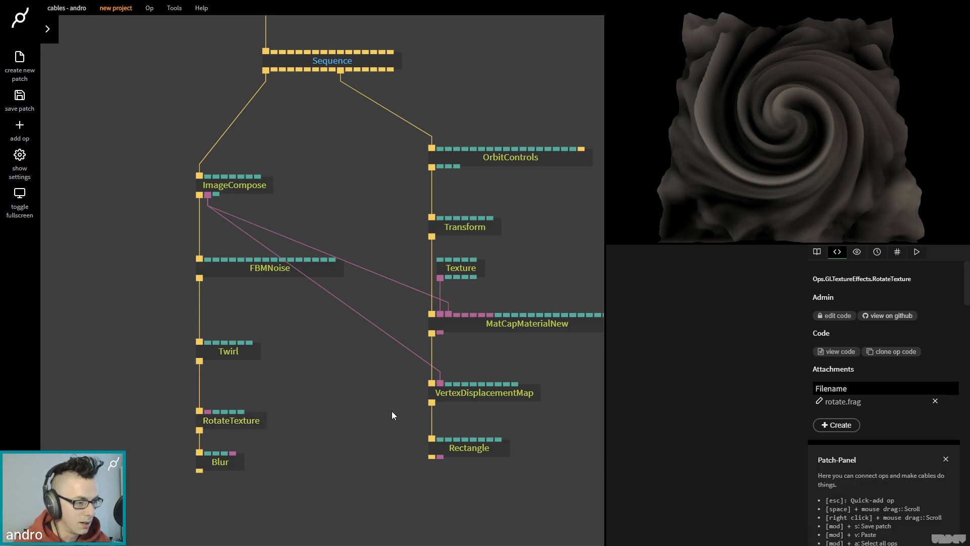
pyautogui.click(223, 485)
pyautogui.click(246, 426)
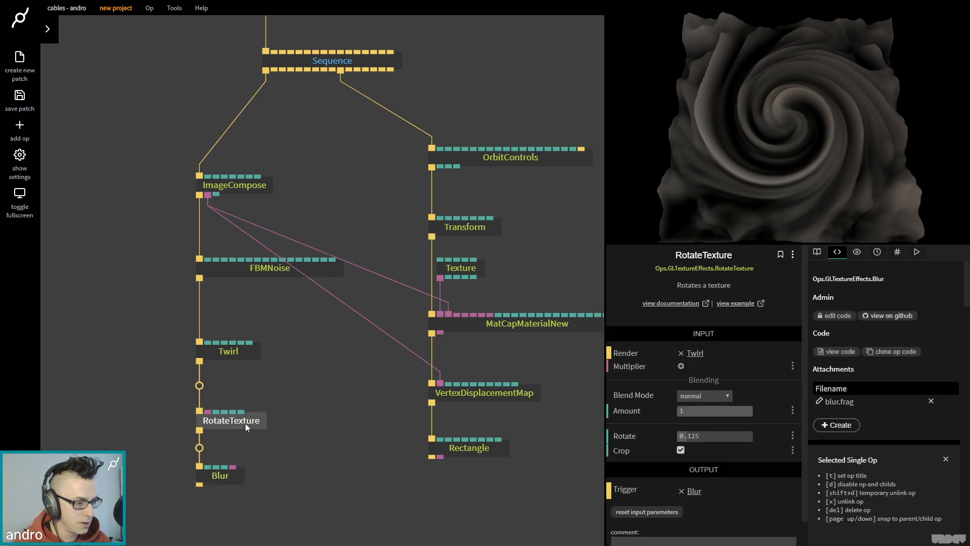
pyautogui.moveTo(699, 433); pyautogui.dragTo(725, 433)
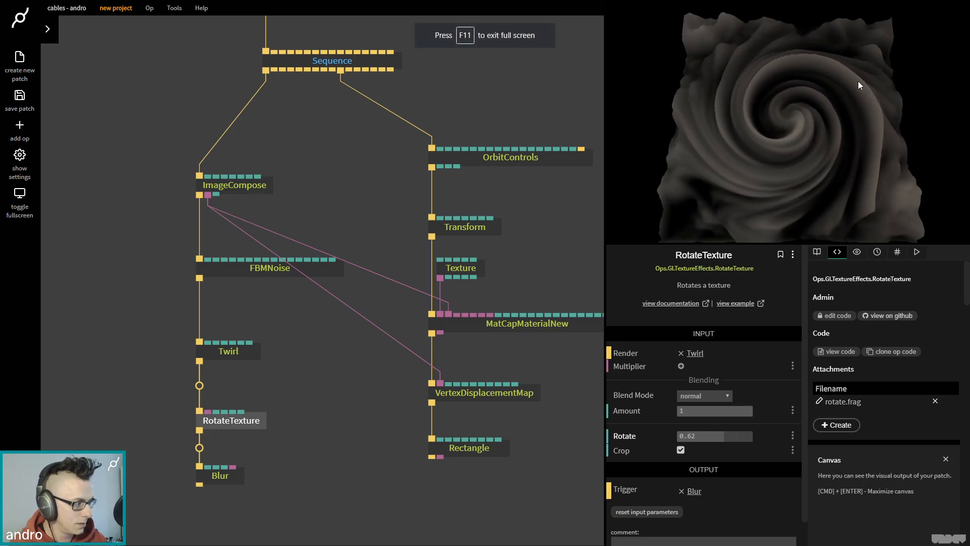
pyautogui.moveTo(722, 433); pyautogui.dragTo(721, 432)
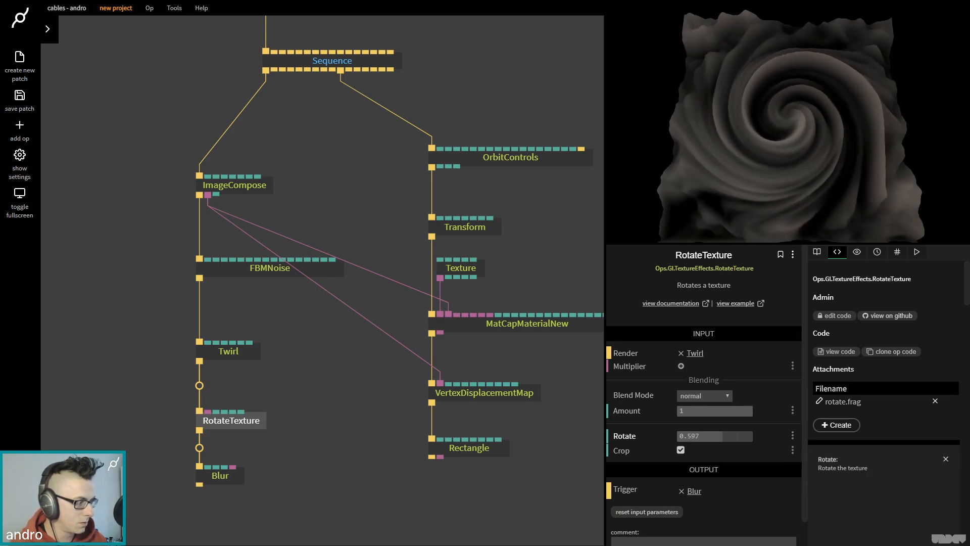
# - Preview ImageCompose's texture while varying RotateTexture's Rotate, ending at 0.362, and turn off Crop
pyautogui.click(249, 187)
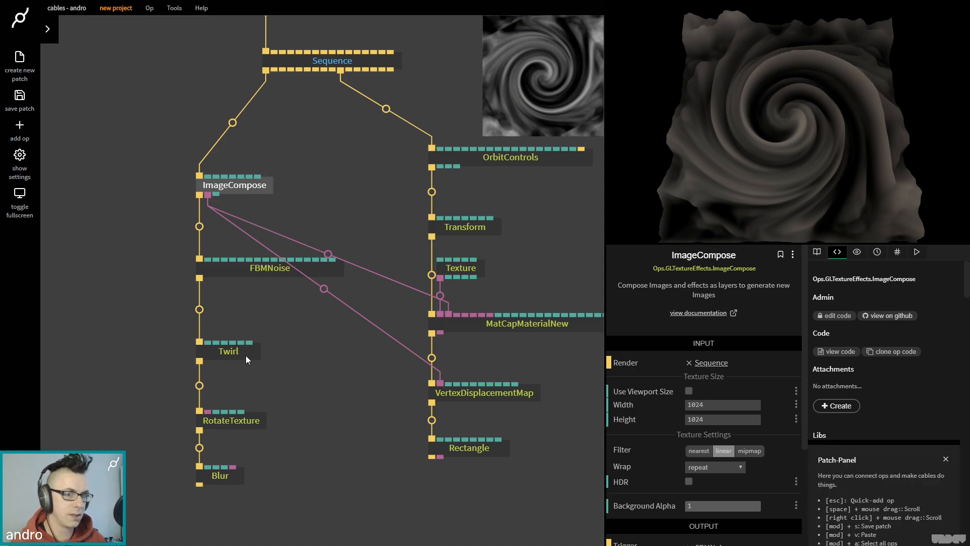
pyautogui.click(244, 424)
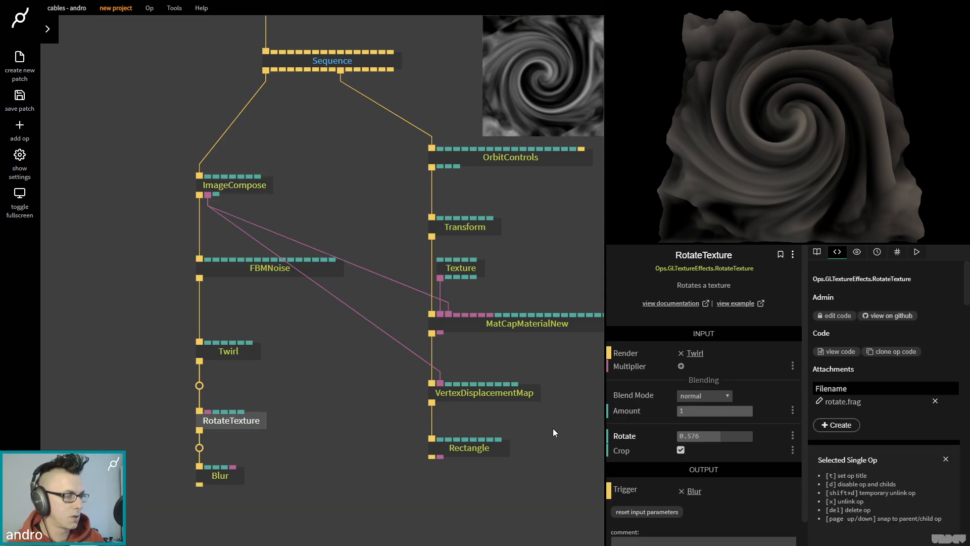
pyautogui.moveTo(720, 437); pyautogui.dragTo(706, 436)
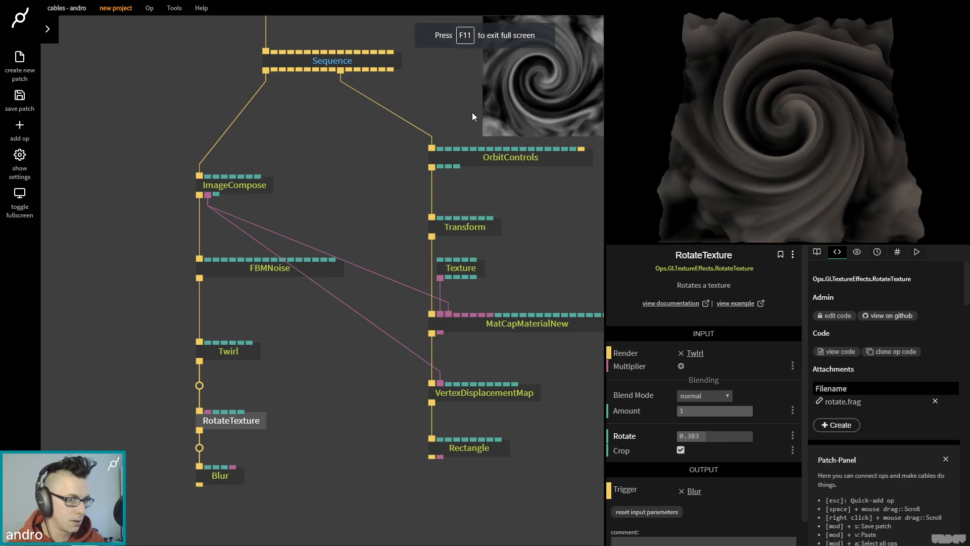
pyautogui.moveTo(716, 436); pyautogui.dragTo(713, 436)
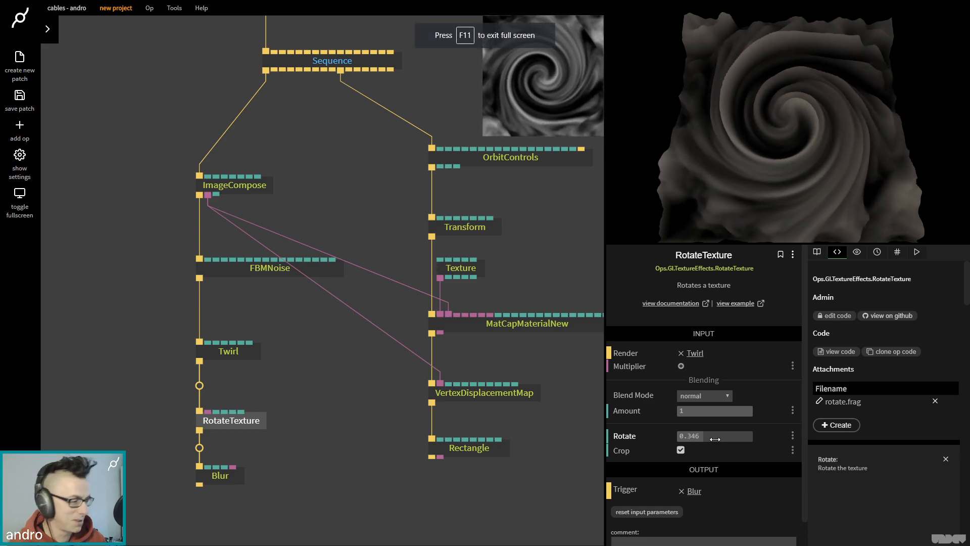
pyautogui.moveTo(703, 438); pyautogui.dragTo(711, 438)
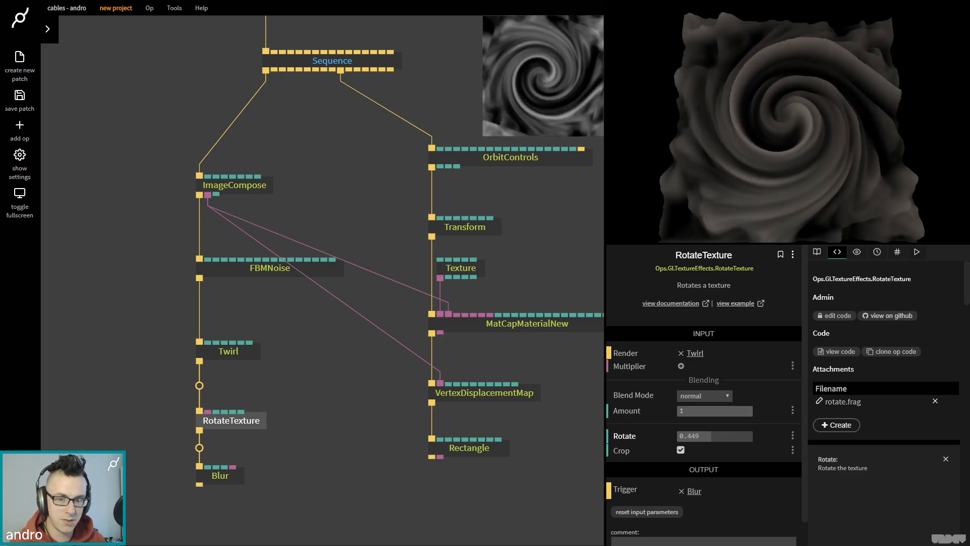
pyautogui.moveTo(712, 436)
pyautogui.mouseDown()
pyautogui.moveTo(720, 436)
pyautogui.moveTo(706, 436)
pyautogui.mouseUp()
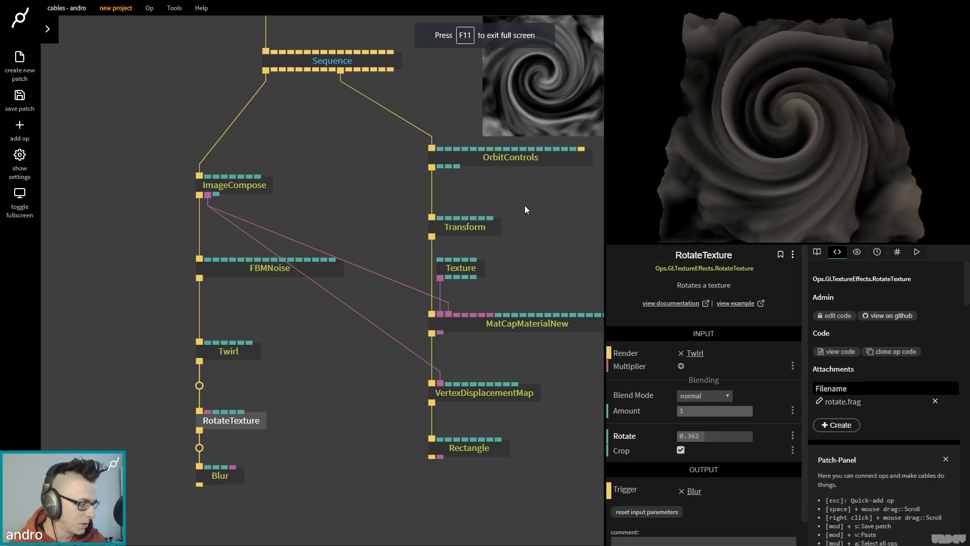
pyautogui.click(682, 451)
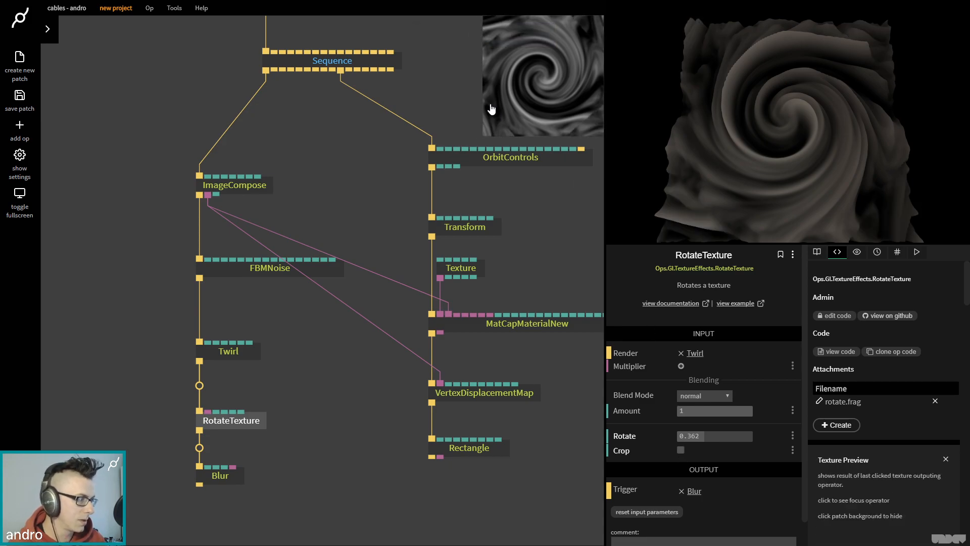
# - Try ImageCompose's Wrap as clamp to edge and vary RotateTexture's Rotate to inspect the texture edges
pyautogui.click(241, 187)
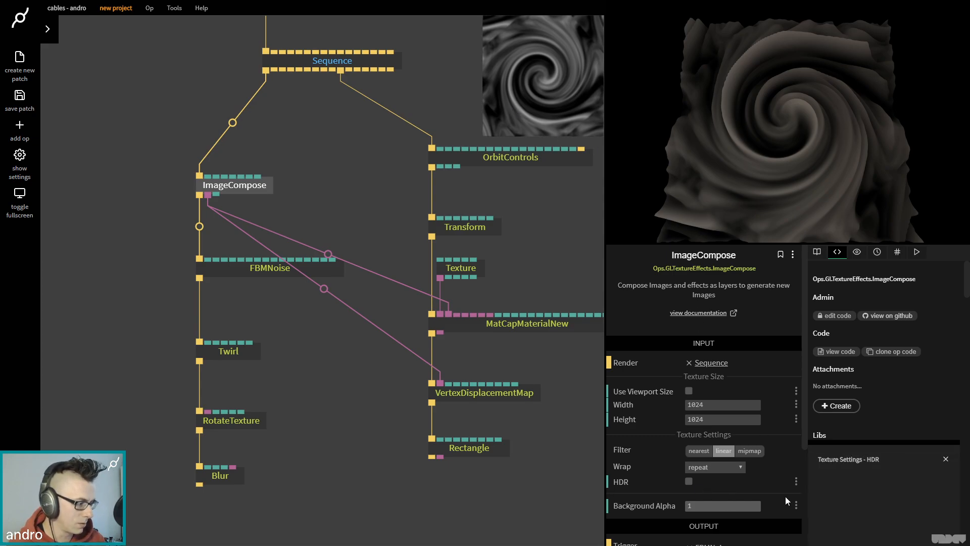
pyautogui.click(715, 468)
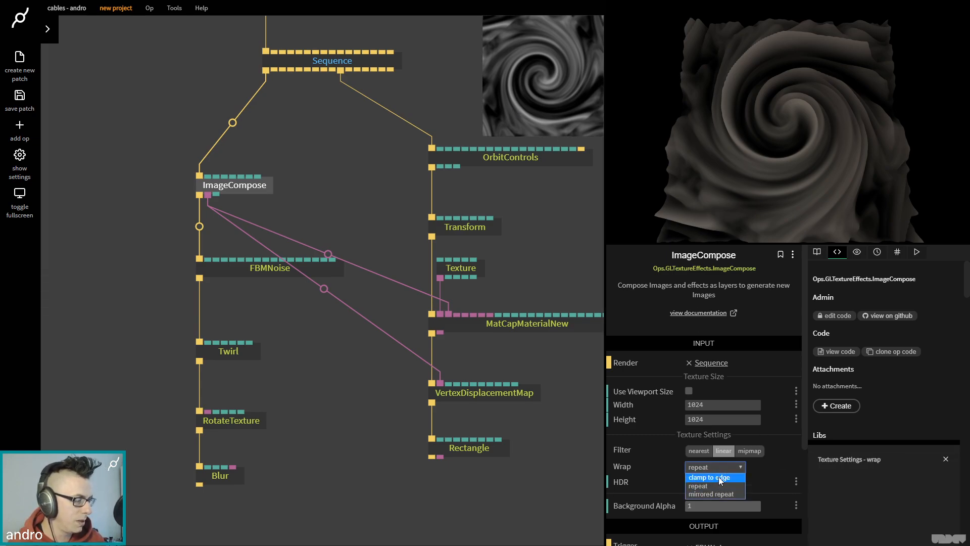
pyautogui.click(719, 477)
pyautogui.moveTo(497, 46)
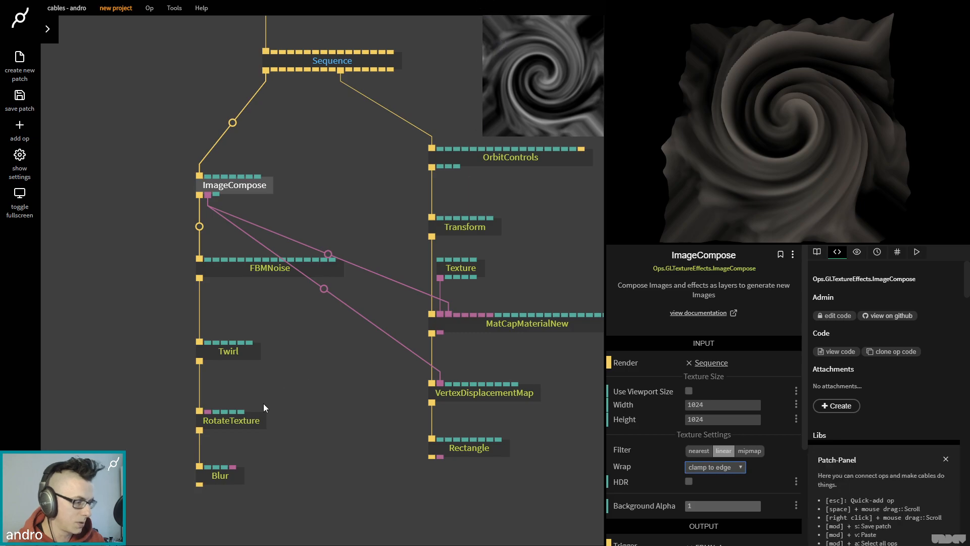
pyautogui.click(255, 423)
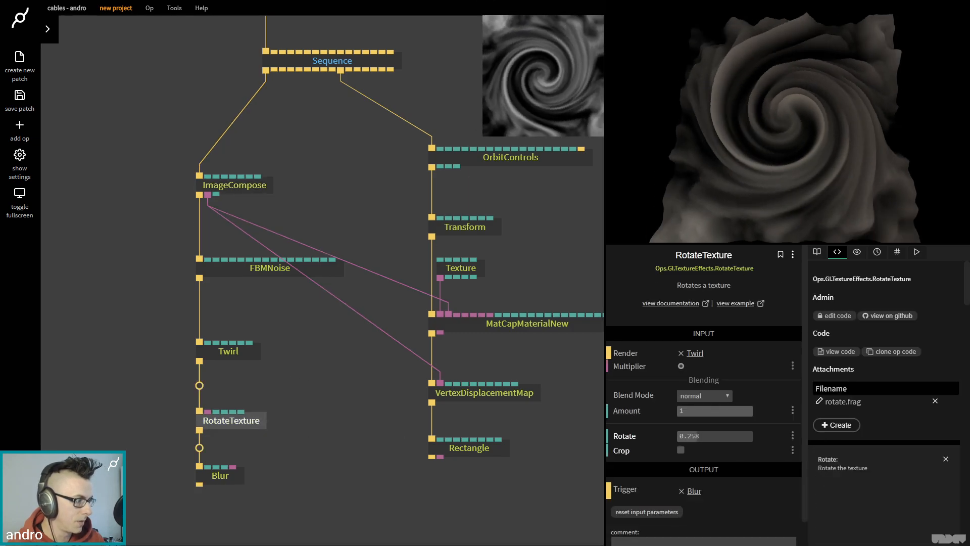
pyautogui.press('F11')
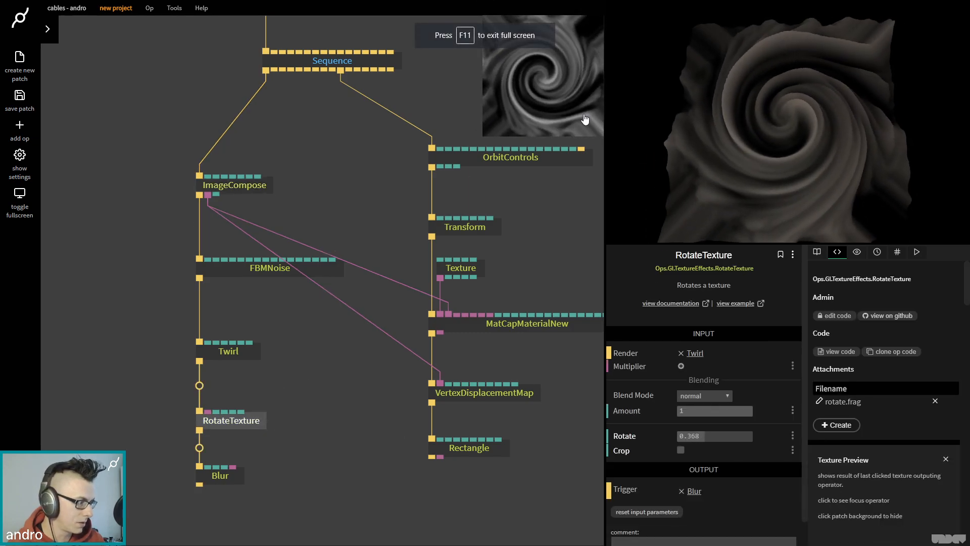
# - Set ImageCompose's Wrap to mirrored repeat and test RotateTexture with Rotate lowered to 0.009 and Crop toggled, leaving Crop off
pyautogui.click(254, 186)
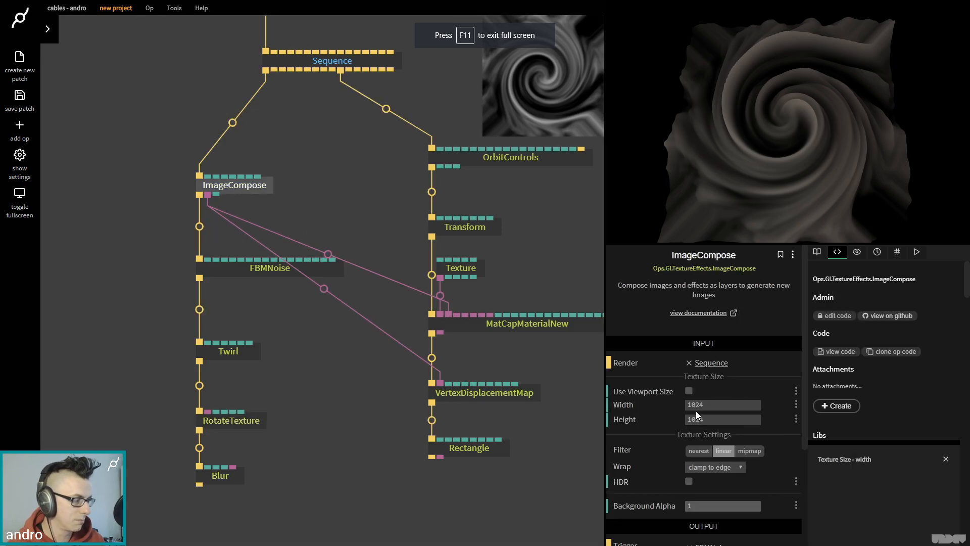
pyautogui.click(705, 465)
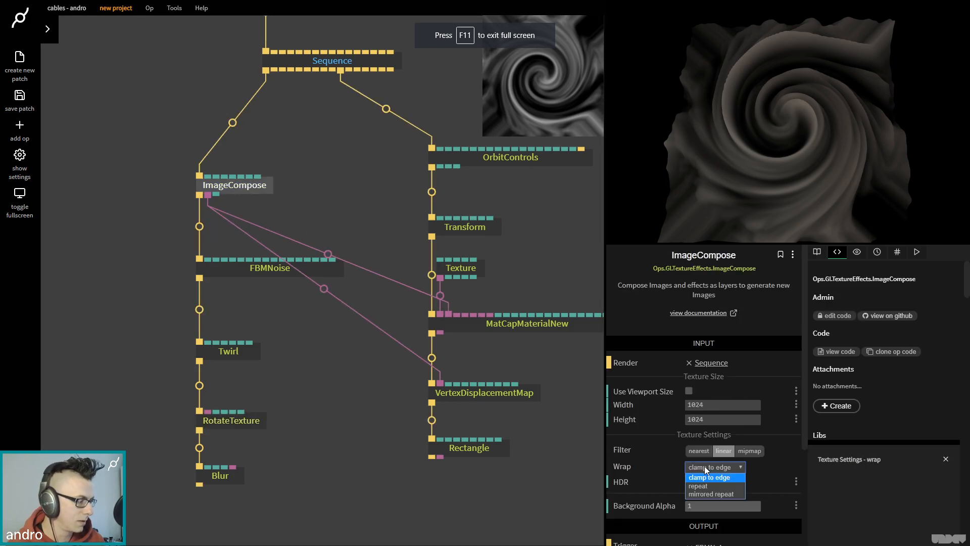
pyautogui.click(712, 495)
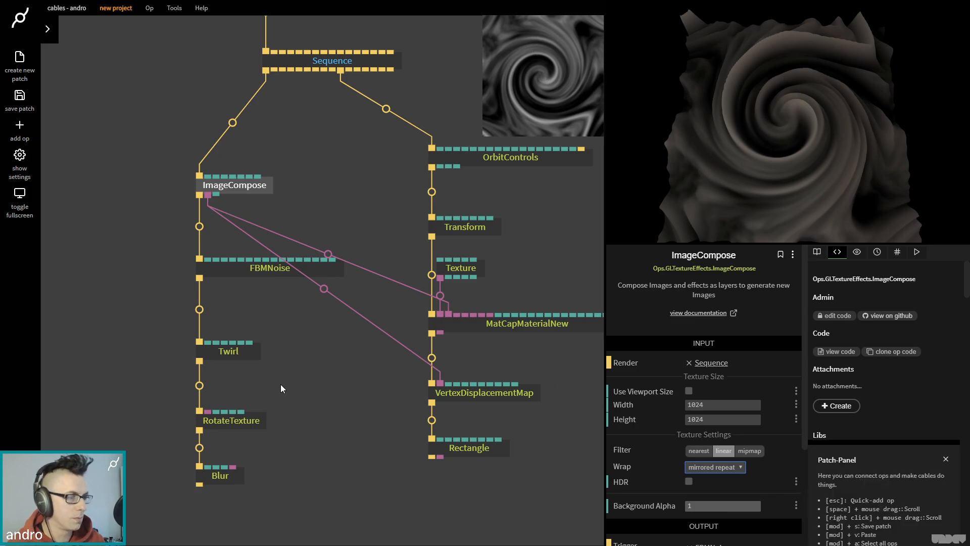
pyautogui.click(242, 423)
pyautogui.moveTo(702, 437); pyautogui.dragTo(678, 436)
pyautogui.click(681, 449)
pyautogui.click(680, 450)
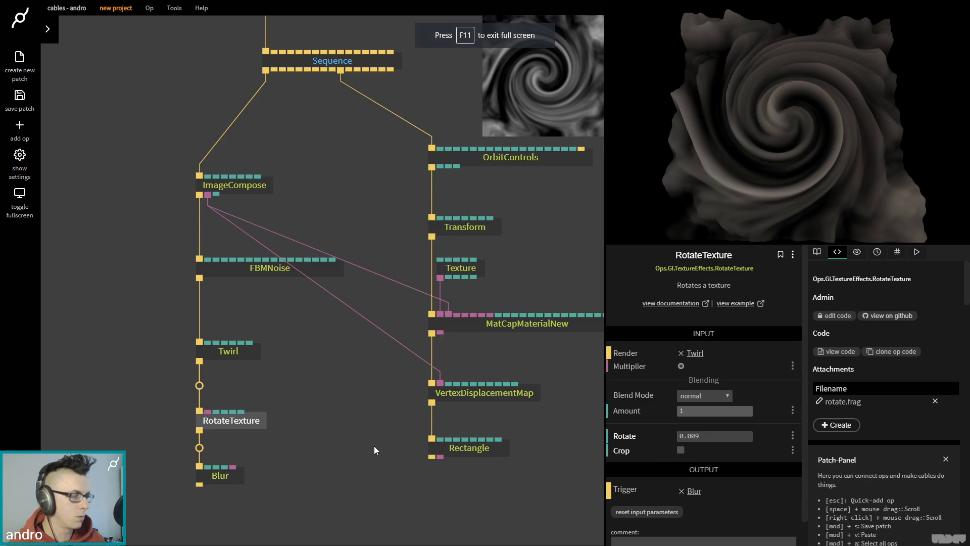
# - Move RotateTexture and Blur down together and add a Timer op to the patch
pyautogui.moveTo(301, 507); pyautogui.dragTo(235, 467)
pyautogui.click(269, 401)
pyautogui.press('Escape')
pyautogui.write('t')
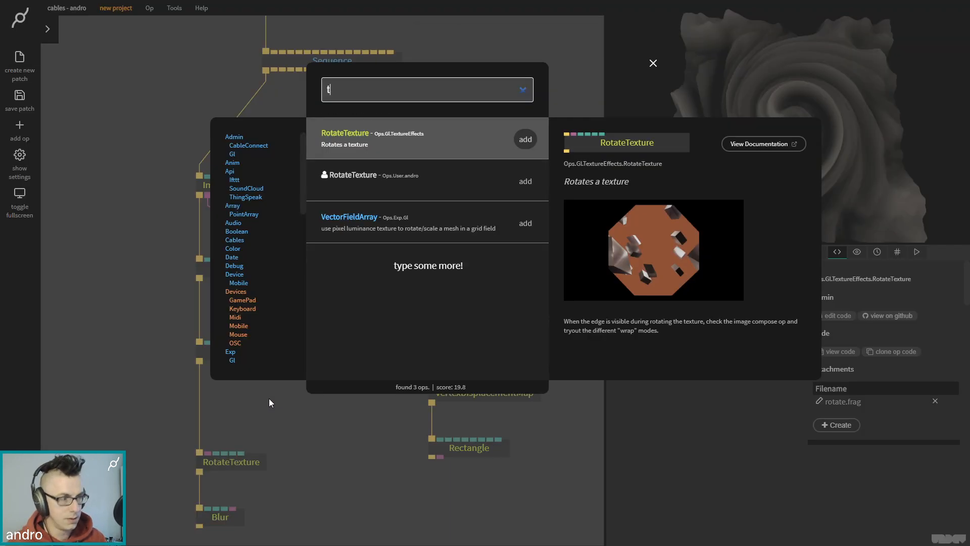
pyautogui.write('imer')
pyautogui.press('Return')
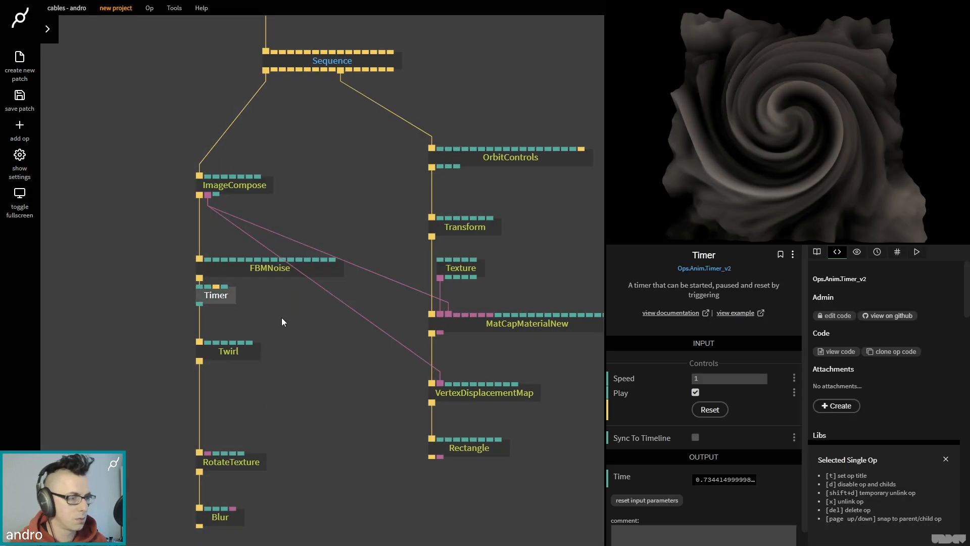
# - Place the Timer just above RotateTexture and connect its Time output to the Rotate input
pyautogui.moveTo(226, 298); pyautogui.dragTo(267, 382)
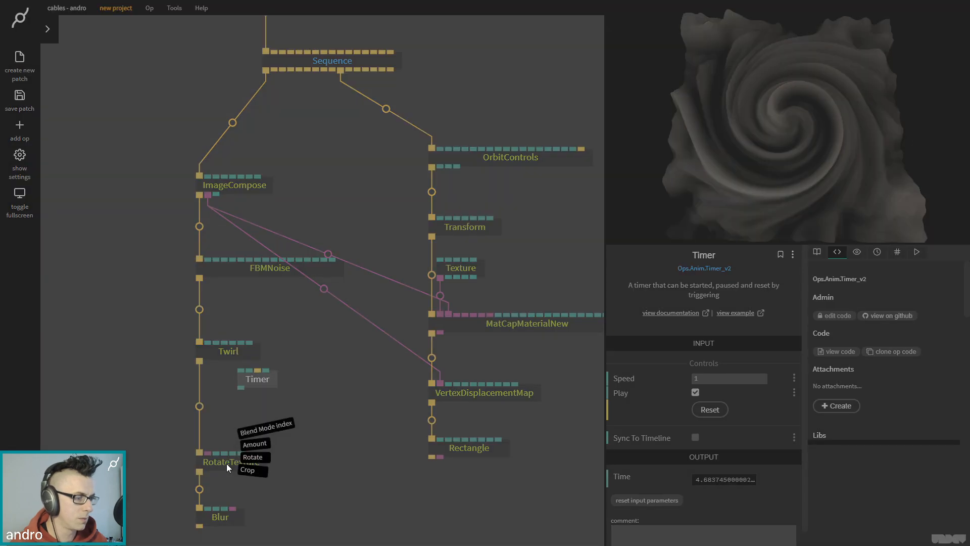
pyautogui.moveTo(226, 463); pyautogui.dragTo(250, 458)
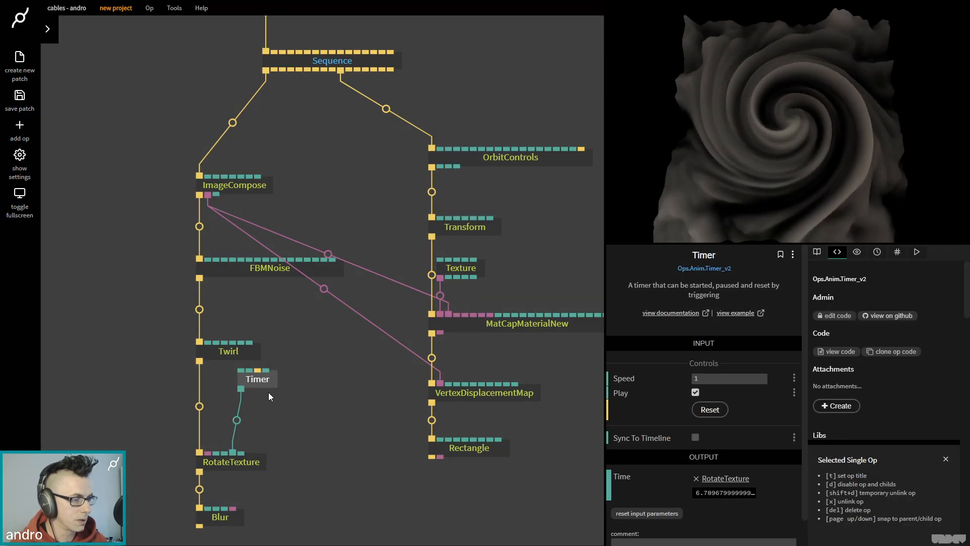
pyautogui.moveTo(263, 380); pyautogui.dragTo(255, 408)
# - Set the Timer's Speed to -0.05 and tilt the rendered mesh to watch the whirlpool turn
pyautogui.click(737, 377)
pyautogui.write('0.2')
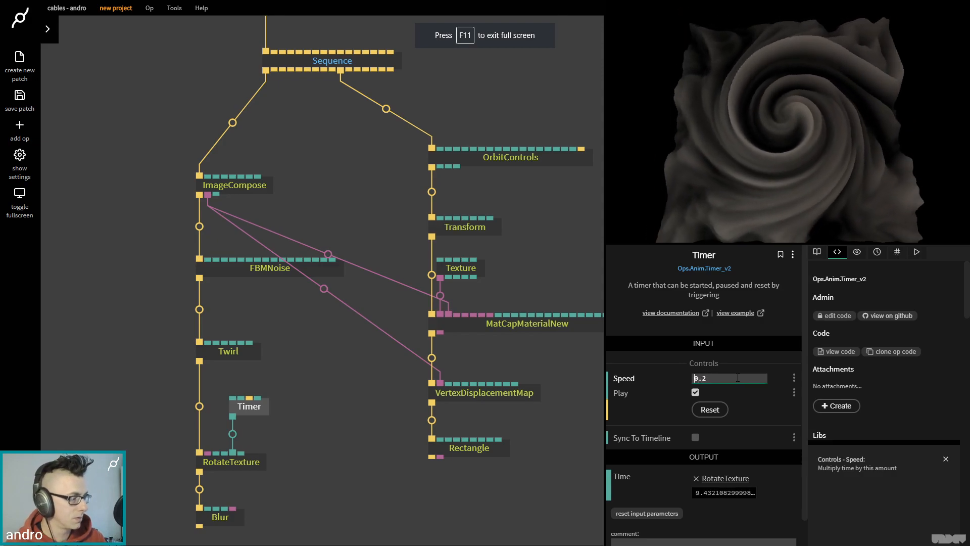
pyautogui.press('Home')
pyautogui.write('-')
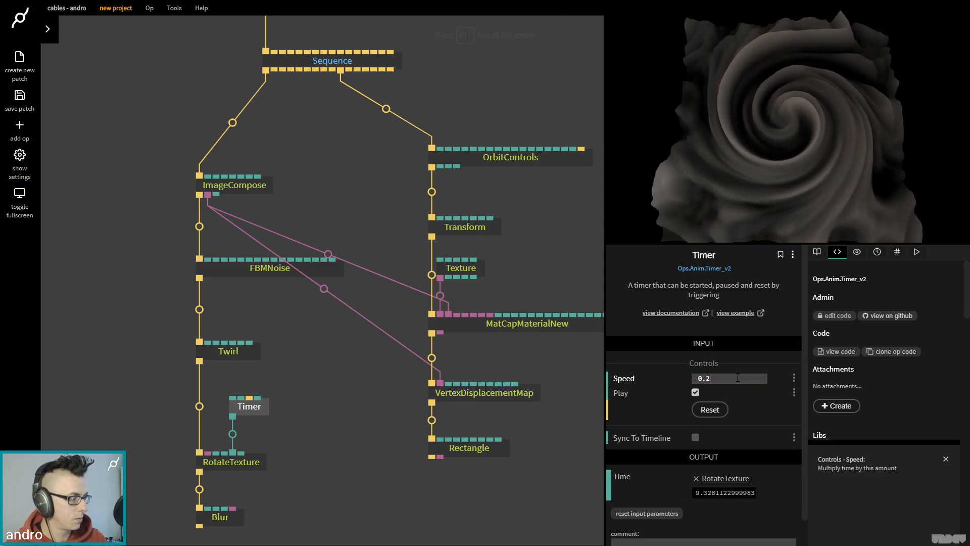
pyautogui.press('End')
pyautogui.press('BackSpace')
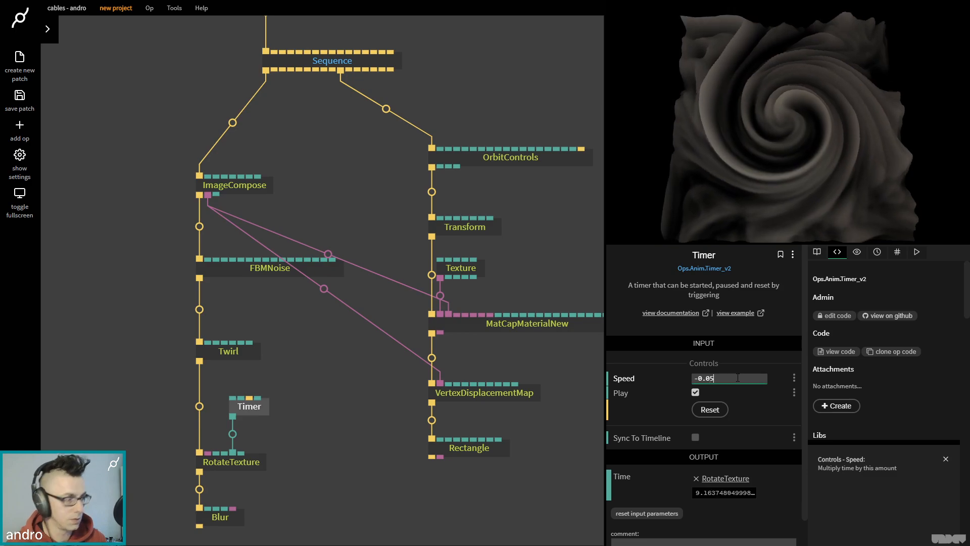
pyautogui.click(779, 175)
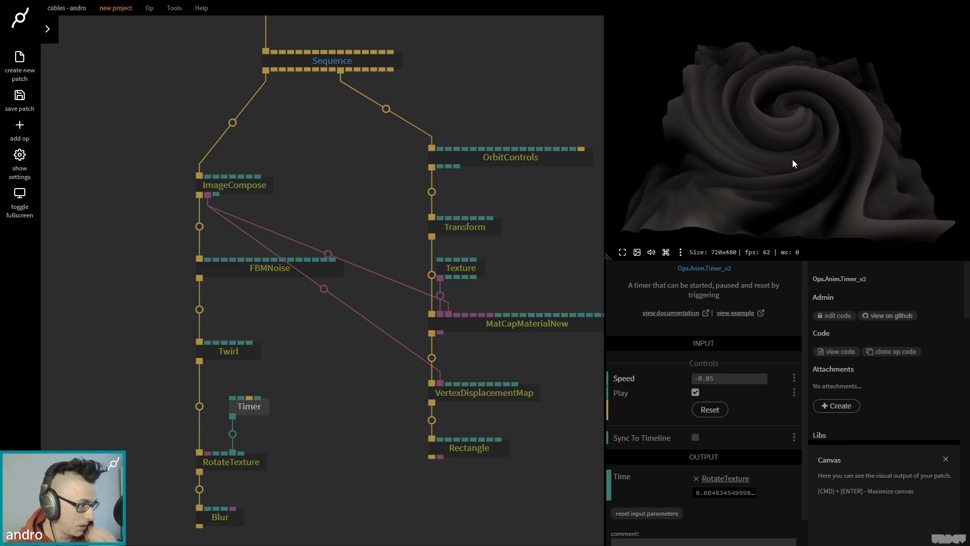
# - Set Blur's Amount to 0 and orbit the rendered mesh to inspect the unblurred whirlpool surface
pyautogui.moveTo(793, 147); pyautogui.dragTo(785, 192)
pyautogui.moveTo(788, 150)
pyautogui.mouseDown()
pyautogui.moveTo(721, 162)
pyautogui.moveTo(812, 147)
pyautogui.moveTo(732, 91)
pyautogui.moveTo(802, 118)
pyautogui.moveTo(787, 158)
pyautogui.moveTo(775, 154)
pyautogui.mouseUp()
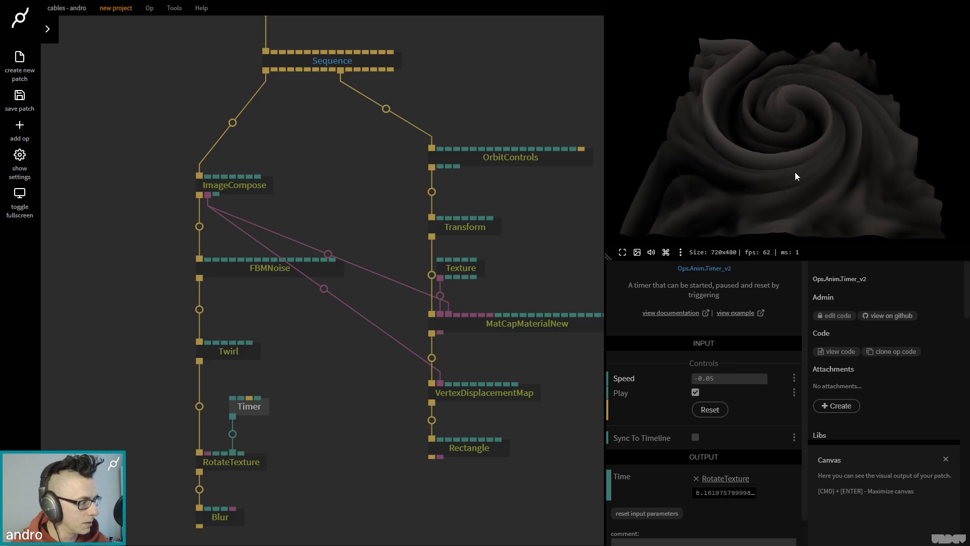
pyautogui.moveTo(353, 410); pyautogui.dragTo(361, 374)
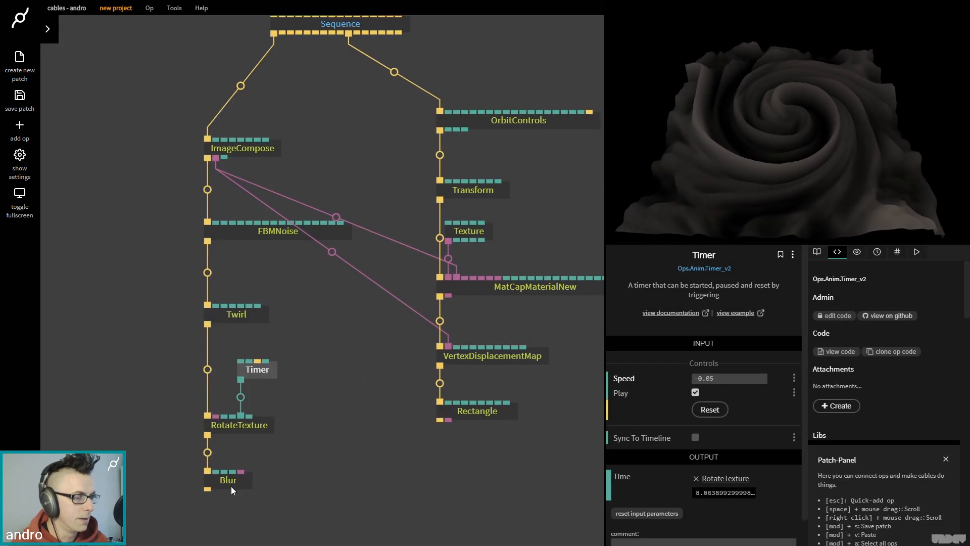
pyautogui.click(232, 486)
pyautogui.click(687, 367)
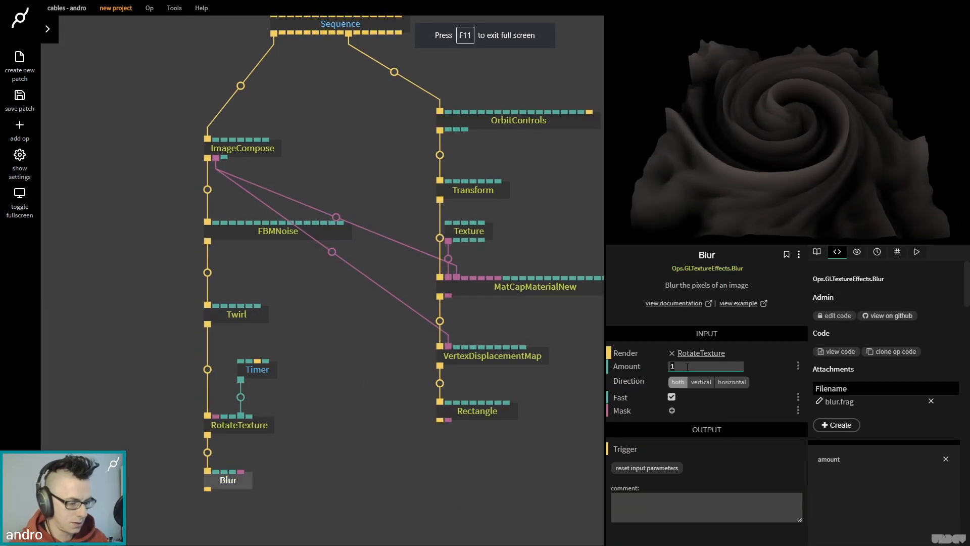
pyautogui.write('0')
pyautogui.moveTo(747, 117); pyautogui.dragTo(747, 144)
pyautogui.moveTo(811, 106); pyautogui.dragTo(777, 71)
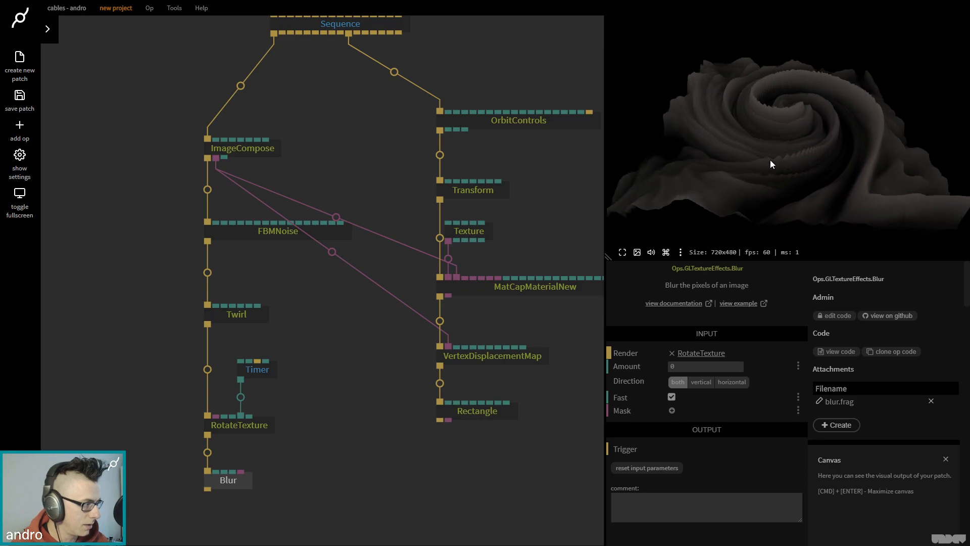
# - Check ImageCompose's texture size and Rectangle's columns and rows, and set Blur's Amount to 2
pyautogui.click(269, 150)
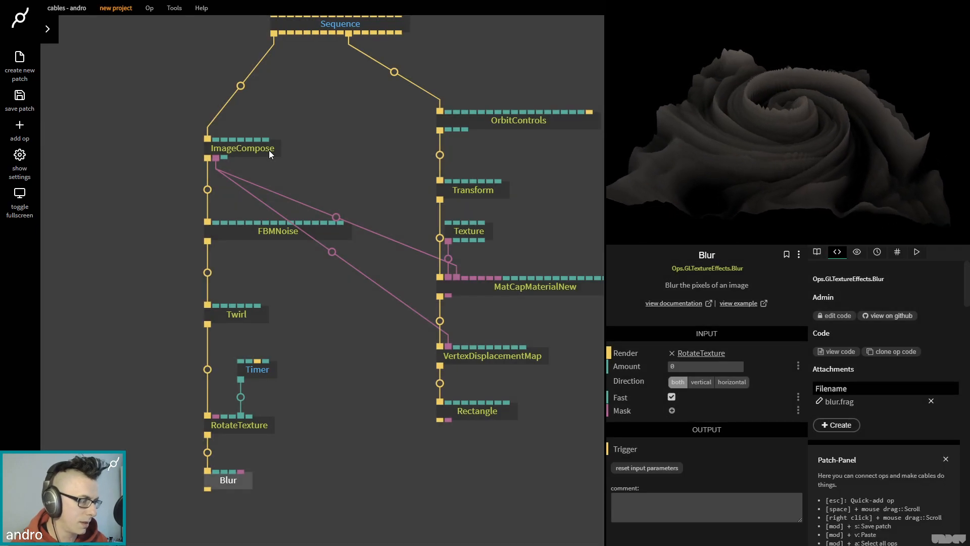
pyautogui.click(263, 150)
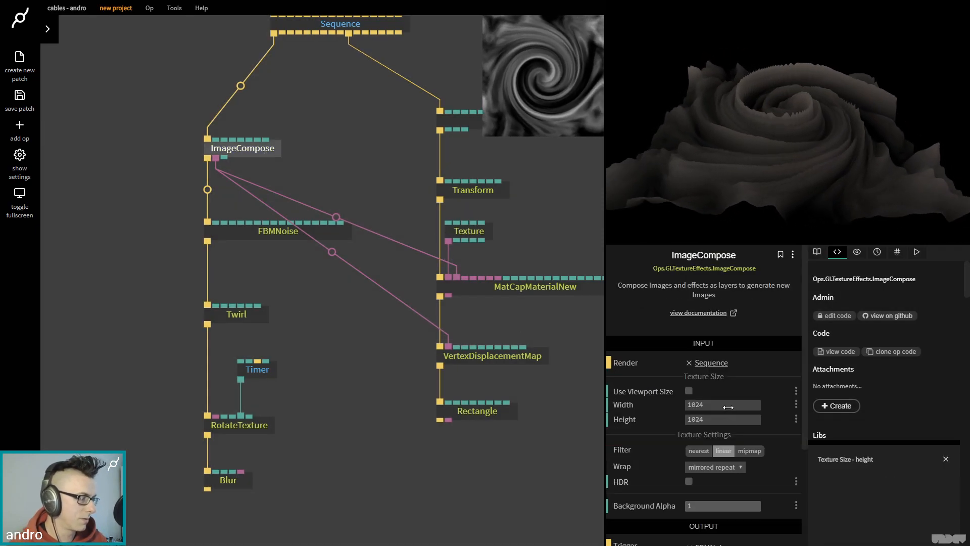
pyautogui.click(505, 411)
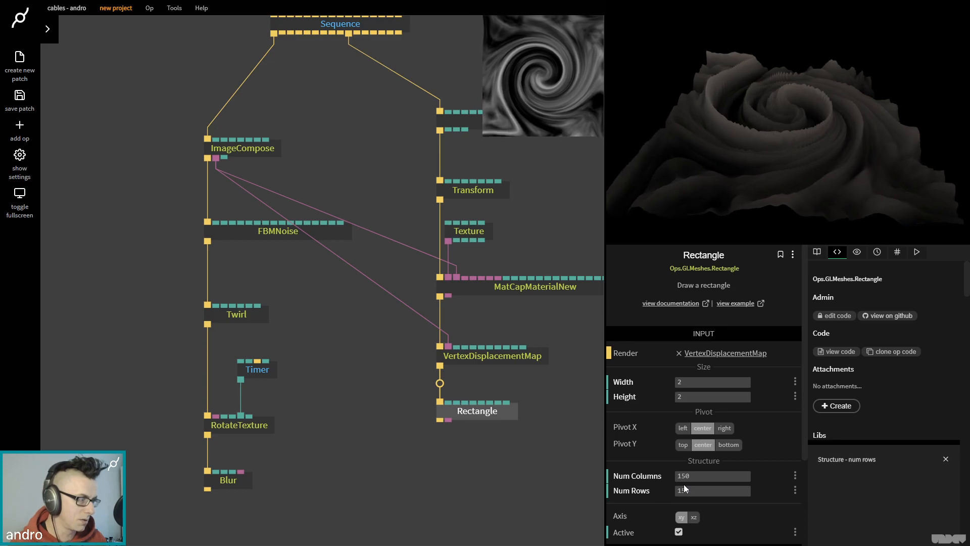
pyautogui.click(236, 479)
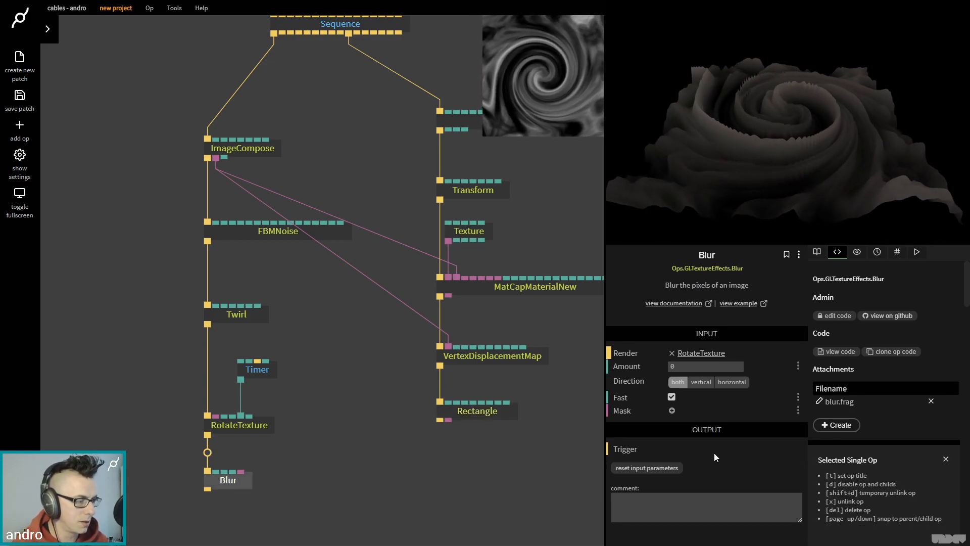
pyautogui.click(711, 366)
pyautogui.write('1')
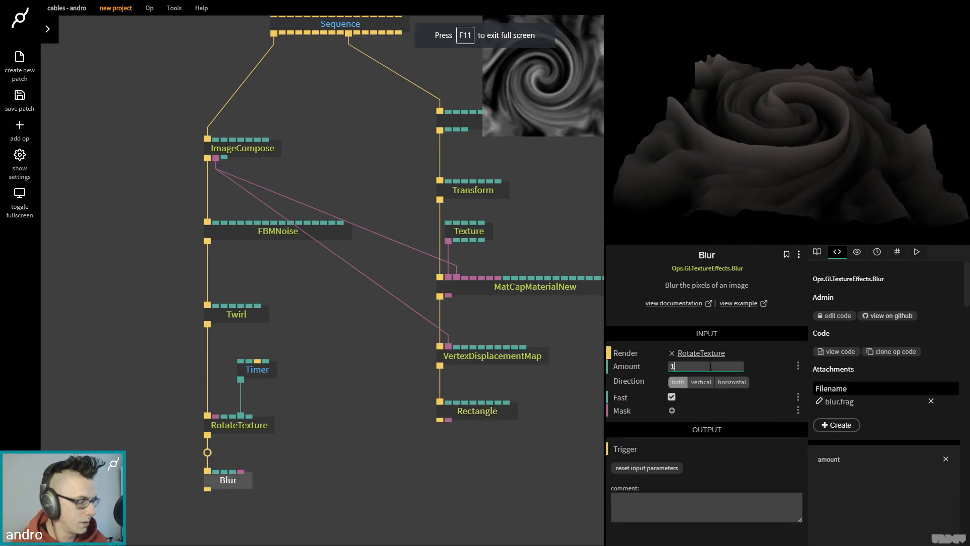
pyautogui.press('BackSpace')
pyautogui.write('2')
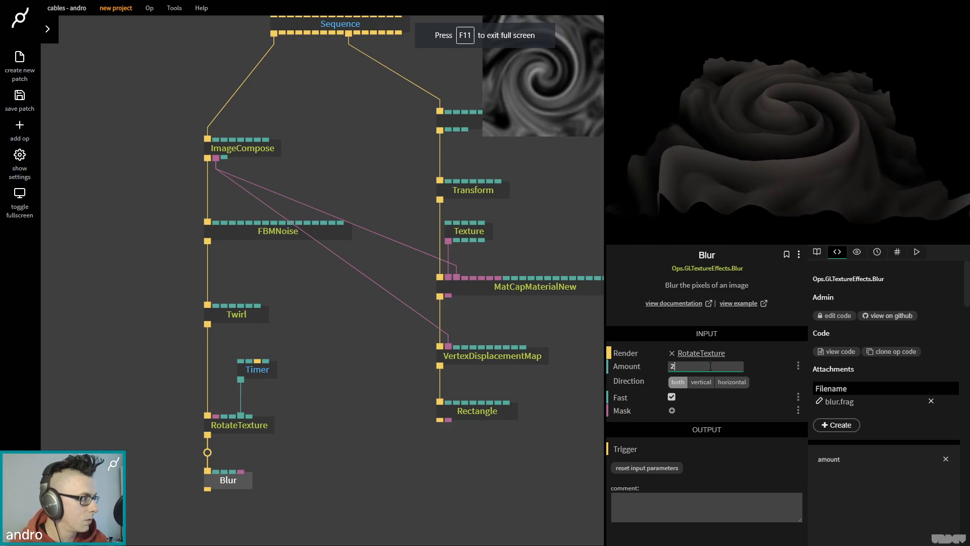
pyautogui.click(758, 134)
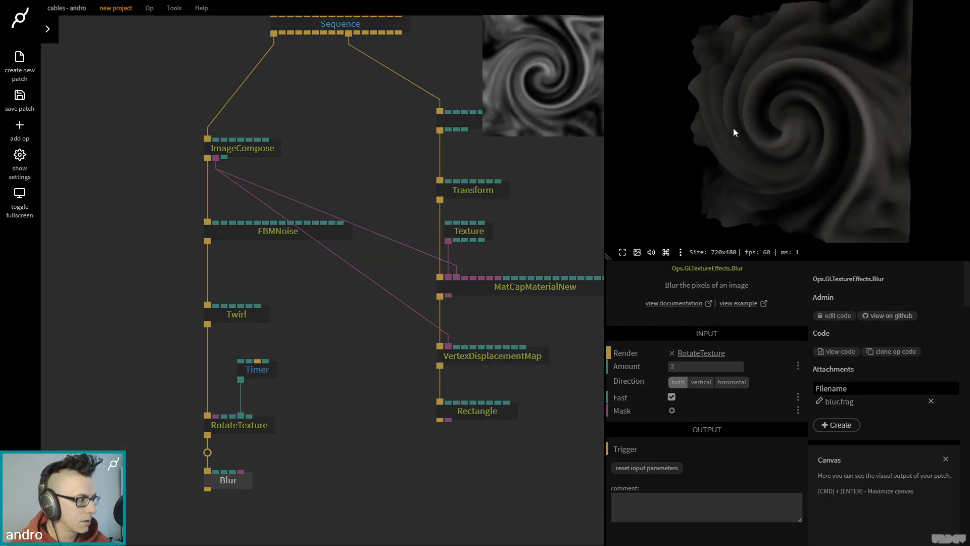
# - Set ImageCompose's Width and Height to 512 and orbit the mesh to judge the smoother whirlpool
pyautogui.click(235, 488)
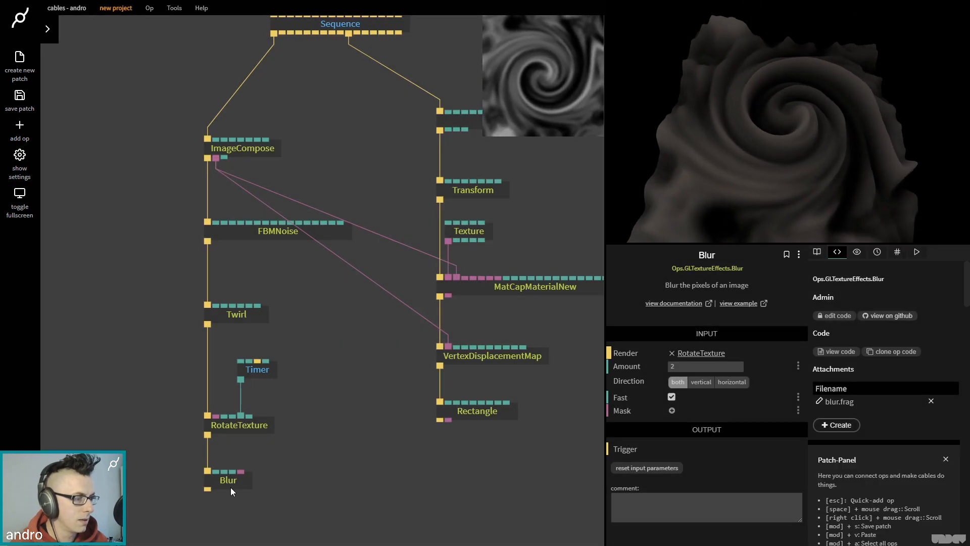
pyautogui.click(229, 486)
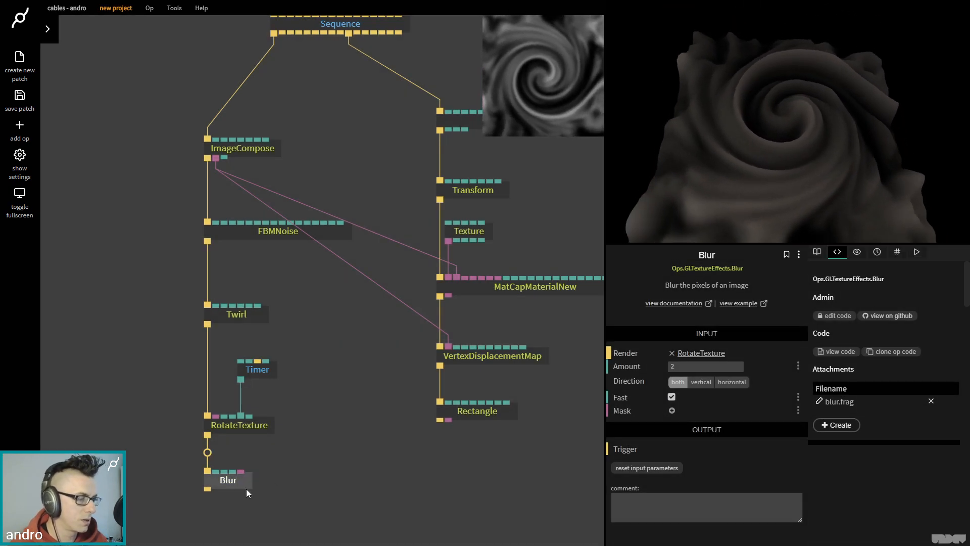
pyautogui.click(253, 146)
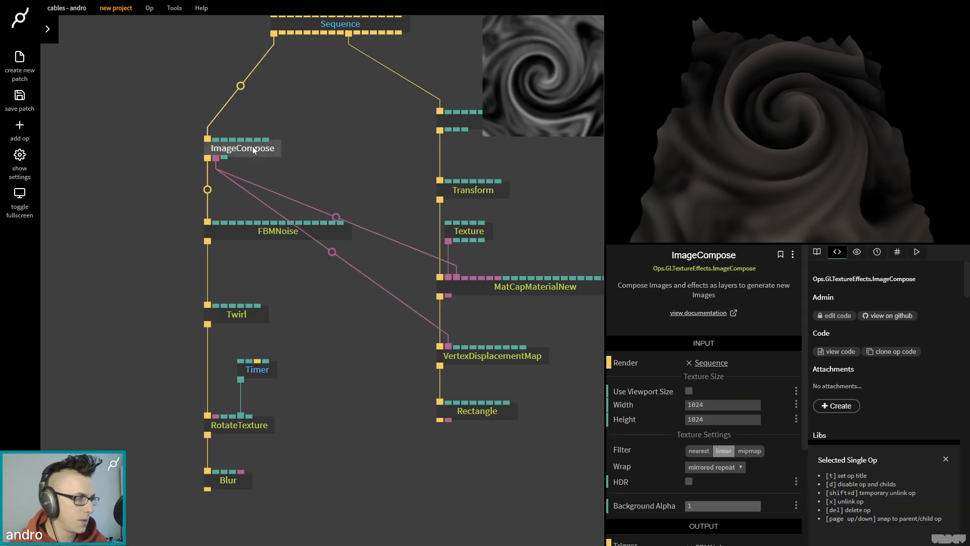
pyautogui.click(708, 403)
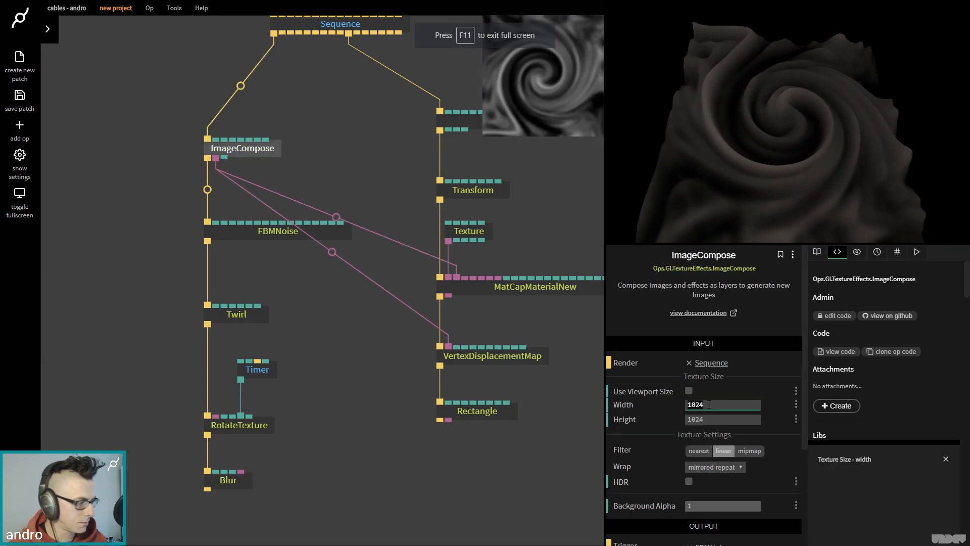
pyautogui.write('512')
pyautogui.press('Tab')
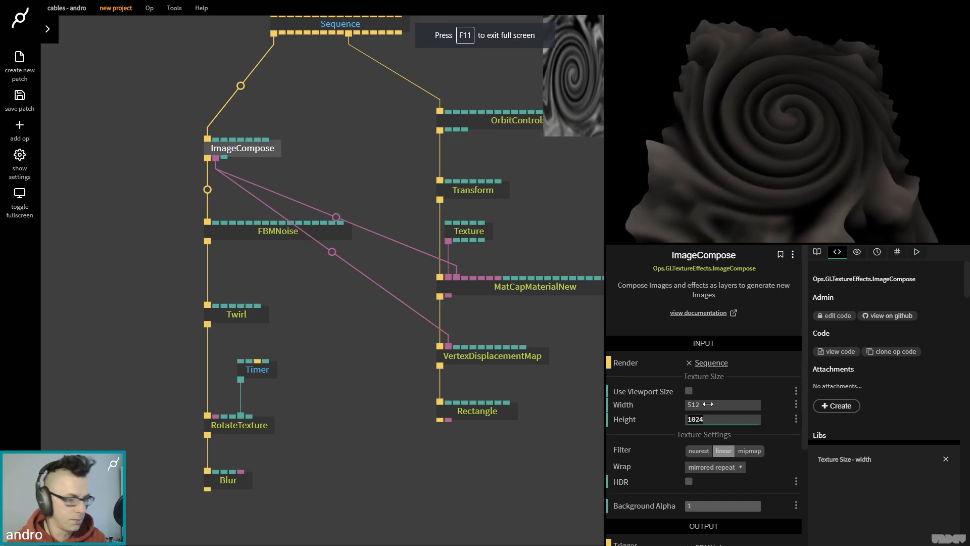
pyautogui.write('512')
pyautogui.moveTo(741, 192); pyautogui.dragTo(766, 165)
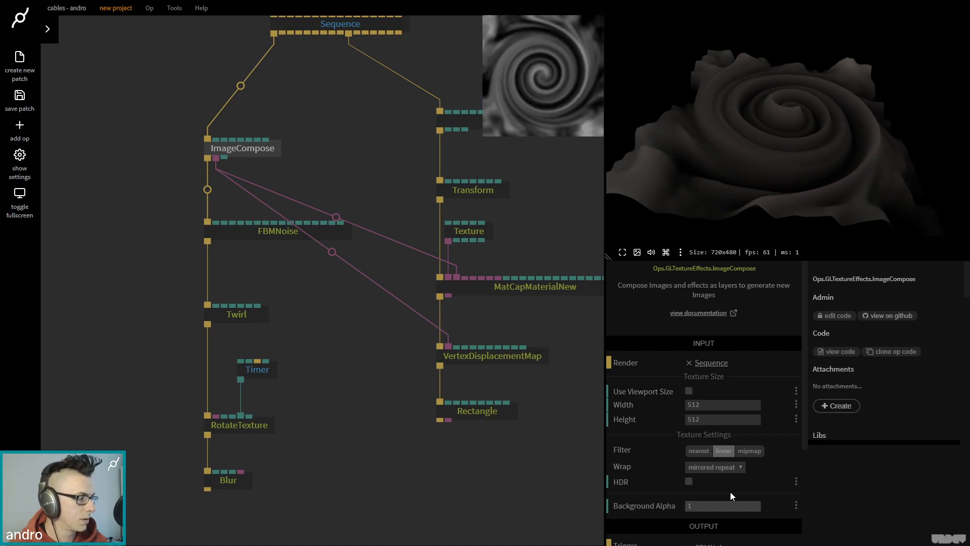
pyautogui.click(783, 484)
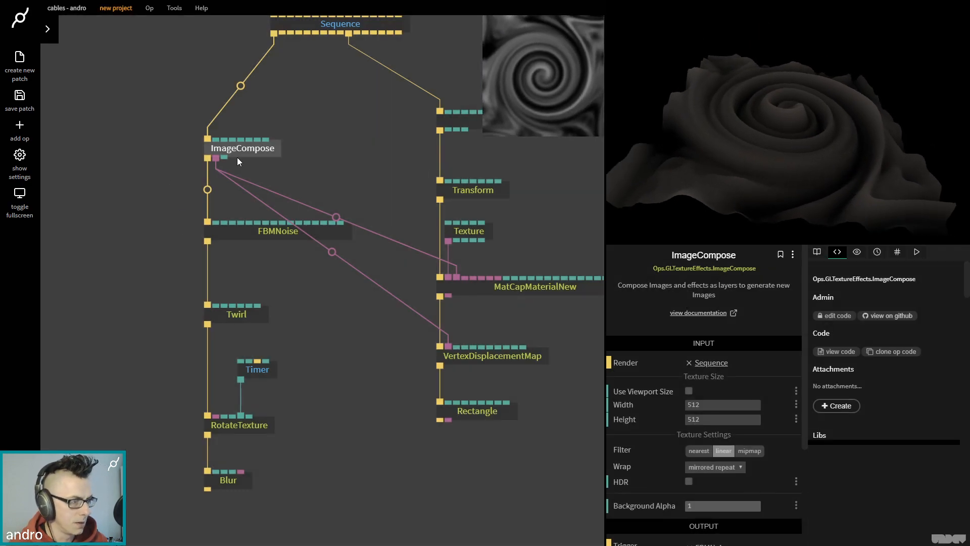
pyautogui.click(229, 481)
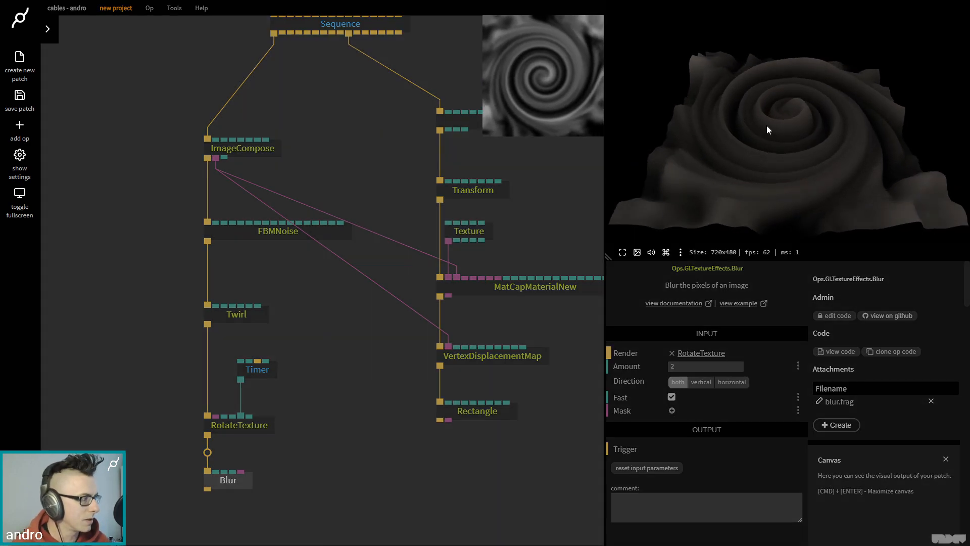
pyautogui.moveTo(766, 126)
pyautogui.mouseDown()
pyautogui.moveTo(763, 174)
pyautogui.moveTo(782, 93)
pyautogui.moveTo(771, 113)
pyautogui.moveTo(768, 67)
pyautogui.moveTo(762, 197)
pyautogui.moveTo(756, 121)
pyautogui.mouseUp()
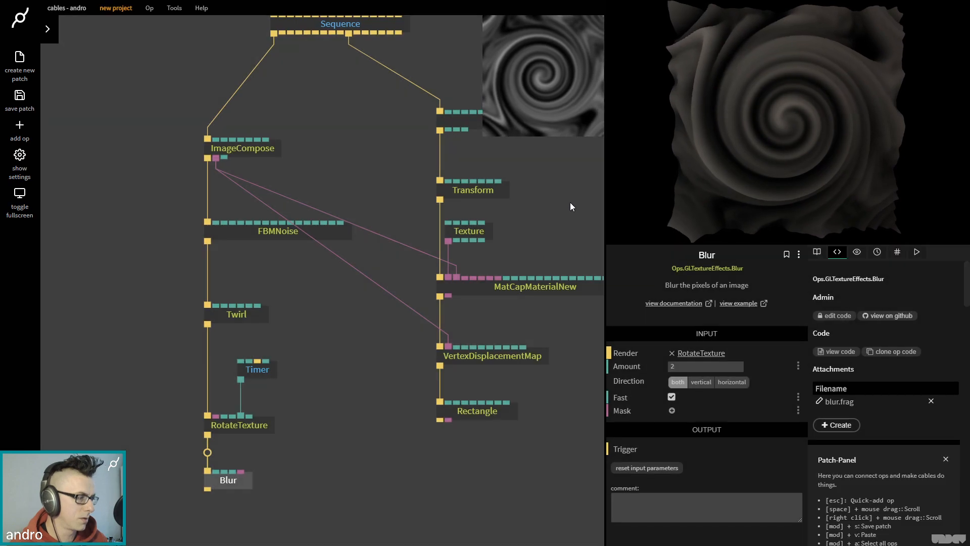
# - Shift the Transform op slightly aside and test its RotZ rotation at 9.58
pyautogui.moveTo(549, 230); pyautogui.dragTo(443, 368)
pyautogui.moveTo(454, 254); pyautogui.dragTo(451, 237)
pyautogui.moveTo(481, 306); pyautogui.dragTo(480, 242)
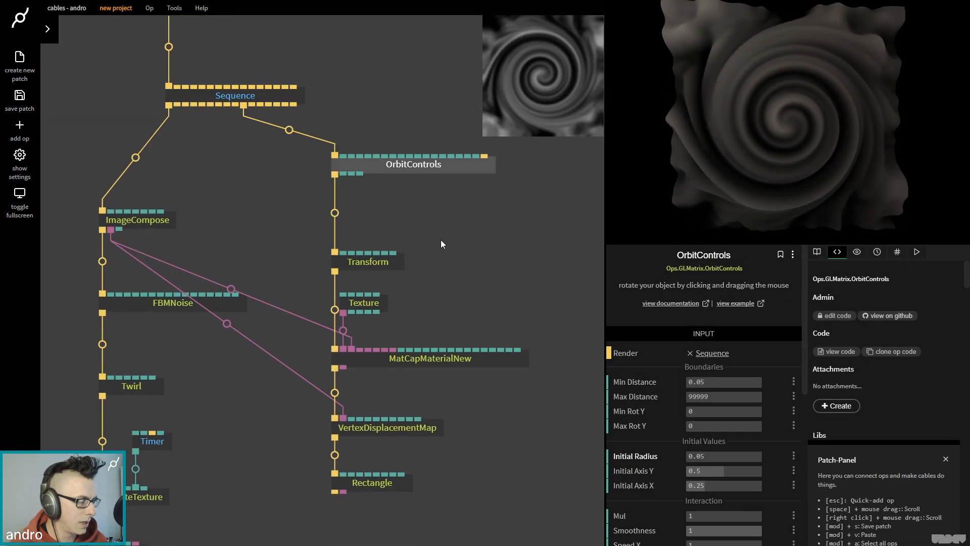
pyautogui.click(374, 260)
pyautogui.moveTo(389, 273); pyautogui.dragTo(398, 274)
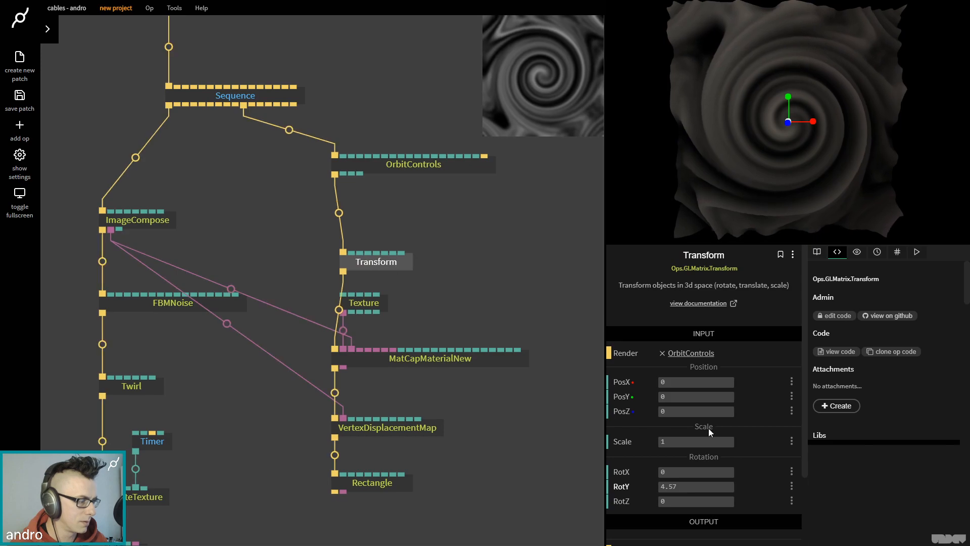
pyautogui.moveTo(693, 502)
pyautogui.mouseDown()
pyautogui.moveTo(714, 502)
pyautogui.moveTo(702, 503)
pyautogui.mouseUp()
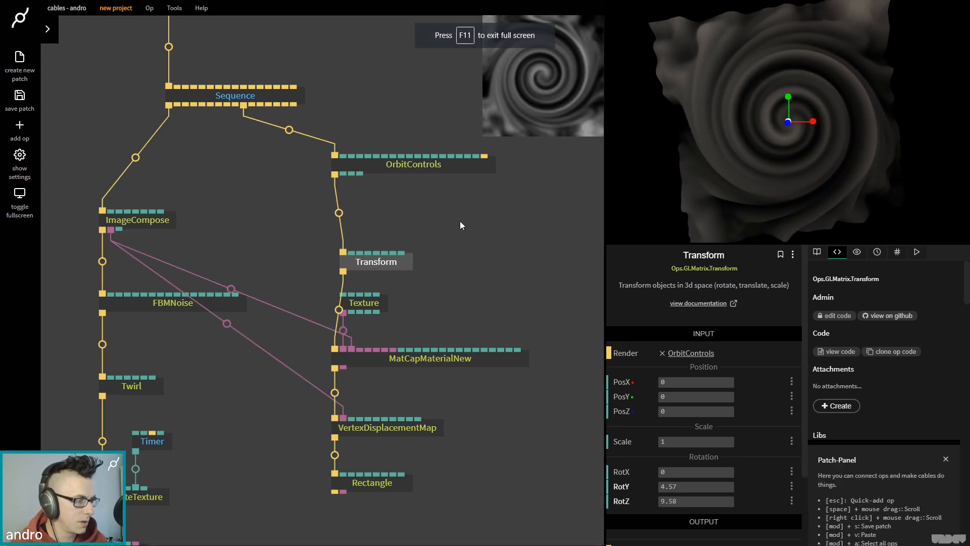
# - Add a second Timer op, connect its Time output to Transform's rotZ input, and place it just above Transform
pyautogui.click(463, 221)
pyautogui.press('Escape')
pyautogui.write('timer')
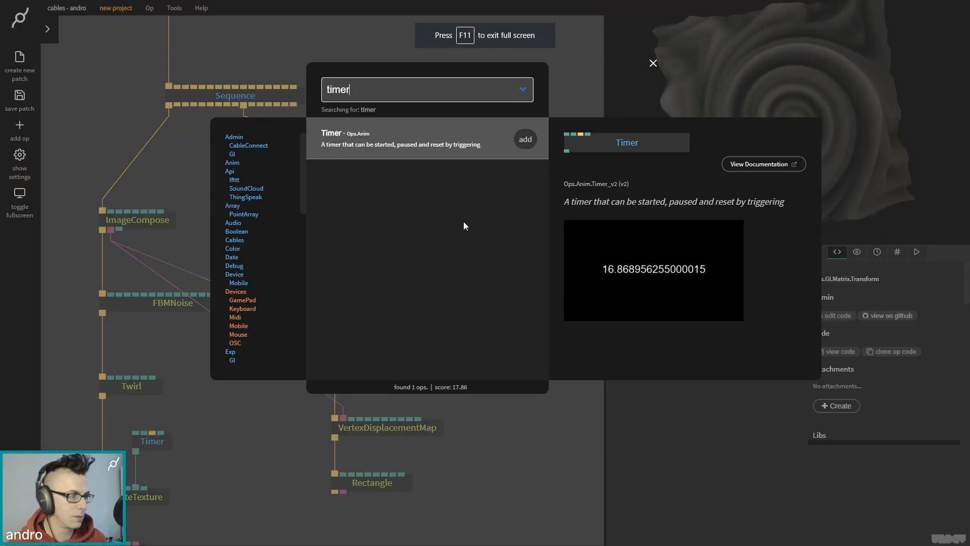
pyautogui.press('Return')
pyautogui.moveTo(342, 276); pyautogui.dragTo(393, 264)
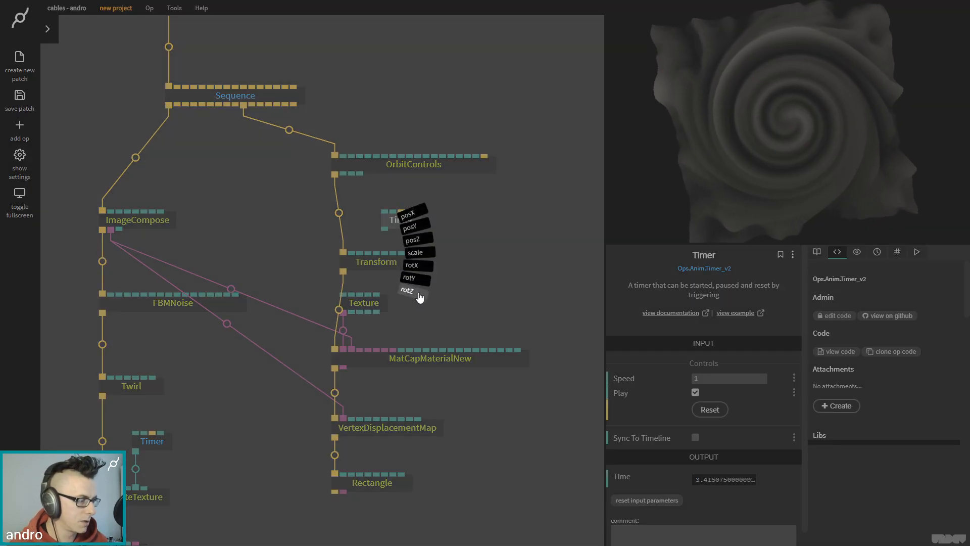
pyautogui.click(418, 292)
pyautogui.moveTo(413, 225); pyautogui.dragTo(421, 214)
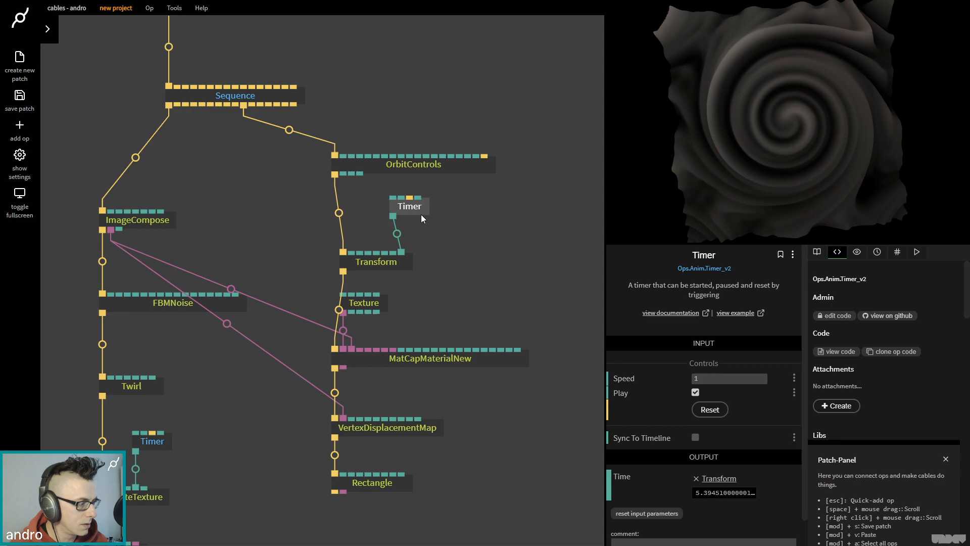
# - Set the second Timer's Speed to 20.97 and orbit the view to watch the whole mesh spin
pyautogui.moveTo(739, 379); pyautogui.dragTo(765, 379)
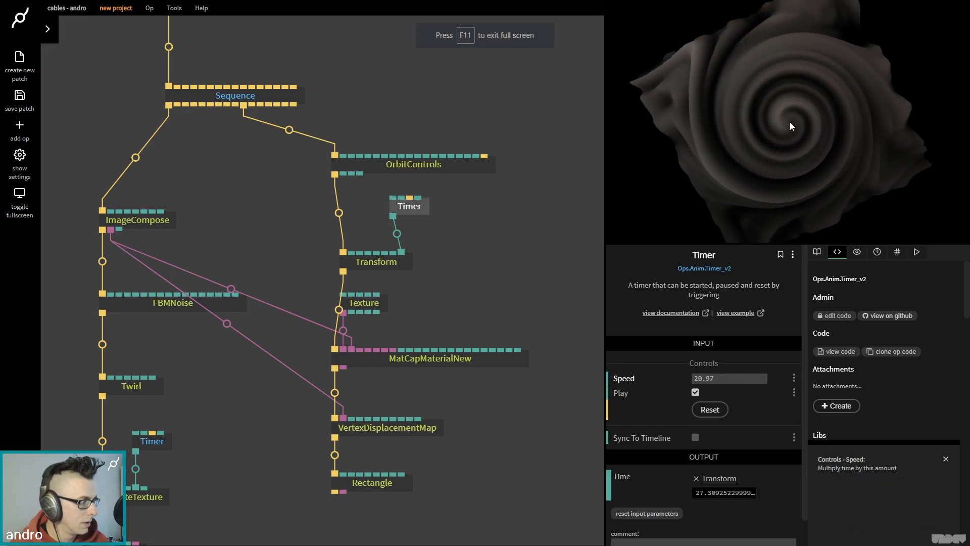
pyautogui.click(818, 43)
pyautogui.moveTo(818, 41); pyautogui.dragTo(817, 154)
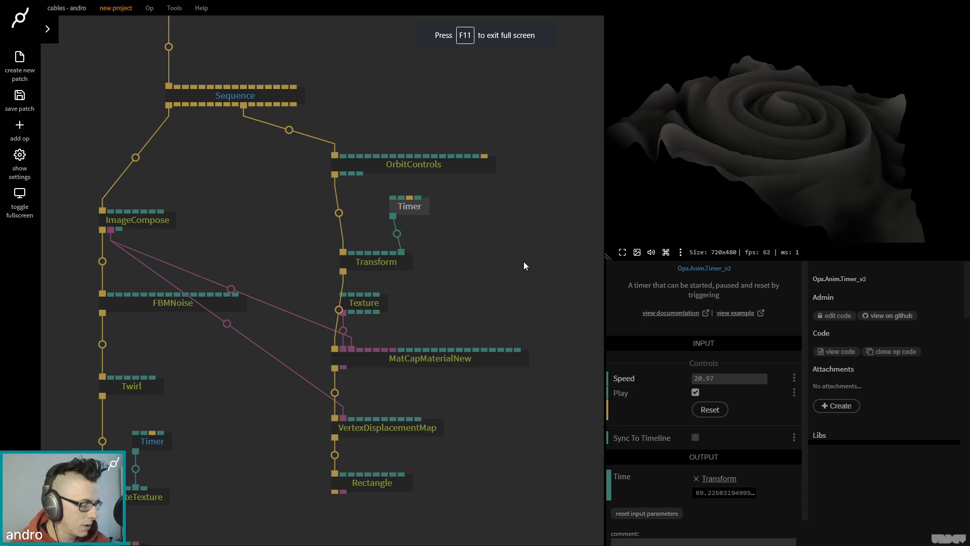
pyautogui.click(536, 257)
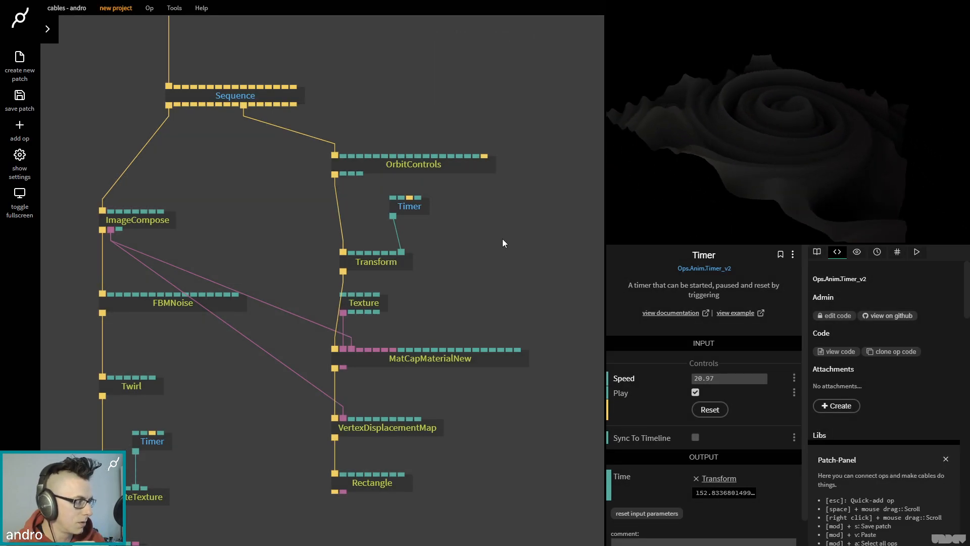
pyautogui.moveTo(815, 160)
pyautogui.mouseDown()
pyautogui.moveTo(610, 215)
pyautogui.moveTo(843, 135)
pyautogui.moveTo(828, 189)
pyautogui.moveTo(810, 144)
pyautogui.mouseUp()
# - Examine MatCapMaterialNew's color, repeat and Calc Normal Tangents settings against the rendered mesh
pyautogui.click(471, 360)
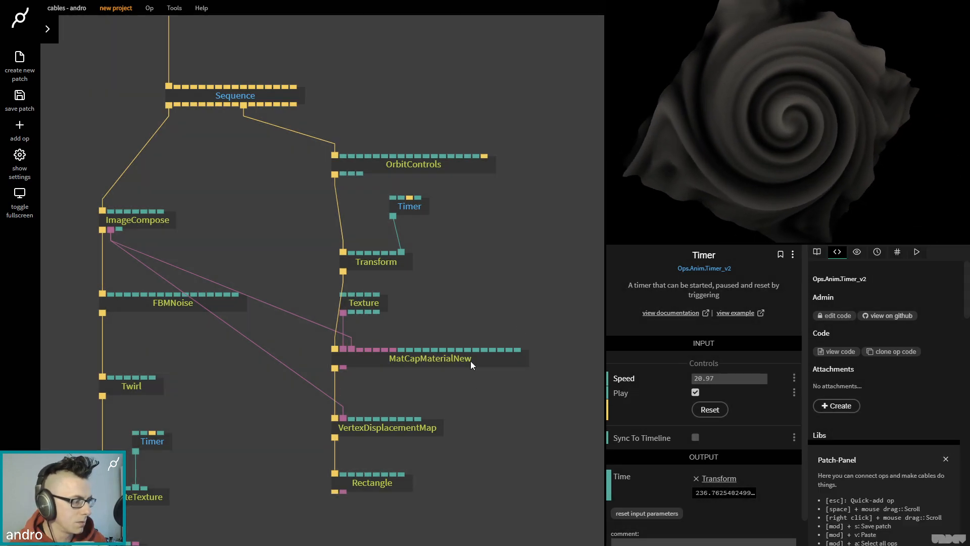
pyautogui.scroll(-4, 751, 481)
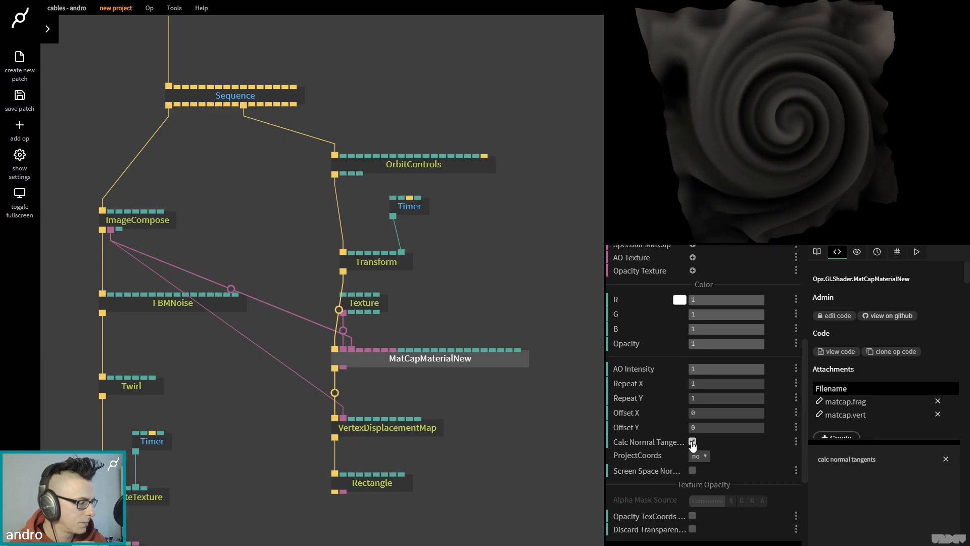
pyautogui.click(666, 203)
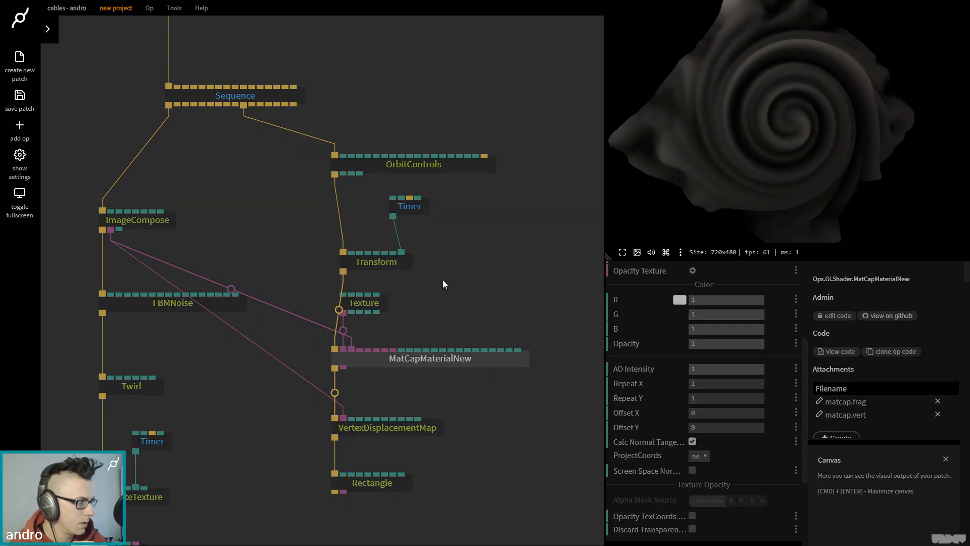
pyautogui.click(442, 280)
# - Unlink MatCapMaterialNew from the render chain, move it and its Texture aside, and connect Transform's trigger directly to VertexDisplacementMap
pyautogui.moveTo(403, 363); pyautogui.dragTo(477, 364)
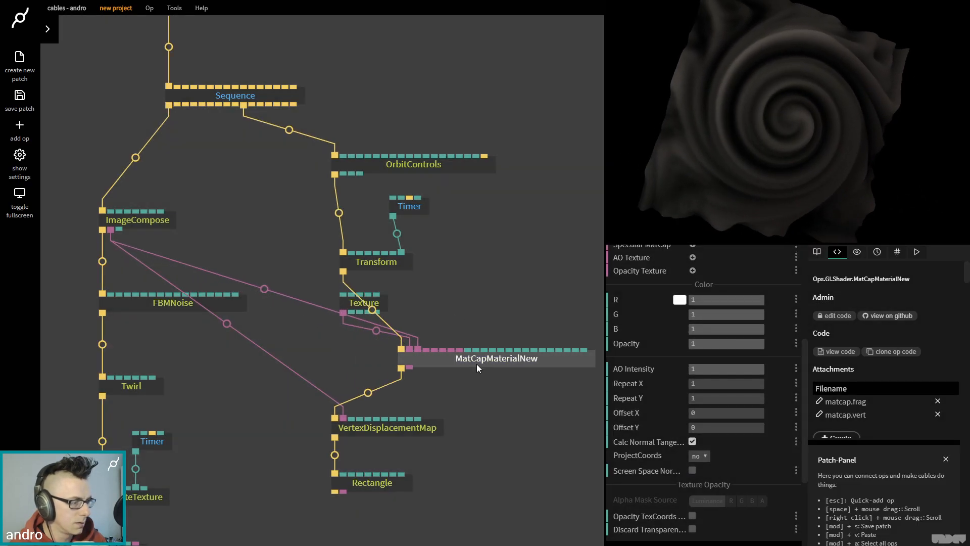
pyautogui.rightClick(372, 309)
pyautogui.rightClick(368, 393)
pyautogui.moveTo(373, 302); pyautogui.dragTo(481, 294)
pyautogui.moveTo(476, 358); pyautogui.dragTo(484, 358)
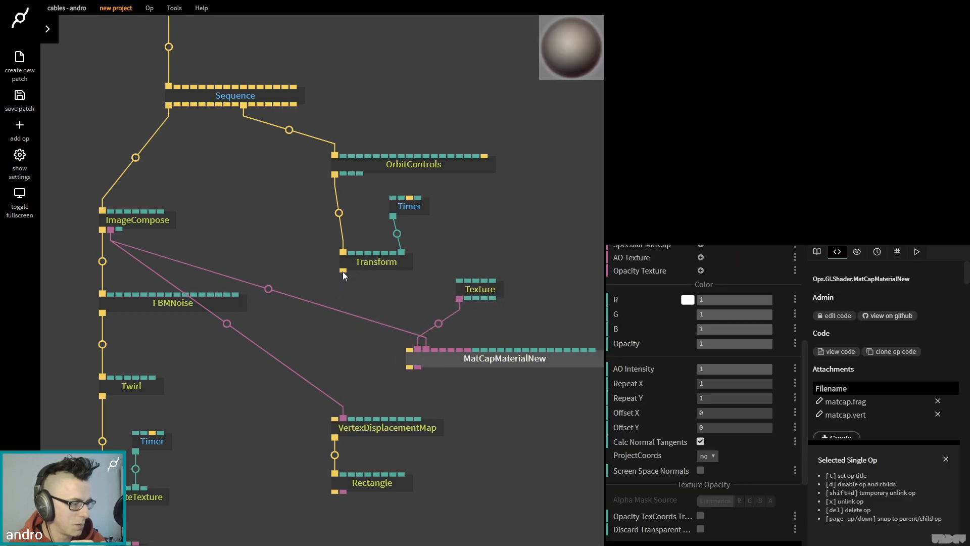
pyautogui.moveTo(343, 271); pyautogui.dragTo(333, 421)
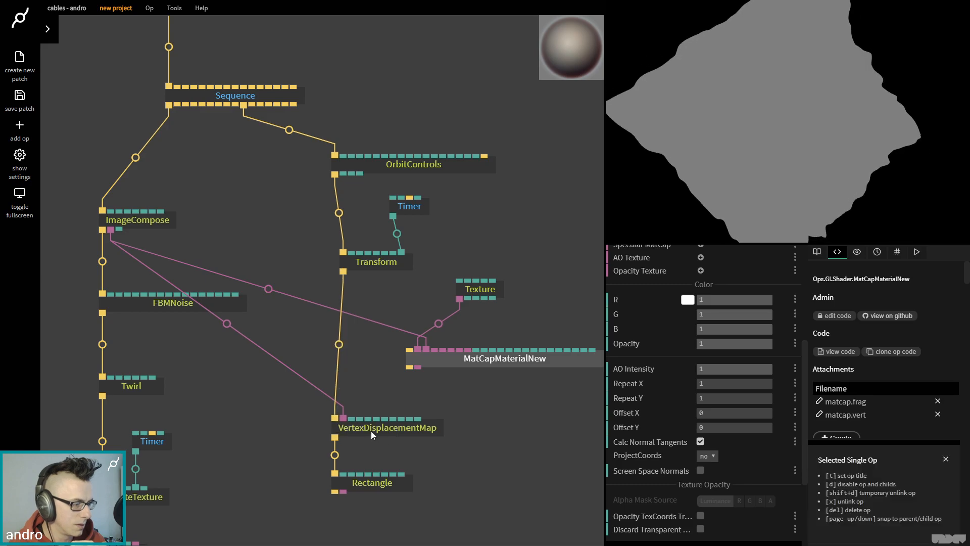
# - Insert a BasicMaterial op between Transform and VertexDisplacementMap, and connect ImageCompose's texture output to its Texture input
pyautogui.moveTo(500, 413); pyautogui.dragTo(451, 259)
pyautogui.moveTo(480, 290); pyautogui.dragTo(530, 275)
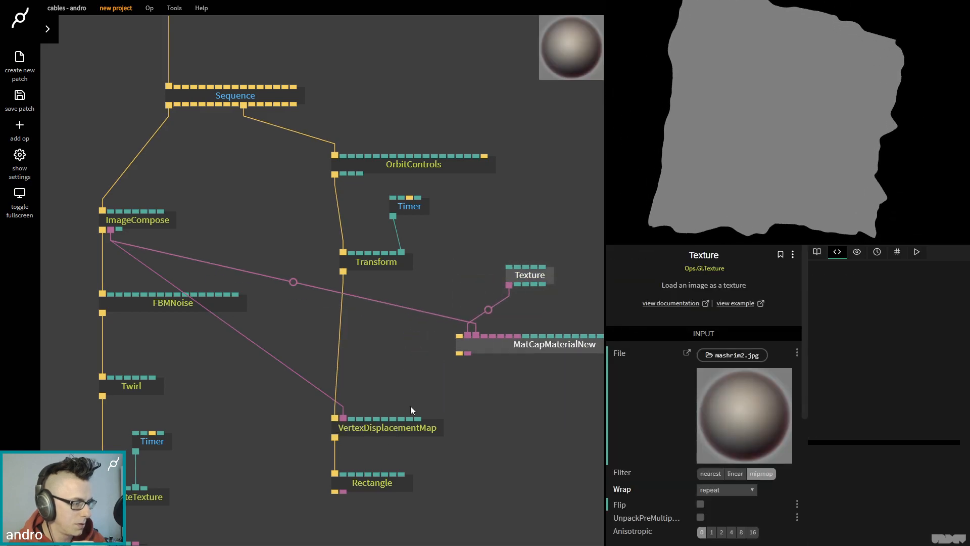
pyautogui.click(339, 346)
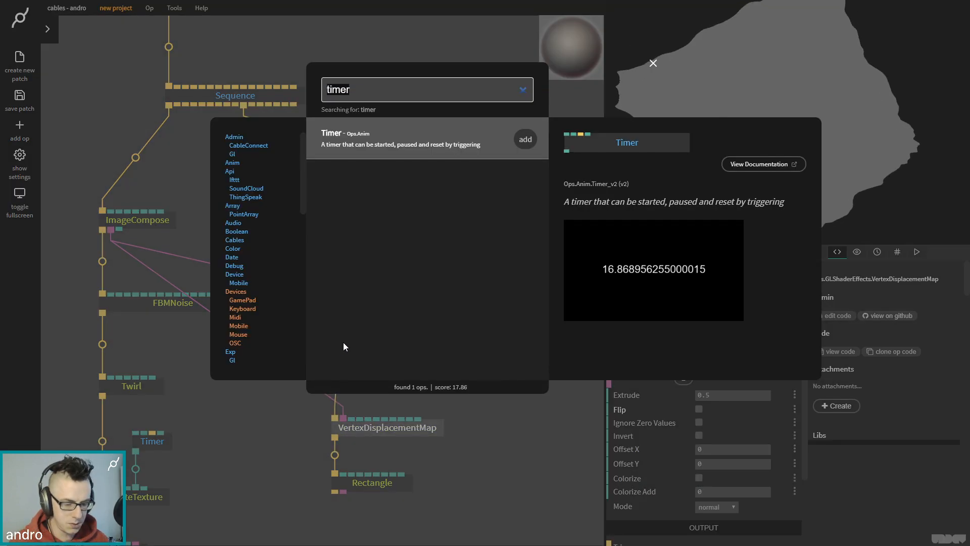
pyautogui.write('basicm')
pyautogui.press('Return')
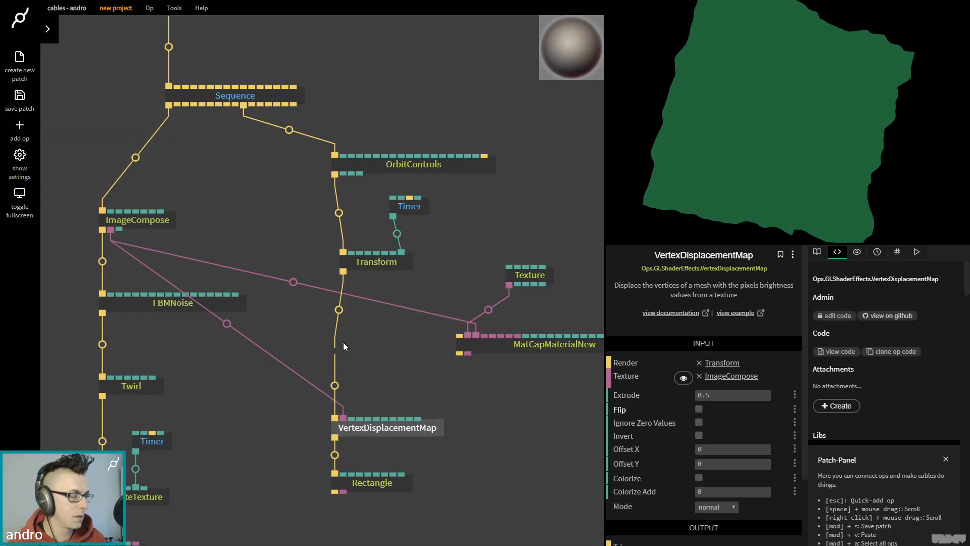
pyautogui.moveTo(111, 229); pyautogui.dragTo(416, 341)
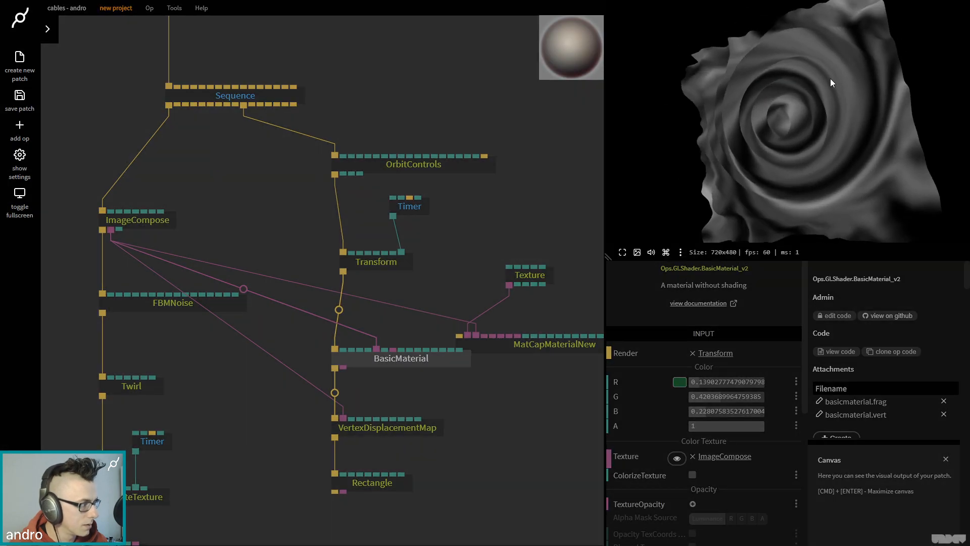
pyautogui.moveTo(829, 78); pyautogui.dragTo(799, 133)
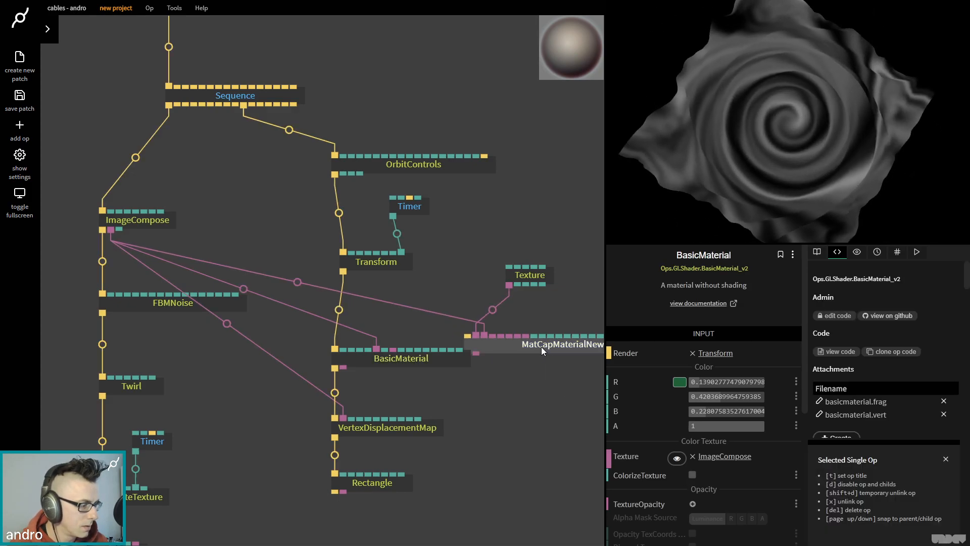
# - Move MatCapMaterialNew farther from BasicMaterial and enable Flip on VertexDisplacementMap
pyautogui.moveTo(541, 347); pyautogui.dragTo(581, 347)
pyautogui.click(415, 424)
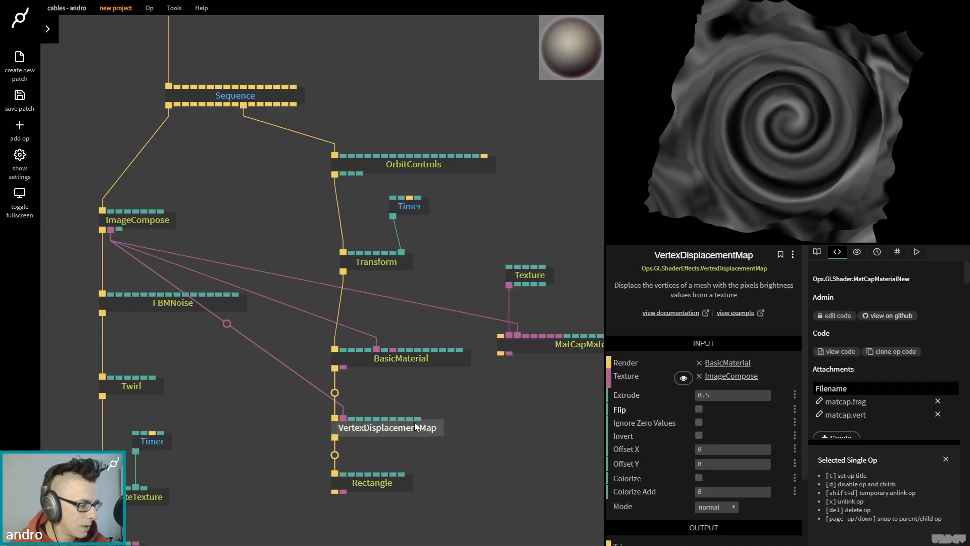
pyautogui.click(700, 410)
pyautogui.moveTo(765, 173)
pyautogui.mouseDown()
pyautogui.moveTo(768, 115)
pyautogui.moveTo(768, 181)
pyautogui.moveTo(769, 169)
pyautogui.mouseUp()
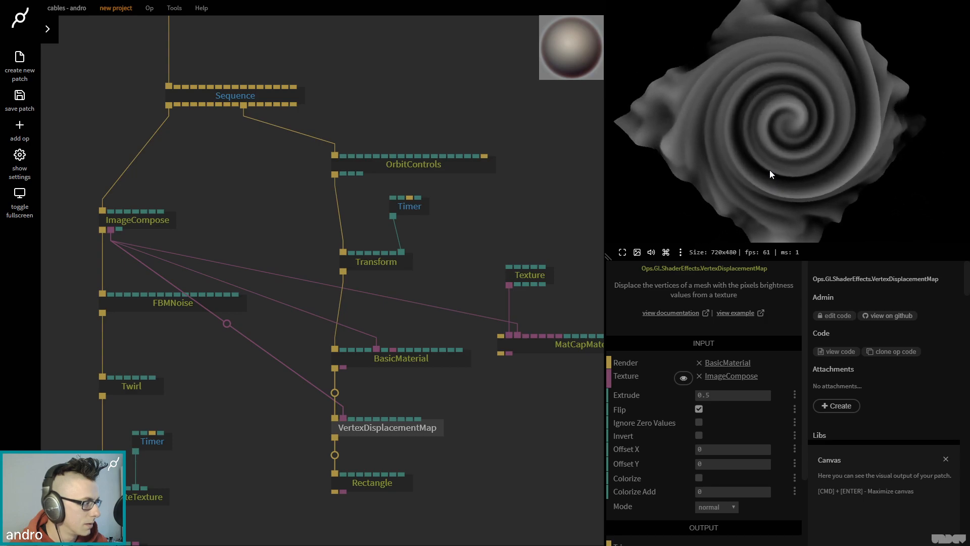
# - Turn off Play on the Timer that drives Transform, and view the mesh from a tilted angle
pyautogui.click(421, 219)
pyautogui.click(420, 213)
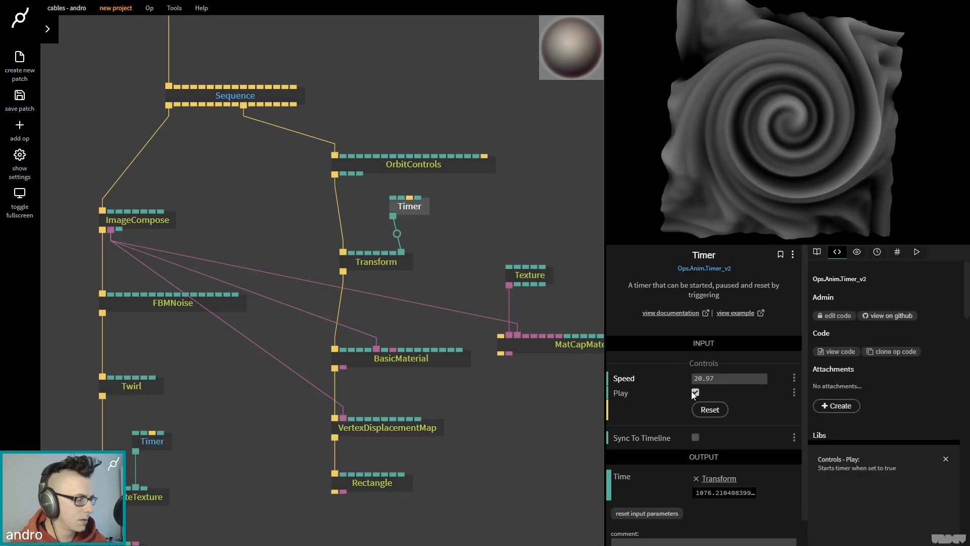
pyautogui.moveTo(752, 177); pyautogui.dragTo(766, 144)
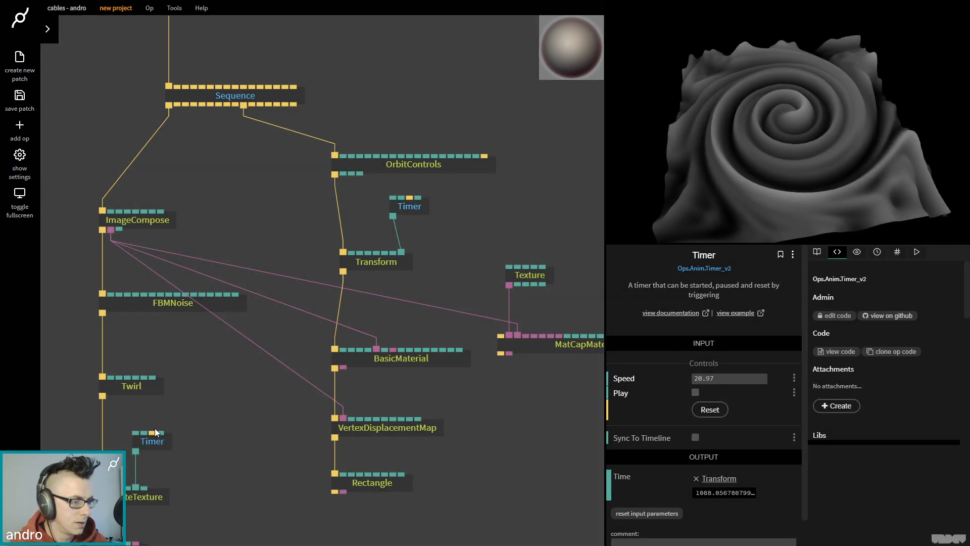
# - Set the Speed of the Timer driving RotateTexture to 0.05 and orbit around the mesh
pyautogui.click(151, 441)
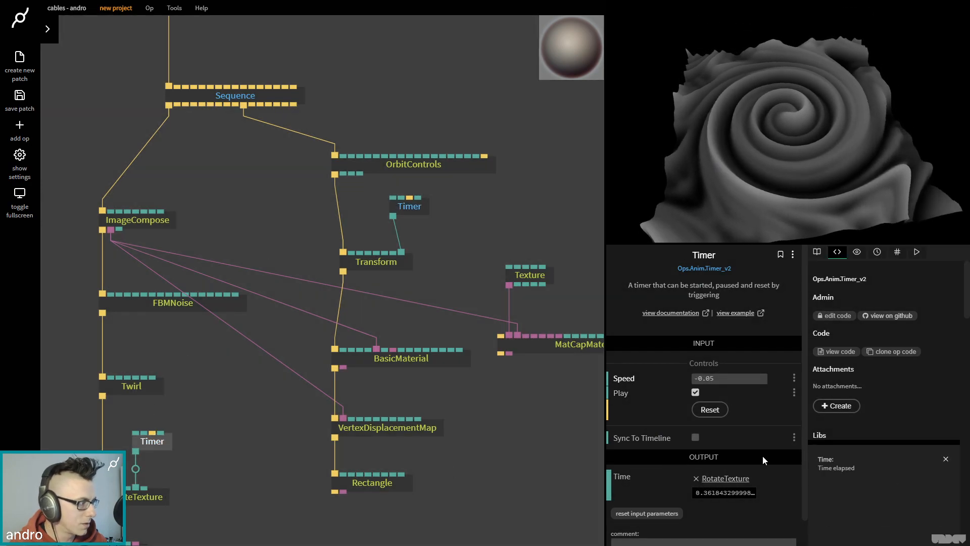
pyautogui.click(709, 381)
pyautogui.write('0')
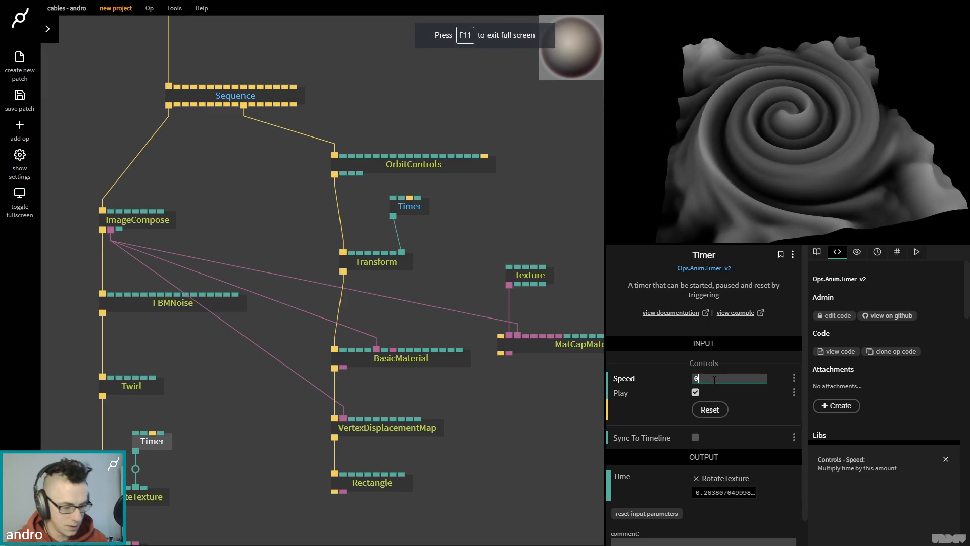
pyautogui.press('BackSpace')
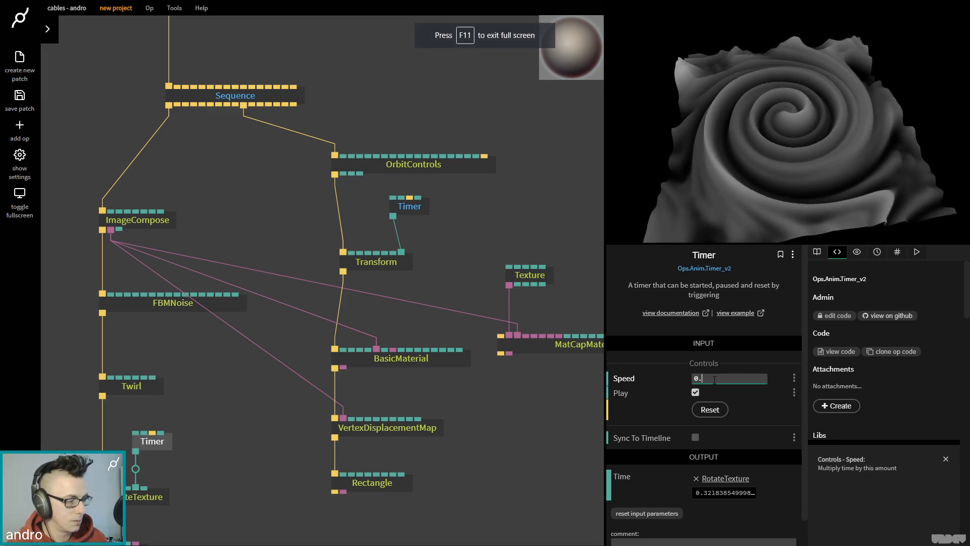
pyautogui.write('05')
pyautogui.moveTo(838, 98); pyautogui.dragTo(777, 143)
# - Disconnect ImageCompose from MatCapMaterialNew, and move MatCapMaterialNew with its Texture farther away from the render chain
pyautogui.click(567, 198)
pyautogui.moveTo(546, 317); pyautogui.dragTo(388, 281)
pyautogui.moveTo(395, 213); pyautogui.dragTo(522, 366)
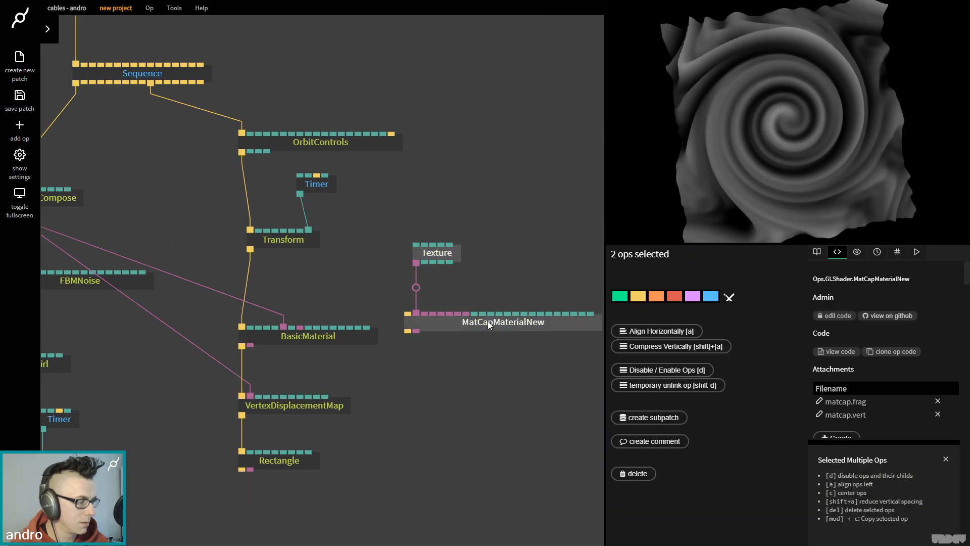
pyautogui.moveTo(470, 324); pyautogui.dragTo(620, 309)
pyautogui.moveTo(353, 258); pyautogui.dragTo(527, 240)
pyautogui.moveTo(881, 125); pyautogui.dragTo(848, 149)
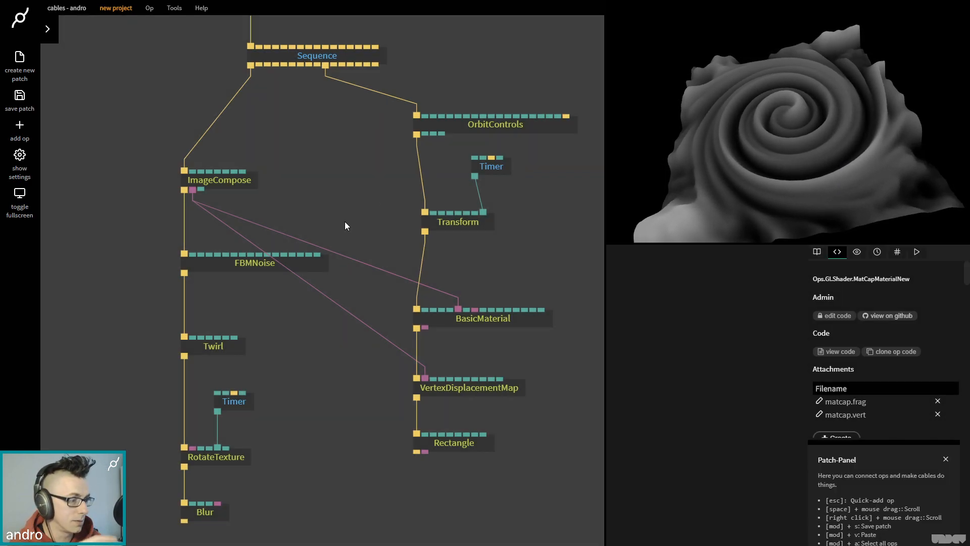
# - Move FBMNoise down and insert a texture-effects Color op between ImageCompose and FBMNoise
pyautogui.click(251, 264)
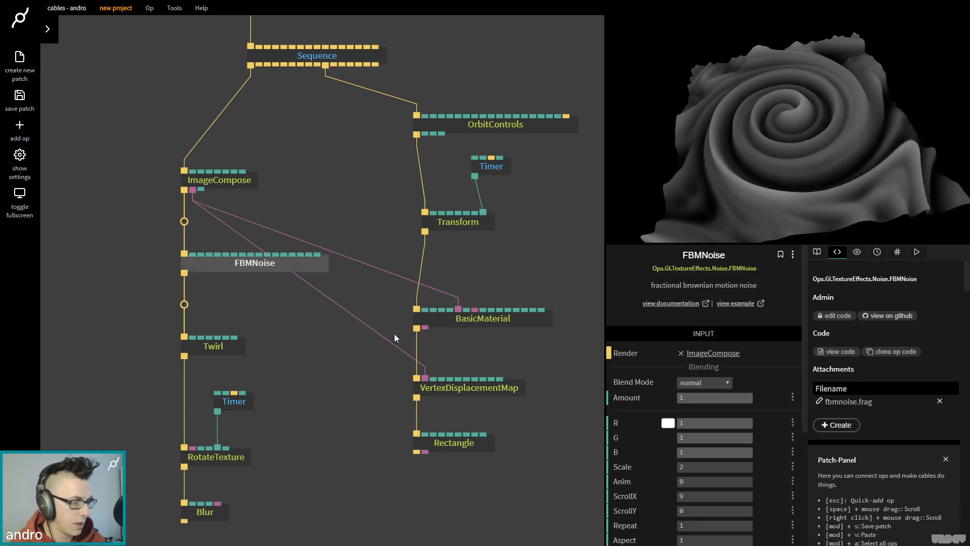
pyautogui.moveTo(231, 265); pyautogui.dragTo(228, 305)
pyautogui.click(185, 243)
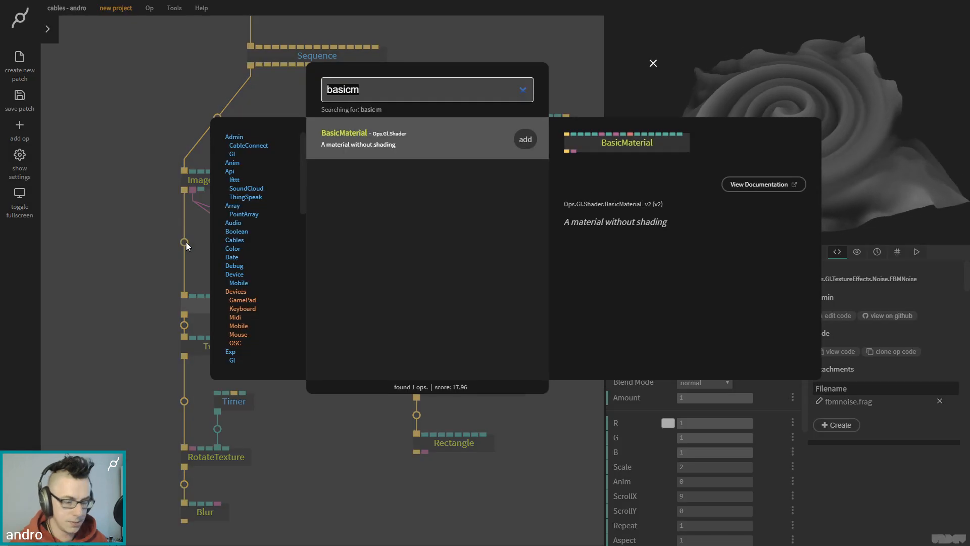
pyautogui.write('color')
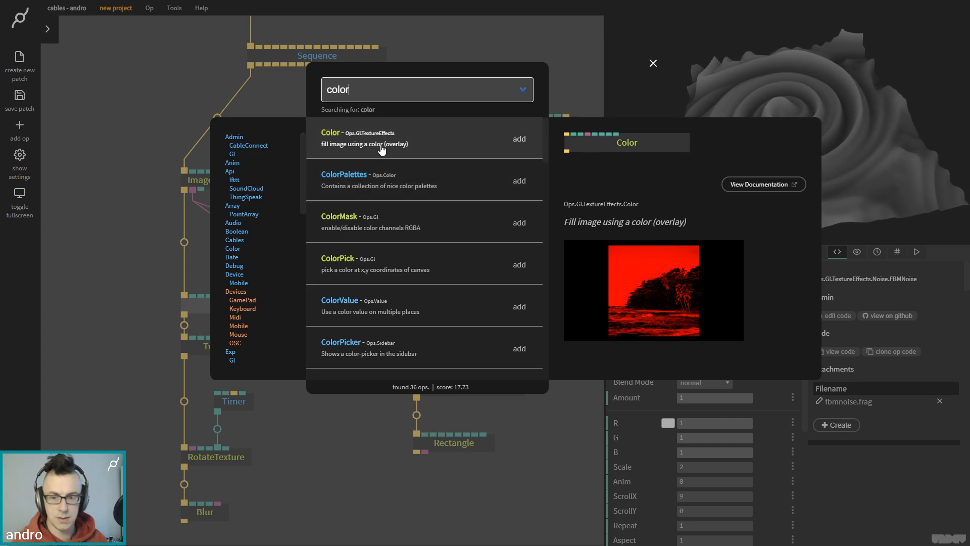
pyautogui.click(520, 138)
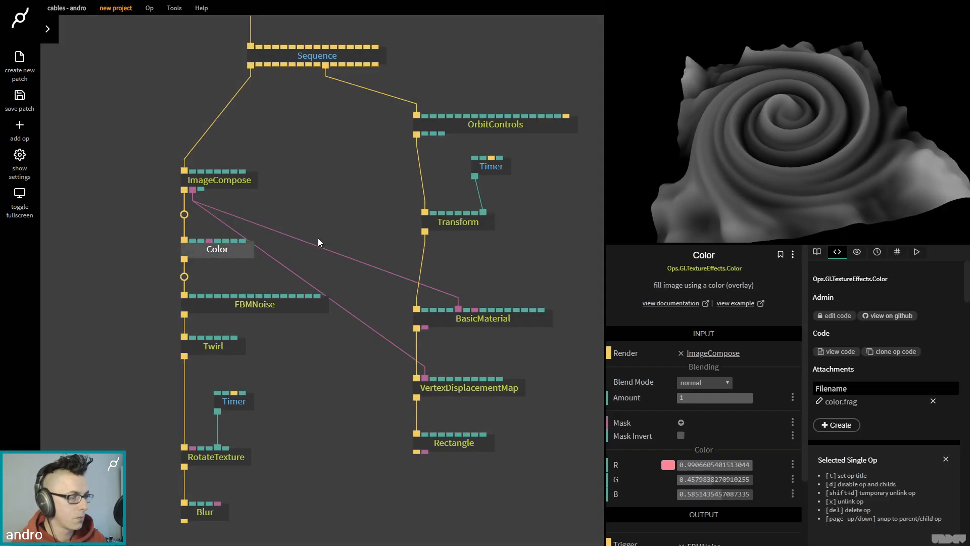
# - Set FBMNoise's Blend Mode to multiply so the noise combines with the Color layer above it
pyautogui.click(230, 180)
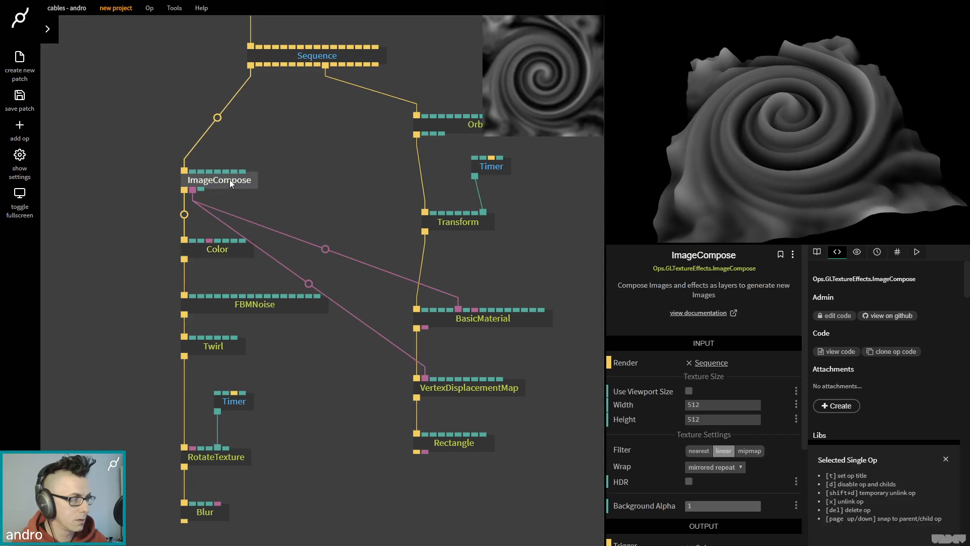
pyautogui.click(228, 248)
pyautogui.click(250, 305)
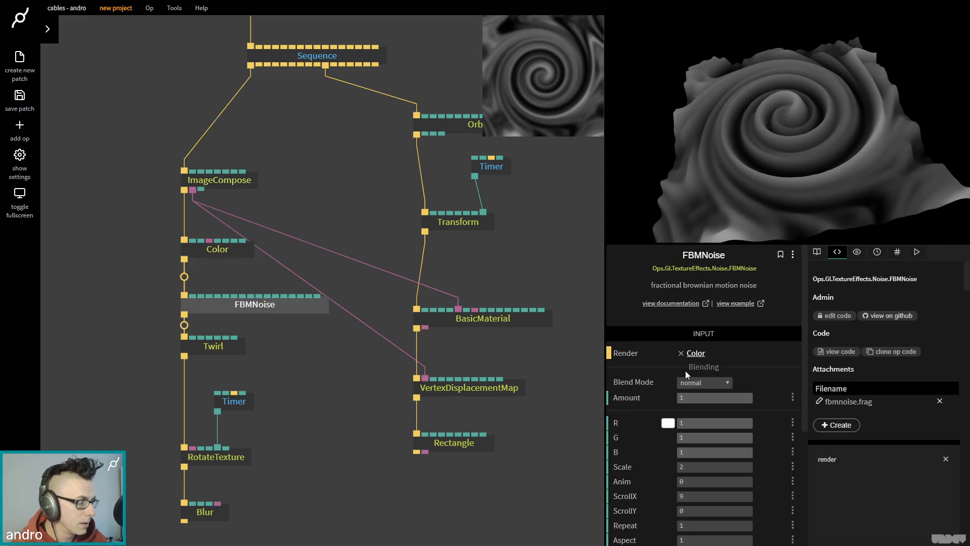
pyautogui.click(690, 383)
pyautogui.click(700, 412)
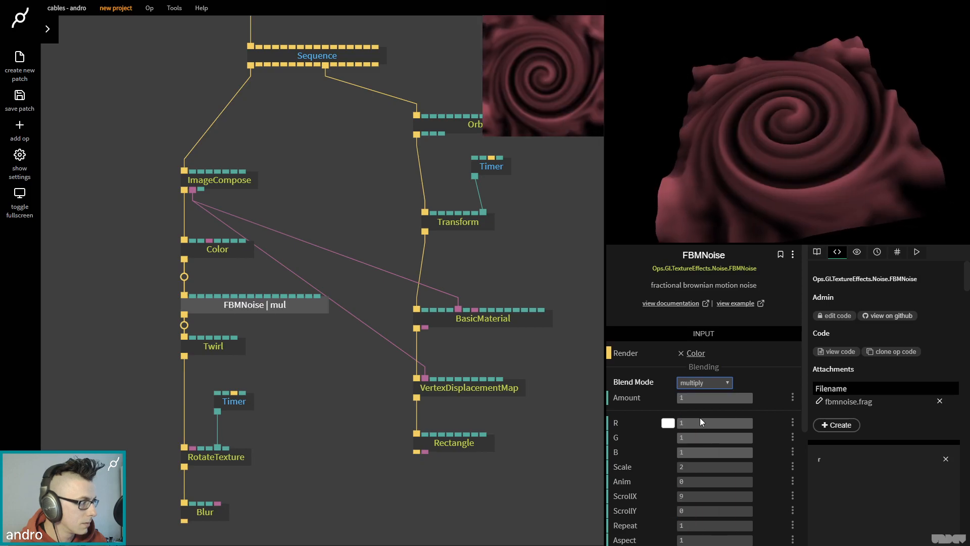
# - Move Twirl slightly lower and turn on the flow display to trace the layer order through ImageCompose, Color and FBMNoise
pyautogui.click(208, 255)
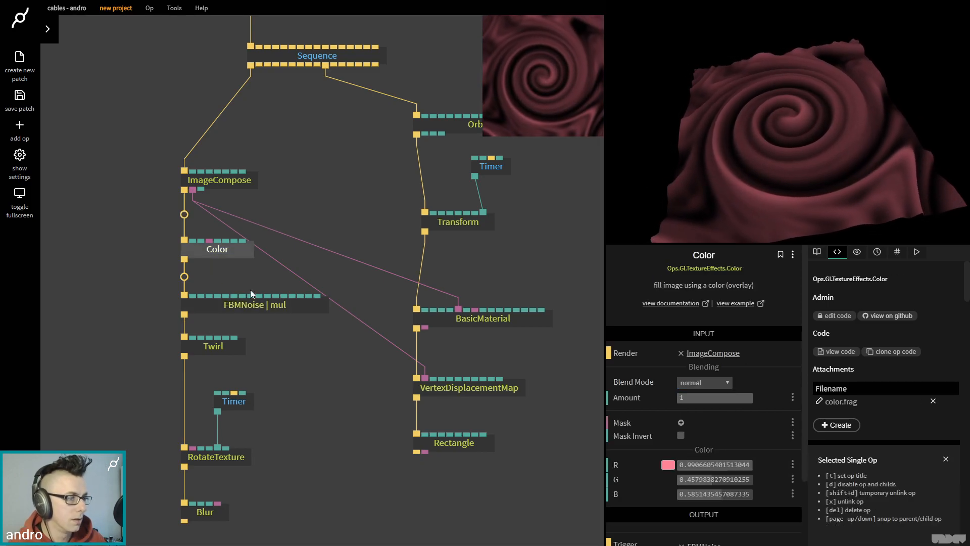
pyautogui.click(205, 309)
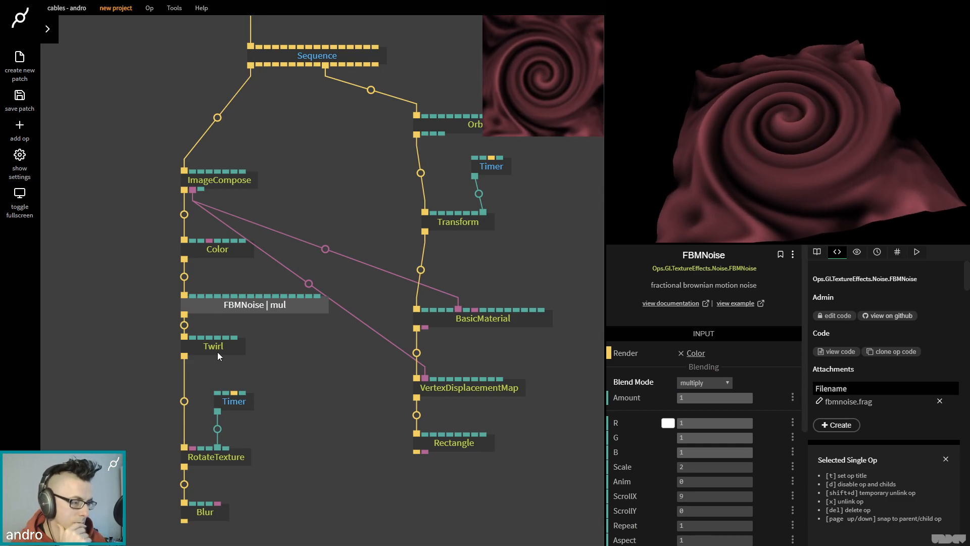
pyautogui.moveTo(217, 352); pyautogui.dragTo(213, 365)
pyautogui.click(219, 249)
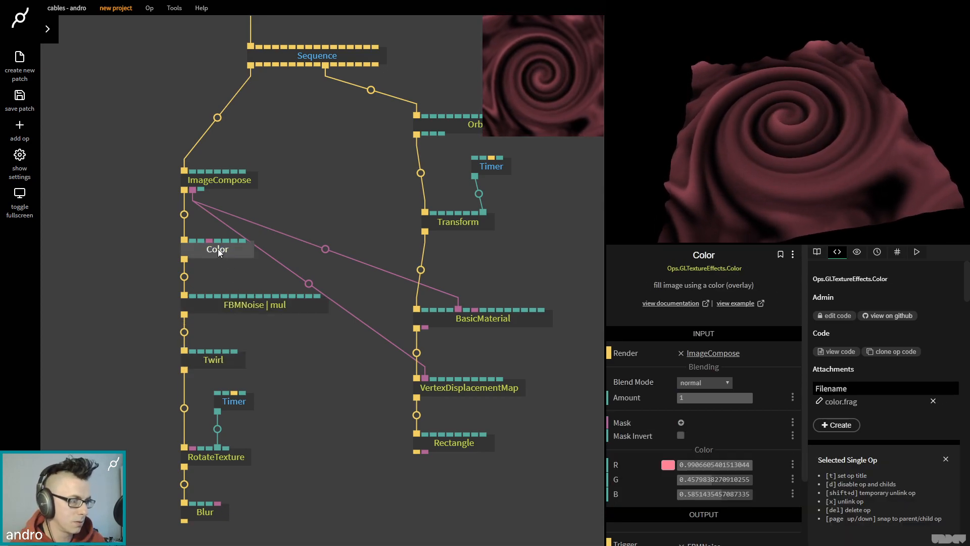
pyautogui.click(217, 178)
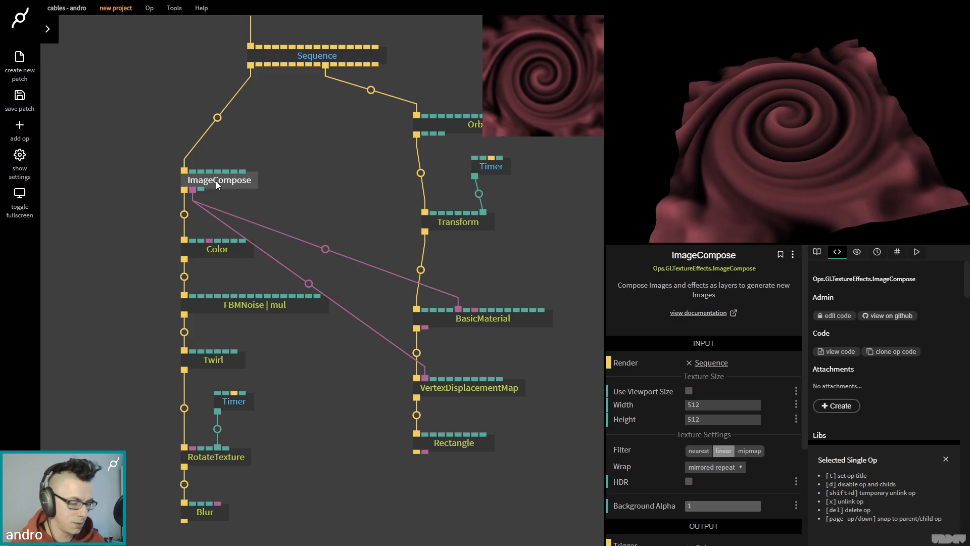
pyautogui.press('f')
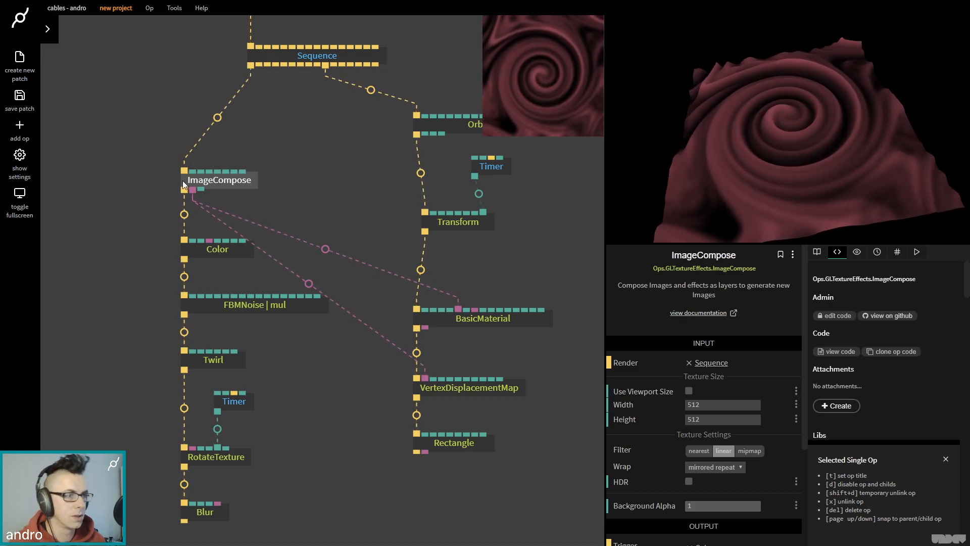
pyautogui.click(220, 251)
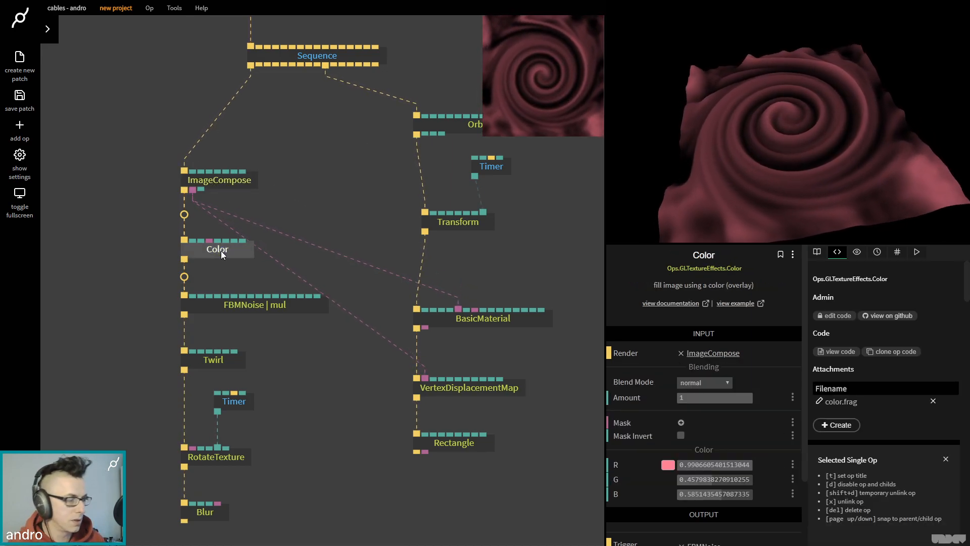
# - Switch FBMNoise's Blend Mode to normal and back to multiply to compare the results
pyautogui.click(265, 307)
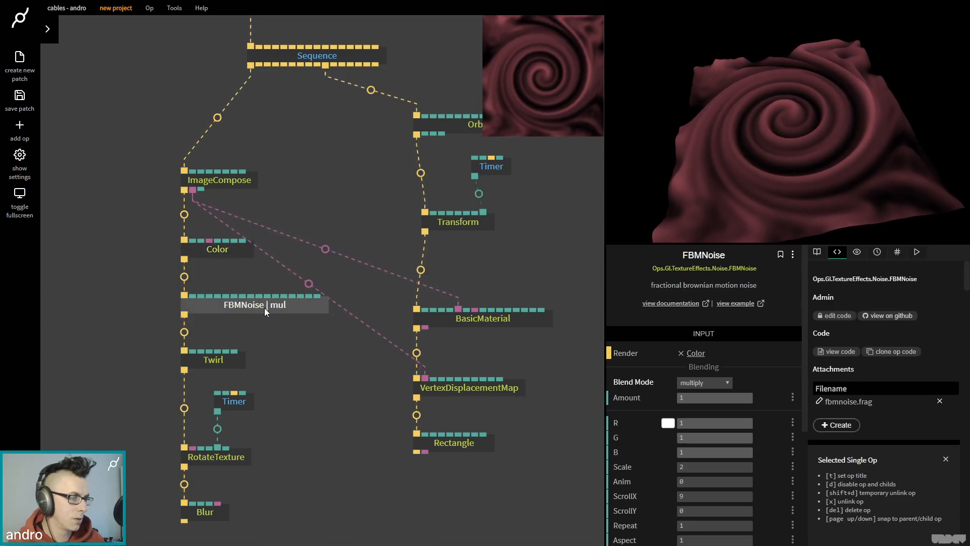
pyautogui.click(695, 382)
pyautogui.click(691, 392)
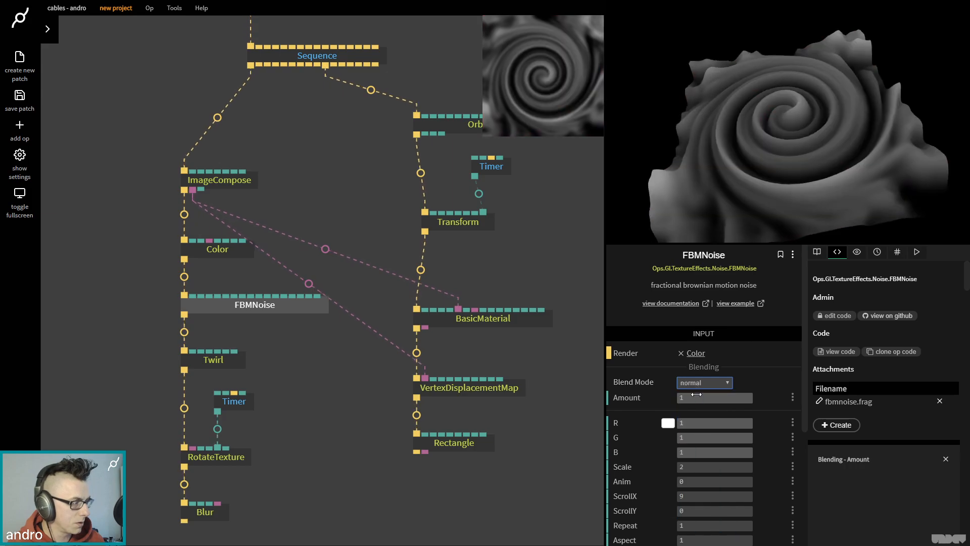
pyautogui.click(697, 382)
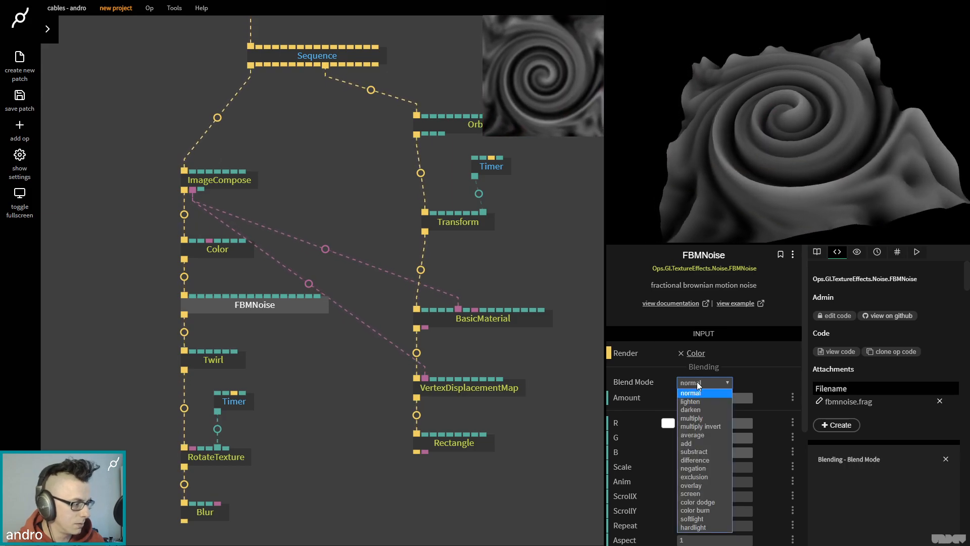
pyautogui.click(699, 418)
# - Turn off the flow display, set the Color op's color to light blue AFE5FF, and orbit around the tinted mesh
pyautogui.click(226, 253)
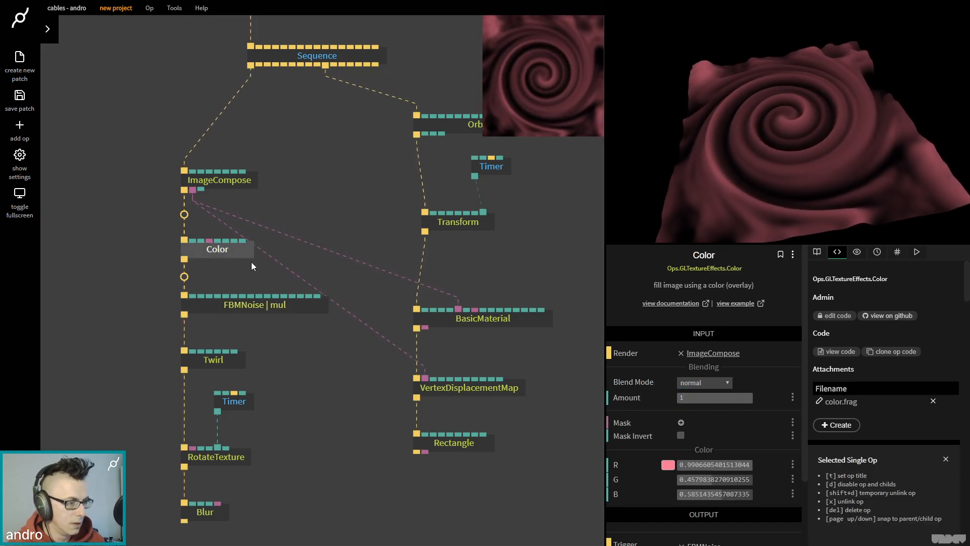
pyautogui.click(306, 289)
pyautogui.click(222, 252)
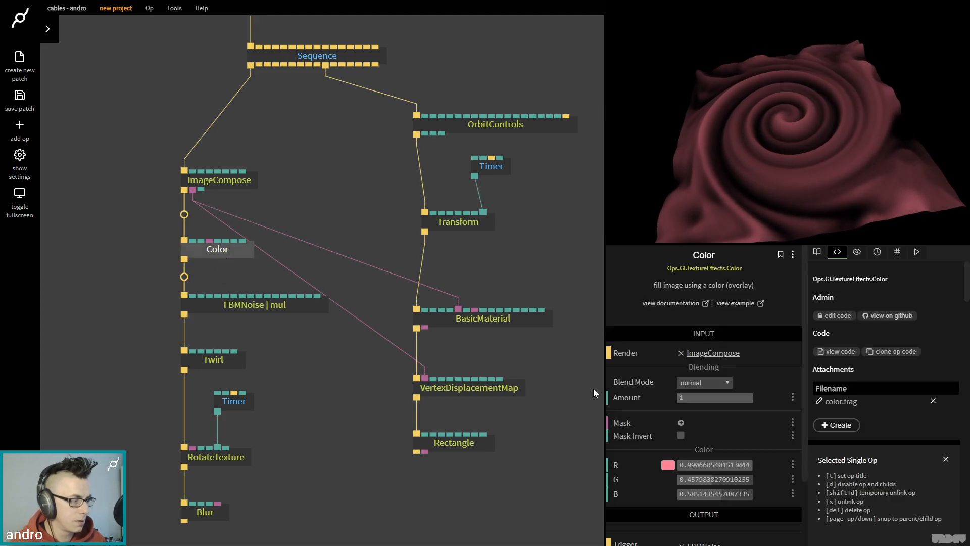
pyautogui.click(667, 463)
pyautogui.click(721, 448)
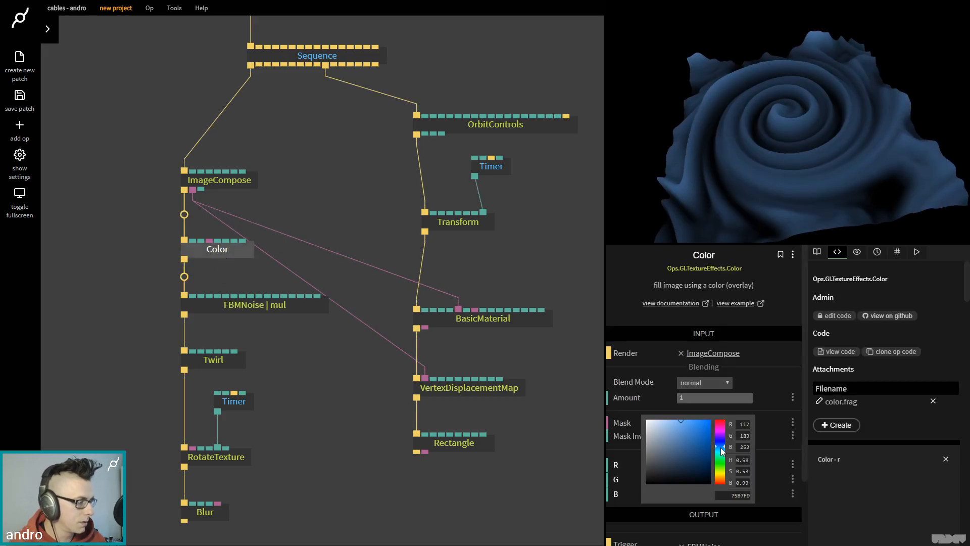
pyautogui.moveTo(681, 429); pyautogui.dragTo(666, 409)
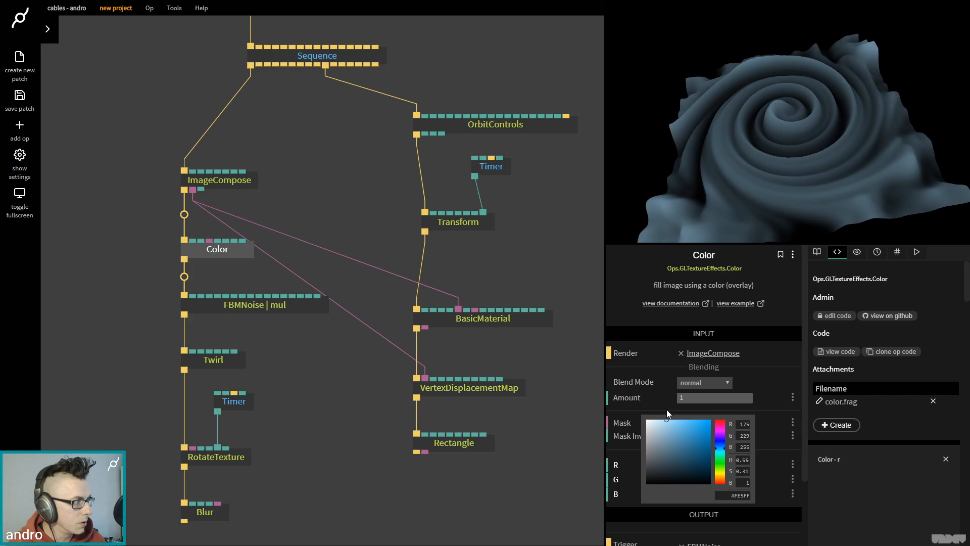
pyautogui.moveTo(730, 105); pyautogui.dragTo(825, 147)
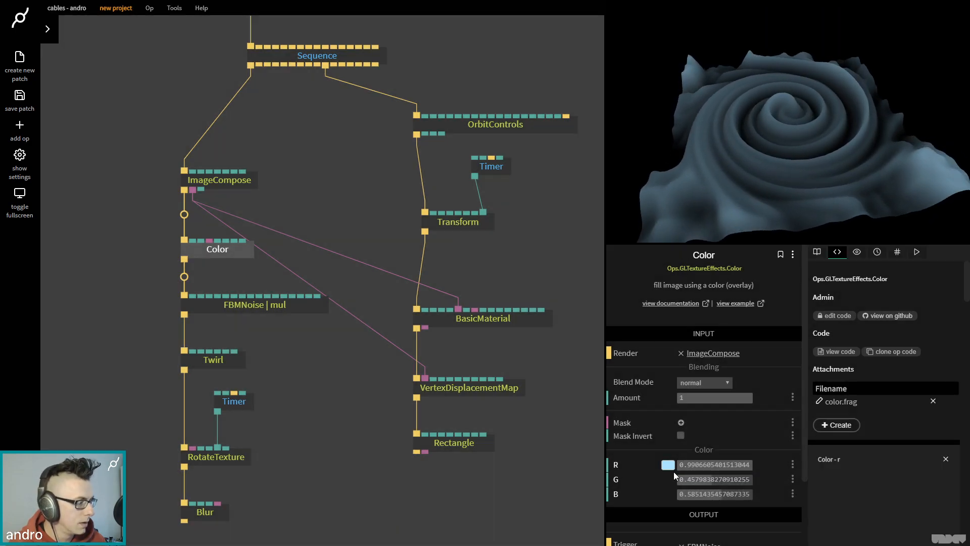
# - Set the Color op's color to a more saturated light blue, 79CAF1
pyautogui.click(668, 465)
pyautogui.moveTo(676, 429); pyautogui.dragTo(678, 422)
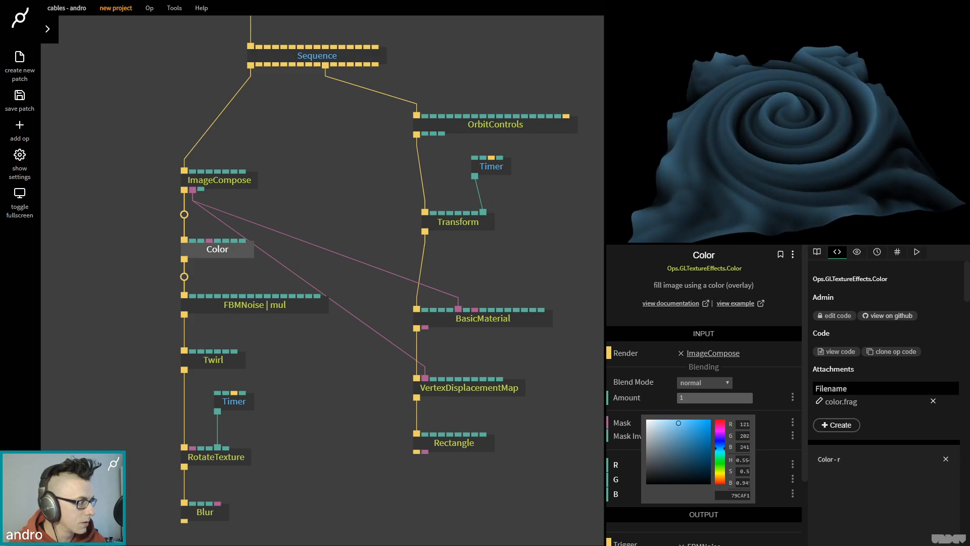
# - Set VertexDisplacementMap's Extrude to 0.25 and view the mesh from several angles
pyautogui.moveTo(504, 259); pyautogui.dragTo(475, 246)
pyautogui.click(469, 380)
pyautogui.moveTo(730, 396); pyautogui.dragTo(671, 396)
pyautogui.click(834, 150)
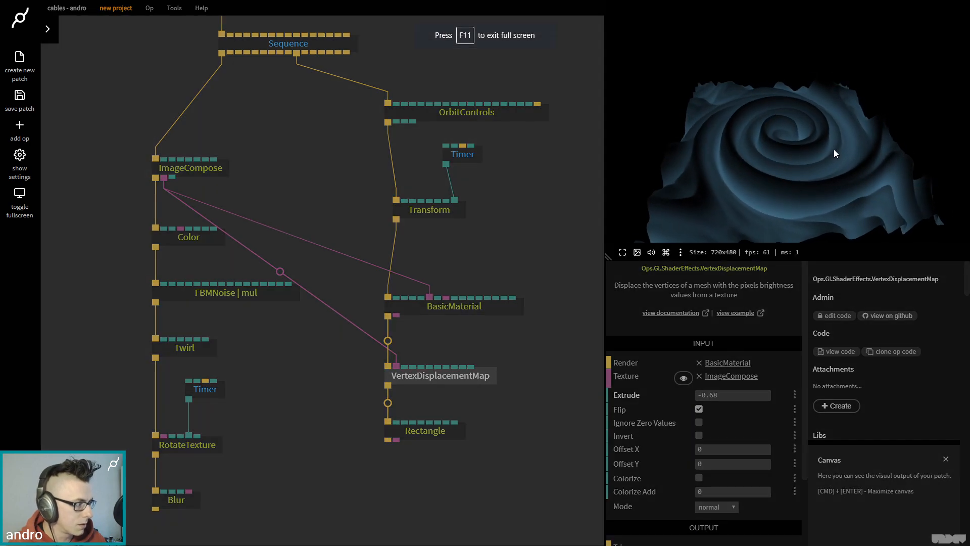
pyautogui.click(745, 394)
pyautogui.write('0.2')
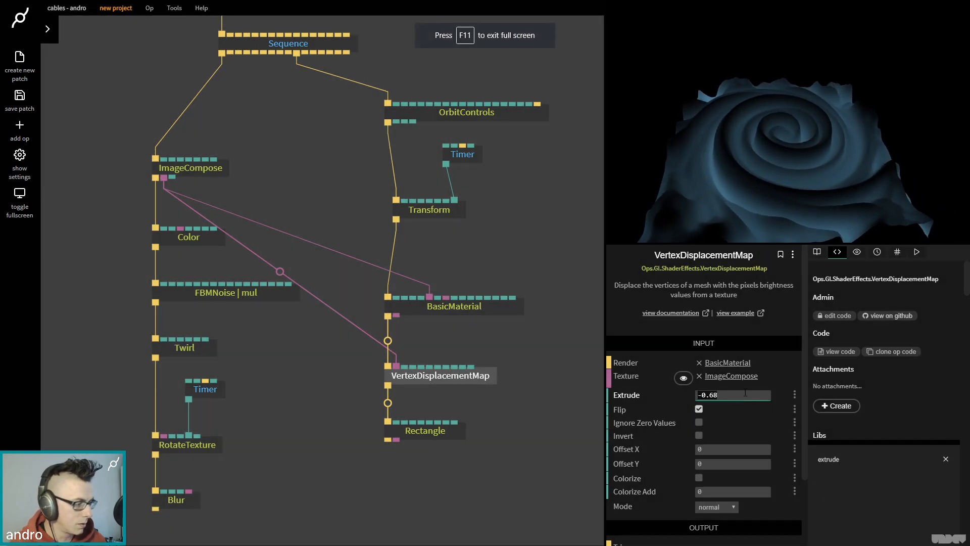
pyautogui.write('5')
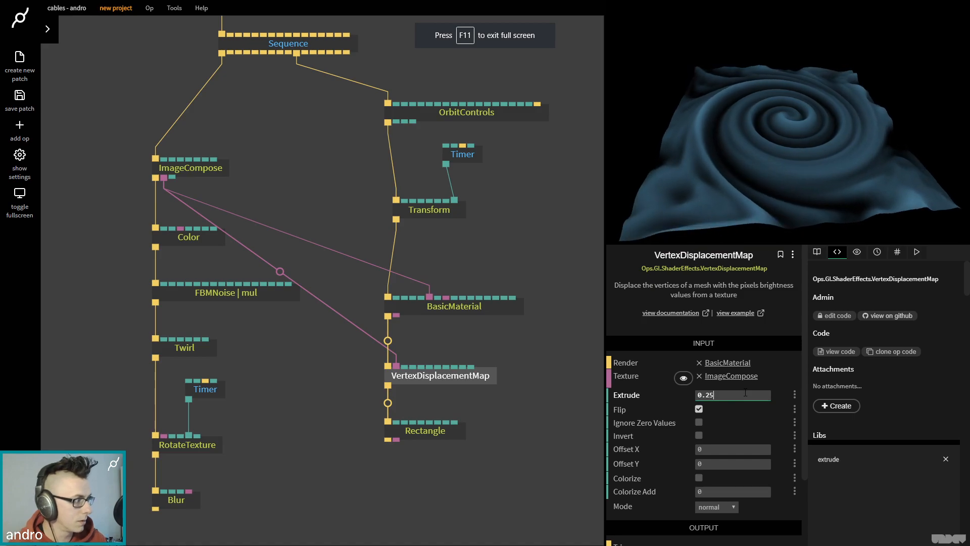
pyautogui.click(755, 160)
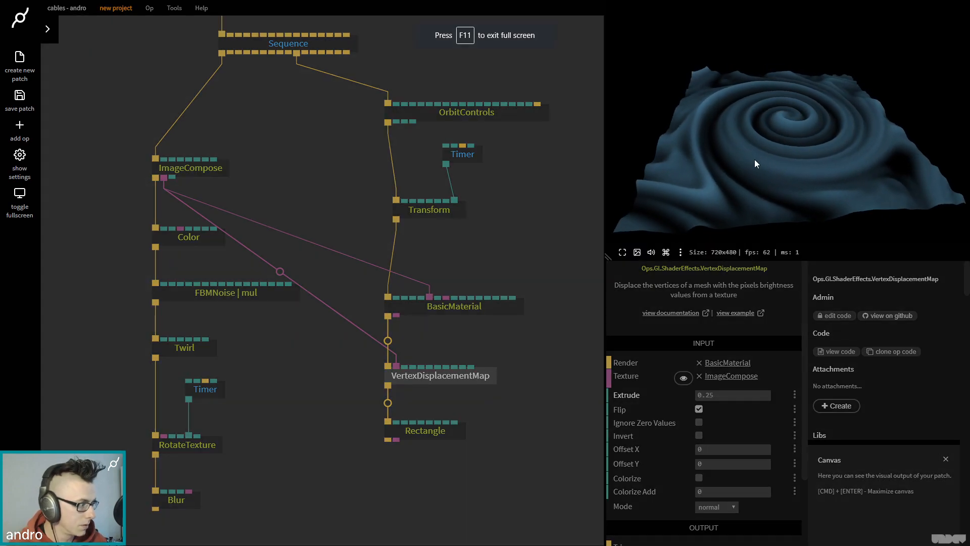
pyautogui.click(534, 251)
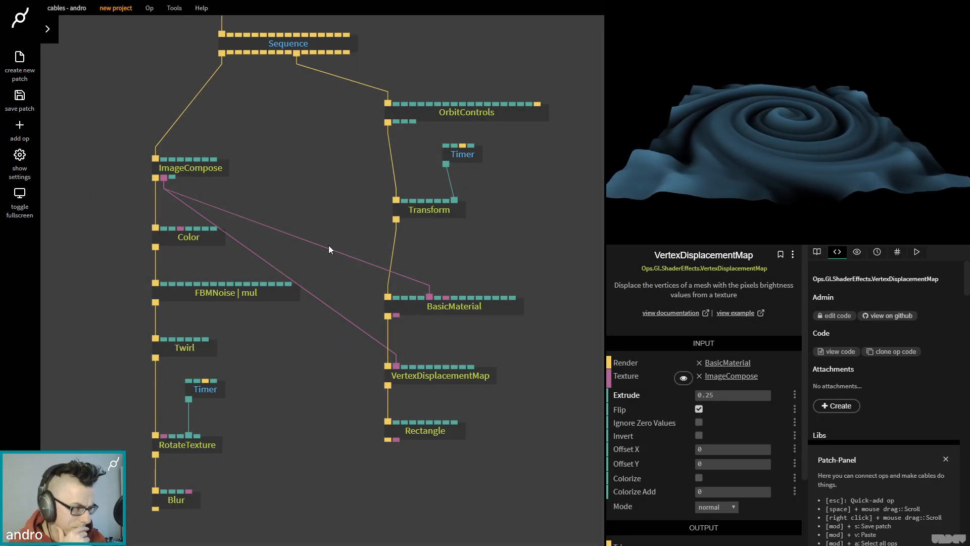
pyautogui.click(783, 150)
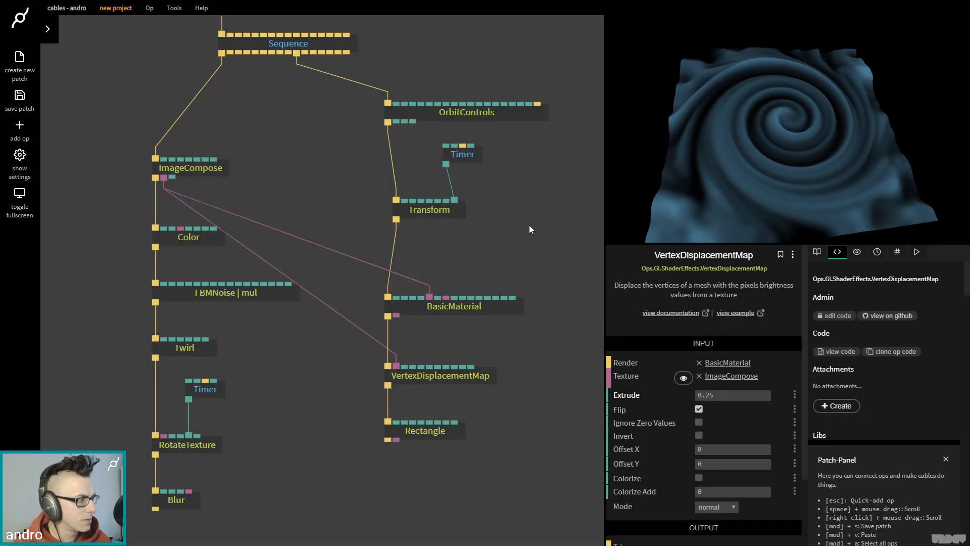
# - Move Transform and its Timer lower, and insert a ClearColor op between OrbitControls and Transform
pyautogui.moveTo(543, 233); pyautogui.dragTo(538, 223)
pyautogui.click(406, 204)
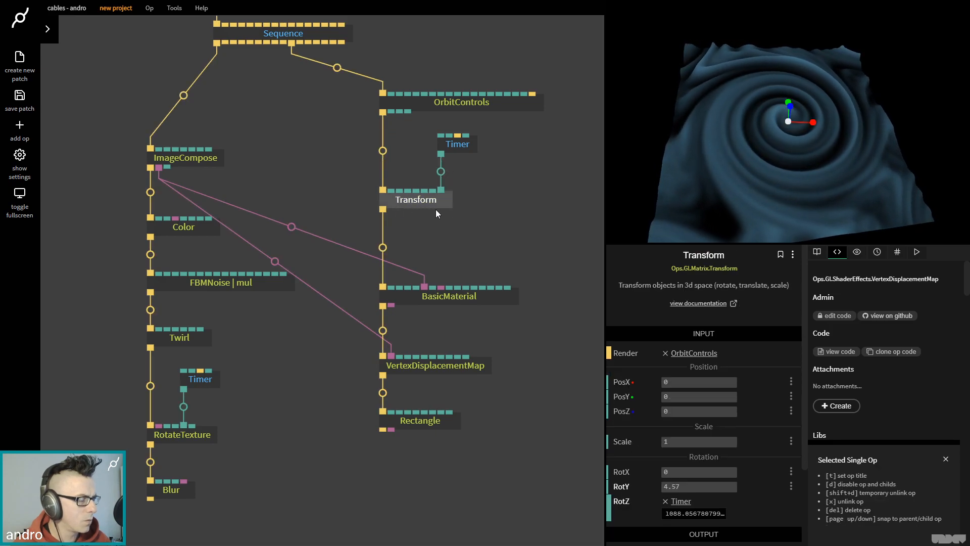
pyautogui.scroll(3, 436, 209)
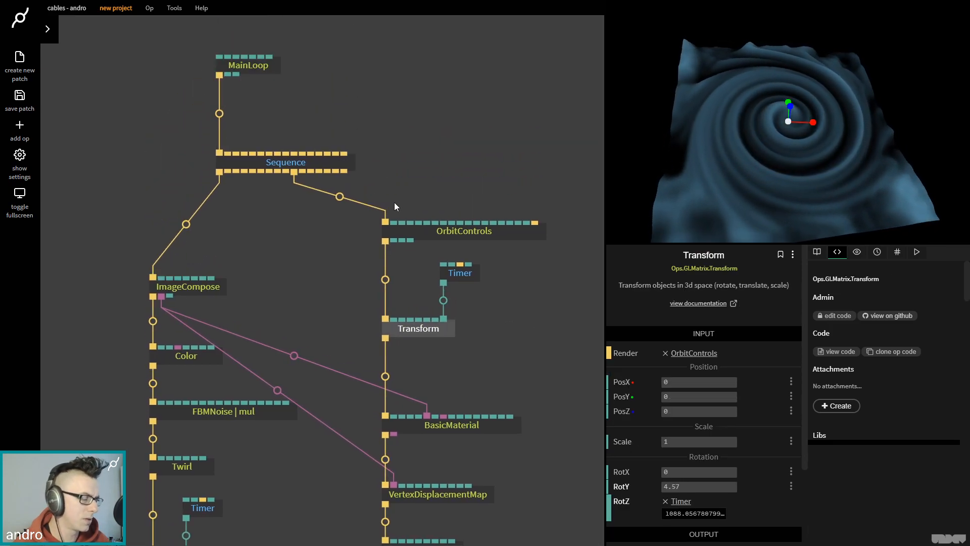
pyautogui.moveTo(502, 359); pyautogui.dragTo(348, 254)
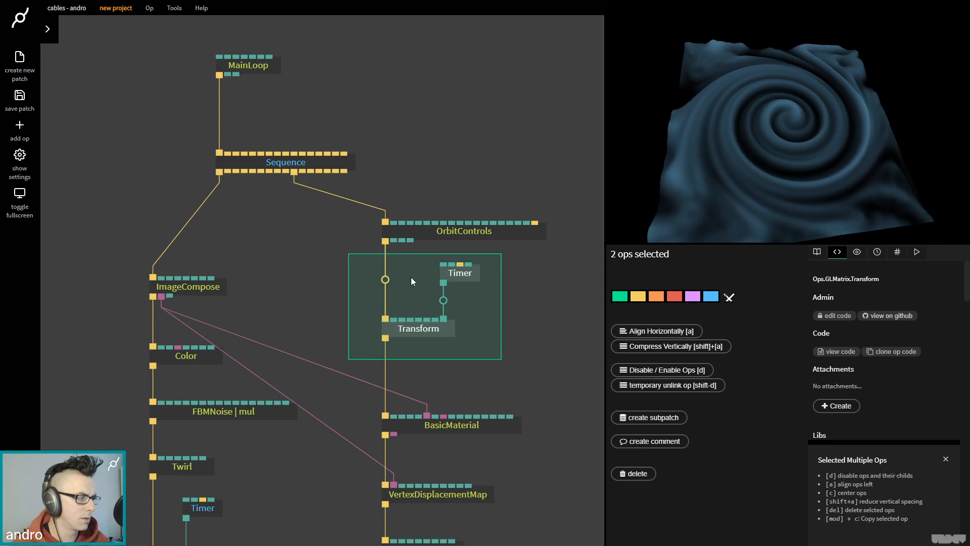
pyautogui.moveTo(441, 329); pyautogui.dragTo(441, 376)
pyautogui.click(385, 305)
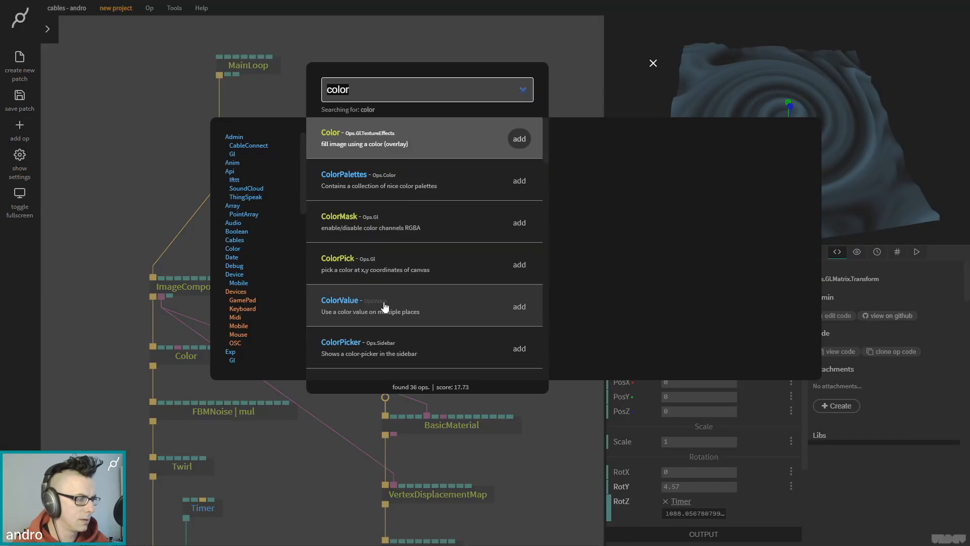
pyautogui.write('clear')
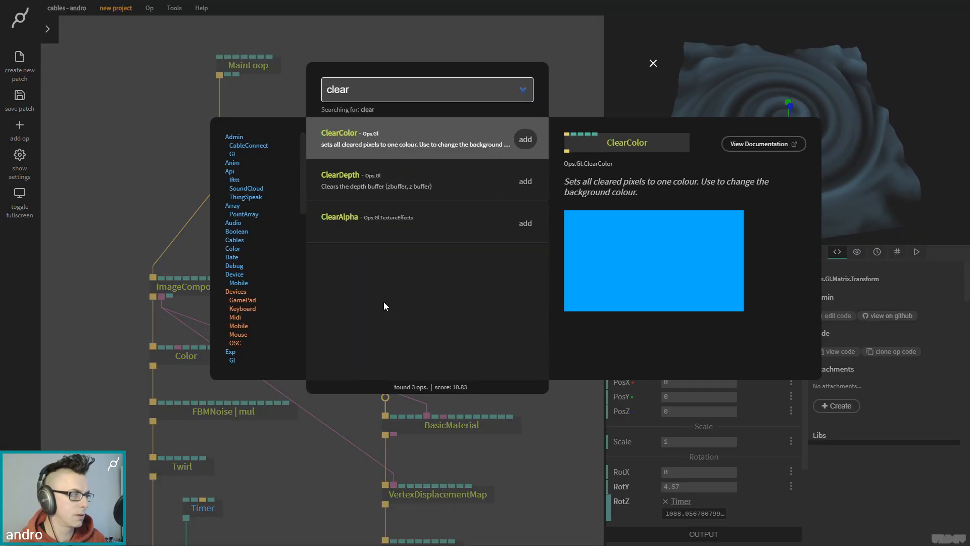
pyautogui.press('Return')
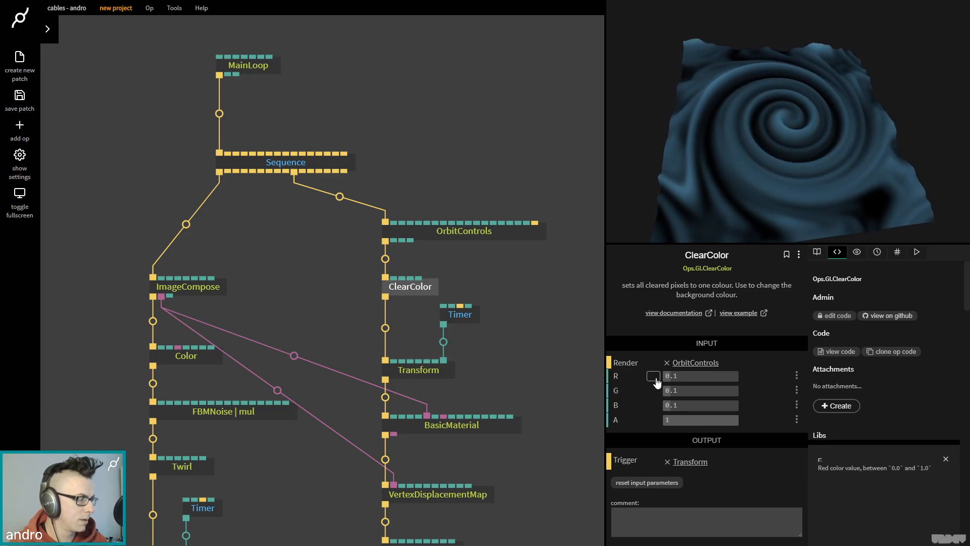
# - Set ClearColor's background to dark gray, about 484848, and orbit around the mesh
pyautogui.click(653, 377)
pyautogui.moveTo(657, 361); pyautogui.dragTo(625, 397)
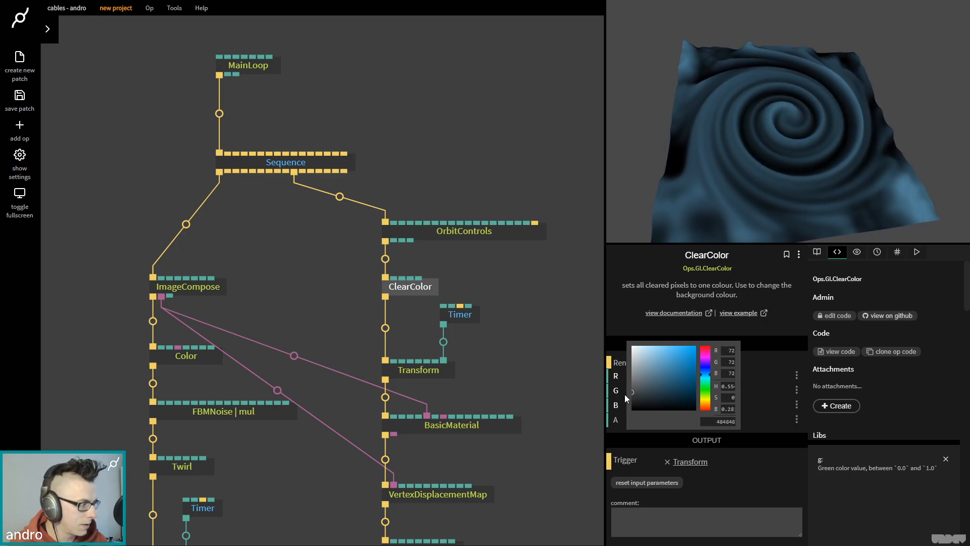
pyautogui.click(511, 162)
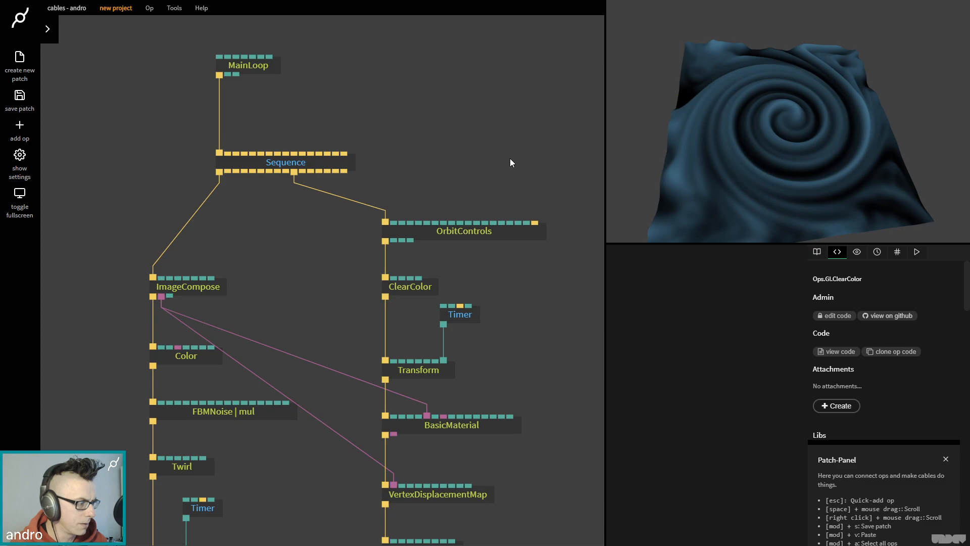
pyautogui.scroll(-5, 512, 167)
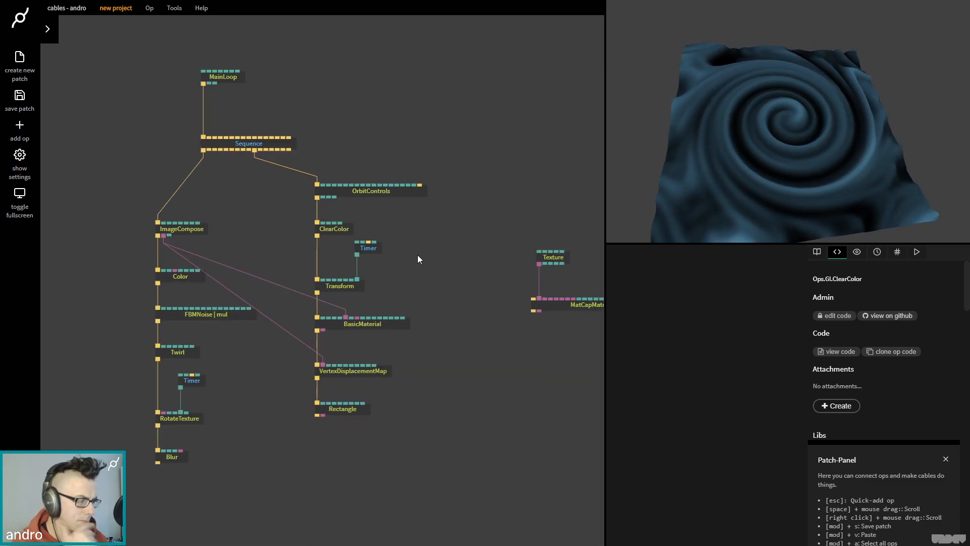
pyautogui.moveTo(787, 125); pyautogui.dragTo(807, 112)
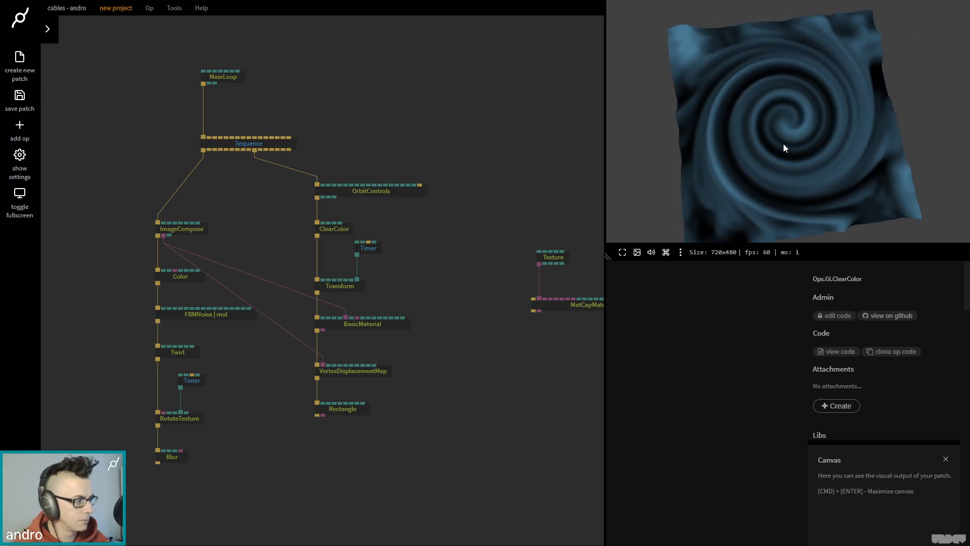
pyautogui.moveTo(778, 146); pyautogui.dragTo(801, 102)
pyautogui.click(462, 445)
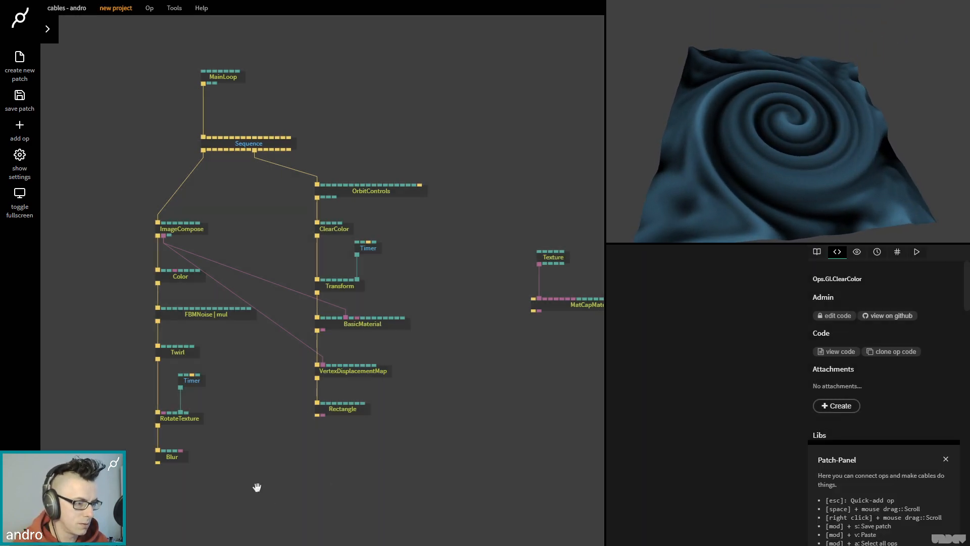
# - Insert a Noise op between RotateTexture and Blur, spacing the ops apart, and turn off its Animated option
pyautogui.scroll(-2, 255, 459)
pyautogui.click(197, 408)
pyautogui.scroll(3, 248, 412)
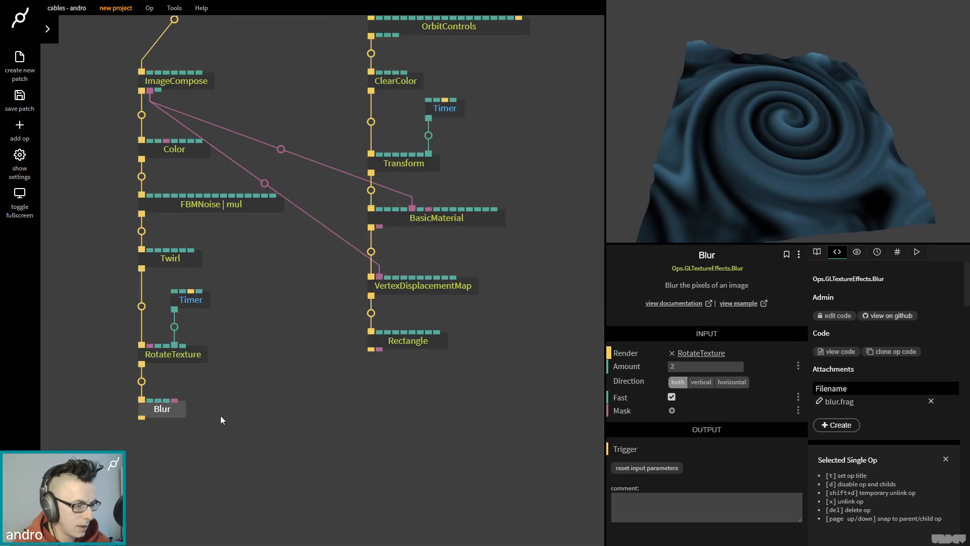
pyautogui.moveTo(156, 412); pyautogui.dragTo(157, 440)
pyautogui.click(141, 393)
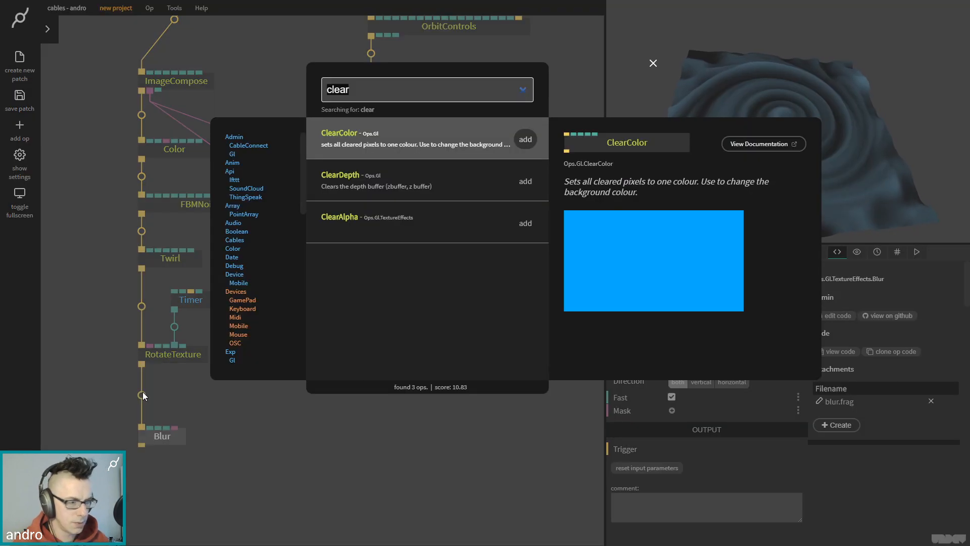
pyautogui.write('noise')
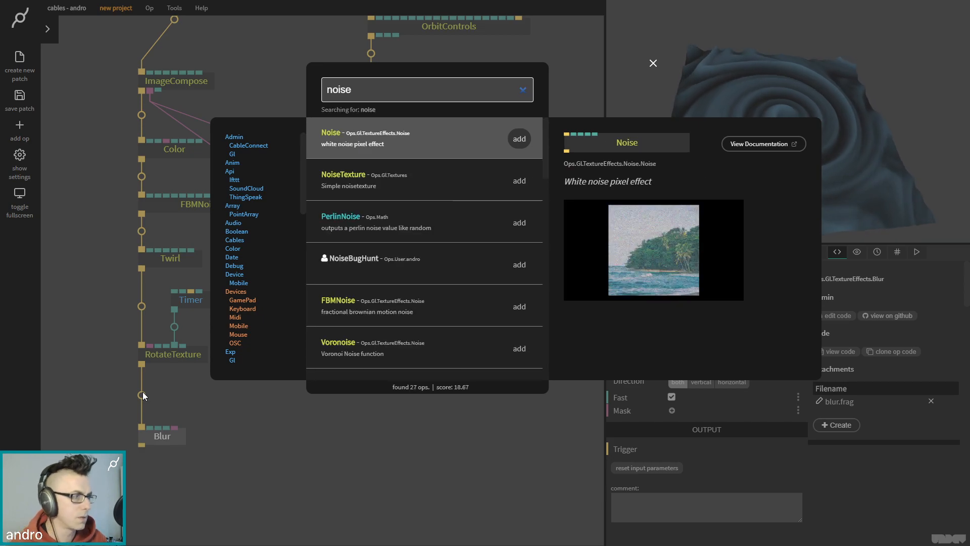
pyautogui.press('Return')
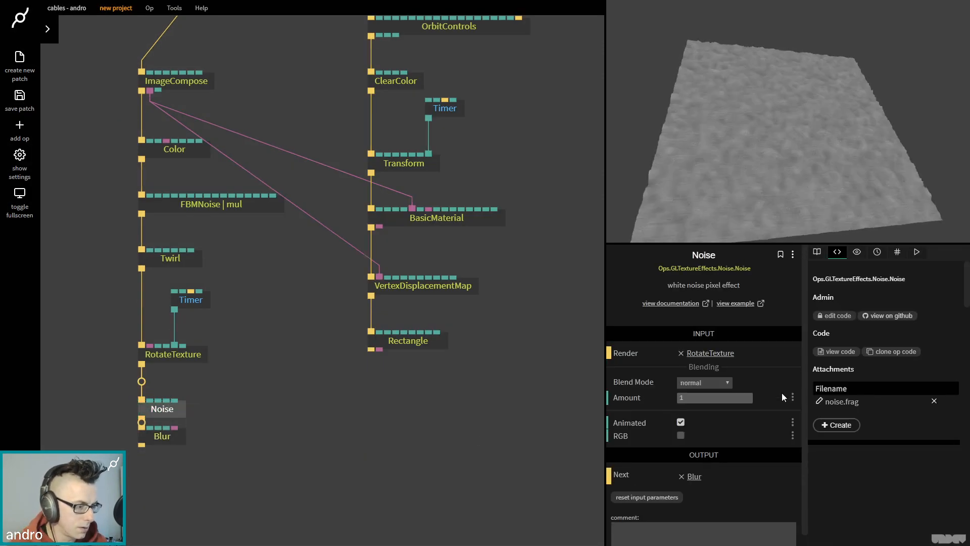
pyautogui.click(681, 424)
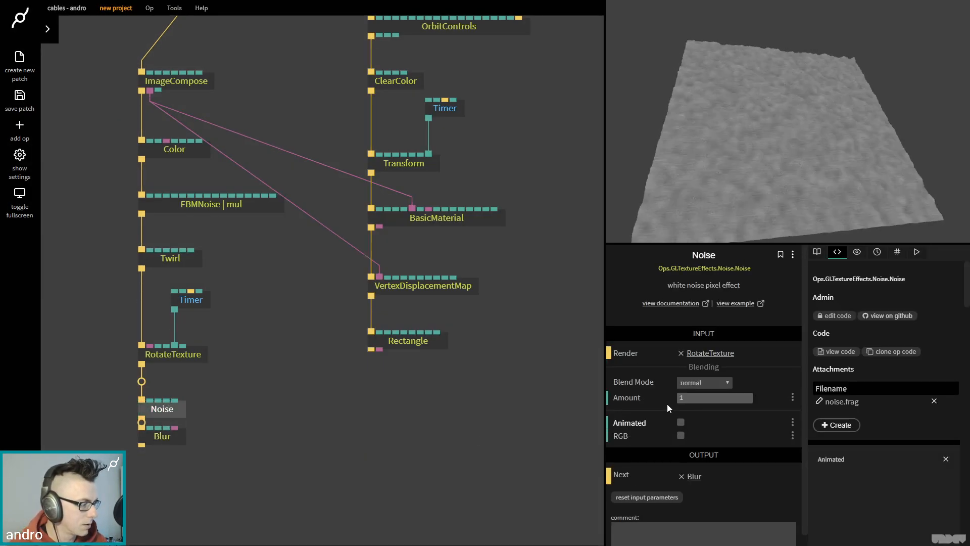
pyautogui.moveTo(164, 400); pyautogui.dragTo(167, 399)
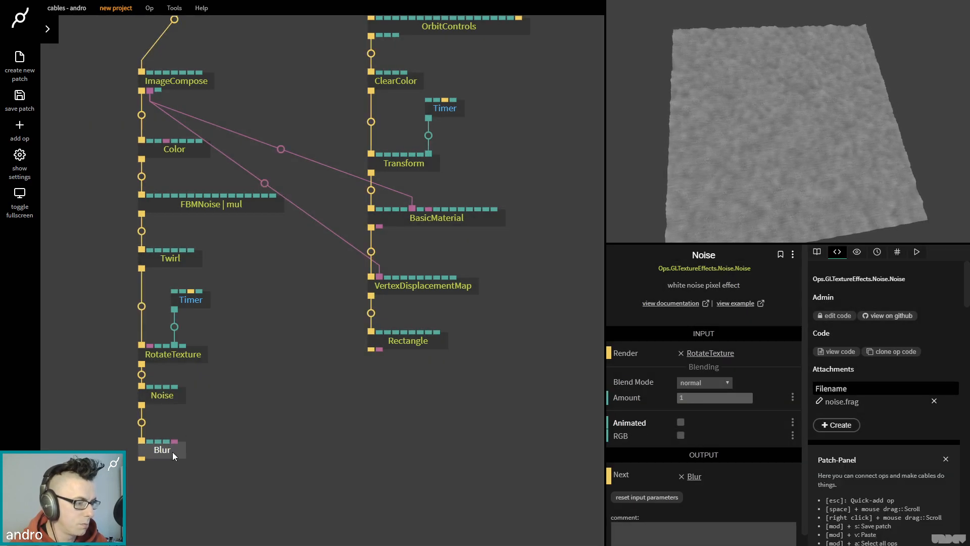
# - Disconnect Blur from Noise to inspect the unblurred mesh from different angles, and reconnect the two ops
pyautogui.click(171, 452)
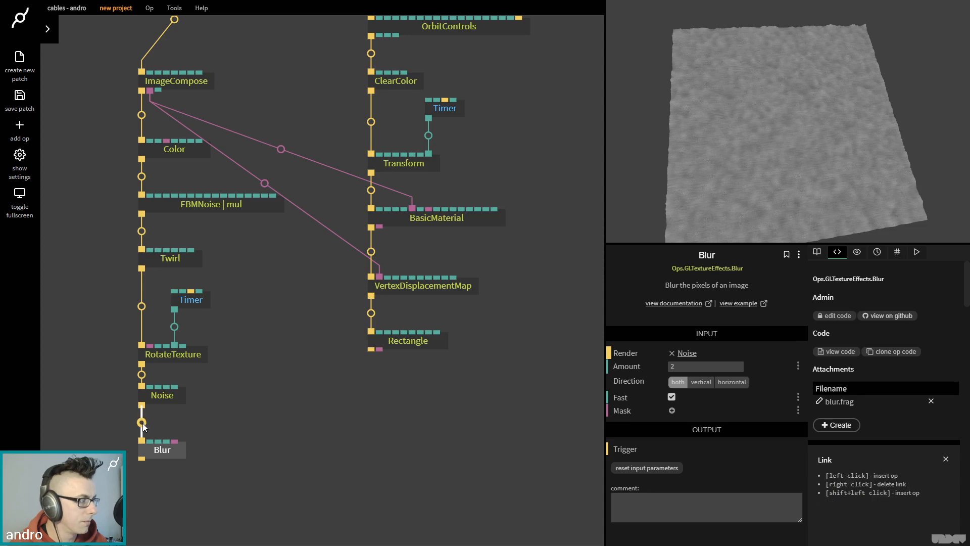
pyautogui.click(142, 423)
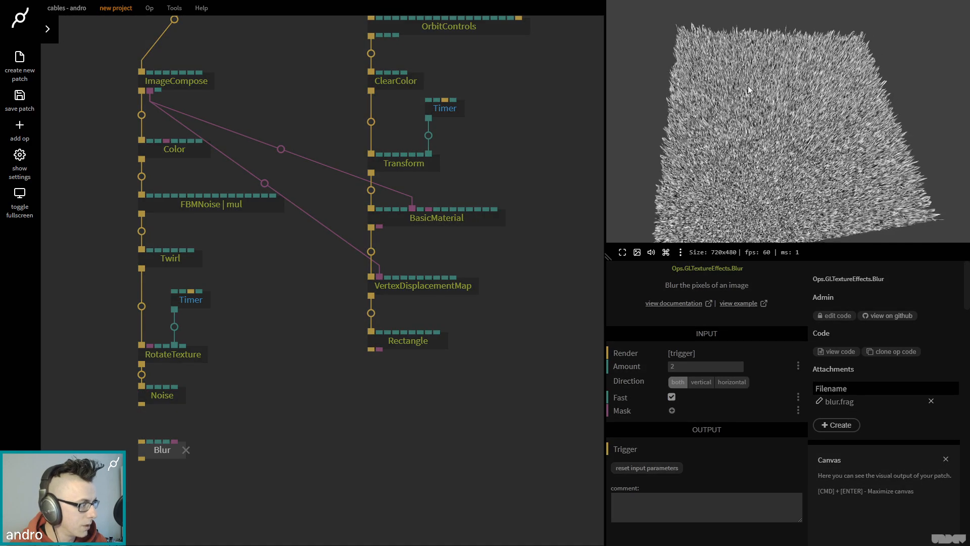
pyautogui.moveTo(791, 147); pyautogui.dragTo(793, 67)
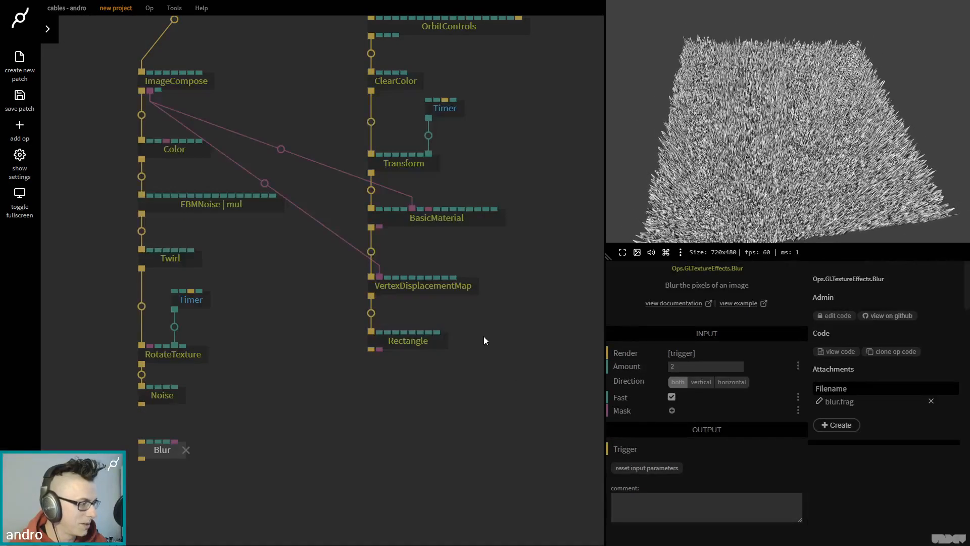
pyautogui.moveTo(793, 156); pyautogui.dragTo(814, 205)
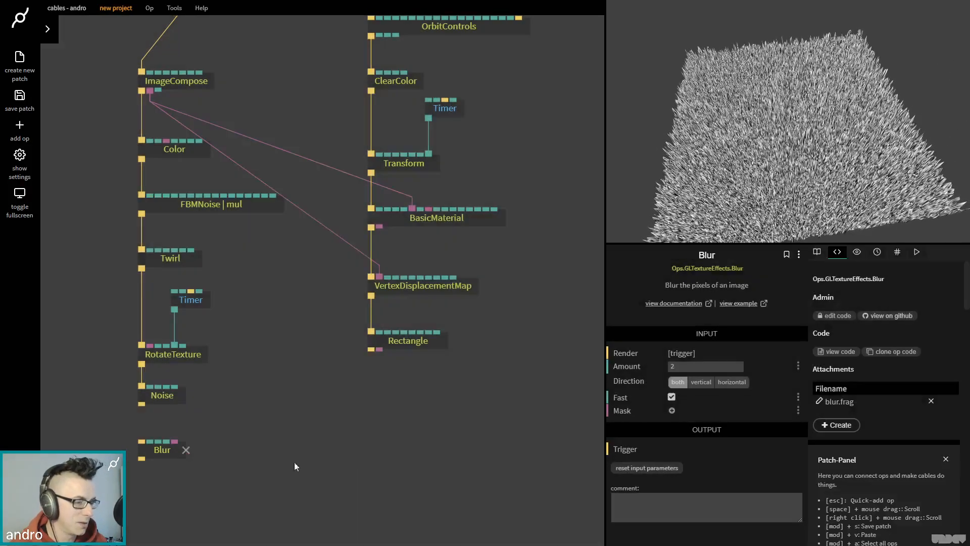
pyautogui.moveTo(141, 404); pyautogui.dragTo(142, 442)
# - Lower the Noise op's blending Amount to 0.16
pyautogui.click(163, 401)
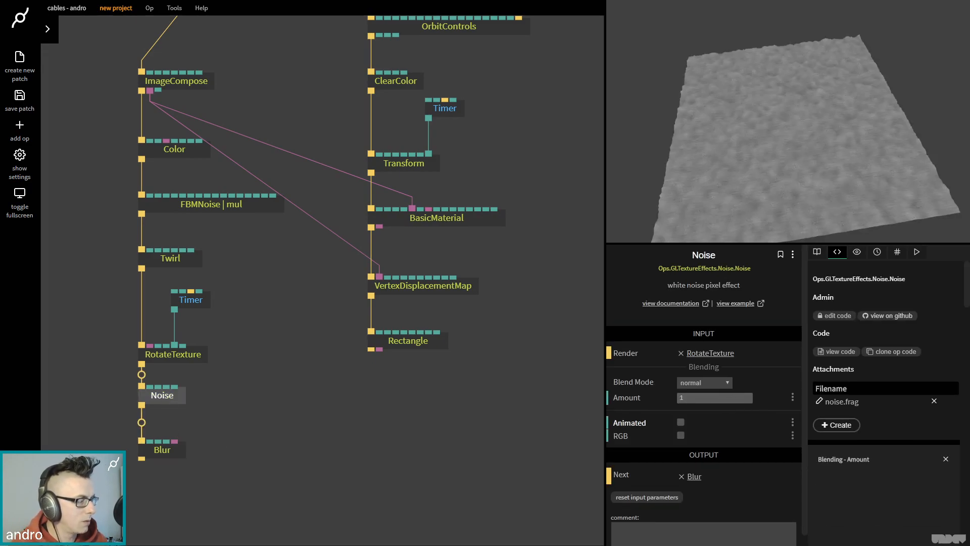
pyautogui.moveTo(751, 397); pyautogui.dragTo(682, 397)
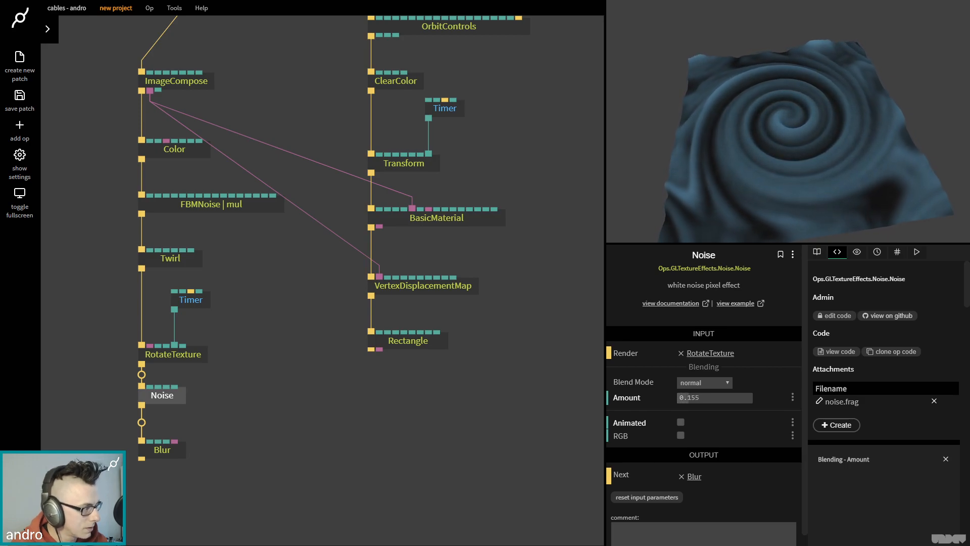
pyautogui.click(358, 428)
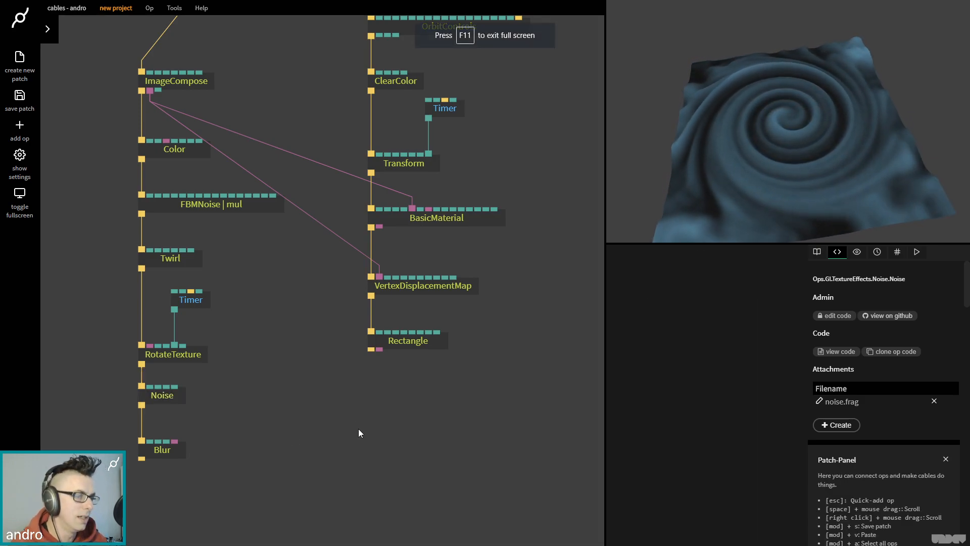
# - Take Noise out of the chain, move RotateTexture and its Timer lower, and reinsert Noise between Twirl and RotateTexture
pyautogui.click(165, 396)
pyautogui.moveTo(163, 399); pyautogui.dragTo(128, 348)
pyautogui.moveTo(192, 357); pyautogui.dragTo(196, 411)
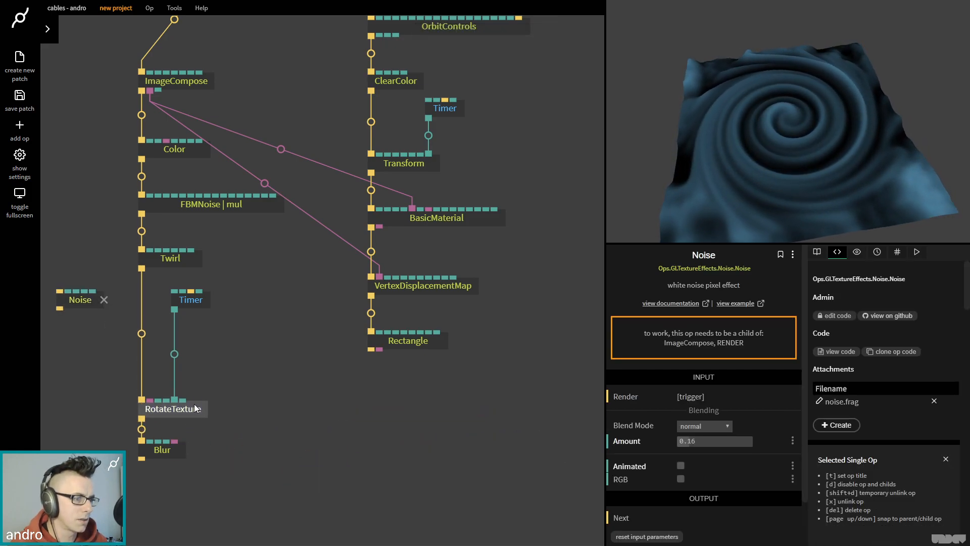
pyautogui.click(186, 360)
pyautogui.moveTo(80, 299); pyautogui.dragTo(142, 330)
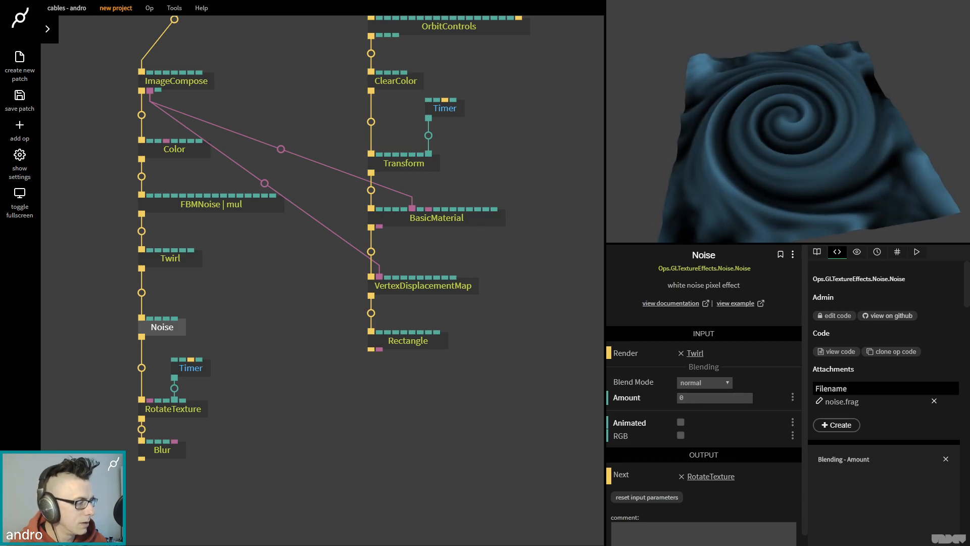
# - Try the substract blend mode on the Noise op with a high and a low blending Amount
pyautogui.moveTo(686, 397); pyautogui.dragTo(735, 397)
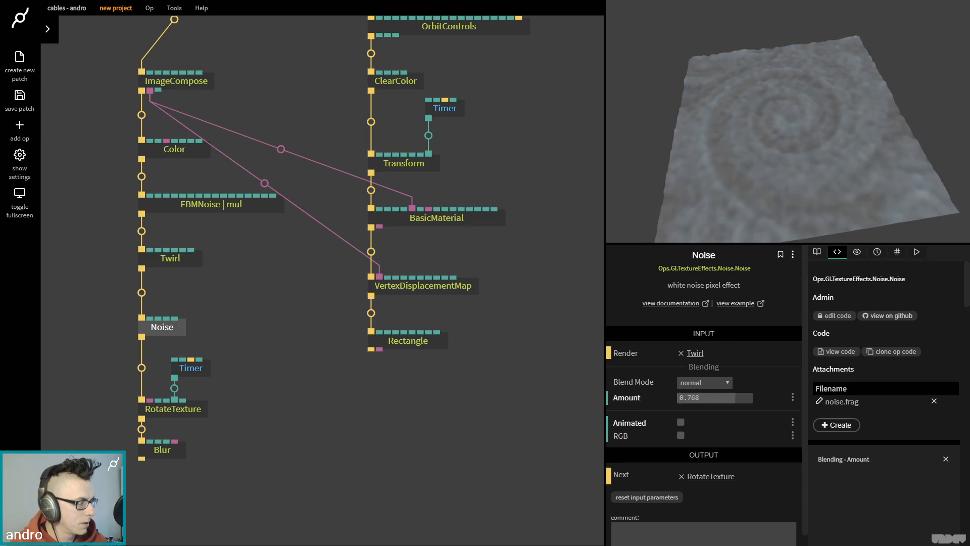
pyautogui.click(693, 384)
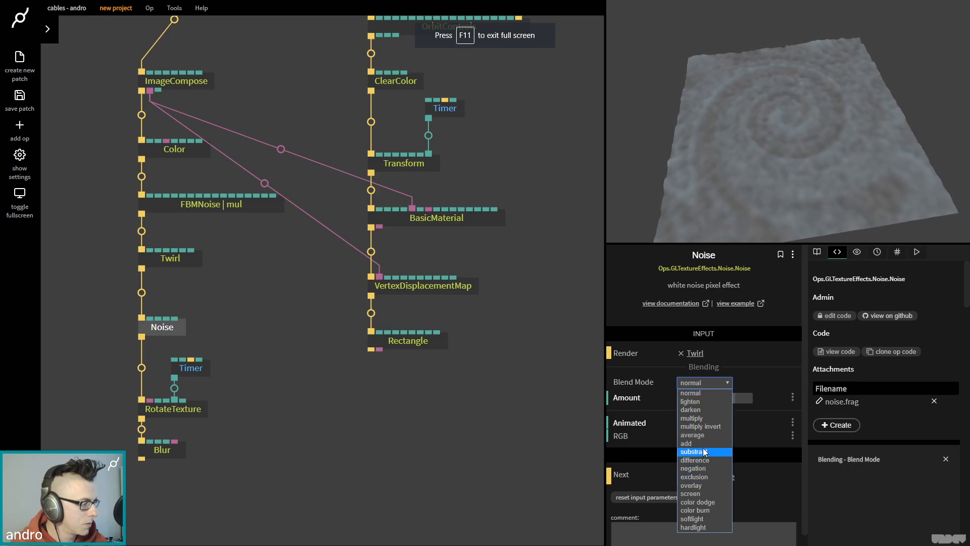
pyautogui.click(706, 453)
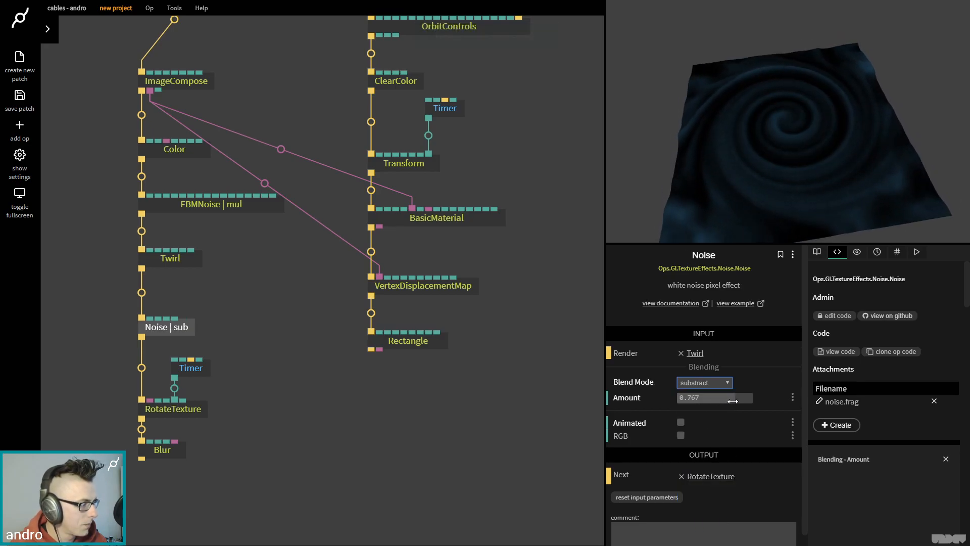
pyautogui.moveTo(729, 397); pyautogui.dragTo(678, 397)
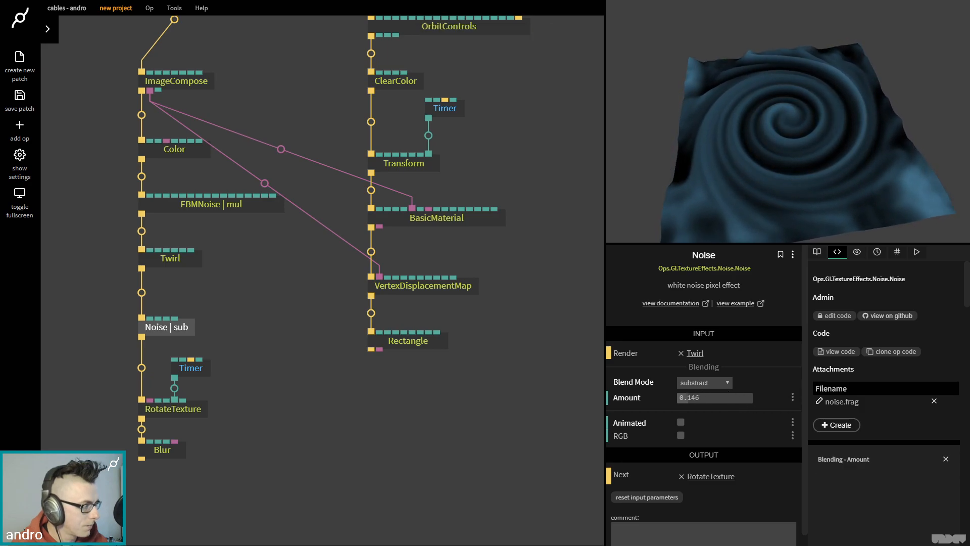
# - Change the Noise op's blend mode to add and inspect the displaced mesh
pyautogui.click(690, 382)
pyautogui.click(704, 442)
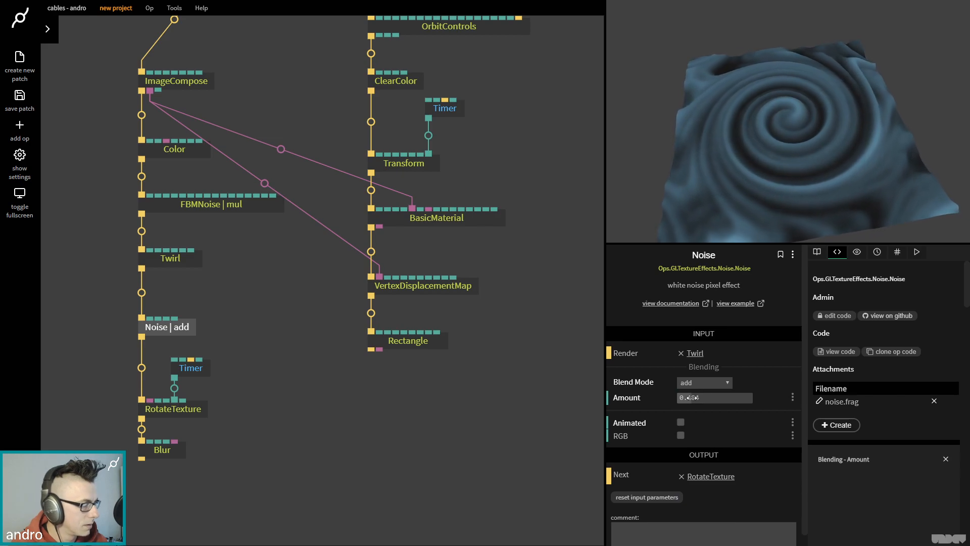
pyautogui.moveTo(667, 144); pyautogui.dragTo(784, 165)
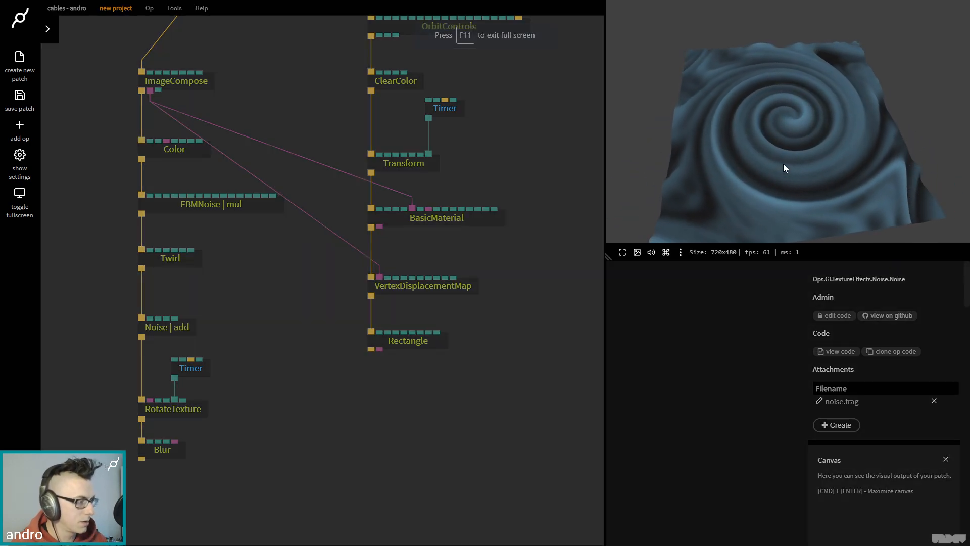
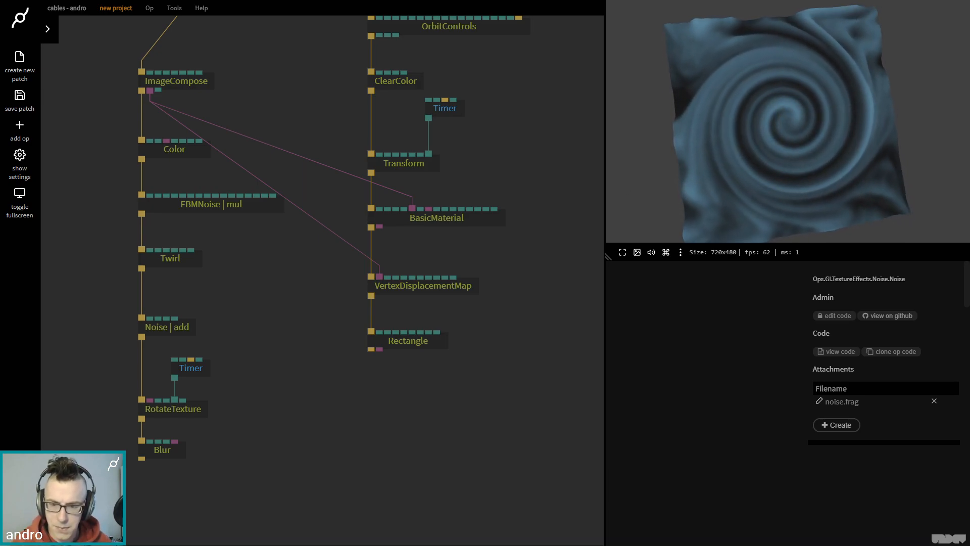
# - Examine the mesh from several angles and review the Color and ImageCompose settings
pyautogui.scroll(2, 343, 336)
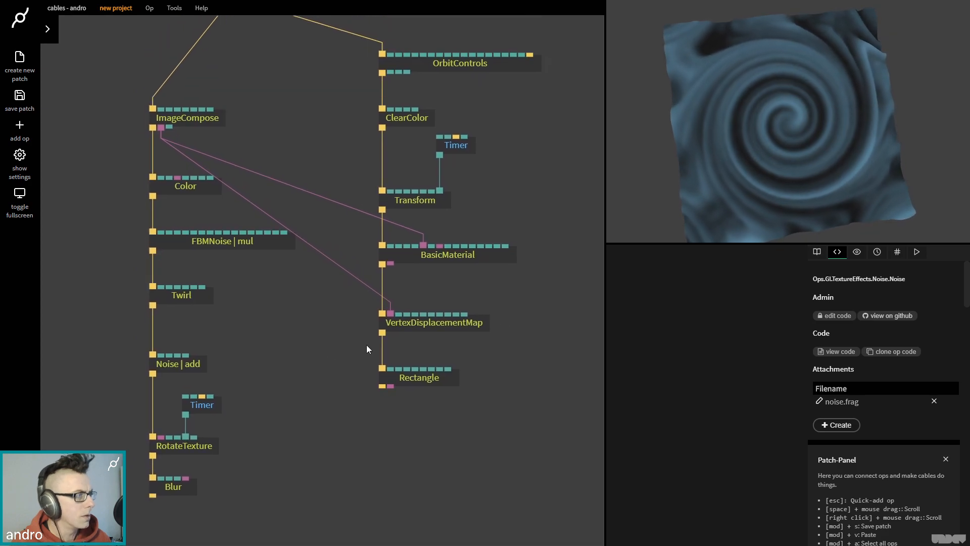
pyautogui.moveTo(821, 72); pyautogui.dragTo(833, 140)
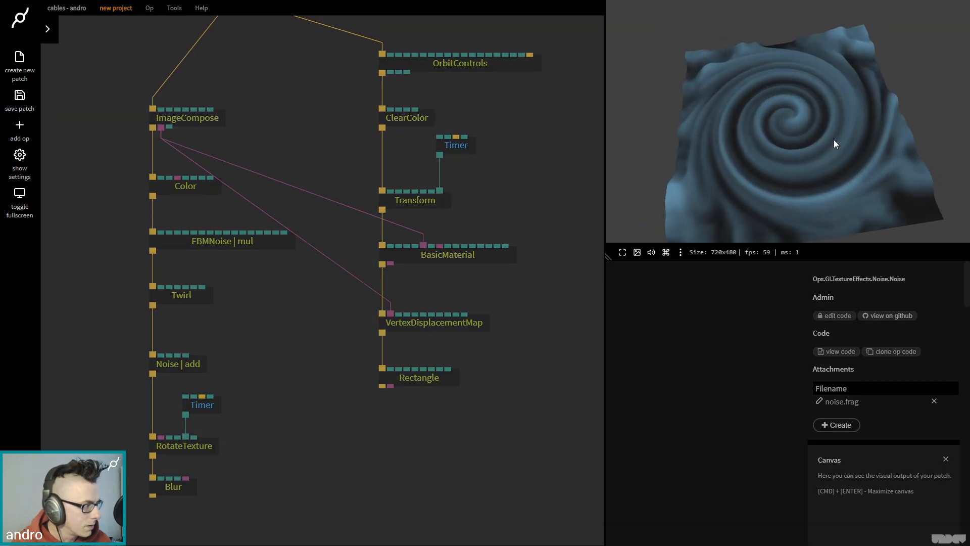
pyautogui.click(192, 188)
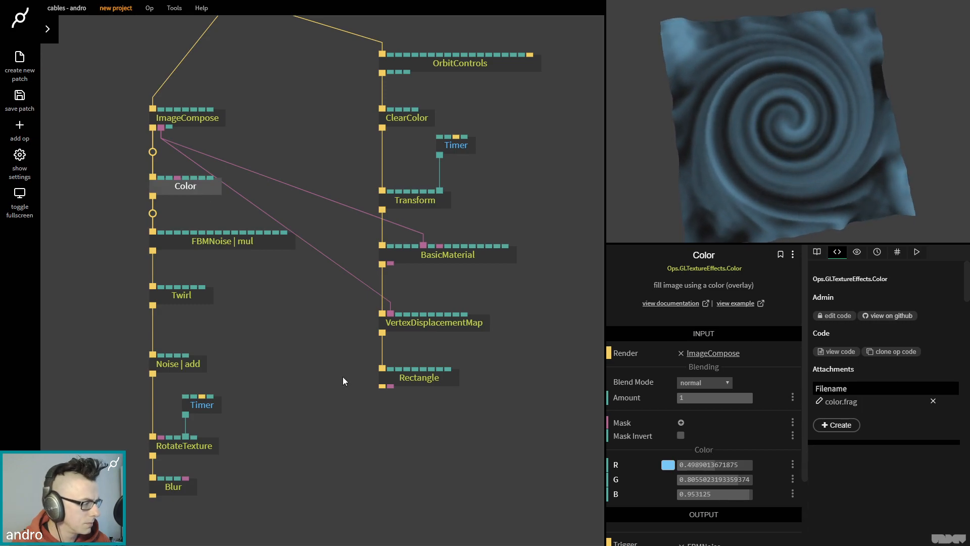
pyautogui.click(290, 411)
pyautogui.moveTo(290, 411); pyautogui.dragTo(311, 353)
pyautogui.moveTo(755, 153)
pyautogui.mouseDown()
pyautogui.moveTo(752, 111)
pyautogui.moveTo(820, 165)
pyautogui.moveTo(762, 141)
pyautogui.mouseUp()
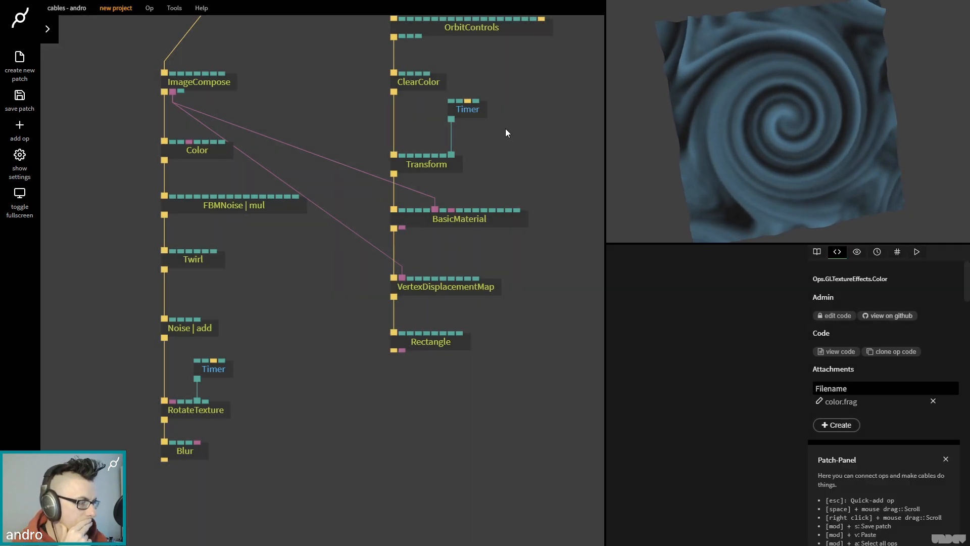
pyautogui.moveTo(506, 132); pyautogui.dragTo(533, 131)
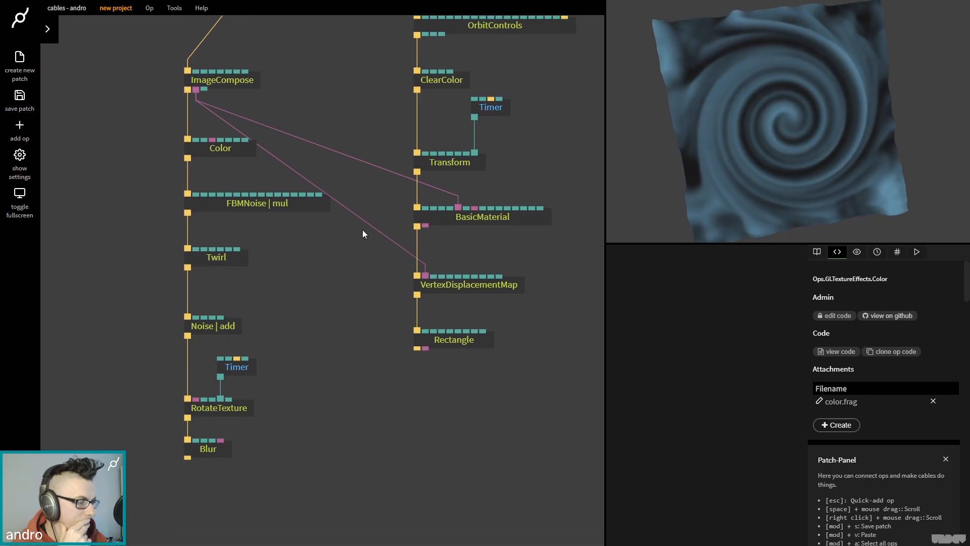
pyautogui.moveTo(354, 222); pyautogui.dragTo(342, 313)
pyautogui.click(231, 174)
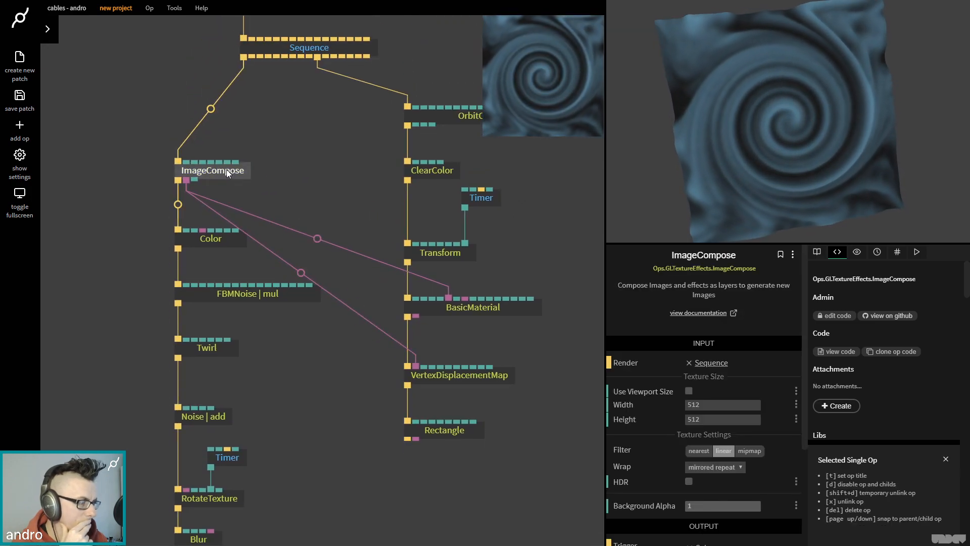
pyautogui.moveTo(421, 179); pyautogui.dragTo(479, 206)
pyautogui.moveTo(301, 84); pyautogui.dragTo(327, 83)
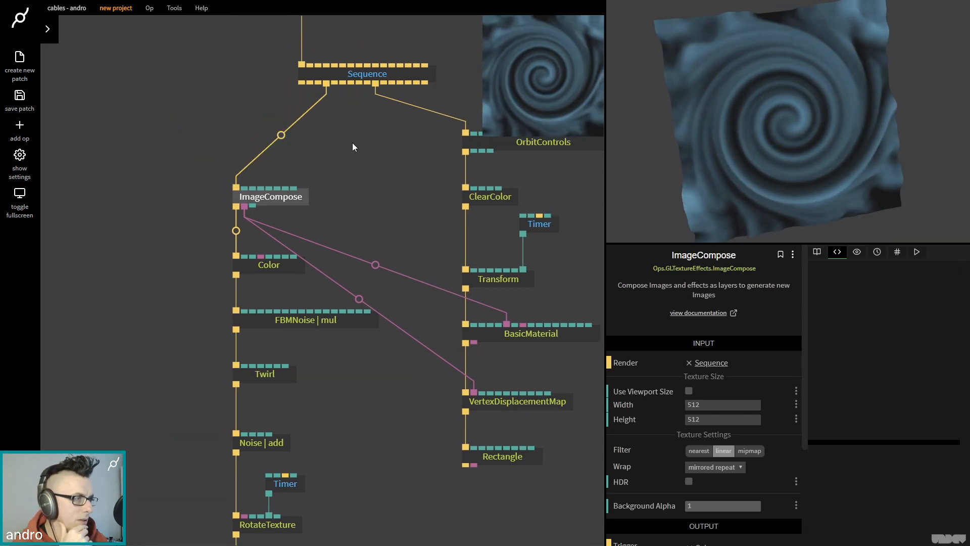
pyautogui.moveTo(353, 142); pyautogui.dragTo(401, 167)
pyautogui.moveTo(752, 85); pyautogui.dragTo(804, 131)
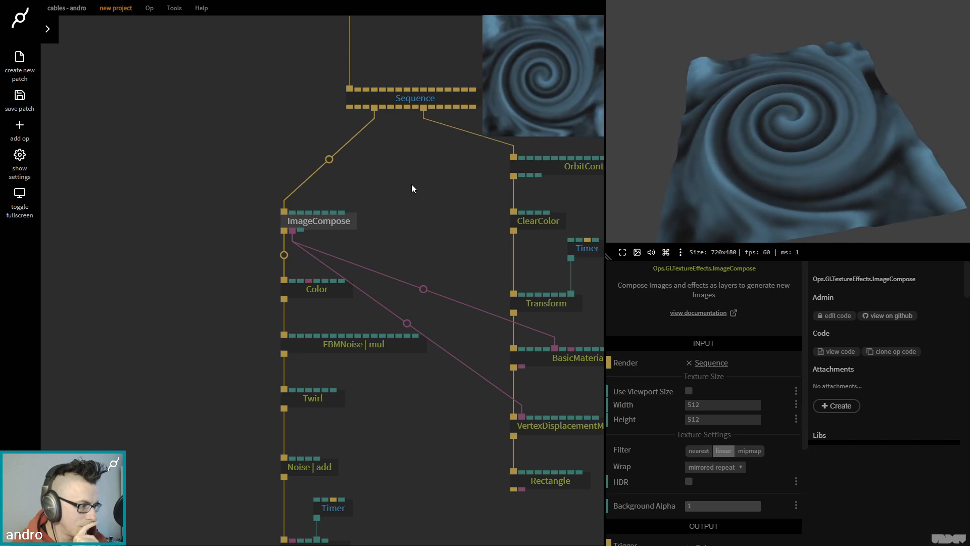
# - Move the whole texture chain, from ImageCompose to Blur including its Timer, farther from the render chain
pyautogui.scroll(-5, 447, 214)
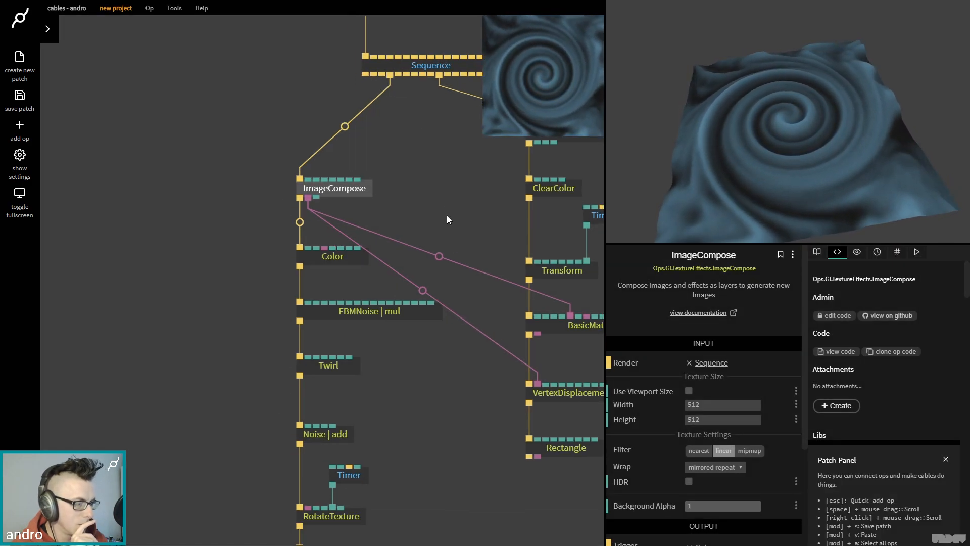
pyautogui.moveTo(356, 433); pyautogui.dragTo(197, 117)
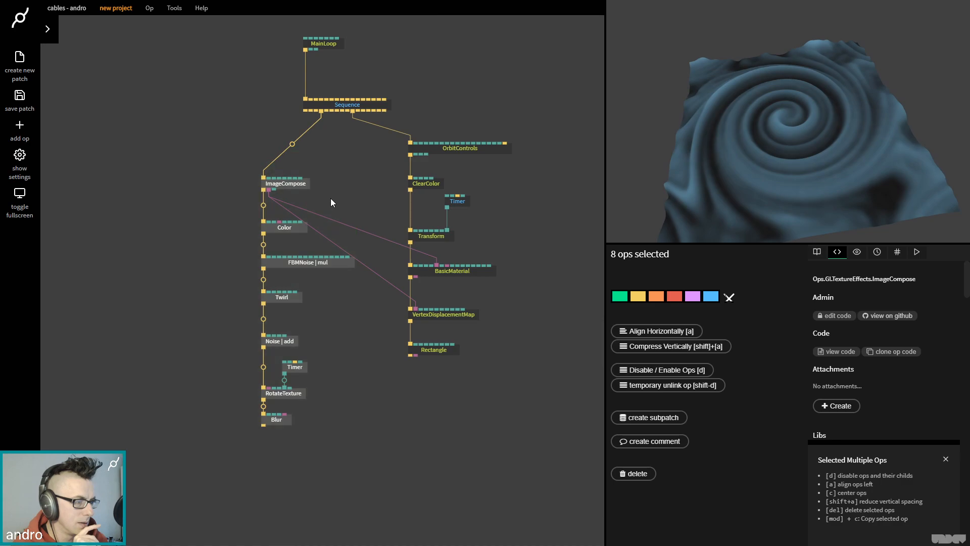
pyautogui.moveTo(287, 185); pyautogui.dragTo(165, 187)
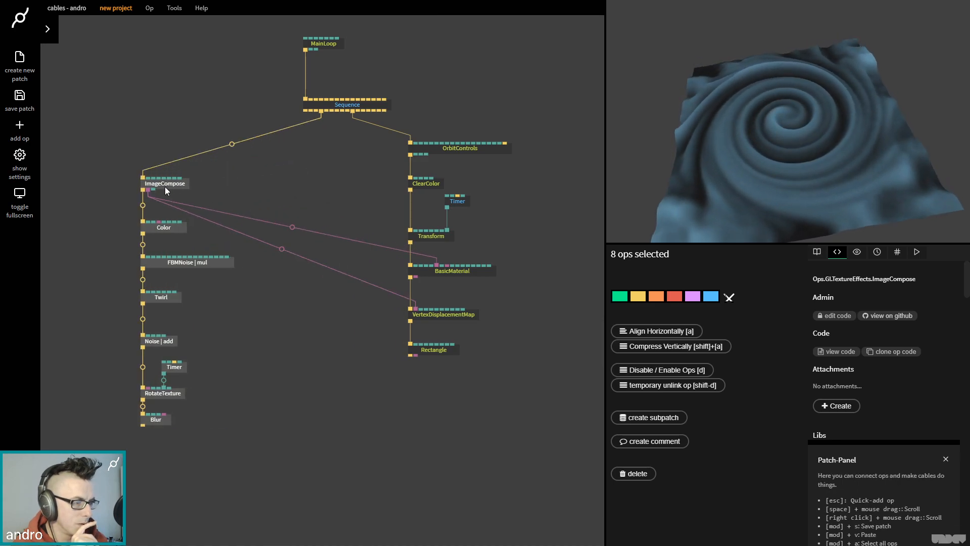
# - Add a second ImageCompose op to a free Sequence output and place it between the texture and render chains
pyautogui.moveTo(330, 112); pyautogui.dragTo(296, 186)
pyautogui.write('i')
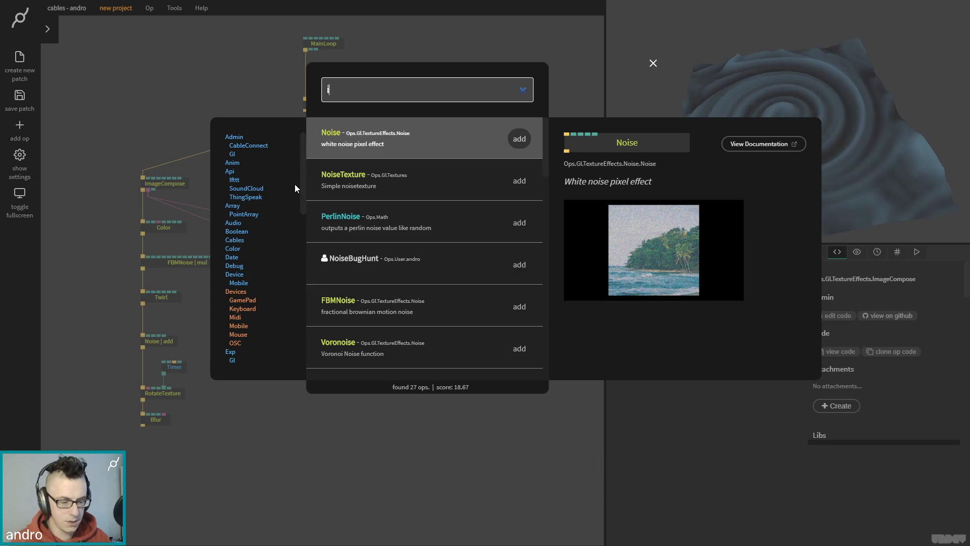
pyautogui.write('mage co')
pyautogui.press('Return')
pyautogui.moveTo(330, 194)
pyautogui.mouseDown()
pyautogui.moveTo(303, 191)
pyautogui.moveTo(311, 195)
pyautogui.mouseUp()
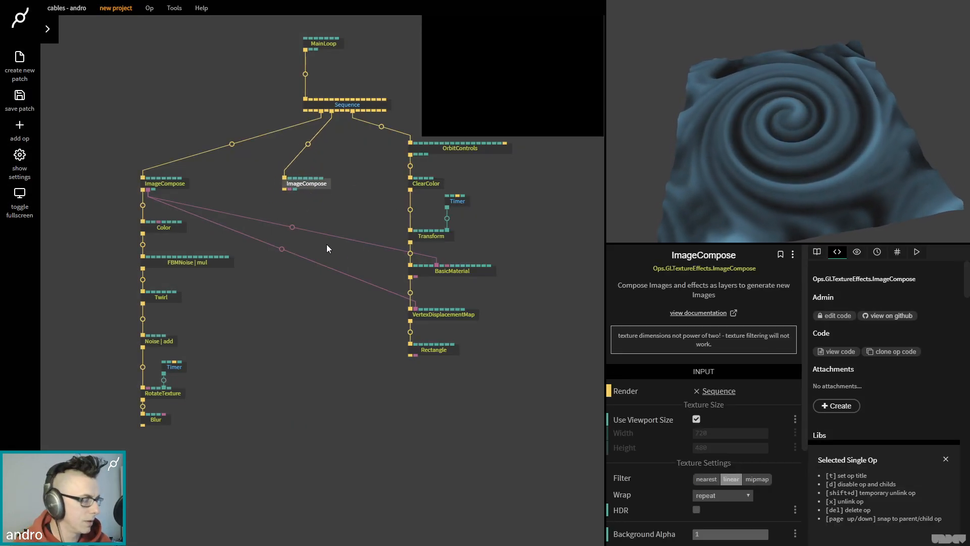
# - Add a DrawImage op beneath the second ImageCompose, linked to its trigger output
pyautogui.moveTo(283, 189); pyautogui.dragTo(295, 231)
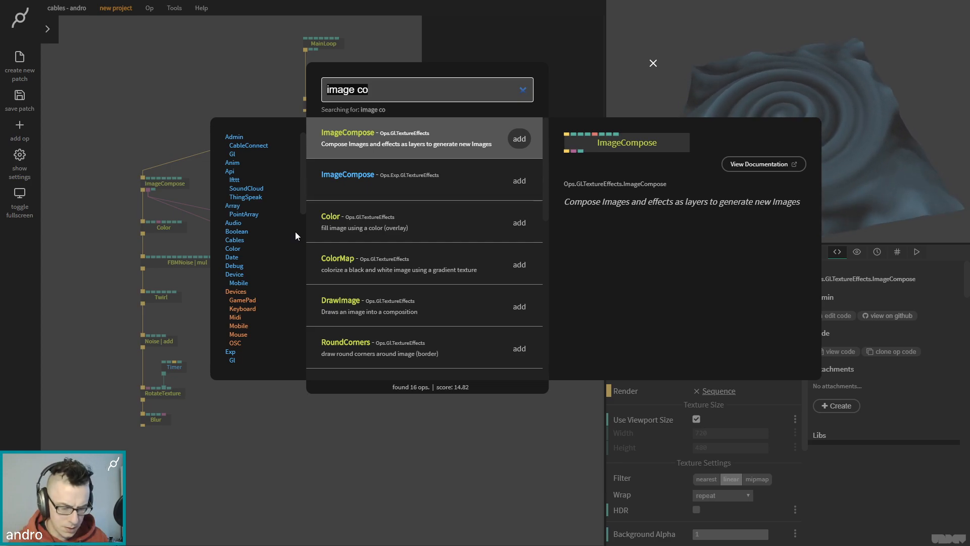
pyautogui.write('drawima')
pyautogui.press('Return')
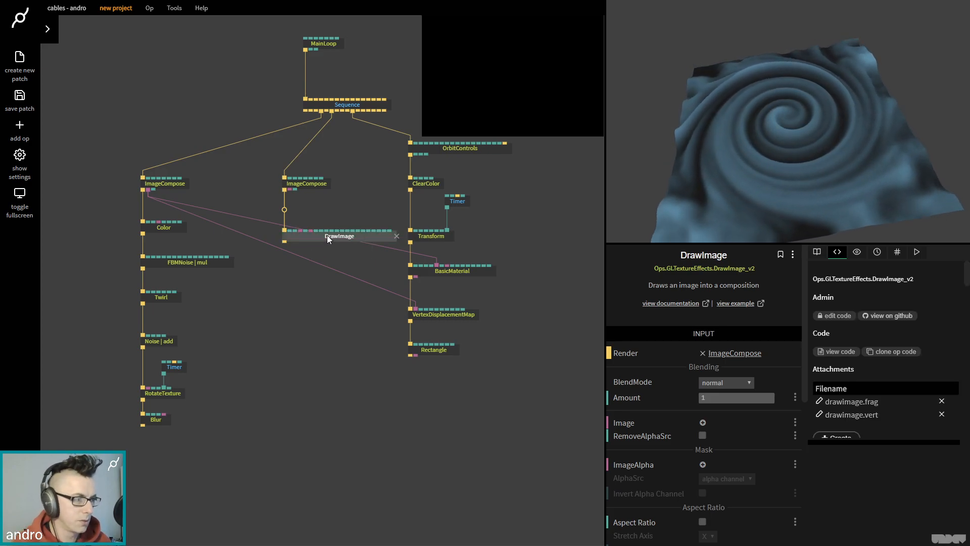
# - Shift the second ImageCompose and DrawImage slightly toward the texture chain, and connect the first ImageCompose's texture_out to DrawImage's Image input
pyautogui.click(307, 183)
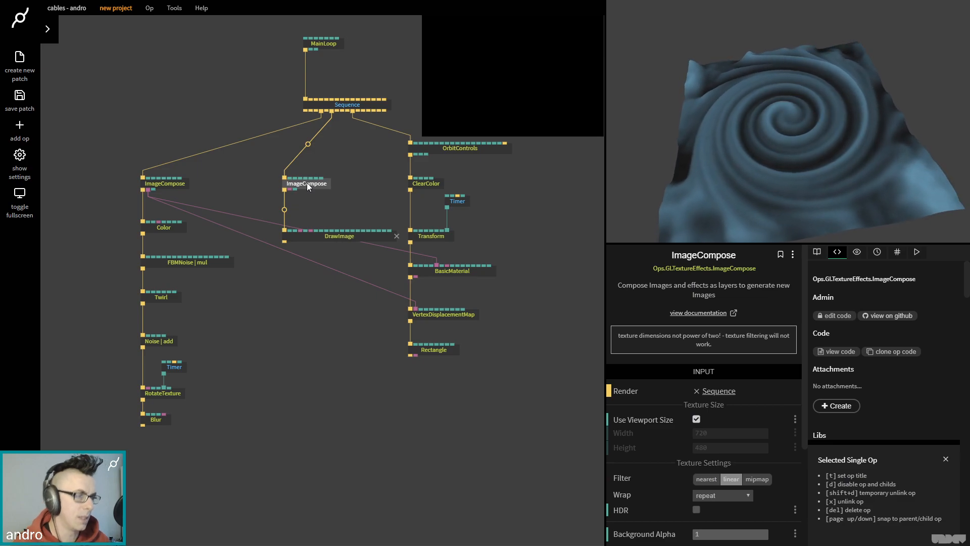
pyautogui.moveTo(346, 274); pyautogui.dragTo(253, 162)
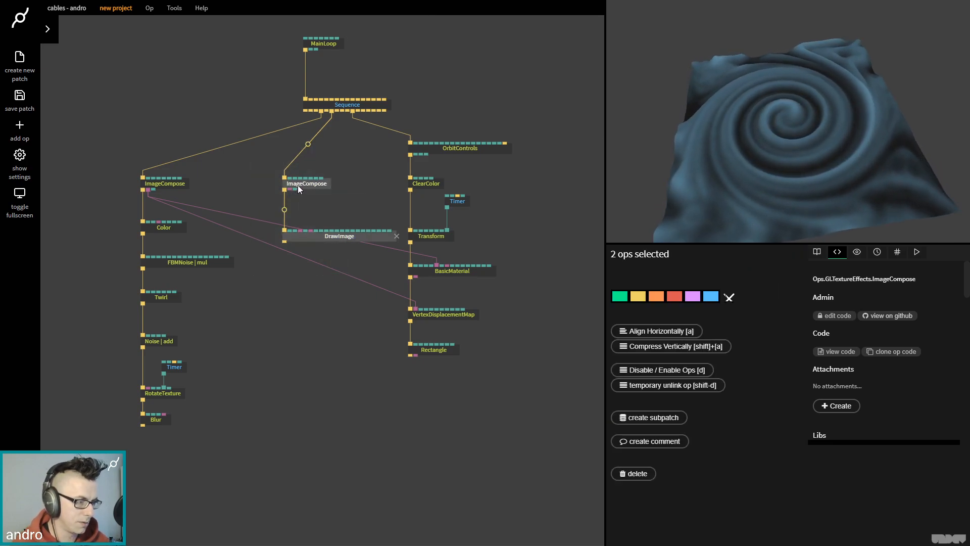
pyautogui.moveTo(299, 185); pyautogui.dragTo(286, 189)
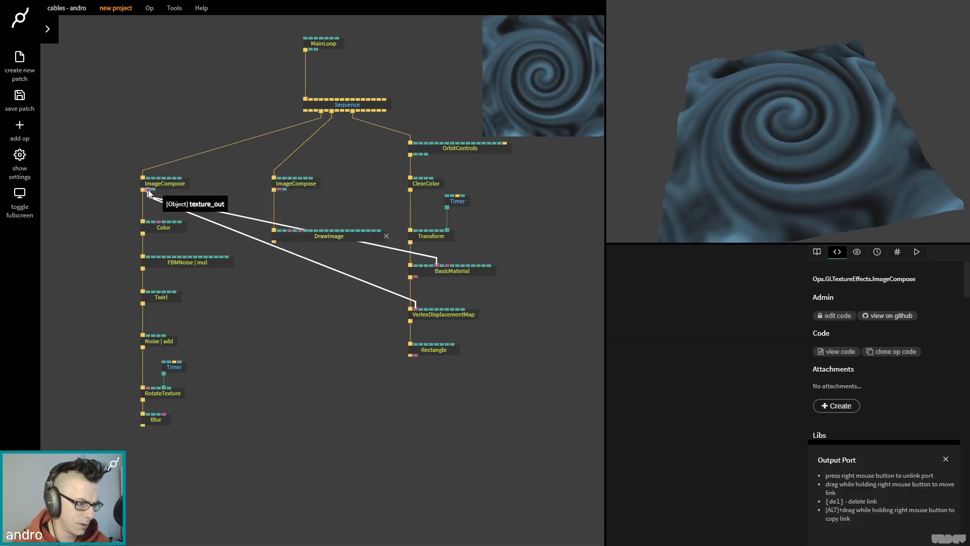
pyautogui.moveTo(149, 193); pyautogui.dragTo(317, 235)
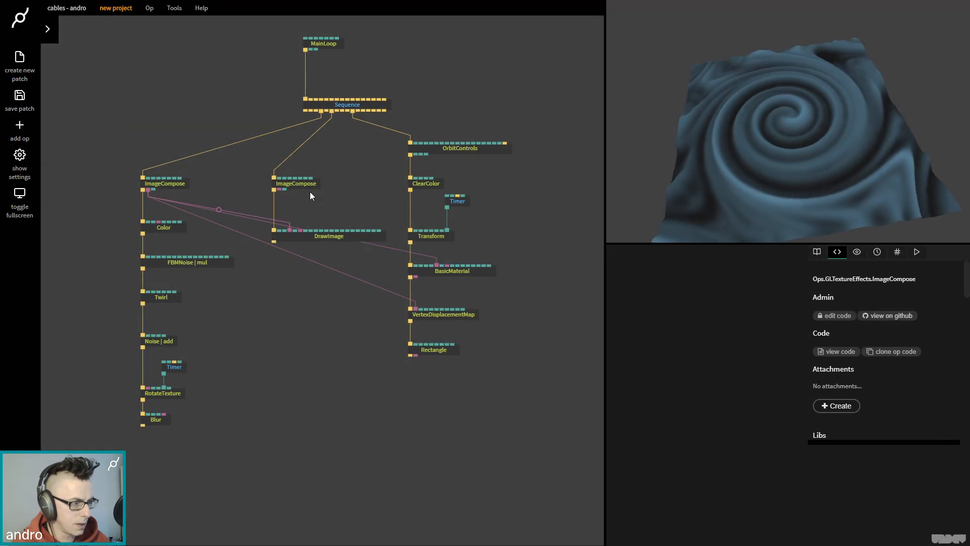
# - Turn off Use Viewport Size on the second ImageCompose and set its Width and Height to 512
pyautogui.click(302, 183)
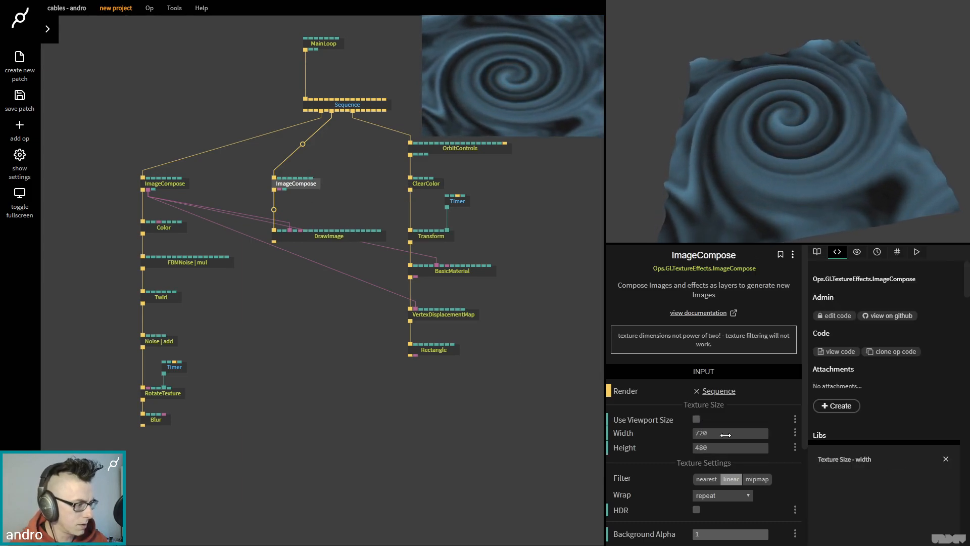
pyautogui.click(726, 435)
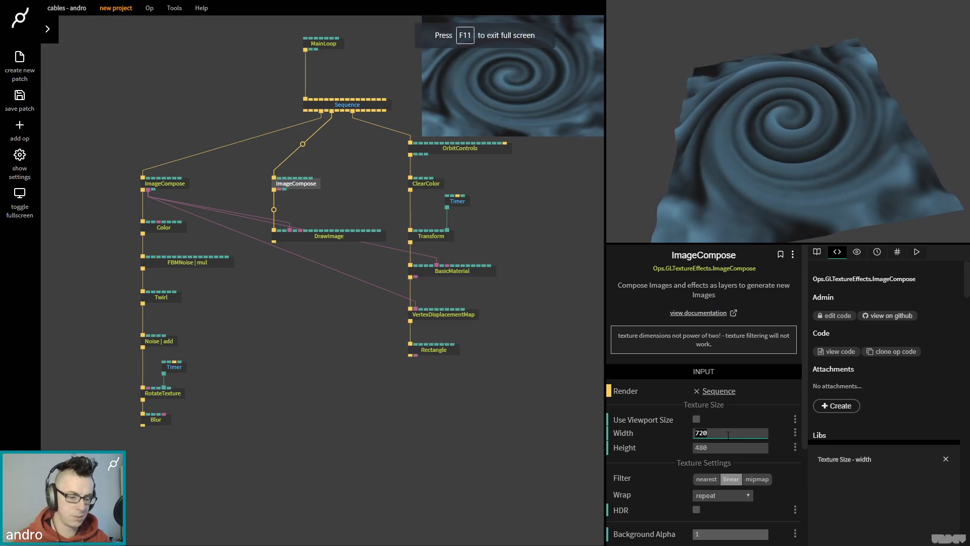
pyautogui.write('512512')
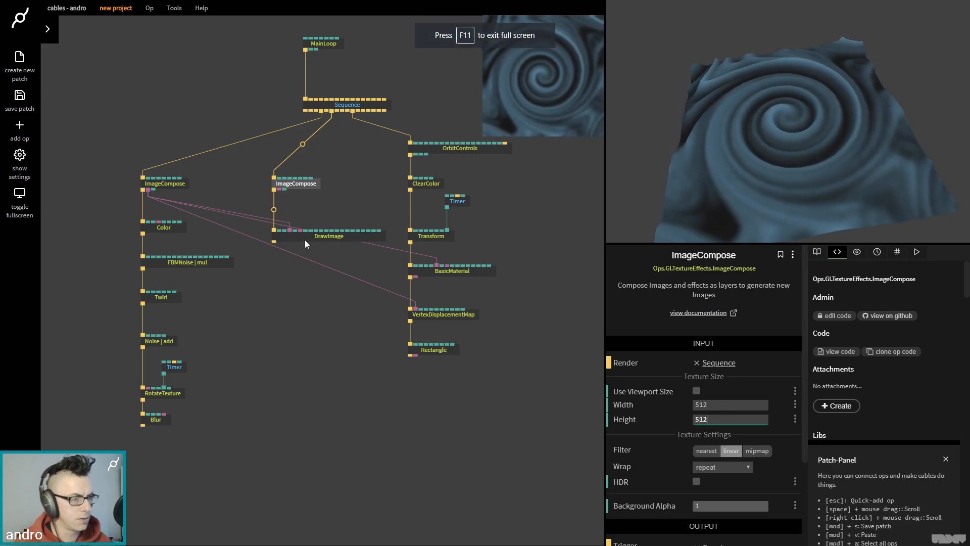
# - Compare the two ImageCompose ops' settings and add a Number op feeding the first one's width input
pyautogui.click(175, 186)
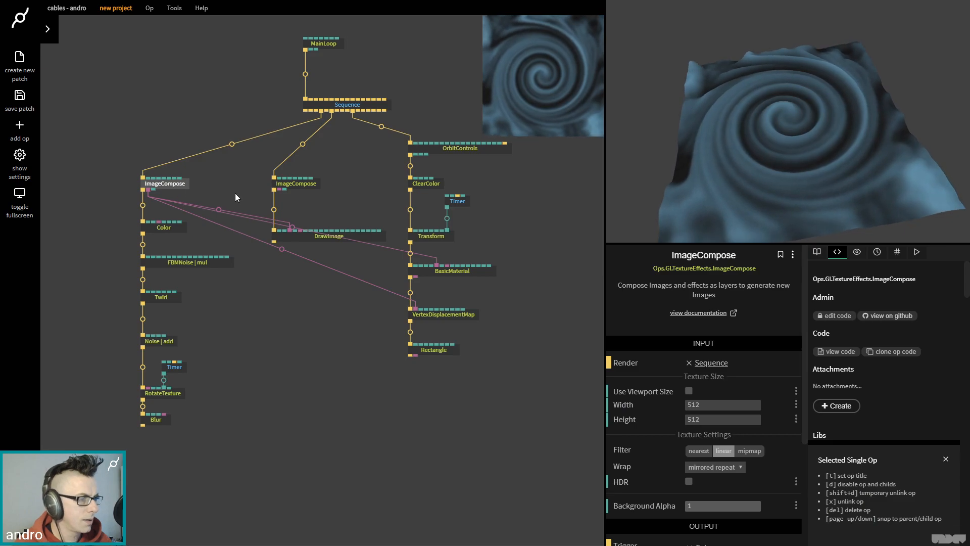
pyautogui.click(314, 184)
pyautogui.click(166, 184)
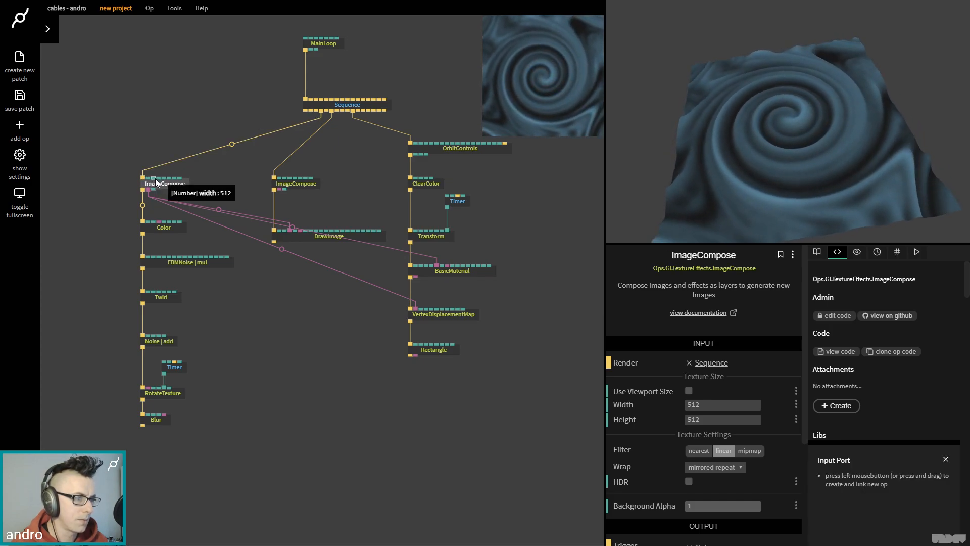
pyautogui.moveTo(156, 183); pyautogui.dragTo(186, 118)
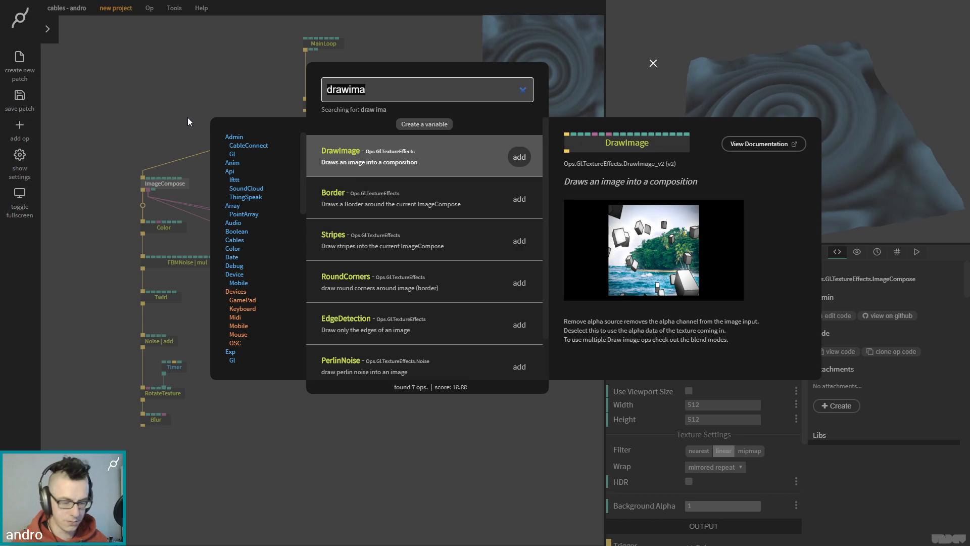
pyautogui.write('number')
pyautogui.press('Return')
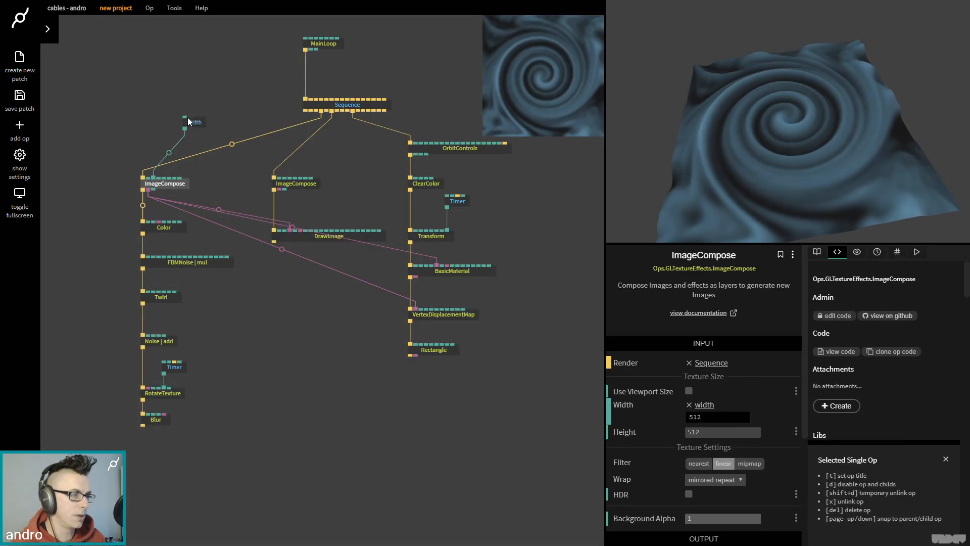
# - Reposition the width Number op above the chains and connect its result to the second ImageCompose's width input
pyautogui.moveTo(193, 129); pyautogui.dragTo(188, 120)
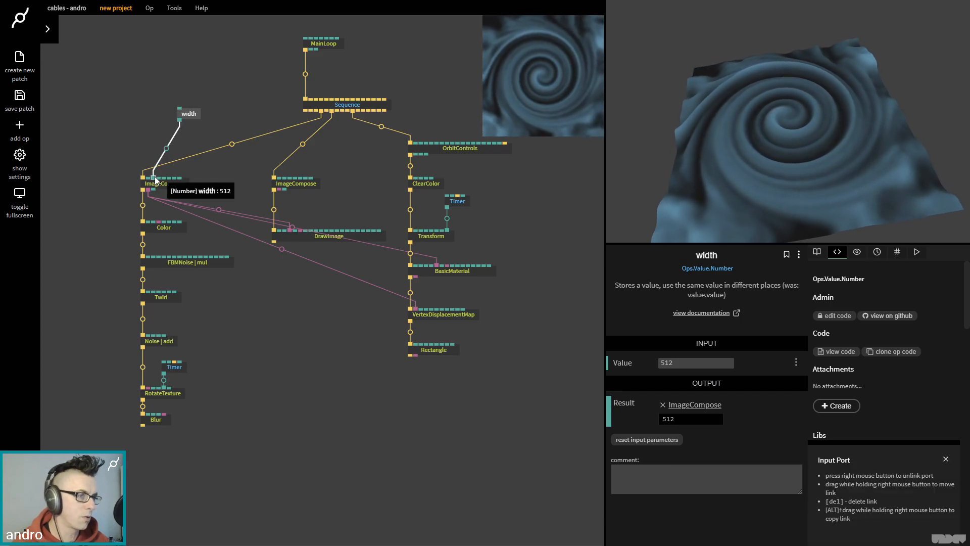
pyautogui.moveTo(180, 120); pyautogui.dragTo(297, 185)
pyautogui.click(318, 150)
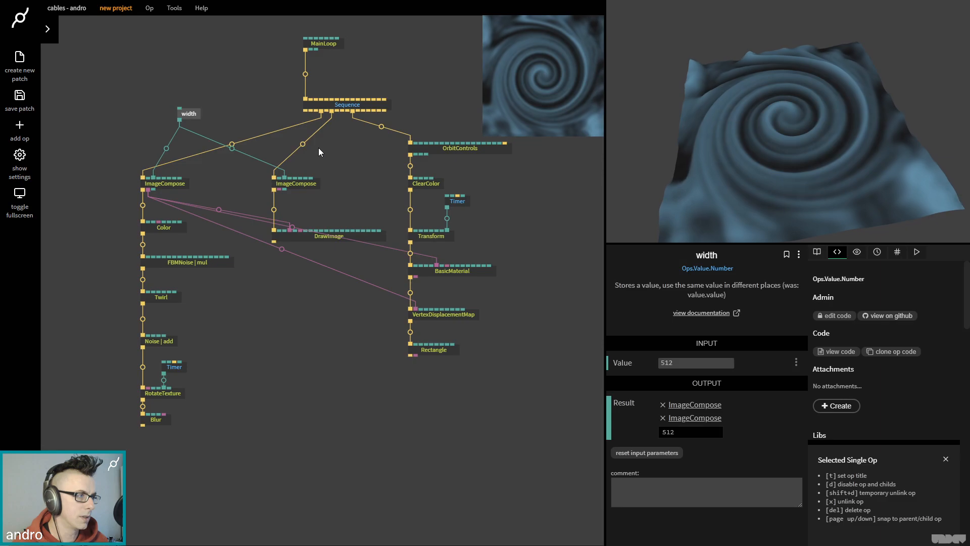
# - Align the width op over the first ImageCompose, add a height Number op, and connect it to both ImageCompose height inputs
pyautogui.moveTo(185, 117); pyautogui.dragTo(163, 116)
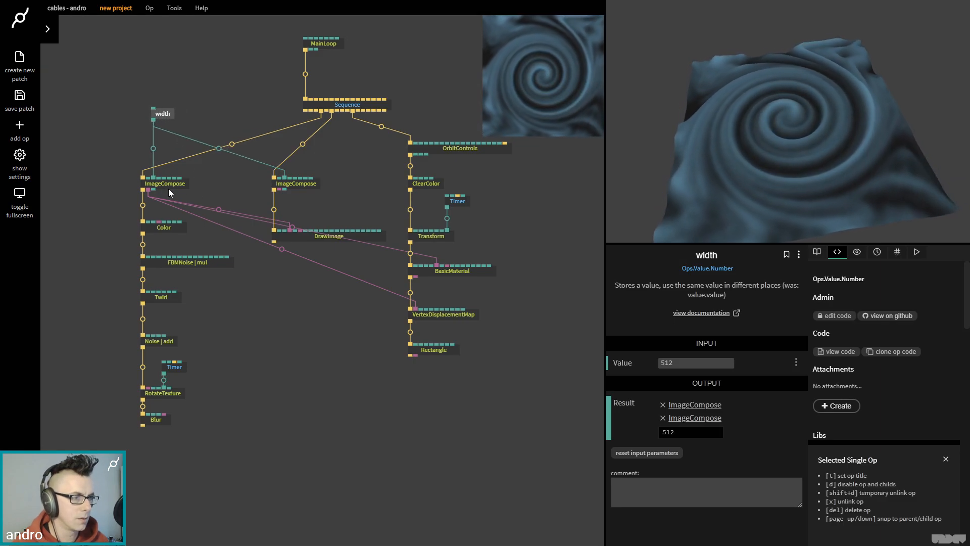
pyautogui.doubleClick(214, 124)
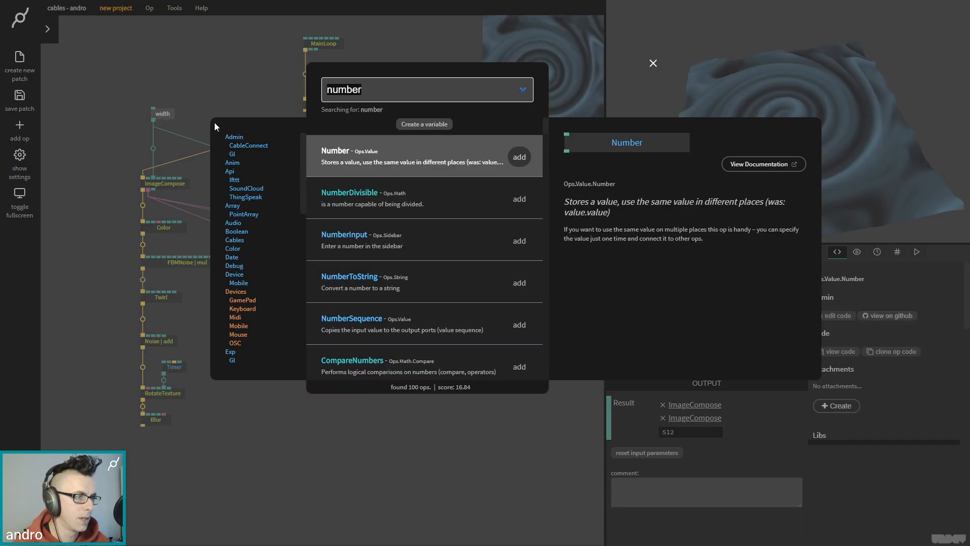
pyautogui.press('Return')
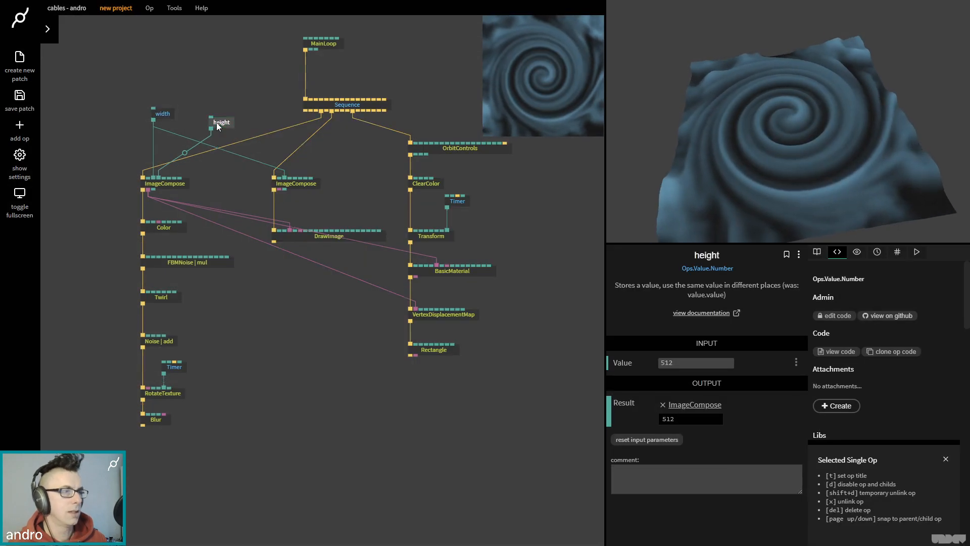
pyautogui.moveTo(217, 127); pyautogui.dragTo(295, 185)
pyautogui.click(315, 159)
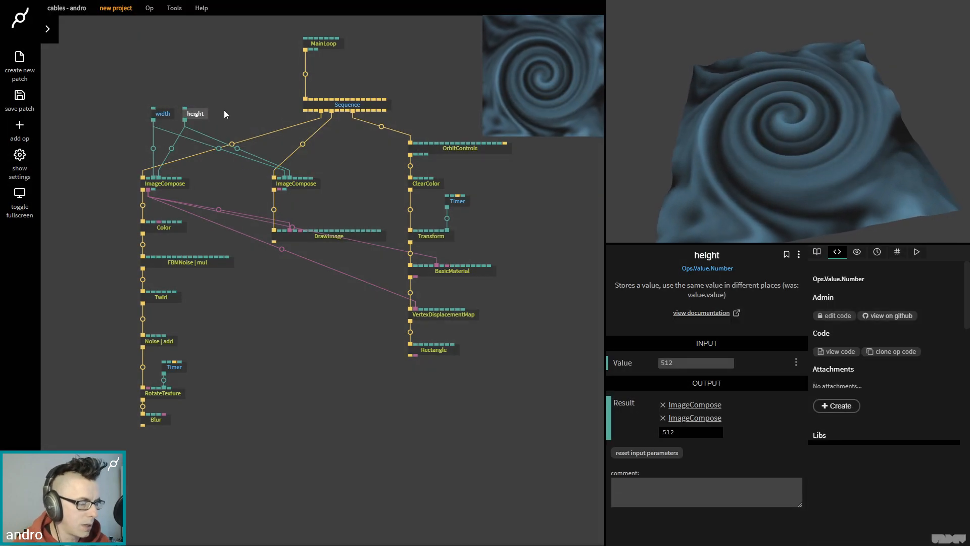
# - Centre the width and height ops between the two ImageCompose ops and move MainLoop and Sequence slightly higher above the chains
pyautogui.moveTo(225, 120); pyautogui.dragTo(165, 113)
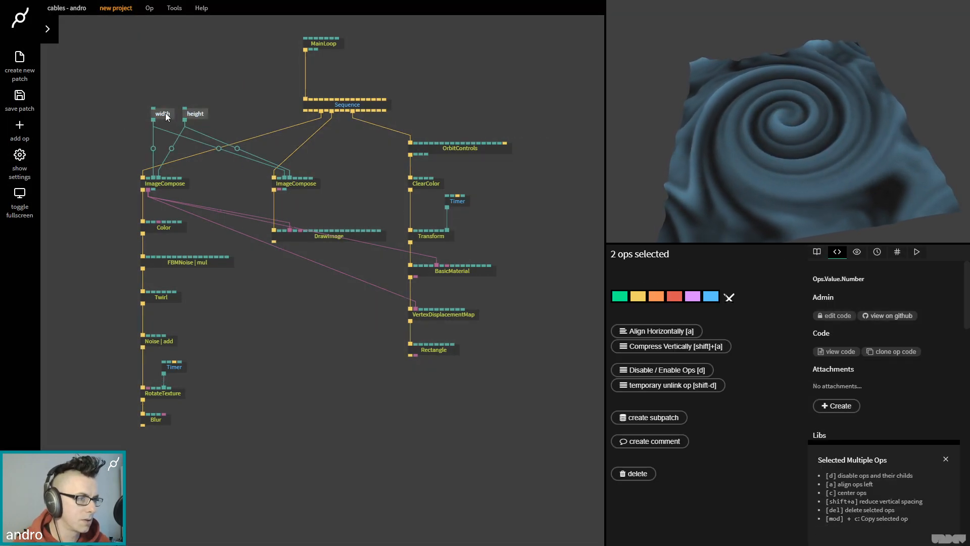
pyautogui.click(207, 116)
pyautogui.moveTo(213, 56); pyautogui.dragTo(248, 135)
pyautogui.moveTo(456, 202); pyautogui.dragTo(354, 89)
pyautogui.moveTo(371, 179); pyautogui.dragTo(371, 163)
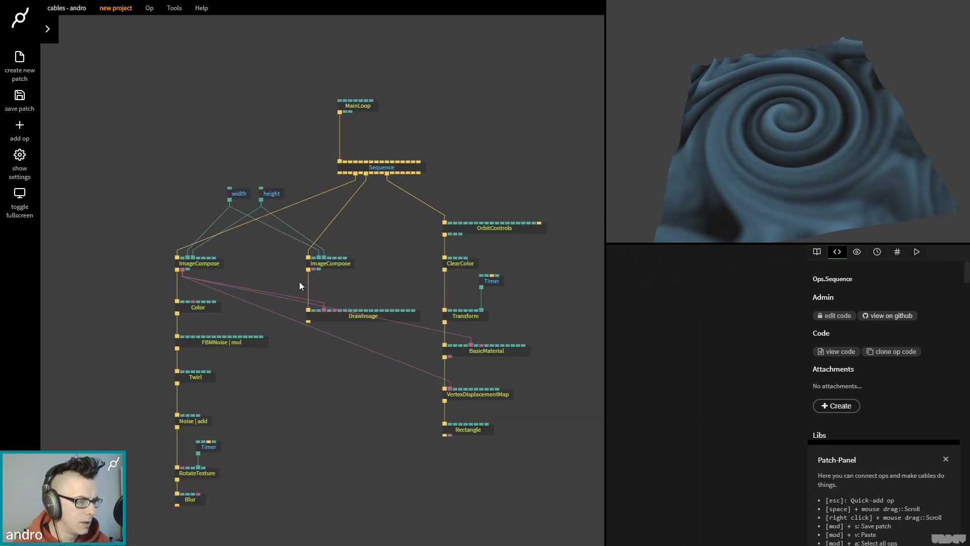
# - Set the values of both the width and height Number ops to 64
pyautogui.click(211, 263)
pyautogui.click(236, 193)
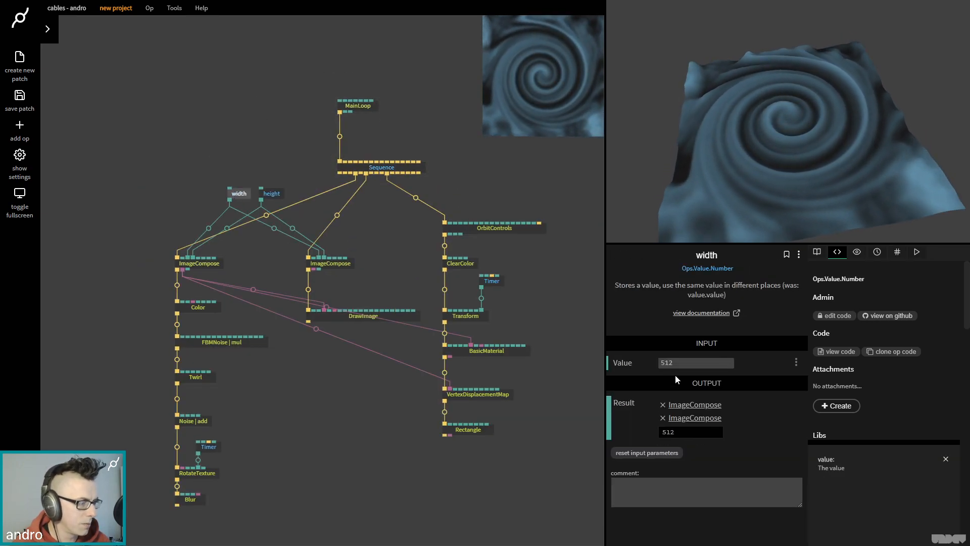
pyautogui.write('64')
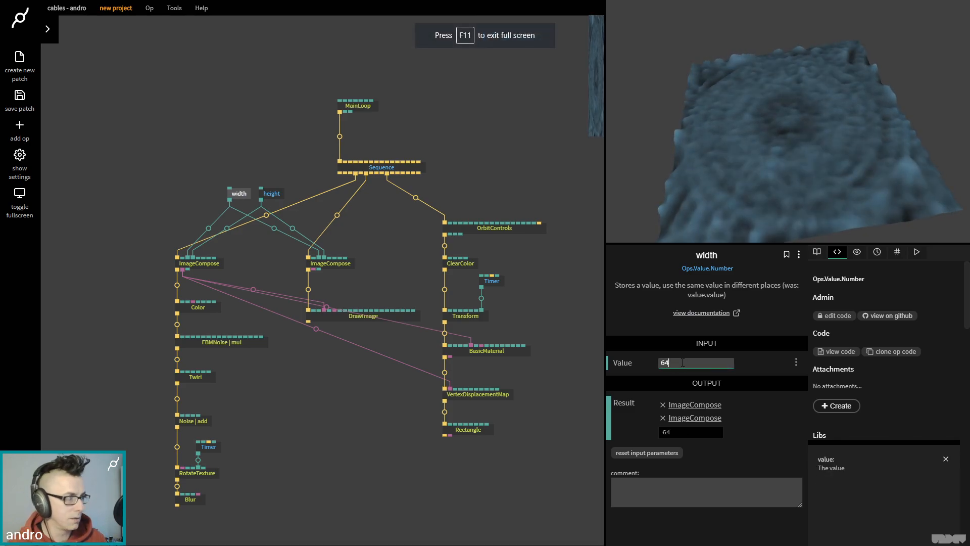
pyautogui.click(271, 194)
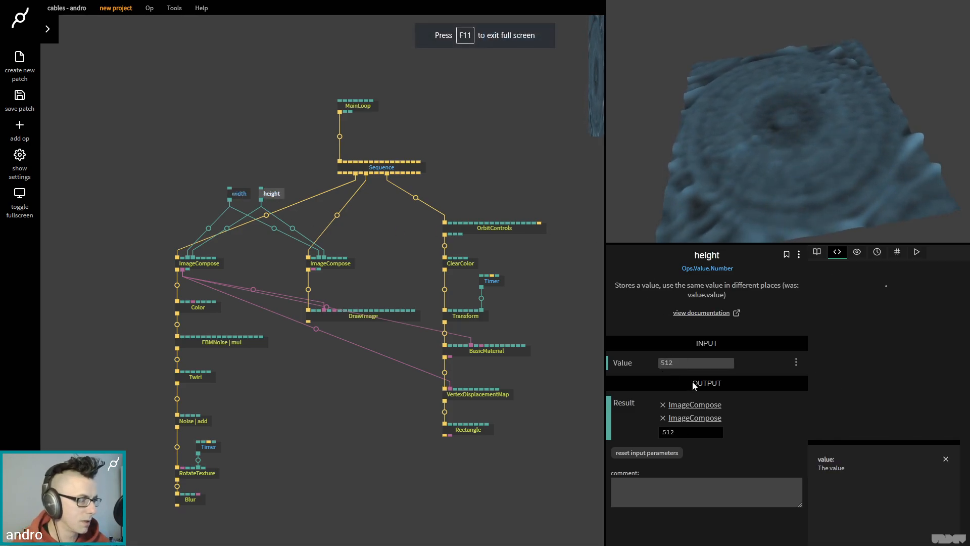
pyautogui.click(689, 363)
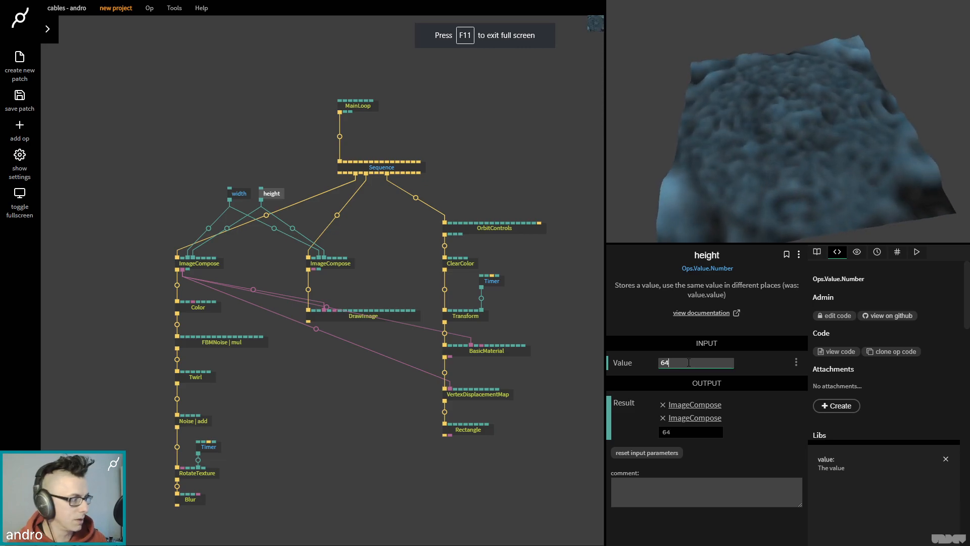
# - Check the Rectangle's column and row settings and set both the width and height Number ops to 150
pyautogui.click(216, 265)
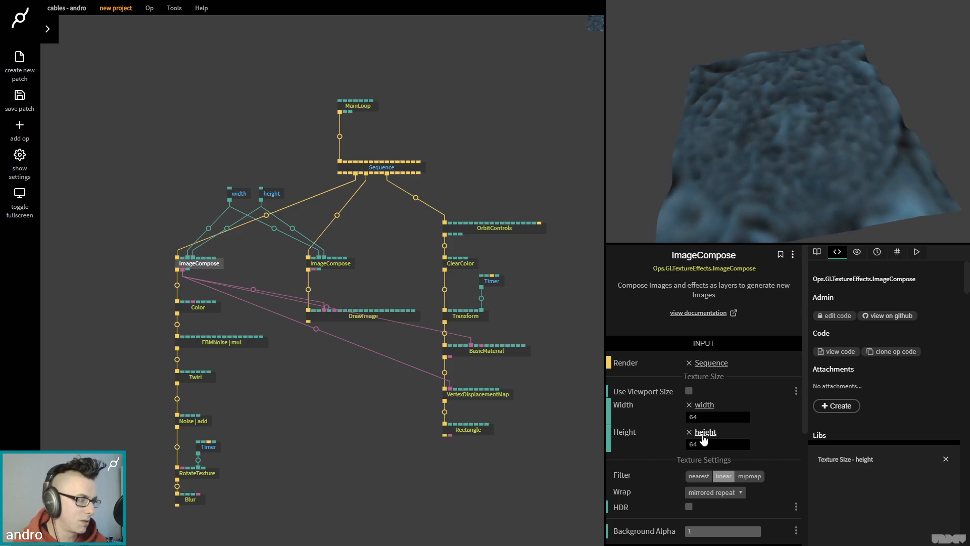
pyautogui.click(478, 431)
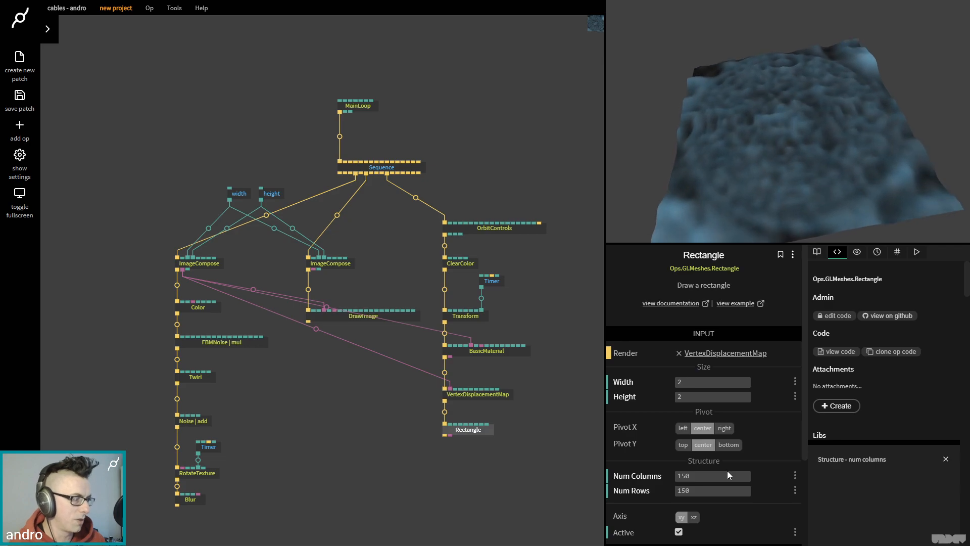
pyautogui.click(239, 193)
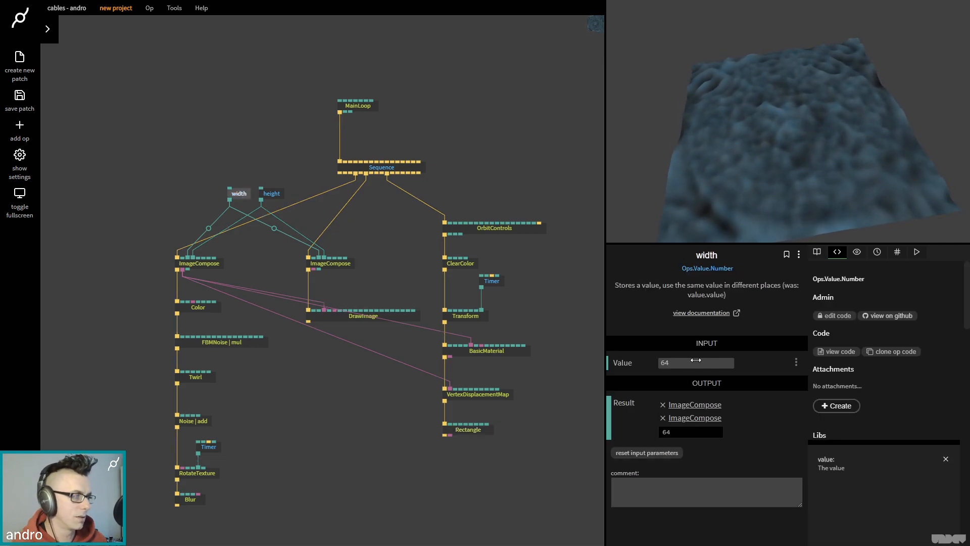
pyautogui.click(696, 360)
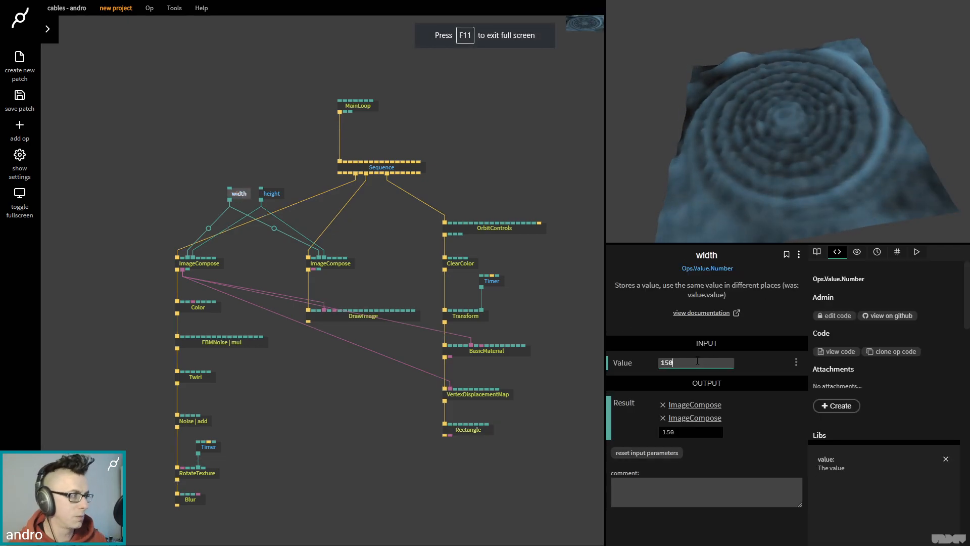
pyautogui.click(273, 199)
pyautogui.click(685, 363)
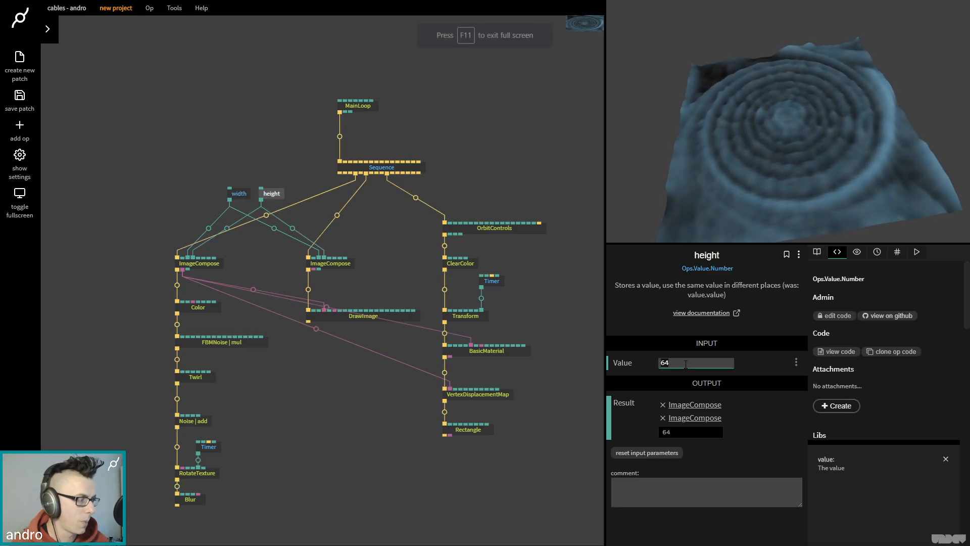
pyautogui.write('150')
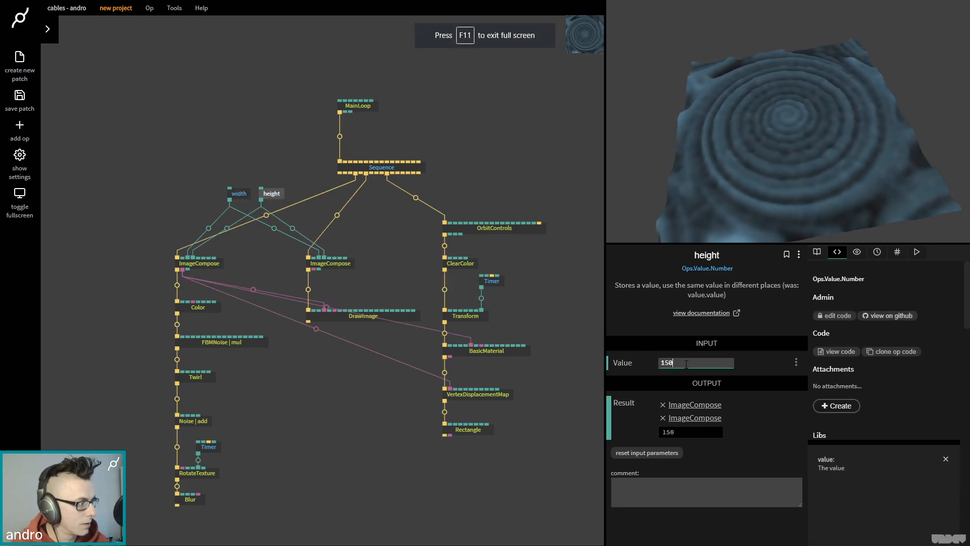
# - Set the width and height Number ops back to 512 each
pyautogui.click(239, 197)
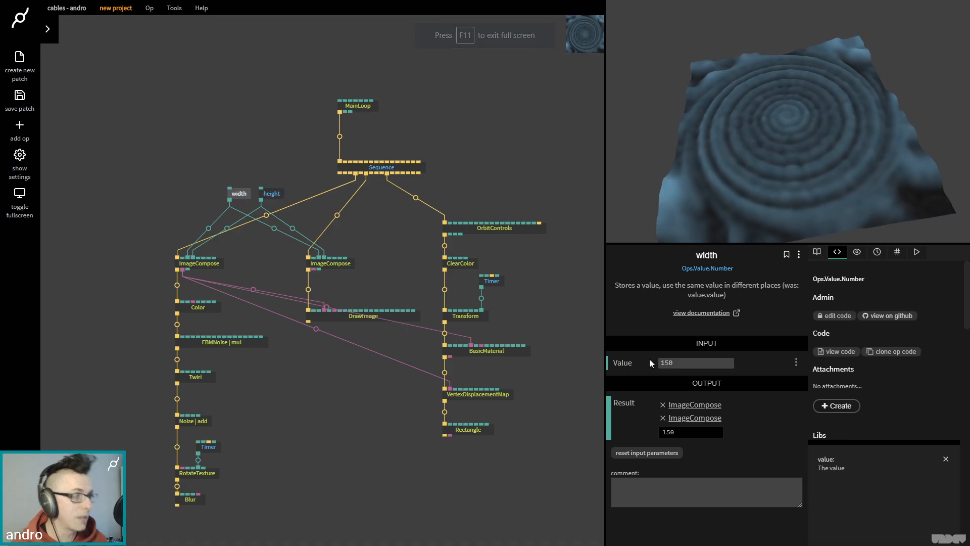
pyautogui.click(713, 359)
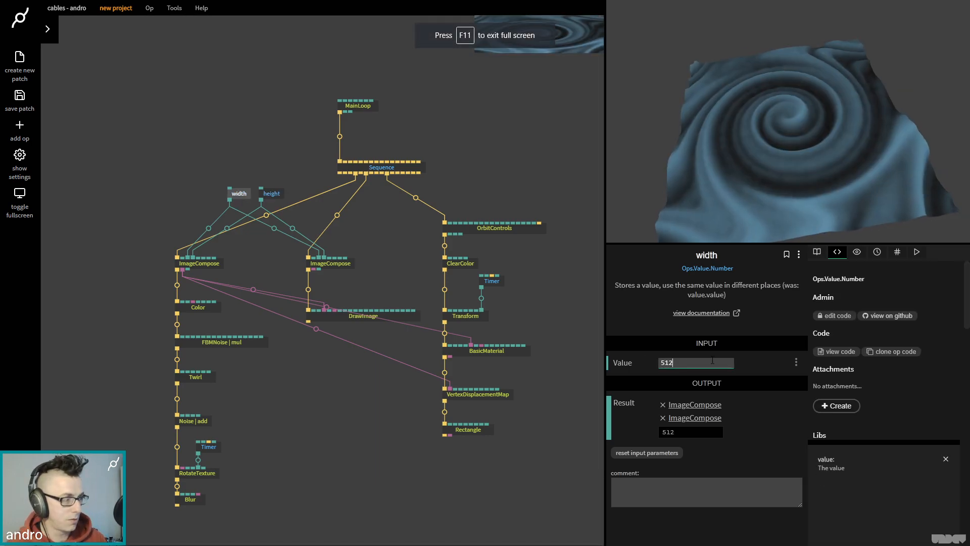
pyautogui.write('512')
pyautogui.click(271, 193)
pyautogui.click(693, 362)
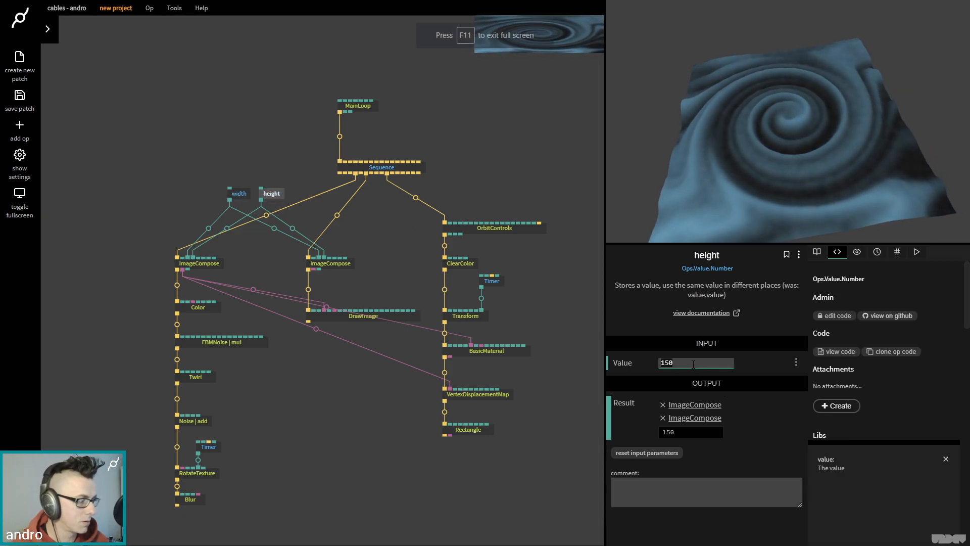
pyautogui.write('512')
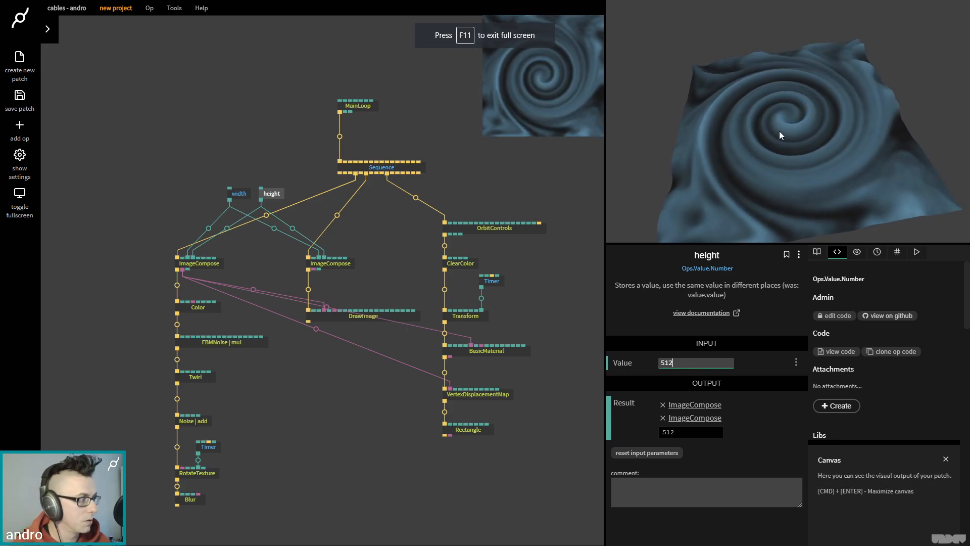
# - Pull the Color op out of the first texture chain to below DrawImage, and set FBMNoise's blend mode to normal
pyautogui.moveTo(329, 430); pyautogui.dragTo(264, 440)
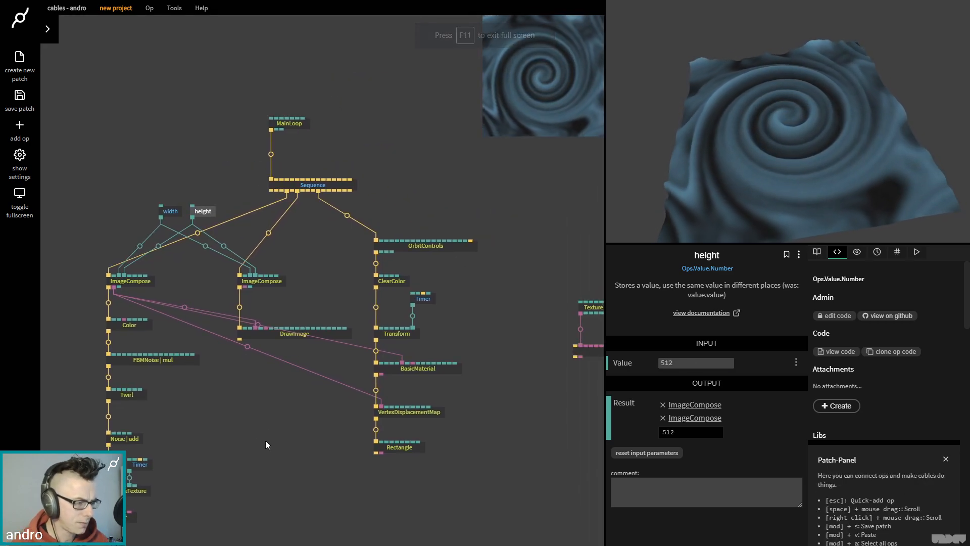
pyautogui.click(281, 232)
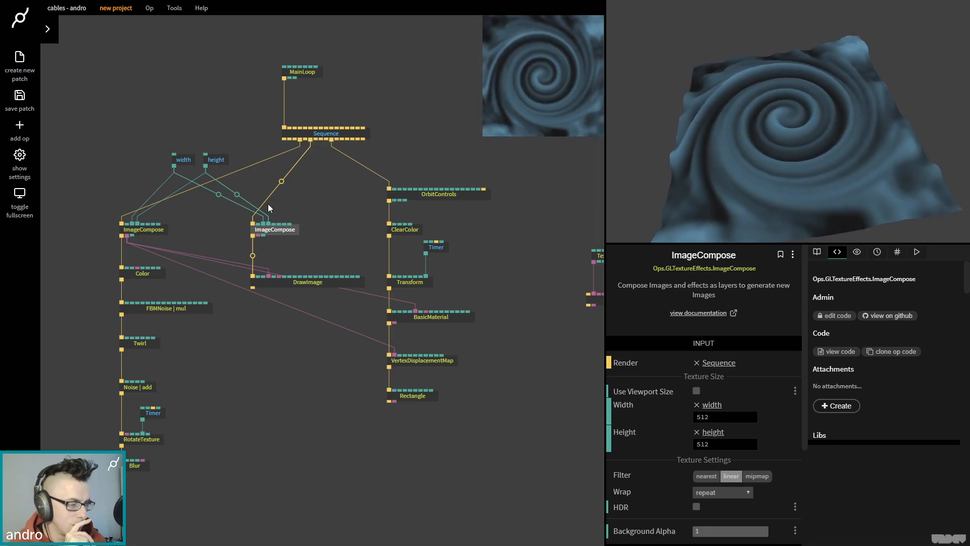
pyautogui.moveTo(144, 272); pyautogui.dragTo(282, 334)
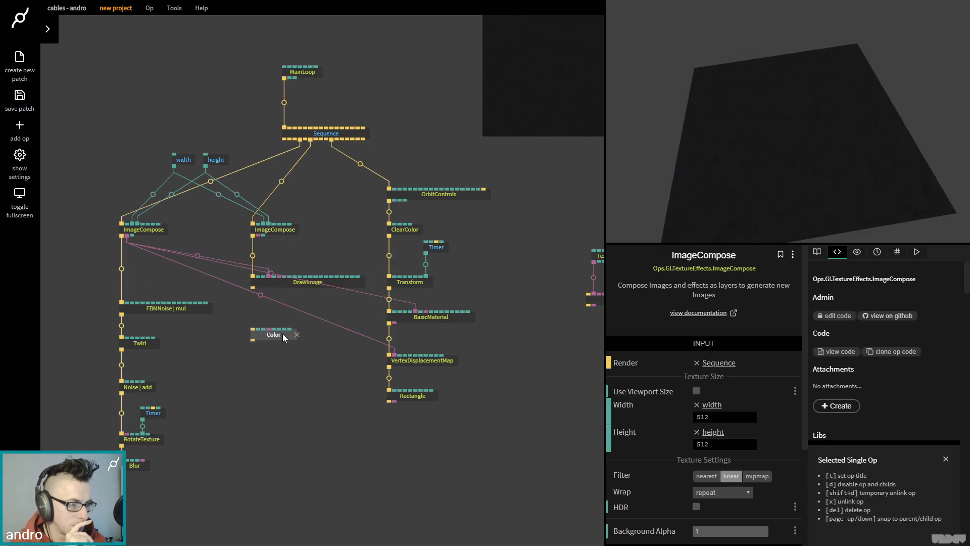
pyautogui.click(164, 311)
pyautogui.click(696, 385)
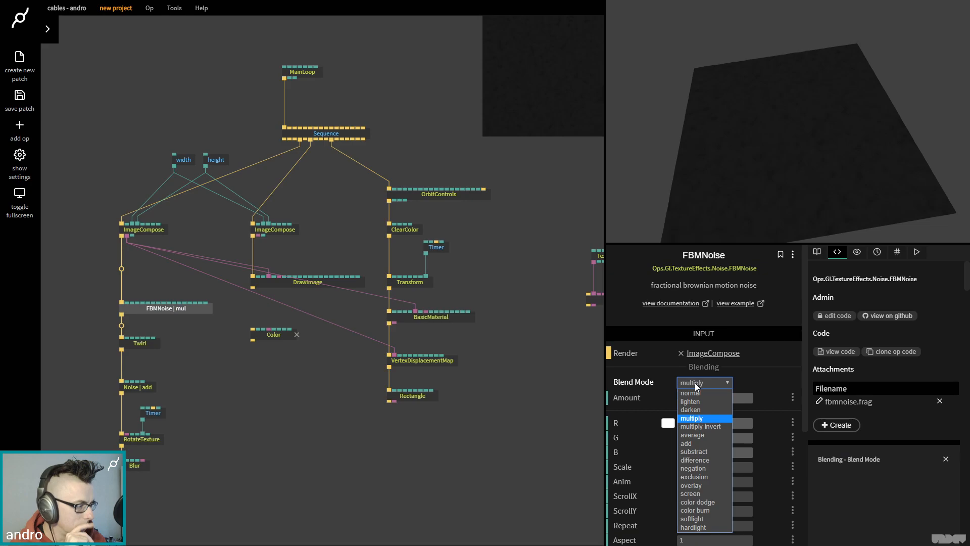
pyautogui.click(701, 394)
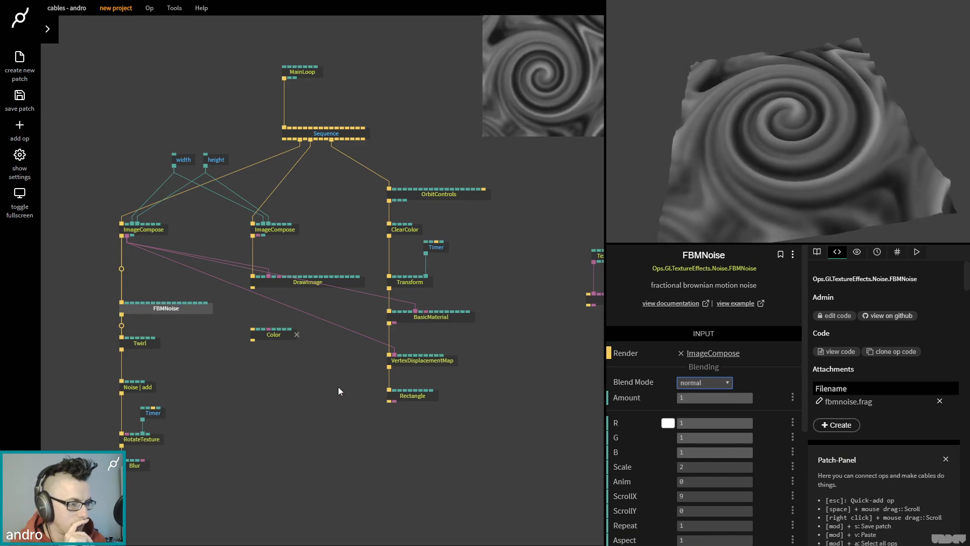
# - Check VertexDisplacementMap's texture source and disconnect the first ImageCompose's texture from BasicMaterial
pyautogui.click(441, 359)
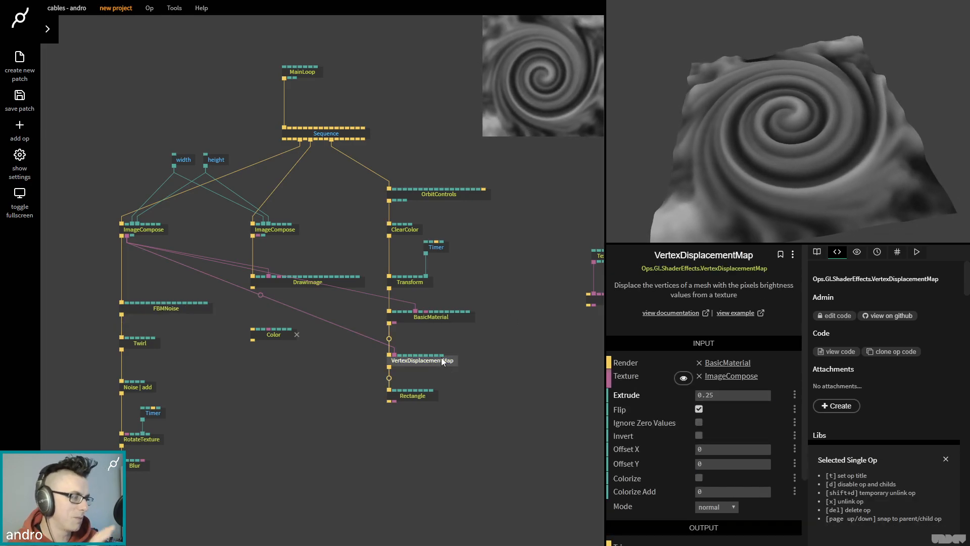
pyautogui.click(149, 231)
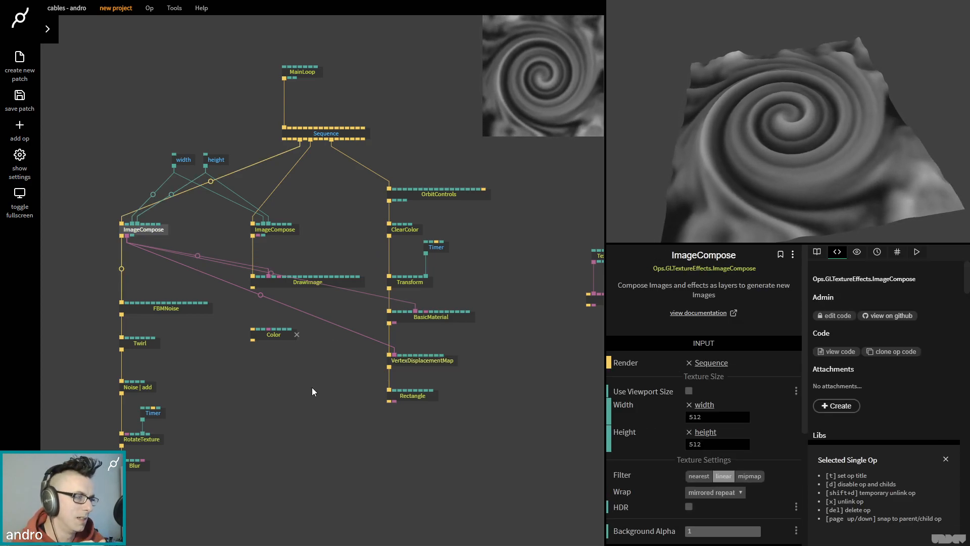
pyautogui.moveTo(416, 312); pyautogui.dragTo(542, 243)
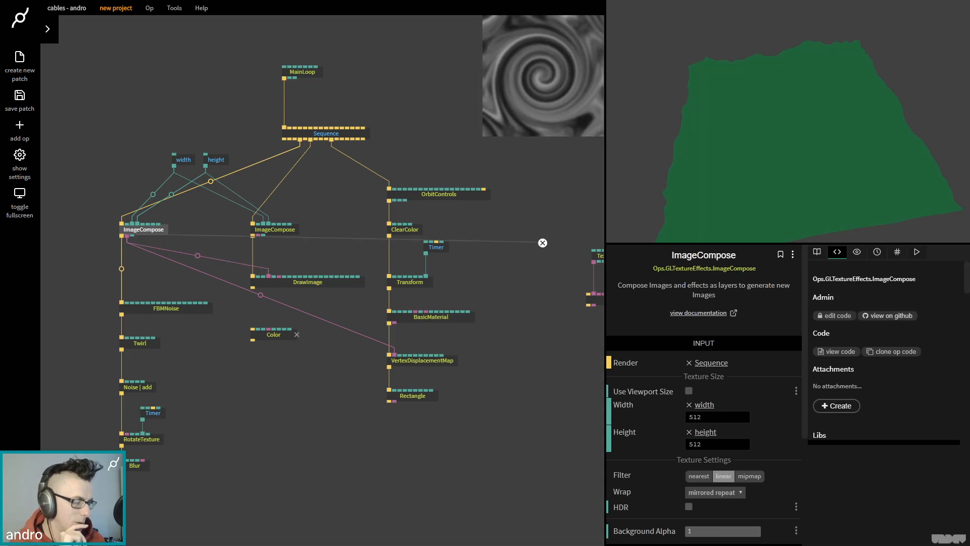
pyautogui.click(158, 230)
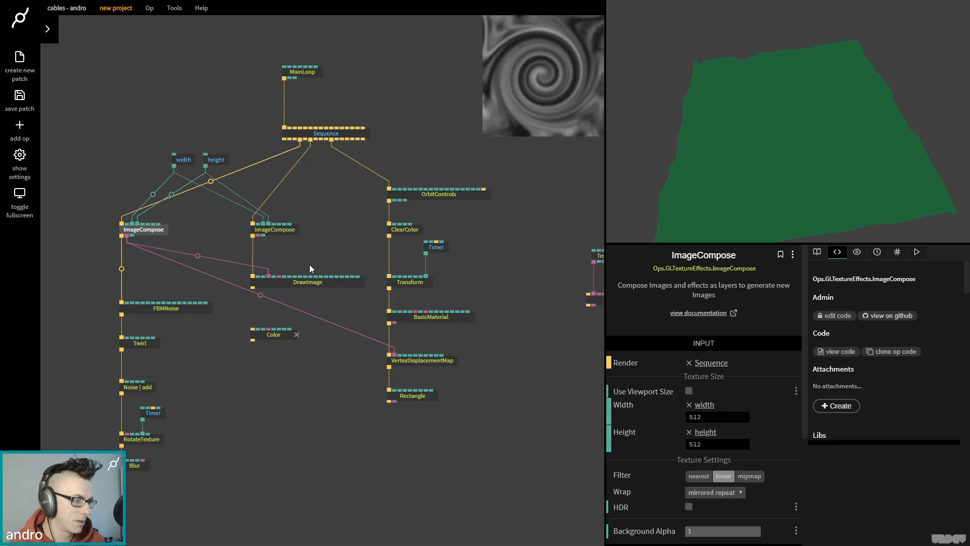
# - Insert the loose Color op into the second texture chain between ImageCompose and DrawImage
pyautogui.click(284, 230)
pyautogui.moveTo(271, 338); pyautogui.dragTo(275, 326)
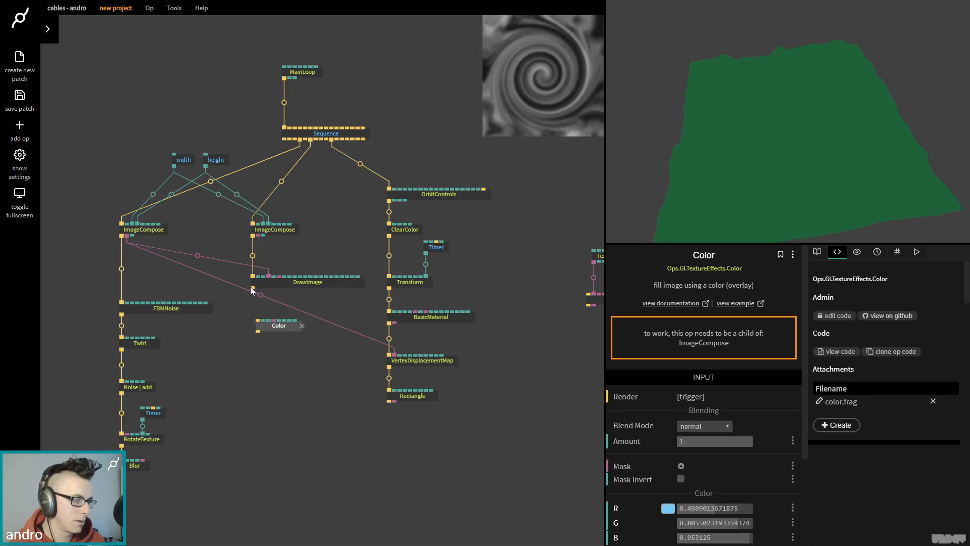
pyautogui.moveTo(275, 323); pyautogui.dragTo(282, 257)
pyautogui.click(287, 232)
# - Set DrawImage's blend mode to multiply
pyautogui.click(304, 284)
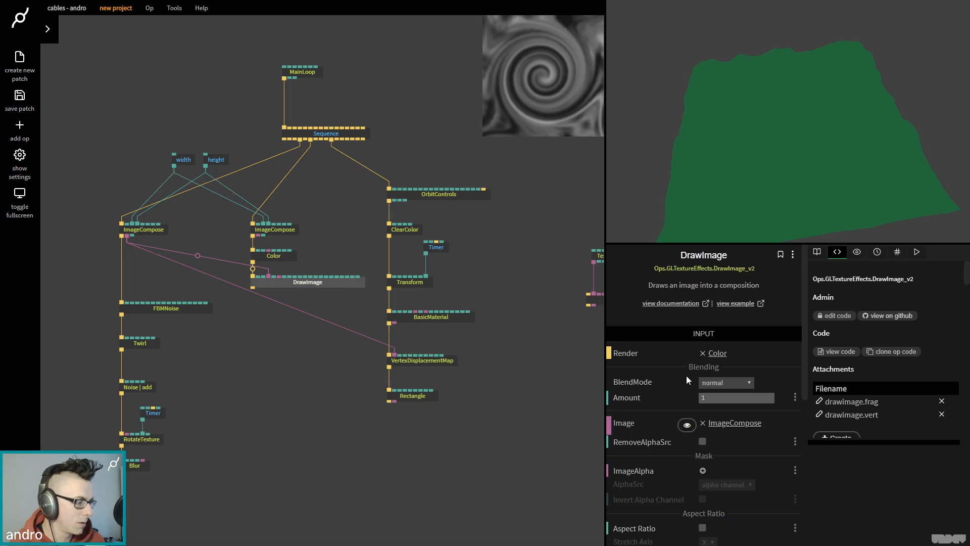
pyautogui.click(712, 382)
pyautogui.click(729, 429)
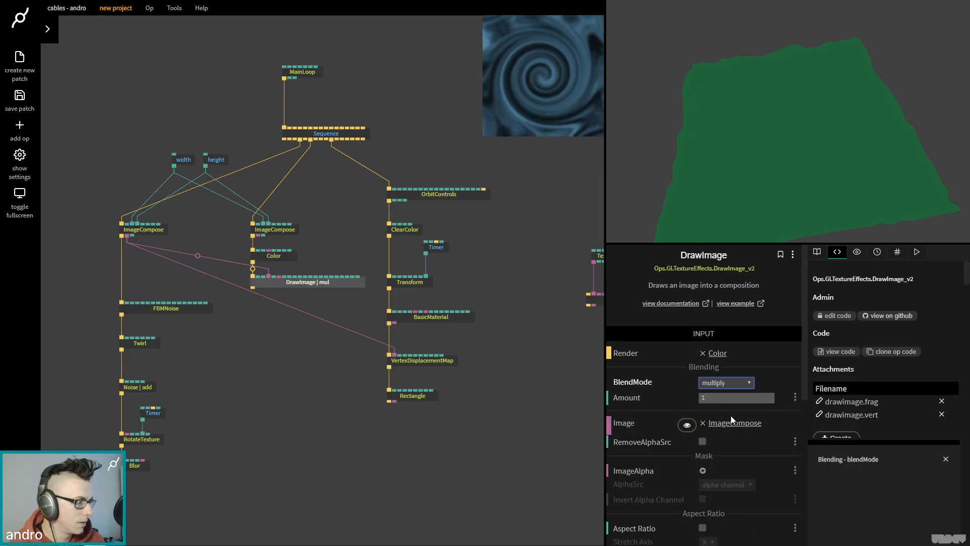
# - Add the comment "material" to the second ImageCompose
pyautogui.click(275, 229)
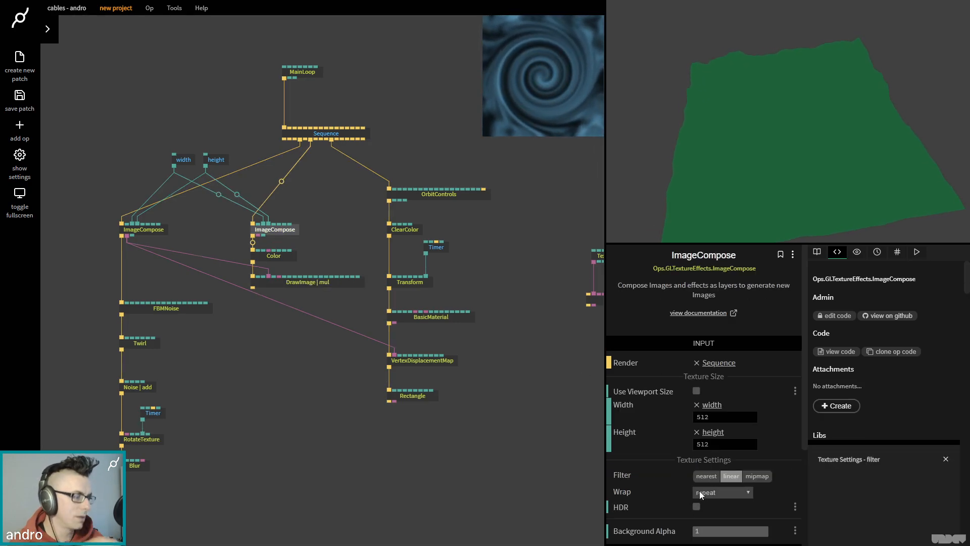
pyautogui.scroll(-3, 699, 489)
pyautogui.click(690, 519)
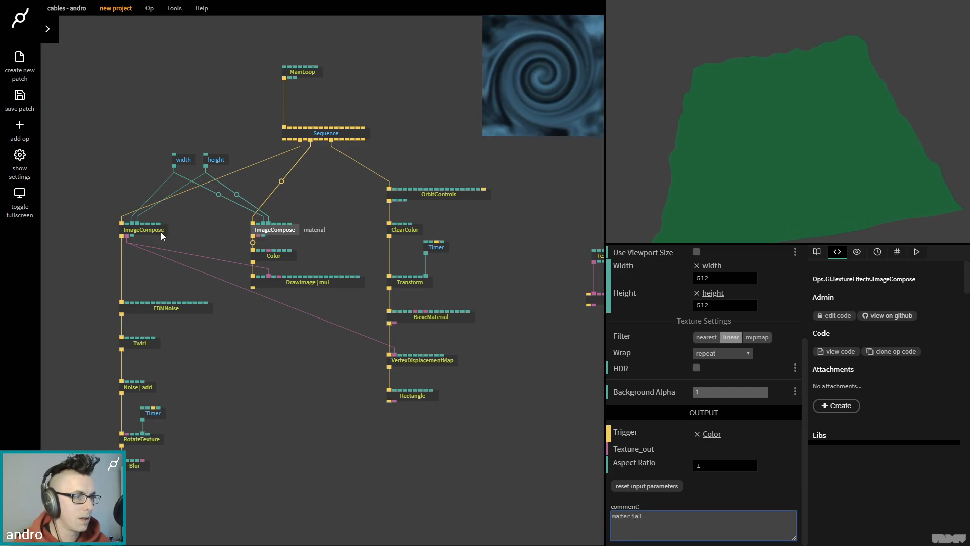
# - Add the comment "displacement" to the first ImageCompose and save the patch
pyautogui.click(136, 228)
pyautogui.click(696, 542)
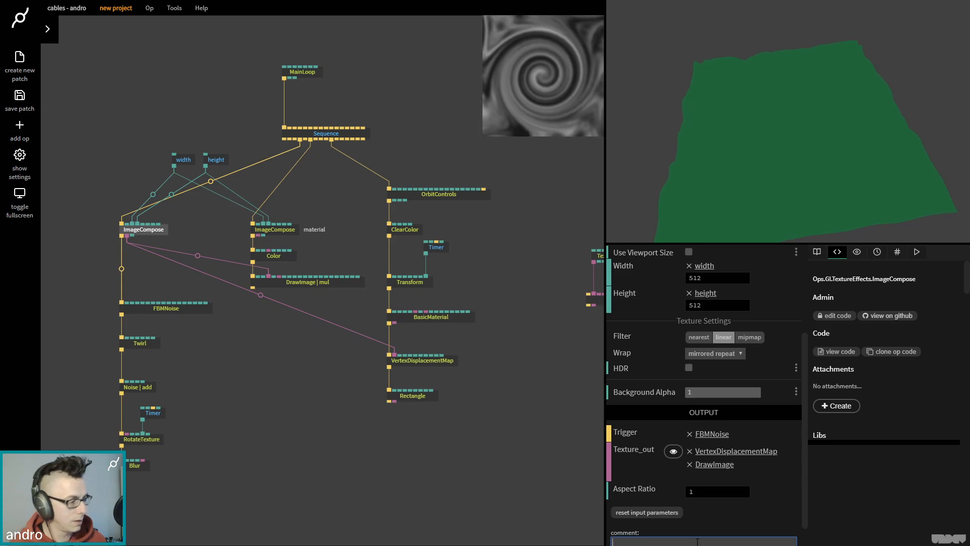
pyautogui.scroll(-1, 709, 516)
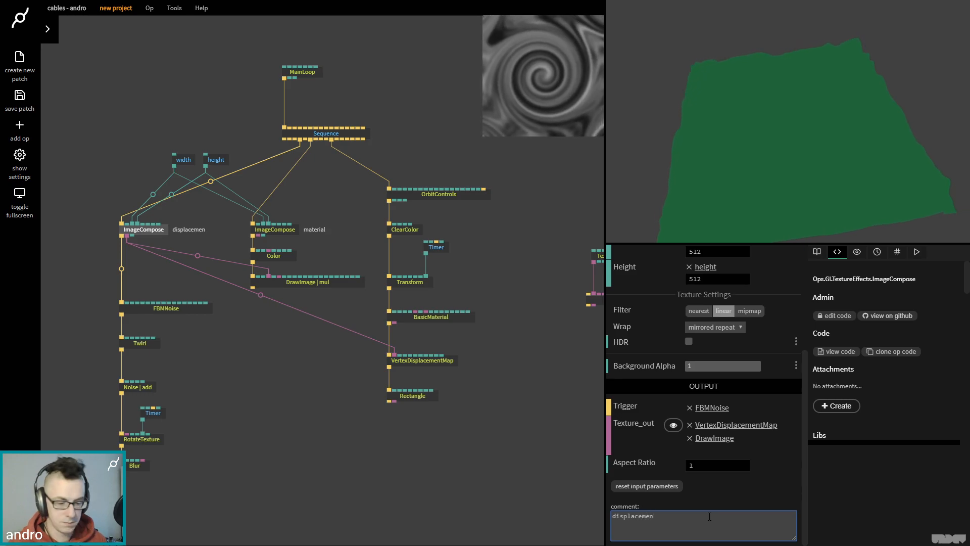
pyautogui.click(314, 192)
pyautogui.hotkey('ctrl', 's')
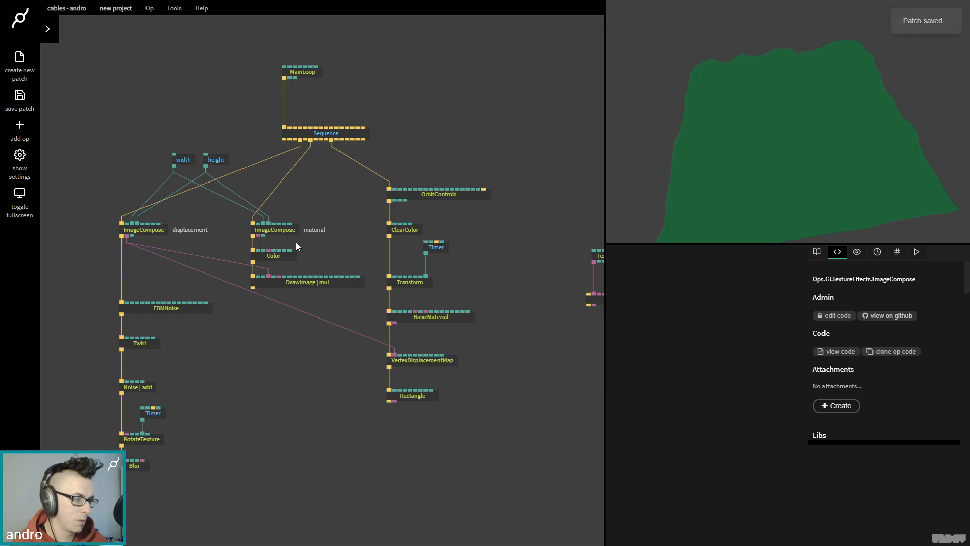
# - Connect the texture output of the "material" ImageCompose to BasicMaterial's texture input and check the coloured whirlpool
pyautogui.click(272, 229)
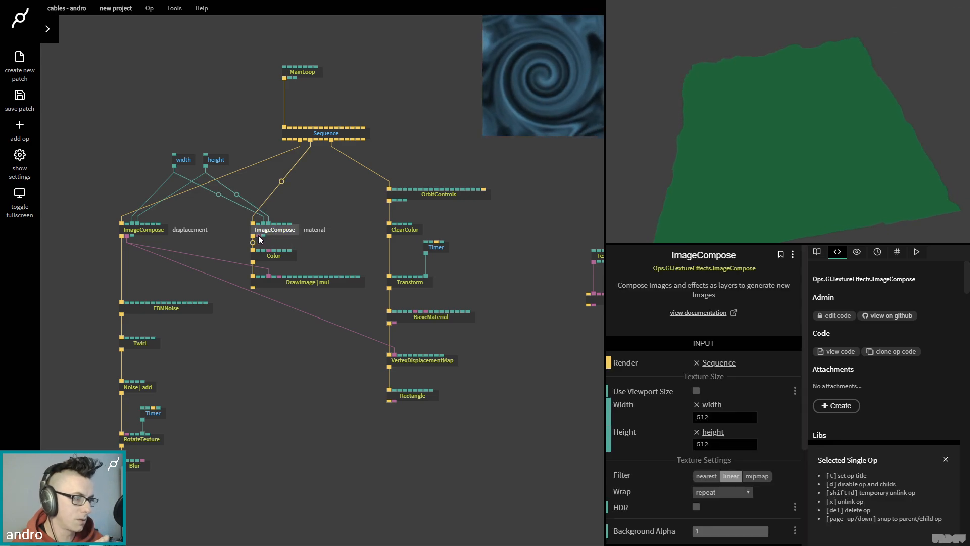
pyautogui.moveTo(257, 236); pyautogui.dragTo(434, 298)
pyautogui.click(444, 298)
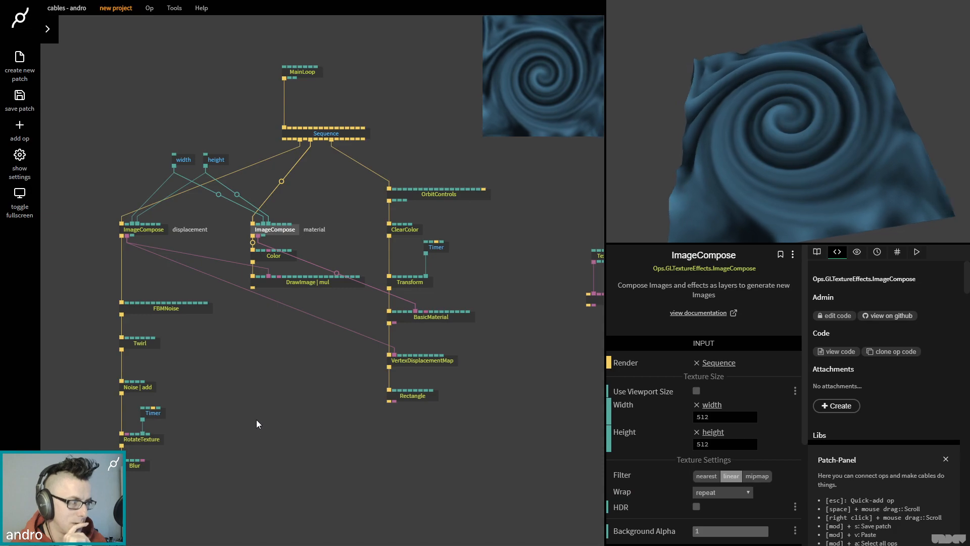
pyautogui.click(784, 156)
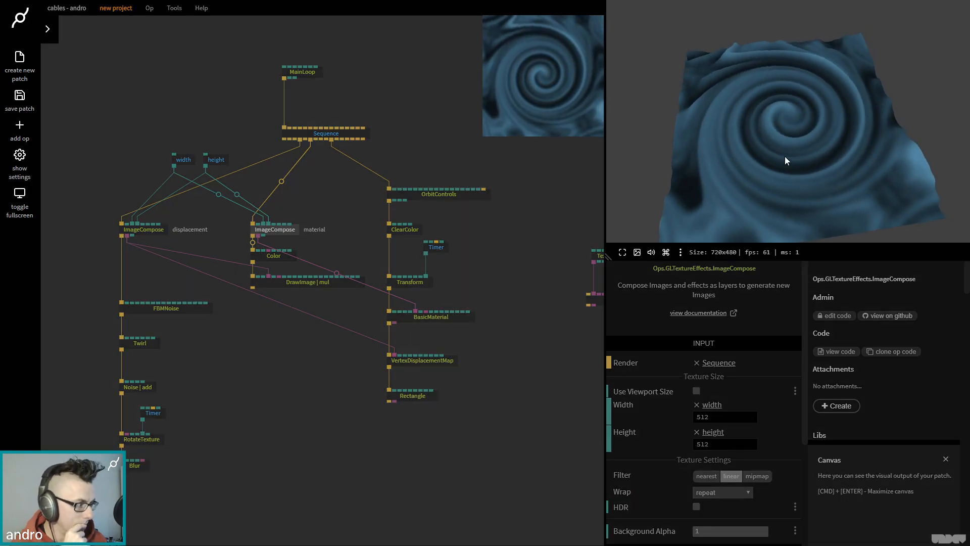
pyautogui.moveTo(722, 117); pyautogui.dragTo(768, 99)
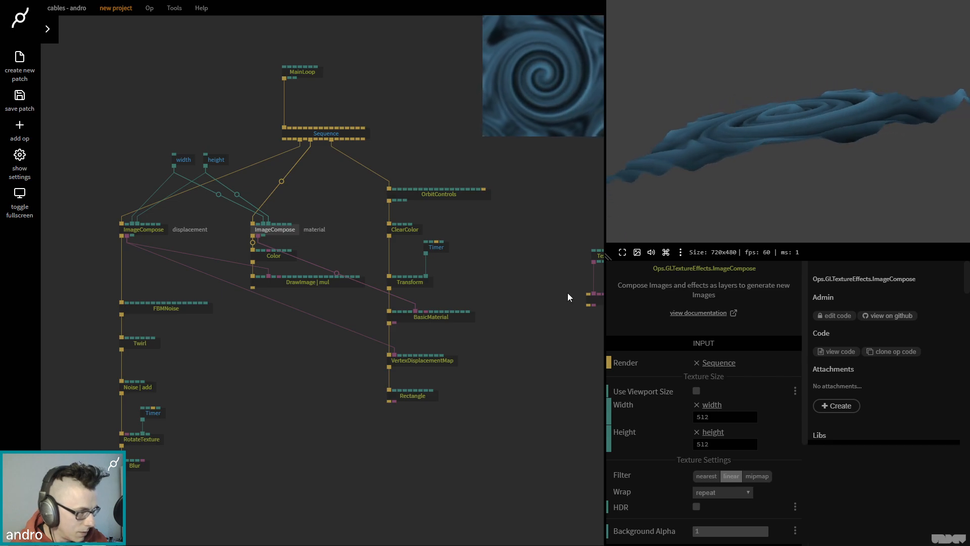
# - Set the Rectangle's width and height to 3 and check the enlarged mesh
pyautogui.click(538, 272)
pyautogui.click(412, 397)
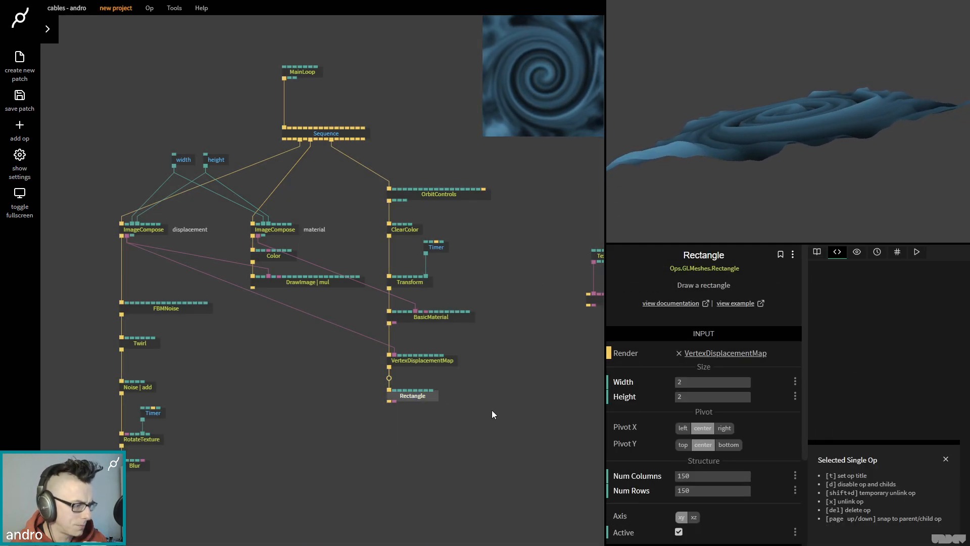
pyautogui.click(695, 386)
pyautogui.write('3')
pyautogui.press('Tab')
pyautogui.write('3')
pyautogui.moveTo(774, 182); pyautogui.dragTo(764, 147)
# - Take OrbitControls out of the render chain above ClearColor and delete the Timer driving Transform
pyautogui.click(446, 196)
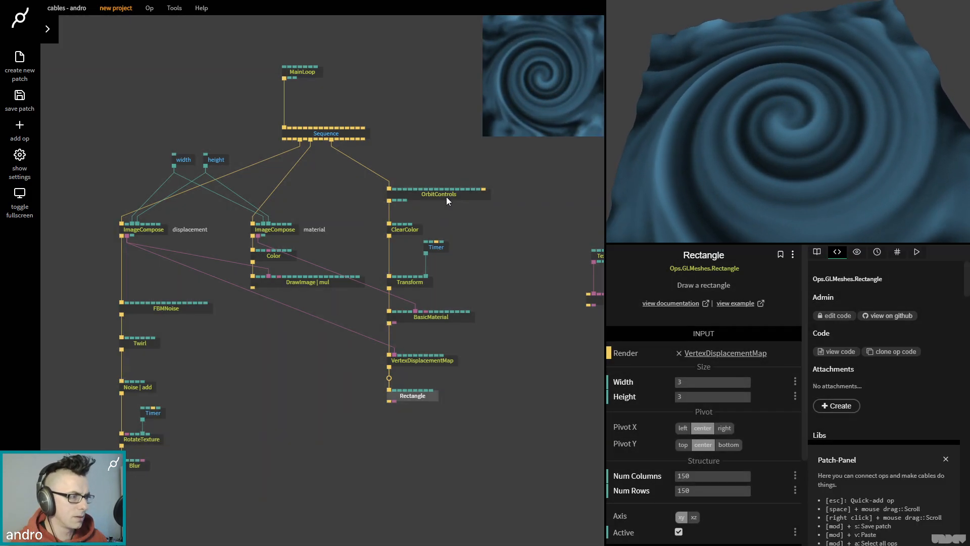
pyautogui.click(437, 193)
pyautogui.moveTo(436, 193); pyautogui.dragTo(558, 164)
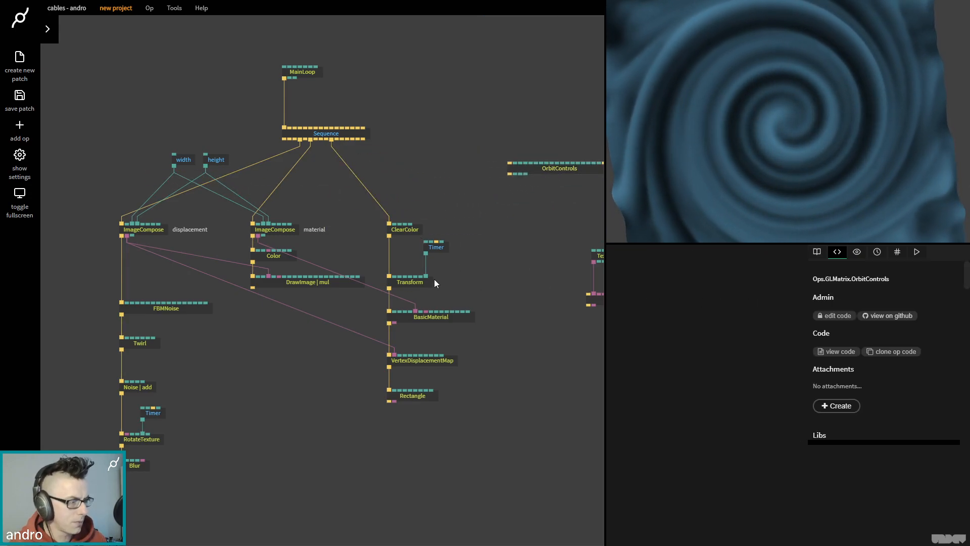
pyautogui.click(432, 249)
pyautogui.press('Delete')
# - Set Transform's RotY and RotZ to 0
pyautogui.click(412, 286)
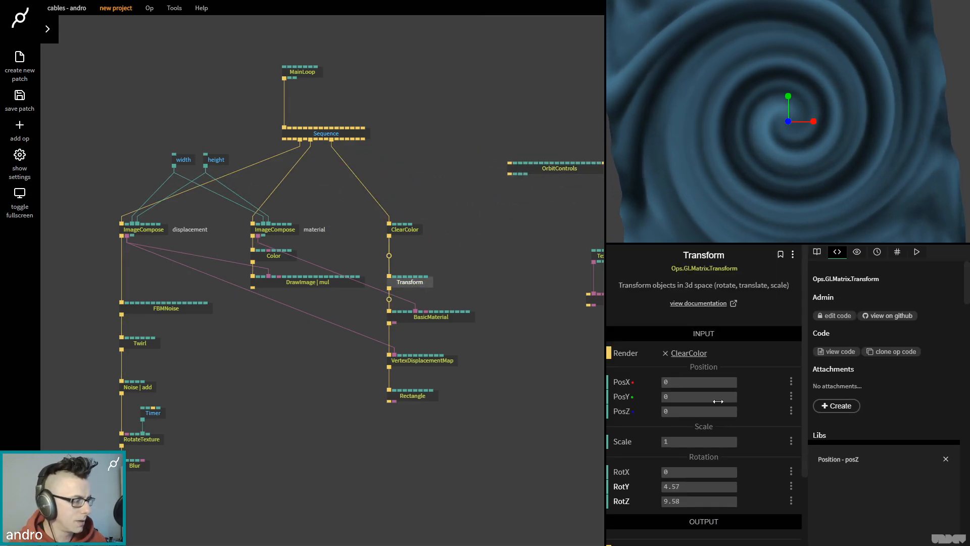
pyautogui.click(693, 486)
pyautogui.write('0')
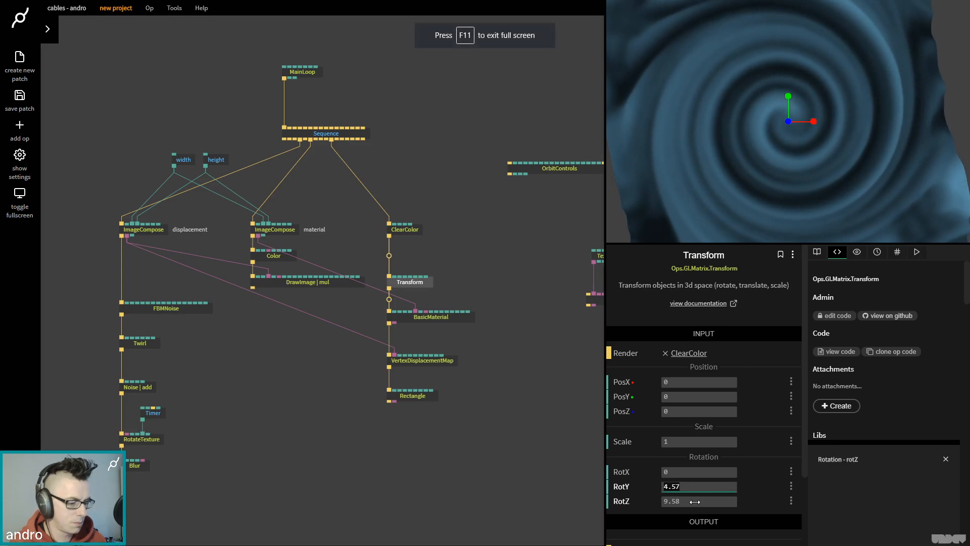
pyautogui.click(695, 501)
pyautogui.write('0')
pyautogui.click(488, 290)
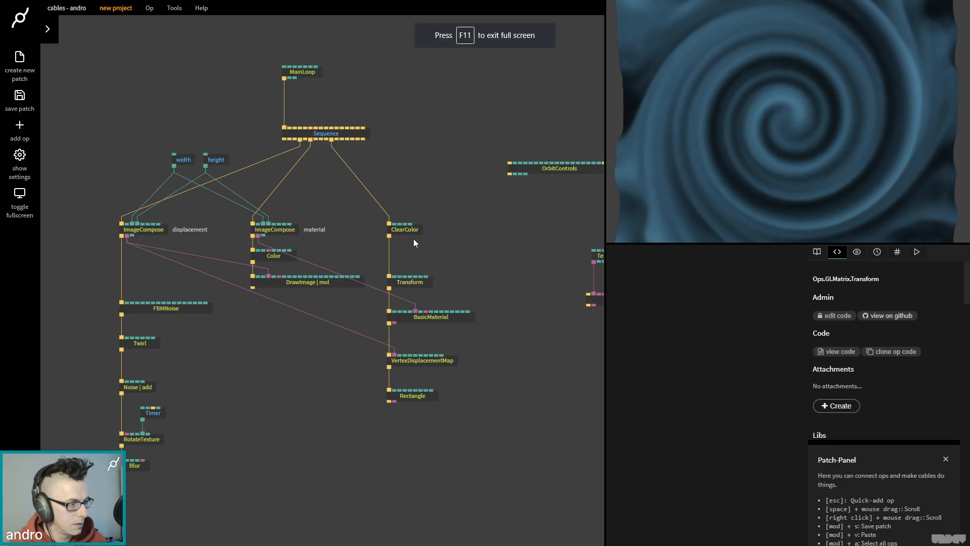
# - Shift the ops from Transform to Rectangle down and insert OrbitControls between ClearColor and Transform
pyautogui.moveTo(485, 424); pyautogui.dragTo(407, 300)
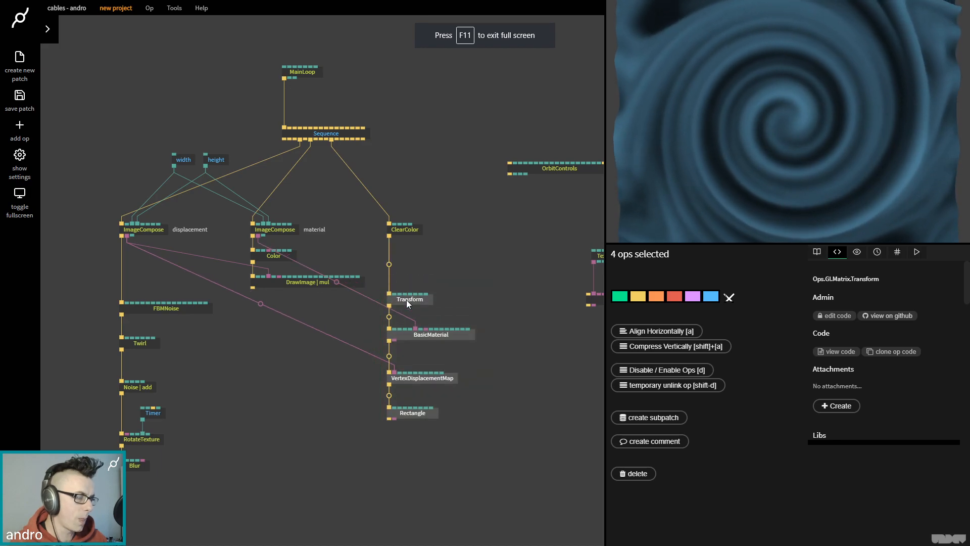
pyautogui.click(511, 244)
pyautogui.moveTo(554, 170); pyautogui.dragTo(392, 267)
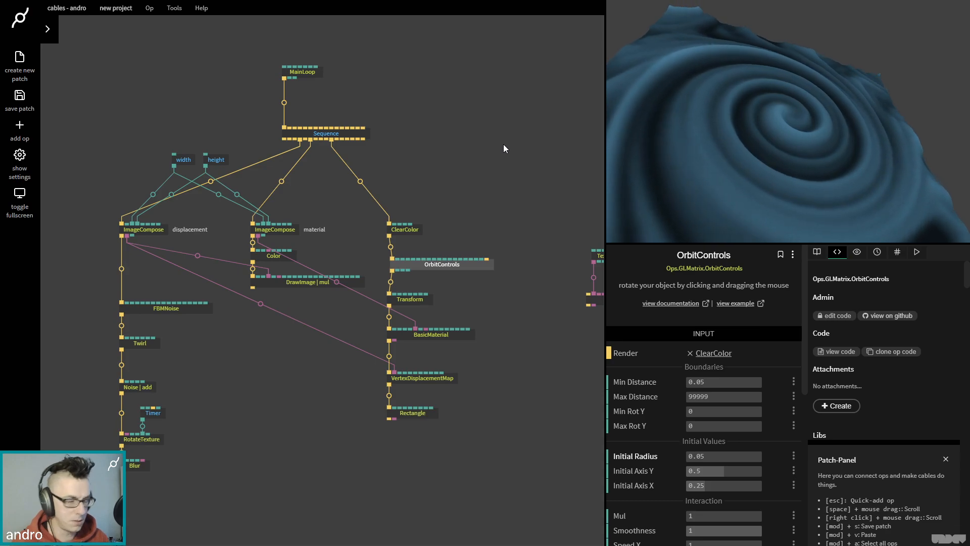
# - Reload the patch to check the orbiting of the whirlpool and show OrbitControls' parameters
pyautogui.press('F5')
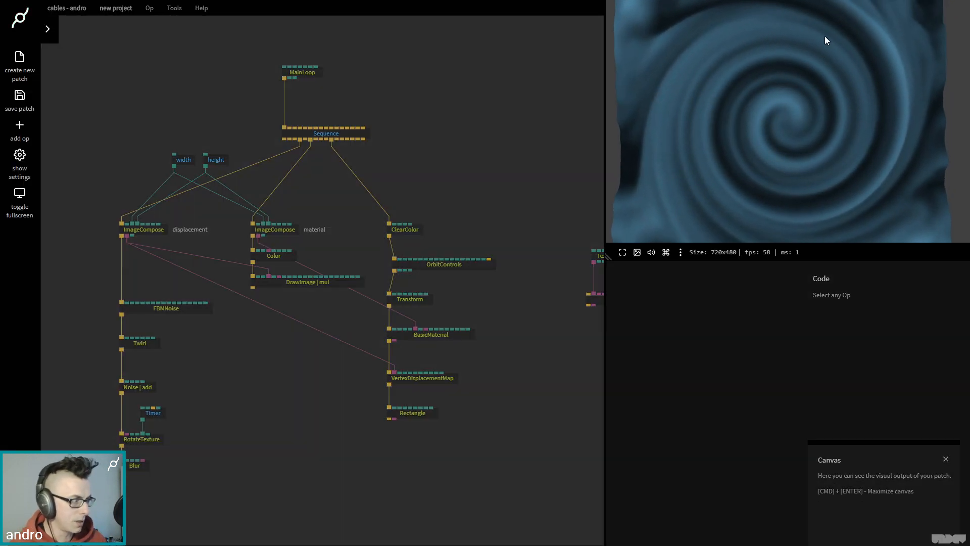
pyautogui.moveTo(825, 37); pyautogui.dragTo(614, 147)
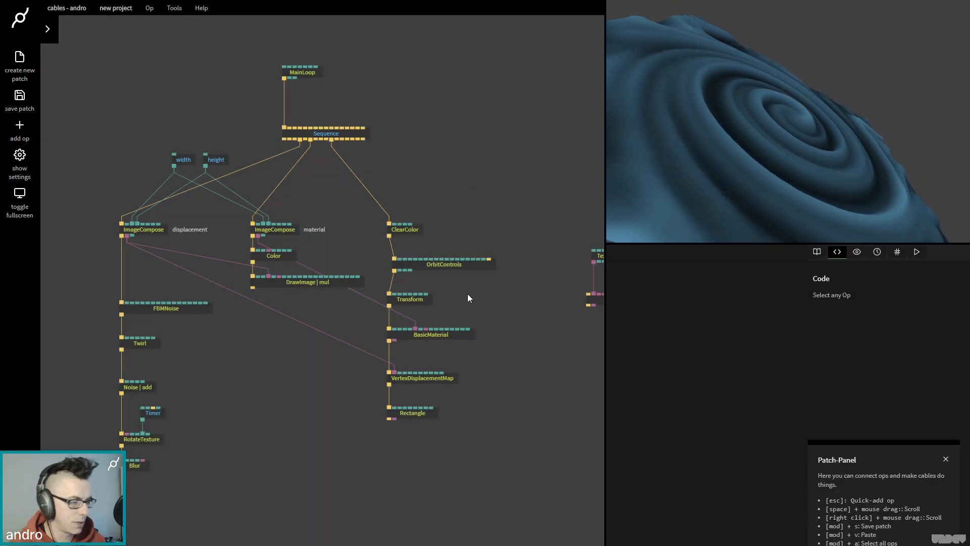
pyautogui.click(460, 268)
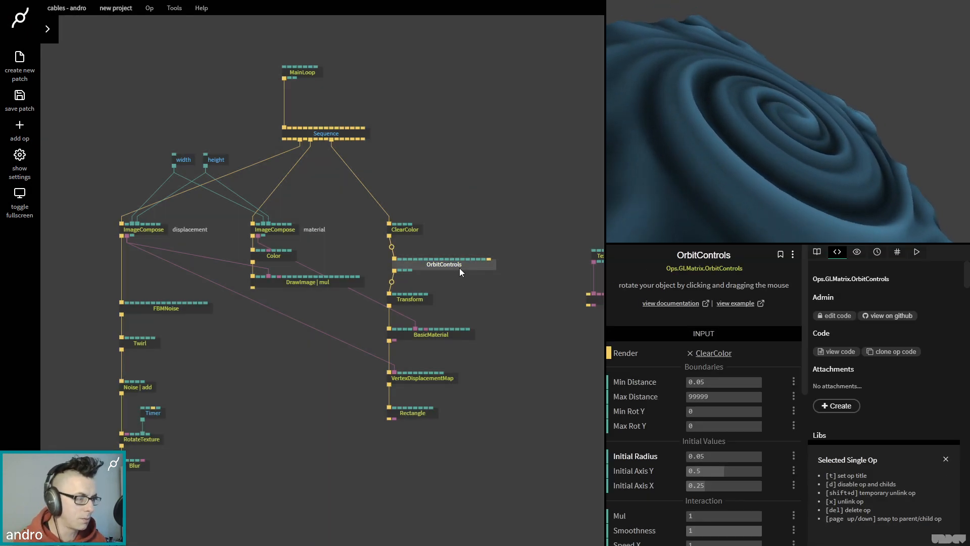
# - Replace the OrbitControls op with a TransformView op between ClearColor and Transform
pyautogui.press('Delete')
pyautogui.write('transf')
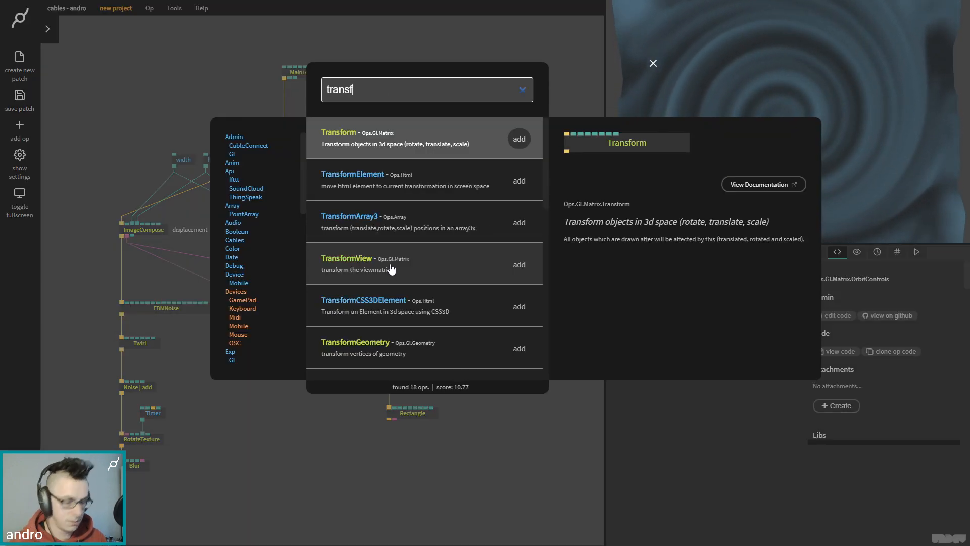
pyautogui.write('ormv')
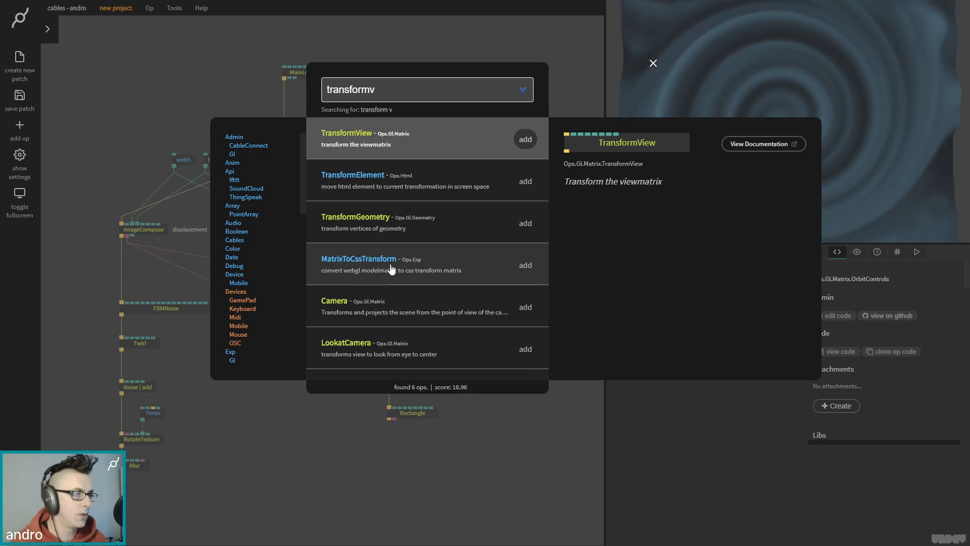
pyautogui.press('Return')
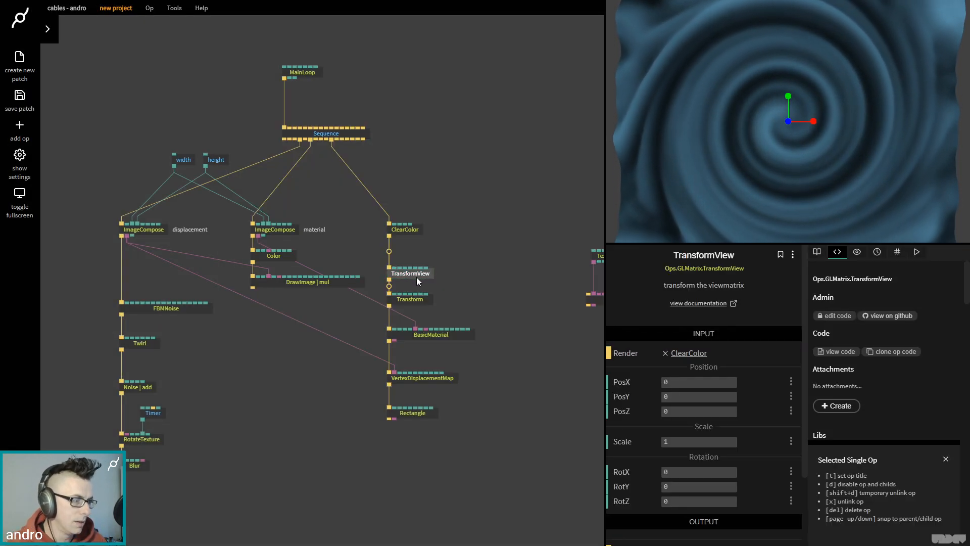
# - Detach TransformView from the render chain and try the Transform op with PosZ about -2.43 and RotX about -44.33
pyautogui.moveTo(408, 275); pyautogui.dragTo(355, 240)
pyautogui.moveTo(444, 226); pyautogui.dragTo(505, 250)
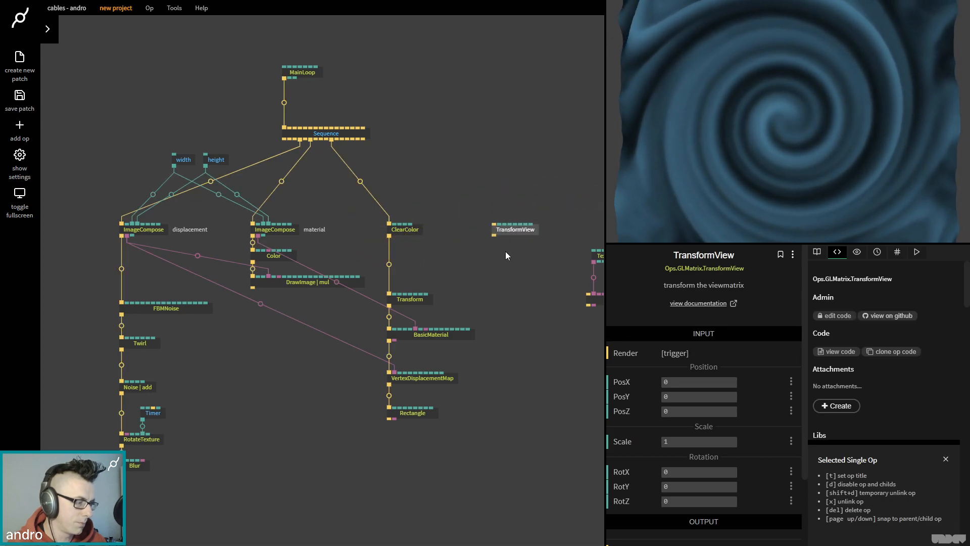
pyautogui.click(402, 298)
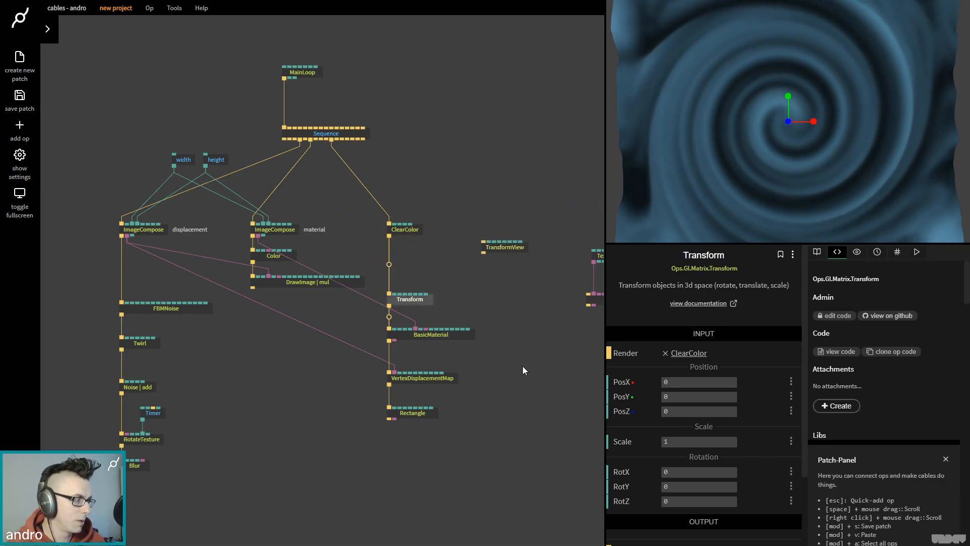
pyautogui.moveTo(699, 410); pyautogui.dragTo(699, 399)
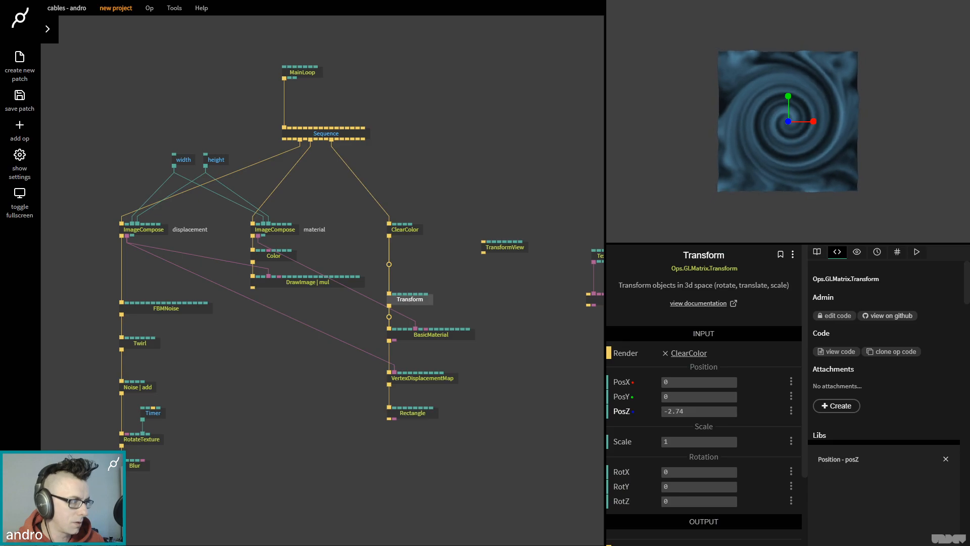
pyautogui.moveTo(698, 471)
pyautogui.mouseDown()
pyautogui.moveTo(718, 472)
pyautogui.moveTo(698, 468)
pyautogui.mouseUp()
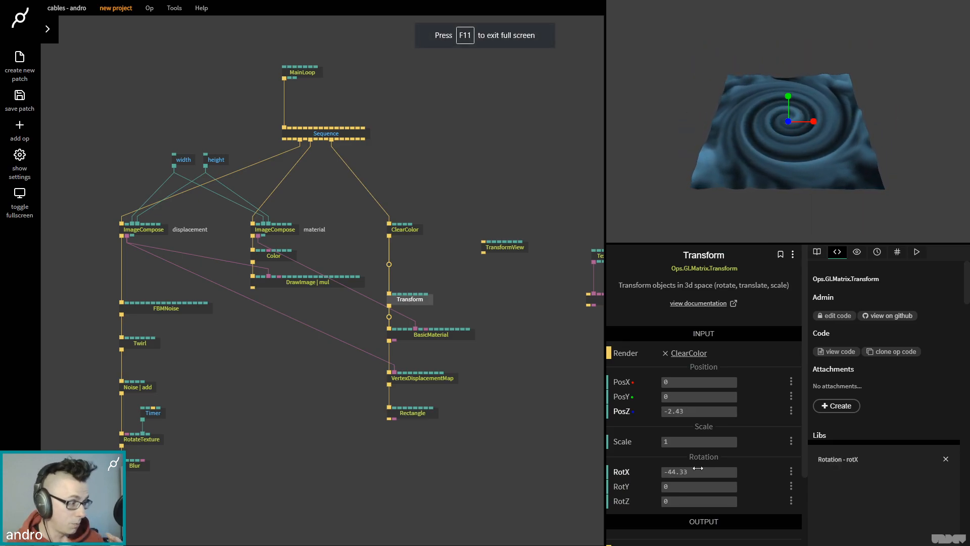
# - Reset the Transform op's RotX and PosZ to 0 and reinsert TransformView between ClearColor and Transform
pyautogui.click(698, 468)
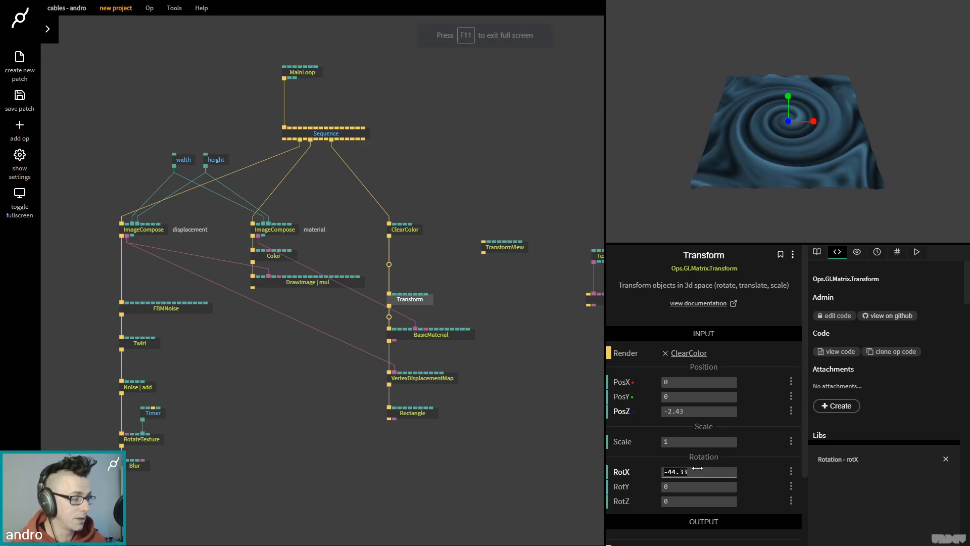
pyautogui.write('0')
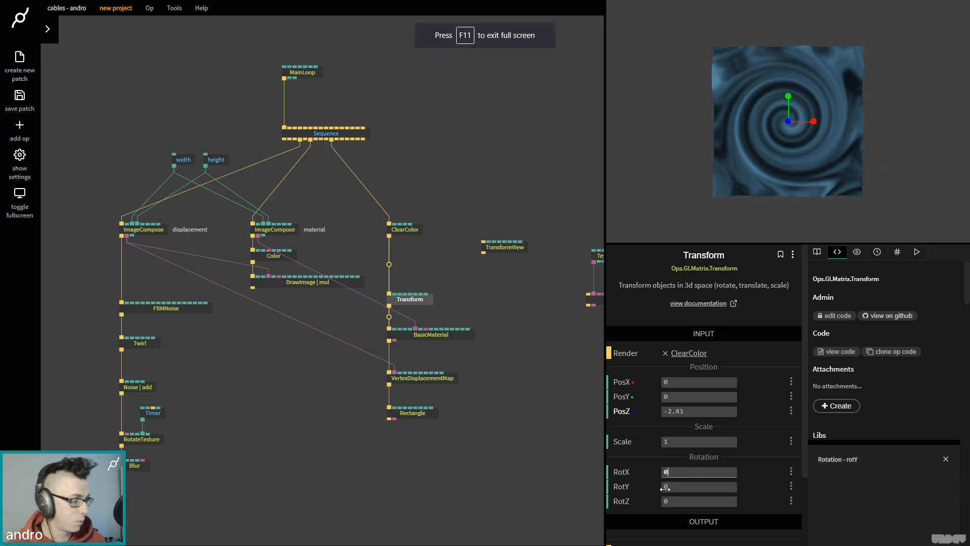
pyautogui.click(687, 411)
pyautogui.write('0')
pyautogui.click(509, 256)
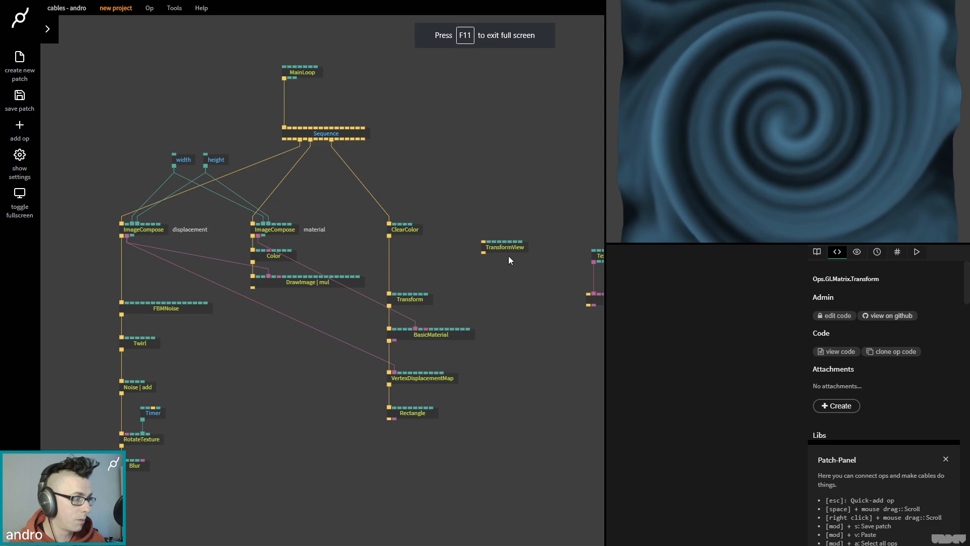
pyautogui.moveTo(516, 250); pyautogui.dragTo(391, 269)
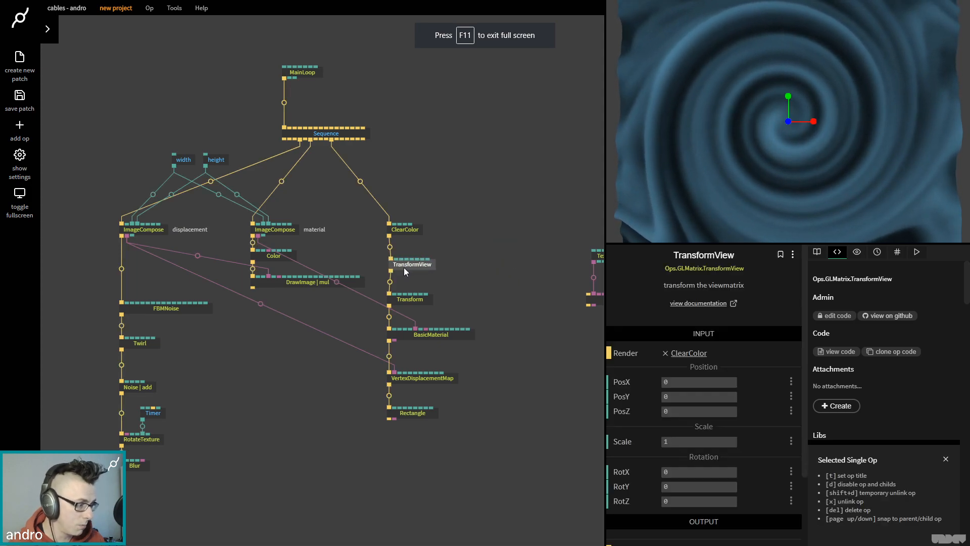
# - Tilt and pull back the camera in TransformView with RotX about -58.78 and PosZ about -0.35
pyautogui.moveTo(689, 411); pyautogui.dragTo(631, 411)
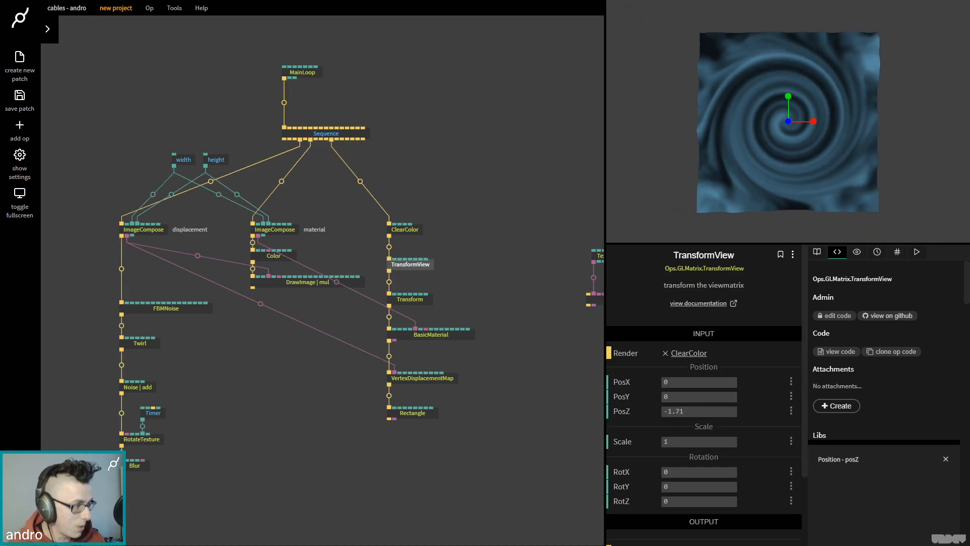
pyautogui.moveTo(699, 411); pyautogui.dragTo(698, 411)
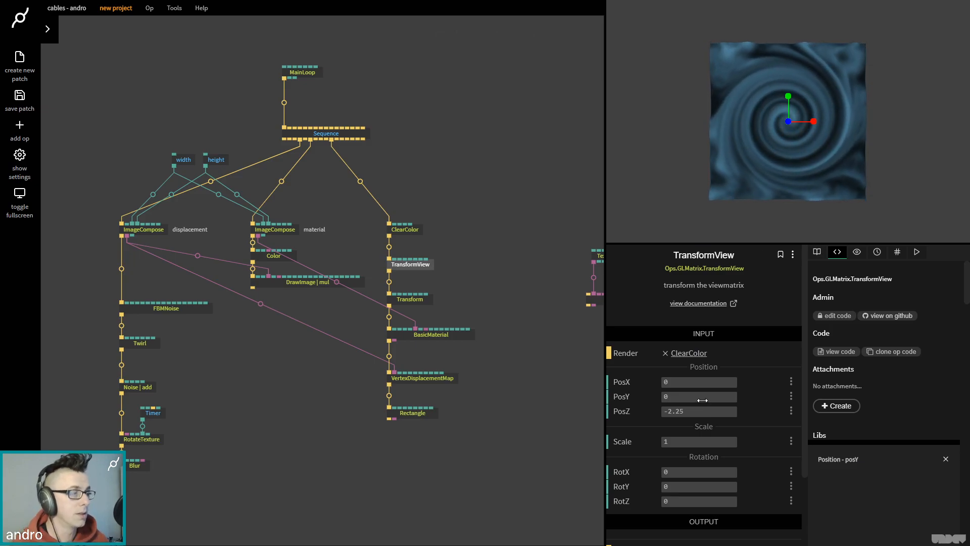
pyautogui.moveTo(685, 412); pyautogui.dragTo(738, 412)
pyautogui.moveTo(683, 471); pyautogui.dragTo(613, 472)
pyautogui.moveTo(690, 411); pyautogui.dragTo(691, 411)
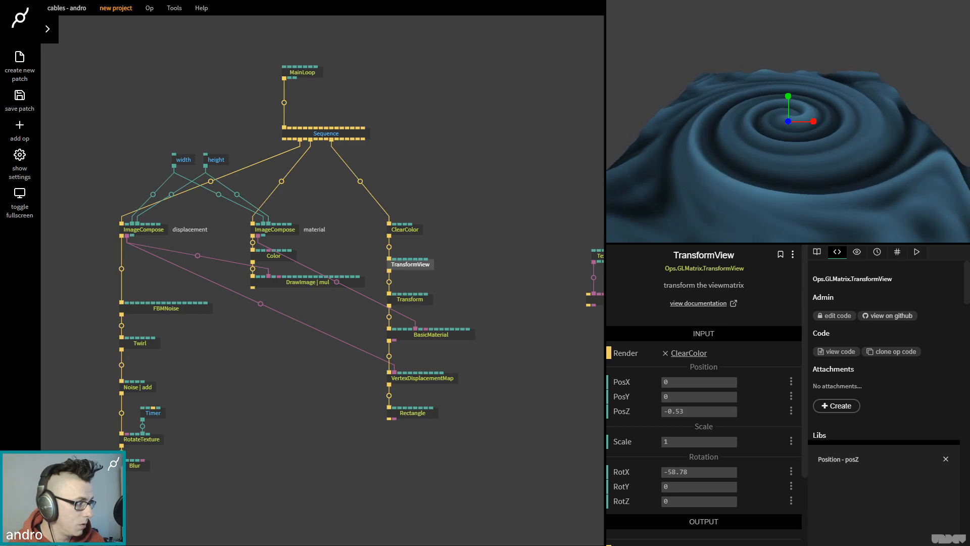
# - Save the patch and reload the page
pyautogui.click(488, 291)
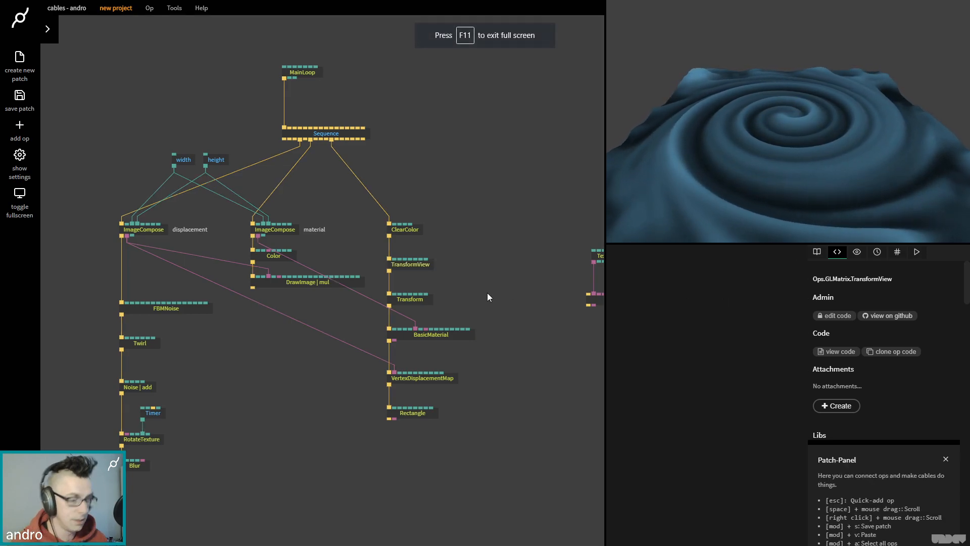
pyautogui.hotkey('ctrl', 's')
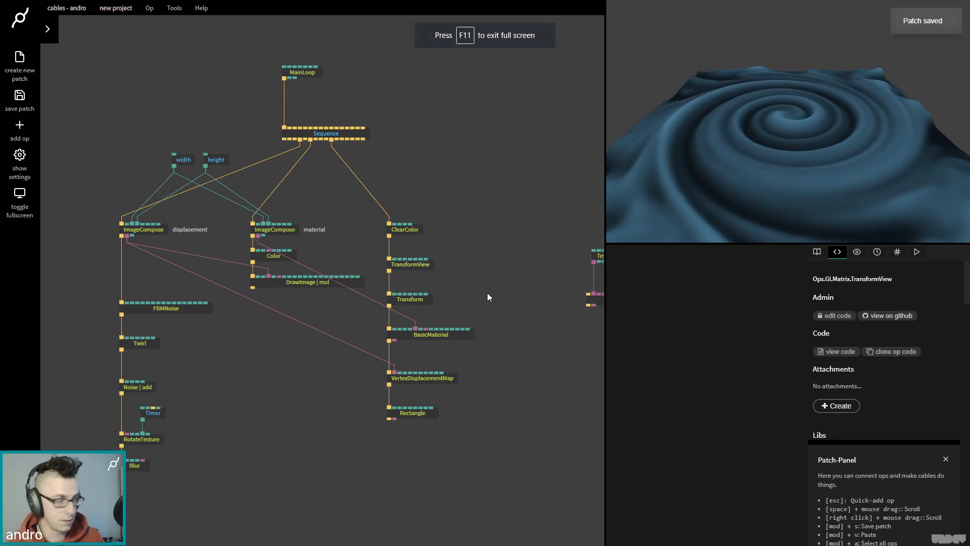
pyautogui.press('F5')
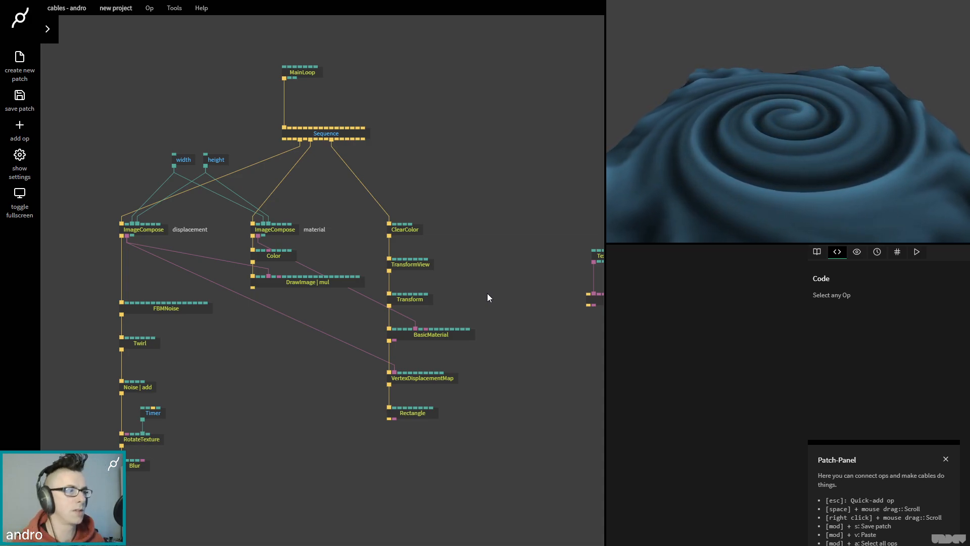
# - Adjust TransformView to RotZ about 49.68, PosY about 0.26, PosZ about 0.04 and RotX about -60.05
pyautogui.click(420, 265)
pyautogui.moveTo(692, 498); pyautogui.dragTo(701, 498)
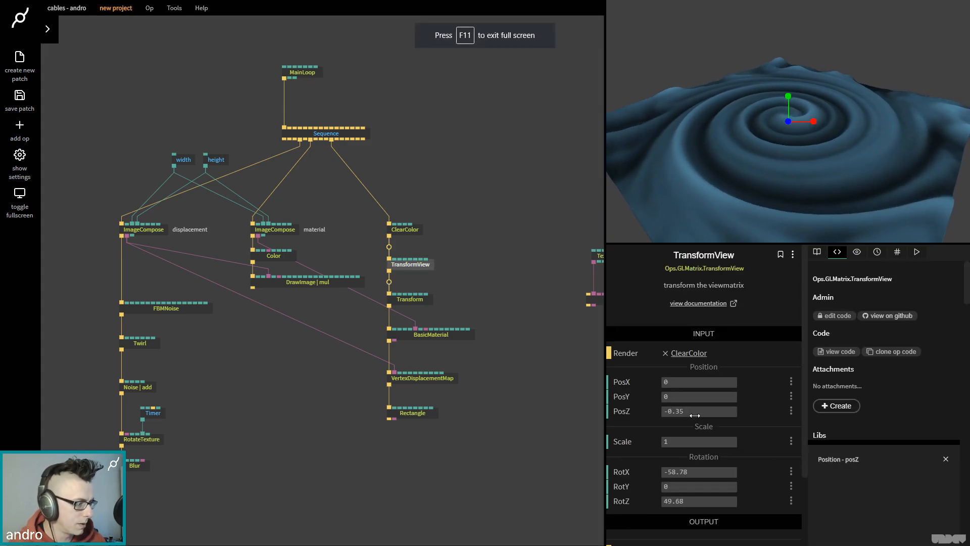
pyautogui.moveTo(689, 411)
pyautogui.mouseDown()
pyautogui.moveTo(705, 411)
pyautogui.moveTo(696, 413)
pyautogui.moveTo(712, 396)
pyautogui.moveTo(702, 396)
pyautogui.mouseUp()
pyautogui.press('F11')
pyautogui.moveTo(684, 471); pyautogui.dragTo(690, 472)
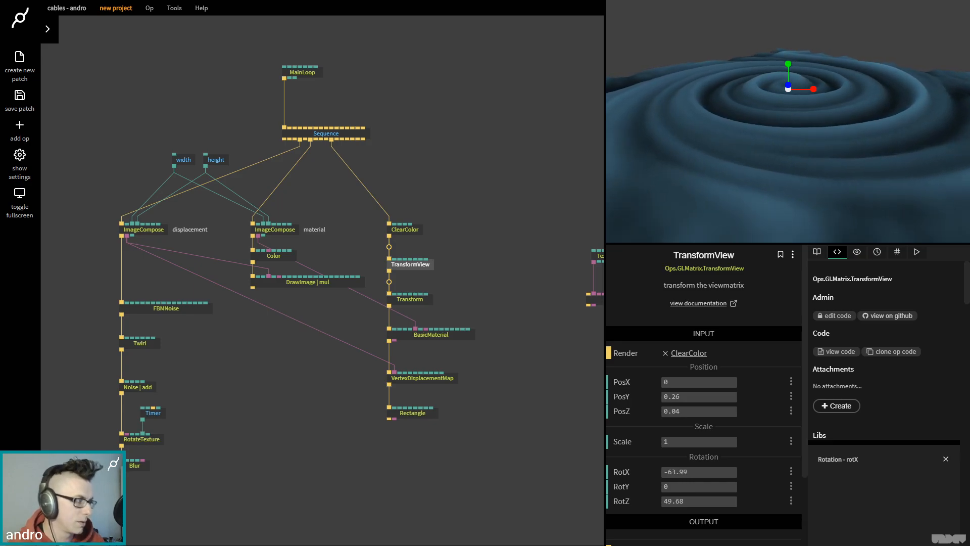
pyautogui.press('F11')
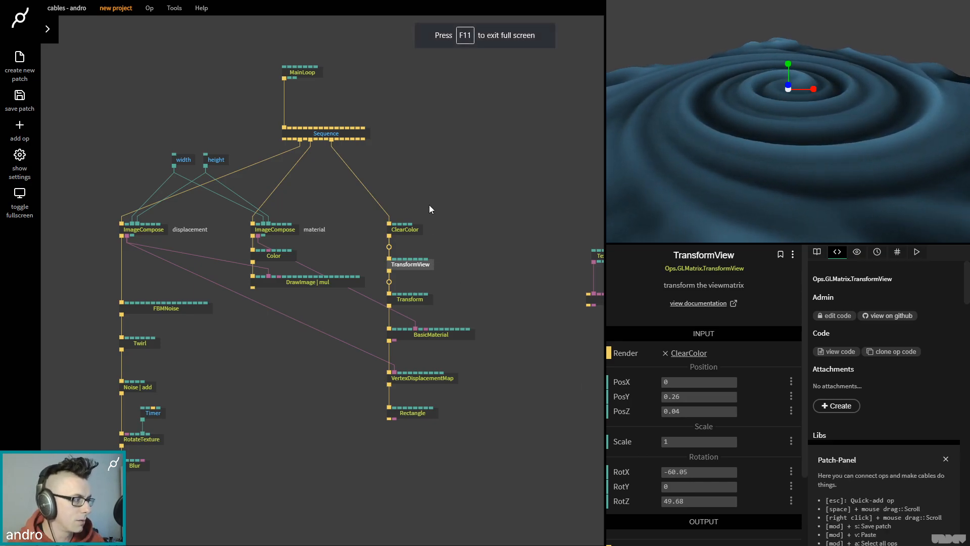
pyautogui.click(357, 163)
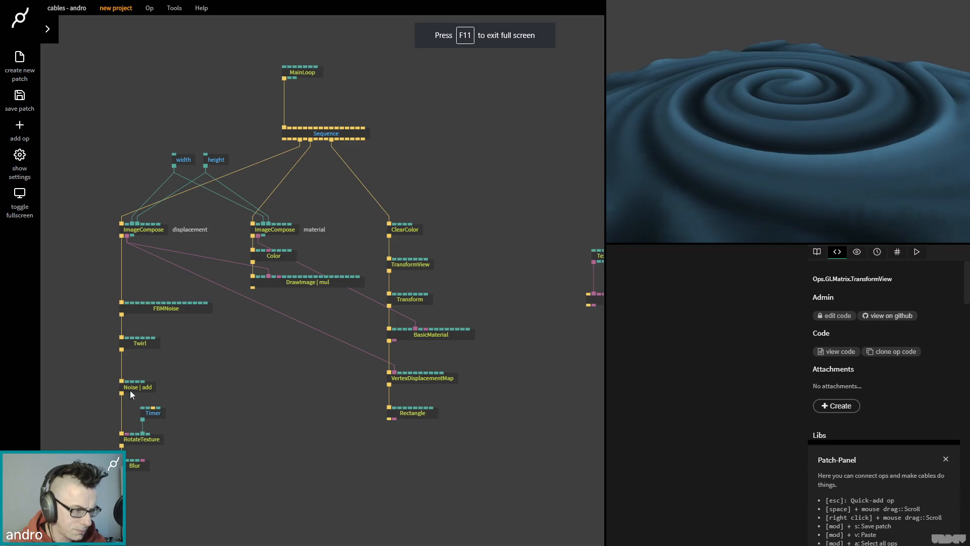
# - Try a much lower Twist Amount of about 89.35 on the Twirl op in the displacement chain
pyautogui.click(141, 343)
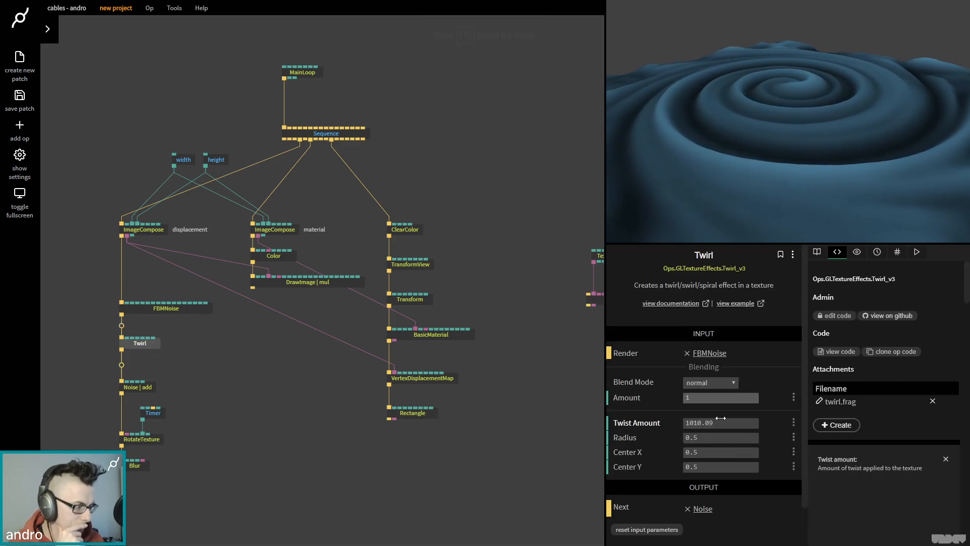
pyautogui.moveTo(723, 423); pyautogui.dragTo(722, 424)
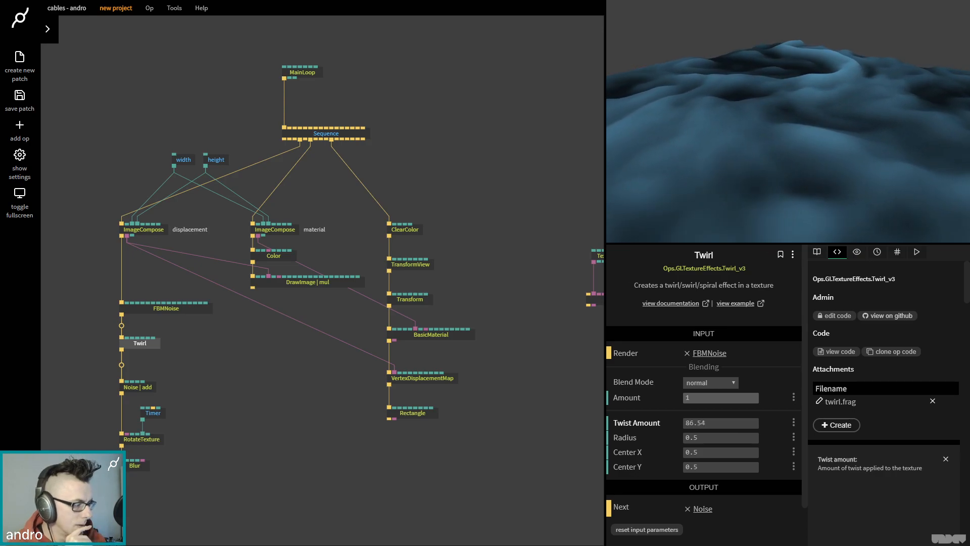
pyautogui.moveTo(724, 424); pyautogui.dragTo(727, 422)
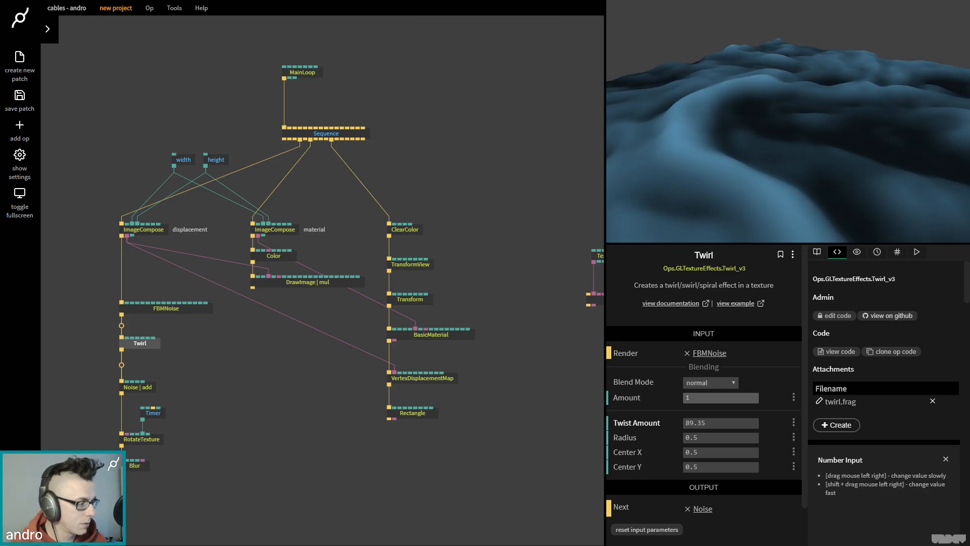
# - Set the Twirl op's Twist Amount to 2000 after trying 1000
pyautogui.click(721, 424)
pyautogui.write('1000')
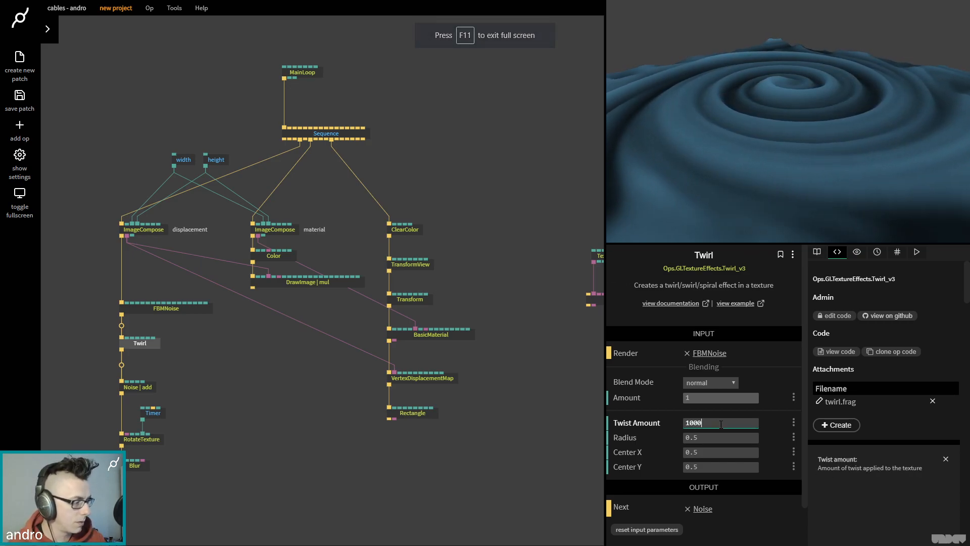
pyautogui.press('BackSpace')
pyautogui.write('2000')
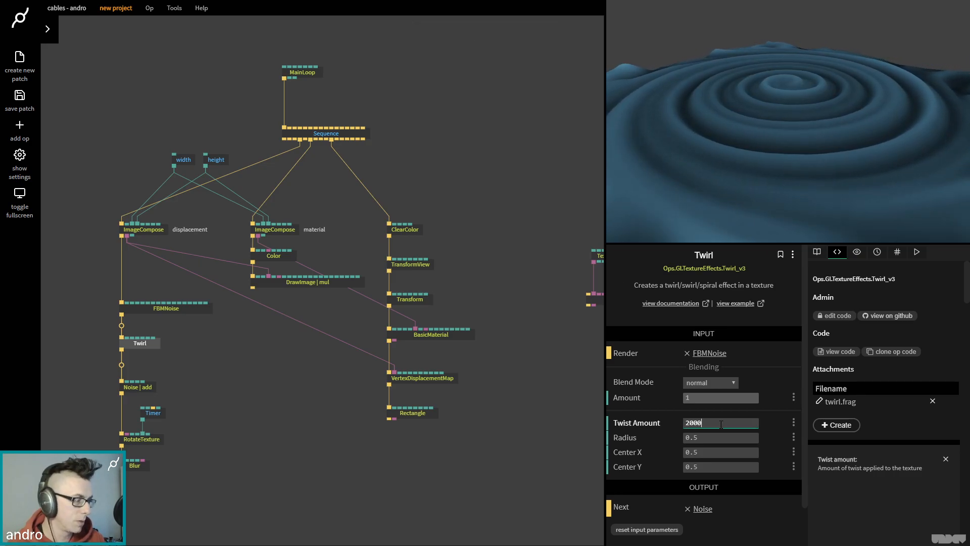
pyautogui.click(289, 375)
# - Add a TriggerLimiter op linked to the displacement ImageCompose trigger output and place it beside the FBMNoise chain
pyautogui.moveTo(256, 374); pyautogui.dragTo(356, 429)
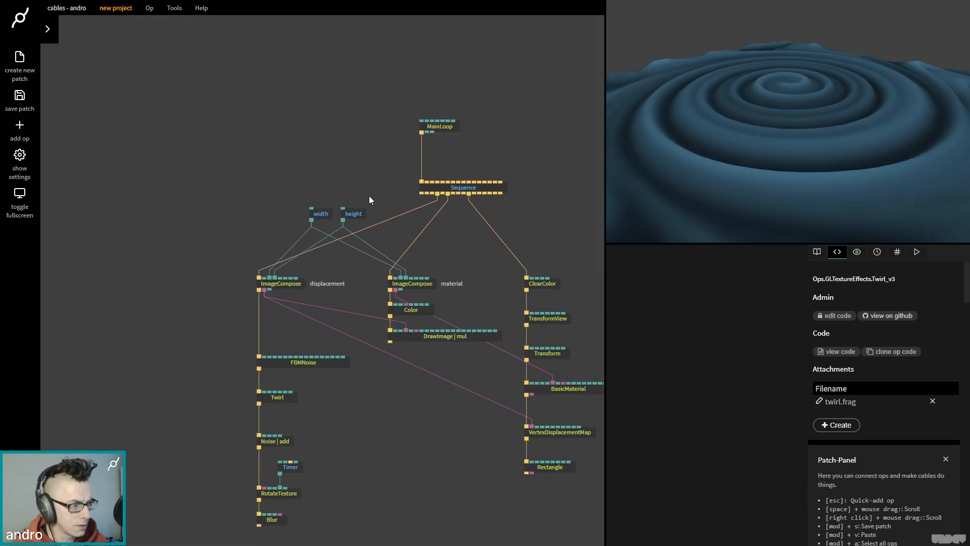
pyautogui.moveTo(259, 289); pyautogui.dragTo(172, 335)
pyautogui.write('trigger')
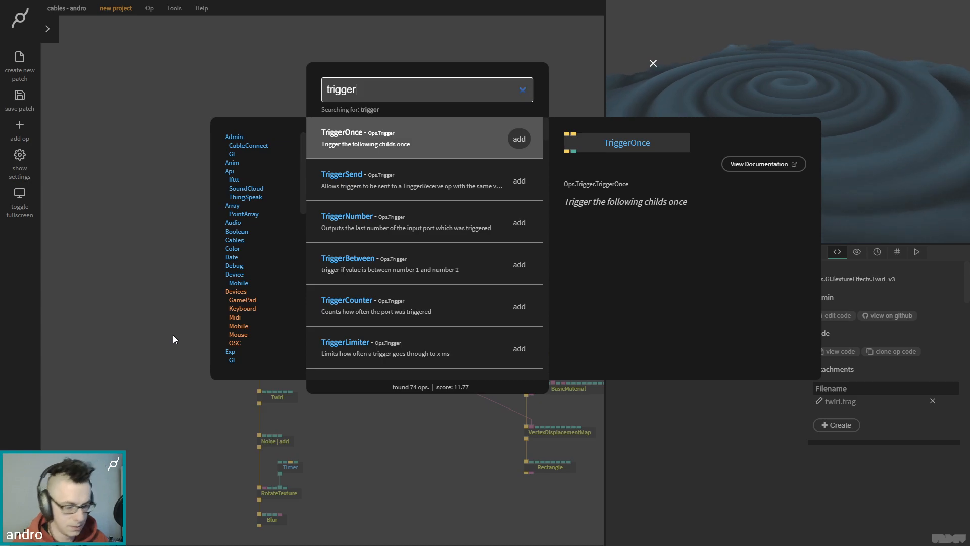
pyautogui.write('limi')
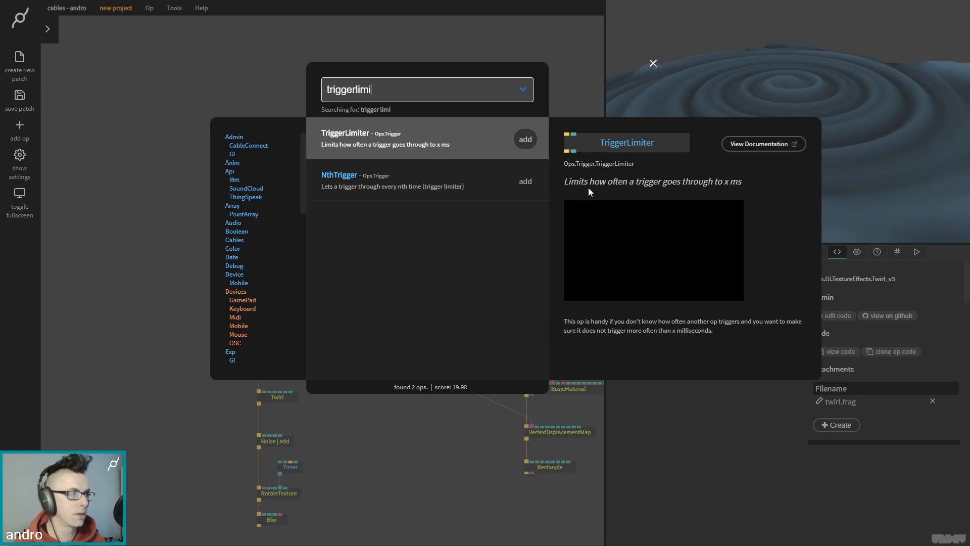
pyautogui.click(525, 139)
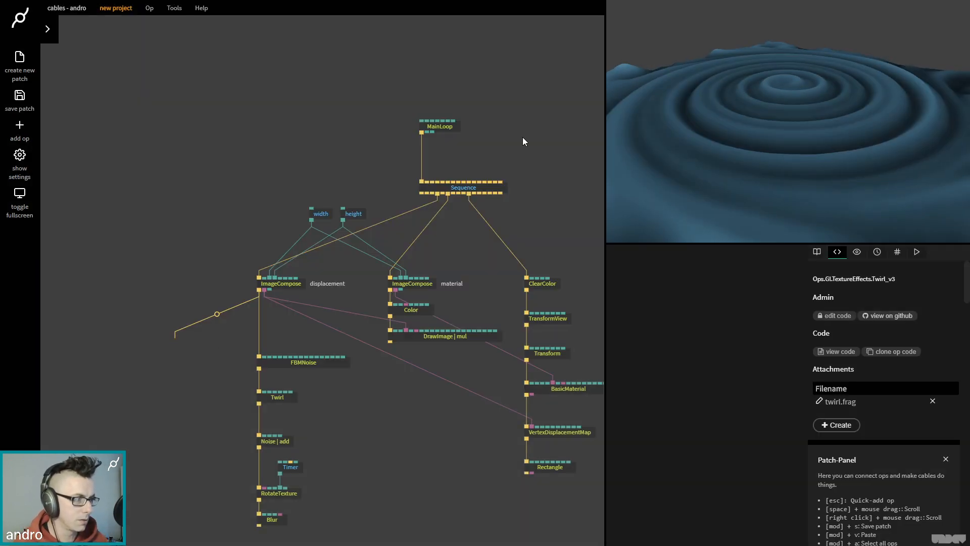
pyautogui.moveTo(194, 344); pyautogui.dragTo(176, 345)
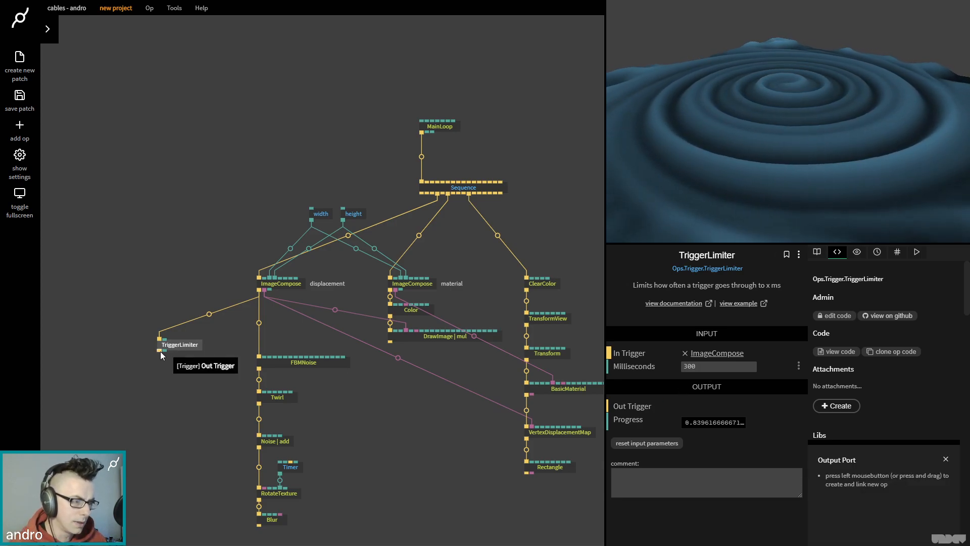
# - Add a Sequence op from Ops connected to the TriggerLimiter's Out Trigger port
pyautogui.moveTo(160, 351); pyautogui.dragTo(154, 392)
pyautogui.write('seq')
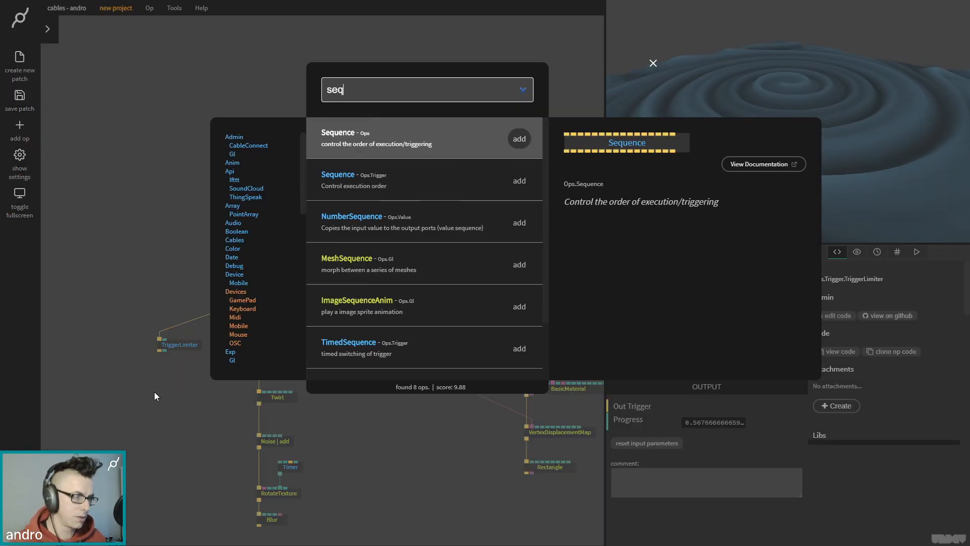
pyautogui.press('Return')
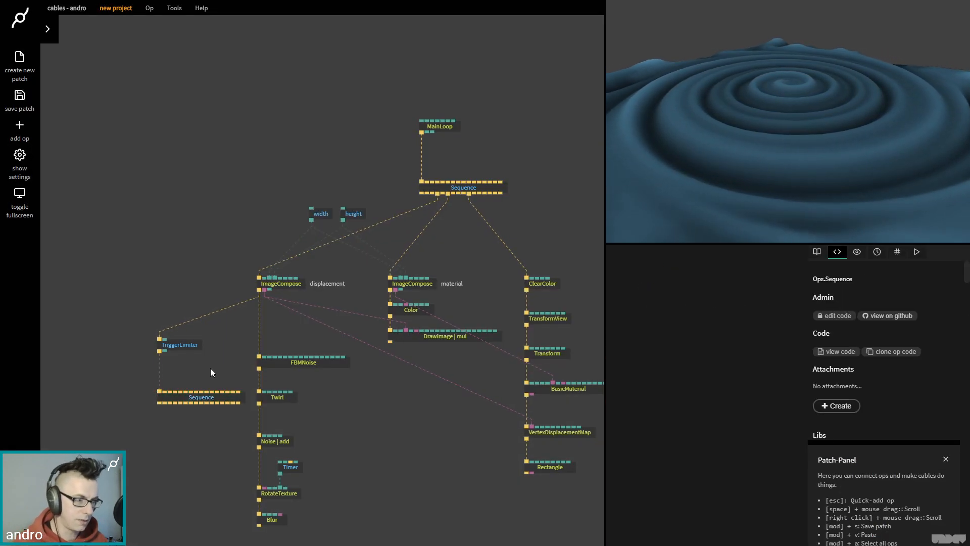
# - Set the TriggerLimiter's Milliseconds to 1000
pyautogui.click(181, 345)
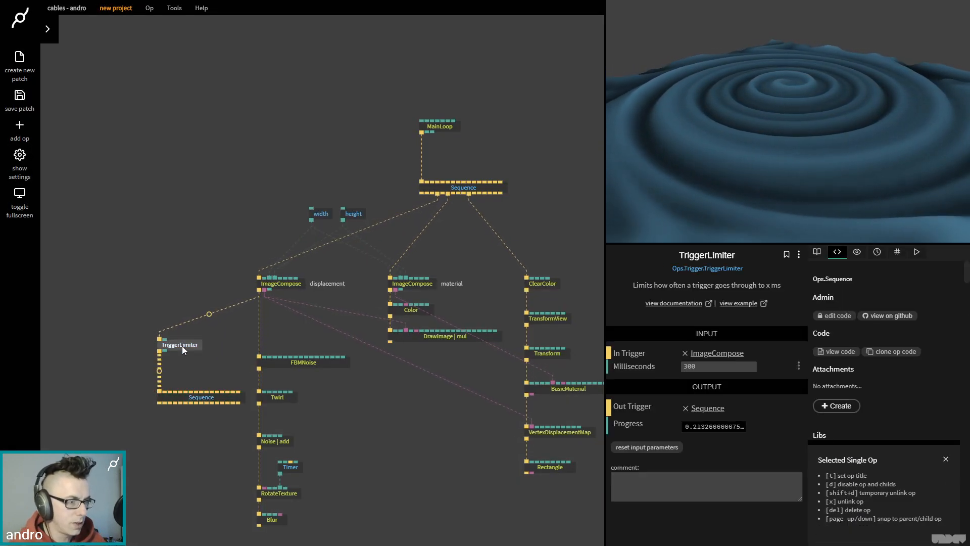
pyautogui.click(706, 367)
pyautogui.write('1000')
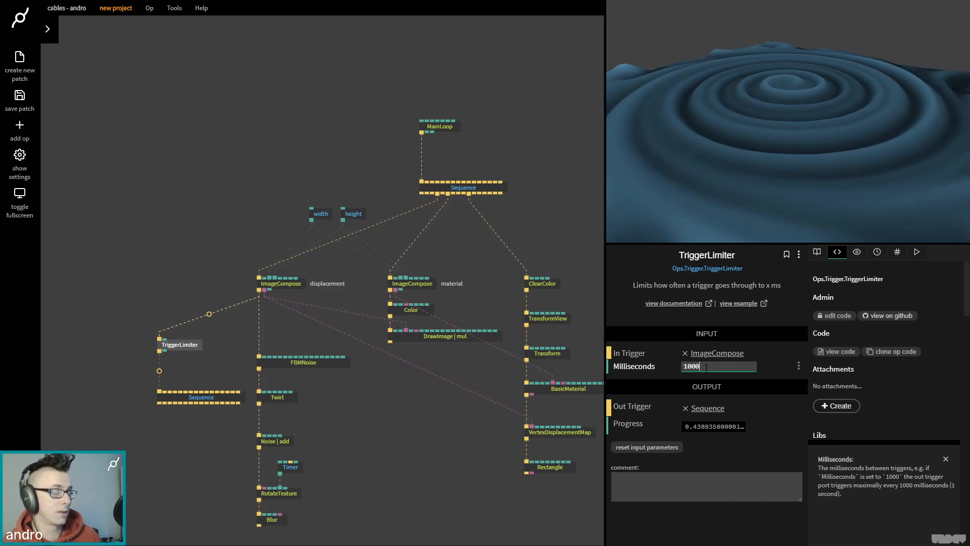
# - Set the TriggerLimiter's Milliseconds to 2000
pyautogui.press('Left')
pyautogui.press('Left')
pyautogui.press('Left')
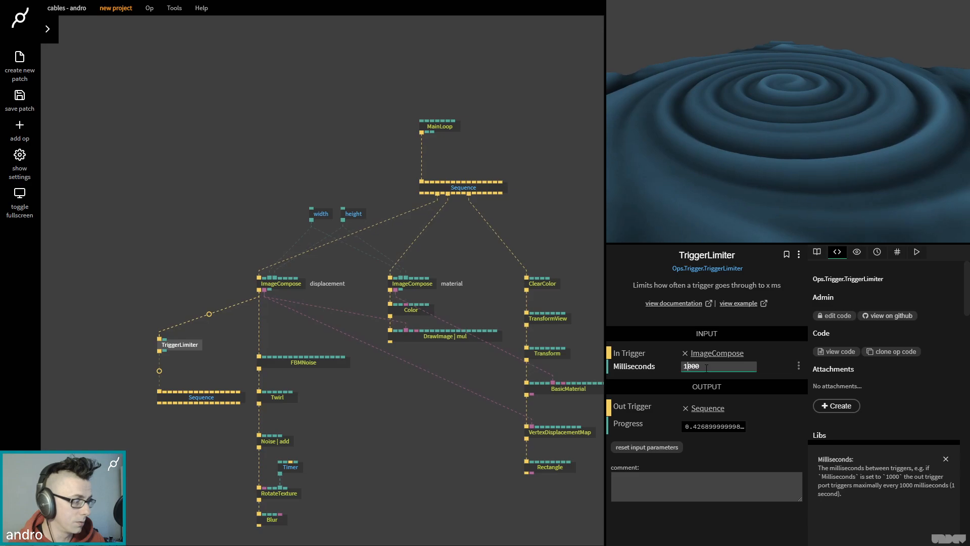
pyautogui.press('BackSpace')
pyautogui.write('2')
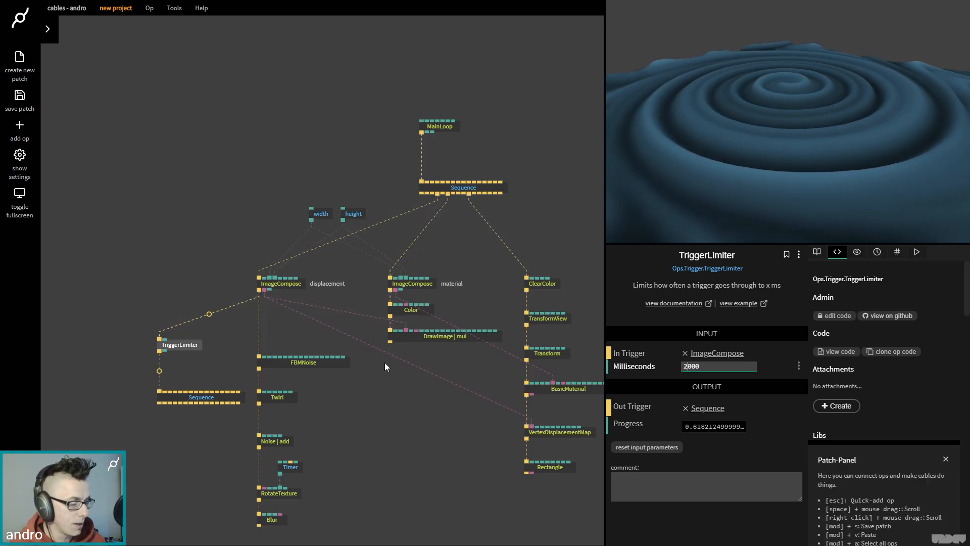
# - Delete the Sequence op below the TriggerLimiter and move the TriggerLimiter farther away from the FBMNoise chain
pyautogui.click(183, 396)
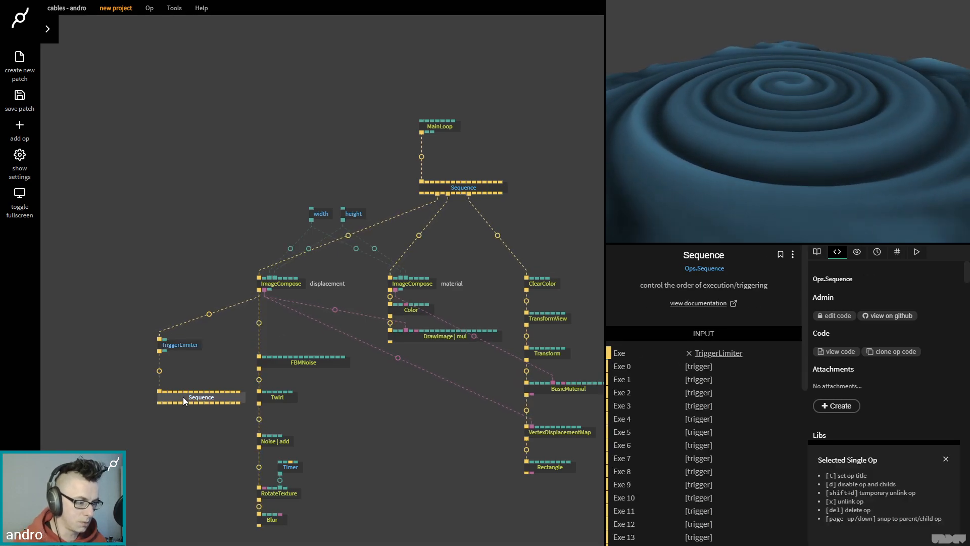
pyautogui.press('Delete')
pyautogui.moveTo(184, 346); pyautogui.dragTo(139, 344)
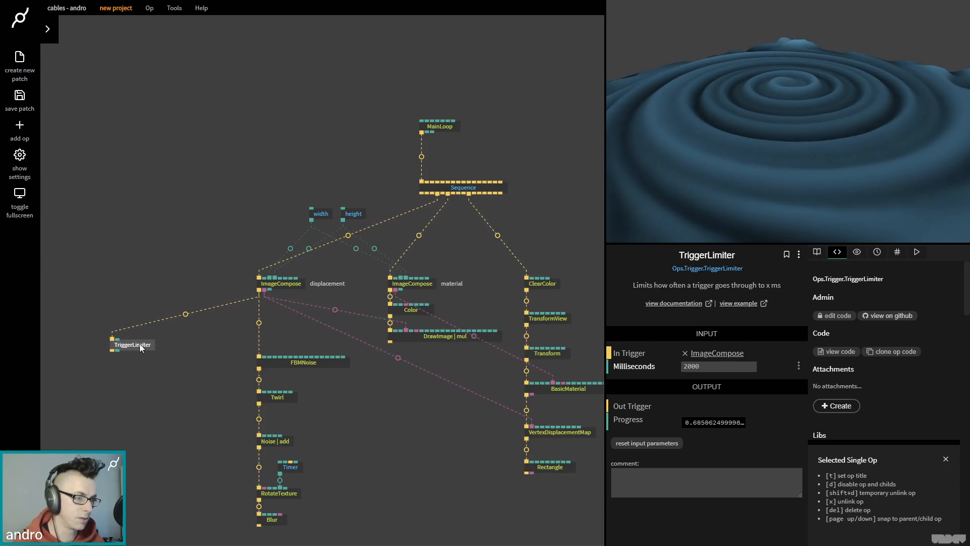
# - Add a TriggerRandomNumber op from Ops.Math below the TriggerLimiter, linked to its Out Trigger port
pyautogui.moveTo(110, 350); pyautogui.dragTo(118, 389)
pyautogui.write('tr')
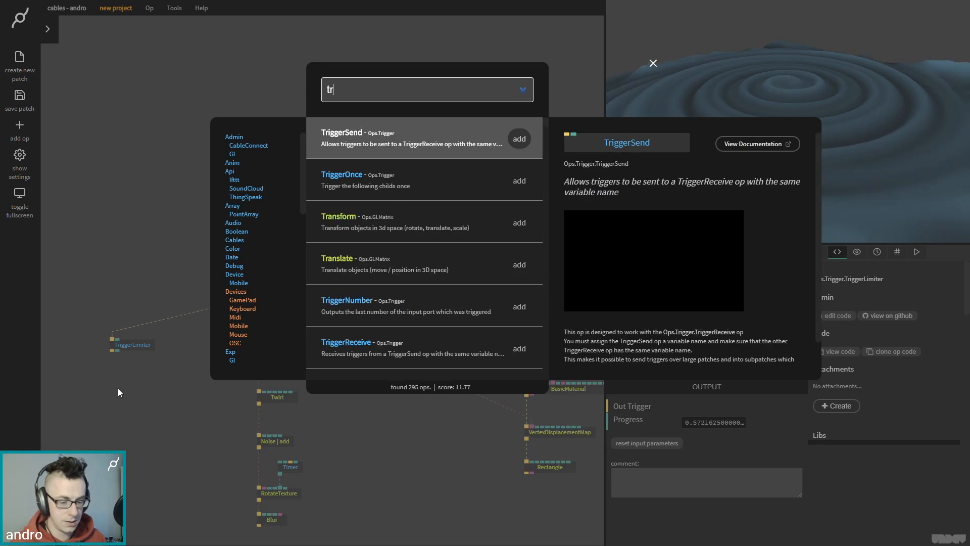
pyautogui.write('igger ')
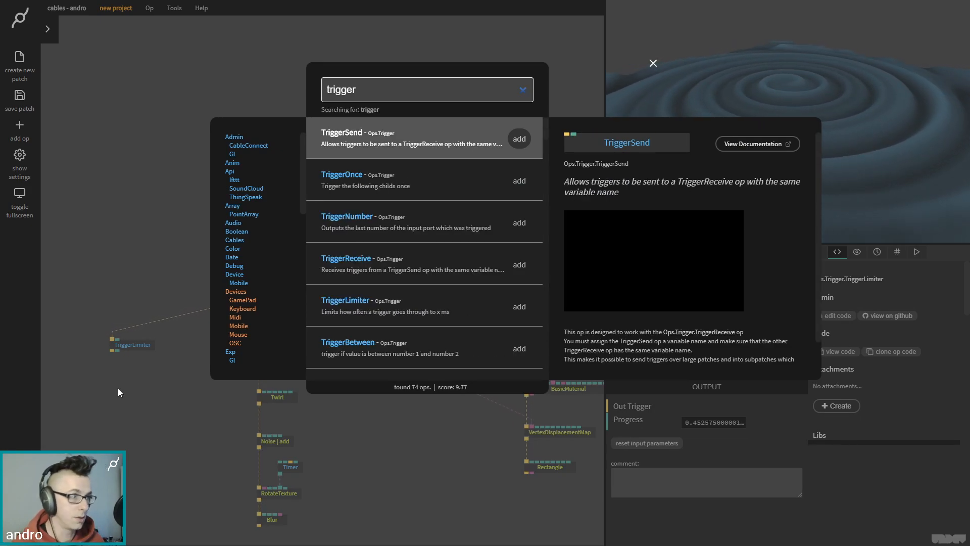
pyautogui.write('random')
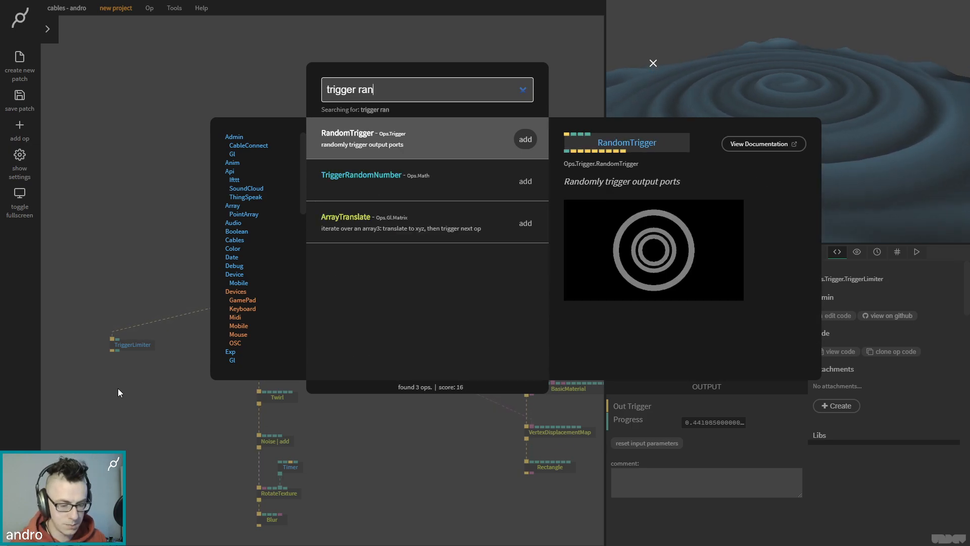
pyautogui.click(456, 192)
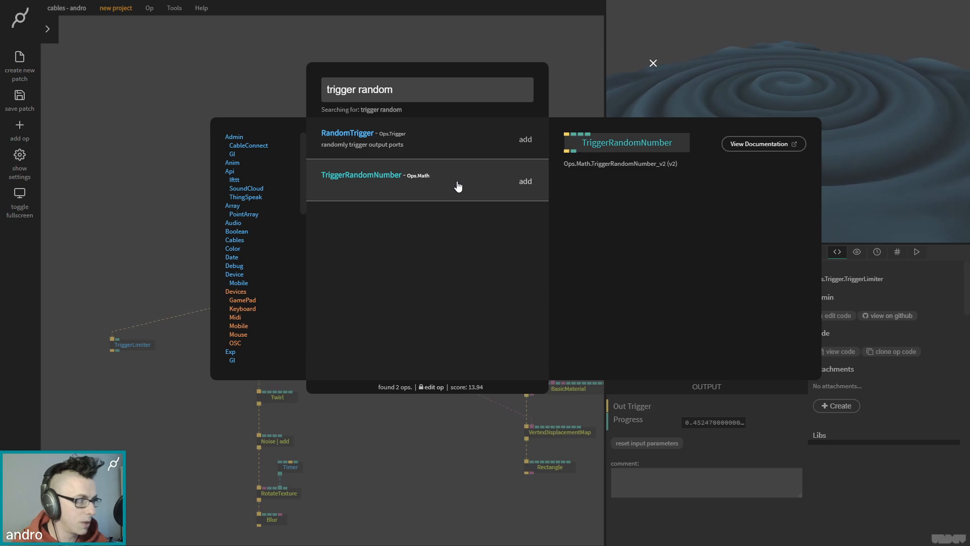
pyautogui.click(525, 182)
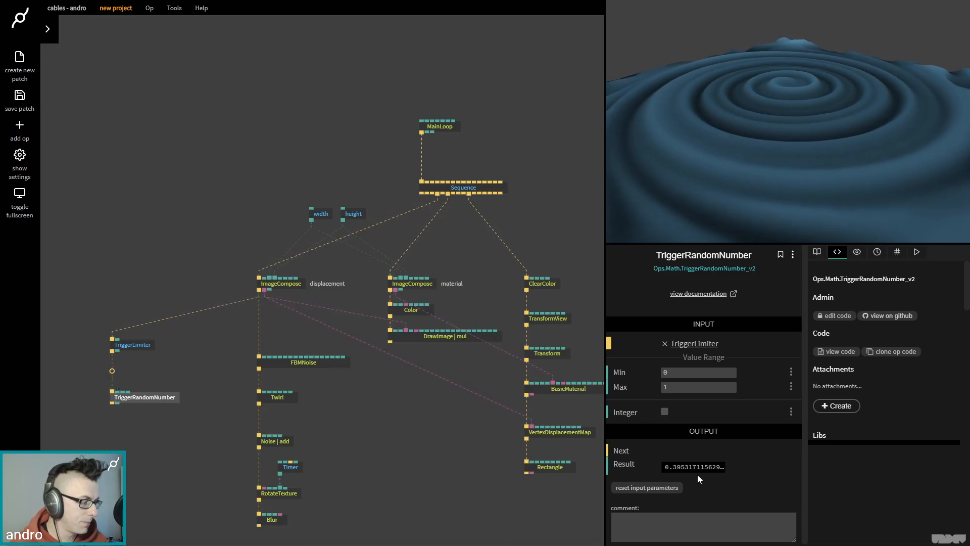
# - Set the TriggerRandomNumber's Min to 100 and Max to 1000, and link its Result to the Twirl op's Twist Amount
pyautogui.moveTo(681, 468)
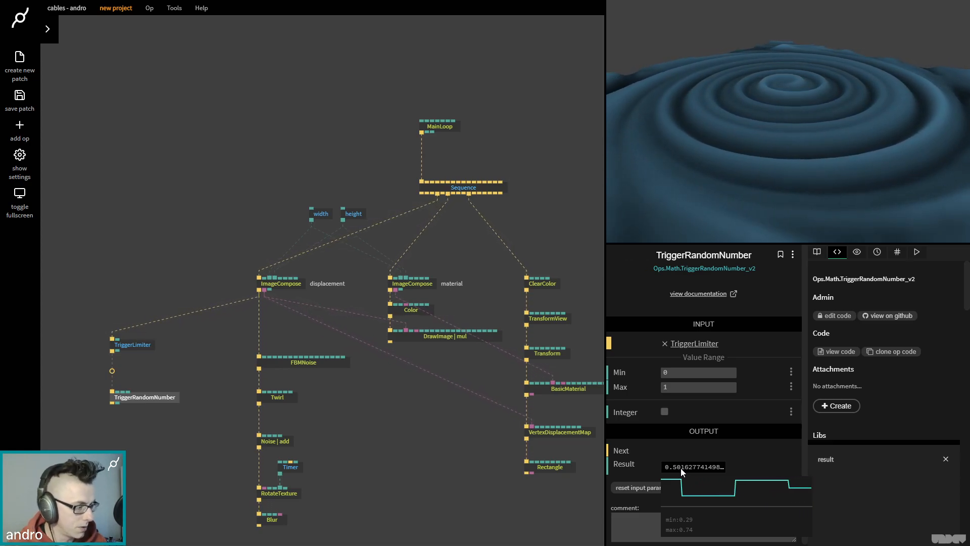
pyautogui.click(685, 371)
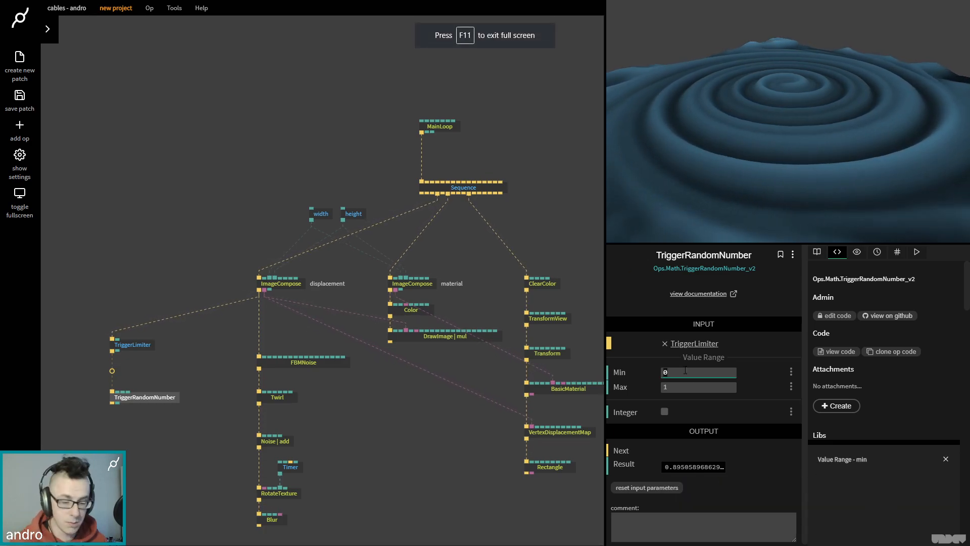
pyautogui.write('100')
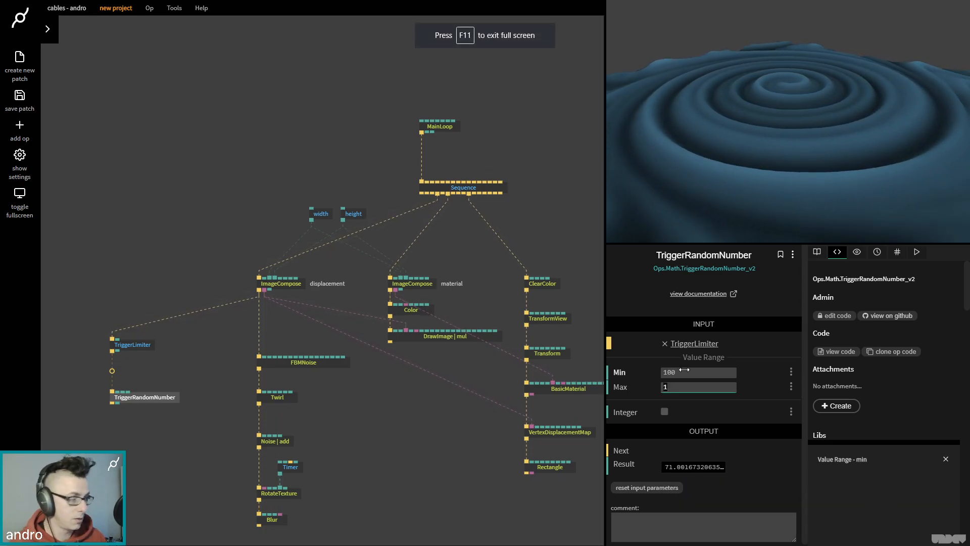
pyautogui.write('000')
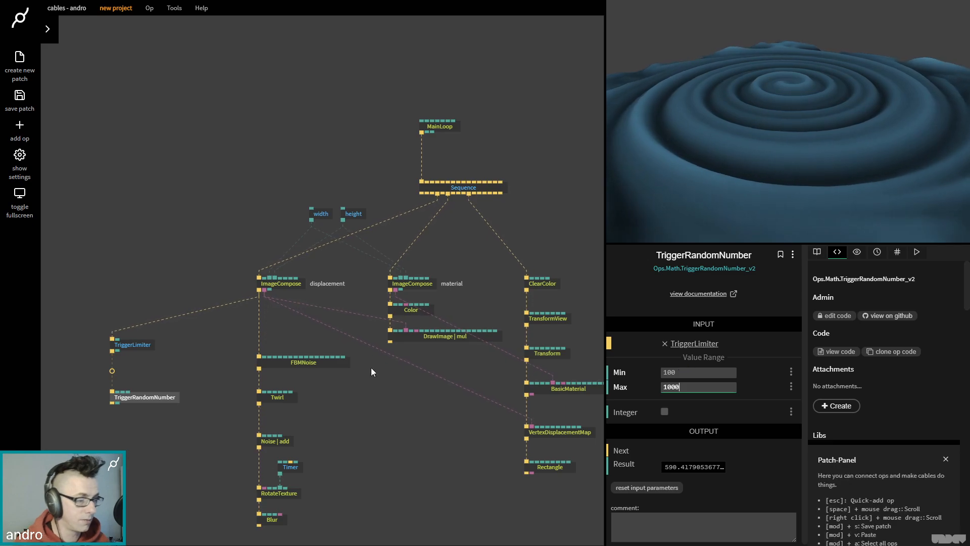
pyautogui.click(188, 391)
pyautogui.moveTo(119, 404); pyautogui.dragTo(313, 380)
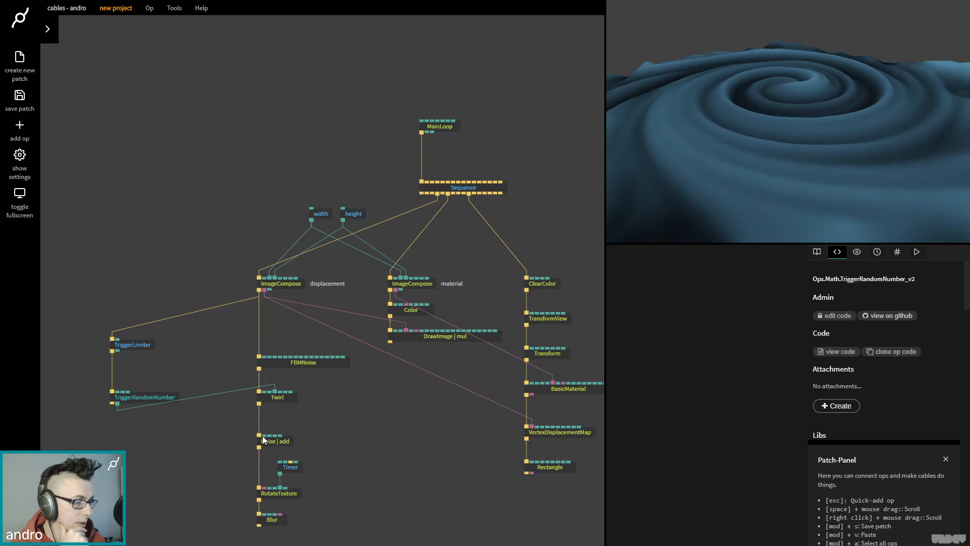
# - Move the Twirl op and the Noise, Timer, RotateTexture and Blur ops farther down to make space below FBMNoise
pyautogui.moveTo(284, 398); pyautogui.dragTo(284, 420)
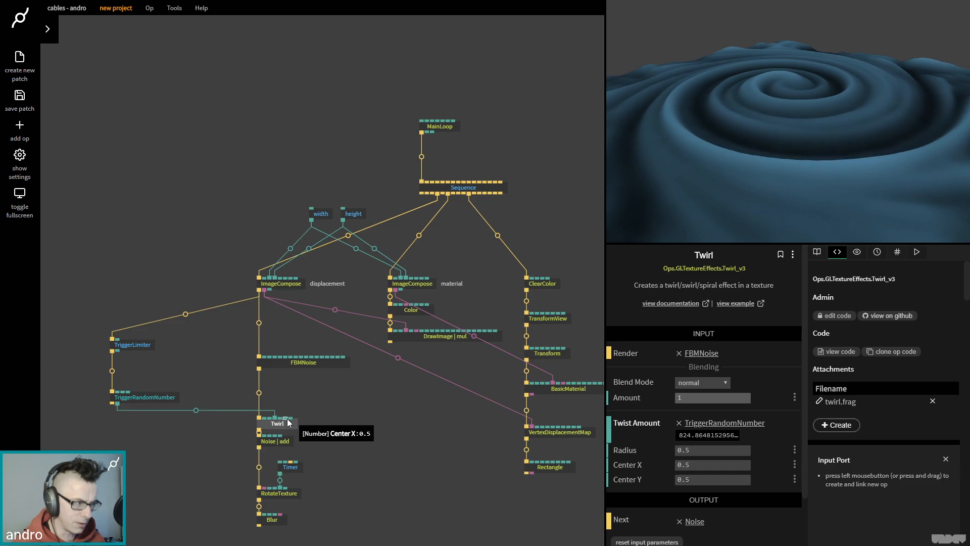
pyautogui.scroll(-4, 386, 390)
pyautogui.moveTo(341, 448); pyautogui.dragTo(274, 401)
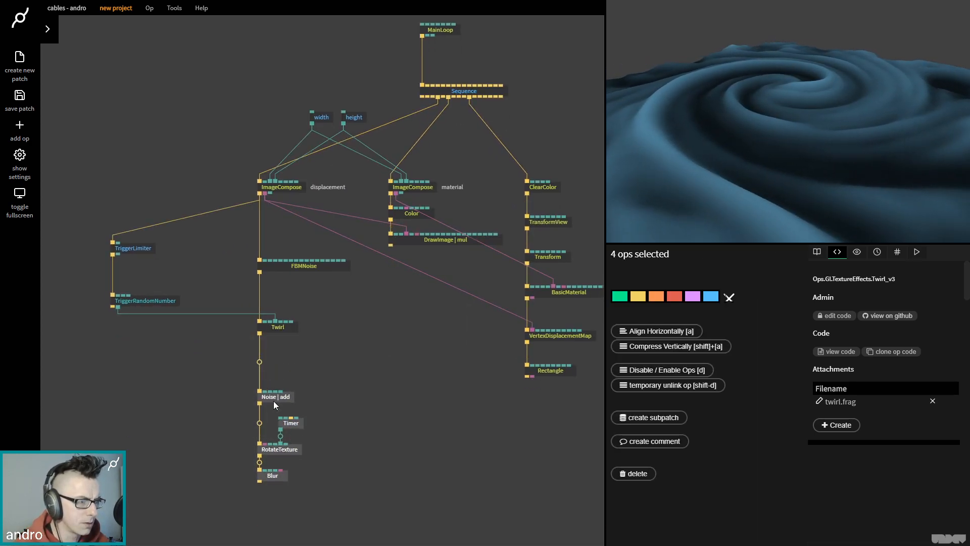
pyautogui.moveTo(269, 332); pyautogui.dragTo(273, 367)
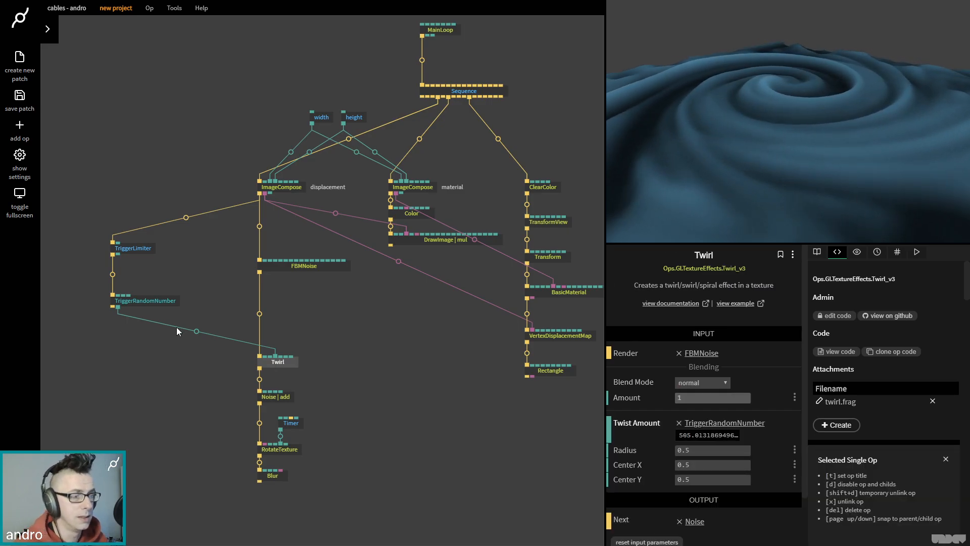
# - Insert a Smooth op from Ops.Anim into the link between TriggerRandomNumber and Twirl, and place it directly below TriggerRandomNumber
pyautogui.click(198, 332)
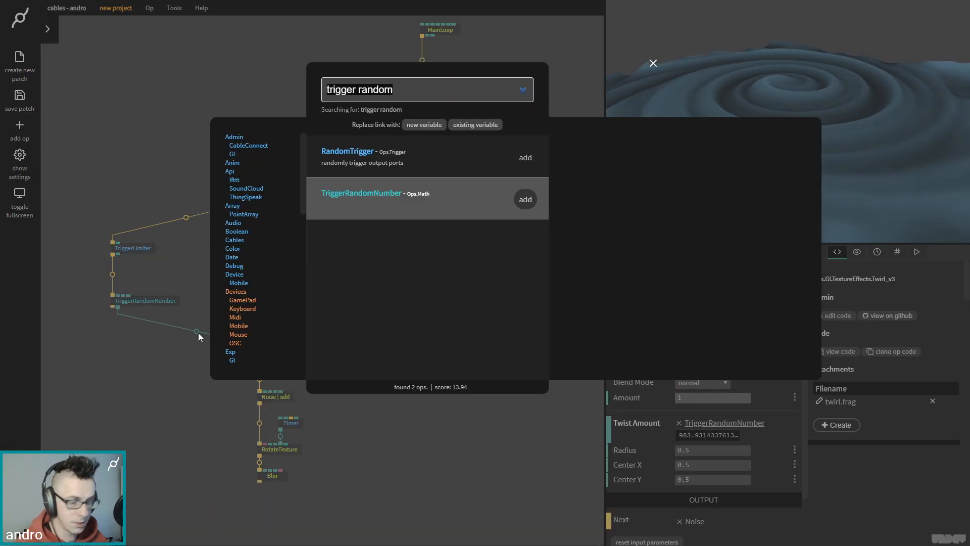
pyautogui.write('smooth')
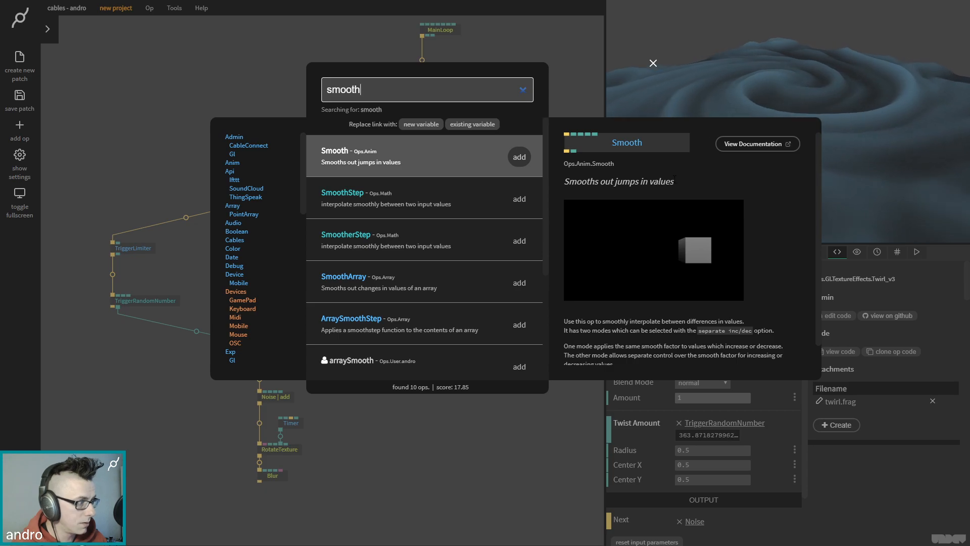
pyautogui.click(520, 159)
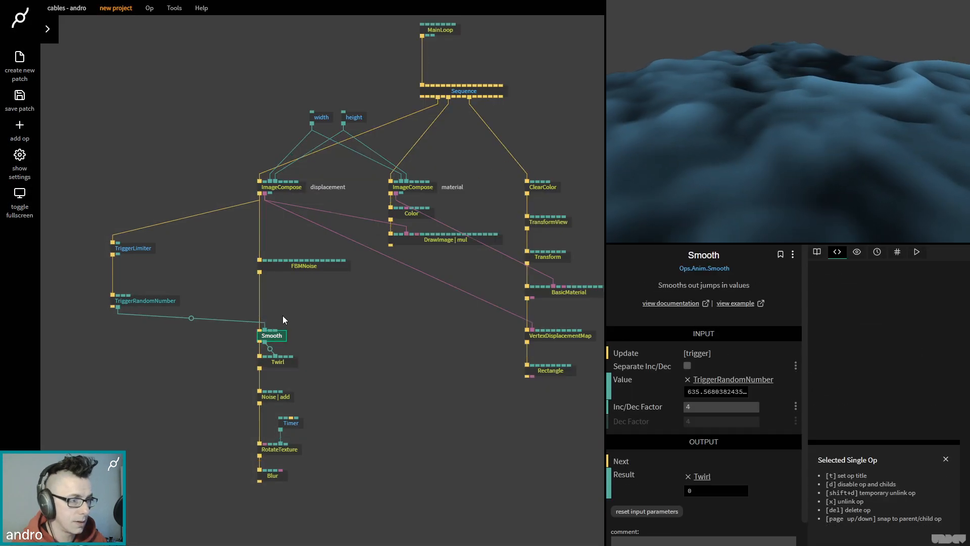
pyautogui.moveTo(285, 339); pyautogui.dragTo(130, 340)
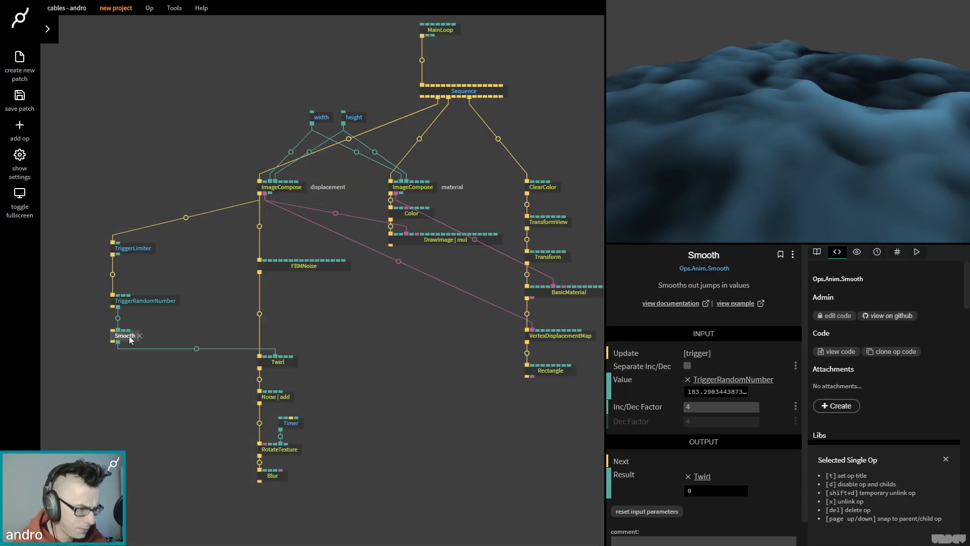
pyautogui.click(164, 327)
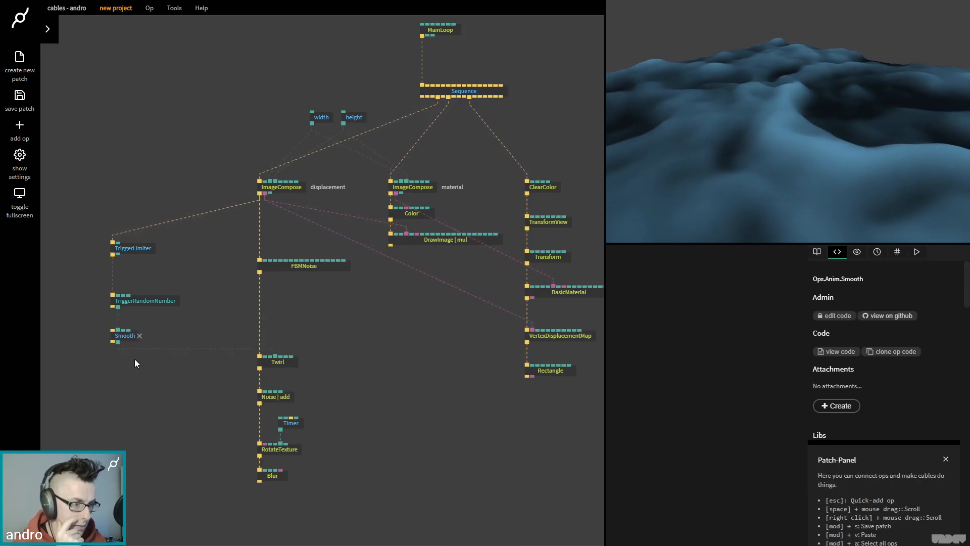
# - Try driving the Smooth op's Update from TriggerRandomNumber's Next trigger, and remove that link again
pyautogui.click(125, 333)
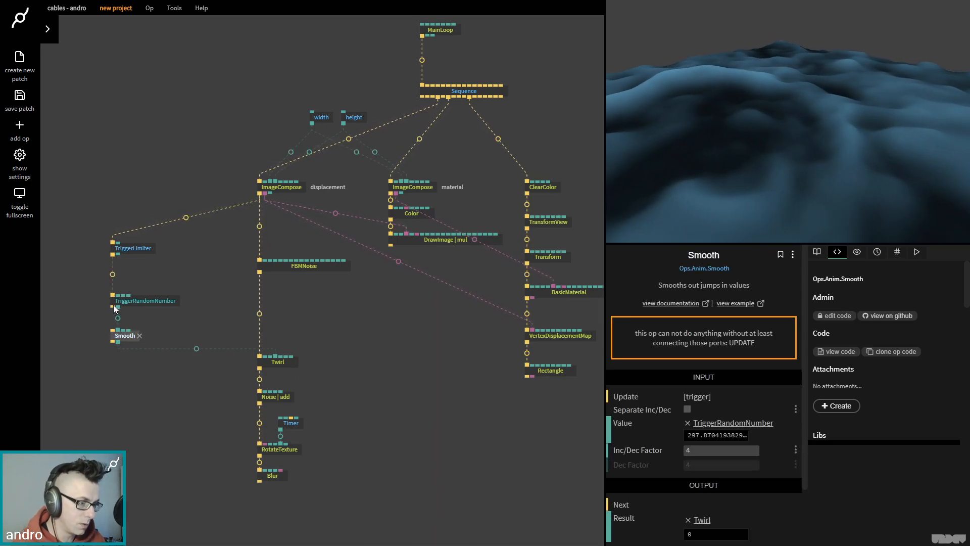
pyautogui.moveTo(113, 306); pyautogui.dragTo(112, 332)
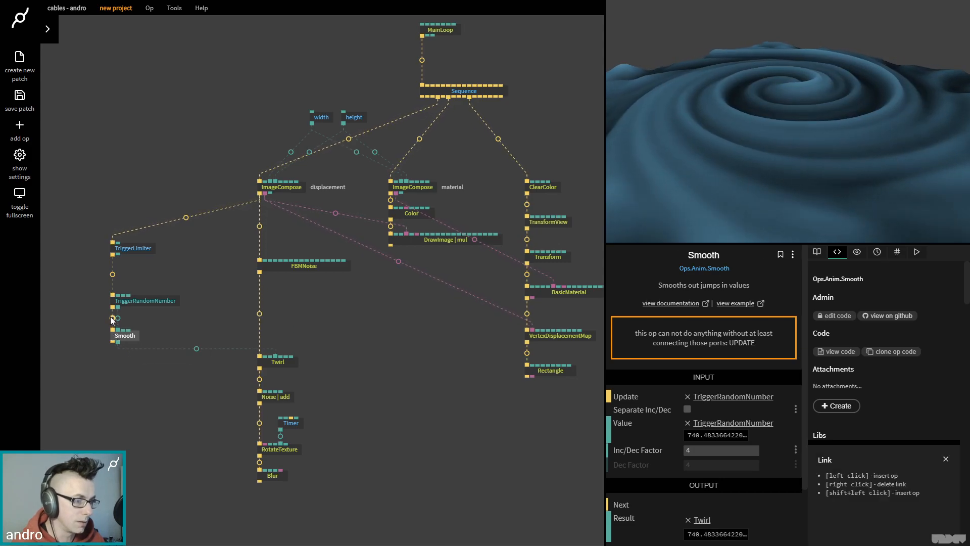
pyautogui.rightClick(112, 320)
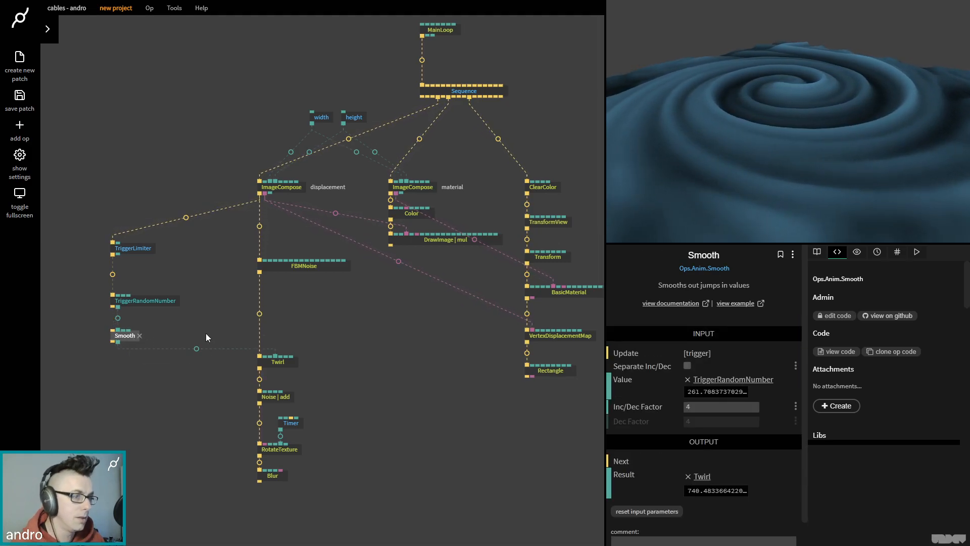
# - Link the FBMNoise trigger output to the Smooth op's Update port and set its Inc/Dec Factor to 64
pyautogui.moveTo(260, 272); pyautogui.dragTo(129, 337)
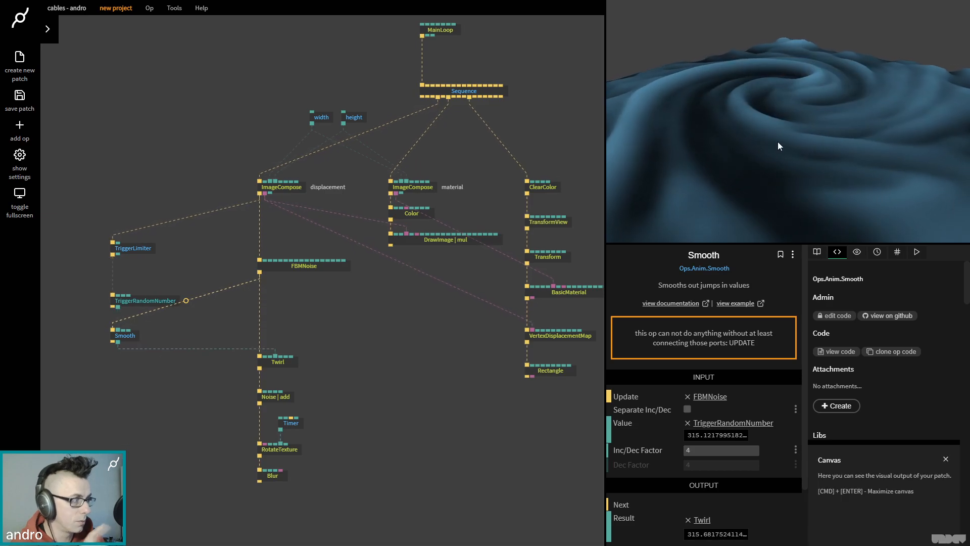
pyautogui.click(132, 333)
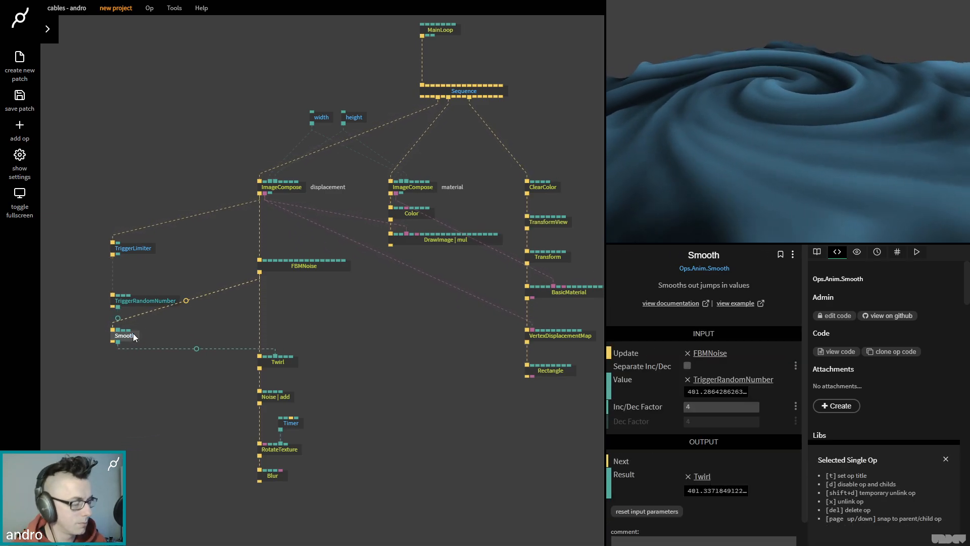
pyautogui.click(720, 408)
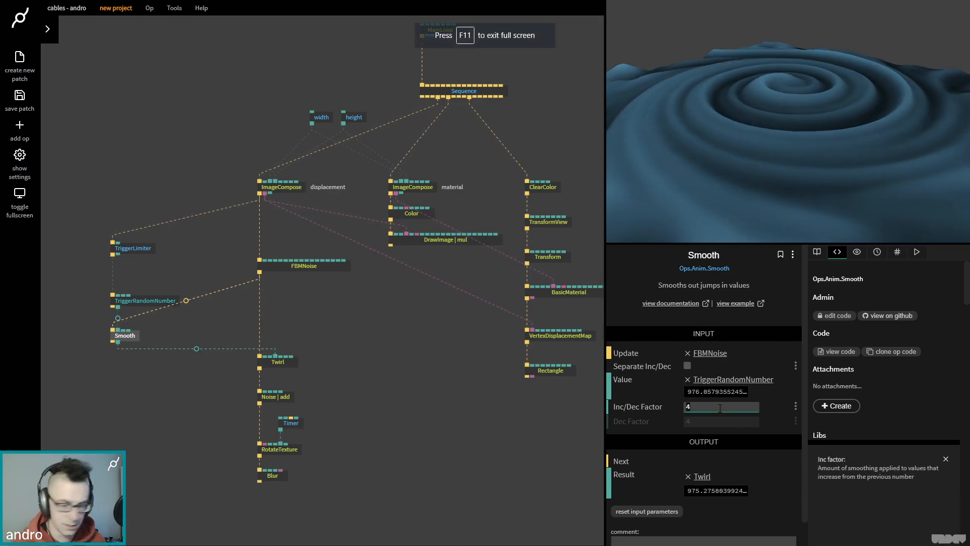
pyautogui.write('64')
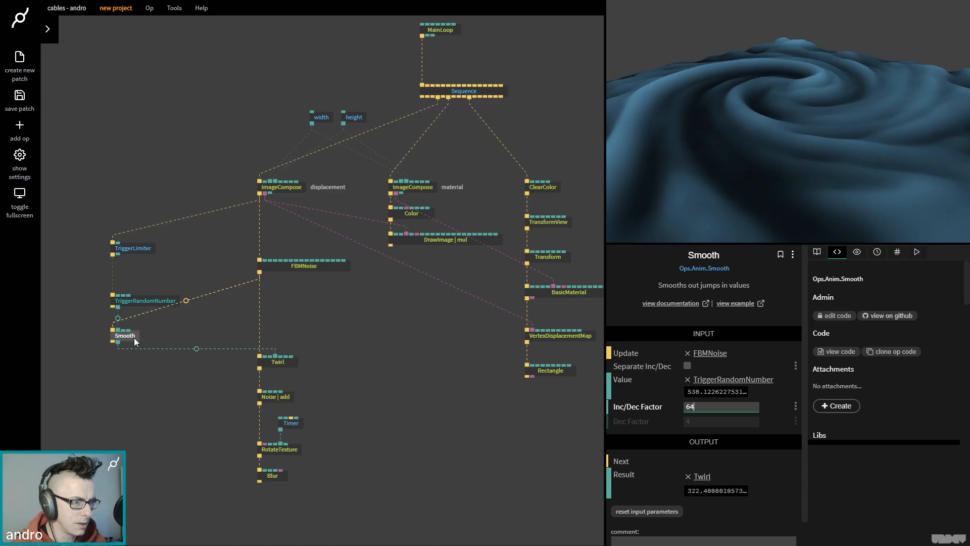
pyautogui.click(187, 329)
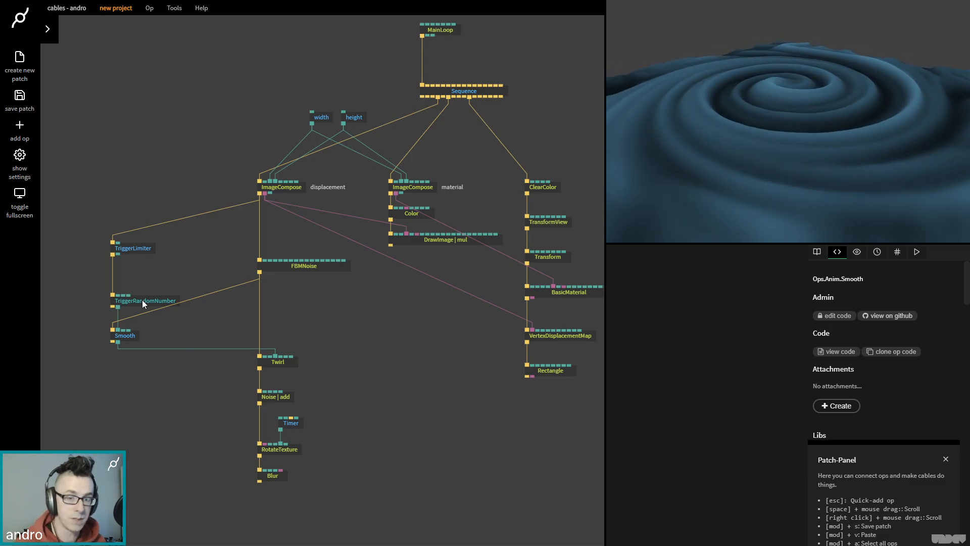
# - Try a Min of -1000 on the TriggerRandomNumber op, and set it back to 100
pyautogui.click(132, 338)
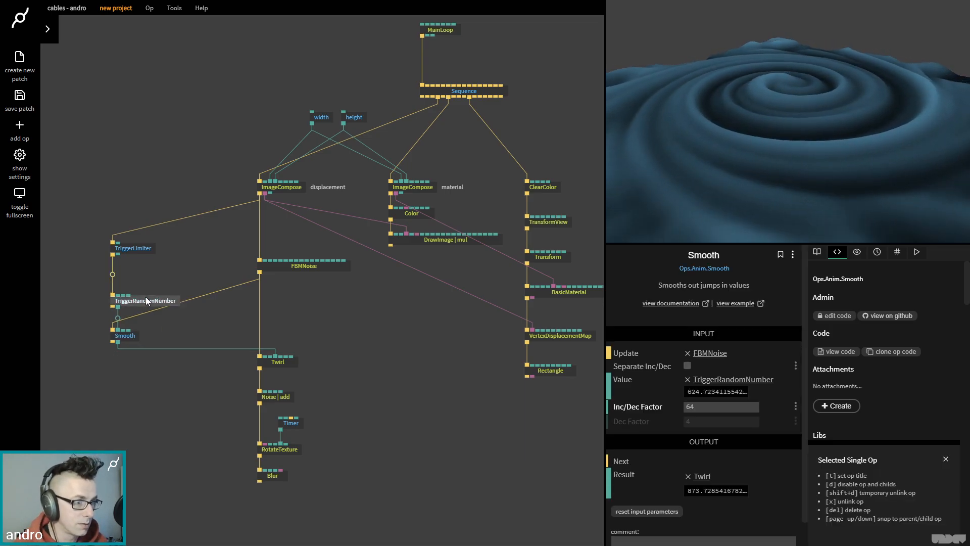
pyautogui.click(146, 300)
pyautogui.click(693, 372)
pyautogui.write('-1000')
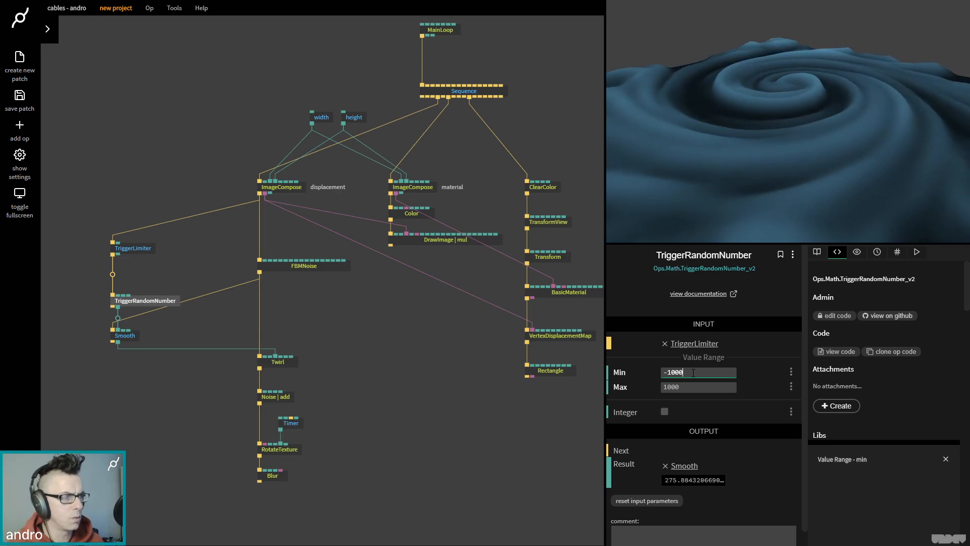
pyautogui.doubleClick(693, 372)
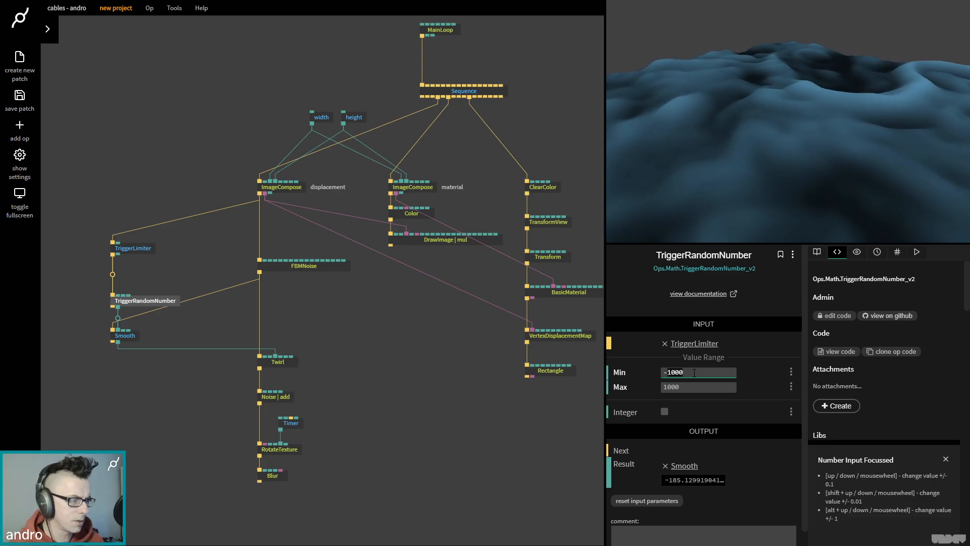
pyautogui.press('BackSpace')
pyautogui.press('BackSpace')
pyautogui.write('10')
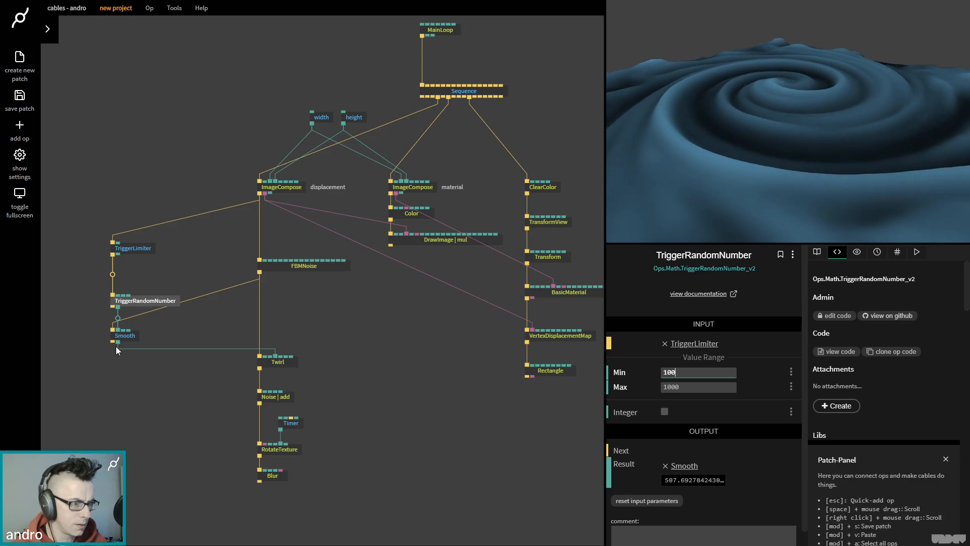
# - Set the Smooth op's Inc/Dec Factor to 128
pyautogui.click(133, 337)
pyautogui.doubleClick(701, 406)
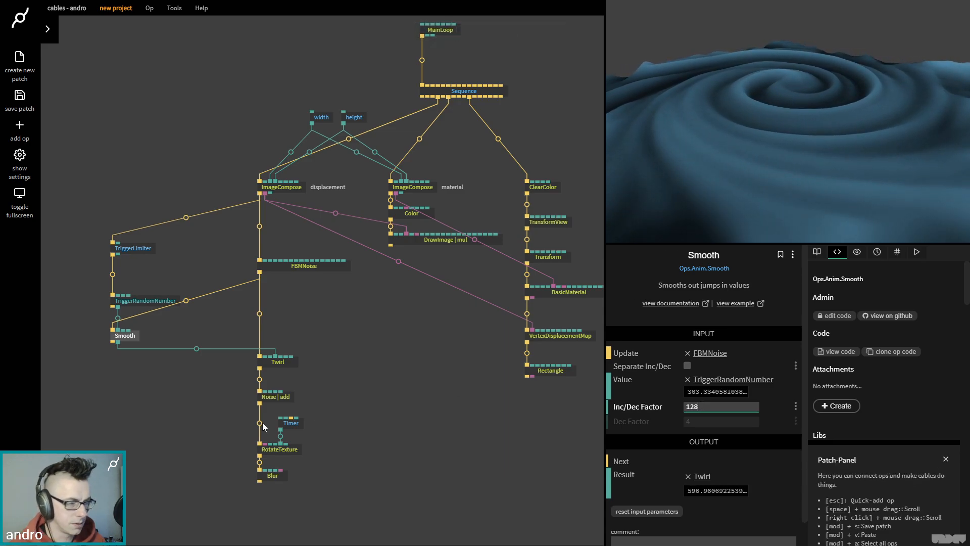
# - Save the patch and move the TriggerLimiter op down closer to the TriggerRandomNumber op
pyautogui.click(218, 426)
pyautogui.hotkey('ctrl', 's')
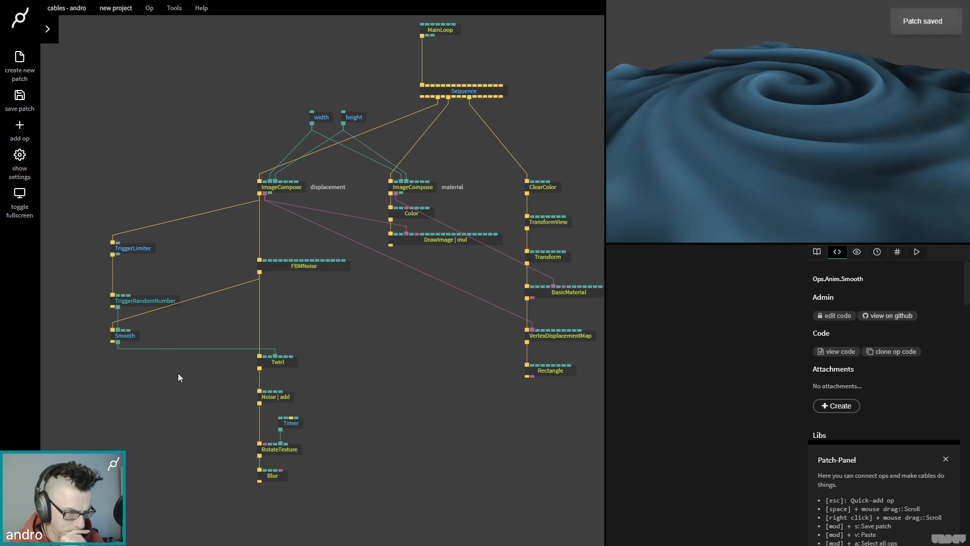
pyautogui.moveTo(148, 251); pyautogui.dragTo(143, 266)
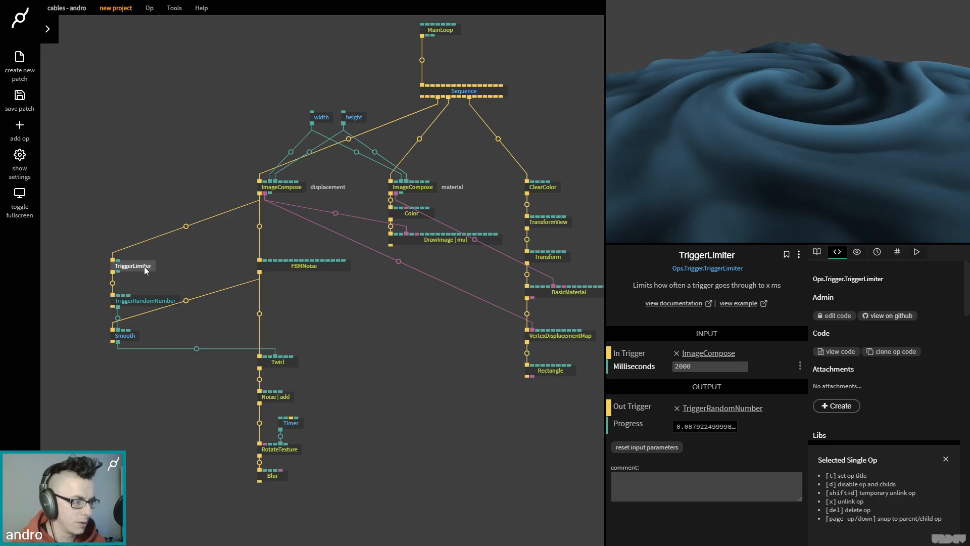
# - Reframe the surface with the TransformView op: PosZ -0.98, RotX -67.76 and RotZ 41.17
pyautogui.scroll(-4, 386, 354)
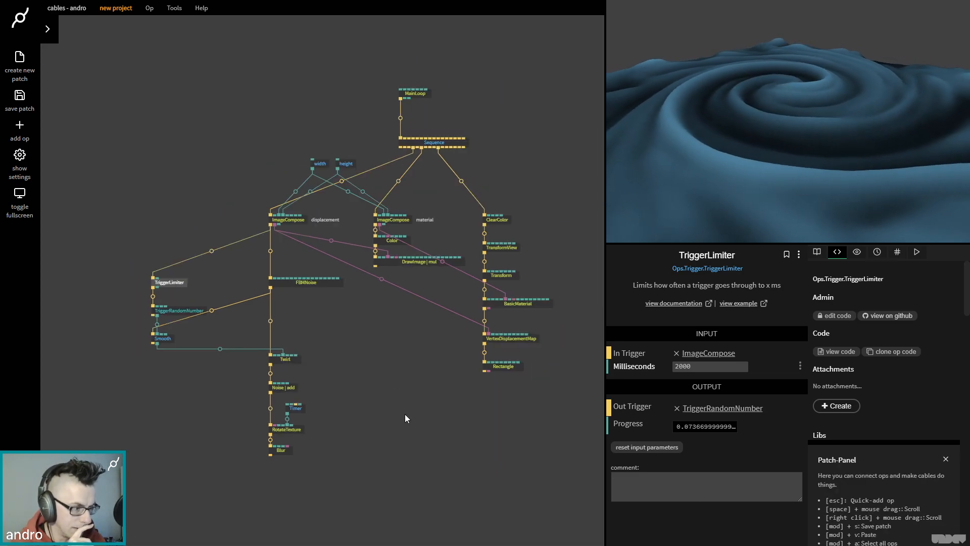
pyautogui.click(423, 385)
pyautogui.moveTo(424, 385); pyautogui.dragTo(380, 408)
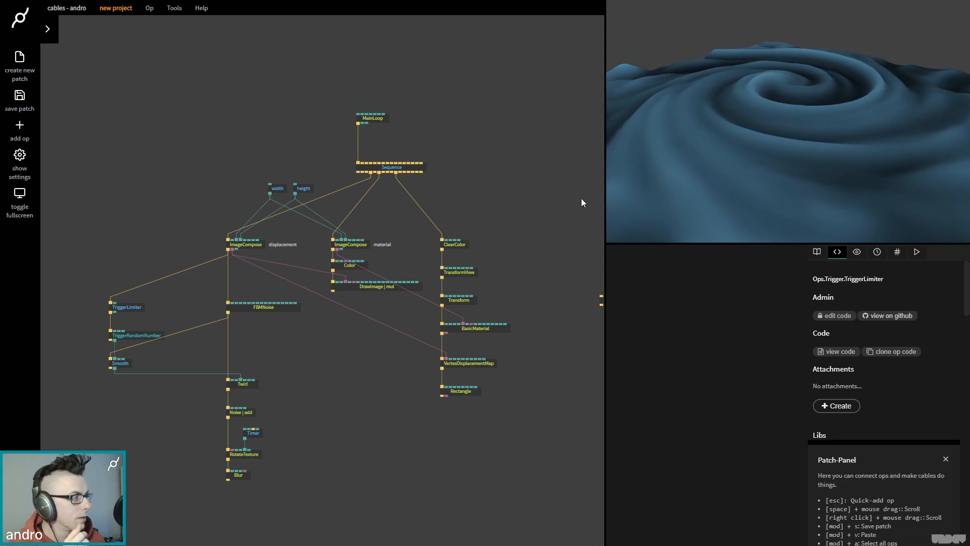
pyautogui.click(459, 273)
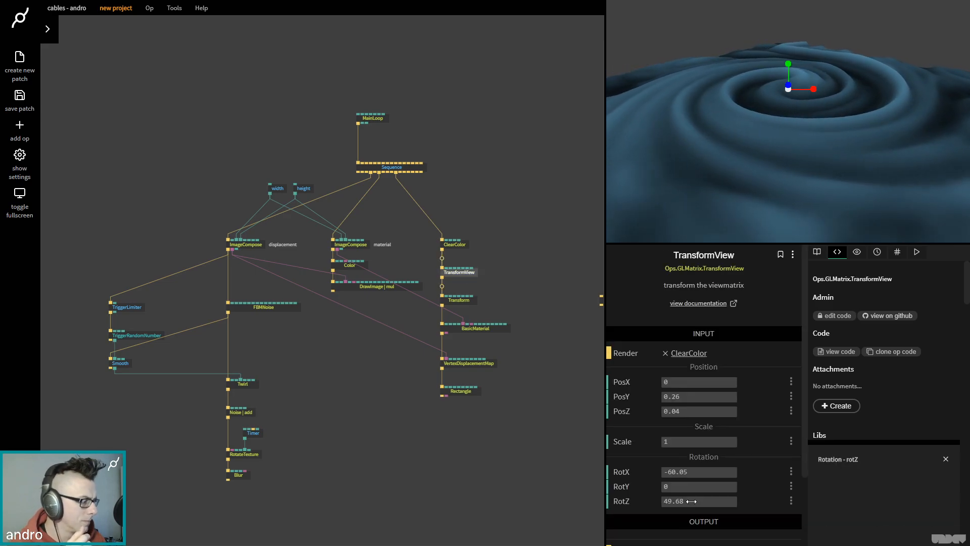
pyautogui.moveTo(698, 501); pyautogui.dragTo(667, 502)
pyautogui.moveTo(699, 472); pyautogui.dragTo(734, 472)
pyautogui.moveTo(701, 411); pyautogui.dragTo(665, 411)
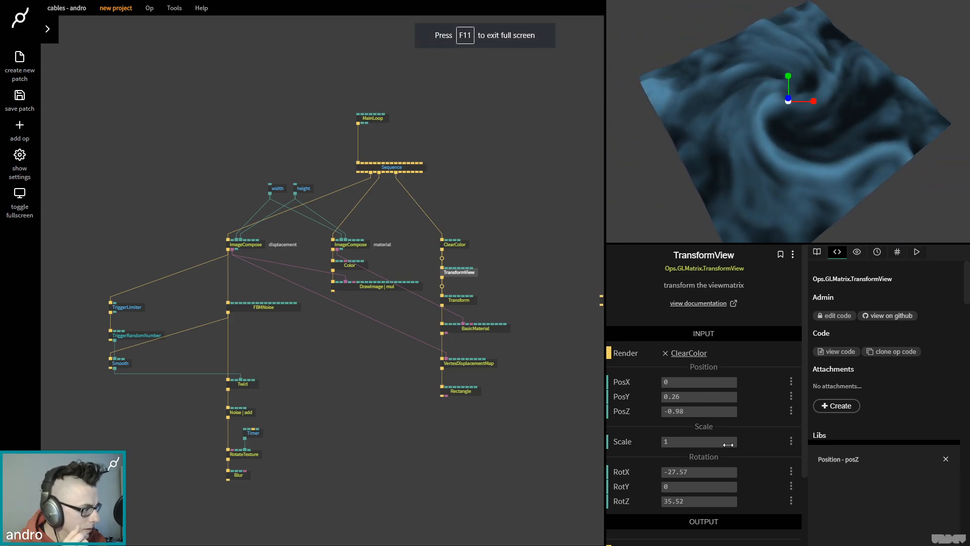
pyautogui.moveTo(705, 500); pyautogui.dragTo(677, 472)
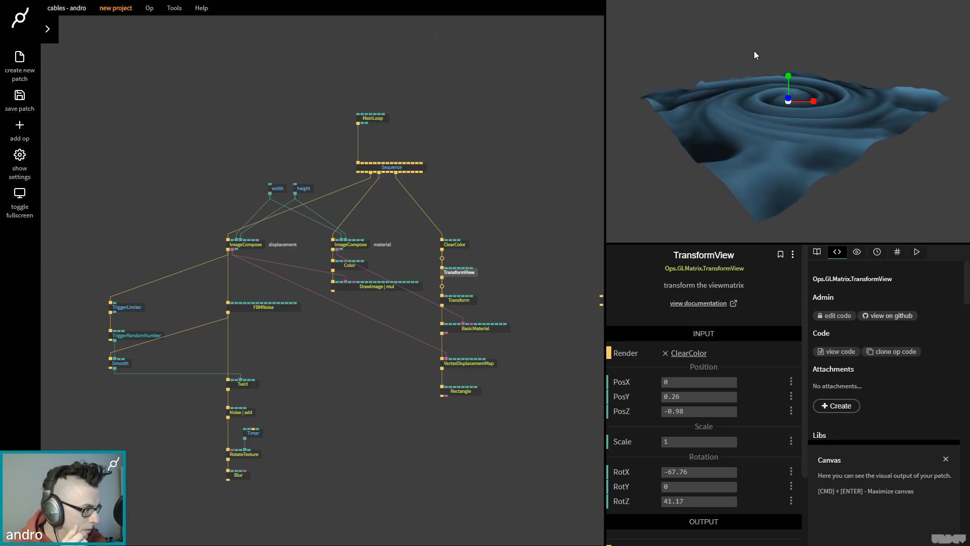
# - Check the DrawImage op's settings and show the texture preview of the displacement ImageCompose op
pyautogui.click(334, 392)
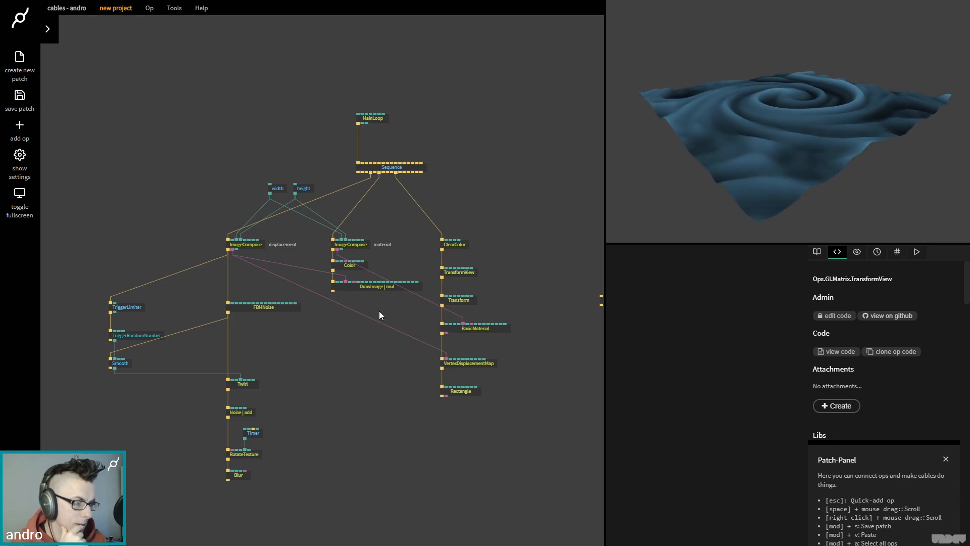
pyautogui.click(365, 286)
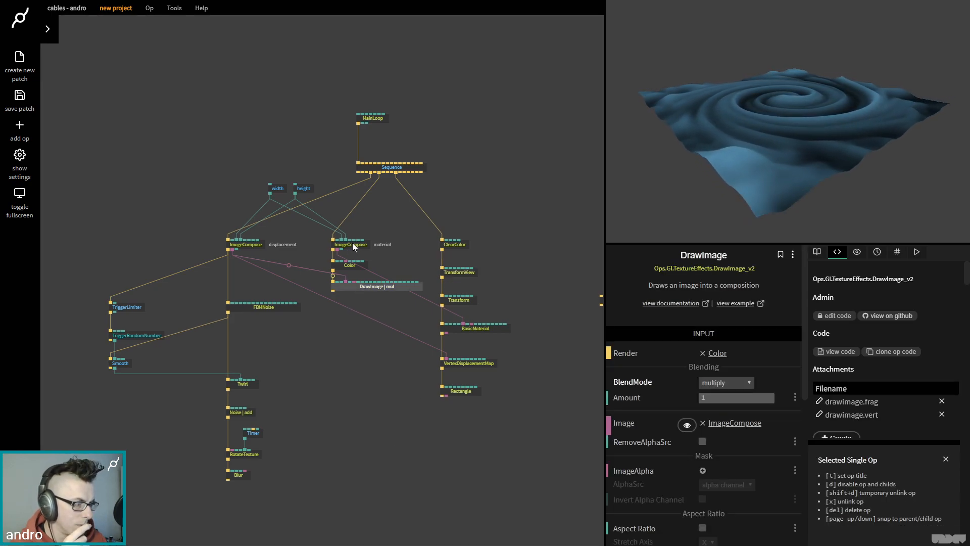
pyautogui.click(253, 246)
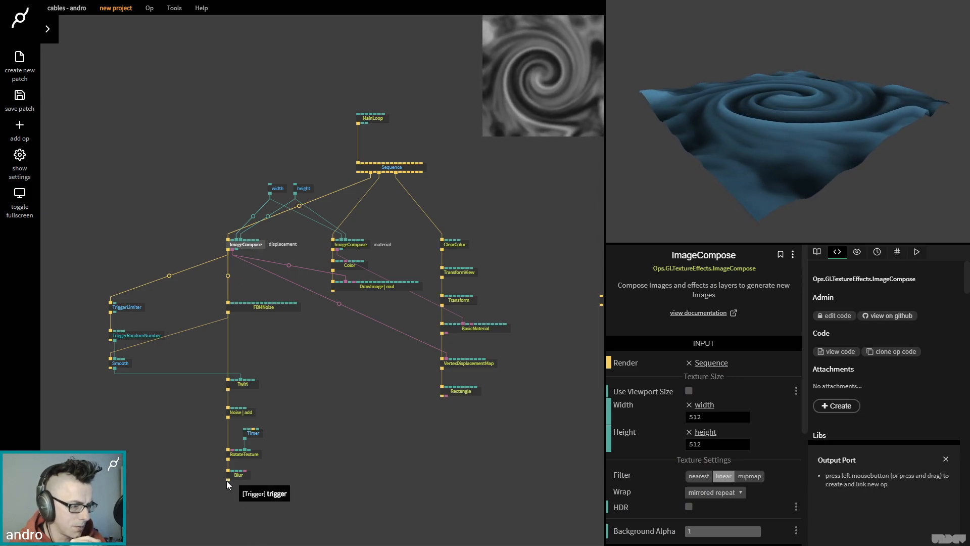
pyautogui.moveTo(228, 480); pyautogui.dragTo(230, 499)
pyautogui.write('vign')
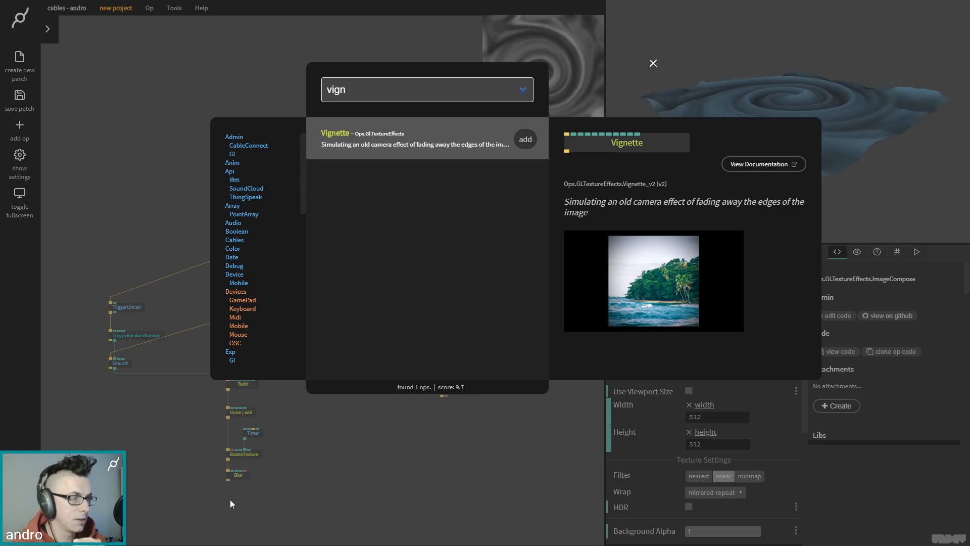
pyautogui.press('Escape')
# - Add a CircleTexture op linked to the trigger output of the Blur op
pyautogui.moveTo(227, 479); pyautogui.dragTo(230, 512)
pyautogui.write('cir')
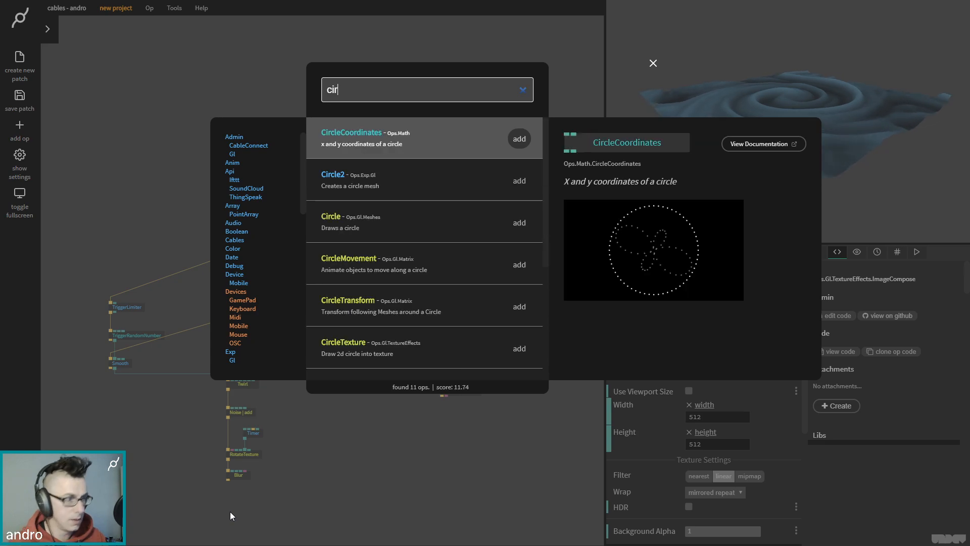
pyautogui.write('cle')
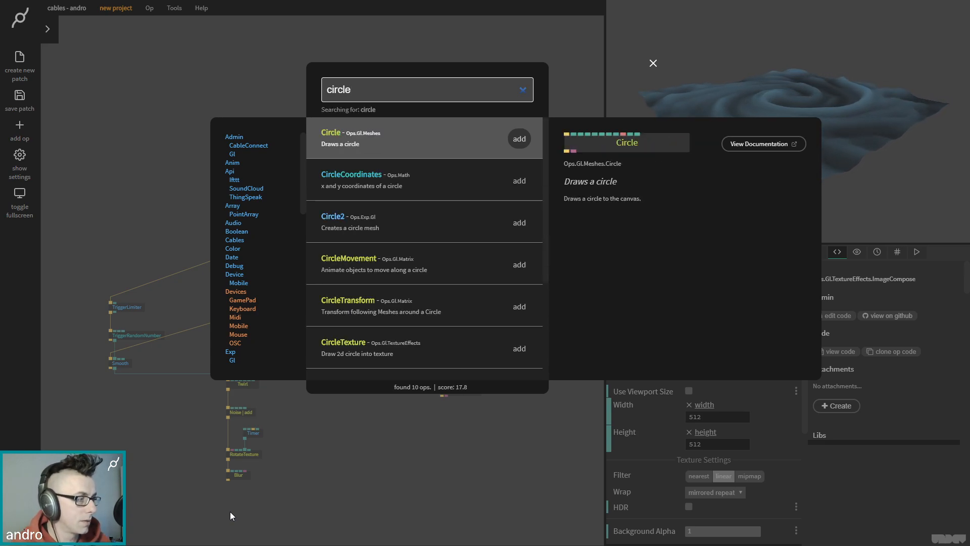
pyautogui.press('Down')
pyautogui.press('Down')
pyautogui.press('Down')
pyautogui.press('Down')
pyautogui.press('Down')
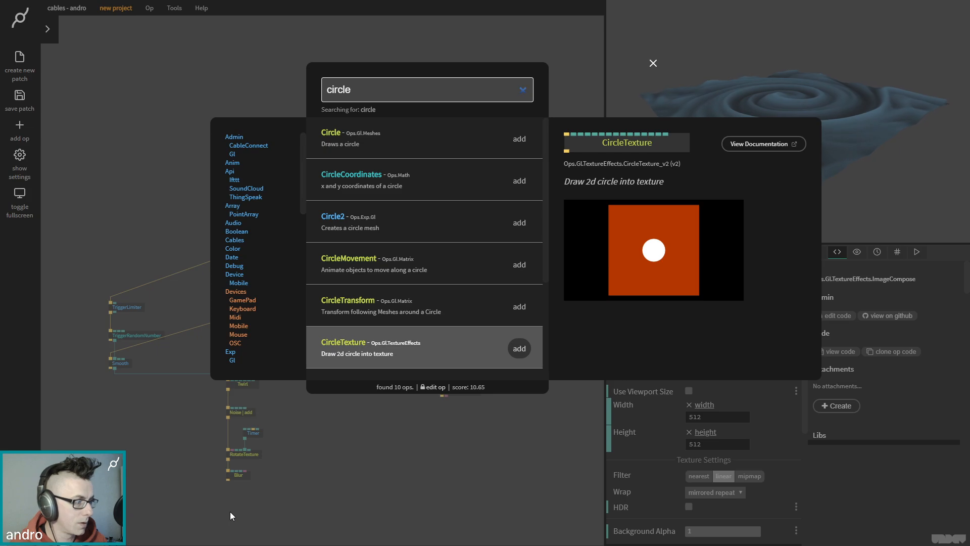
pyautogui.press('Return')
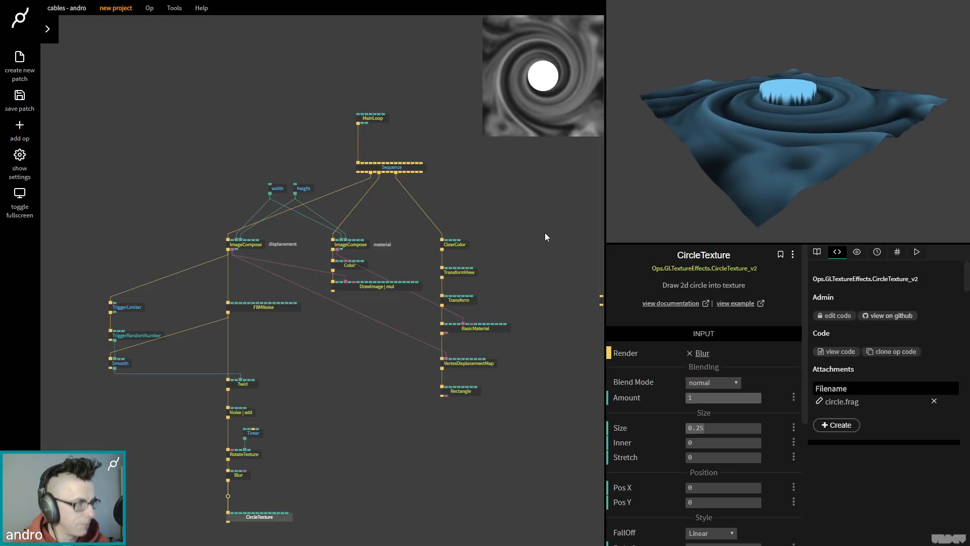
# - Look through the CircleTexture op's parameters and colour picker, and preview the displacement ImageCompose texture with the circle
pyautogui.click(568, 369)
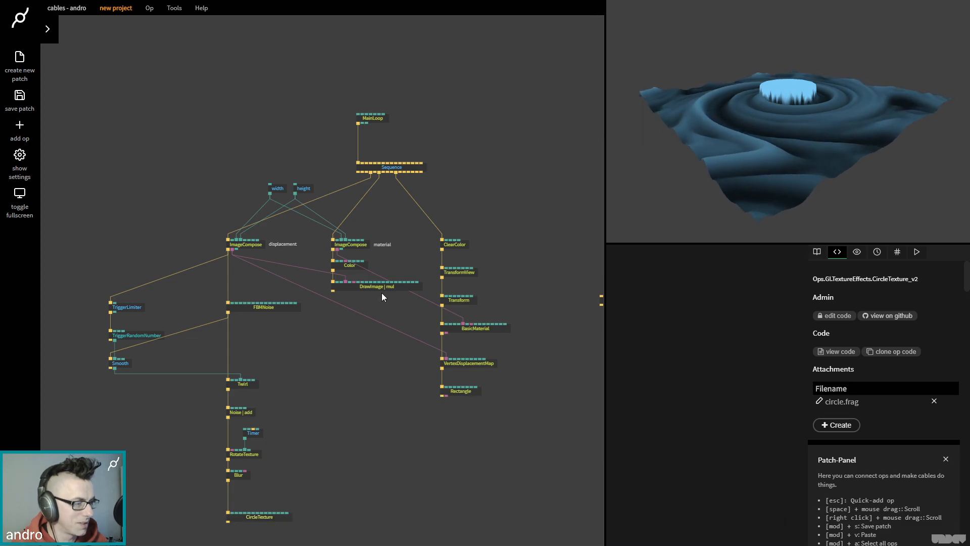
pyautogui.click(274, 516)
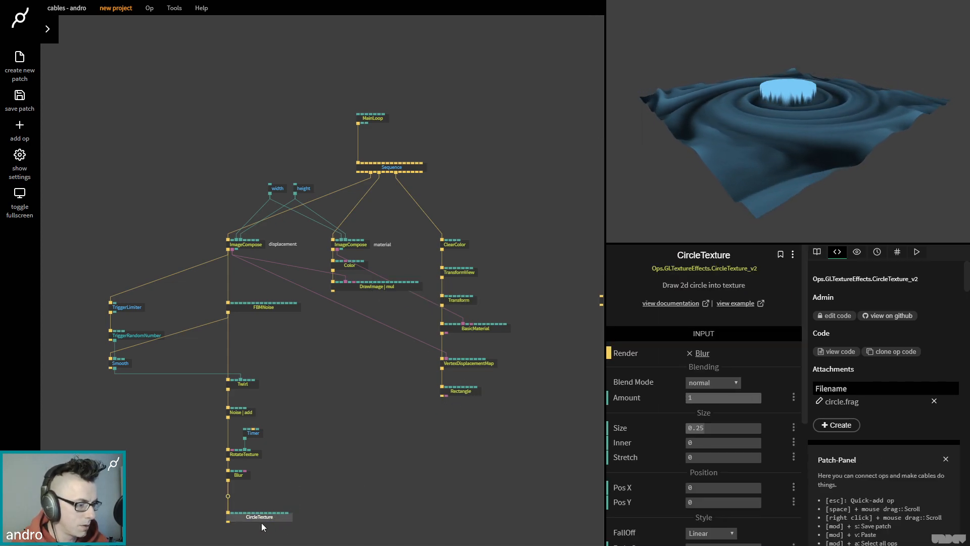
pyautogui.scroll(-4, 723, 421)
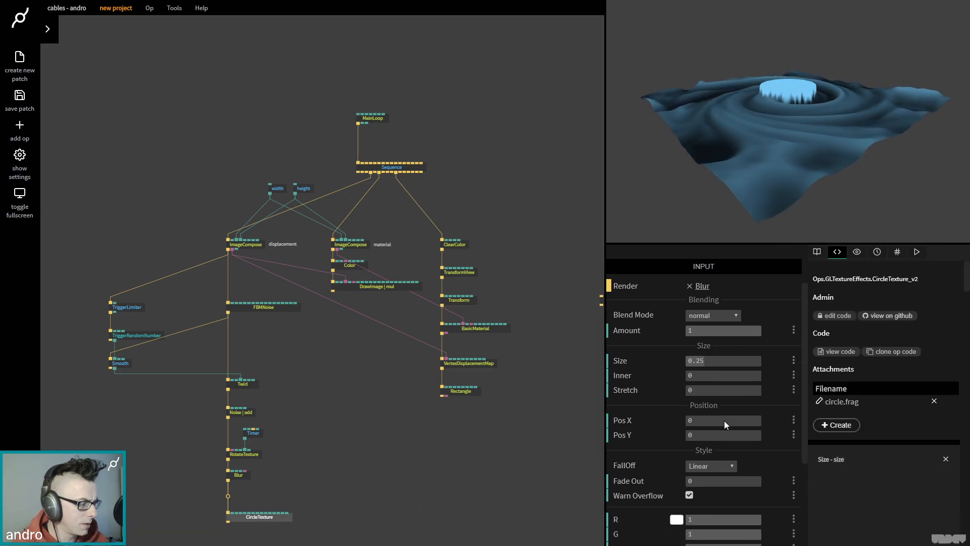
pyautogui.click(676, 385)
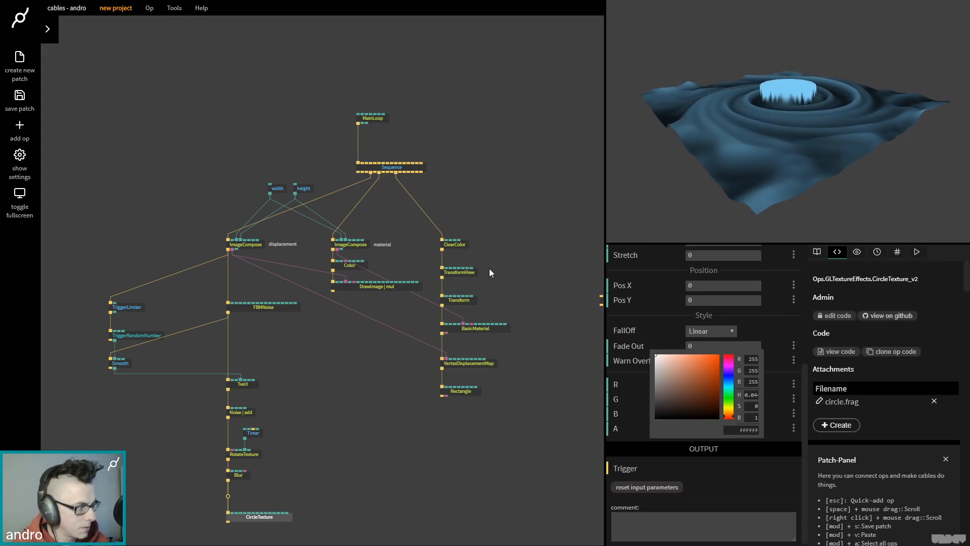
pyautogui.click(246, 244)
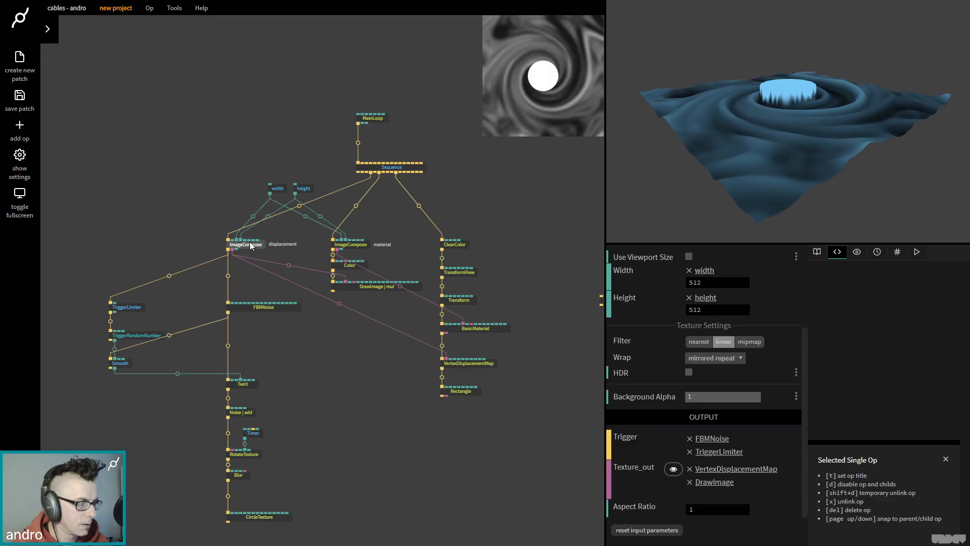
pyautogui.click(280, 515)
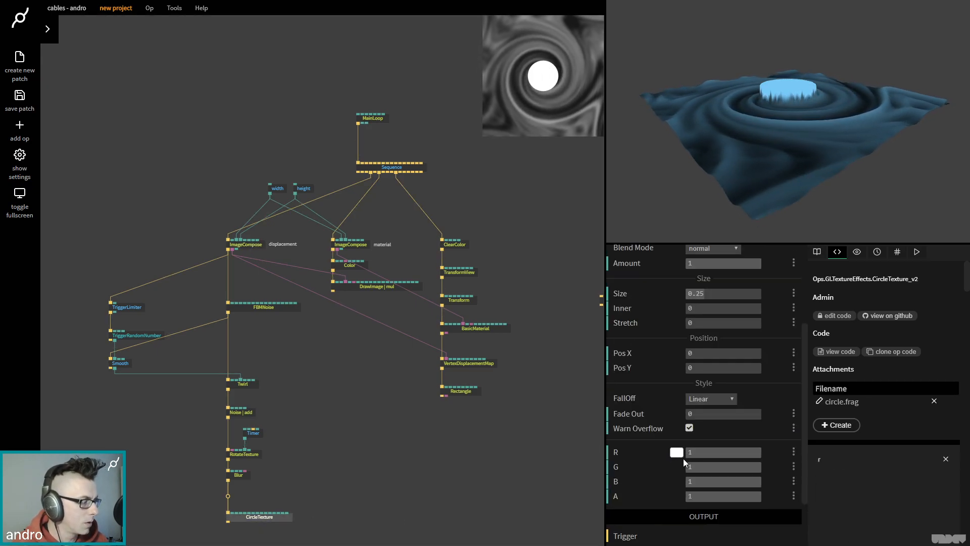
# - Turn off Warn Overflow on the CircleTexture op and set its Fade Out to 0.426
pyautogui.click(689, 428)
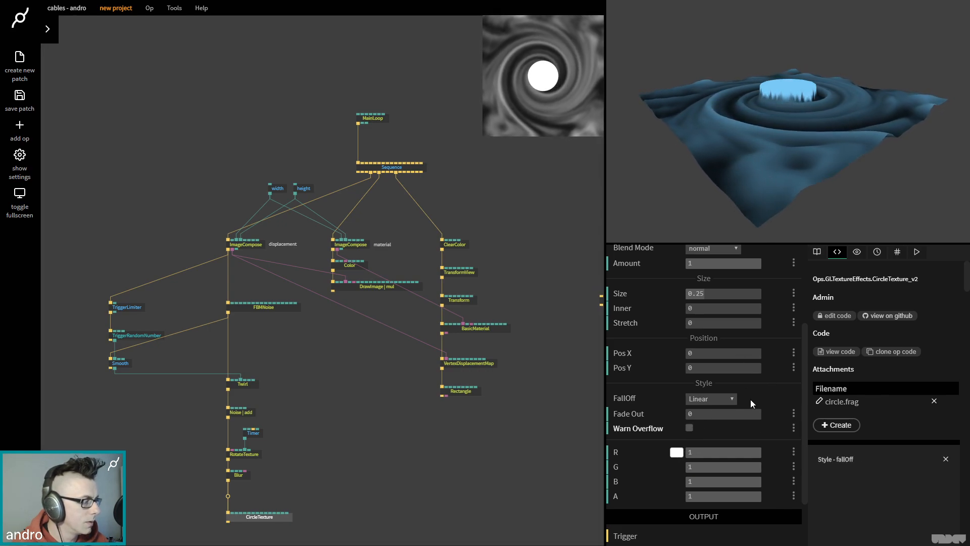
pyautogui.scroll(2, 750, 400)
pyautogui.moveTo(749, 481); pyautogui.dragTo(758, 481)
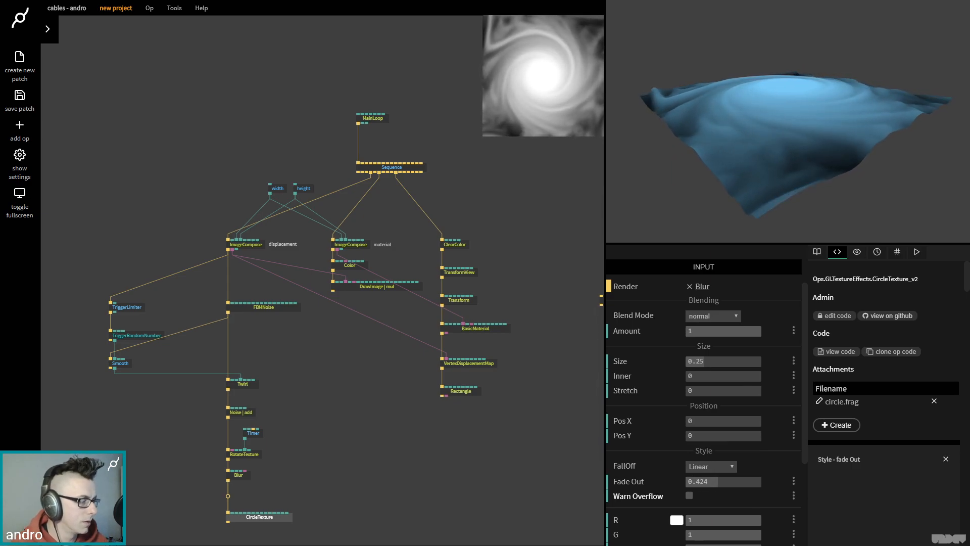
pyautogui.moveTo(699, 482); pyautogui.dragTo(697, 481)
# - Try different Size values for the CircleTexture op and settle on 0.196
pyautogui.moveTo(698, 362); pyautogui.dragTo(689, 362)
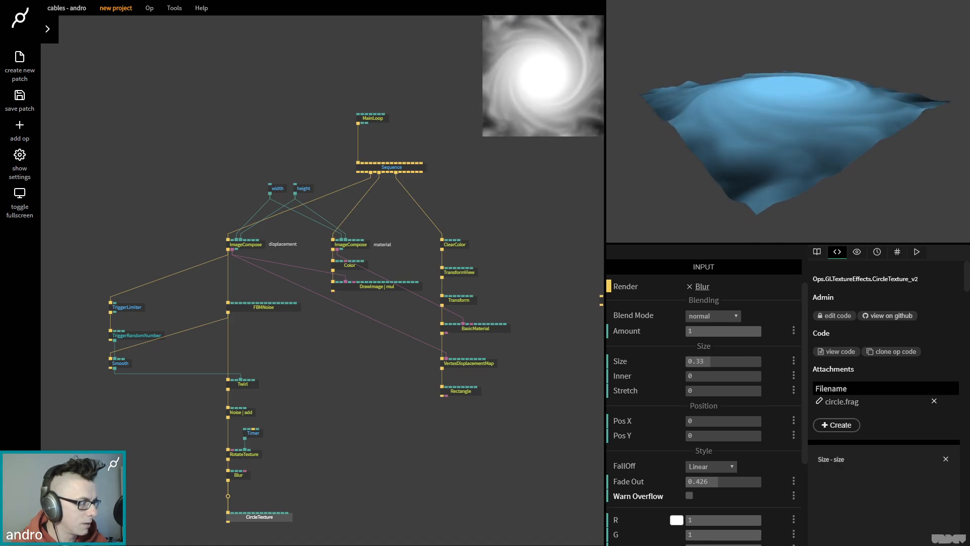
pyautogui.moveTo(713, 362); pyautogui.dragTo(686, 362)
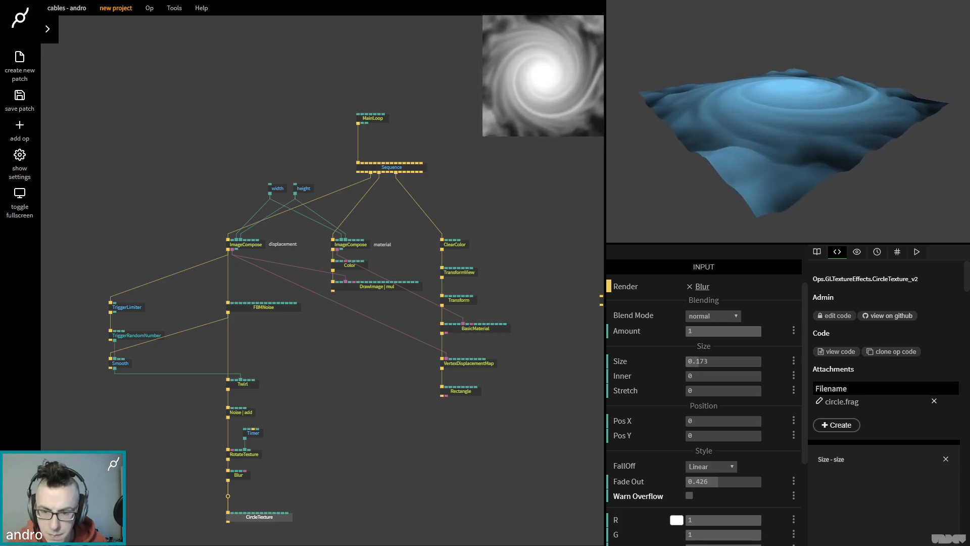
pyautogui.moveTo(704, 362); pyautogui.dragTo(705, 362)
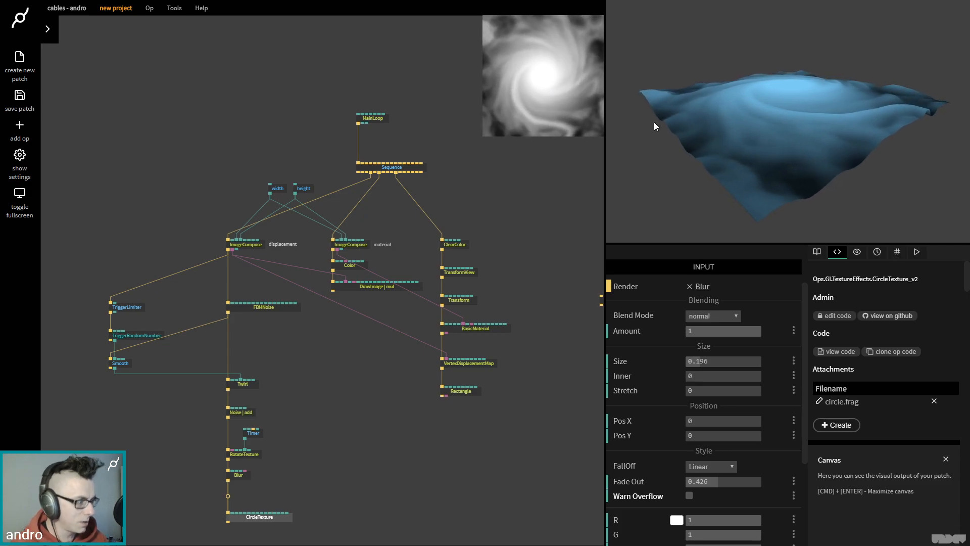
# - Try blend modes on the CircleTexture op, going from lighten to multiply invert
pyautogui.click(714, 316)
pyautogui.click(712, 335)
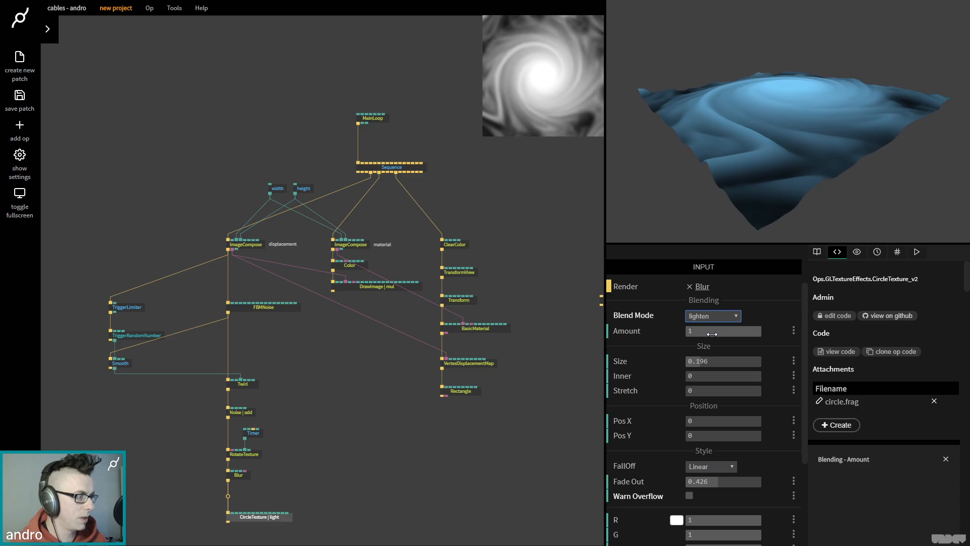
pyautogui.press('Down')
pyautogui.press('Down')
pyautogui.press('Down')
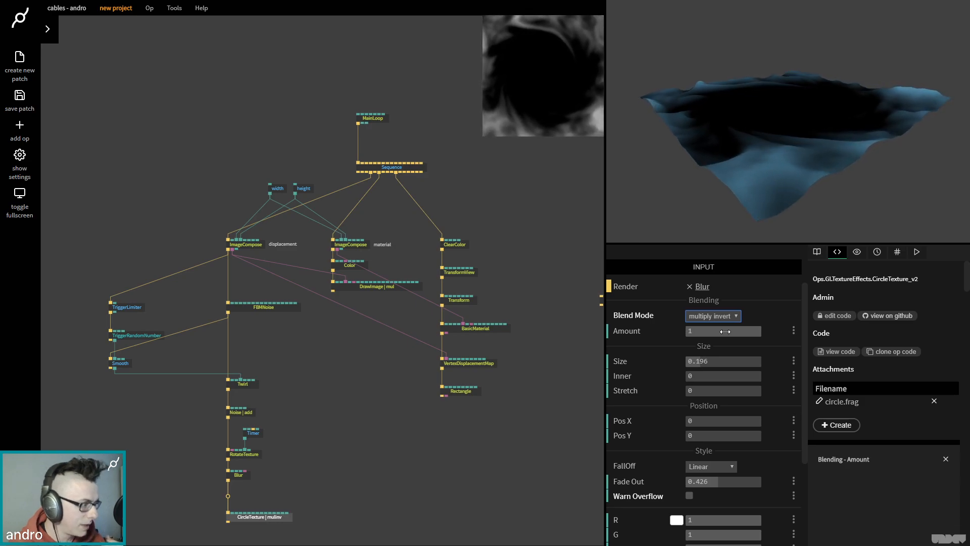
# - Try an Amount of 0.33 on the CircleTexture op, check its colour picker, and set the Amount back to 1
pyautogui.moveTo(726, 331)
pyautogui.mouseDown()
pyautogui.moveTo(697, 332)
pyautogui.moveTo(735, 332)
pyautogui.moveTo(693, 332)
pyautogui.moveTo(717, 332)
pyautogui.moveTo(707, 332)
pyautogui.mouseUp()
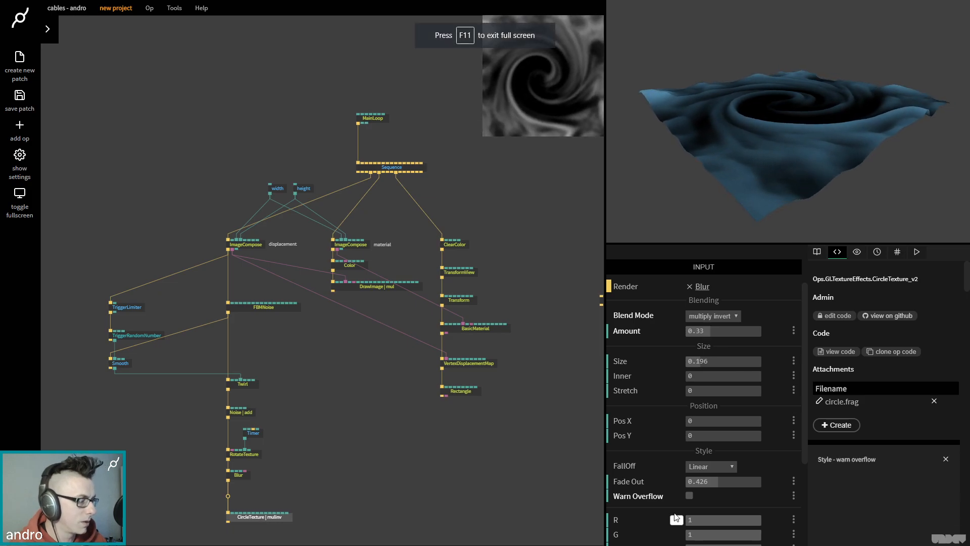
pyautogui.click(682, 520)
pyautogui.moveTo(671, 448); pyautogui.dragTo(604, 307)
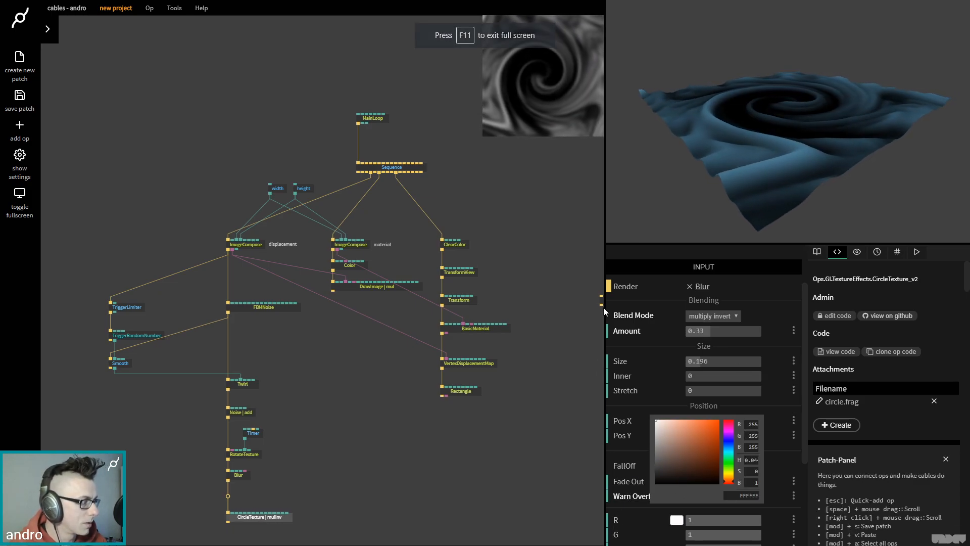
pyautogui.click(763, 334)
pyautogui.click(720, 314)
pyautogui.click(793, 313)
pyautogui.moveTo(703, 332); pyautogui.dragTo(758, 332)
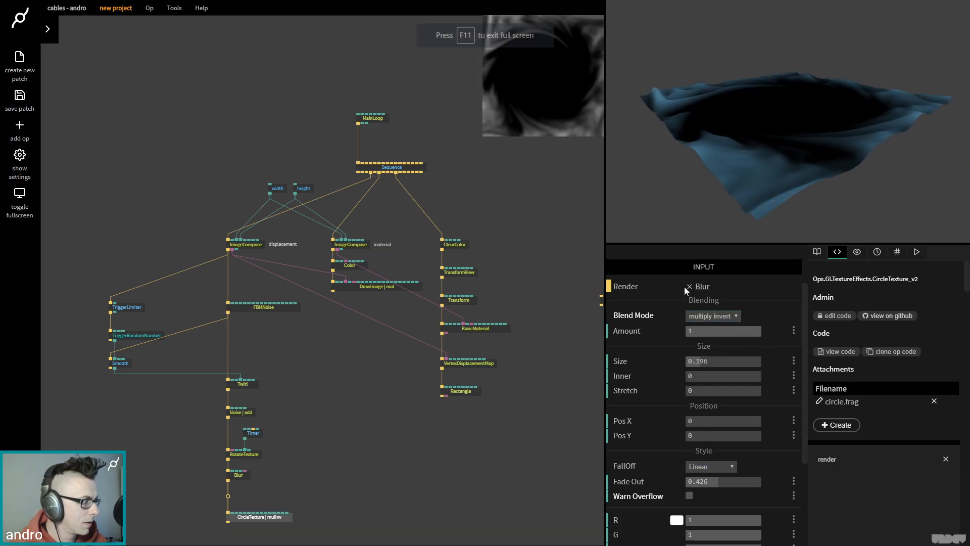
# - Try further blend modes on the CircleTexture op, including average, negation and hardlight
pyautogui.click(711, 316)
pyautogui.click(717, 368)
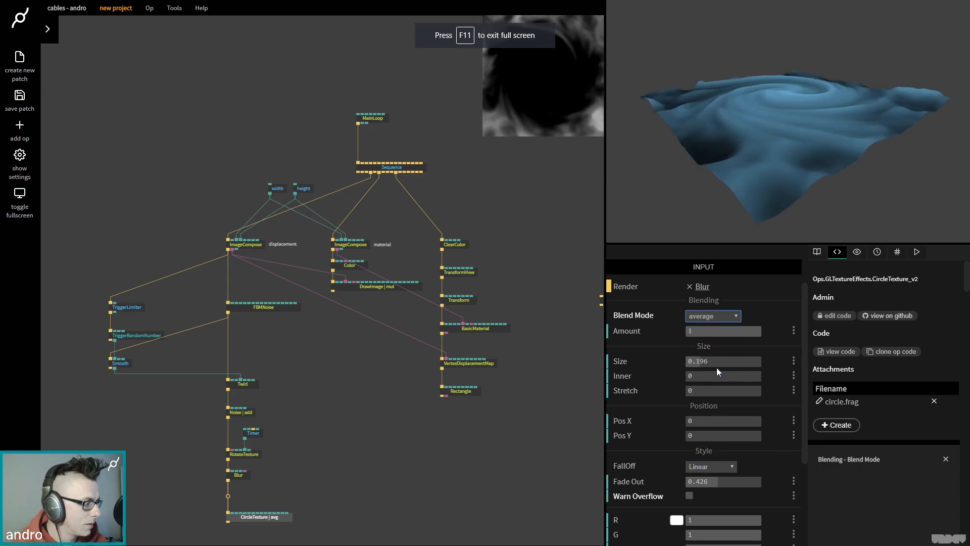
pyautogui.press('Down')
pyautogui.press('Down')
pyautogui.press('Down')
pyautogui.press('Down')
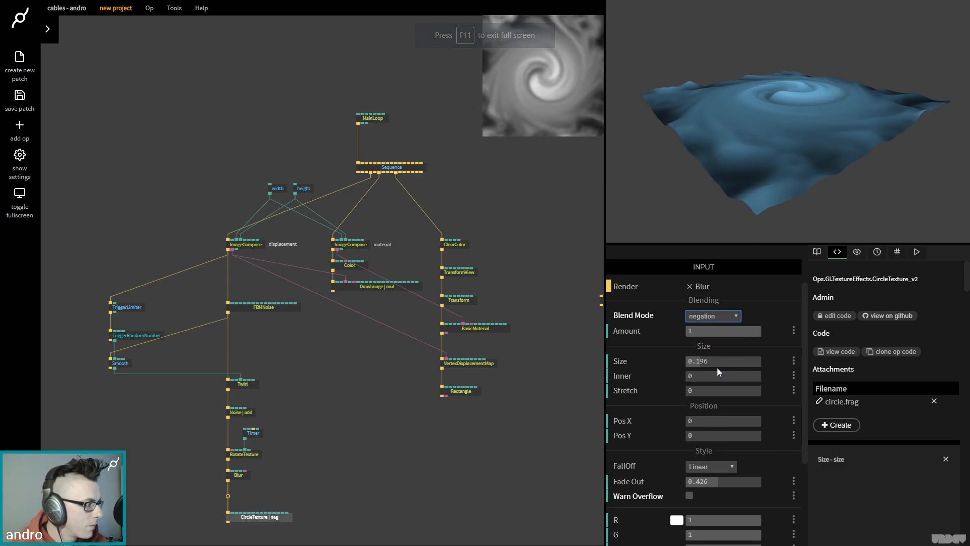
pyautogui.press('Down')
pyautogui.press('Down')
pyautogui.press('Down')
pyautogui.press('Down')
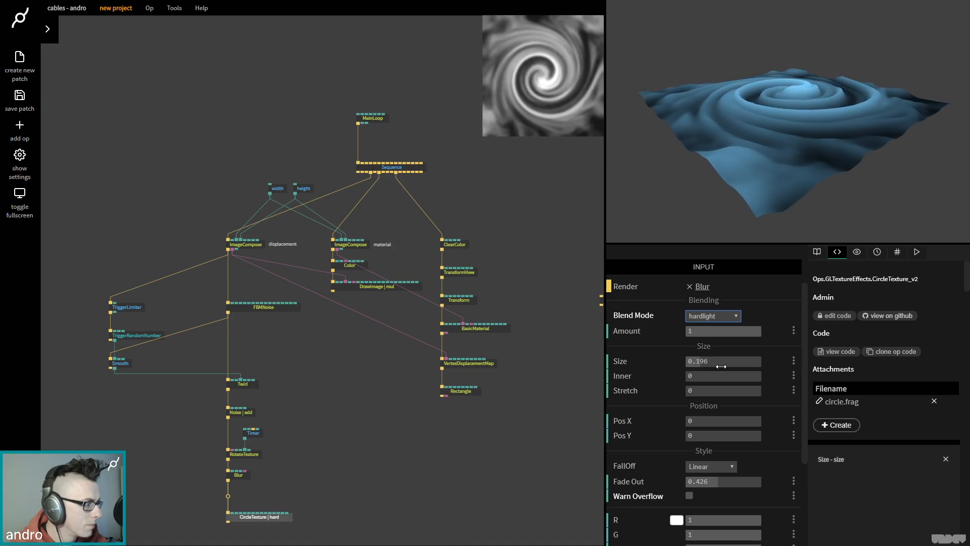
# - Set the CircleTexture op's Blend Mode to difference
pyautogui.press('Up')
pyautogui.press('Up')
pyautogui.press('Up')
pyautogui.press('Up')
pyautogui.press('Up')
pyautogui.press('Up')
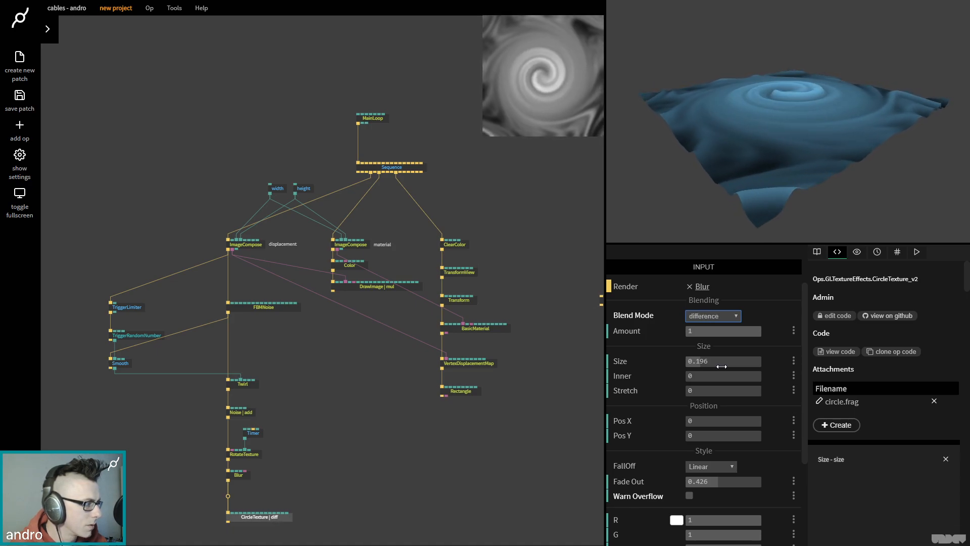
# - Try a black colour, Blend Mode normal and a Size of 0.747 on the CircleTexture op
pyautogui.click(676, 520)
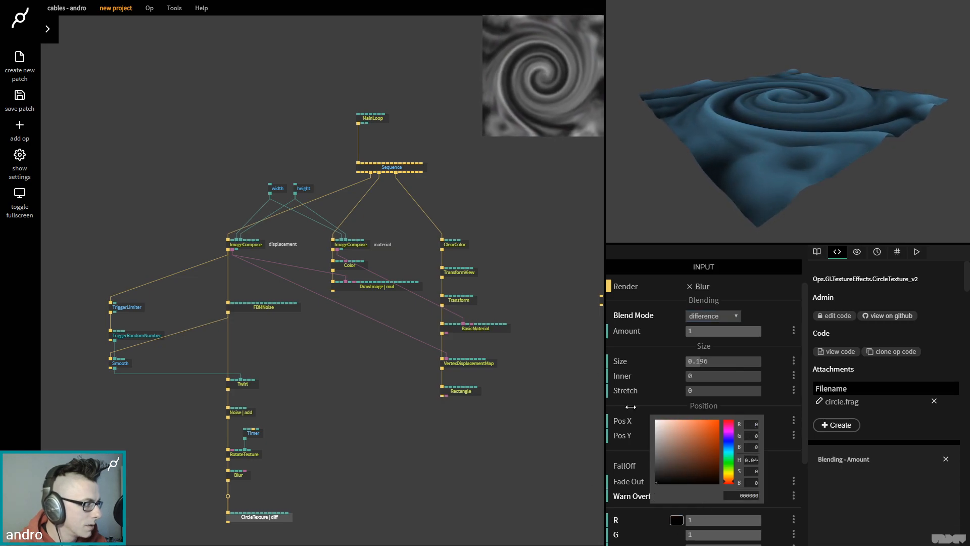
pyautogui.click(794, 361)
pyautogui.click(714, 313)
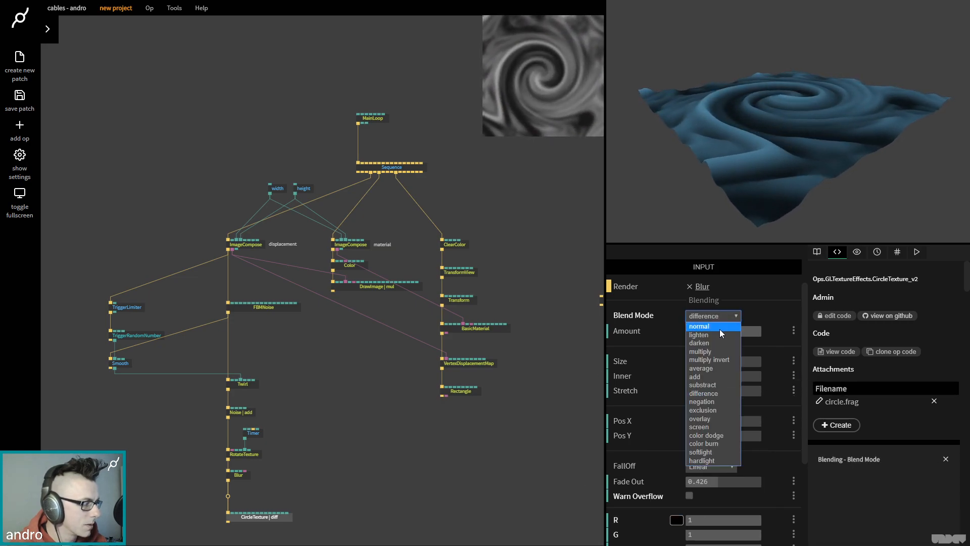
pyautogui.click(720, 327)
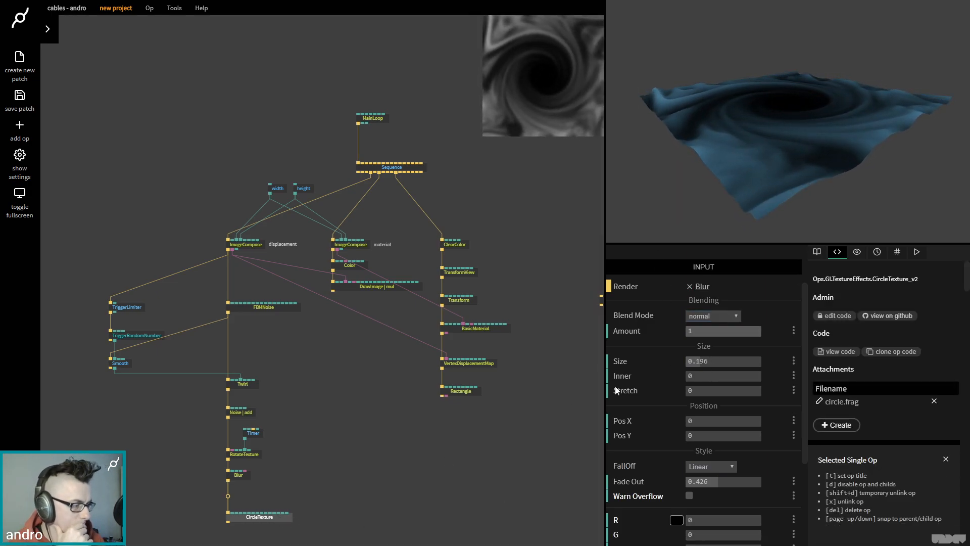
pyautogui.moveTo(703, 361); pyautogui.dragTo(712, 359)
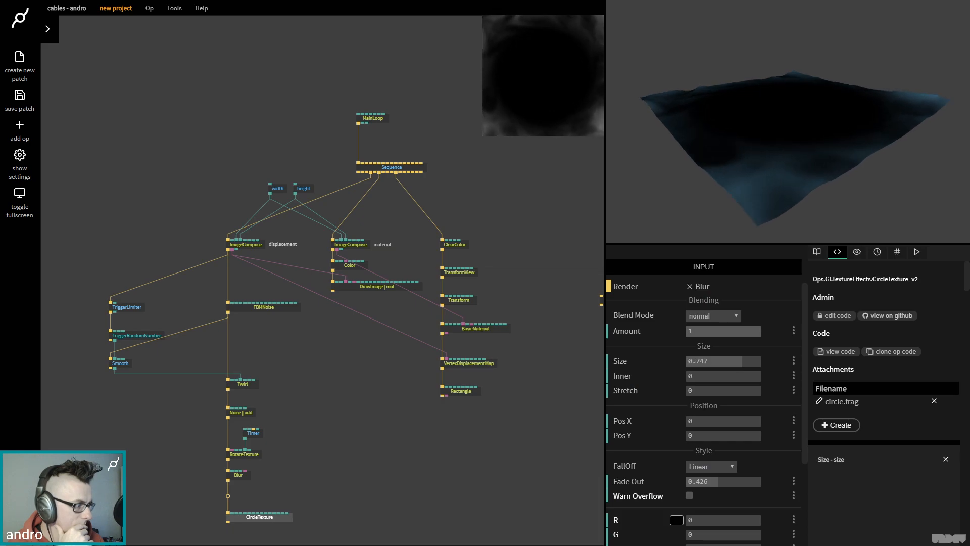
# - Set the CircleTexture op's Blend Mode to multiply invert, with a Size of 0.157 and a light grey colour of about 0.80
pyautogui.click(700, 317)
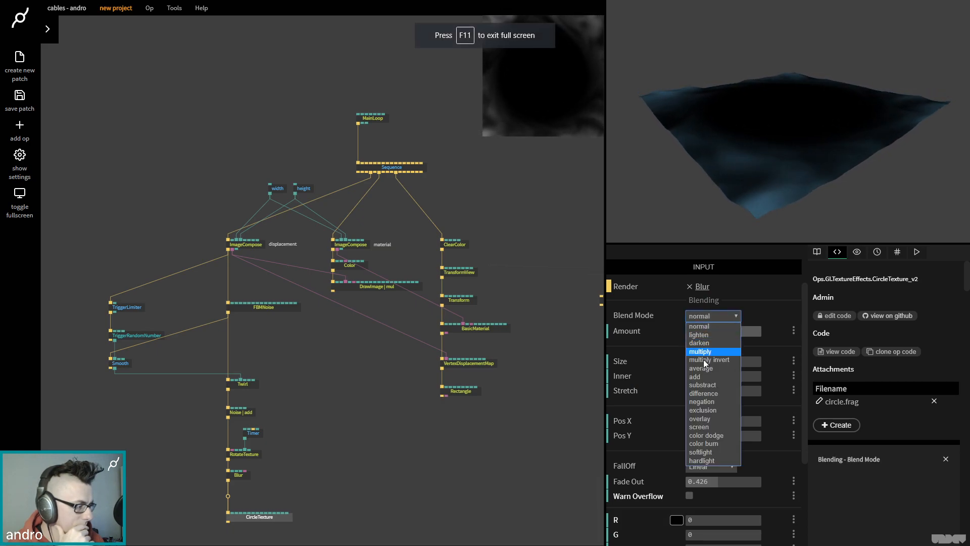
pyautogui.click(704, 359)
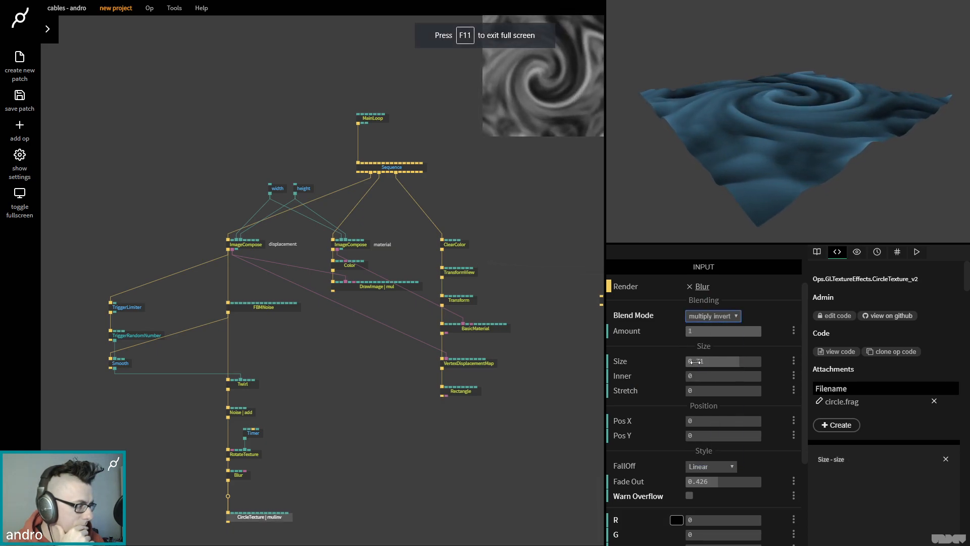
pyautogui.click(676, 518)
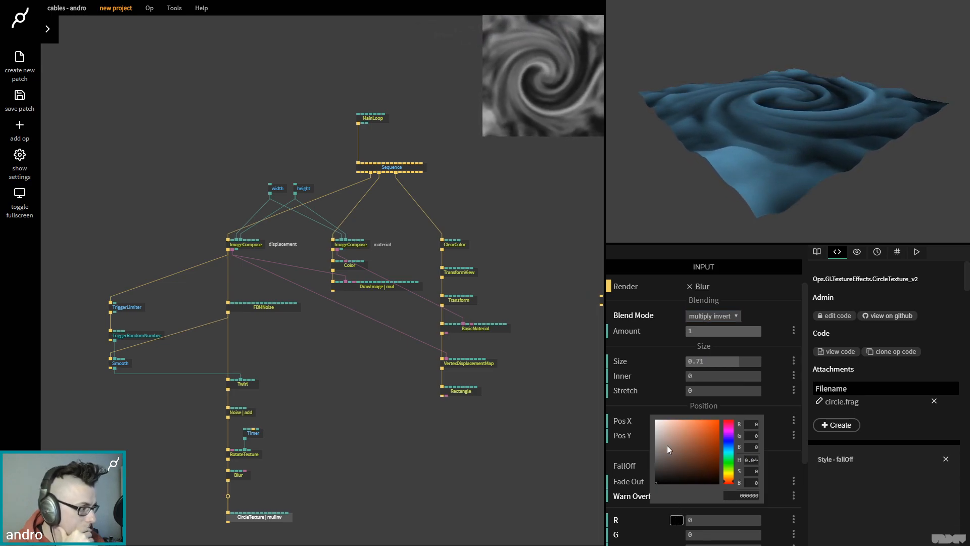
pyautogui.moveTo(667, 445); pyautogui.dragTo(645, 425)
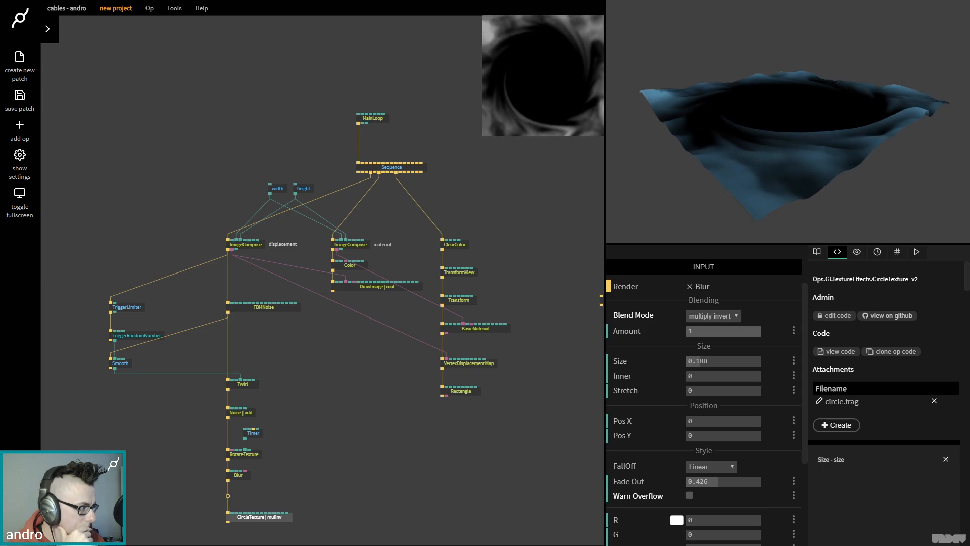
pyautogui.click(676, 519)
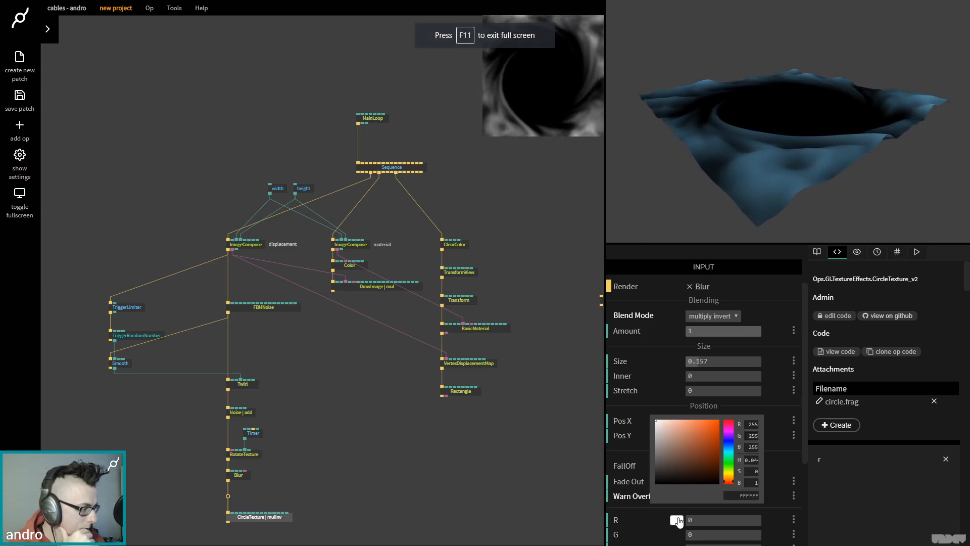
pyautogui.moveTo(666, 443); pyautogui.dragTo(601, 469)
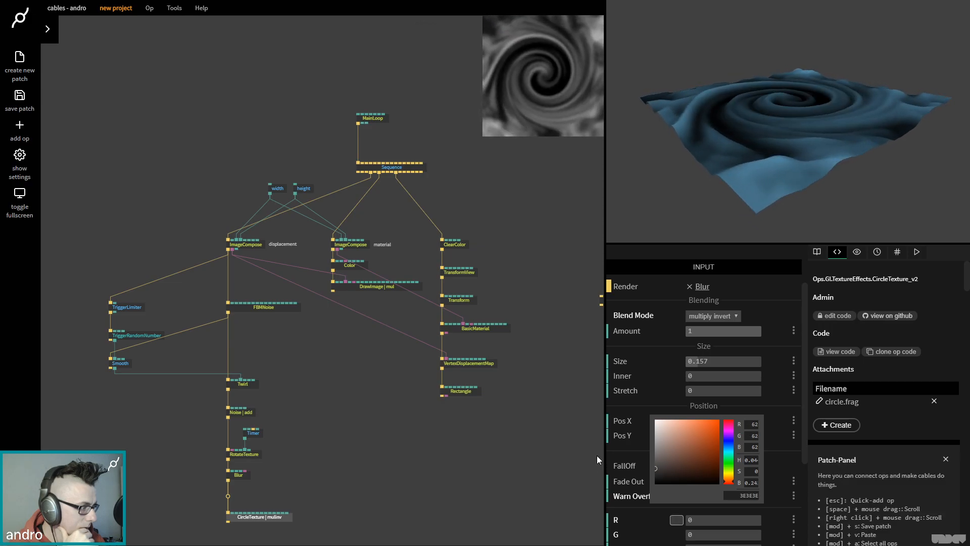
pyautogui.moveTo(595, 411); pyautogui.dragTo(593, 432)
# - Unlink the CircleTexture op from Blur, set it aside in free space, and preview the displacement ImageCompose
pyautogui.click(323, 374)
pyautogui.moveTo(324, 374); pyautogui.dragTo(345, 380)
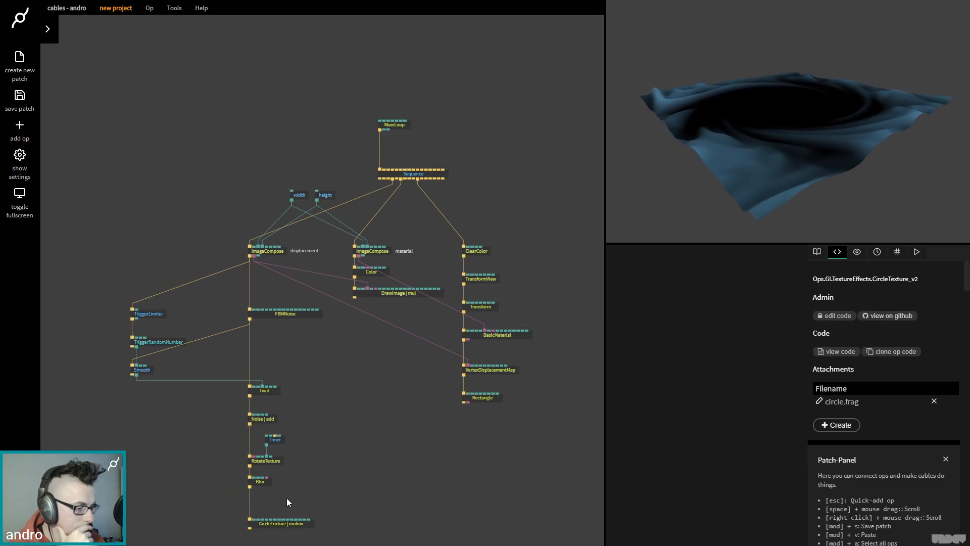
pyautogui.click(268, 526)
pyautogui.moveTo(272, 526); pyautogui.dragTo(358, 405)
pyautogui.click(280, 251)
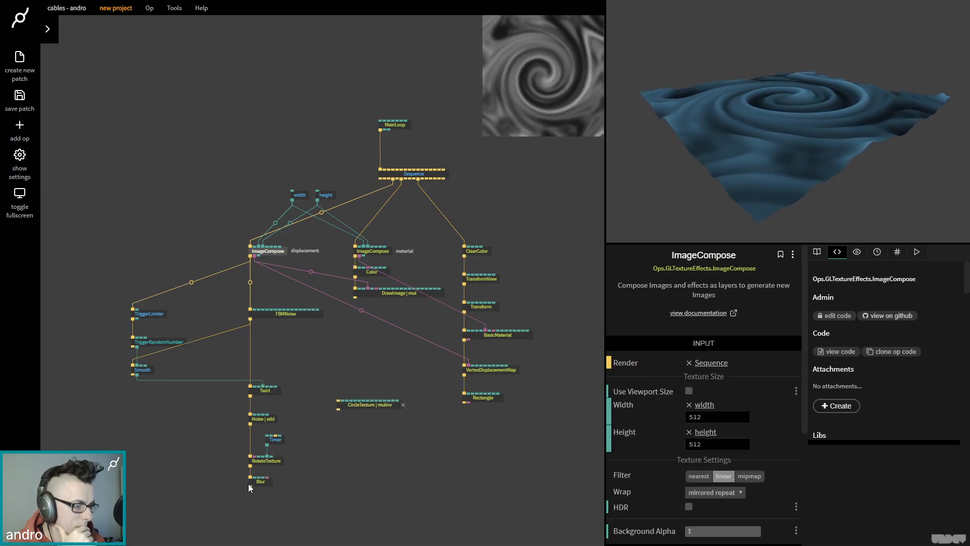
pyautogui.moveTo(248, 487); pyautogui.dragTo(248, 510)
pyautogui.write('v')
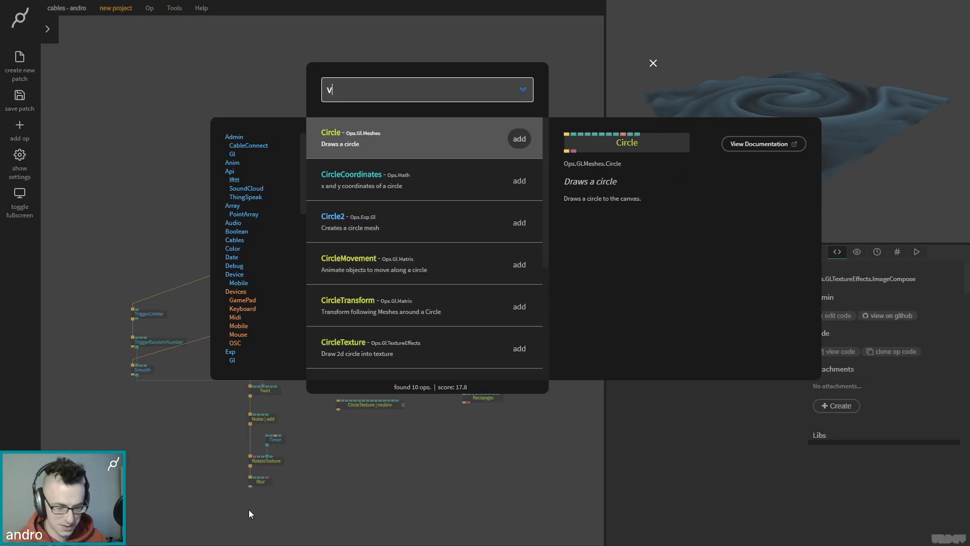
pyautogui.write('ige')
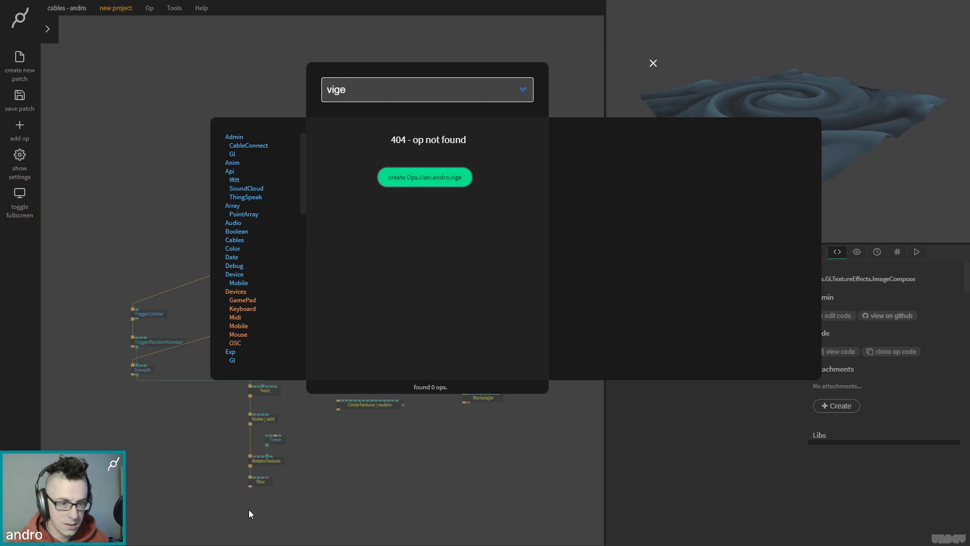
pyautogui.press('Escape')
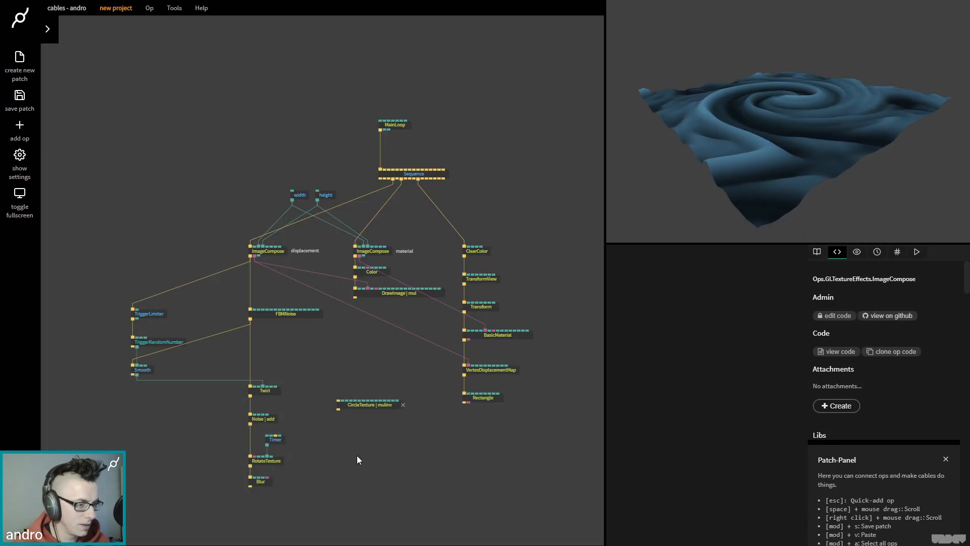
# - Move the TriggerLimiter, TriggerRandomNumber and Smooth ops closer to the FBMNoise chain
pyautogui.click(363, 407)
pyautogui.moveTo(360, 341); pyautogui.dragTo(392, 318)
pyautogui.moveTo(220, 383); pyautogui.dragTo(227, 287)
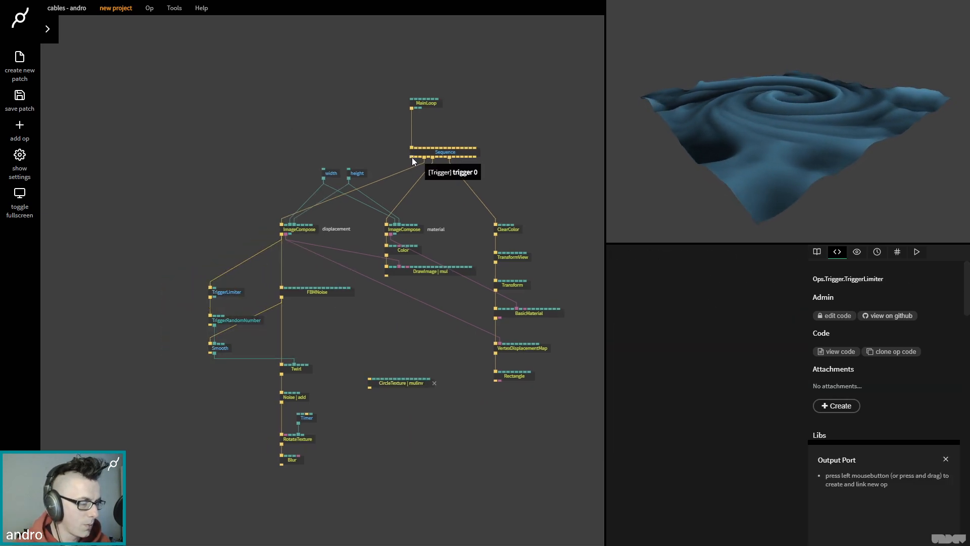
# - Check the CircleTexture op's parameters and move the op to the free space beside TriggerRandomNumber, away from the FBMNoise chain
pyautogui.moveTo(412, 157); pyautogui.dragTo(137, 235)
pyautogui.press('Escape')
pyautogui.click(386, 383)
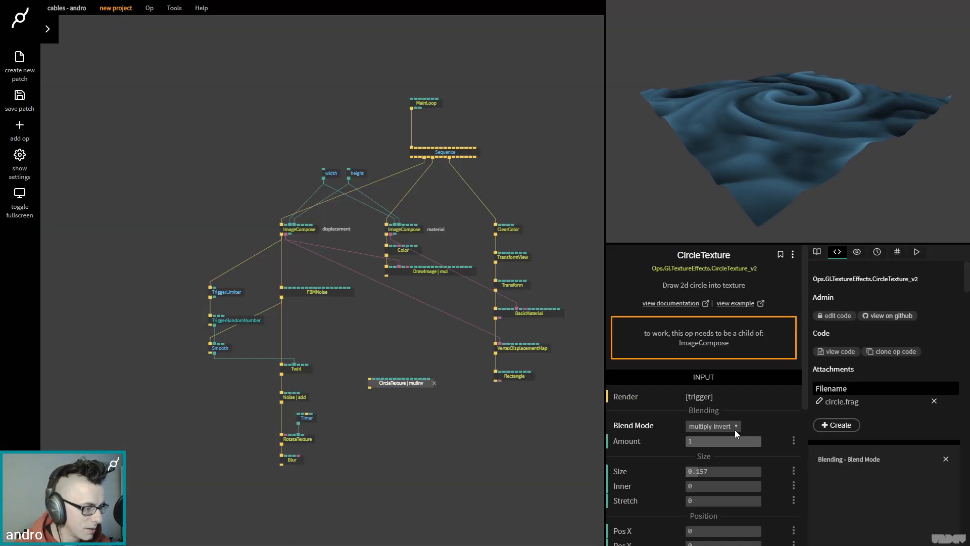
pyautogui.scroll(-4, 733, 431)
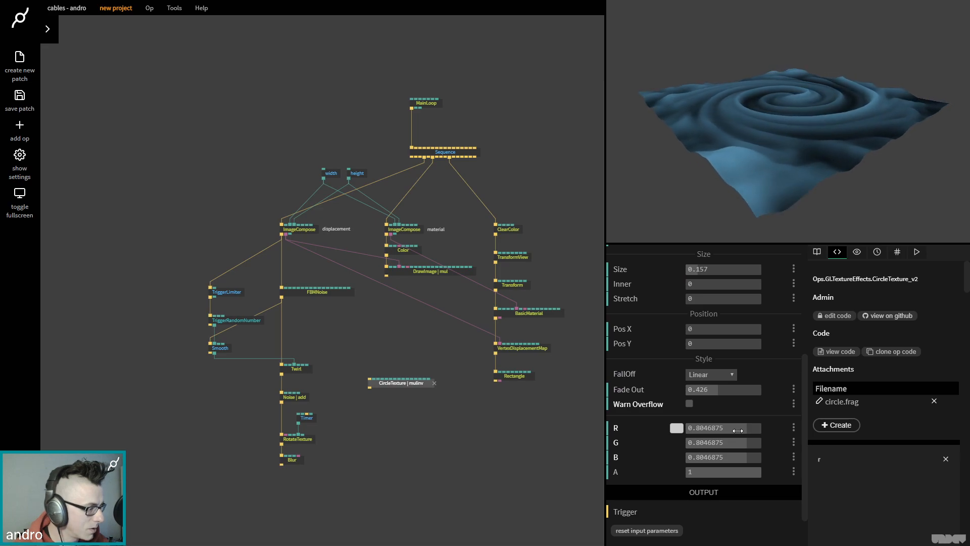
pyautogui.click(480, 423)
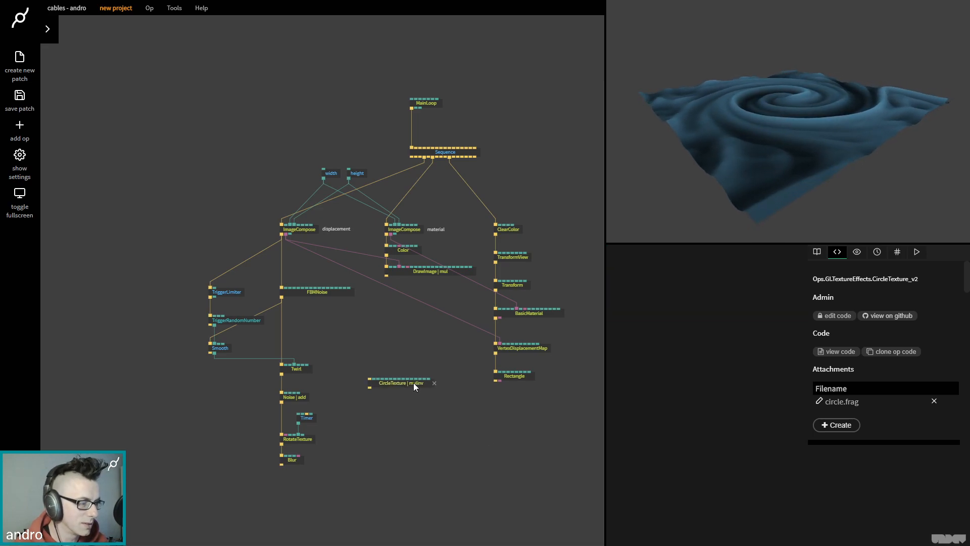
pyautogui.moveTo(413, 383); pyautogui.dragTo(141, 344)
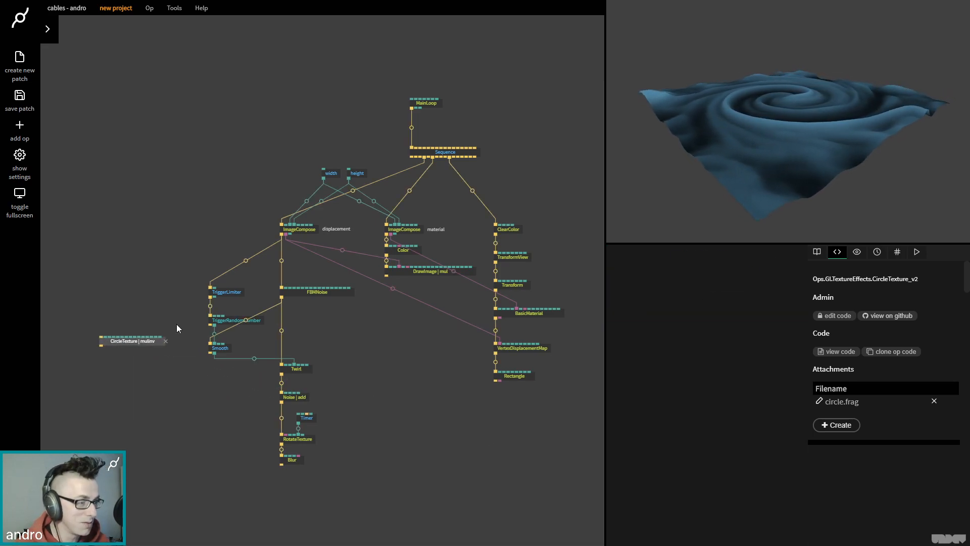
# - Add a new ImageCompose op linked to the Sequence's trigger 0 output and place it above the unlinked CircleTexture op
pyautogui.moveTo(411, 157); pyautogui.dragTo(129, 234)
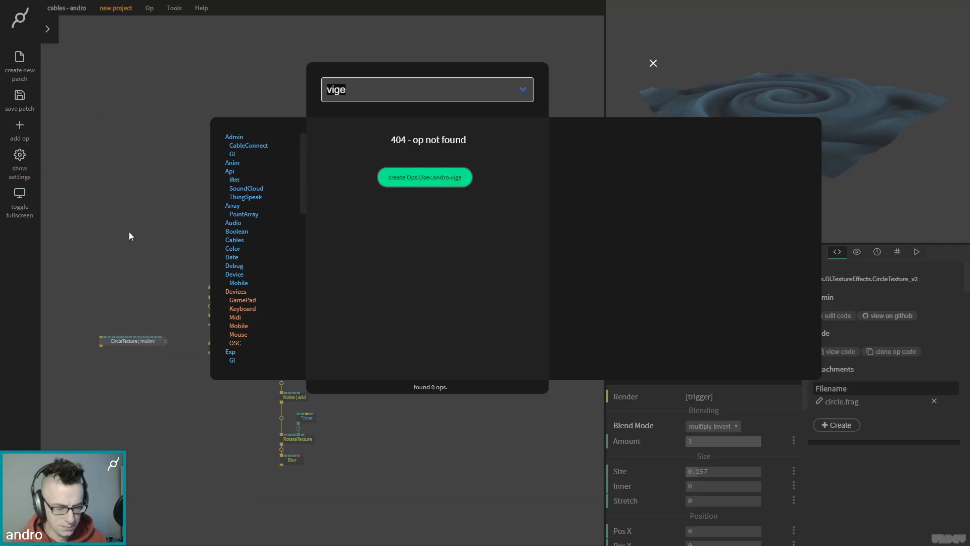
pyautogui.write('images')
pyautogui.press('Return')
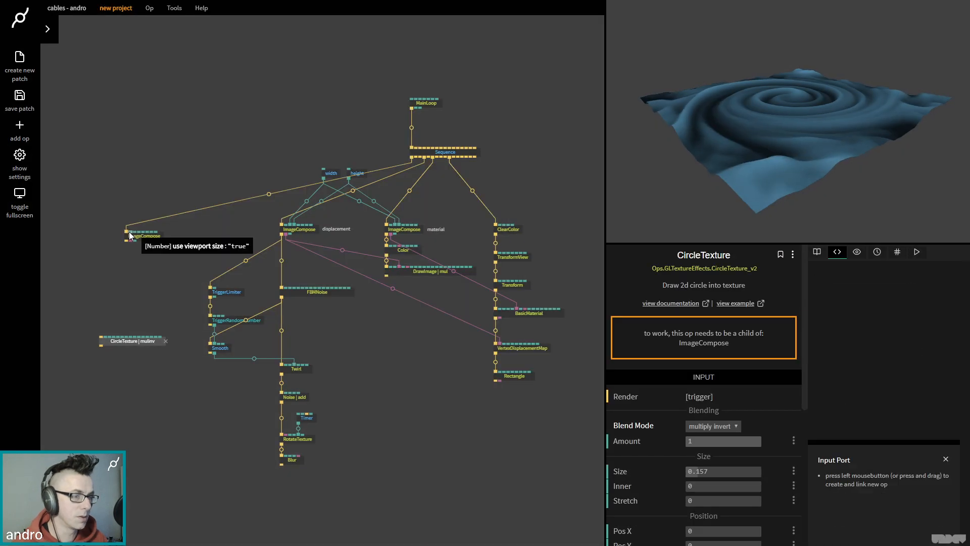
pyautogui.moveTo(147, 236); pyautogui.dragTo(116, 237)
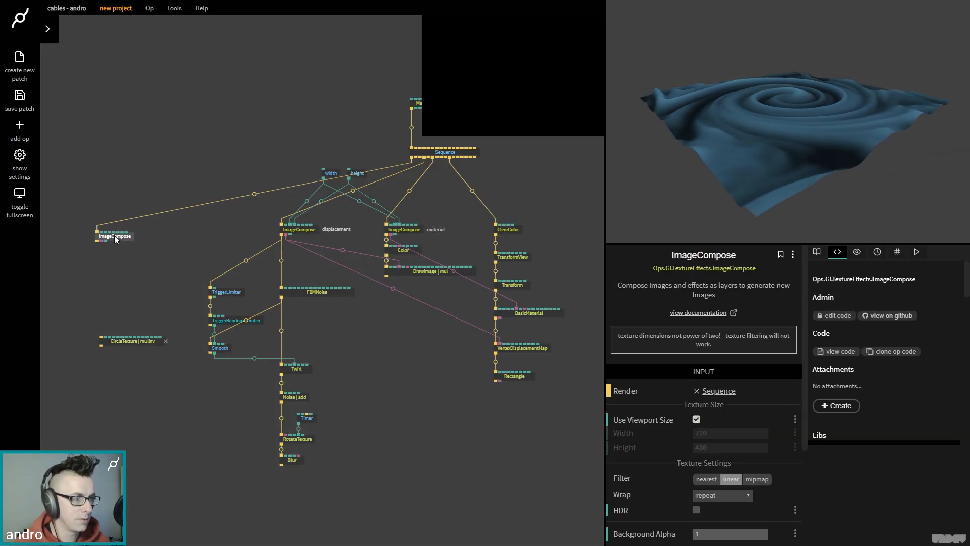
# - Turn off Use Viewport Size on the new ImageCompose and set its Width and Height to 512
pyautogui.click(696, 419)
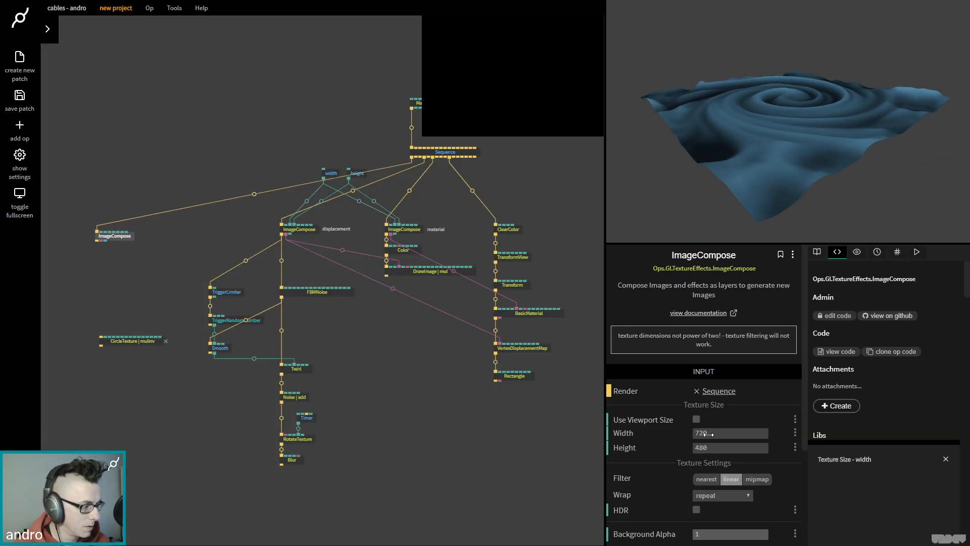
pyautogui.click(708, 434)
pyautogui.write('512')
pyautogui.press('Tab')
pyautogui.write('5')
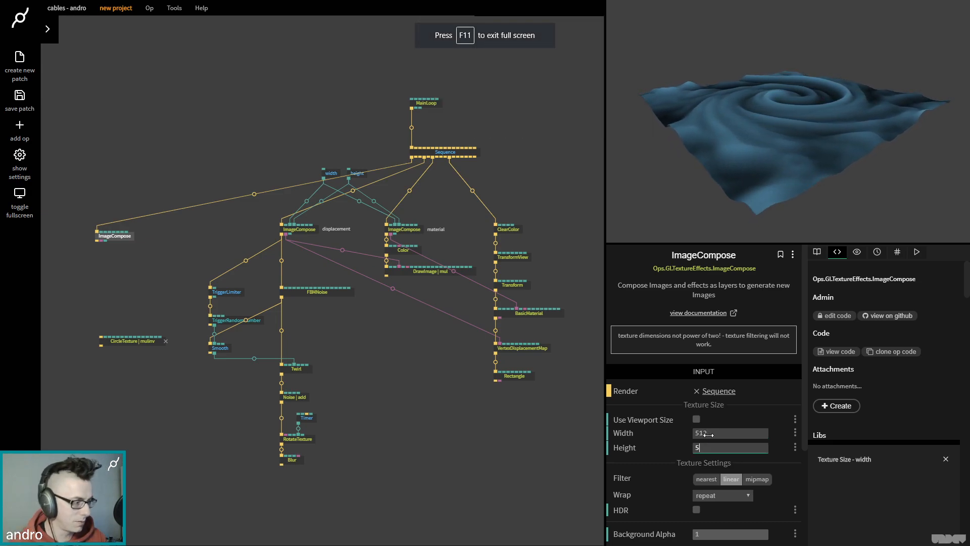
pyautogui.write('12')
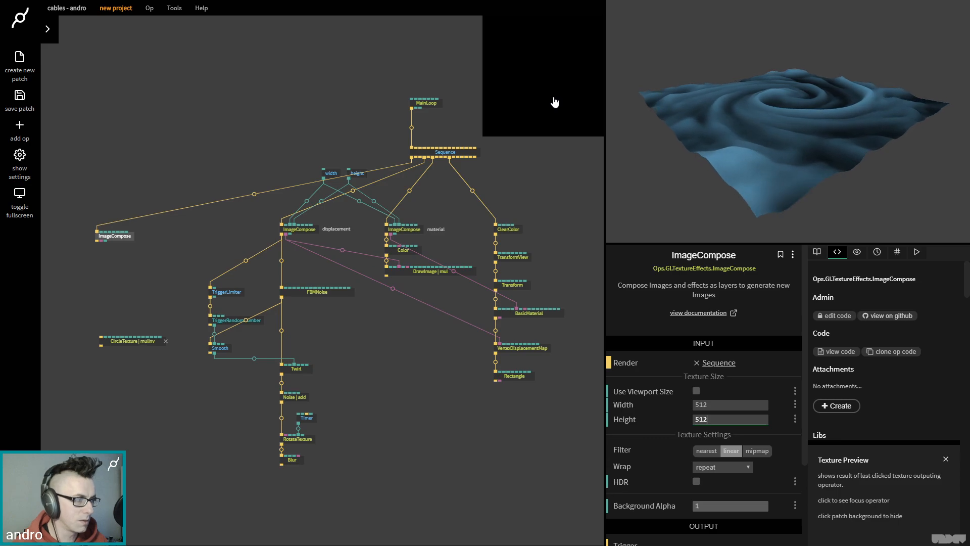
# - Position the CircleTexture op directly beneath the new ImageCompose
pyautogui.moveTo(134, 342); pyautogui.dragTo(123, 283)
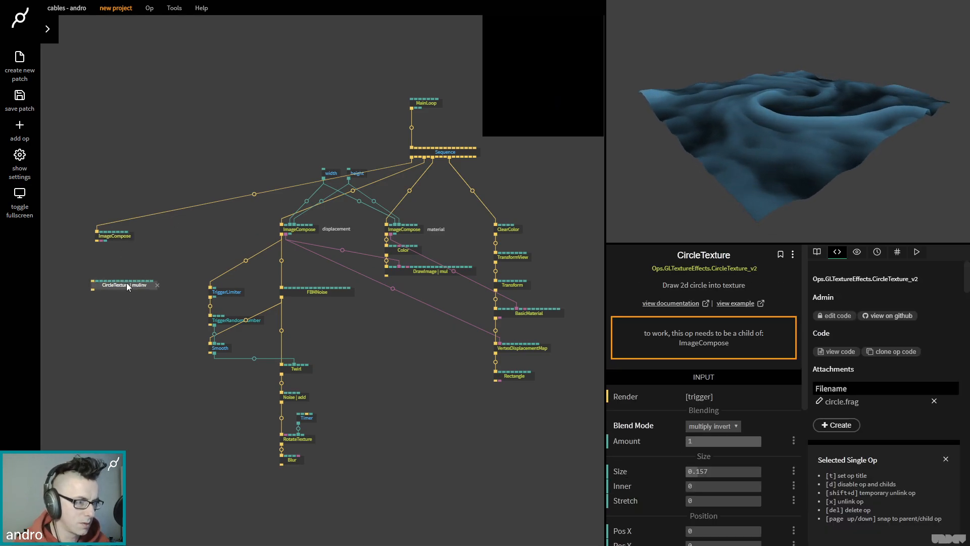
pyautogui.click(121, 289)
pyautogui.click(123, 285)
pyautogui.keyDown('shift'); pyautogui.click(128, 285); pyautogui.keyUp('shift')
pyautogui.moveTo(129, 285); pyautogui.dragTo(132, 284)
# - Set the unlinked CircleTexture op's Blend Mode to normal and finally to lighten
pyautogui.scroll(3, 251, 223)
pyautogui.moveTo(251, 223); pyautogui.dragTo(460, 143)
pyautogui.click(693, 426)
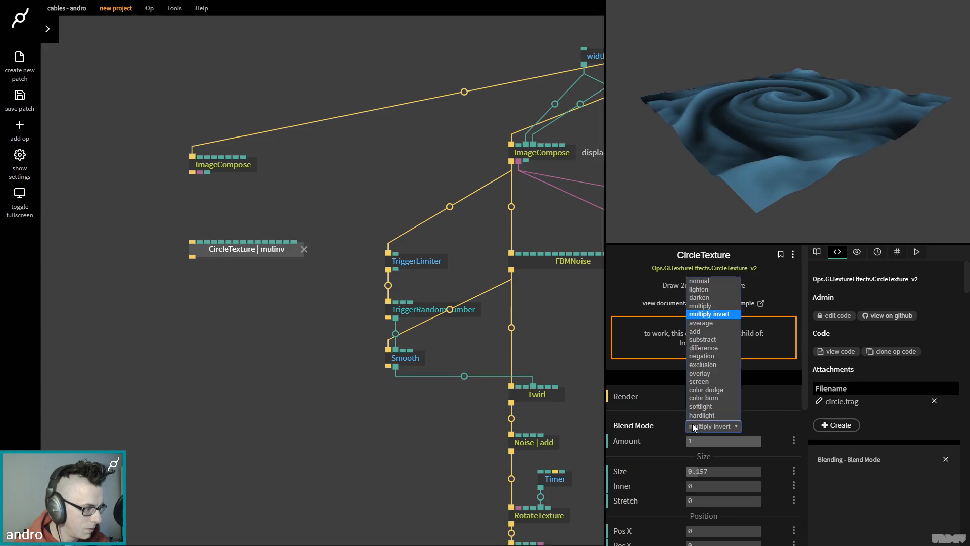
pyautogui.click(705, 281)
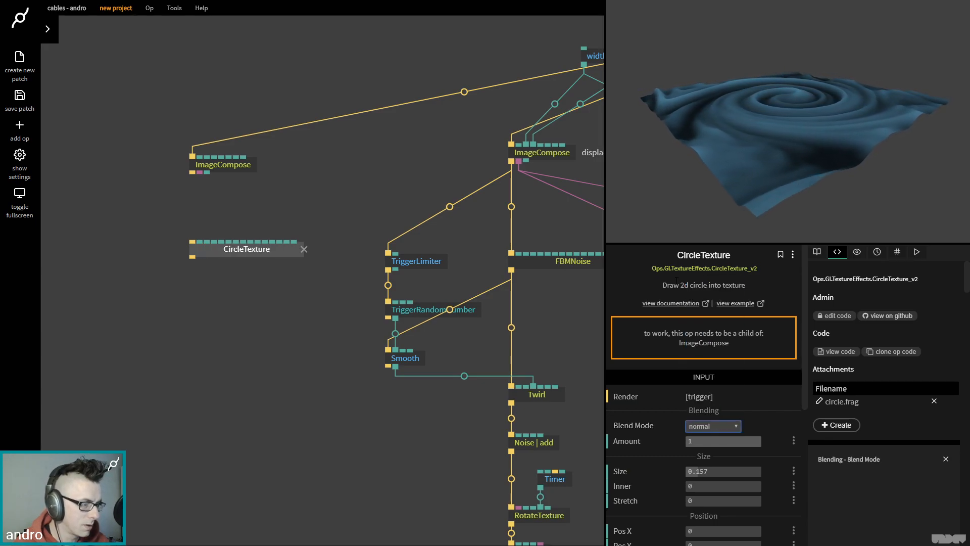
pyautogui.click(700, 426)
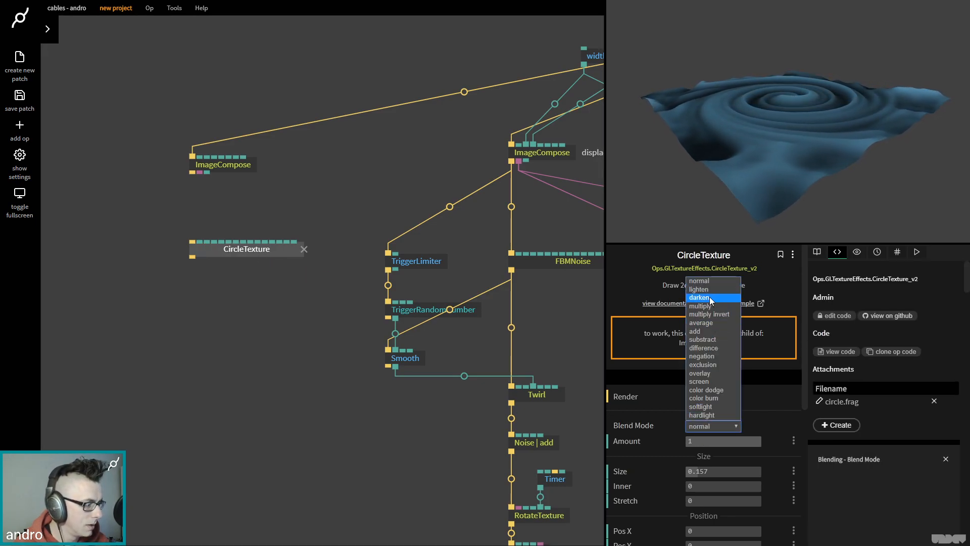
pyautogui.click(710, 298)
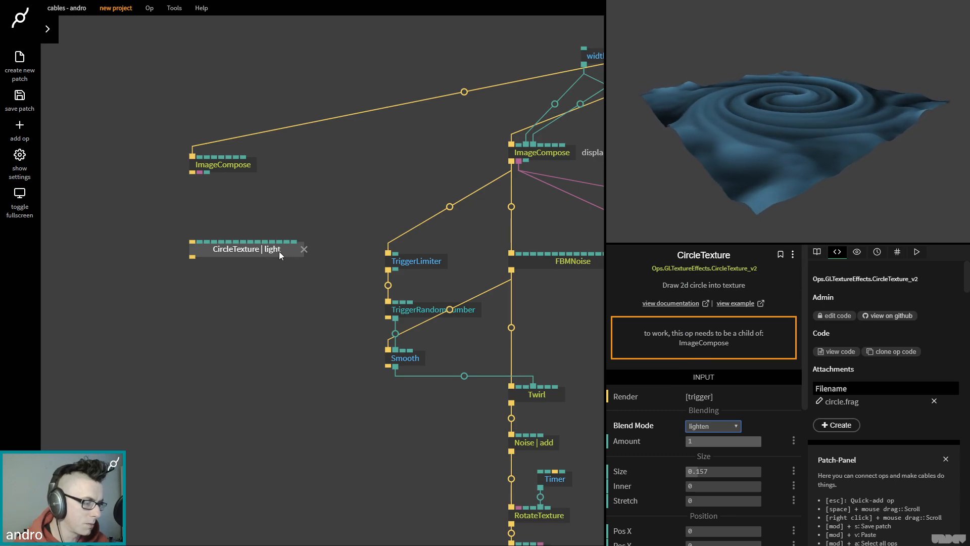
# - Link the new ImageCompose's trigger output to the CircleTexture op's Render input and preview the composed texture
pyautogui.click(290, 253)
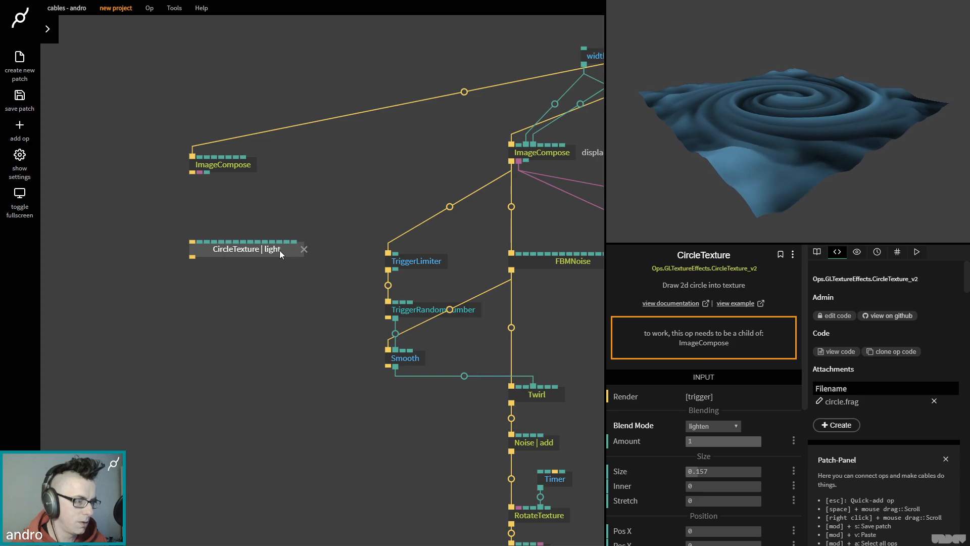
pyautogui.moveTo(192, 173); pyautogui.dragTo(192, 243)
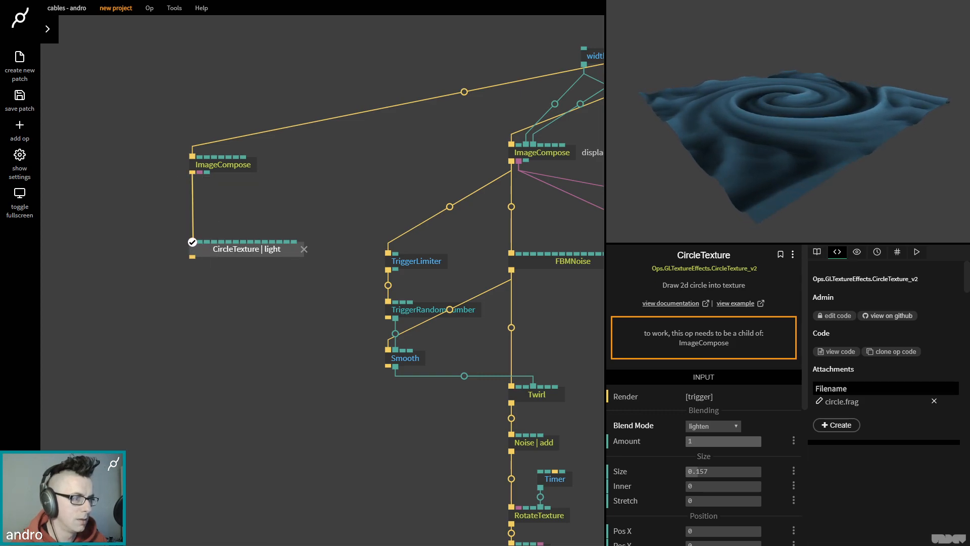
pyautogui.click(239, 168)
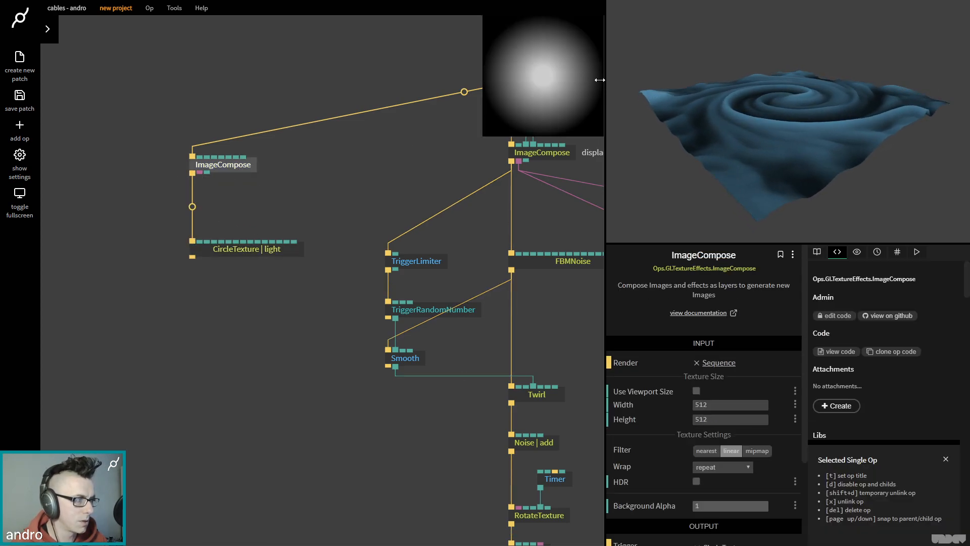
# - Add an Invert op linked to the CircleTexture op's trigger output
pyautogui.moveTo(192, 257); pyautogui.dragTo(190, 287)
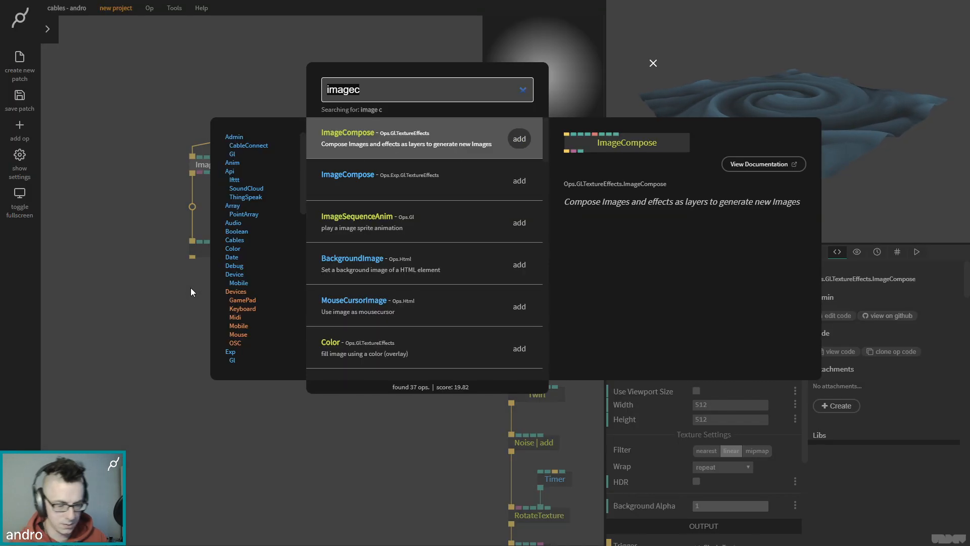
pyautogui.write('invert')
pyautogui.press('Return')
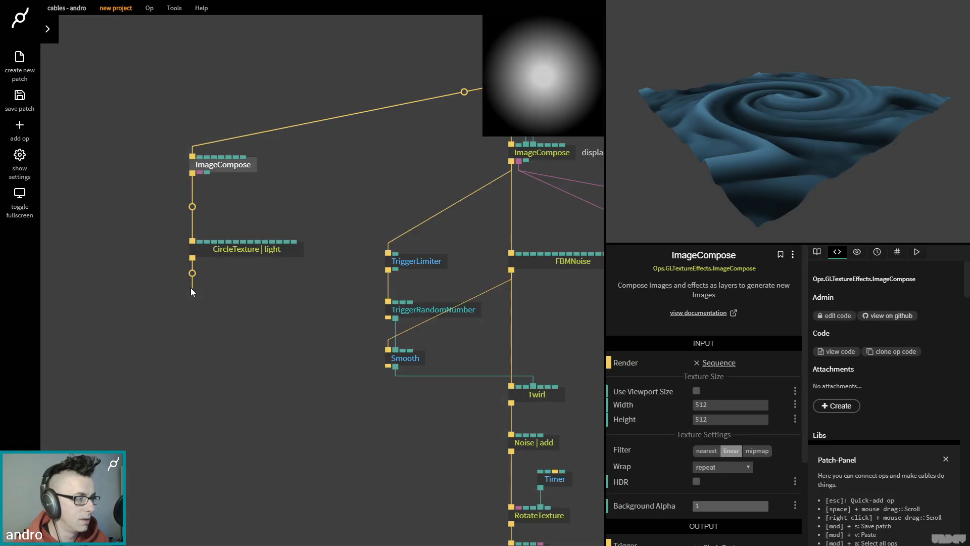
# - Set the CircleTexture op's Size to 0.616
pyautogui.click(234, 250)
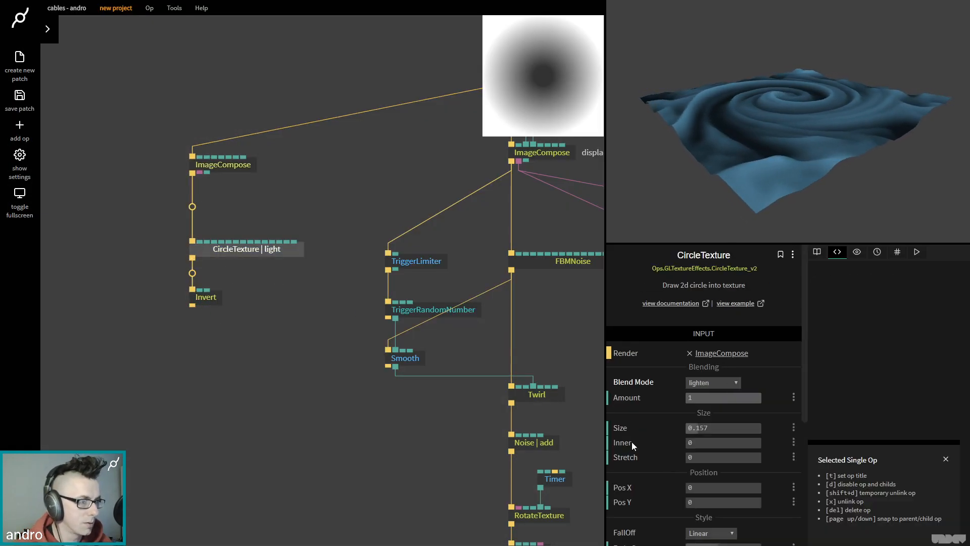
pyautogui.scroll(-1, 727, 476)
pyautogui.moveTo(699, 361); pyautogui.dragTo(726, 361)
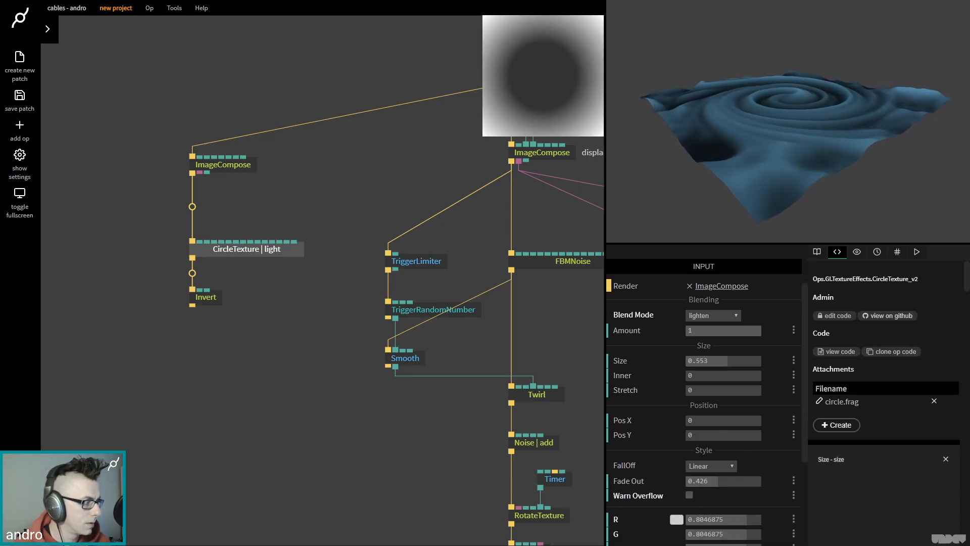
pyautogui.press('F11')
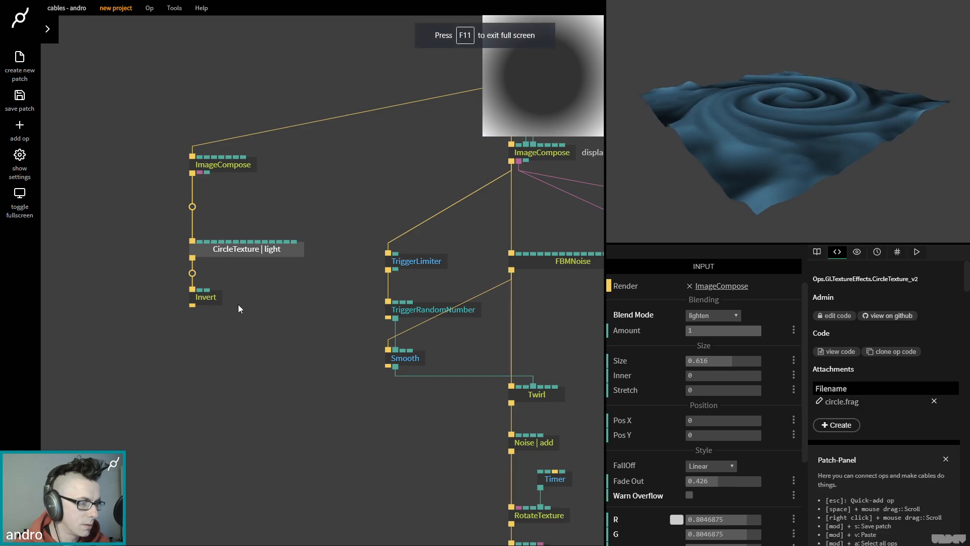
# - Change the CircleTexture op's colour to pure white (FFFFFF)
pyautogui.click(214, 298)
pyautogui.click(213, 253)
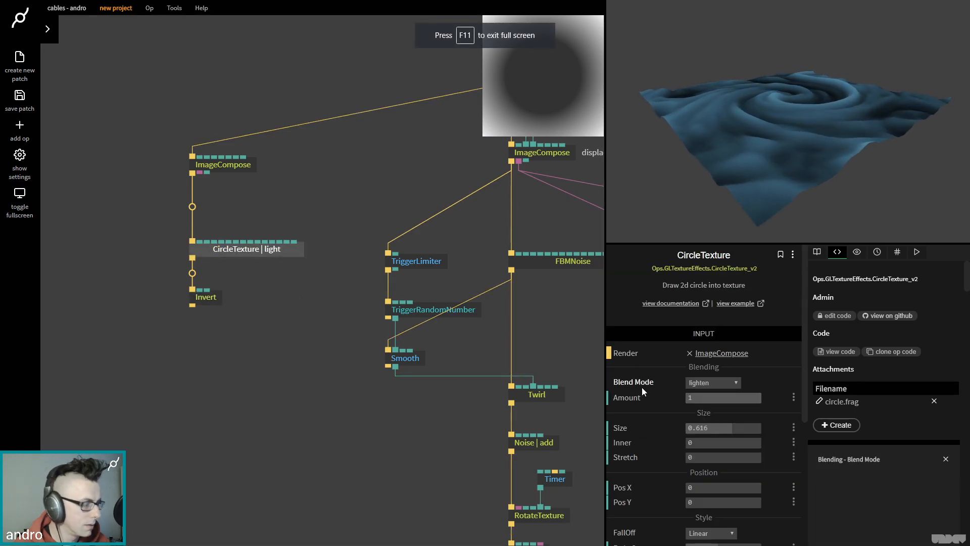
pyautogui.scroll(-3, 719, 491)
pyautogui.click(673, 451)
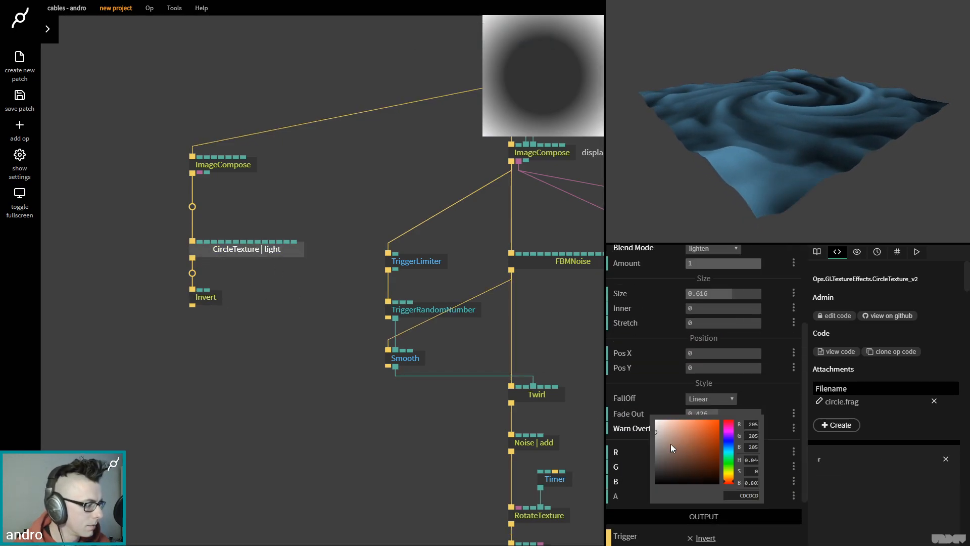
pyautogui.moveTo(634, 502); pyautogui.dragTo(596, 384)
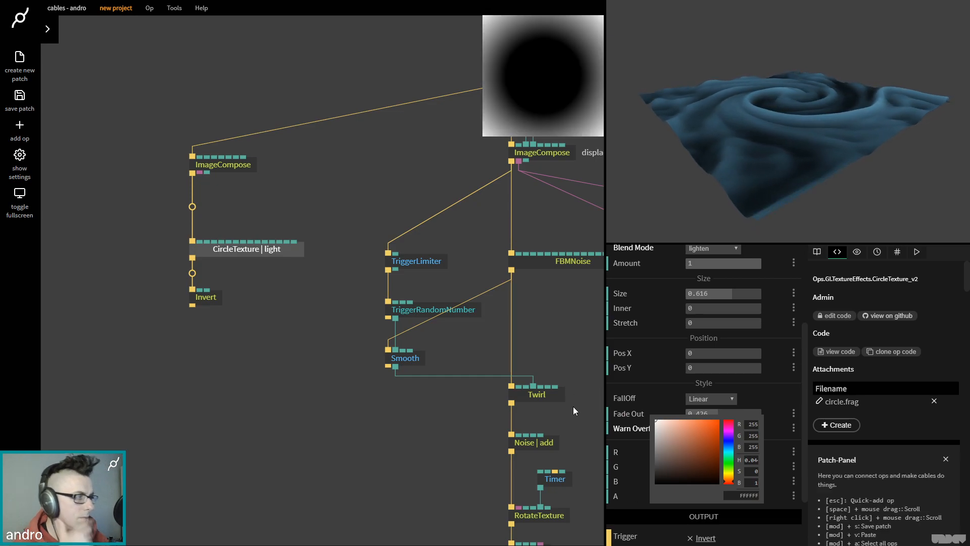
# - Set the CircleTexture op's Blend Mode to normal
pyautogui.click(207, 302)
pyautogui.click(225, 162)
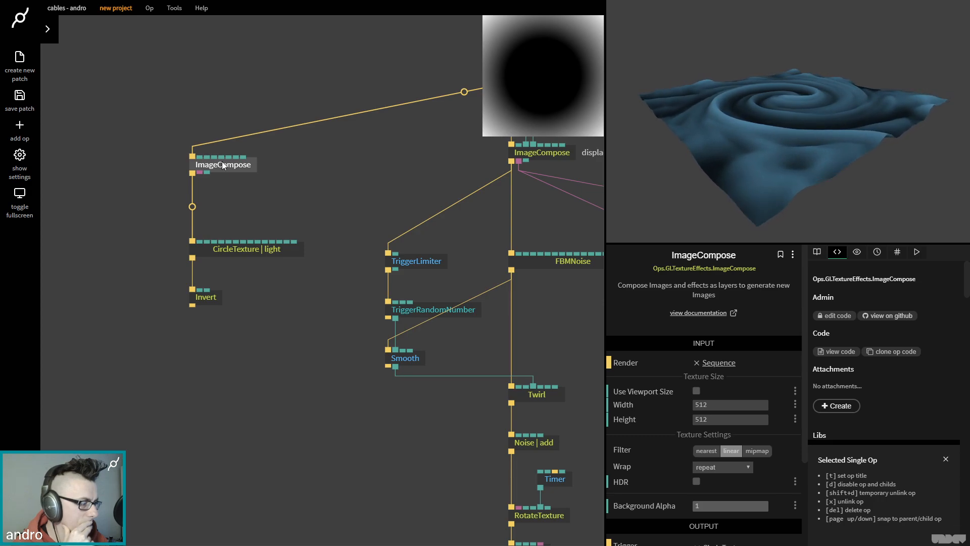
pyautogui.click(239, 255)
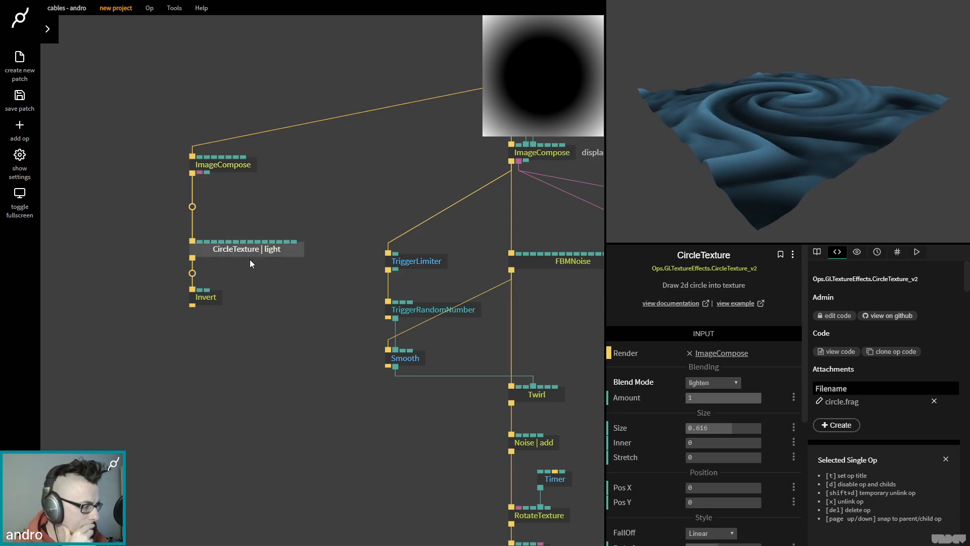
pyautogui.click(713, 384)
pyautogui.click(711, 390)
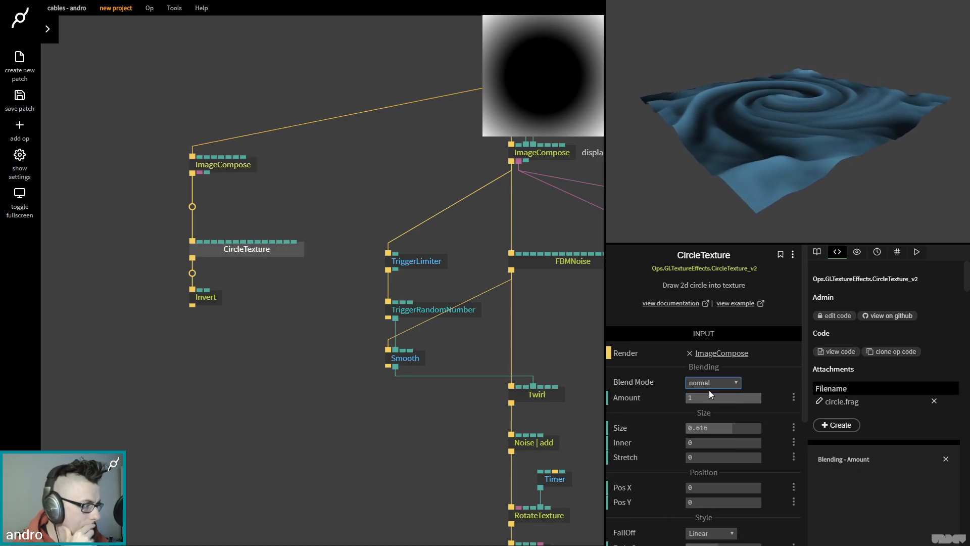
# - Set the Invert op's Amount to 0 and the CircleTexture op's Size to 0.137
pyautogui.click(205, 297)
pyautogui.moveTo(709, 398); pyautogui.dragTo(659, 397)
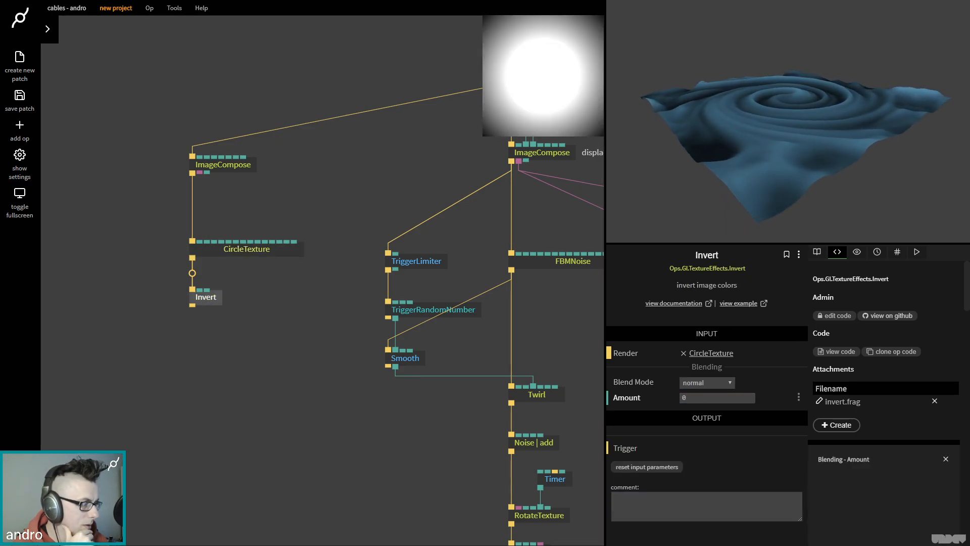
pyautogui.moveTo(206, 302); pyautogui.dragTo(203, 315)
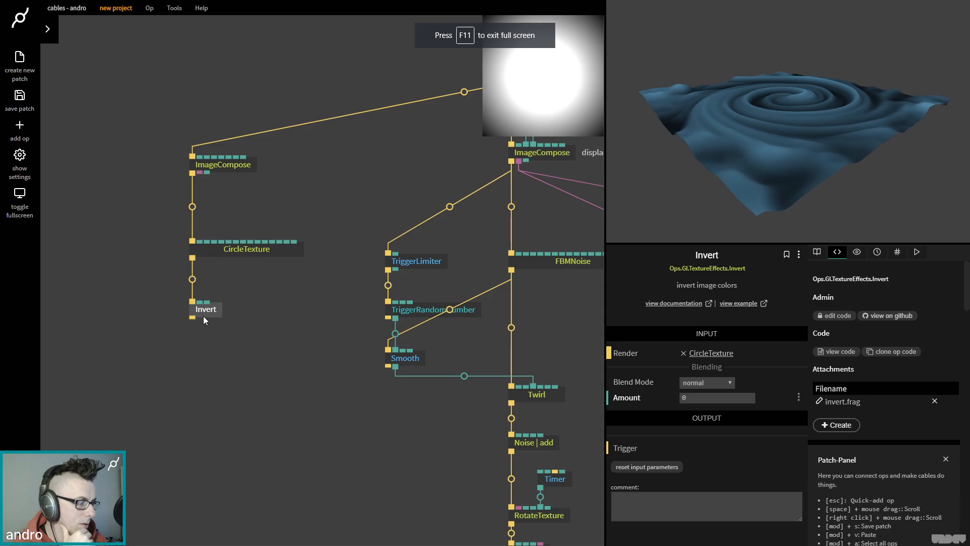
pyautogui.click(232, 252)
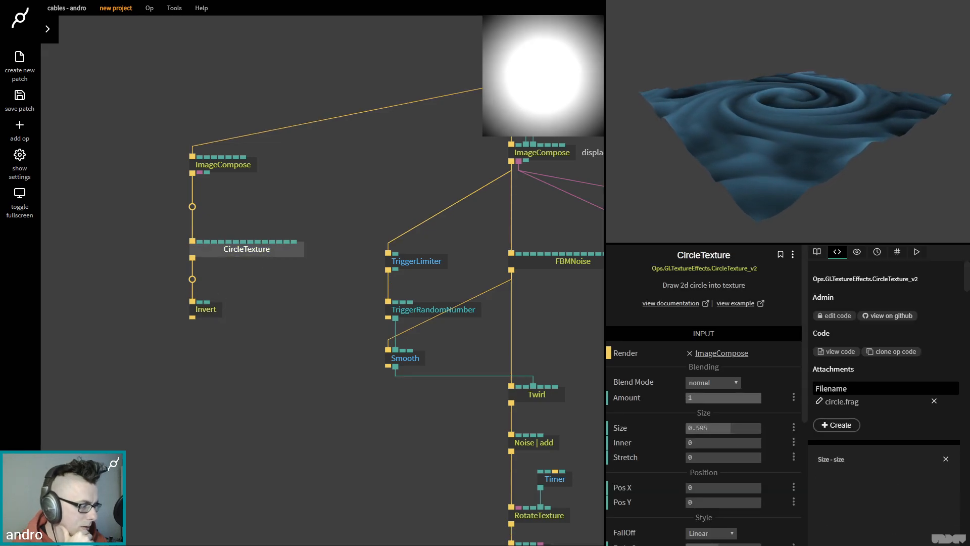
pyautogui.moveTo(713, 428)
pyautogui.mouseDown()
pyautogui.moveTo(686, 428)
pyautogui.moveTo(714, 428)
pyautogui.mouseUp()
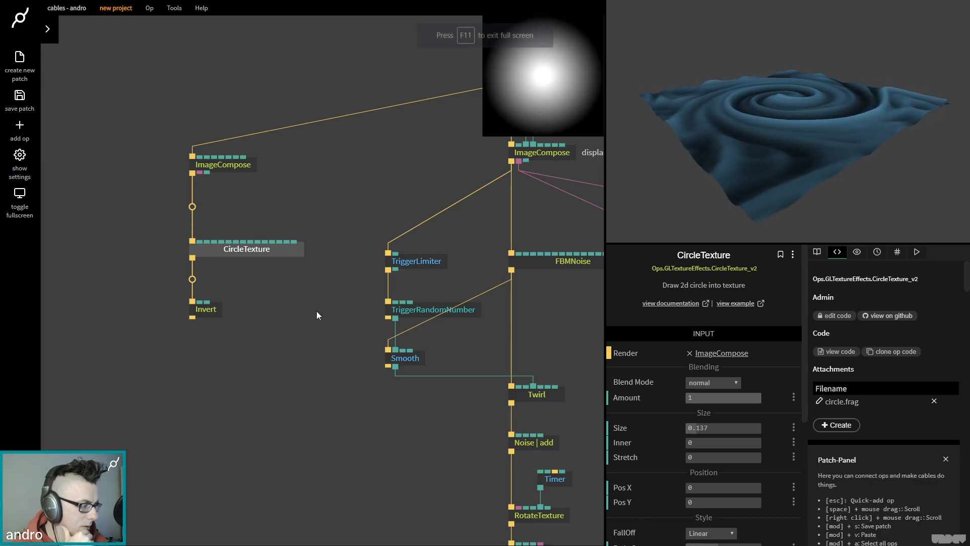
# - Unlink the Invert op from CircleTexture and preview the circle ImageCompose's texture
pyautogui.click(181, 300)
pyautogui.click(203, 309)
pyautogui.rightClick(193, 280)
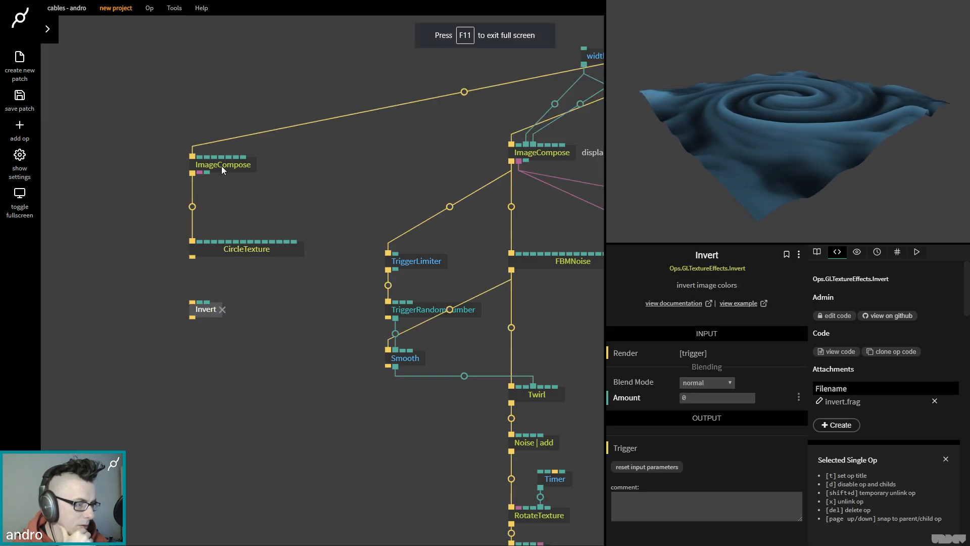
pyautogui.click(221, 167)
pyautogui.scroll(-5, 329, 168)
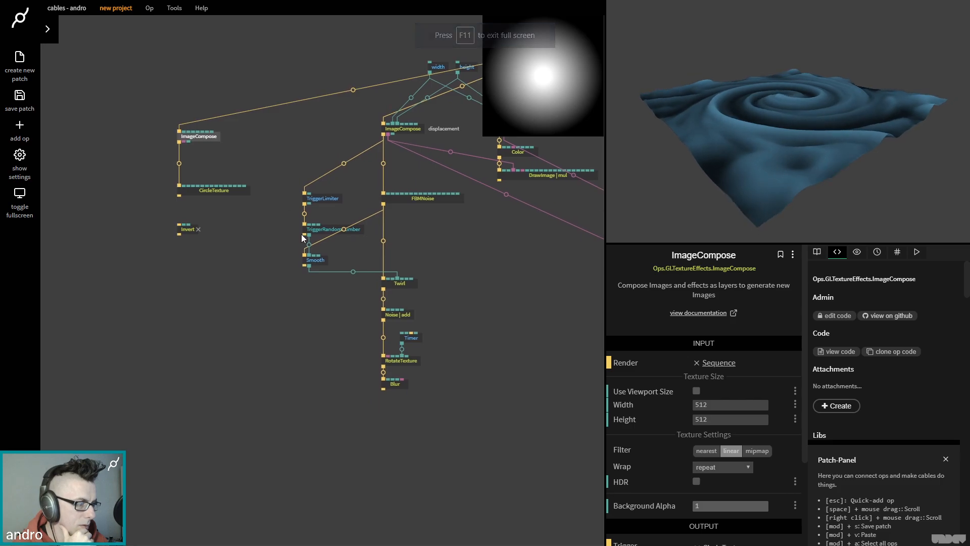
# - Try unlinking CircleTexture from its ImageCompose and linking it after the Blur op in the displacement chain
pyautogui.click(212, 197)
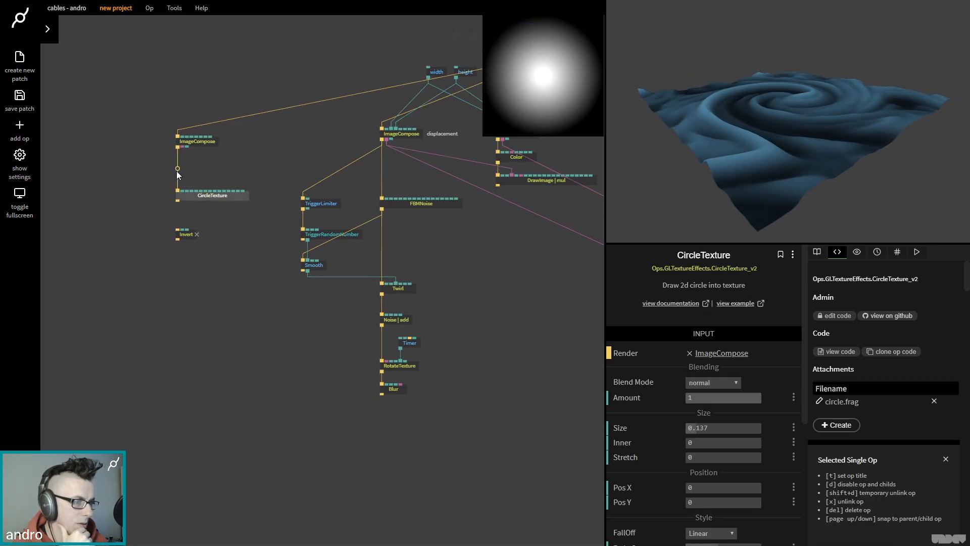
pyautogui.rightClick(177, 169)
pyautogui.moveTo(410, 417); pyautogui.dragTo(419, 427)
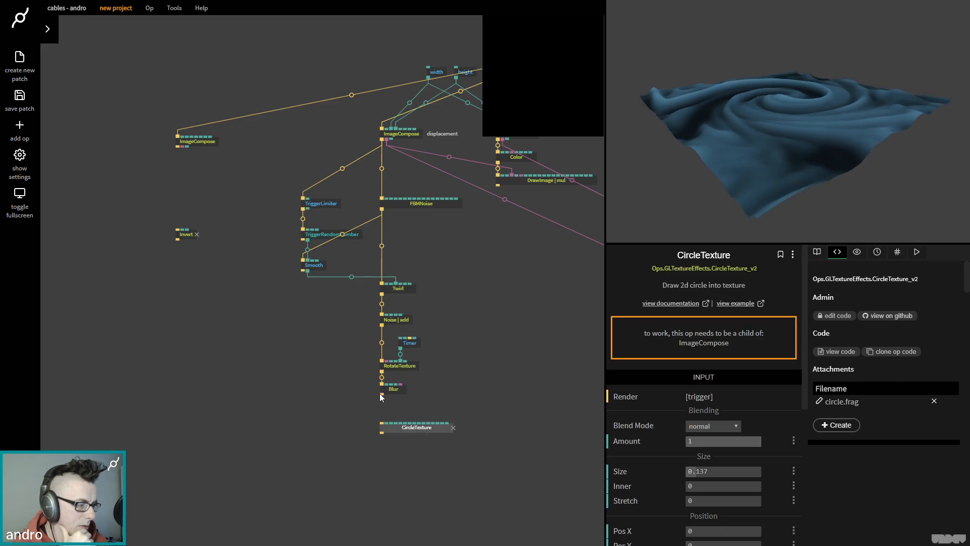
pyautogui.click(380, 393)
pyautogui.moveTo(382, 395); pyautogui.dragTo(382, 425)
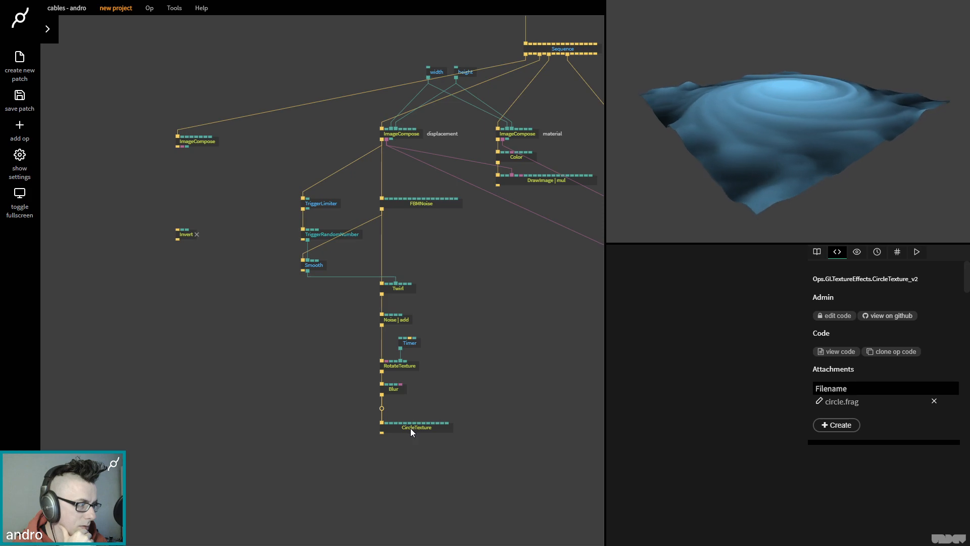
# - Unlink CircleTexture from Blur and link it back beneath the separate circle ImageCompose
pyautogui.rightClick(382, 408)
pyautogui.moveTo(411, 426); pyautogui.dragTo(178, 176)
pyautogui.click(235, 259)
# - Add a DrawImage op linked to the Blur op's trigger output in the displacement chain
pyautogui.moveTo(387, 394); pyautogui.dragTo(385, 411)
pyautogui.write('draw')
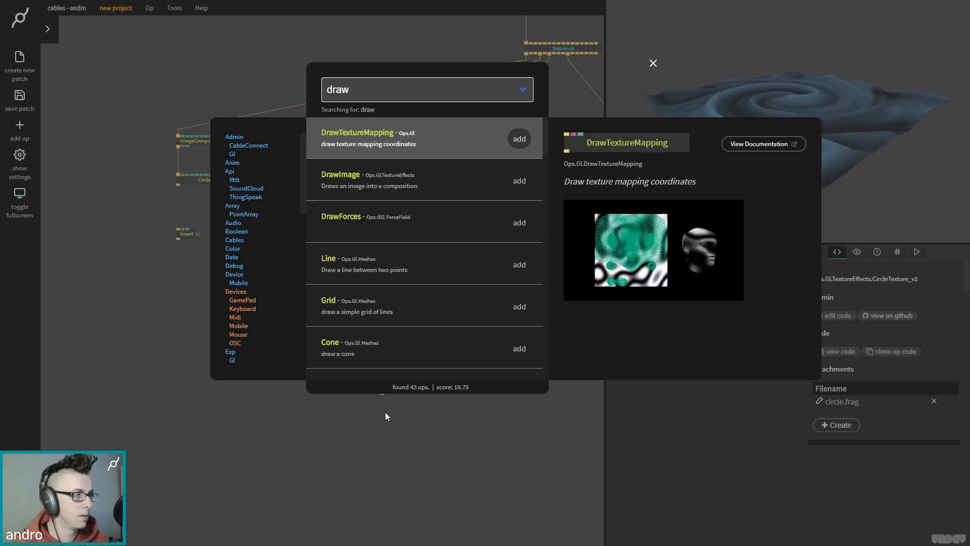
pyautogui.press('Down')
pyautogui.press('Return')
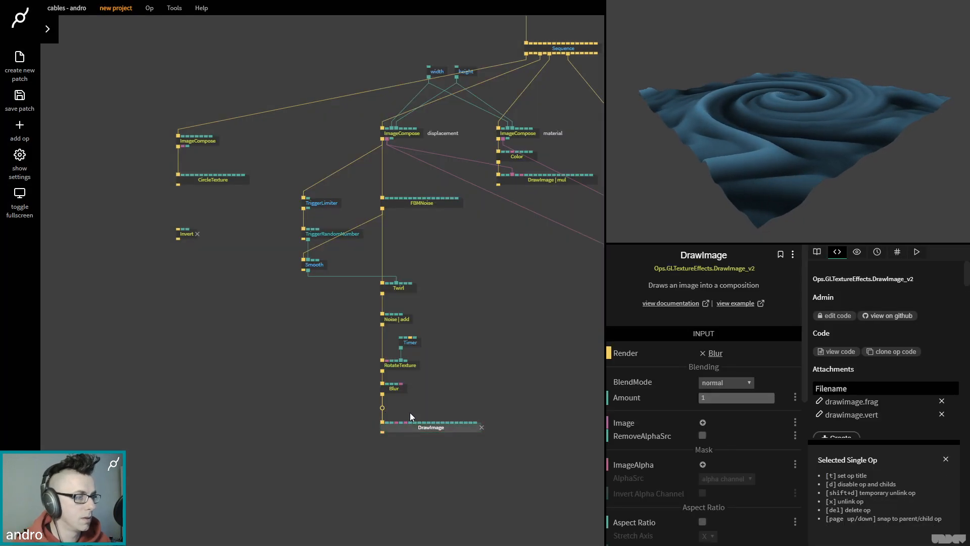
# - Link the circle ImageCompose's texture output to the new DrawImage op's Image input and set its BlendMode to multiply
pyautogui.click(209, 141)
pyautogui.moveTo(184, 146); pyautogui.dragTo(430, 427)
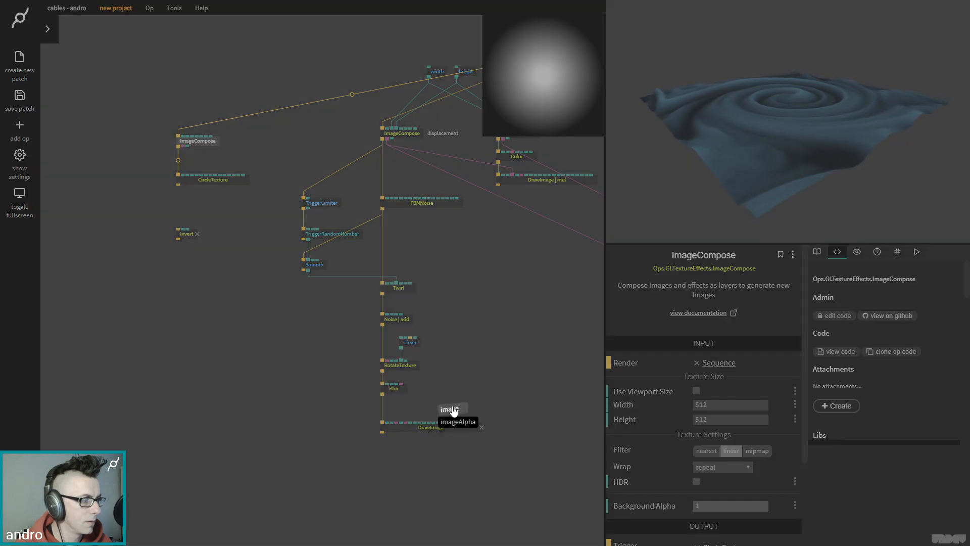
pyautogui.click(451, 410)
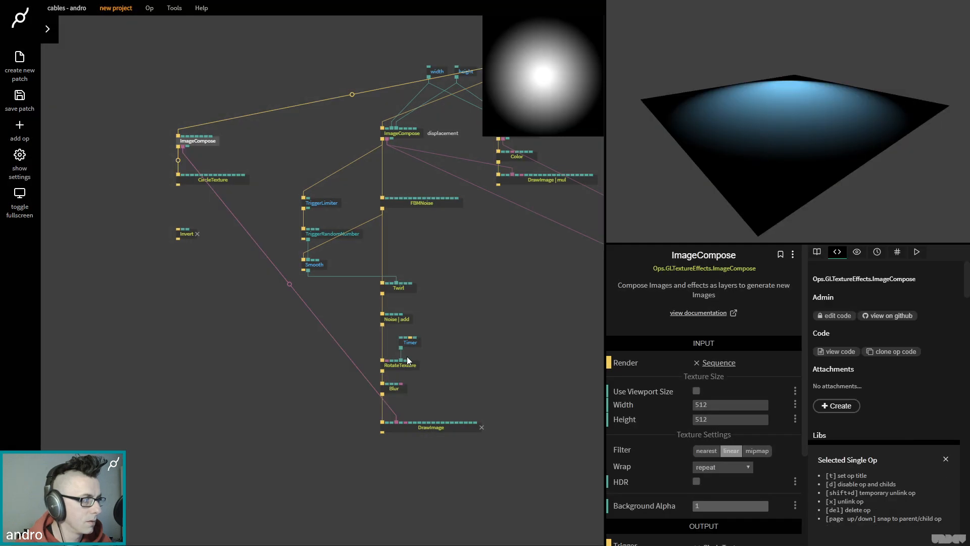
pyautogui.click(421, 428)
pyautogui.click(734, 383)
pyautogui.click(728, 421)
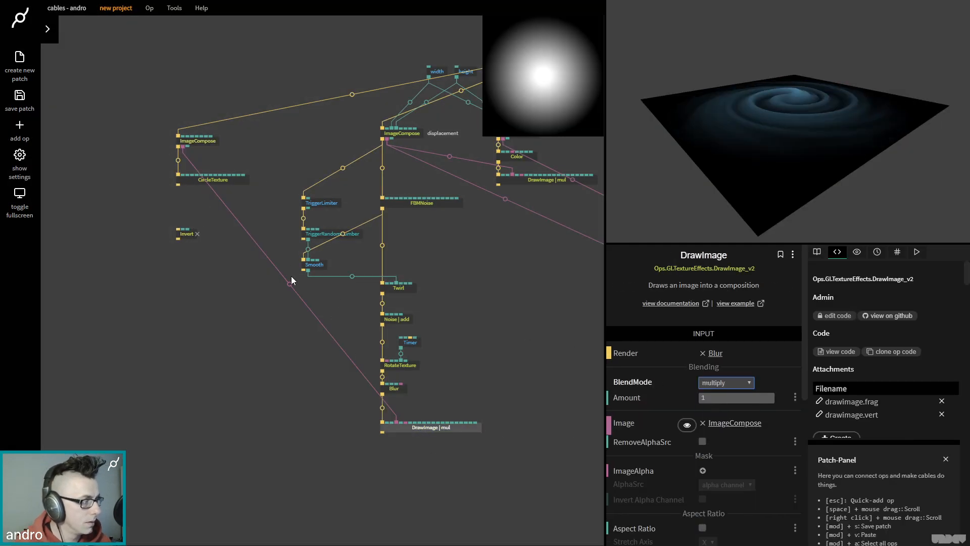
# - Set the CircleTexture op's Size to 0.414
pyautogui.click(208, 181)
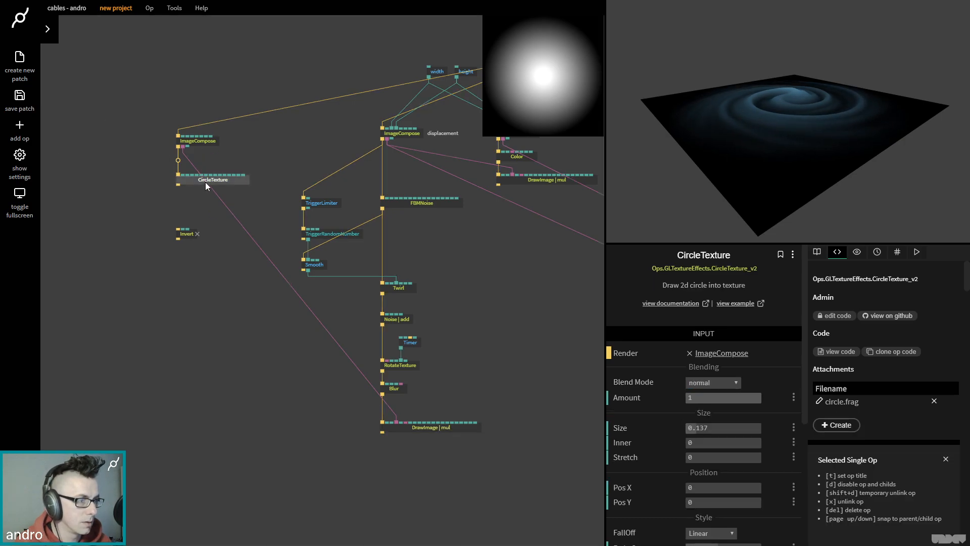
pyautogui.click(201, 142)
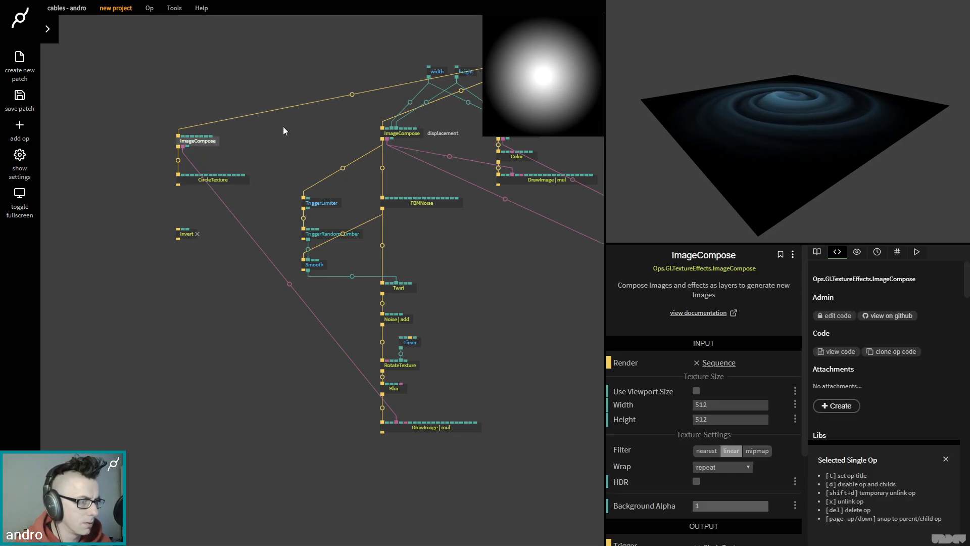
pyautogui.moveTo(282, 128); pyautogui.dragTo(293, 147)
pyautogui.click(234, 201)
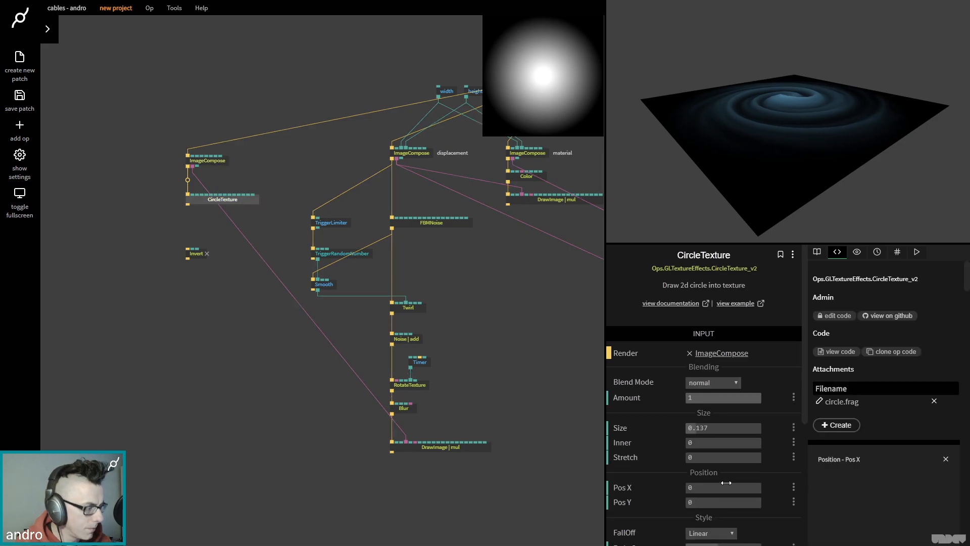
pyautogui.moveTo(707, 428)
pyautogui.mouseDown()
pyautogui.moveTo(739, 428)
pyautogui.moveTo(716, 428)
pyautogui.mouseUp()
# - Delete the unlinked Invert op and move CircleTexture slightly lower beneath its ImageCompose
pyautogui.moveTo(174, 240); pyautogui.dragTo(203, 275)
pyautogui.press('Delete')
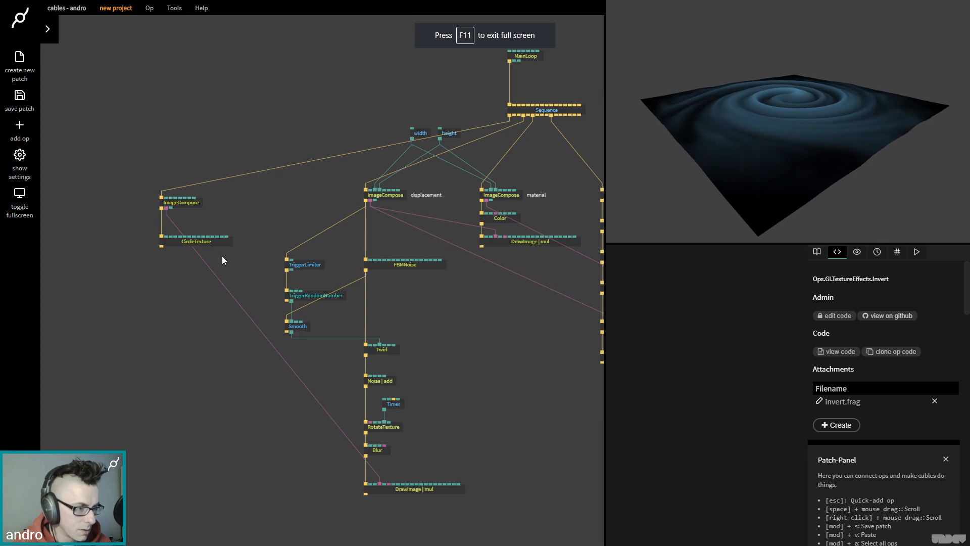
pyautogui.moveTo(203, 241); pyautogui.dragTo(203, 257)
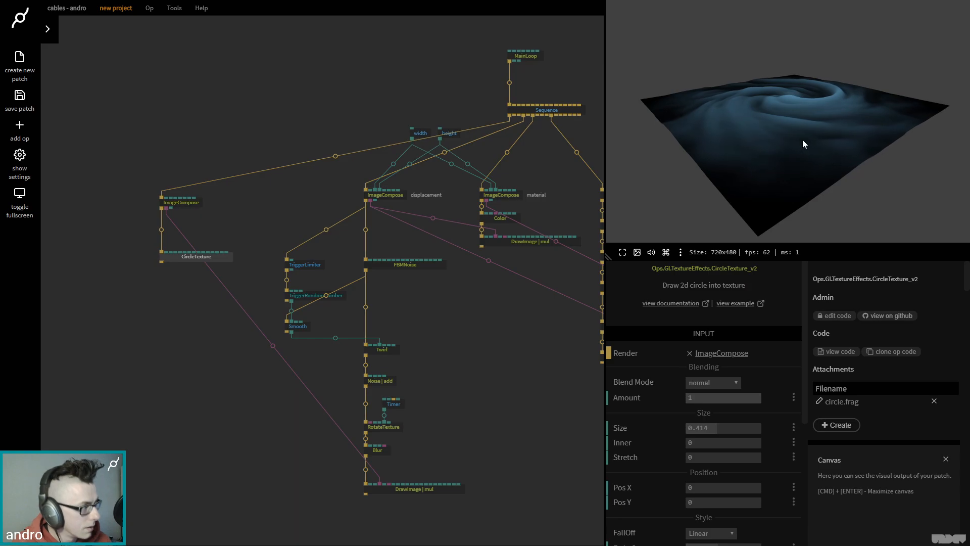
pyautogui.click(291, 106)
# - Set the TransformView op's RotX to -59.6 and RotZ to 41.78
pyautogui.moveTo(548, 320); pyautogui.dragTo(370, 273)
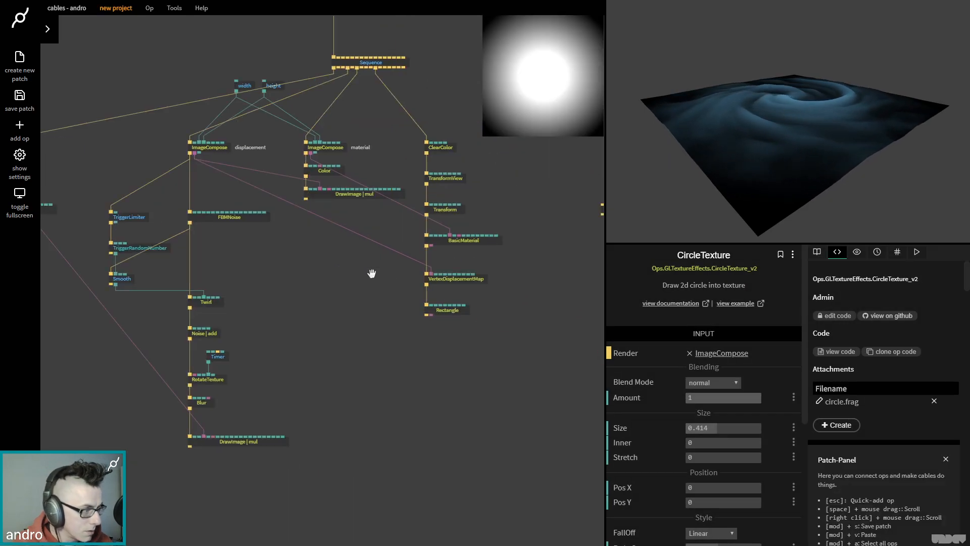
pyautogui.scroll(-2, 370, 273)
pyautogui.click(430, 197)
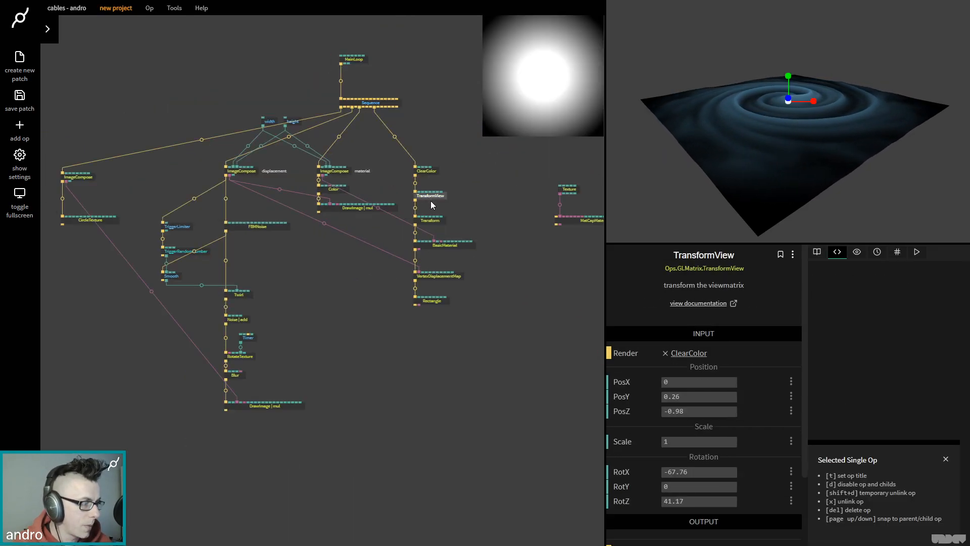
pyautogui.press('F11')
pyautogui.click(688, 472)
pyautogui.moveTo(687, 472)
pyautogui.mouseDown()
pyautogui.moveTo(727, 472)
pyautogui.moveTo(700, 473)
pyautogui.mouseUp()
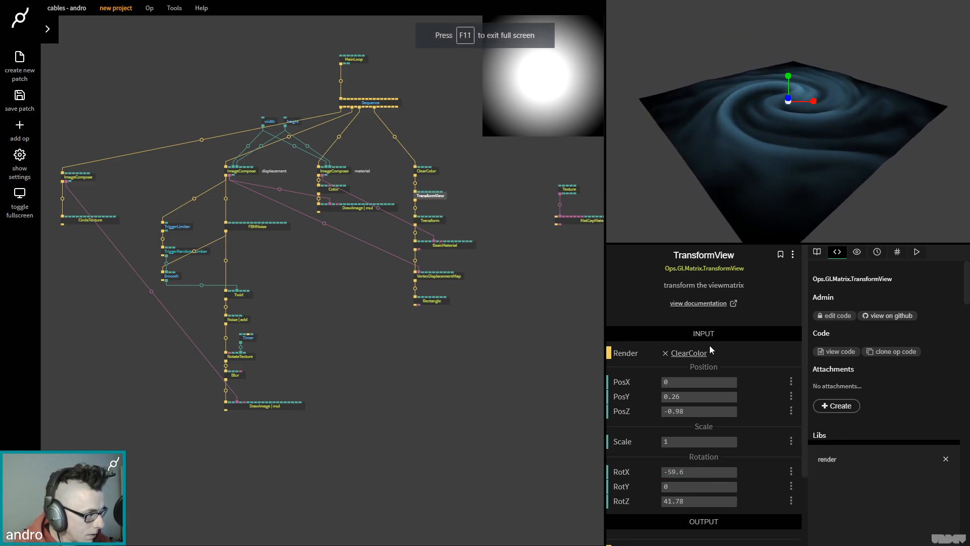
pyautogui.click(145, 277)
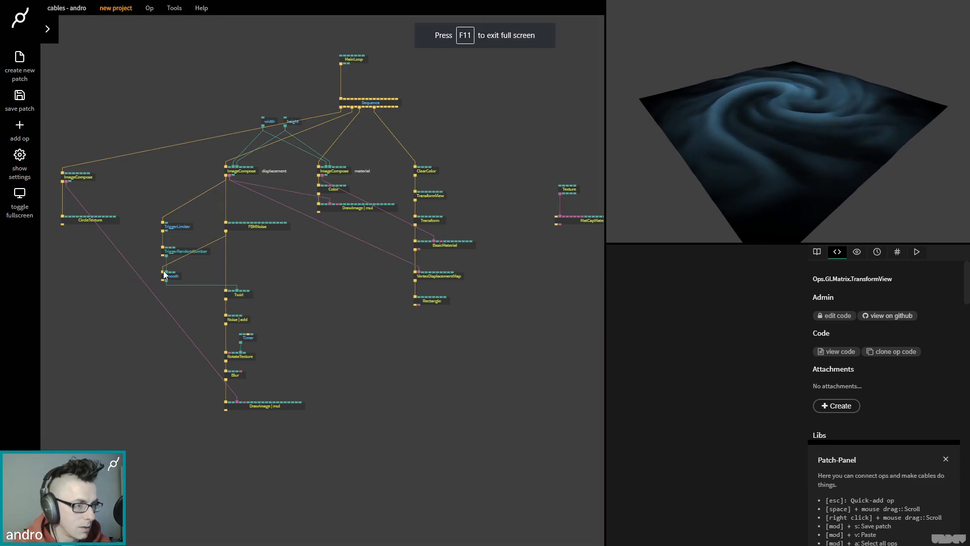
pyautogui.moveTo(73, 231); pyautogui.dragTo(184, 195)
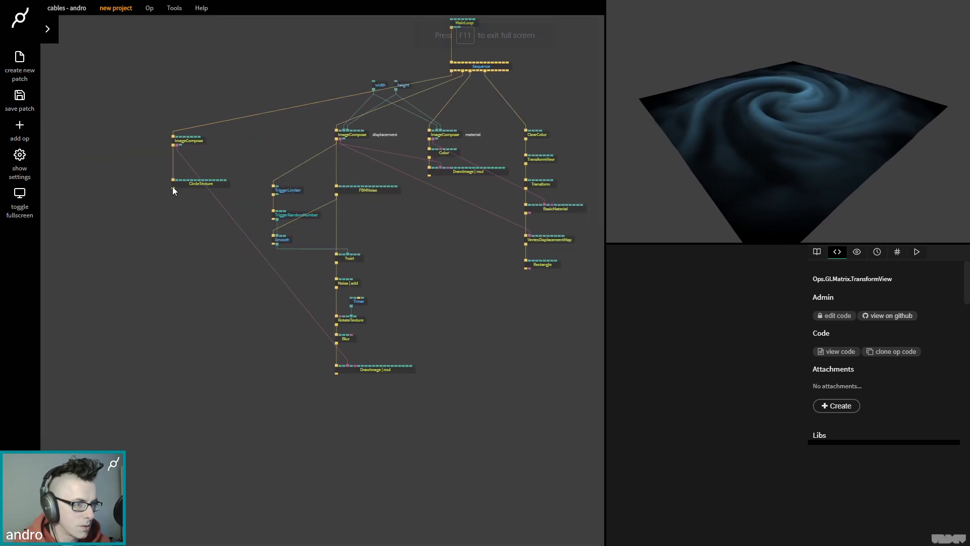
# - Add a ClampTexture op linked beneath CircleTexture and set its Mode to Remap smooth
pyautogui.moveTo(173, 187); pyautogui.dragTo(177, 216)
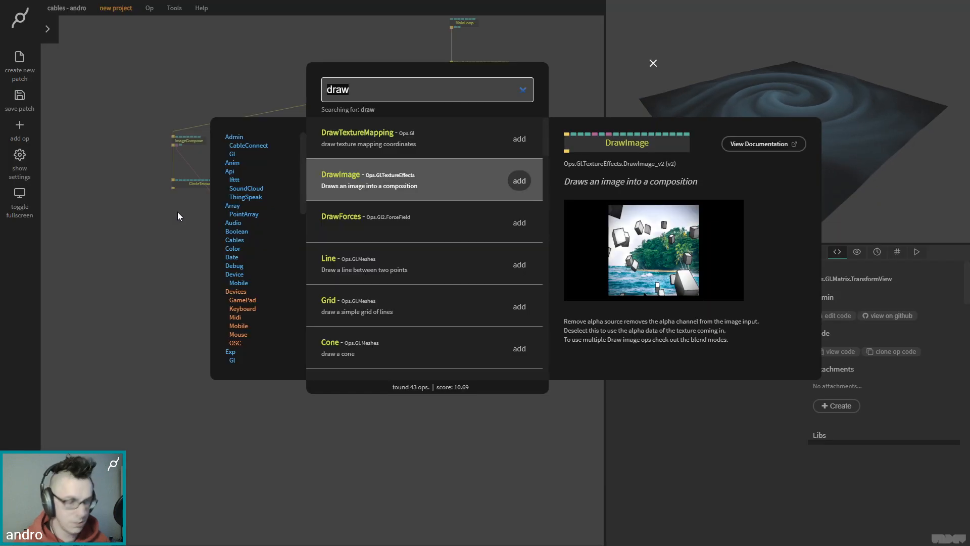
pyautogui.write('clampo')
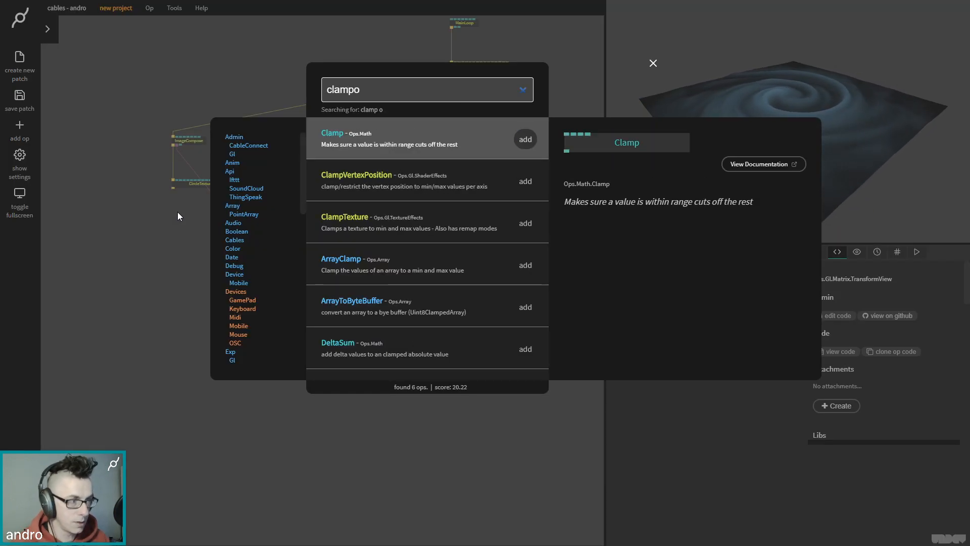
pyautogui.press('BackSpace')
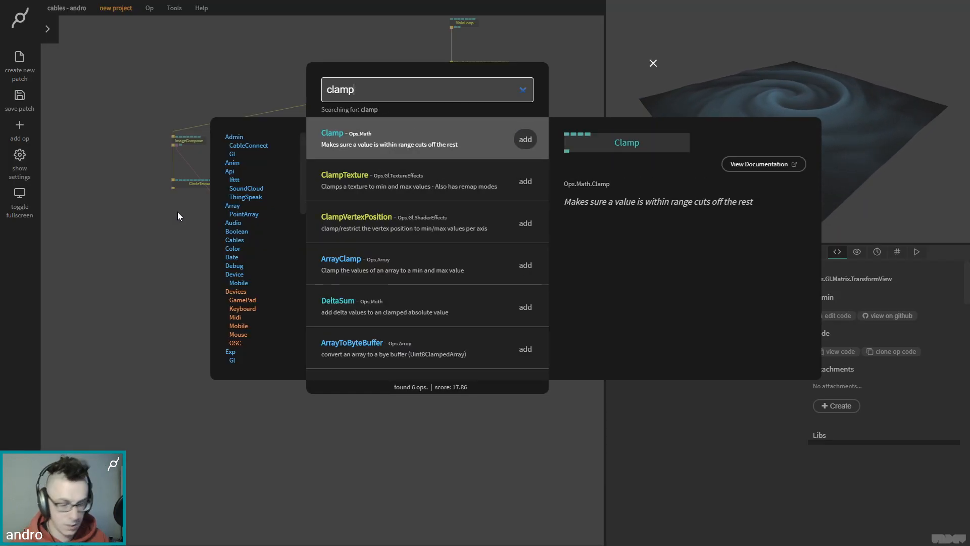
pyautogui.write('te')
pyautogui.press('Escape')
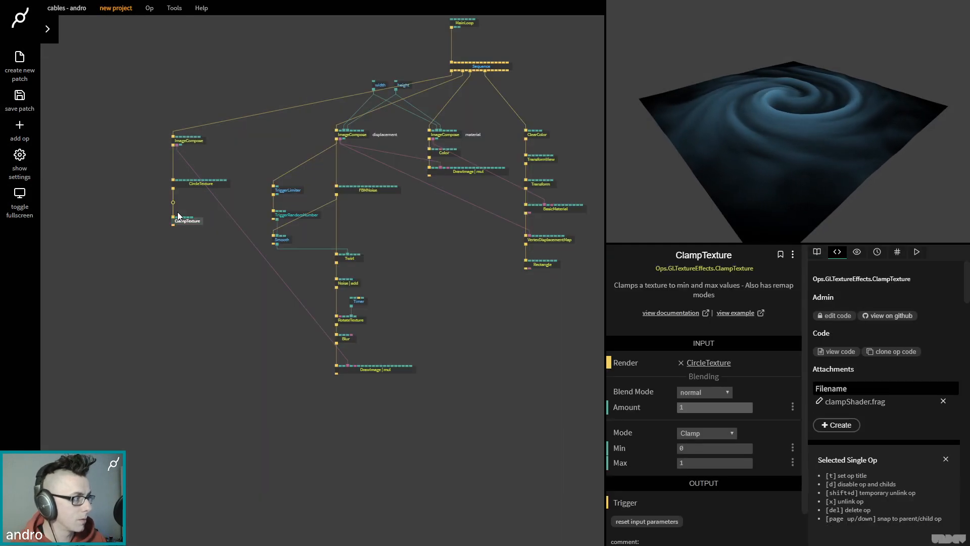
pyautogui.click(712, 433)
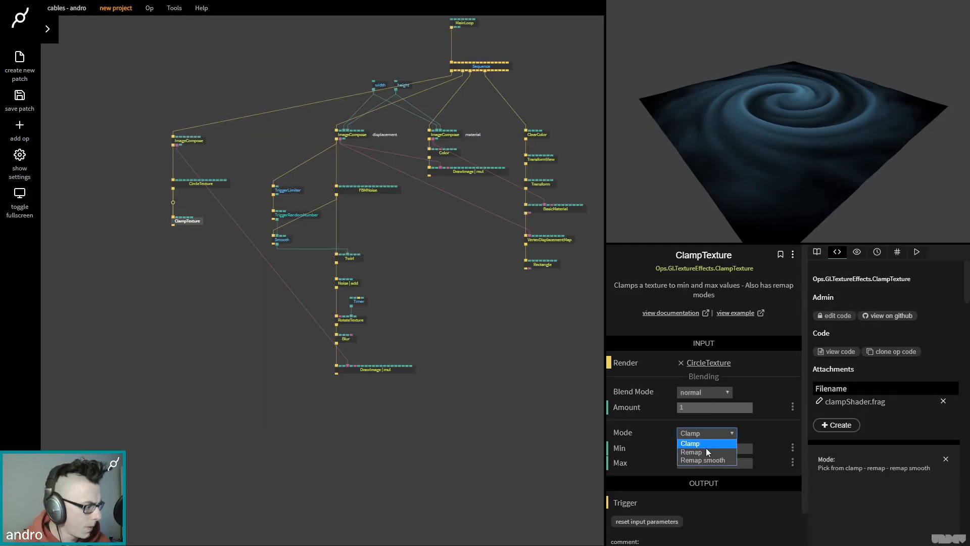
pyautogui.click(715, 460)
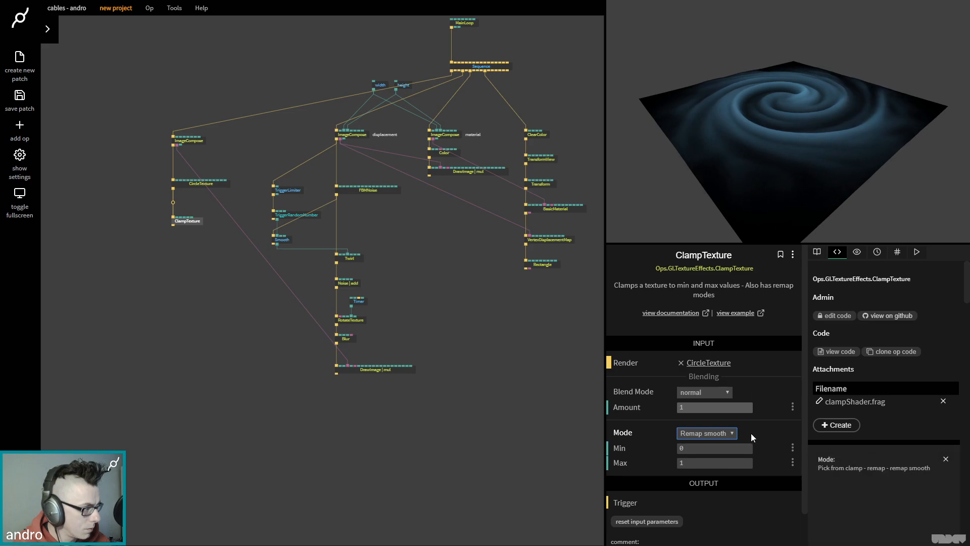
# - Tune the ClampTexture op's range to Min 0 and Max 0.58, checking the circle ImageCompose's texture preview
pyautogui.moveTo(714, 448)
pyautogui.mouseDown()
pyautogui.moveTo(762, 448)
pyautogui.moveTo(701, 448)
pyautogui.mouseUp()
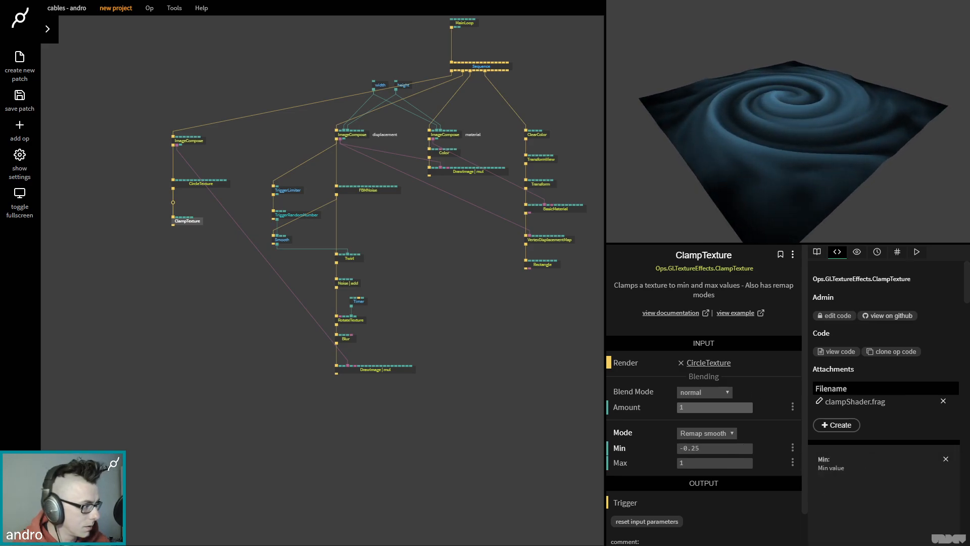
pyautogui.click(198, 141)
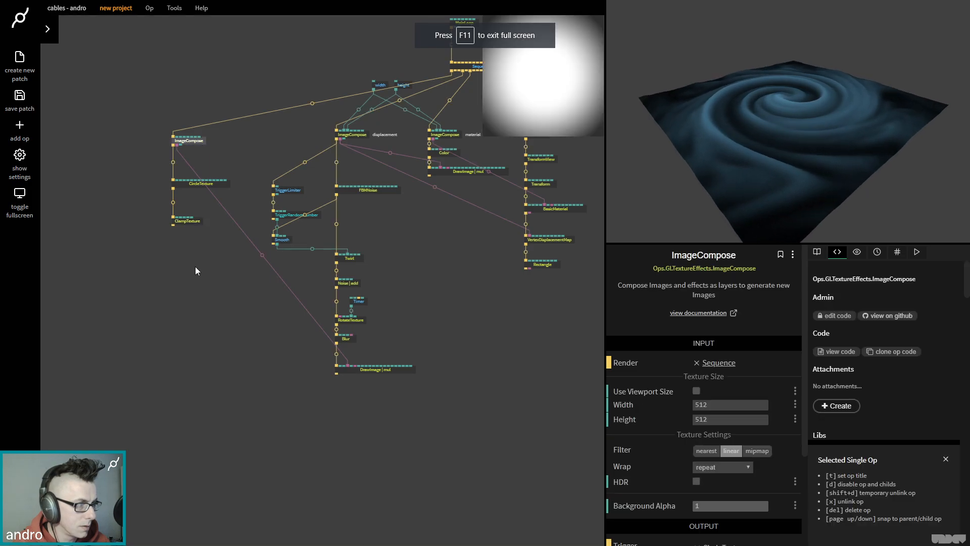
pyautogui.click(186, 222)
pyautogui.moveTo(715, 448); pyautogui.dragTo(571, 448)
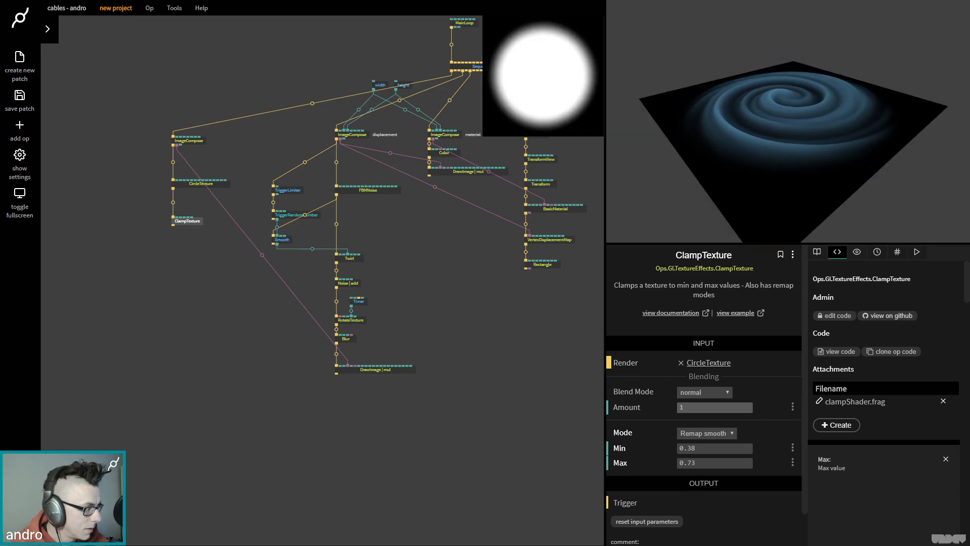
pyautogui.moveTo(713, 462)
pyautogui.mouseDown()
pyautogui.moveTo(734, 461)
pyautogui.moveTo(679, 461)
pyautogui.moveTo(730, 476)
pyautogui.moveTo(726, 463)
pyautogui.mouseUp()
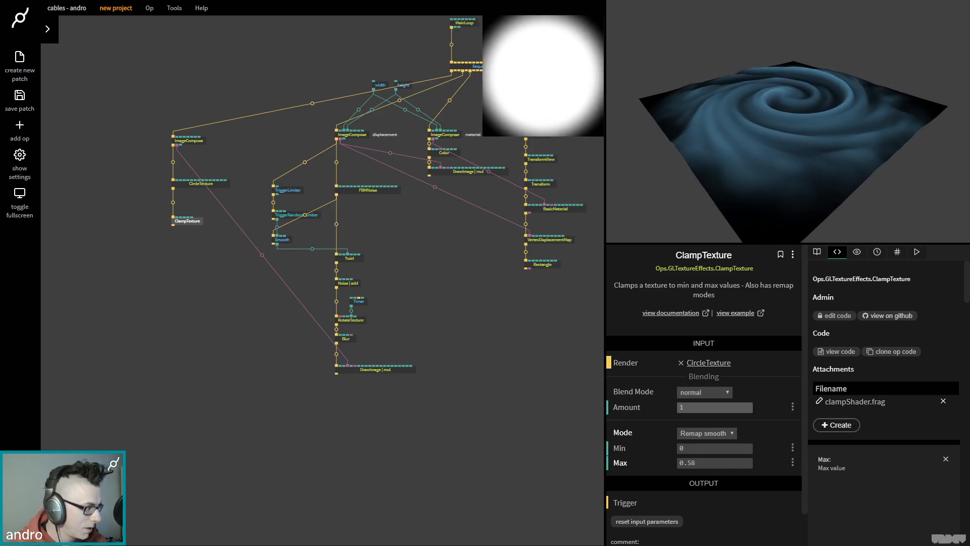
# - Set the CircleTexture op's Size to 0.18, FallOff to SmoothStep and Fade Out to 0.726
pyautogui.click(210, 187)
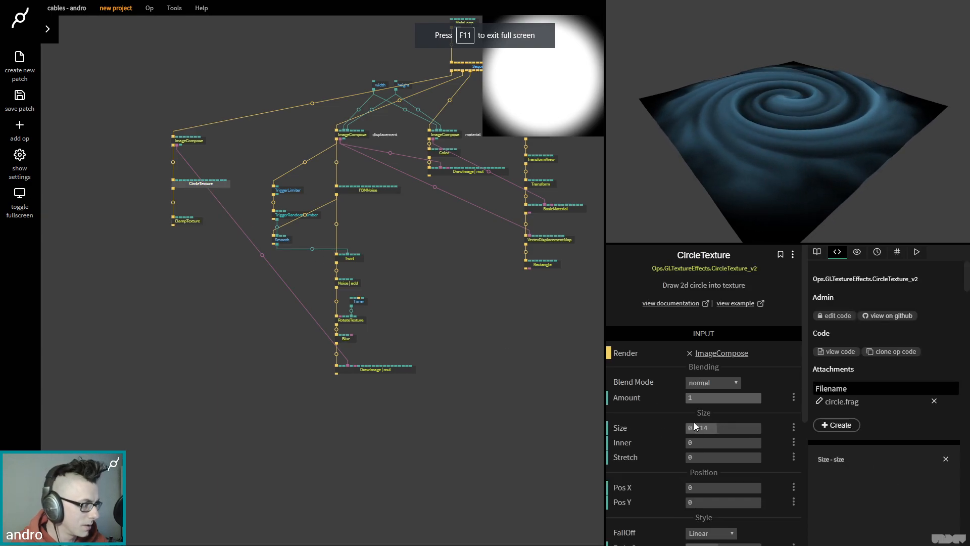
pyautogui.moveTo(694, 427); pyautogui.dragTo(818, 456)
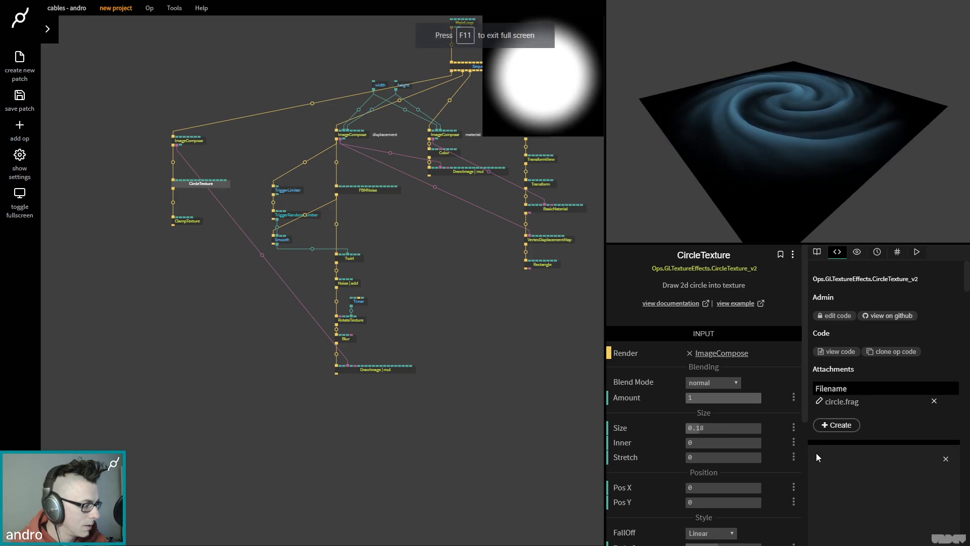
pyautogui.scroll(-2, 804, 409)
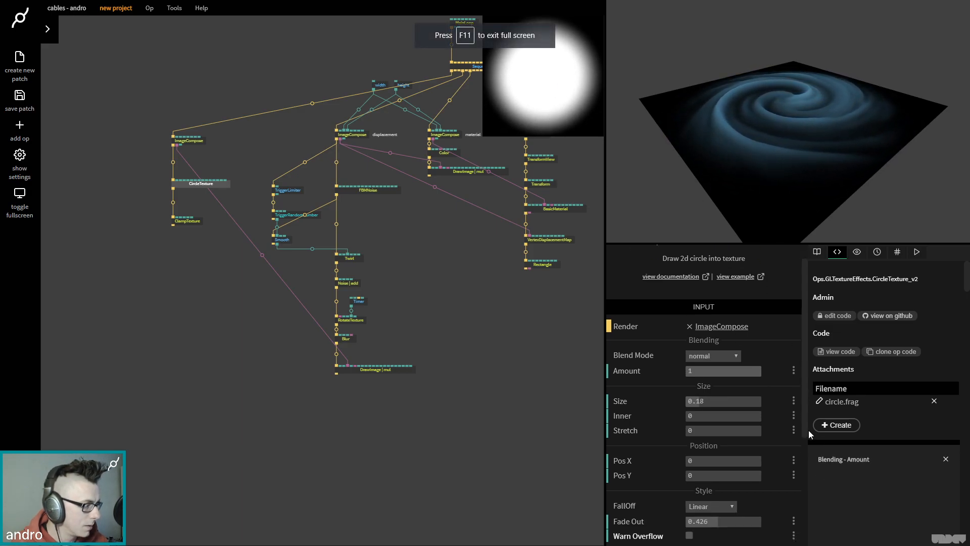
pyautogui.click(708, 444)
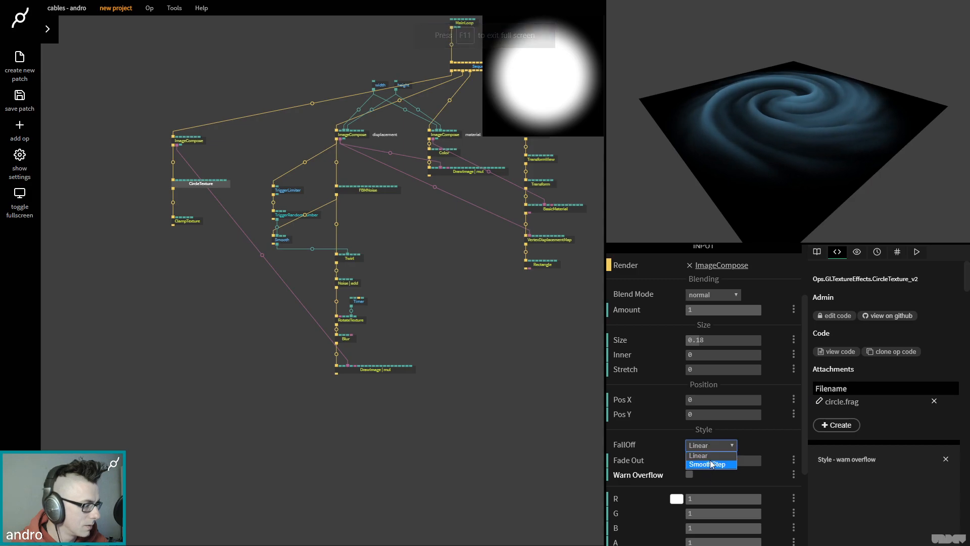
pyautogui.click(708, 464)
pyautogui.moveTo(711, 460); pyautogui.dragTo(734, 460)
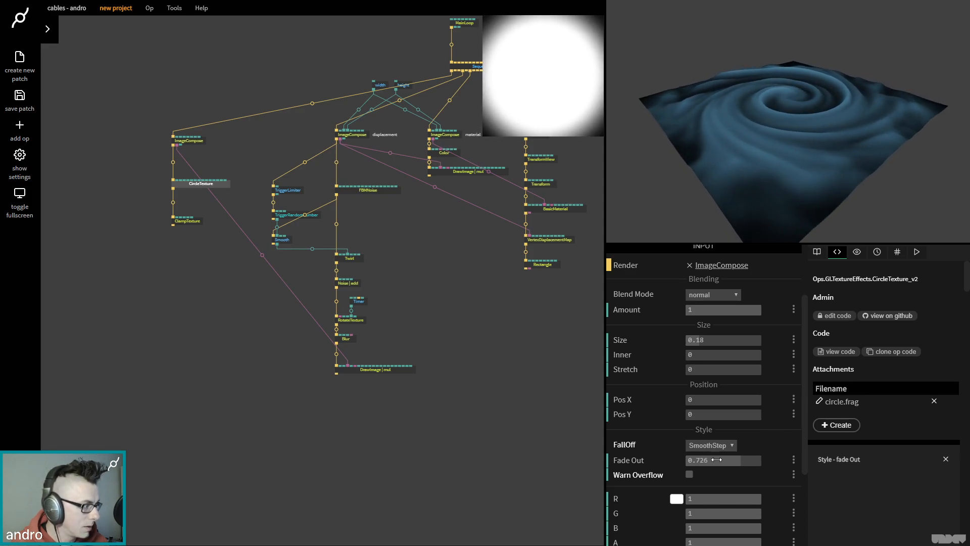
pyautogui.click(474, 305)
# - Unlink ClampTexture from CircleTexture to compare the surface, and link CircleTexture's trigger back to it
pyautogui.click(193, 221)
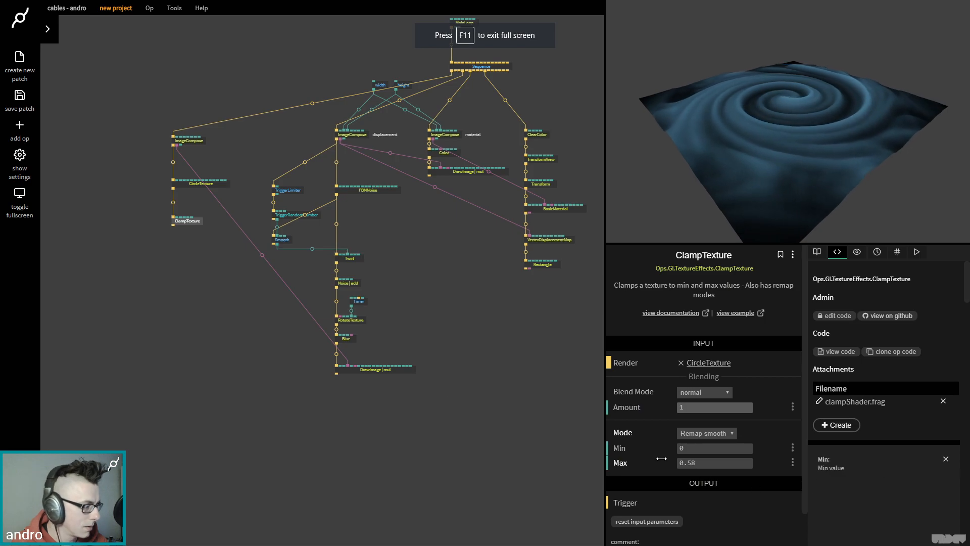
pyautogui.rightClick(171, 204)
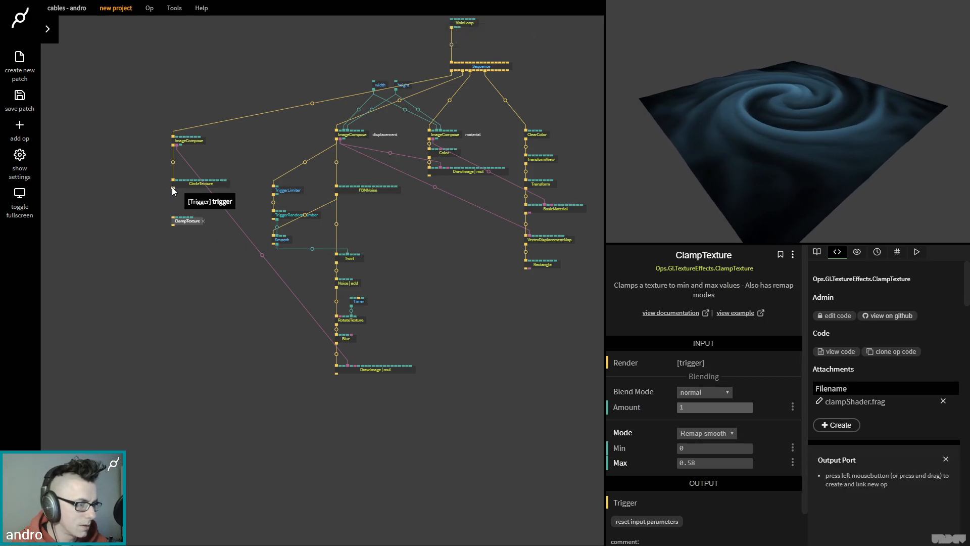
pyautogui.moveTo(172, 190); pyautogui.dragTo(174, 218)
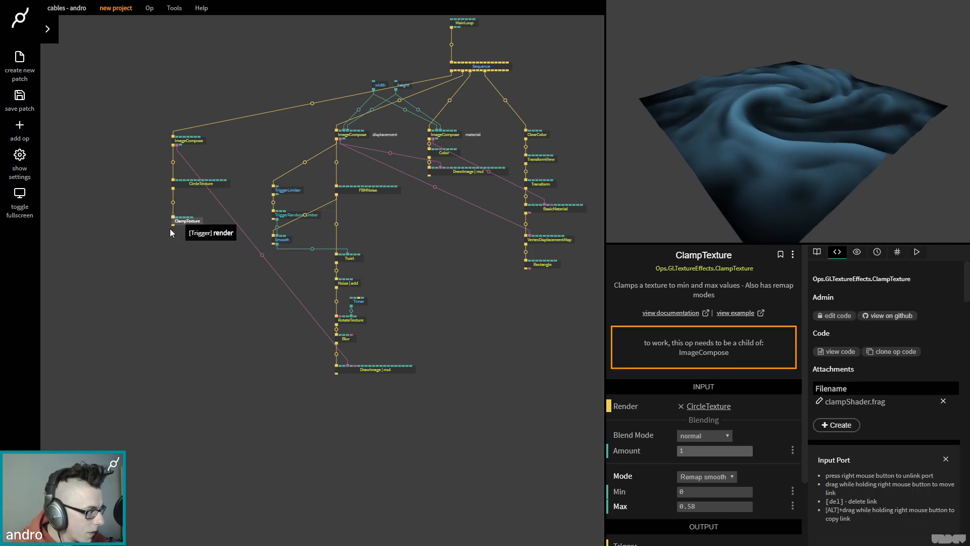
pyautogui.click(564, 305)
pyautogui.moveTo(565, 306); pyautogui.dragTo(511, 358)
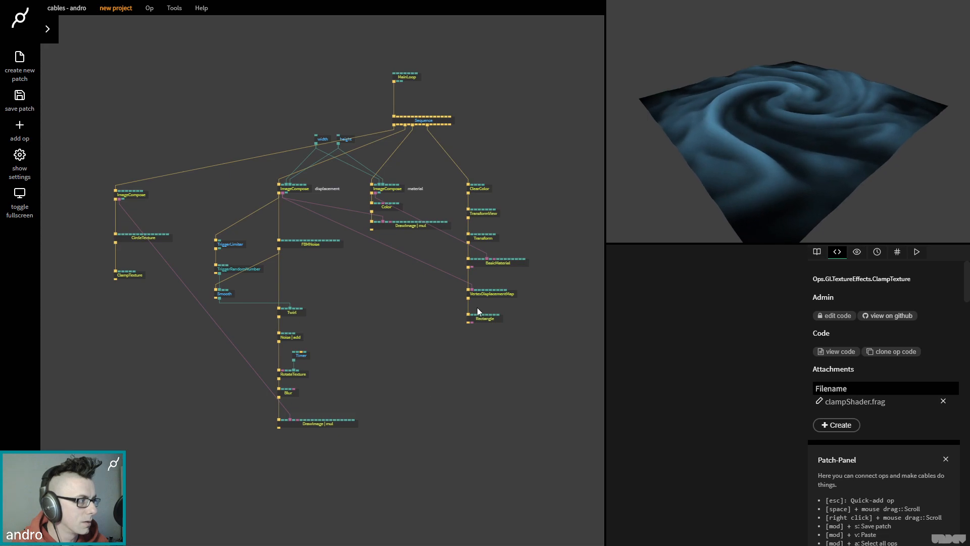
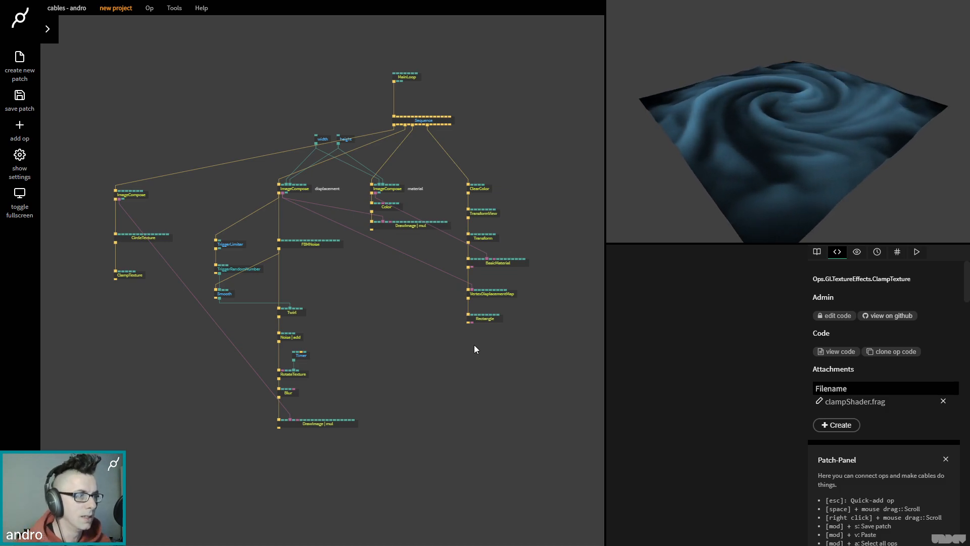
# - Shift the op chain from ClearColor down to Rectangle lower and farther right, making room beneath the Sequence op
pyautogui.moveTo(474, 347); pyautogui.dragTo(361, 384)
pyautogui.moveTo(586, 319); pyautogui.dragTo(593, 235)
pyautogui.press('Delete')
pyautogui.scroll(2, 499, 230)
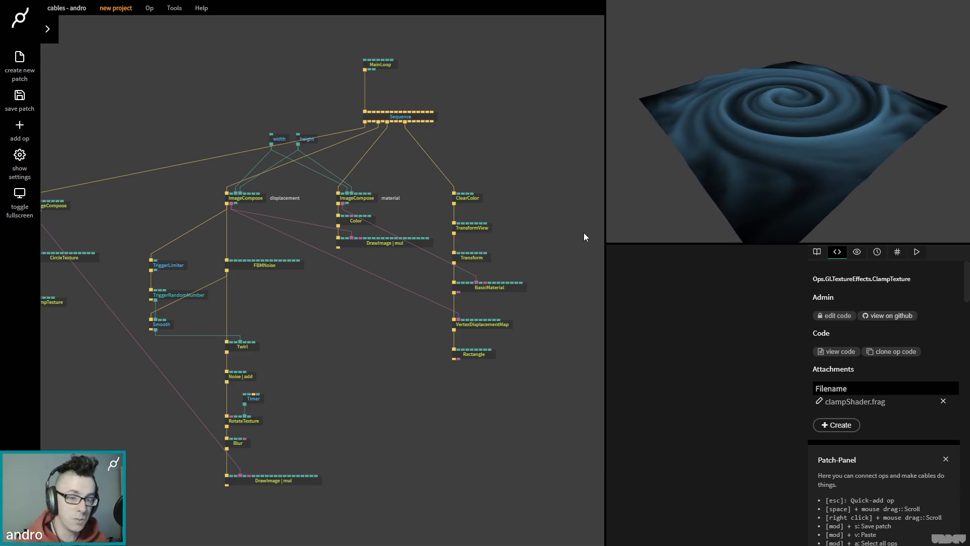
pyautogui.moveTo(523, 121); pyautogui.dragTo(517, 131)
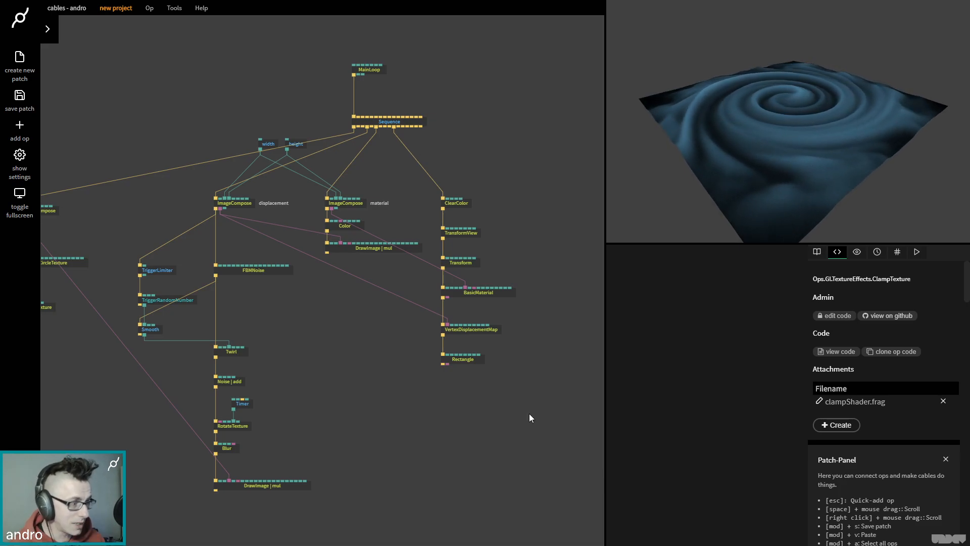
pyautogui.moveTo(524, 388); pyautogui.dragTo(438, 179)
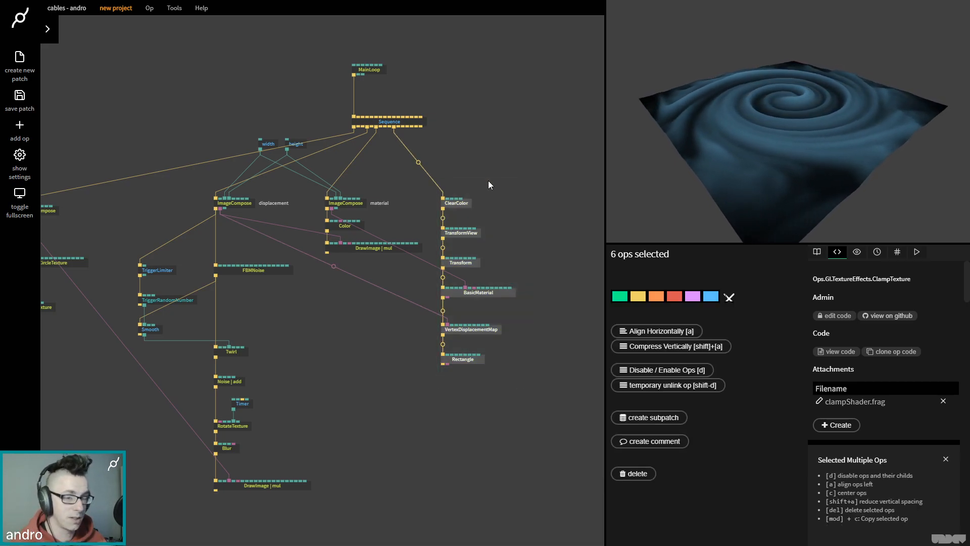
pyautogui.click(531, 203)
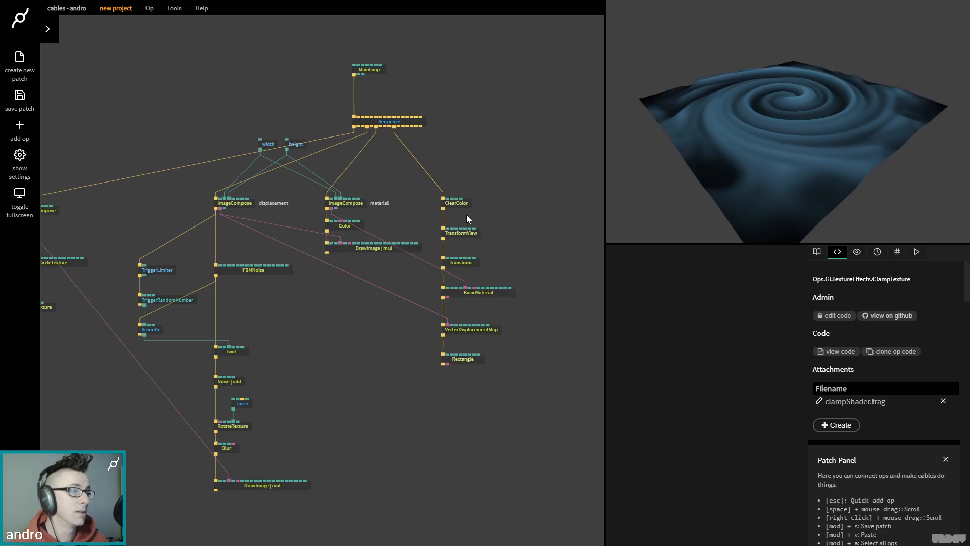
pyautogui.moveTo(532, 389); pyautogui.dragTo(479, 226)
pyautogui.click(517, 223)
pyautogui.click(488, 226)
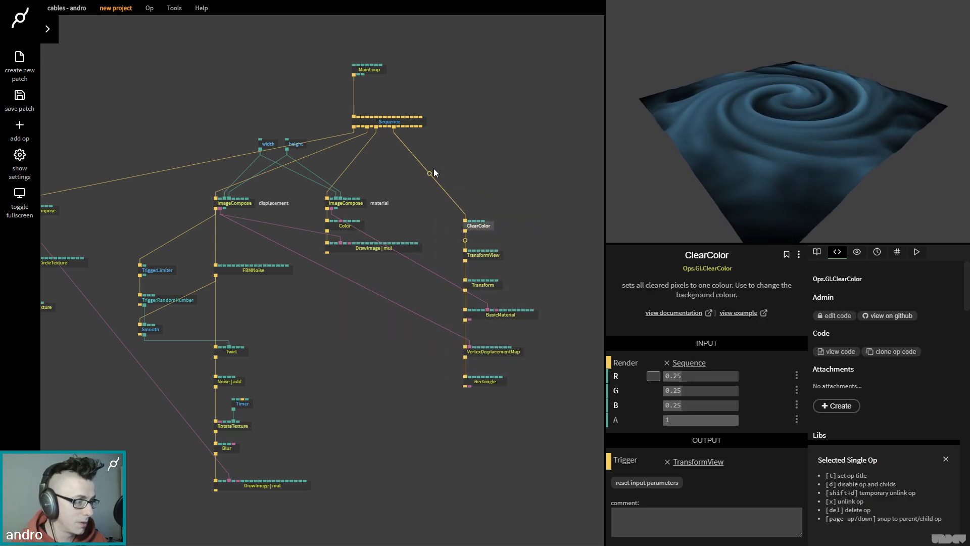
# - Insert a Render2Texture op into the link between Sequence and ClearColor
pyautogui.click(430, 174)
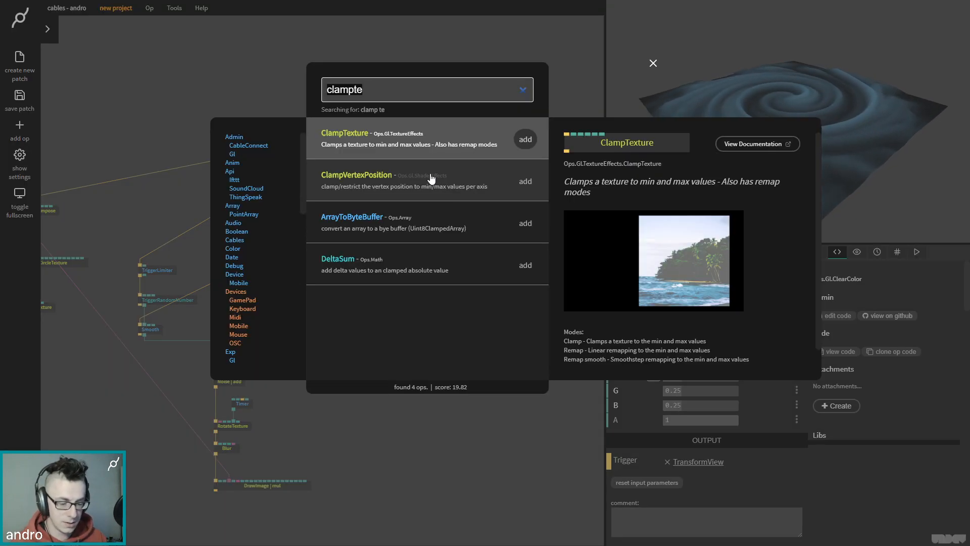
pyautogui.write('render2')
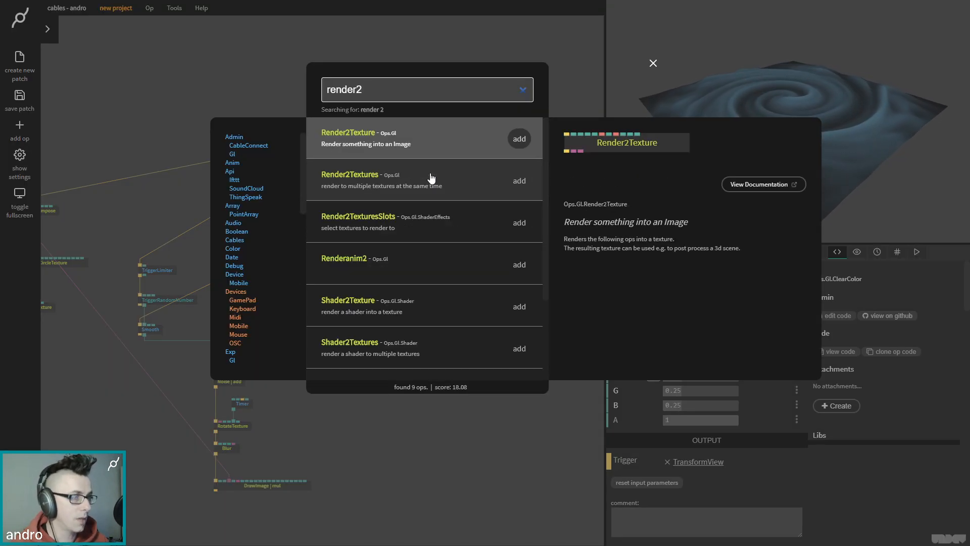
pyautogui.click(521, 139)
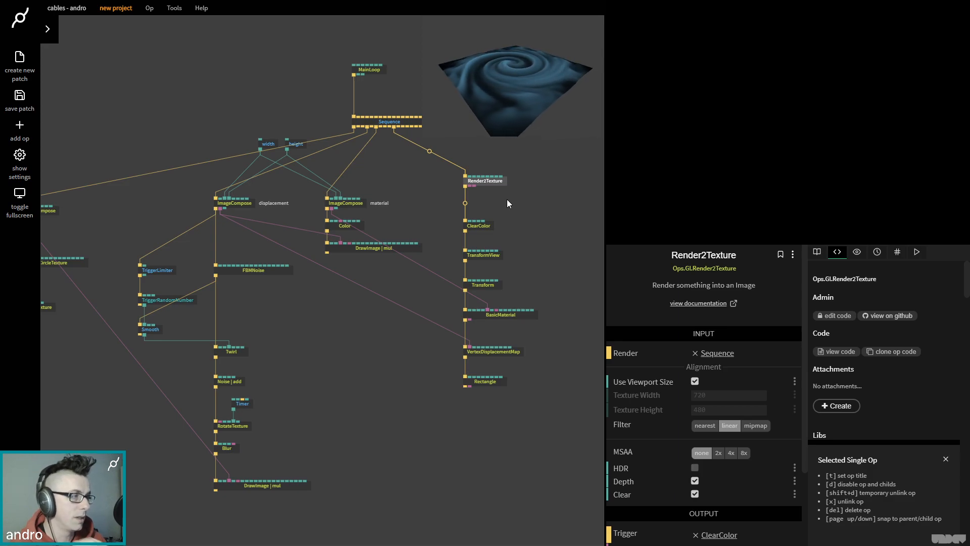
pyautogui.click(492, 173)
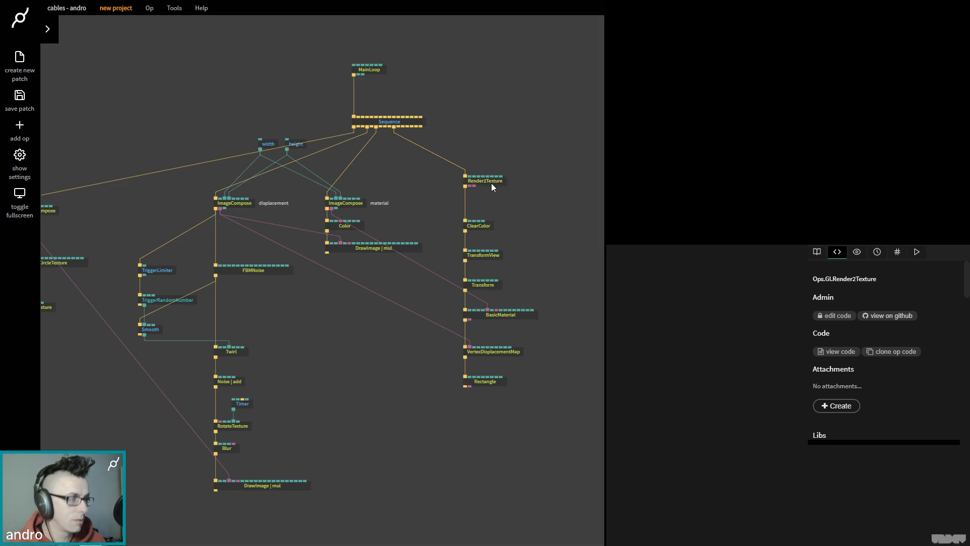
pyautogui.click(490, 184)
# - Add a FullscreenRectangle op linked to a free trigger output of Sequence, to the right of the Render2Texture chain
pyautogui.moveTo(548, 236); pyautogui.dragTo(396, 242)
pyautogui.click(396, 242)
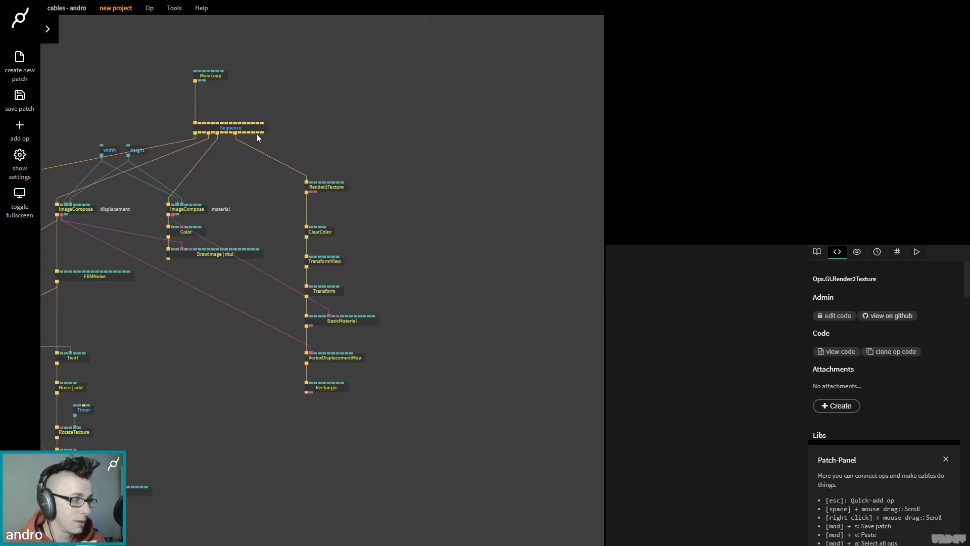
pyautogui.moveTo(258, 132); pyautogui.dragTo(470, 187)
pyautogui.moveTo(588, 189); pyautogui.dragTo(598, 189)
pyautogui.write('fullscre')
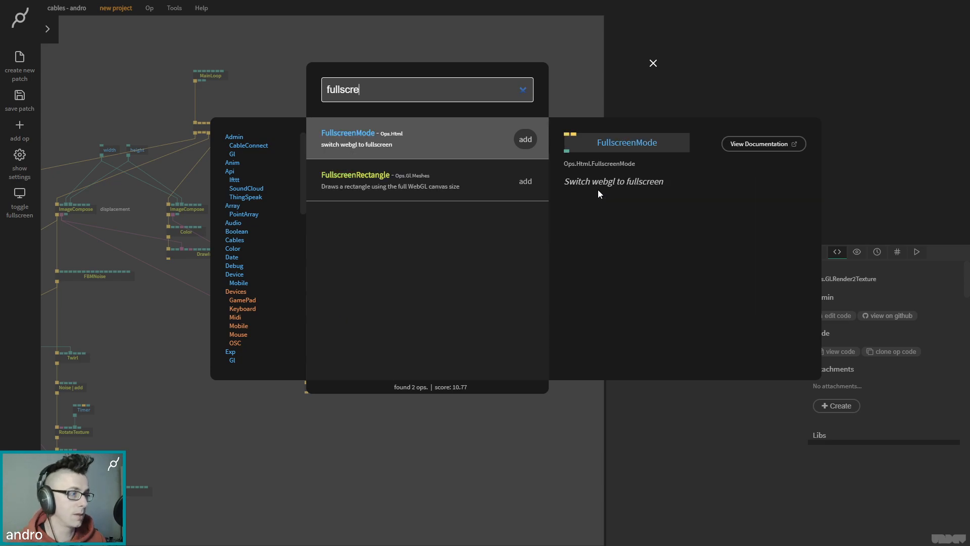
pyautogui.press('Down')
pyautogui.press('Return')
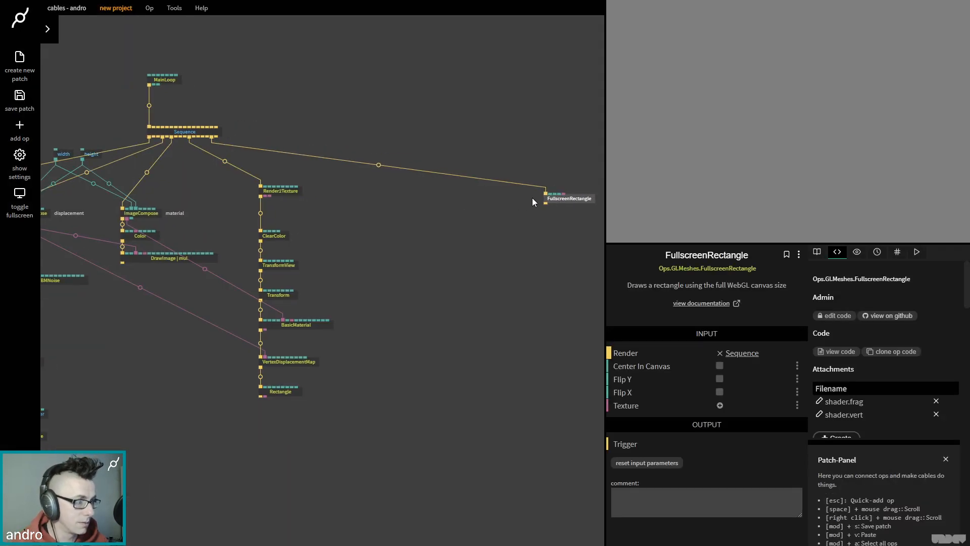
# - Move FullscreenRectangle closer, link Render2Texture's texture output to its Texture input, and set Render2Texture's MSAA to 8x
pyautogui.moveTo(432, 200); pyautogui.dragTo(406, 201)
pyautogui.click(323, 201)
pyautogui.moveTo(267, 196); pyautogui.dragTo(449, 223)
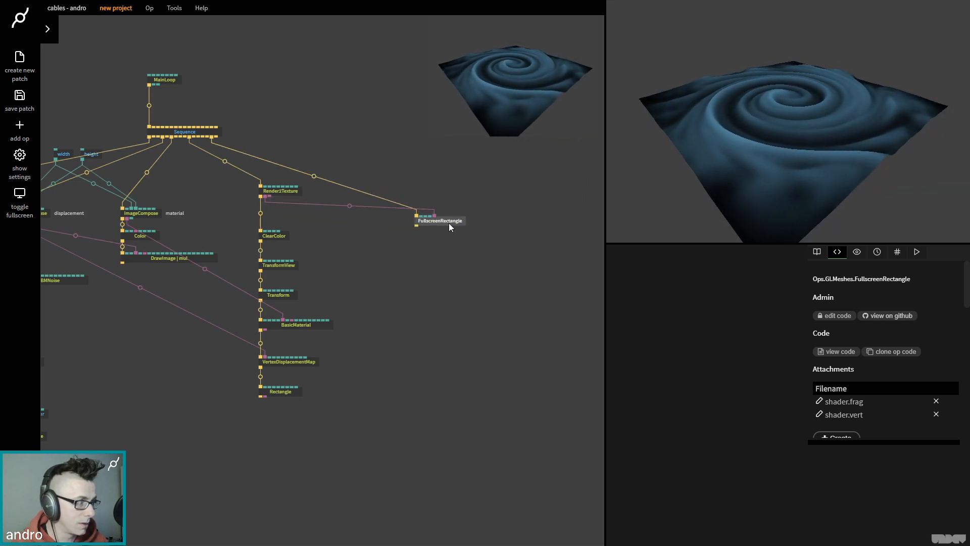
pyautogui.click(281, 190)
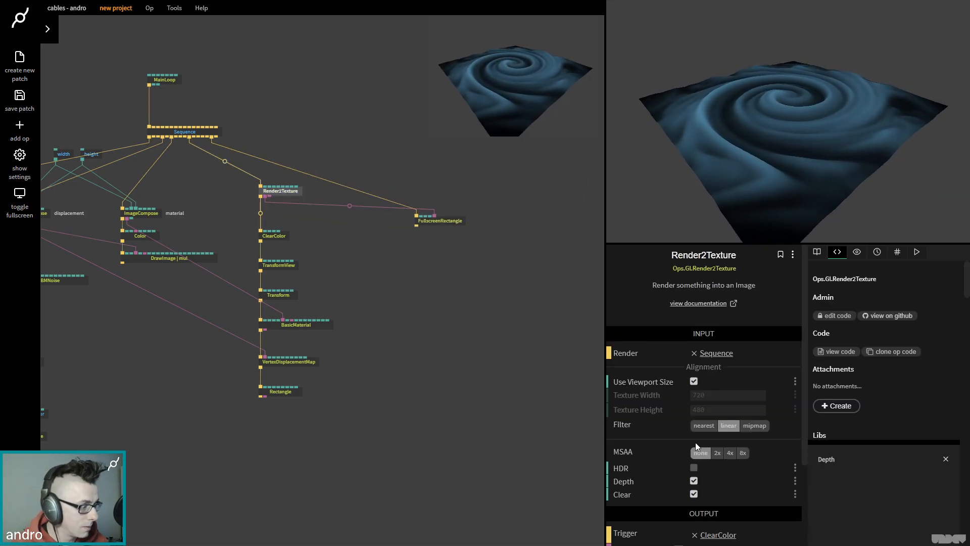
pyautogui.click(743, 453)
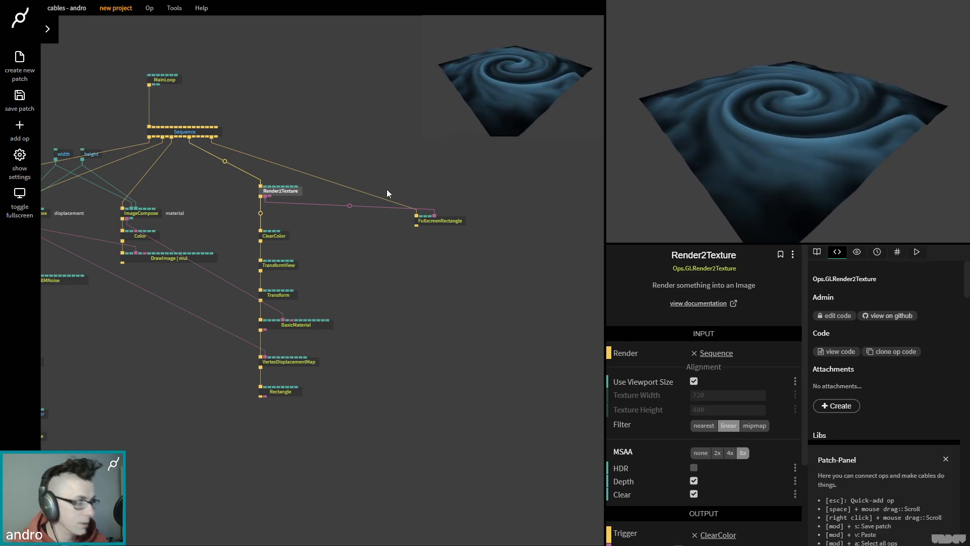
# - Move FullscreenRectangle farther right and add an ImageCompose op on a free Sequence trigger output, between Render2Texture and FullscreenRectangle
pyautogui.moveTo(428, 222); pyautogui.dragTo(504, 215)
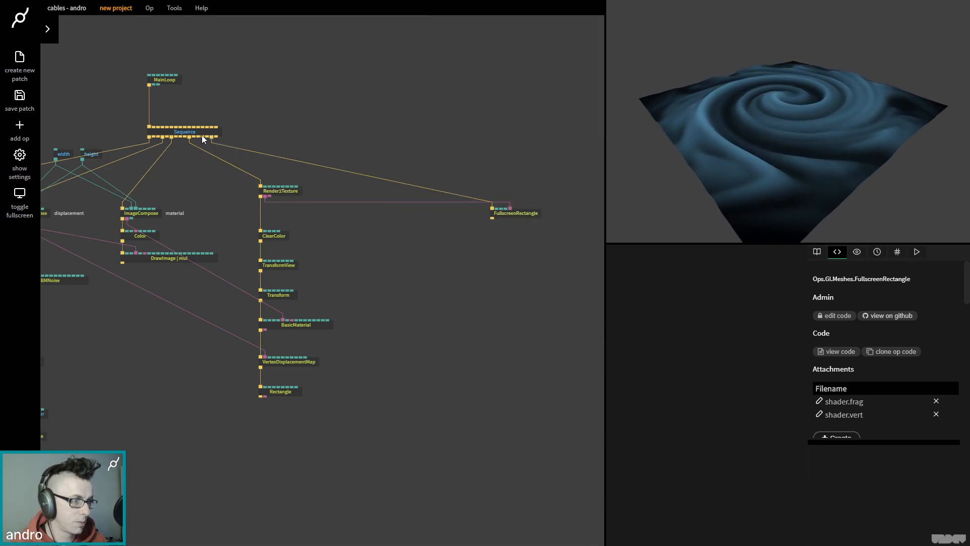
pyautogui.moveTo(202, 138); pyautogui.dragTo(400, 211)
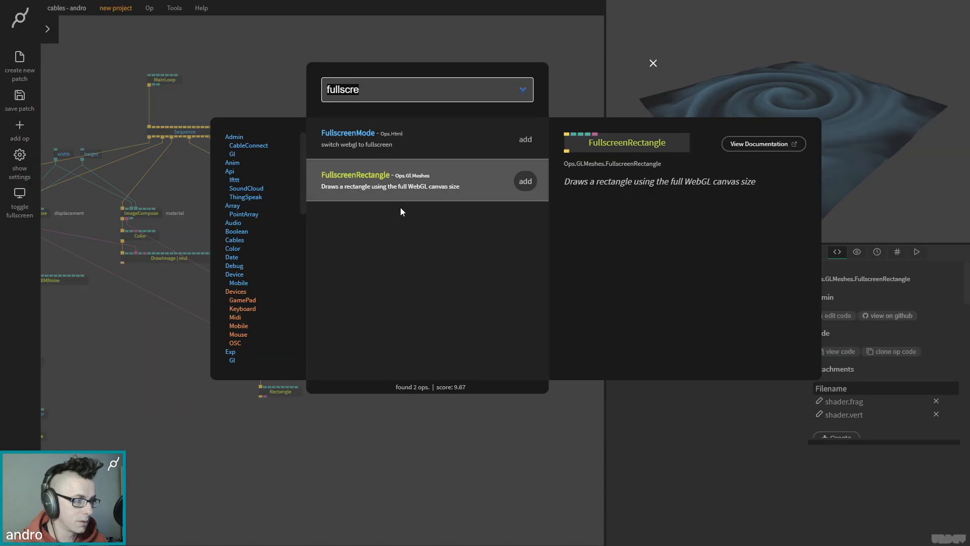
pyautogui.write('i')
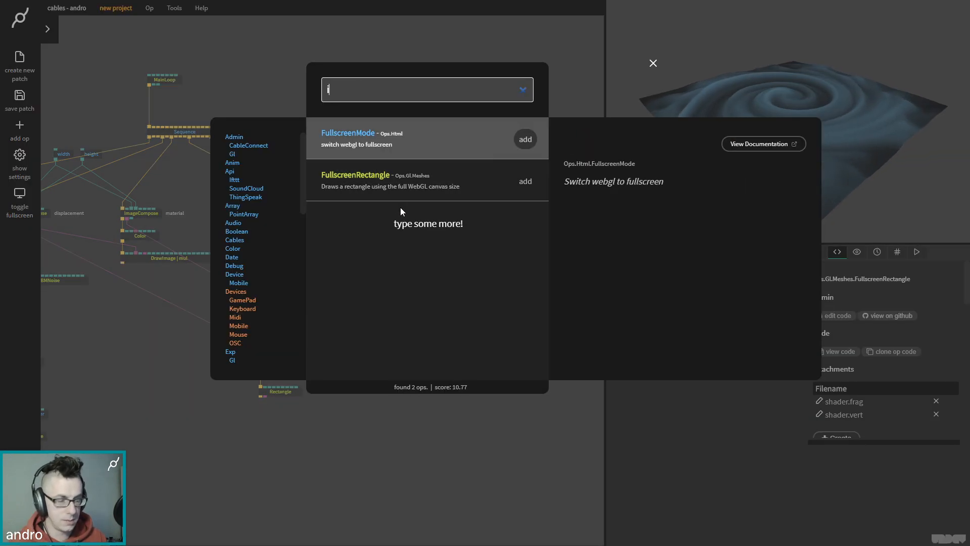
pyautogui.write('magecom')
pyautogui.press('Return')
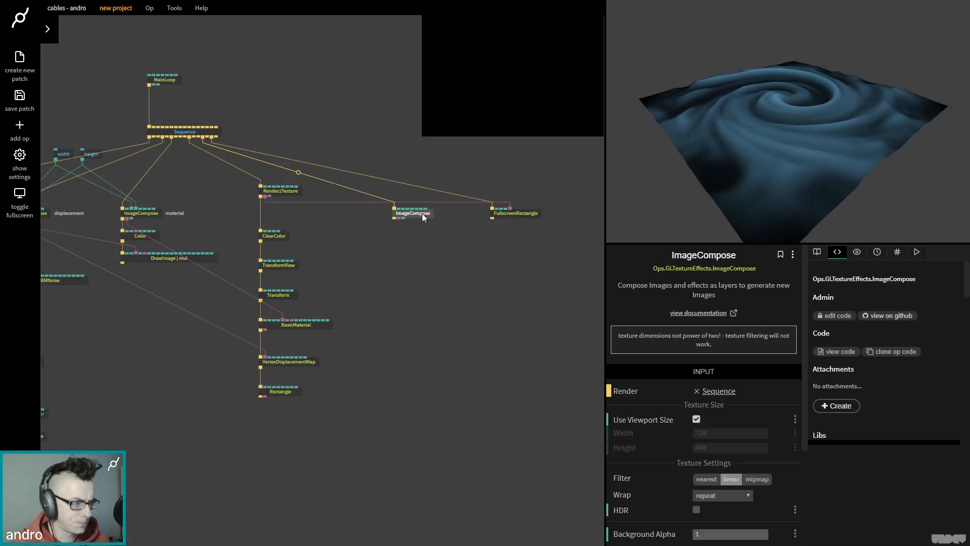
pyautogui.moveTo(503, 215); pyautogui.dragTo(525, 206)
# - Add a DrawImage op beneath the new ImageCompose and reroute Render2Texture's texture output from FullscreenRectangle to DrawImage's Image input
pyautogui.moveTo(426, 216); pyautogui.dragTo(394, 232)
pyautogui.write('drawimage')
pyautogui.press('Return')
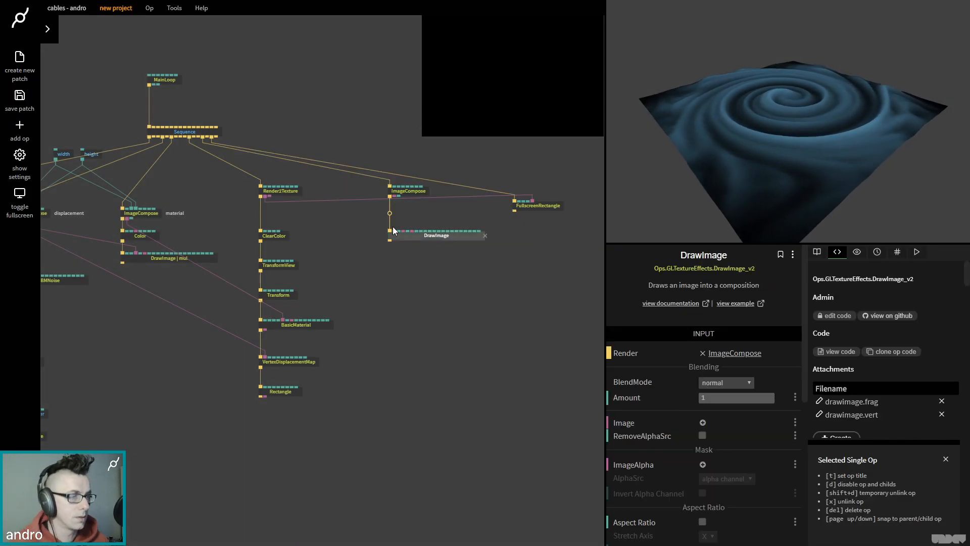
pyautogui.moveTo(534, 202); pyautogui.dragTo(420, 232)
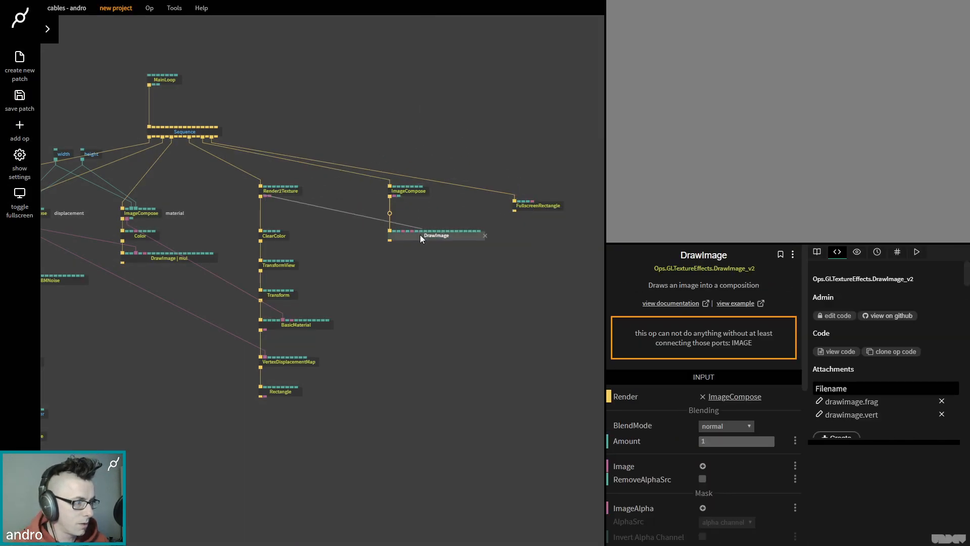
pyautogui.moveTo(414, 237); pyautogui.dragTo(414, 238)
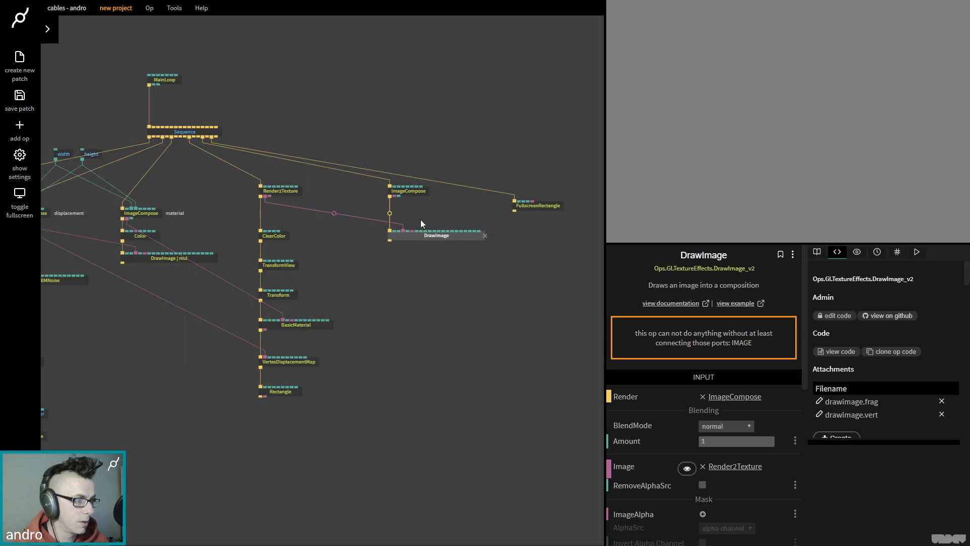
# - Link the new ImageCompose's texture output to FullscreenRectangle's Texture input and give that ImageCompose the comment "POST FX"
pyautogui.click(407, 192)
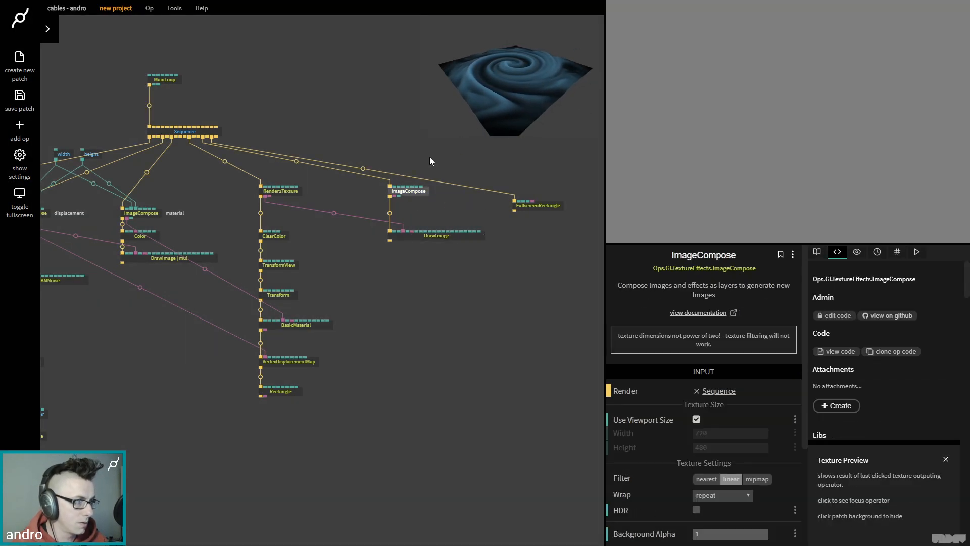
pyautogui.moveTo(397, 196); pyautogui.dragTo(545, 207)
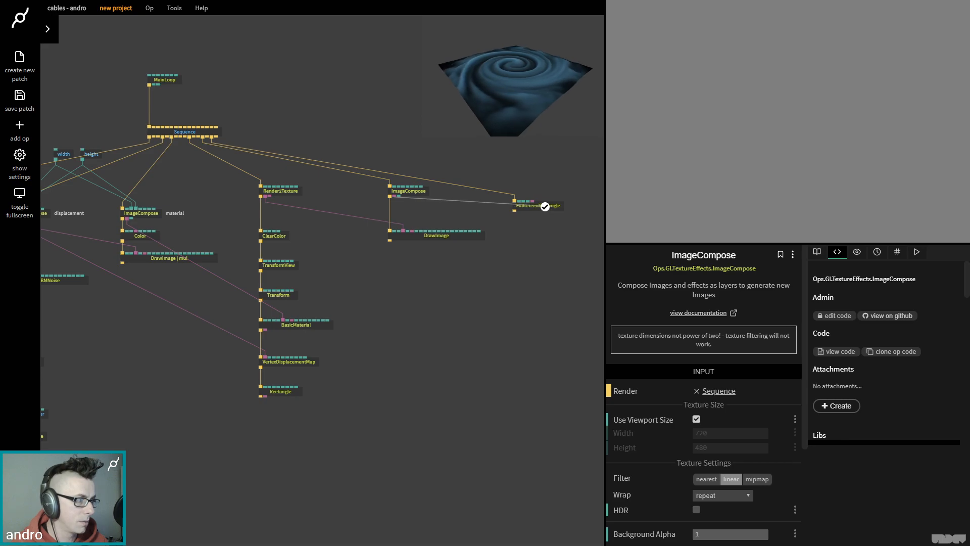
pyautogui.scroll(-3, 734, 457)
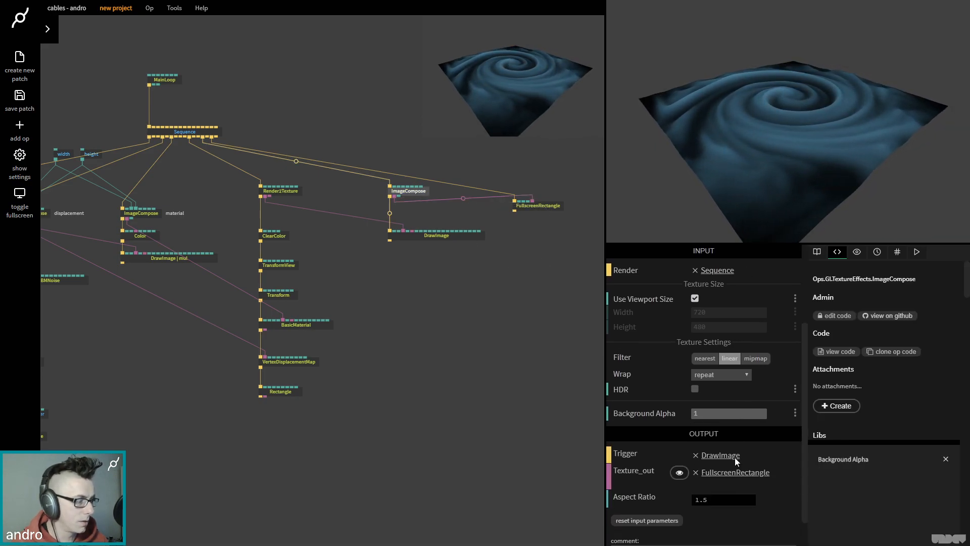
pyautogui.write('POST FX')
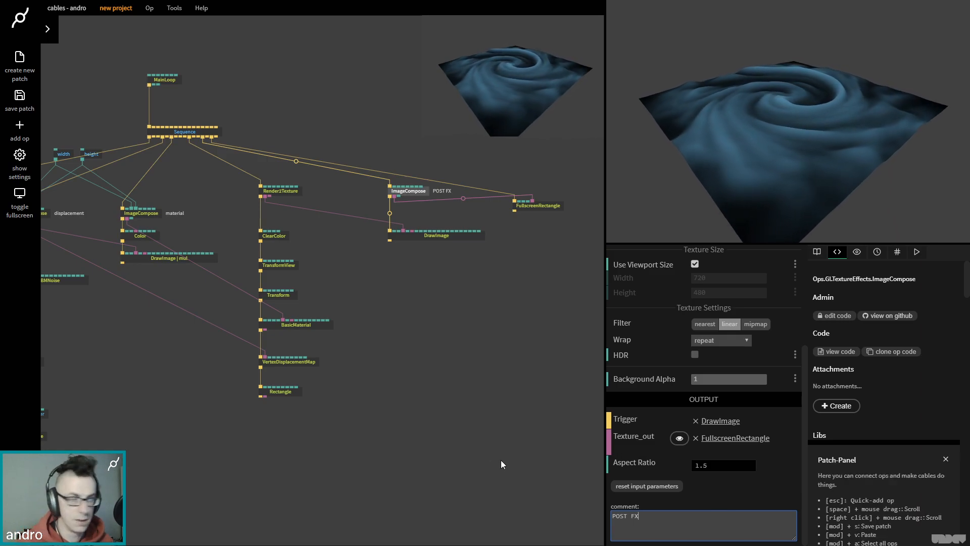
pyautogui.click(485, 359)
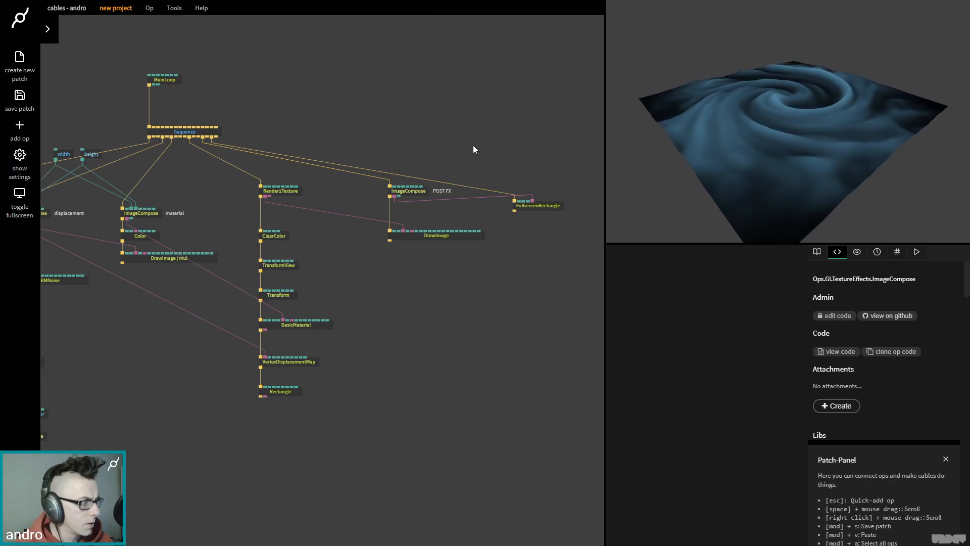
# - Shift FullscreenRectangle farther away from the POST FX ImageCompose chain to leave more room between them
pyautogui.click(413, 192)
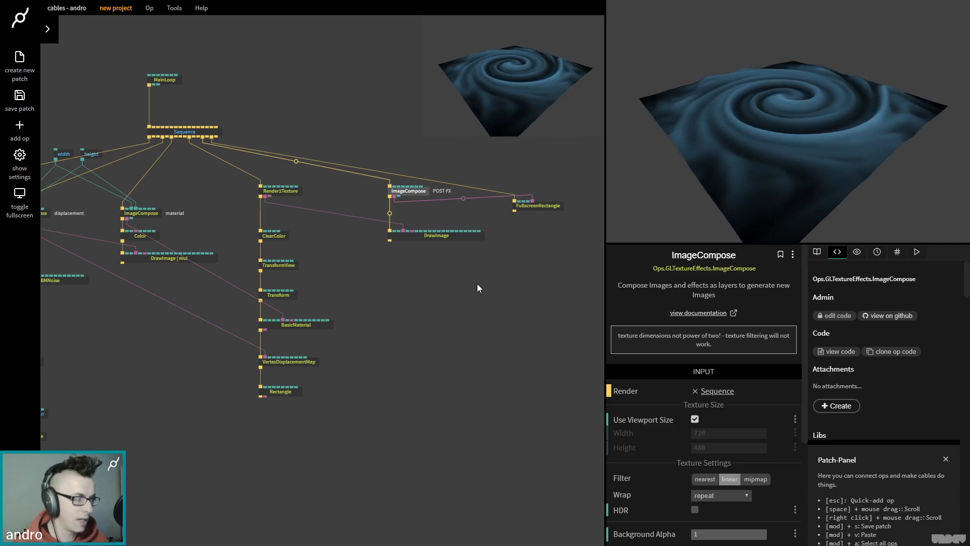
pyautogui.moveTo(477, 284); pyautogui.dragTo(463, 275)
pyautogui.moveTo(511, 203); pyautogui.dragTo(539, 210)
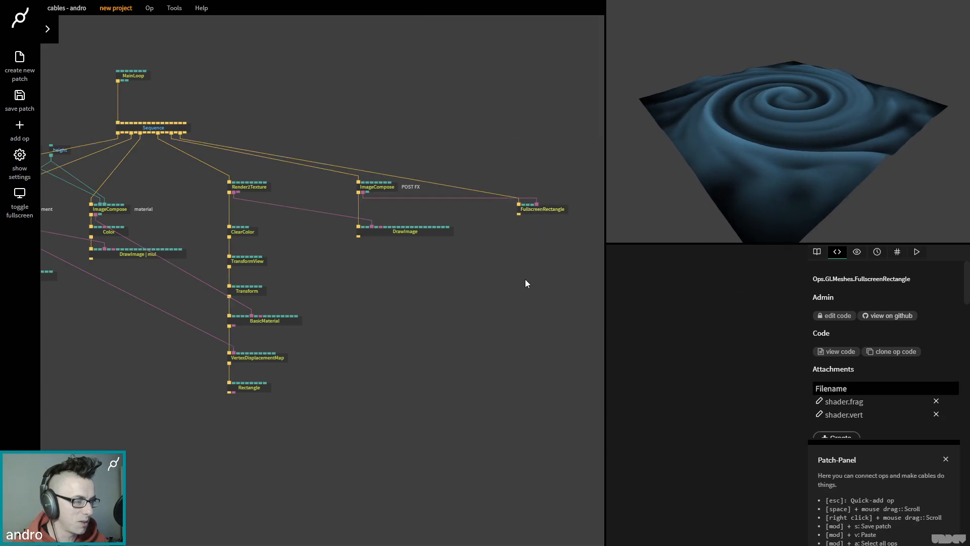
pyautogui.moveTo(446, 295); pyautogui.dragTo(463, 292)
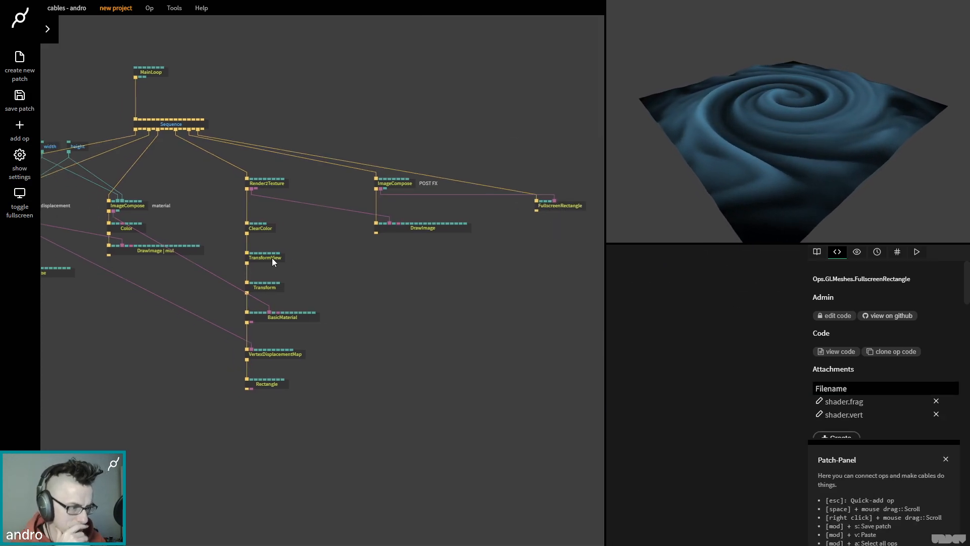
# - Move the view closer to the surface by setting TransformView's PosZ to -0.23
pyautogui.click(272, 259)
pyautogui.moveTo(713, 475)
pyautogui.mouseDown()
pyautogui.moveTo(723, 475)
pyautogui.moveTo(714, 475)
pyautogui.mouseUp()
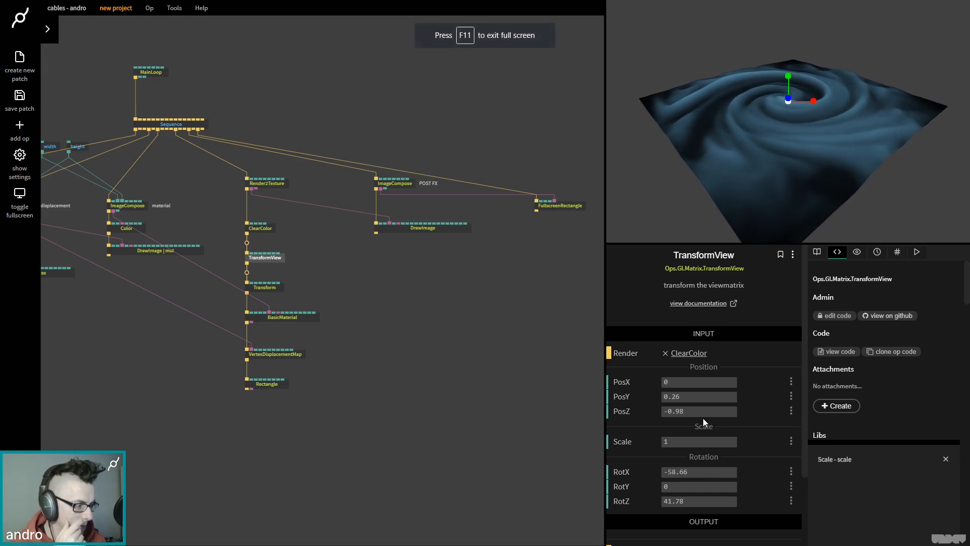
pyautogui.moveTo(697, 410); pyautogui.dragTo(732, 411)
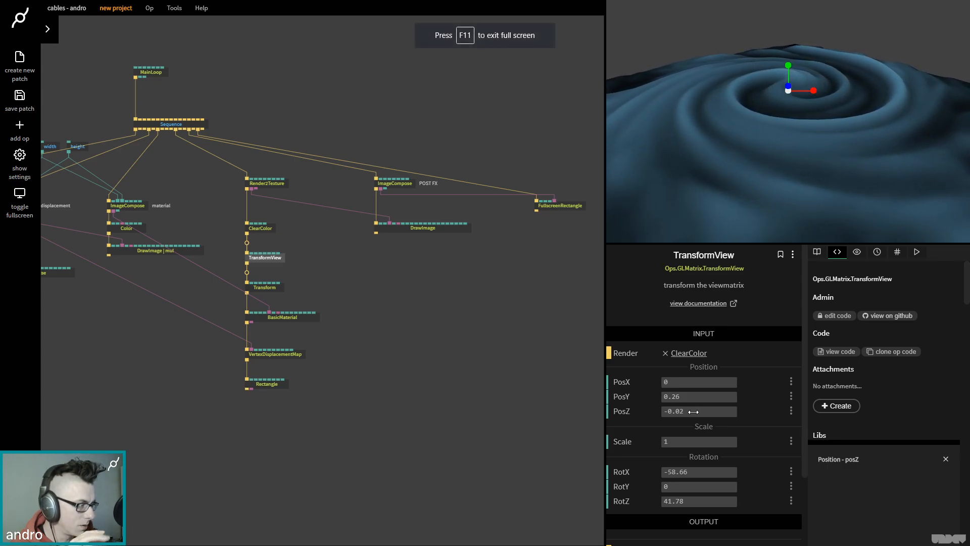
pyautogui.click(694, 411)
pyautogui.write('0')
pyautogui.press('Return')
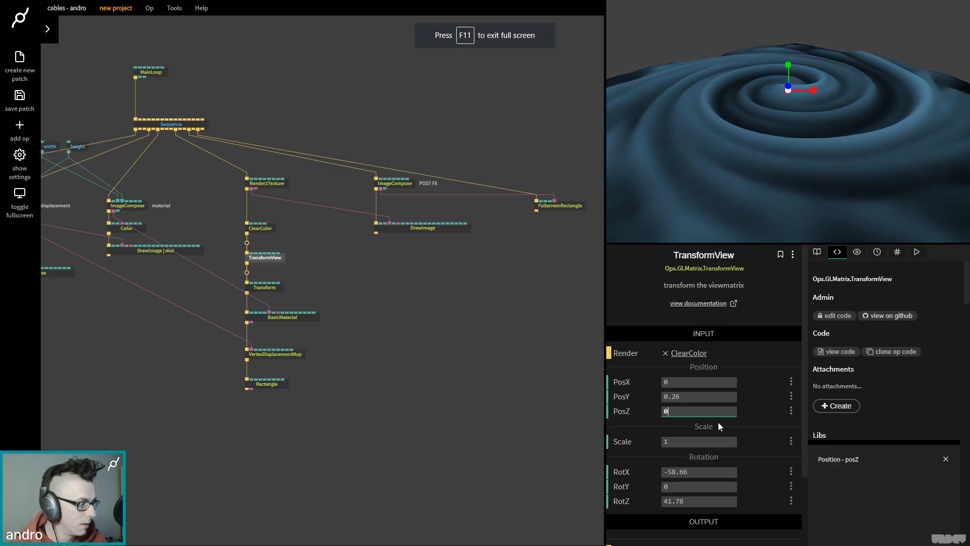
pyautogui.moveTo(725, 413); pyautogui.dragTo(713, 413)
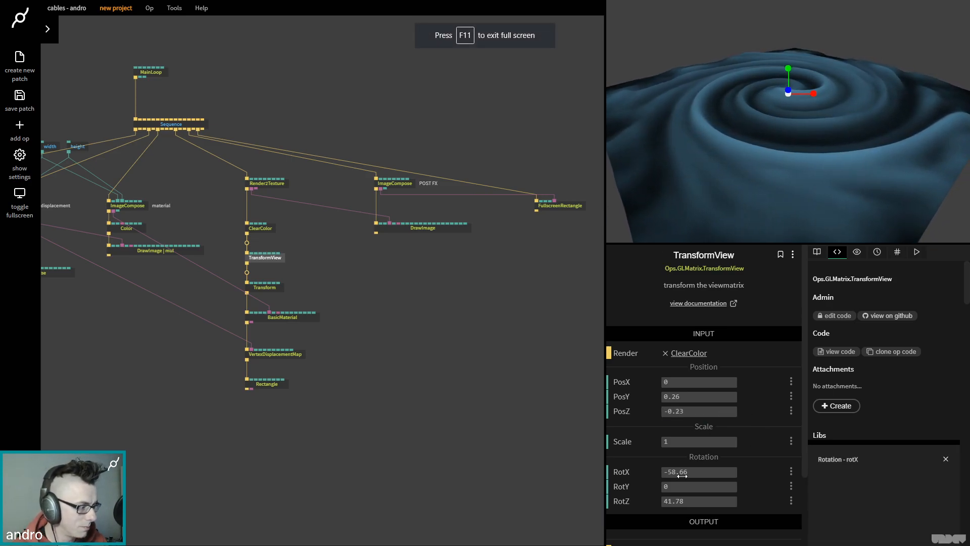
# - Set TransformView's PosZ to 0.04, increase its RotZ, and lower its RotX for a flatter view across the swirl
pyautogui.moveTo(683, 472)
pyautogui.mouseDown()
pyautogui.moveTo(707, 472)
pyautogui.moveTo(694, 472)
pyautogui.mouseUp()
pyautogui.doubleClick(675, 501)
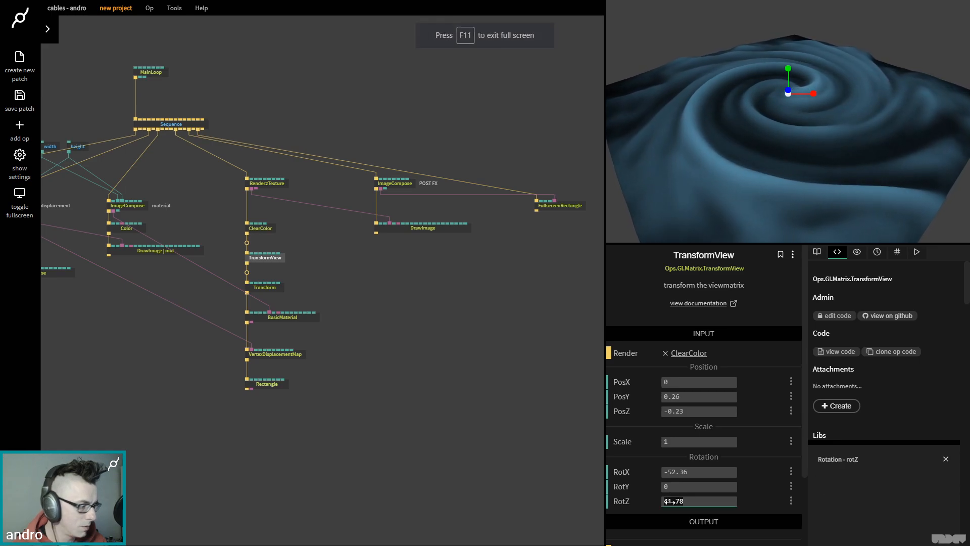
pyautogui.write('0')
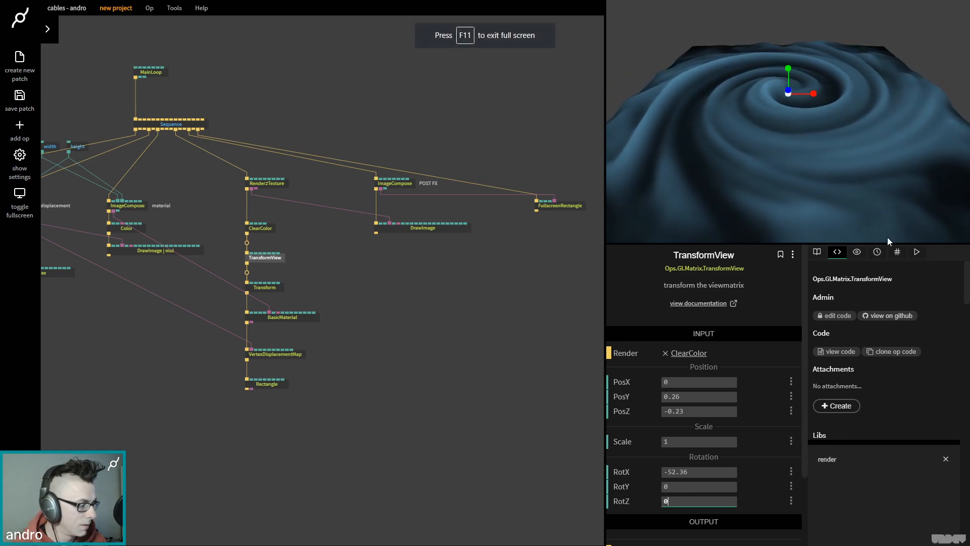
pyautogui.moveTo(717, 501); pyautogui.dragTo(741, 502)
pyautogui.moveTo(694, 411); pyautogui.dragTo(707, 411)
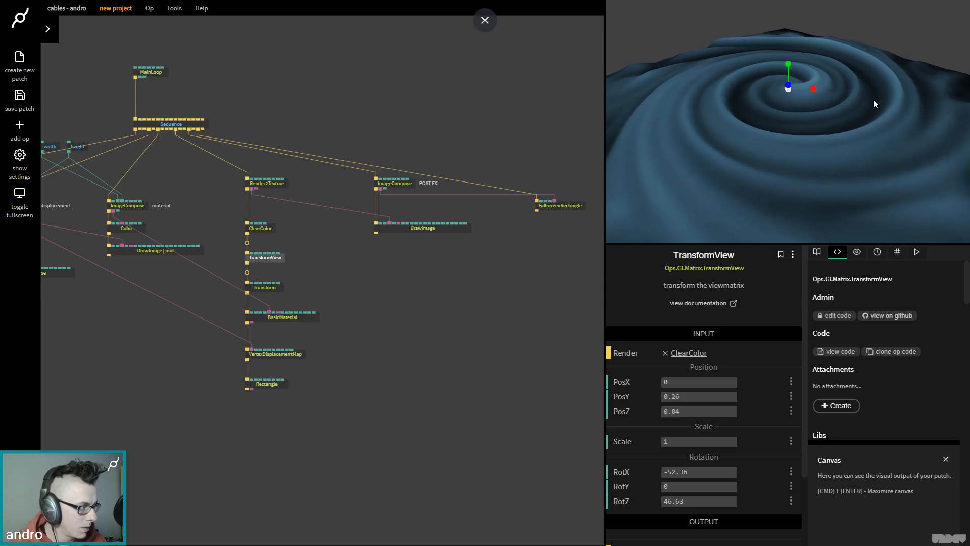
pyautogui.moveTo(714, 505); pyautogui.dragTo(736, 505)
pyautogui.moveTo(702, 474); pyautogui.dragTo(656, 474)
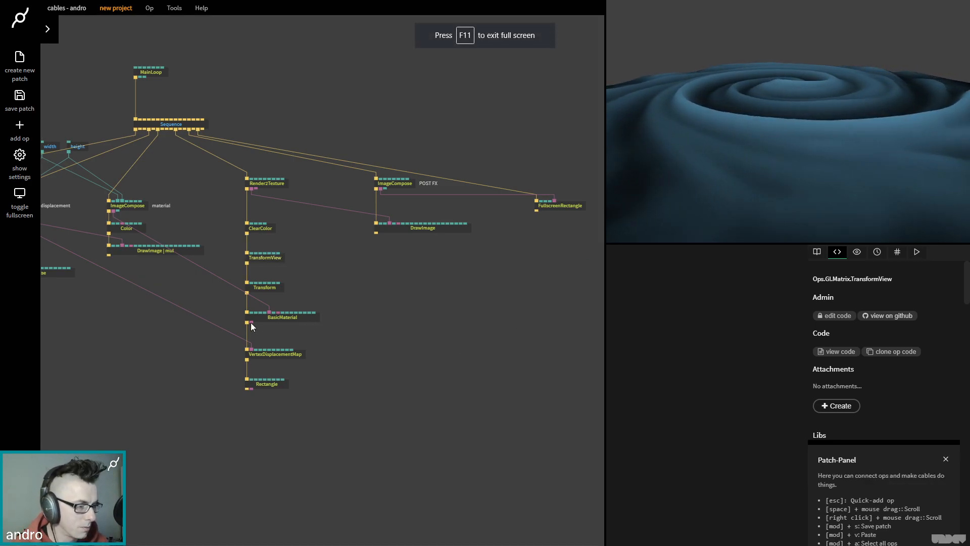
# - Slightly increase the displacement strength of the VertexDisplacementMap op
pyautogui.click(266, 354)
pyautogui.moveTo(732, 396); pyautogui.dragTo(737, 396)
pyautogui.click(424, 425)
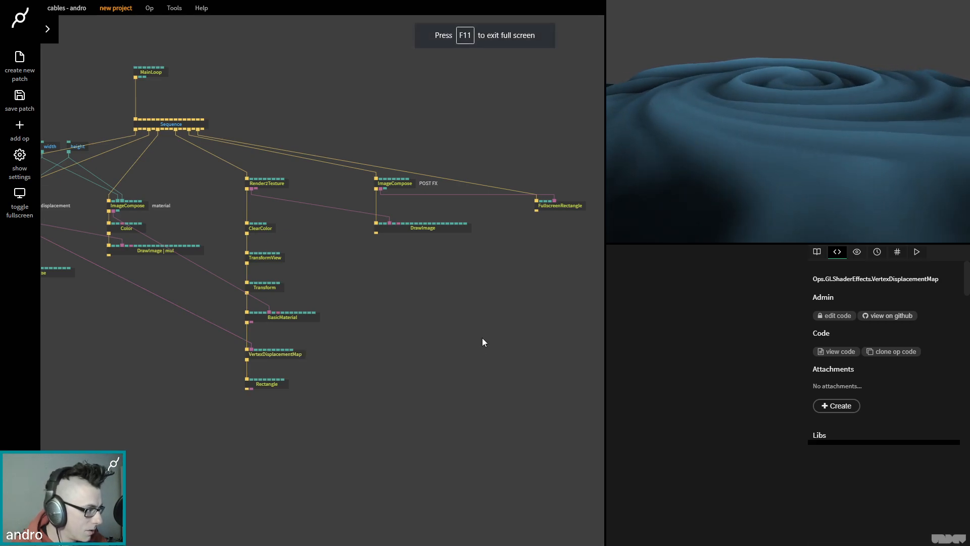
# - Check the HDR texture setting of the displacement ImageCompose
pyautogui.moveTo(167, 412); pyautogui.dragTo(325, 432)
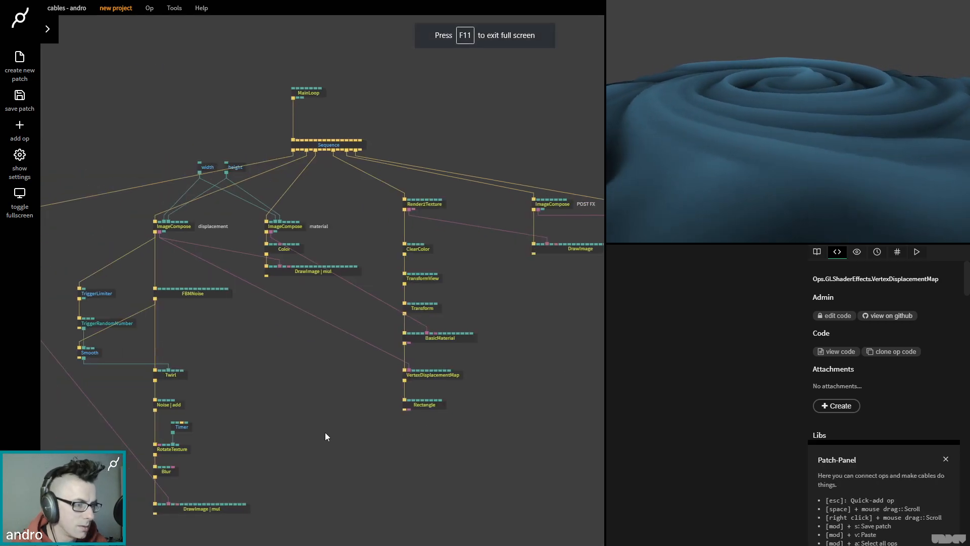
pyautogui.click(175, 227)
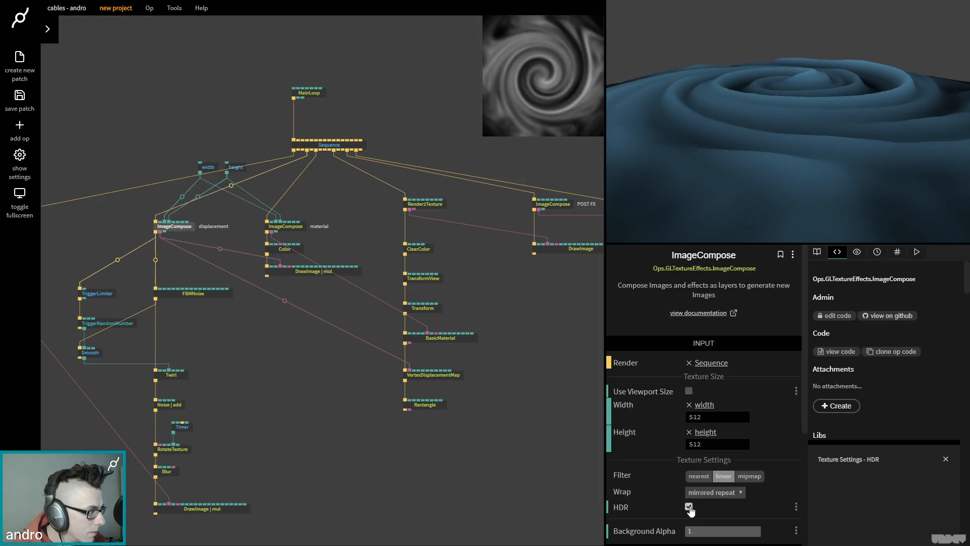
pyautogui.click(300, 385)
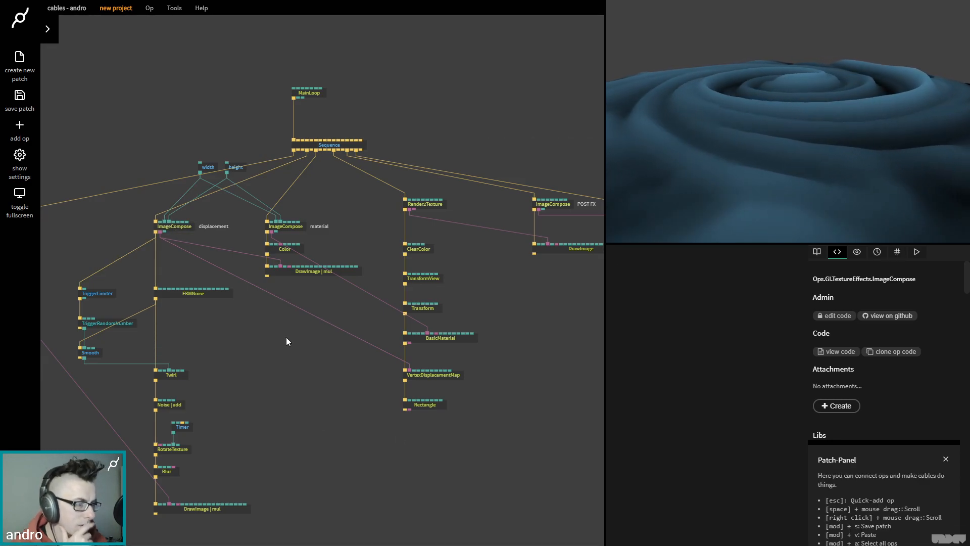
# - Set the Amount of the Blur op in the displacement chain to 2.5, after trying 3
pyautogui.click(163, 472)
pyautogui.click(705, 366)
pyautogui.write('3')
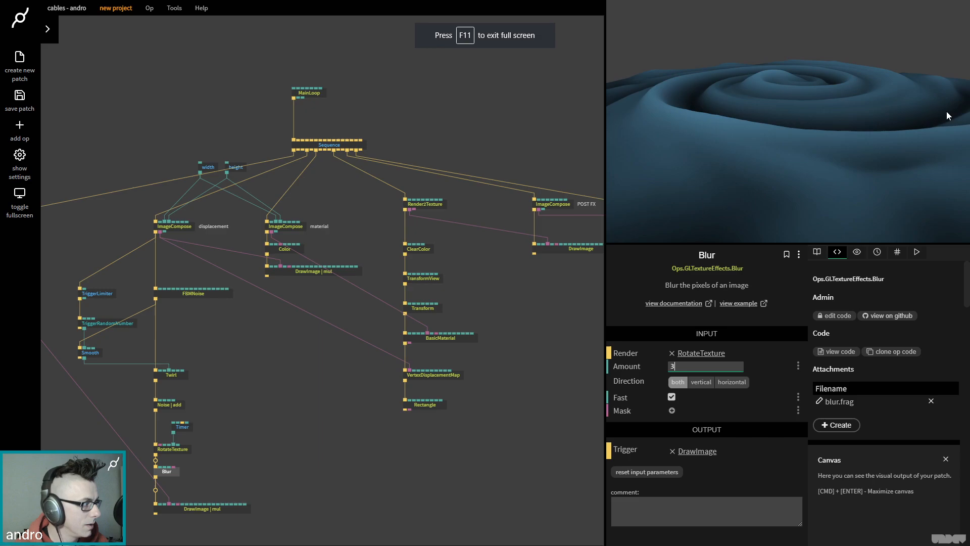
pyautogui.press('BackSpace')
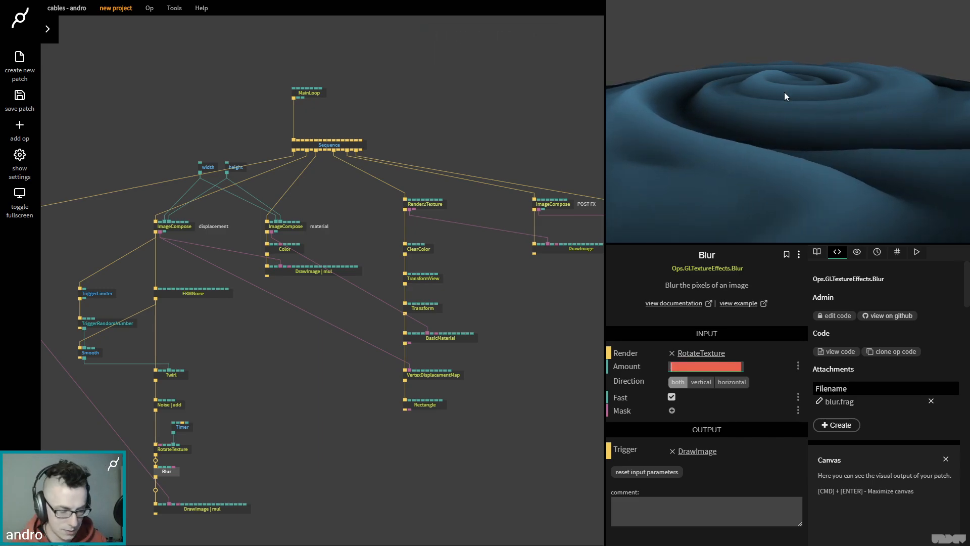
pyautogui.write('2.5')
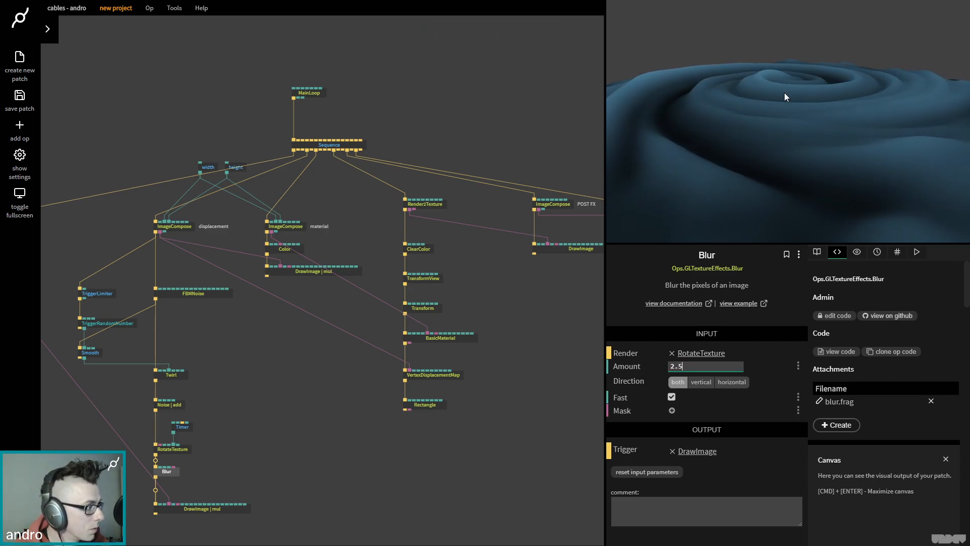
pyautogui.click(270, 397)
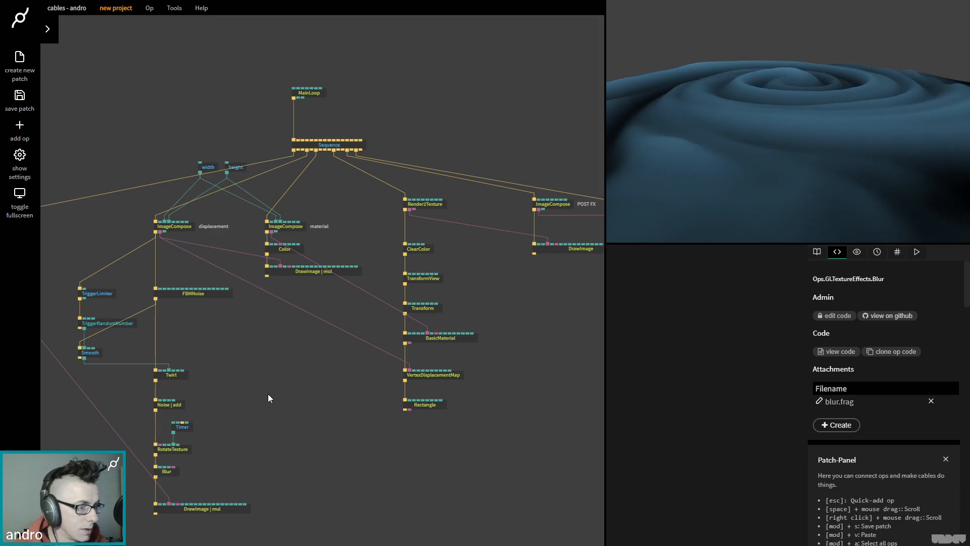
# - Set TriggerLimiter's Milliseconds to 1000 and TriggerRandomNumber's Min to 200
pyautogui.moveTo(92, 319); pyautogui.dragTo(171, 315)
pyautogui.click(177, 287)
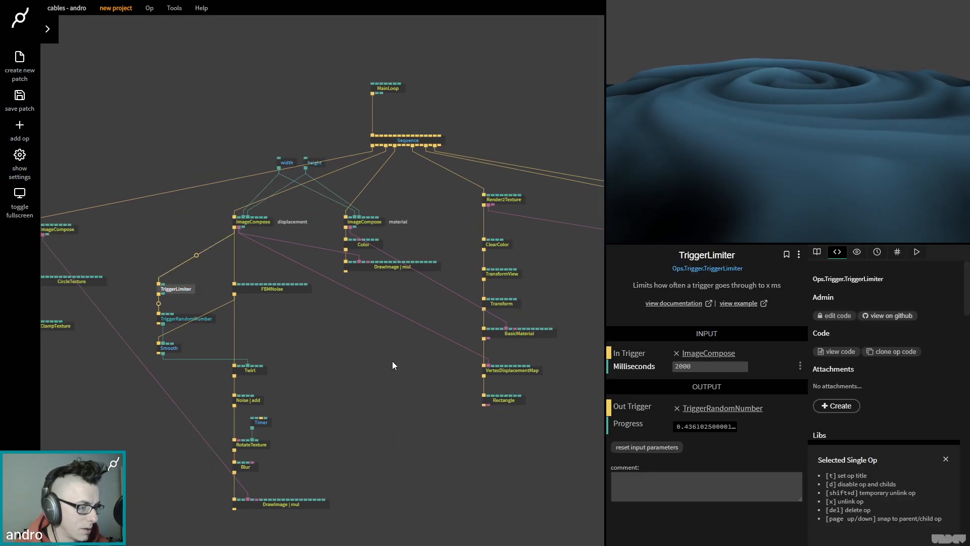
pyautogui.doubleClick(711, 365)
pyautogui.write('10')
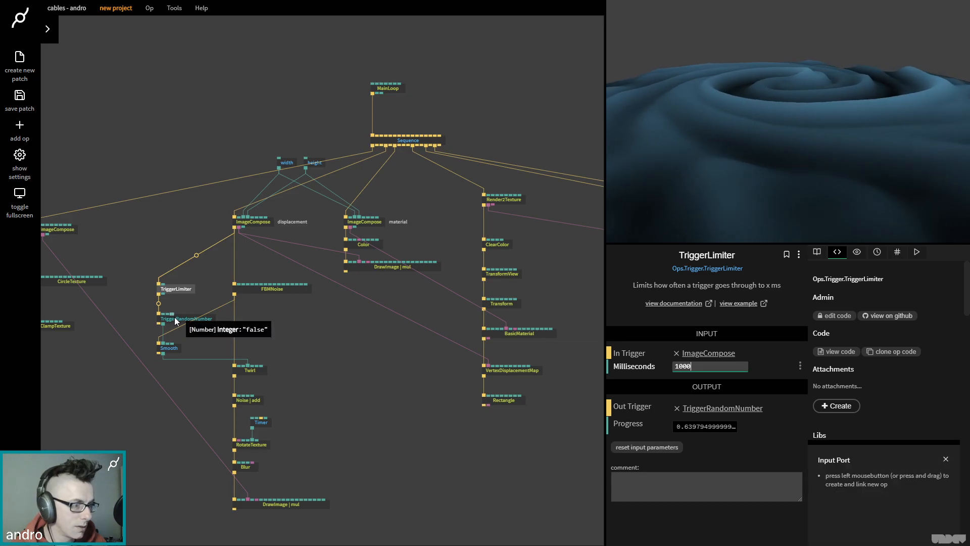
pyautogui.click(193, 320)
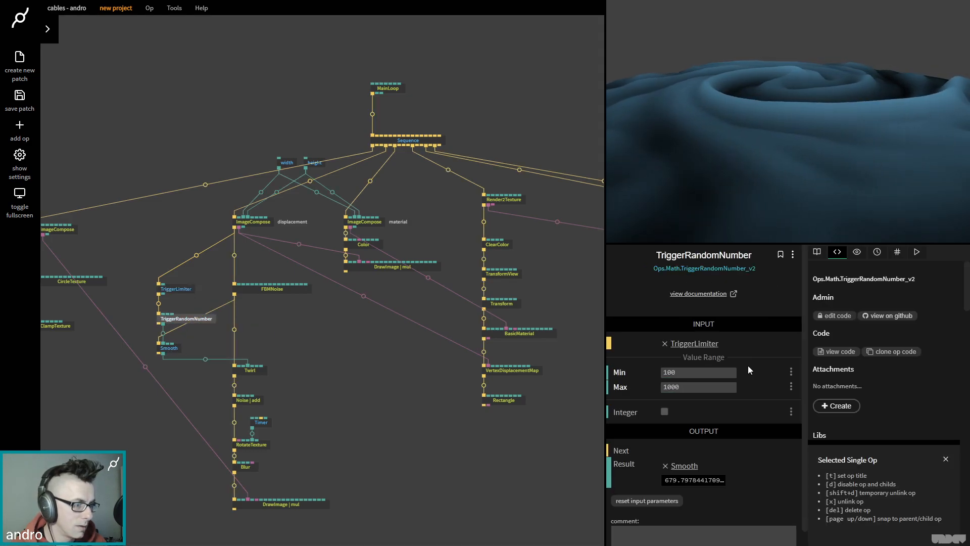
pyautogui.click(706, 374)
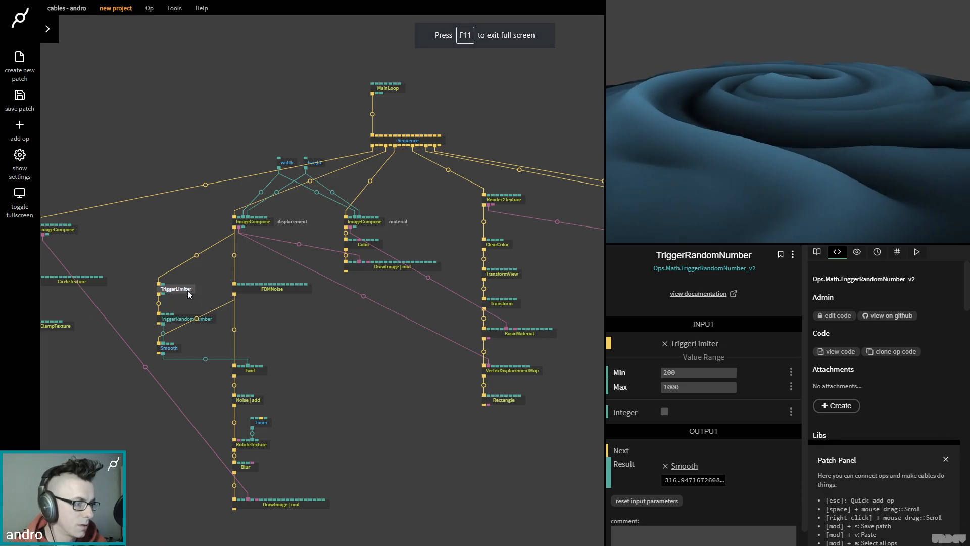
# - Set the Milliseconds of the TriggerLimiter op to 2000
pyautogui.click(177, 289)
pyautogui.click(712, 366)
pyautogui.write('2000')
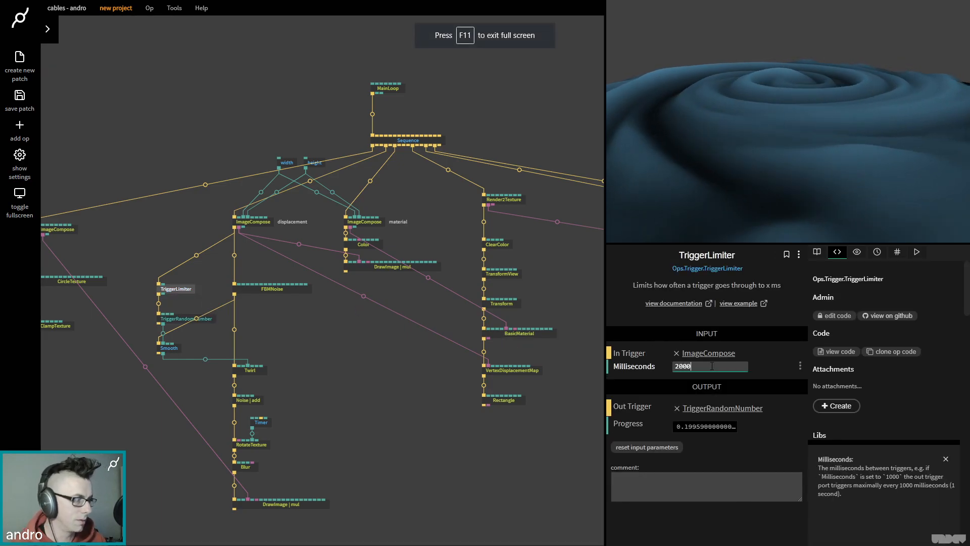
pyautogui.click(521, 408)
# - Move the POST FX ImageCompose, its DrawImage and the FullscreenRectangle further away from the Render2Texture chain
pyautogui.moveTo(499, 457); pyautogui.dragTo(399, 490)
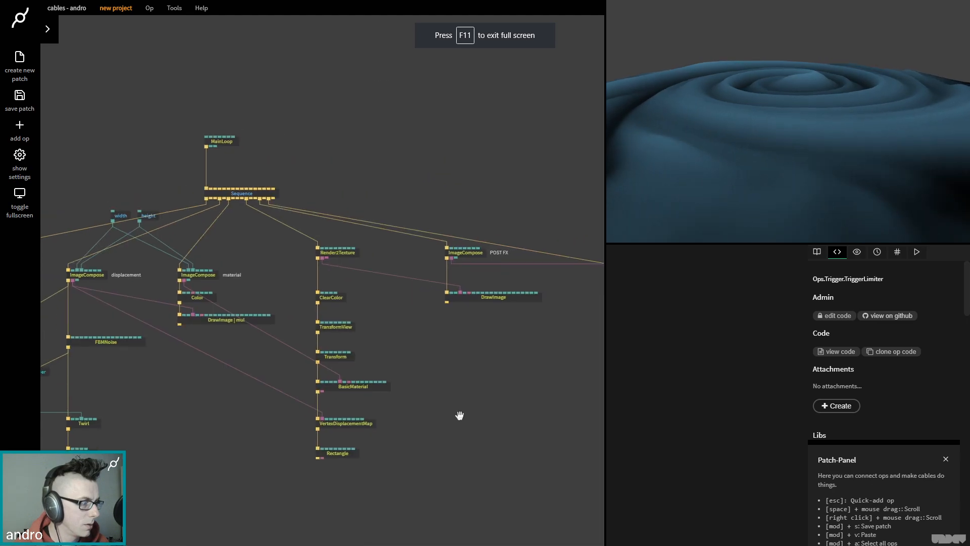
pyautogui.click(462, 238)
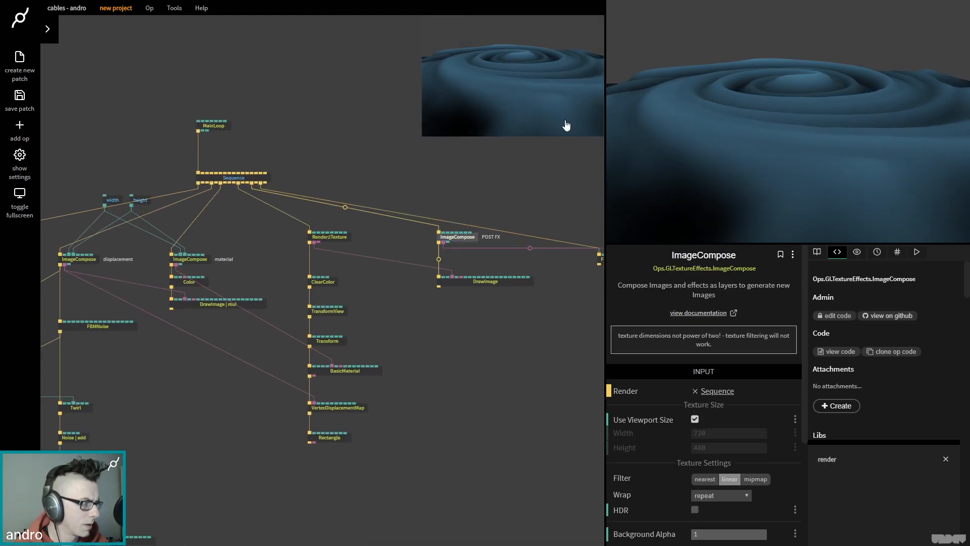
pyautogui.moveTo(548, 367); pyautogui.dragTo(406, 363)
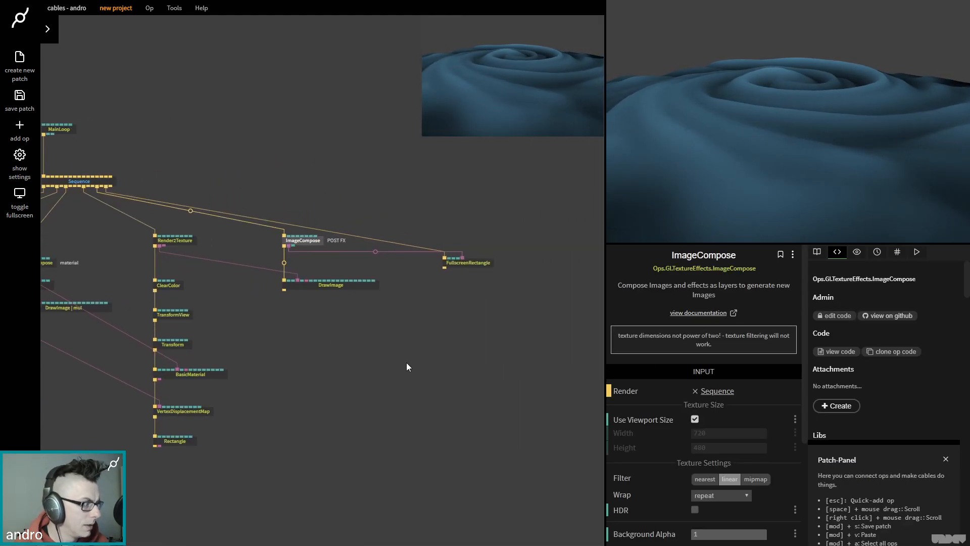
pyautogui.moveTo(475, 260); pyautogui.dragTo(489, 260)
pyautogui.moveTo(420, 314); pyautogui.dragTo(342, 237)
pyautogui.moveTo(377, 171); pyautogui.dragTo(558, 238)
# - Move MainLoop, Sequence and height up over the Render2Texture chain and widen the gap between Render2Texture and the POST FX ops
pyautogui.moveTo(338, 283); pyautogui.dragTo(168, 146)
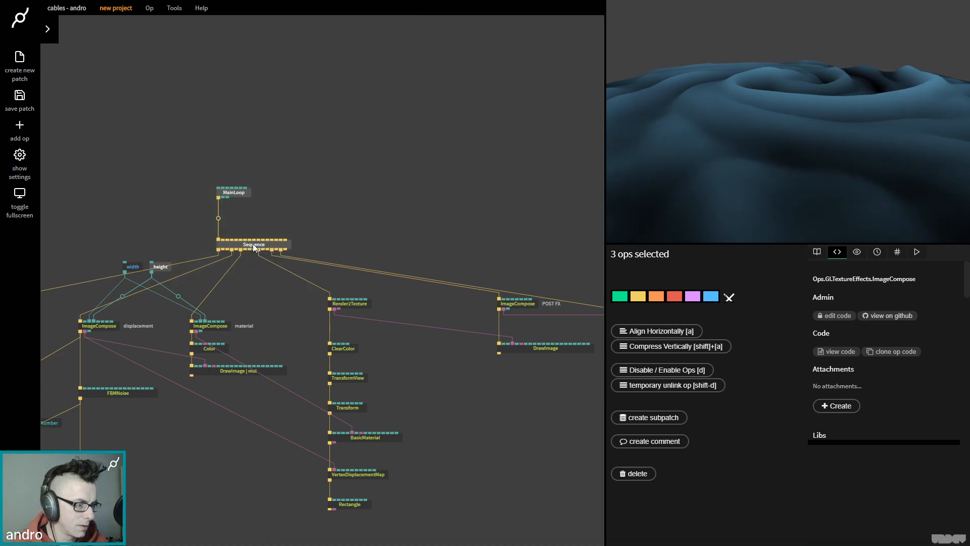
pyautogui.moveTo(253, 244); pyautogui.dragTo(323, 187)
pyautogui.click(393, 286)
pyautogui.moveTo(420, 321); pyautogui.dragTo(265, 241)
pyautogui.moveTo(543, 298)
pyautogui.mouseDown()
pyautogui.moveTo(325, 212)
pyautogui.moveTo(452, 226)
pyautogui.mouseUp()
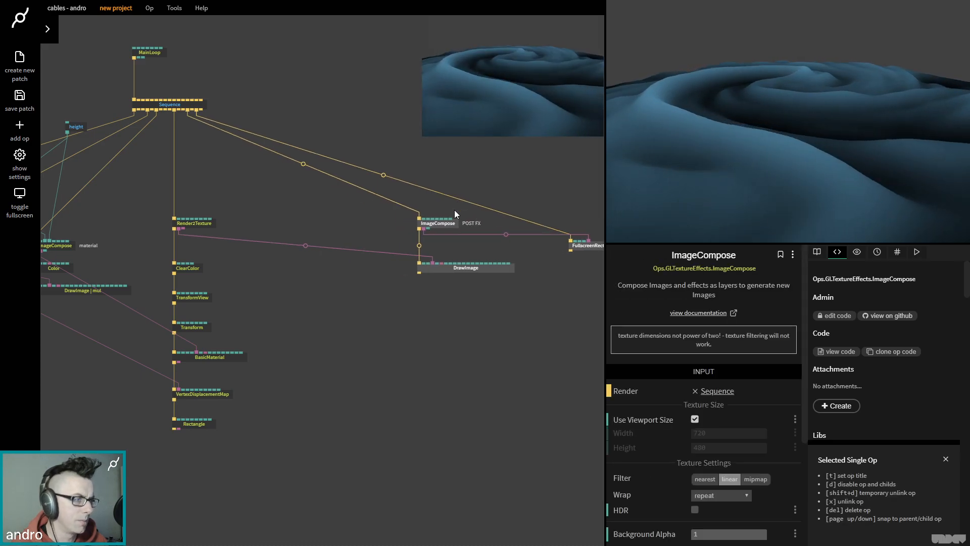
pyautogui.click(458, 243)
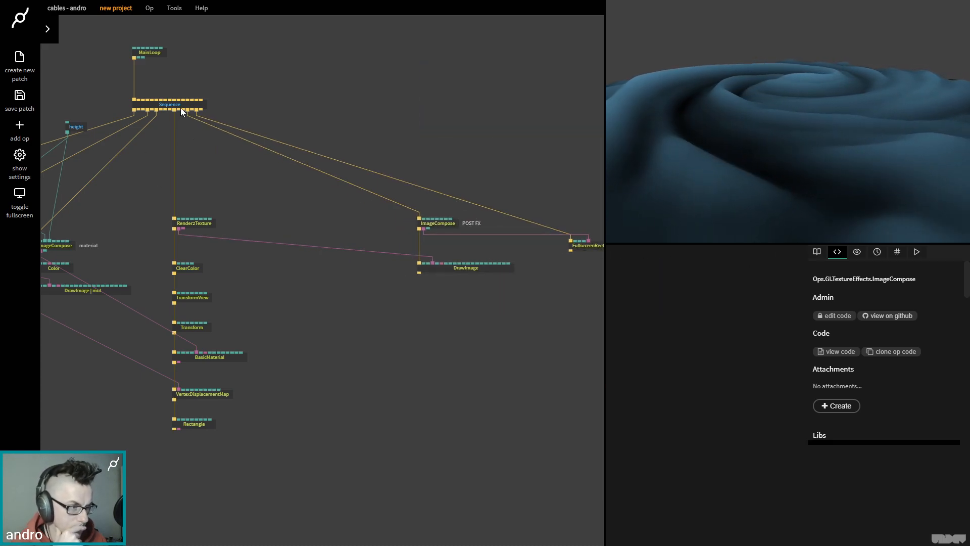
# - Add an ImageCompose op to a free Sequence output between Render2Texture and the POST FX ImageCompose
pyautogui.moveTo(180, 110); pyautogui.dragTo(312, 216)
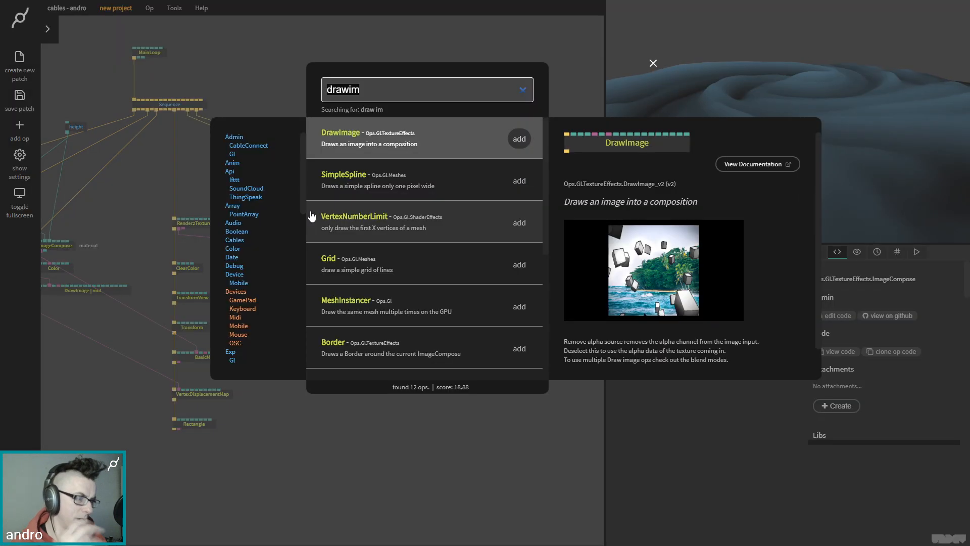
pyautogui.write('i')
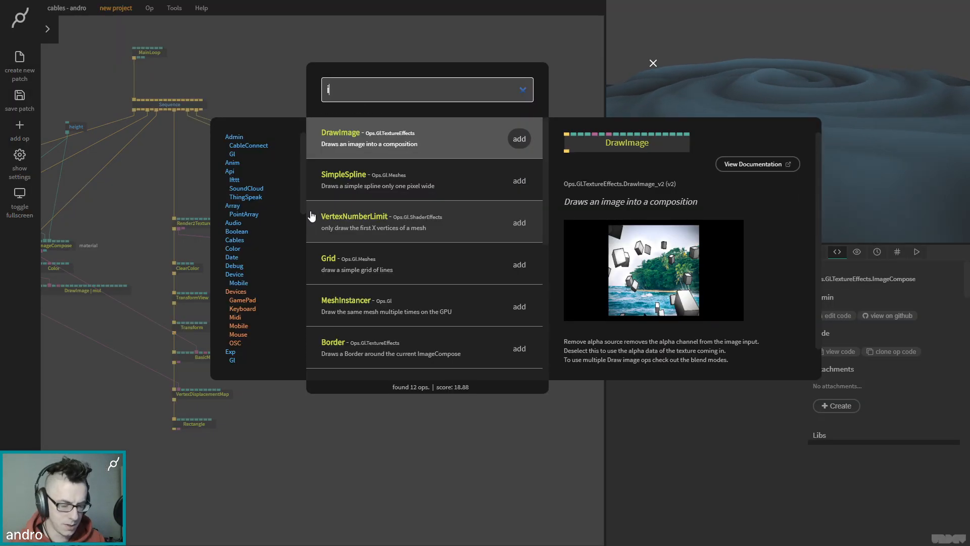
pyautogui.write('mec')
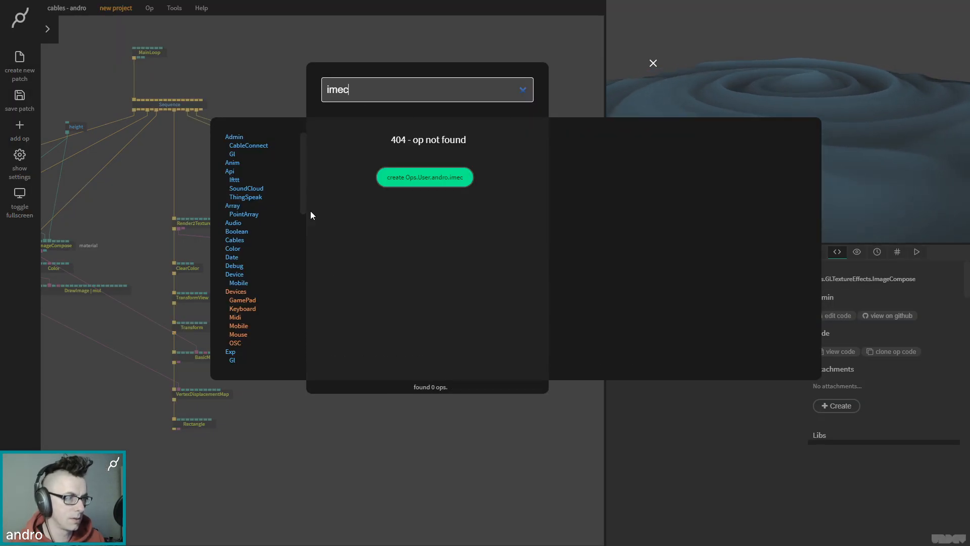
pyautogui.press('BackSpace')
pyautogui.press('BackSpace')
pyautogui.press('BackSpace')
pyautogui.press('BackSpace')
pyautogui.write('image com')
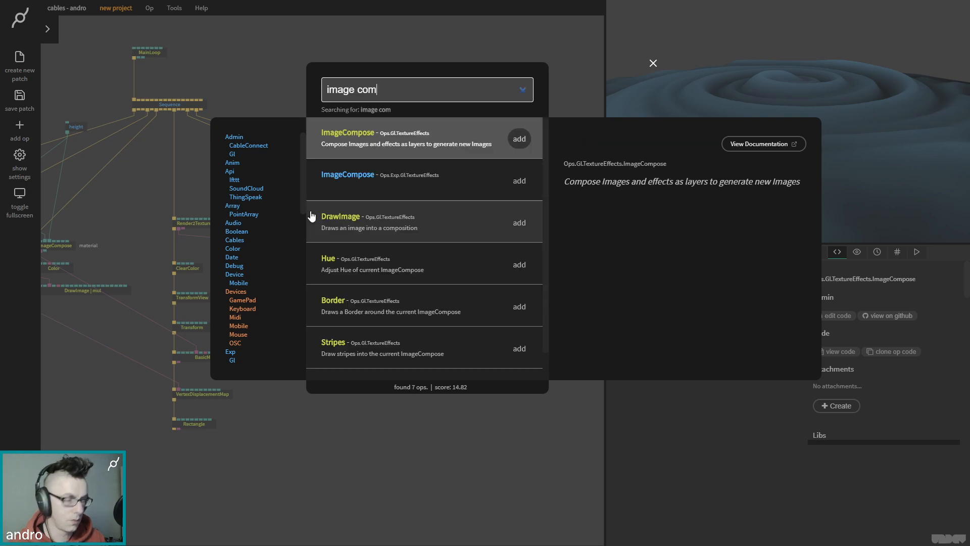
pyautogui.press('Return')
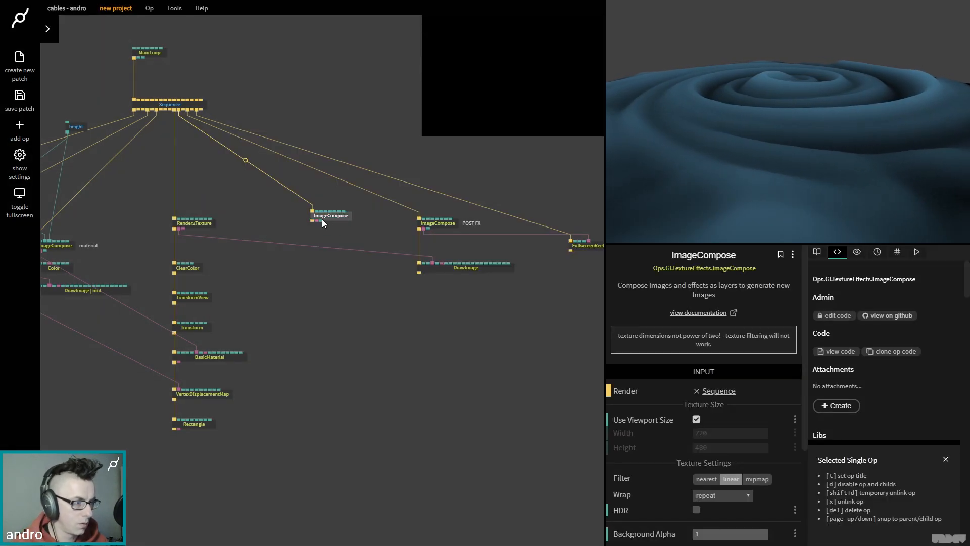
# - Add a DepthTexture op below the new ImageCompose and feed it the depth texture of Render2Texture
pyautogui.moveTo(311, 220); pyautogui.dragTo(313, 276)
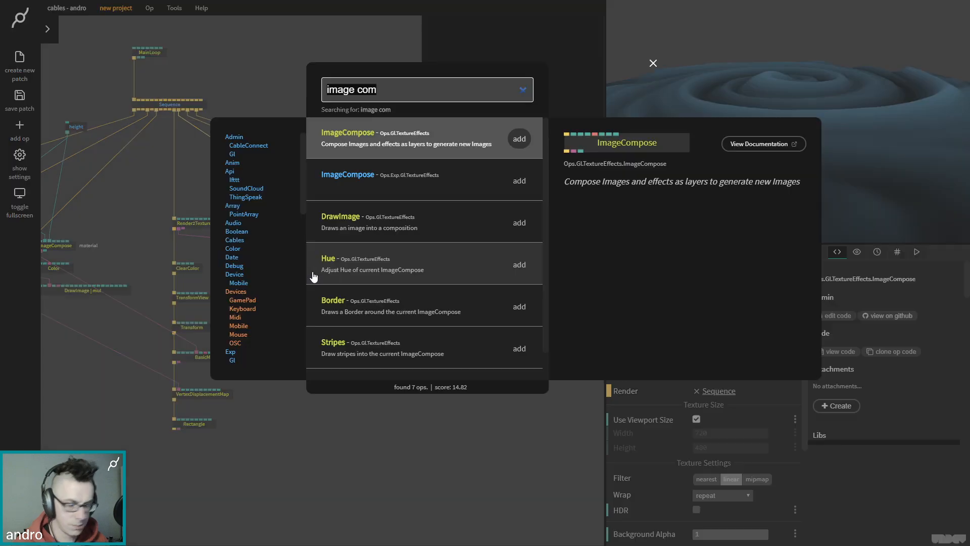
pyautogui.write('depthtext')
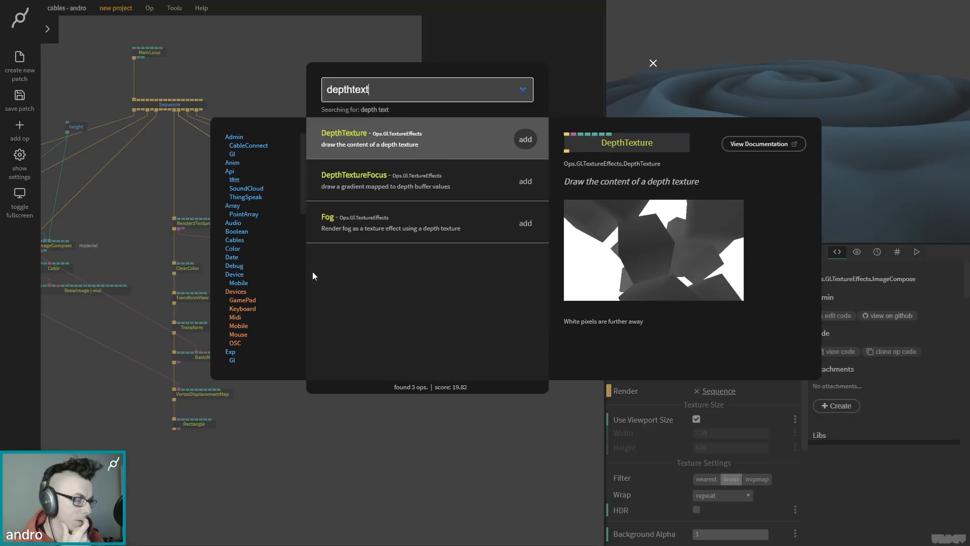
pyautogui.press('Return')
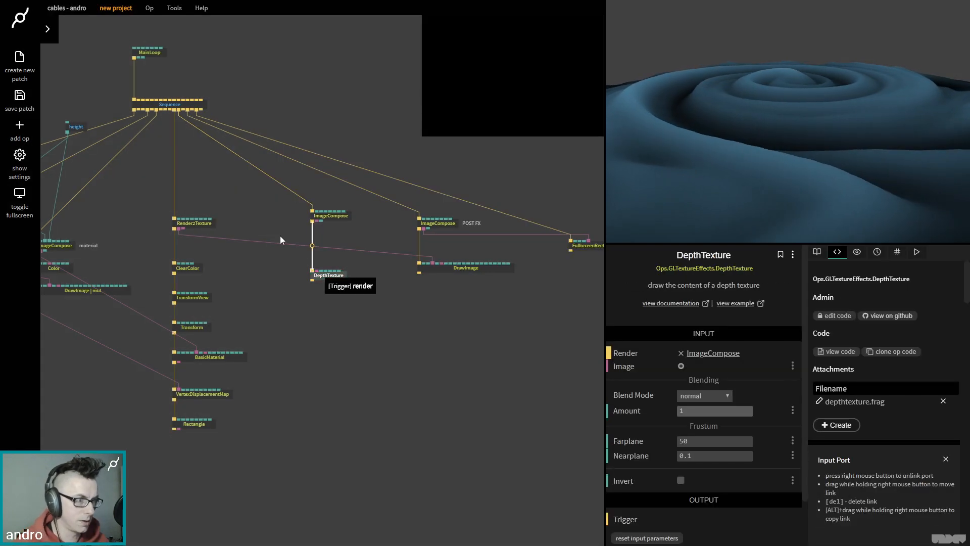
pyautogui.moveTo(183, 229); pyautogui.dragTo(342, 282)
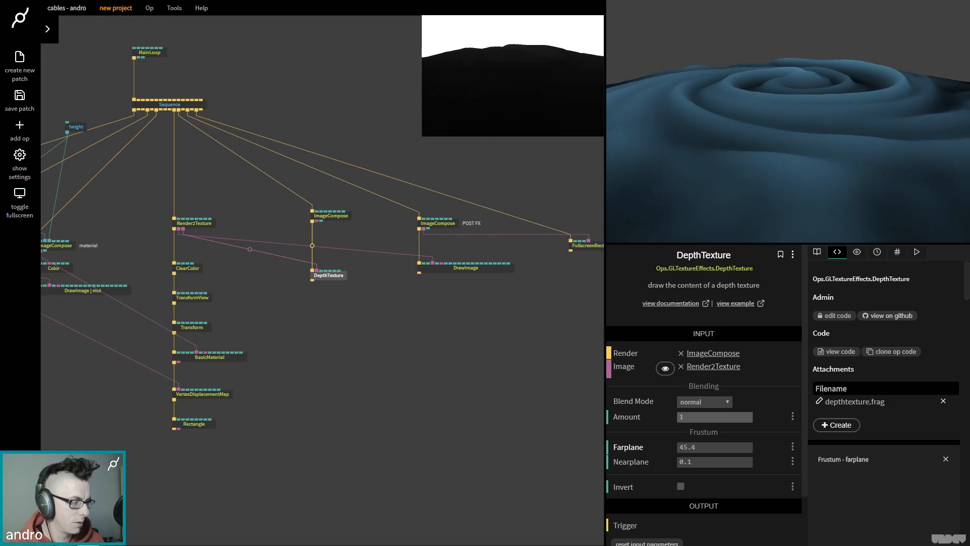
# - Lower the Farplane of DepthTexture to 1.32 and enable Invert
pyautogui.moveTo(714, 447); pyautogui.dragTo(715, 446)
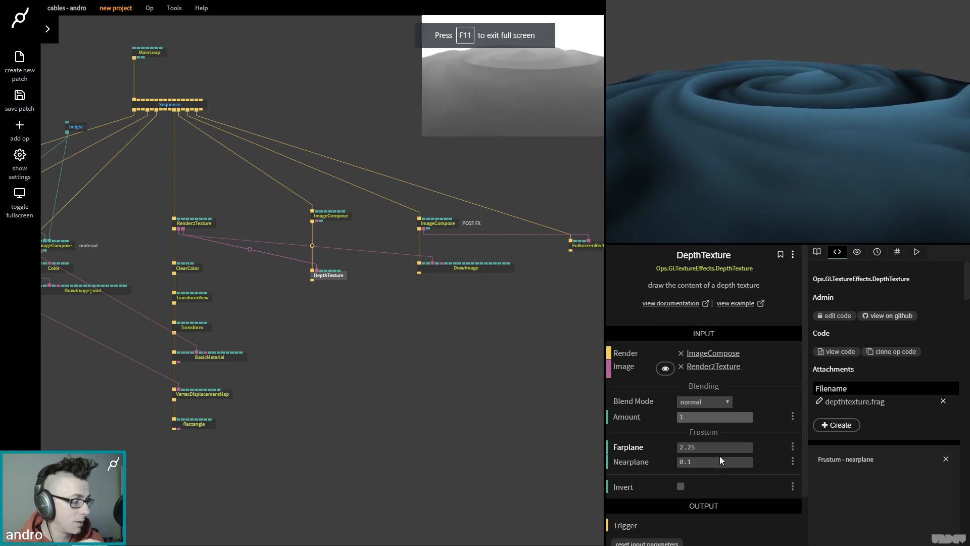
pyautogui.moveTo(714, 447); pyautogui.dragTo(714, 447)
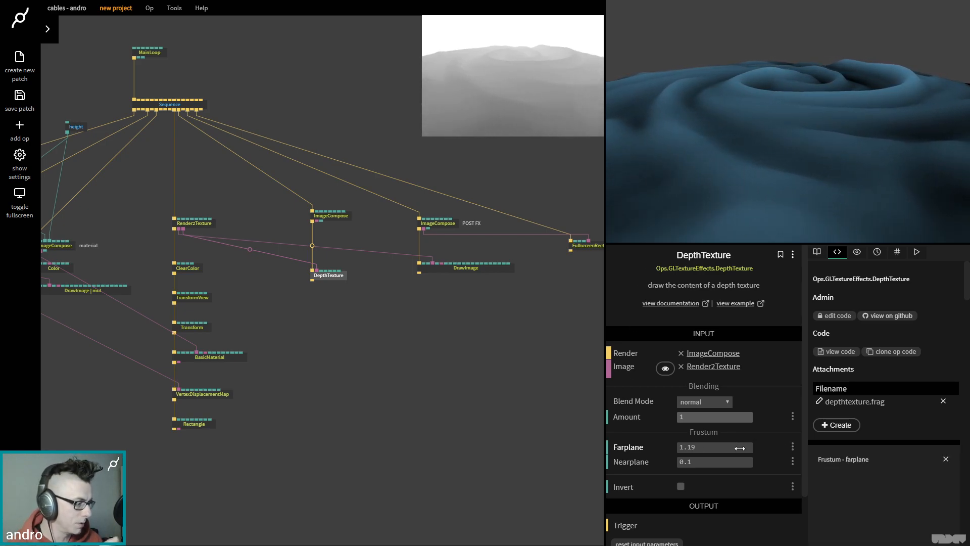
pyautogui.click(682, 487)
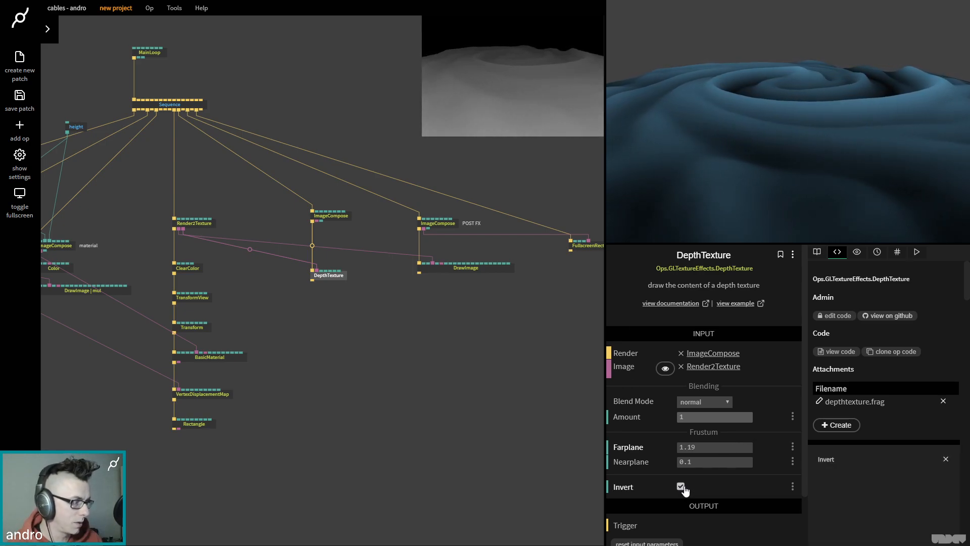
pyautogui.moveTo(723, 447)
pyautogui.mouseDown()
pyautogui.moveTo(690, 448)
pyautogui.moveTo(730, 448)
pyautogui.mouseUp()
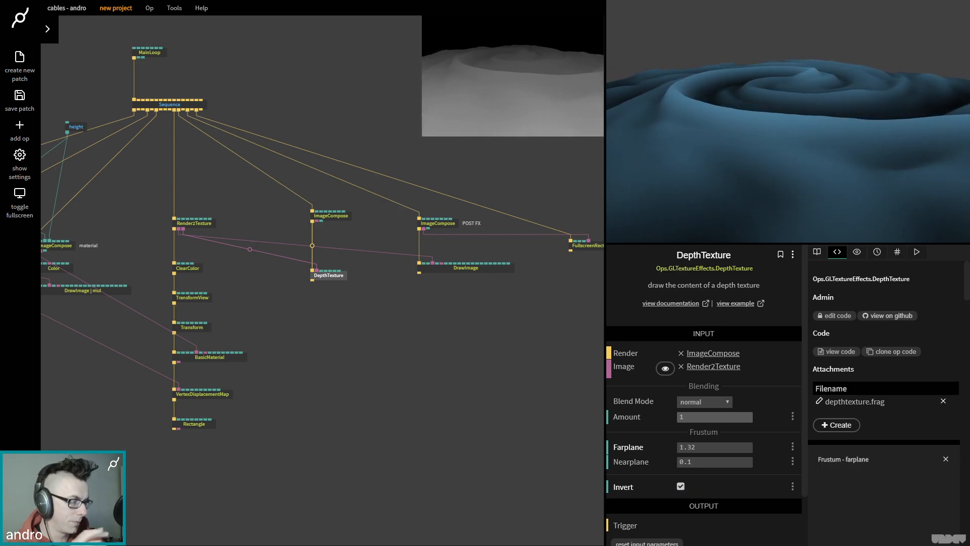
# - Delete the DepthTexture op below the new ImageCompose
pyautogui.click(336, 275)
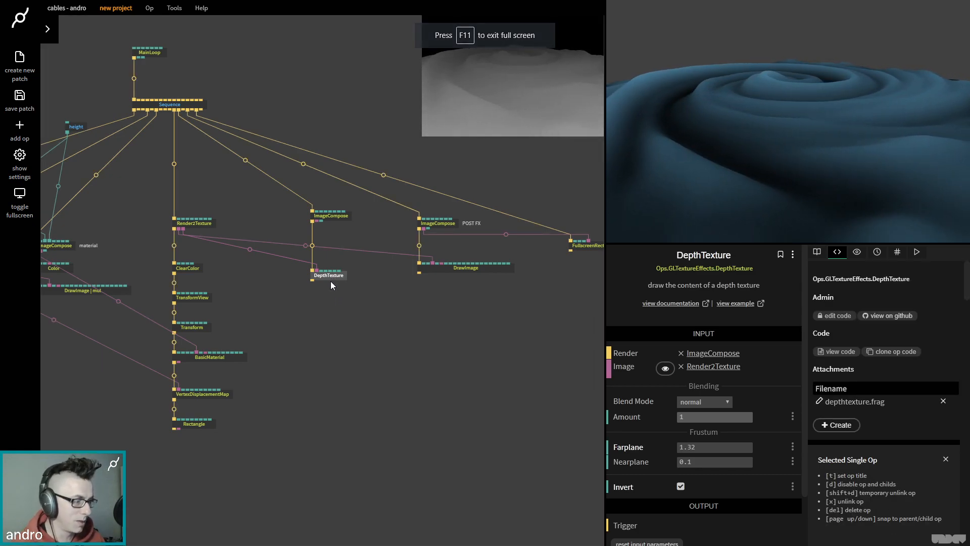
pyautogui.press('Delete')
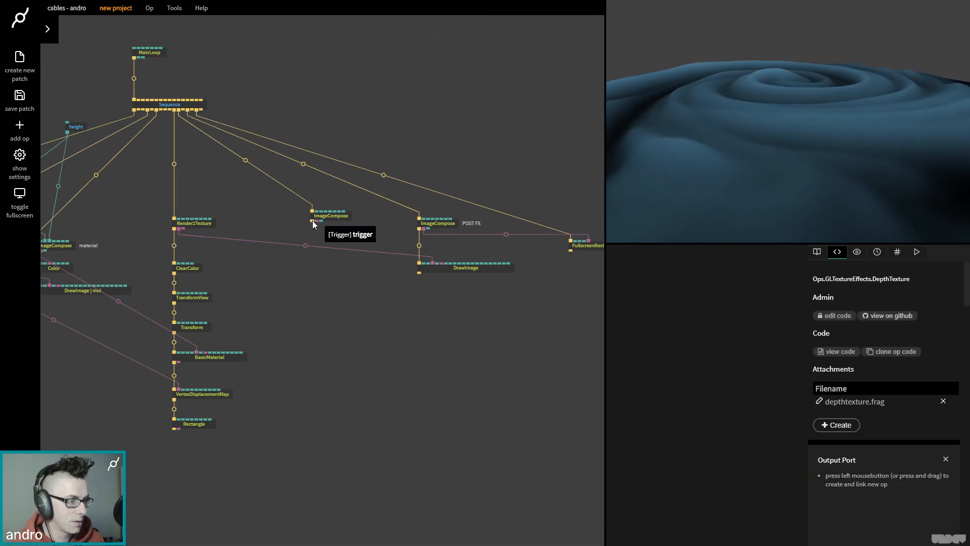
# - Add a DepthTextureFocus op below the new ImageCompose and connect Render2Texture's textureDepth output to its Image input
pyautogui.moveTo(312, 221); pyautogui.dragTo(318, 286)
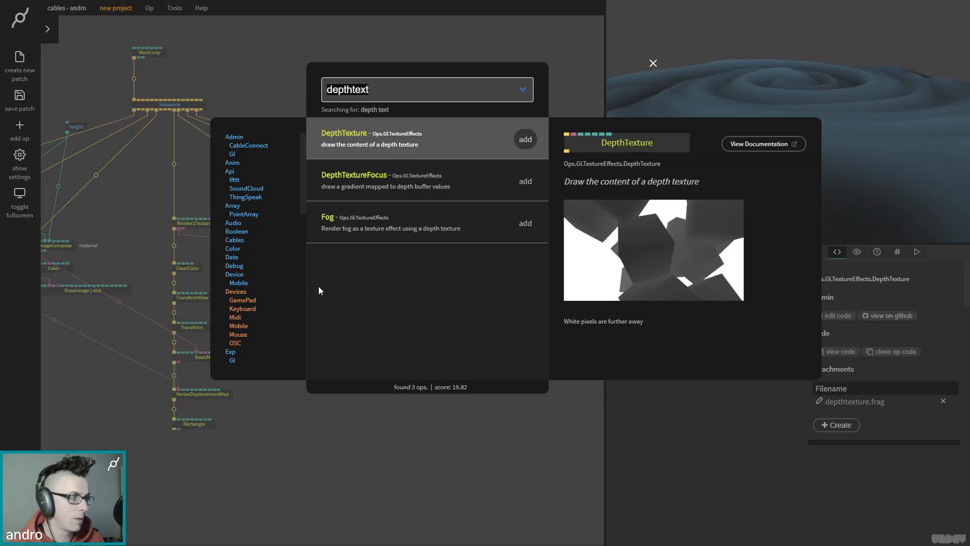
pyautogui.click(498, 181)
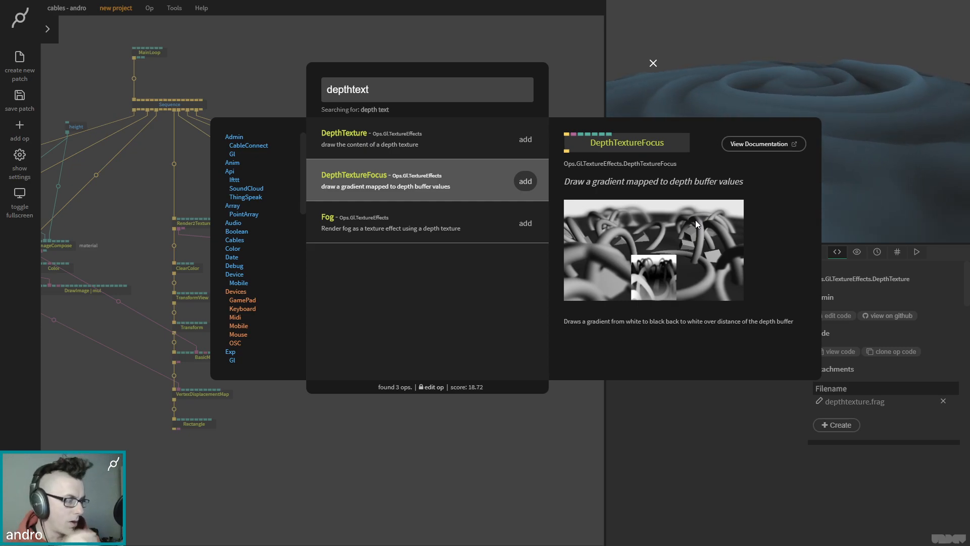
pyautogui.click(525, 181)
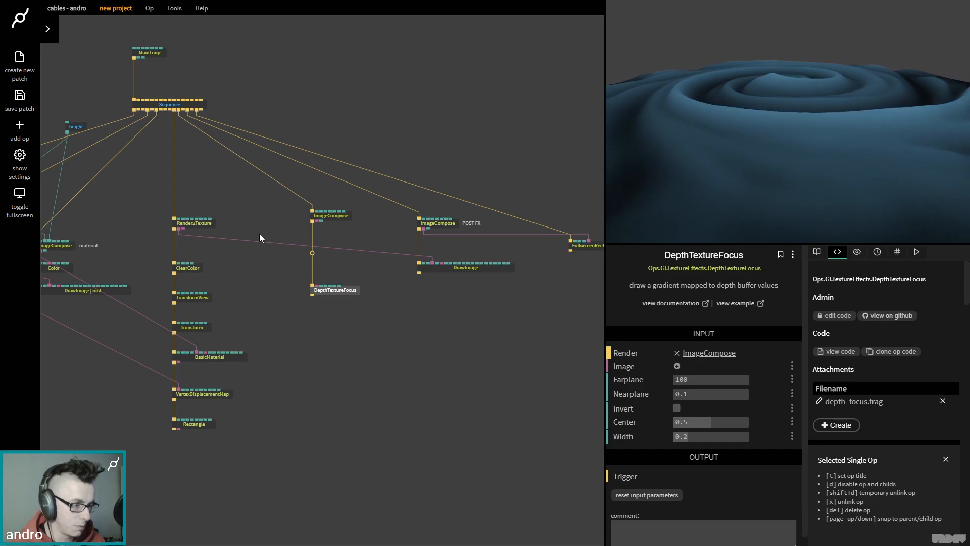
pyautogui.moveTo(182, 227)
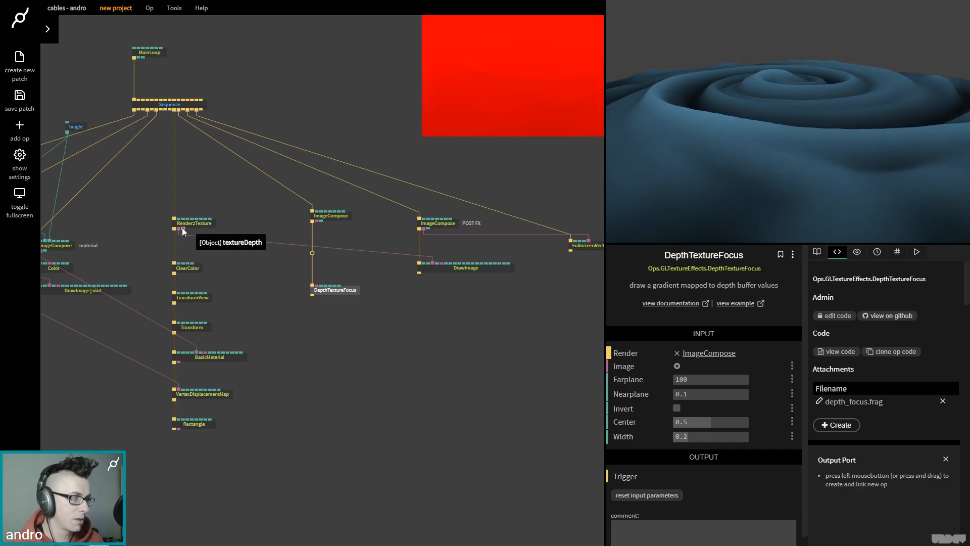
pyautogui.moveTo(181, 227); pyautogui.dragTo(347, 290)
# - Preview the new ImageCompose and set the Farplane of DepthTextureFocus to 10
pyautogui.click(335, 215)
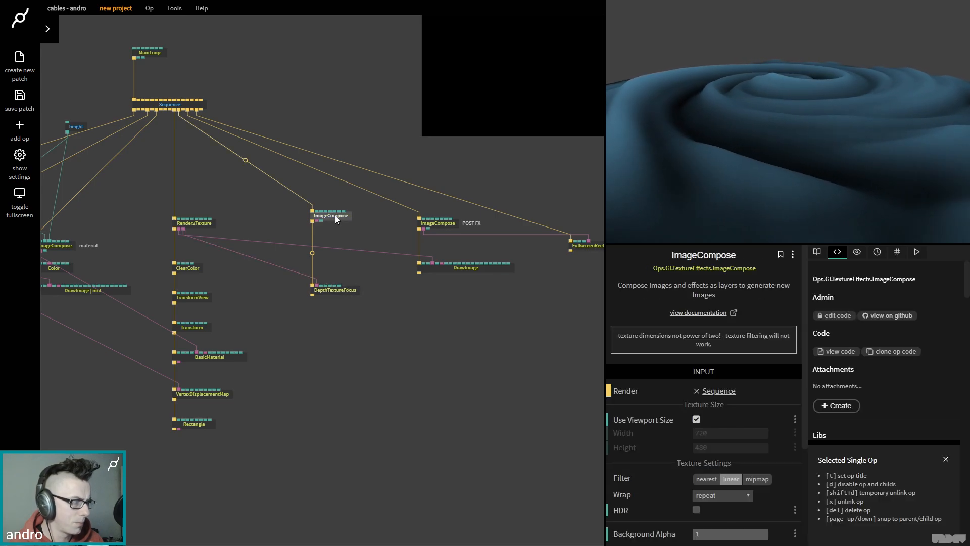
pyautogui.click(352, 291)
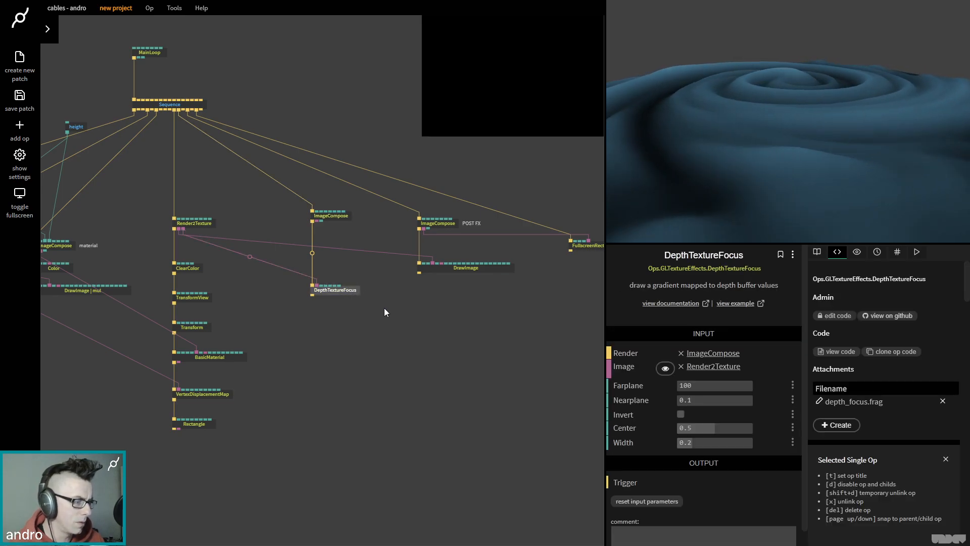
pyautogui.click(726, 386)
pyautogui.write('10')
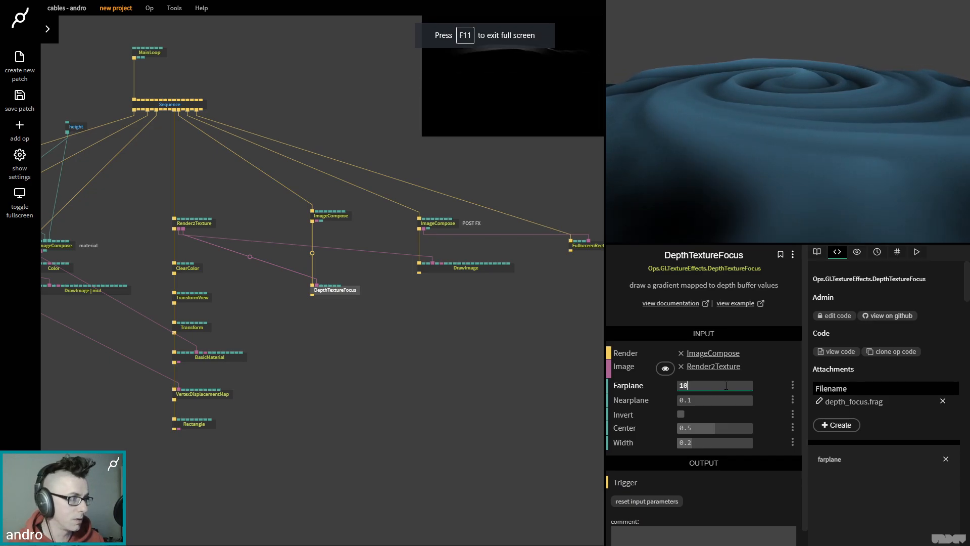
pyautogui.press('Return')
# - Try DepthTextureFocus Farplane values of 2.95 and 3 before returning it to 10
pyautogui.moveTo(747, 386); pyautogui.dragTo(472, 385)
pyautogui.moveTo(715, 385)
pyautogui.mouseDown()
pyautogui.moveTo(705, 385)
pyautogui.moveTo(733, 385)
pyautogui.mouseUp()
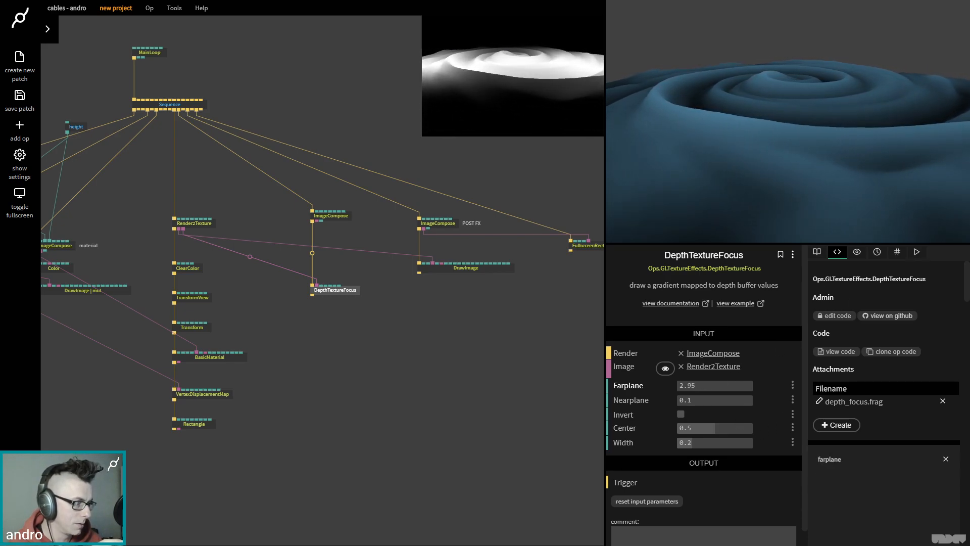
pyautogui.click(704, 385)
pyautogui.write('3')
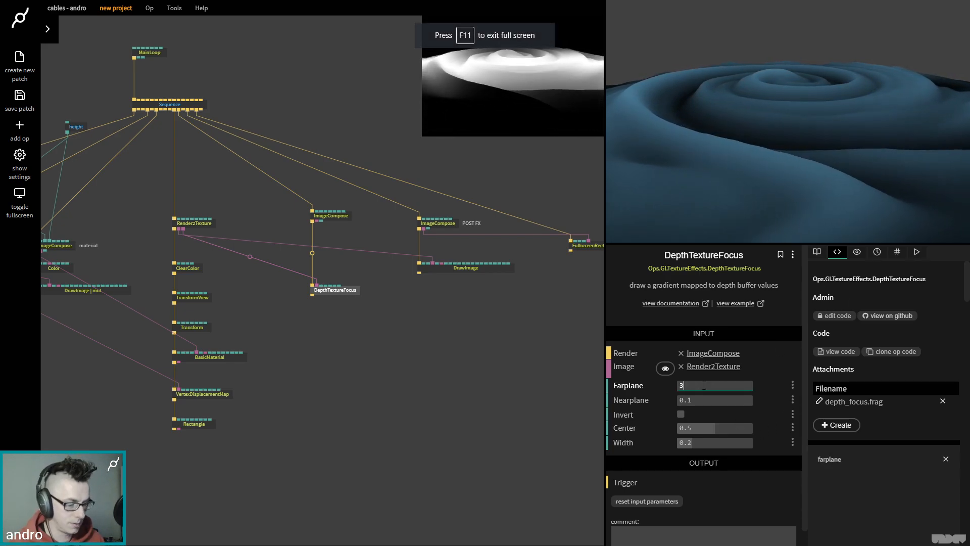
pyautogui.press('BackSpace')
pyautogui.write('10')
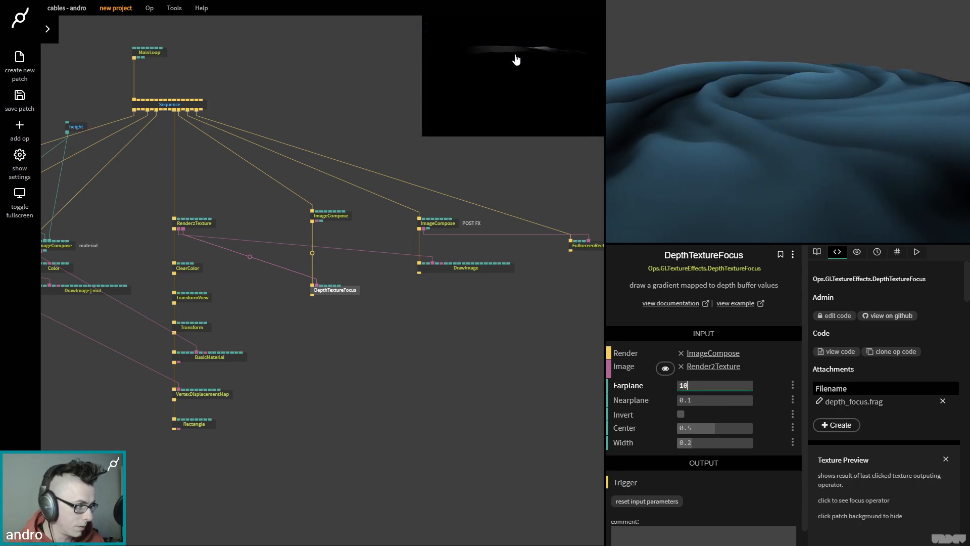
# - Adjust the DepthTextureFocus gradient to a Center of 0.217 and a Width of 0.1
pyautogui.moveTo(704, 428); pyautogui.dragTo(716, 443)
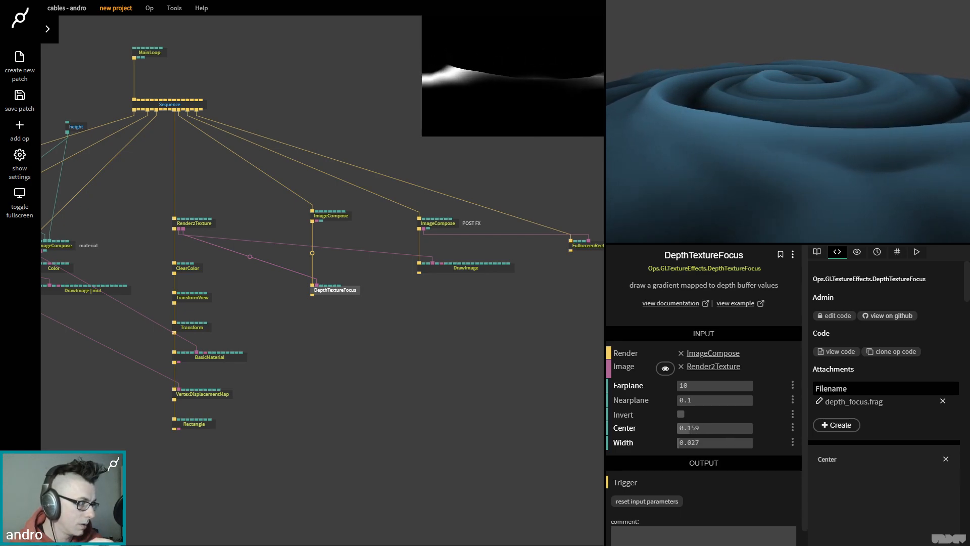
pyautogui.moveTo(685, 428); pyautogui.dragTo(687, 428)
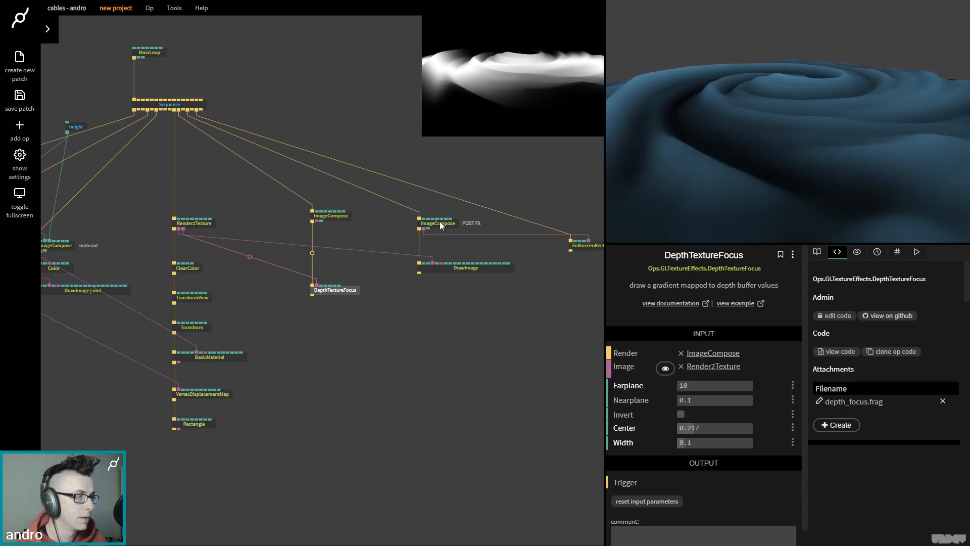
# - Add a Blur op below DrawImage in the POST FX chain and preview the POST FX ImageCompose
pyautogui.moveTo(420, 272); pyautogui.dragTo(419, 298)
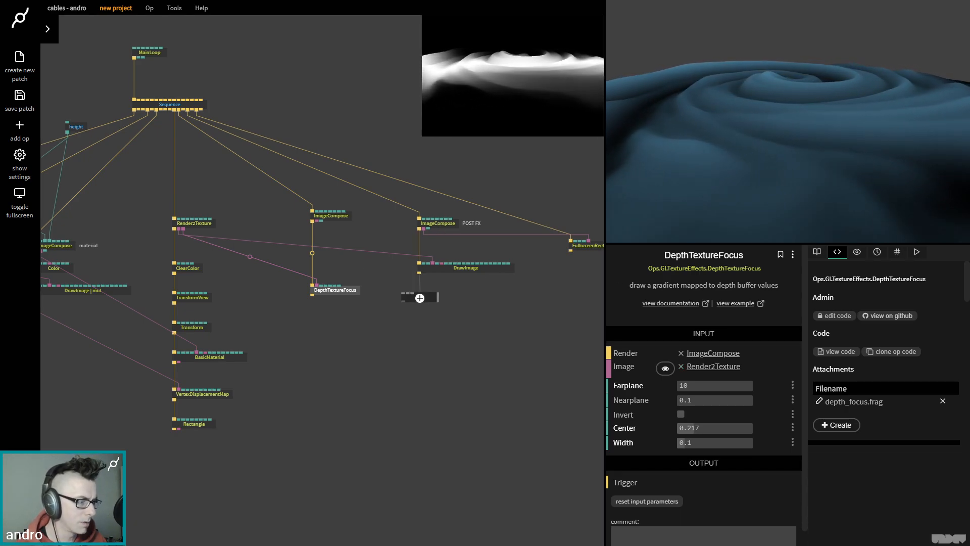
pyautogui.write('blur')
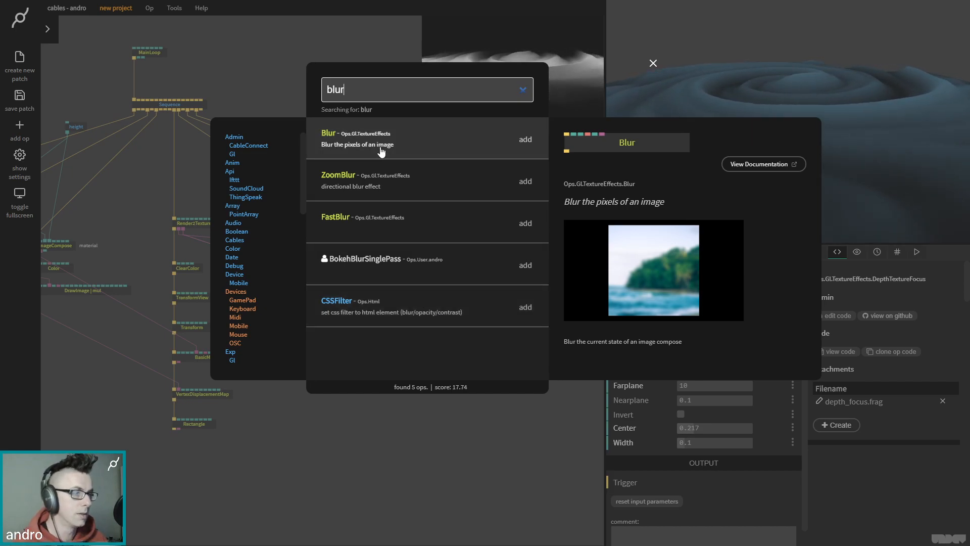
pyautogui.click(525, 140)
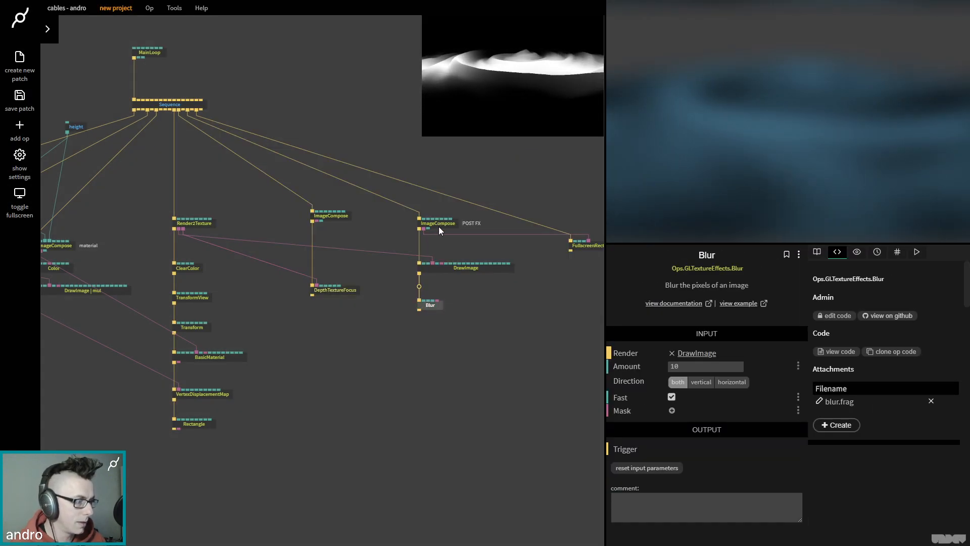
pyautogui.click(439, 228)
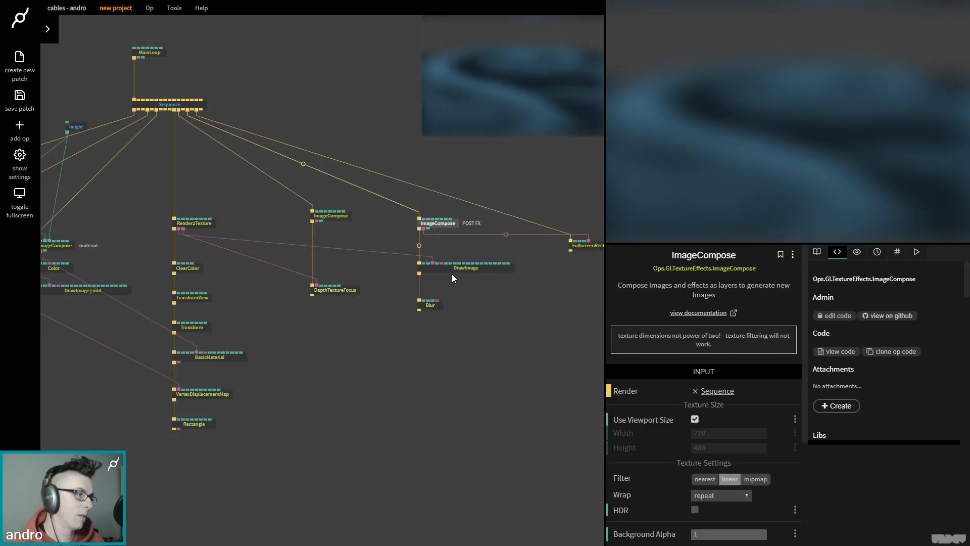
# - Set the Blur Amount to 2 and move the Blur op slightly lower beneath DrawImage
pyautogui.click(435, 307)
pyautogui.moveTo(708, 366); pyautogui.dragTo(677, 366)
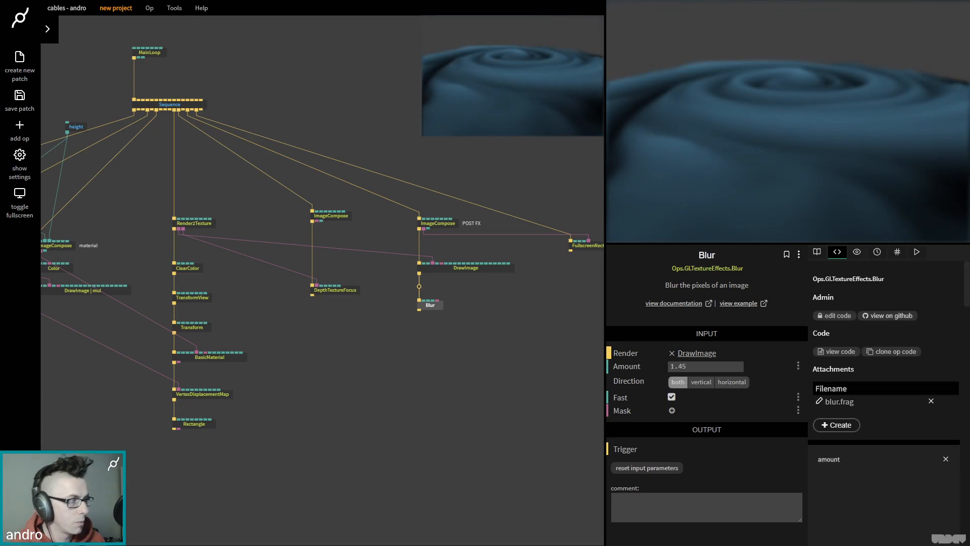
pyautogui.click(718, 368)
pyautogui.write('1')
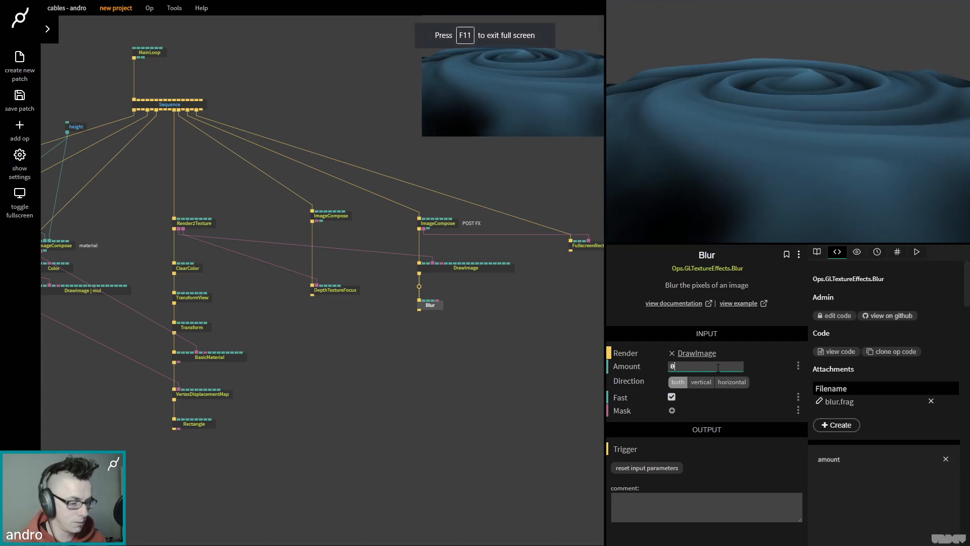
pyautogui.press('BackSpace')
pyautogui.write('2')
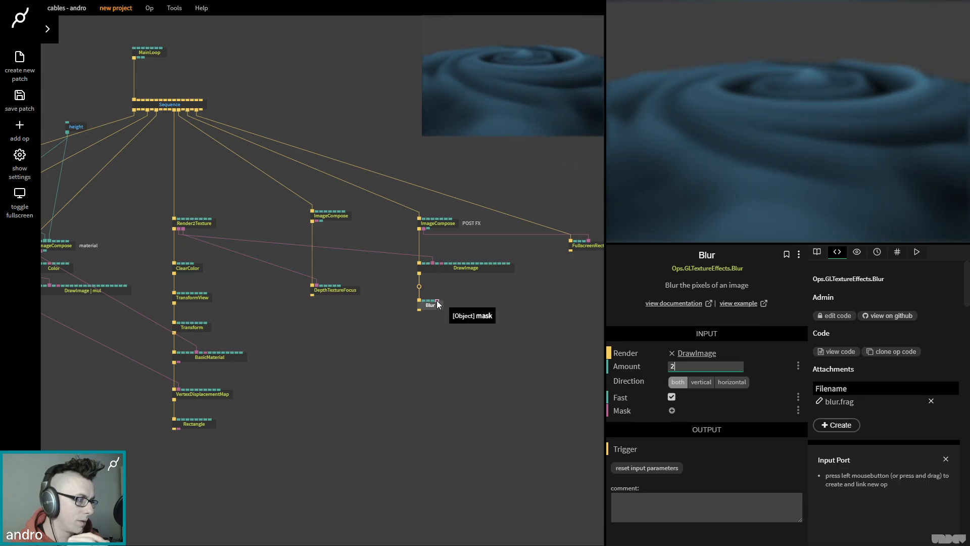
pyautogui.moveTo(437, 300); pyautogui.dragTo(435, 316)
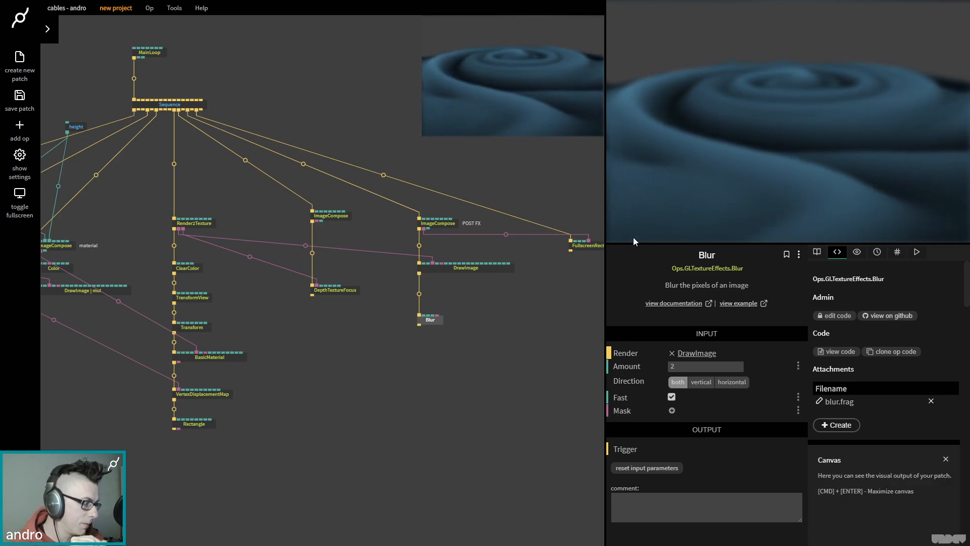
# - Set the Wrap mode of the POST FX ImageCompose to clamp to edge, comparing it with repeat
pyautogui.click(440, 223)
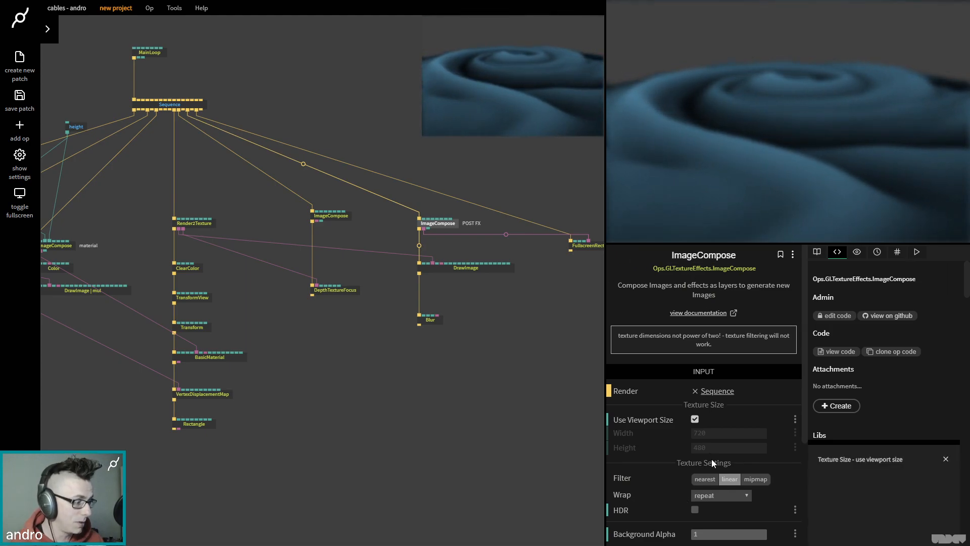
pyautogui.click(720, 496)
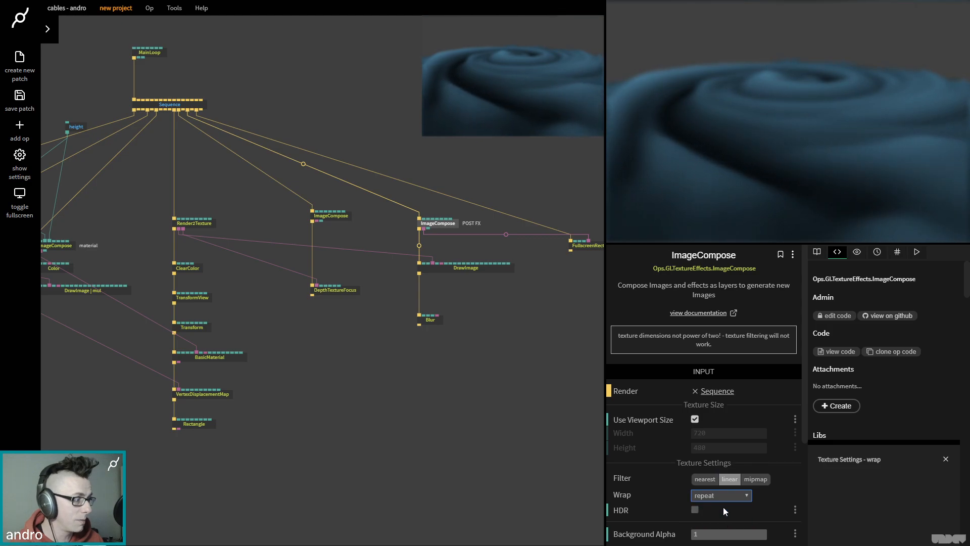
pyautogui.click(722, 506)
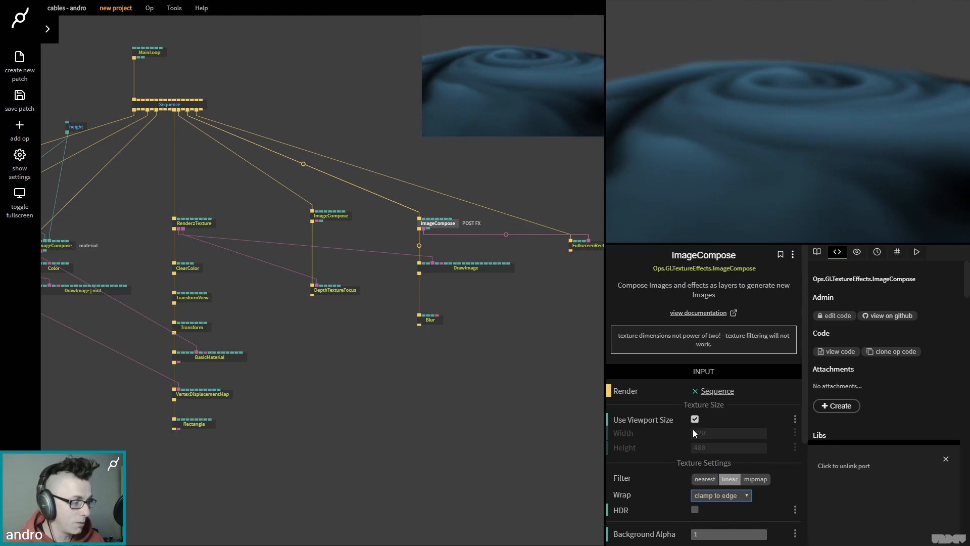
pyautogui.click(715, 497)
pyautogui.click(717, 514)
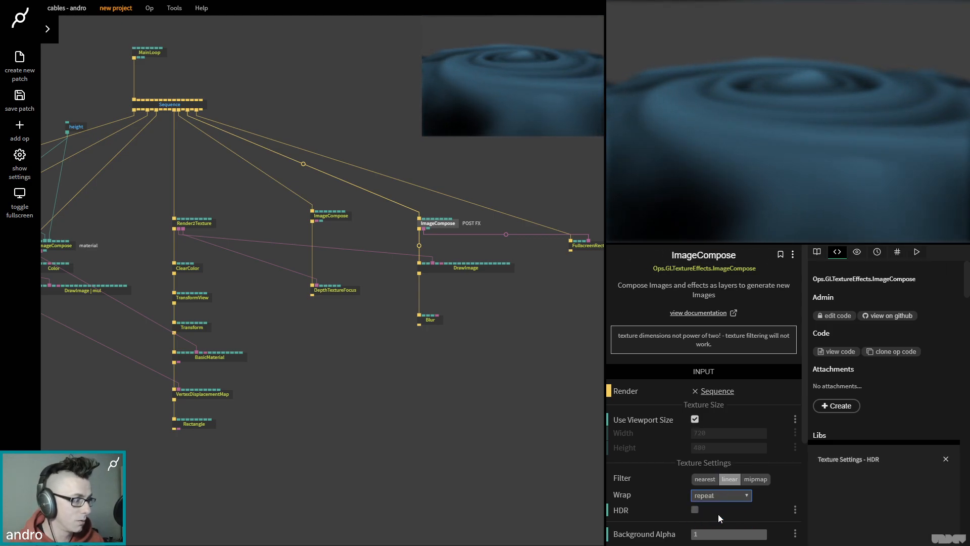
pyautogui.click(715, 496)
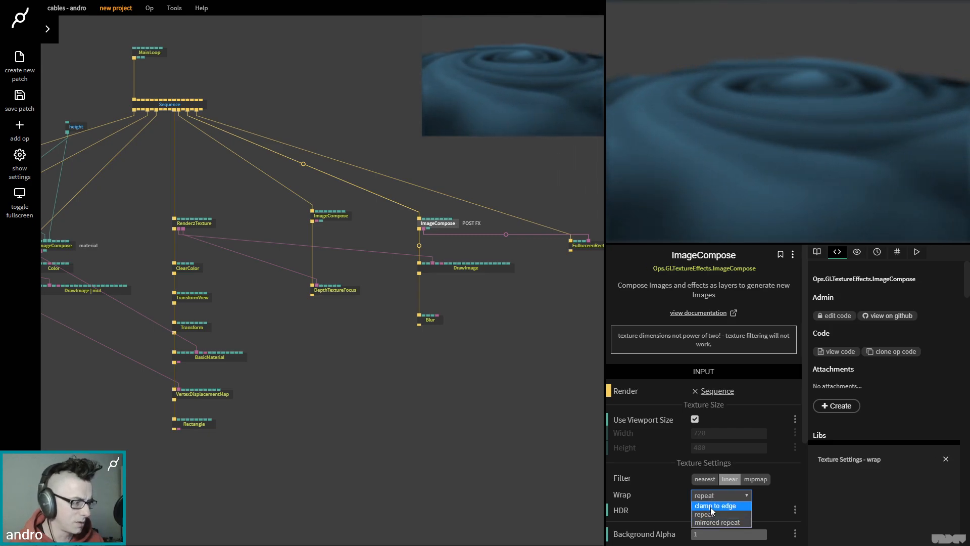
pyautogui.click(711, 506)
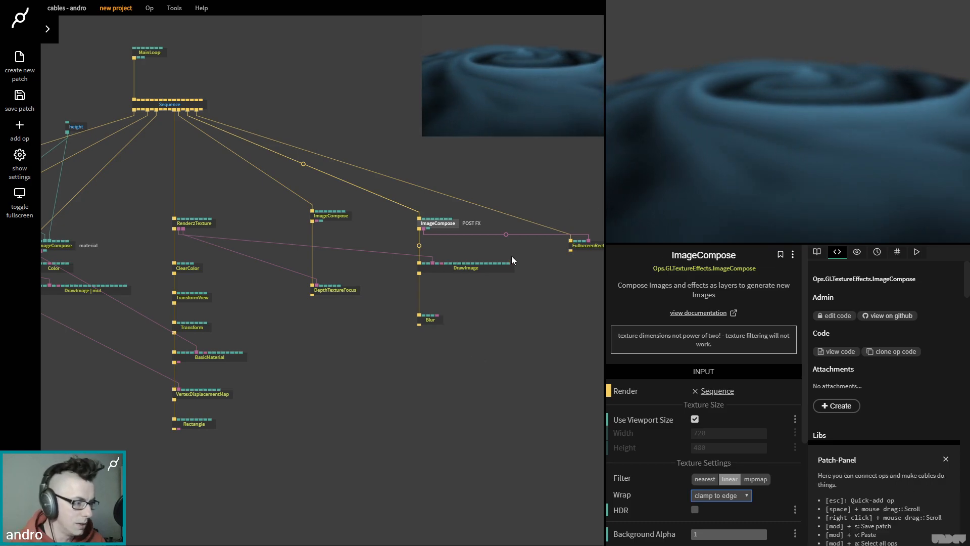
# - Connect the texture output of the ImageCompose above DepthTextureFocus to the Blur op's Mask input
pyautogui.click(340, 290)
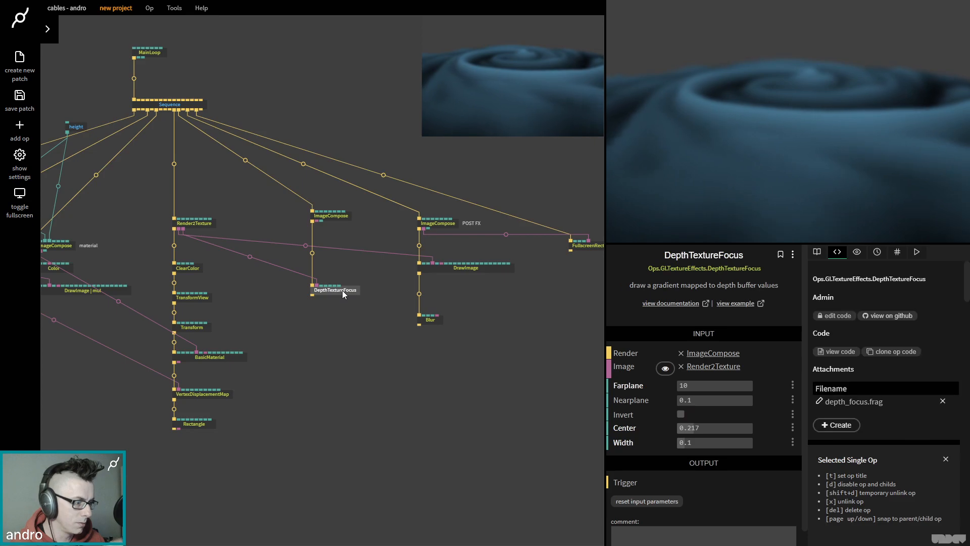
pyautogui.click(326, 216)
pyautogui.moveTo(317, 222); pyautogui.dragTo(436, 320)
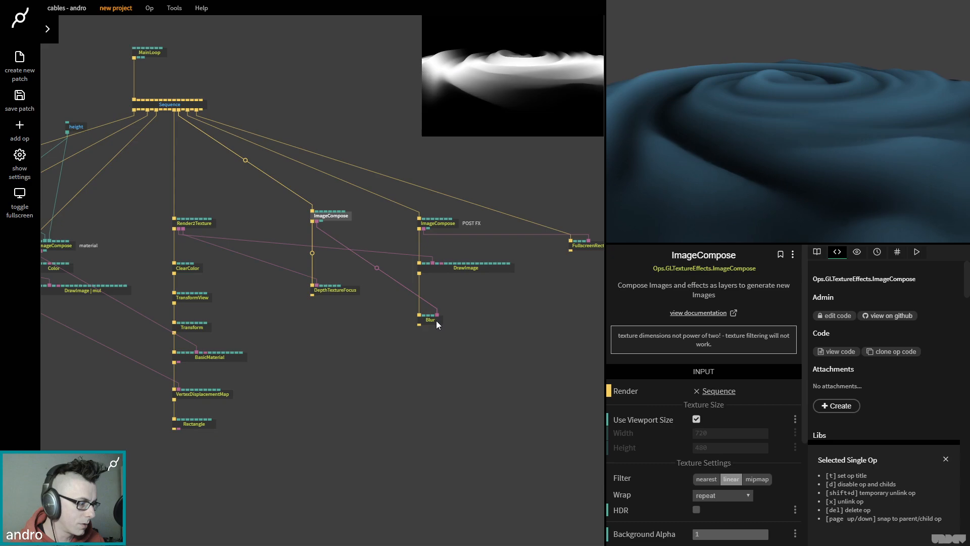
# - Lower the Center of DepthTextureFocus and set the Blur Amount to 5
pyautogui.click(347, 294)
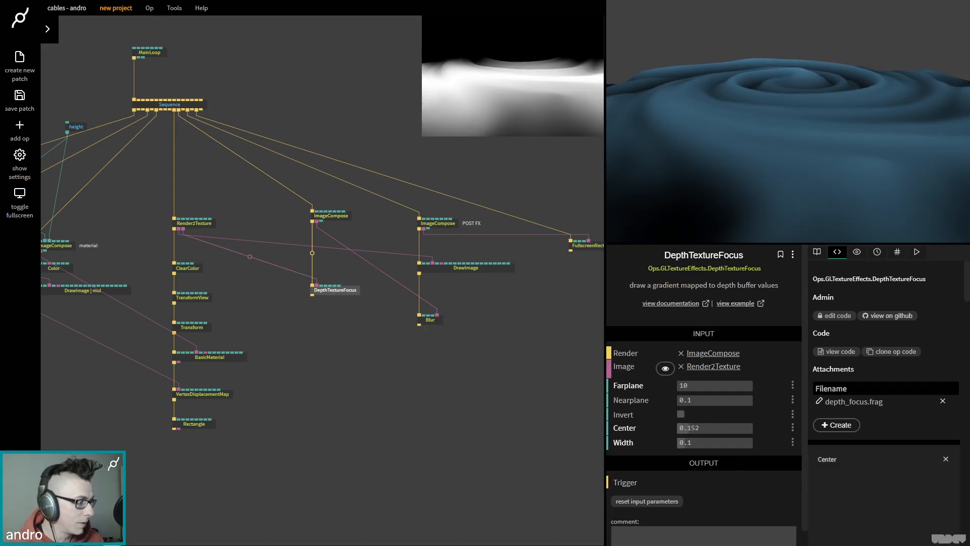
pyautogui.click(427, 320)
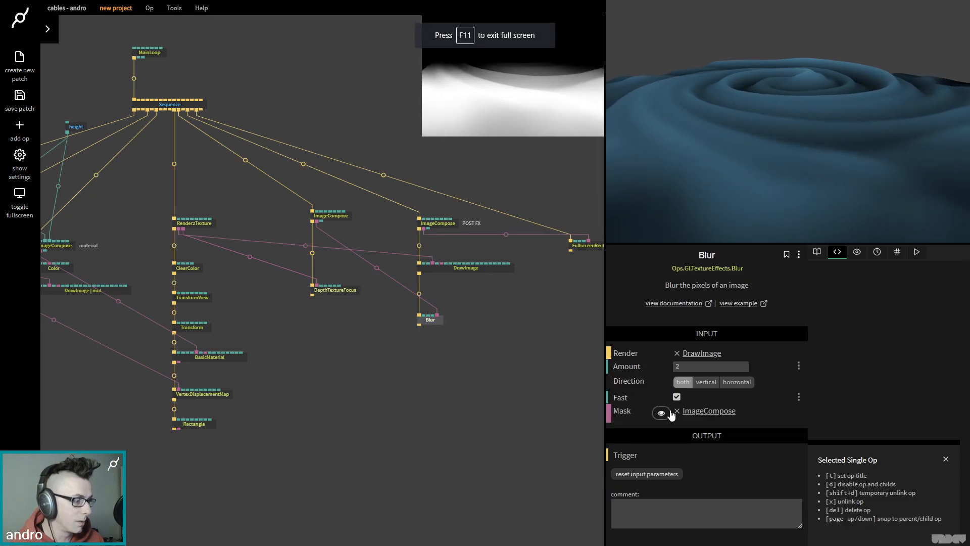
pyautogui.click(703, 366)
pyautogui.write('5')
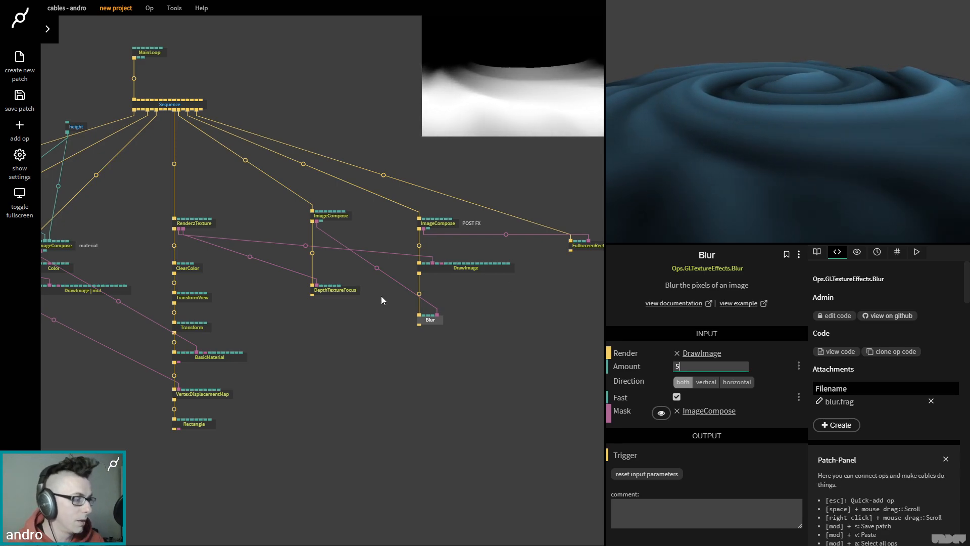
# - Adjust DepthTextureFocus to a Center of 0.248 and a Width of 0.165, and enable Invert
pyautogui.click(353, 289)
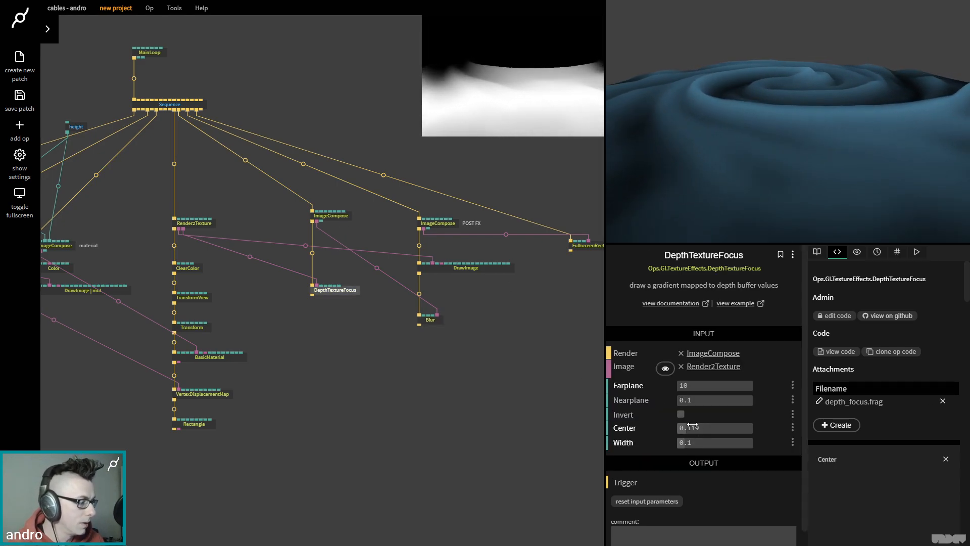
pyautogui.moveTo(683, 428); pyautogui.dragTo(729, 428)
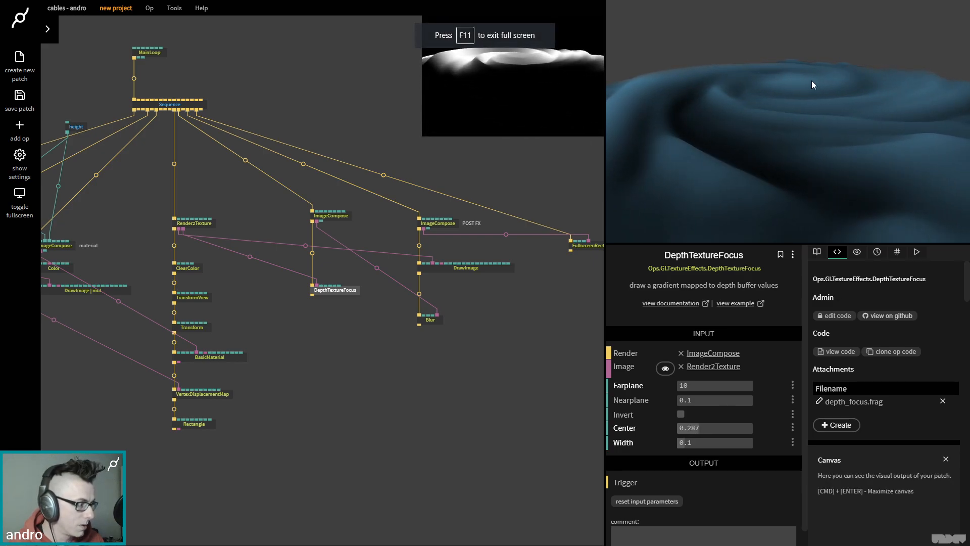
pyautogui.moveTo(689, 428)
pyautogui.mouseDown()
pyautogui.moveTo(707, 428)
pyautogui.moveTo(680, 428)
pyautogui.mouseUp()
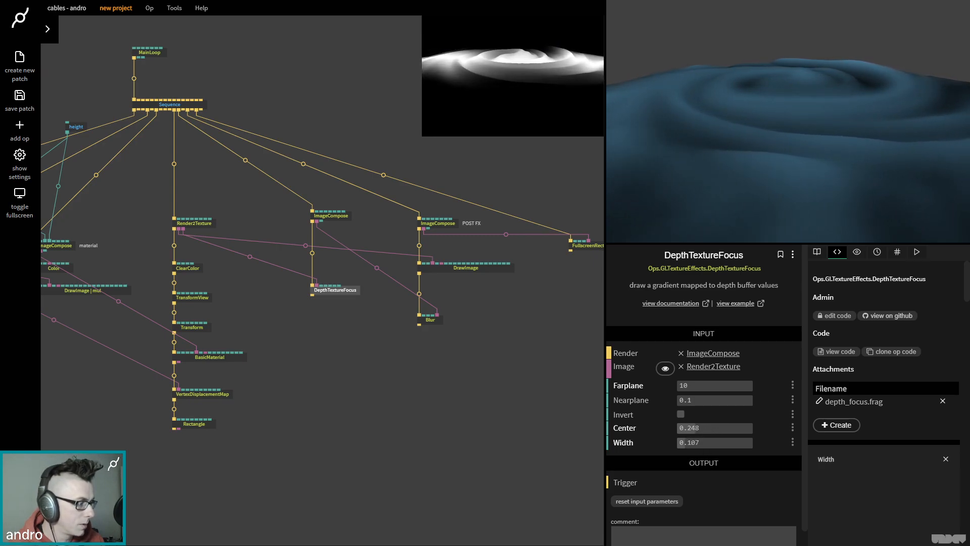
pyautogui.moveTo(690, 442); pyautogui.dragTo(707, 426)
pyautogui.click(681, 415)
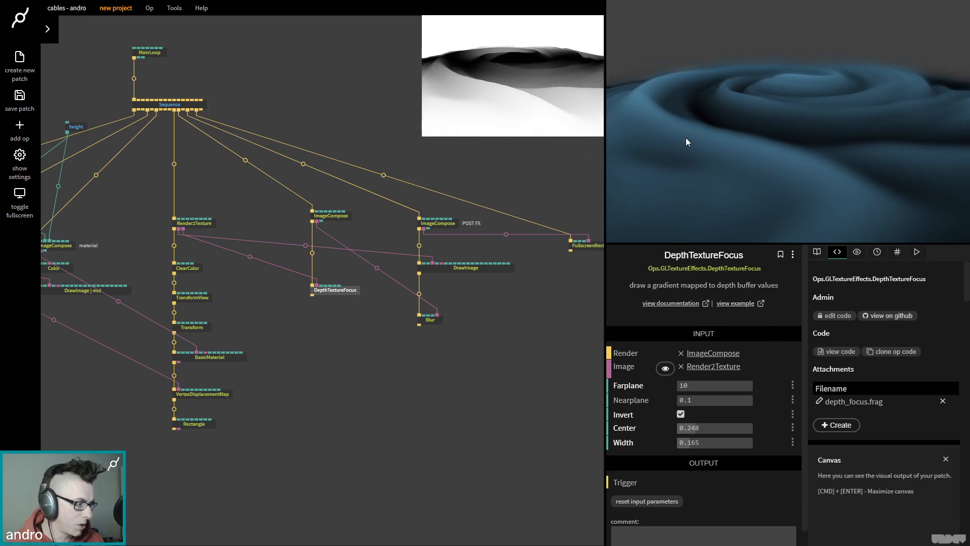
# - Try different focus ranges on the inverted DepthTextureFocus, ending with Center 0.256 and Width 0.347
pyautogui.moveTo(700, 428); pyautogui.dragTo(677, 428)
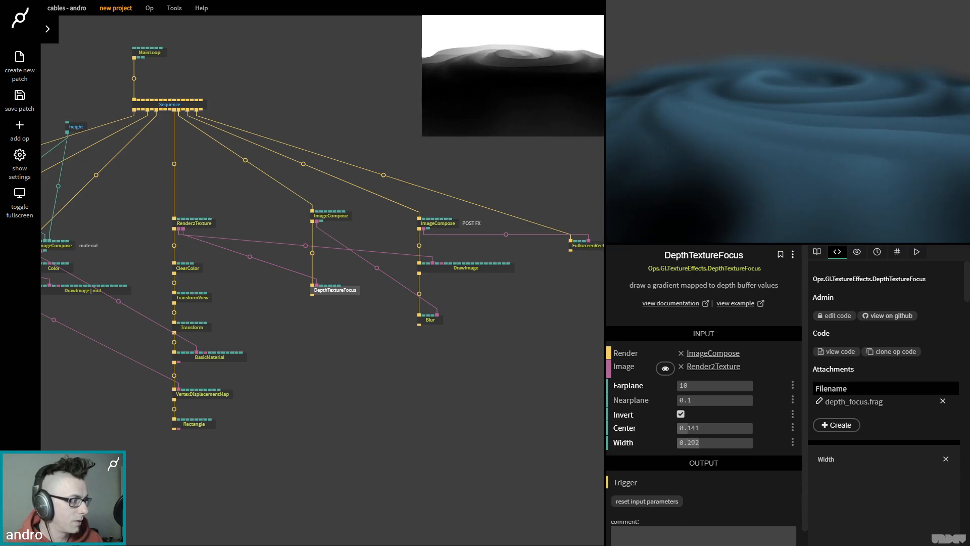
pyautogui.moveTo(700, 443); pyautogui.dragTo(700, 443)
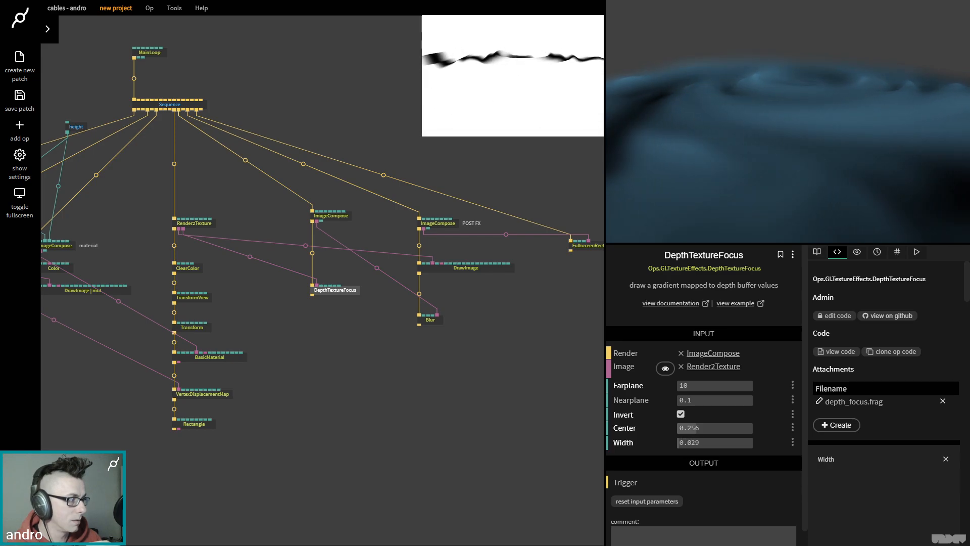
pyautogui.moveTo(714, 443); pyautogui.dragTo(881, 443)
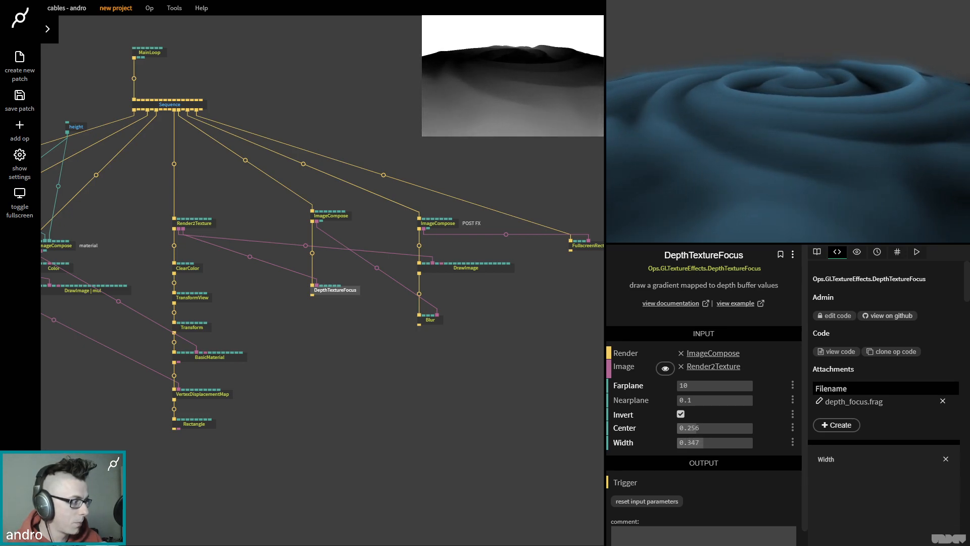
# - Disable the Blur op briefly and re-enable it to compare the image with and without blur
pyautogui.click(430, 320)
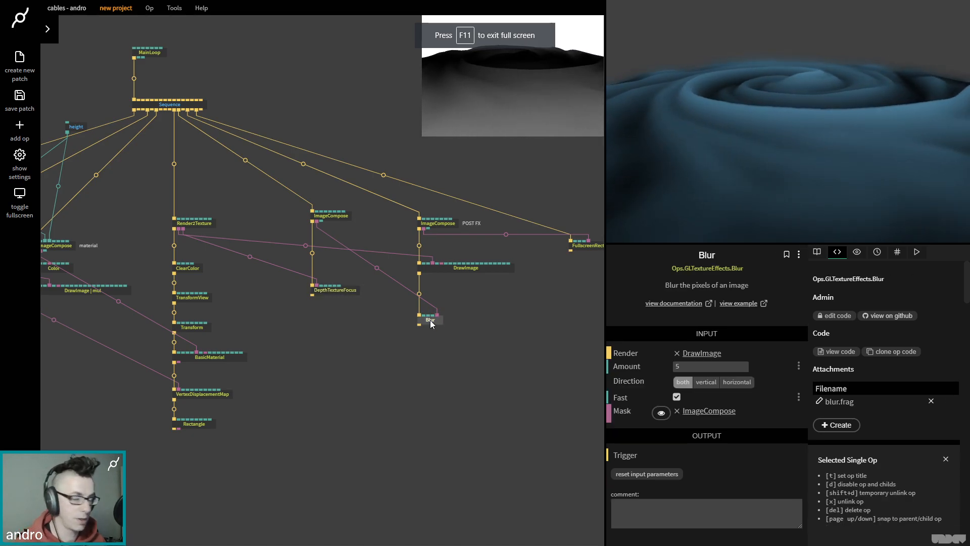
pyautogui.press('d')
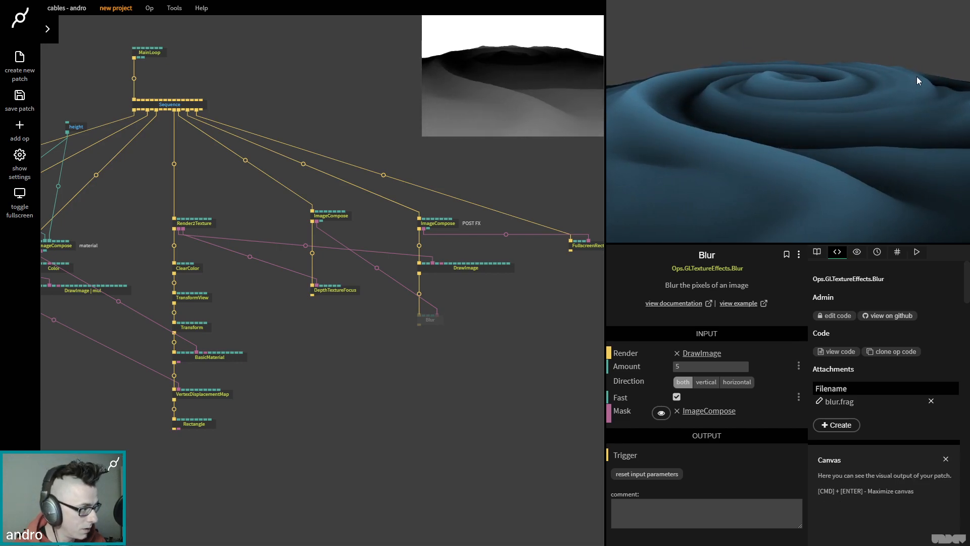
pyautogui.press('d')
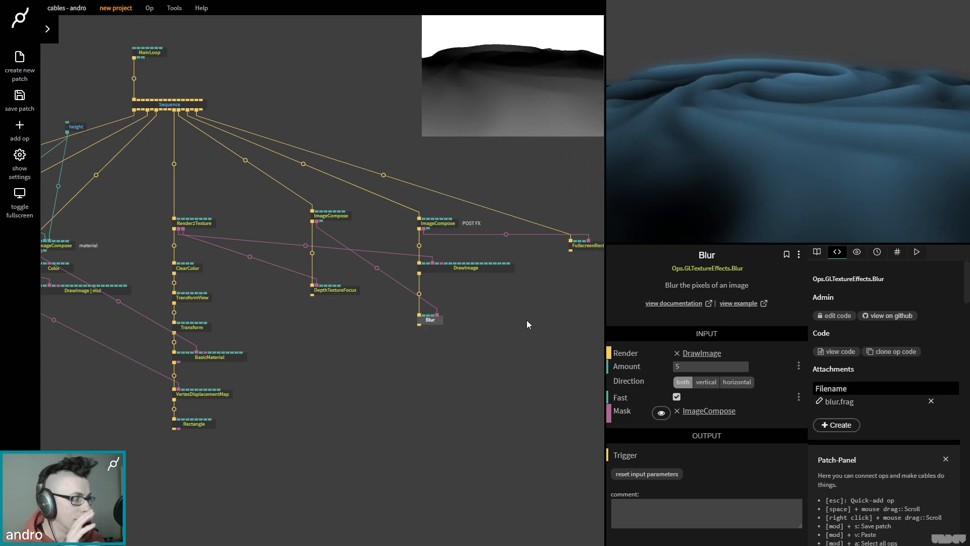
# - Turn off Use Viewport Size on the ImageCompose above DepthTextureFocus and open its Width for editing
pyautogui.click(340, 216)
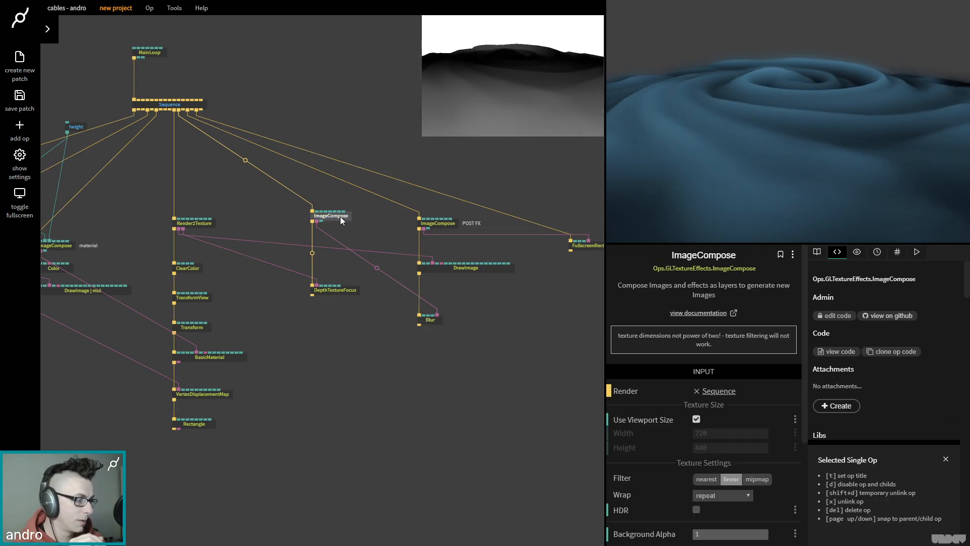
pyautogui.click(697, 419)
pyautogui.click(720, 433)
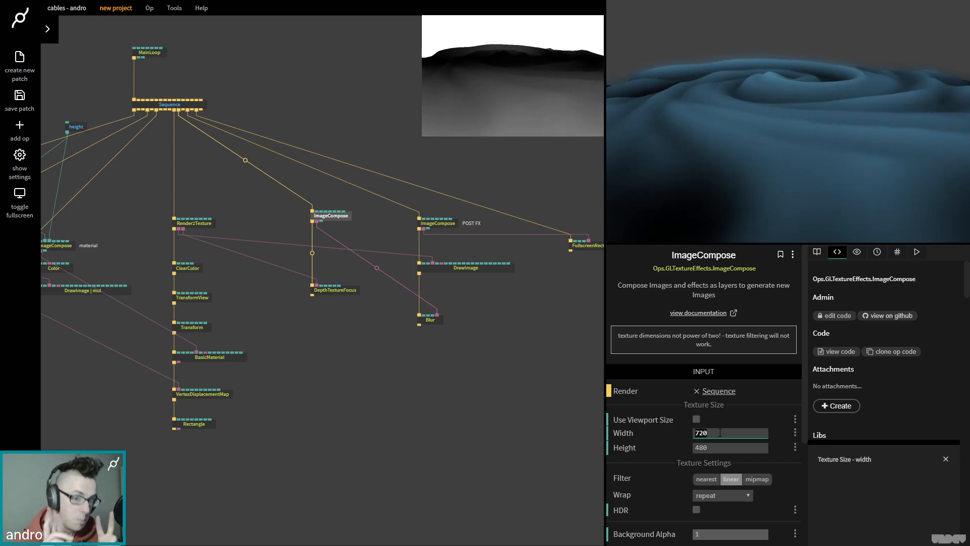
# - Compare the texture size settings of the POST FX and depth-mask ImageCompose ops and check the canvas size
pyautogui.click(453, 225)
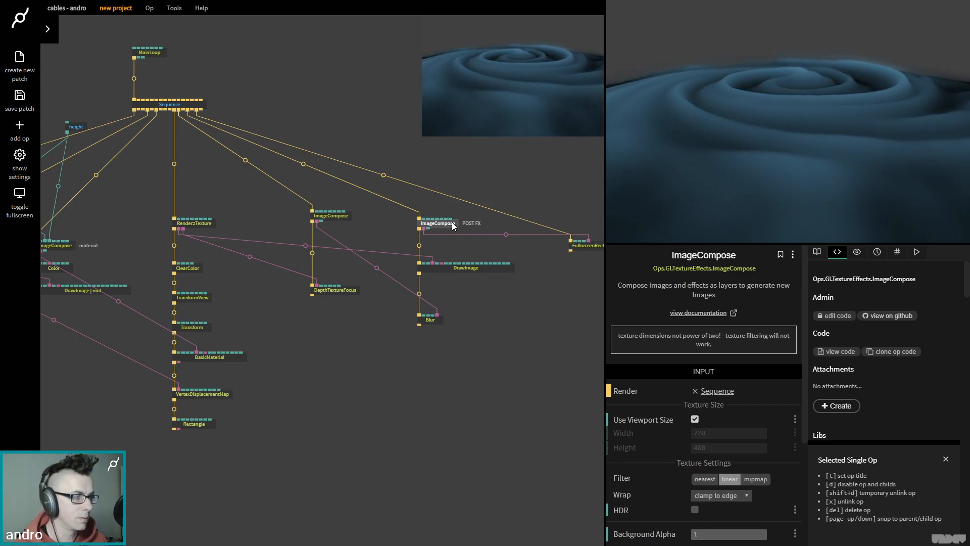
pyautogui.click(345, 218)
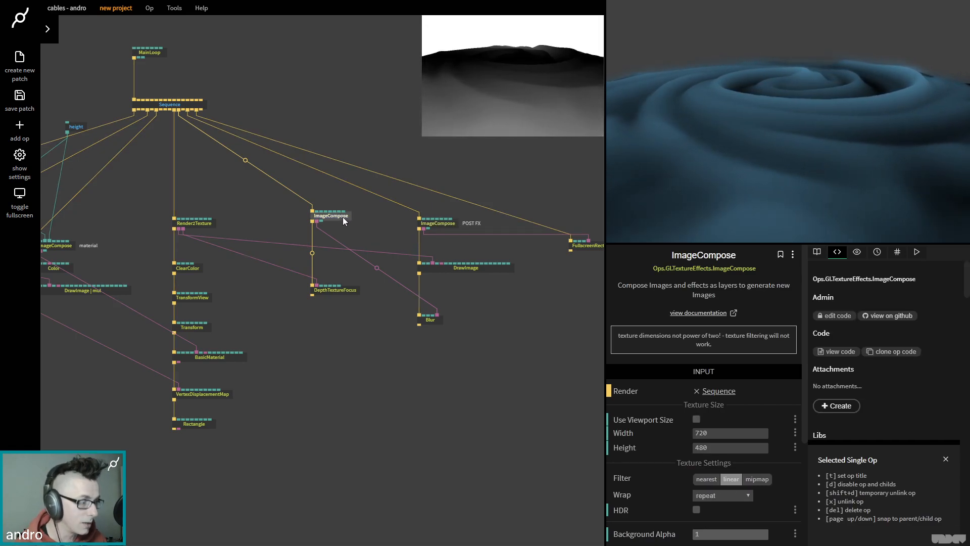
pyautogui.click(697, 419)
pyautogui.click(721, 433)
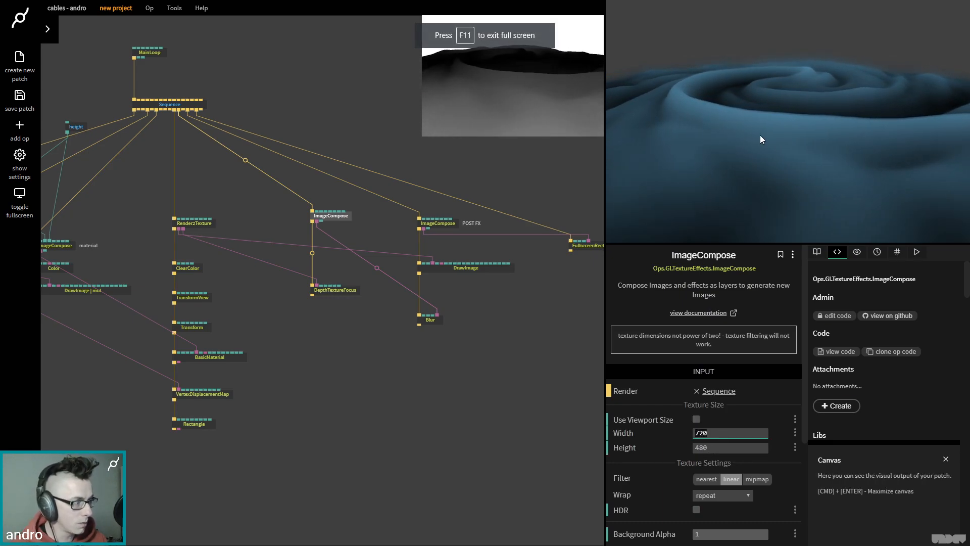
pyautogui.click(748, 149)
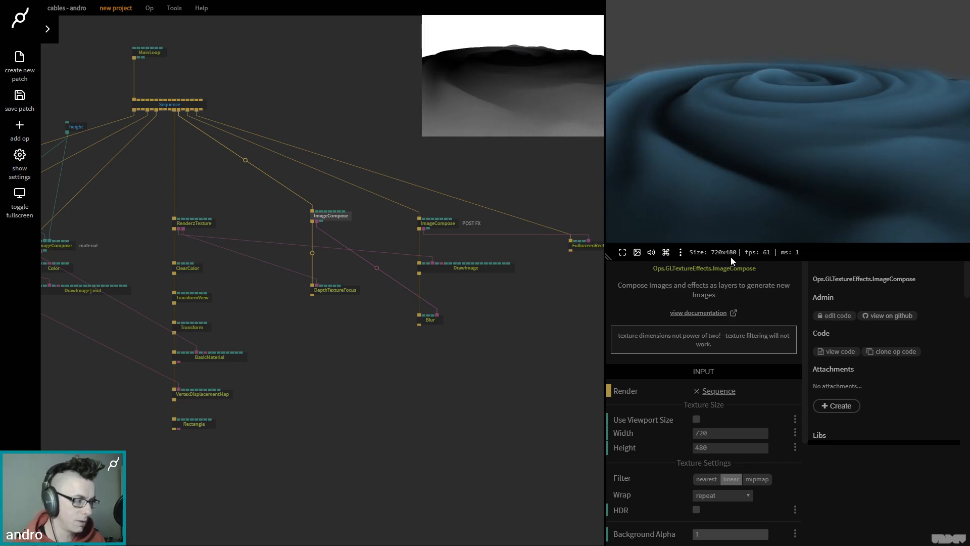
# - Set the texture size of the ImageCompose above DepthTextureFocus to Width 512 and Height 256
pyautogui.click(718, 432)
pyautogui.write('512')
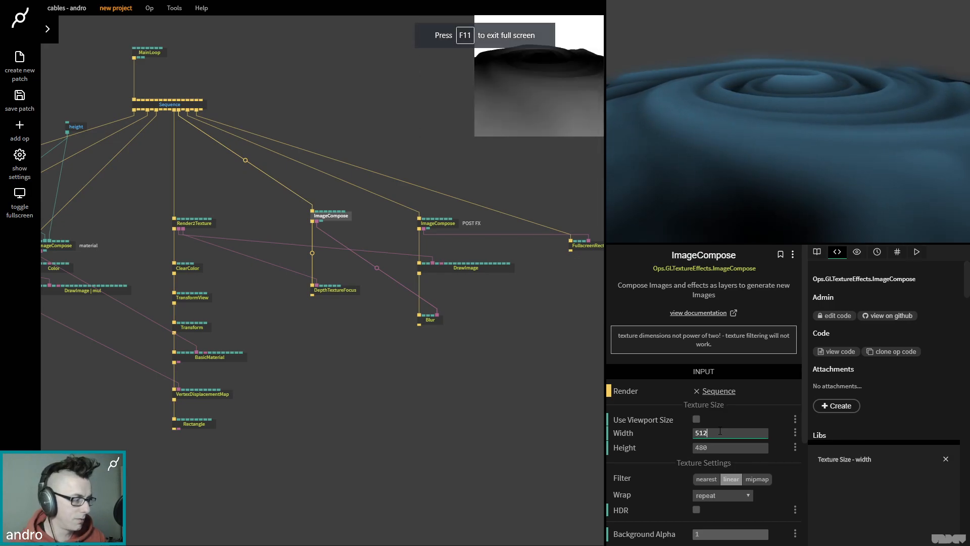
pyautogui.press('Tab')
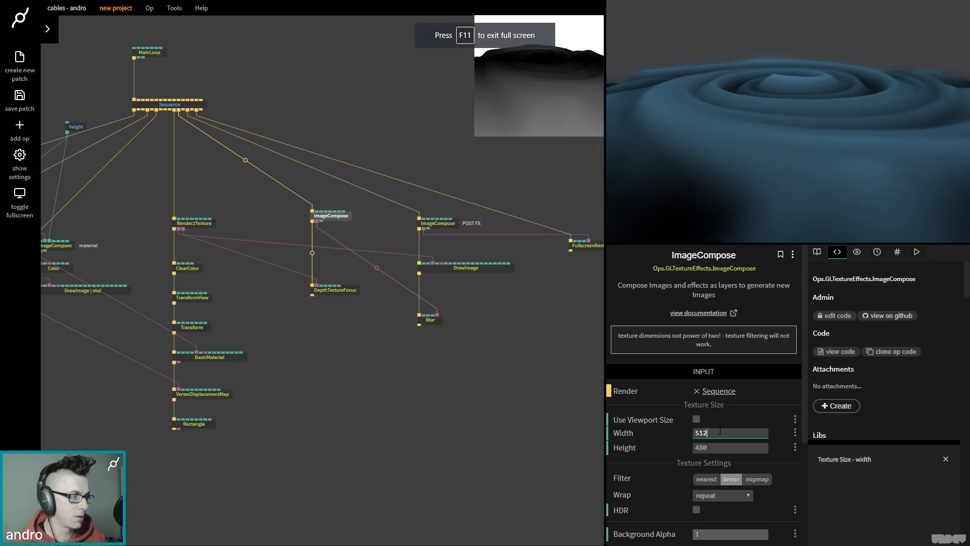
pyautogui.write('256')
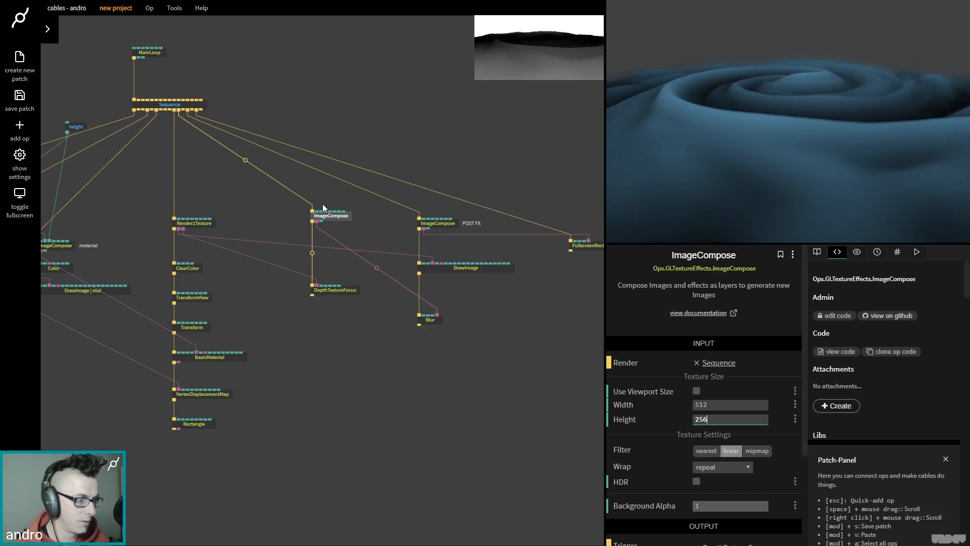
# - Tilt the camera by setting the TransformView's RotX to -60.99 and check the rendered image
pyautogui.click(202, 297)
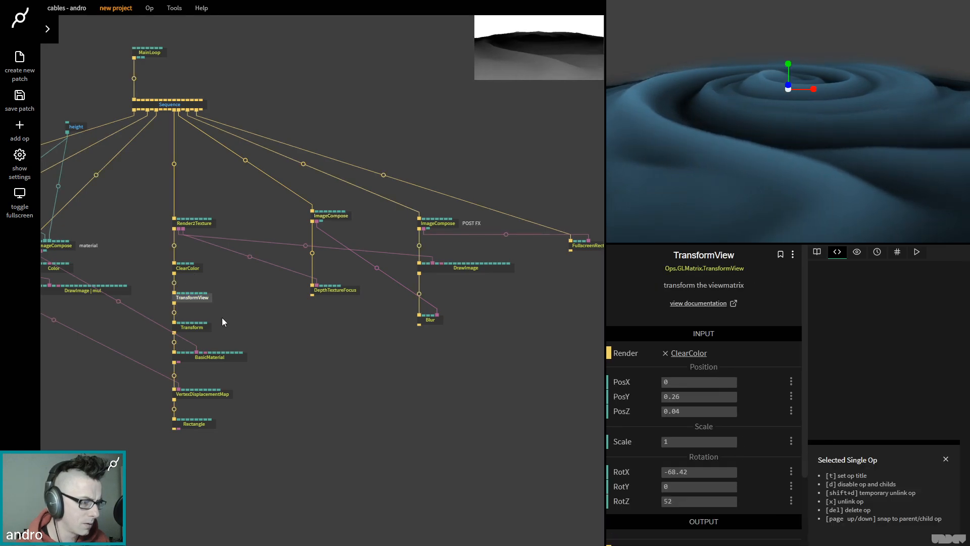
pyautogui.moveTo(700, 472); pyautogui.dragTo(627, 472)
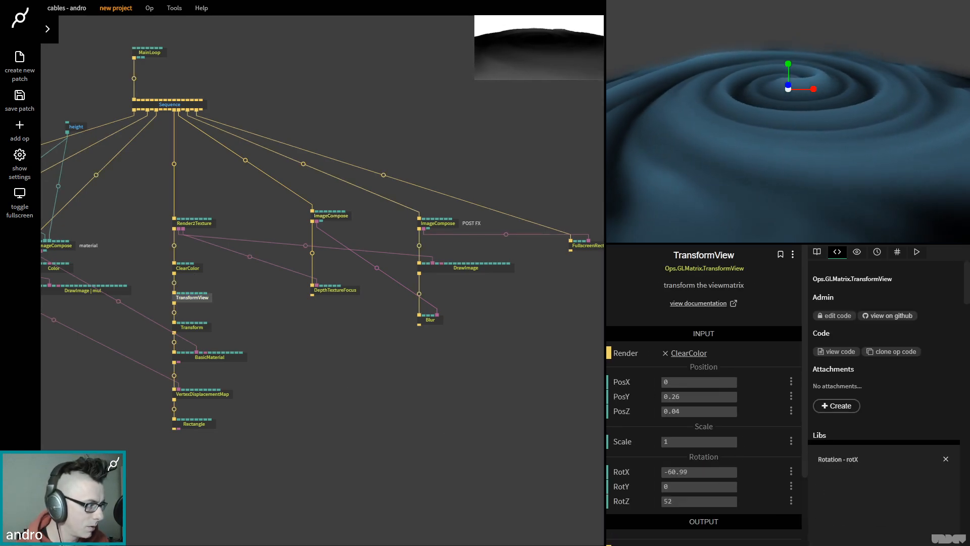
pyautogui.press('F11')
pyautogui.click(410, 125)
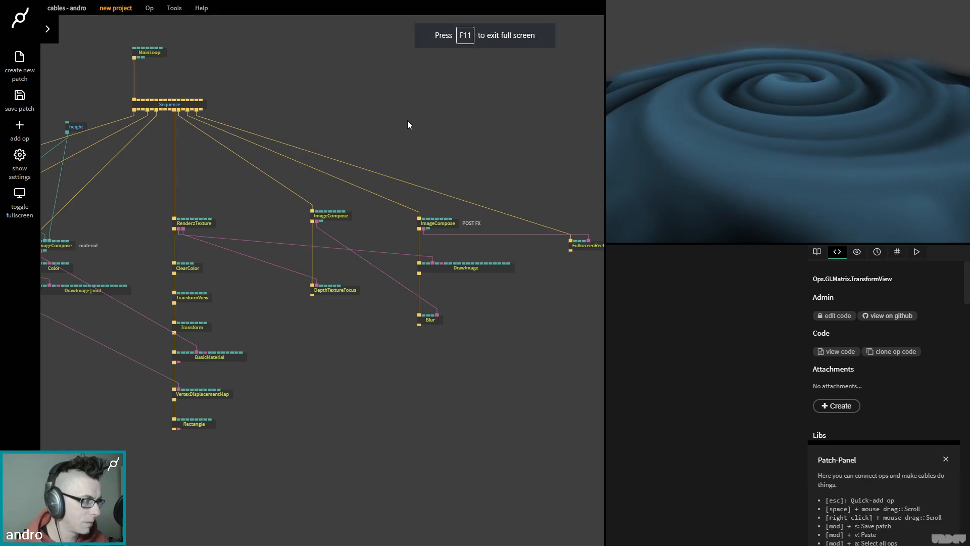
# - Check the resized depth mask, then toggle the Blur op off and on to compare its effect at this camera angle
pyautogui.click(341, 216)
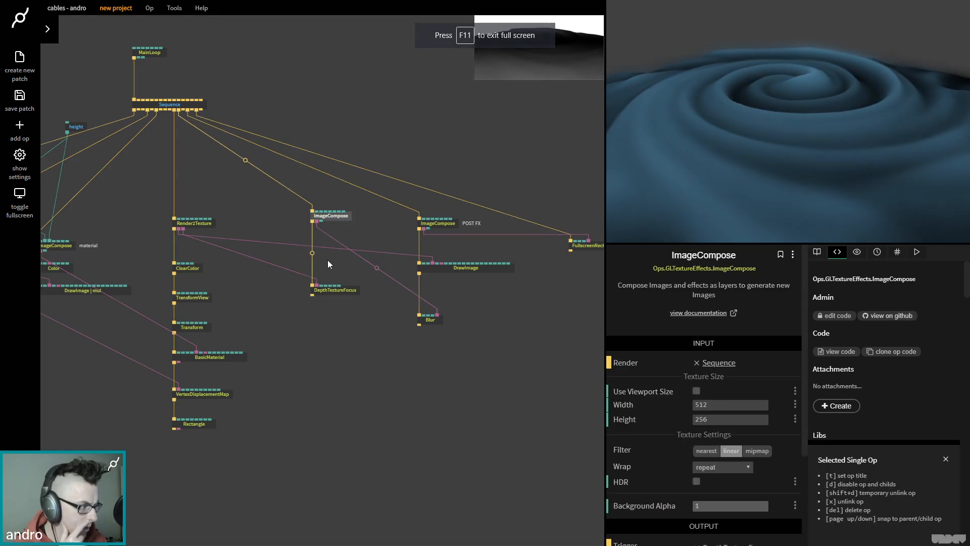
pyautogui.click(433, 321)
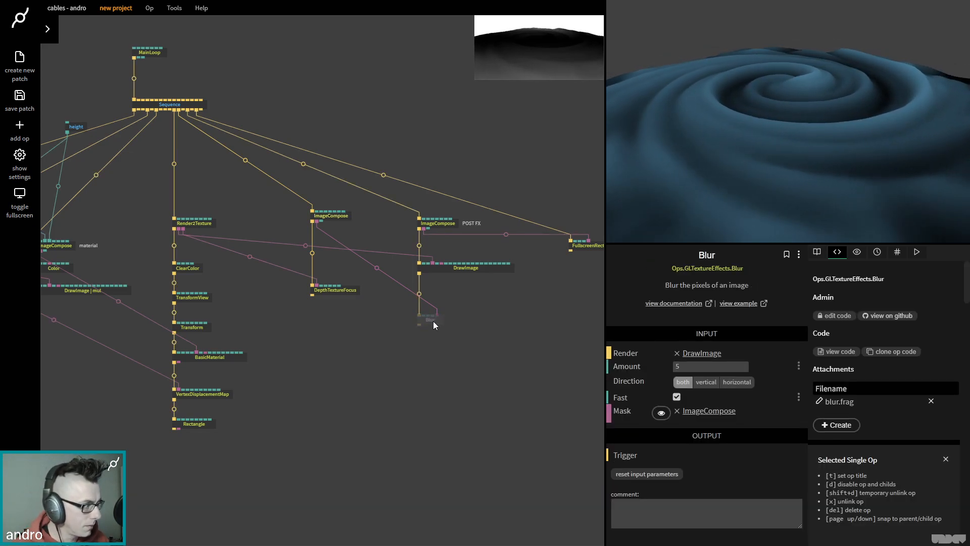
pyautogui.press('d')
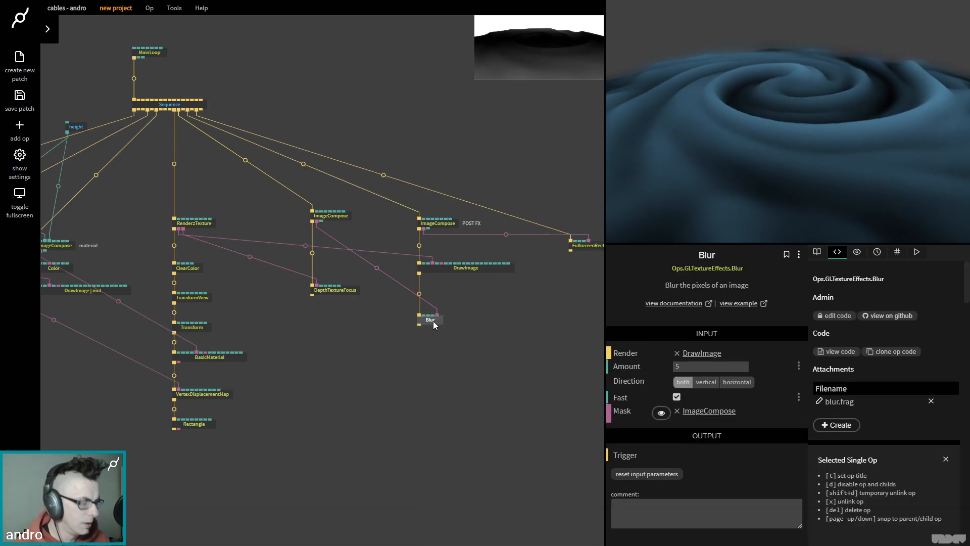
# - Move Blur slightly up in the POST FX chain and add a Fog texture effect linked below it
pyautogui.click(448, 317)
pyautogui.moveTo(436, 320); pyautogui.dragTo(421, 352)
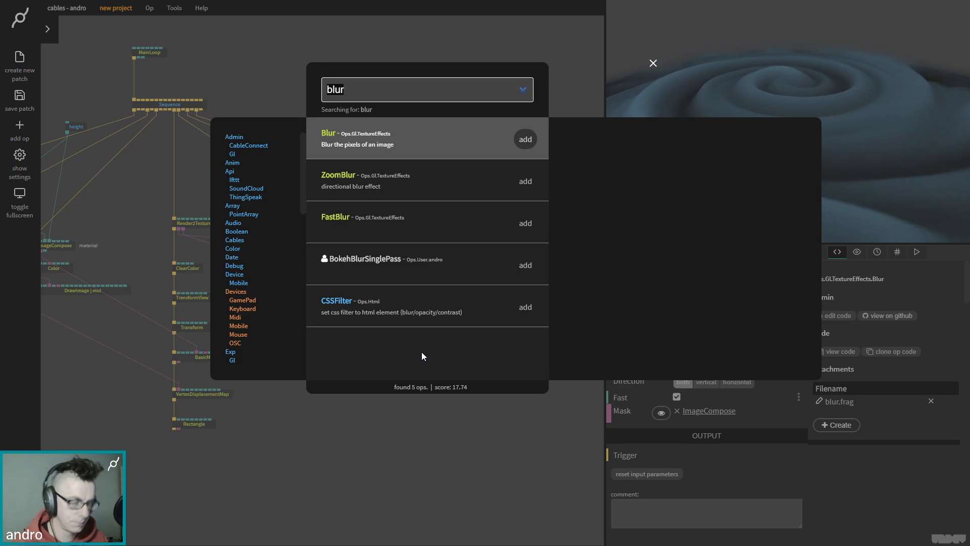
pyautogui.write('fog')
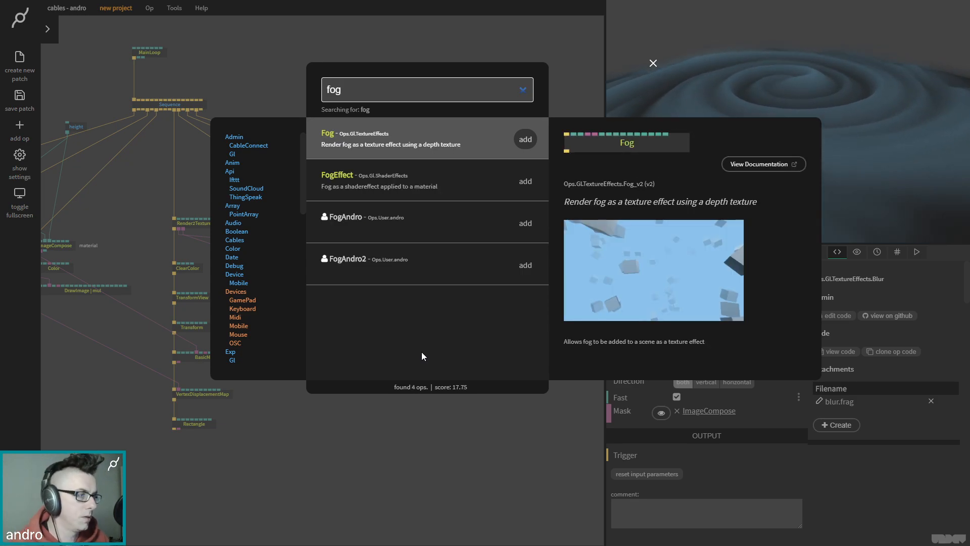
pyautogui.press('Return')
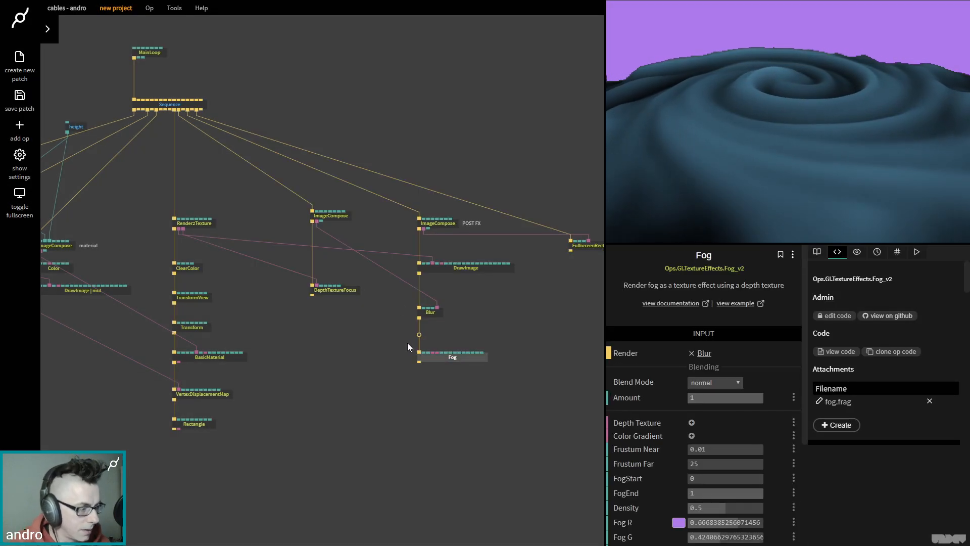
# - Select the Render2Texture op to use its depth texture output for the Fog op
pyautogui.click(205, 223)
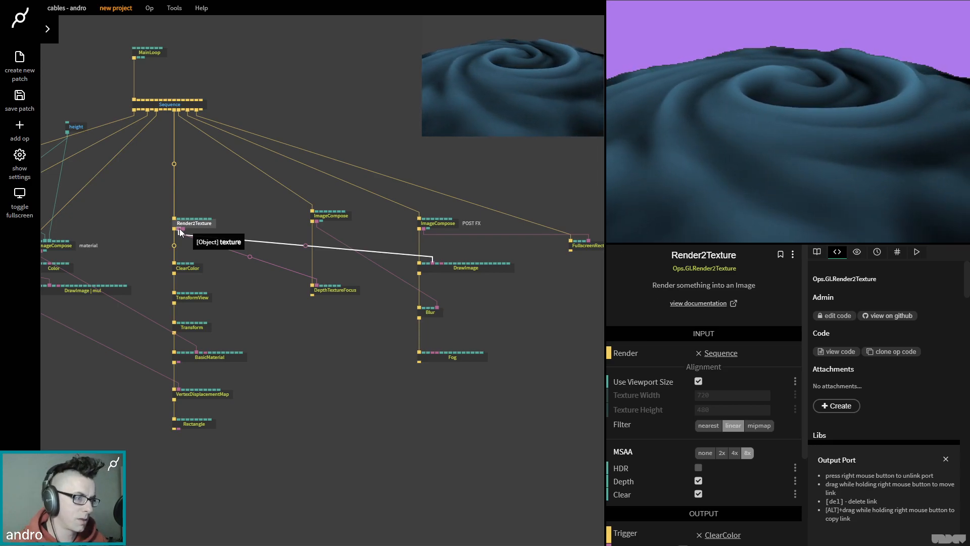
# - Connect Render2Texture's textureDepth output to the Fog op's depth texture input
pyautogui.scroll(5, 181, 234)
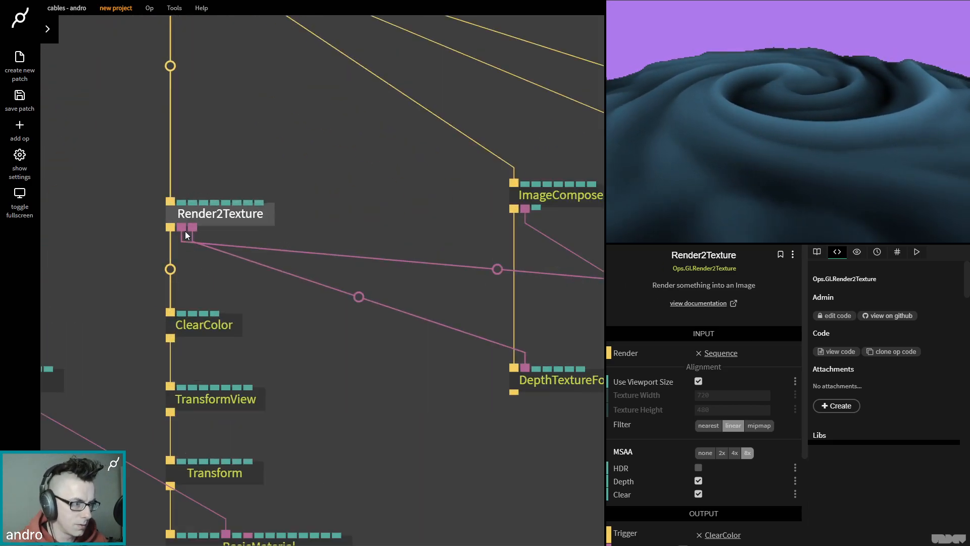
pyautogui.moveTo(193, 229)
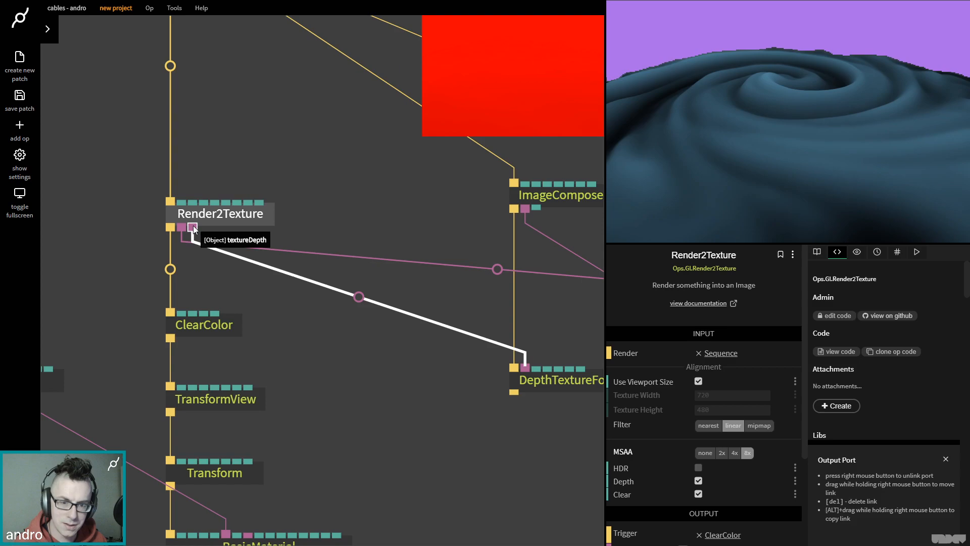
pyautogui.scroll(-5, 325, 342)
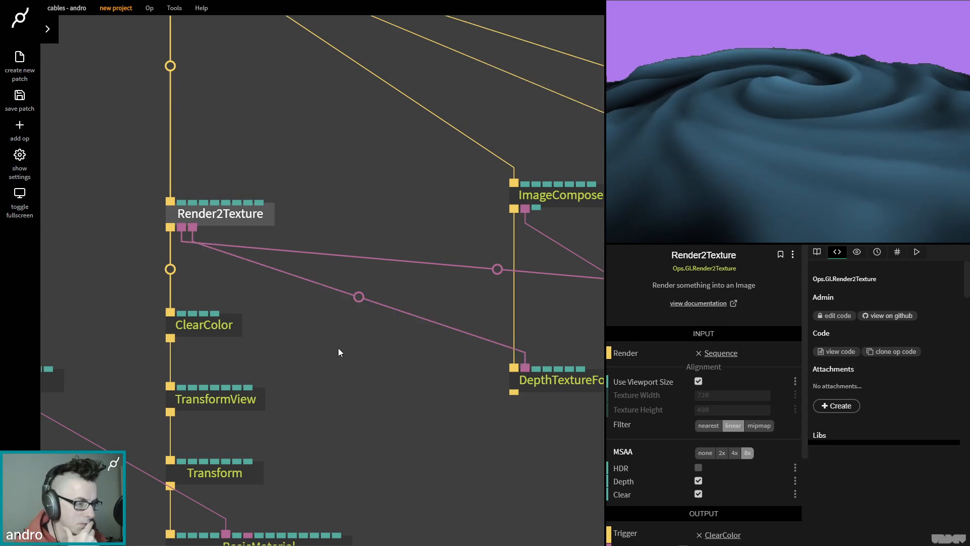
pyautogui.moveTo(383, 393); pyautogui.dragTo(321, 336)
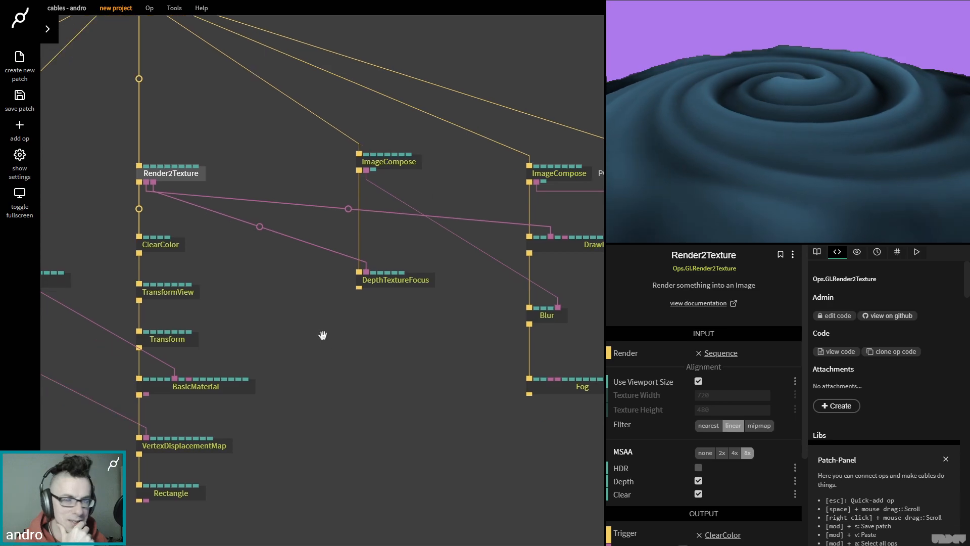
pyautogui.moveTo(152, 182)
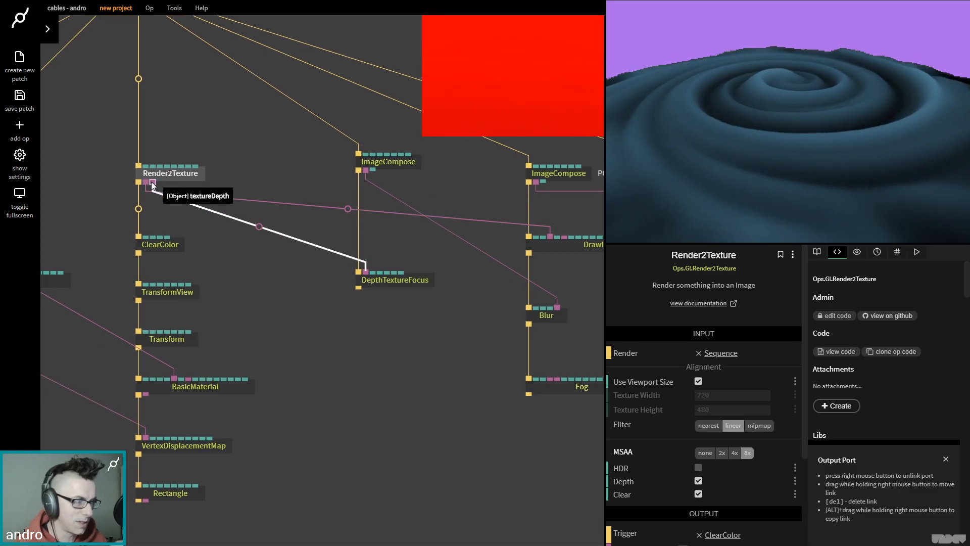
pyautogui.moveTo(332, 338); pyautogui.dragTo(307, 309)
pyautogui.moveTo(328, 344); pyautogui.dragTo(323, 368)
pyautogui.moveTo(182, 240); pyautogui.dragTo(200, 241)
pyautogui.moveTo(61, 150); pyautogui.dragTo(495, 358)
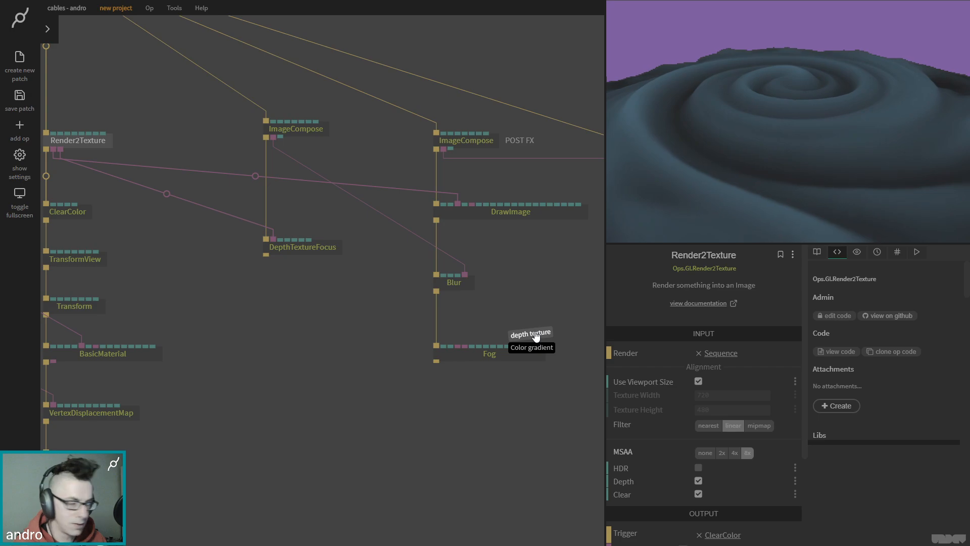
pyautogui.click(537, 335)
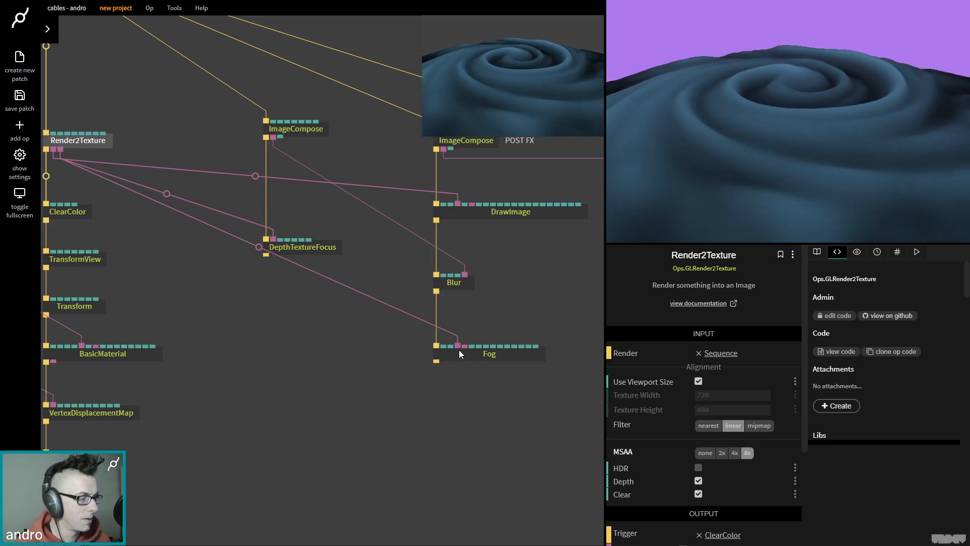
# - Set the Fog op's colour to a light grey of about R 0.638, G 0.620, B 0.656
pyautogui.click(519, 290)
pyautogui.moveTo(519, 292); pyautogui.dragTo(495, 326)
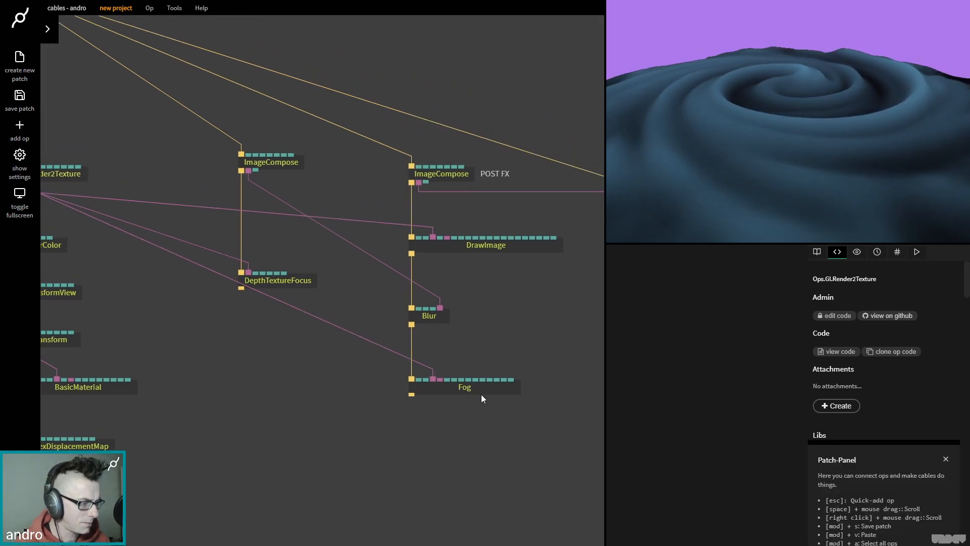
pyautogui.click(477, 387)
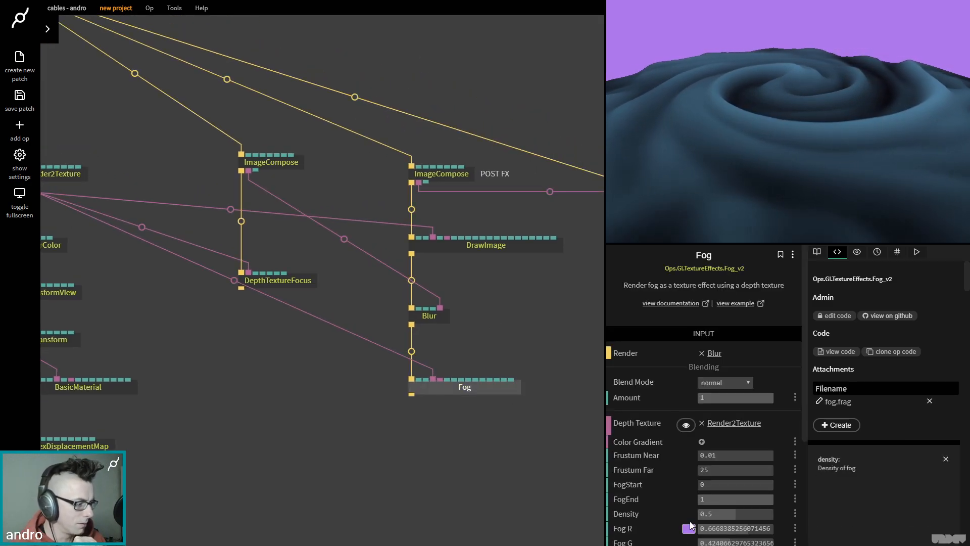
pyautogui.scroll(-2, 693, 480)
pyautogui.click(689, 461)
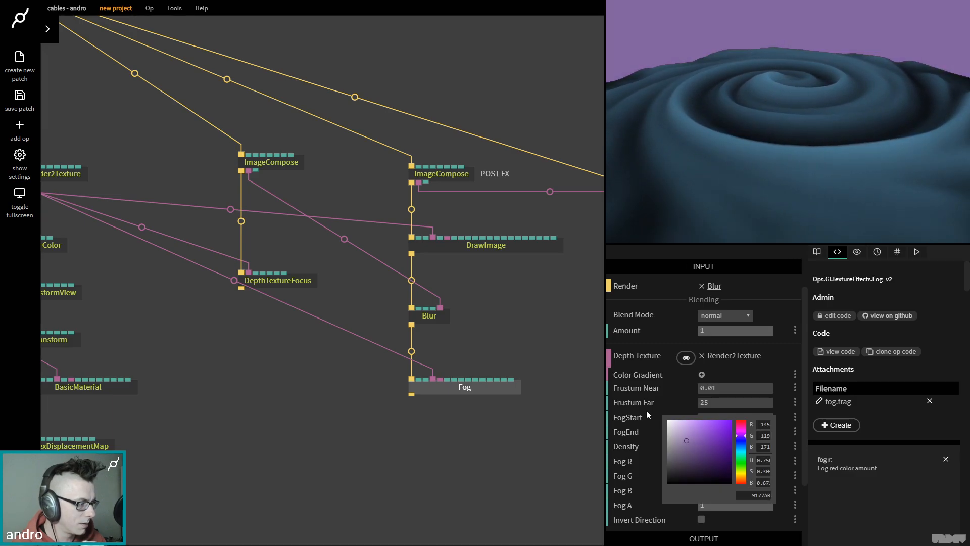
pyautogui.moveTo(669, 422)
pyautogui.mouseDown()
pyautogui.moveTo(638, 544)
pyautogui.moveTo(634, 444)
pyautogui.moveTo(650, 412)
pyautogui.moveTo(650, 435)
pyautogui.moveTo(671, 441)
pyautogui.mouseUp()
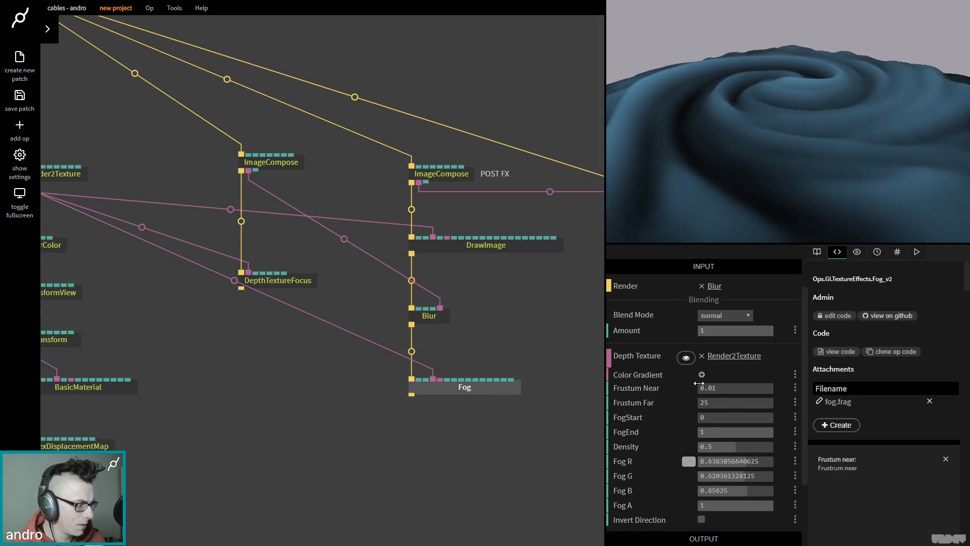
# - Set the Fog op's Frustum Far to 5, FogEnd to 0.853 and Density to 0.678
pyautogui.moveTo(740, 402); pyautogui.dragTo(738, 402)
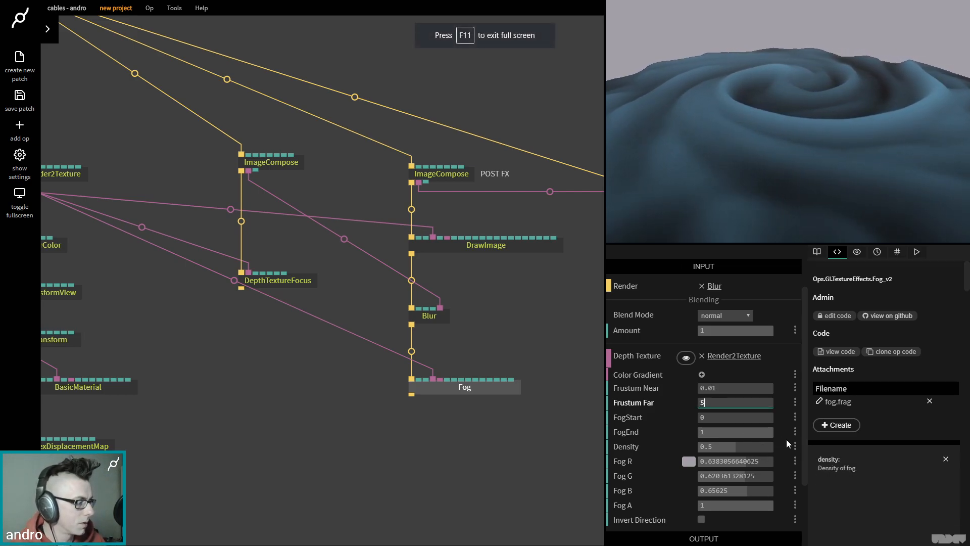
pyautogui.moveTo(735, 433); pyautogui.dragTo(733, 432)
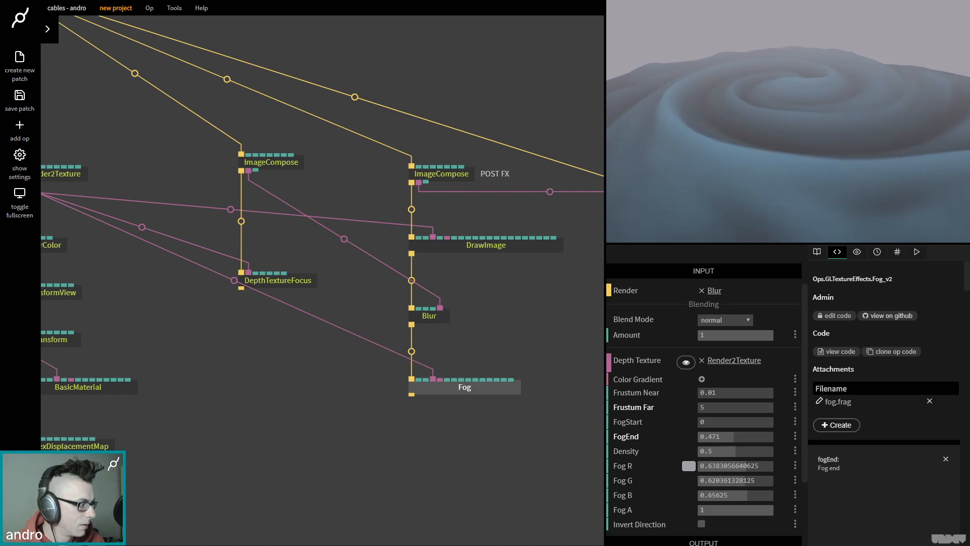
pyautogui.moveTo(735, 451); pyautogui.dragTo(733, 451)
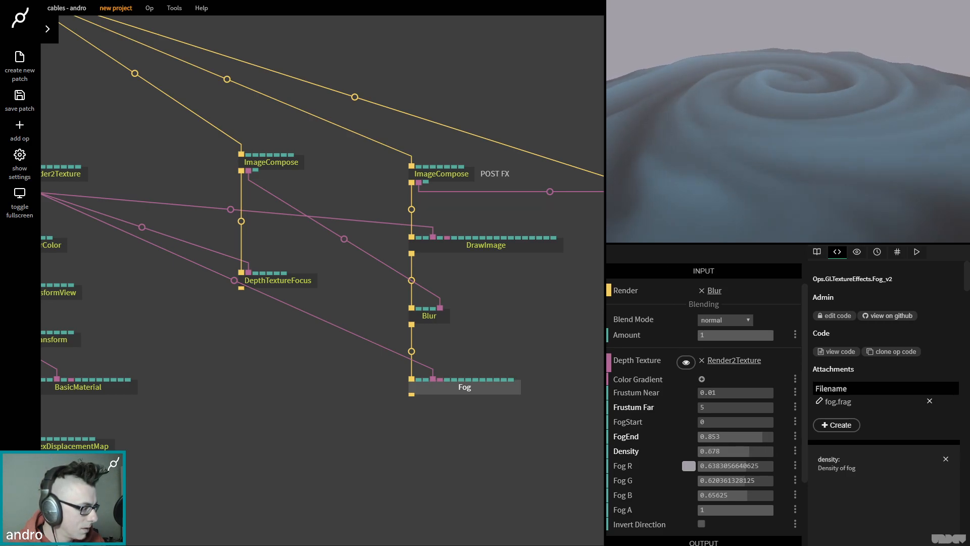
# - Adjust the Fog op's Frustum Far to 16.97 and FogEnd to 0.721
pyautogui.click(707, 409)
pyautogui.moveTo(717, 409); pyautogui.dragTo(723, 409)
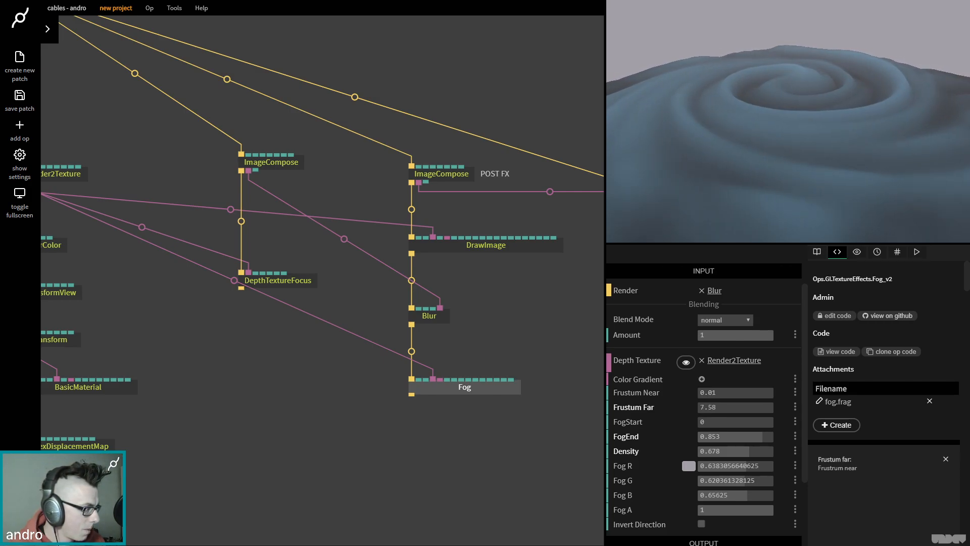
pyautogui.moveTo(735, 407); pyautogui.dragTo(748, 435)
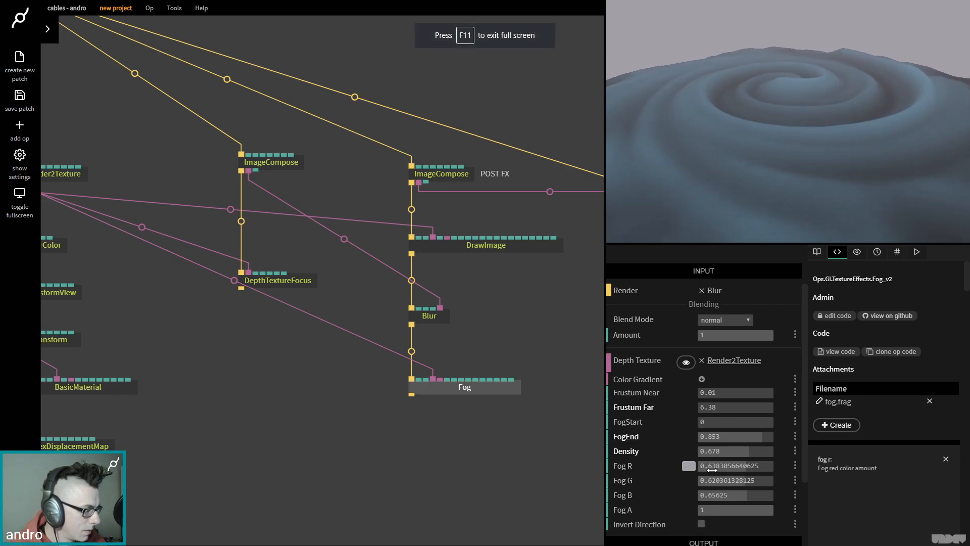
pyautogui.moveTo(713, 410); pyautogui.dragTo(721, 410)
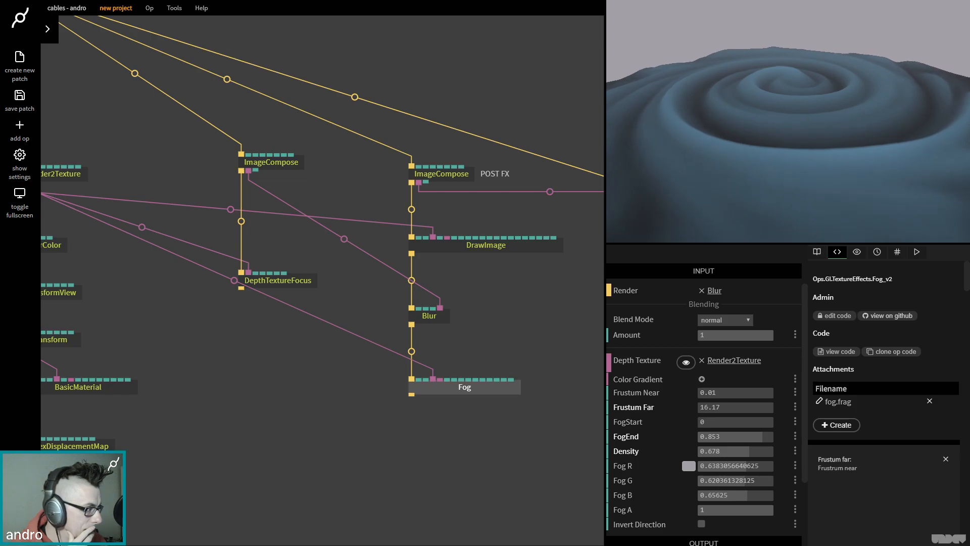
pyautogui.moveTo(735, 407); pyautogui.dragTo(753, 436)
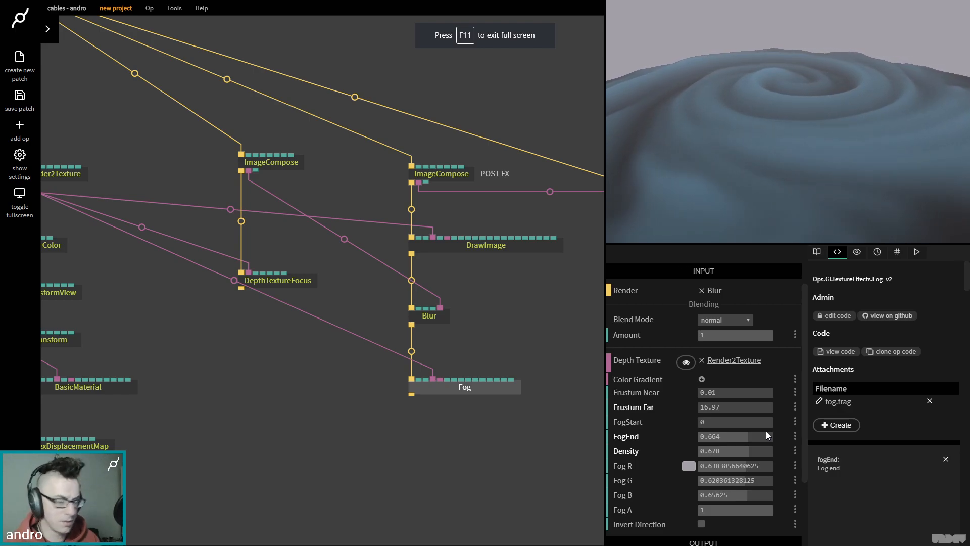
pyautogui.moveTo(766, 431); pyautogui.dragTo(763, 431)
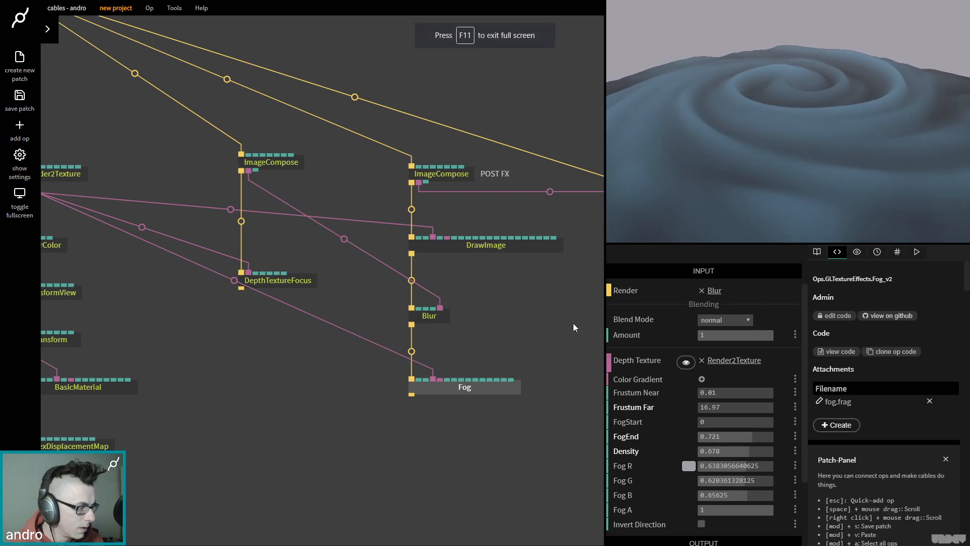
# - Unlink the Blur op from the POST FX chain and connect DrawImage's trigger output directly to the Fog op
pyautogui.moveTo(442, 323); pyautogui.dragTo(359, 329)
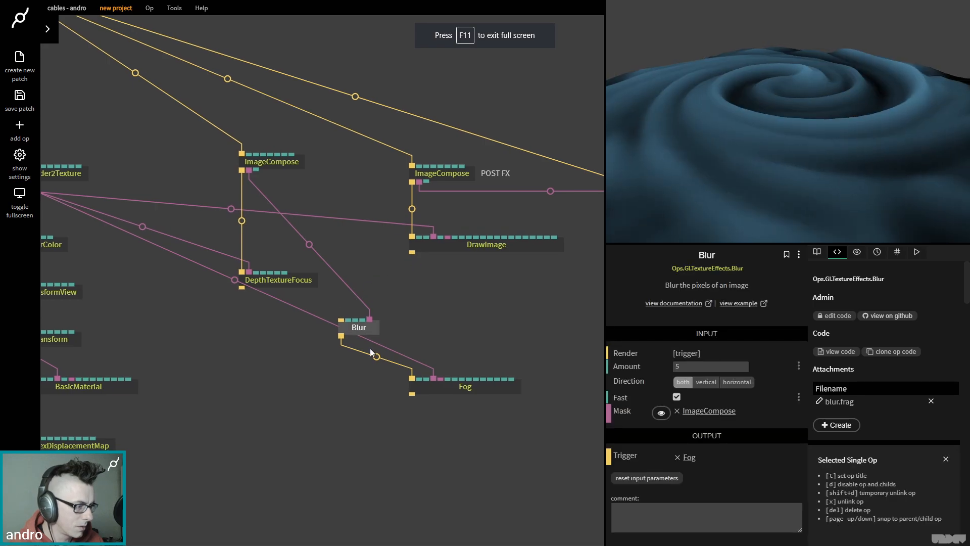
pyautogui.press('x')
pyautogui.moveTo(431, 395); pyautogui.dragTo(443, 335)
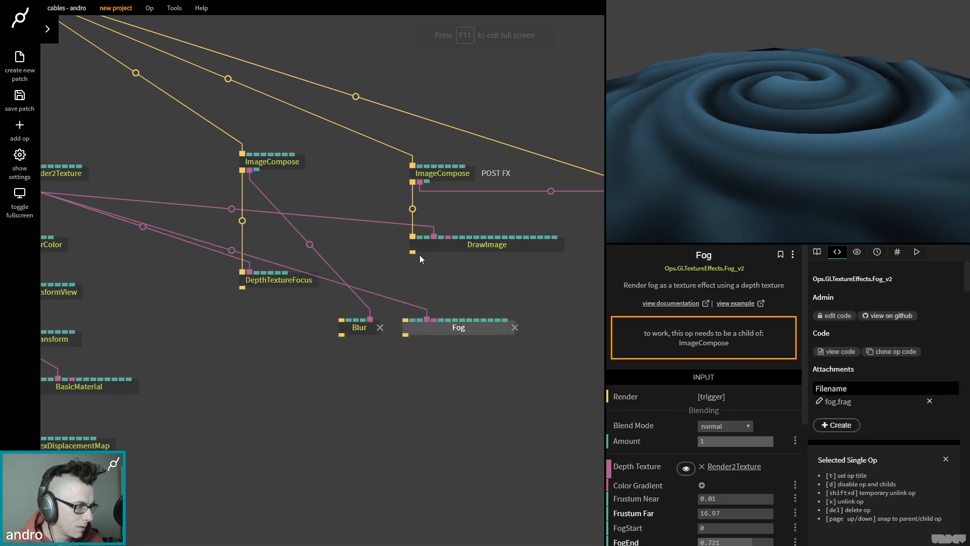
pyautogui.moveTo(413, 252); pyautogui.dragTo(438, 328)
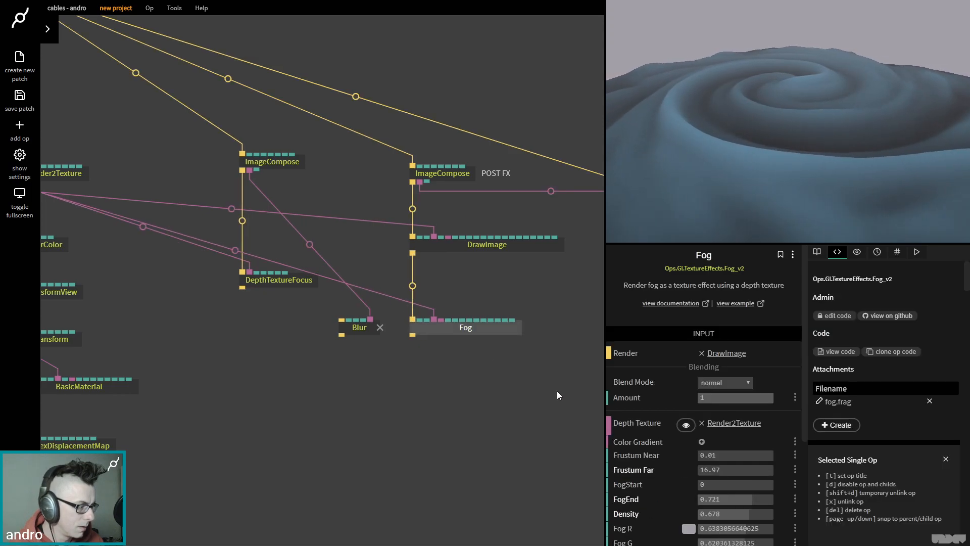
# - Set the Fog op's FogEnd to 1 and its Frustum Far to 10, trying 5 and 8 first
pyautogui.moveTo(739, 466)
pyautogui.mouseDown()
pyautogui.moveTo(722, 466)
pyautogui.moveTo(732, 467)
pyautogui.mouseUp()
pyautogui.click(732, 467)
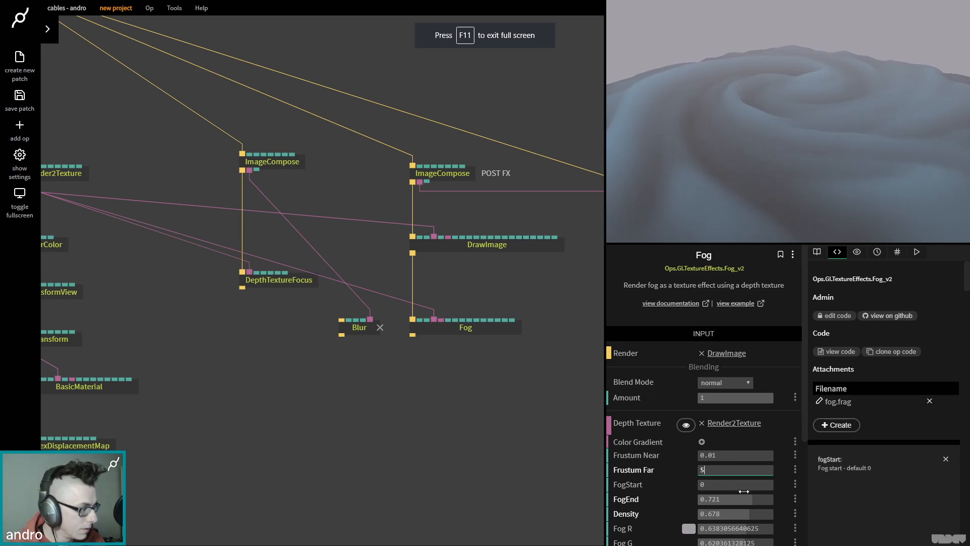
pyautogui.moveTo(756, 500); pyautogui.dragTo(771, 501)
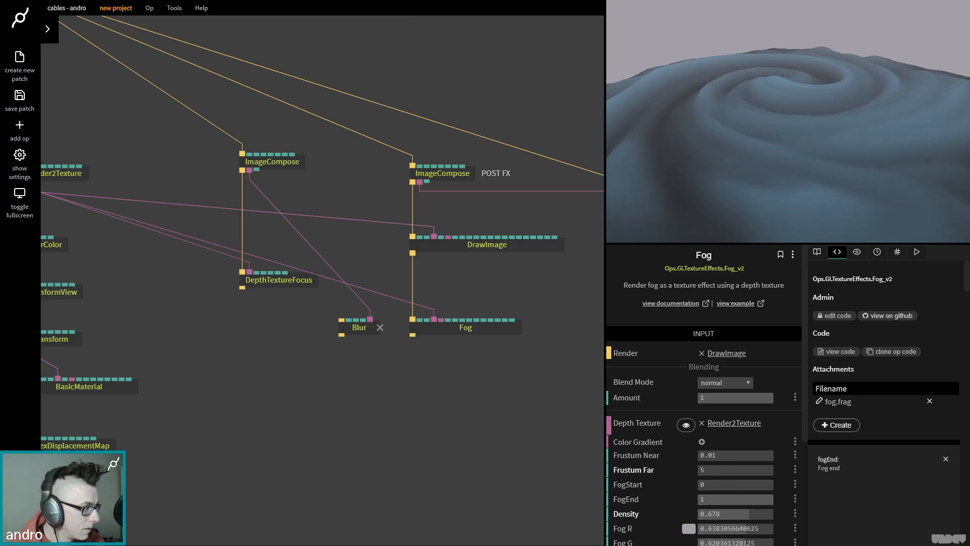
pyautogui.click(737, 469)
pyautogui.write('8')
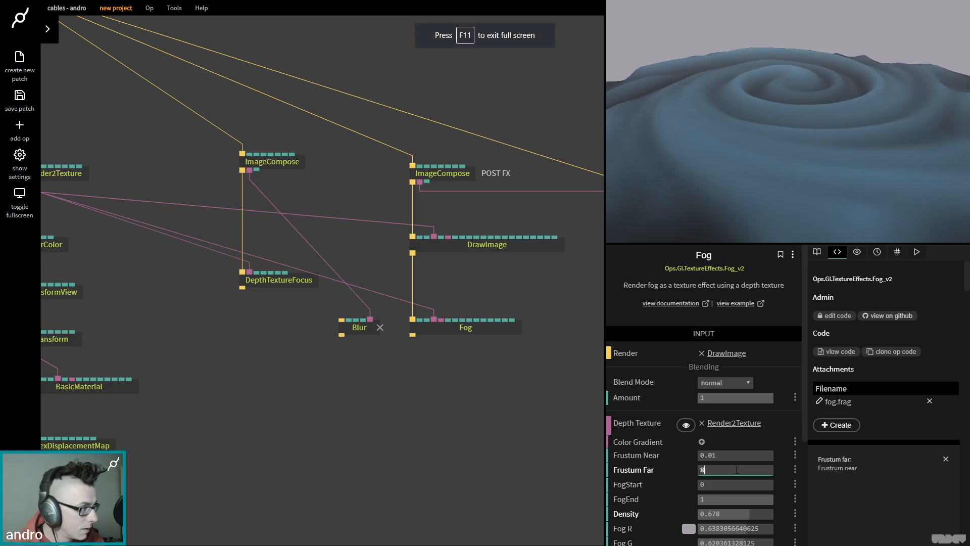
pyautogui.press('BackSpace')
pyautogui.write('10')
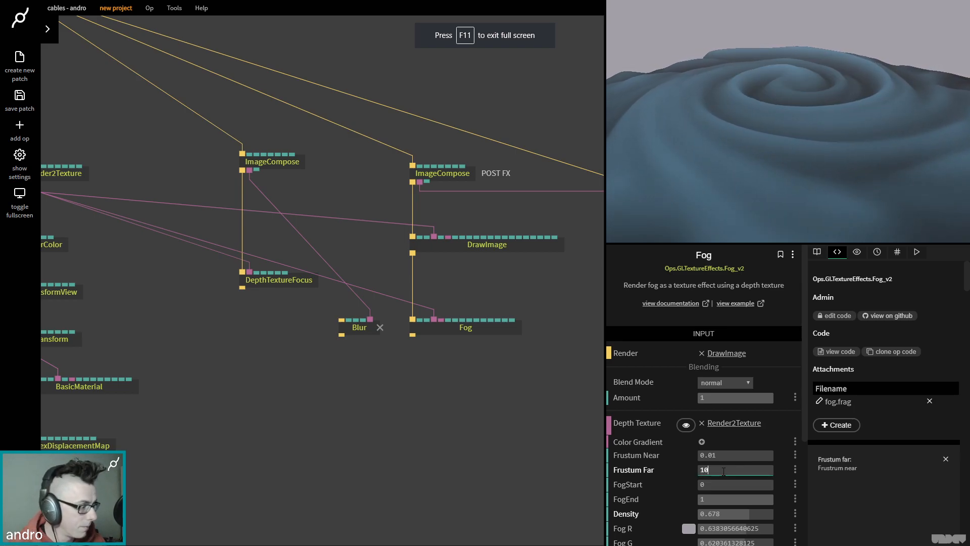
# - Set the Fog op's FogStart to 0.064, FogEnd to 0.471 and Density to 0.585
pyautogui.moveTo(750, 514); pyautogui.dragTo(734, 499)
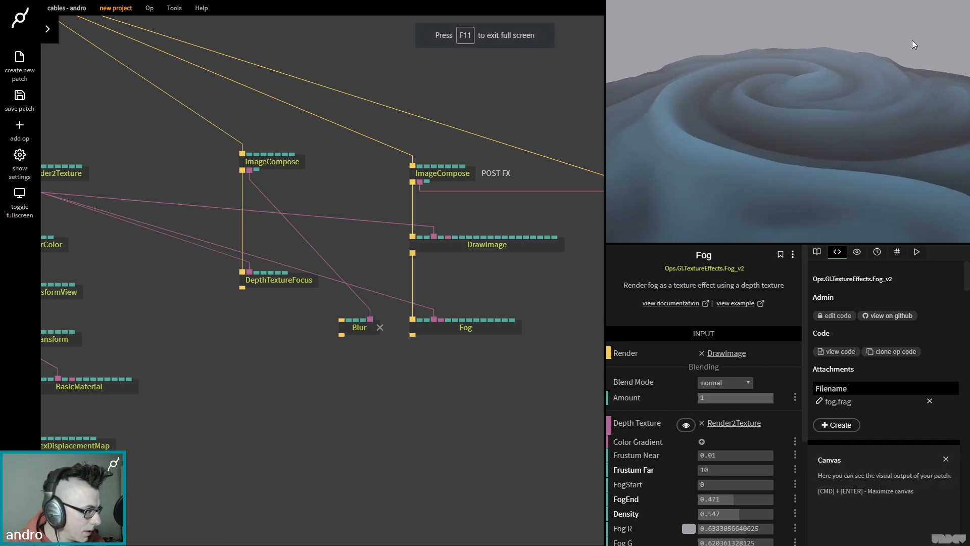
pyautogui.click(737, 455)
pyautogui.moveTo(721, 481); pyautogui.dragTo(725, 480)
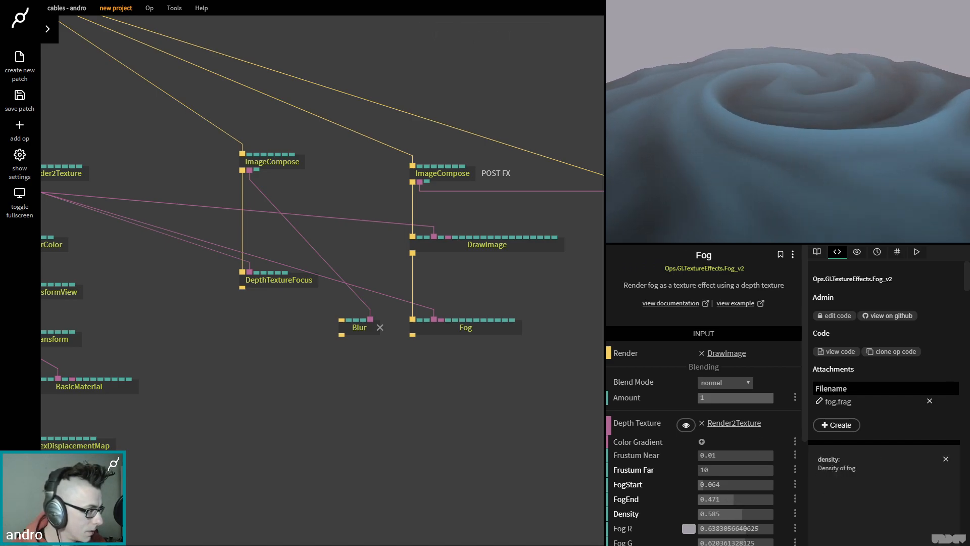
# - Try a light grey fog colour (D9D9D9) and set the Fog op's colour to black (000000)
pyautogui.click(689, 528)
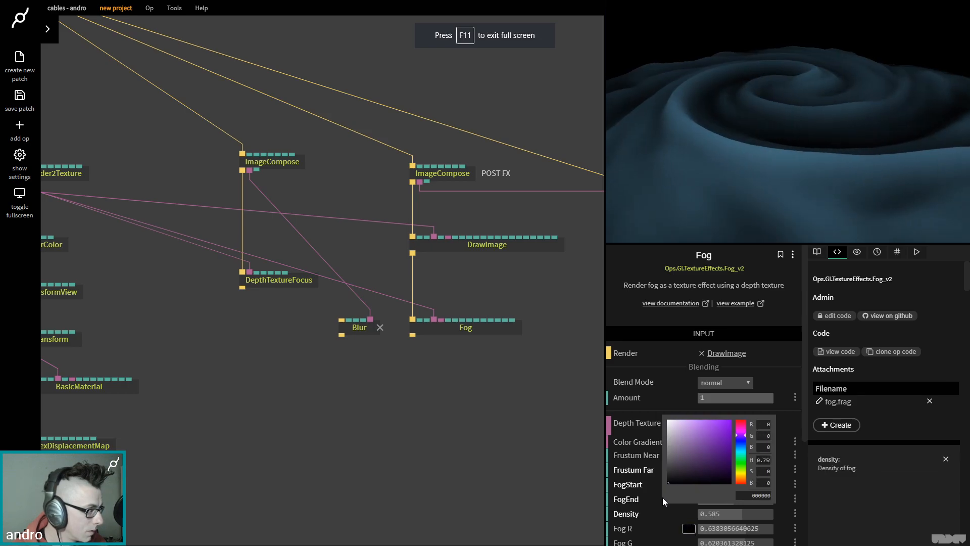
pyautogui.moveTo(647, 517)
pyautogui.mouseDown()
pyautogui.moveTo(624, 400)
pyautogui.moveTo(598, 456)
pyautogui.moveTo(599, 428)
pyautogui.moveTo(584, 459)
pyautogui.moveTo(580, 515)
pyautogui.moveTo(578, 444)
pyautogui.moveTo(572, 517)
pyautogui.moveTo(573, 433)
pyautogui.mouseUp()
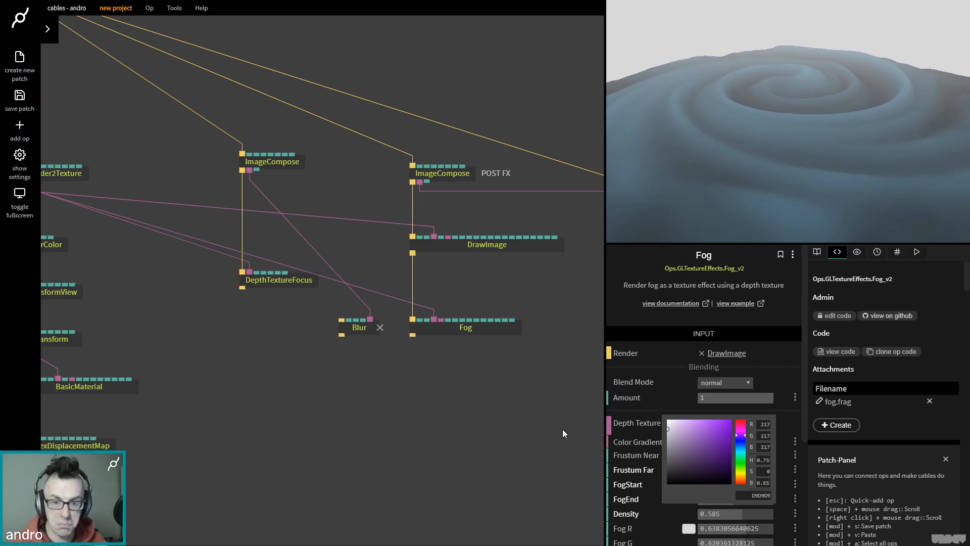
pyautogui.moveTo(558, 430)
pyautogui.mouseDown()
pyautogui.moveTo(553, 447)
pyautogui.moveTo(549, 424)
pyautogui.mouseUp()
pyautogui.moveTo(680, 438); pyautogui.dragTo(651, 483)
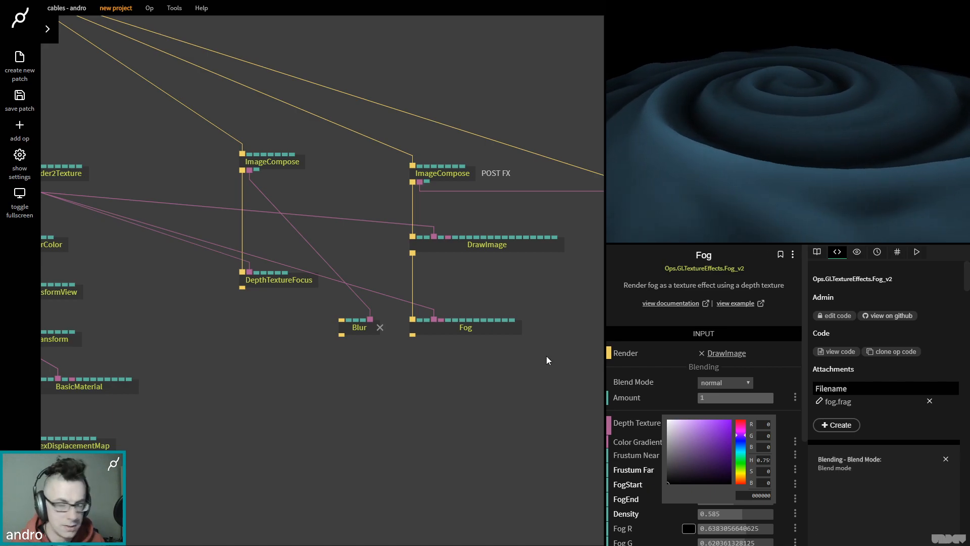
# - Move the Fog op down and reinsert the Blur op between DrawImage and Fog, aligned beneath DrawImage
pyautogui.click(371, 326)
pyautogui.moveTo(438, 334); pyautogui.dragTo(439, 369)
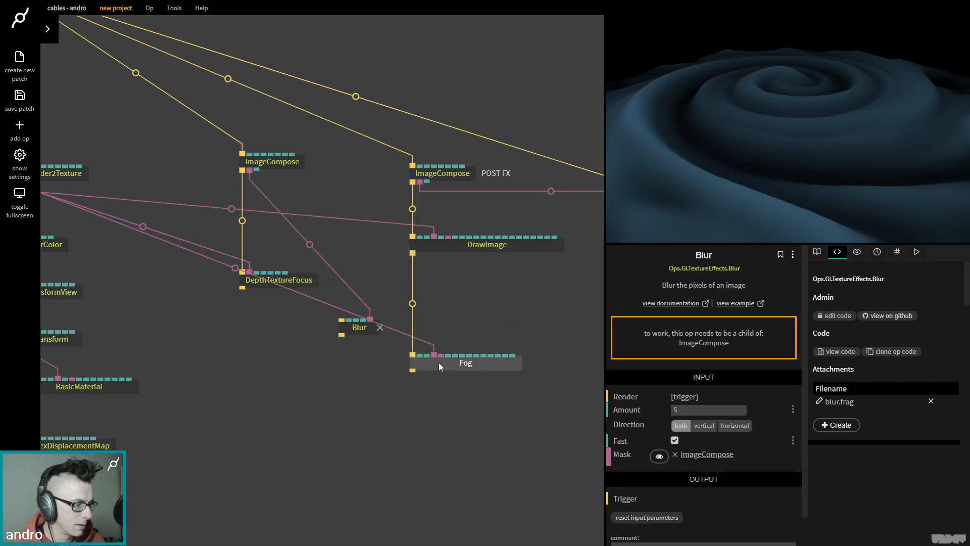
pyautogui.moveTo(346, 336); pyautogui.dragTo(411, 307)
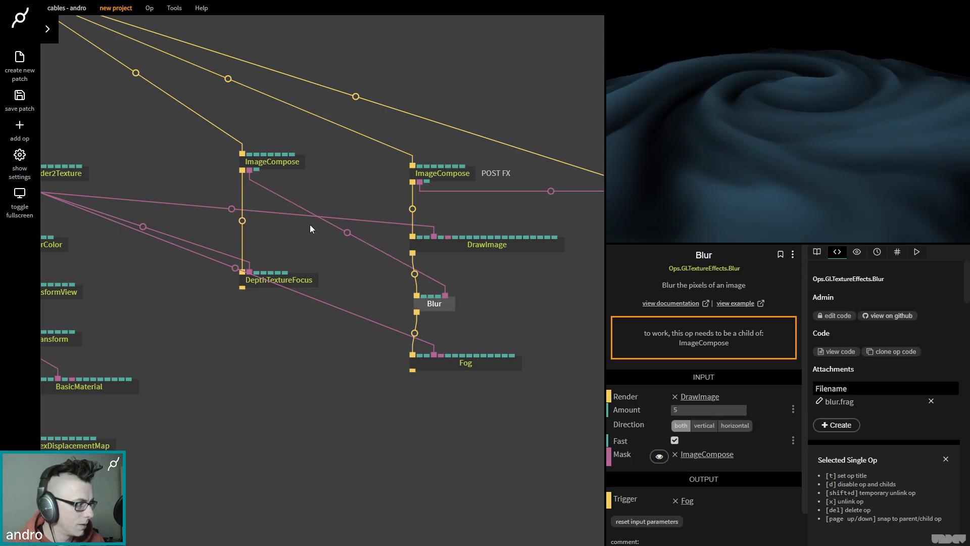
pyautogui.click(275, 161)
pyautogui.click(281, 280)
pyautogui.click(425, 305)
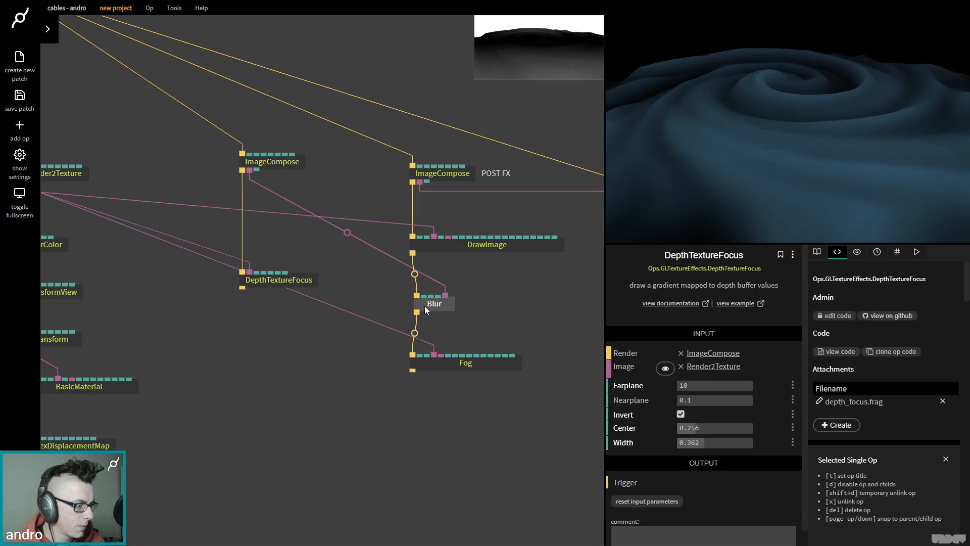
pyautogui.moveTo(440, 305); pyautogui.dragTo(435, 305)
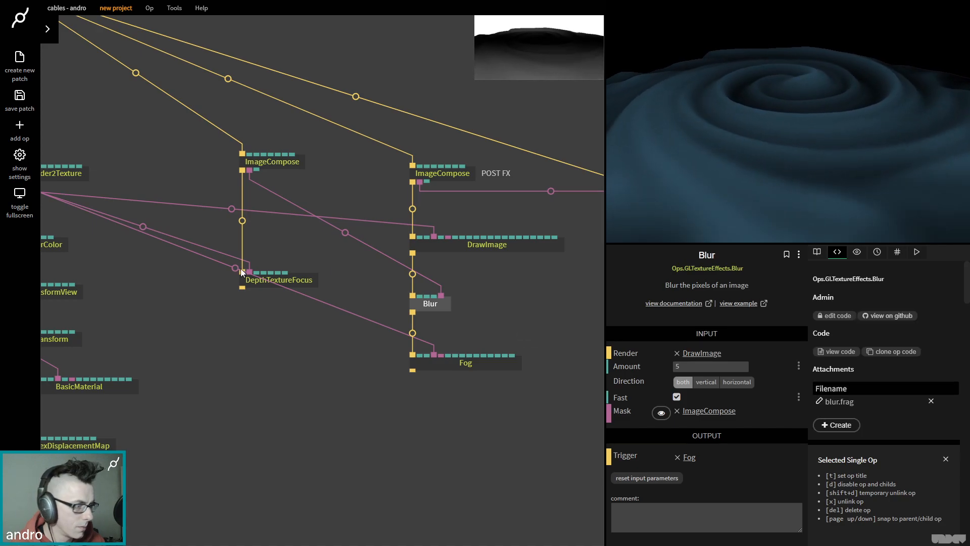
# - Set the DepthTextureFocus op's Center to 0.163
pyautogui.click(260, 279)
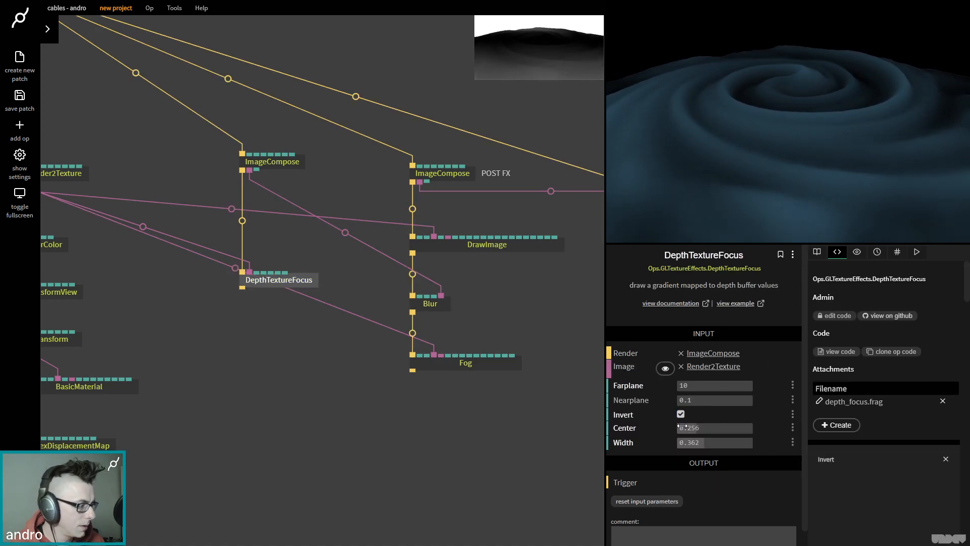
pyautogui.moveTo(696, 428)
pyautogui.mouseDown()
pyautogui.moveTo(730, 428)
pyautogui.moveTo(690, 428)
pyautogui.mouseUp()
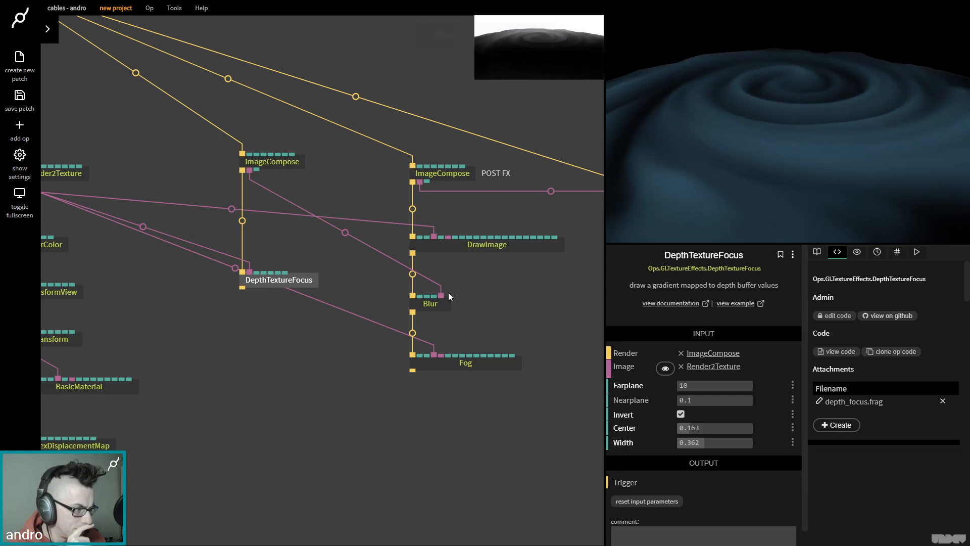
# - Set the ClearColor op beneath Render2Texture to a mid grey (565656)
pyautogui.moveTo(241, 216); pyautogui.dragTo(379, 226)
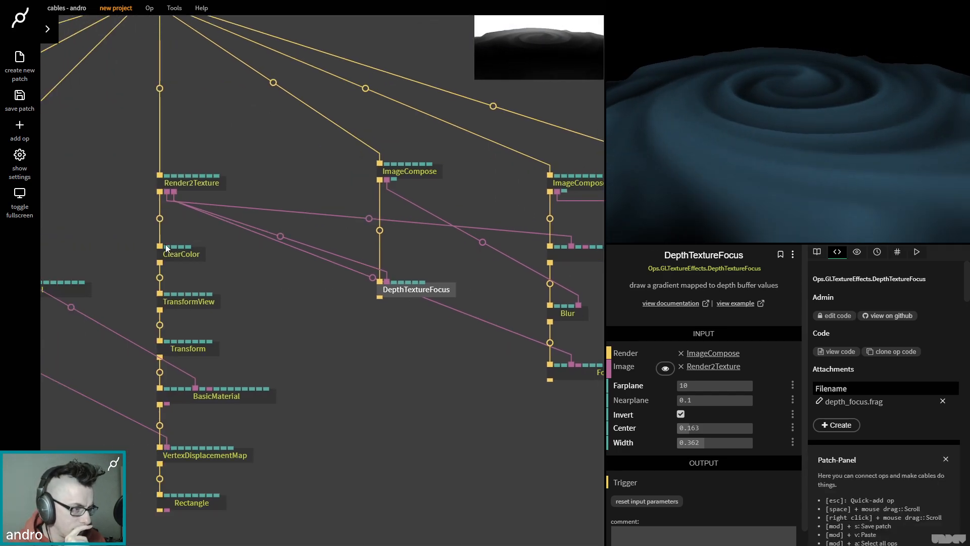
pyautogui.click(182, 254)
pyautogui.click(652, 379)
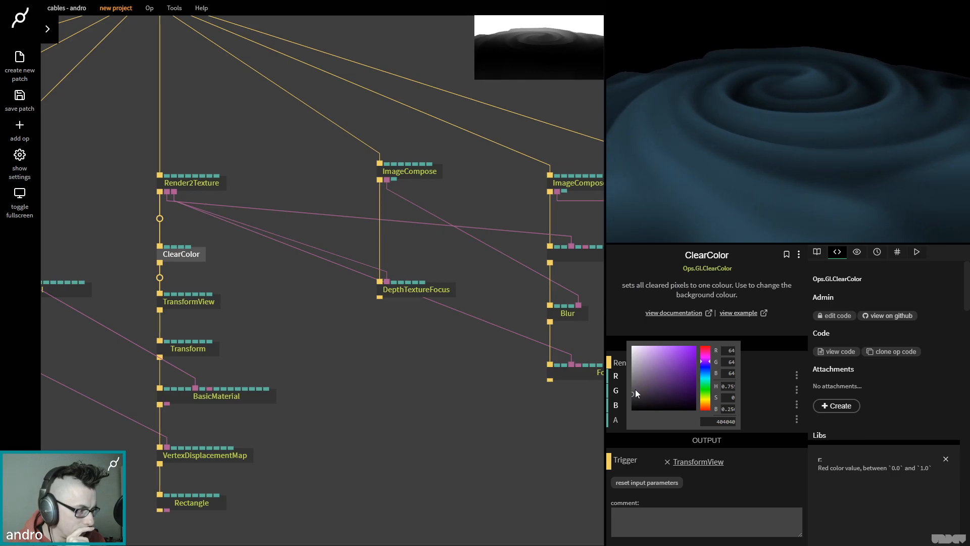
pyautogui.moveTo(634, 393)
pyautogui.mouseDown()
pyautogui.moveTo(619, 367)
pyautogui.moveTo(599, 387)
pyautogui.mouseUp()
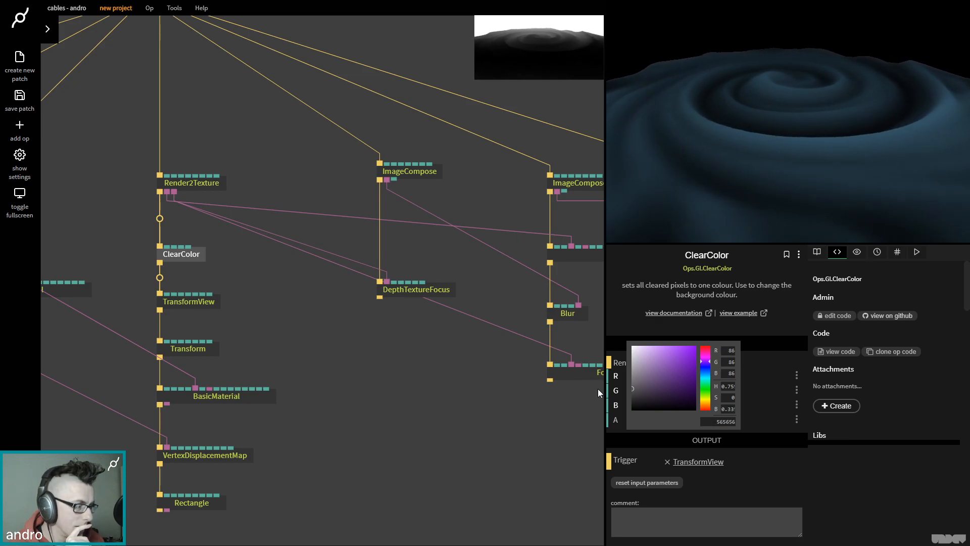
# - Separate the Blur and Fog ops from DrawImage and move them down together to make room in the post-effects chain
pyautogui.moveTo(442, 354); pyautogui.dragTo(366, 353)
pyautogui.moveTo(322, 329); pyautogui.dragTo(293, 300)
pyautogui.moveTo(400, 349); pyautogui.dragTo(361, 344)
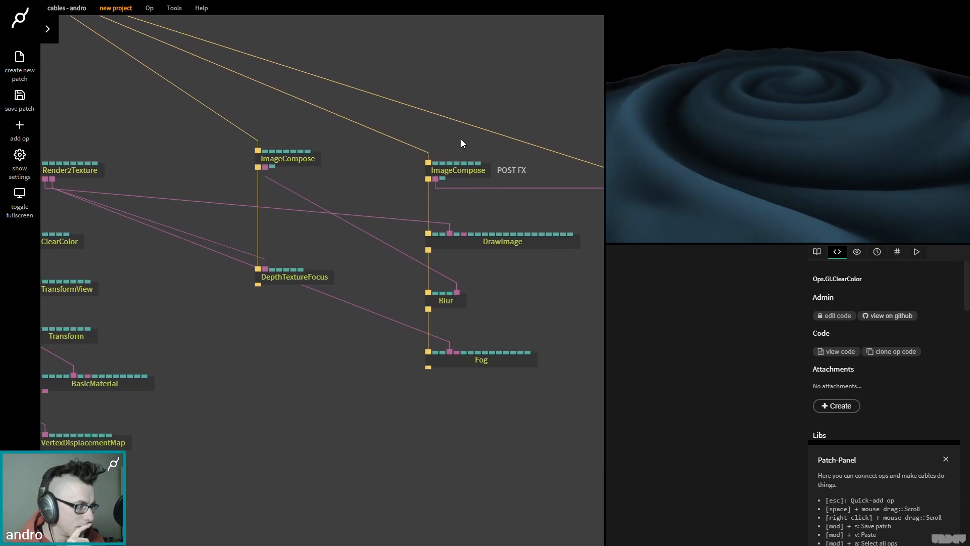
pyautogui.moveTo(184, 322); pyautogui.dragTo(451, 341)
pyautogui.moveTo(221, 215); pyautogui.dragTo(194, 153)
pyautogui.moveTo(514, 310); pyautogui.dragTo(182, 317)
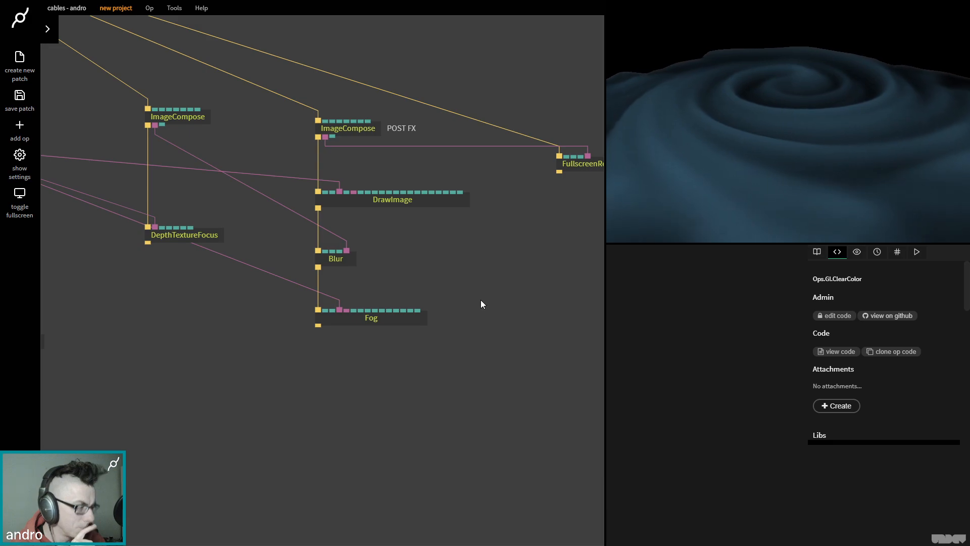
pyautogui.click(342, 258)
pyautogui.moveTo(429, 336); pyautogui.dragTo(282, 236)
pyautogui.moveTo(333, 266); pyautogui.dragTo(326, 319)
# - Add an SSAO2 op beneath DrawImage and connect Render2Texture's depth texture to its Depth Texture input
pyautogui.moveTo(318, 207); pyautogui.dragTo(318, 247)
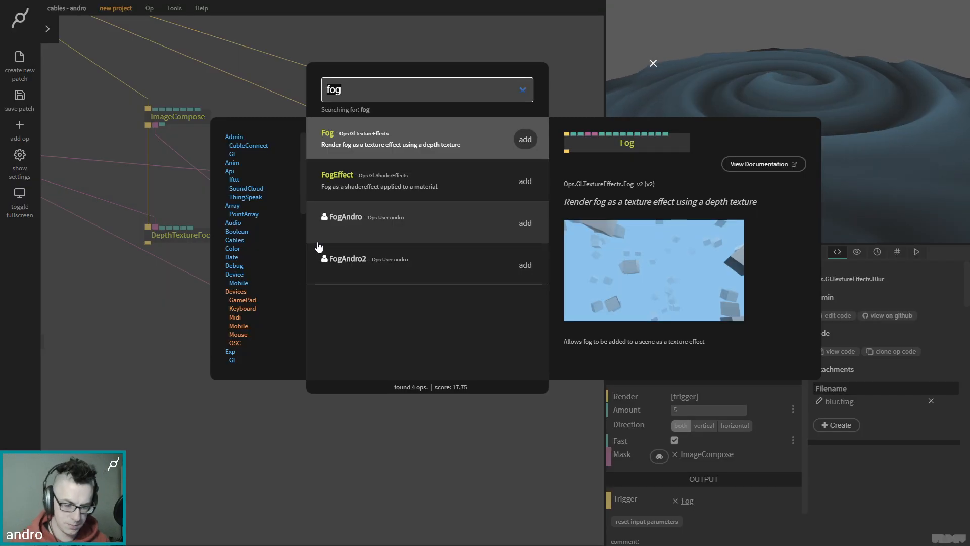
pyautogui.write('SSAO')
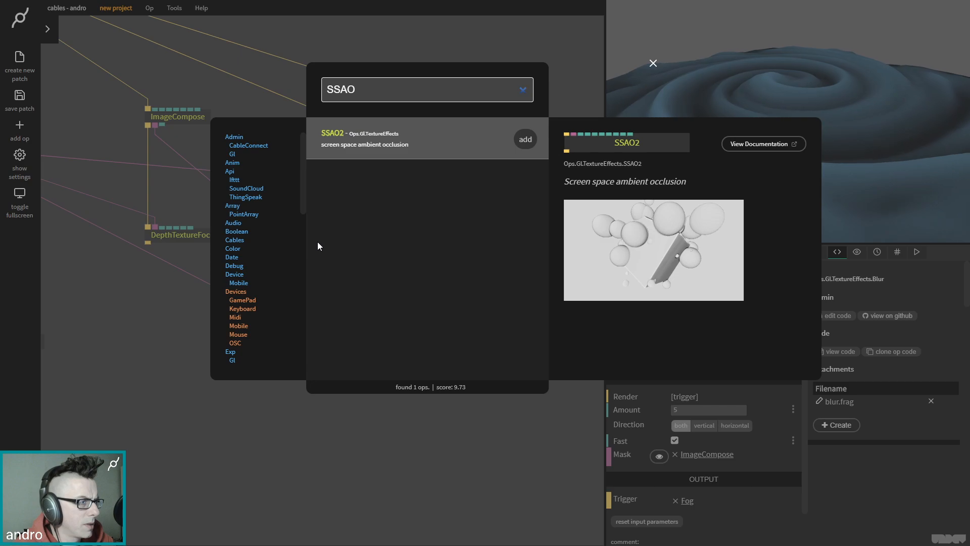
pyautogui.press('Return')
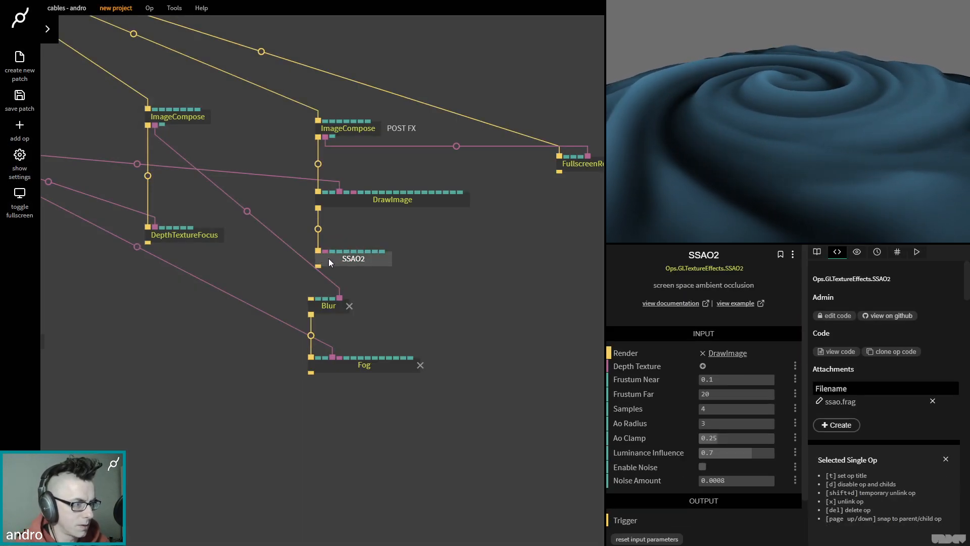
pyautogui.scroll(-3, 434, 235)
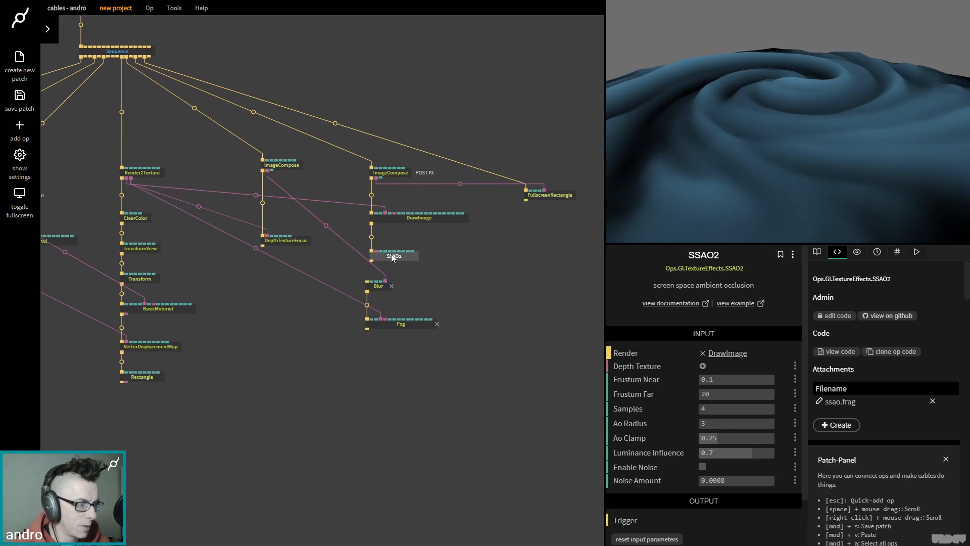
pyautogui.moveTo(130, 182); pyautogui.dragTo(390, 260)
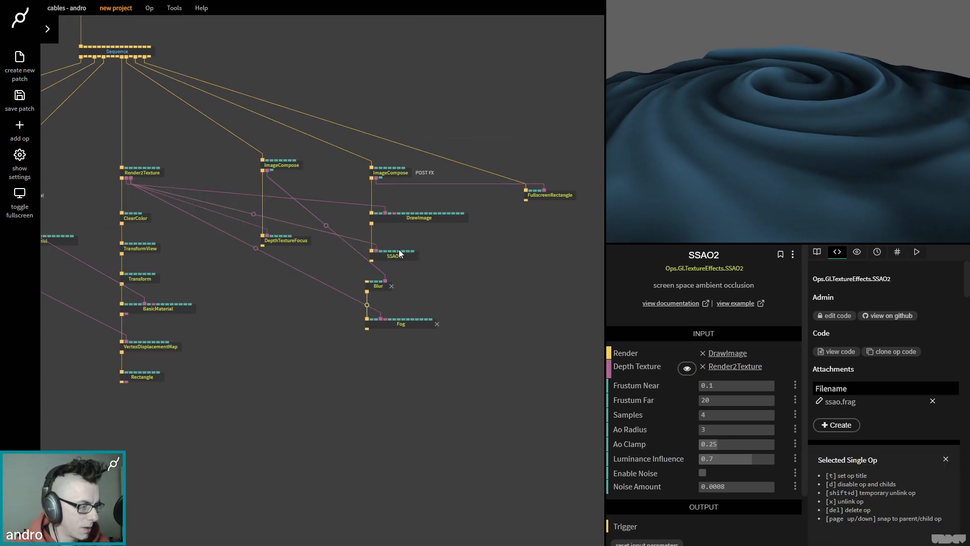
# - Disable and re-enable the SSAO2 op several times to compare the terrain with and without ambient occlusion
pyautogui.click(388, 259)
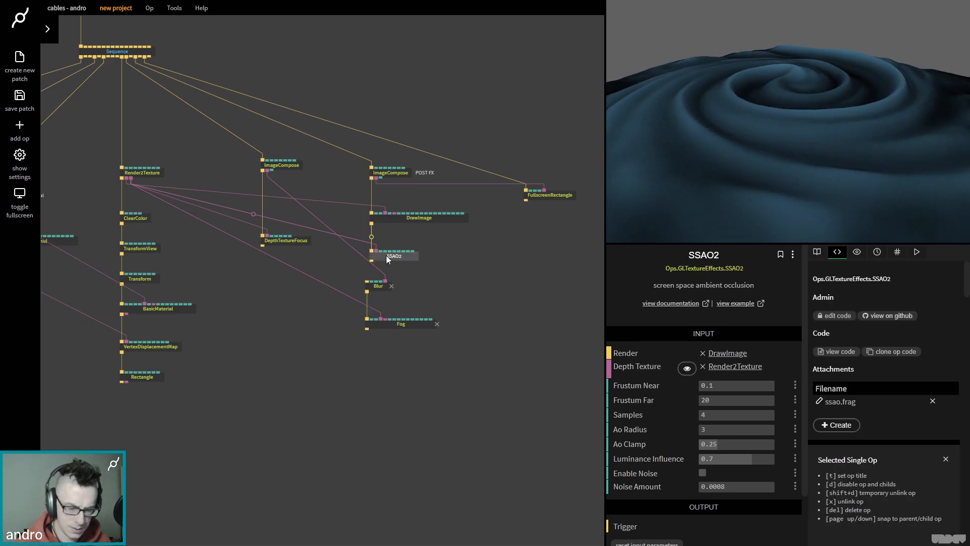
pyautogui.press('d')
pyautogui.press('d')
pyautogui.press('d')
pyautogui.press('d')
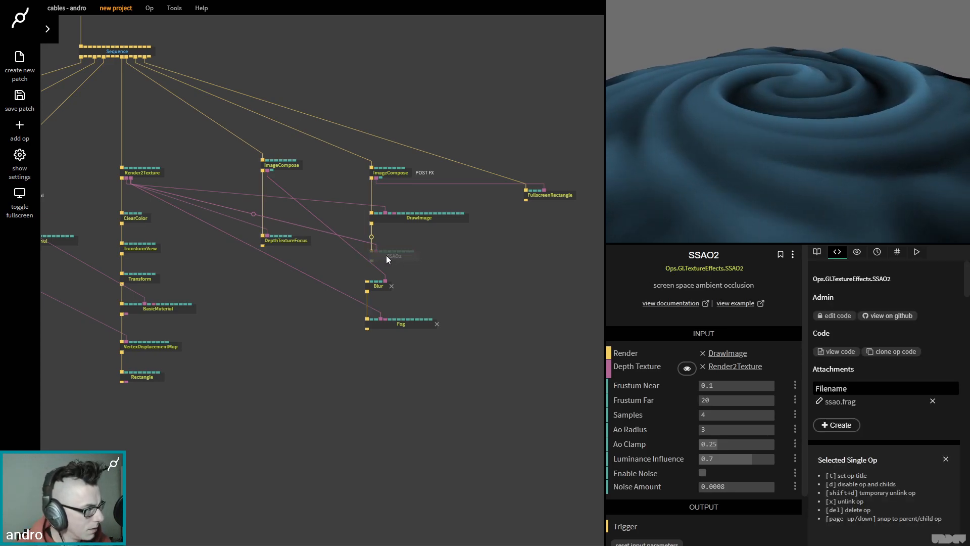
pyautogui.press('d')
pyautogui.press('d')
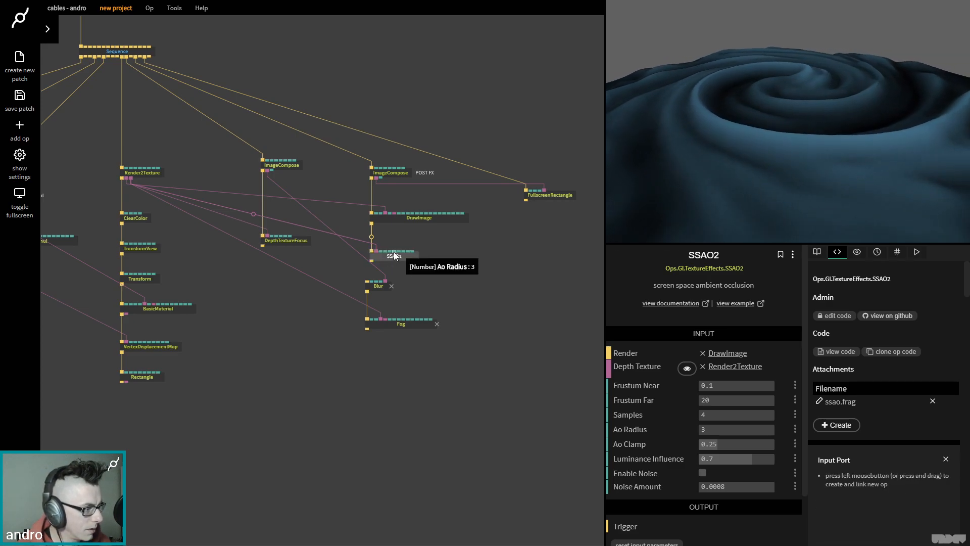
pyautogui.press('Escape')
pyautogui.press('Escape')
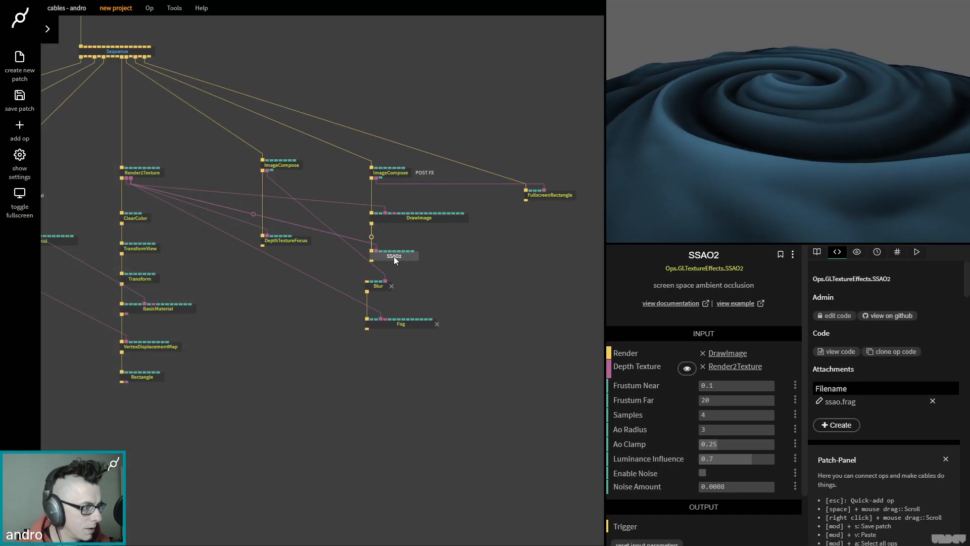
pyautogui.press('d')
pyautogui.press('d')
pyautogui.press('d')
pyautogui.press('d')
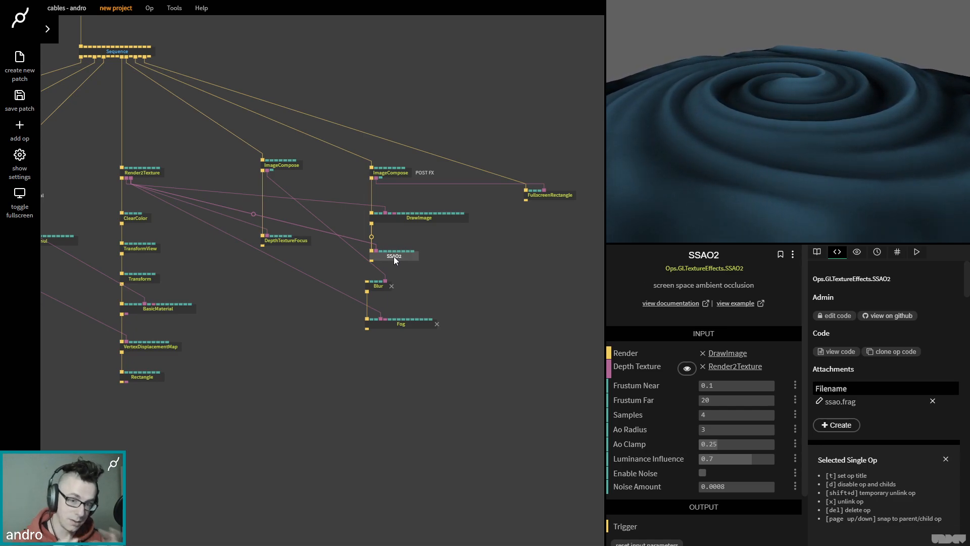
# - Set the SSAO2 op's Noise Amount to 0.271 and its Frustum Far to 15
pyautogui.click(395, 260)
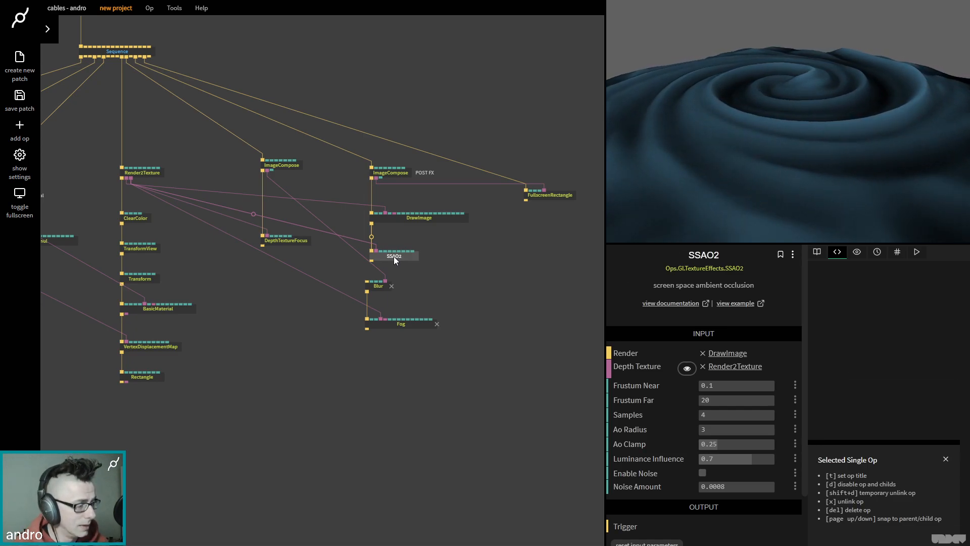
pyautogui.click(738, 413)
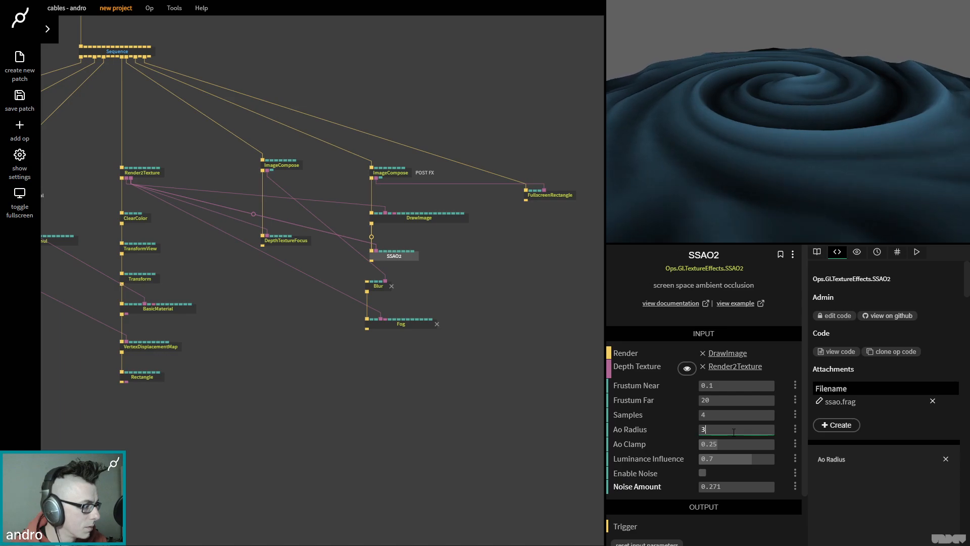
pyautogui.moveTo(741, 398)
pyautogui.mouseDown()
pyautogui.moveTo(702, 397)
pyautogui.moveTo(716, 397)
pyautogui.mouseUp()
pyautogui.click(754, 402)
pyautogui.write('15')
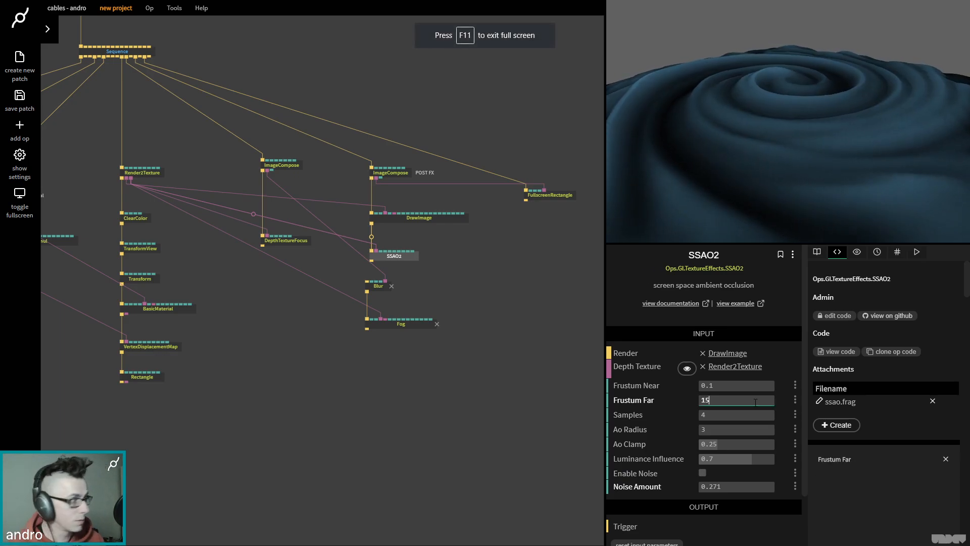
# - Switch SSAO2 off and on again to check how the new noise and frustum settings affect the shading
pyautogui.click(392, 259)
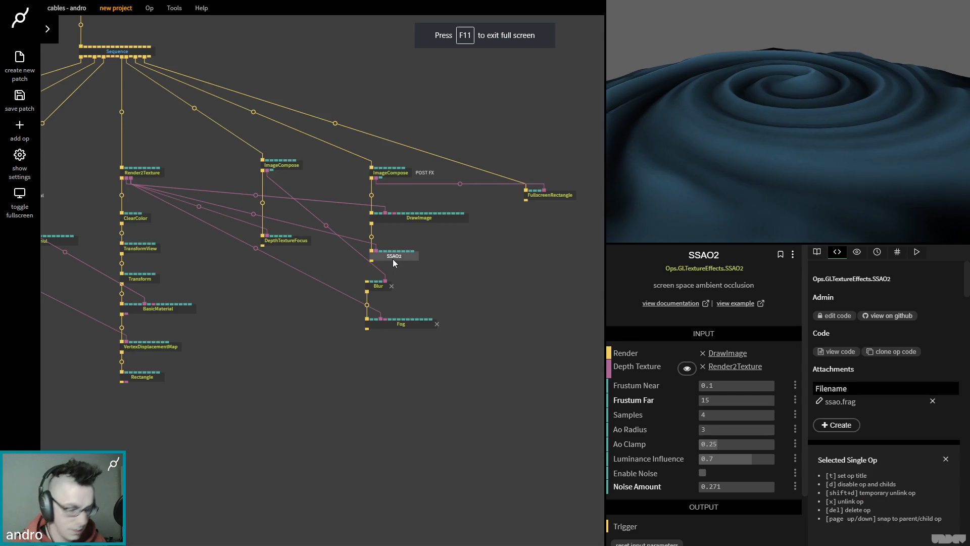
pyautogui.press('d')
pyautogui.press('d')
pyautogui.press('d')
pyautogui.press('d')
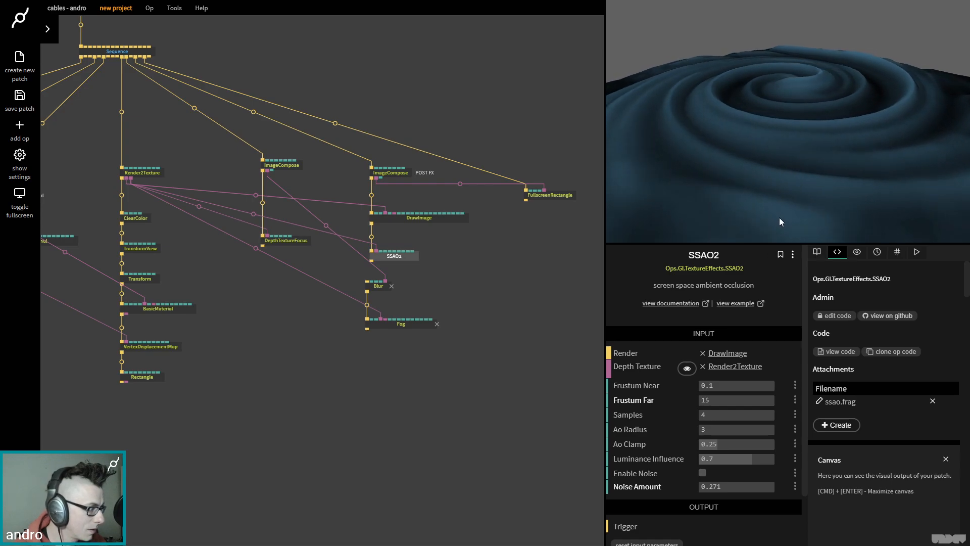
pyautogui.click(418, 272)
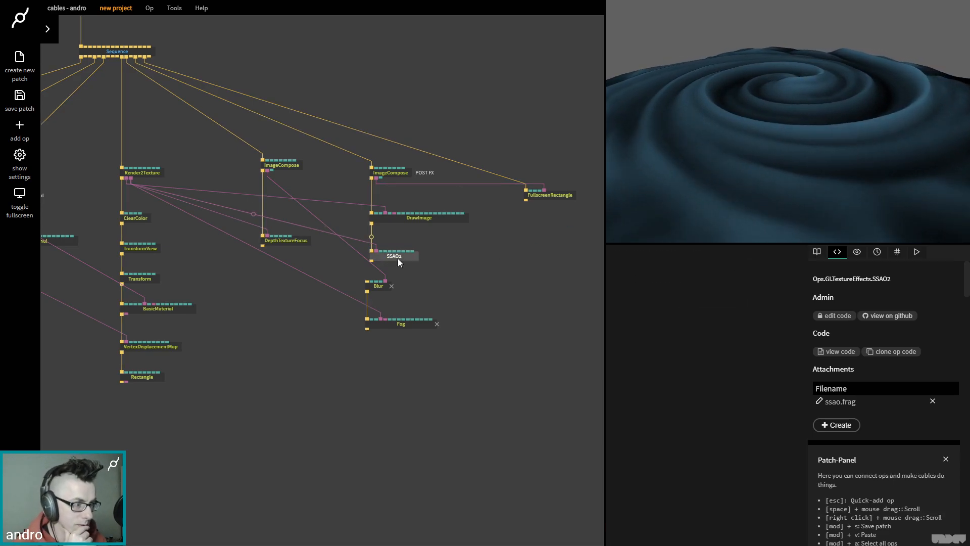
# - Try Ao Radius values of 2 and 1 on the SSAO2 op and return it to 3
pyautogui.click(399, 260)
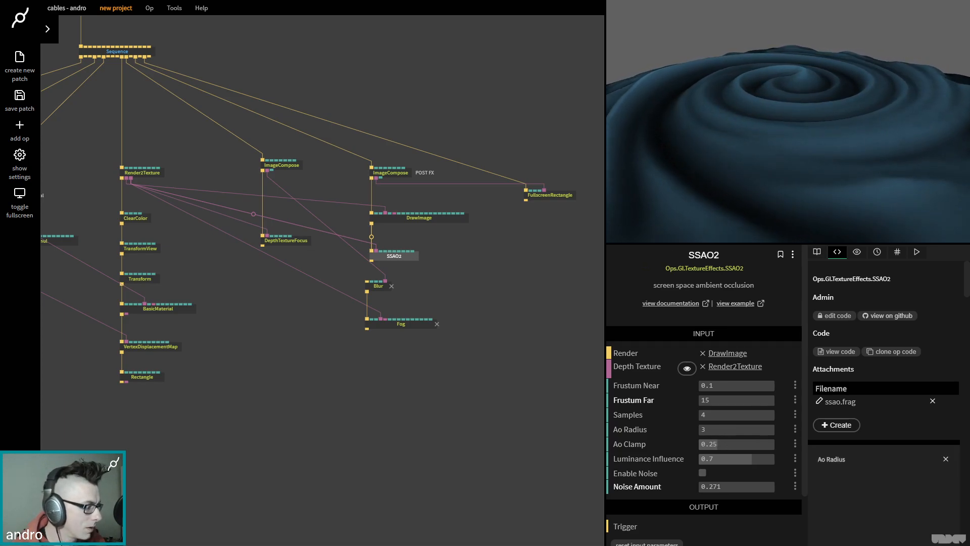
pyautogui.click(730, 430)
pyautogui.write('2')
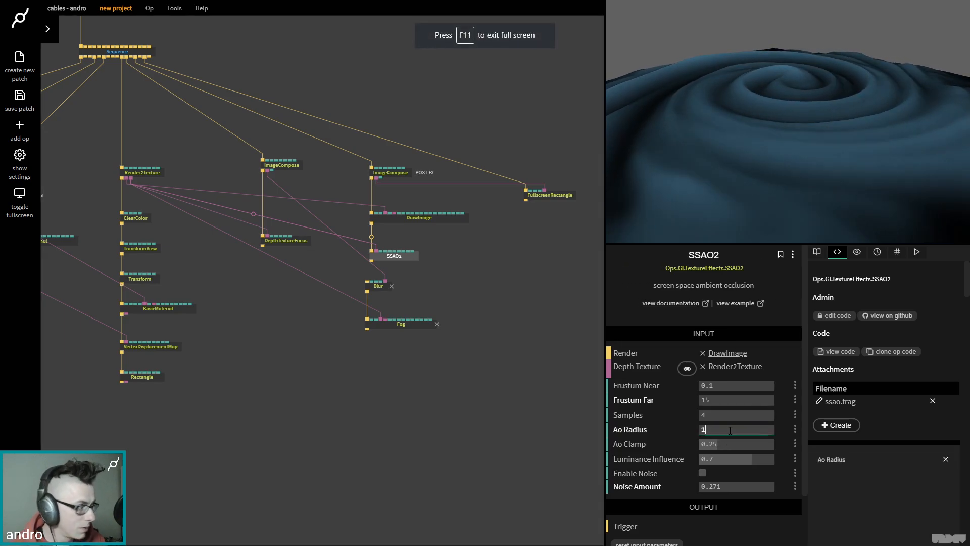
pyautogui.press('BackSpace')
pyautogui.write('3')
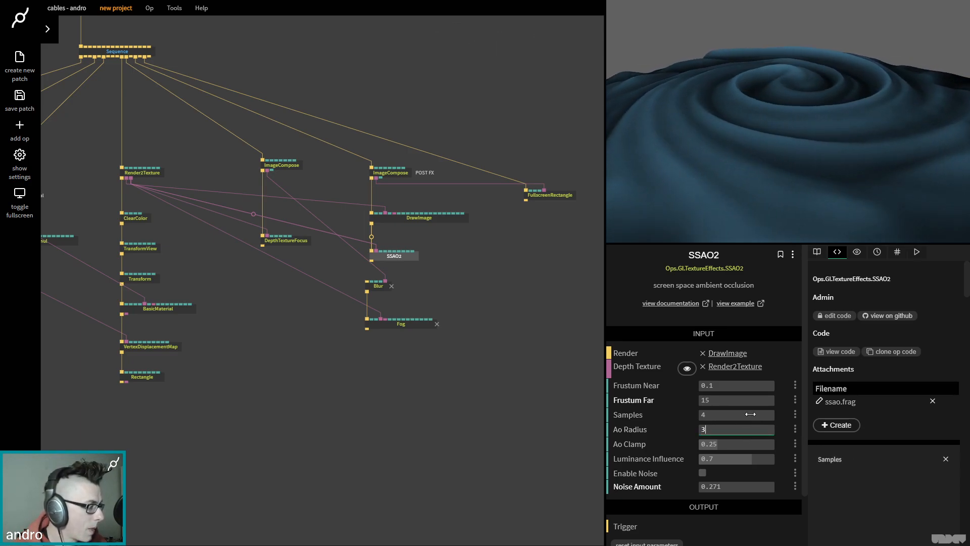
# - Set the SSAO2 op's Luminance Influence to 0.611 and compare the render with the op disabled and enabled
pyautogui.click(730, 399)
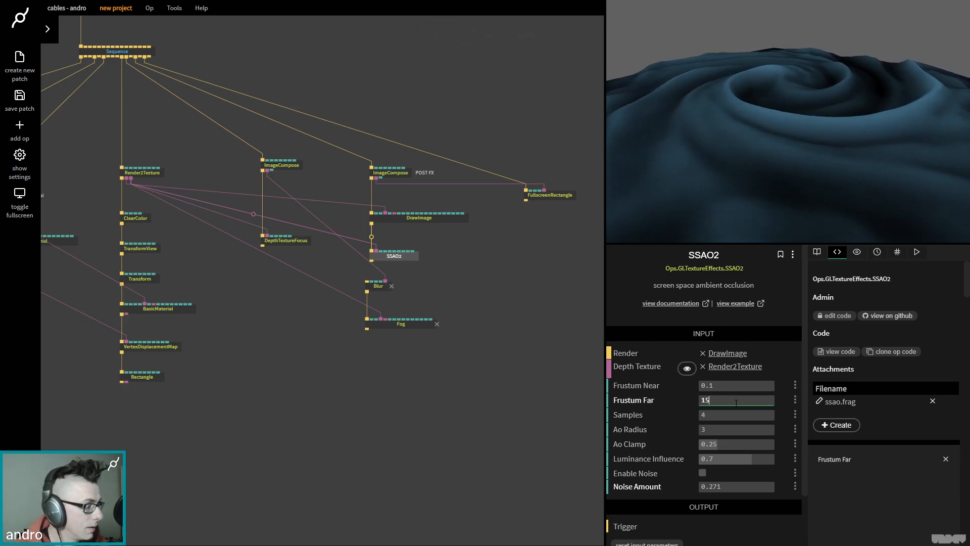
pyautogui.click(740, 414)
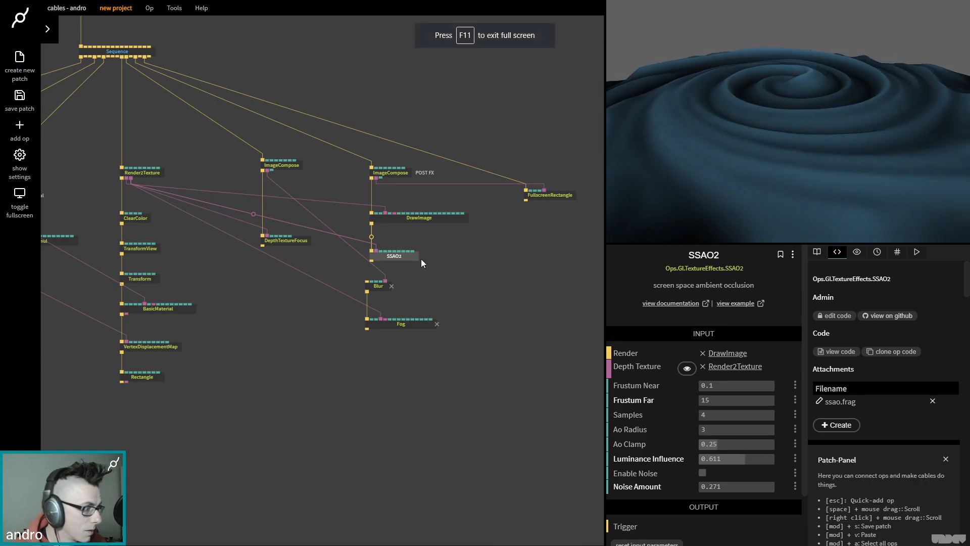
pyautogui.click(387, 260)
pyautogui.press('d')
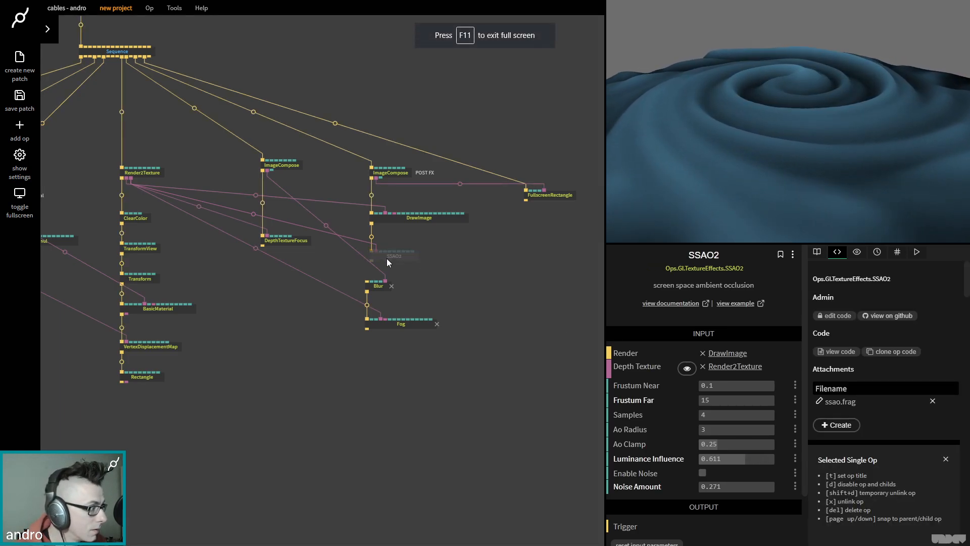
pyautogui.press('d')
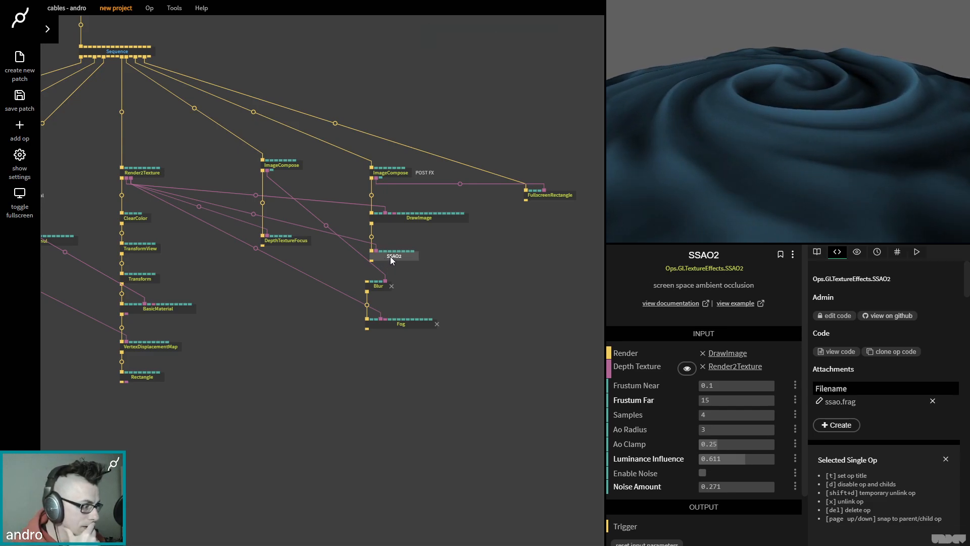
# - Connect SSAO2's trigger output to the Blur op and align Blur and Fog beneath it
pyautogui.moveTo(371, 261); pyautogui.dragTo(367, 285)
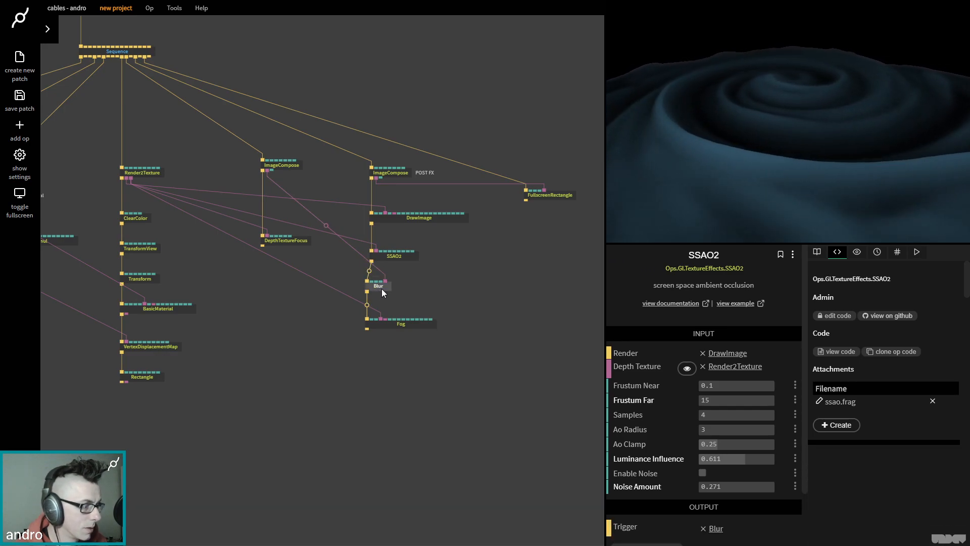
pyautogui.moveTo(382, 289); pyautogui.dragTo(386, 290)
pyautogui.moveTo(393, 324); pyautogui.dragTo(397, 323)
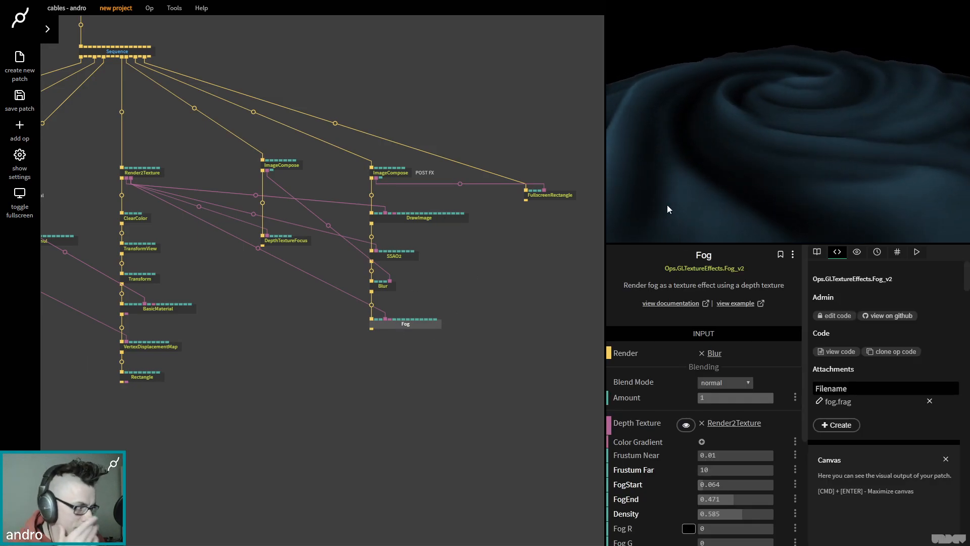
# - Set the Color op in the material ImageCompose chain to a bright light blue (83D7FF)
pyautogui.moveTo(199, 294); pyautogui.dragTo(382, 307)
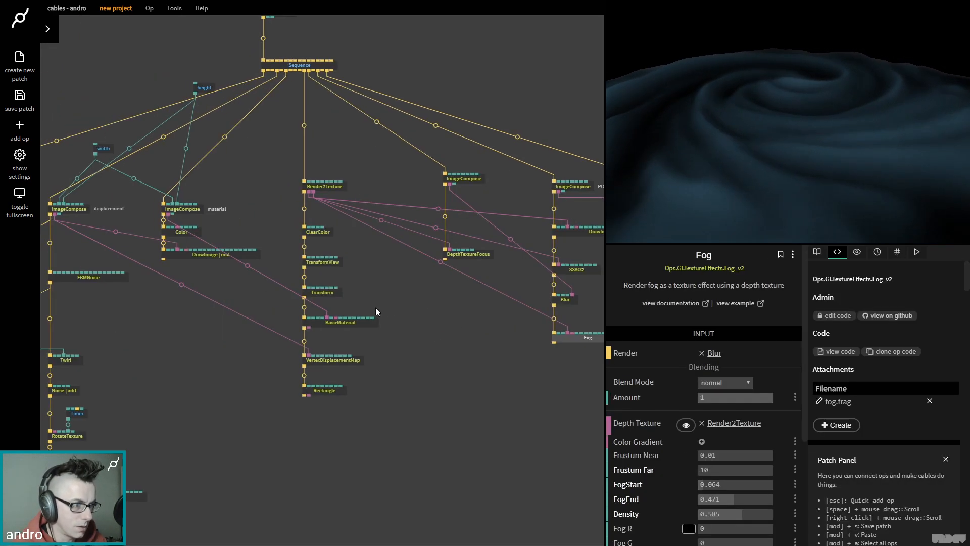
pyautogui.hscroll(-3, 381, 307)
pyautogui.click(246, 219)
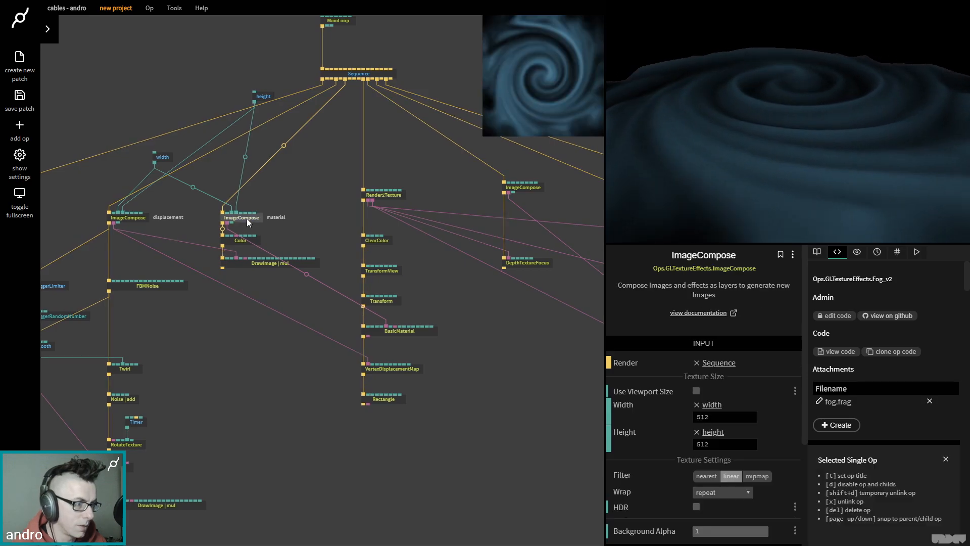
pyautogui.click(241, 240)
pyautogui.click(676, 431)
pyautogui.moveTo(676, 432)
pyautogui.mouseDown()
pyautogui.moveTo(681, 420)
pyautogui.moveTo(646, 406)
pyautogui.moveTo(678, 403)
pyautogui.mouseUp()
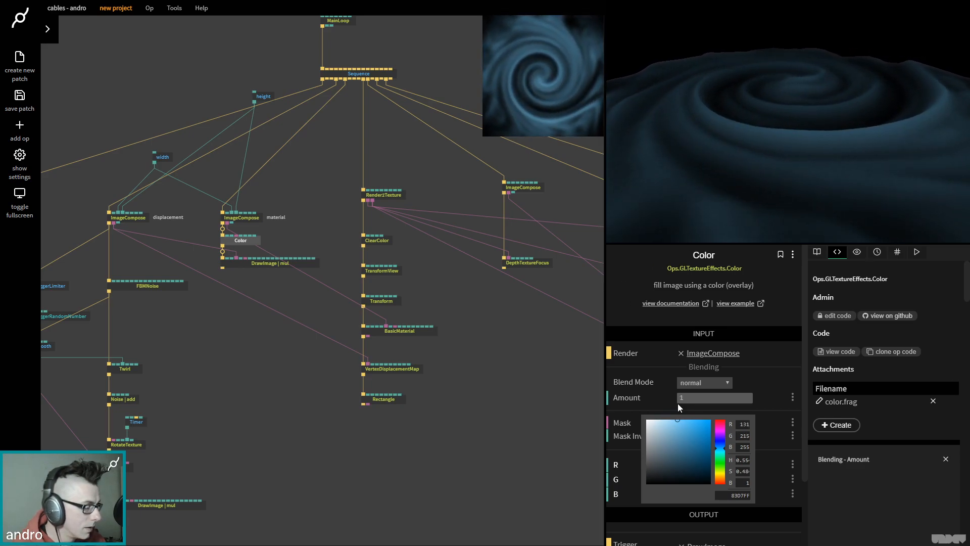
pyautogui.click(294, 401)
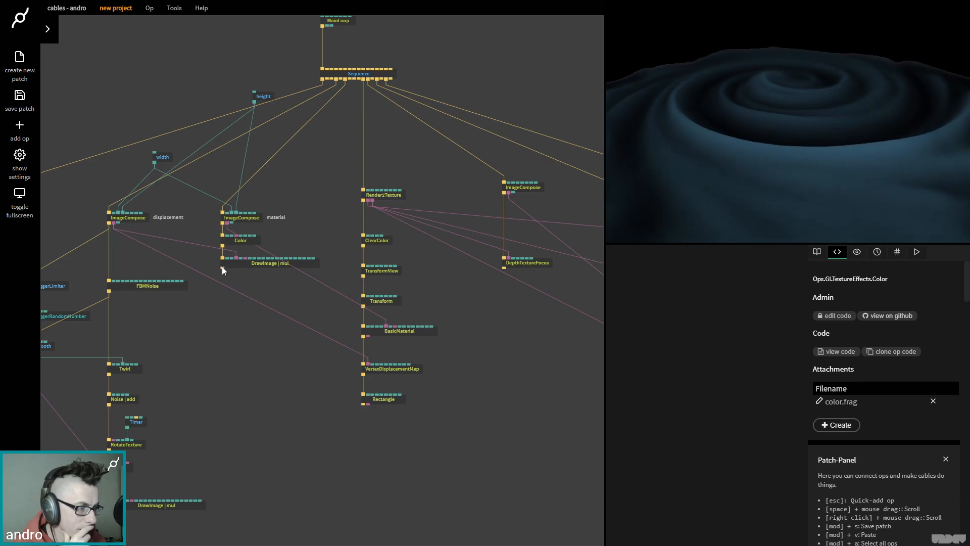
pyautogui.moveTo(223, 267); pyautogui.dragTo(228, 299)
pyautogui.write('g')
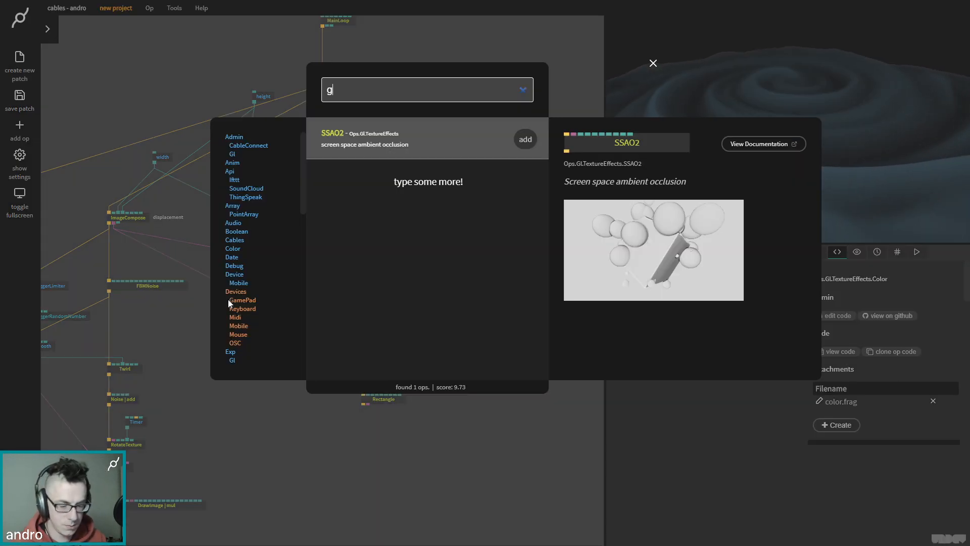
pyautogui.write('amma')
pyautogui.press('Escape')
# - Add the texture-effects GammaCorrection op below Fog in the POST FX chain, linked to Fog's trigger output
pyautogui.moveTo(543, 374); pyautogui.dragTo(318, 313)
pyautogui.moveTo(386, 289); pyautogui.dragTo(380, 324)
pyautogui.write('gamma')
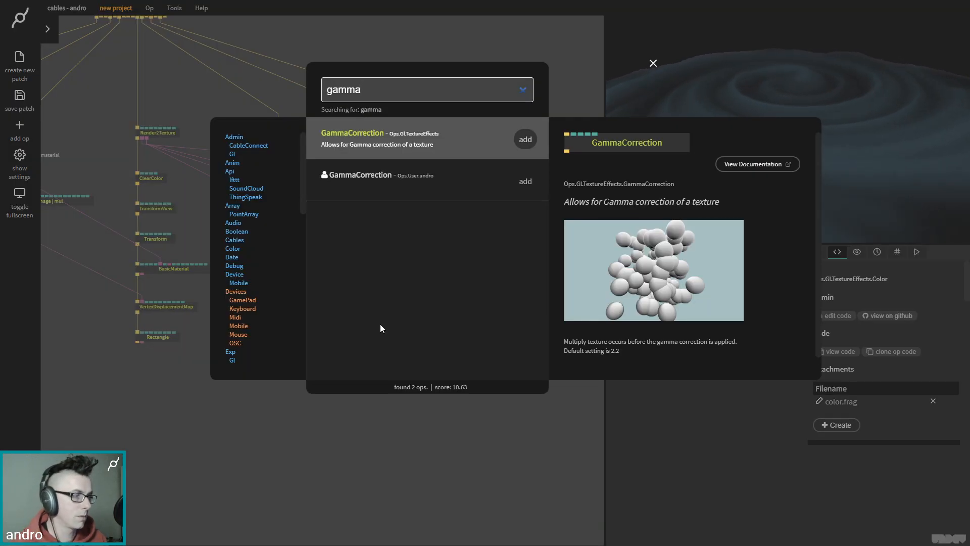
pyautogui.press('Return')
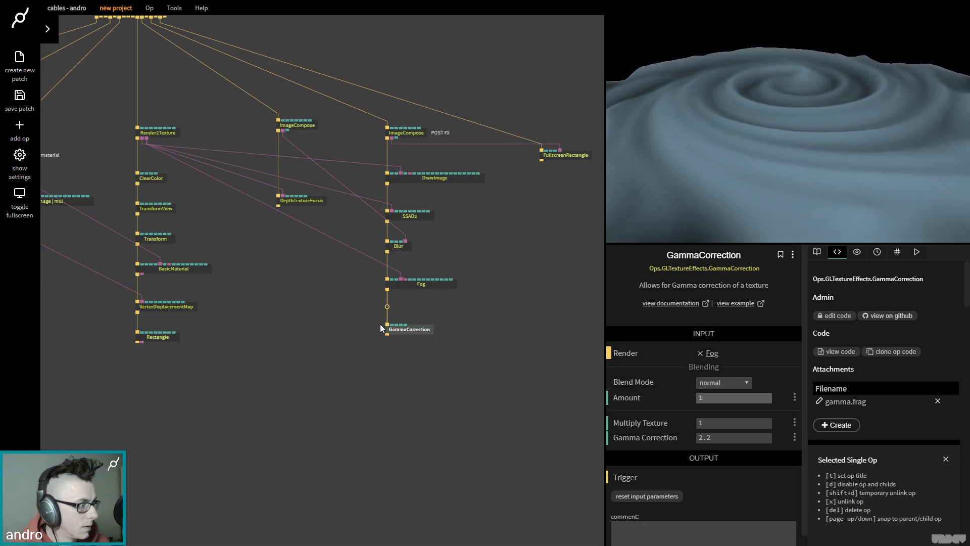
# - Compare the render with GammaCorrection disabled and enabled, and set its Gamma Correction to 1.23
pyautogui.click(407, 330)
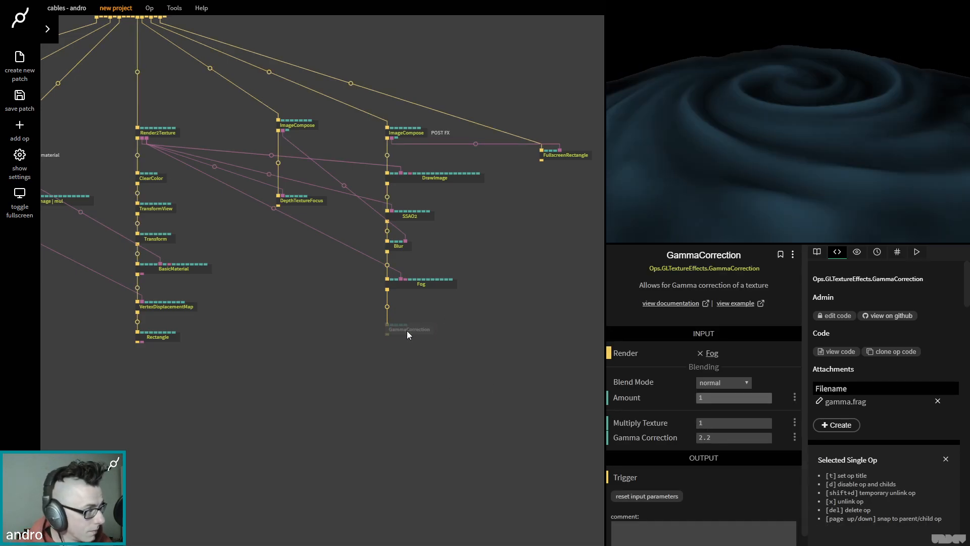
pyautogui.moveTo(708, 436); pyautogui.dragTo(702, 437)
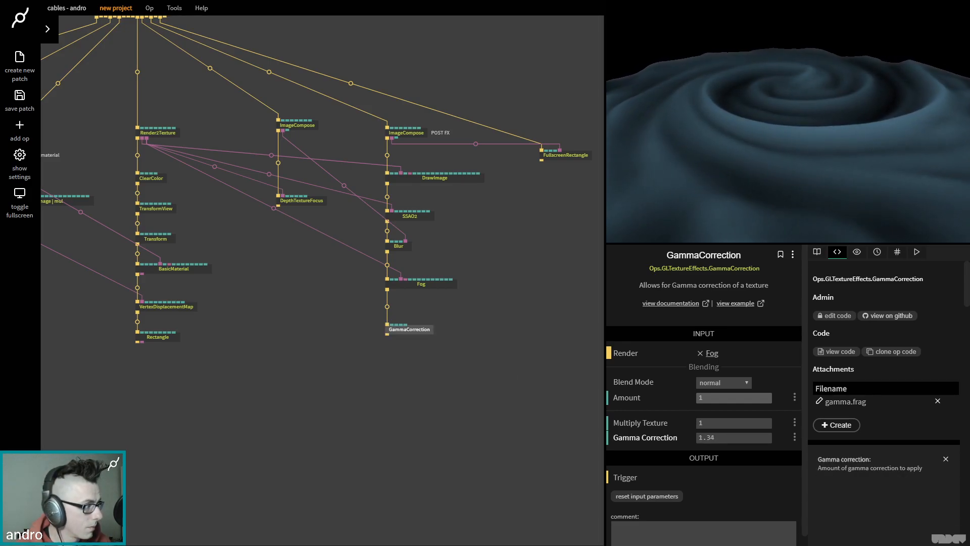
pyautogui.press('F11')
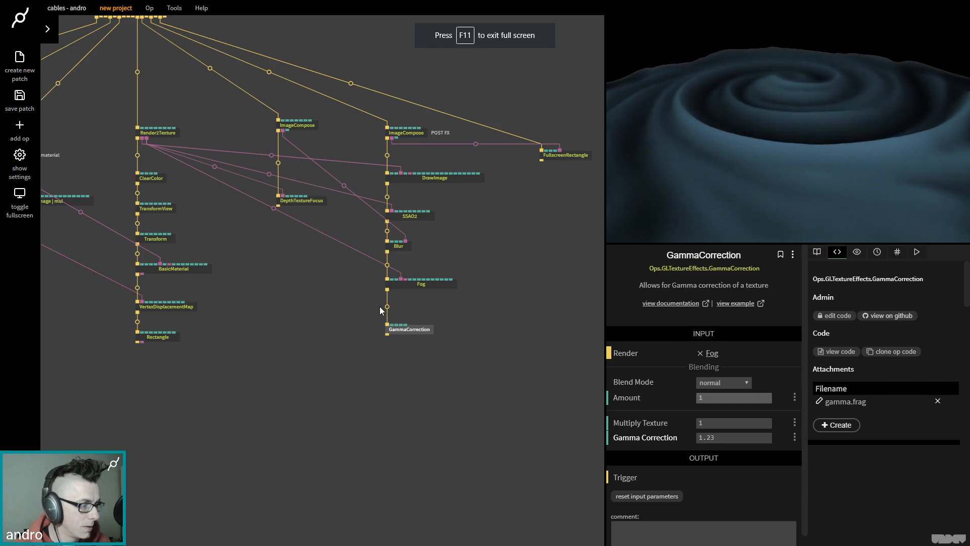
# - Unlink GammaCorrection from Fog, connect it below DrawImage in the material ImageCompose chain, and set Gamma Correction to 1.56
pyautogui.rightClick(388, 307)
pyautogui.moveTo(409, 333); pyautogui.dragTo(157, 376)
pyautogui.moveTo(271, 357); pyautogui.dragTo(477, 381)
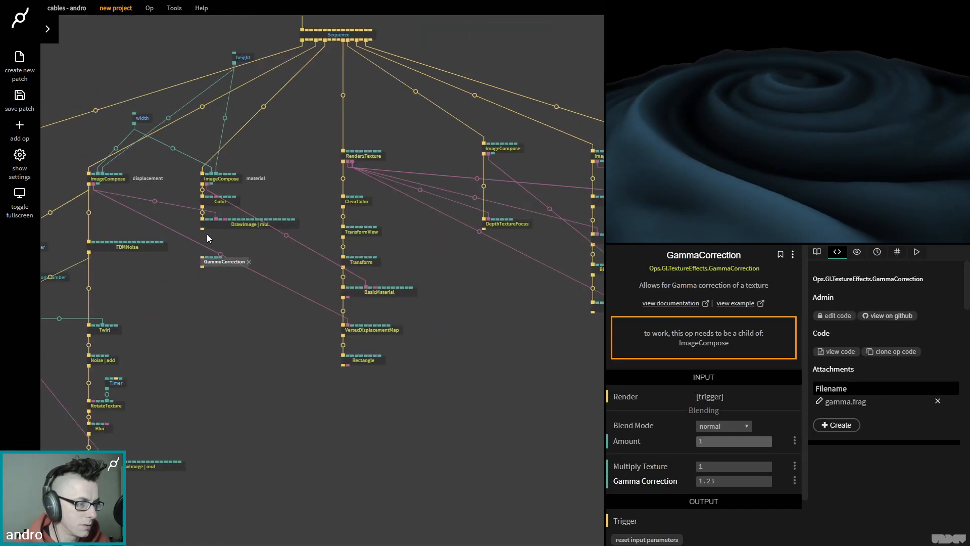
pyautogui.moveTo(202, 229); pyautogui.dragTo(203, 257)
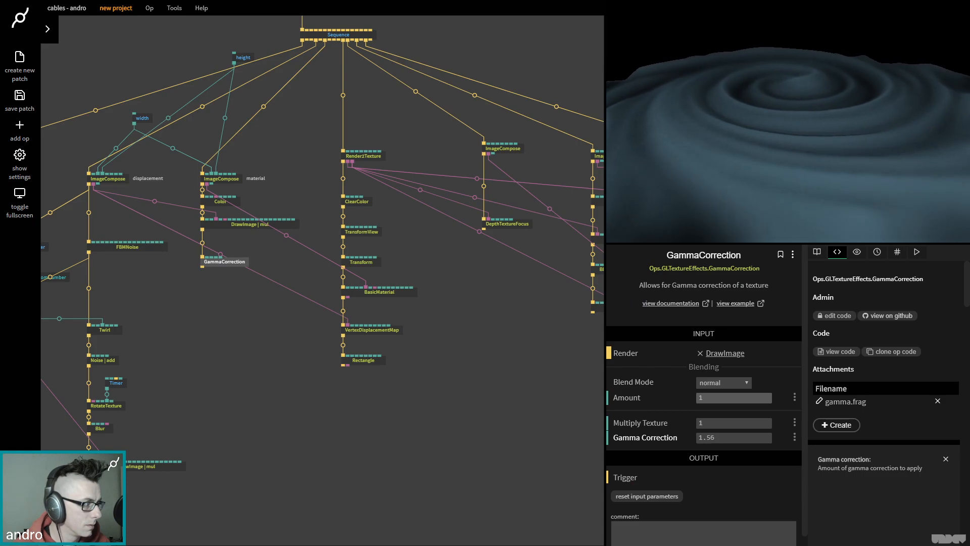
pyautogui.press('F11')
# - Set the material chain's Color op to a more saturated light blue (4EC6FF)
pyautogui.click(250, 226)
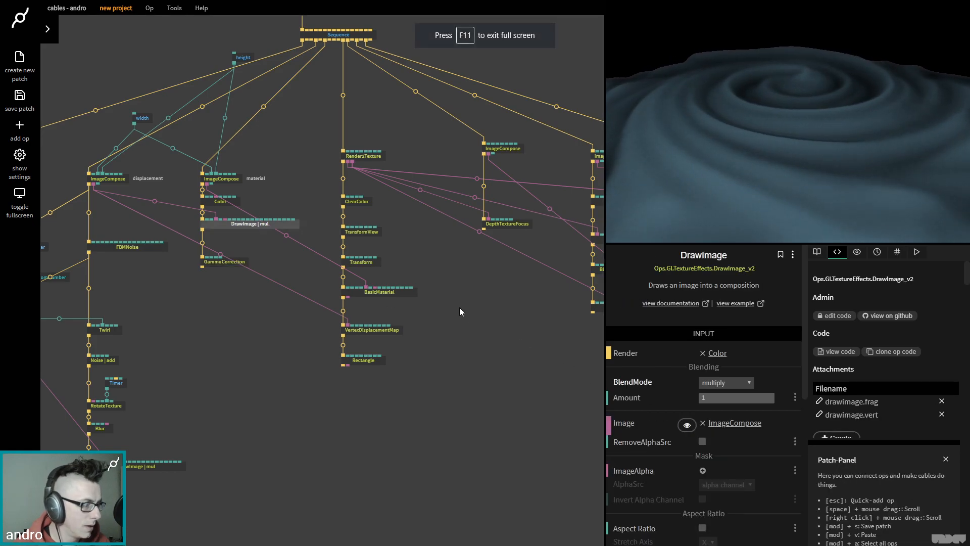
pyautogui.click(236, 203)
pyautogui.click(668, 464)
pyautogui.moveTo(681, 422)
pyautogui.mouseDown()
pyautogui.moveTo(698, 419)
pyautogui.moveTo(687, 416)
pyautogui.mouseUp()
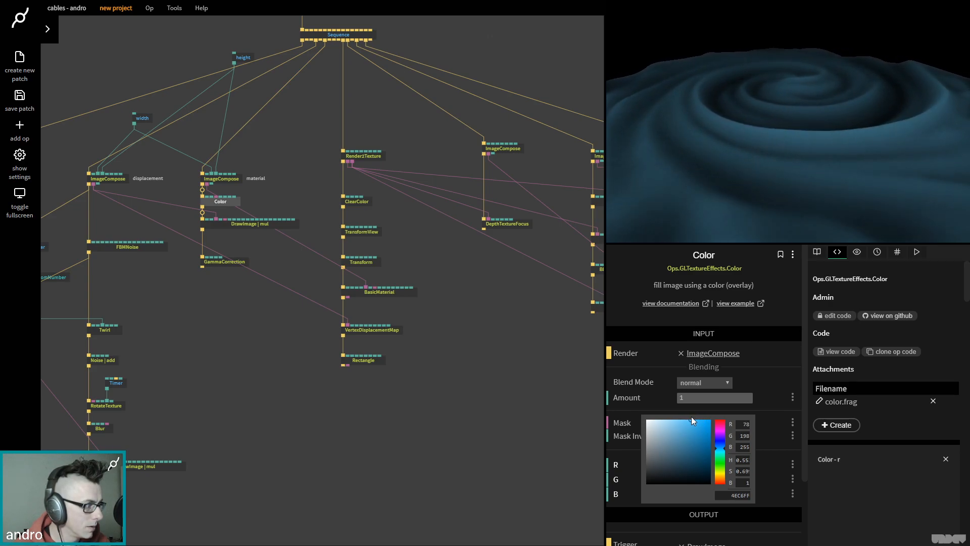
pyautogui.click(247, 334)
# - Set the Speed of the Timer driving RotateTexture in the displacement chain to -0.07
pyautogui.click(220, 262)
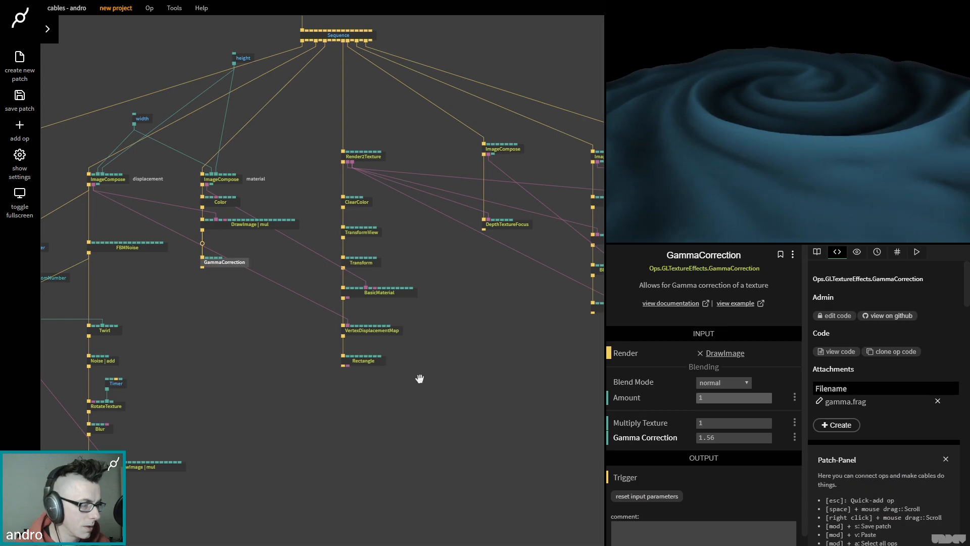
pyautogui.moveTo(447, 351); pyautogui.dragTo(356, 399)
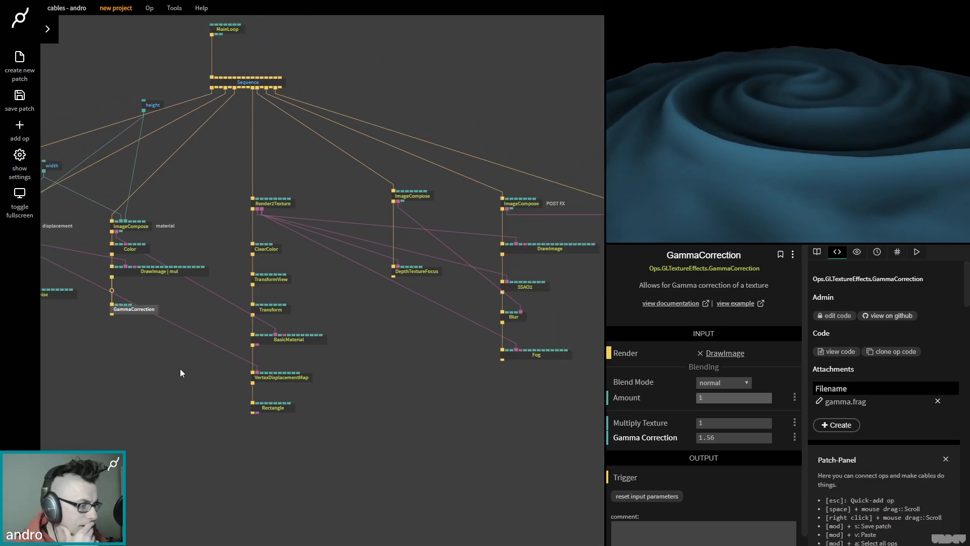
pyautogui.moveTo(277, 364); pyautogui.dragTo(325, 374)
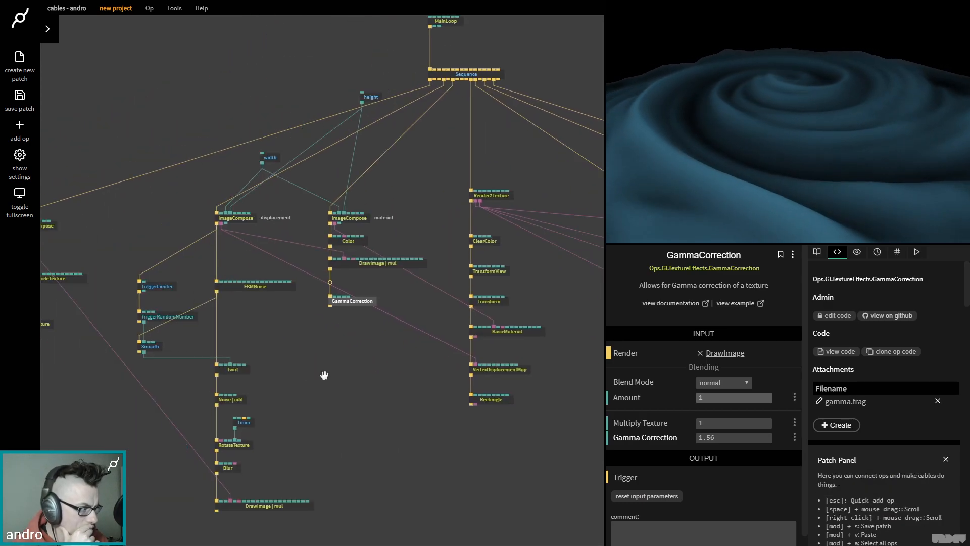
pyautogui.moveTo(377, 424); pyautogui.dragTo(393, 385)
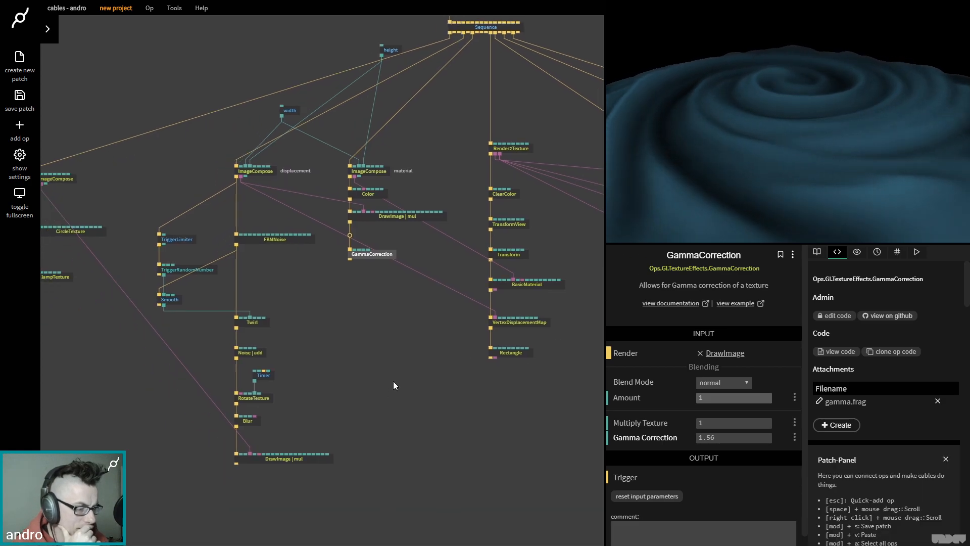
pyautogui.click(393, 385)
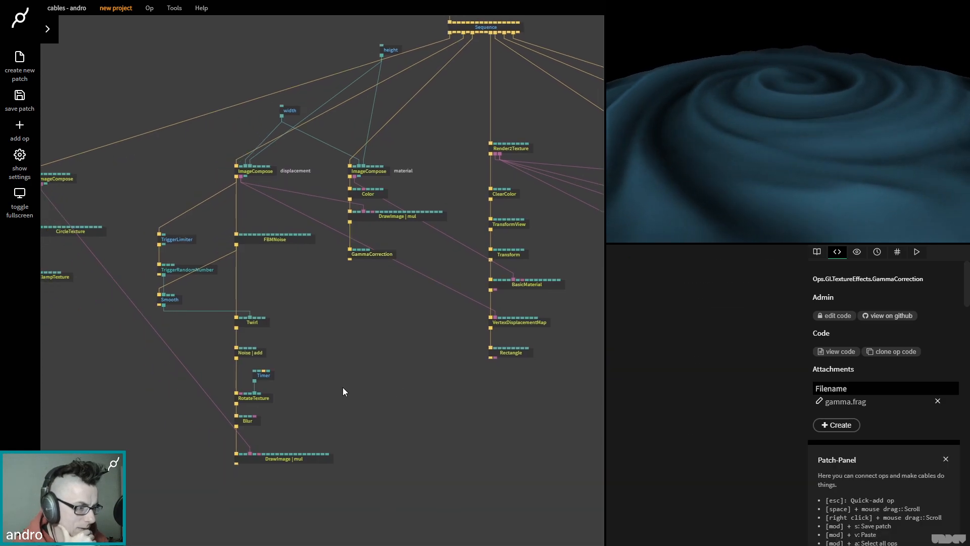
pyautogui.click(256, 399)
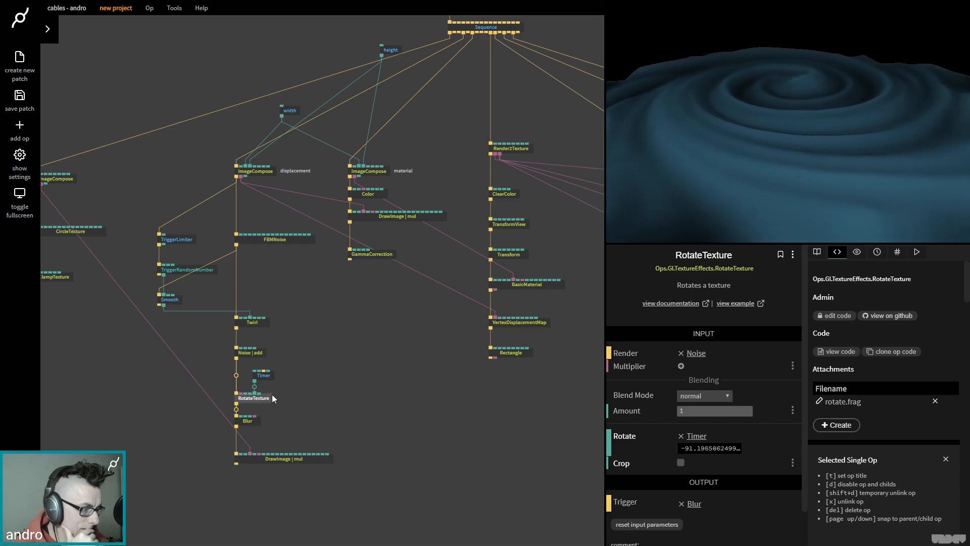
pyautogui.click(263, 376)
pyautogui.moveTo(713, 378)
pyautogui.mouseDown()
pyautogui.moveTo(743, 378)
pyautogui.moveTo(688, 379)
pyautogui.moveTo(709, 379)
pyautogui.mouseUp()
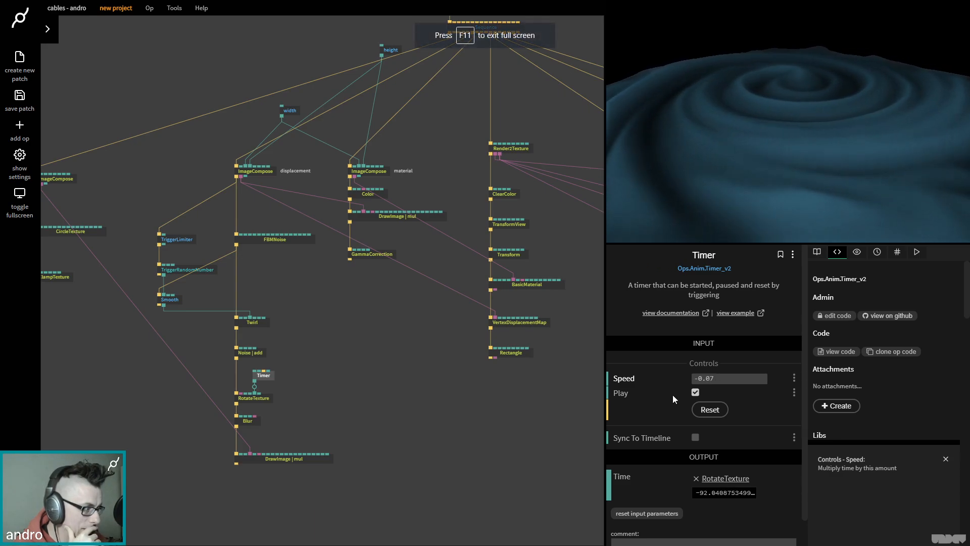
pyautogui.click(436, 451)
# - Try an Amount of 0 on the displacement chain's Blur op and set it to 2
pyautogui.moveTo(441, 426); pyautogui.dragTo(263, 480)
pyautogui.moveTo(468, 389); pyautogui.dragTo(378, 372)
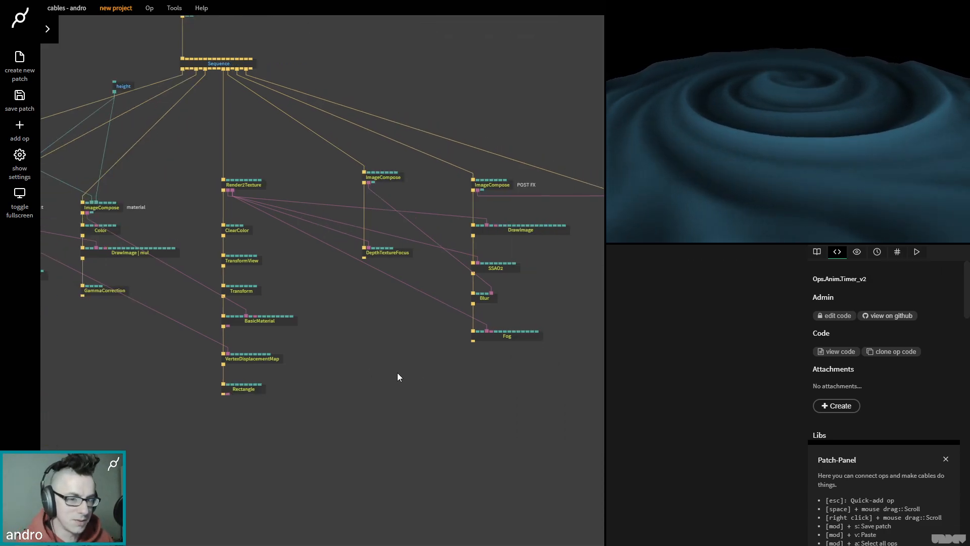
pyautogui.moveTo(426, 370); pyautogui.dragTo(340, 361)
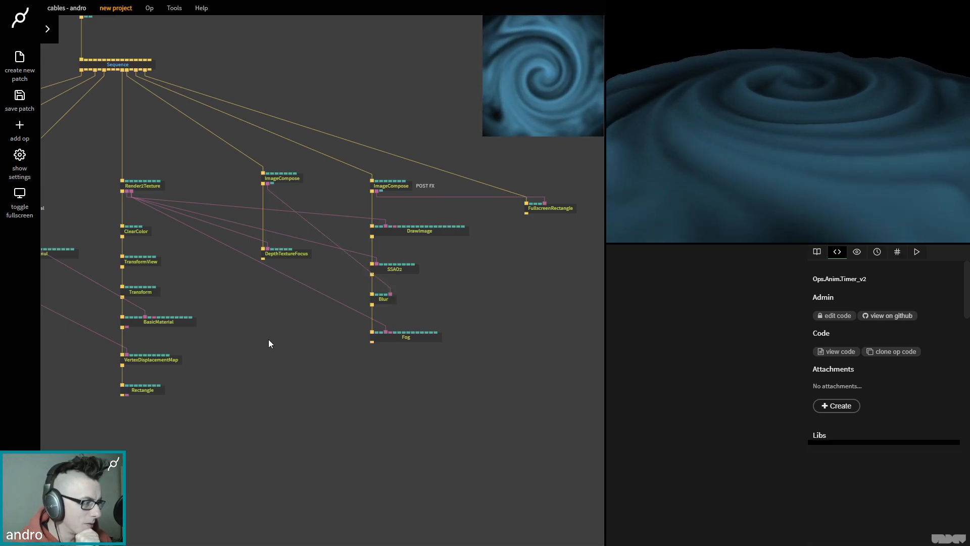
pyautogui.scroll(-5, 141, 359)
pyautogui.hscroll(-5, 274, 368)
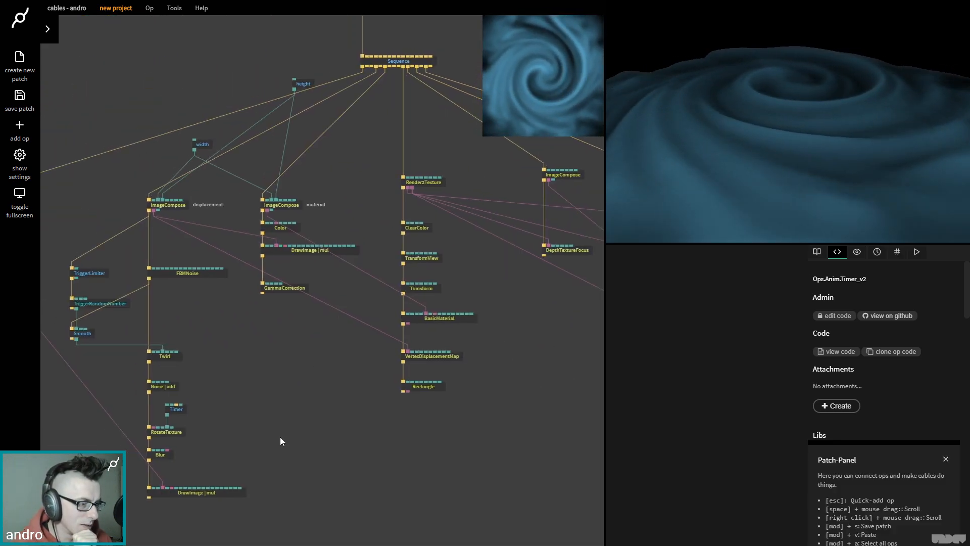
pyautogui.scroll(5, 279, 439)
pyautogui.click(202, 401)
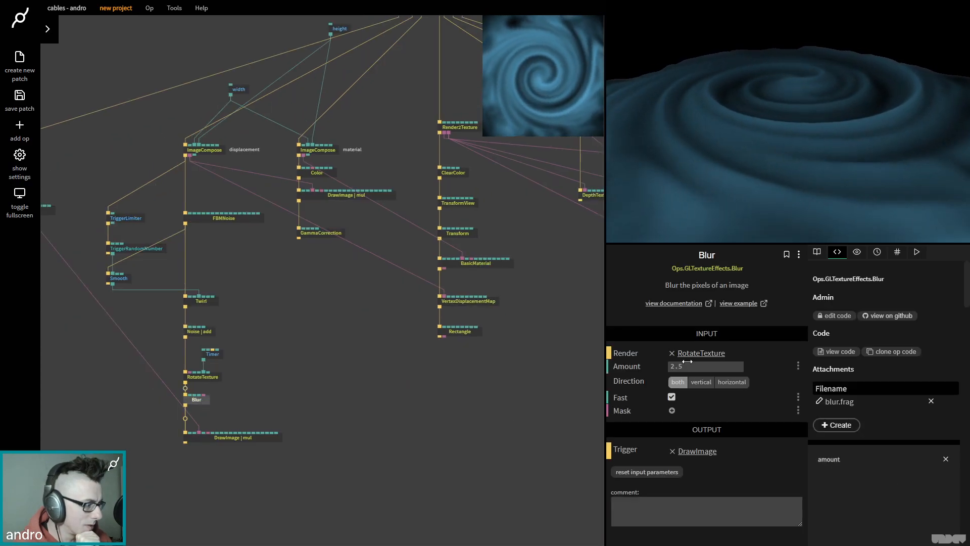
pyautogui.press('F11')
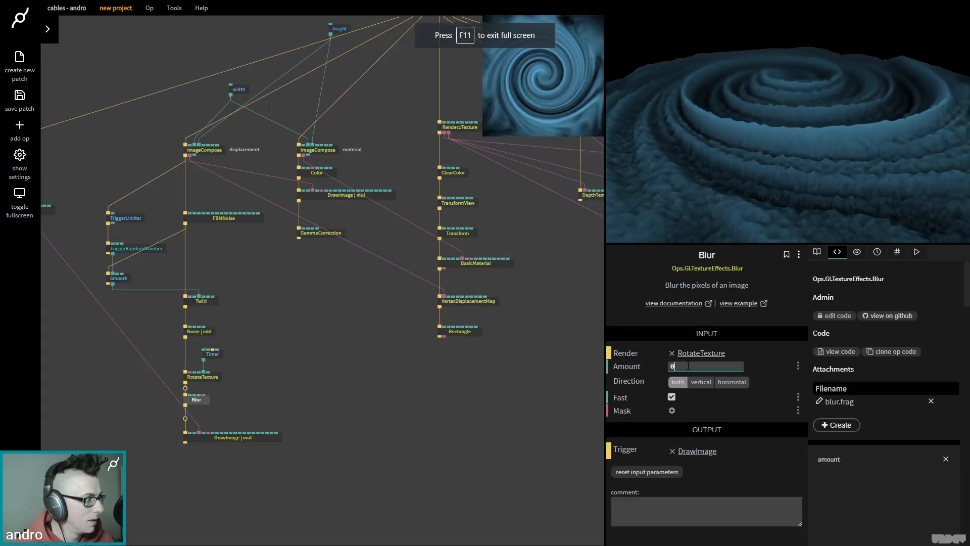
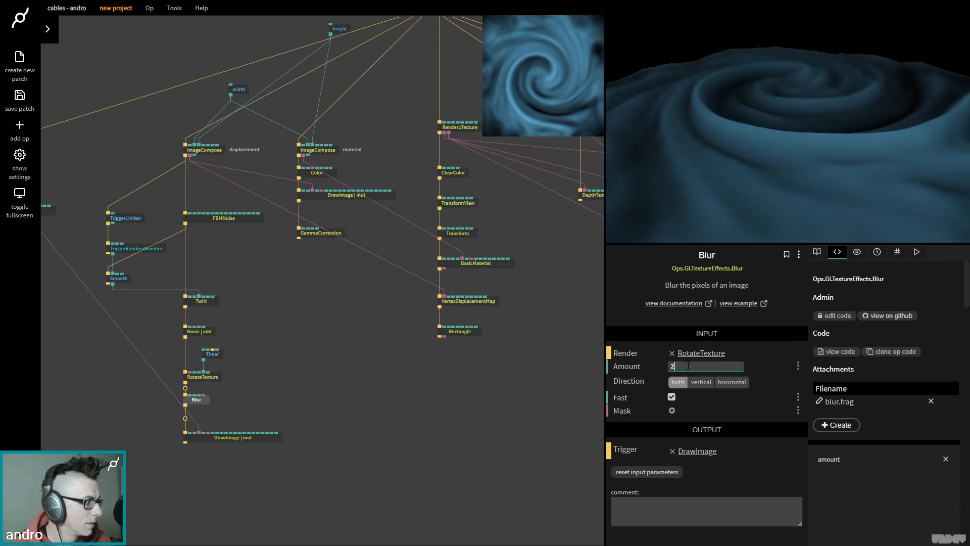
# - Reorder the displacement chain so Blur follows Twirl and Noise sits between Blur and RotateTexture, with the Timer moved clear beside them
pyautogui.moveTo(197, 400); pyautogui.dragTo(184, 339)
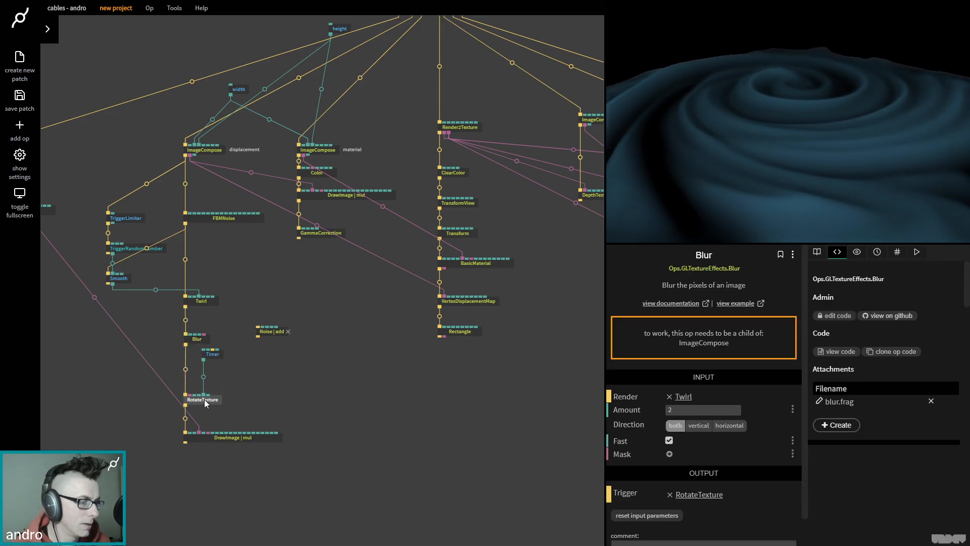
pyautogui.moveTo(204, 389); pyautogui.dragTo(200, 412)
pyautogui.moveTo(214, 355); pyautogui.dragTo(193, 345)
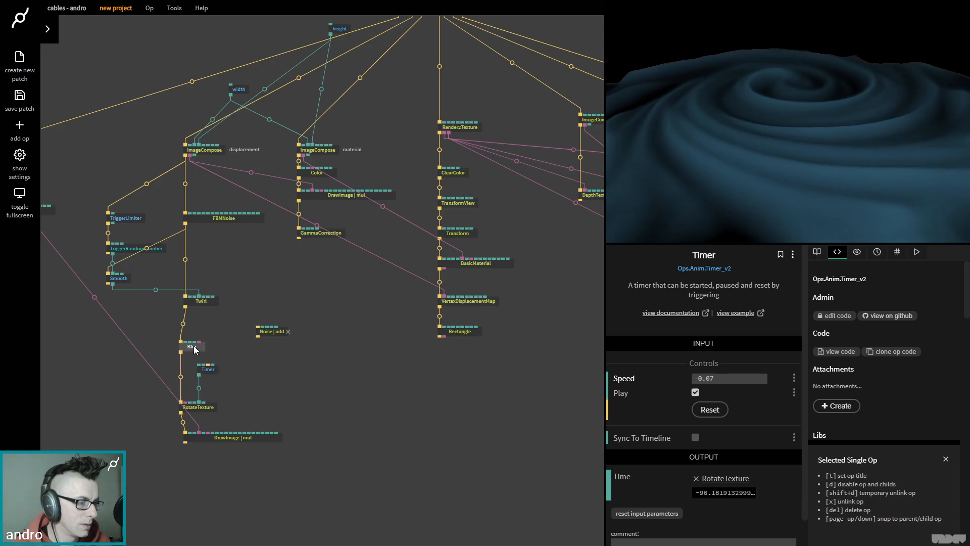
pyautogui.moveTo(277, 332); pyautogui.dragTo(180, 377)
pyautogui.click(190, 377)
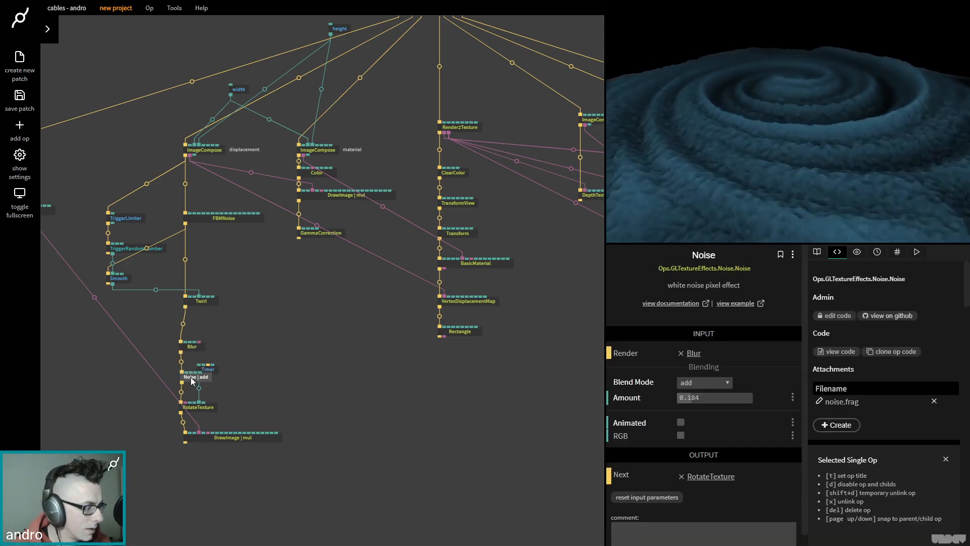
pyautogui.moveTo(213, 369); pyautogui.dragTo(255, 378)
pyautogui.click(323, 387)
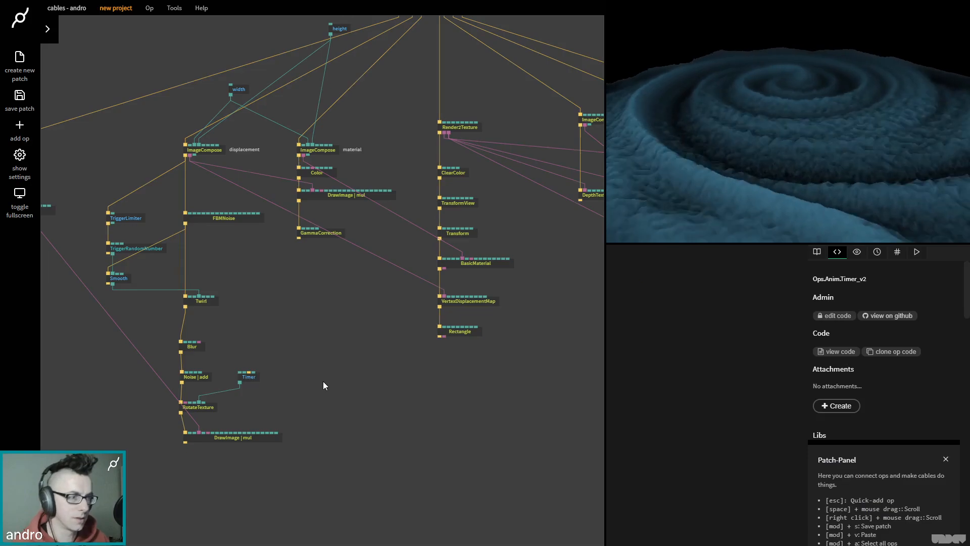
# - Add a PerlinNoise op from the texture-effects noise category to the patch
pyautogui.press('Escape')
pyautogui.write('perlin')
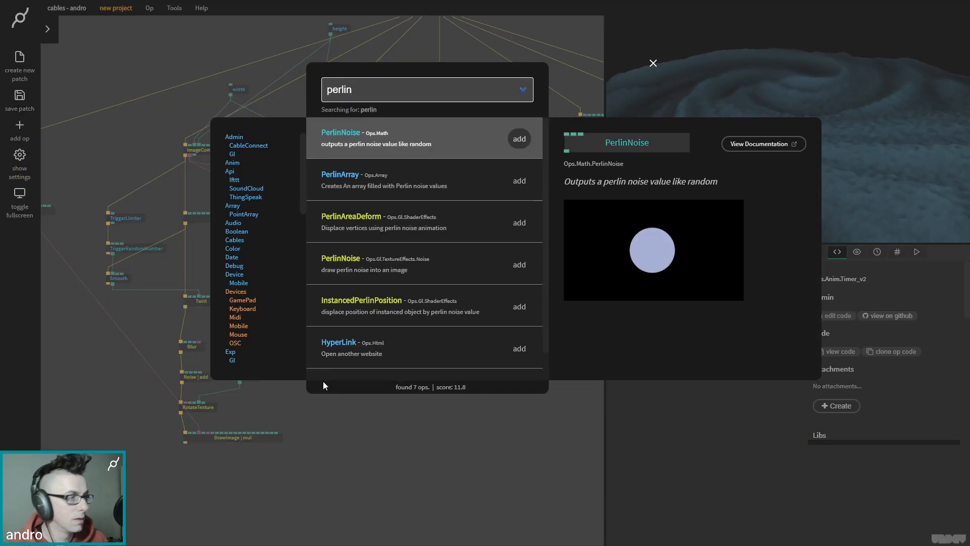
pyautogui.press('Down')
pyautogui.press('Down')
pyautogui.press('Down')
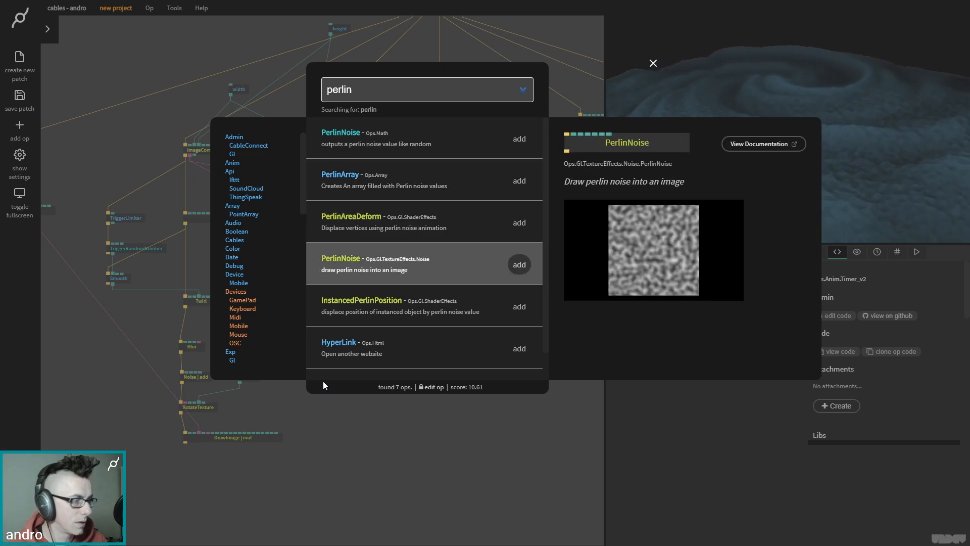
pyautogui.write('te')
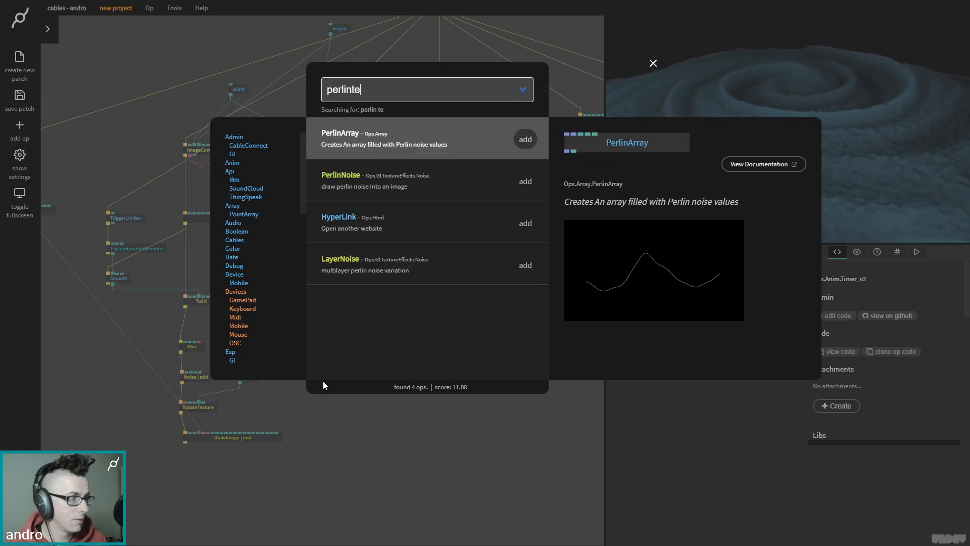
pyautogui.press('Down')
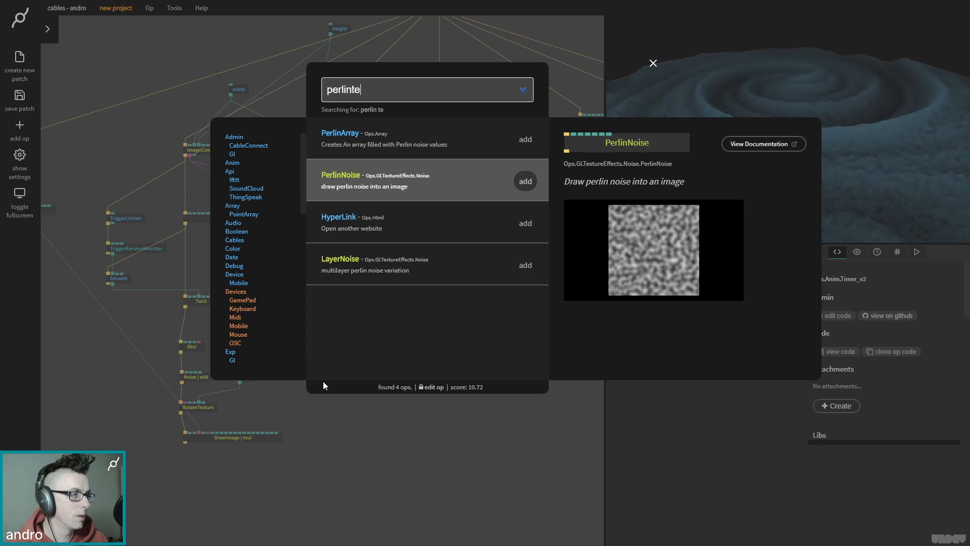
pyautogui.press('Return')
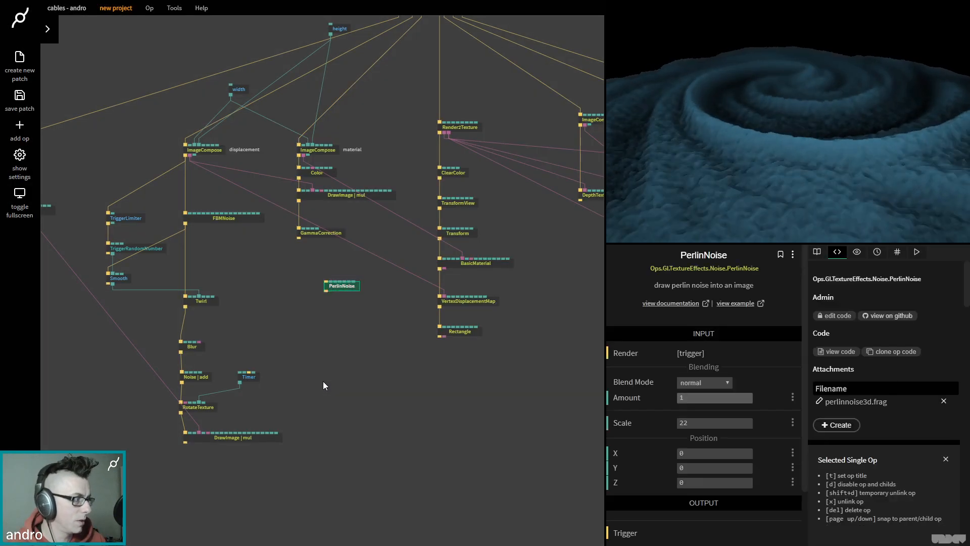
# - Unlink the Noise op from the displacement chain and insert PerlinNoise in its place between Blur and RotateTexture
pyautogui.moveTo(343, 287); pyautogui.dragTo(137, 382)
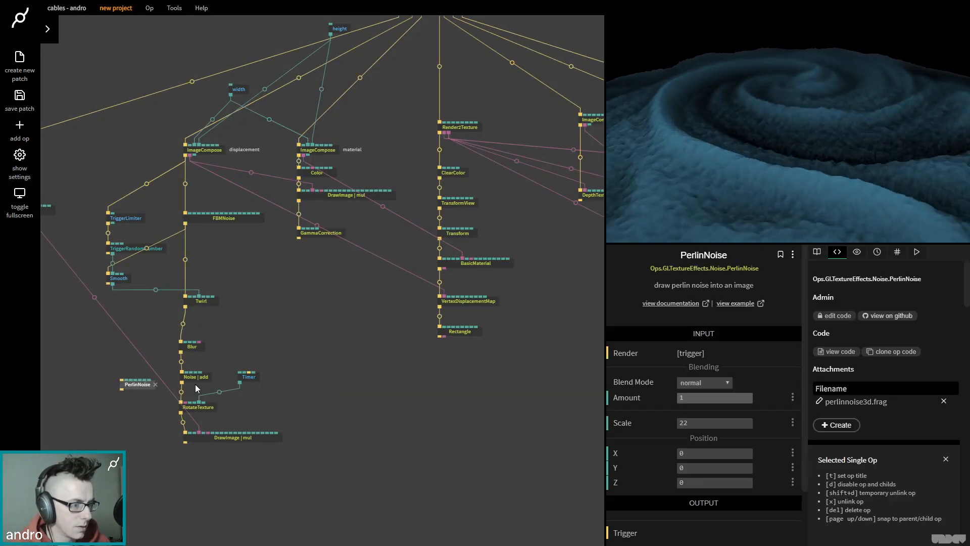
pyautogui.moveTo(477, 332); pyautogui.dragTo(313, 341)
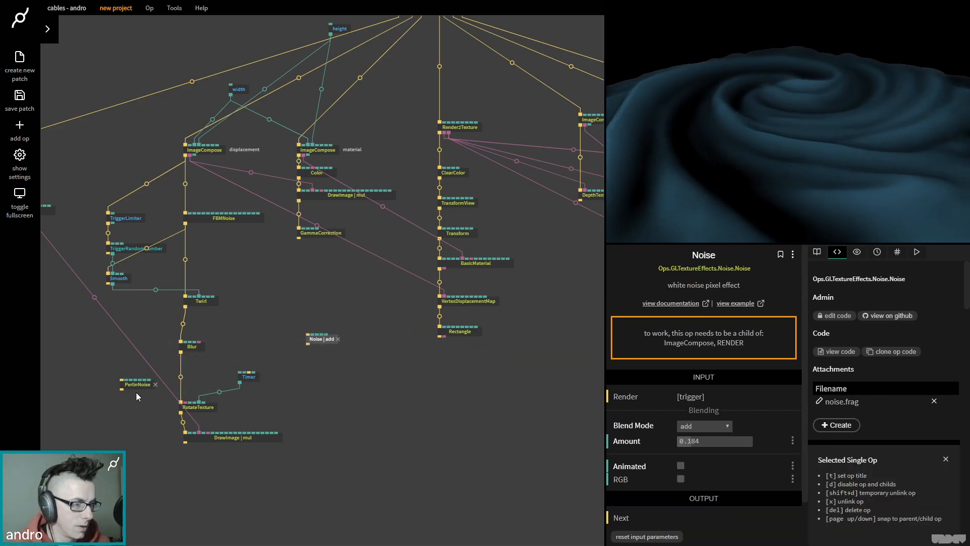
pyautogui.moveTo(135, 383); pyautogui.dragTo(202, 378)
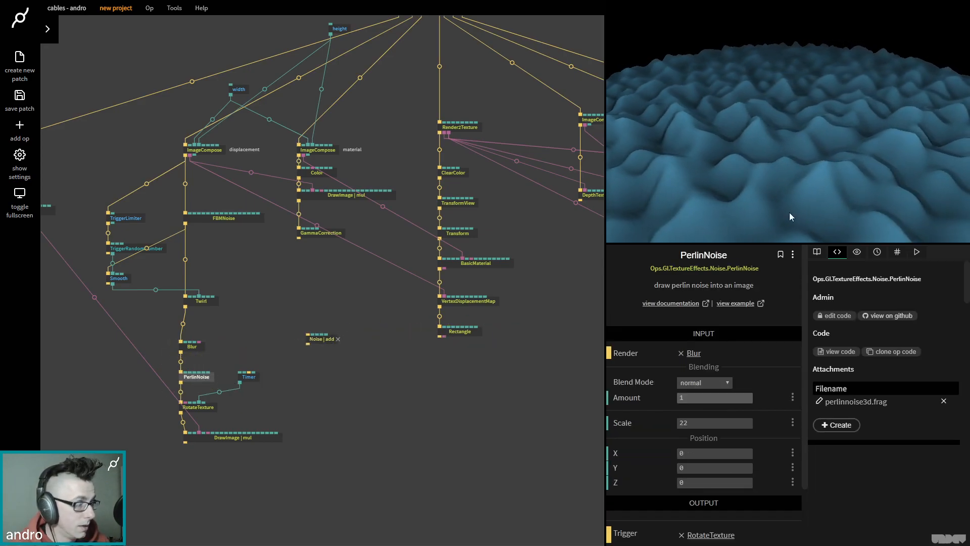
pyautogui.click(227, 382)
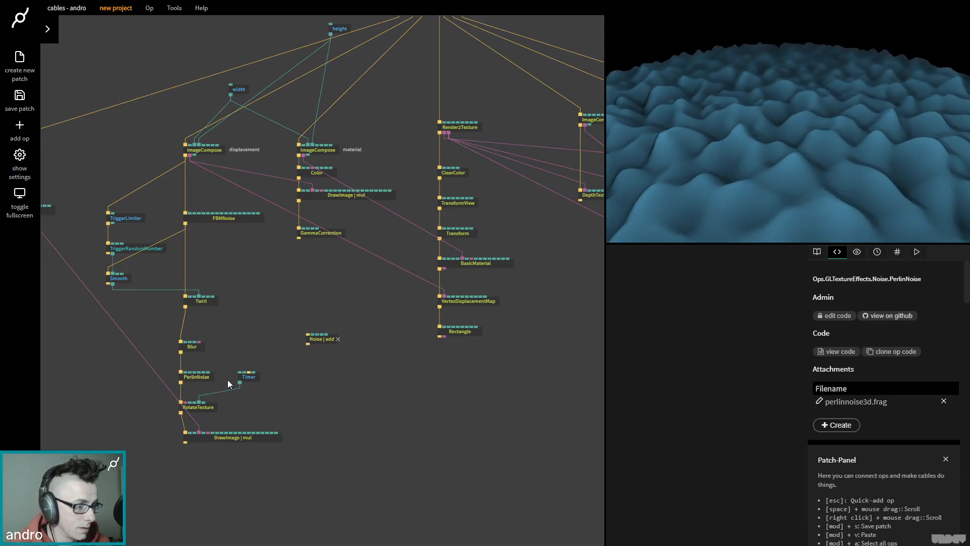
# - Set the Speed of the Timer driving RotateTexture to -0.035
pyautogui.click(249, 376)
pyautogui.click(722, 380)
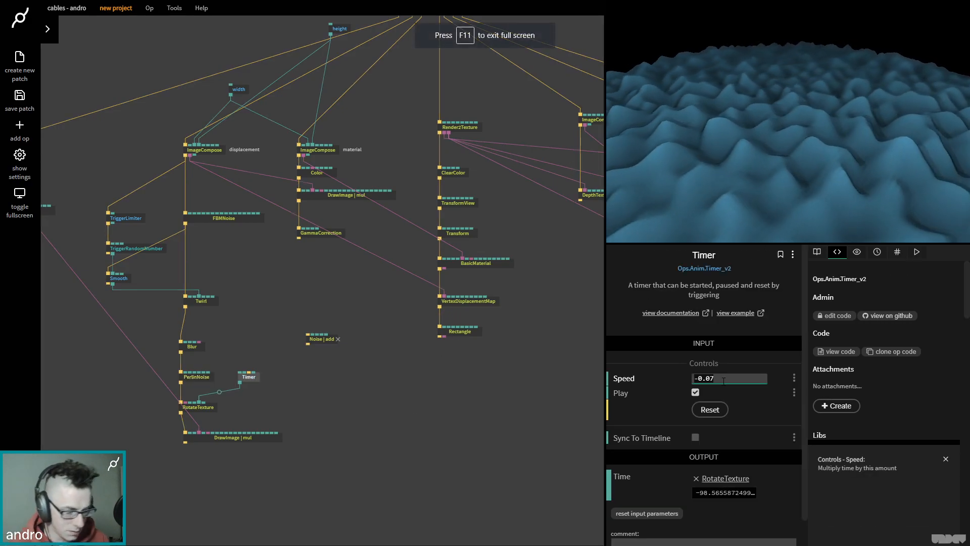
pyautogui.press('BackSpace')
pyautogui.press('BackSpace')
pyautogui.write('035')
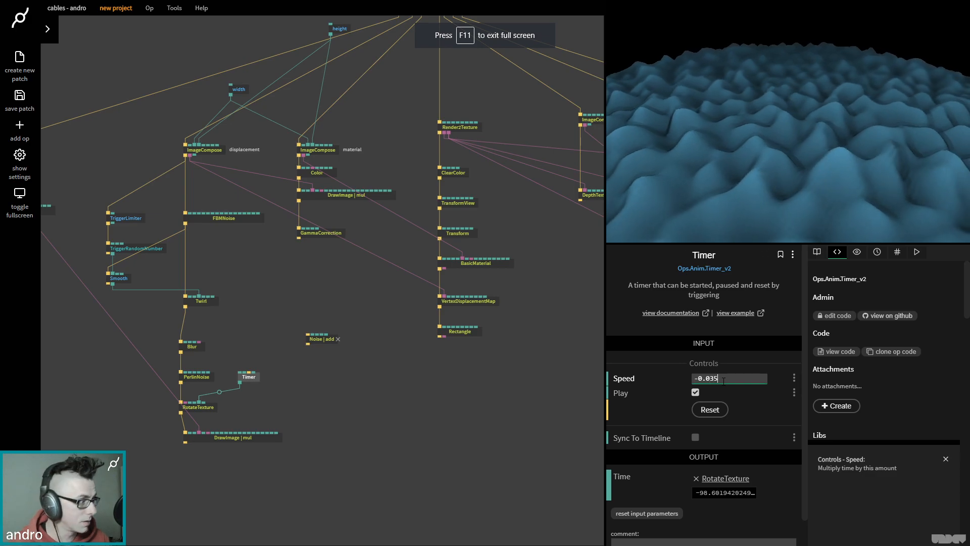
# - Examine the settings of the SSAO2 post effect and the Render2Texture op
pyautogui.moveTo(503, 334); pyautogui.dragTo(203, 390)
pyautogui.click(402, 266)
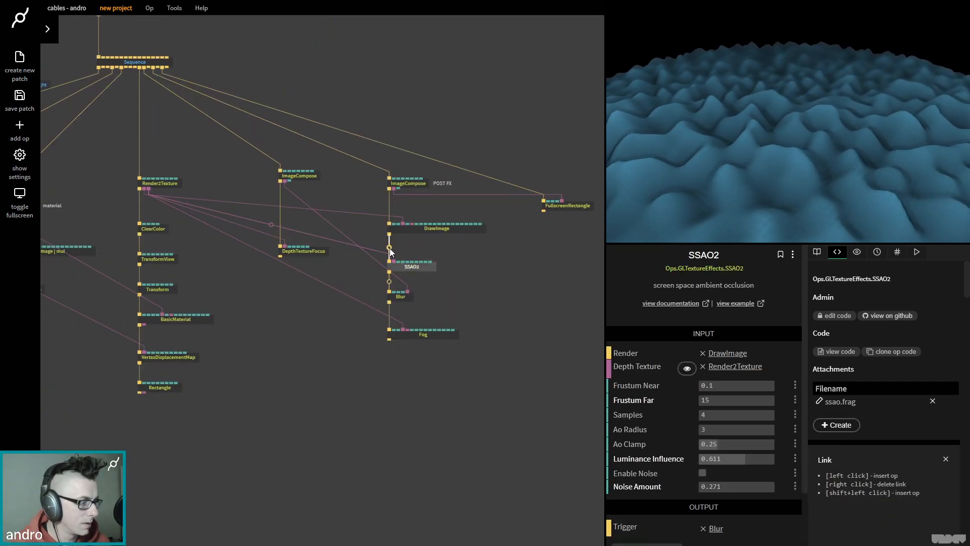
pyautogui.rightClick(390, 247)
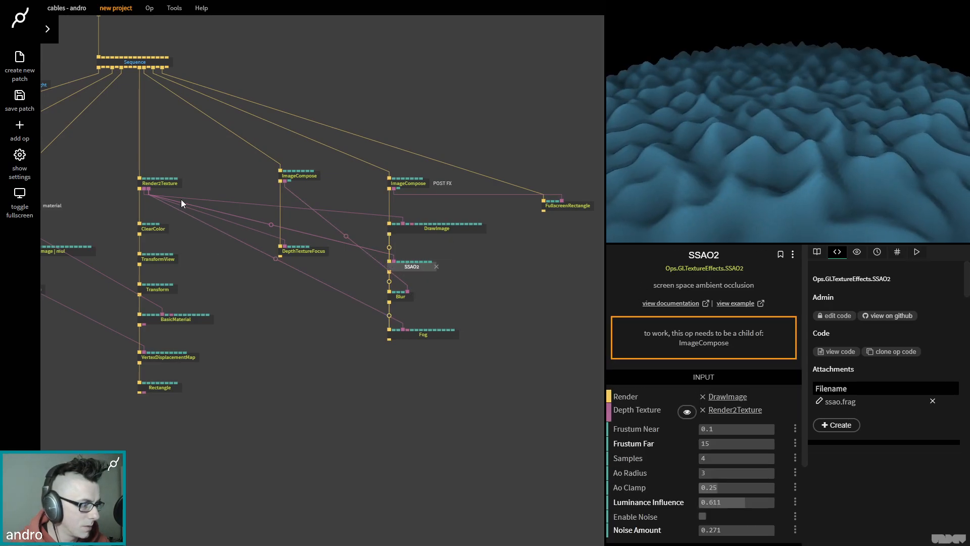
pyautogui.click(174, 186)
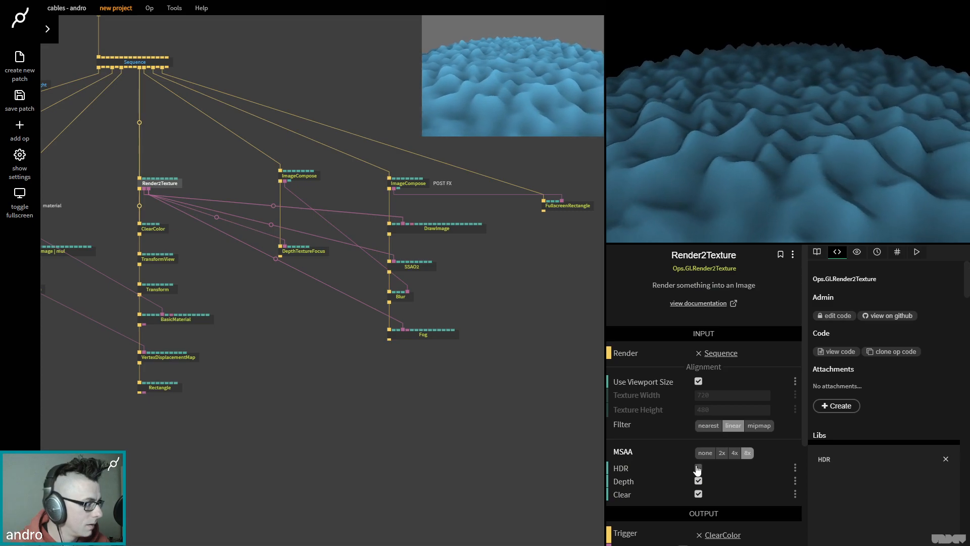
pyautogui.hscroll(-10, 260, 484)
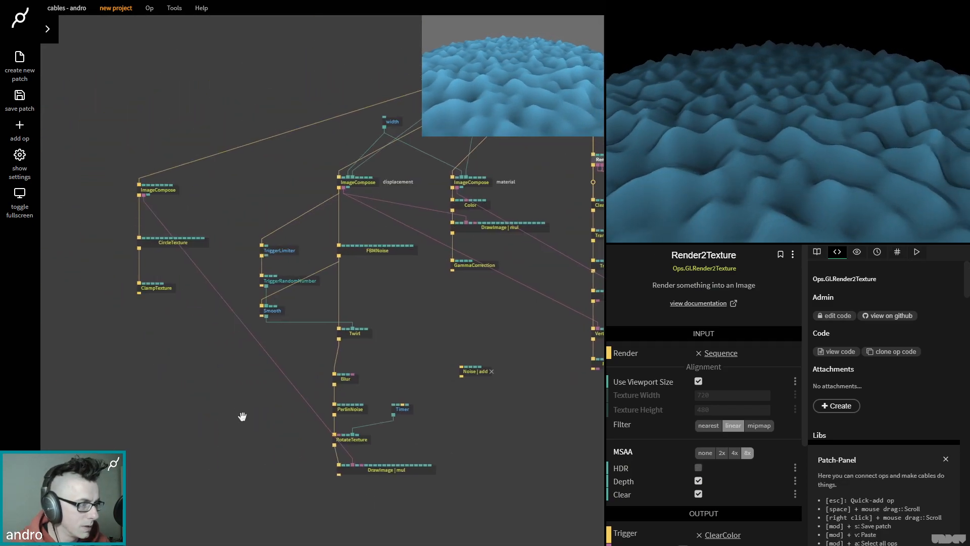
pyautogui.hscroll(2, 227, 404)
# - Preview the displacement ImageCompose texture and try a Scale of 89.14 with an Amount of 0.037 on PerlinNoise
pyautogui.click(292, 396)
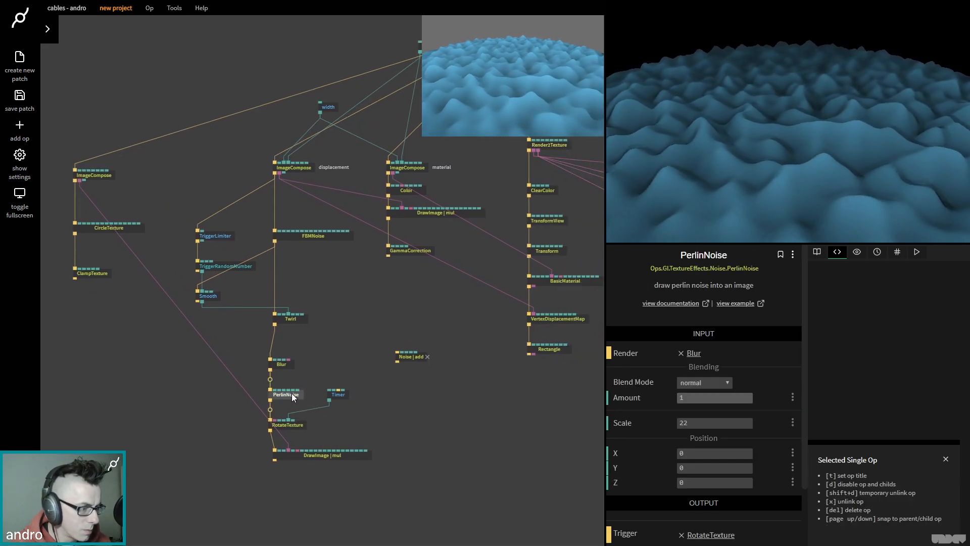
pyautogui.click(299, 169)
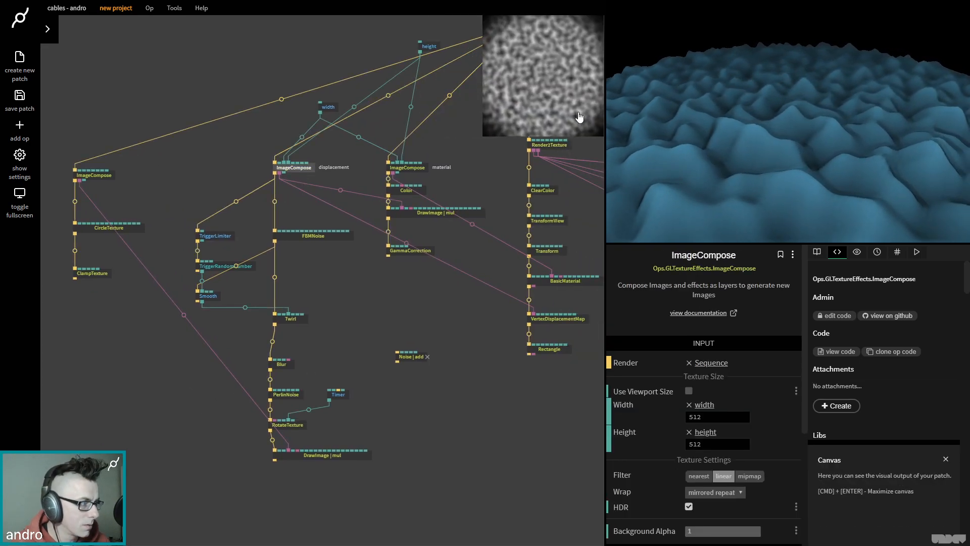
pyautogui.click(297, 395)
pyautogui.moveTo(717, 422); pyautogui.dragTo(781, 423)
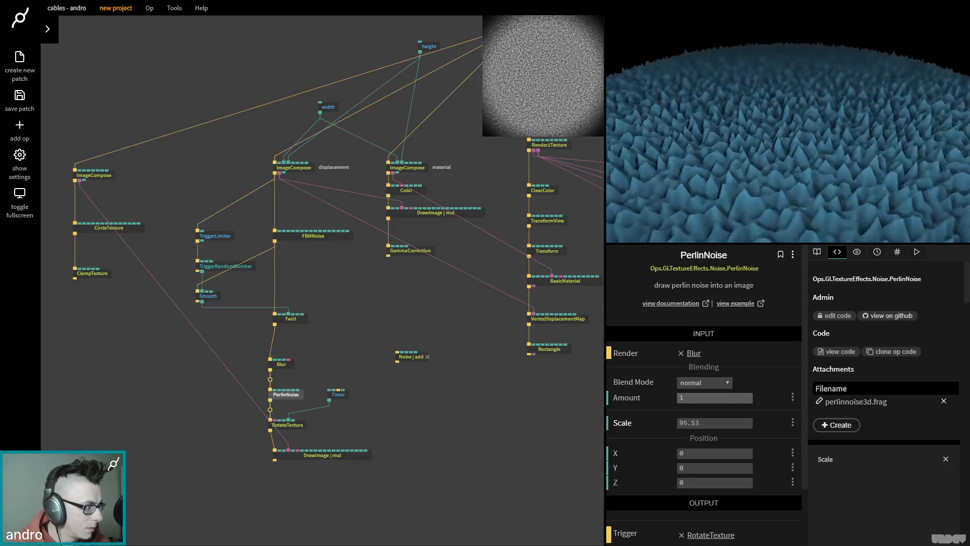
pyautogui.press('F11')
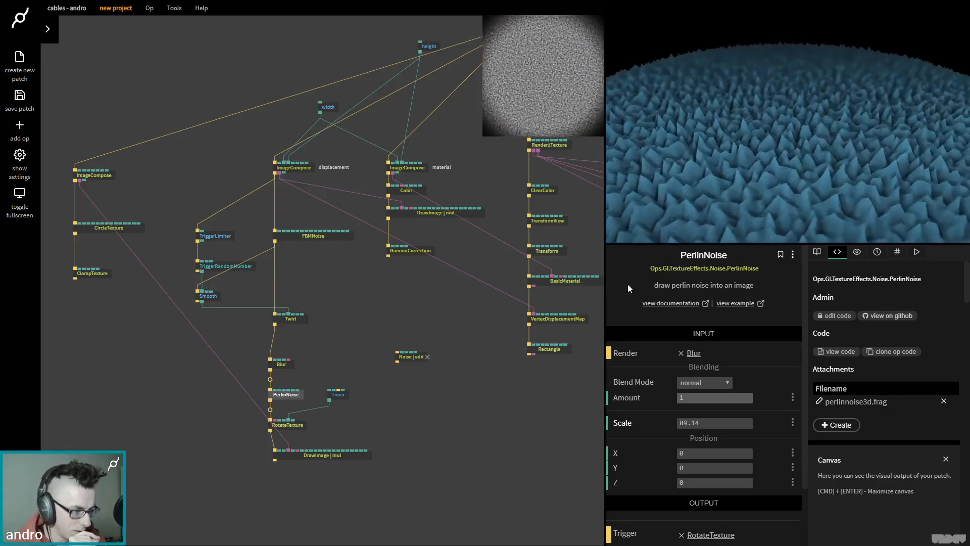
pyautogui.moveTo(722, 399); pyautogui.dragTo(698, 398)
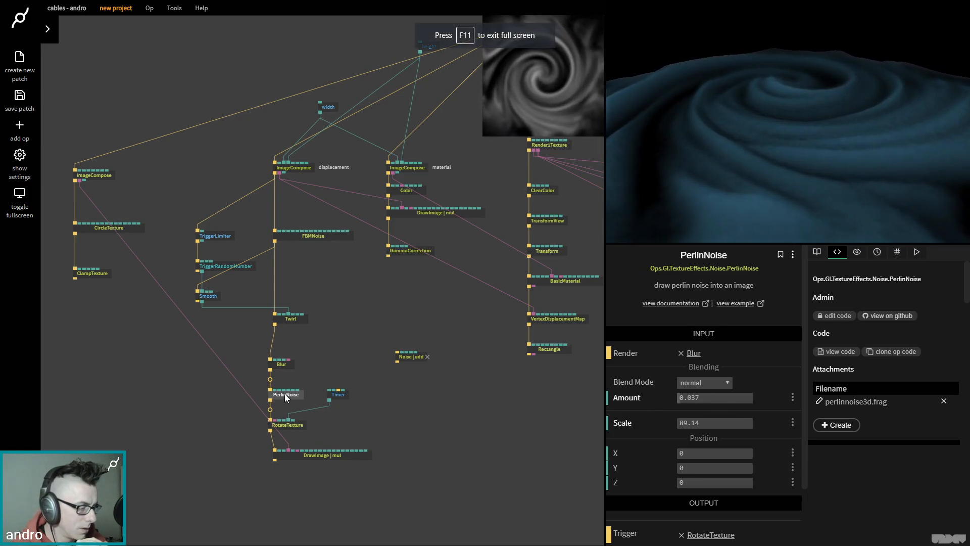
# - Try PerlinNoise between Twirl and Blur with an Amount of 0.133, and move it back between Blur and RotateTexture
pyautogui.moveTo(284, 393); pyautogui.dragTo(271, 342)
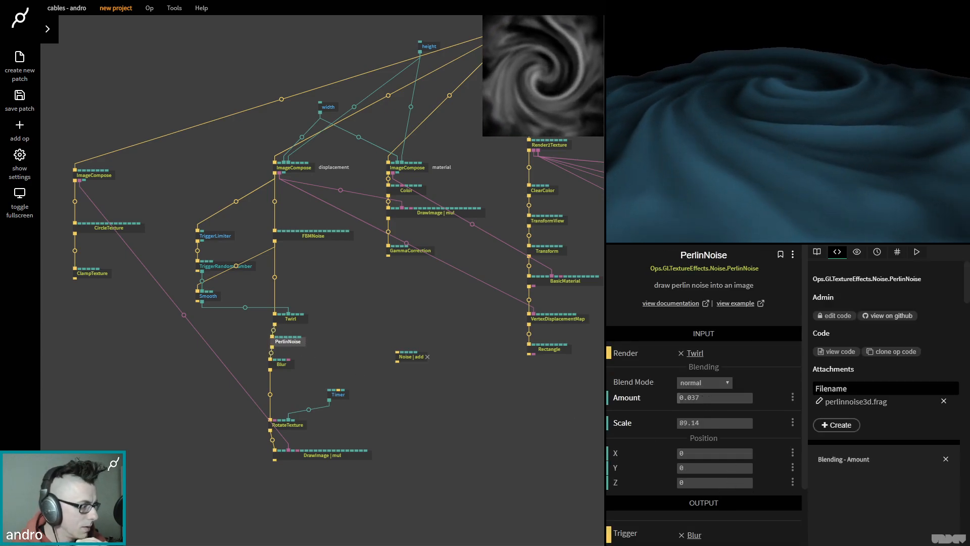
pyautogui.moveTo(707, 397); pyautogui.dragTo(710, 398)
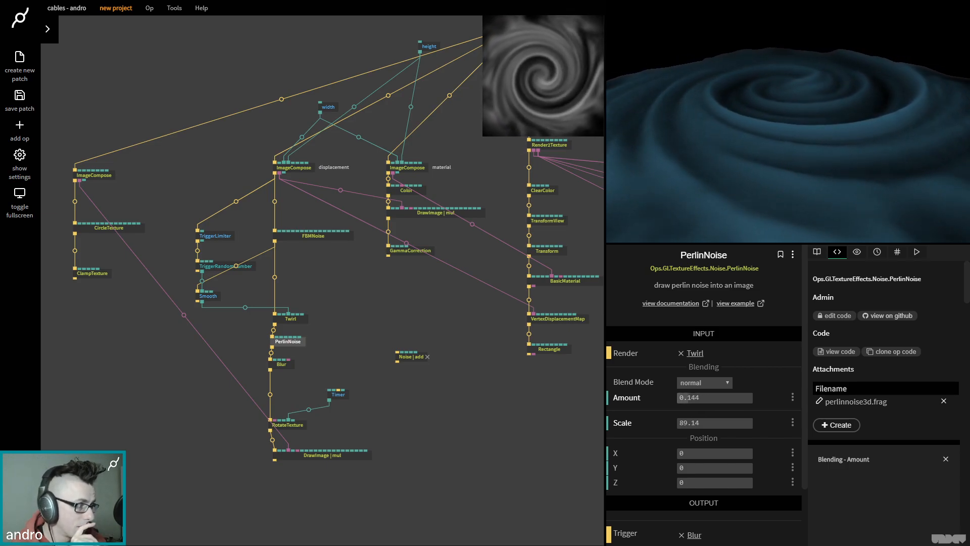
pyautogui.moveTo(709, 397); pyautogui.dragTo(707, 397)
pyautogui.click(263, 346)
pyautogui.moveTo(284, 341); pyautogui.dragTo(288, 395)
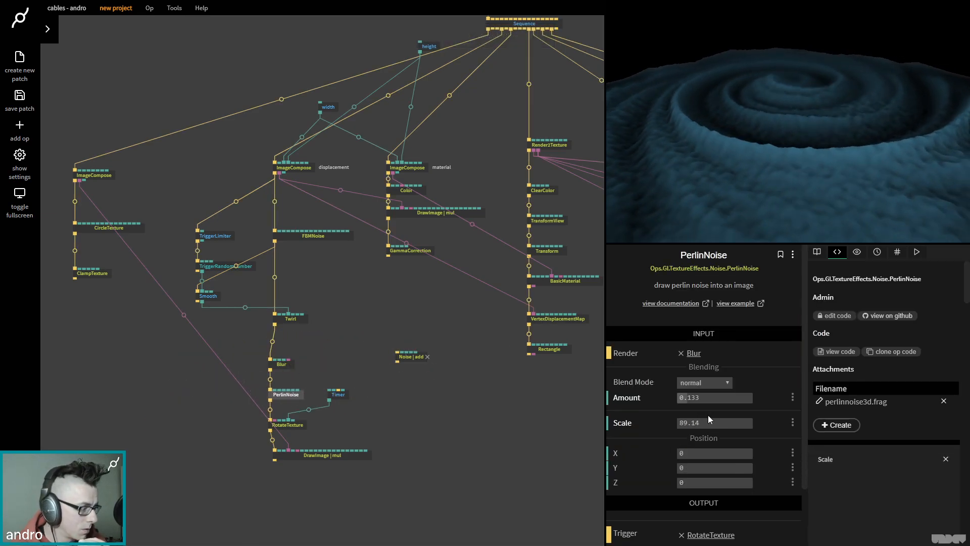
# - Set PerlinNoise's Amount to 1, Scale to 20 and Z position to 5.72
pyautogui.moveTo(692, 398); pyautogui.dragTo(753, 397)
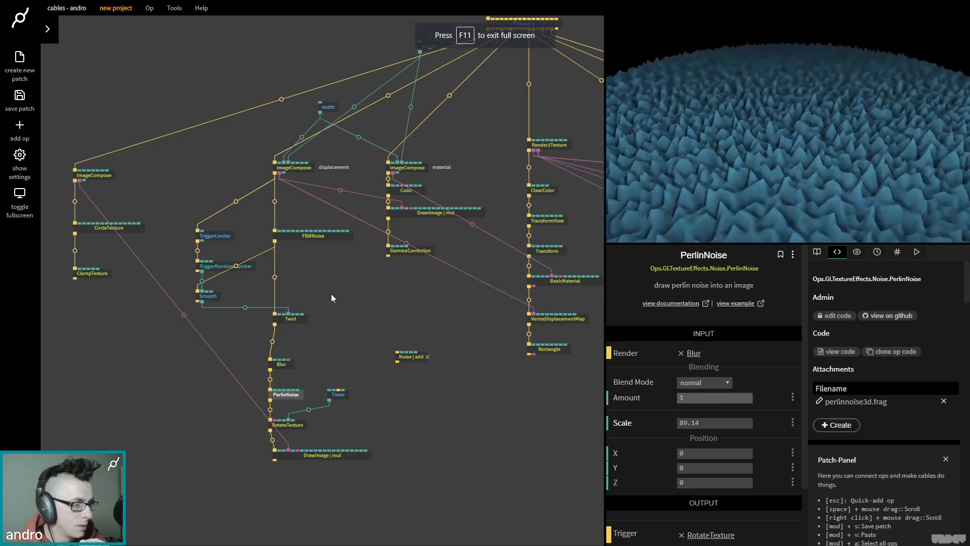
pyautogui.click(716, 423)
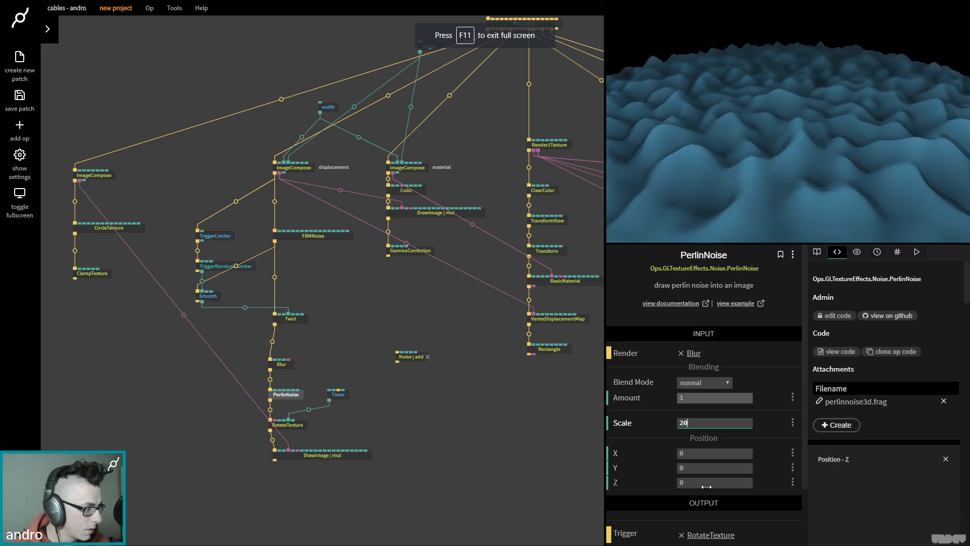
pyautogui.moveTo(707, 486); pyautogui.dragTo(715, 486)
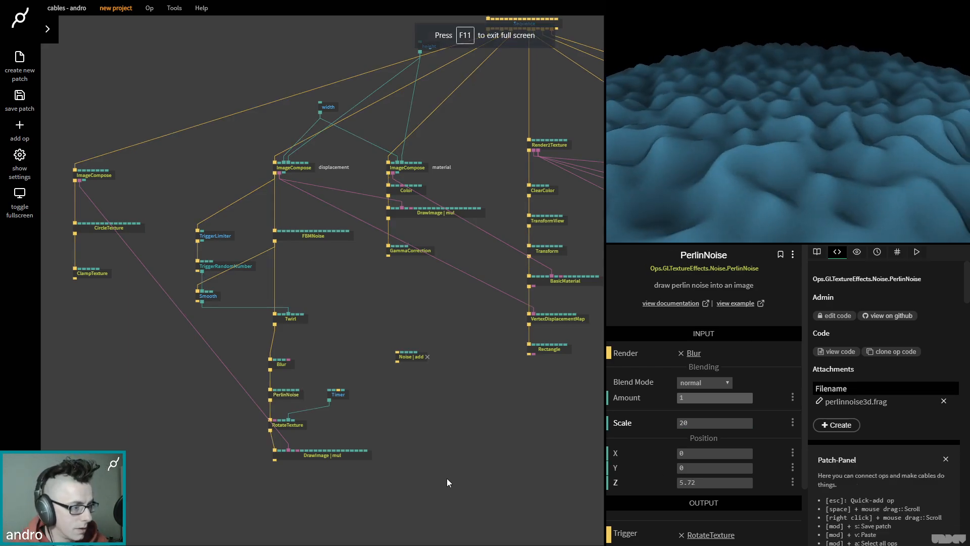
pyautogui.click(447, 478)
# - Space out DrawImage, RotateTexture and PerlinNoise at the end of the displacement chain, with the Timer moved farther aside
pyautogui.moveTo(309, 457); pyautogui.dragTo(306, 481)
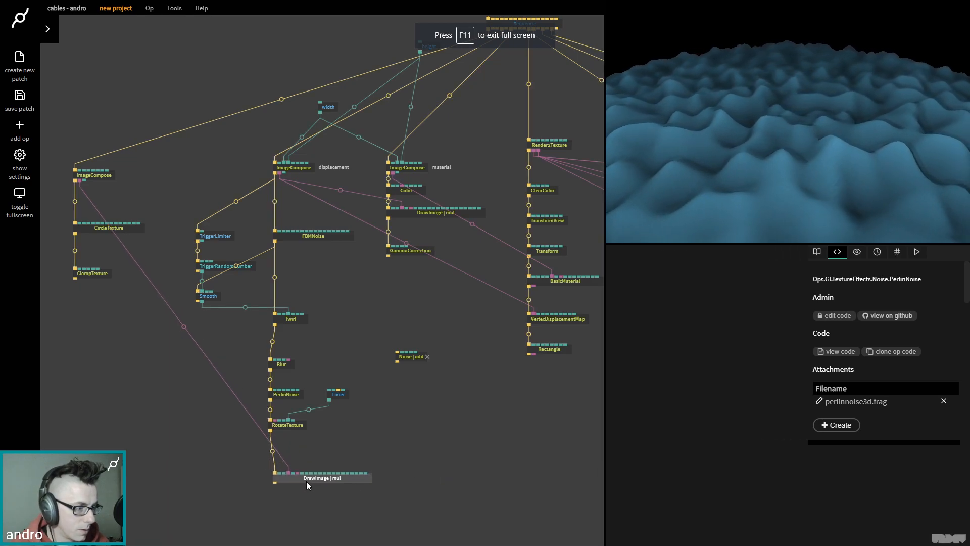
pyautogui.moveTo(308, 441); pyautogui.dragTo(296, 411)
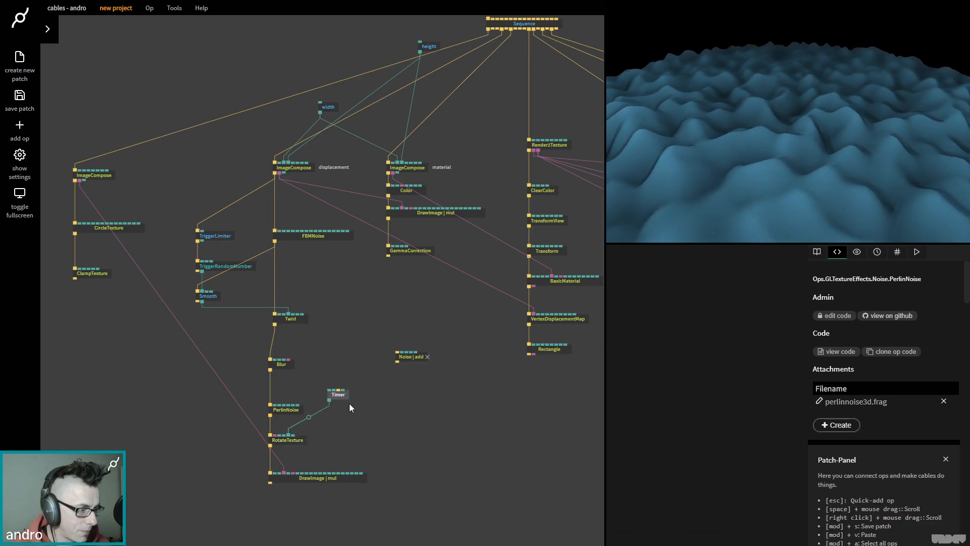
pyautogui.moveTo(345, 394); pyautogui.dragTo(355, 394)
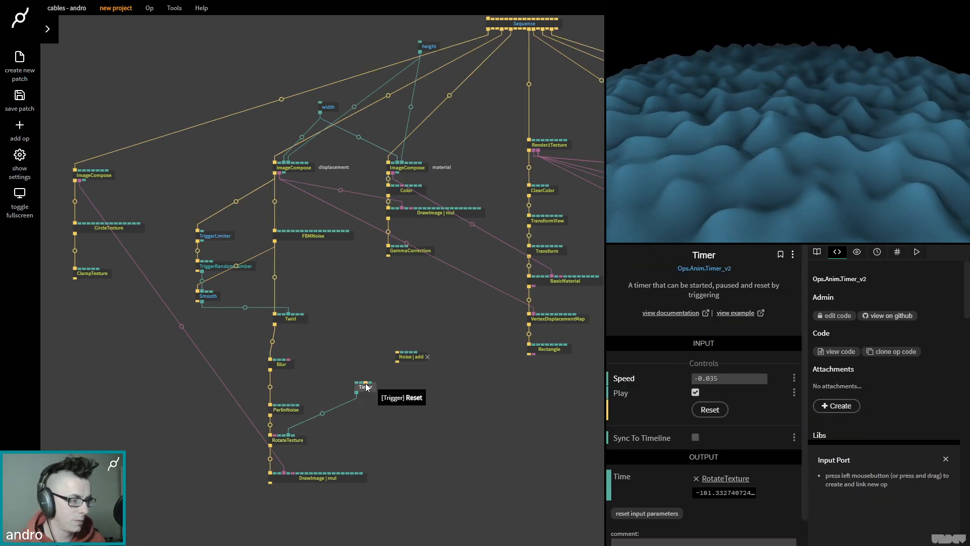
# - Link the Timer's Time output to PerlinNoise's Z position, insert a Multiply op on that link, and arrange it beside the chain
pyautogui.moveTo(358, 392); pyautogui.dragTo(284, 411)
pyautogui.click(318, 433)
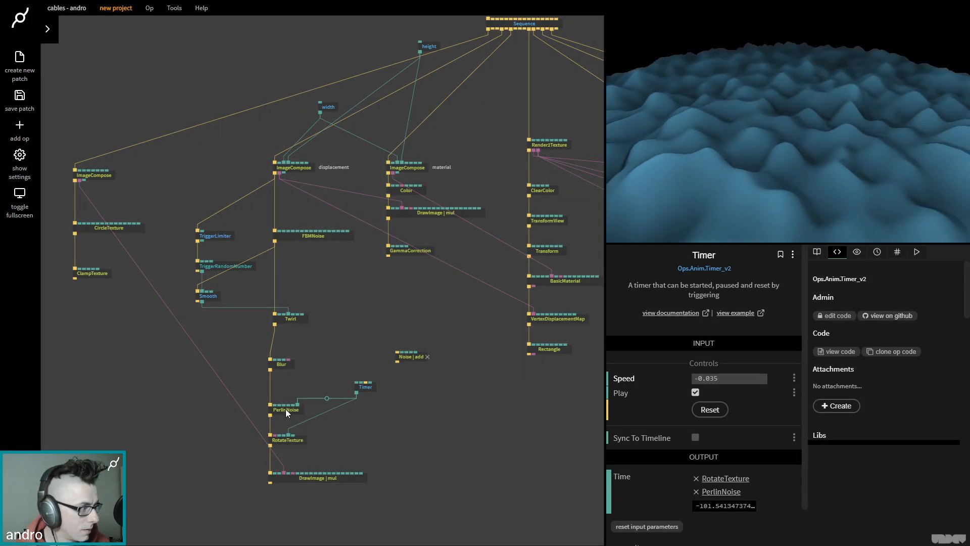
pyautogui.click(327, 398)
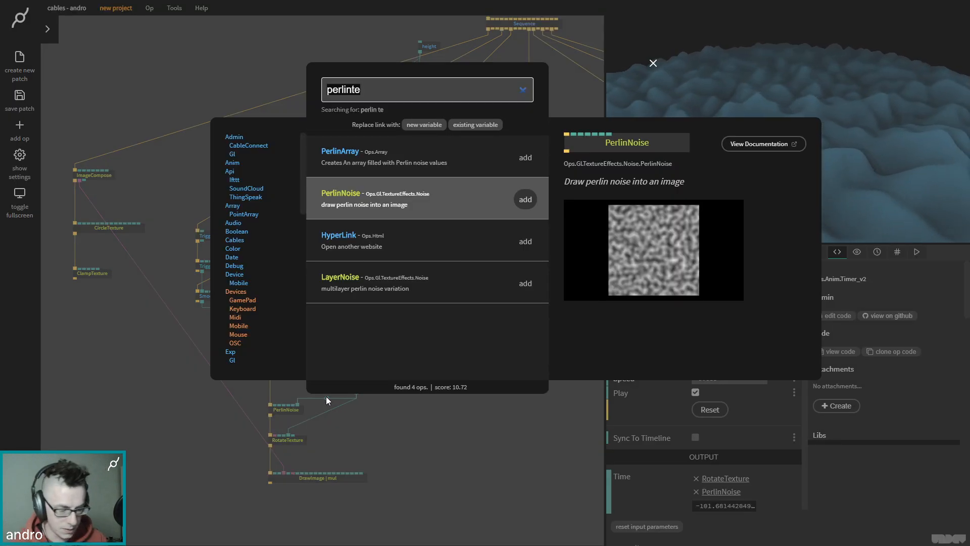
pyautogui.write('mult')
pyautogui.press('Return')
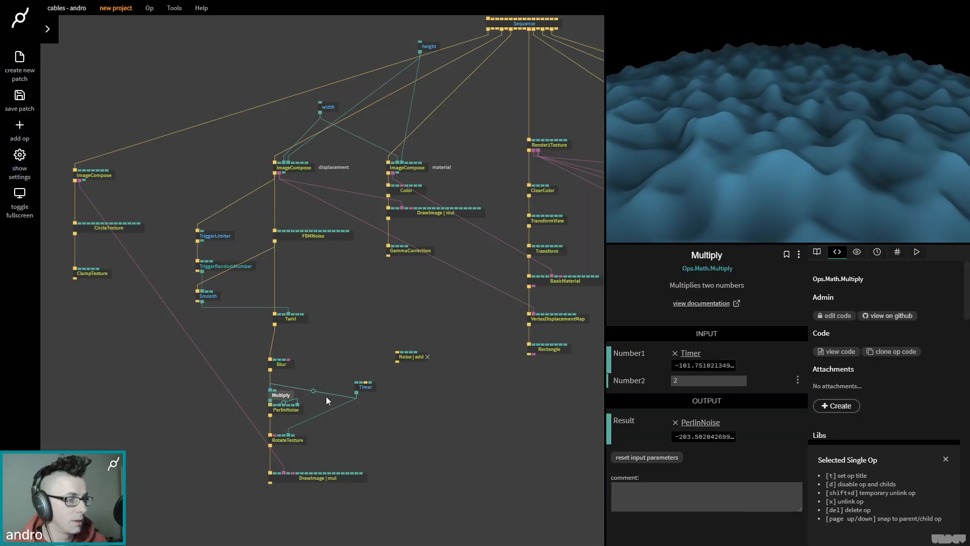
pyautogui.moveTo(283, 391); pyautogui.dragTo(360, 369)
# - Set Number2 of the Multiply op between the Timer and PerlinNoise to 20
pyautogui.click(320, 386)
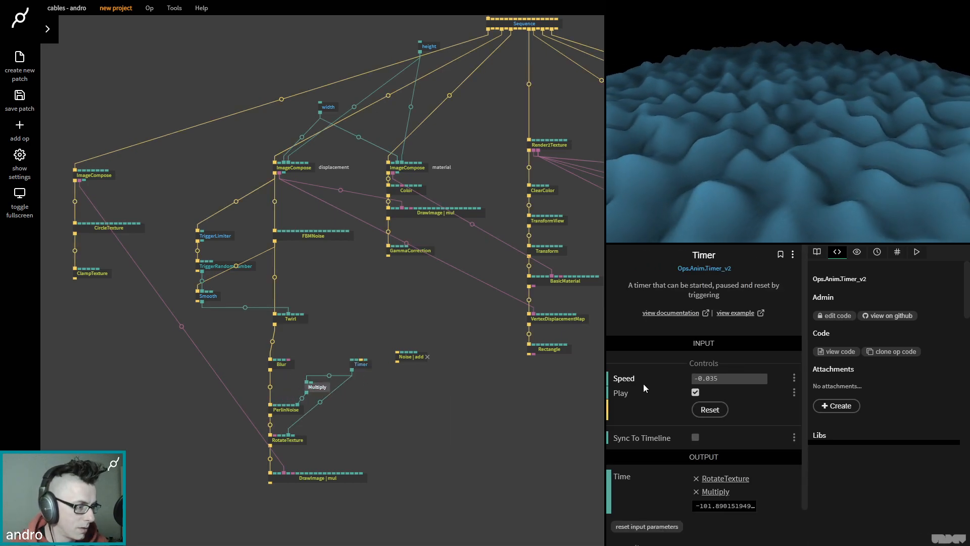
pyautogui.moveTo(726, 379); pyautogui.dragTo(789, 379)
pyautogui.click(725, 378)
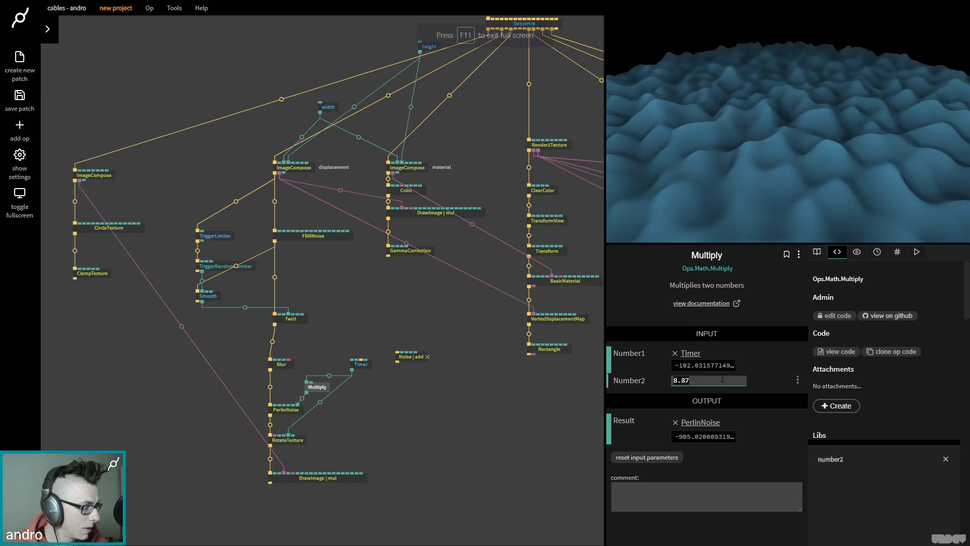
pyautogui.write('20')
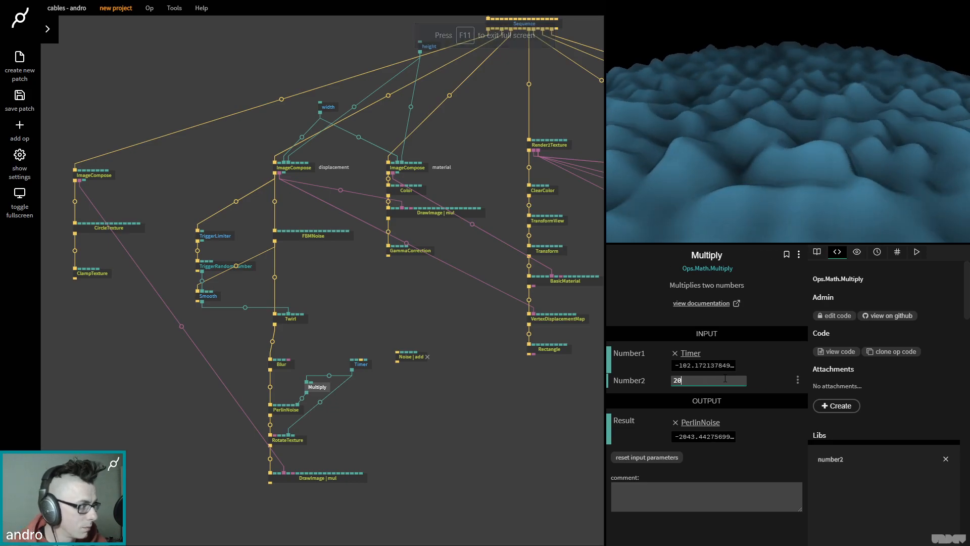
pyautogui.click(352, 438)
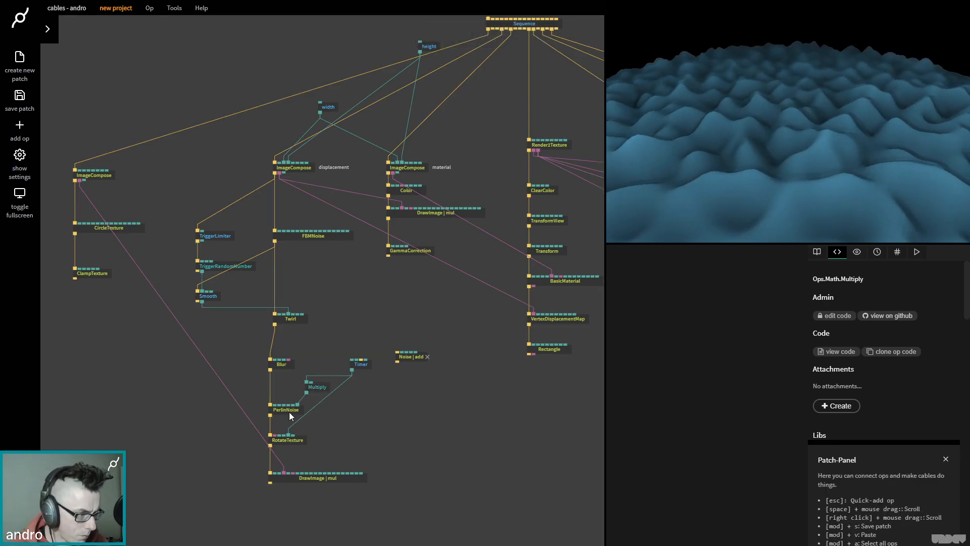
# - Lower PerlinNoise's blending Amount to 0.25
pyautogui.click(290, 412)
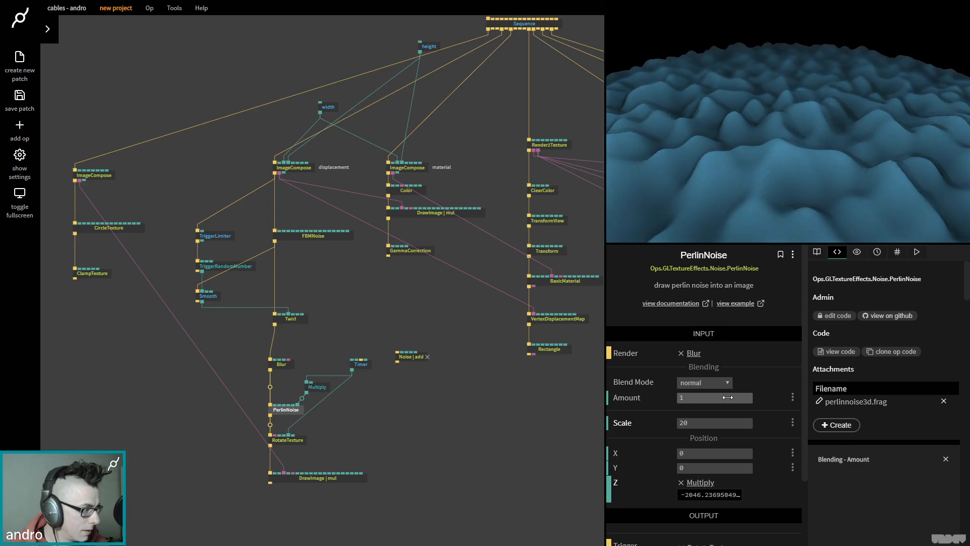
pyautogui.moveTo(727, 397); pyautogui.dragTo(697, 397)
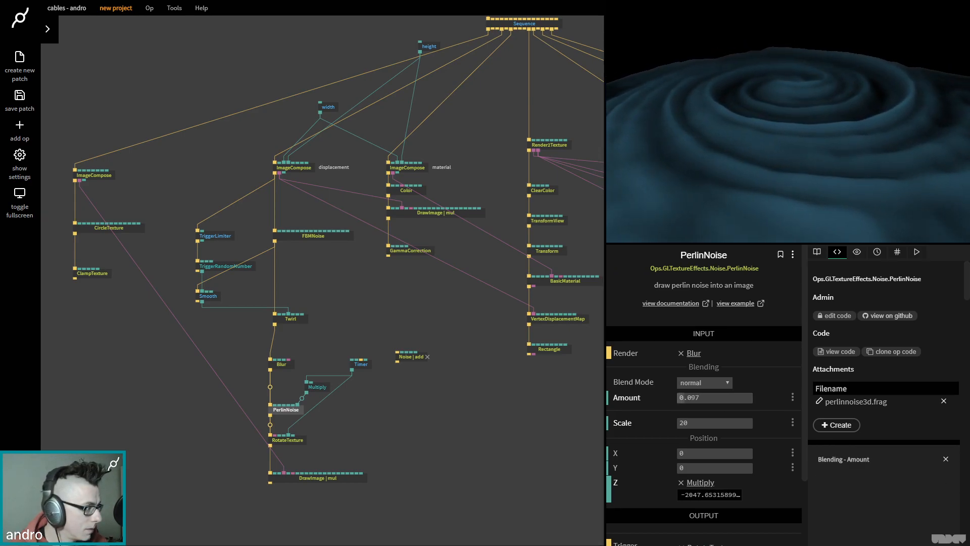
pyautogui.moveTo(715, 398); pyautogui.dragTo(744, 398)
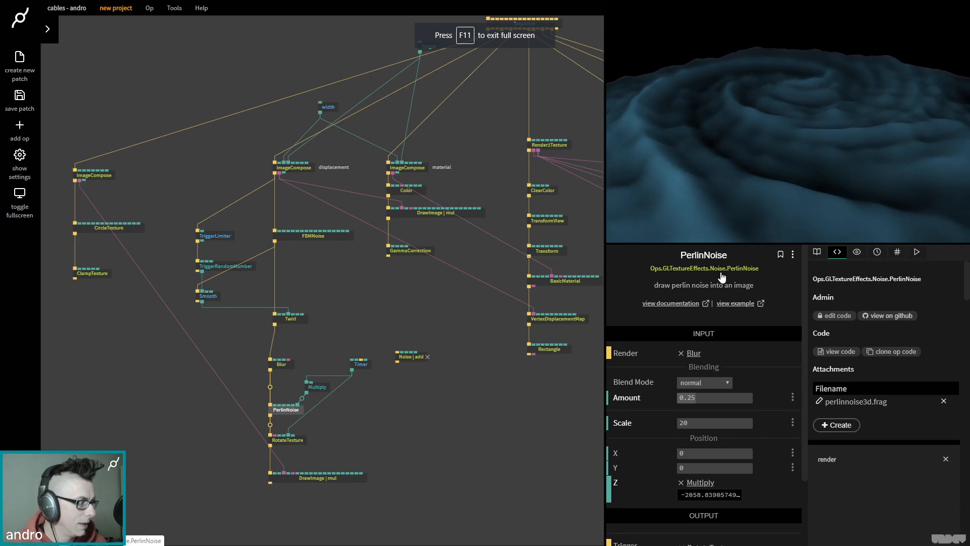
pyautogui.click(354, 444)
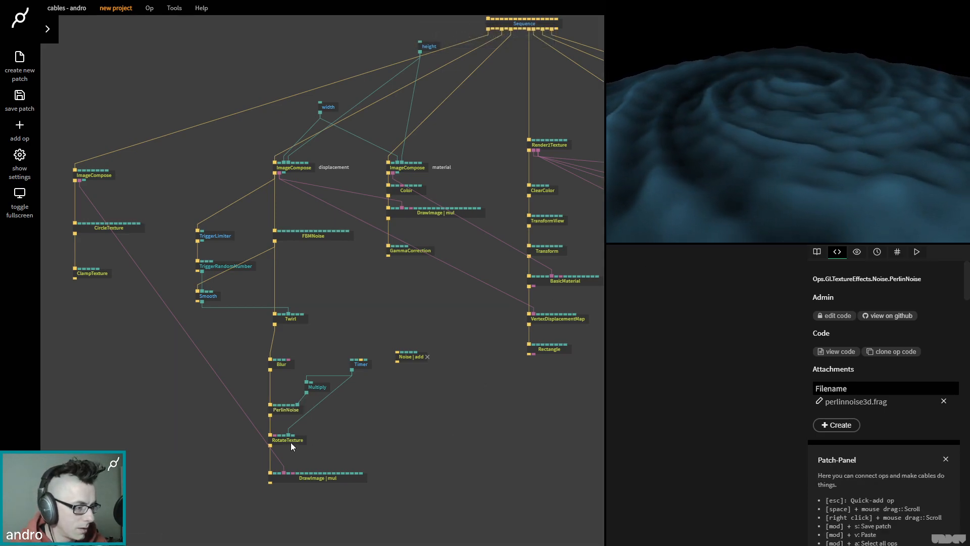
# - Try PerlinNoise Scale values of 10, 8 and 40, settle on 20, and fine-tune its blending Amount to 0.232
pyautogui.click(278, 407)
pyautogui.click(708, 422)
pyautogui.write('10')
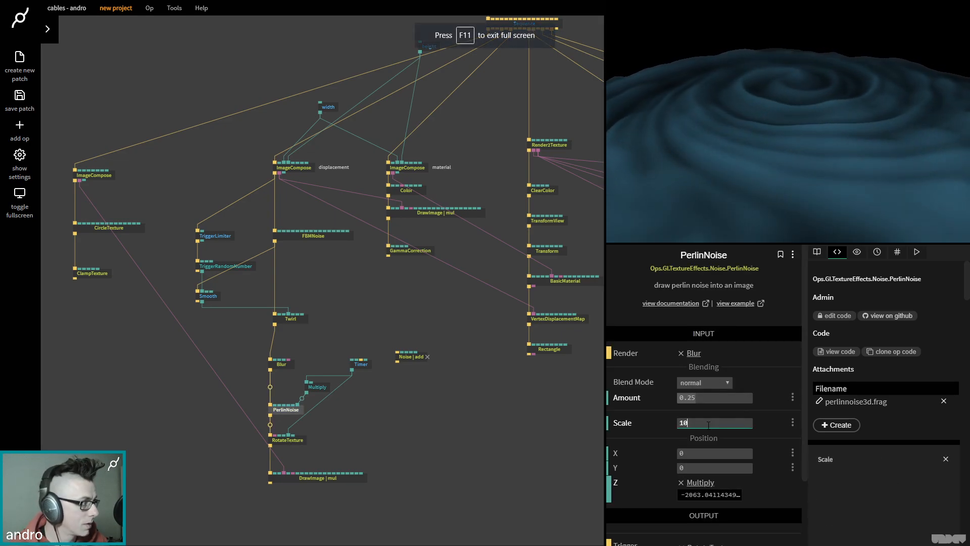
pyautogui.press('BackSpace')
pyautogui.press('BackSpace')
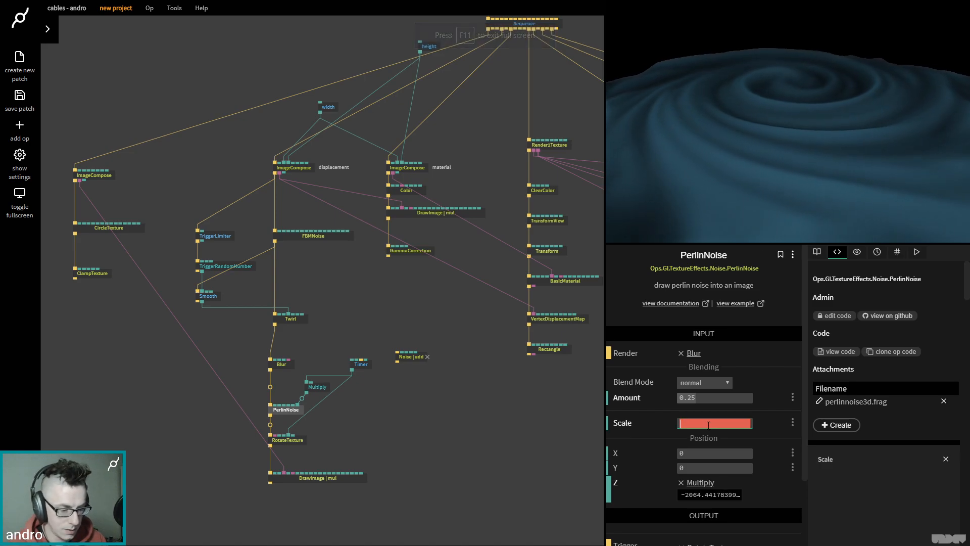
pyautogui.write('8')
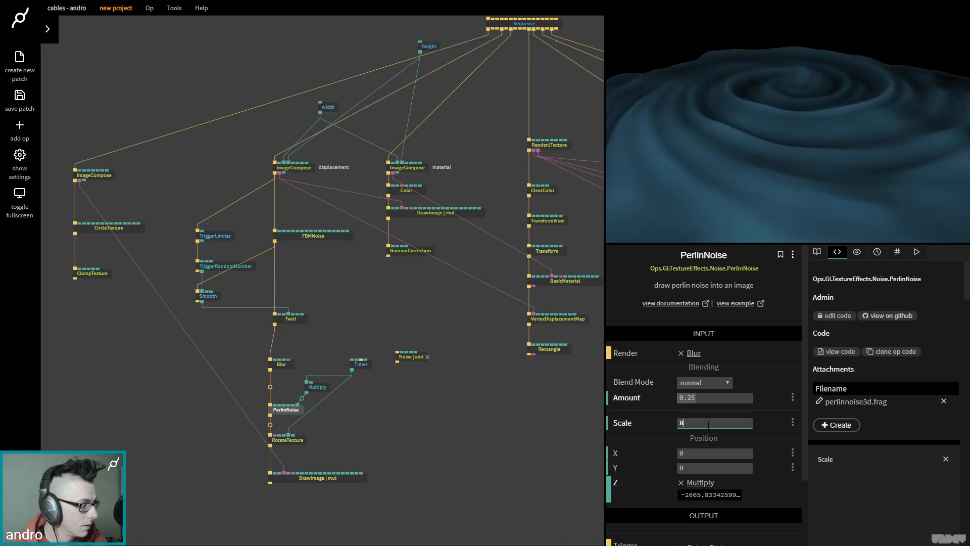
pyautogui.press('BackSpace')
pyautogui.write('40')
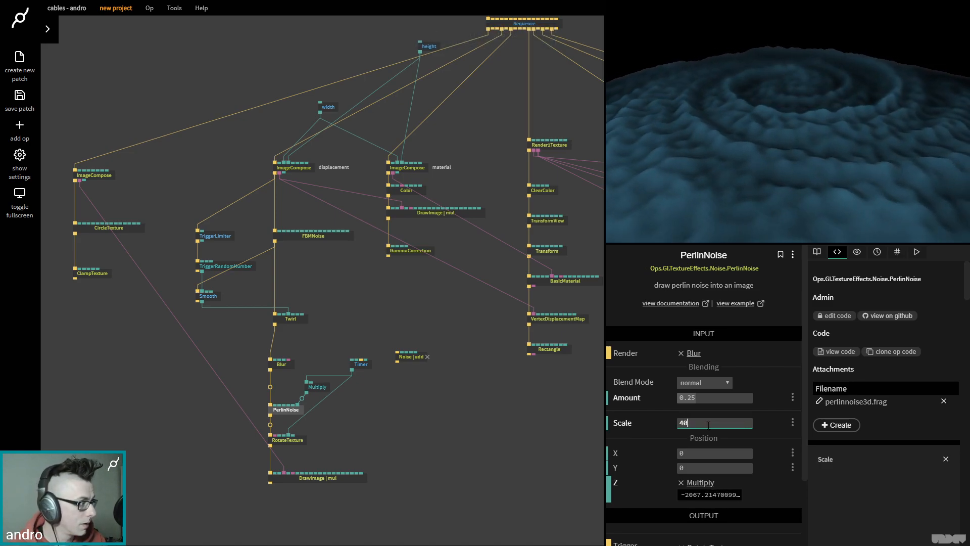
pyautogui.press('BackSpace')
pyautogui.press('BackSpace')
pyautogui.write('20')
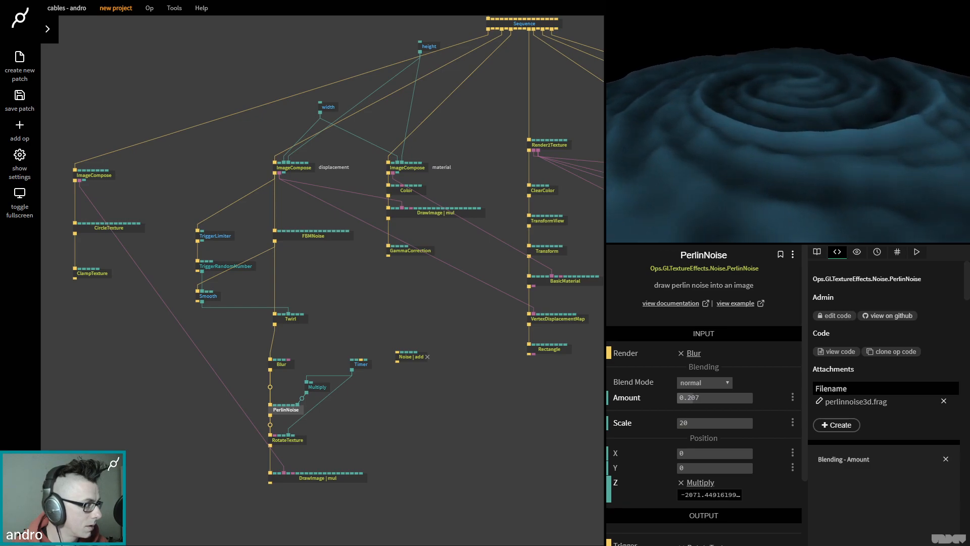
pyautogui.moveTo(715, 397); pyautogui.dragTo(715, 404)
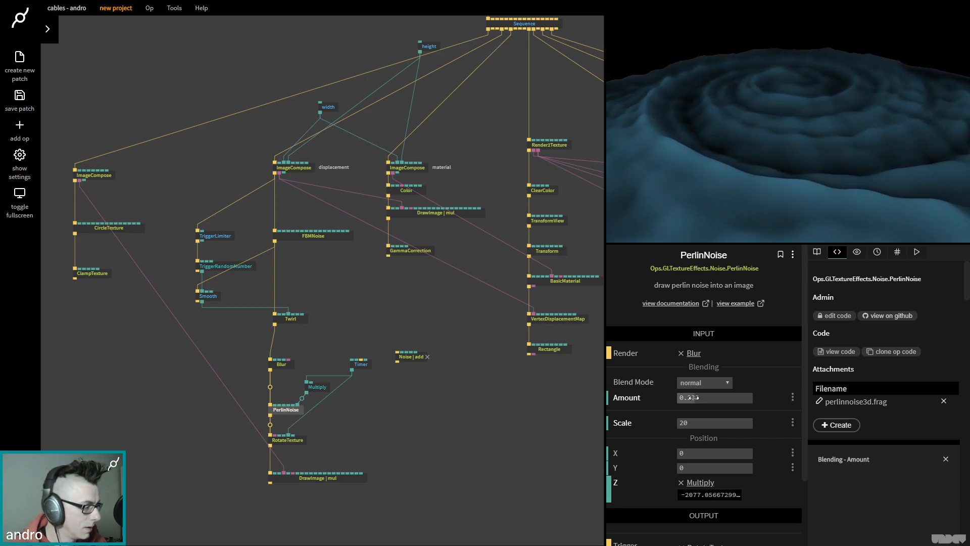
pyautogui.moveTo(722, 450)
pyautogui.mouseDown()
pyautogui.moveTo(722, 429)
pyautogui.moveTo(722, 449)
pyautogui.mouseUp()
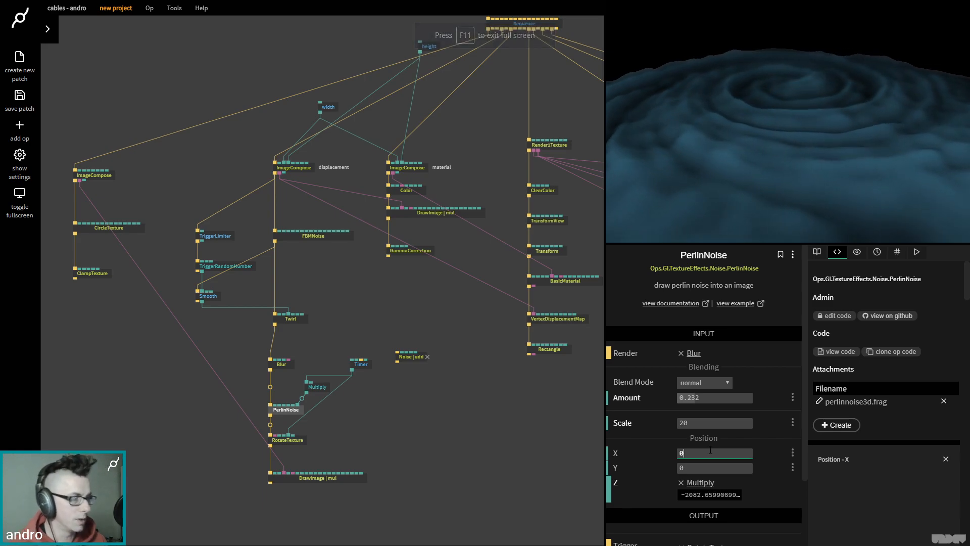
# - Test VertexDisplacementMap with an Extrude of -0.33 and with Invert enabled, and settle on an Extrude of 0.35 without Invert
pyautogui.hscroll(3, 483, 418)
pyautogui.click(459, 305)
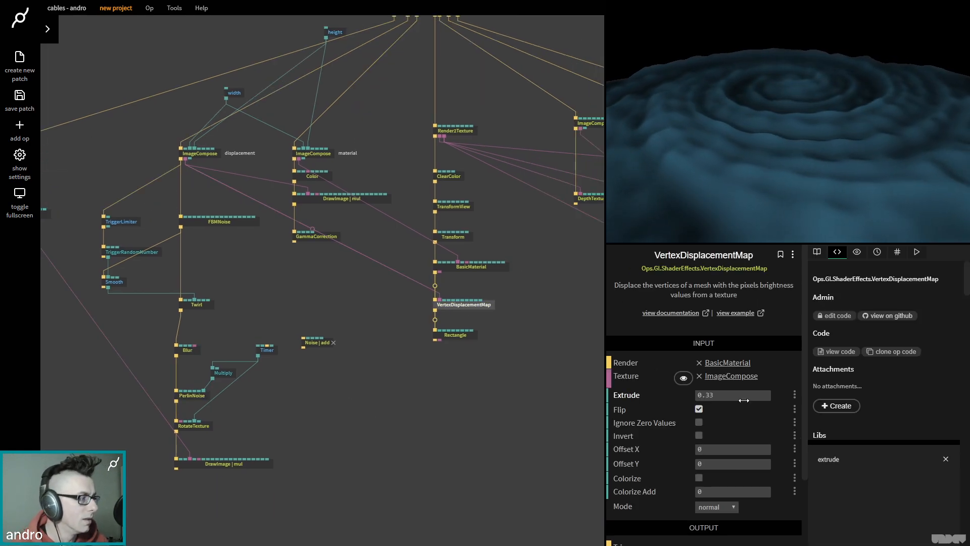
pyautogui.click(741, 394)
pyautogui.write('-0')
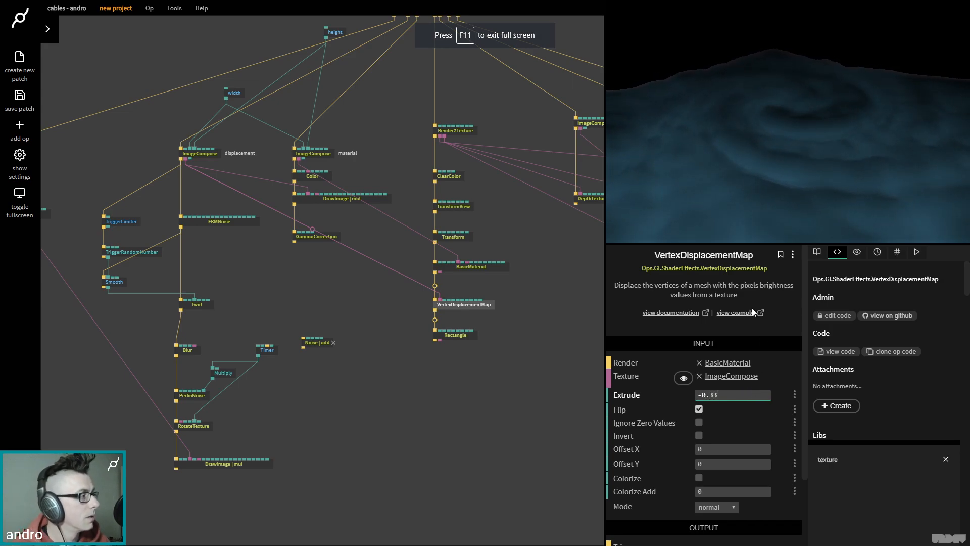
pyautogui.press('Return')
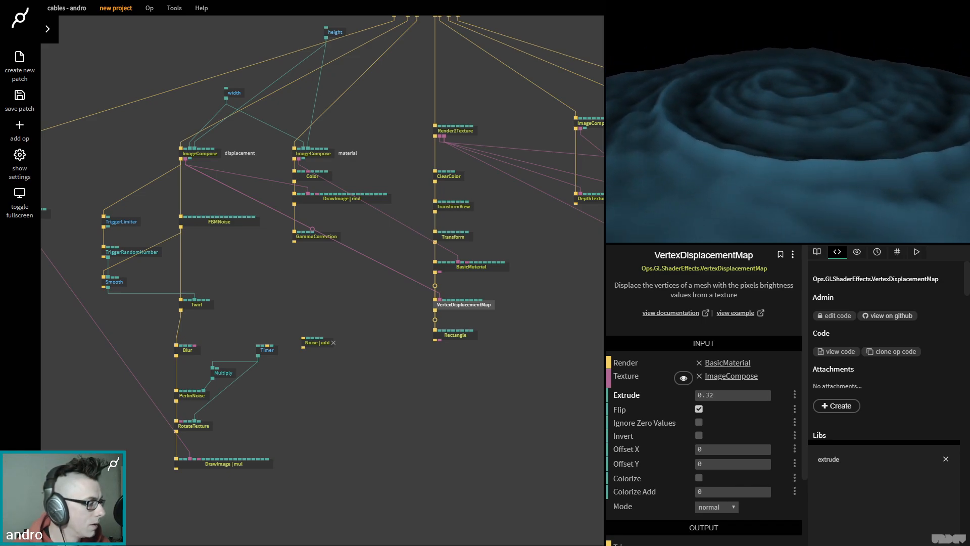
pyautogui.press('F11')
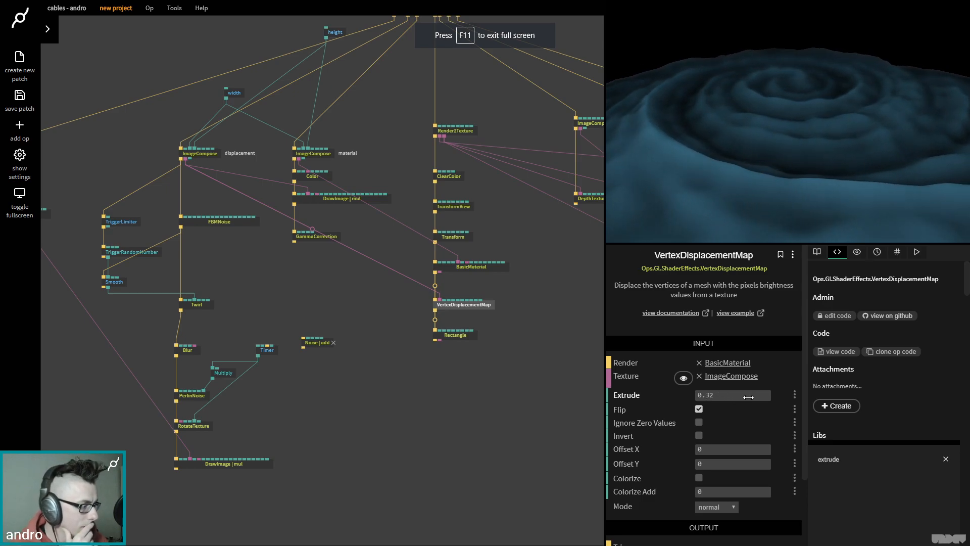
pyautogui.click(700, 437)
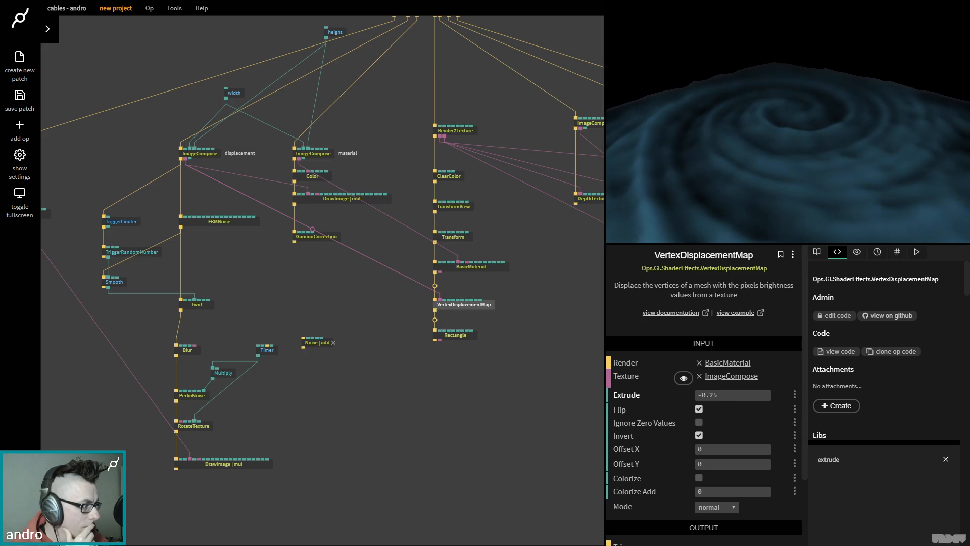
pyautogui.moveTo(713, 395); pyautogui.dragTo(714, 396)
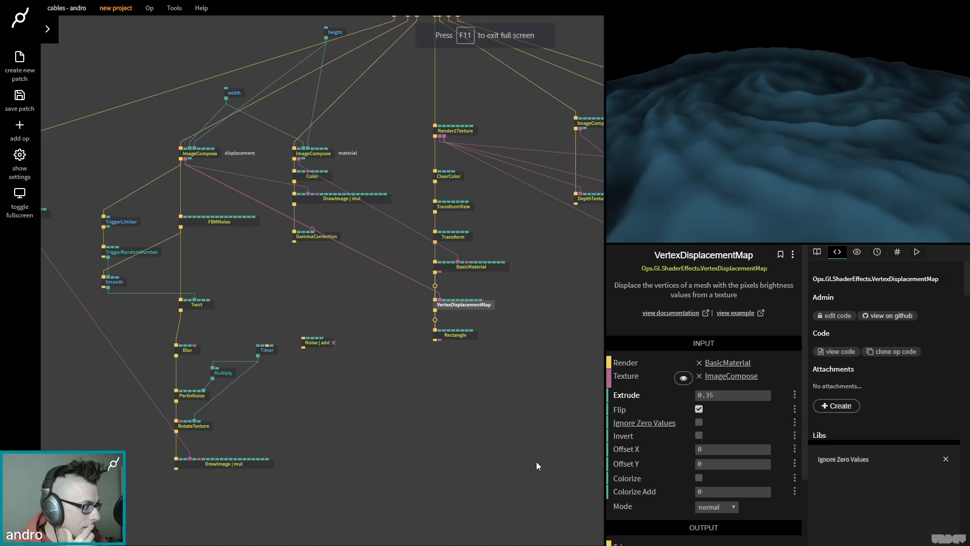
# - Preview the ImageCompose above DepthTextureFocus, and adjust DepthTextureFocus to a Center of 0.269 and a Width of 0.268
pyautogui.click(493, 440)
pyautogui.moveTo(493, 440); pyautogui.dragTo(326, 450)
pyautogui.moveTo(493, 384); pyautogui.dragTo(360, 430)
pyautogui.click(310, 182)
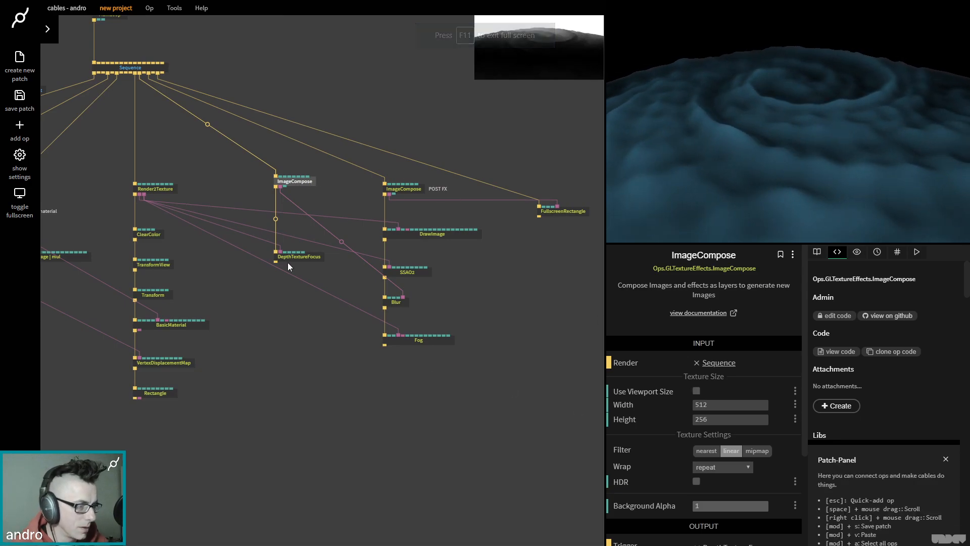
pyautogui.click(304, 260)
pyautogui.moveTo(695, 429)
pyautogui.mouseDown()
pyautogui.moveTo(683, 428)
pyautogui.moveTo(709, 429)
pyautogui.moveTo(702, 445)
pyautogui.moveTo(708, 429)
pyautogui.mouseUp()
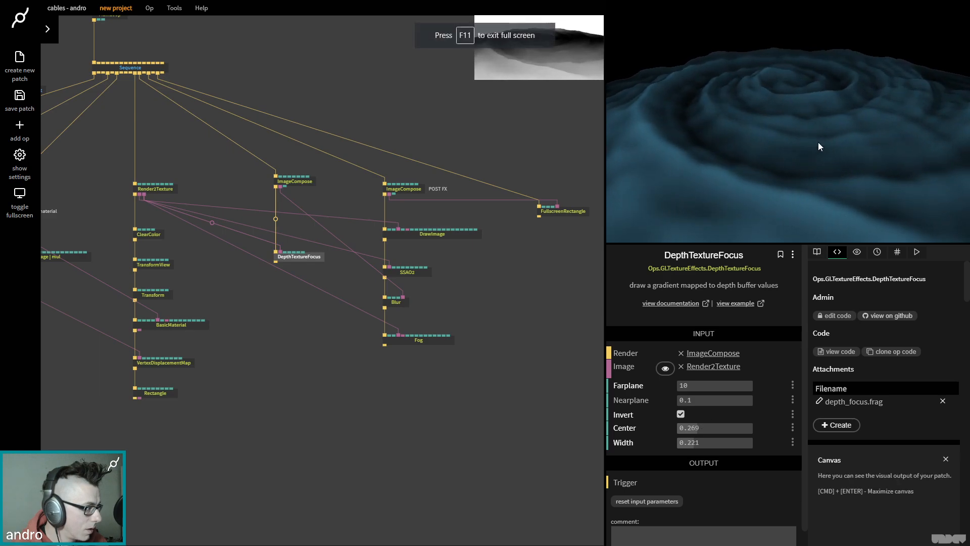
pyautogui.moveTo(707, 443); pyautogui.dragTo(706, 443)
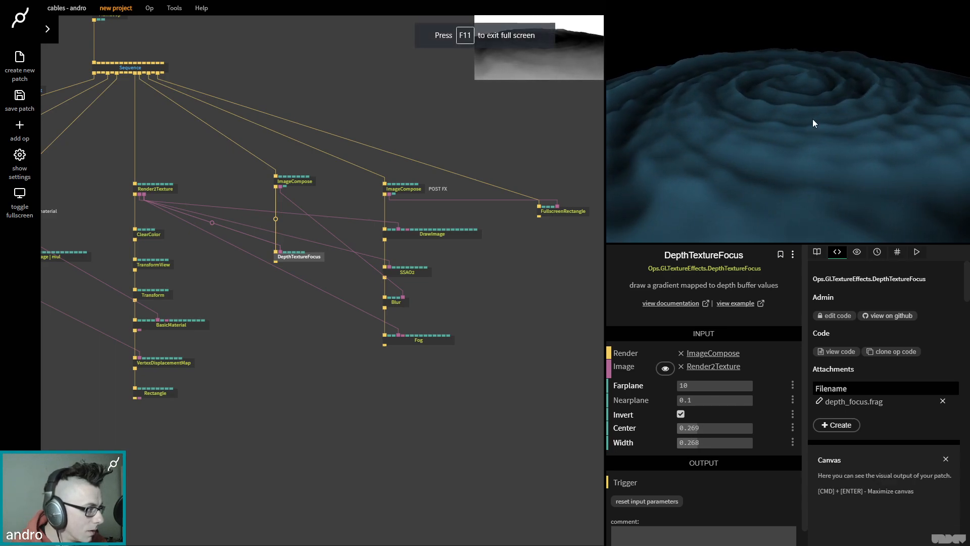
# - Try DepthTextureFocus with a Center of 0.381 and a Farplane of 6.56, and return the Farplane to 10
pyautogui.moveTo(689, 391); pyautogui.dragTo(677, 391)
pyautogui.moveTo(719, 426); pyautogui.dragTo(727, 426)
pyautogui.moveTo(707, 387); pyautogui.dragTo(710, 387)
pyautogui.click(707, 388)
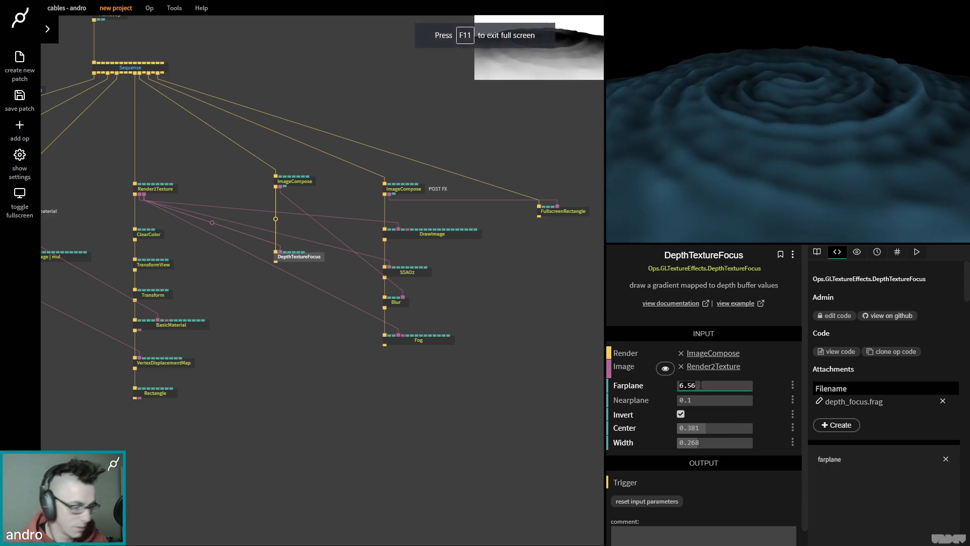
pyautogui.write('10')
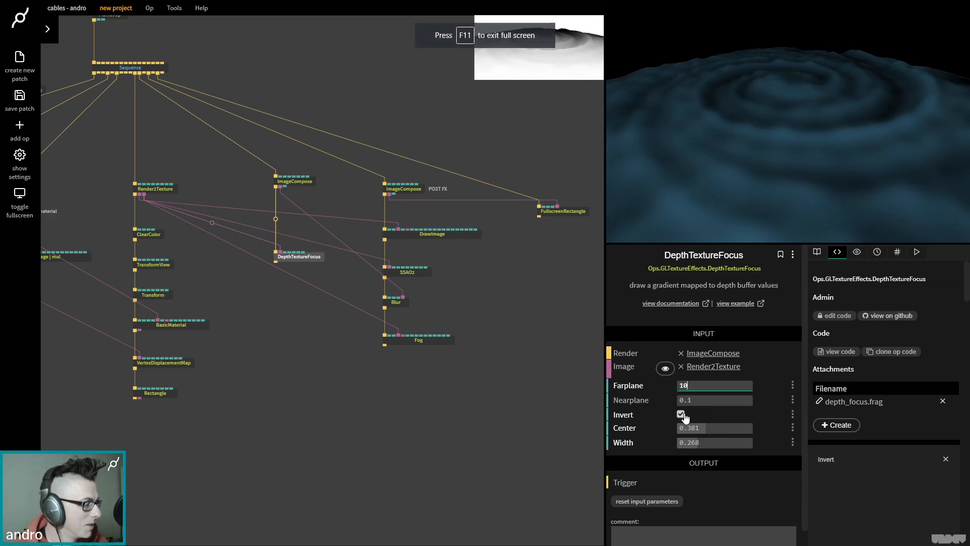
# - Compare DepthTextureFocus without Invert, re-enable it, and adjust Center to 0.278 and Width to 0.272
pyautogui.click(681, 413)
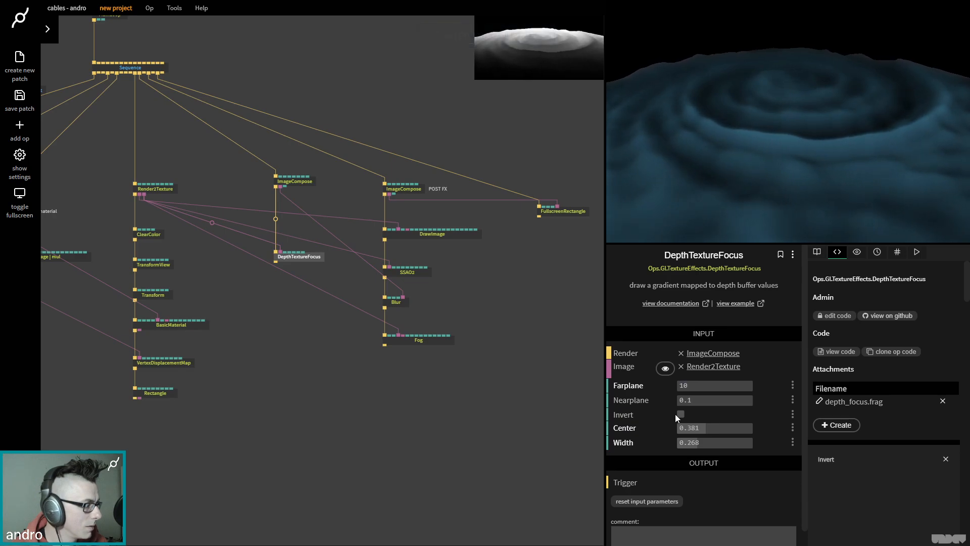
pyautogui.click(681, 414)
pyautogui.moveTo(708, 429); pyautogui.dragTo(677, 443)
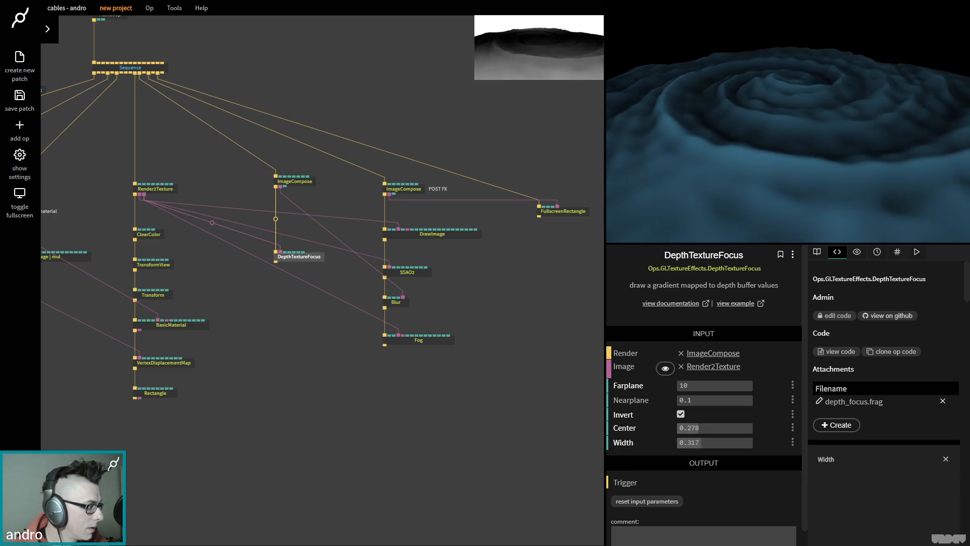
pyautogui.moveTo(700, 443); pyautogui.dragTo(753, 443)
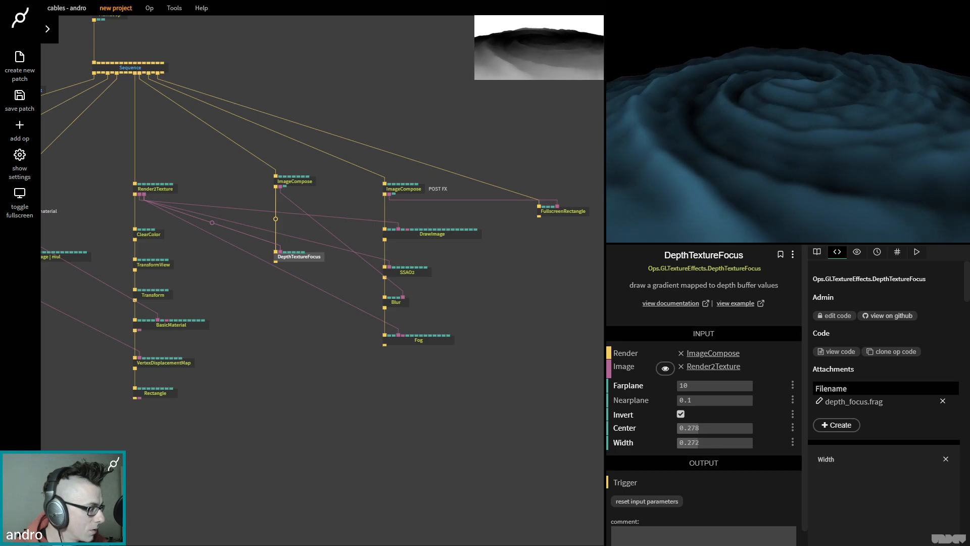
# - Set the Amount of the POST FX Blur to 2 and widen DepthTextureFocus's Width to 0.439
pyautogui.click(397, 301)
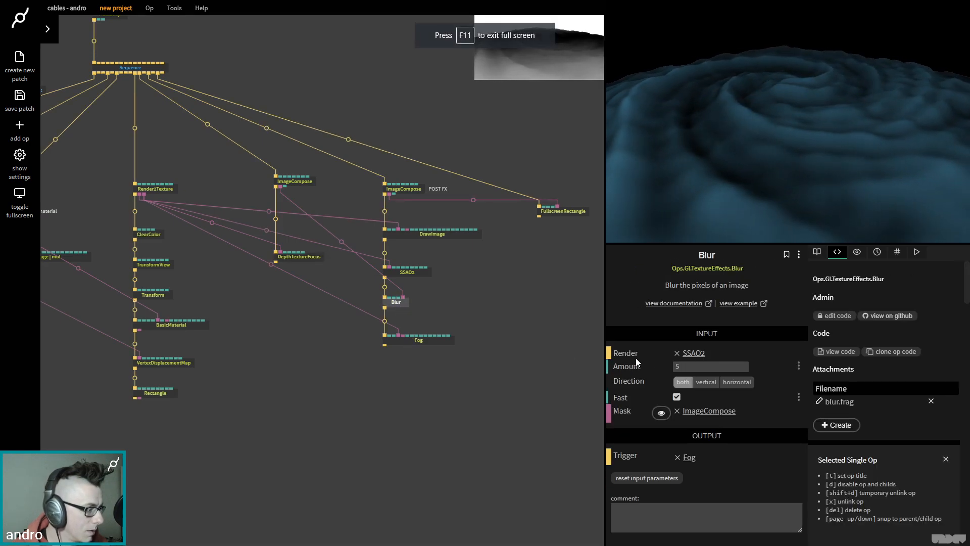
pyautogui.click(703, 364)
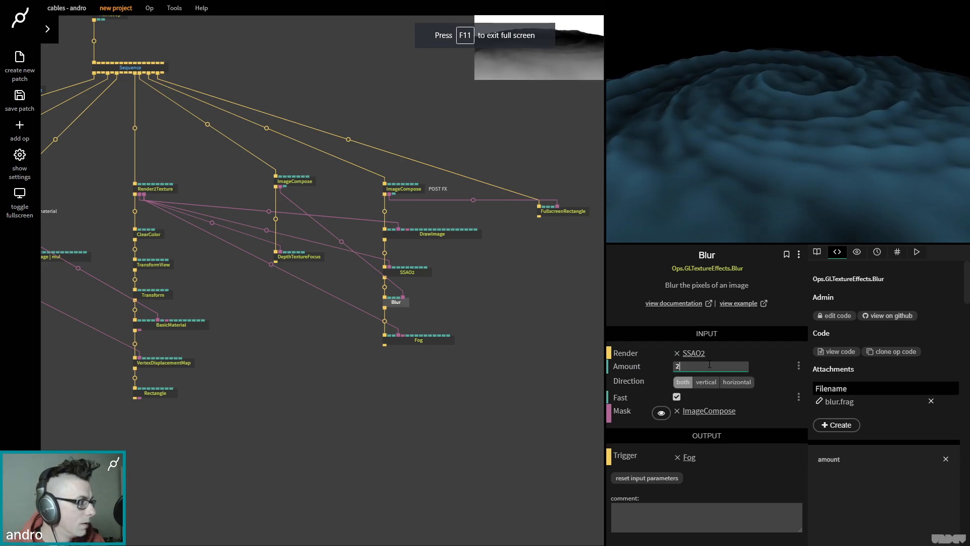
pyautogui.click(302, 256)
pyautogui.moveTo(688, 443); pyautogui.dragTo(693, 443)
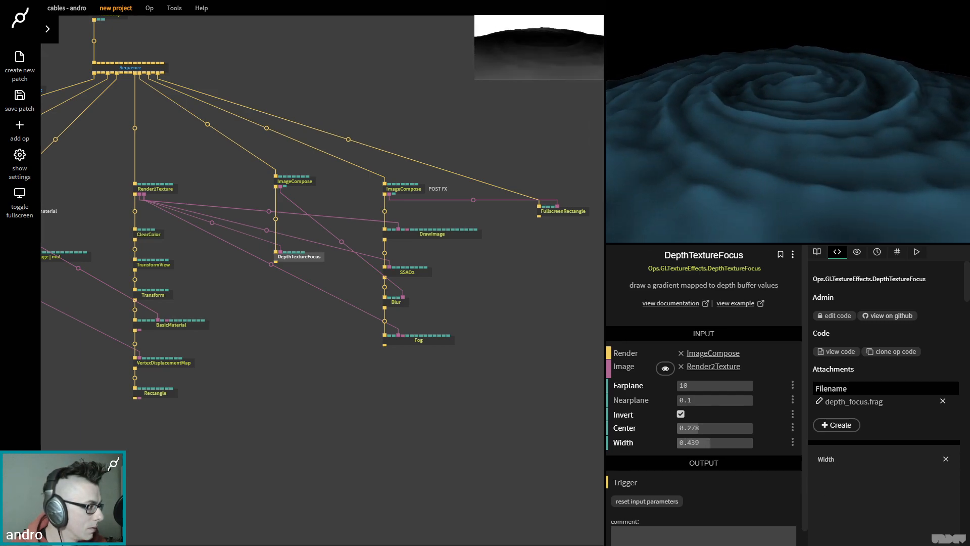
# - Compare lower Amount values on the POST FX Blur, including 0 and 2, and set the Amount to 3
pyautogui.click(395, 302)
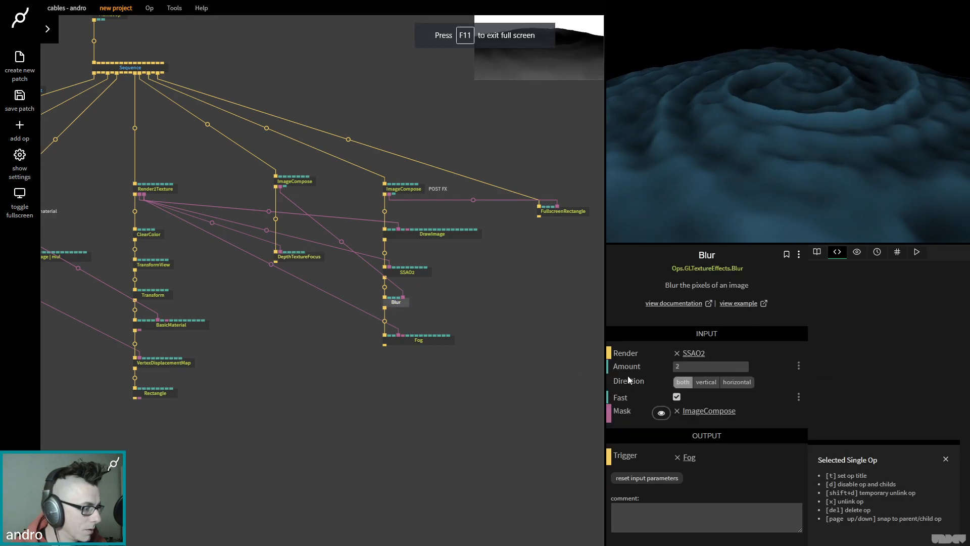
pyautogui.click(696, 366)
pyautogui.write('1')
pyautogui.press('BackSpace')
pyautogui.write('2')
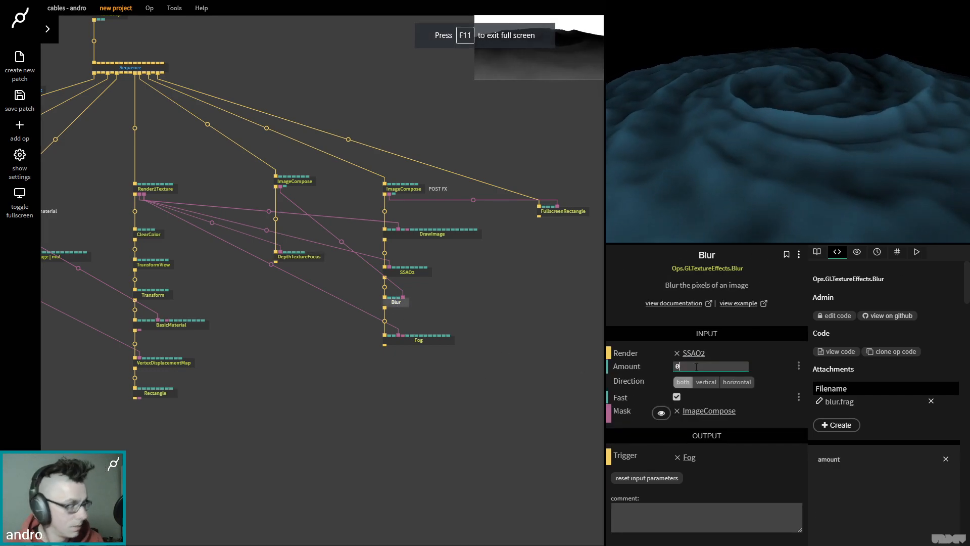
pyautogui.press('BackSpace')
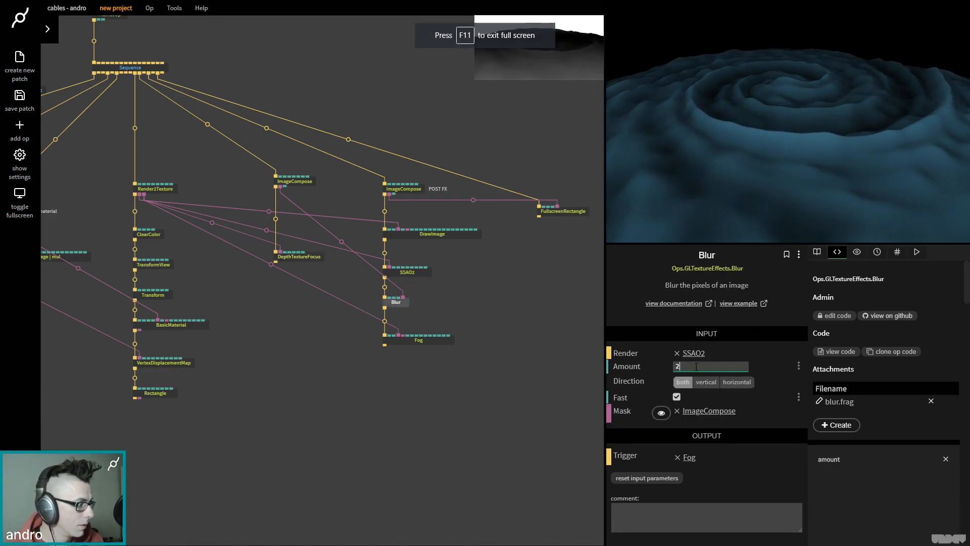
pyautogui.write('3')
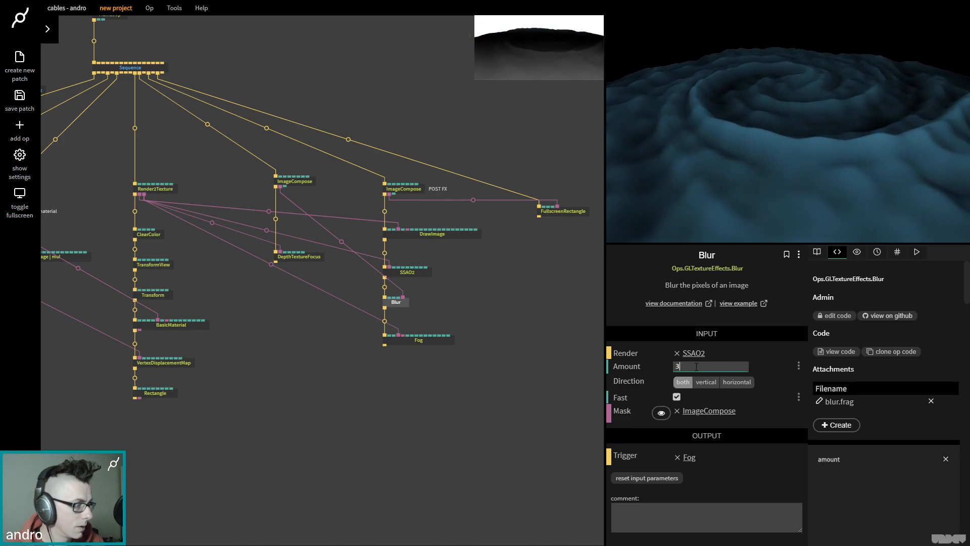
# - Temporarily disable SSAO2 and its child ops to compare the render, enable them again, and deselect the op
pyautogui.click(423, 270)
pyautogui.press('d')
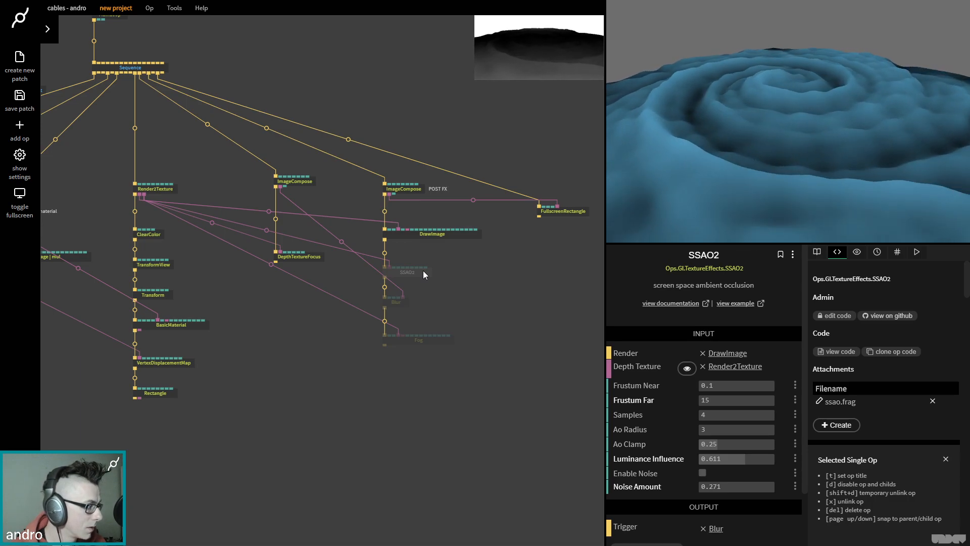
pyautogui.press('d')
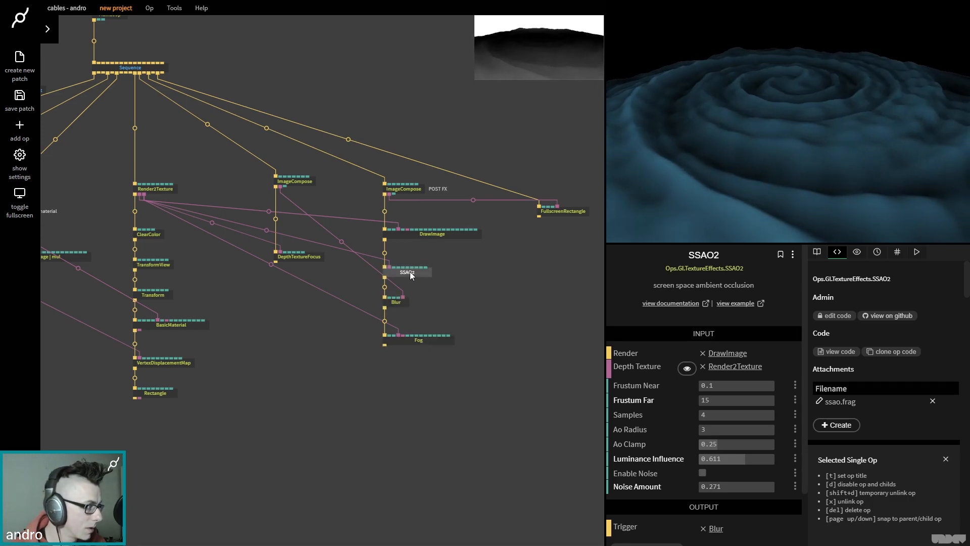
pyautogui.click(438, 370)
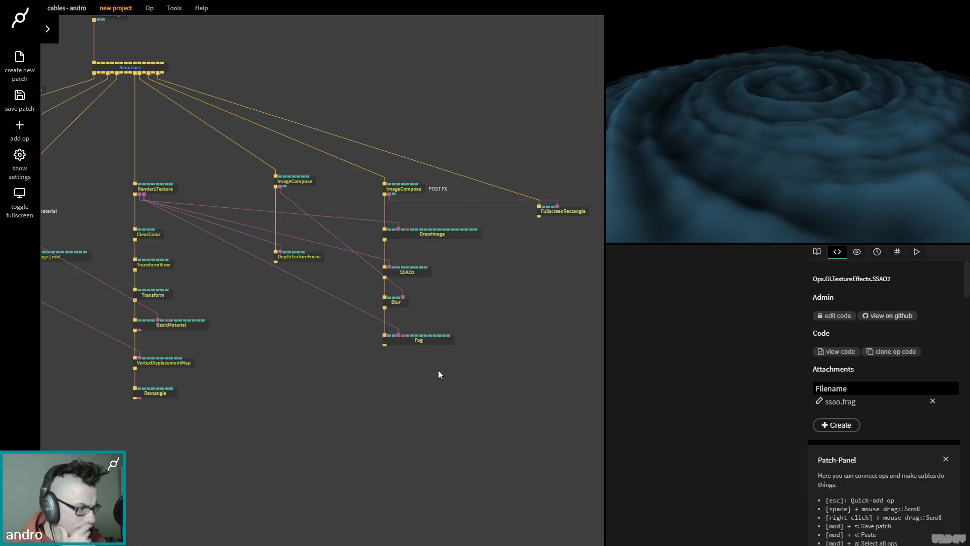
pyautogui.moveTo(488, 414); pyautogui.dragTo(468, 402)
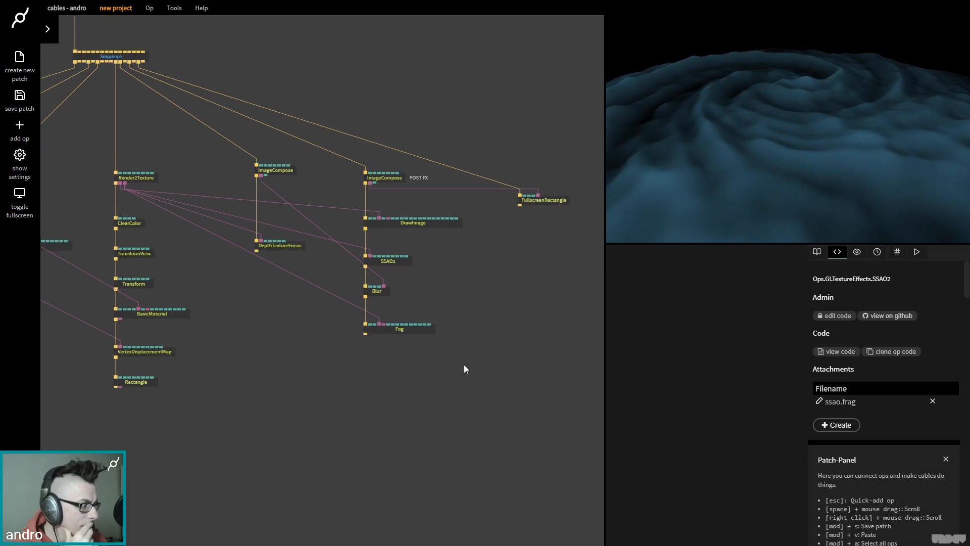
pyautogui.moveTo(346, 367); pyautogui.dragTo(399, 368)
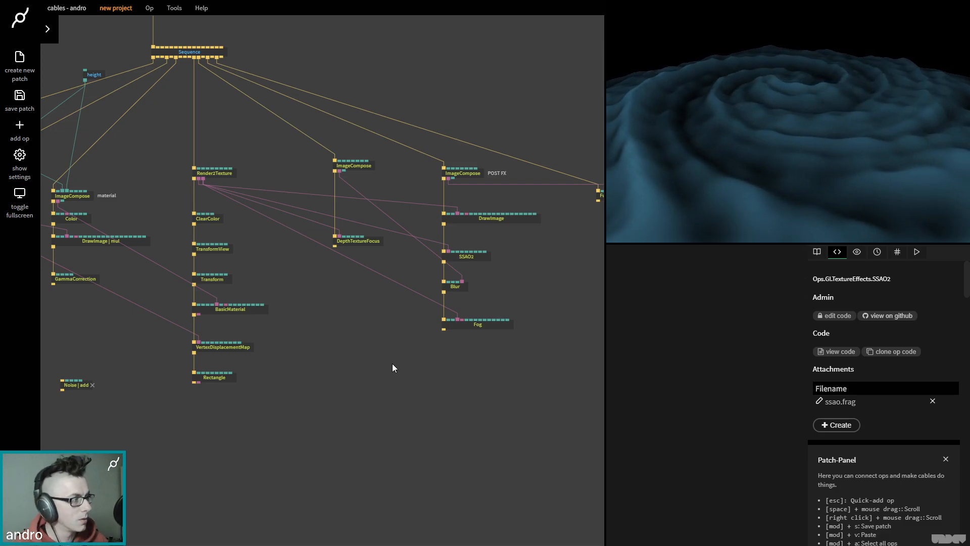
pyautogui.moveTo(331, 389); pyautogui.dragTo(472, 373)
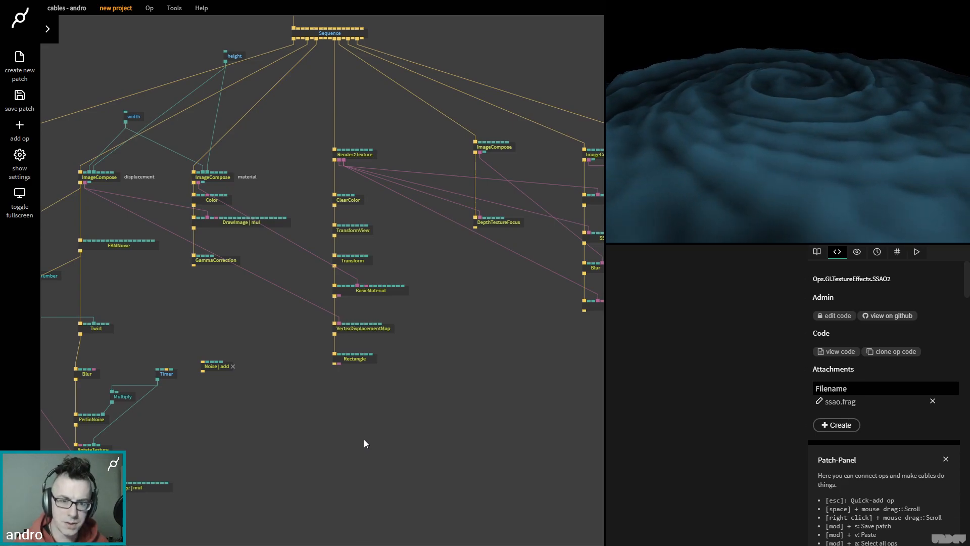
pyautogui.moveTo(426, 372); pyautogui.dragTo(325, 414)
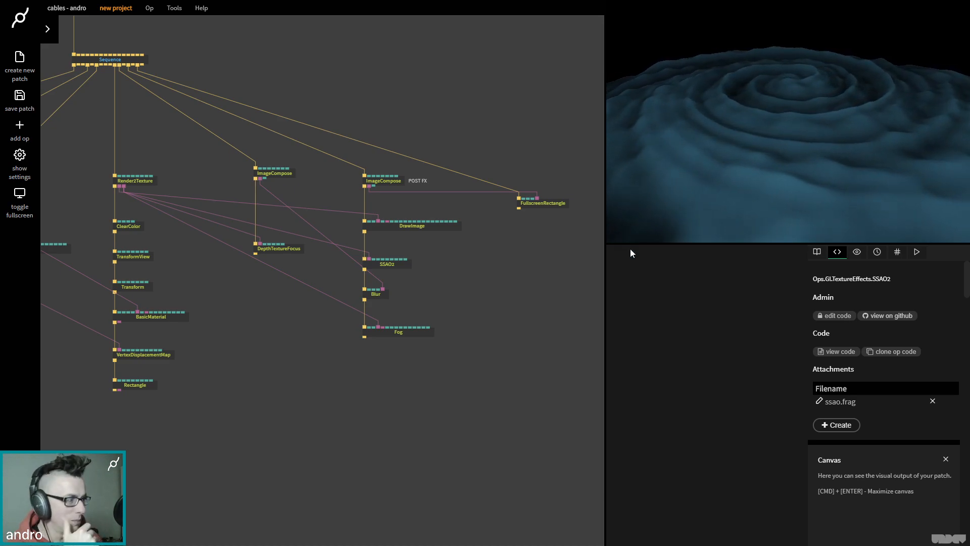
# - Add an ImageCompose op linked to the first free output of Sequence and place it beside the CircleTexture branch
pyautogui.moveTo(243, 362); pyautogui.dragTo(482, 493)
pyautogui.scroll(-3, 432, 401)
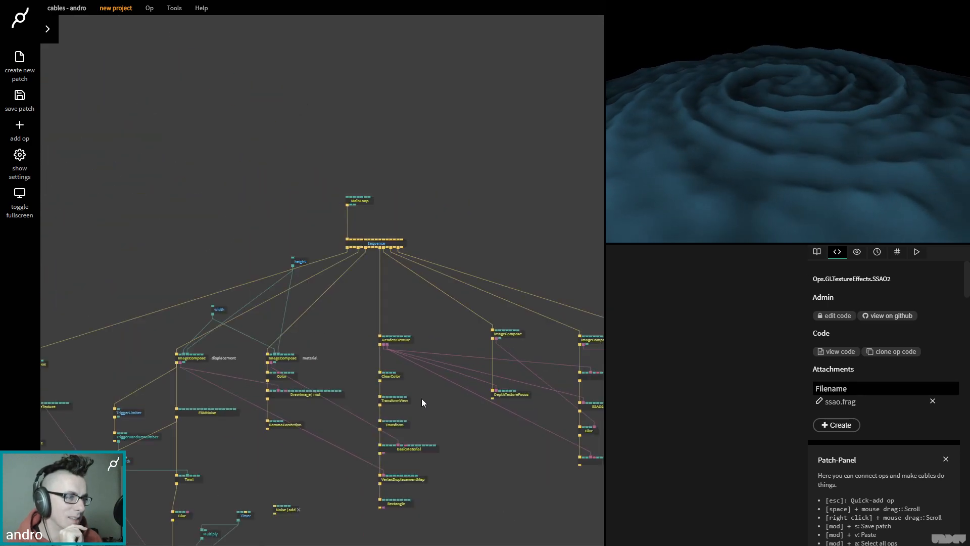
pyautogui.scroll(-1, 329, 344)
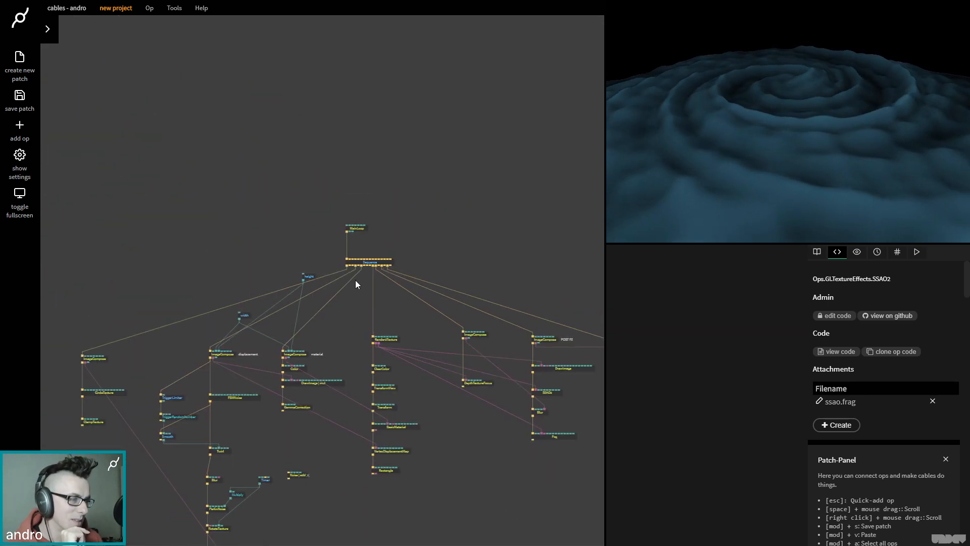
pyautogui.scroll(5, 355, 280)
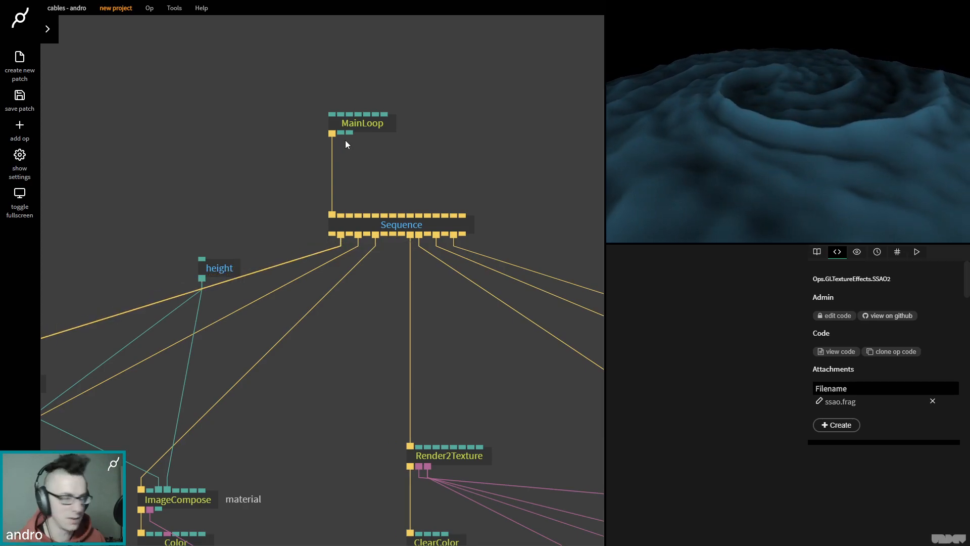
pyautogui.moveTo(461, 168); pyautogui.dragTo(446, 138)
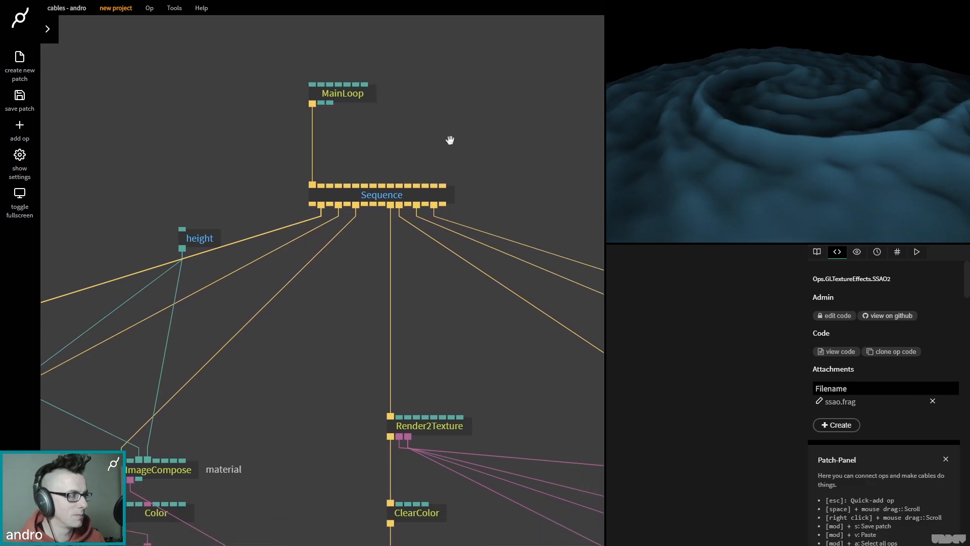
pyautogui.scroll(-5, 459, 147)
pyautogui.moveTo(459, 147); pyautogui.dragTo(525, 150)
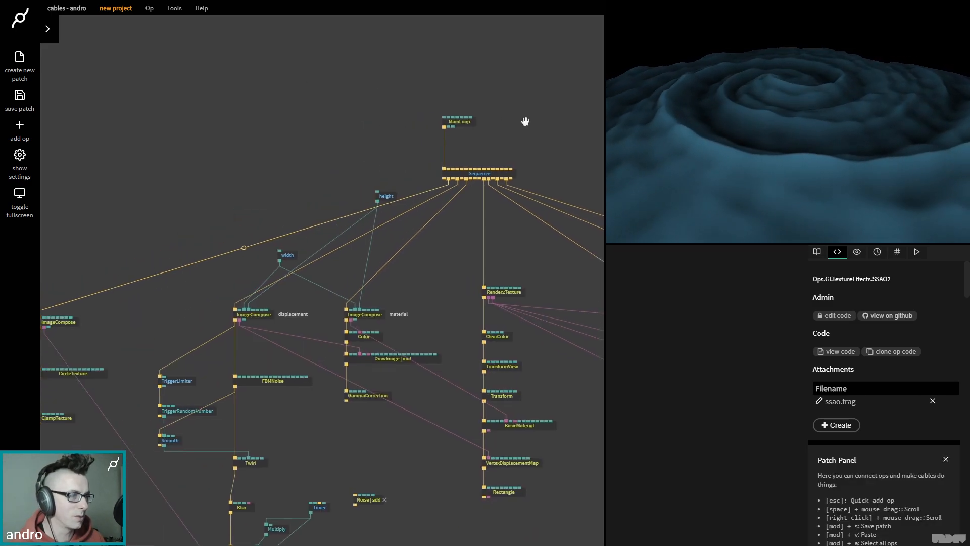
pyautogui.moveTo(319, 150); pyautogui.dragTo(402, 143)
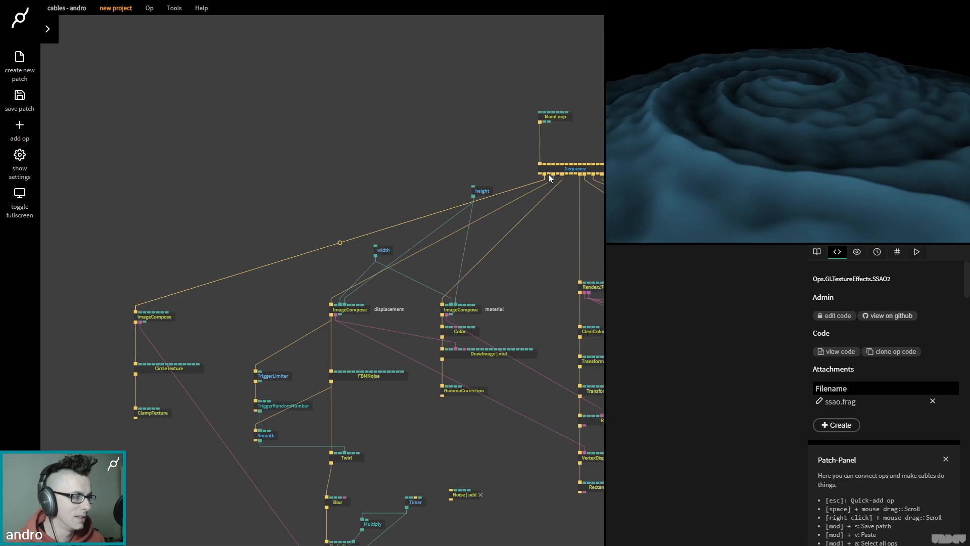
pyautogui.moveTo(540, 172); pyautogui.dragTo(59, 241)
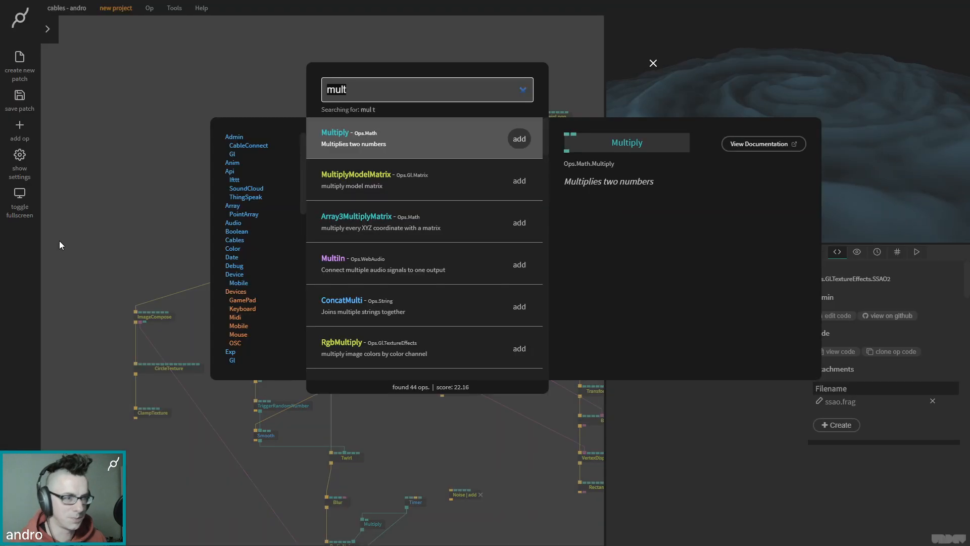
pyautogui.write('imageco')
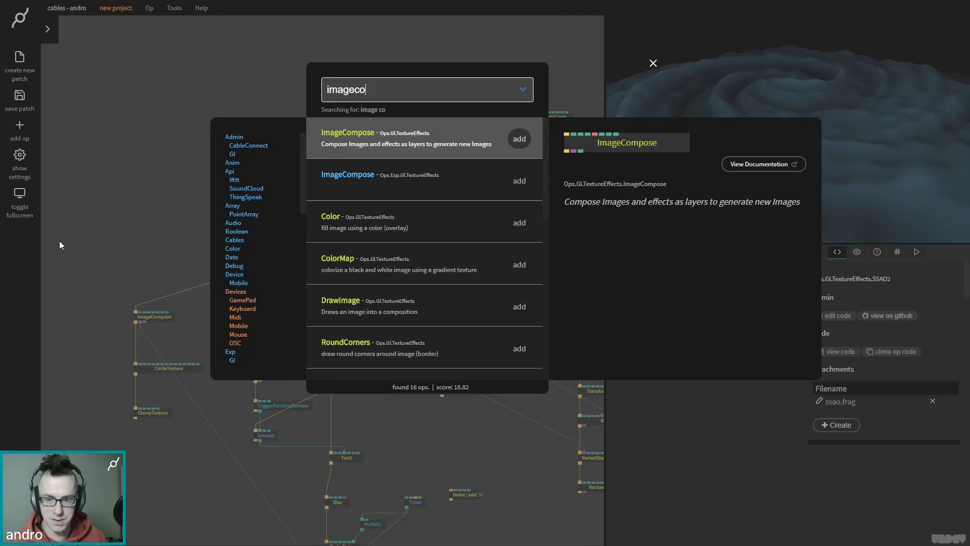
pyautogui.press('Return')
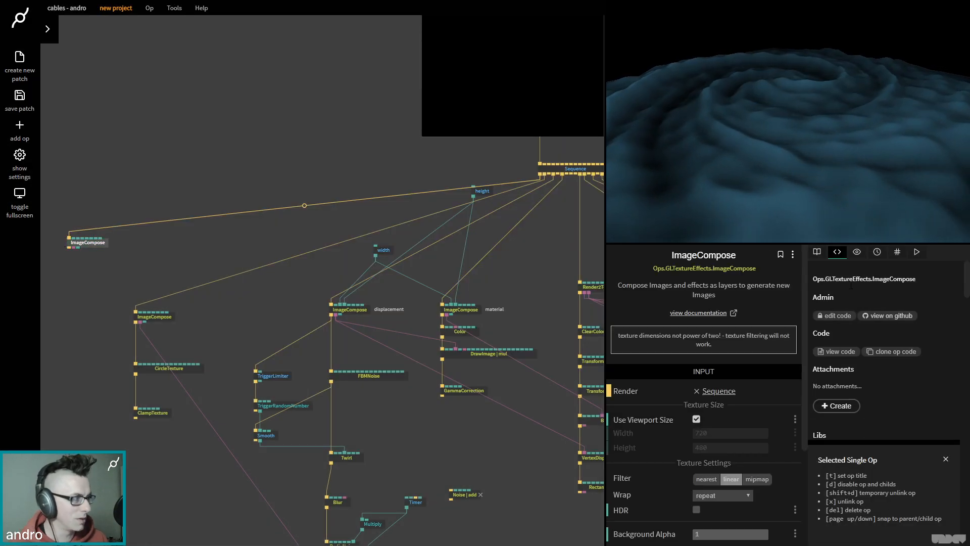
pyautogui.moveTo(217, 130); pyautogui.dragTo(315, 99)
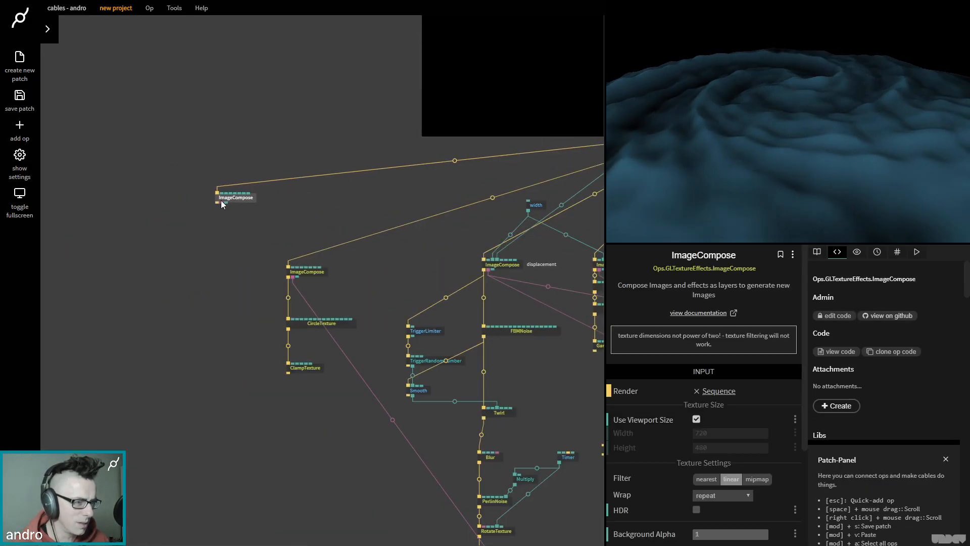
pyautogui.moveTo(227, 204); pyautogui.dragTo(199, 206)
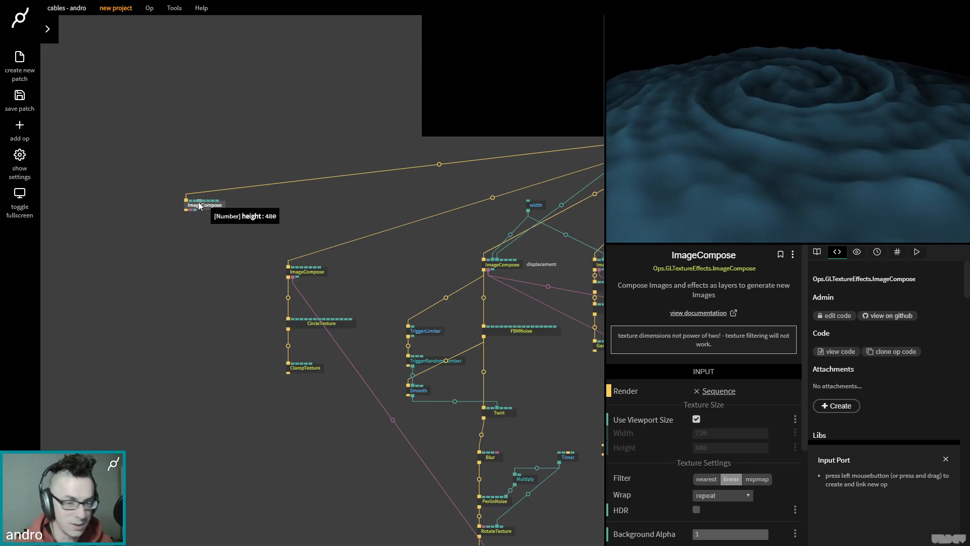
# - Add a Shapes2d op linked beneath the new ImageCompose
pyautogui.moveTo(194, 209); pyautogui.dragTo(175, 259)
pyautogui.write('s')
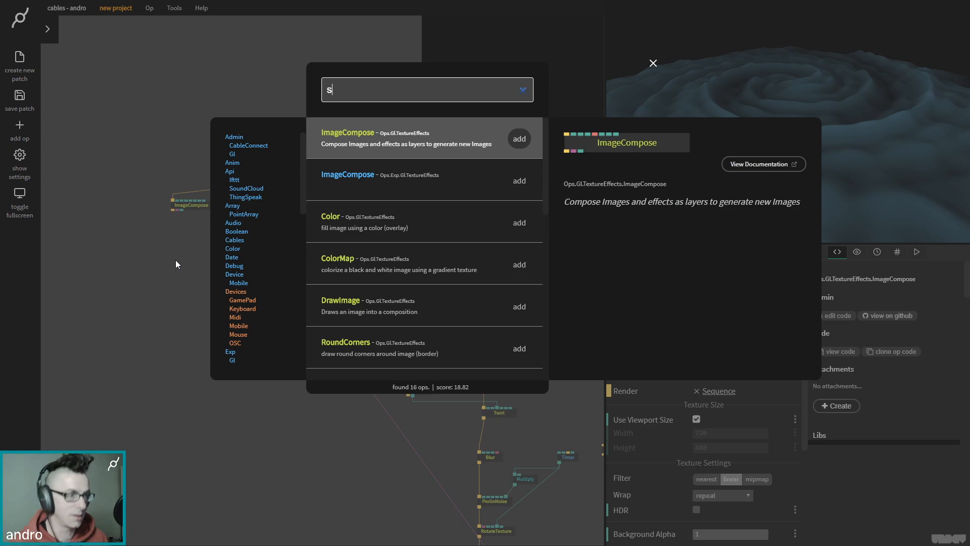
pyautogui.write('hapes')
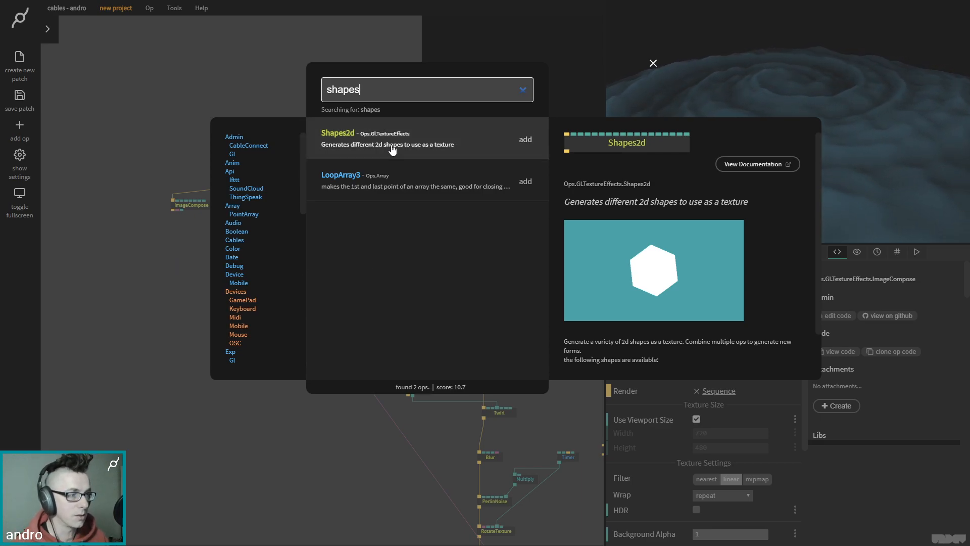
pyautogui.click(526, 142)
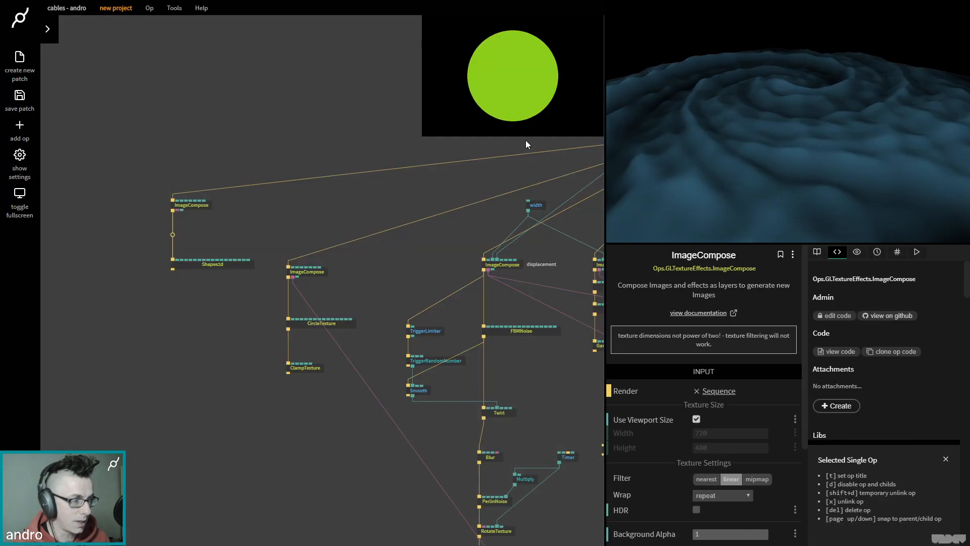
# - Disable Use Viewport Size on the new ImageCompose and set its texture size to 512 by 512
pyautogui.click(196, 204)
pyautogui.click(697, 419)
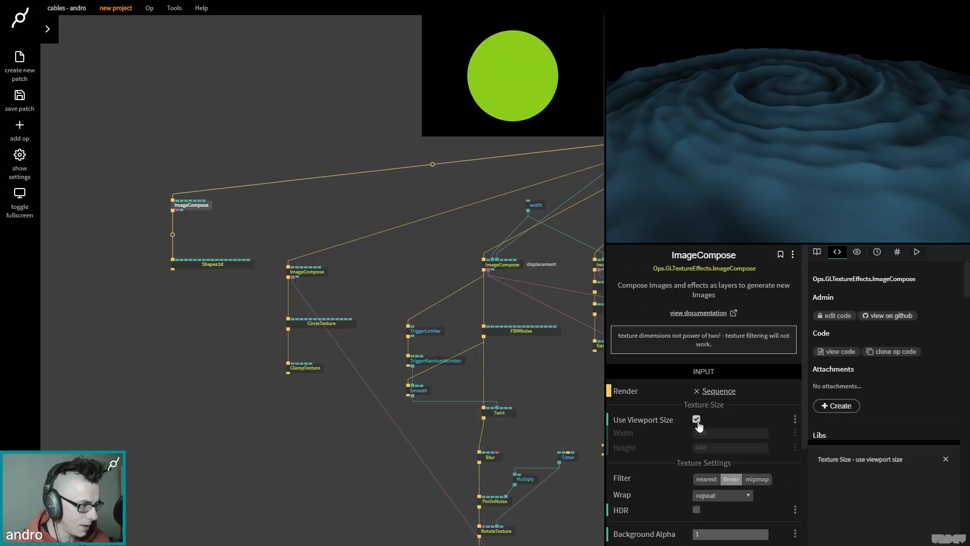
pyautogui.click(717, 433)
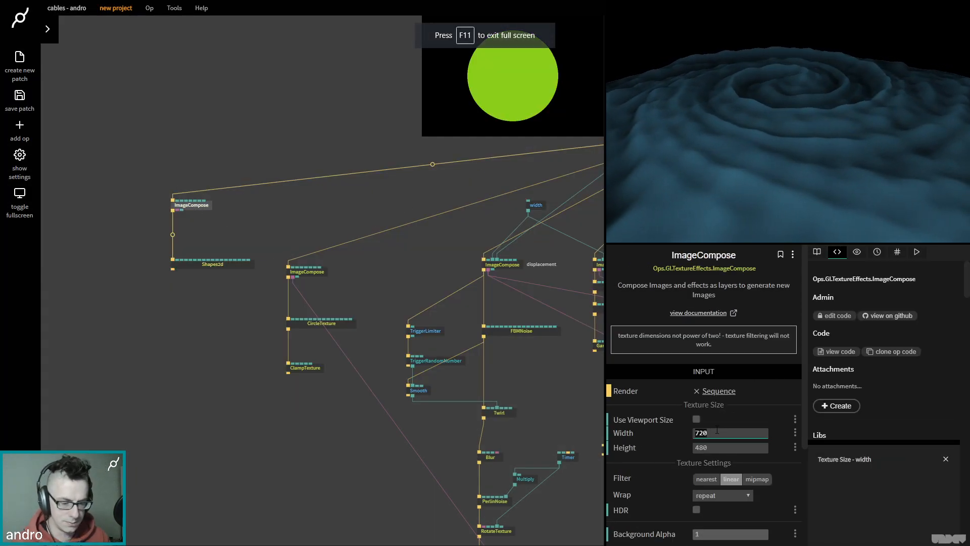
pyautogui.write('512')
pyautogui.press('Tab')
pyautogui.write('512')
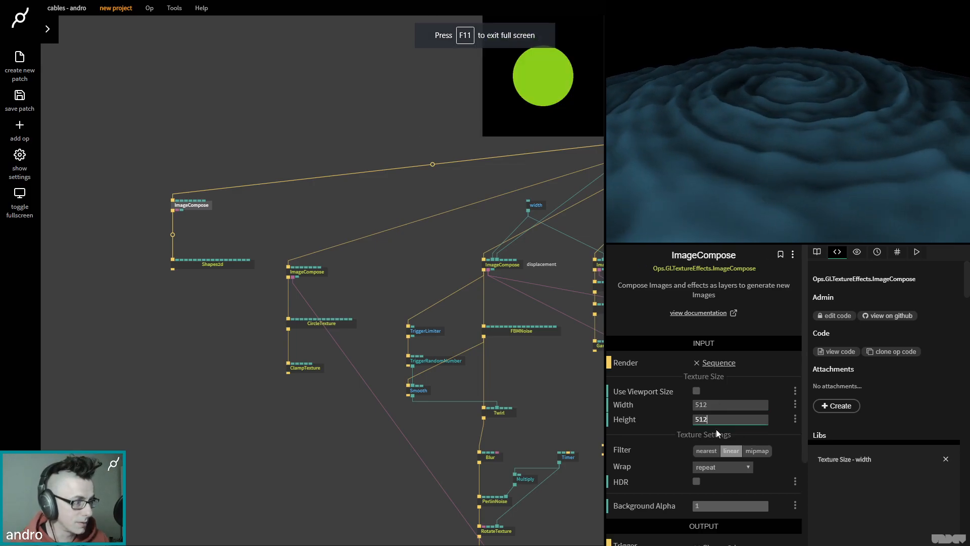
# - Try the eqi triangle, iso triangle and box shapes on Shapes2d, and return the Shape to circle
pyautogui.click(214, 270)
pyautogui.scroll(-3, 721, 448)
pyautogui.click(715, 289)
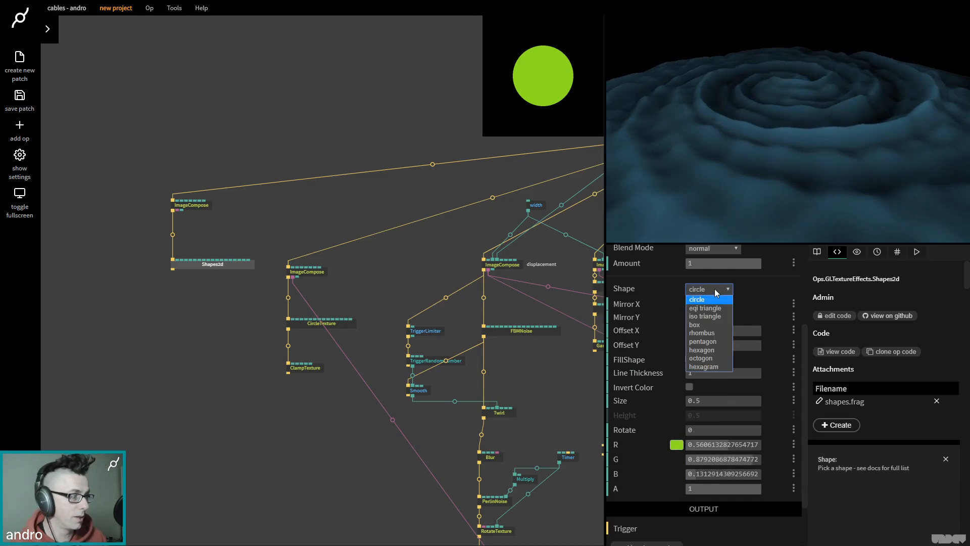
pyautogui.click(707, 303)
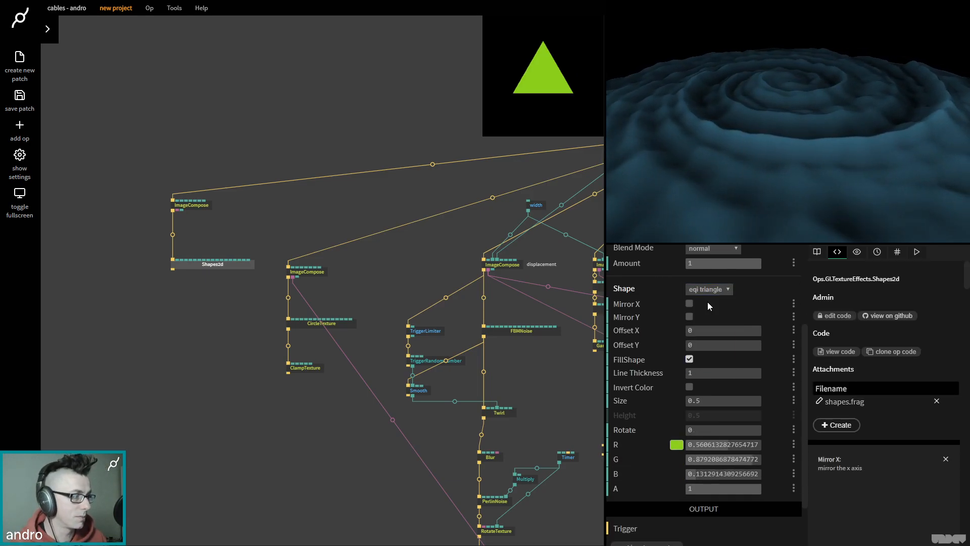
pyautogui.click(707, 289)
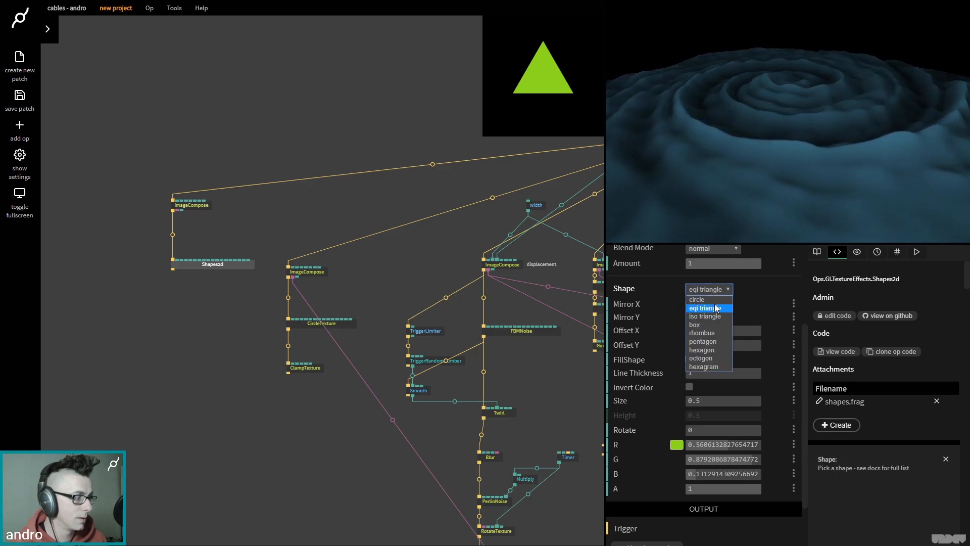
pyautogui.click(717, 313)
pyautogui.click(718, 291)
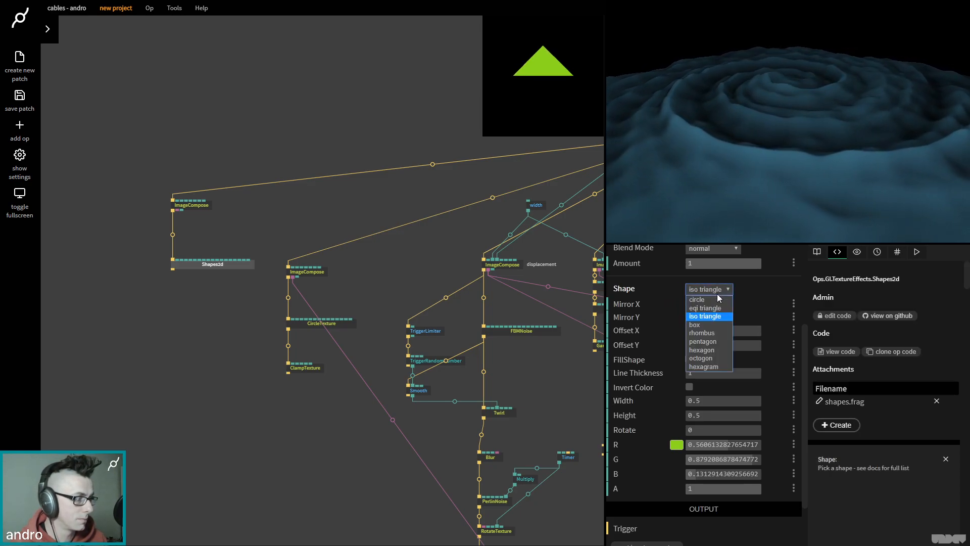
pyautogui.click(713, 326)
pyautogui.click(711, 290)
pyautogui.click(710, 299)
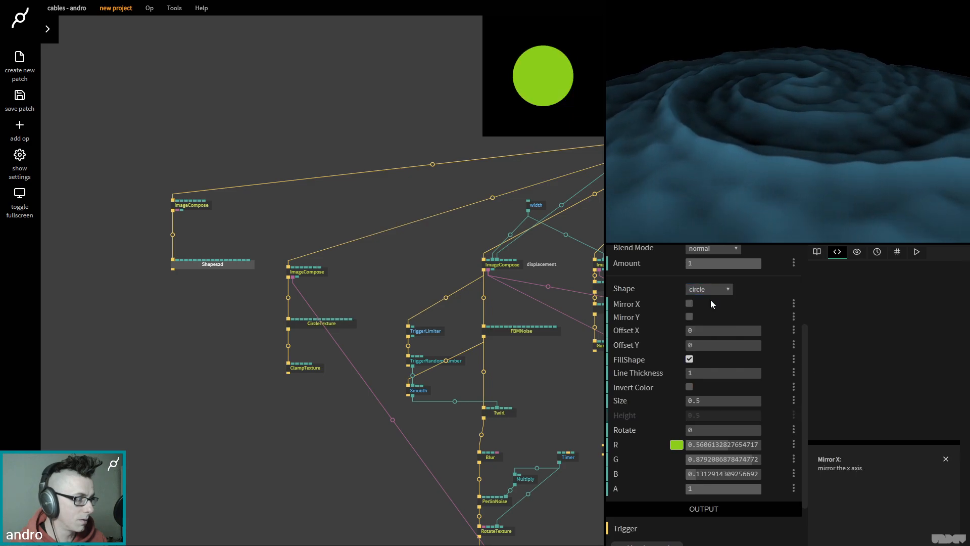
# - Set the Shapes2d circle's Size to 0.4, Offset X to 0.44 and Offset Y to 0.45, and deselect the op
pyautogui.click(707, 401)
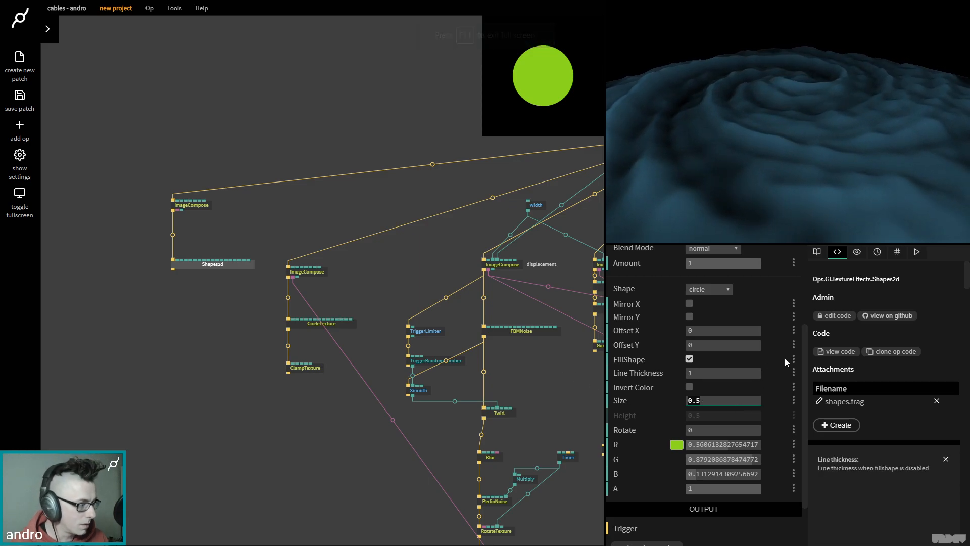
pyautogui.moveTo(738, 328); pyautogui.dragTo(760, 327)
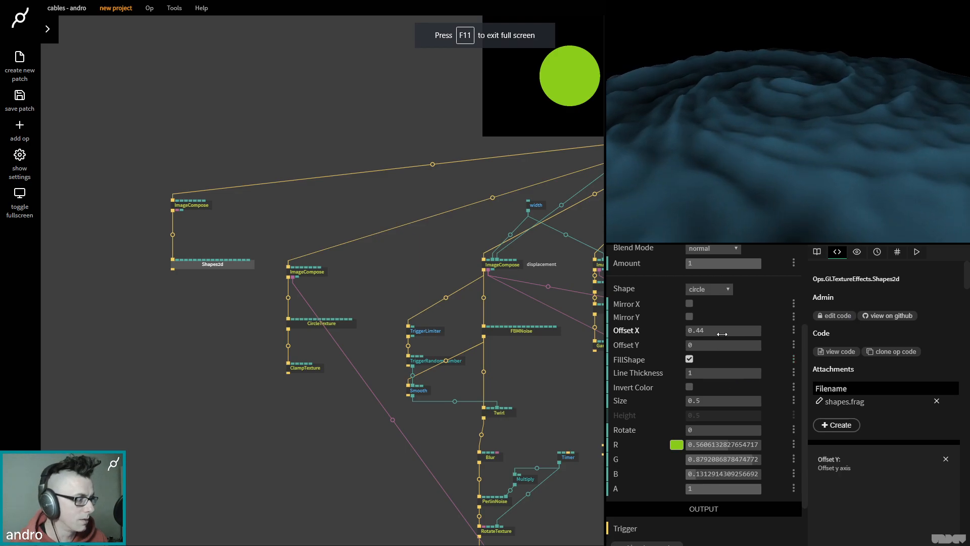
pyautogui.moveTo(738, 345)
pyautogui.mouseDown()
pyautogui.moveTo(718, 345)
pyautogui.moveTo(746, 343)
pyautogui.mouseUp()
pyautogui.click(716, 399)
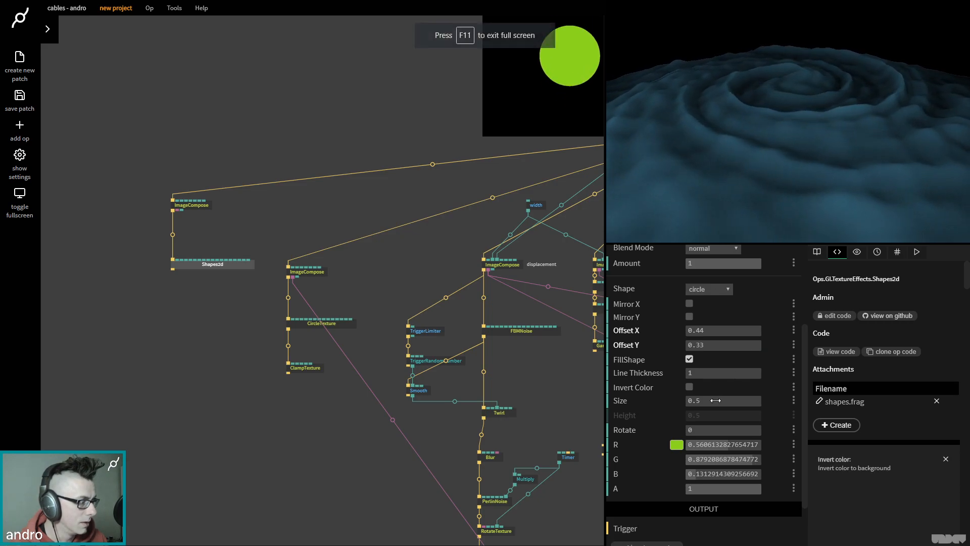
pyautogui.press('BackSpace')
pyautogui.write('4')
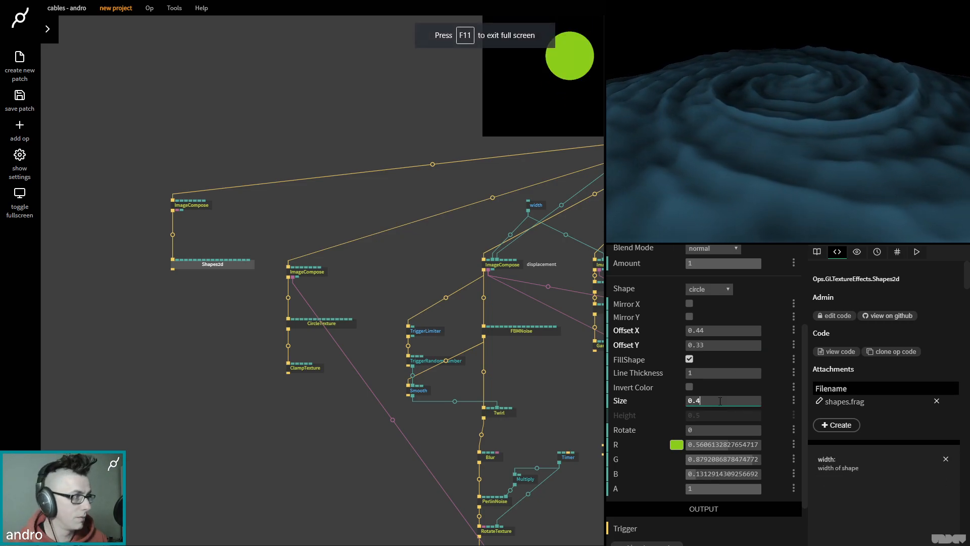
pyautogui.moveTo(709, 344); pyautogui.dragTo(717, 344)
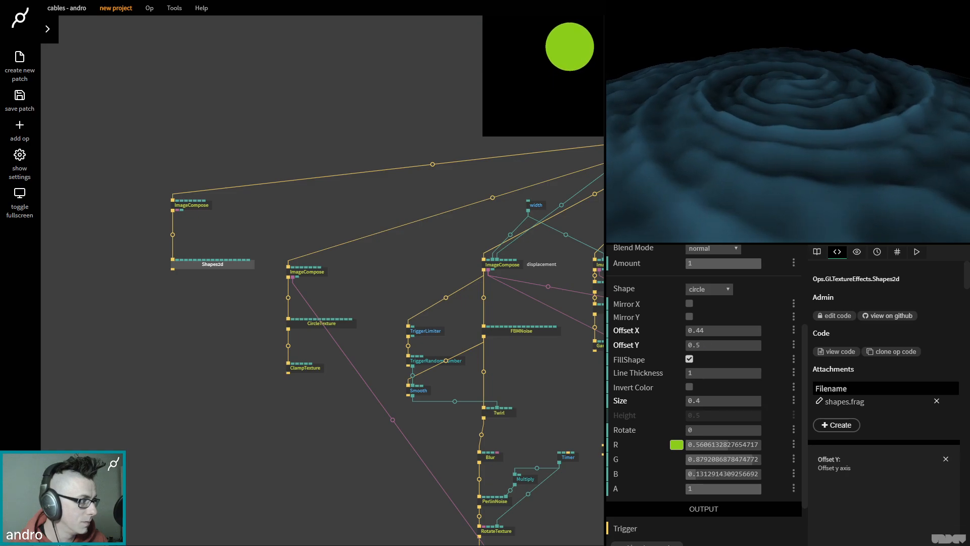
pyautogui.click(172, 409)
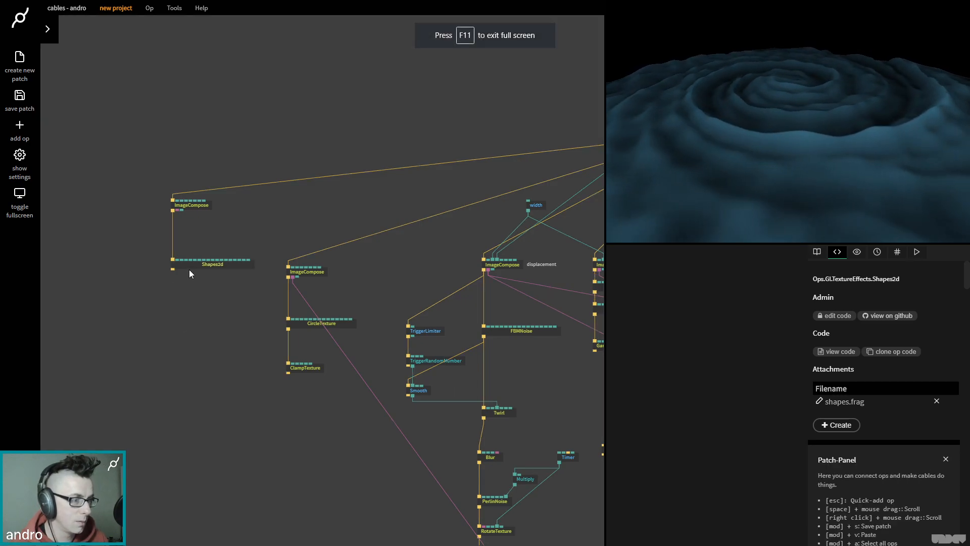
# - Duplicate the Shapes2d op and place the copy directly below the original
pyautogui.click(193, 264)
pyautogui.hotkey('ctrl', 'c')
pyautogui.hotkey('ctrl', 'v')
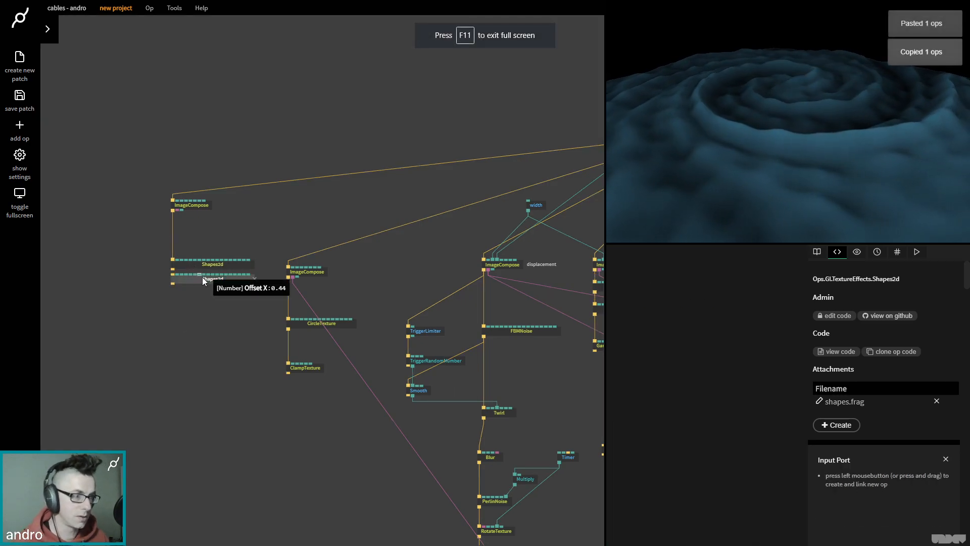
pyautogui.moveTo(205, 279); pyautogui.dragTo(201, 286)
# - Change the original Shapes2d circle's color to white and preview the ImageCompose texture
pyautogui.click(196, 264)
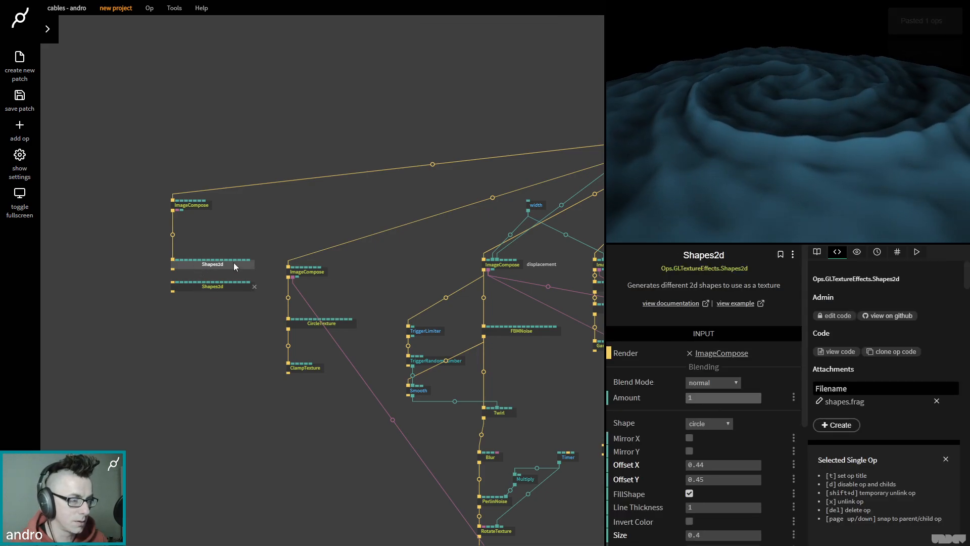
pyautogui.scroll(-4, 705, 480)
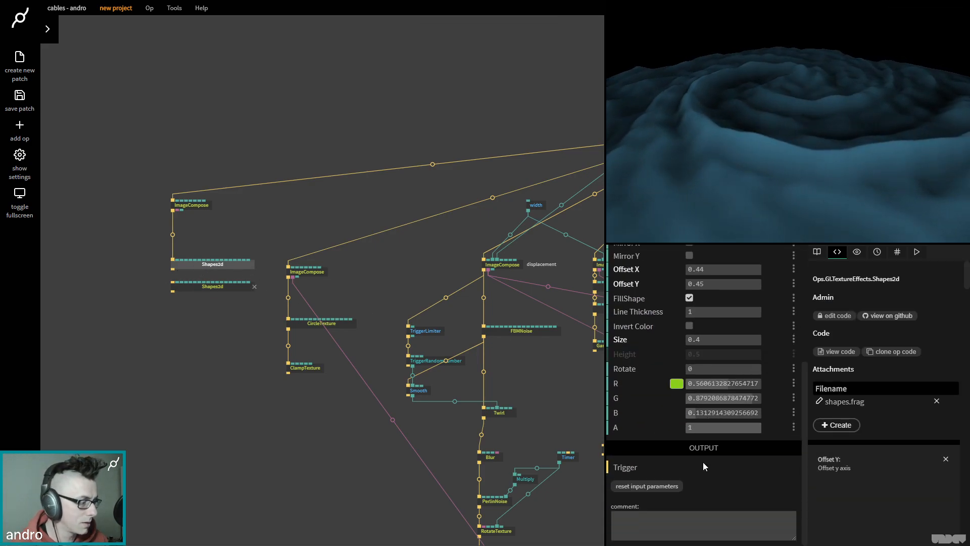
pyautogui.click(675, 384)
pyautogui.click(197, 211)
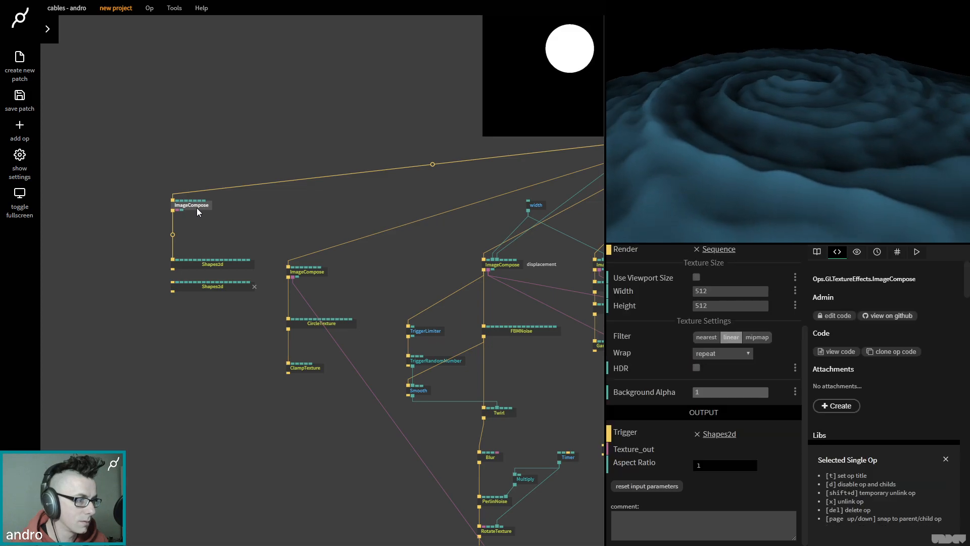
# - Link the copied Shapes2d op to the output of the original Shapes2d
pyautogui.click(204, 290)
pyautogui.moveTo(172, 269); pyautogui.dragTo(200, 302)
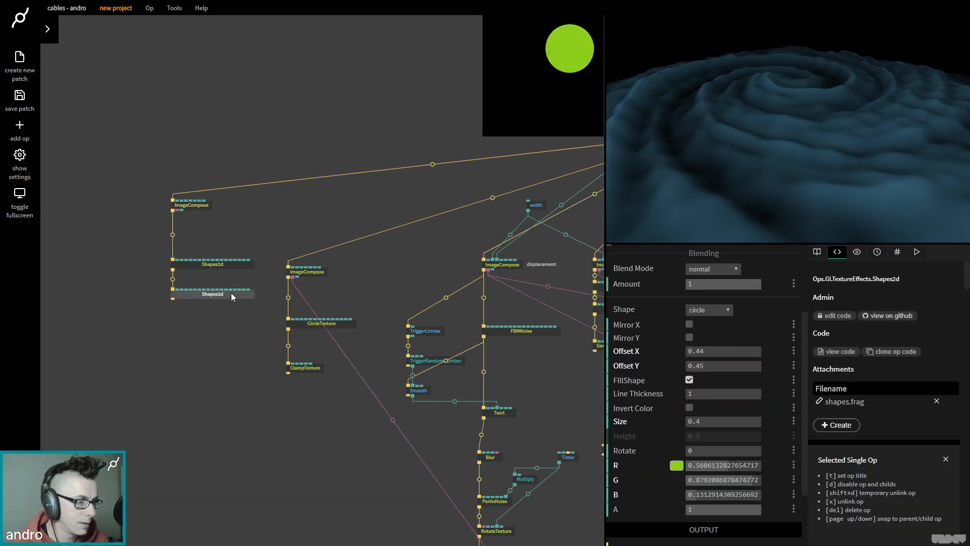
# - Set the copied Shapes2d's color to white (FFFFFF) and its Blend Mode to substract
pyautogui.click(681, 467)
pyautogui.moveTo(678, 459); pyautogui.dragTo(541, 359)
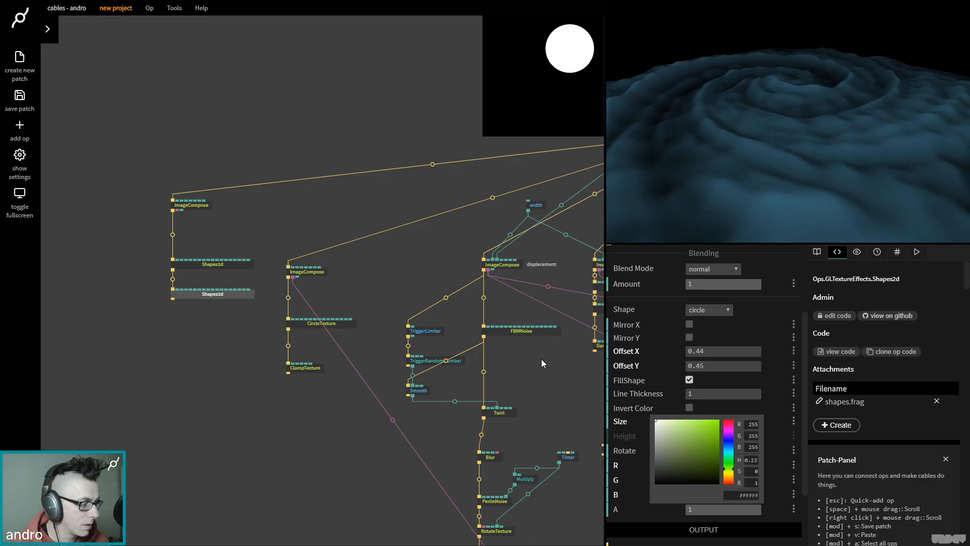
pyautogui.click(712, 270)
pyautogui.click(707, 338)
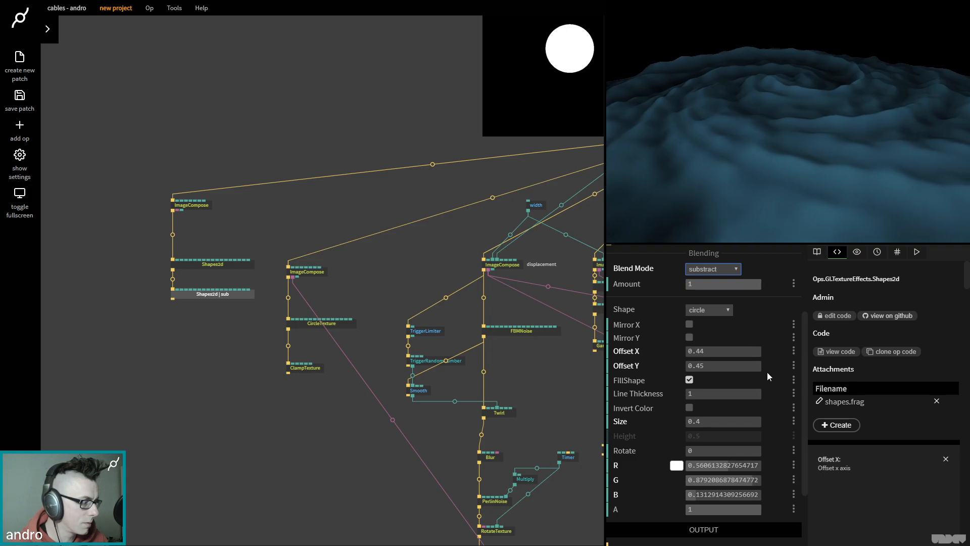
# - Set the copied Shapes2d's Size to 0.22 and its Blend Mode to multiply invert, with the ImageCompose texture previewed
pyautogui.click(195, 205)
pyautogui.click(240, 295)
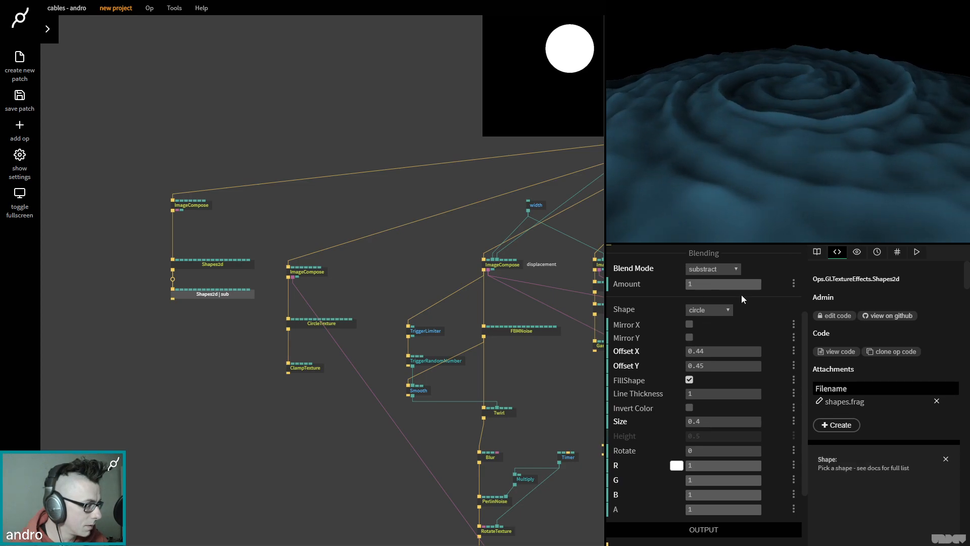
pyautogui.moveTo(738, 421)
pyautogui.mouseDown()
pyautogui.moveTo(709, 421)
pyautogui.moveTo(721, 421)
pyautogui.mouseUp()
pyautogui.click(711, 269)
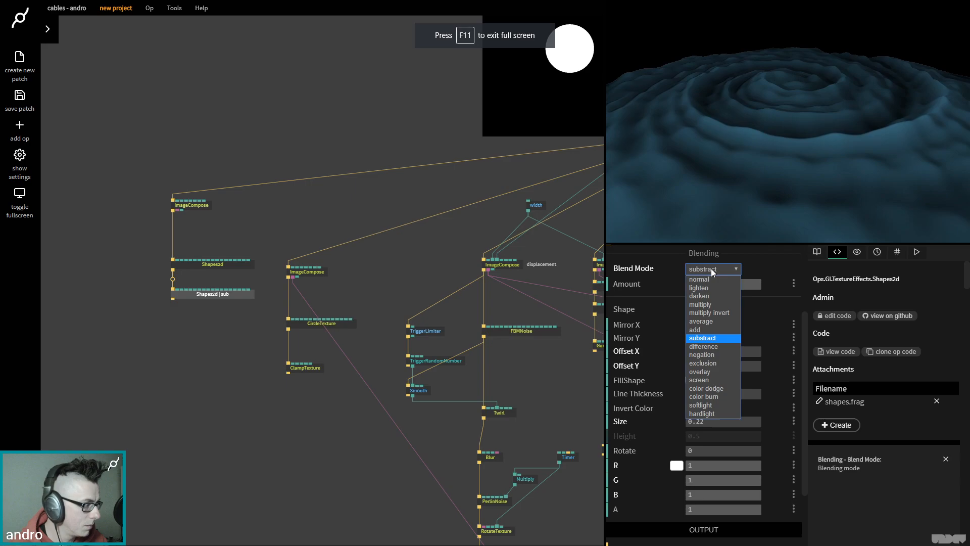
pyautogui.click(716, 312)
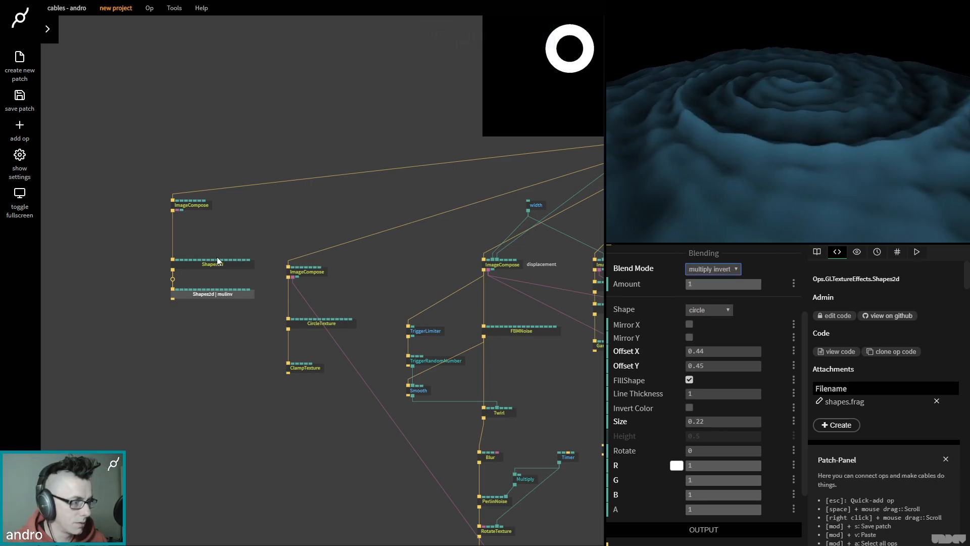
# - Shape a crescent by setting the copied Shapes2d's Offset X to 0.33, Offset Y to 0.49 and Size to 0.38
pyautogui.click(211, 293)
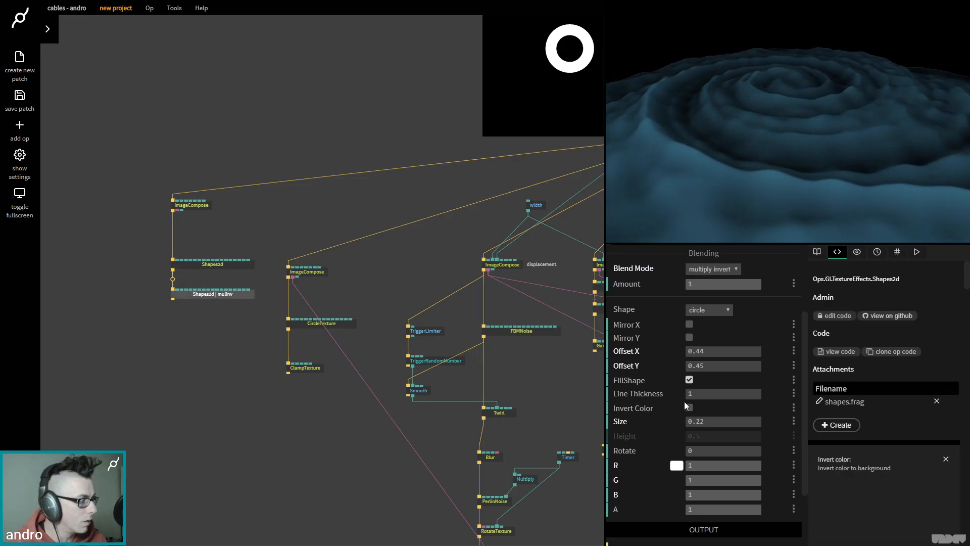
pyautogui.moveTo(727, 351); pyautogui.dragTo(730, 366)
pyautogui.moveTo(725, 425); pyautogui.dragTo(732, 425)
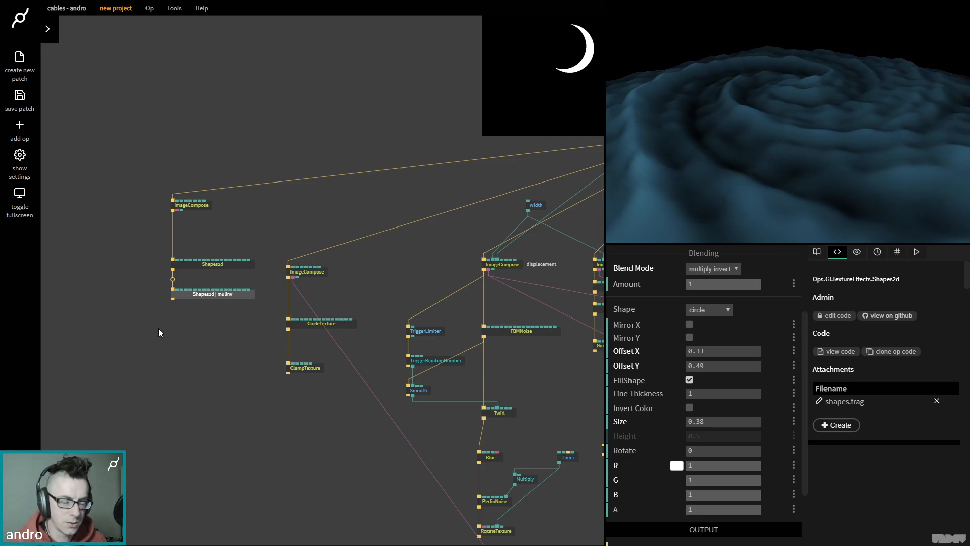
# - Add a Gradient texture effect op below the second Shapes2d, linked to that op's output
pyautogui.moveTo(173, 298); pyautogui.dragTo(172, 344)
pyautogui.write('gradi')
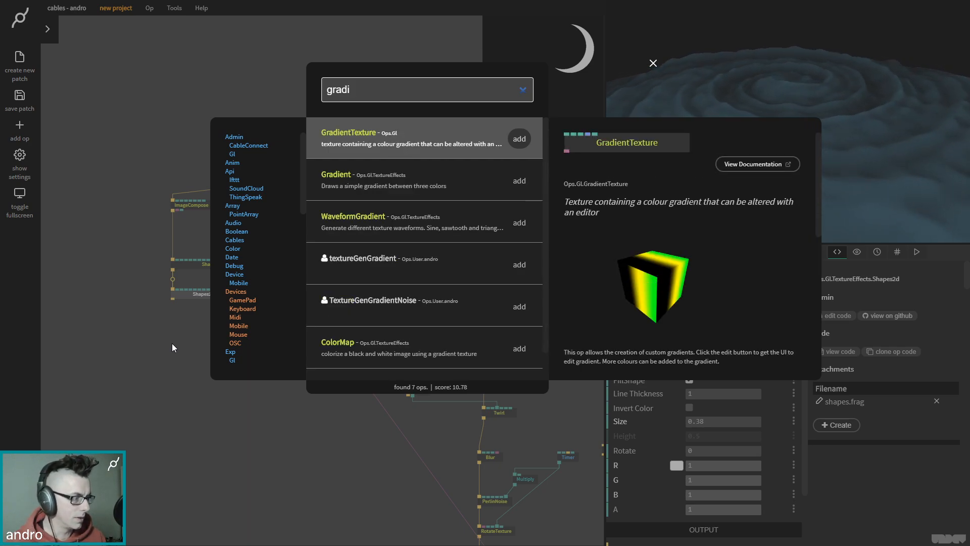
pyautogui.press('Down')
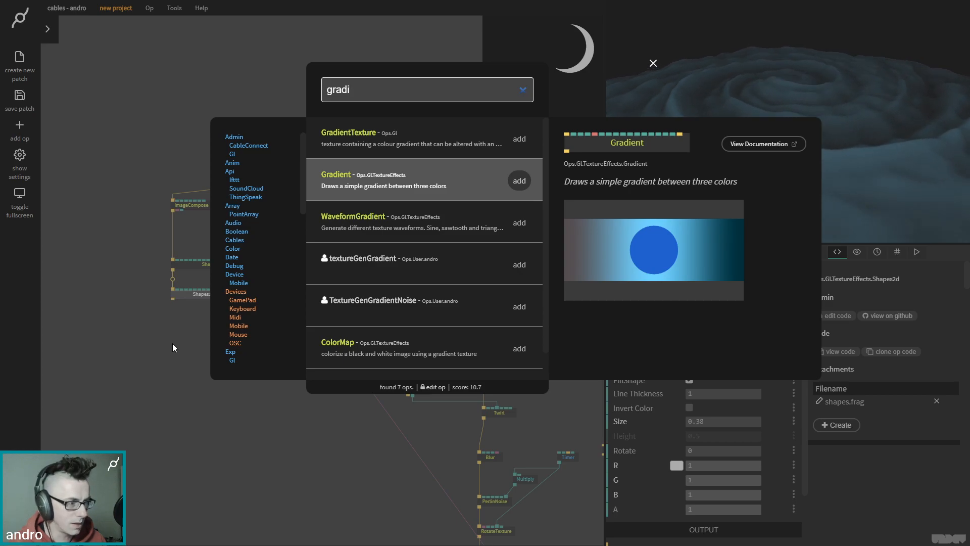
pyautogui.click(517, 181)
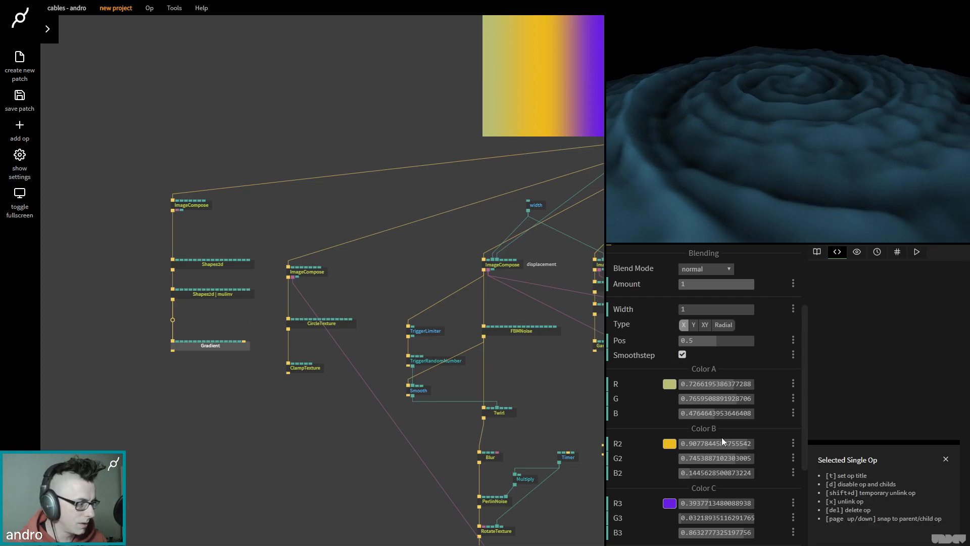
pyautogui.scroll(-3, 727, 430)
pyautogui.scroll(3, 737, 423)
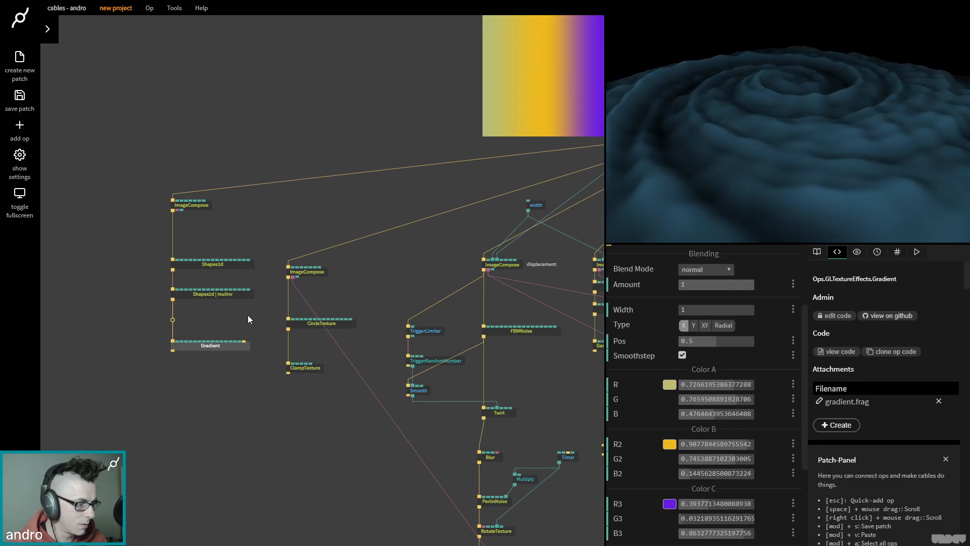
# - Move the Gradient op into the link between ImageCompose and the first Shapes2d
pyautogui.click(206, 265)
pyautogui.moveTo(223, 343); pyautogui.dragTo(172, 233)
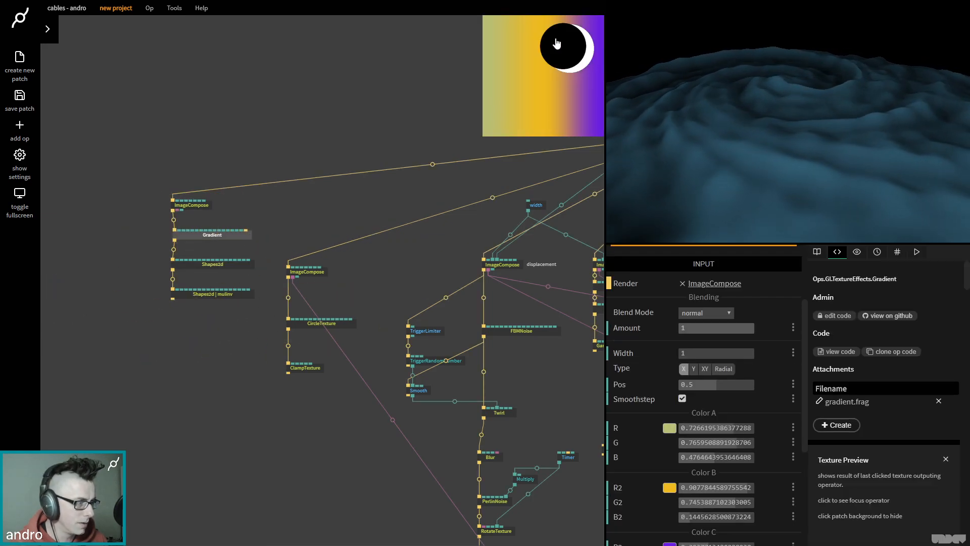
# - Try other blend modes on the second Shapes2d, such as normal, substract, color burn, screen and average, and return to multiply invert
pyautogui.click(224, 295)
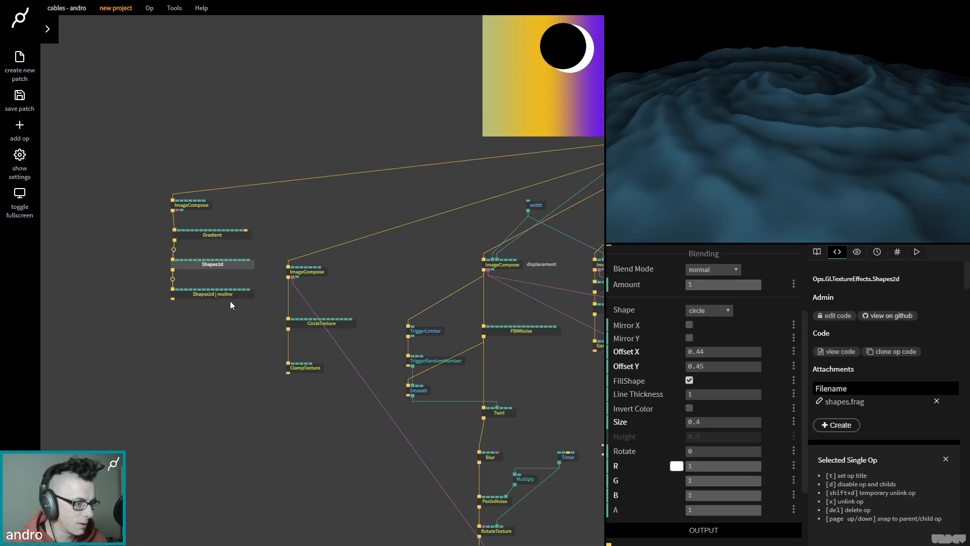
pyautogui.click(718, 270)
pyautogui.click(718, 280)
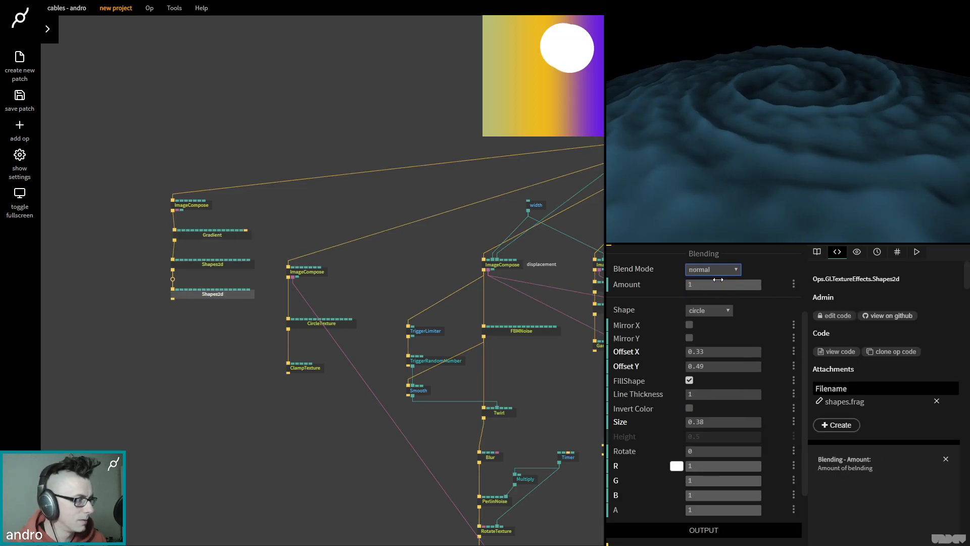
pyautogui.press('Down')
pyautogui.press('Down')
pyautogui.press('Down')
pyautogui.press('Down')
pyautogui.press('Down')
pyautogui.press('Down')
pyautogui.press('Down')
pyautogui.press('Down')
pyautogui.press('Down')
pyautogui.press('Down')
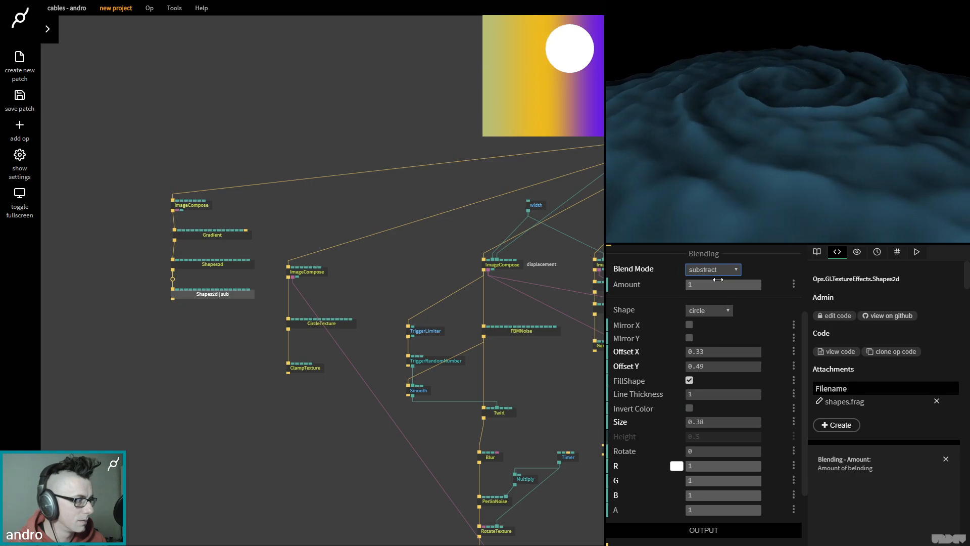
pyautogui.press('Down')
pyautogui.press('Down')
pyautogui.press('Down')
pyautogui.press('Down')
pyautogui.press('Down')
pyautogui.press('Down')
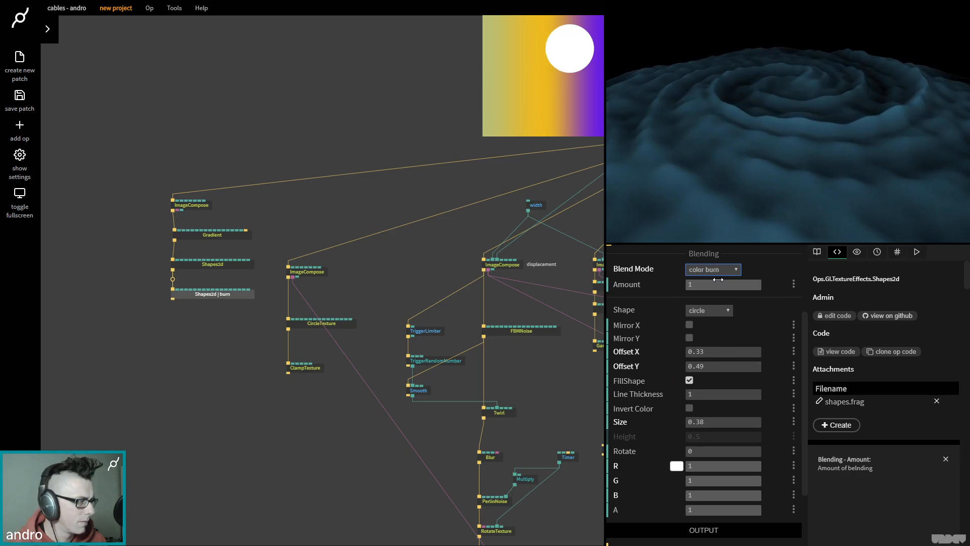
pyautogui.press('Up')
pyautogui.press('Up')
pyautogui.press('Up')
pyautogui.press('Up')
pyautogui.press('Up')
pyautogui.press('Up')
pyautogui.press('Up')
pyautogui.press('Up')
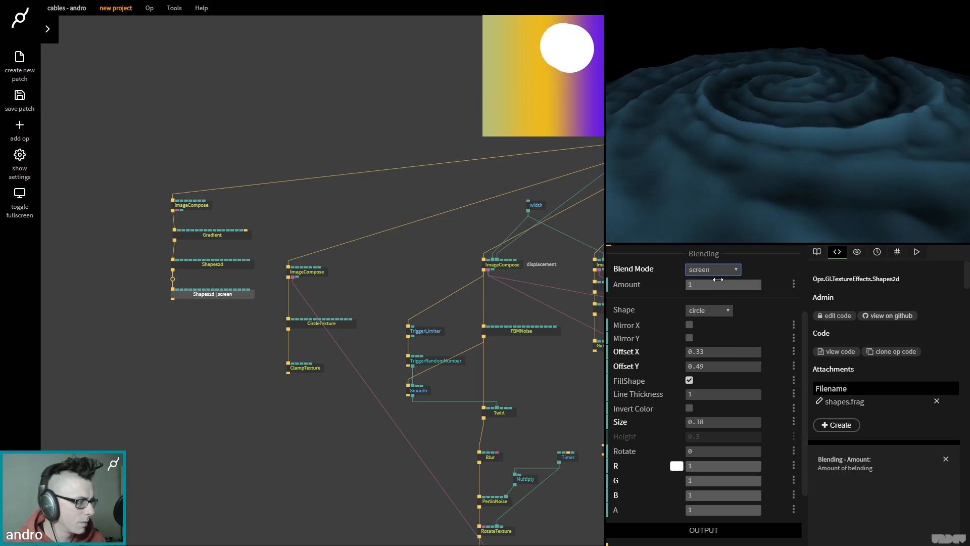
pyautogui.press('Up')
pyautogui.press('Up')
pyautogui.press('Up')
pyautogui.press('Up')
pyautogui.press('Up')
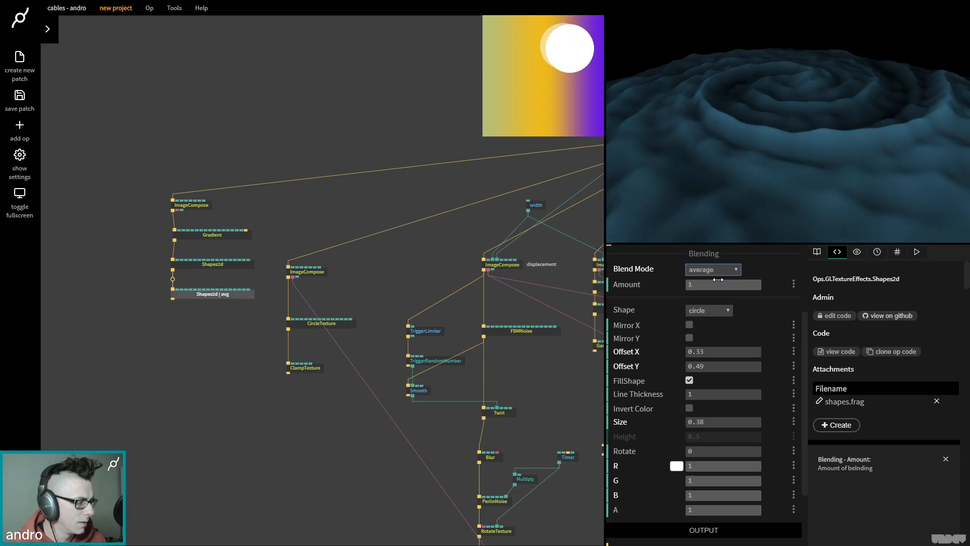
pyautogui.press('Down')
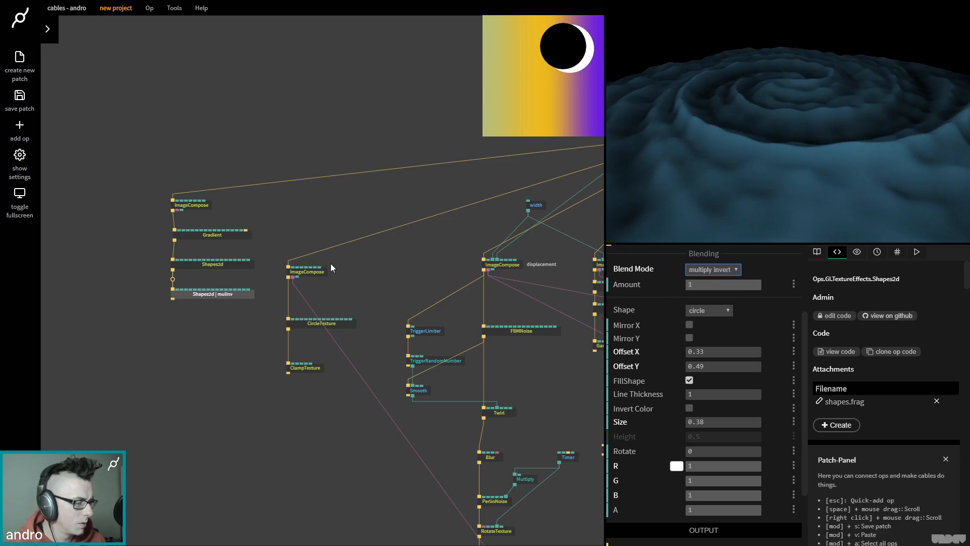
# - Move the Gradient op back to the end of the chain and link it to the second Shapes2d's output
pyautogui.moveTo(205, 235); pyautogui.dragTo(205, 333)
pyautogui.moveTo(172, 299); pyautogui.dragTo(172, 328)
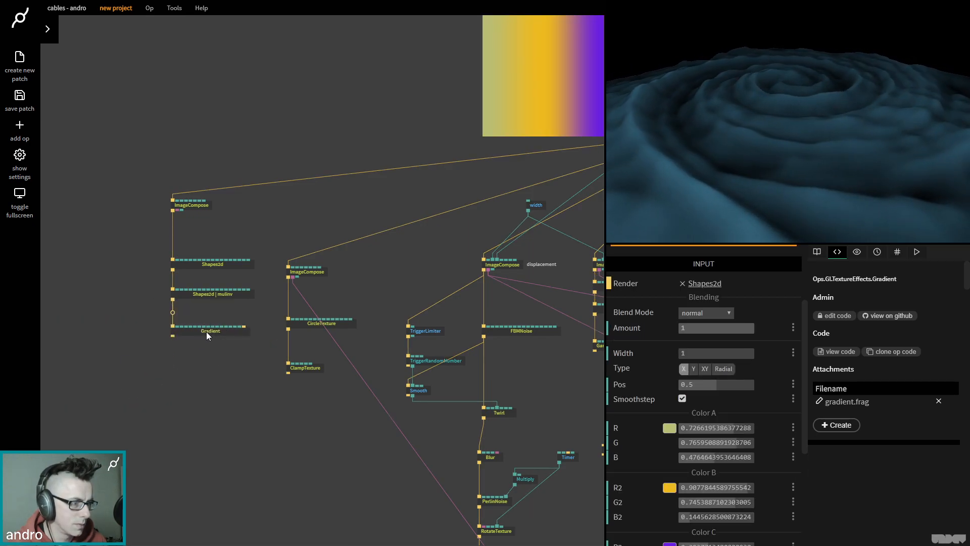
# - Set the Gradient's Color A and Color B to black and Color C to white (FFFFFF)
pyautogui.scroll(-1, 727, 336)
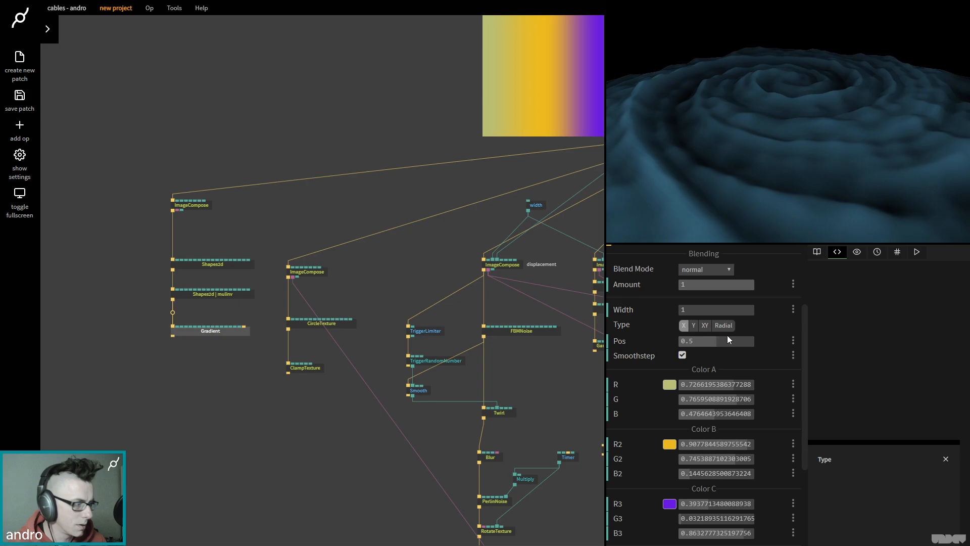
pyautogui.click(669, 385)
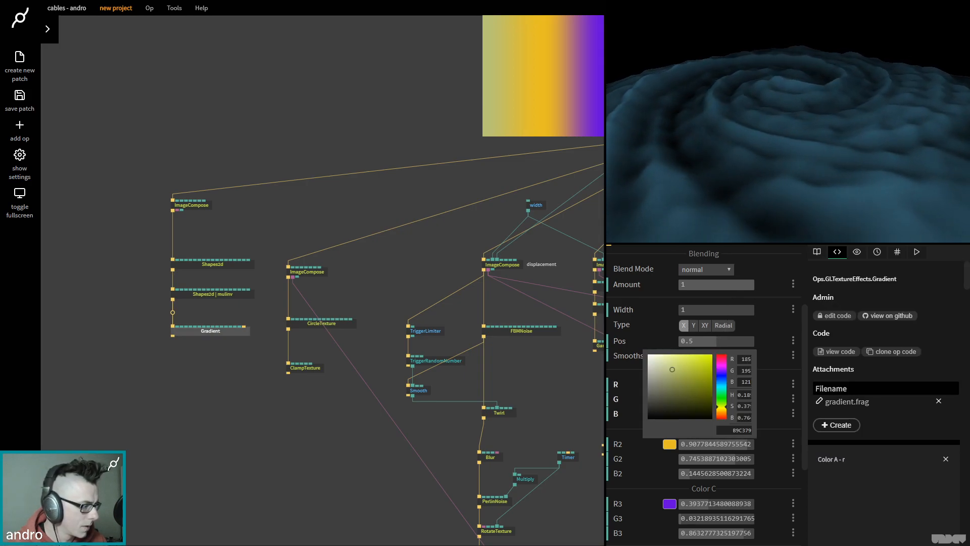
pyautogui.click(670, 445)
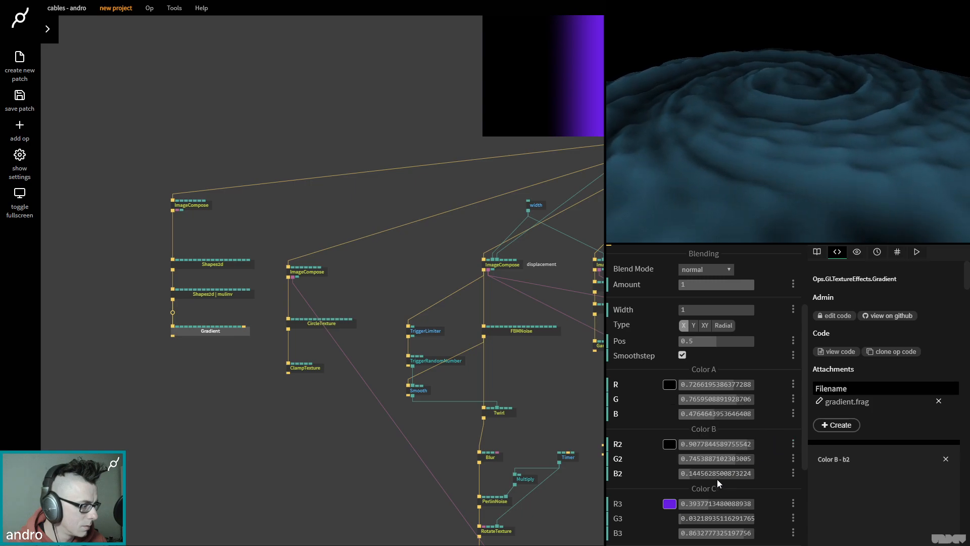
pyautogui.click(669, 504)
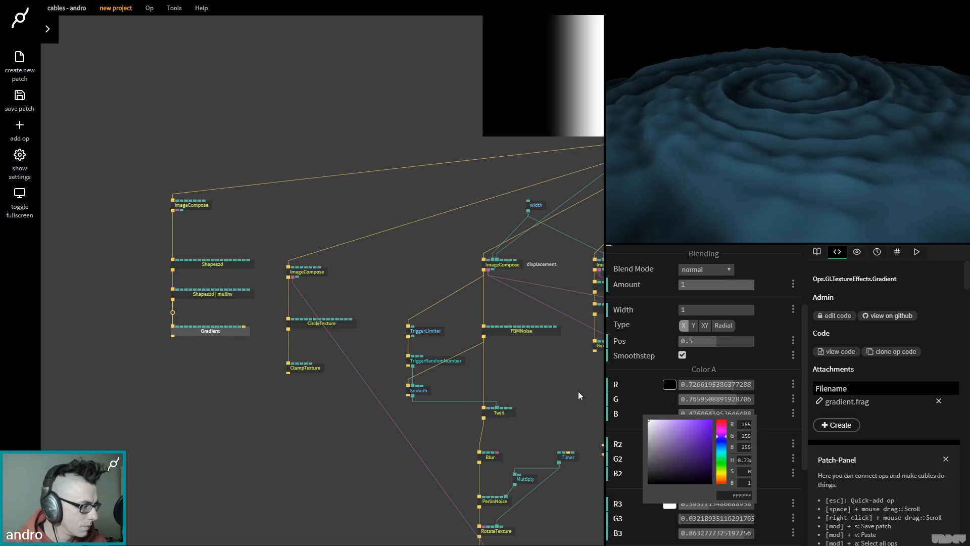
pyautogui.click(780, 417)
# - Change the Gradient's Type to Y and set its Pos to 0.425
pyautogui.moveTo(704, 342); pyautogui.dragTo(666, 342)
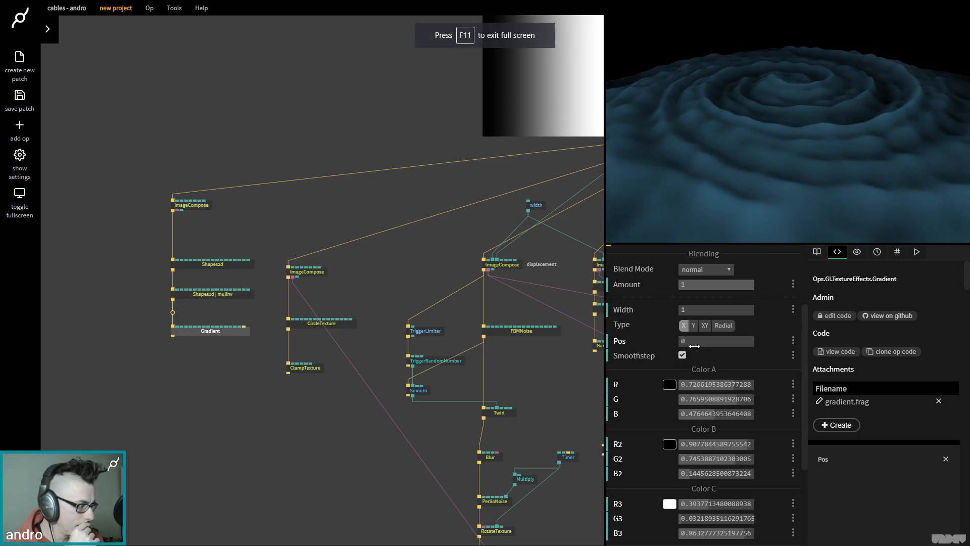
pyautogui.click(693, 325)
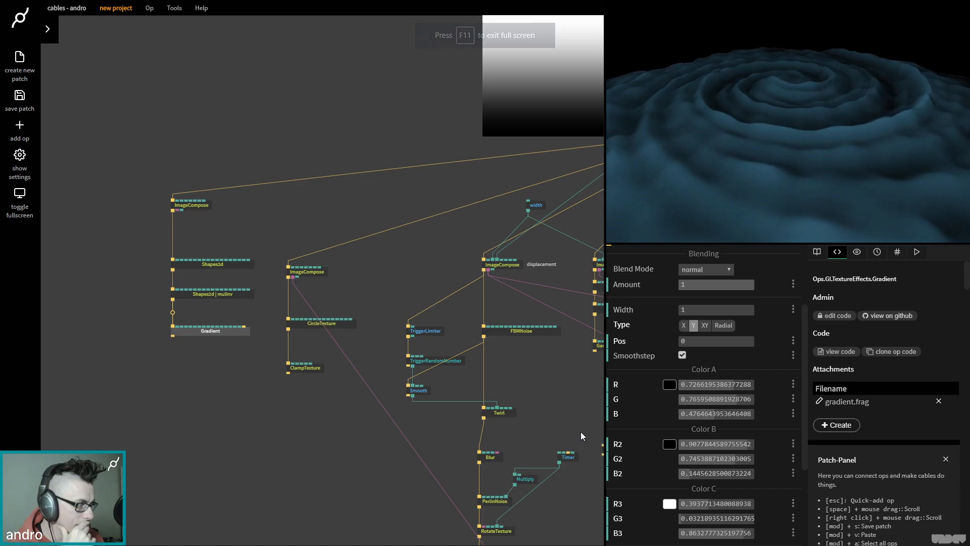
pyautogui.moveTo(715, 341)
pyautogui.mouseDown()
pyautogui.moveTo(740, 341)
pyautogui.moveTo(711, 340)
pyautogui.mouseUp()
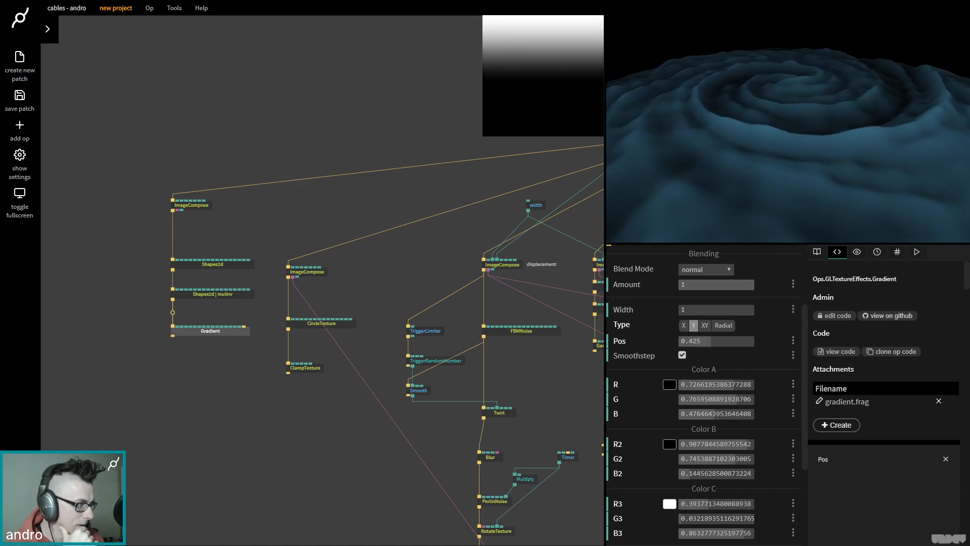
# - Move the POST FX chain's DrawImage, SSAO2, Blur and Fog ops down together to make room below ImageCompose
pyautogui.moveTo(329, 417); pyautogui.dragTo(304, 419)
pyautogui.moveTo(411, 139); pyautogui.dragTo(280, 105)
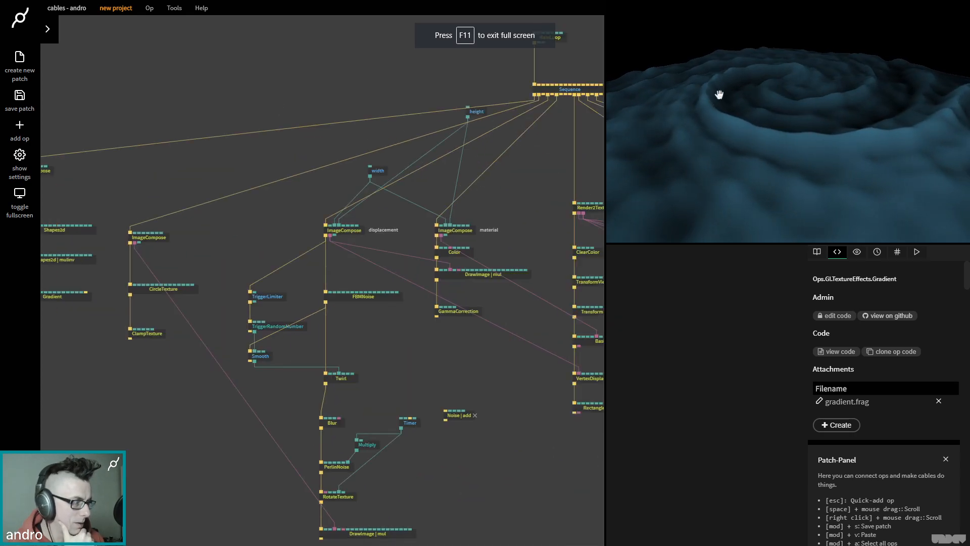
pyautogui.moveTo(338, 147); pyautogui.dragTo(10, 16)
pyautogui.moveTo(495, 254); pyautogui.dragTo(366, 304)
pyautogui.moveTo(503, 307); pyautogui.dragTo(409, 232)
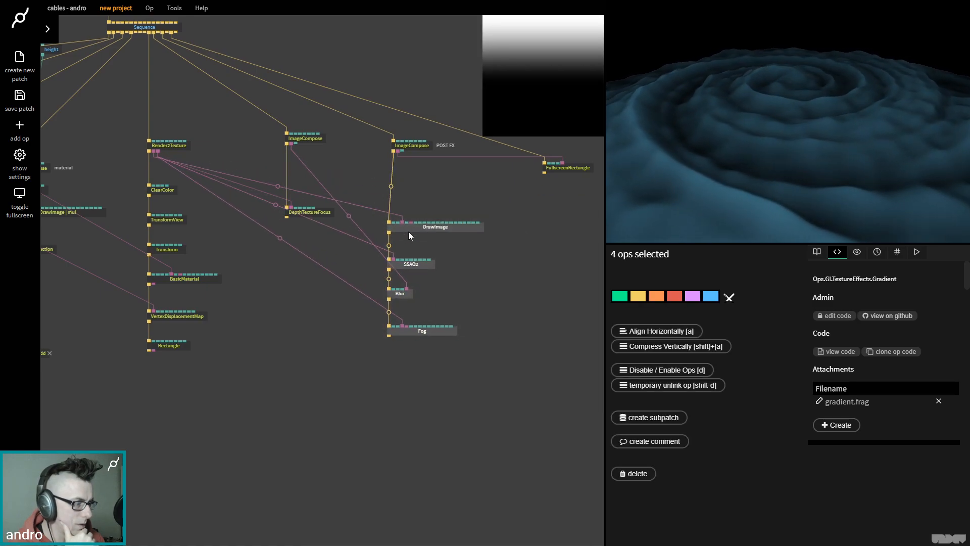
pyautogui.click(409, 232)
# - Insert a new DrawImage op between the POST FX ImageCompose and its existing DrawImage
pyautogui.click(391, 187)
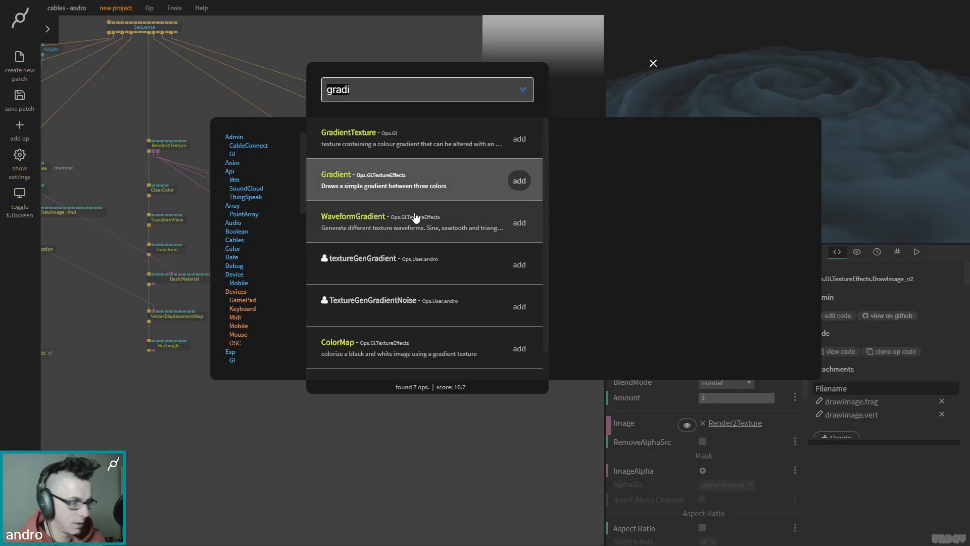
pyautogui.write('drawima')
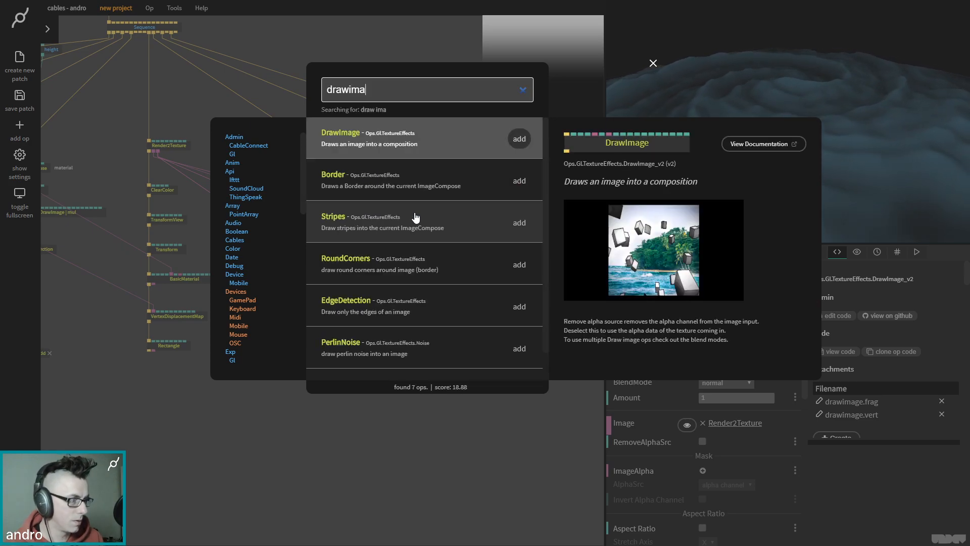
pyautogui.press('Return')
# - Place the height and width number ops side by side above the displacement and material ImageCompose ops
pyautogui.moveTo(175, 136); pyautogui.dragTo(376, 135)
pyautogui.moveTo(260, 95); pyautogui.dragTo(391, 100)
pyautogui.scroll(-2, 316, 132)
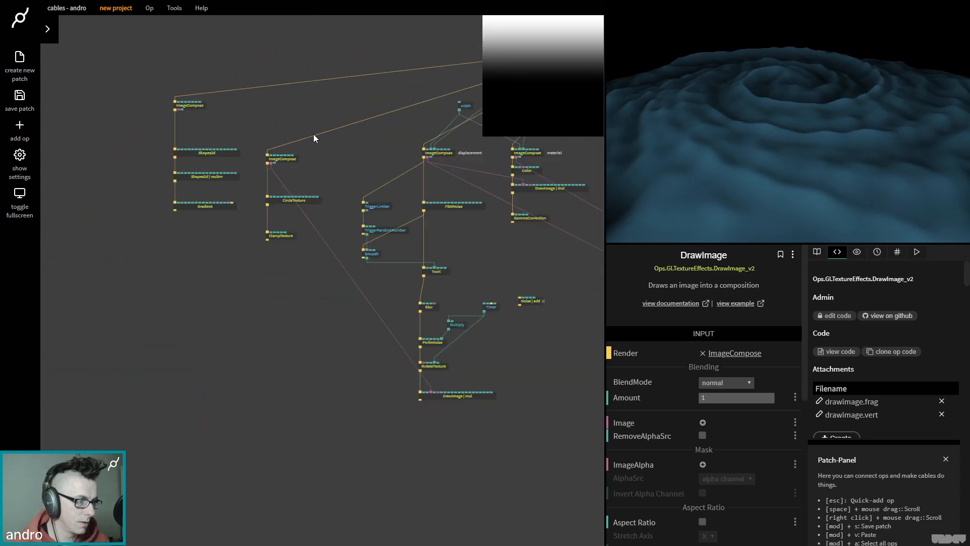
pyautogui.moveTo(399, 144); pyautogui.dragTo(195, 193)
pyautogui.moveTo(306, 159); pyautogui.dragTo(104, 169)
pyautogui.moveTo(215, 163); pyautogui.dragTo(272, 164)
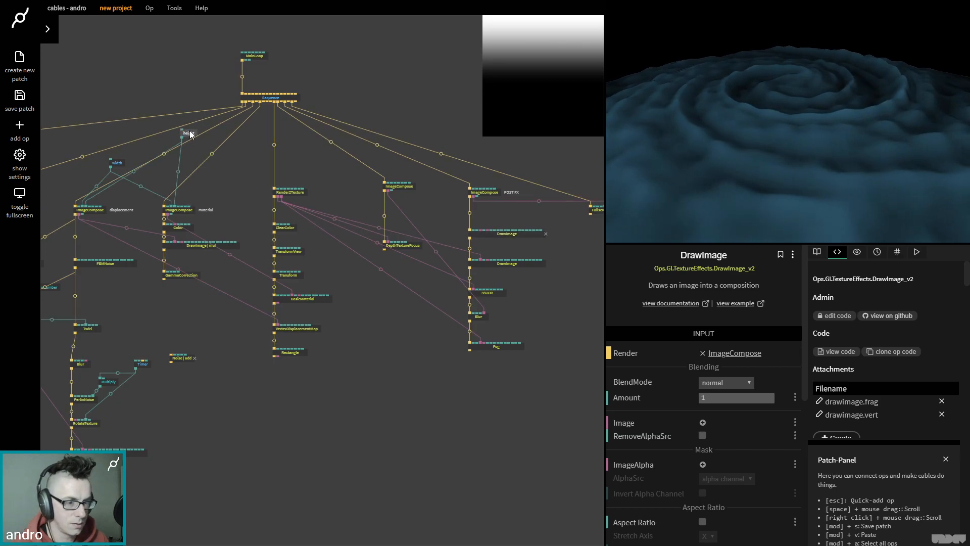
pyautogui.click(141, 168)
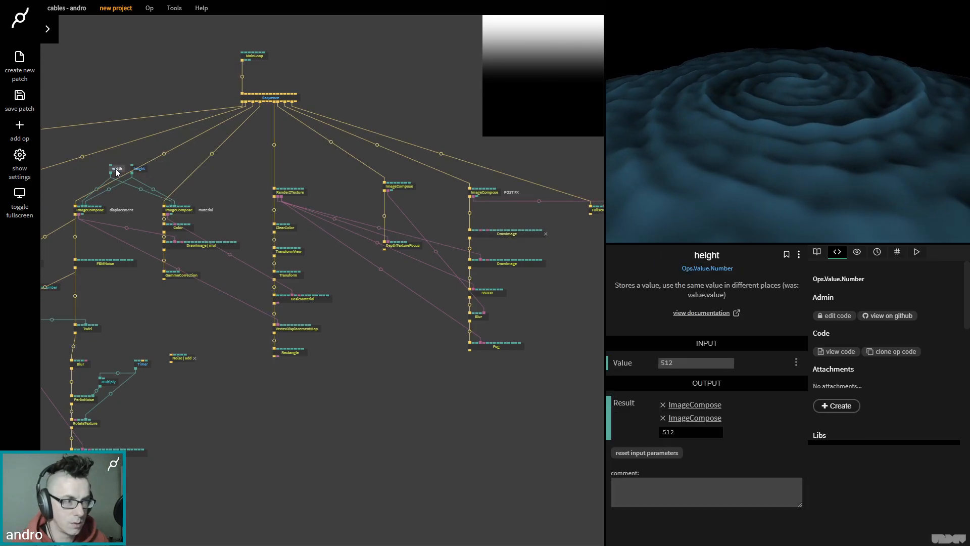
pyautogui.click(116, 163)
# - Add a VarSetObject op fed by the texture output of the ImageCompose above the Shapes2d and Gradient ops, placed just beneath it
pyautogui.moveTo(109, 136); pyautogui.dragTo(171, 115)
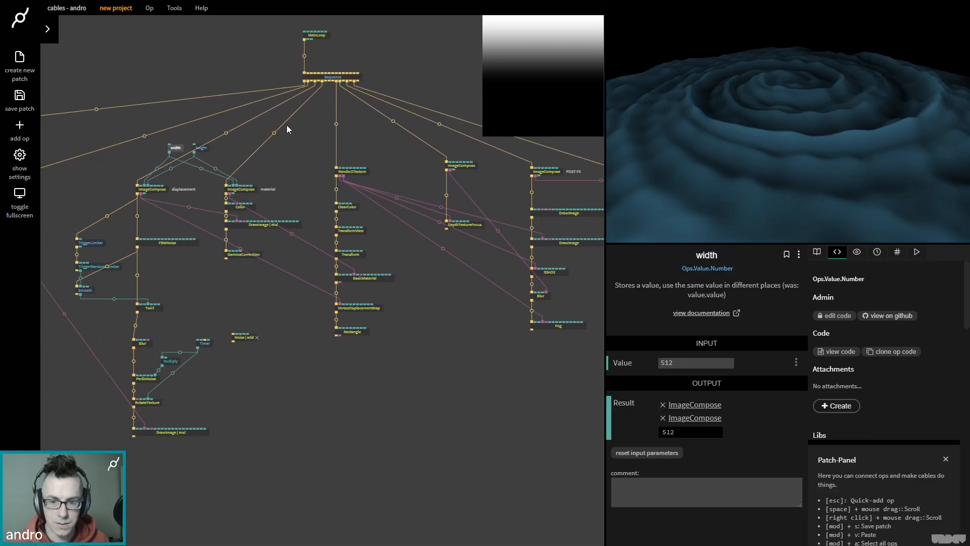
pyautogui.moveTo(236, 63); pyautogui.dragTo(339, 51)
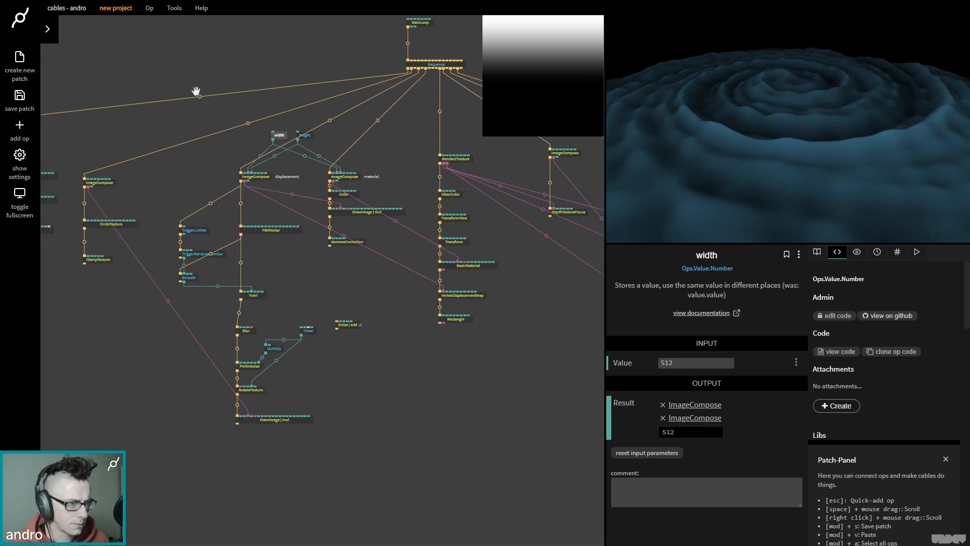
pyautogui.moveTo(195, 91); pyautogui.dragTo(334, 73)
pyautogui.moveTo(226, 87); pyautogui.dragTo(274, 87)
pyautogui.moveTo(284, 125); pyautogui.dragTo(267, 146)
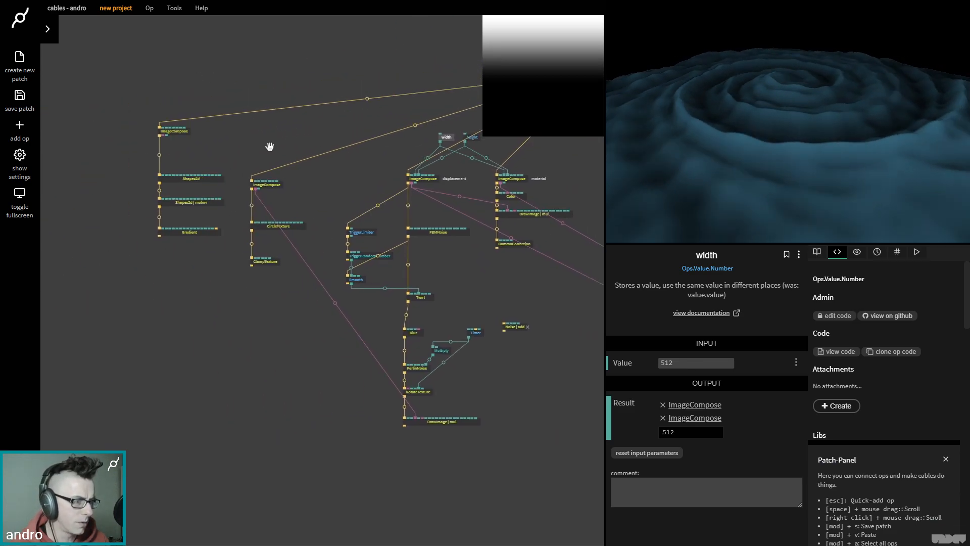
pyautogui.moveTo(164, 140); pyautogui.dragTo(187, 156)
pyautogui.write('var')
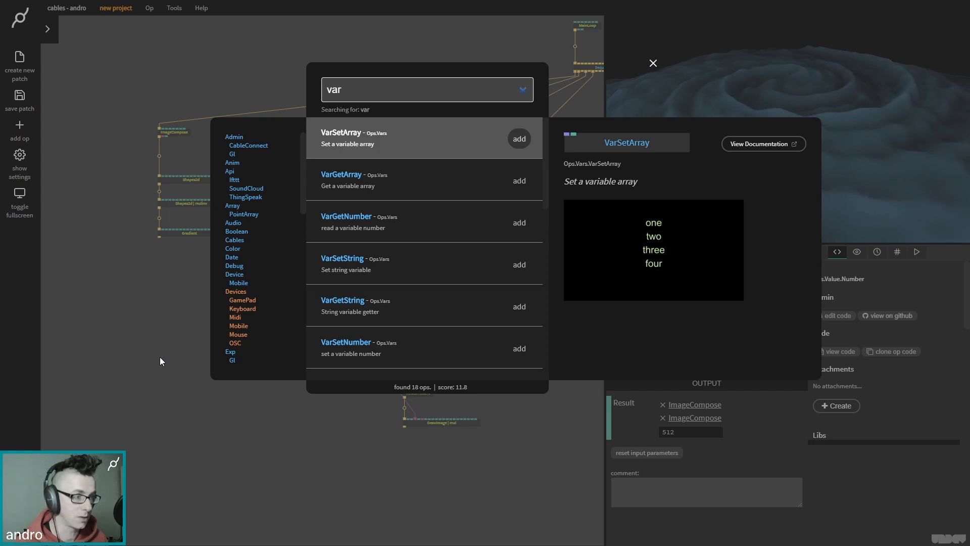
pyautogui.scroll(-3, 399, 242)
pyautogui.scroll(-8, 399, 258)
pyautogui.scroll(10, 406, 262)
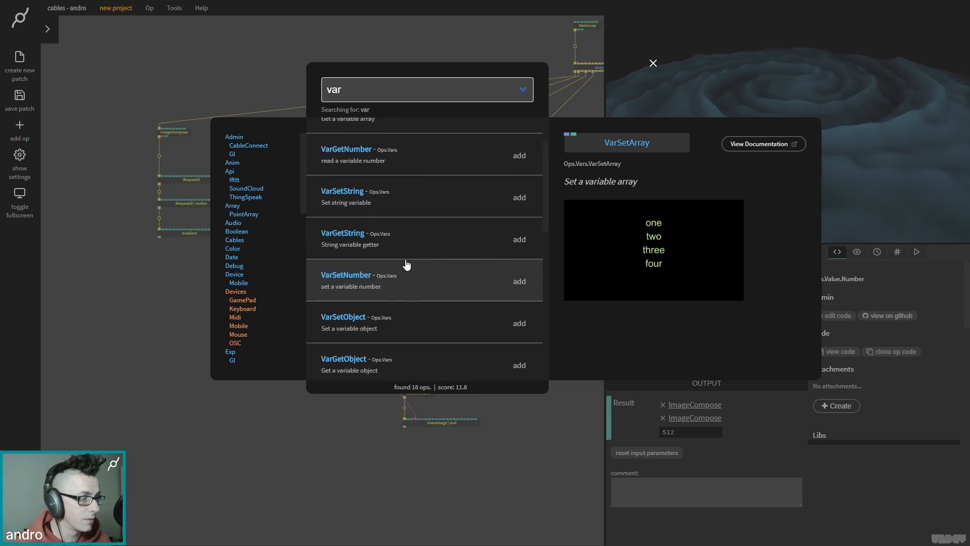
pyautogui.scroll(2, 407, 265)
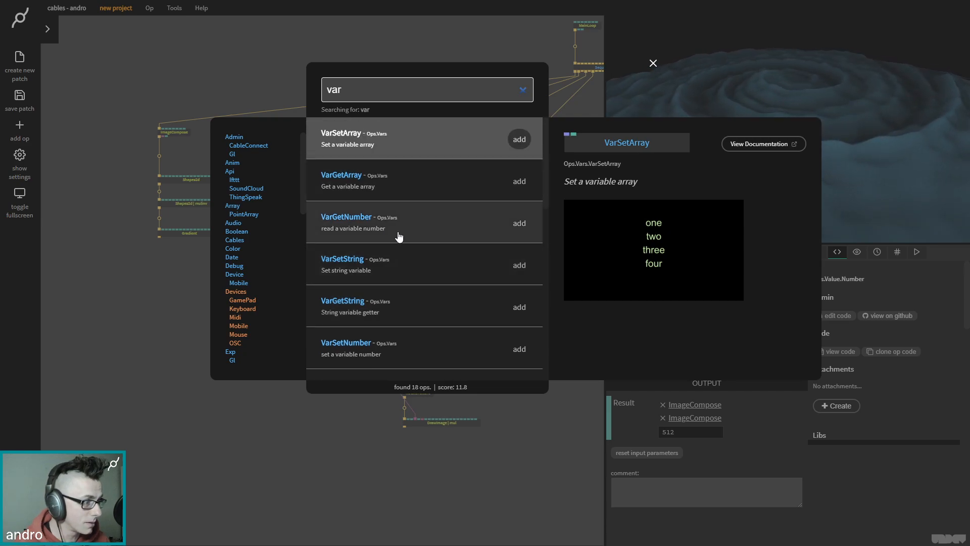
pyautogui.scroll(-4, 400, 236)
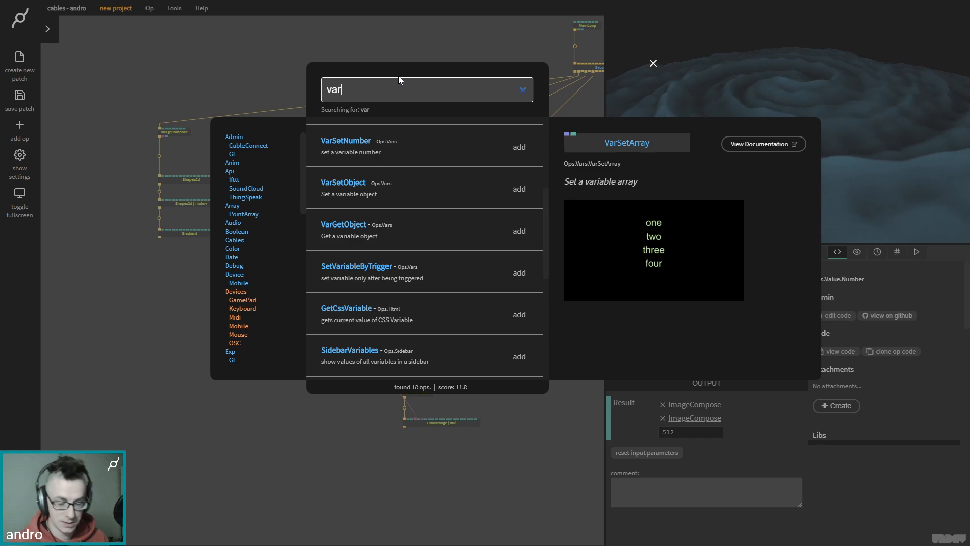
pyautogui.write('sett')
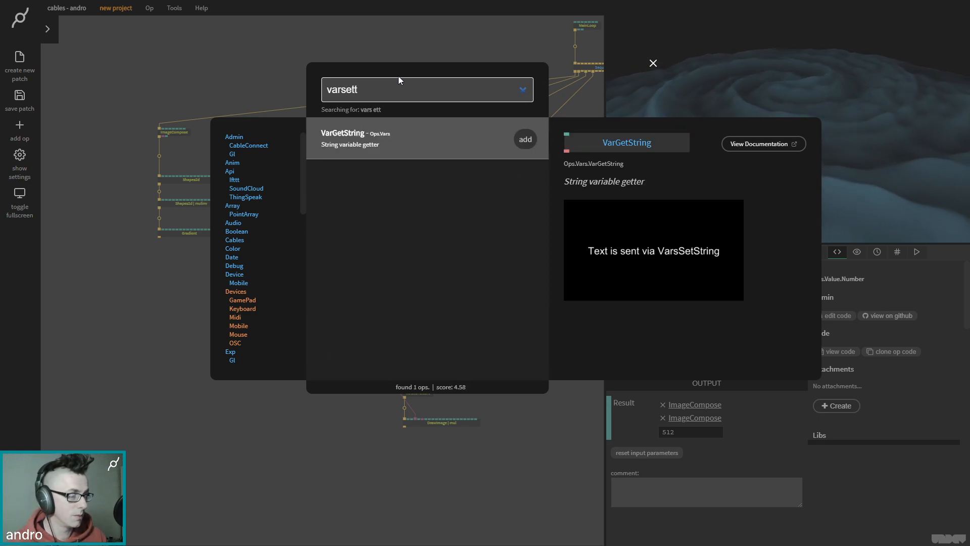
pyautogui.press('BackSpace')
pyautogui.press('BackSpace')
pyautogui.press('BackSpace')
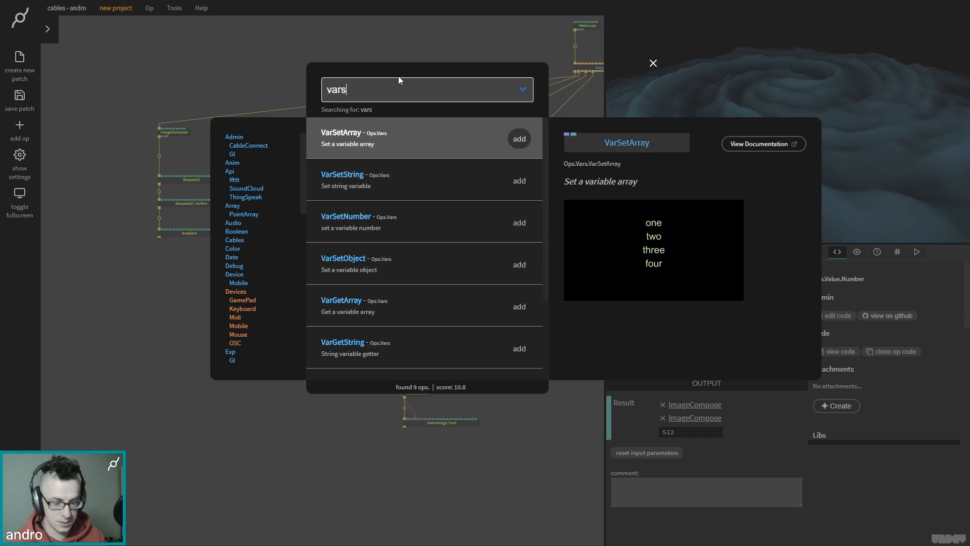
pyautogui.write('etob')
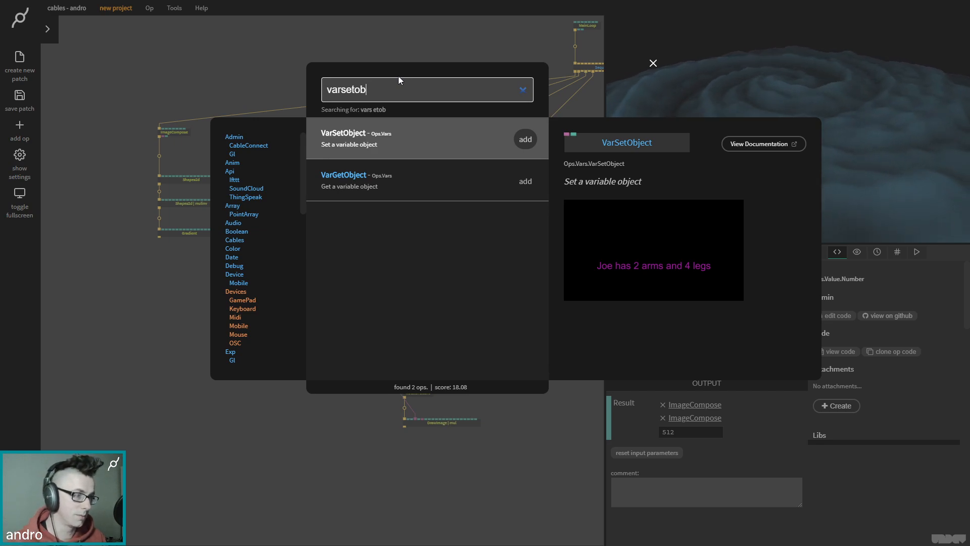
pyautogui.press('Return')
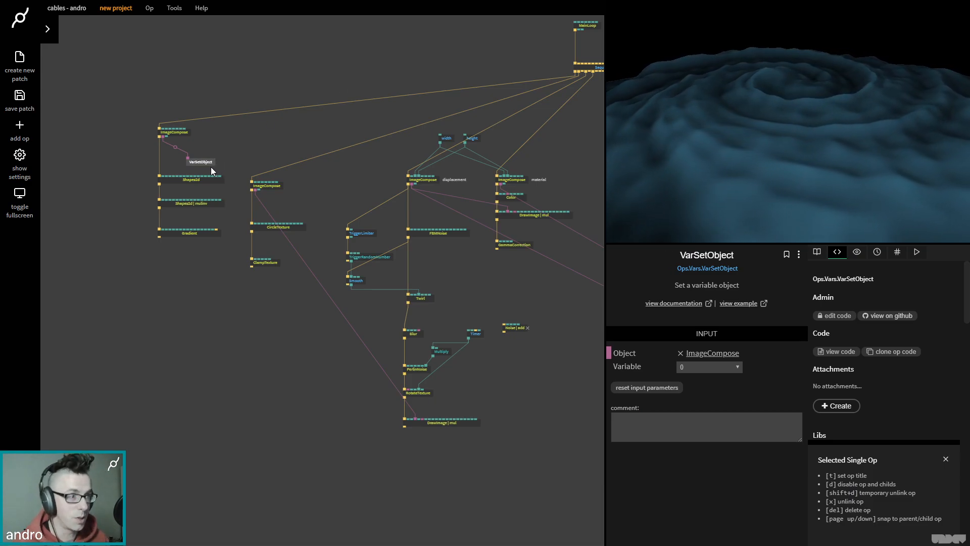
pyautogui.moveTo(203, 168); pyautogui.dragTo(191, 161)
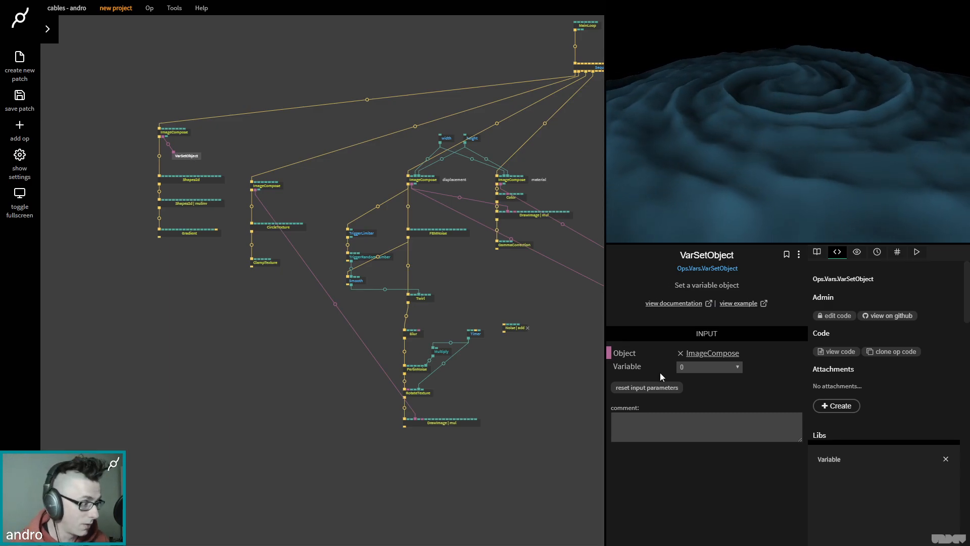
# - Create a new variable named sky_texture for the VarSetObject op
pyautogui.click(691, 369)
pyautogui.click(702, 393)
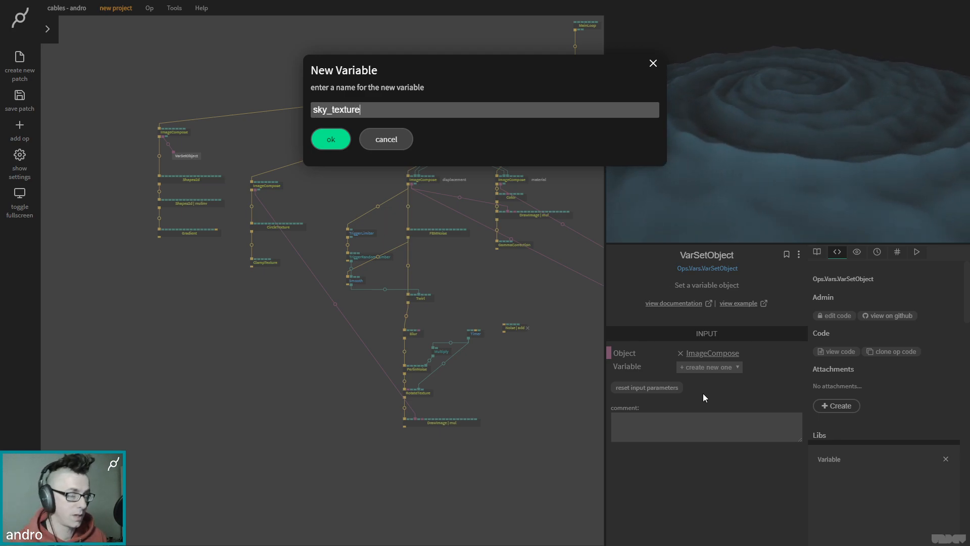
pyautogui.press('Return')
# - Add a VarGetObject op and place it between the POST FX ImageCompose and the first DrawImage
pyautogui.moveTo(382, 143); pyautogui.dragTo(154, 131)
pyautogui.moveTo(348, 103); pyautogui.dragTo(277, 90)
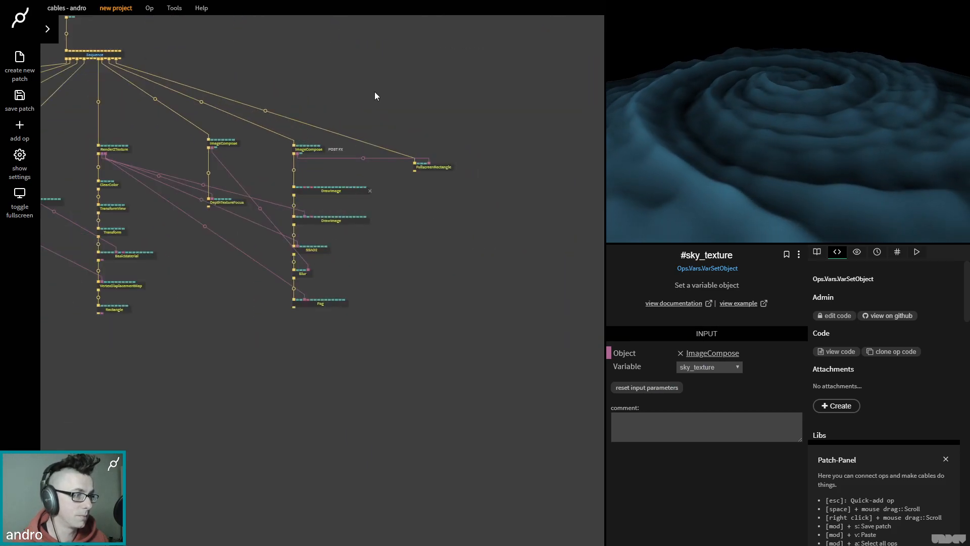
pyautogui.press('Escape')
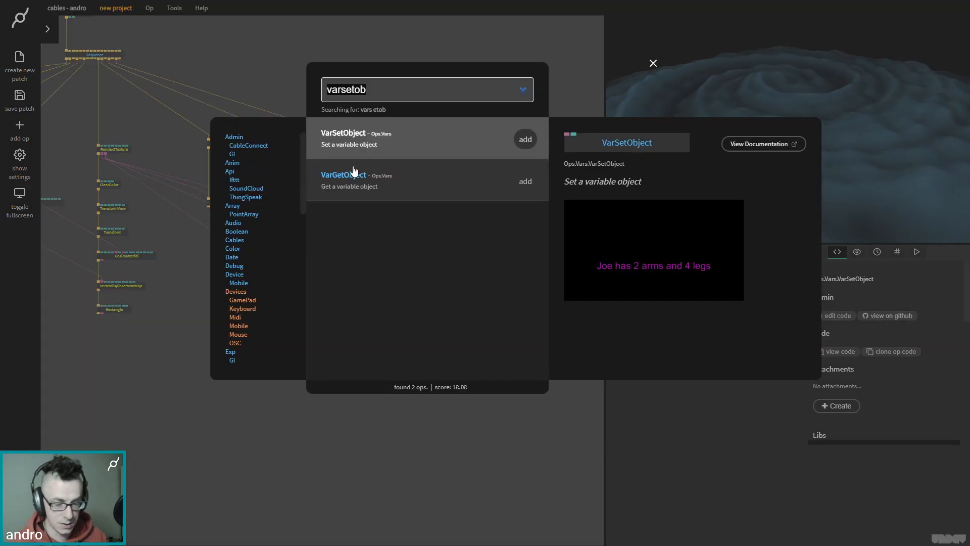
pyautogui.write('var get')
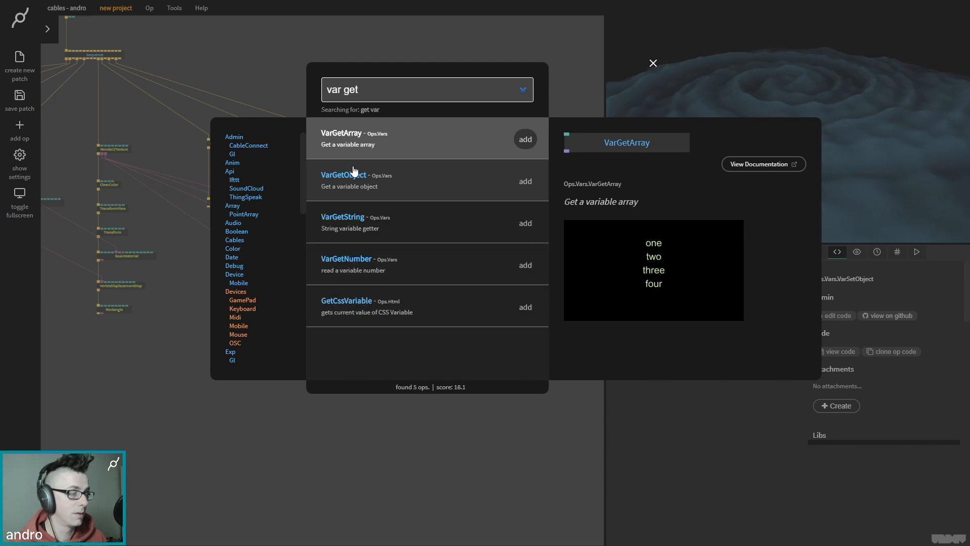
pyautogui.click(526, 182)
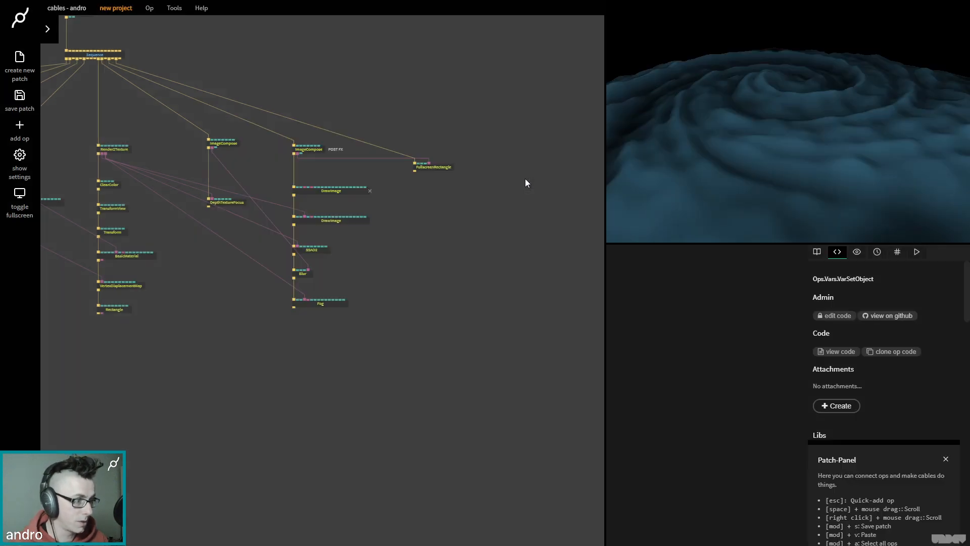
pyautogui.moveTo(326, 289); pyautogui.dragTo(328, 171)
pyautogui.scroll(5, 330, 171)
pyautogui.scroll(3, 331, 176)
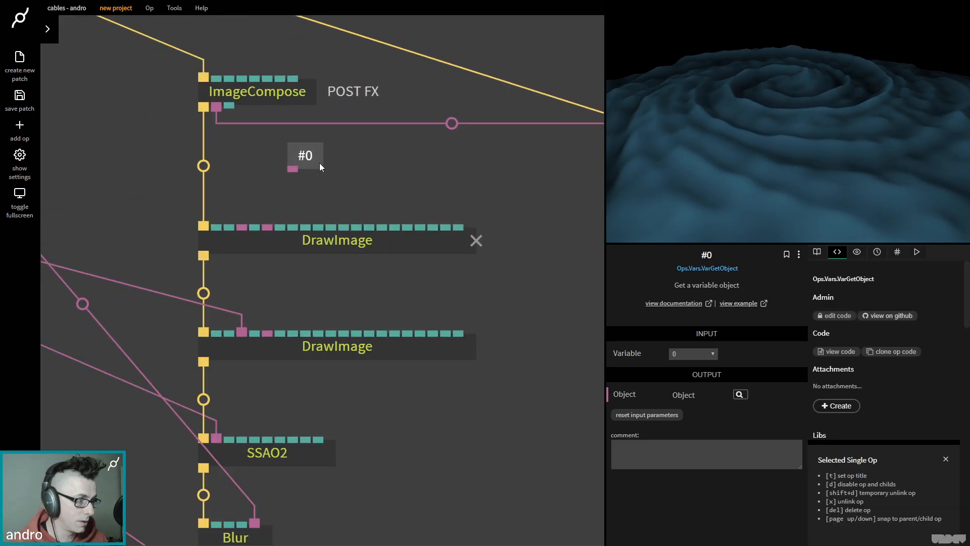
# - Set the VarGetObject's variable to sky_texture and connect its object output to the first DrawImage's Image input
pyautogui.click(687, 356)
pyautogui.click(691, 381)
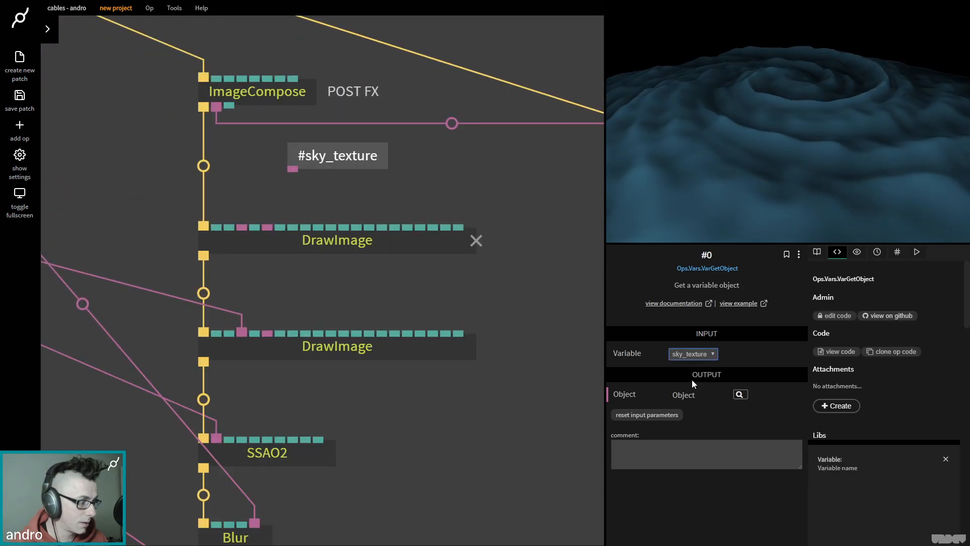
pyautogui.moveTo(291, 172); pyautogui.dragTo(242, 228)
pyautogui.click(342, 200)
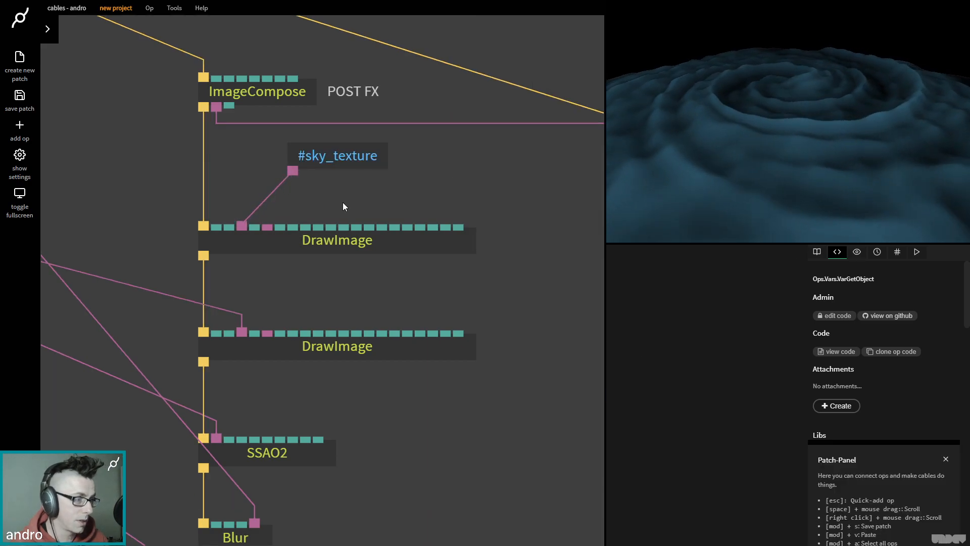
# - Try blend modes such as add, lighten, multiply, negation and softlight on the DrawImage fed by Render2Texture, returning it to normal
pyautogui.click(337, 245)
pyautogui.click(348, 345)
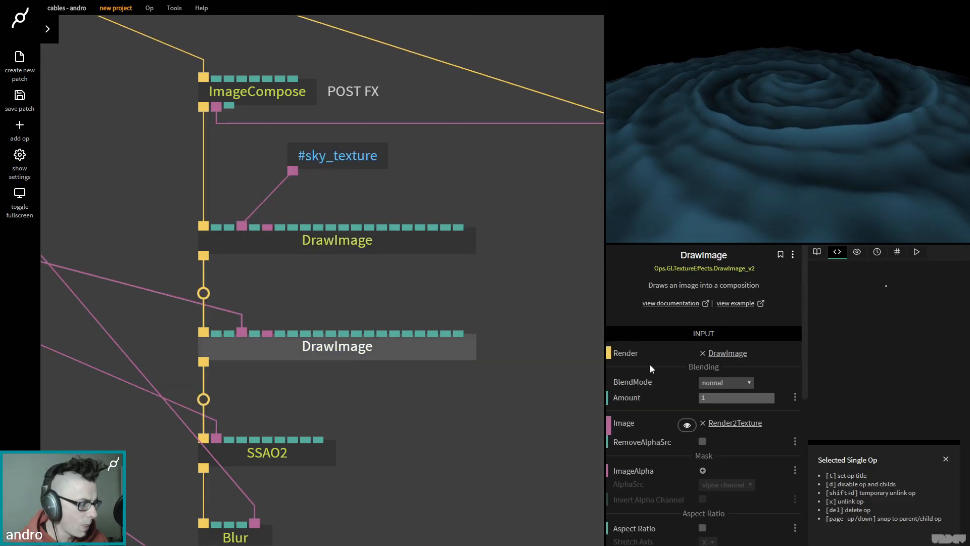
pyautogui.click(734, 383)
pyautogui.click(719, 440)
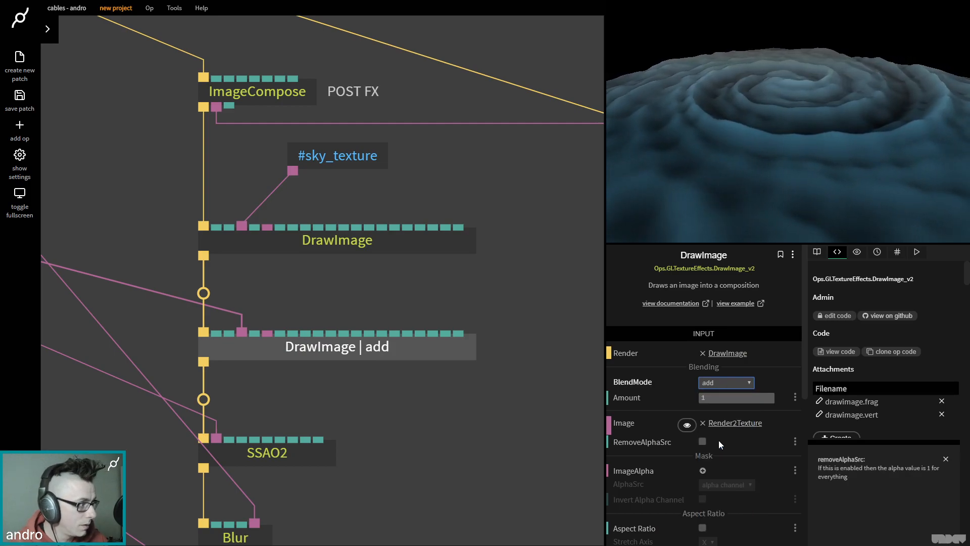
pyautogui.click(724, 383)
pyautogui.click(725, 401)
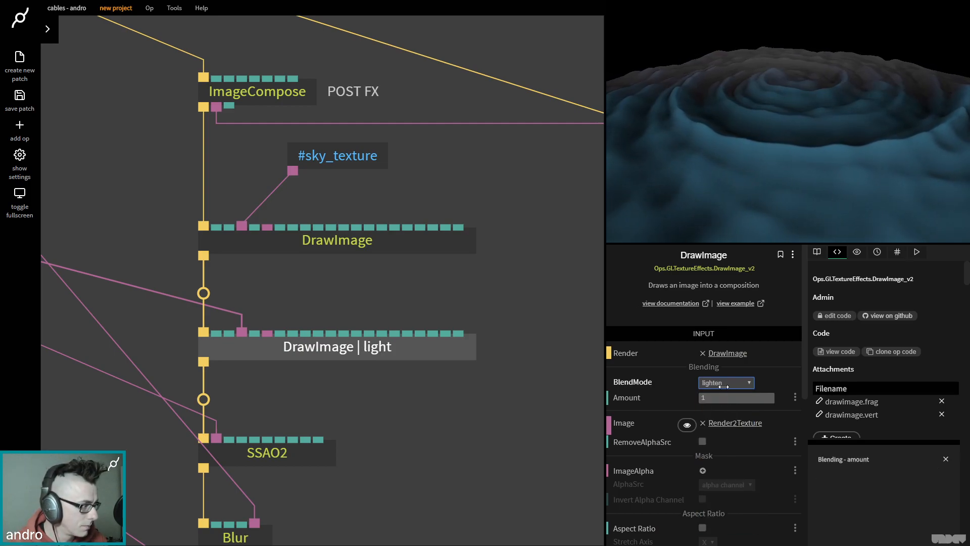
pyautogui.click(723, 383)
pyautogui.click(723, 409)
pyautogui.press('Down')
pyautogui.press('Down')
pyautogui.press('Down')
pyautogui.press('Down')
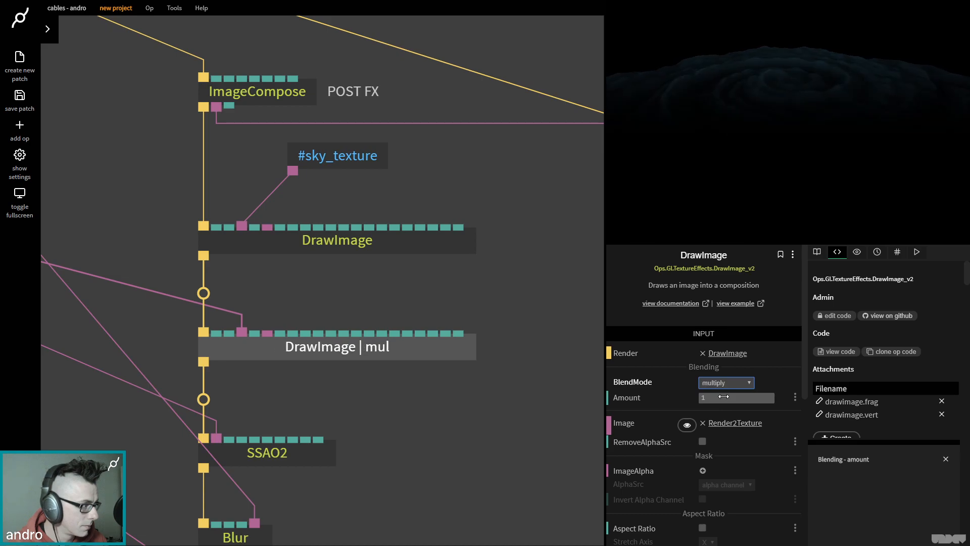
pyautogui.press('Down')
pyautogui.press('Down')
pyautogui.press('Down')
pyautogui.press('Down')
pyautogui.press('Down')
pyautogui.press('Down')
pyautogui.press('Down')
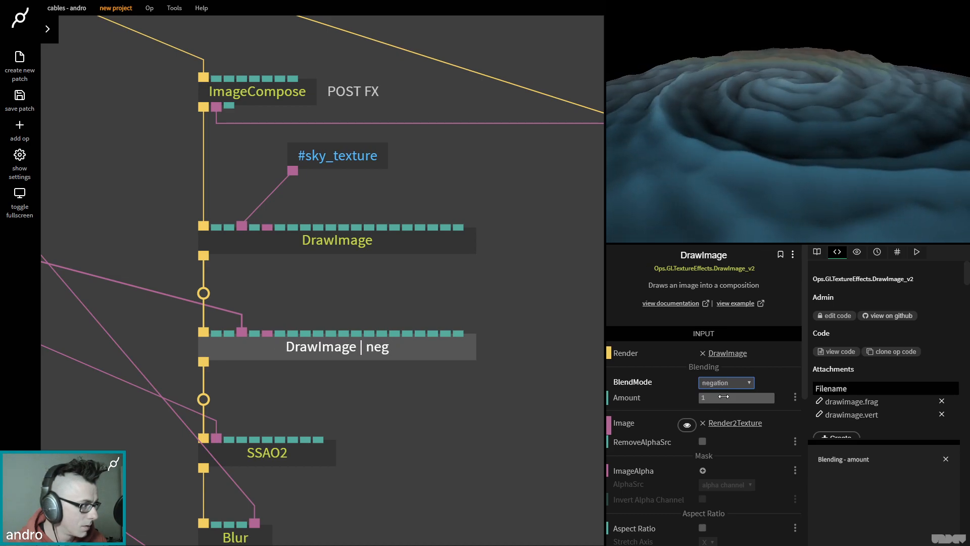
pyautogui.press('Up')
pyautogui.press('Up')
pyautogui.press('Up')
pyautogui.press('Up')
pyautogui.press('Up')
pyautogui.press('Up')
pyautogui.press('Up')
pyautogui.press('Up')
pyautogui.press('Up')
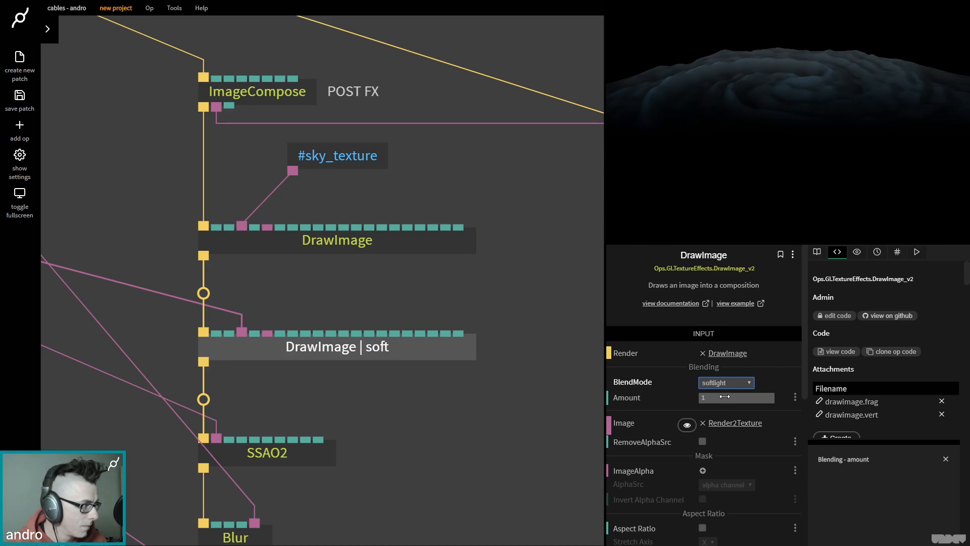
pyautogui.press('Up')
pyautogui.press('Up')
pyautogui.press('Up')
pyautogui.press('Up')
pyautogui.press('Up')
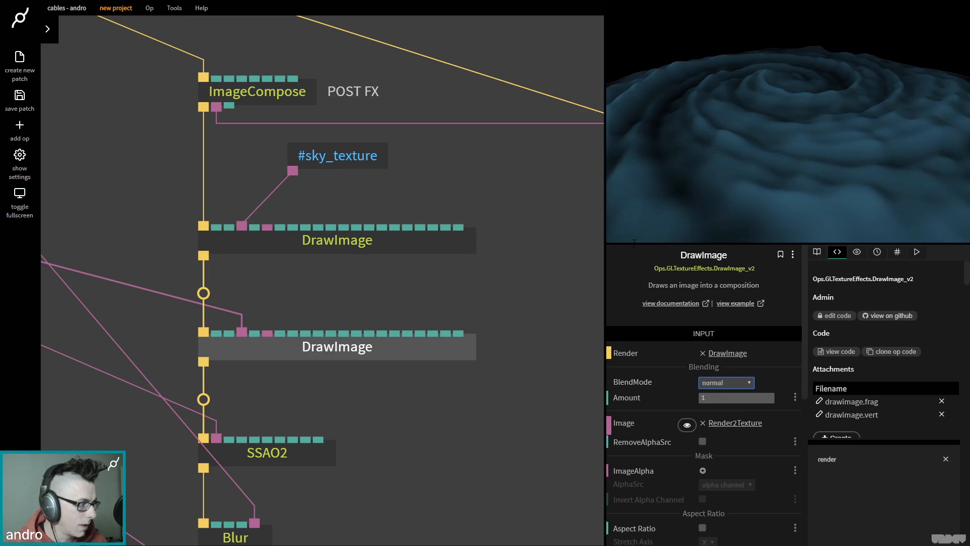
# - Unlink the second DrawImage from the first to preview the sky texture alone, and relink the two ops
pyautogui.click(490, 212)
pyautogui.click(406, 348)
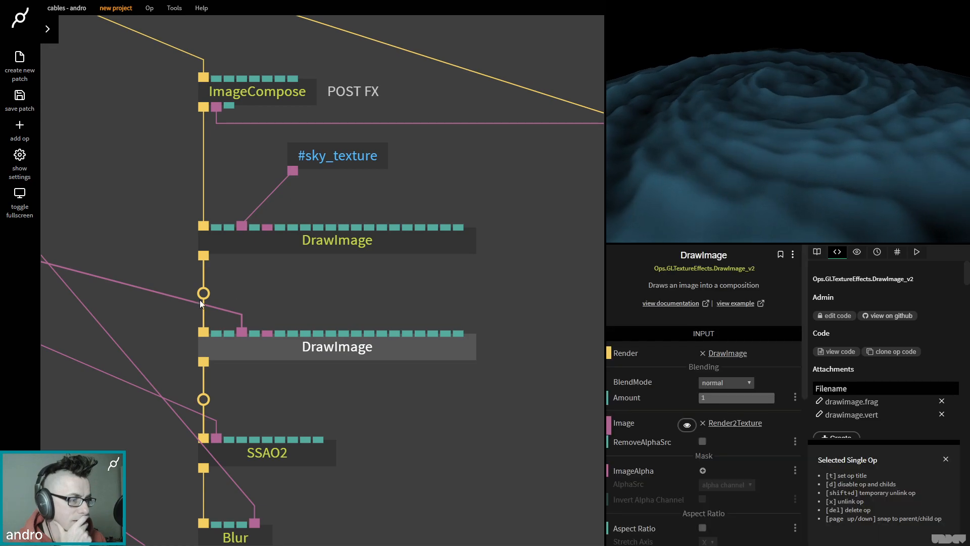
pyautogui.rightClick(204, 294)
pyautogui.click(404, 267)
pyautogui.click(352, 250)
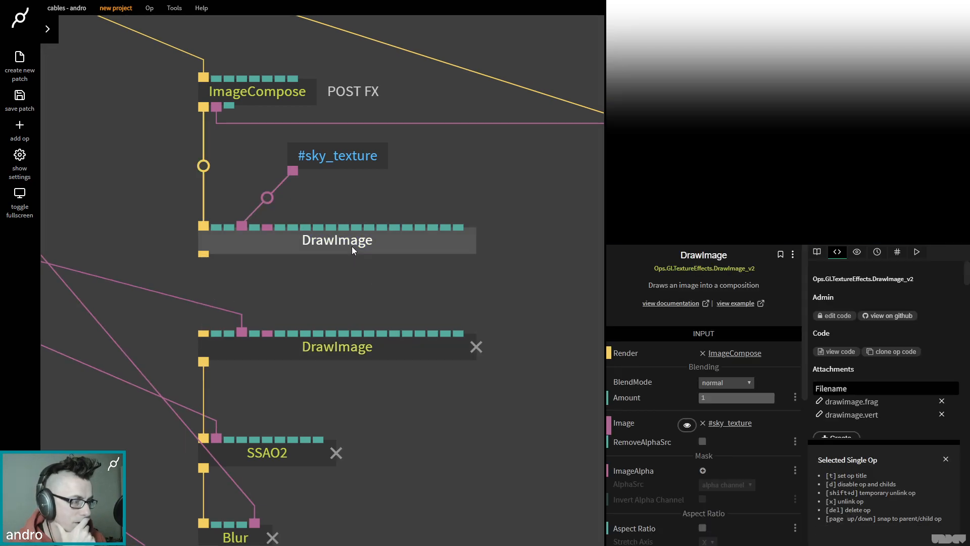
pyautogui.moveTo(204, 251); pyautogui.dragTo(204, 335)
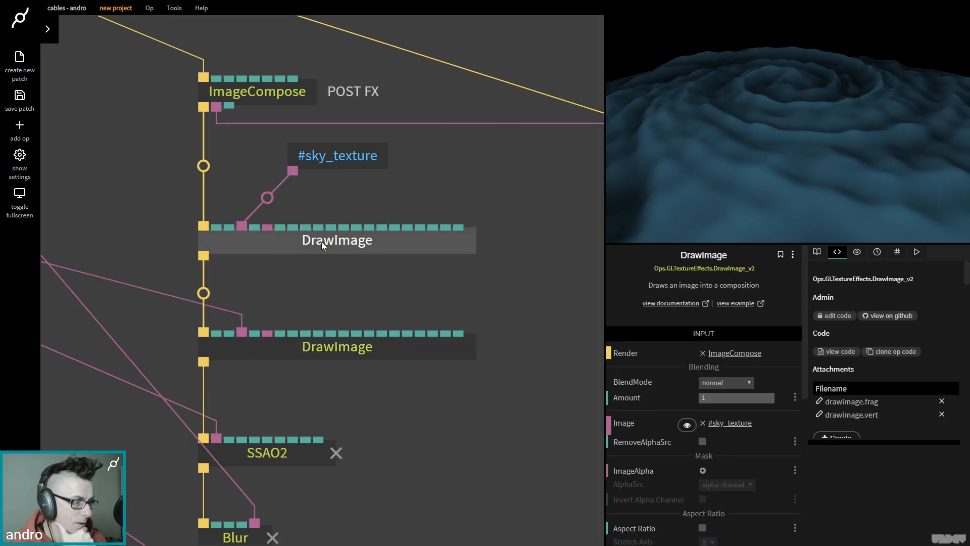
# - Examine the settings of the sky_texture getter, the first DrawImage, and the terrain's ClearColor and Render2Texture ops
pyautogui.click(350, 153)
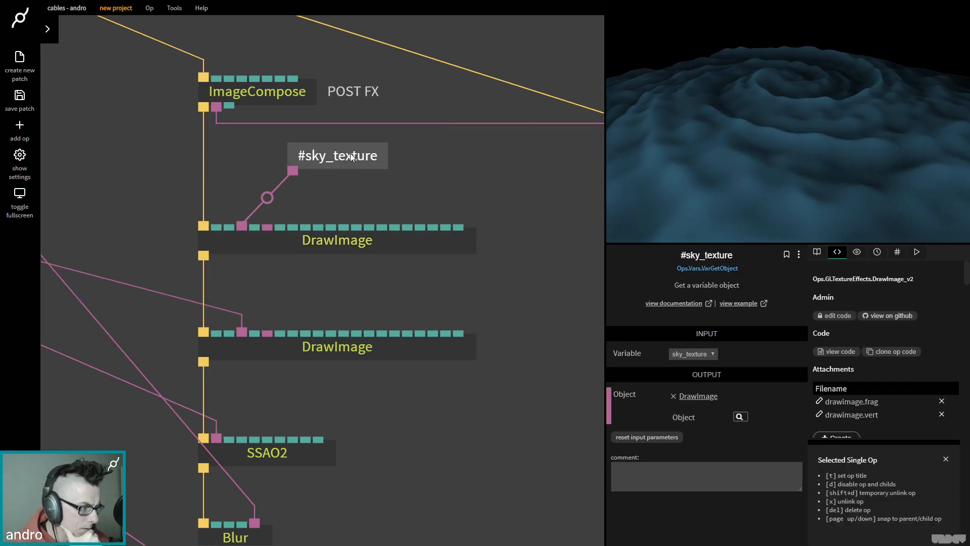
pyautogui.click(347, 241)
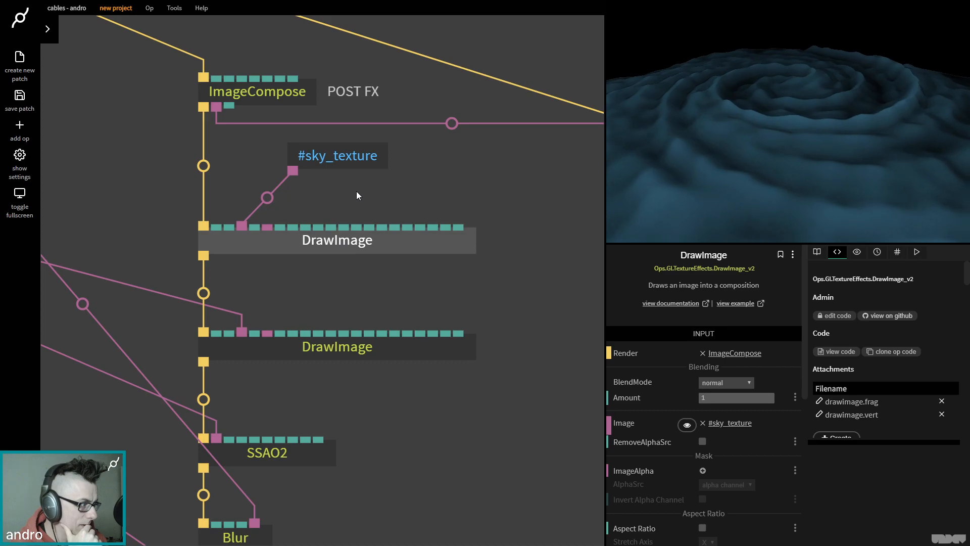
pyautogui.scroll(-3, 294, 277)
pyautogui.scroll(-5, 202, 202)
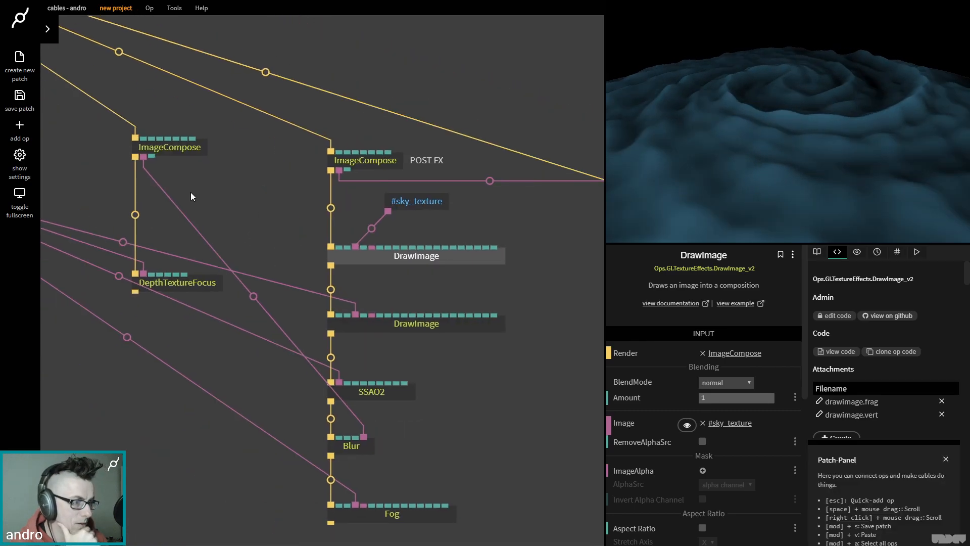
pyautogui.scroll(2, 159, 254)
pyautogui.click(160, 255)
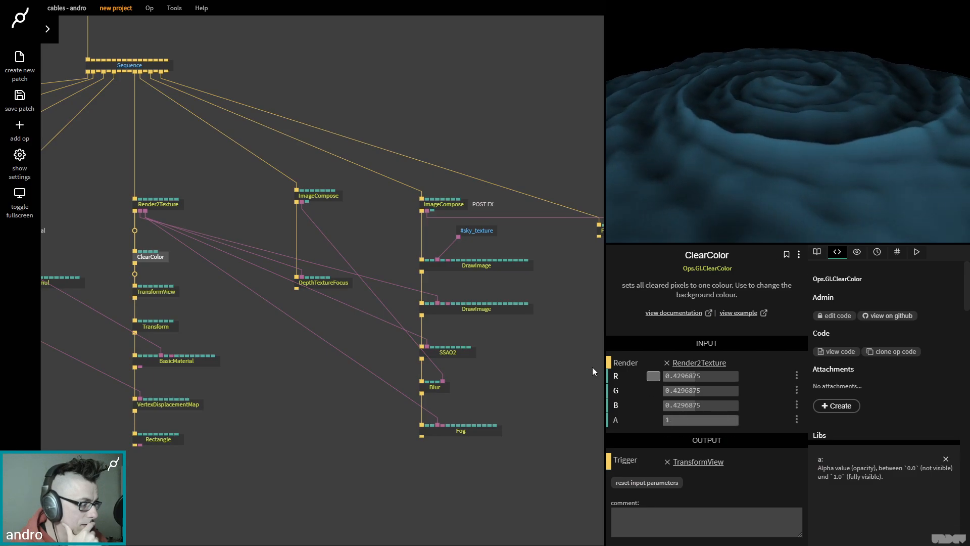
pyautogui.click(161, 205)
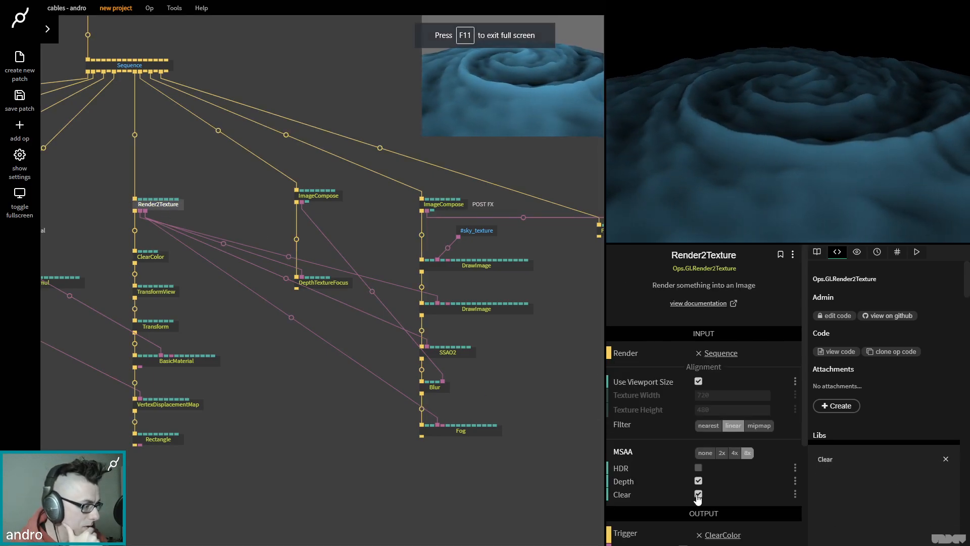
# - Turn off Clear on the terrain's Render2Texture op and check its texture preview
pyautogui.click(332, 387)
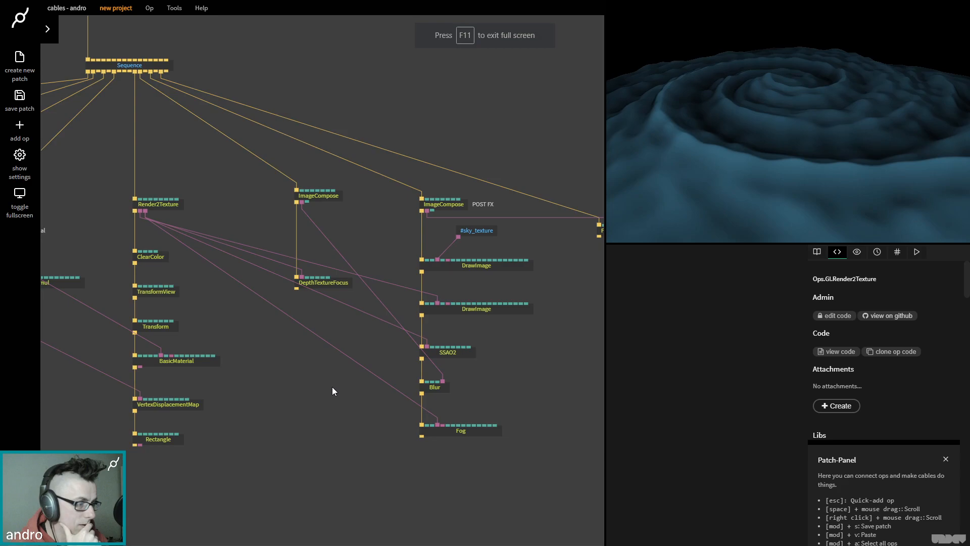
pyautogui.hscroll(3, 332, 391)
pyautogui.click(447, 284)
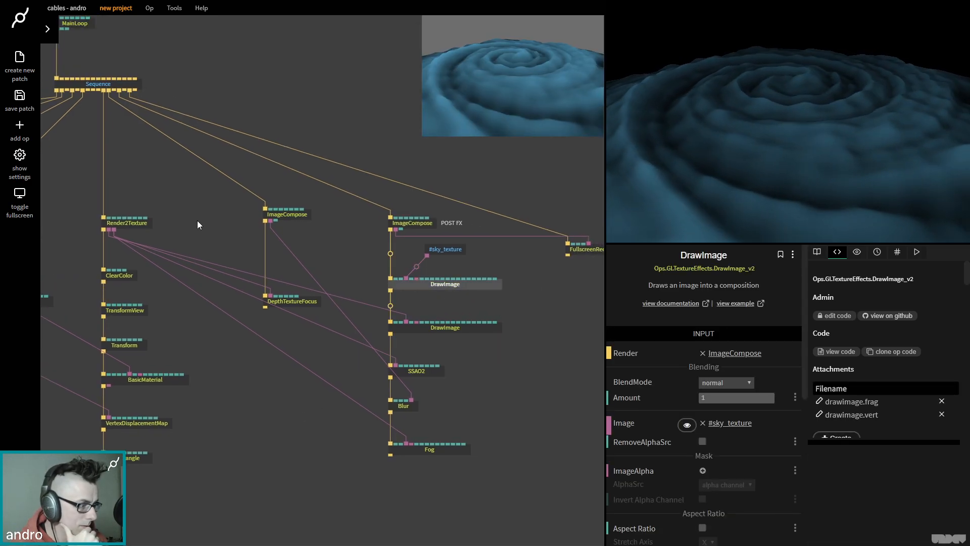
pyautogui.click(132, 223)
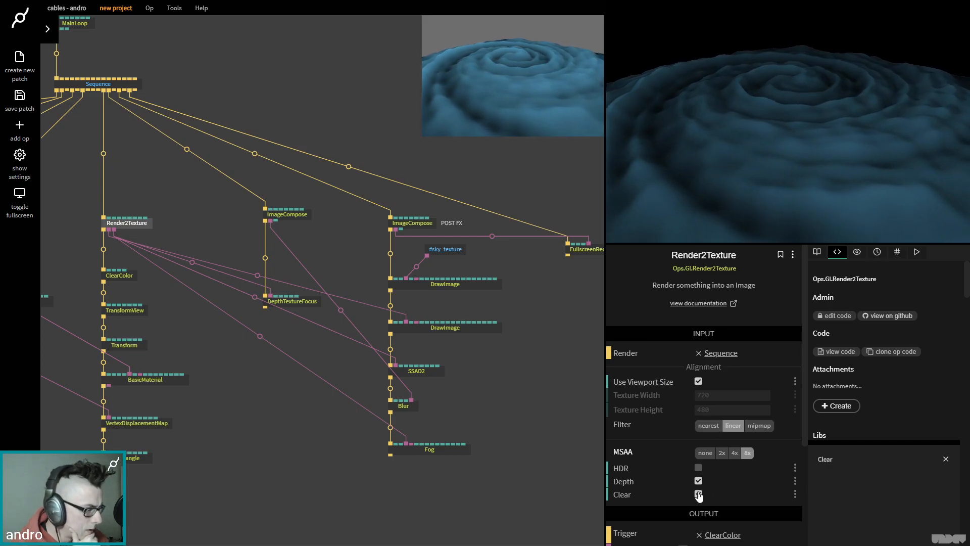
pyautogui.click(698, 494)
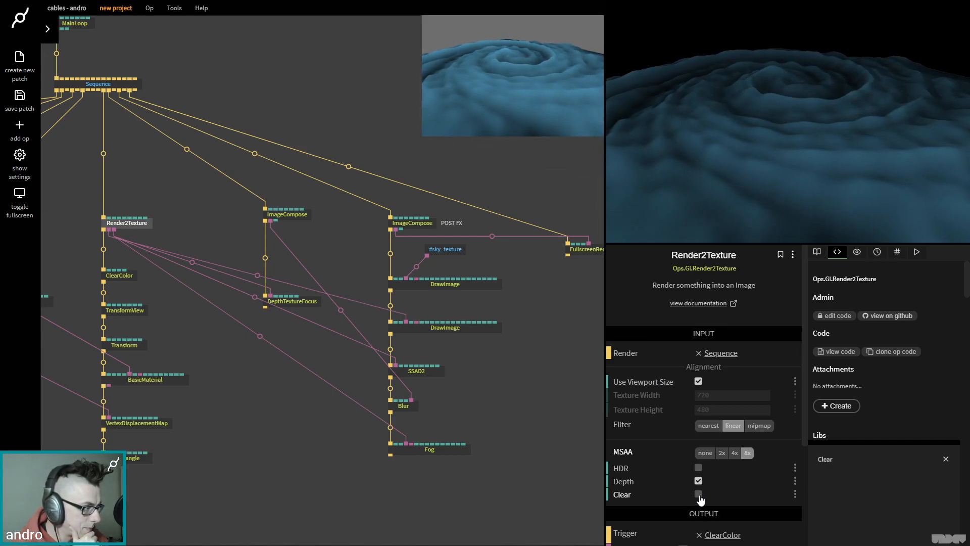
pyautogui.moveTo(513, 32)
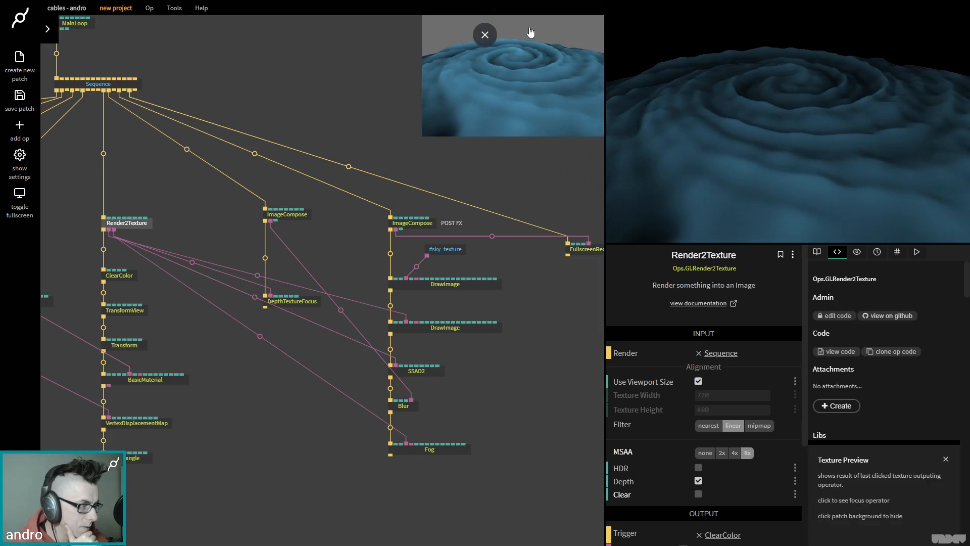
# - Unlink ClearColor from the chain between Render2Texture and TransformView, and enable Clear on Render2Texture
pyautogui.click(121, 276)
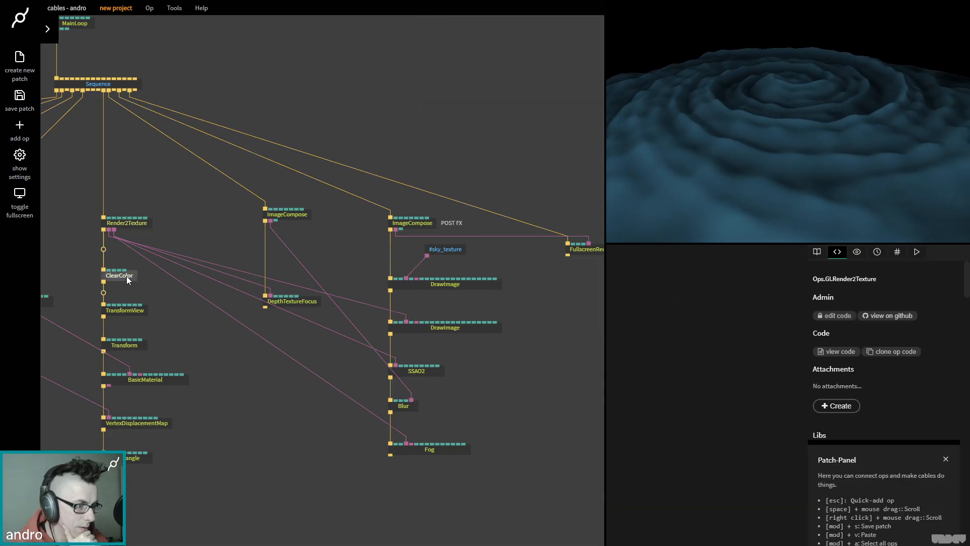
pyautogui.moveTo(121, 277); pyautogui.dragTo(148, 278)
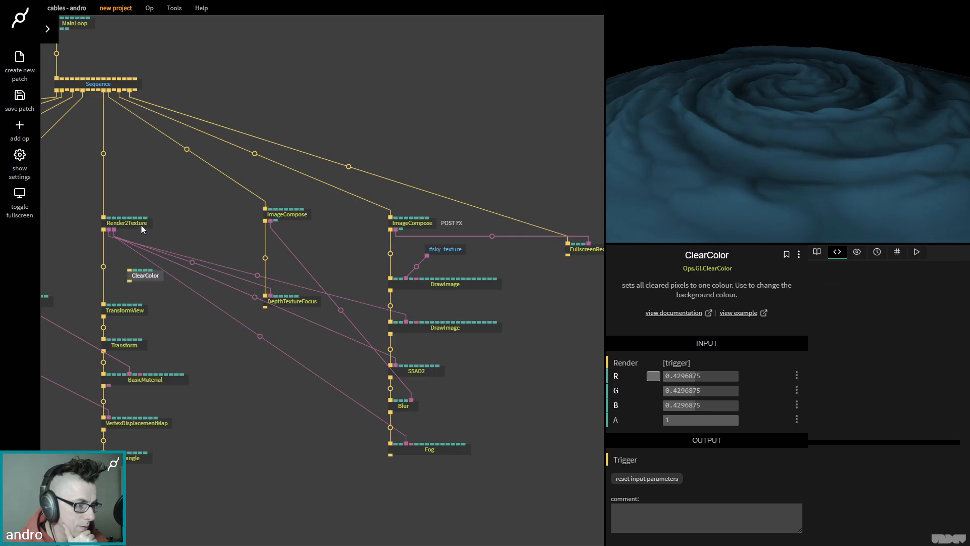
pyautogui.click(137, 227)
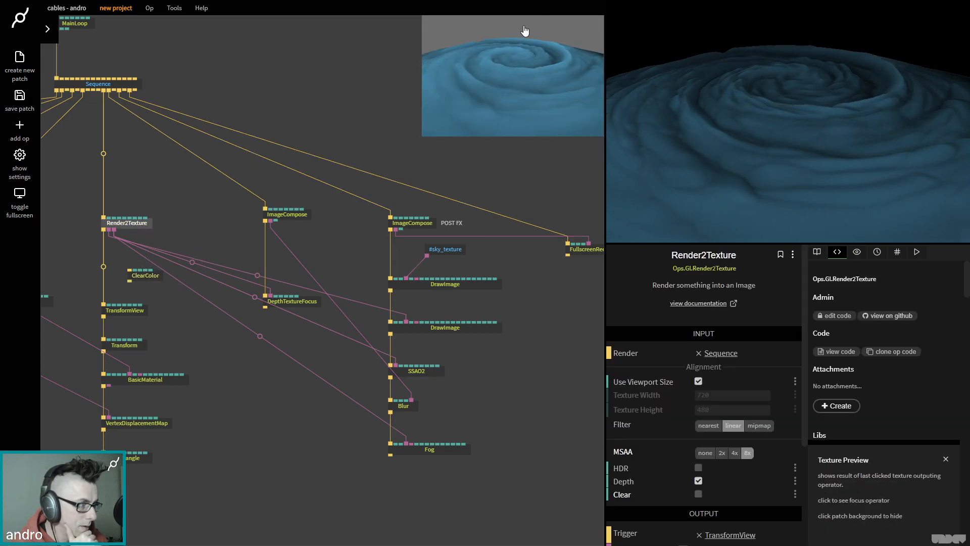
pyautogui.click(183, 152)
pyautogui.moveTo(183, 151); pyautogui.dragTo(234, 143)
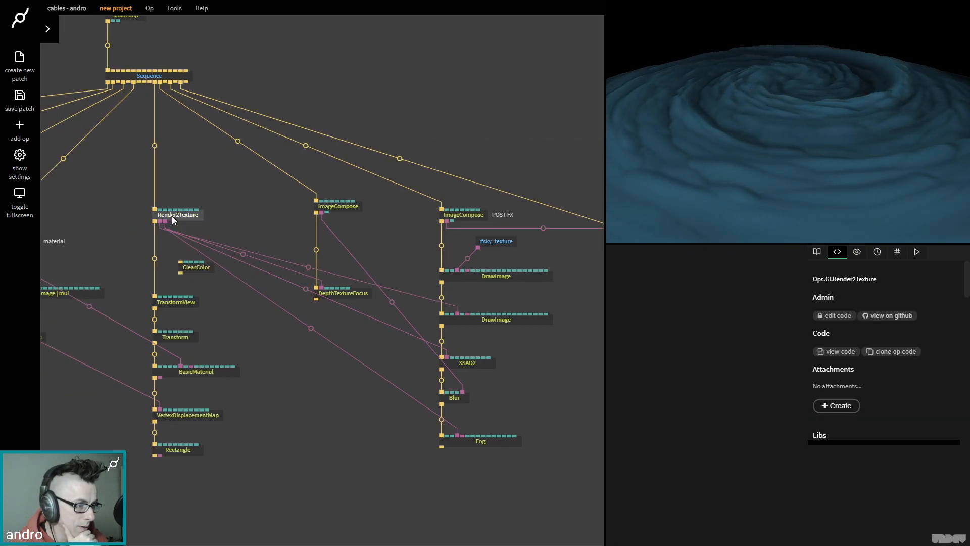
pyautogui.click(172, 216)
pyautogui.click(699, 494)
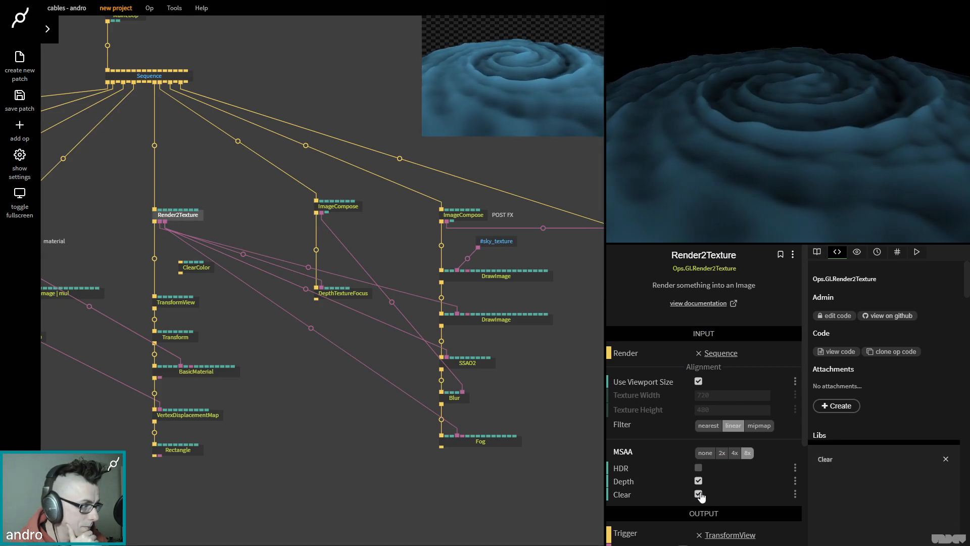
# - Examine the settings of the unlinked ClearColor and the two DrawImage ops in the POST FX chain
pyautogui.click(207, 268)
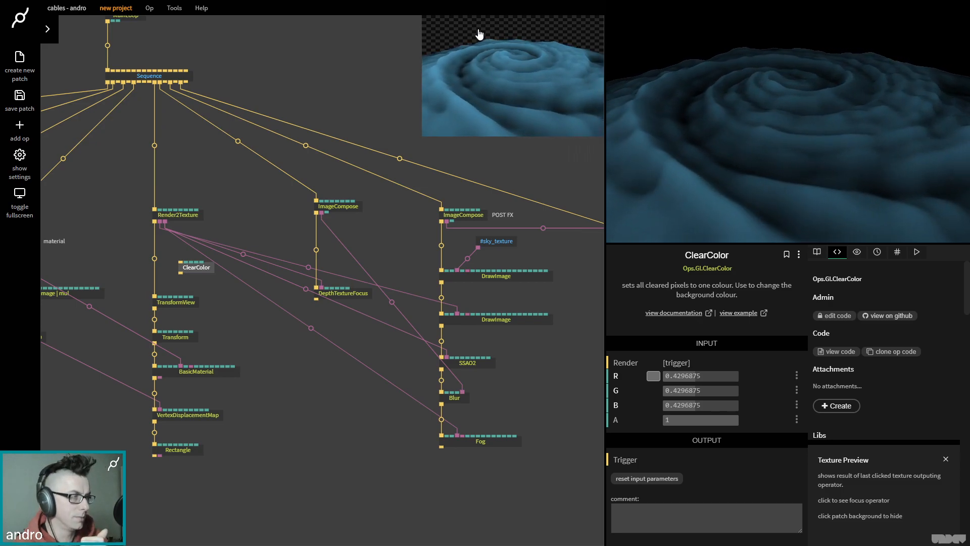
pyautogui.click(490, 280)
pyautogui.click(504, 317)
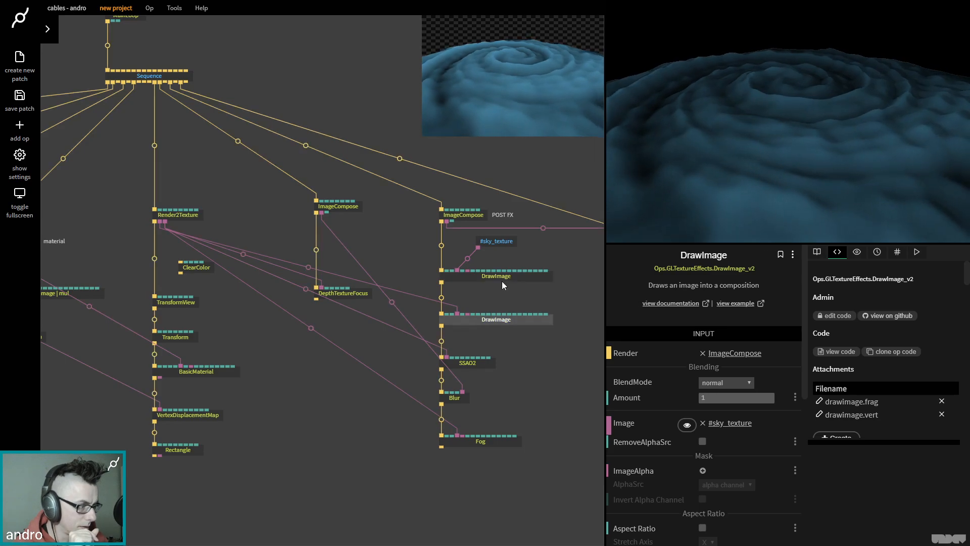
pyautogui.click(498, 277)
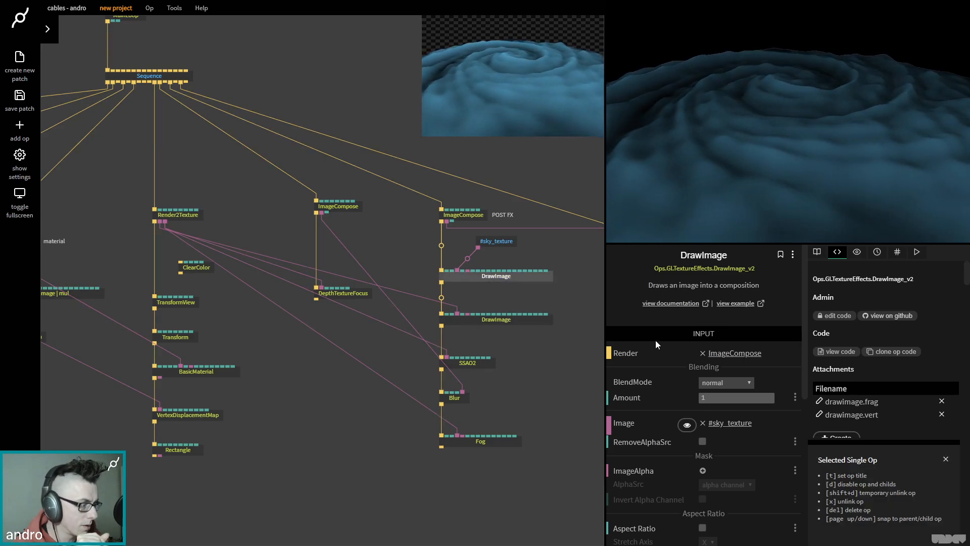
pyautogui.click(513, 287)
# - Link ImageCompose directly to the terrain DrawImage, and move the sky DrawImage with its sky_texture getter to the chain's end under Fog
pyautogui.click(465, 261)
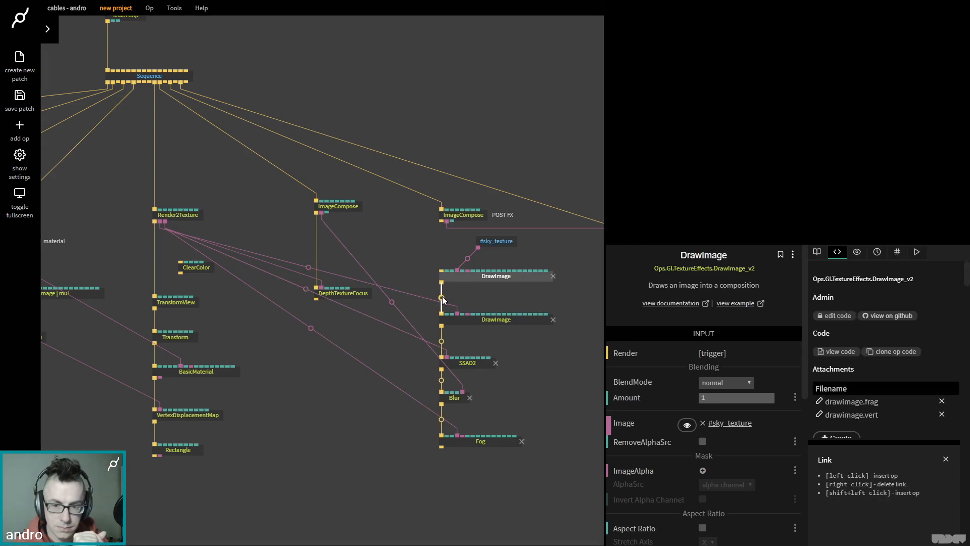
pyautogui.rightClick(442, 296)
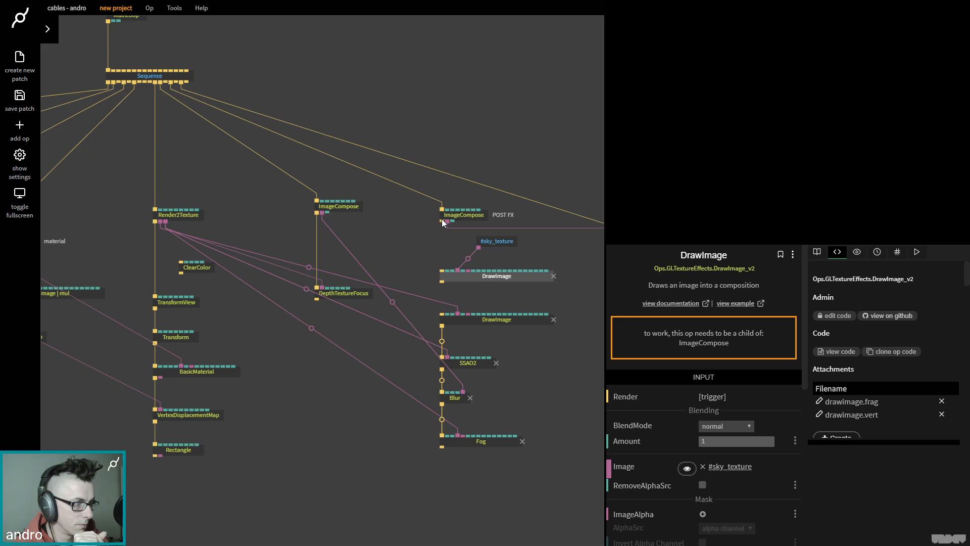
pyautogui.moveTo(442, 222); pyautogui.dragTo(442, 314)
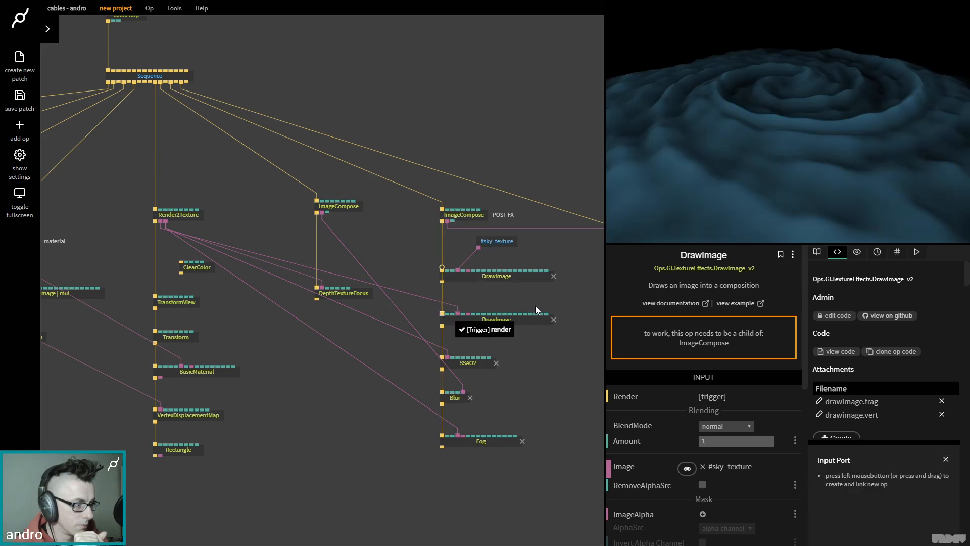
pyautogui.moveTo(535, 302); pyautogui.dragTo(465, 240)
pyautogui.moveTo(492, 273); pyautogui.dragTo(497, 492)
pyautogui.click(497, 492)
pyautogui.moveTo(441, 447); pyautogui.dragTo(465, 495)
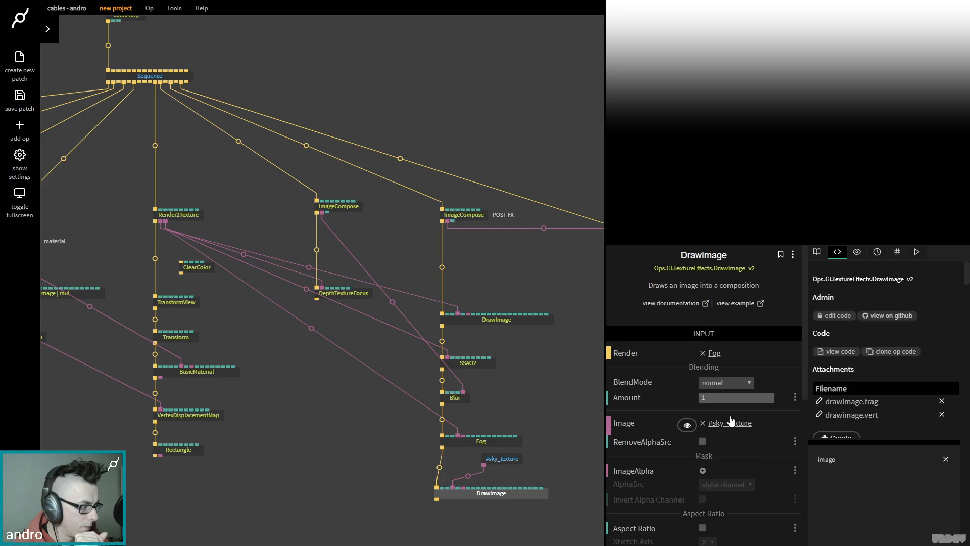
# - Try blend modes such as darken on the sky DrawImage, choose add, set its Amount to 0, and align it under Fog
pyautogui.click(717, 384)
pyautogui.click(722, 392)
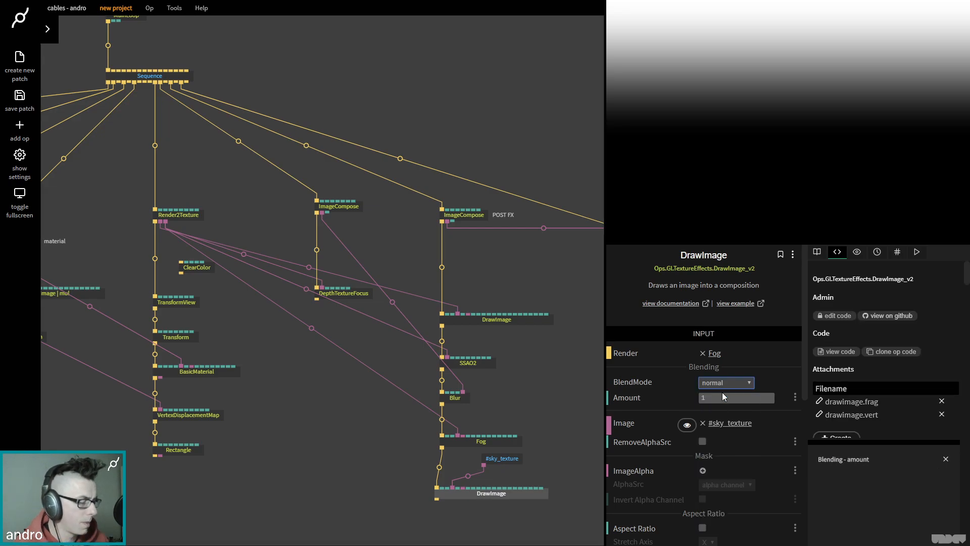
pyautogui.press('Down')
pyautogui.press('Down')
pyautogui.press('Down')
pyautogui.press('Down')
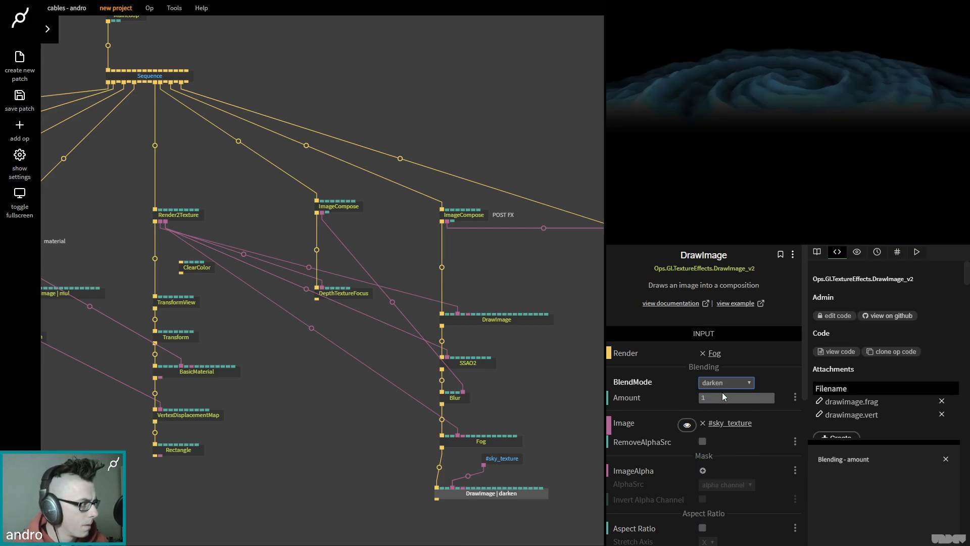
pyautogui.press('Down')
pyautogui.press('Up')
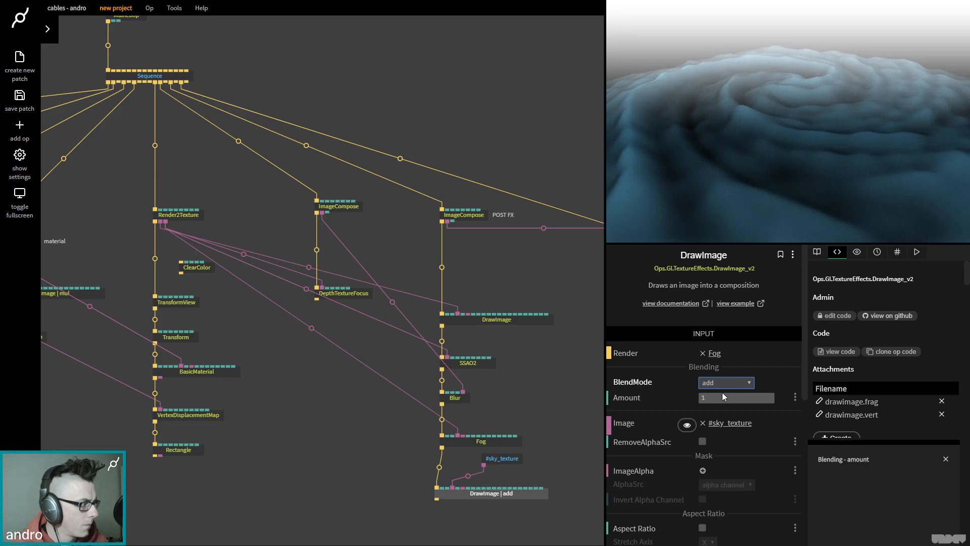
pyautogui.moveTo(736, 398); pyautogui.dragTo(699, 398)
pyautogui.moveTo(500, 496); pyautogui.dragTo(504, 496)
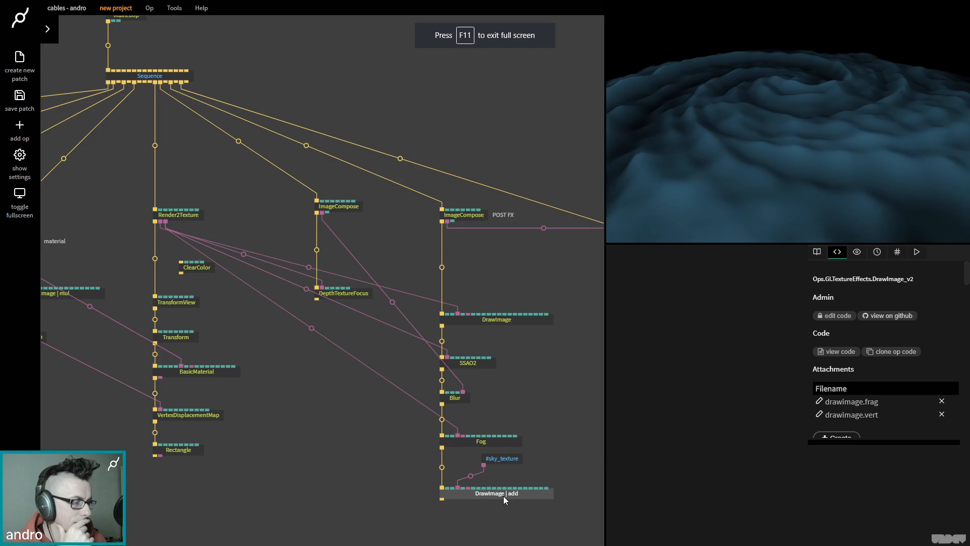
# - Unlink the sky DrawImage from Fog and move it with its sky_texture getter back between ImageCompose and the terrain DrawImage, linking both ends
pyautogui.rightClick(443, 466)
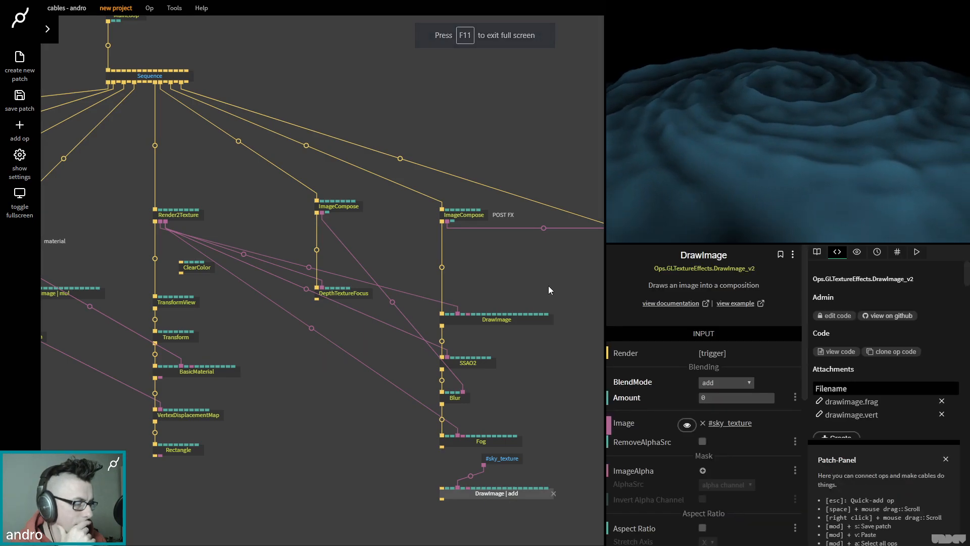
pyautogui.hscroll(5, 462, 299)
pyautogui.click(463, 302)
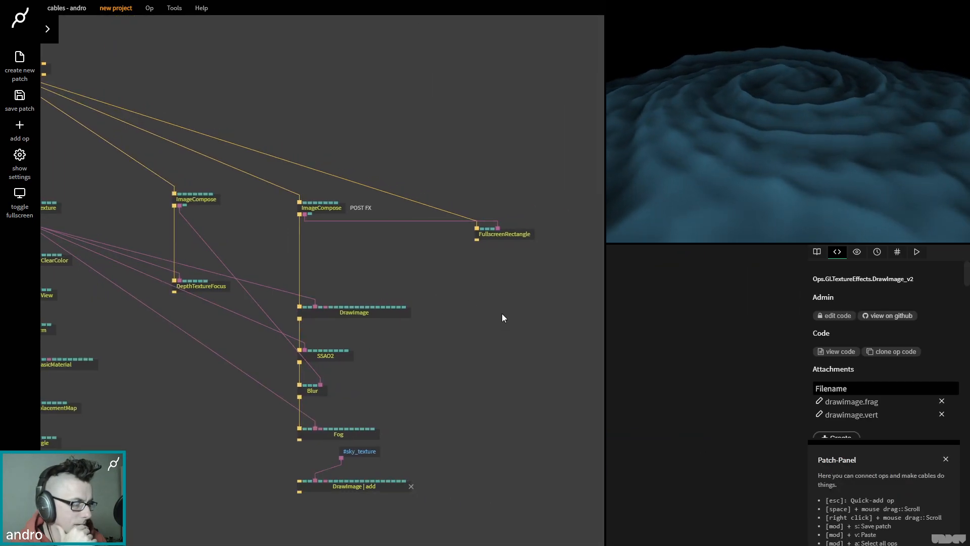
pyautogui.moveTo(414, 505); pyautogui.dragTo(259, 454)
pyautogui.moveTo(316, 487); pyautogui.dragTo(356, 268)
pyautogui.moveTo(299, 305)
pyautogui.mouseDown()
pyautogui.moveTo(320, 263)
pyautogui.moveTo(299, 307)
pyautogui.mouseUp()
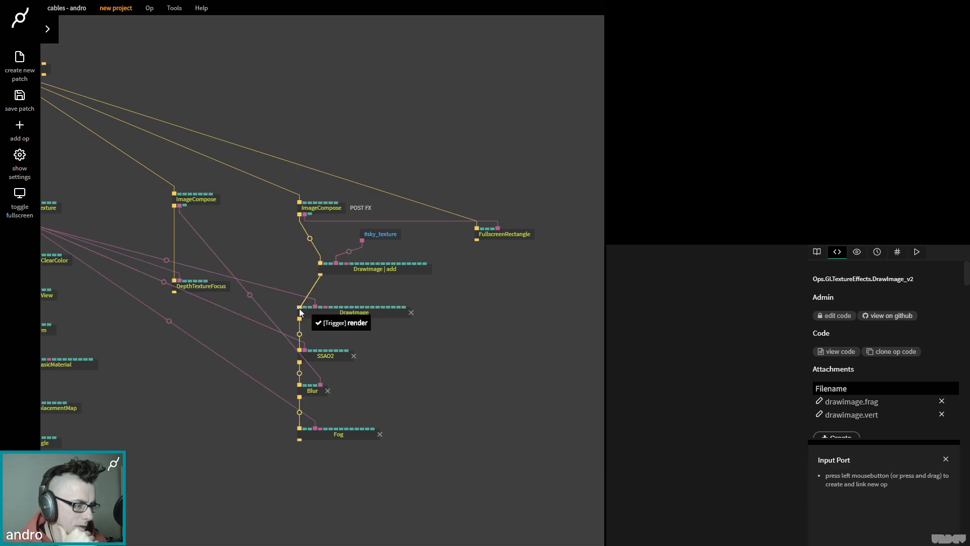
pyautogui.moveTo(366, 269); pyautogui.dragTo(341, 276)
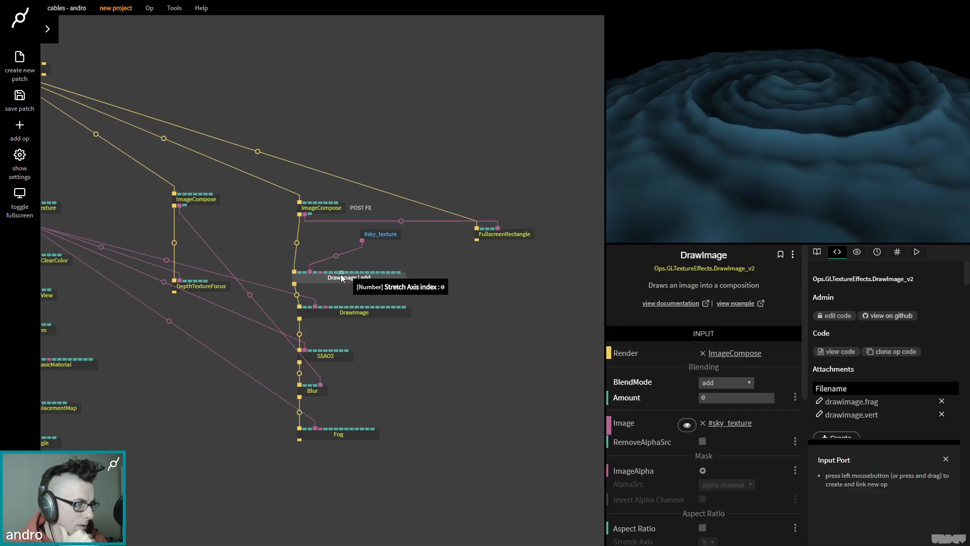
# - Set the sky DrawImage's blend mode to normal and align the op with the POST FX chain
pyautogui.click(727, 382)
pyautogui.click(727, 393)
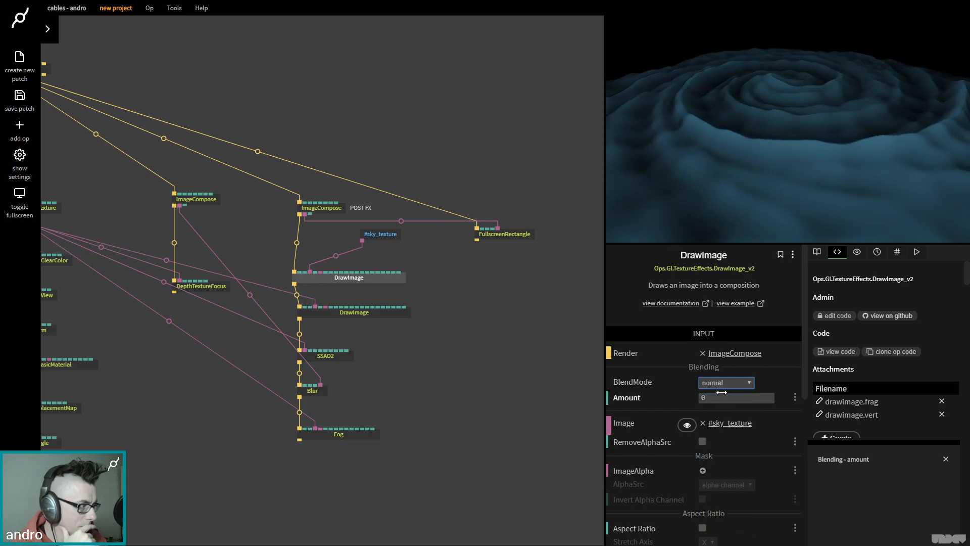
pyautogui.moveTo(356, 277); pyautogui.dragTo(361, 278)
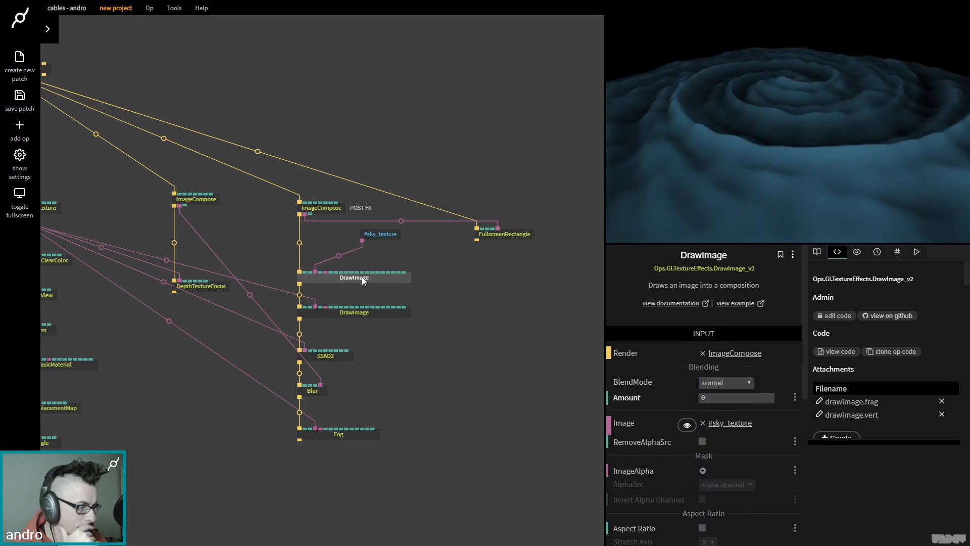
# - Keep the blend mode of the DrawImage fed by Render2Texture at normal and set its Amount to 0
pyautogui.click(376, 235)
pyautogui.click(347, 313)
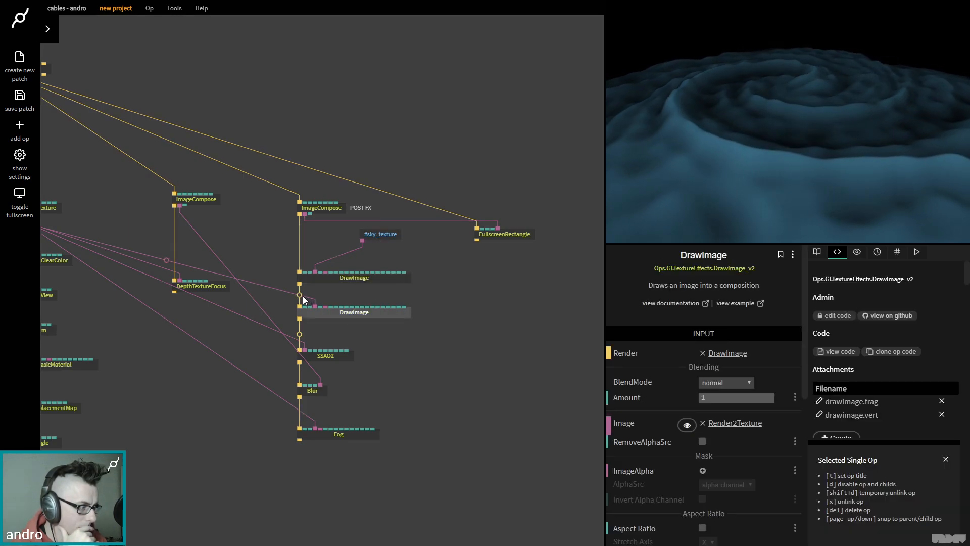
pyautogui.click(712, 384)
pyautogui.click(725, 393)
pyautogui.moveTo(727, 397); pyautogui.dragTo(676, 398)
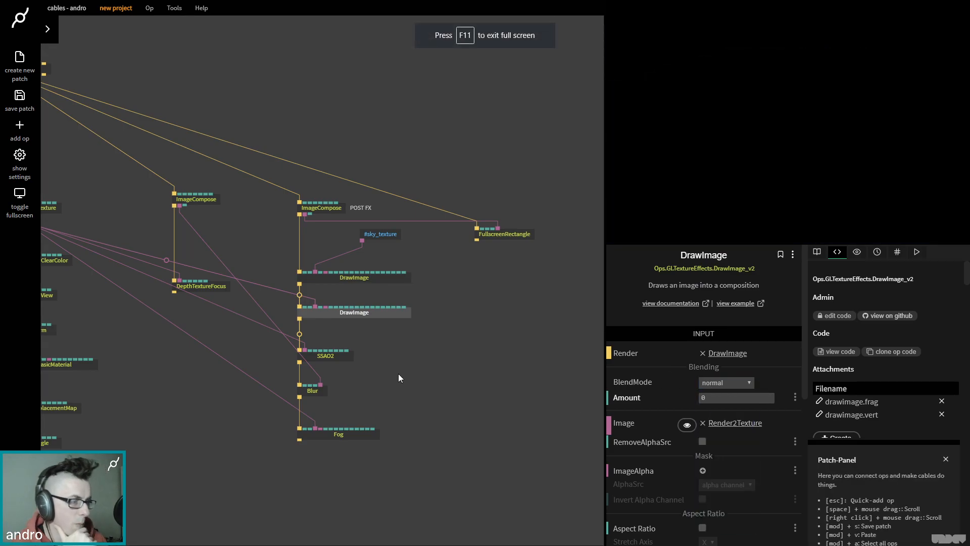
# - Unlink the terrain DrawImage from the sky DrawImage to check ImageCompose's output, relink the two, and open Fog's settings
pyautogui.click(351, 279)
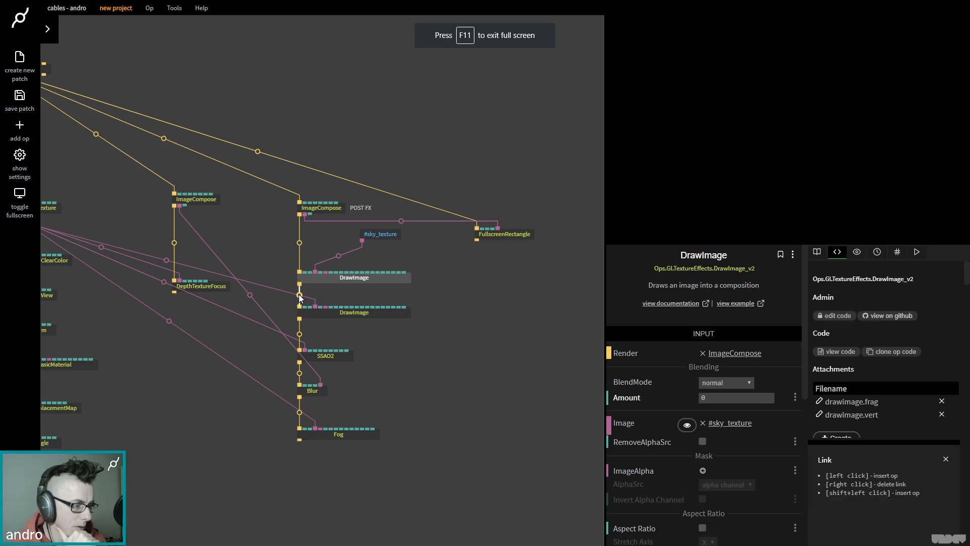
pyautogui.click(341, 211)
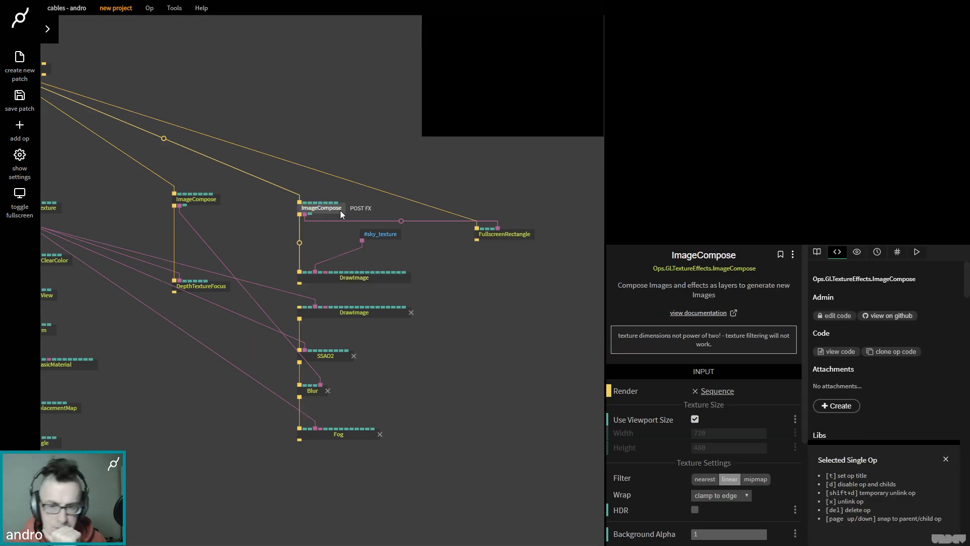
pyautogui.click(333, 291)
pyautogui.click(341, 276)
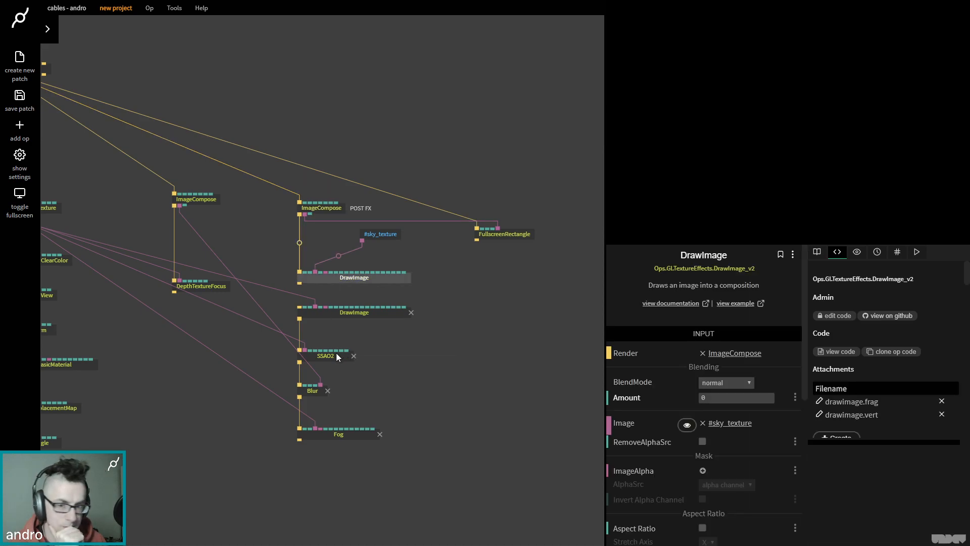
pyautogui.click(430, 355)
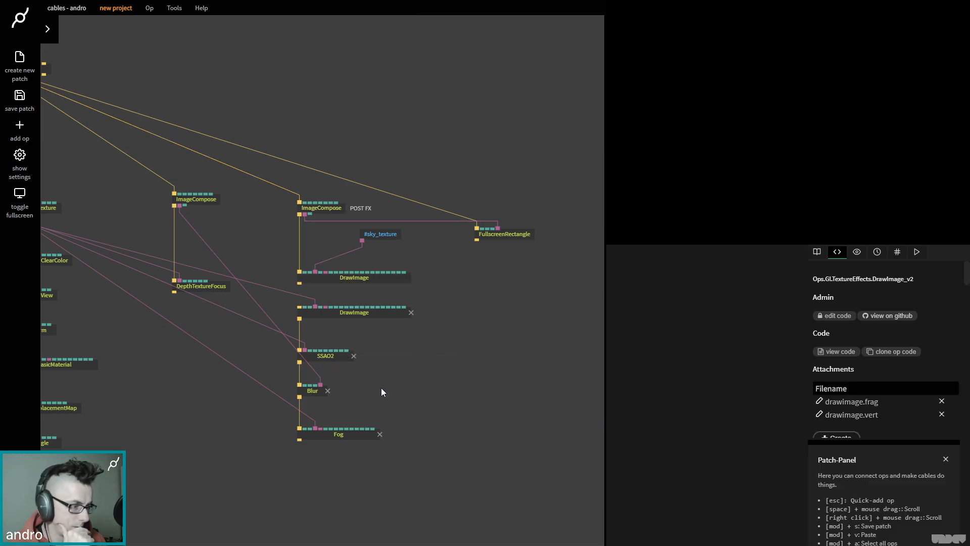
pyautogui.click(340, 281)
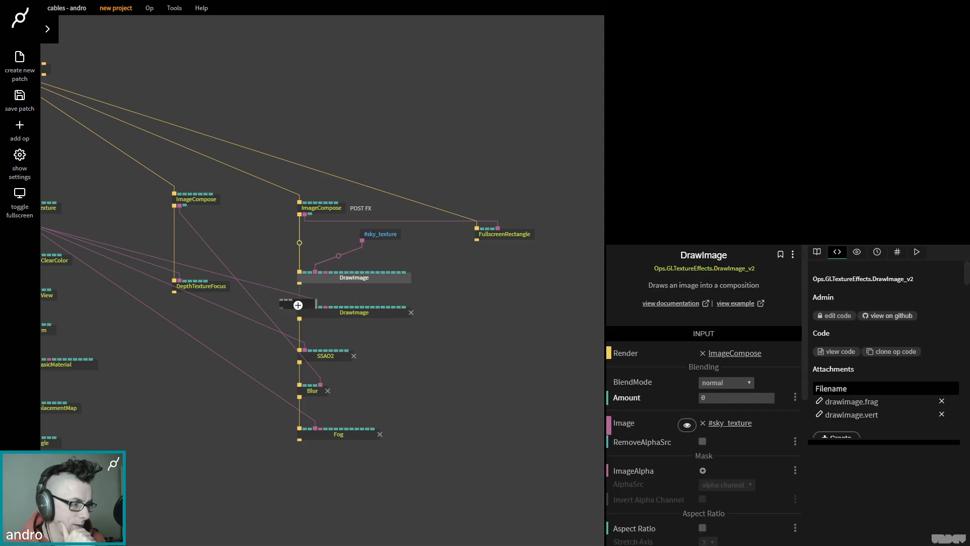
pyautogui.click(330, 433)
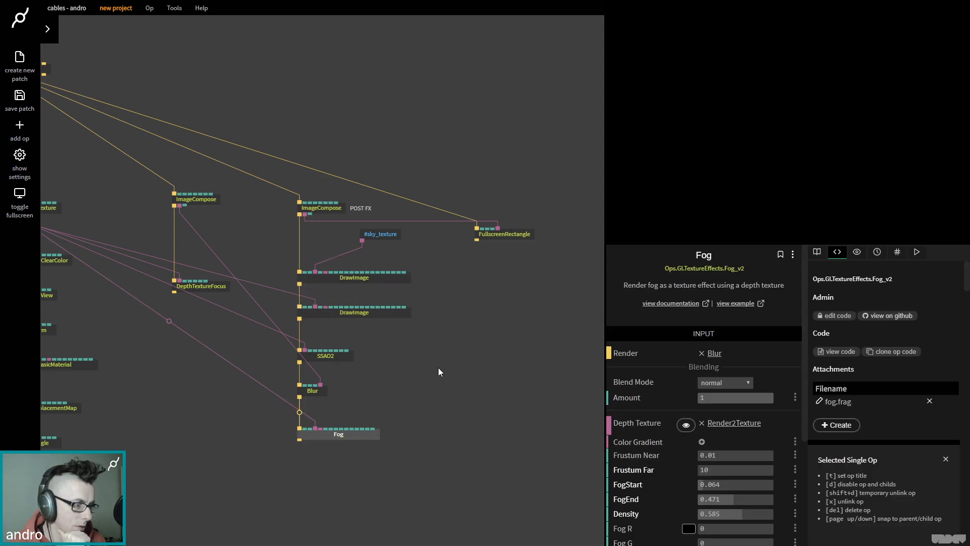
# - Set the Amount of the DrawImage fed by the sky_texture getter to 1
pyautogui.click(438, 368)
pyautogui.click(353, 313)
pyautogui.click(350, 279)
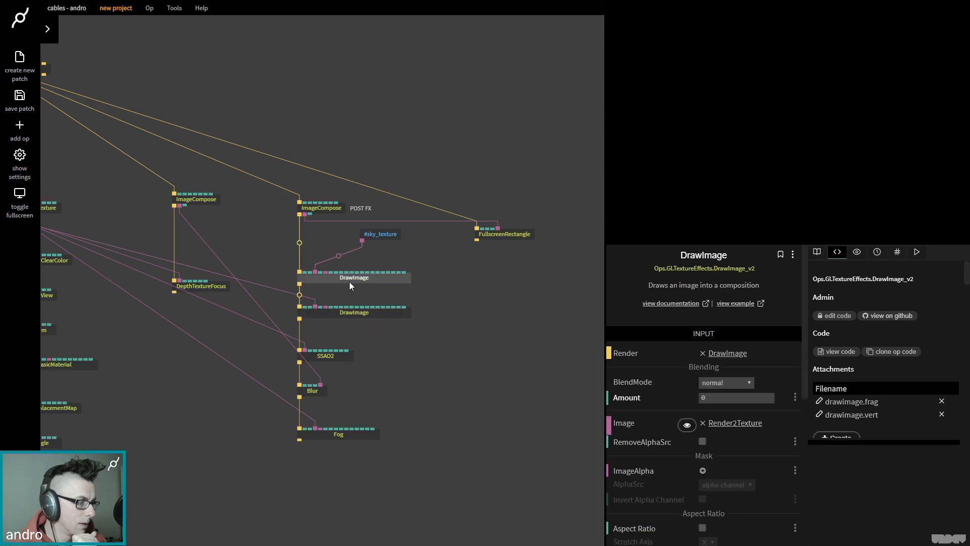
pyautogui.moveTo(730, 398); pyautogui.dragTo(781, 398)
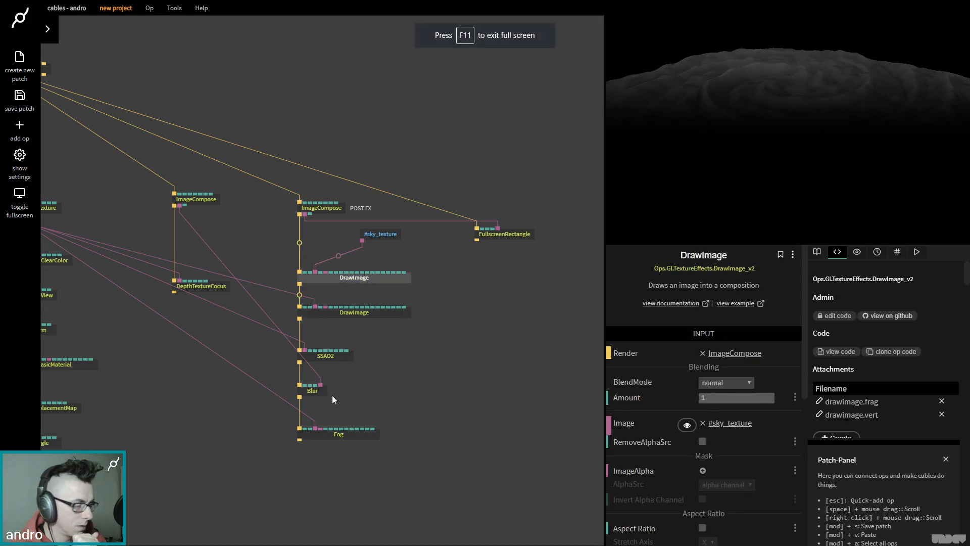
# - Unlink Fog from the Blur op at the end of the POST FX chain
pyautogui.click(323, 435)
pyautogui.rightClick(299, 413)
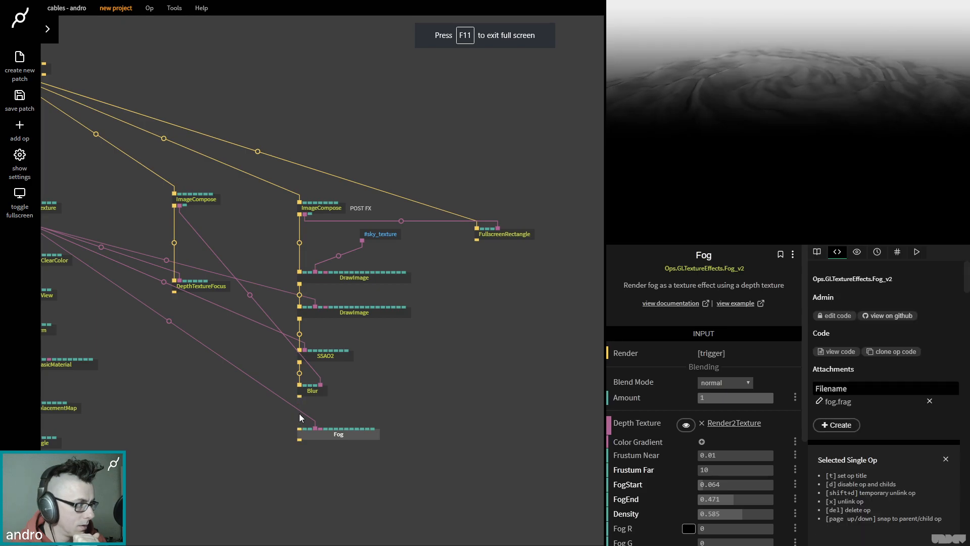
pyautogui.click(438, 384)
# - Check the settings of the sky DrawImage and the POST FX ImageCompose, and save the patch
pyautogui.click(335, 277)
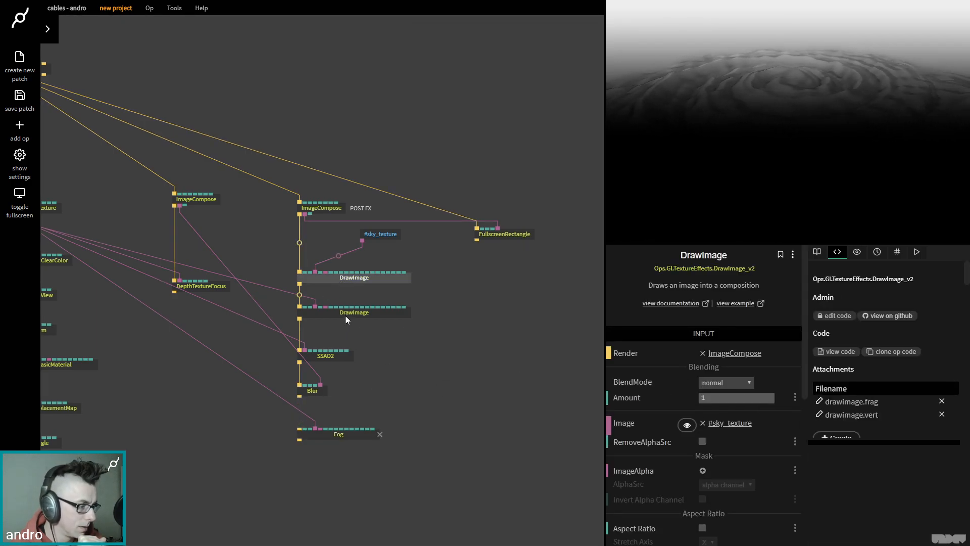
pyautogui.click(420, 431)
pyautogui.click(335, 207)
pyautogui.click(469, 377)
pyautogui.hotkey('ctrl', 's')
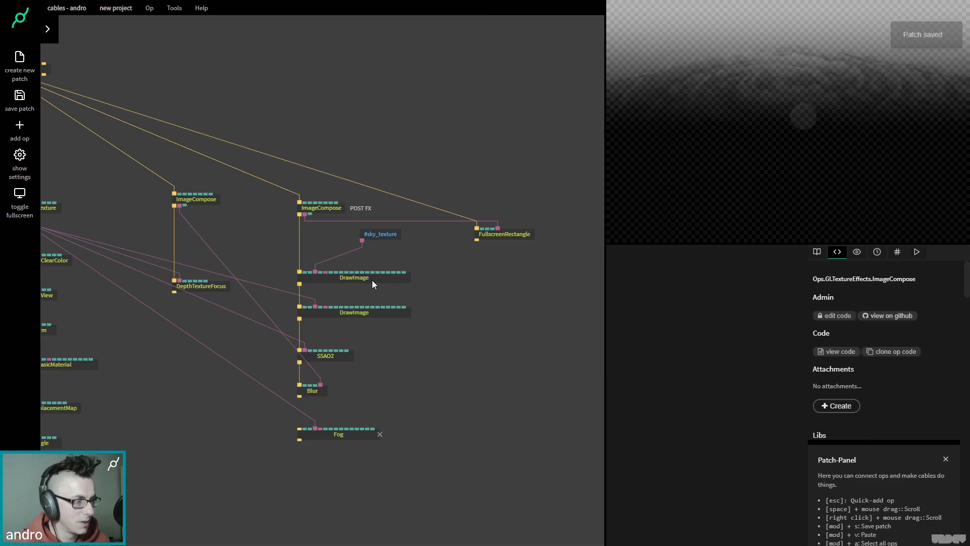
# - Take the sky DrawImage out of the POST FX chain and link ImageCompose directly to the terrain DrawImage
pyautogui.moveTo(372, 280); pyautogui.dragTo(399, 277)
pyautogui.rightClick(317, 295)
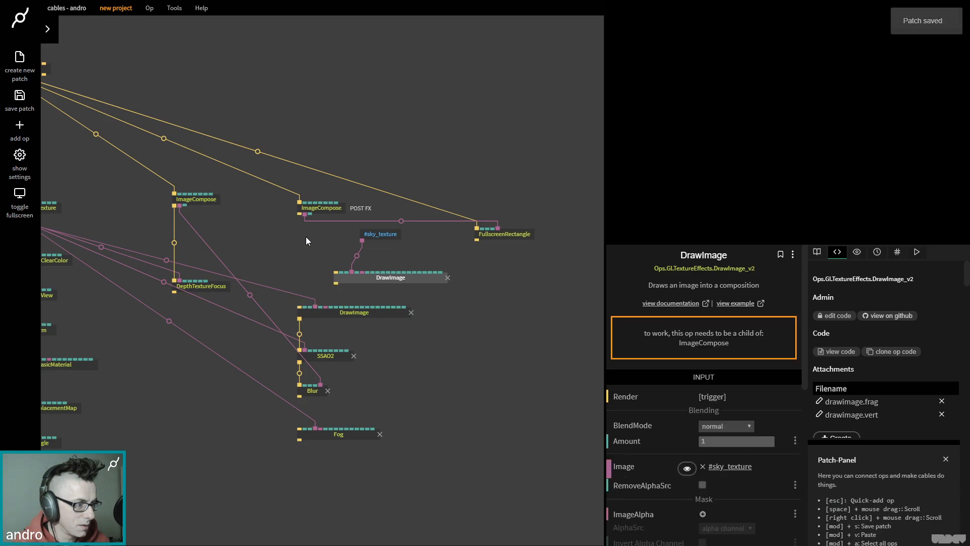
pyautogui.moveTo(299, 213); pyautogui.dragTo(300, 309)
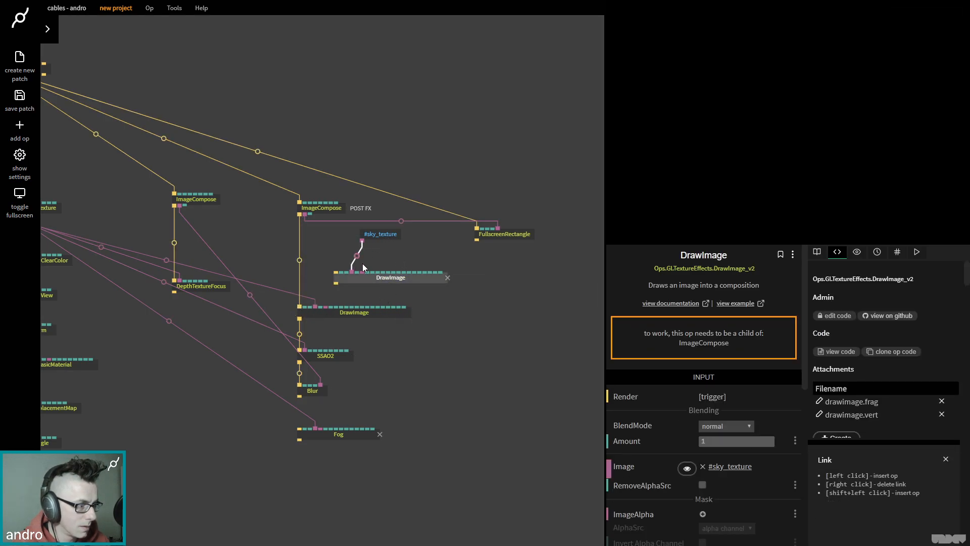
# - Check the Render2Texture output and set the Amount of the terrain DrawImage to 1
pyautogui.click(329, 315)
pyautogui.scroll(-5, 326, 309)
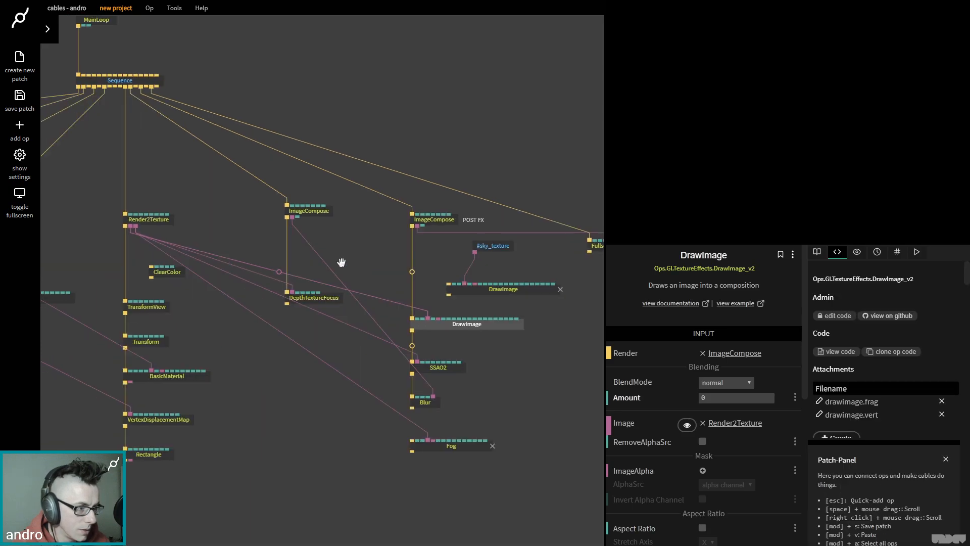
pyautogui.click(152, 218)
pyautogui.scroll(5, 151, 218)
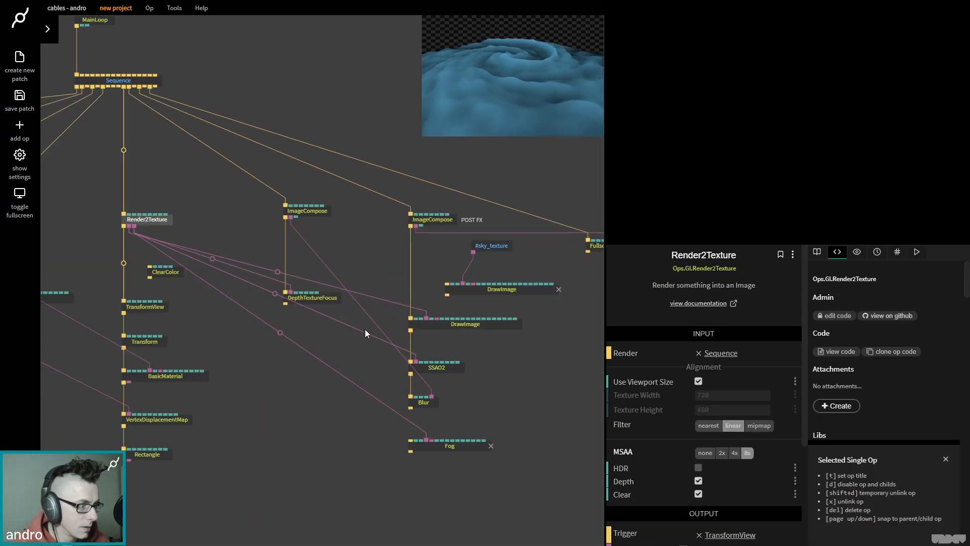
pyautogui.click(434, 324)
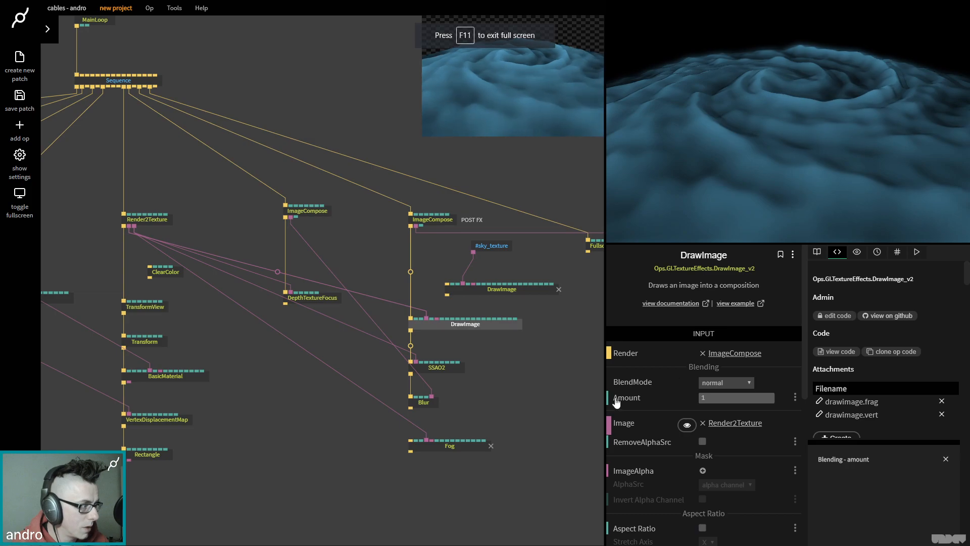
# - Insert the sky DrawImage back into the chain between the POST FX ImageCompose and the terrain DrawImage
pyautogui.click(528, 383)
pyautogui.moveTo(568, 325); pyautogui.dragTo(502, 363)
pyautogui.moveTo(458, 327); pyautogui.dragTo(377, 307)
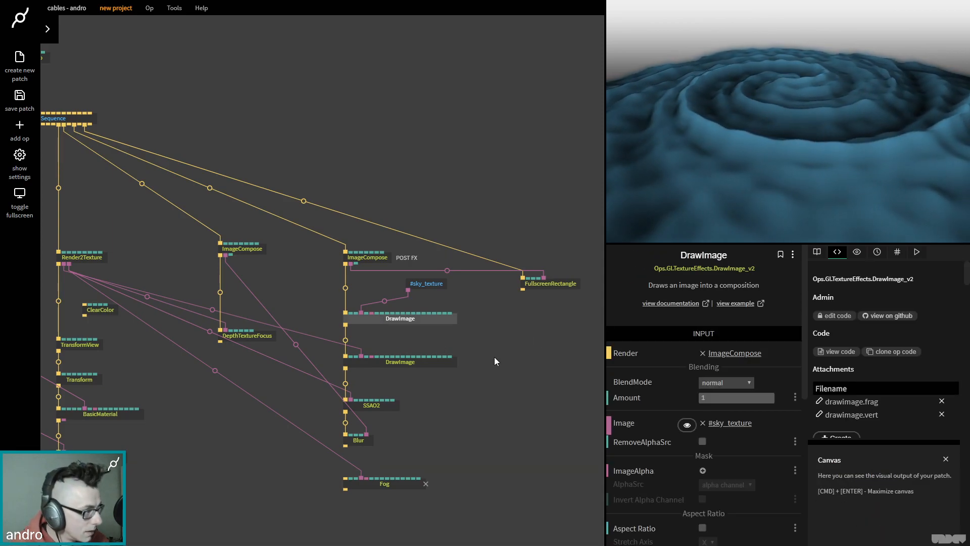
# - Link Blur to Fog to compare the render with fog, and remove the link again
pyautogui.moveTo(345, 447); pyautogui.dragTo(344, 478)
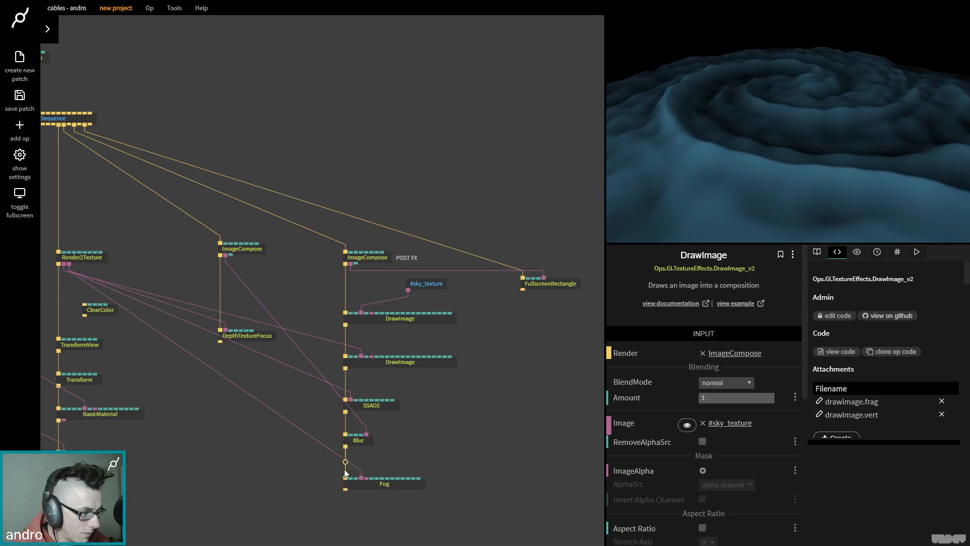
pyautogui.rightClick(346, 462)
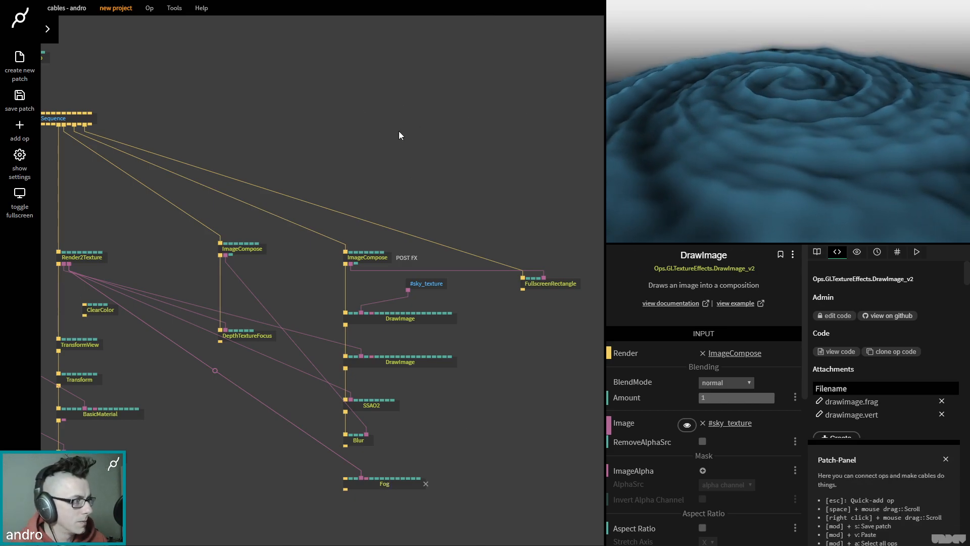
# - Inspect the sky texture's ImageCompose output and set the Amount of its Gradient op to 0
pyautogui.hscroll(-10, 448, 87)
pyautogui.hscroll(-10, 347, 148)
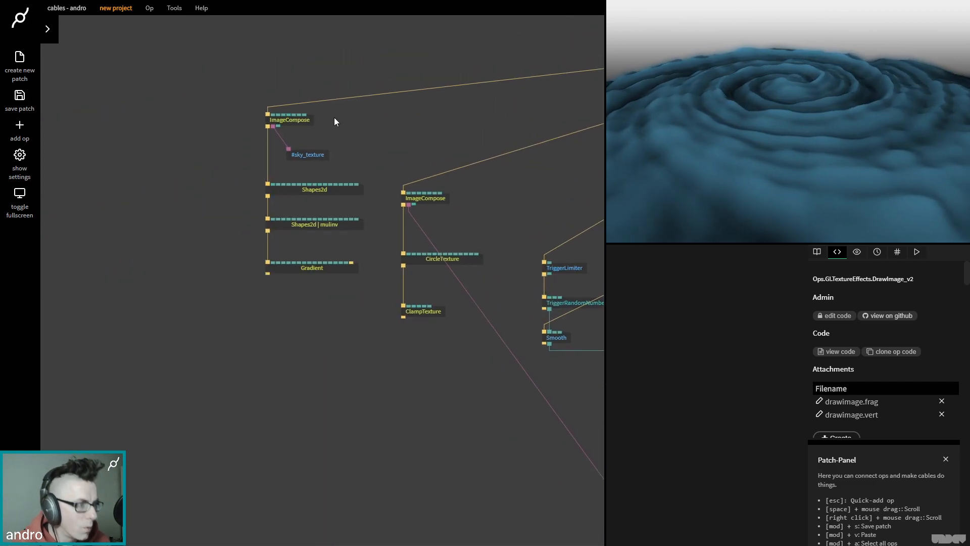
pyautogui.click(301, 121)
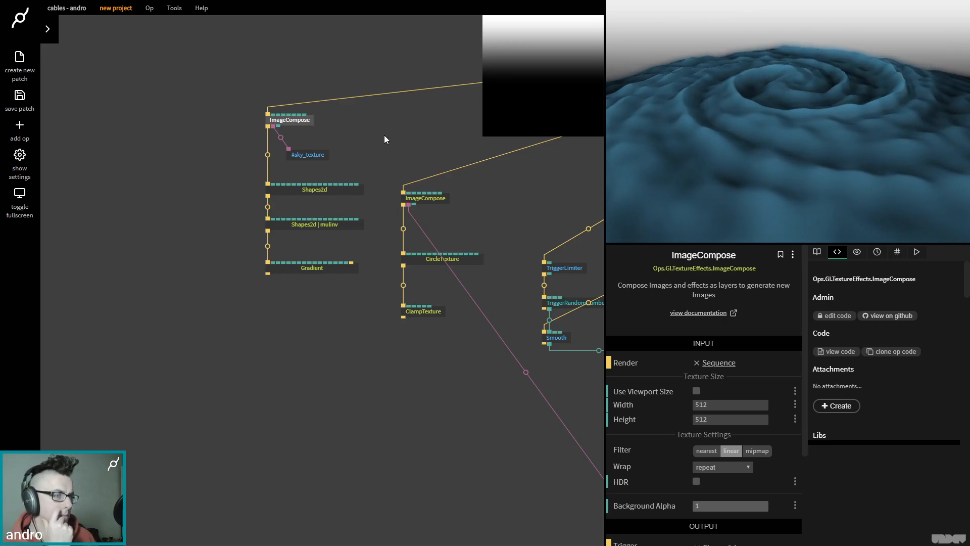
pyautogui.moveTo(396, 134); pyautogui.dragTo(311, 161)
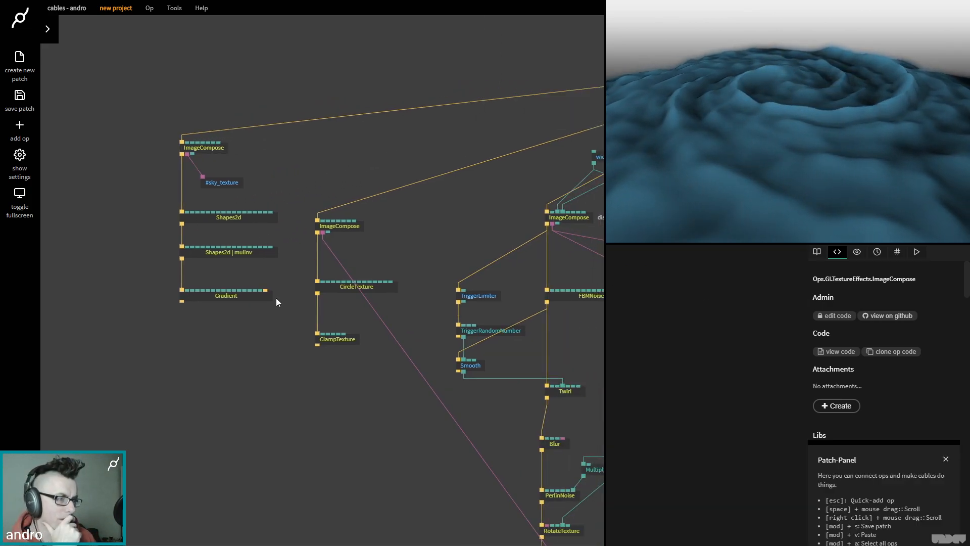
pyautogui.click(235, 296)
pyautogui.moveTo(723, 397); pyautogui.dragTo(669, 397)
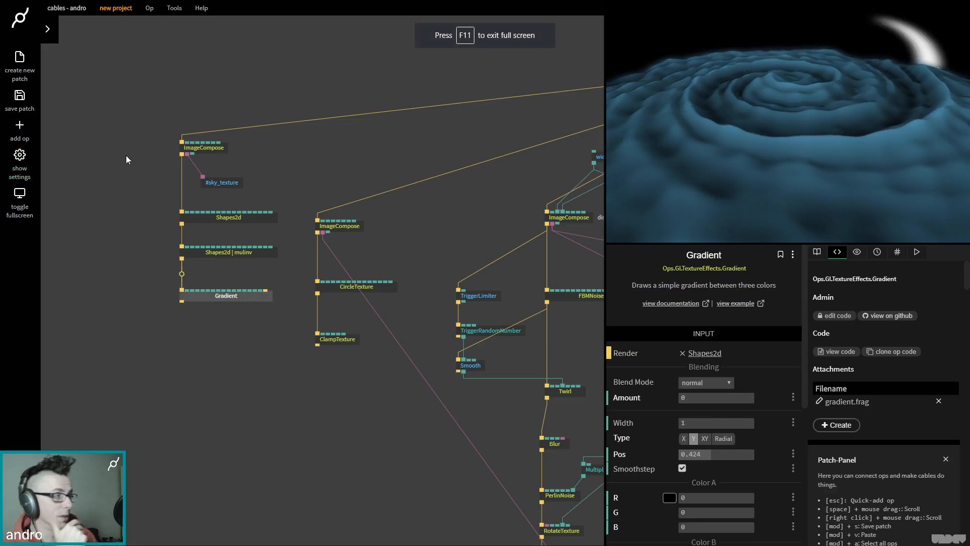
# - Unlink the Gradient op and the multiply-invert Shapes2d op from the sky texture chain
pyautogui.moveTo(484, 217); pyautogui.dragTo(236, 227)
pyautogui.moveTo(488, 392); pyautogui.dragTo(321, 338)
pyautogui.moveTo(545, 323); pyautogui.dragTo(297, 338)
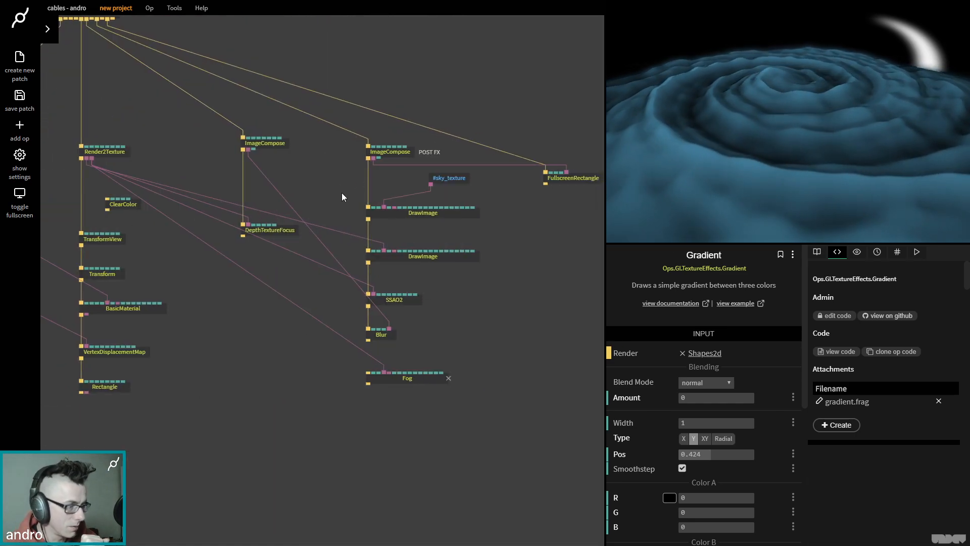
pyautogui.moveTo(248, 297); pyautogui.dragTo(591, 372)
pyautogui.moveTo(323, 235); pyautogui.dragTo(417, 241)
pyautogui.click(275, 244)
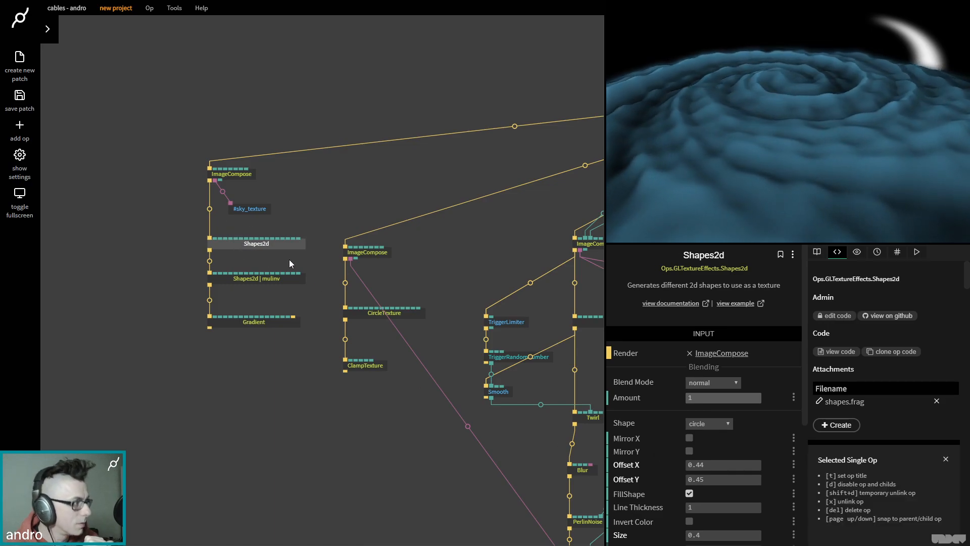
pyautogui.click(245, 320)
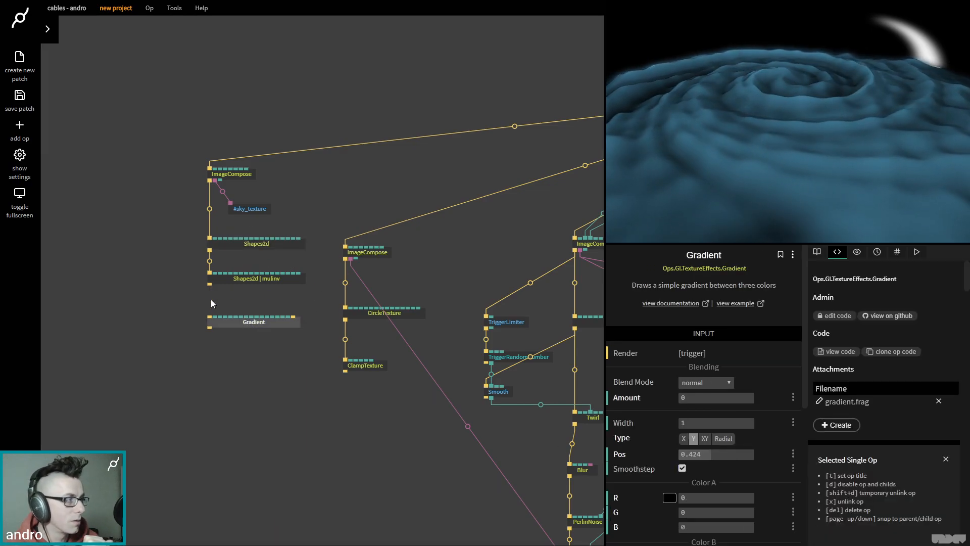
pyautogui.click(251, 243)
pyautogui.click(250, 279)
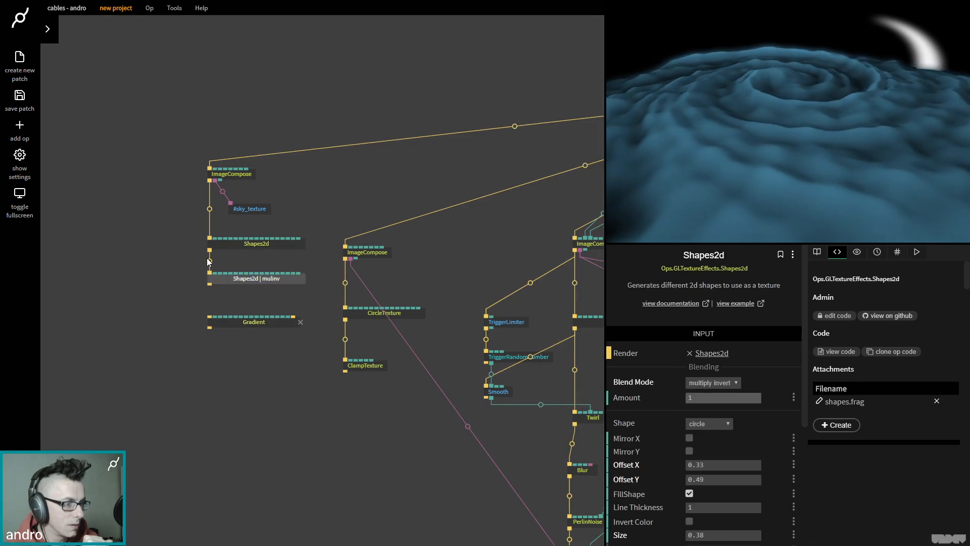
# - Preview the sky texture's ImageCompose and set the remaining Shapes2d circle's Offset X to 0.53 and Offset Y to 0.75
pyautogui.click(235, 173)
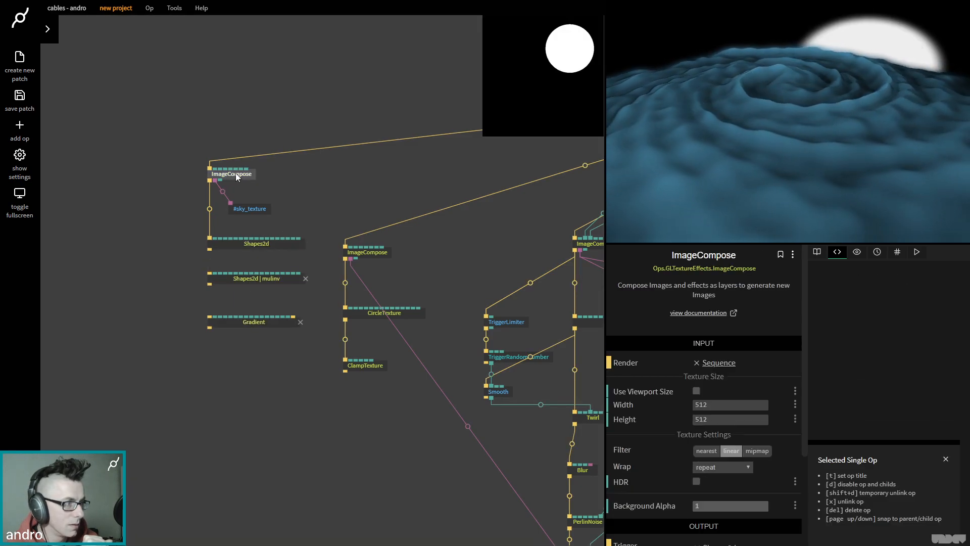
pyautogui.click(258, 244)
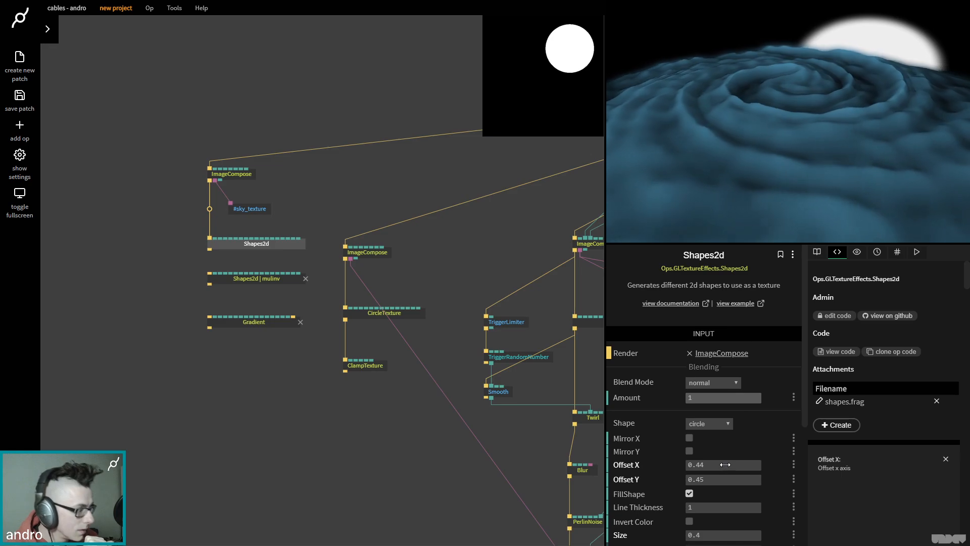
pyautogui.moveTo(729, 463); pyautogui.dragTo(733, 464)
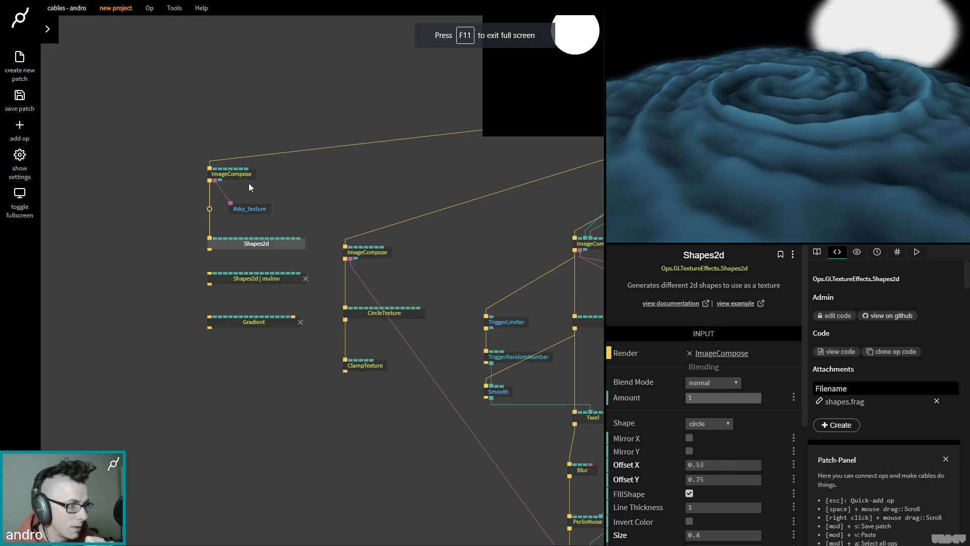
# - Set the sky ImageCompose height to 256 and the Shapes2d circle's Offset Y to 0.59
pyautogui.click(233, 174)
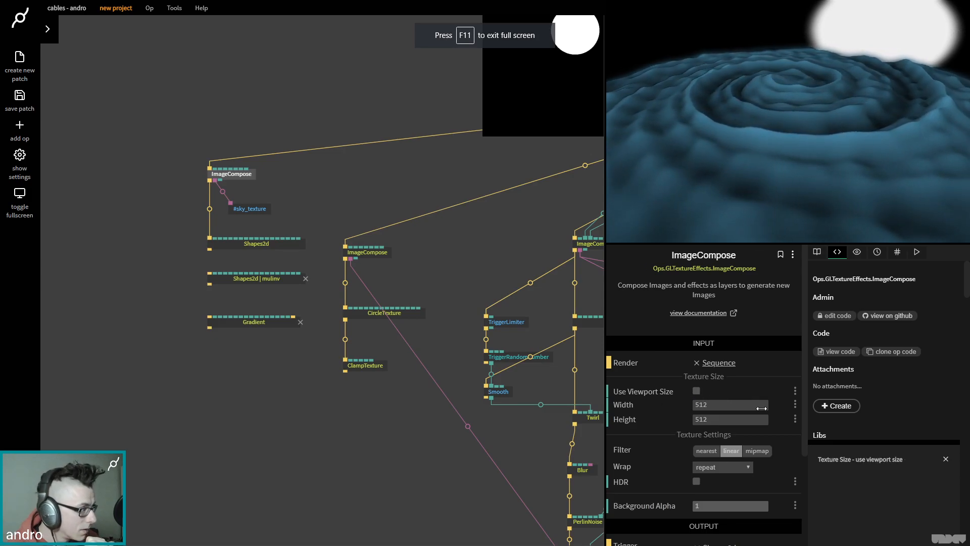
pyautogui.click(729, 420)
pyautogui.write('256')
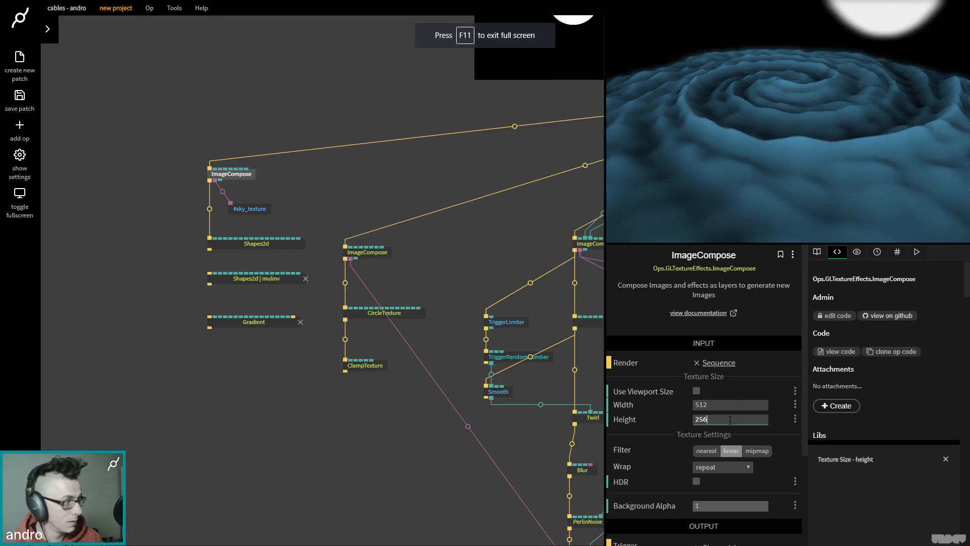
pyautogui.click(256, 243)
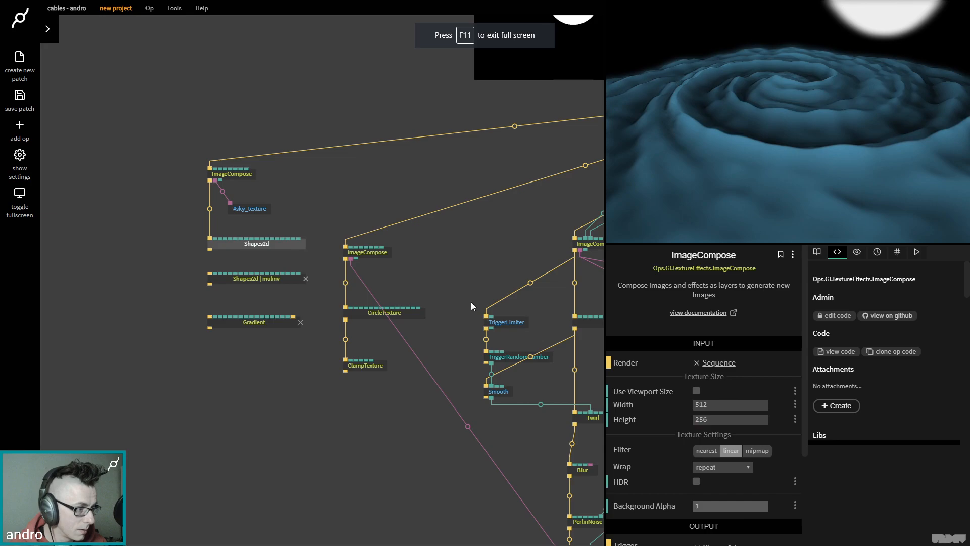
pyautogui.moveTo(730, 481); pyautogui.dragTo(713, 481)
# - Make the sky texture's ImageCompose use the viewport size
pyautogui.click(224, 176)
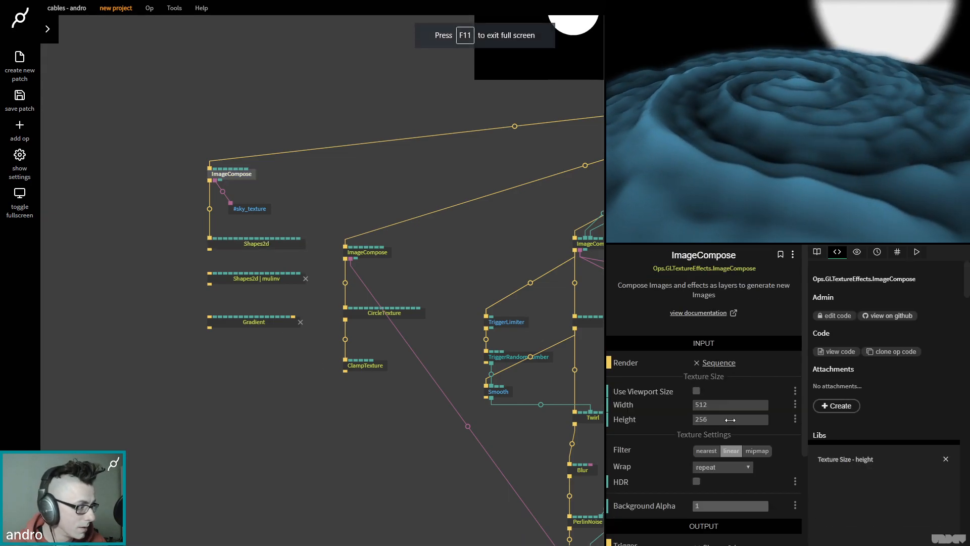
pyautogui.click(696, 391)
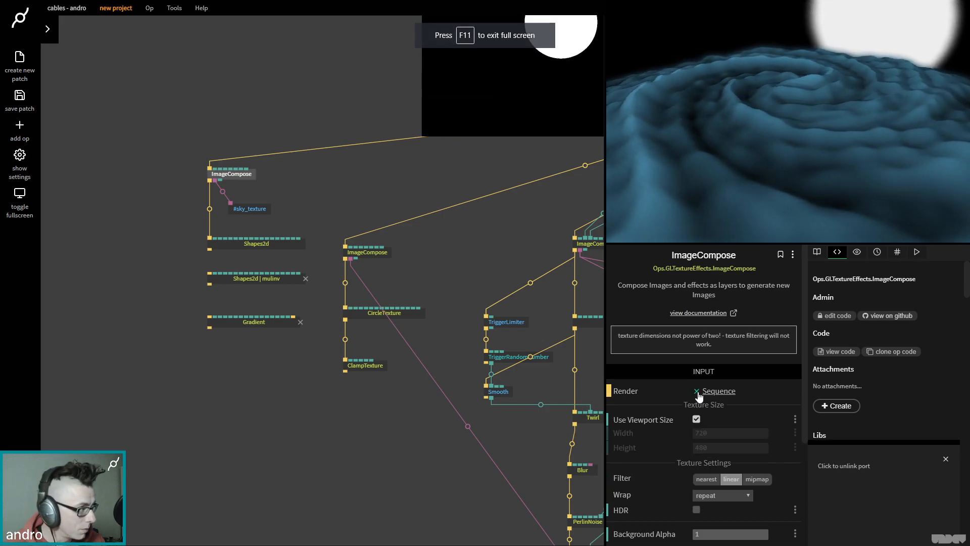
# - Set the Shapes2d circle's Size to 0.15, Offset X to 0.77 and Offset Y to 0.5
pyautogui.click(247, 244)
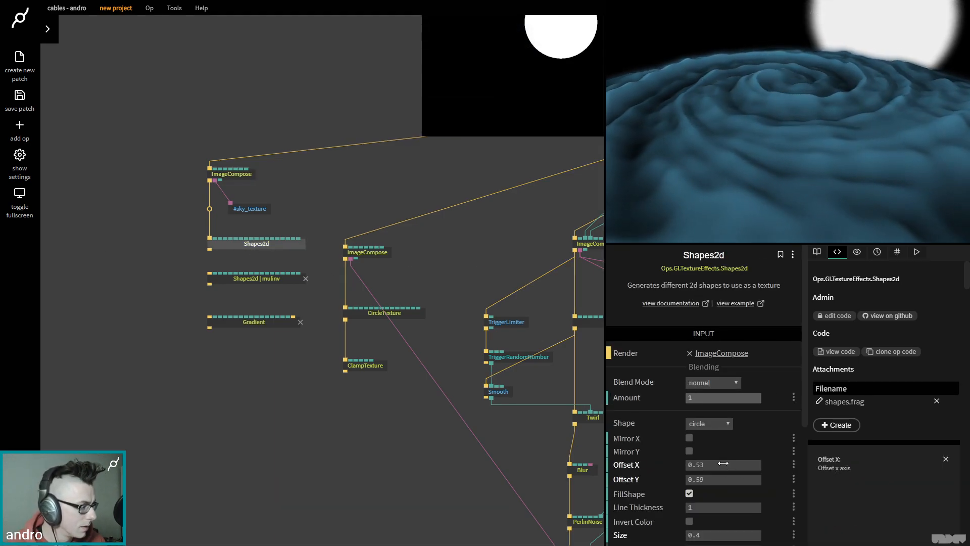
pyautogui.moveTo(723, 463); pyautogui.dragTo(726, 463)
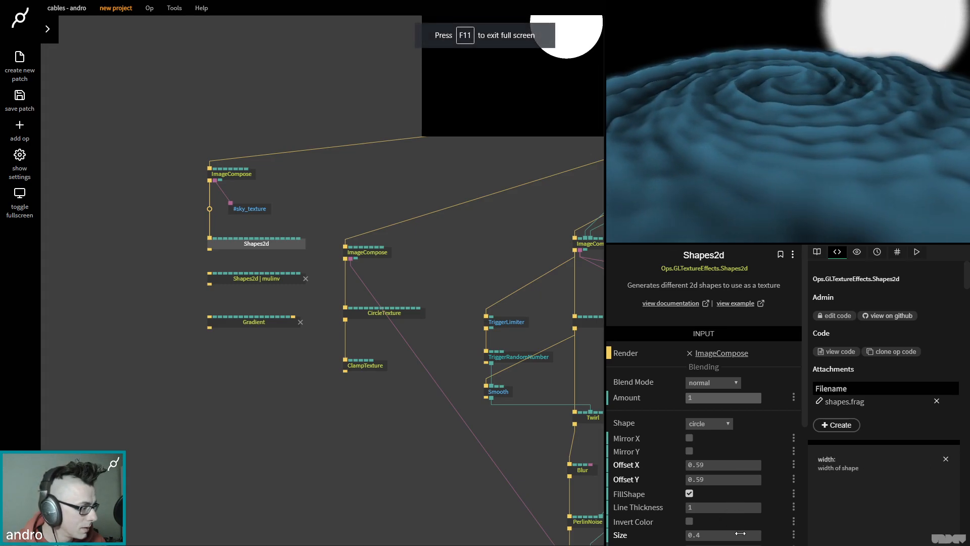
pyautogui.moveTo(740, 533); pyautogui.dragTo(728, 533)
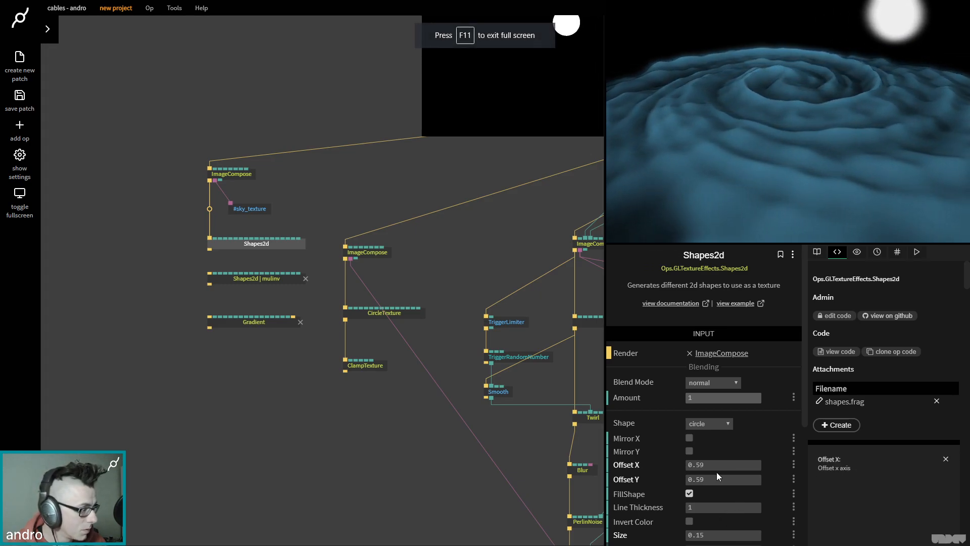
pyautogui.moveTo(731, 466)
pyautogui.mouseDown()
pyautogui.moveTo(739, 466)
pyautogui.moveTo(729, 480)
pyautogui.mouseUp()
pyautogui.click(304, 398)
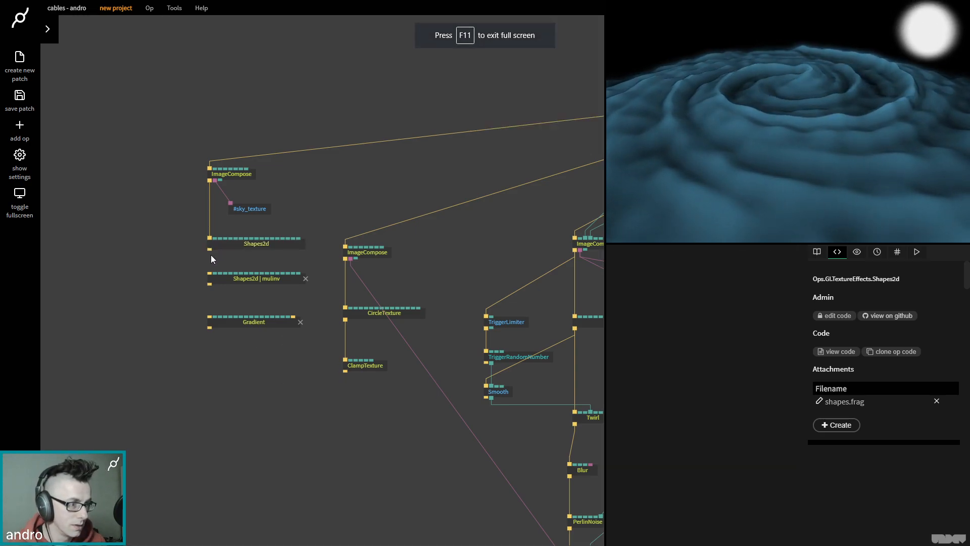
# - Replace the multiply-invert Shapes2d with a copy of the first Shapes2d and link it below the original
pyautogui.moveTo(210, 250); pyautogui.dragTo(210, 272)
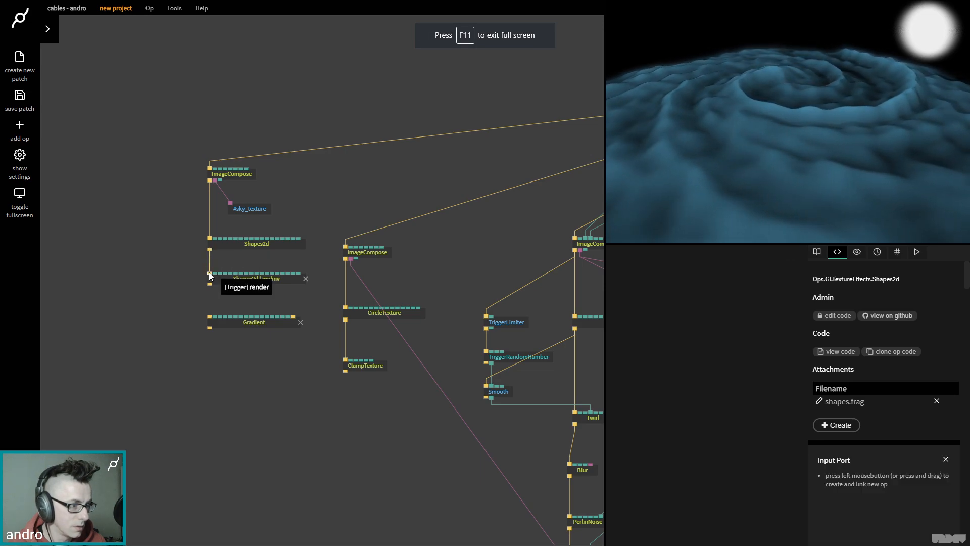
pyautogui.click(237, 280)
pyautogui.press('Delete')
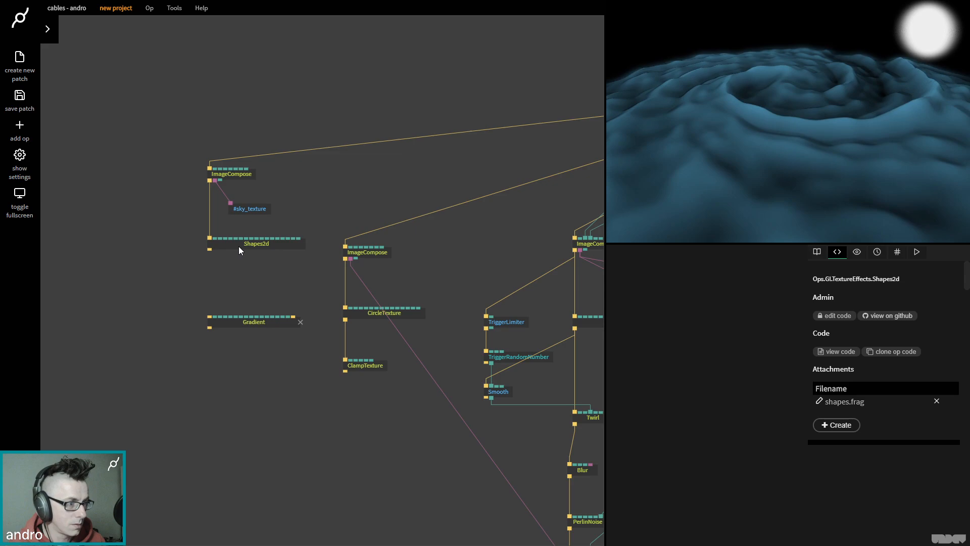
pyautogui.hotkey('ctrl', 'z')
pyautogui.click(246, 290)
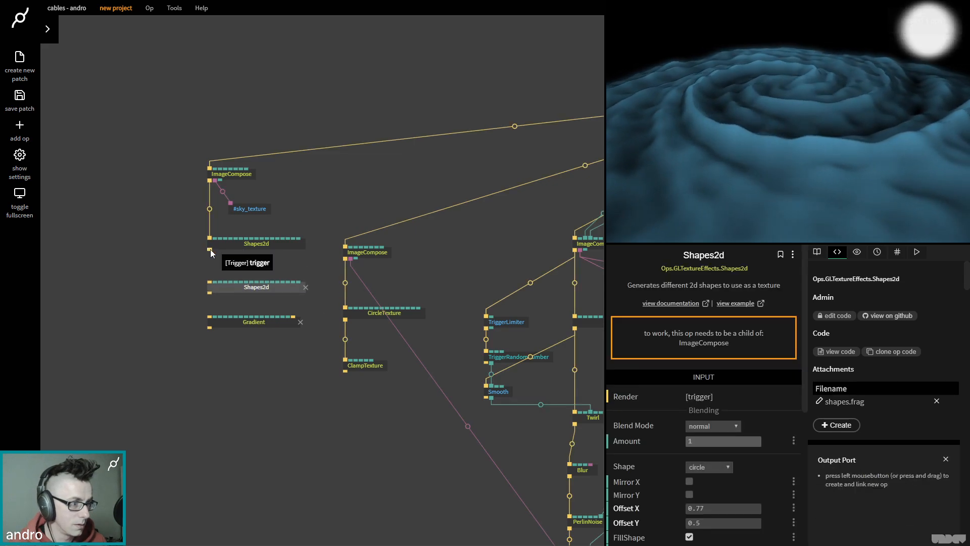
pyautogui.moveTo(248, 289); pyautogui.dragTo(248, 280)
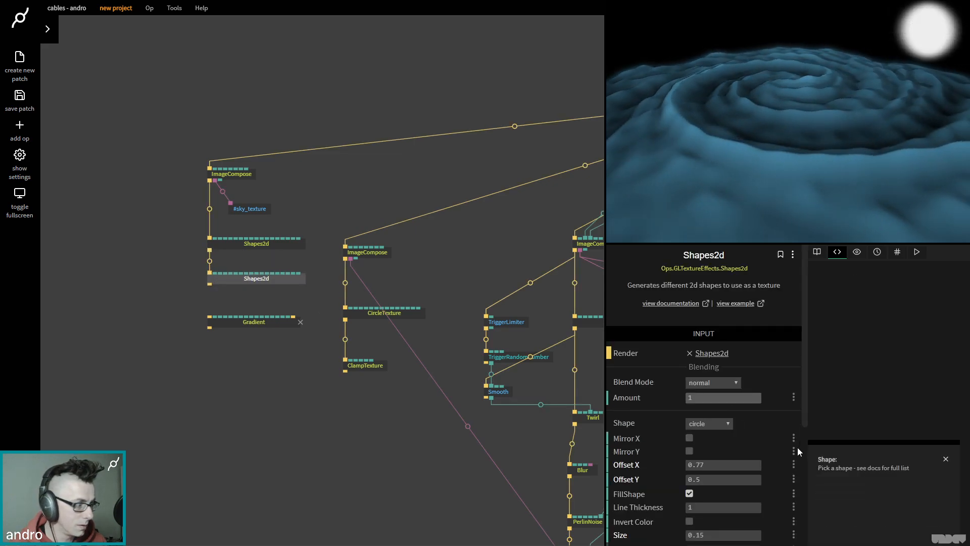
# - Set the copied Shapes2d's blend mode to multiply invert and its Size to 0.08
pyautogui.click(693, 381)
pyautogui.click(712, 426)
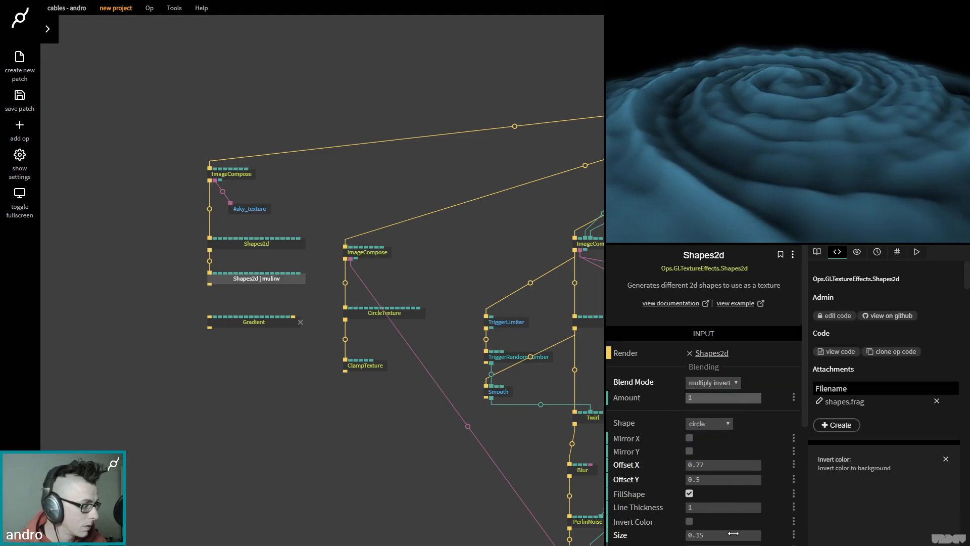
pyautogui.press('BackSpace')
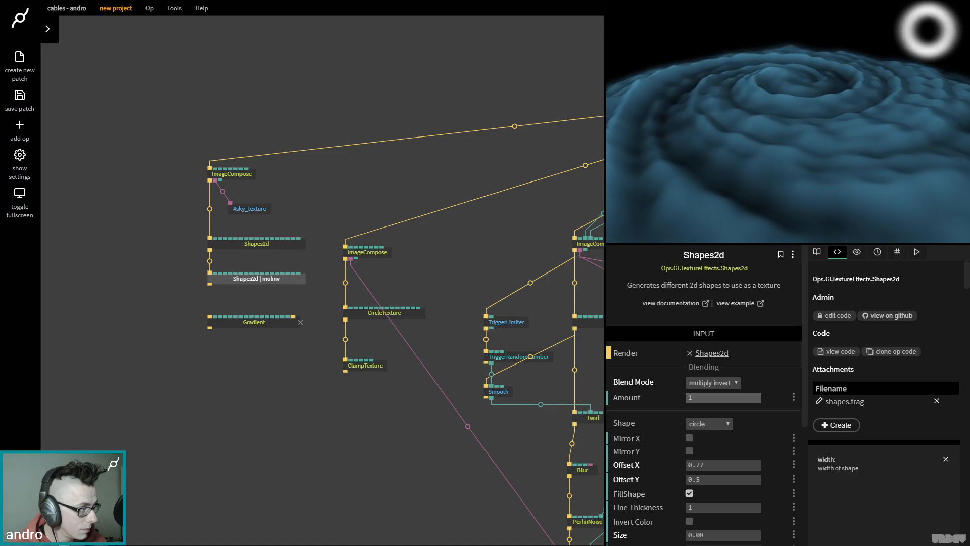
pyautogui.press('F11')
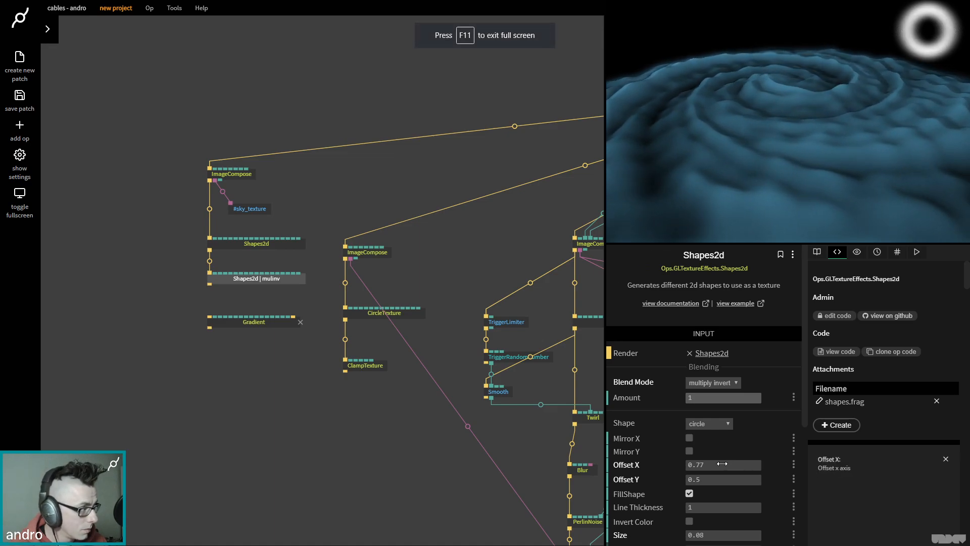
# - Shape the crescent by setting the copied Shapes2d's Offset X to 0.7, Offset Y to 0.58 and Size to 0.163
pyautogui.moveTo(730, 465); pyautogui.dragTo(736, 477)
pyautogui.moveTo(723, 534); pyautogui.dragTo(727, 534)
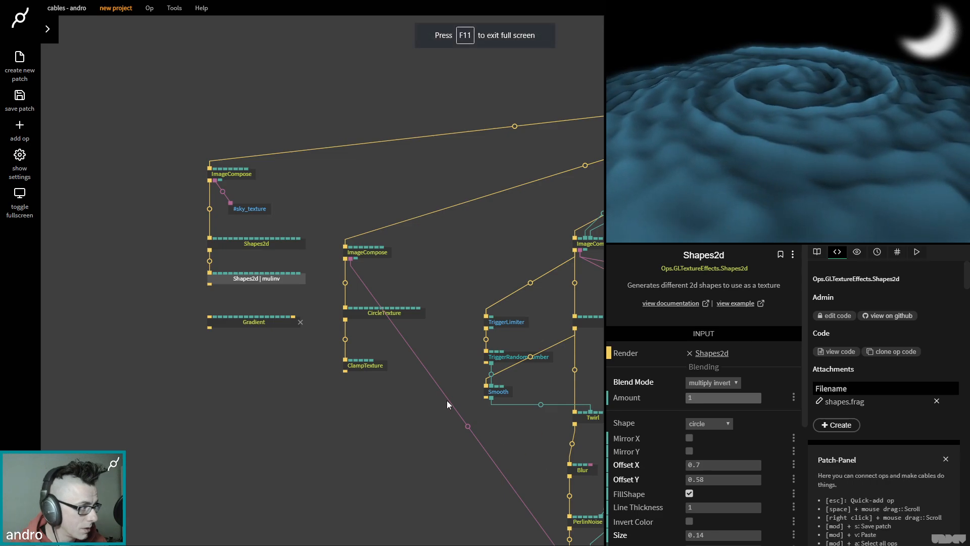
pyautogui.click(721, 535)
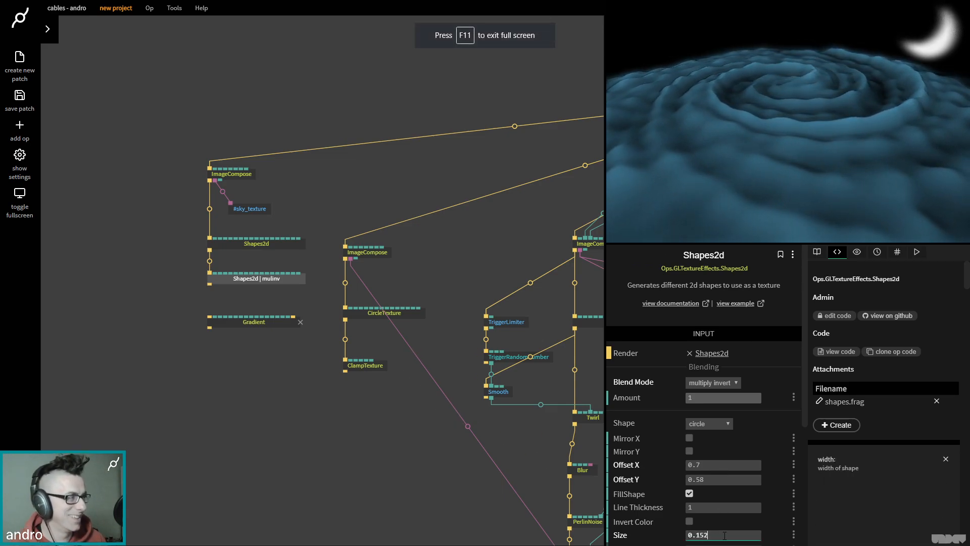
pyautogui.write('0.163')
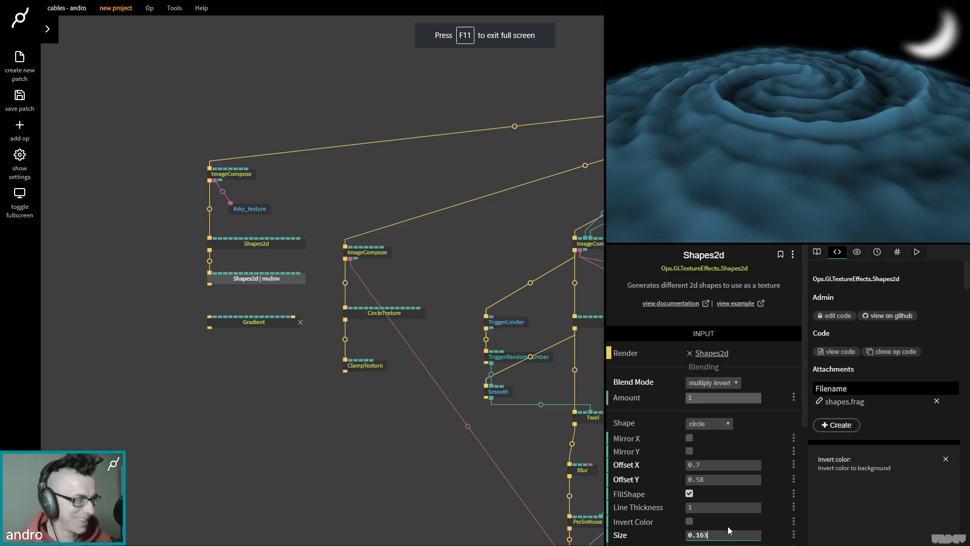
# - Link the Gradient op below the multiply-invert Shapes2d and set its blending Amount to 1
pyautogui.click(265, 245)
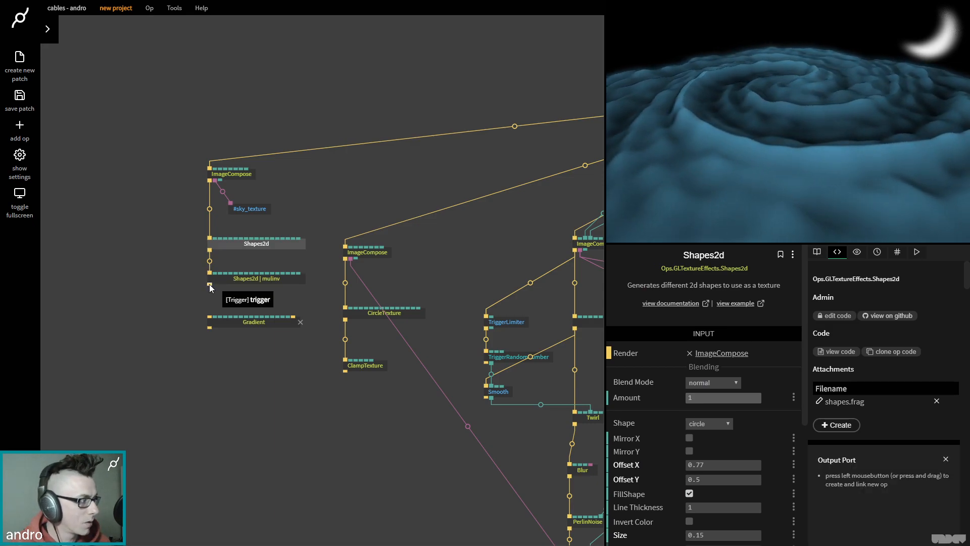
pyautogui.moveTo(209, 285); pyautogui.dragTo(210, 317)
pyautogui.click(242, 323)
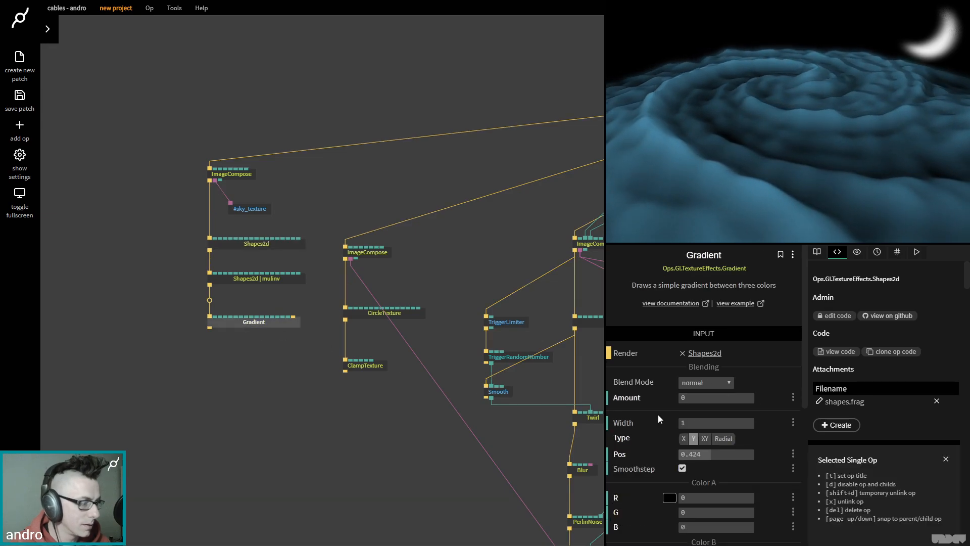
pyautogui.moveTo(722, 398); pyautogui.dragTo(743, 398)
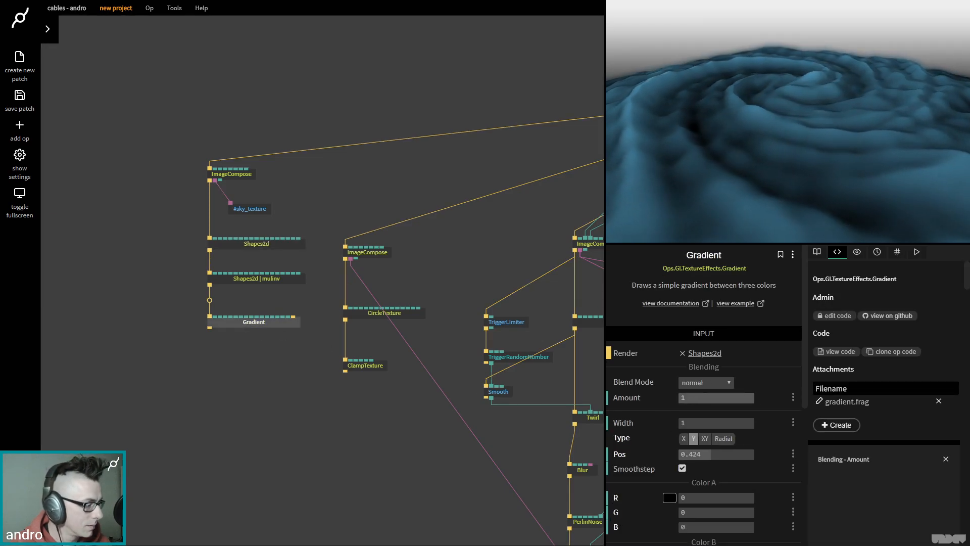
# - Change the Gradient's Color C to a dark blue
pyautogui.scroll(-3, 782, 460)
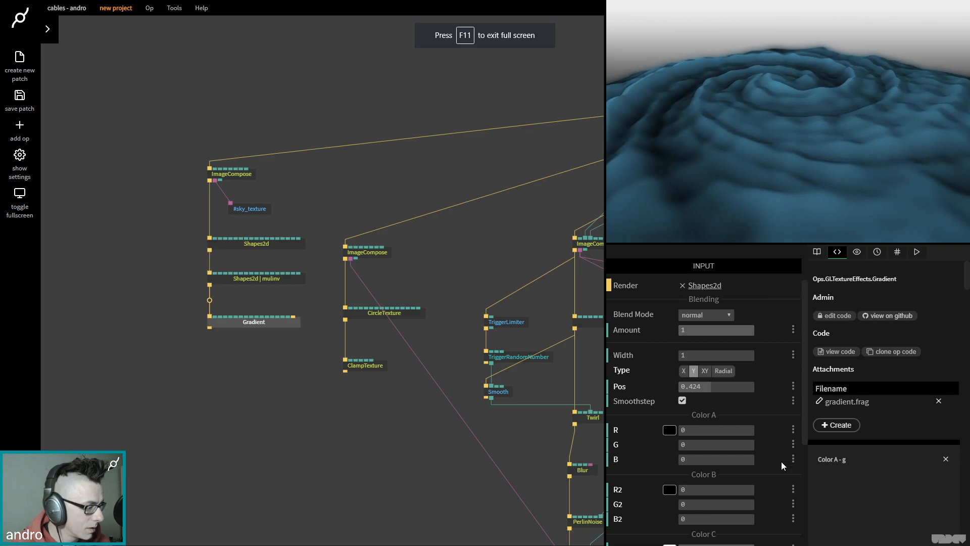
pyautogui.click(670, 482)
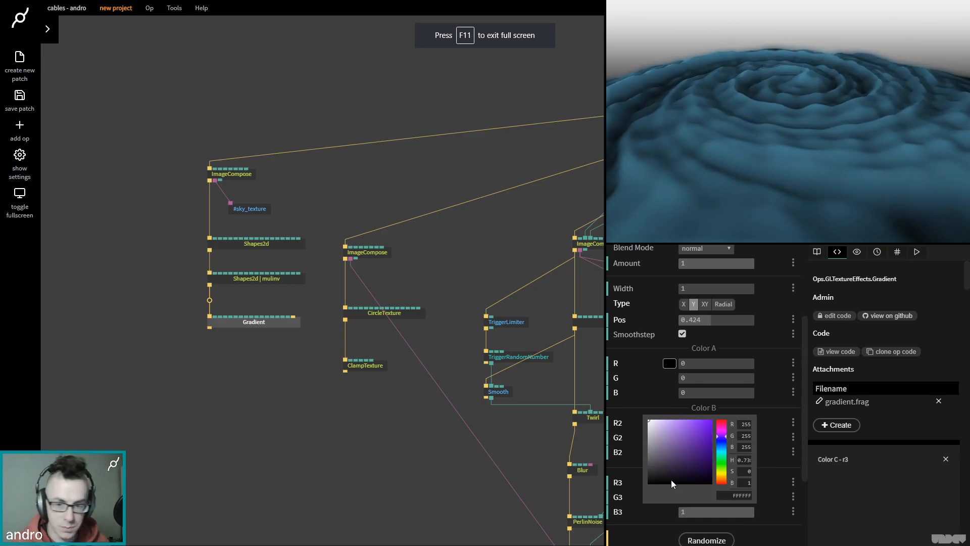
pyautogui.click(721, 444)
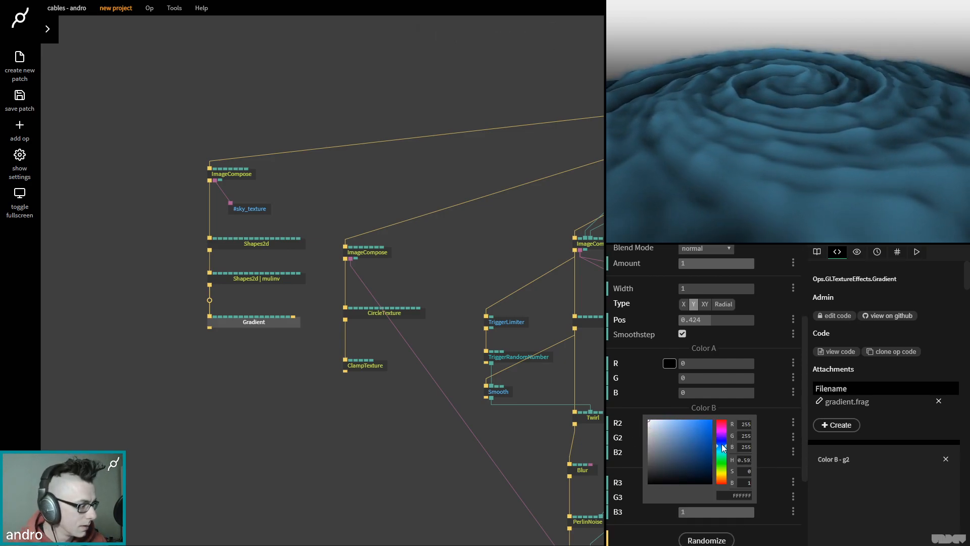
pyautogui.click(692, 426)
pyautogui.moveTo(695, 426); pyautogui.dragTo(713, 455)
pyautogui.click(768, 319)
pyautogui.scroll(3, 703, 291)
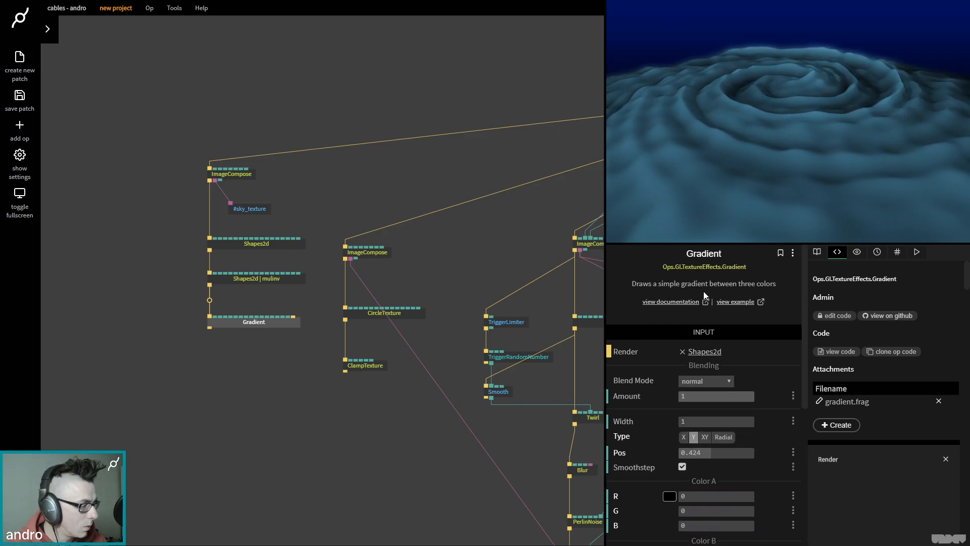
# - Set the Gradient's blend mode to lighten and preview the sky texture through its ImageCompose
pyautogui.click(700, 386)
pyautogui.click(702, 401)
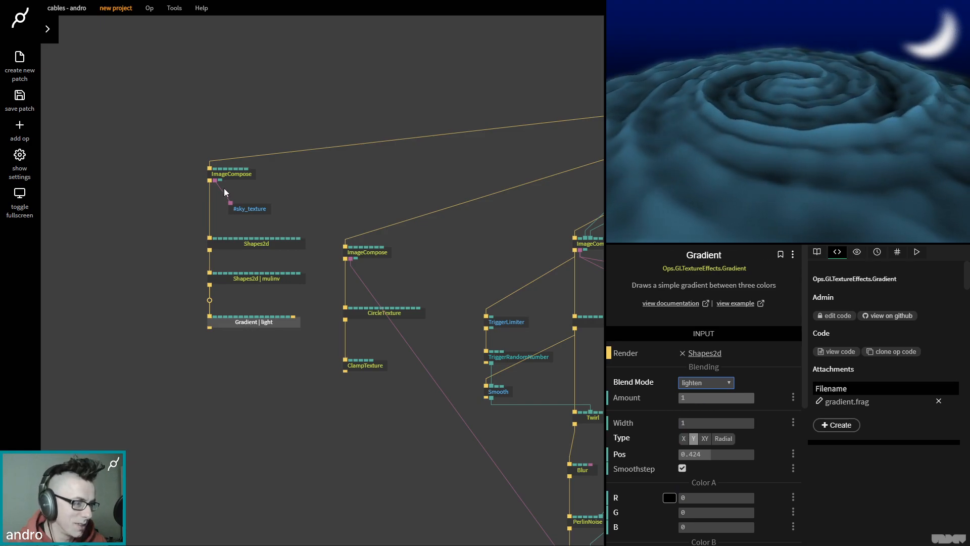
pyautogui.click(237, 173)
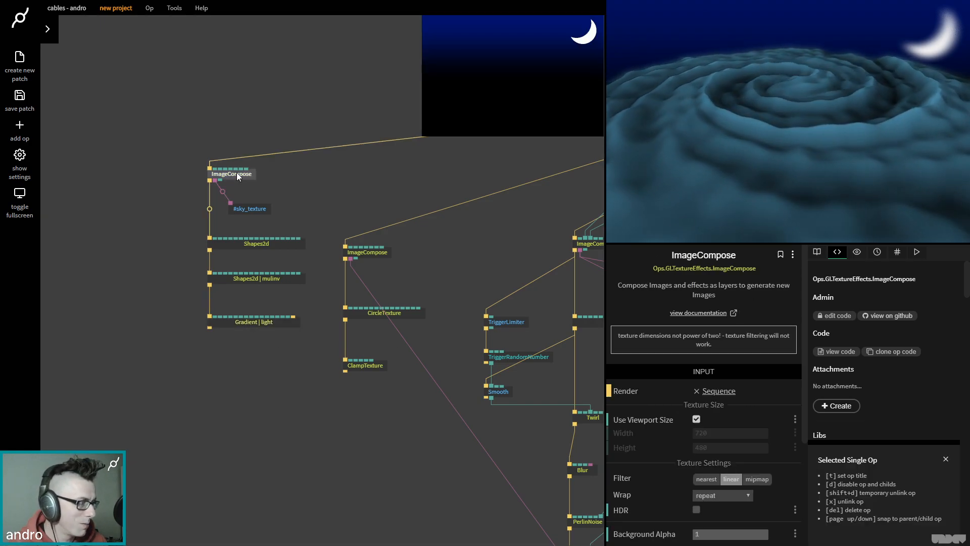
# - Brighten the Gradient's Color C to the blue 5872FF
pyautogui.click(269, 322)
pyautogui.scroll(-2, 817, 457)
pyautogui.scroll(-5, 754, 449)
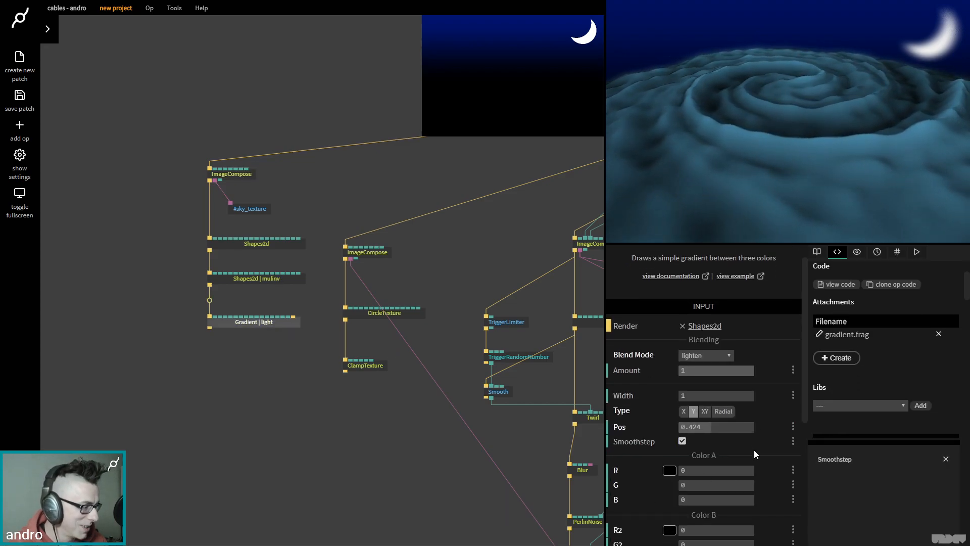
pyautogui.click(668, 416)
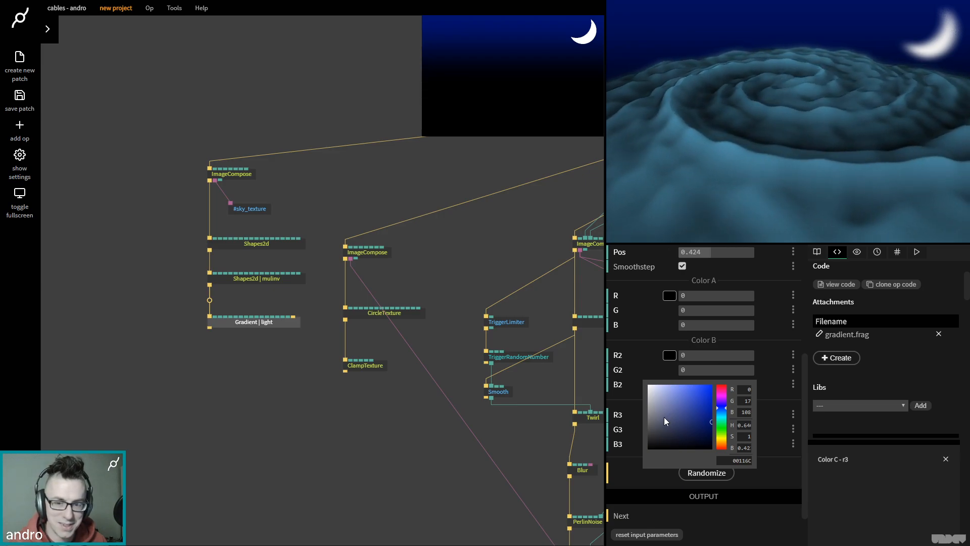
pyautogui.moveTo(706, 426); pyautogui.dragTo(721, 384)
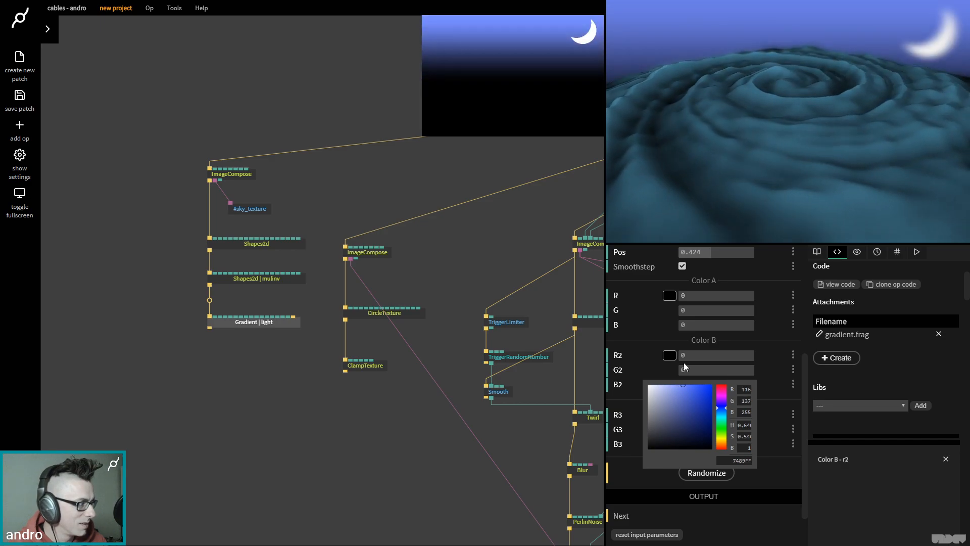
pyautogui.click(694, 384)
pyautogui.click(690, 385)
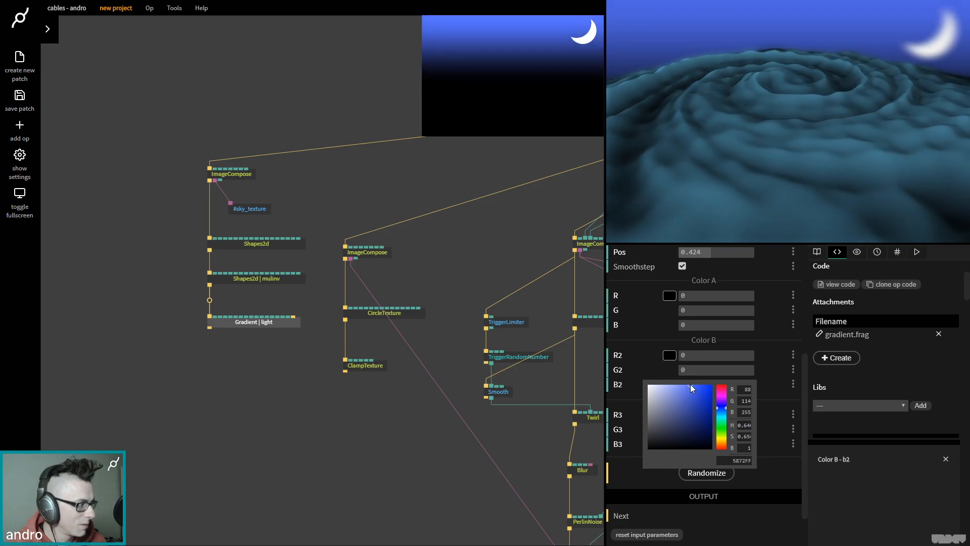
# - Set the Gradient's Pos to 0.543, trying Smoothstep off along the way and leaving it enabled
pyautogui.click(261, 327)
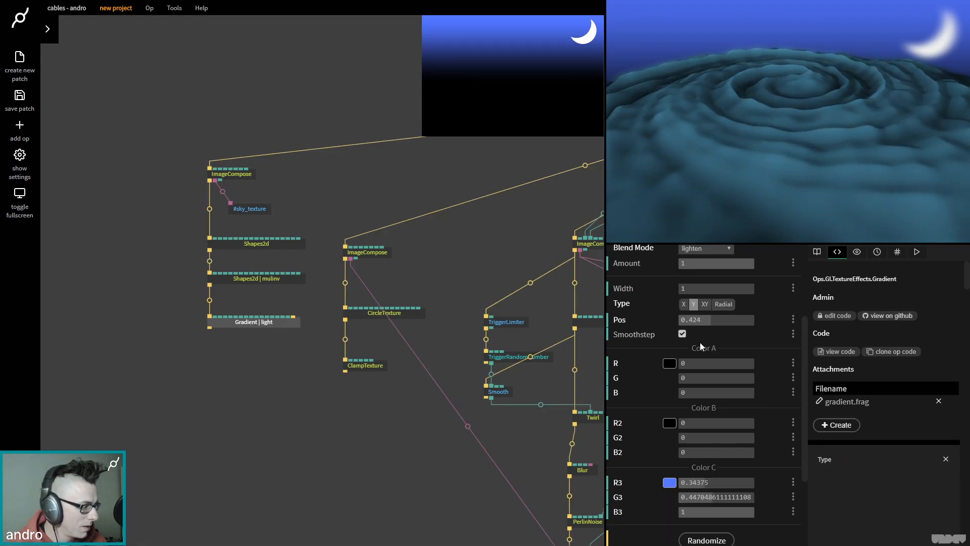
pyautogui.moveTo(702, 321); pyautogui.dragTo(724, 320)
pyautogui.click(682, 334)
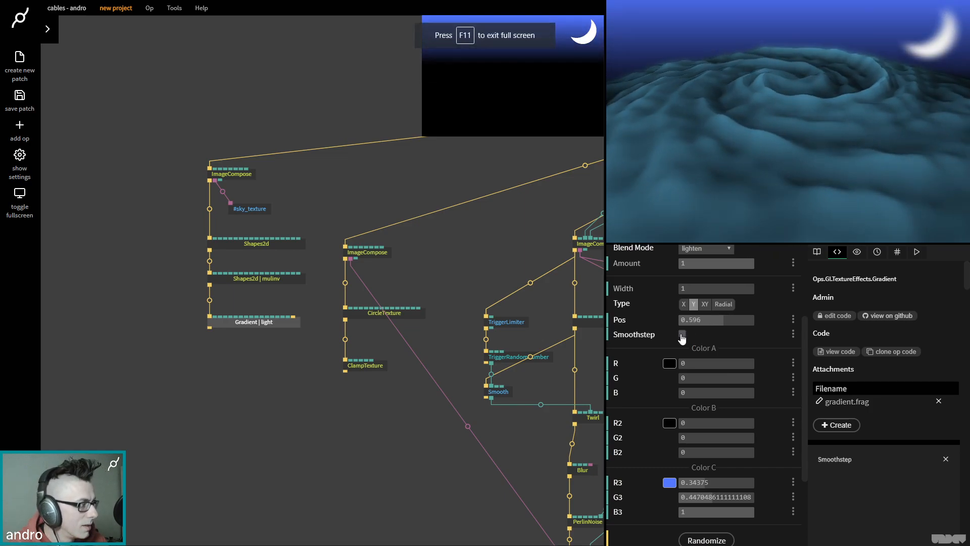
pyautogui.click(683, 335)
pyautogui.moveTo(719, 321); pyautogui.dragTo(738, 320)
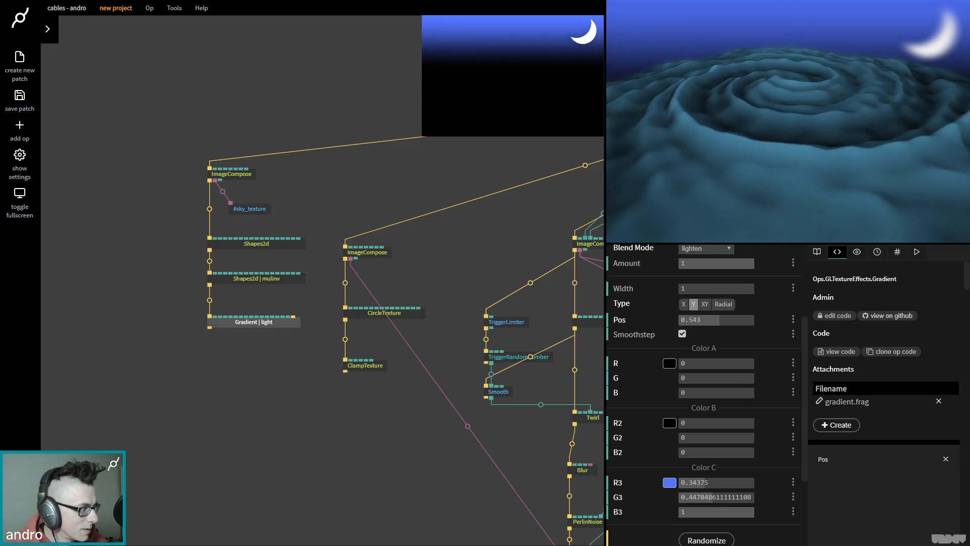
# - Try the sky texture's ImageCompose with Use Viewport Size off, and switch the option back on
pyautogui.click(349, 192)
pyautogui.moveTo(349, 195); pyautogui.dragTo(334, 185)
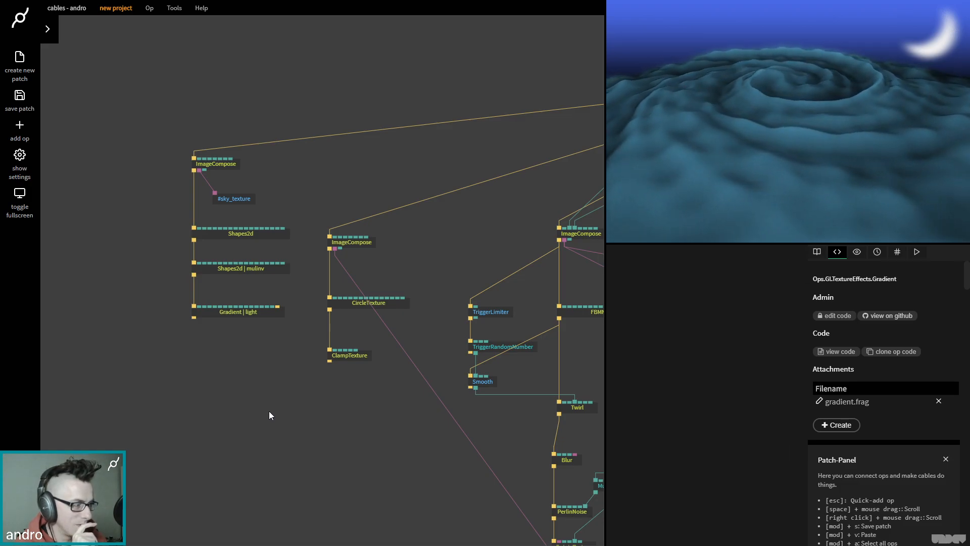
pyautogui.moveTo(259, 415); pyautogui.dragTo(196, 498)
pyautogui.moveTo(364, 248); pyautogui.dragTo(316, 150)
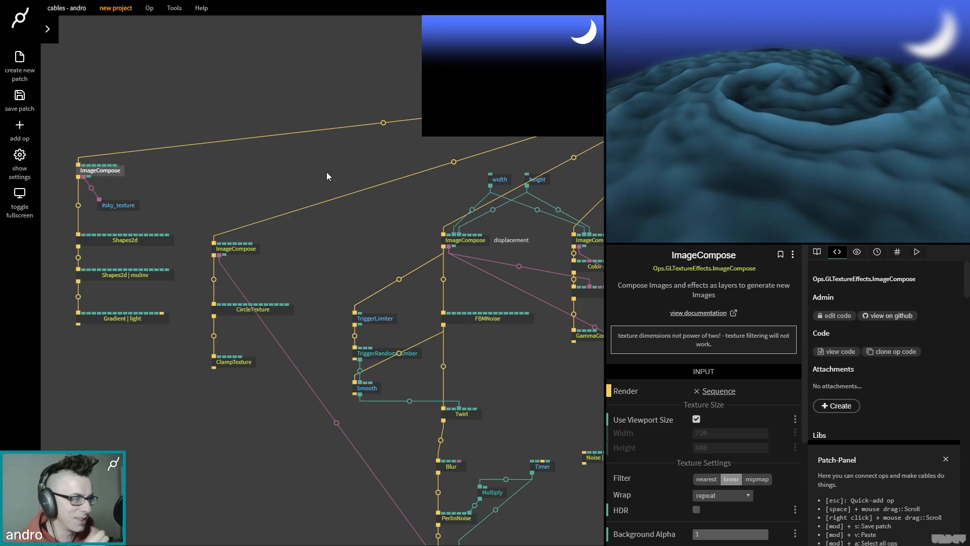
pyautogui.moveTo(300, 153); pyautogui.dragTo(86, 47)
pyautogui.moveTo(83, 144); pyautogui.dragTo(211, 205)
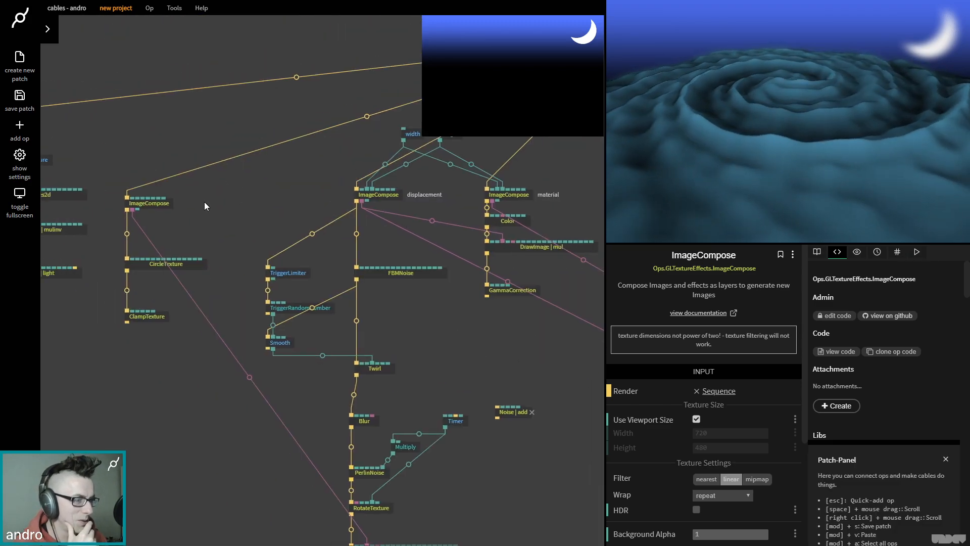
pyautogui.moveTo(296, 151); pyautogui.dragTo(415, 173)
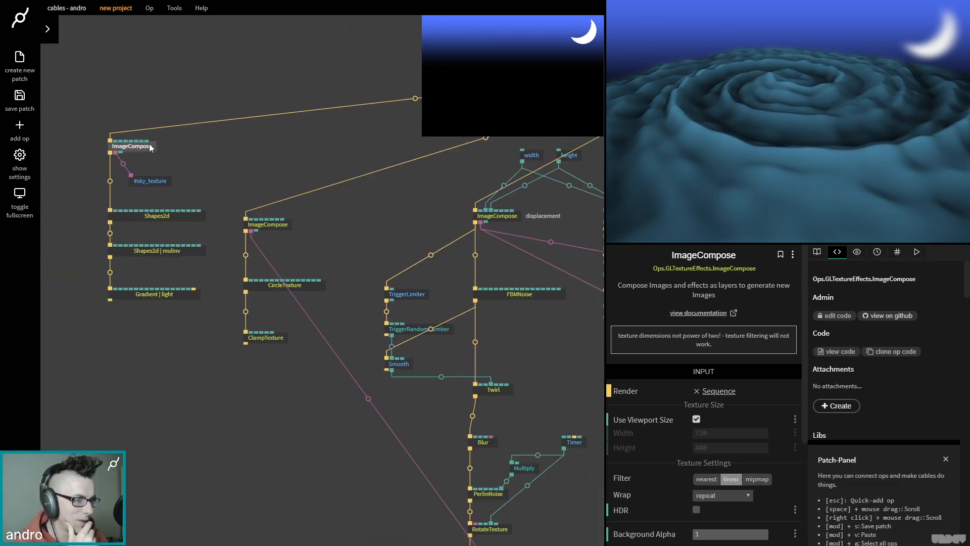
pyautogui.click(696, 419)
pyautogui.click(696, 419)
# - Compare the sky with the POST FX chain's Blur op disabled, and enable the Blur again
pyautogui.moveTo(485, 408); pyautogui.dragTo(235, 465)
pyautogui.click(409, 368)
pyautogui.click(267, 182)
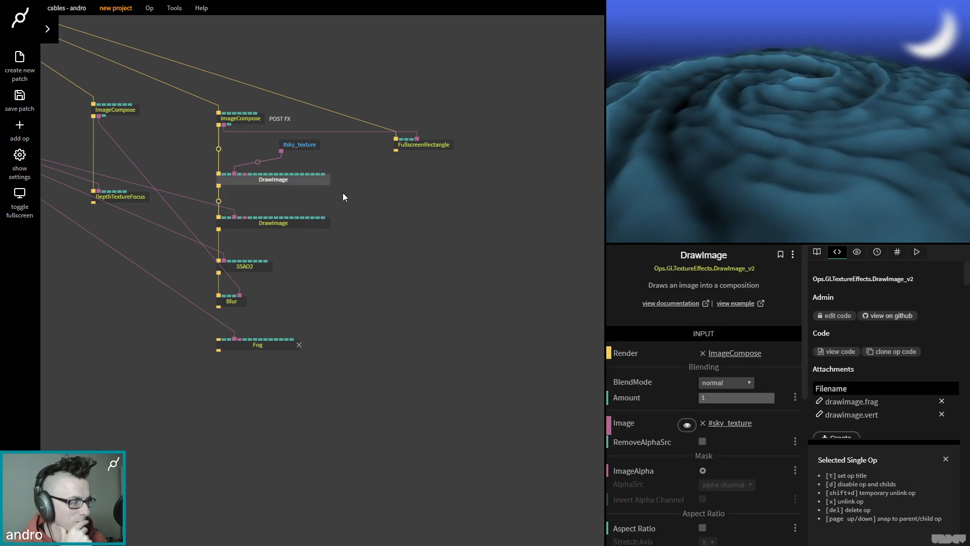
pyautogui.click(229, 306)
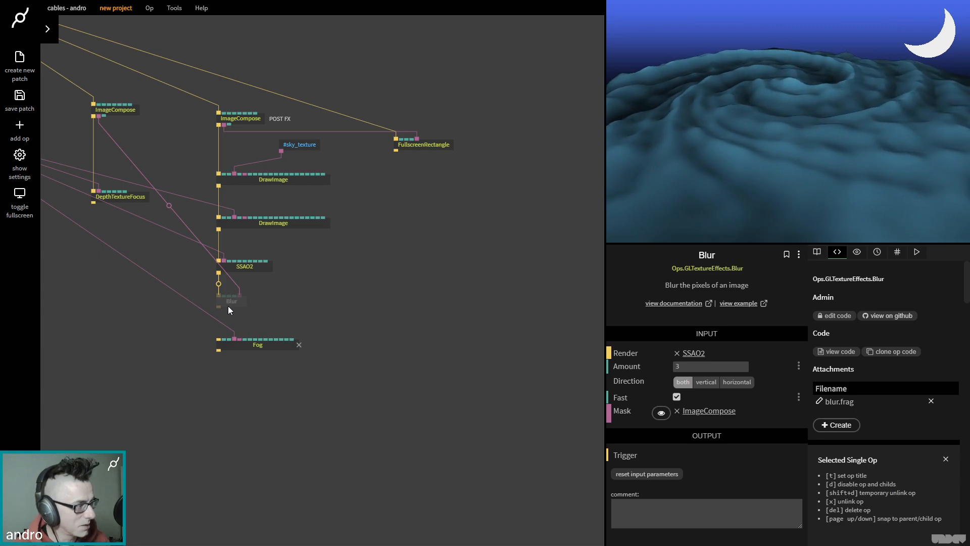
pyautogui.press('d')
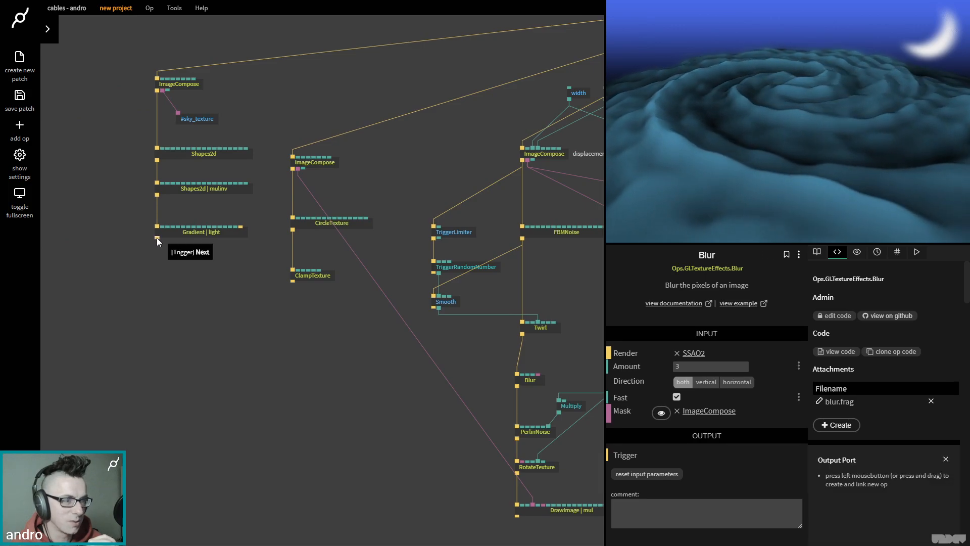
# - Add a Noise op linked below the Gradient in the sky texture chain
pyautogui.moveTo(157, 237); pyautogui.dragTo(158, 282)
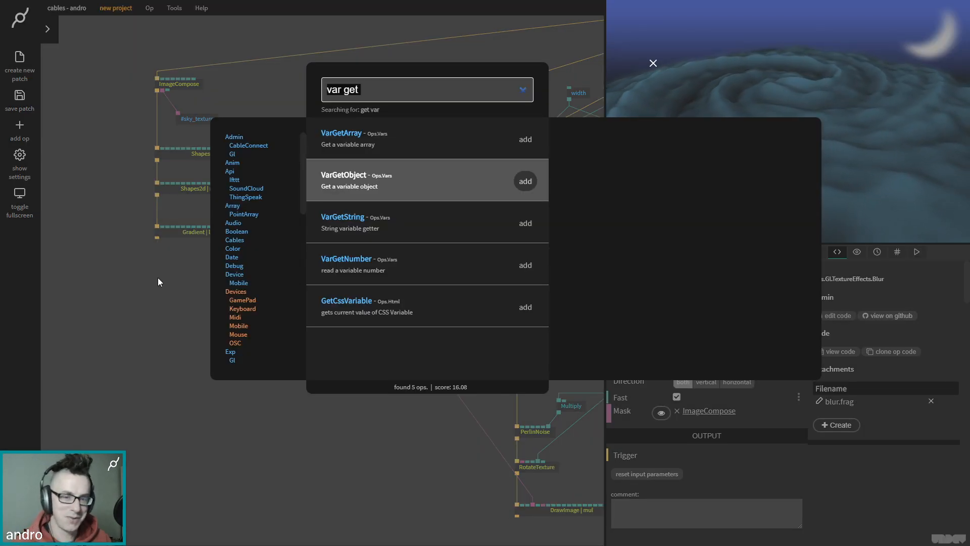
pyautogui.write('noise')
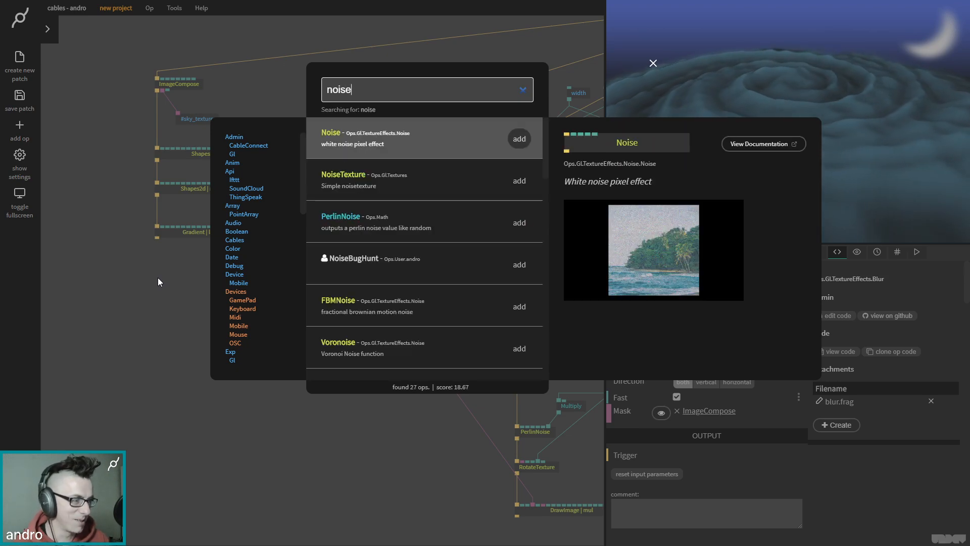
pyautogui.press('Return')
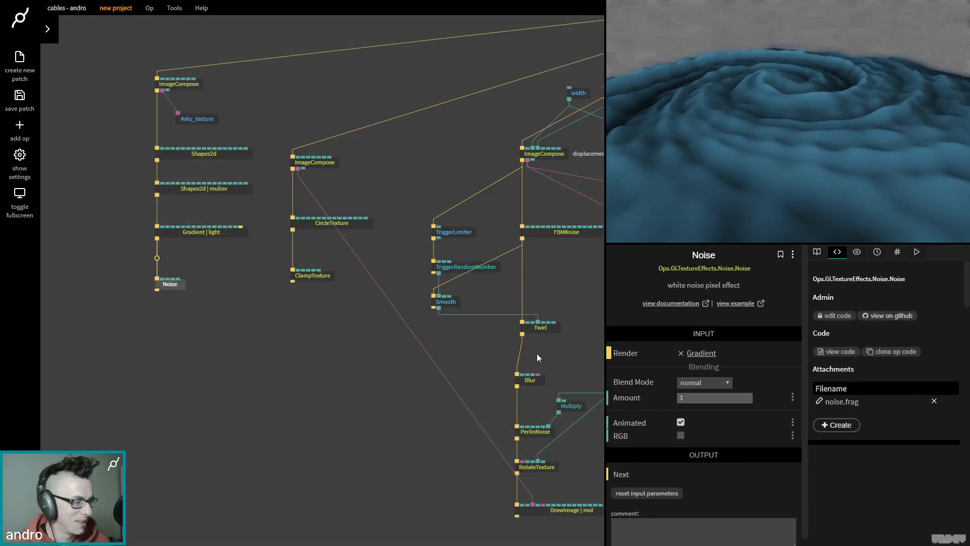
# - Make the Noise static with a reduced Amount and the substract blend mode, and preview the sky texture through its ImageCompose
pyautogui.click(682, 424)
pyautogui.moveTo(720, 399)
pyautogui.mouseDown()
pyautogui.moveTo(669, 399)
pyautogui.moveTo(711, 399)
pyautogui.moveTo(715, 389)
pyautogui.mouseUp()
pyautogui.click(713, 384)
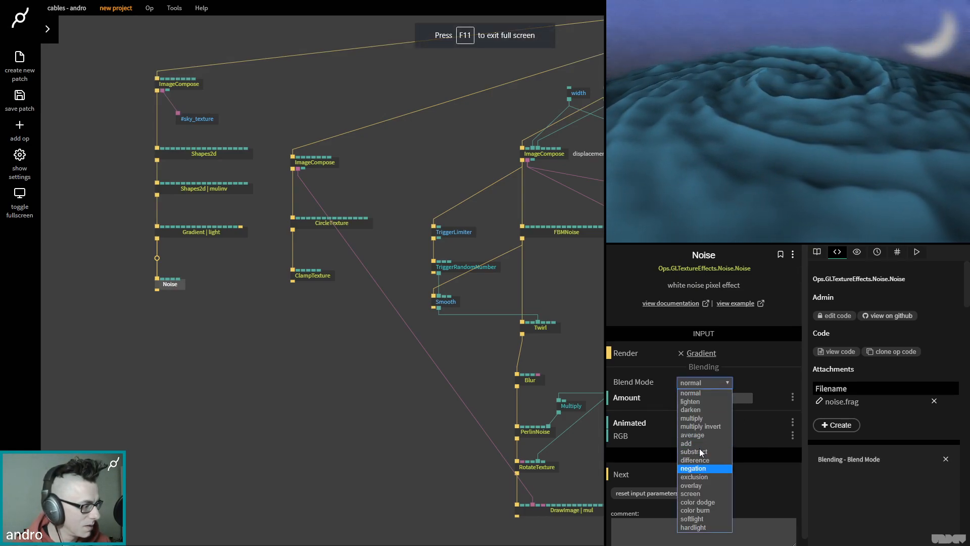
pyautogui.click(701, 448)
pyautogui.moveTo(708, 399)
pyautogui.mouseDown()
pyautogui.moveTo(683, 399)
pyautogui.moveTo(719, 400)
pyautogui.mouseUp()
pyautogui.click(192, 84)
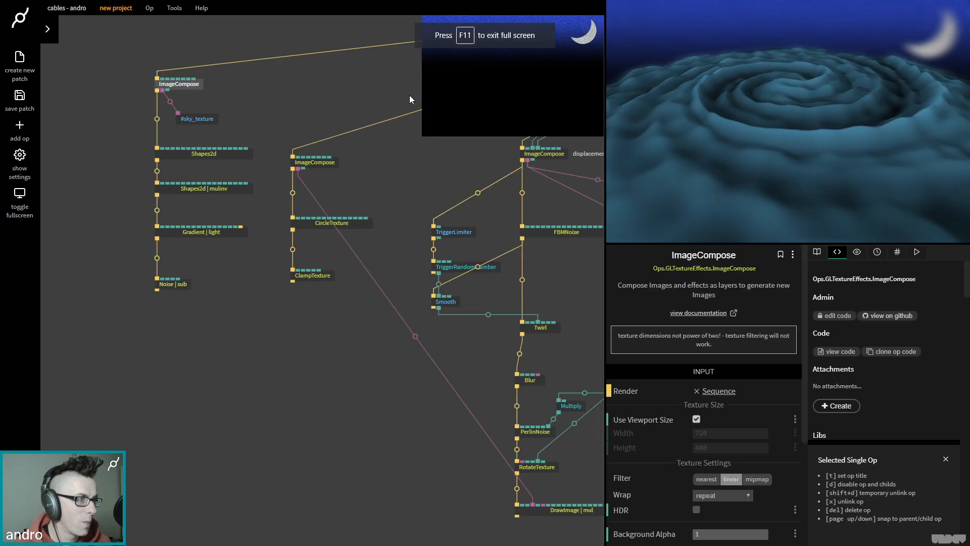
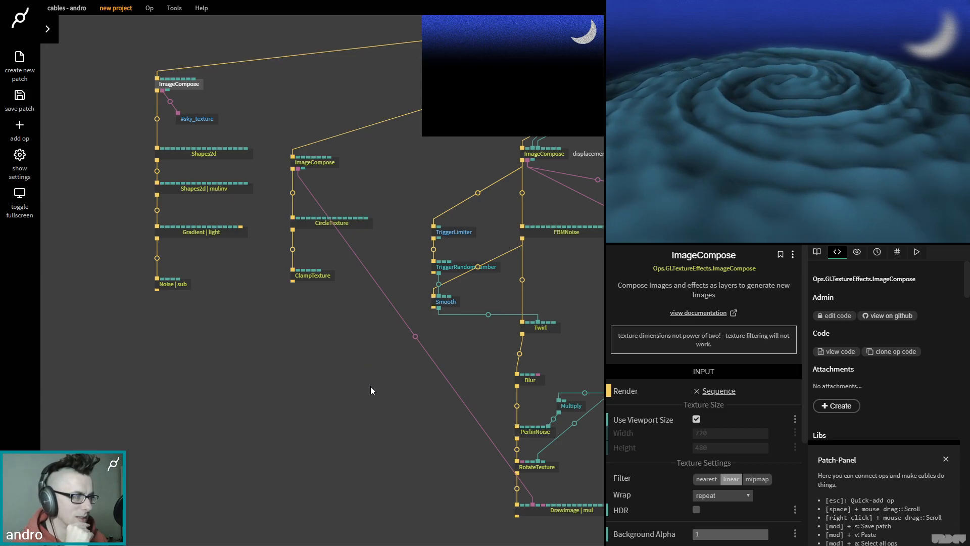
pyautogui.moveTo(371, 389); pyautogui.dragTo(129, 386)
pyautogui.moveTo(531, 383); pyautogui.dragTo(384, 415)
pyautogui.moveTo(392, 381); pyautogui.dragTo(314, 443)
pyautogui.moveTo(391, 419); pyautogui.dragTo(247, 424)
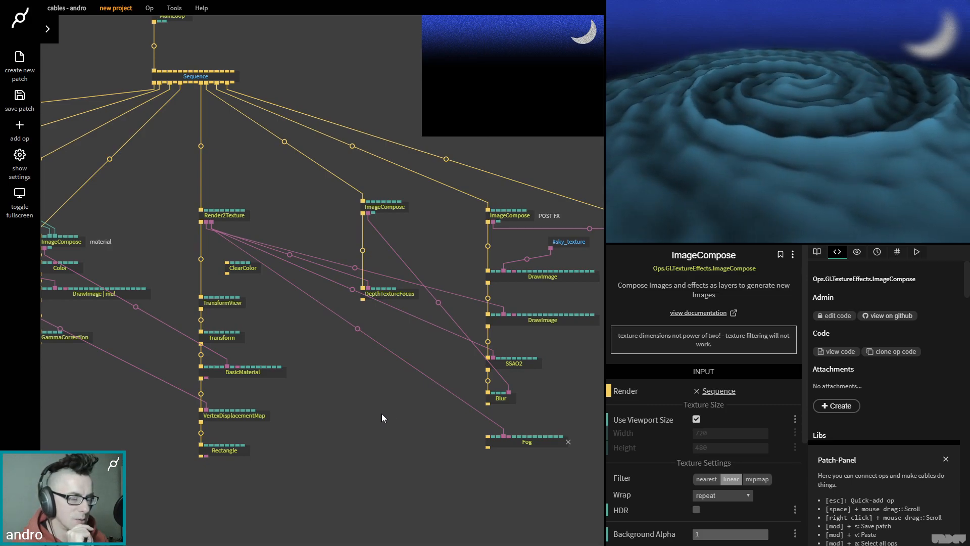
pyautogui.moveTo(375, 416); pyautogui.dragTo(402, 427)
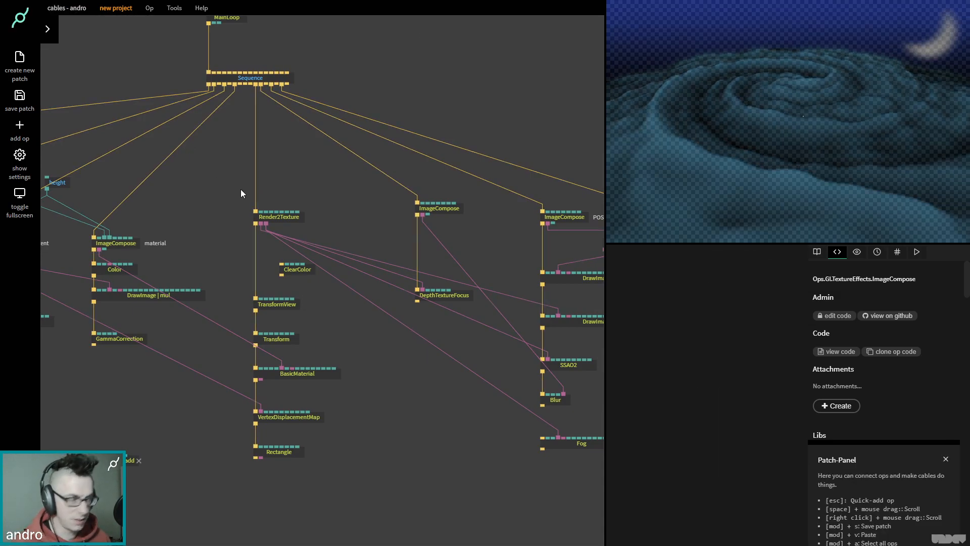
# - Save the patch and create a new Empty Project from the cables.gl site
pyautogui.hotkey('ctrl', 's')
pyautogui.click(115, 7)
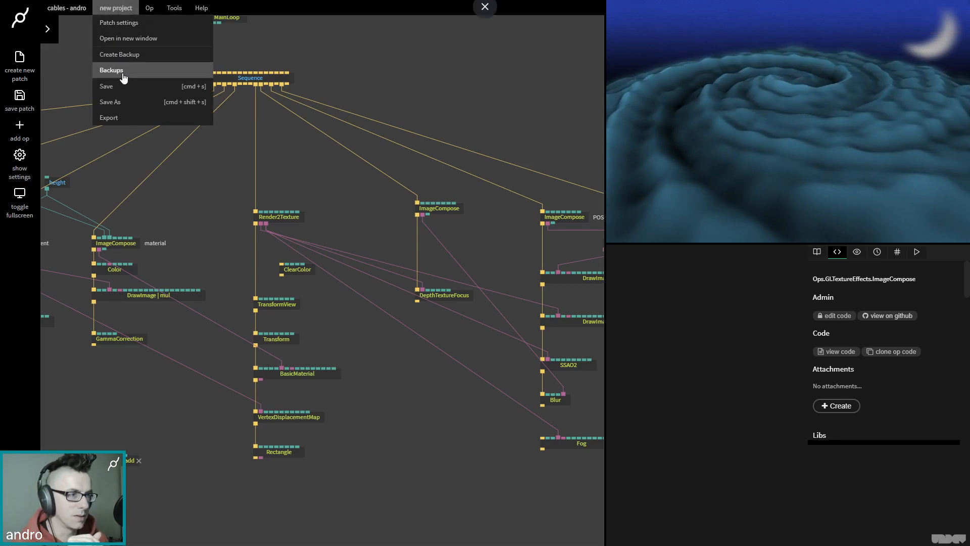
pyautogui.click(78, 9)
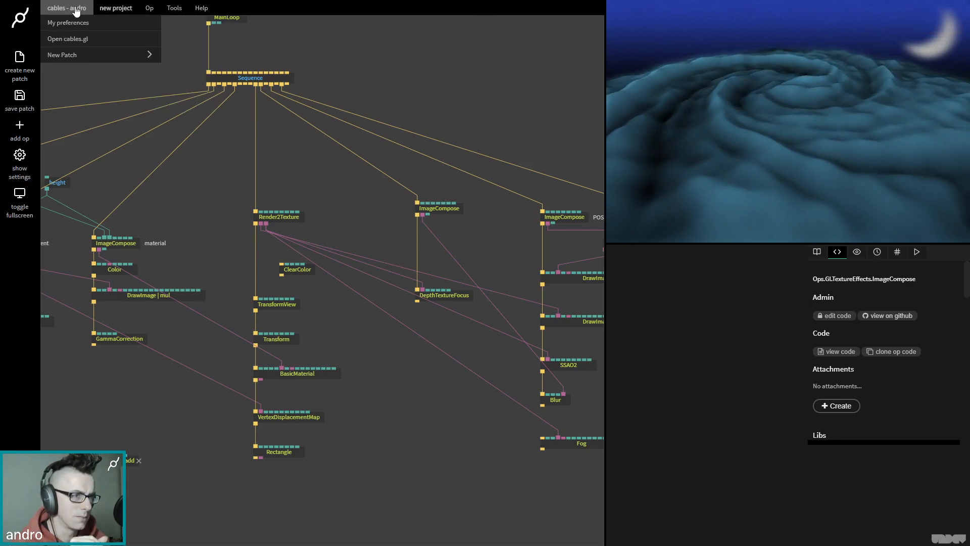
pyautogui.click(92, 45)
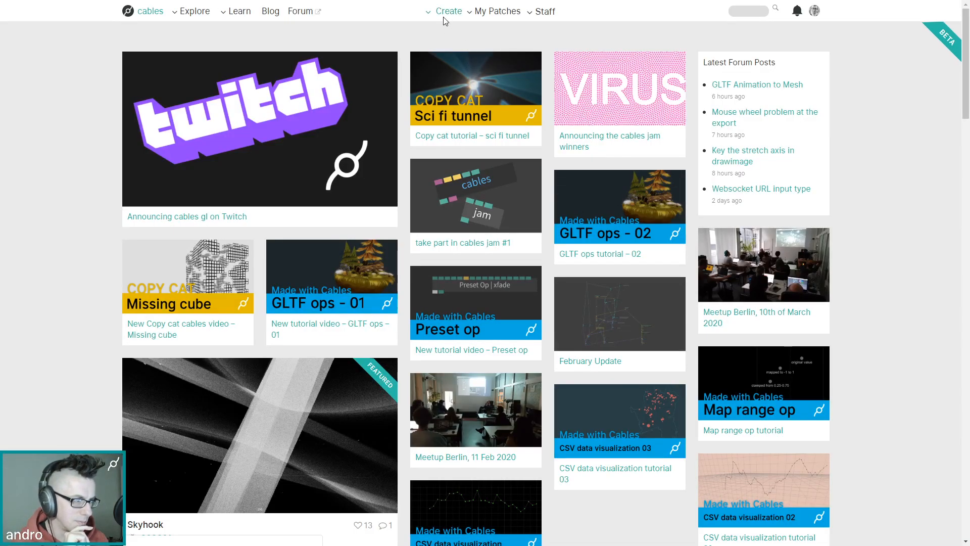
pyautogui.moveTo(445, 14)
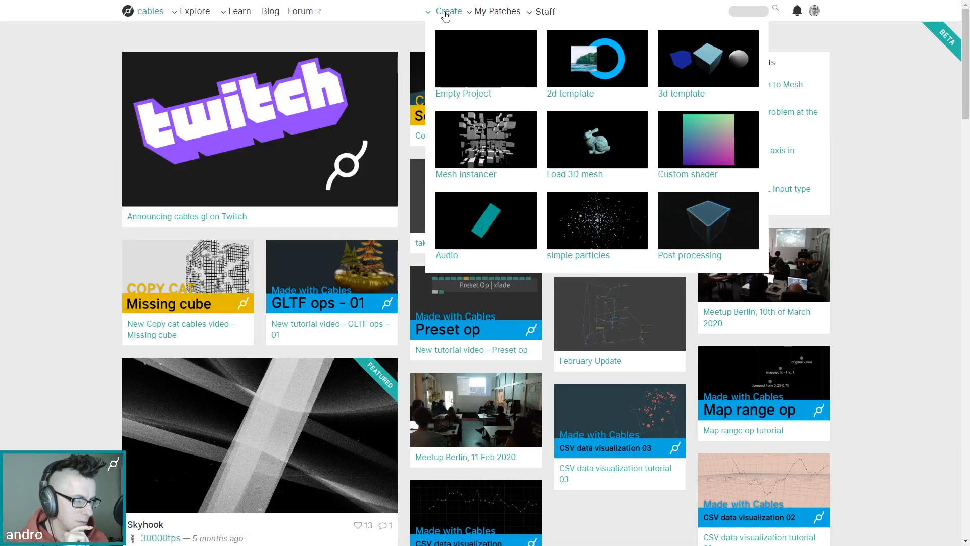
pyautogui.click(487, 62)
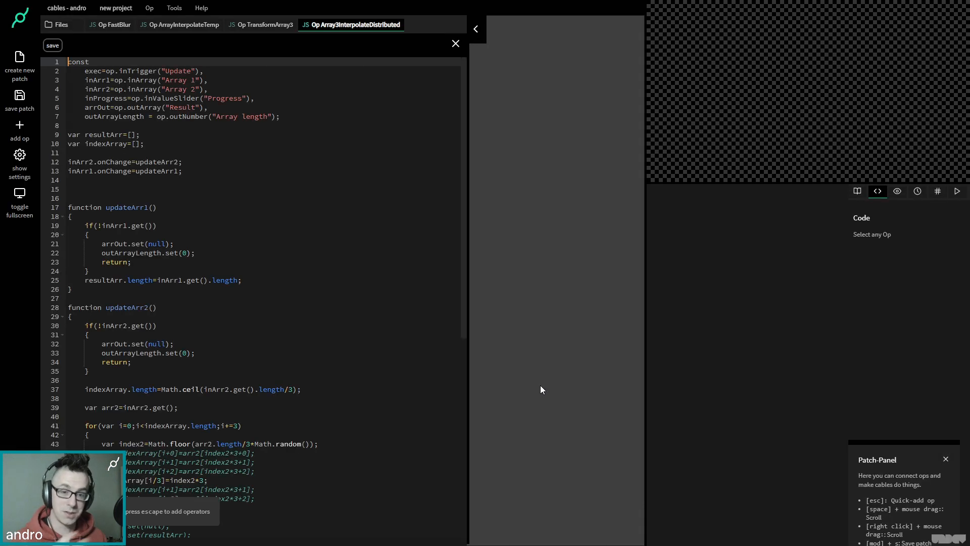
# - Close the code editor and place a MainLoop op in the upper part of the empty patch
pyautogui.press('Escape')
pyautogui.press('Escape')
pyautogui.write('mainlo')
pyautogui.press('Return')
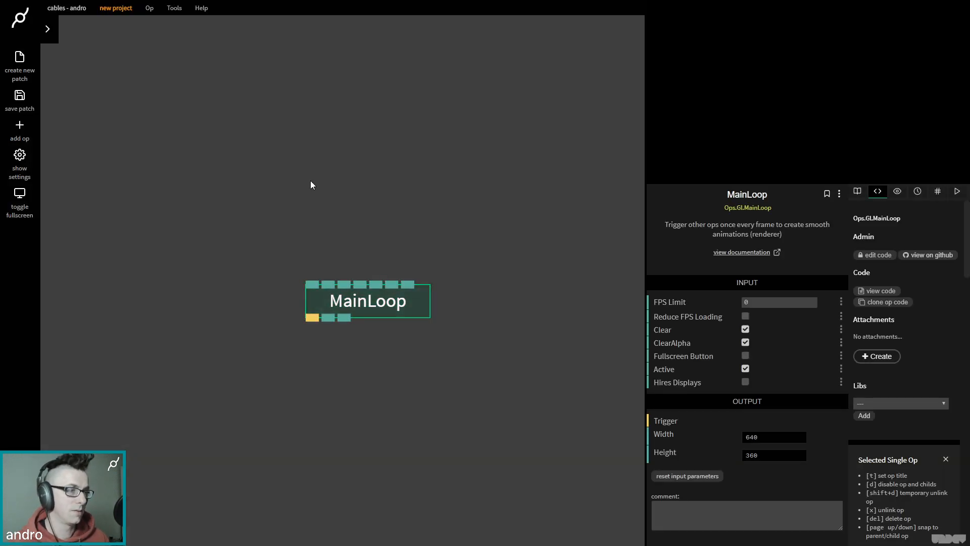
pyautogui.moveTo(368, 301); pyautogui.dragTo(305, 141)
# - Add a MeshInstancer op linked to the MainLoop's trigger output
pyautogui.moveTo(248, 159); pyautogui.dragTo(242, 454)
pyautogui.write('mesh')
pyautogui.press('Down')
pyautogui.press('Down')
pyautogui.press('Down')
pyautogui.press('Return')
# - Add a Sphere op feeding the MeshInstancer's geometry input and place it above and left of the MeshInstancer
pyautogui.moveTo(268, 464); pyautogui.dragTo(152, 401)
pyautogui.write('sphere')
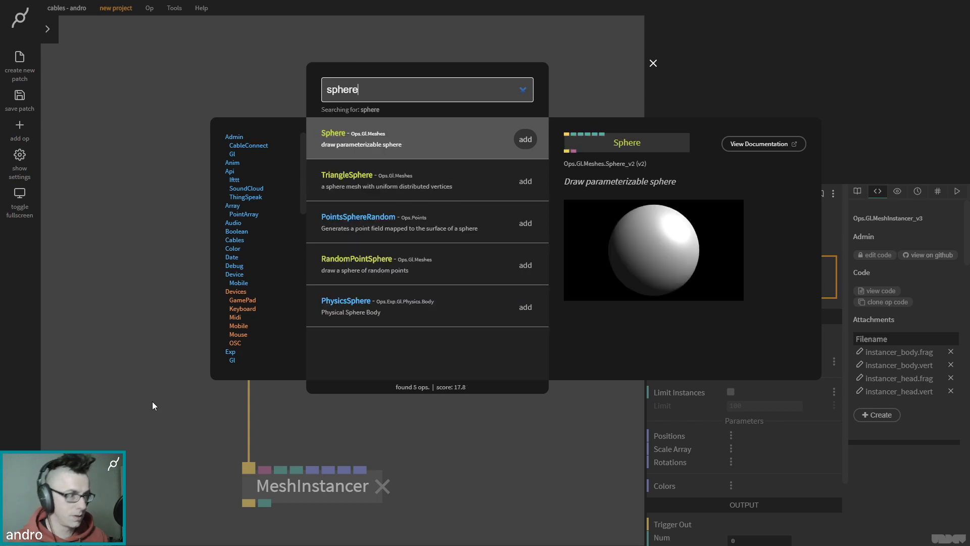
pyautogui.press('Return')
pyautogui.moveTo(192, 438); pyautogui.dragTo(151, 382)
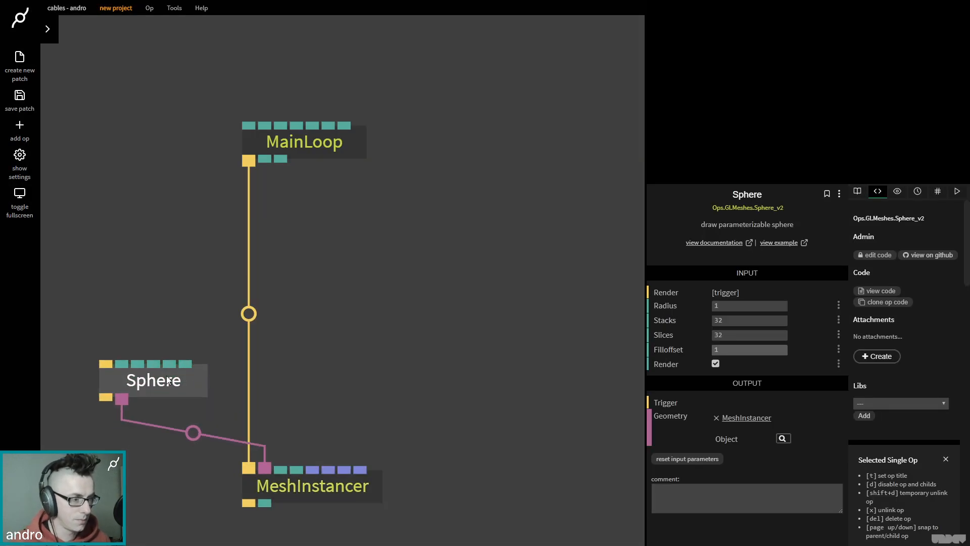
# - Insert a MatCapMaterialNew between the MainLoop and MeshInstancer, and link its trigger output to the Sphere's Render input
pyautogui.click(251, 317)
pyautogui.write('matcap')
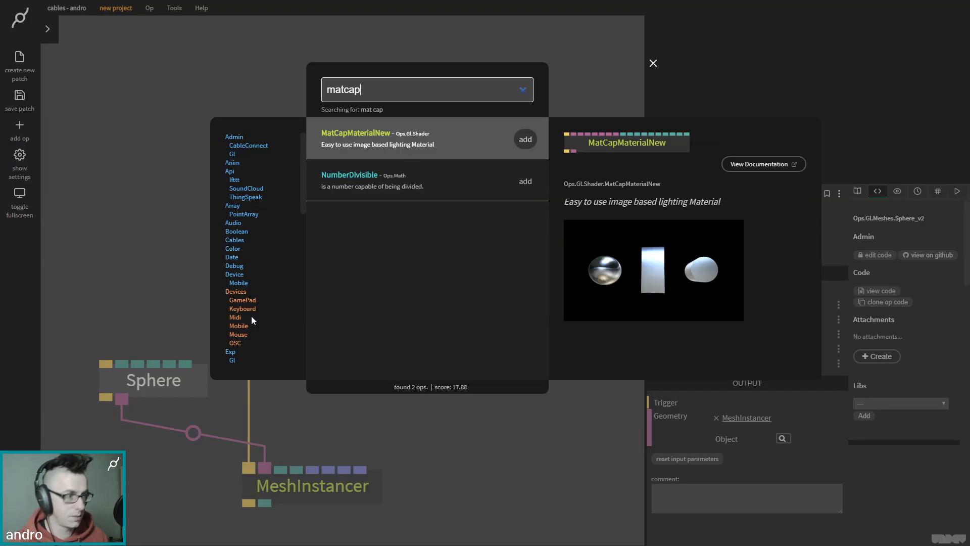
pyautogui.press('Return')
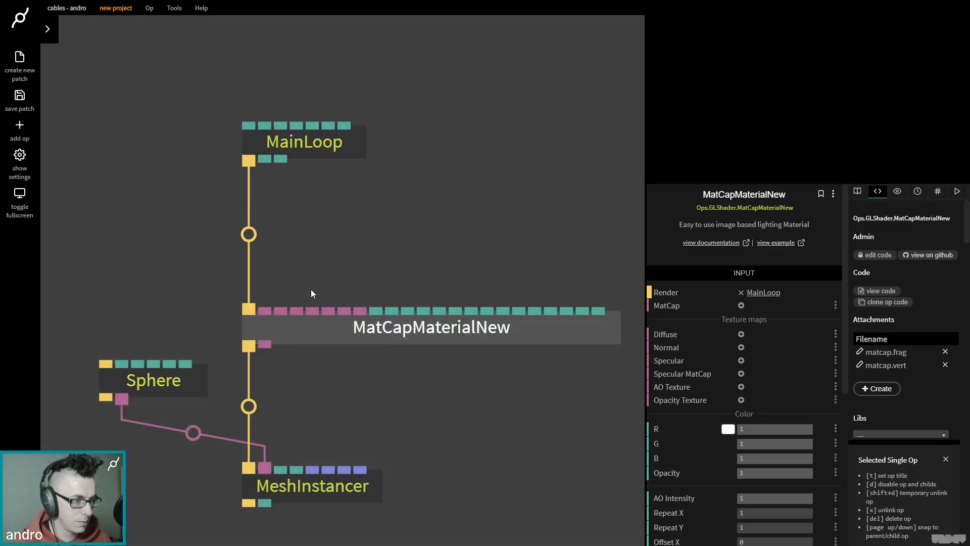
pyautogui.moveTo(248, 293); pyautogui.dragTo(106, 363)
pyautogui.click(424, 373)
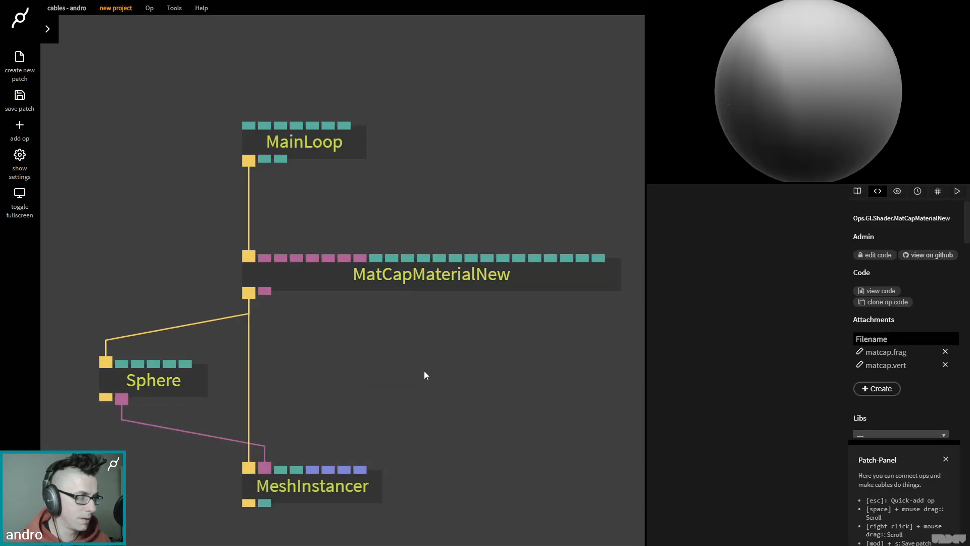
# - Set the Sphere's Radius to 0.5
pyautogui.click(177, 393)
pyautogui.click(754, 305)
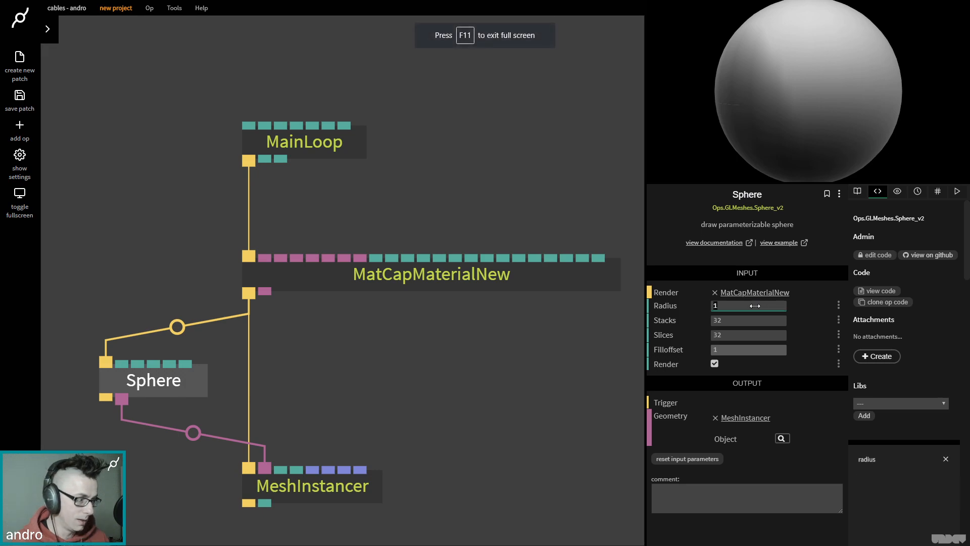
pyautogui.write('0.5')
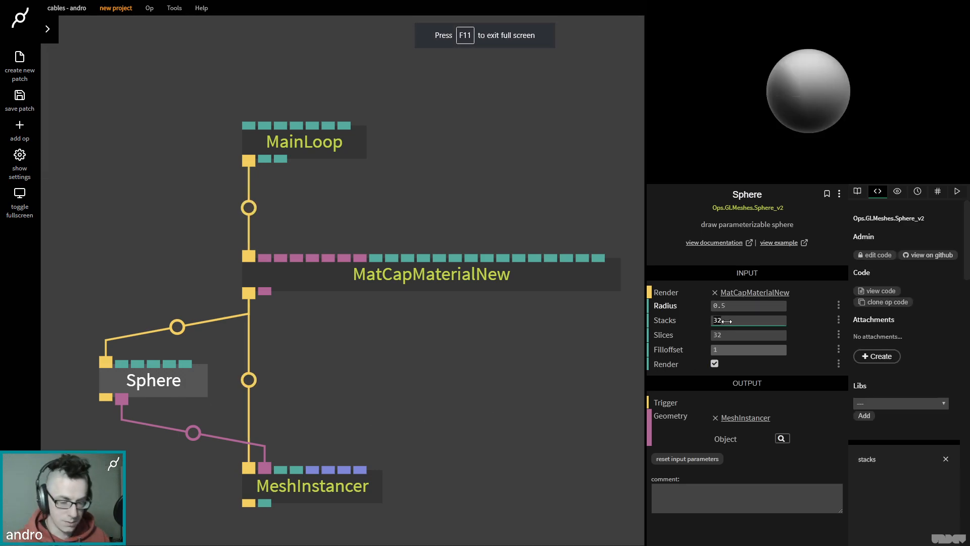
# - Set the Sphere's Stacks to 3 and Slices to 5
pyautogui.write('4')
pyautogui.press('Tab')
pyautogui.write('8')
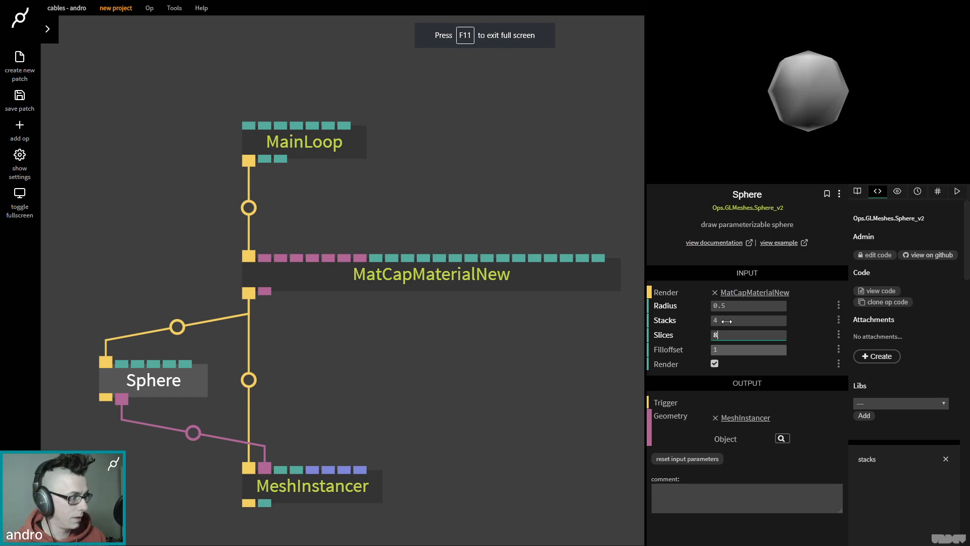
pyautogui.click(727, 320)
pyautogui.write('3')
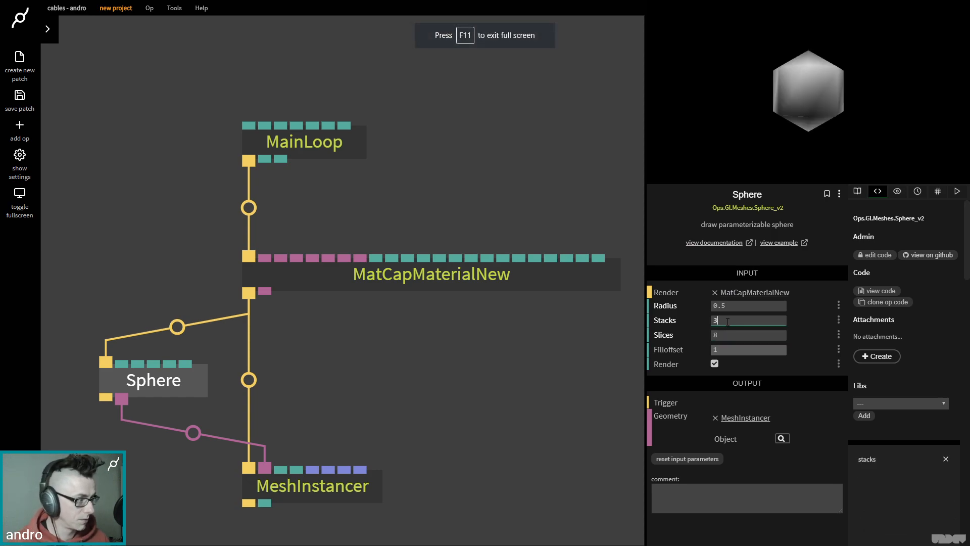
pyautogui.click(735, 336)
pyautogui.write('9')
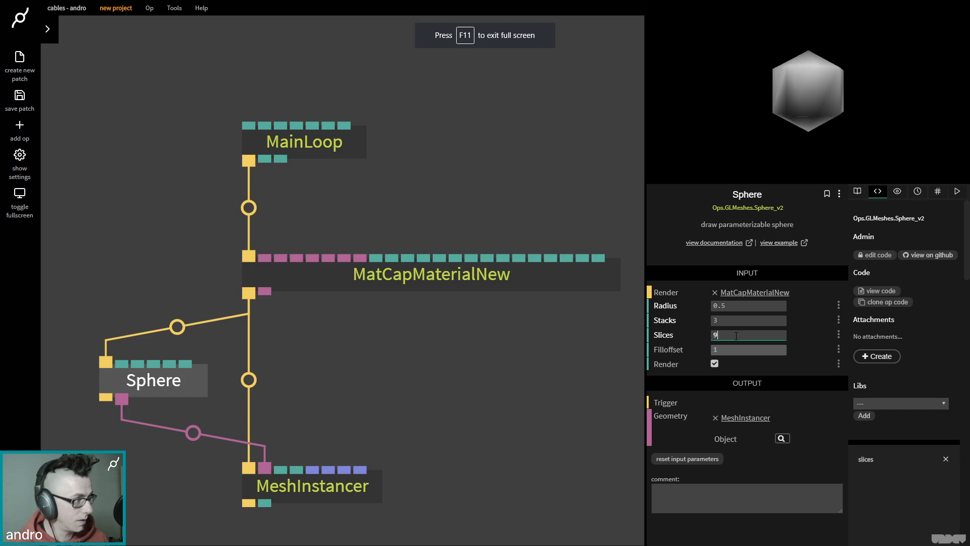
pyautogui.click(741, 321)
pyautogui.click(750, 336)
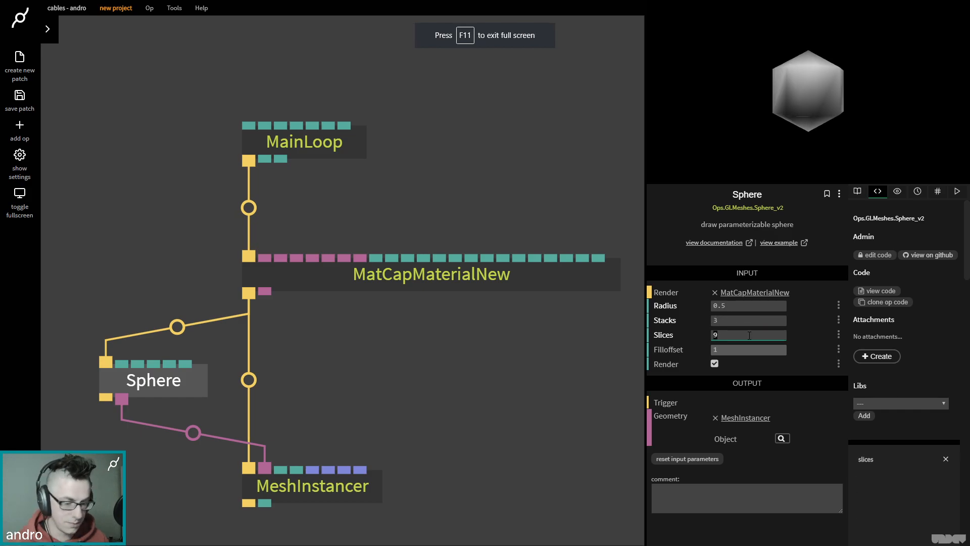
pyautogui.write('5')
pyautogui.click(779, 84)
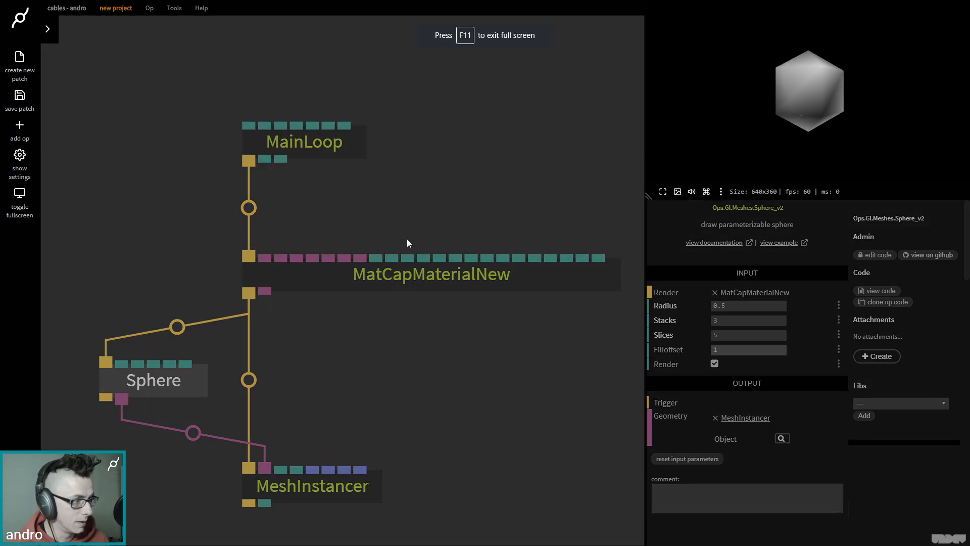
# - Insert an OrbitControls op between the MainLoop and MatCapMaterialNew, and test it by orbiting the rendered sphere
pyautogui.click(244, 208)
pyautogui.write('orbit')
pyautogui.press('Return')
pyautogui.press('pageup')
pyautogui.moveTo(313, 225); pyautogui.dragTo(312, 172)
pyautogui.moveTo(854, 111); pyautogui.dragTo(778, 124)
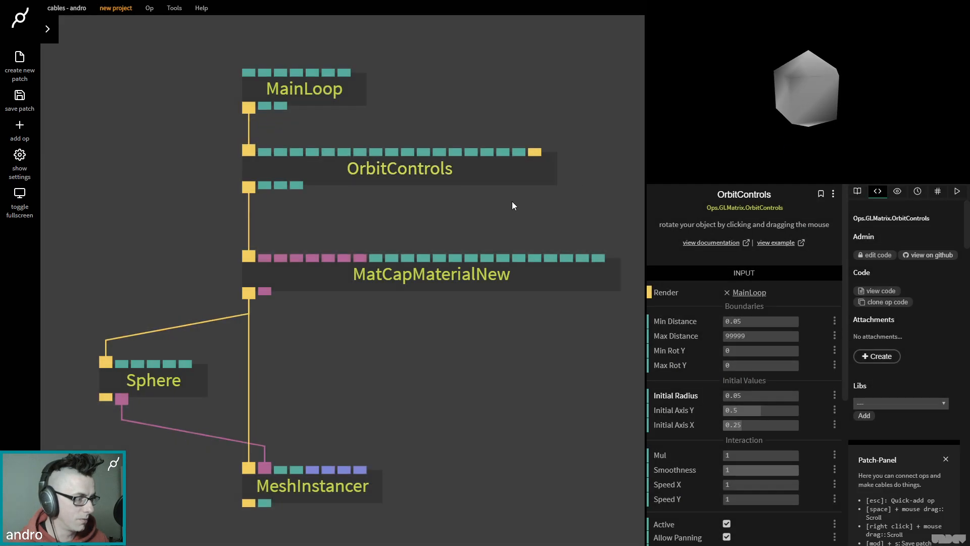
pyautogui.click(512, 201)
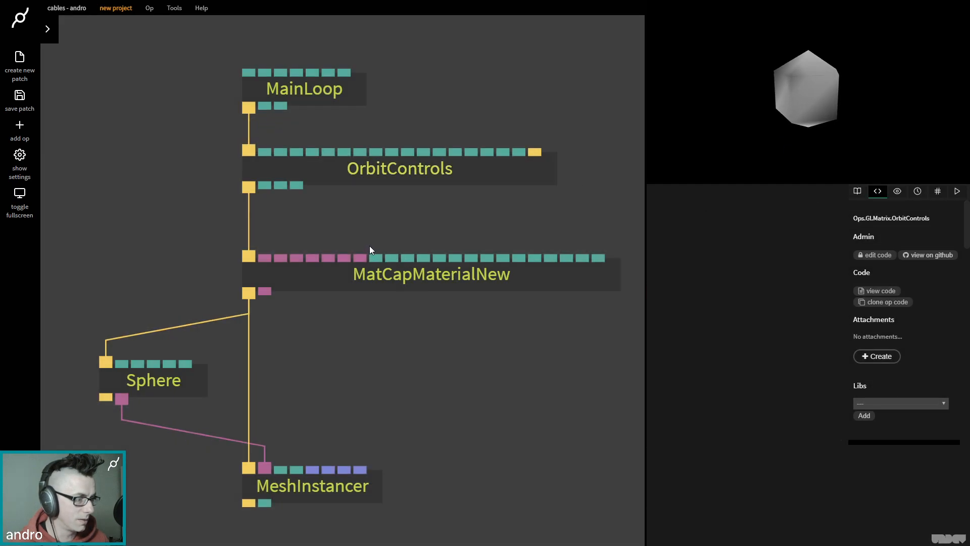
# - Replace the MatCapMaterialNew with a LambertMaterial op between the OrbitControls and the MeshInstancer
pyautogui.click(377, 274)
pyautogui.press('Delete')
pyautogui.click(249, 325)
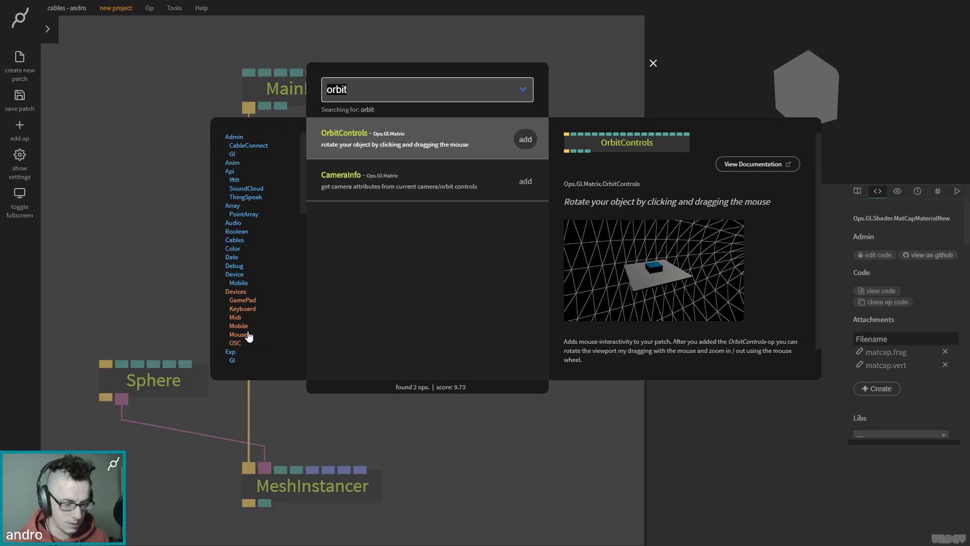
pyautogui.write('lambert')
pyautogui.press('Return')
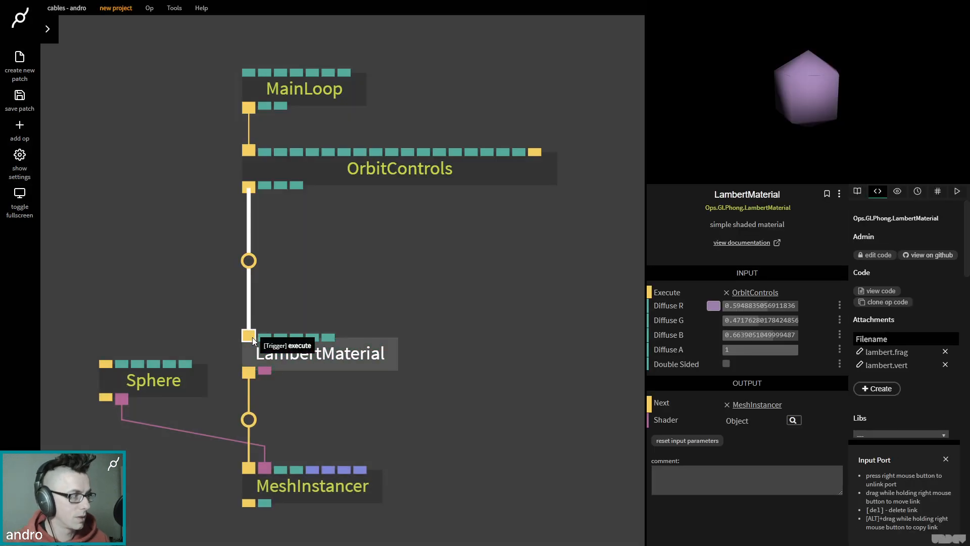
pyautogui.moveTo(347, 362); pyautogui.dragTo(328, 279)
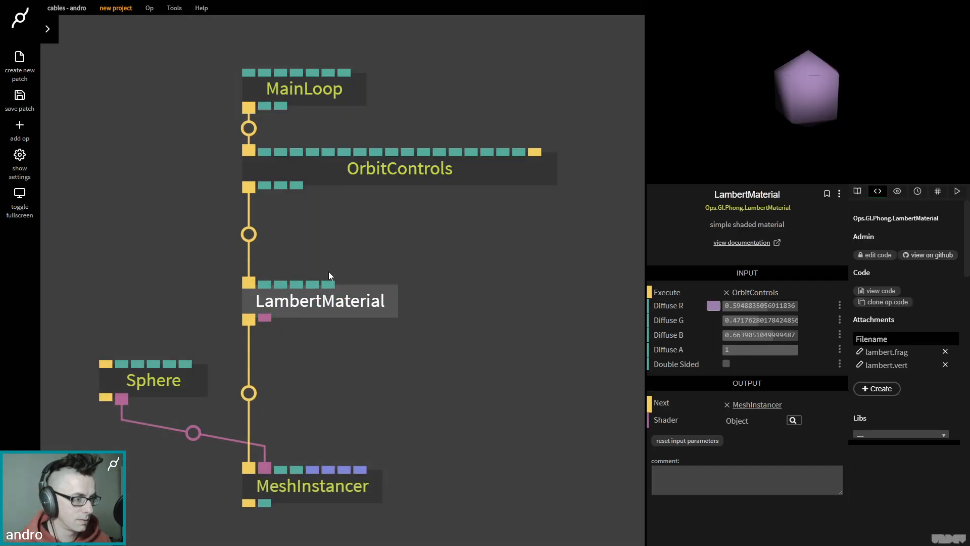
# - Set the LambertMaterial's diffuse colour to white and link its trigger output to the Sphere's Render input
pyautogui.click(717, 307)
pyautogui.moveTo(718, 309); pyautogui.dragTo(621, 235)
pyautogui.click(390, 372)
pyautogui.moveTo(265, 291); pyautogui.dragTo(82, 288)
pyautogui.press('Escape')
pyautogui.moveTo(248, 293); pyautogui.dragTo(139, 380)
# - Search the ops for points and add a PointsCircle op to the patch
pyautogui.moveTo(467, 379); pyautogui.dragTo(363, 276)
pyautogui.press('Escape')
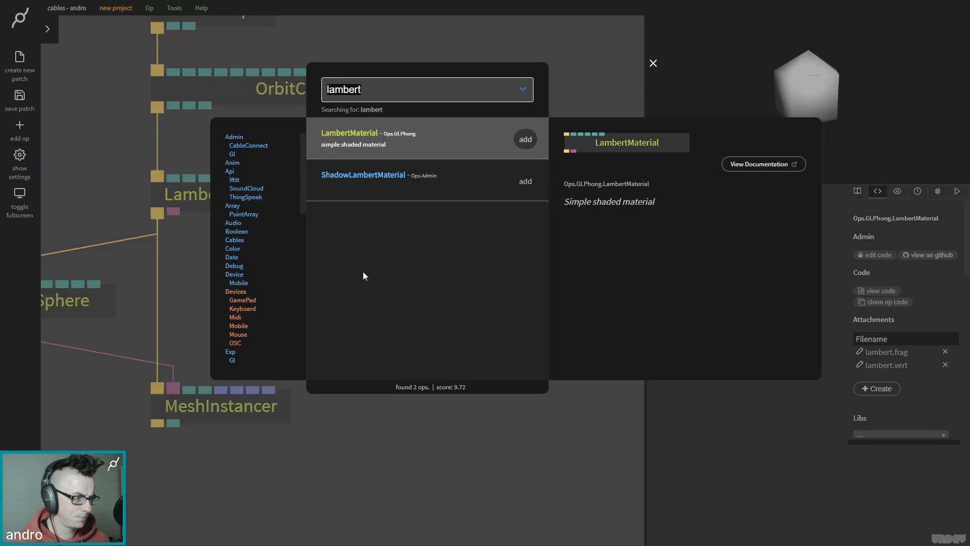
pyautogui.write('point')
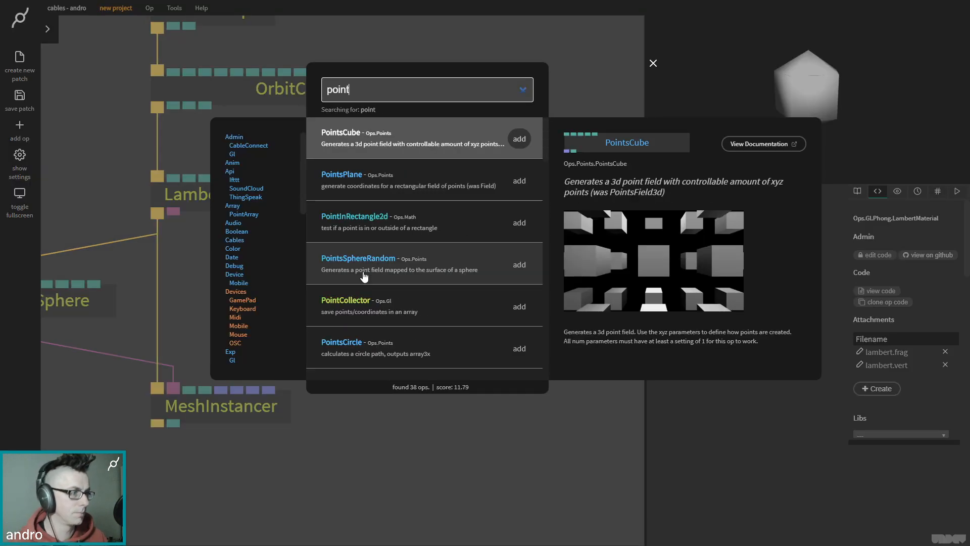
pyautogui.write('s')
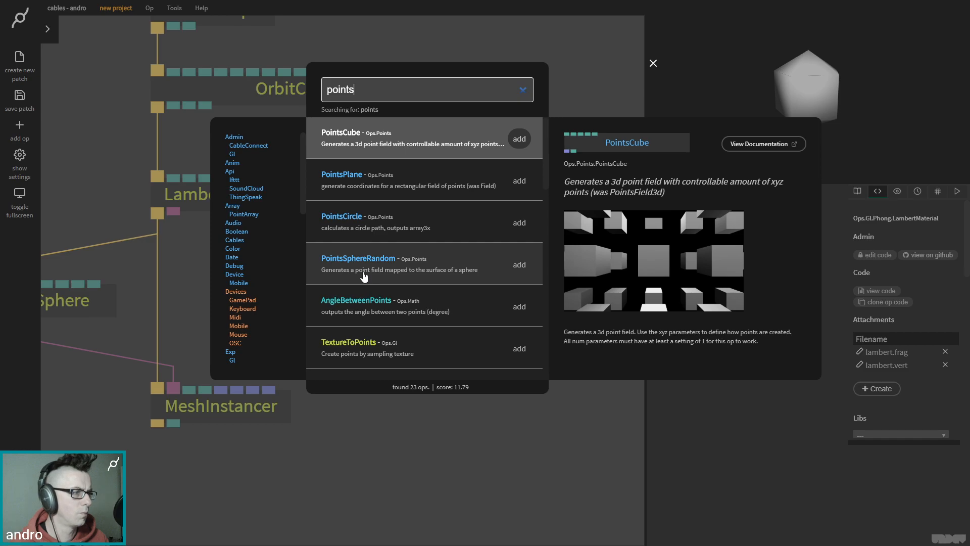
pyautogui.press('Down')
pyautogui.press('Down')
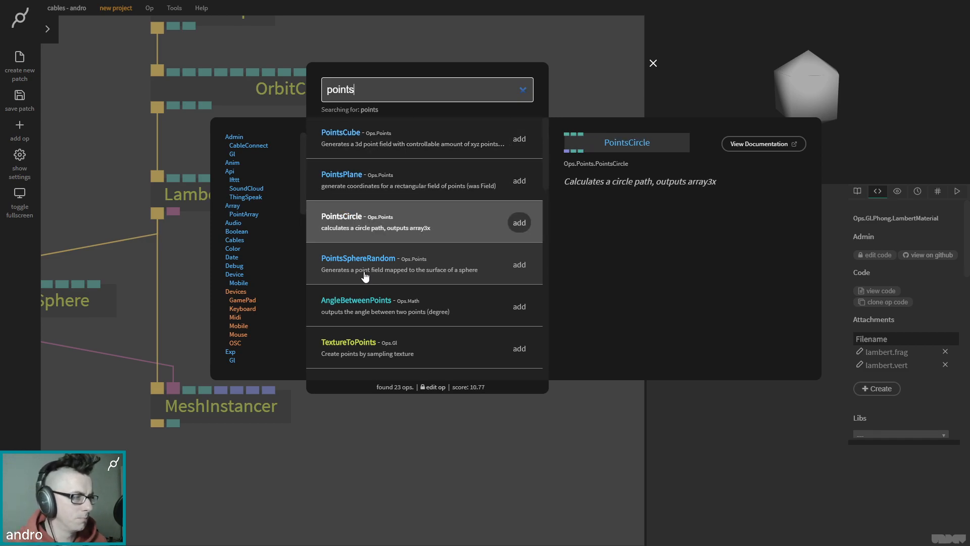
pyautogui.click(523, 226)
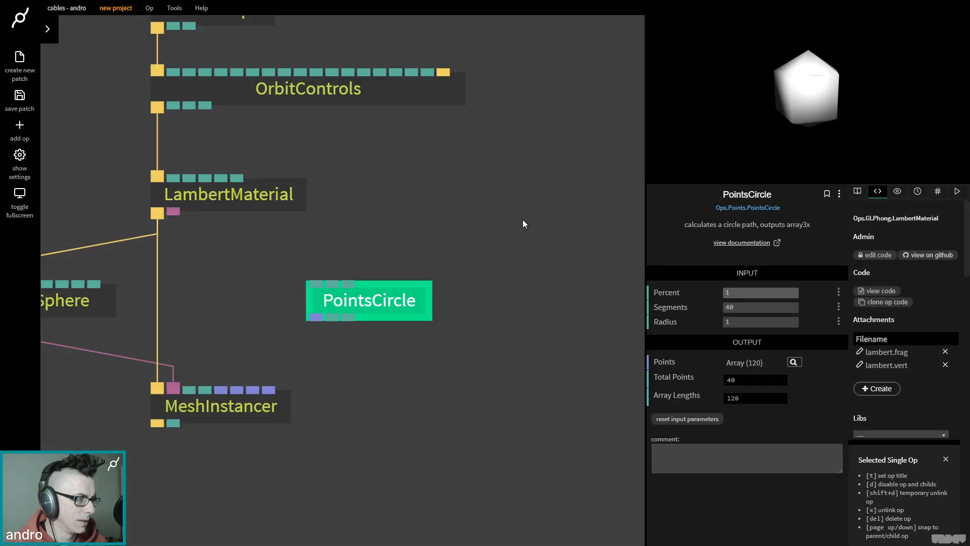
# - Link the PointsCircle's Points output to the MeshInstancer's first array input and inspect the rendered ring from different angles
pyautogui.moveTo(417, 299); pyautogui.dragTo(444, 271)
pyautogui.moveTo(348, 291); pyautogui.dragTo(245, 416)
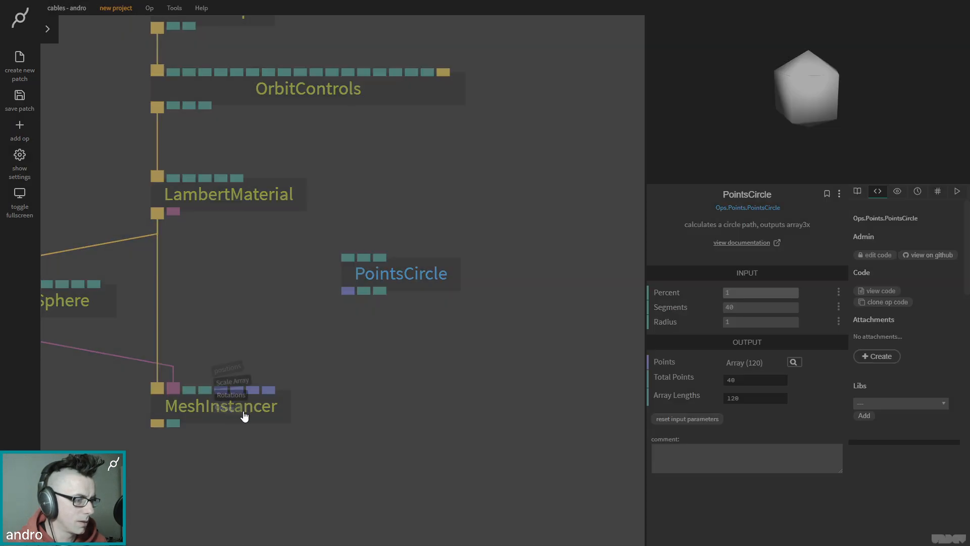
pyautogui.click(239, 374)
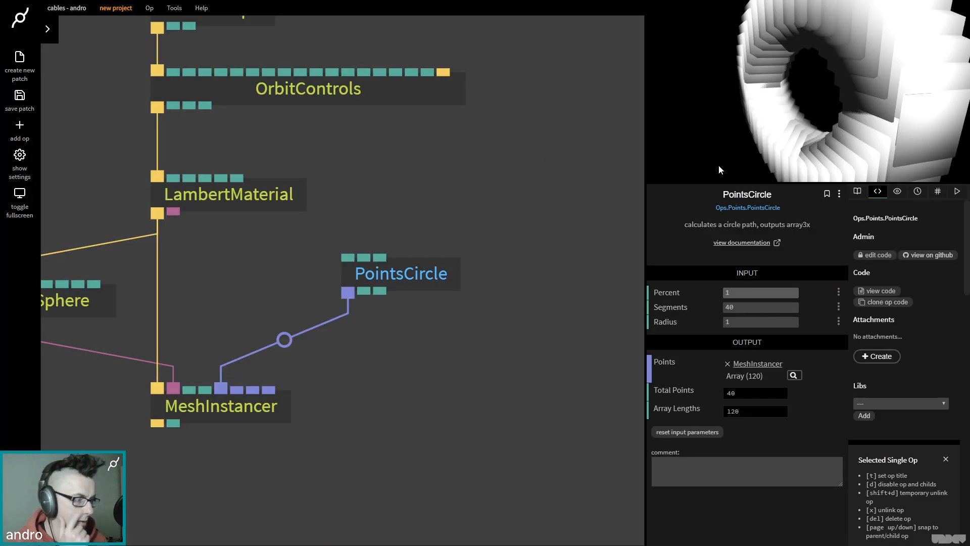
pyautogui.moveTo(720, 174); pyautogui.dragTo(746, 121)
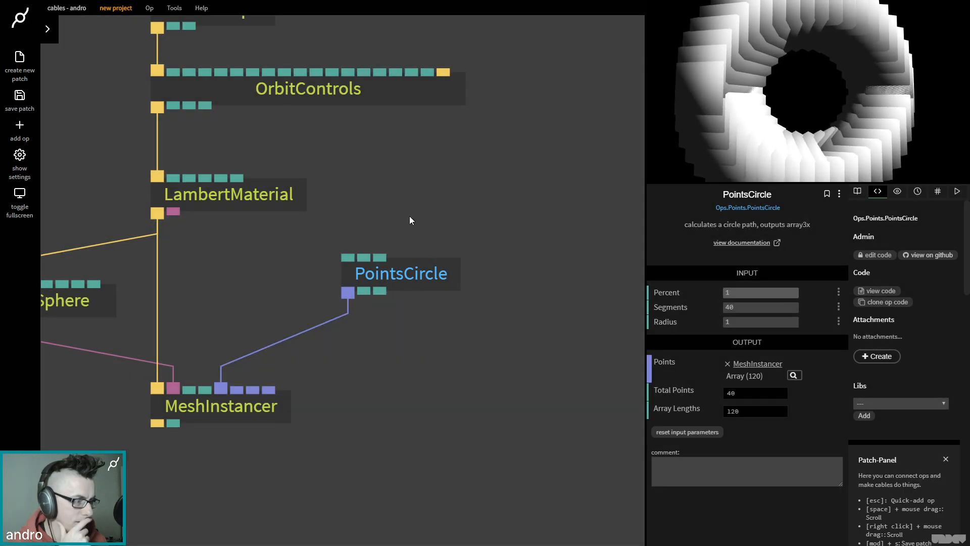
pyautogui.click(410, 217)
pyautogui.moveTo(834, 96); pyautogui.dragTo(851, 108)
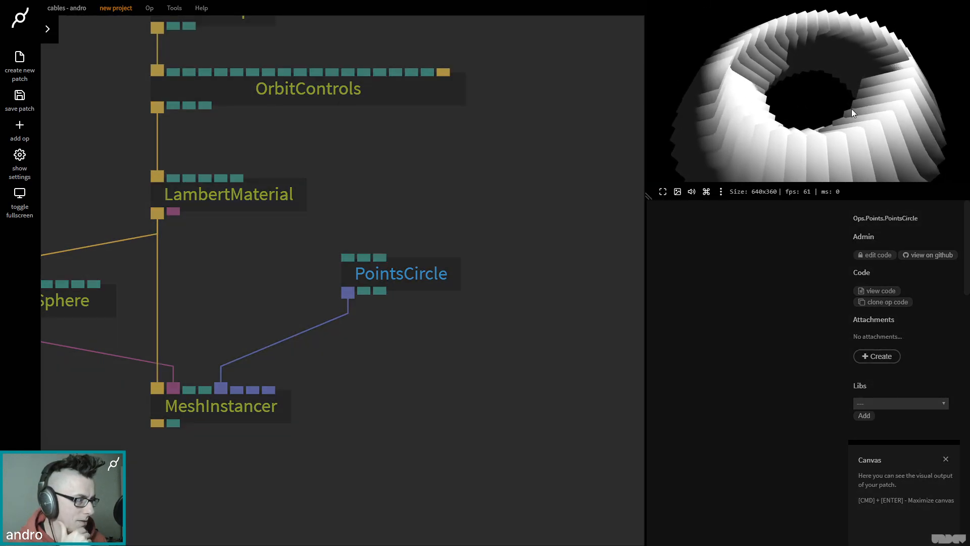
pyautogui.click(539, 205)
# - Reduce the Sphere's Radius to 0.09
pyautogui.moveTo(207, 317); pyautogui.dragTo(301, 275)
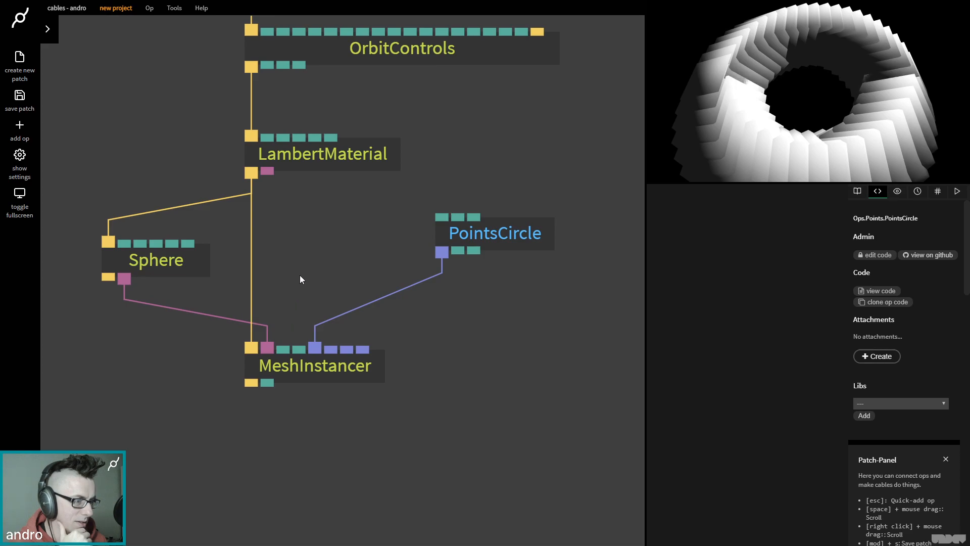
pyautogui.click(191, 268)
pyautogui.moveTo(749, 306)
pyautogui.mouseDown()
pyautogui.moveTo(727, 305)
pyautogui.moveTo(773, 305)
pyautogui.moveTo(735, 305)
pyautogui.mouseUp()
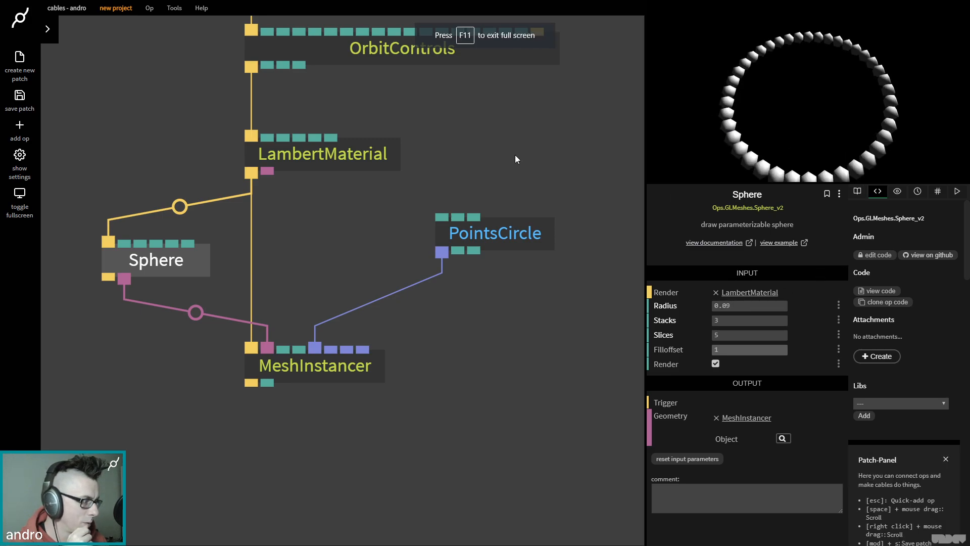
pyautogui.click(515, 158)
# - Set the PointsCircle's Segments to 30
pyautogui.moveTo(505, 134); pyautogui.dragTo(429, 165)
pyautogui.click(457, 266)
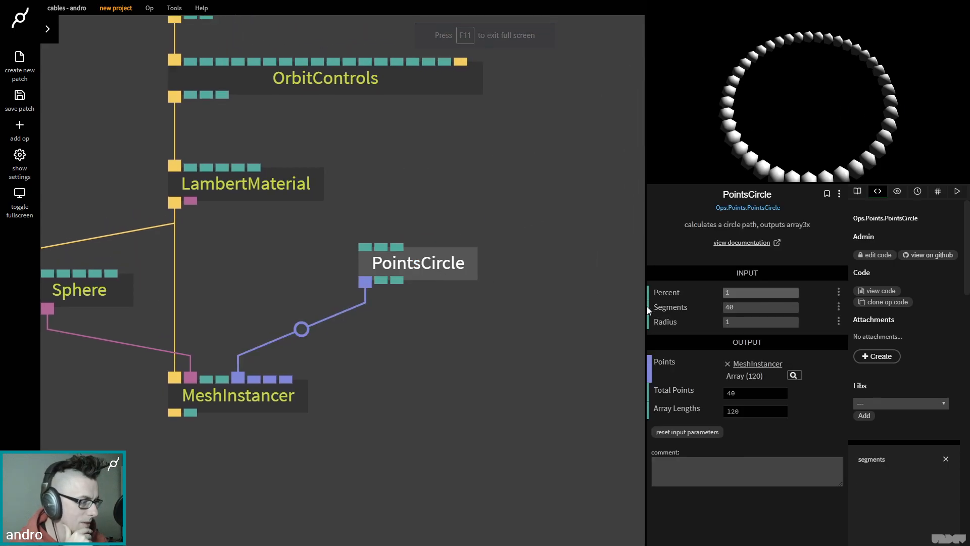
pyautogui.moveTo(760, 308); pyautogui.dragTo(738, 309)
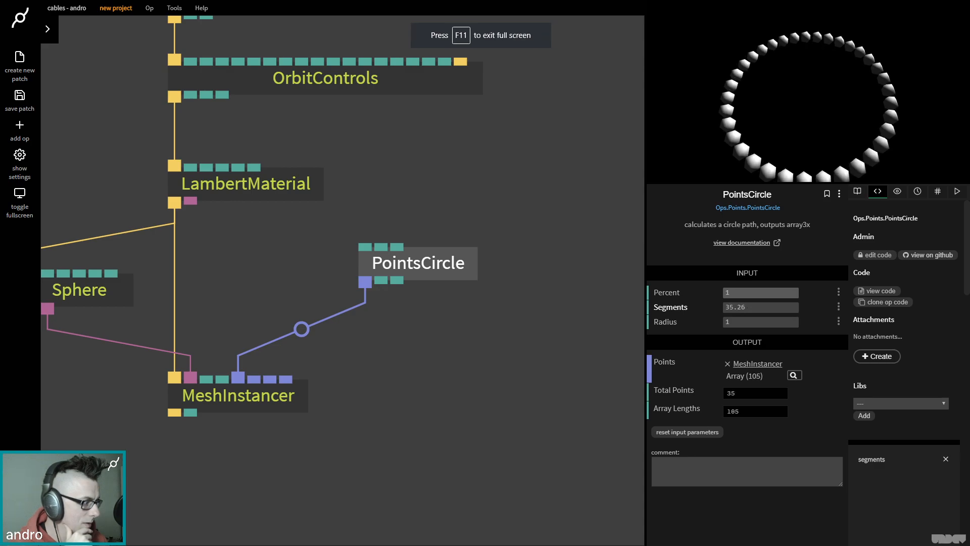
pyautogui.write('30')
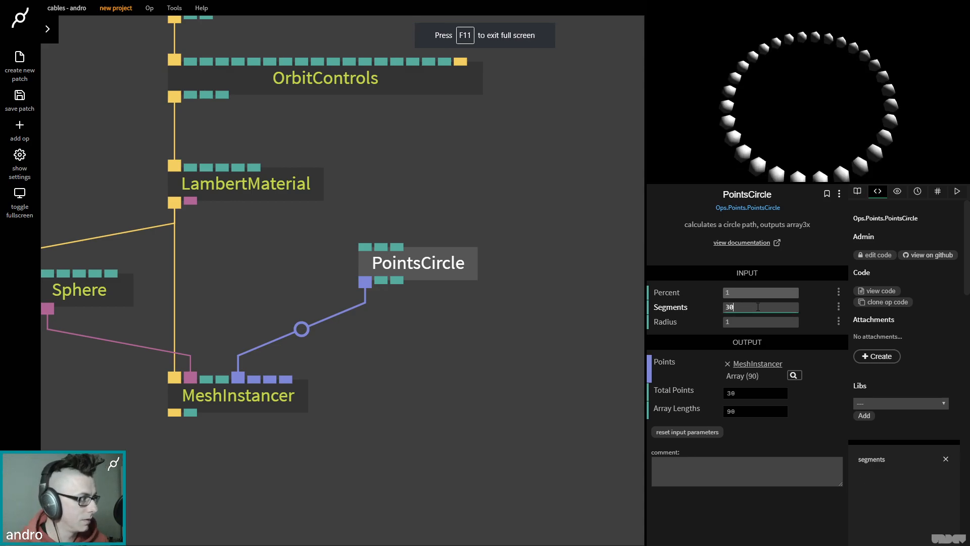
pyautogui.moveTo(754, 96)
pyautogui.mouseDown()
pyautogui.moveTo(767, 120)
pyautogui.moveTo(808, 125)
pyautogui.moveTo(809, 97)
pyautogui.moveTo(803, 123)
pyautogui.moveTo(793, 111)
pyautogui.moveTo(758, 112)
pyautogui.mouseUp()
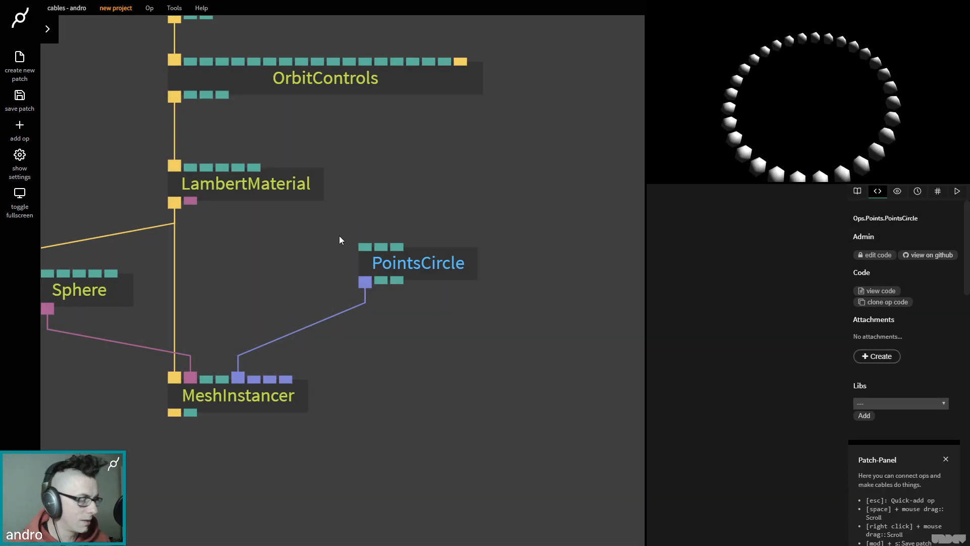
# - Add a RandomNumbersArray3 fed by the PointsCircle's Total Points output, and link its Values output to the MeshInstancer's Rotations input
pyautogui.click(426, 263)
pyautogui.moveTo(466, 257); pyautogui.dragTo(482, 232)
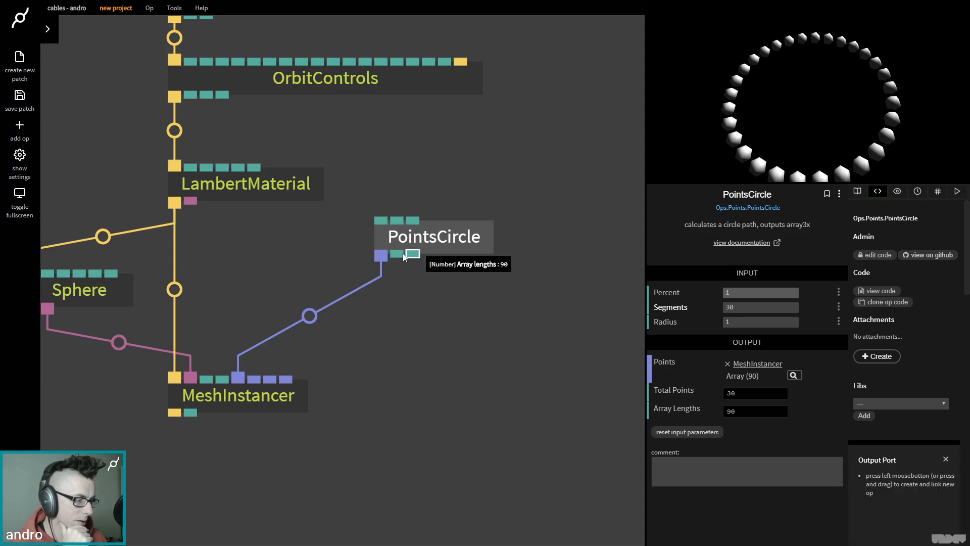
pyautogui.moveTo(397, 253); pyautogui.dragTo(524, 283)
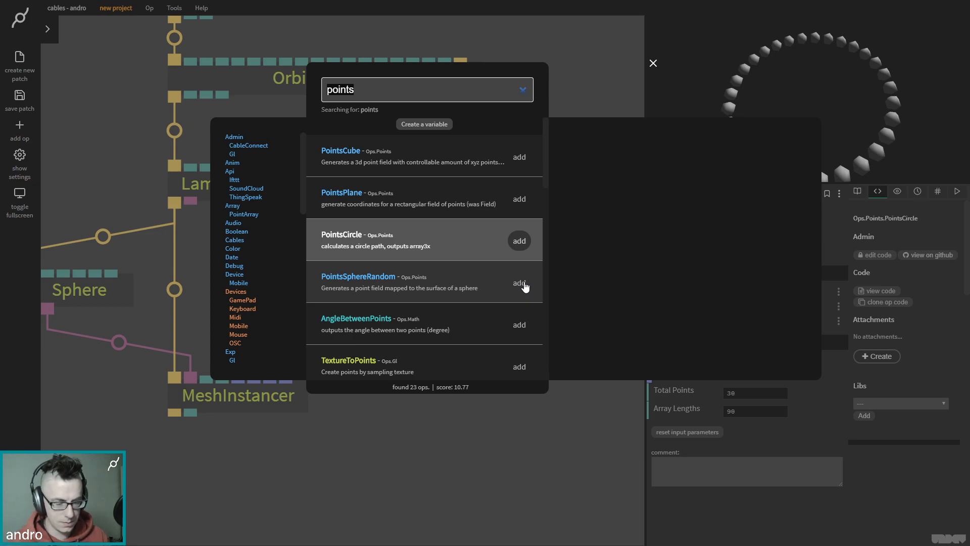
pyautogui.write('randomnumbersarr')
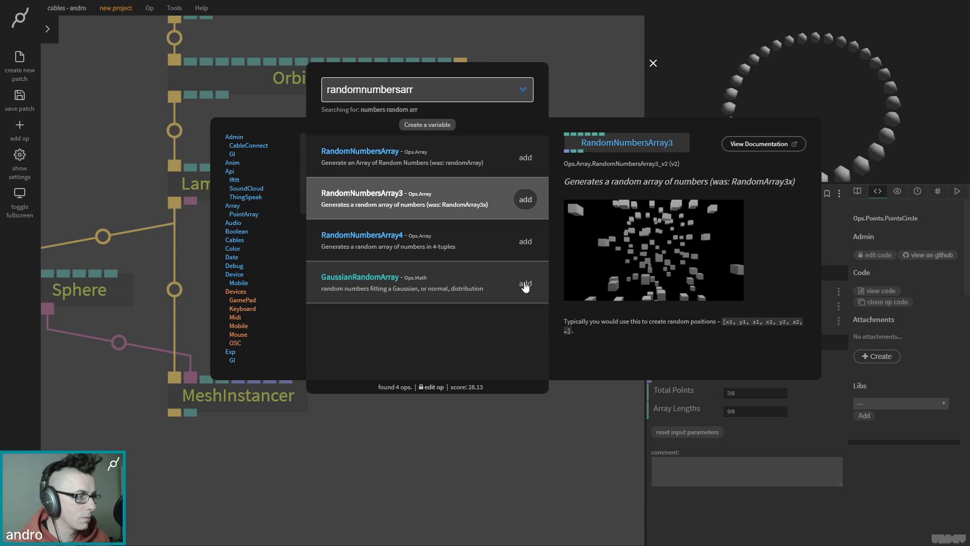
pyautogui.press('Return')
pyautogui.moveTo(413, 226); pyautogui.dragTo(448, 216)
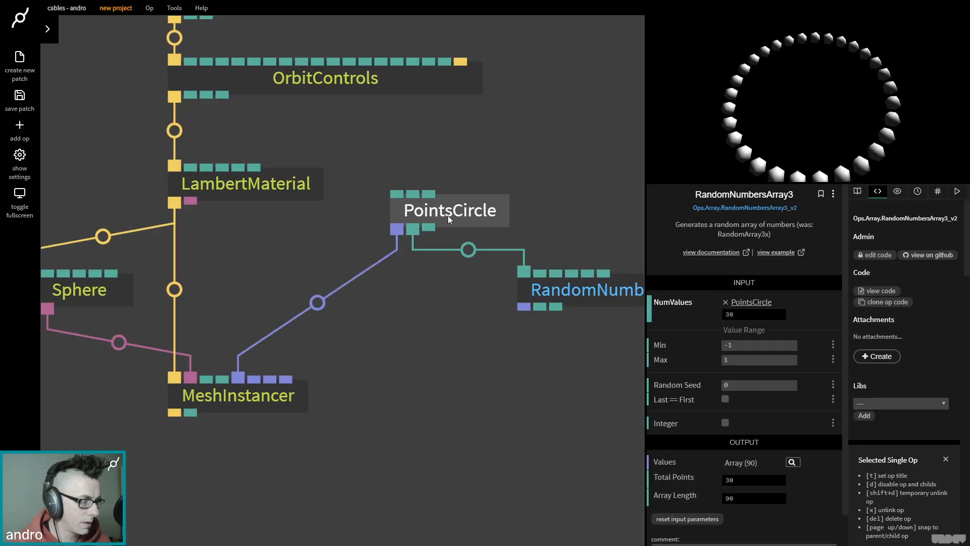
pyautogui.moveTo(521, 308); pyautogui.dragTo(242, 398)
pyautogui.click(288, 394)
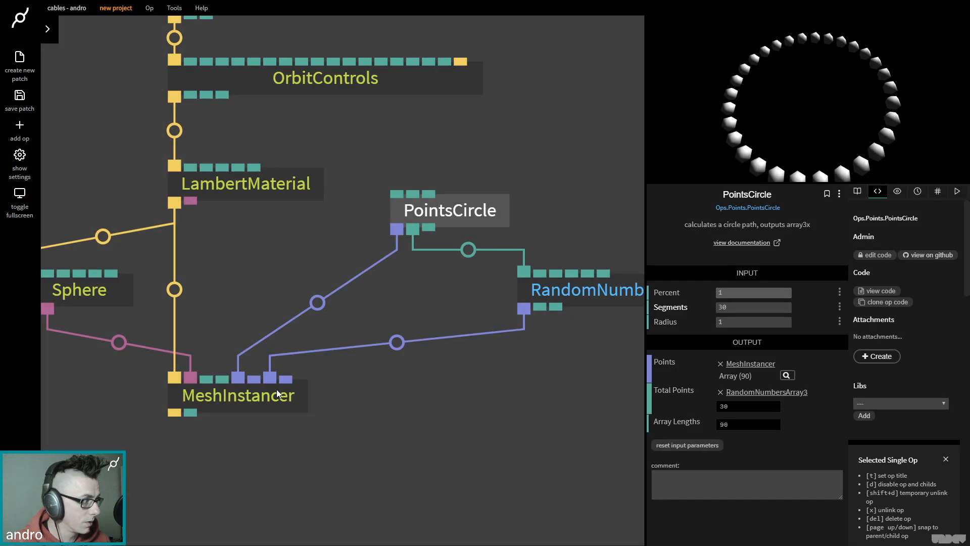
# - Set the RandomNumbersArray3's Min to -180 and Max to 180, and check the instance rotations from different angles
pyautogui.click(585, 295)
pyautogui.click(753, 345)
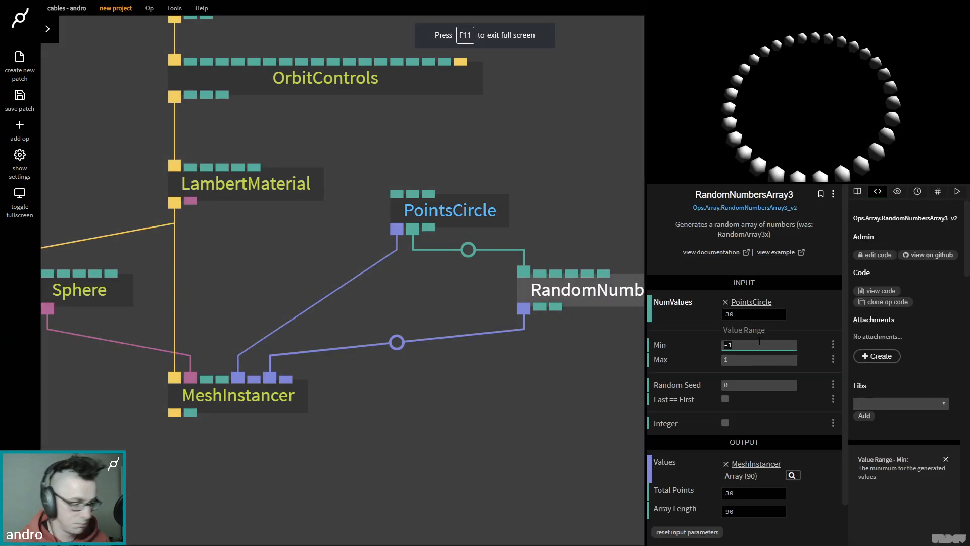
pyautogui.write('-90')
pyautogui.press('Tab')
pyautogui.write('90')
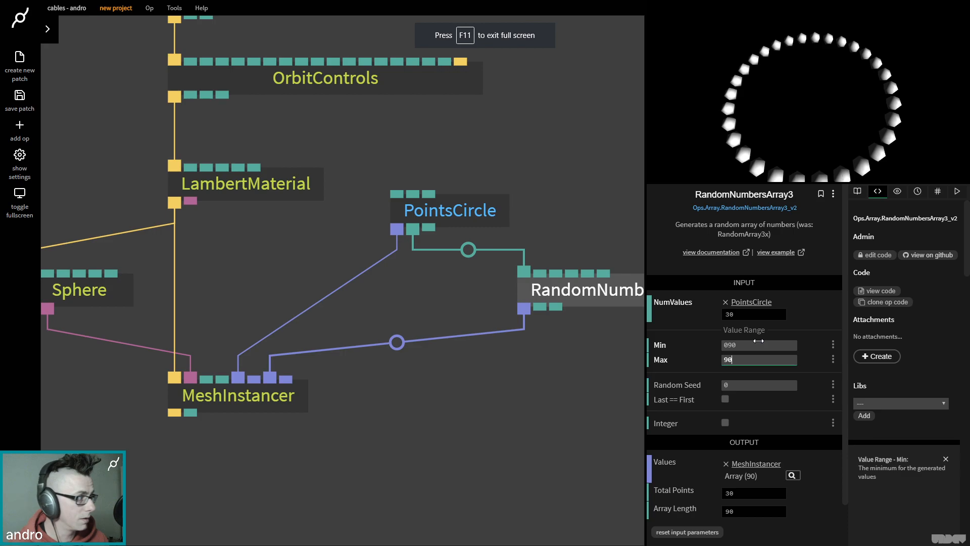
pyautogui.click(759, 344)
pyautogui.write('-180')
pyautogui.press('Tab')
pyautogui.write('180')
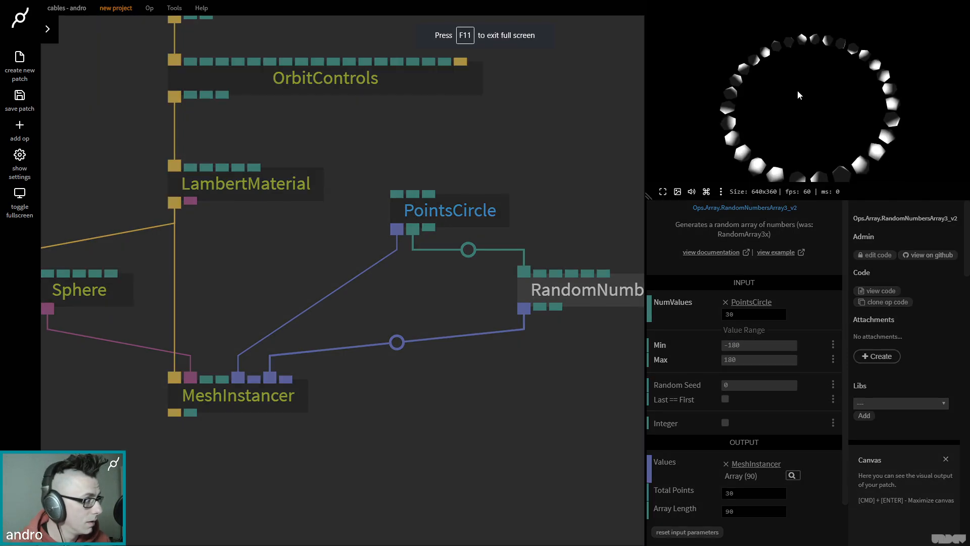
pyautogui.moveTo(797, 90); pyautogui.dragTo(735, 82)
pyautogui.moveTo(742, 178); pyautogui.dragTo(800, 40)
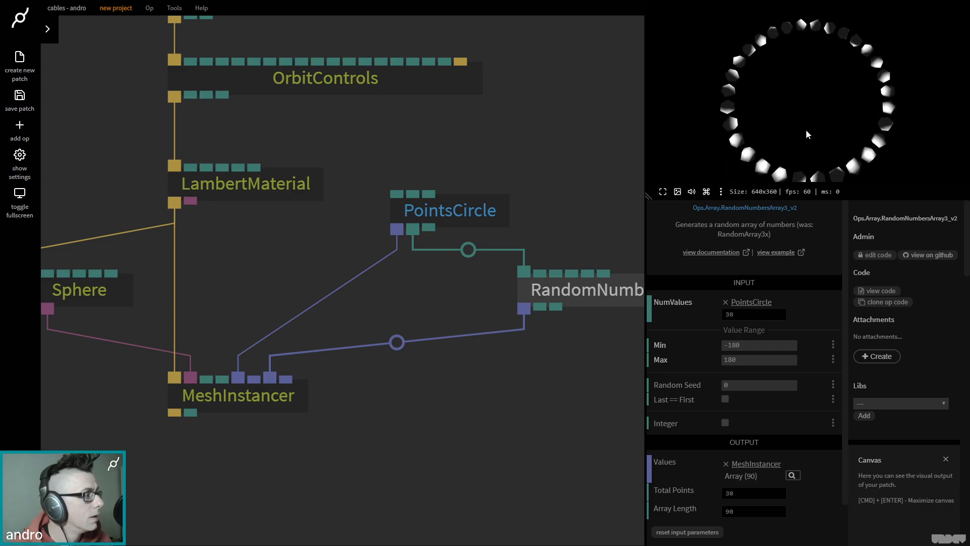
# - Replace the LambertMaterial with a MatCapMaterialNew inserted between OrbitControls and MeshInstancer, and position it in line with the MeshInstancer
pyautogui.click(244, 186)
pyautogui.press('Delete')
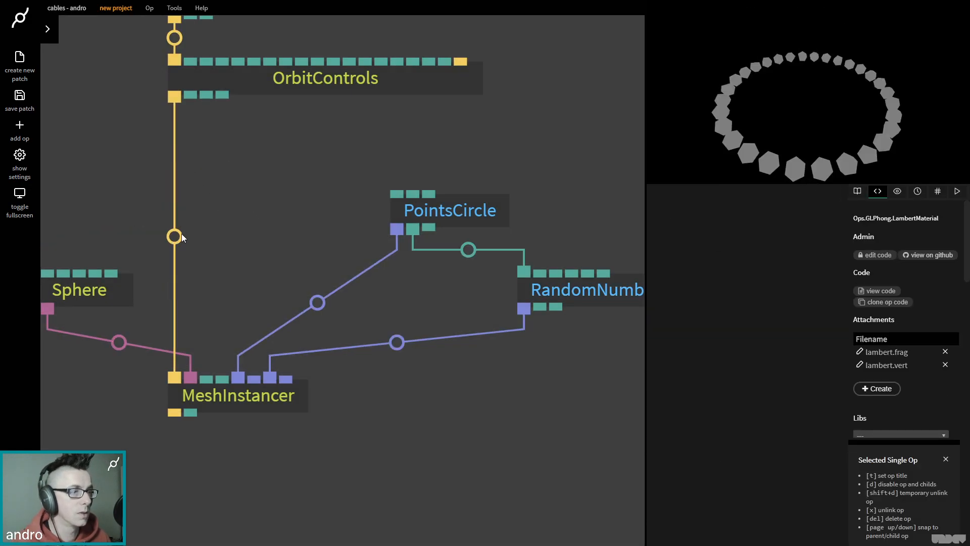
pyautogui.click(181, 238)
pyautogui.write('matcap')
pyautogui.press('Return')
pyautogui.moveTo(223, 239); pyautogui.dragTo(369, 246)
pyautogui.moveTo(321, 183); pyautogui.dragTo(178, 280)
pyautogui.scroll(4, 433, 167)
pyautogui.moveTo(497, 312); pyautogui.dragTo(171, 115)
pyautogui.moveTo(328, 279); pyautogui.dragTo(313, 146)
# - Add a Texture op linked to the MatCapMaterialNew's first texture input and place it just above the material
pyautogui.click(216, 245)
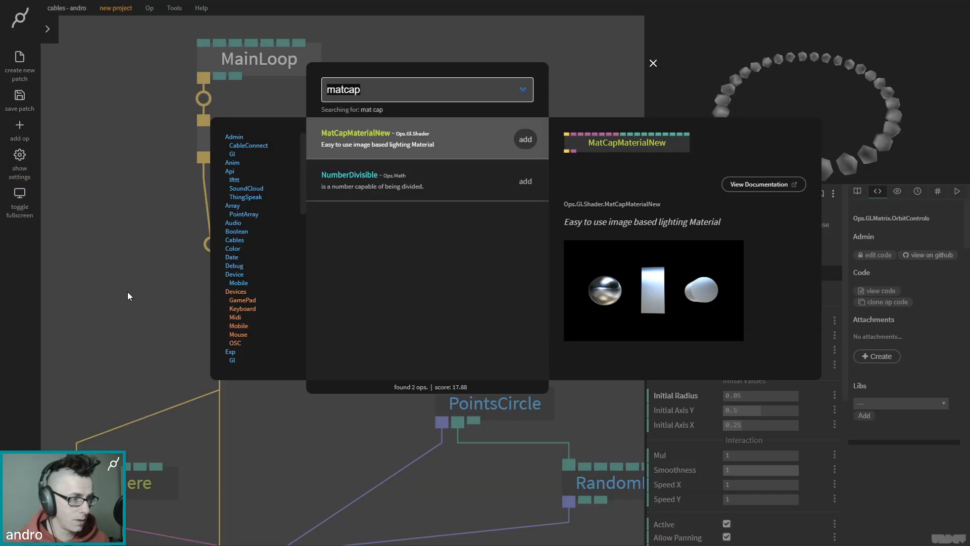
pyautogui.press('Escape')
pyautogui.click(236, 333)
pyautogui.write('t')
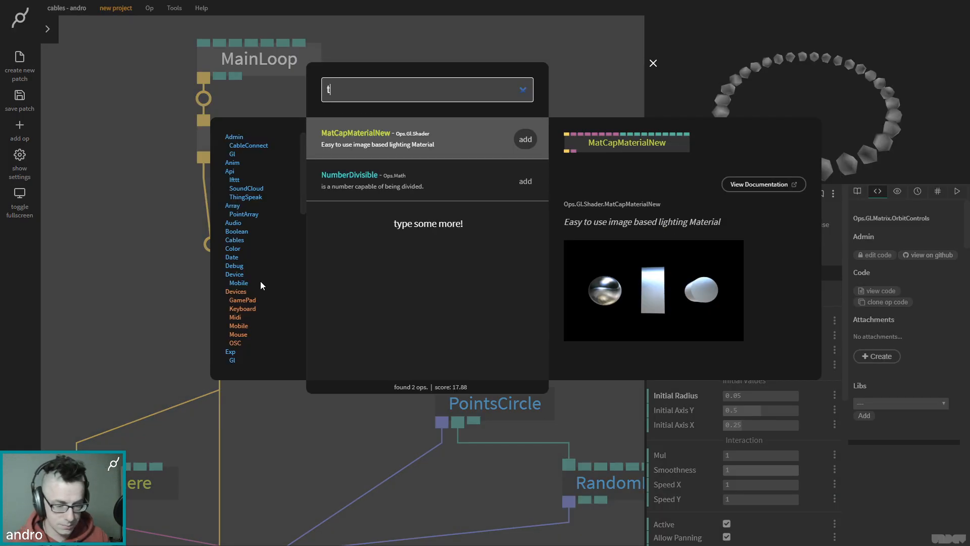
pyautogui.write('exture')
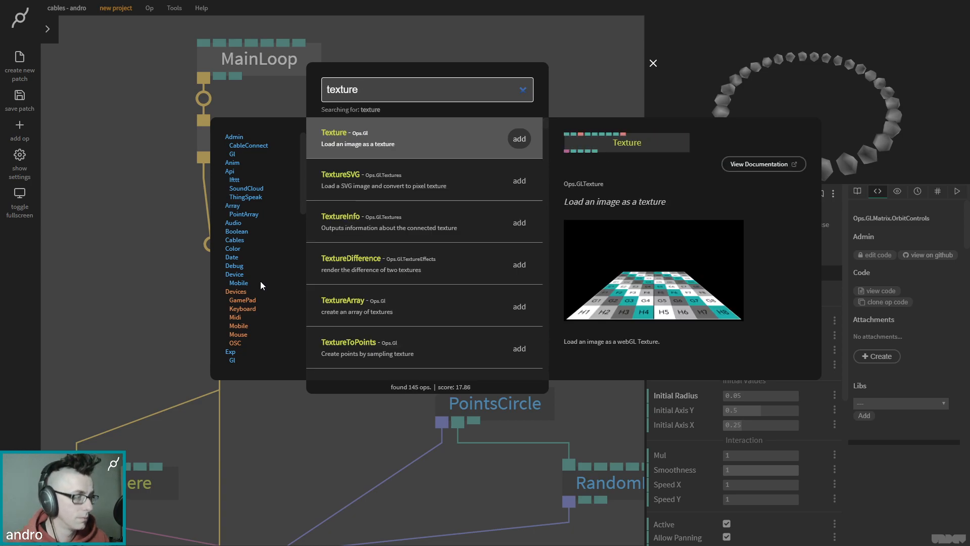
pyautogui.press('Return')
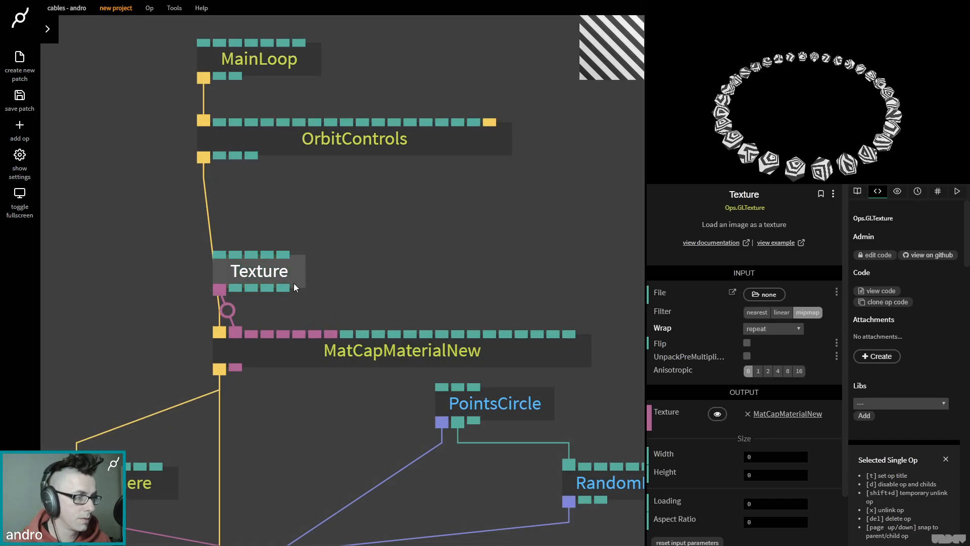
pyautogui.moveTo(294, 286); pyautogui.dragTo(310, 259)
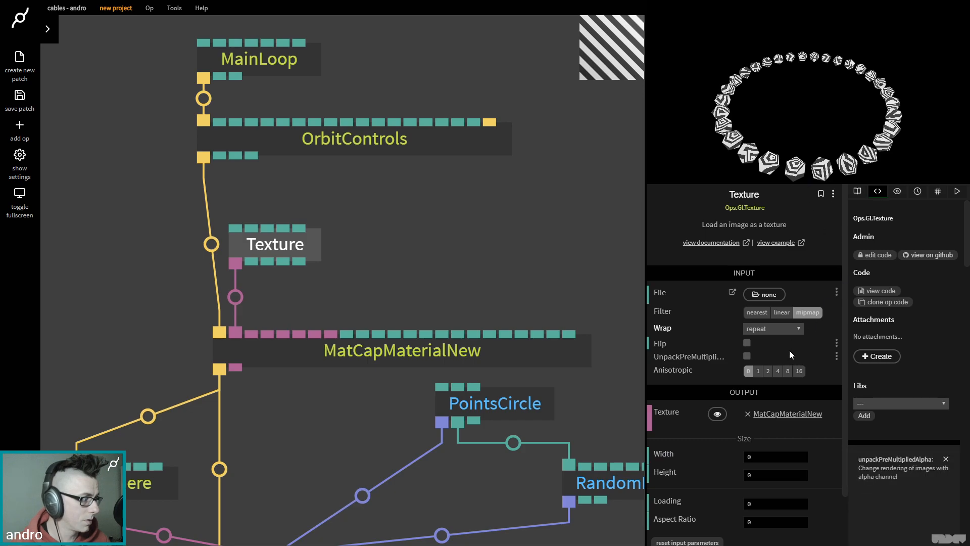
# - Load GeneticView_LightBlue-Jade1a.png from the library files into the Texture, after trying White_Cavity.png and the GeneticView aqua blue matcap
pyautogui.click(773, 329)
pyautogui.click(764, 294)
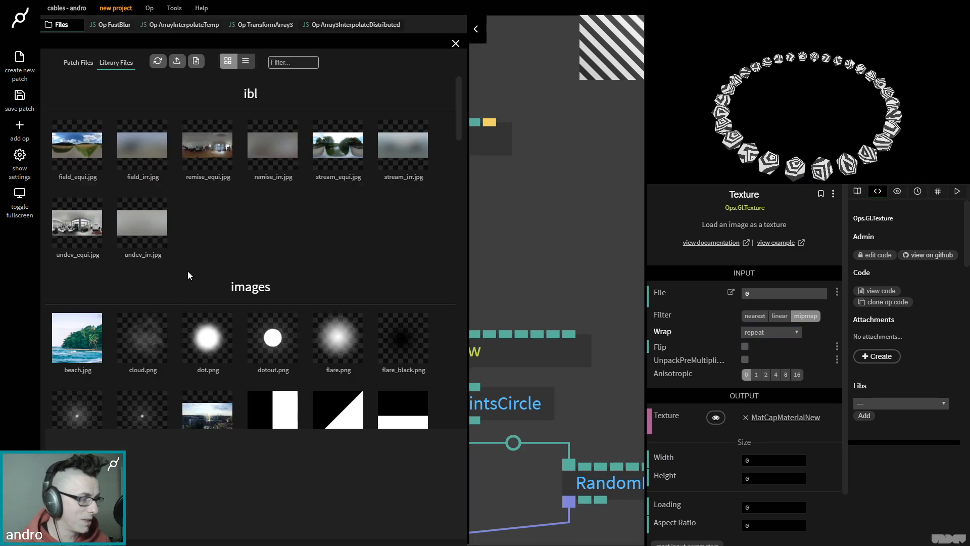
pyautogui.scroll(-15, 211, 244)
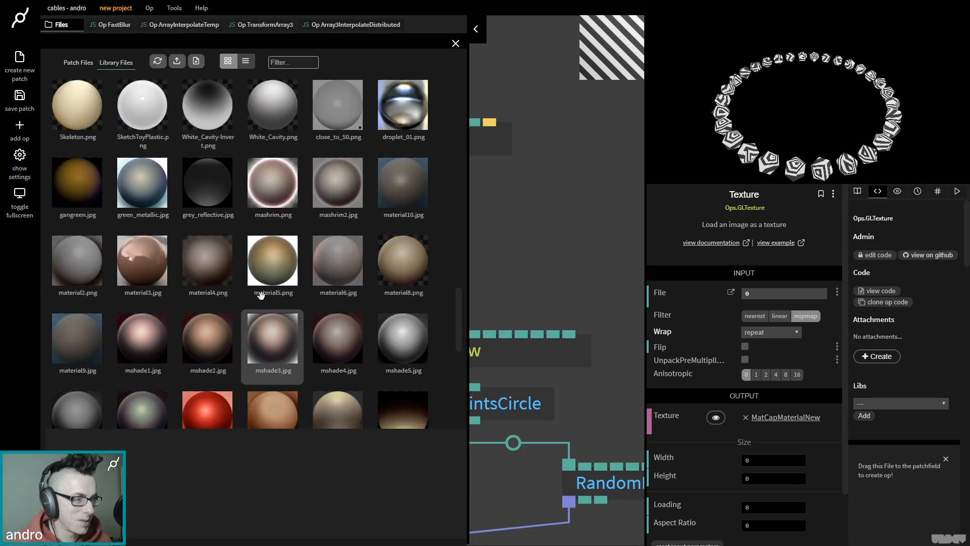
pyautogui.click(256, 288)
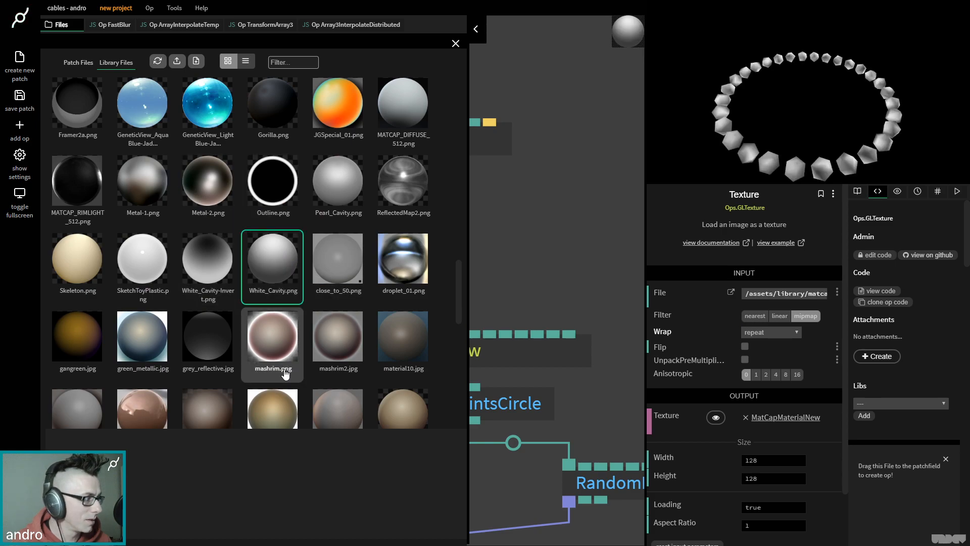
pyautogui.scroll(3, 286, 373)
pyautogui.click(141, 254)
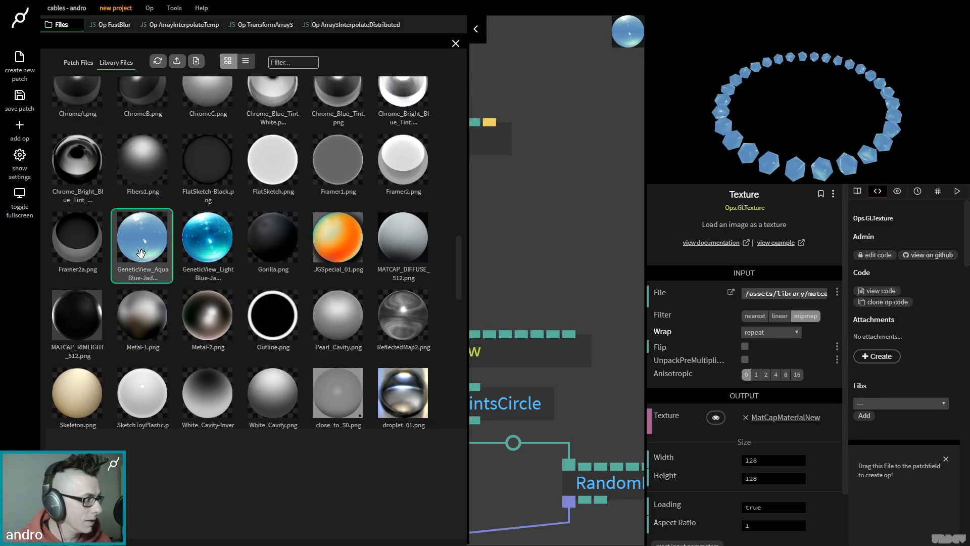
pyautogui.click(207, 240)
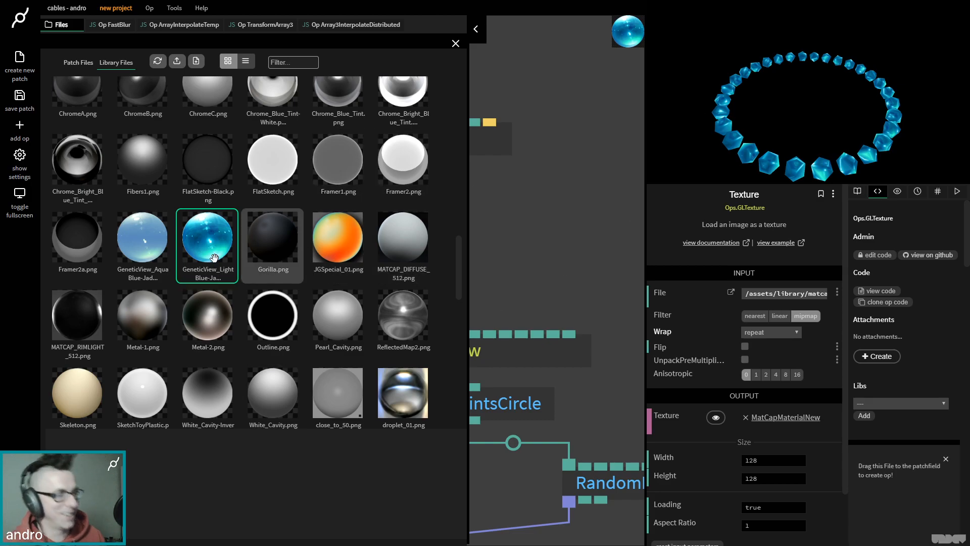
# - Try the ReflectedMap2.png and Chrome_Bright_Blue_Tint matcaps on the Texture, returning to GeneticView_LightBlue-Jade1a.png
pyautogui.click(402, 316)
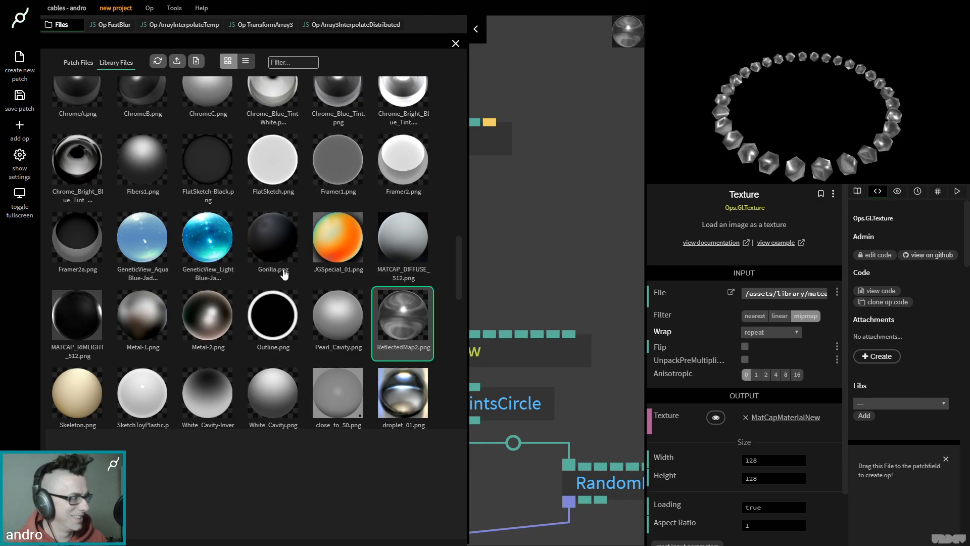
pyautogui.click(207, 240)
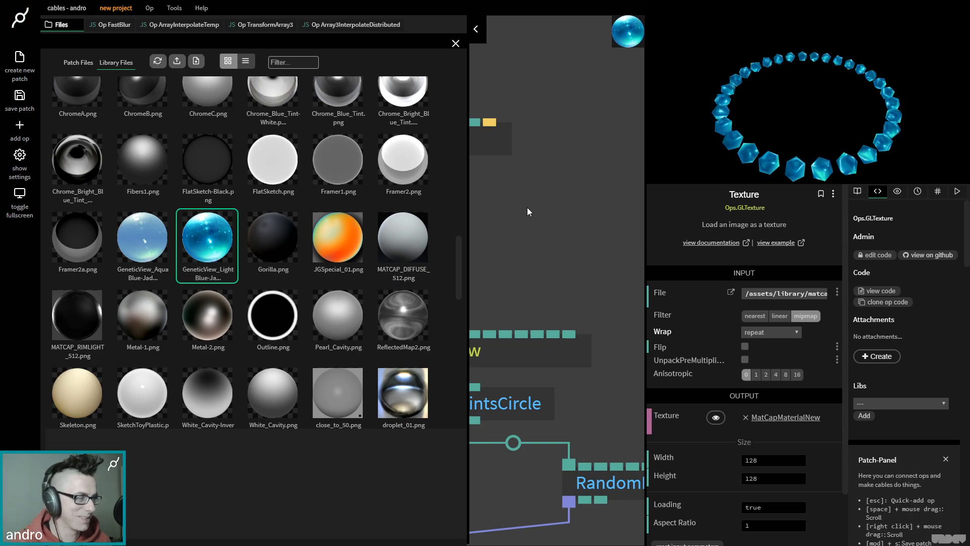
pyautogui.scroll(1, 207, 167)
pyautogui.click(77, 235)
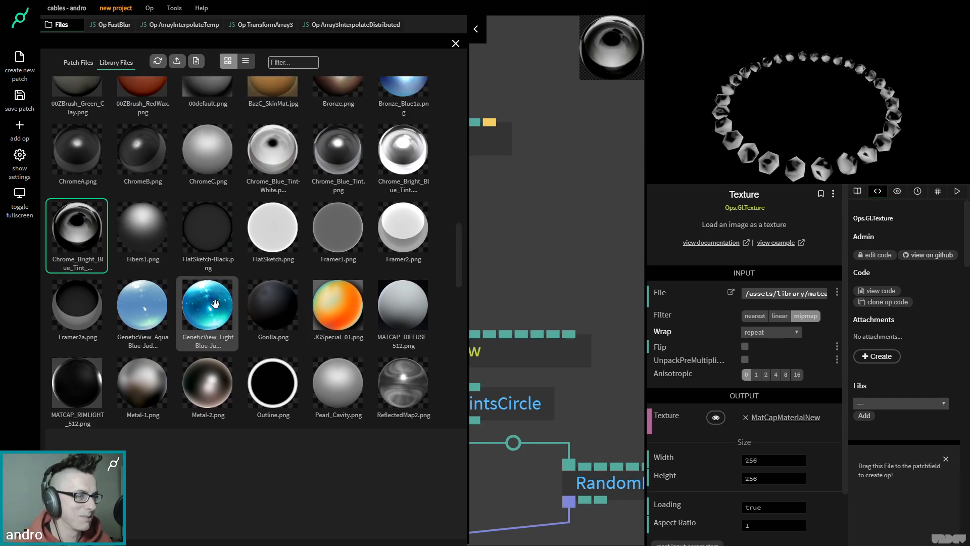
pyautogui.click(214, 303)
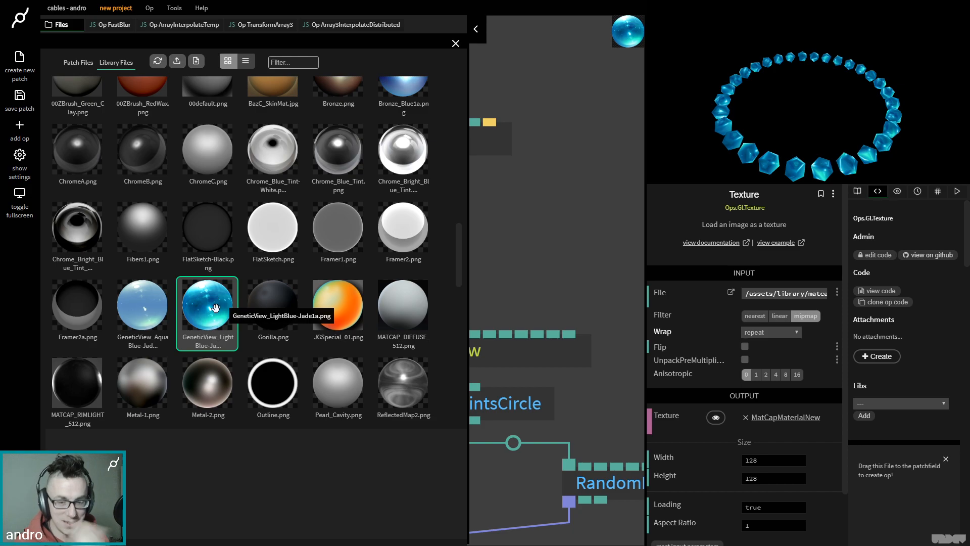
# - Close the file library and move MainLoop and OrbitControls together so they line up vertically above the MatCapMaterialNew
pyautogui.click(603, 193)
pyautogui.scroll(-2, 480, 260)
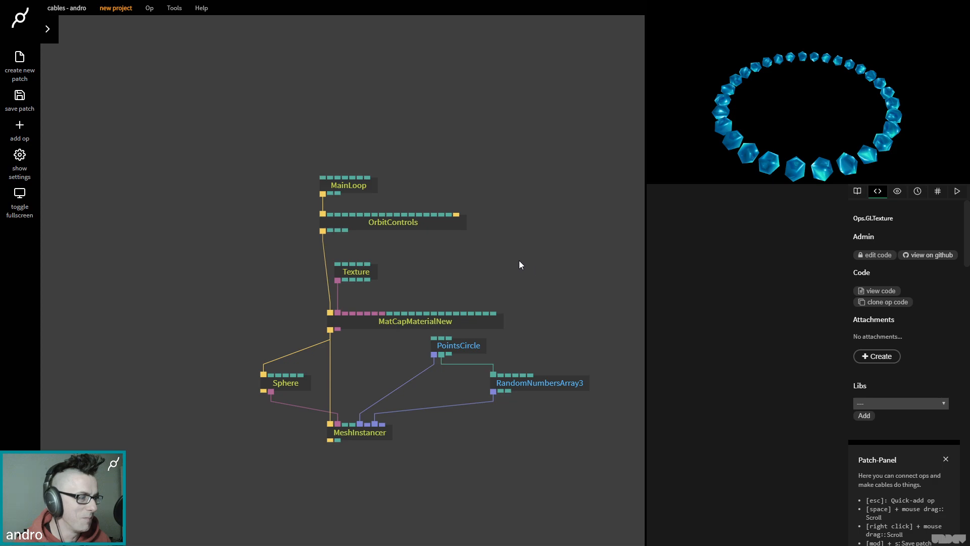
pyautogui.moveTo(400, 280); pyautogui.dragTo(300, 238)
pyautogui.moveTo(130, 82); pyautogui.dragTo(360, 206)
pyautogui.moveTo(284, 176); pyautogui.dragTo(290, 139)
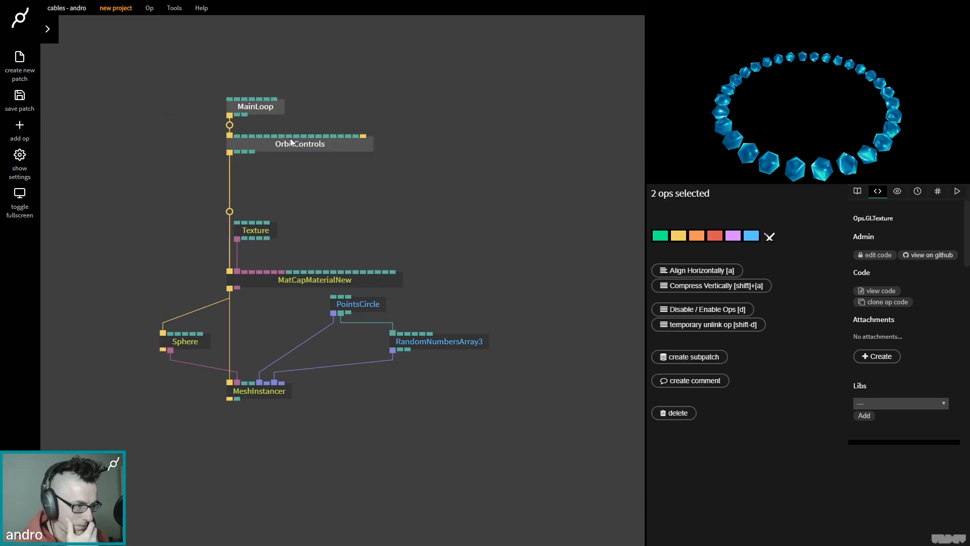
pyautogui.click(477, 195)
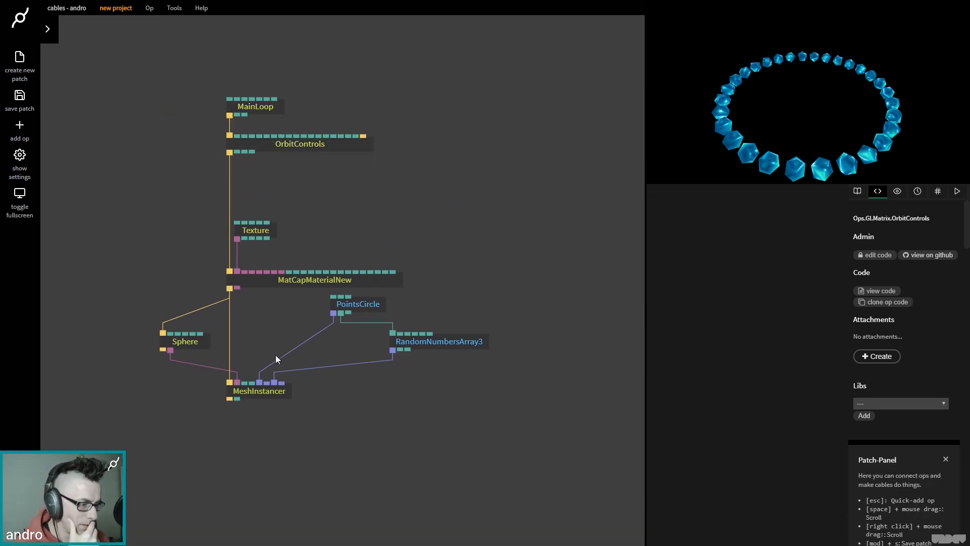
# - Shift the Sphere slightly closer to the main chain and move the MeshInstancer further down to make room for more ops
pyautogui.click(360, 304)
pyautogui.moveTo(185, 342); pyautogui.dragTo(192, 341)
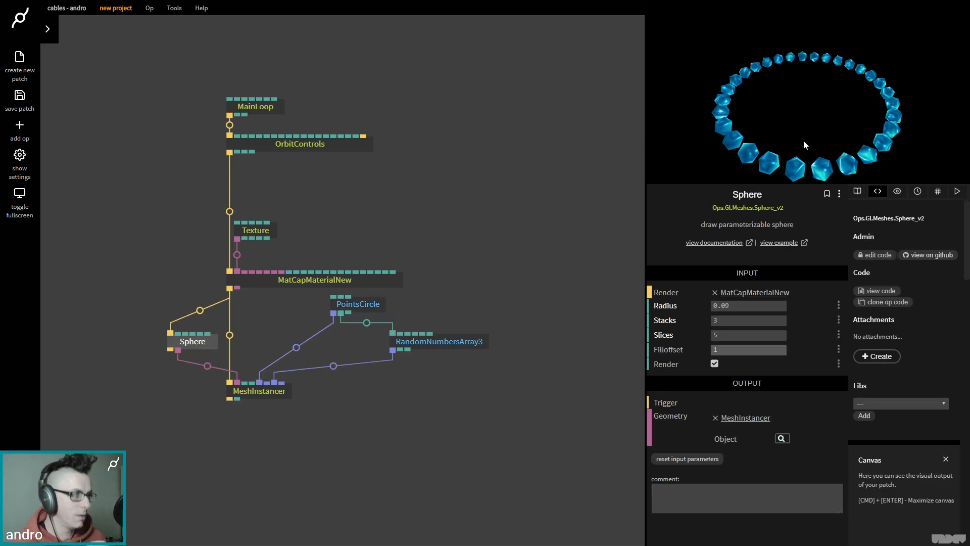
pyautogui.scroll(-2, 506, 252)
pyautogui.click(415, 304)
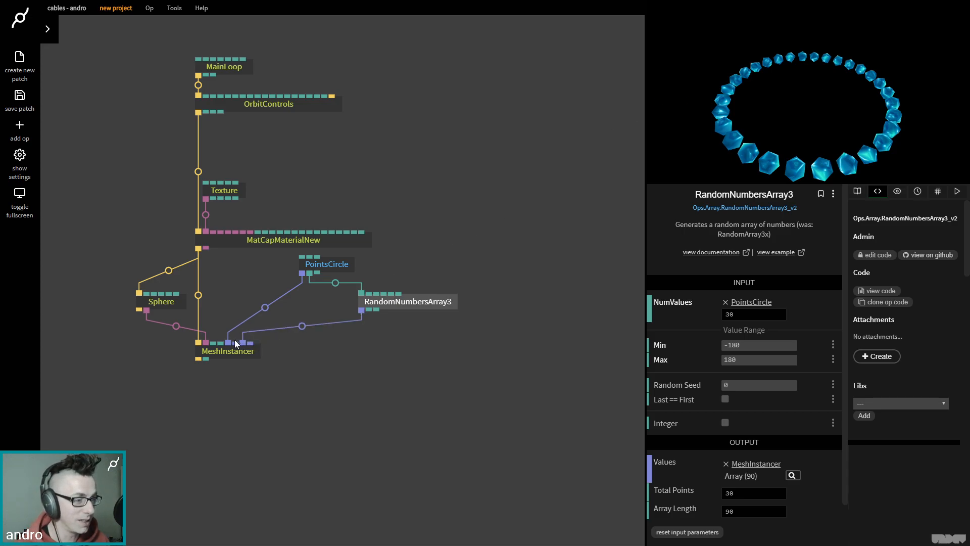
pyautogui.moveTo(237, 348); pyautogui.dragTo(232, 428)
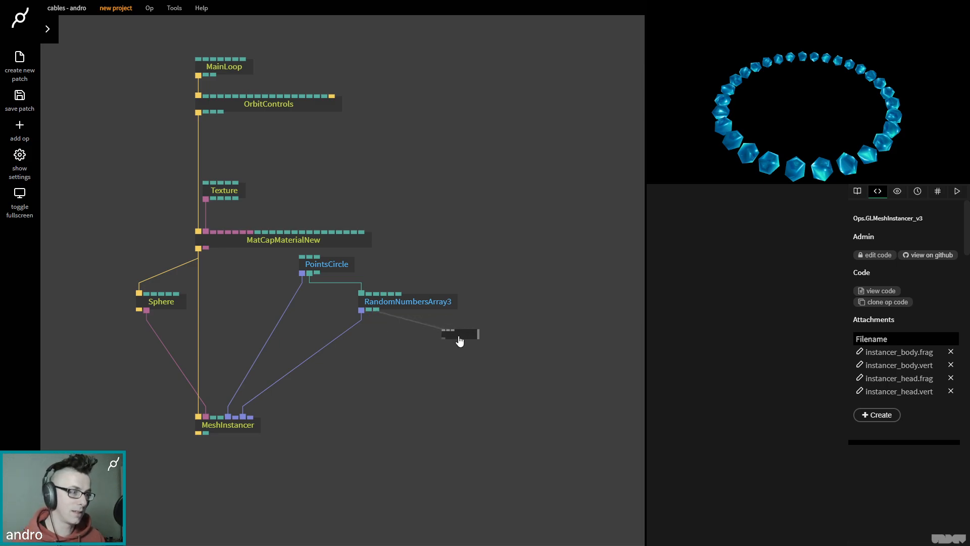
# - Add a RandomNumbersArray whose NumValues input is fed by the RandomNumbersArray3's Array Length output
pyautogui.doubleClick(459, 338)
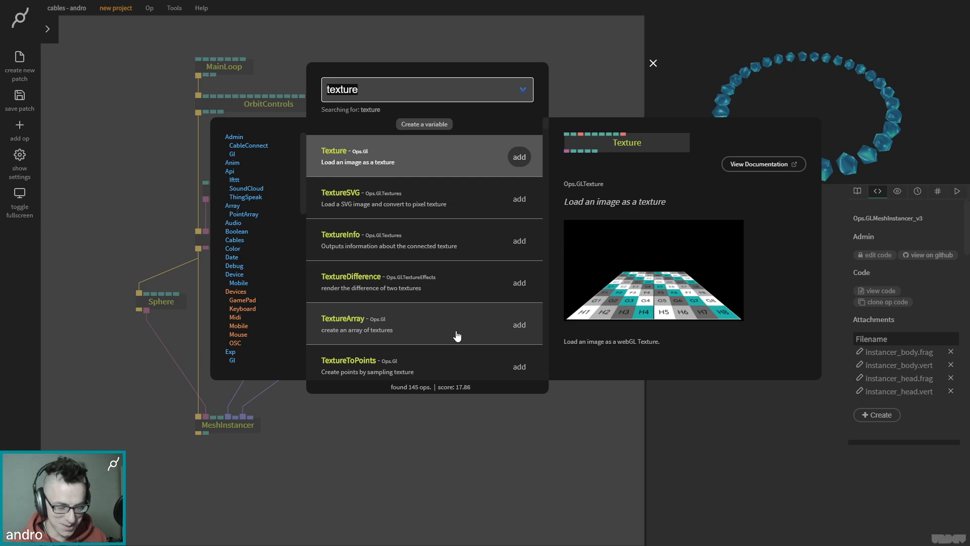
pyautogui.write('random')
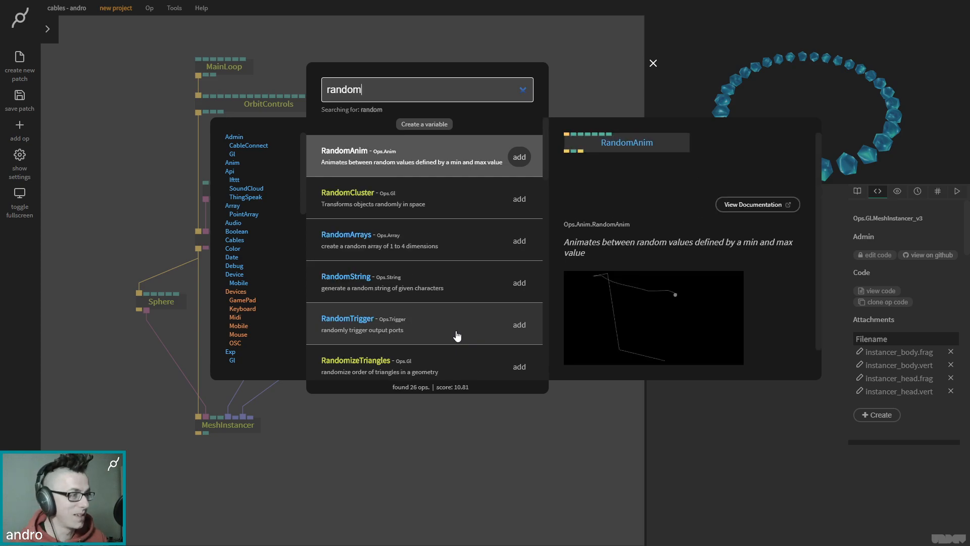
pyautogui.write('numbers')
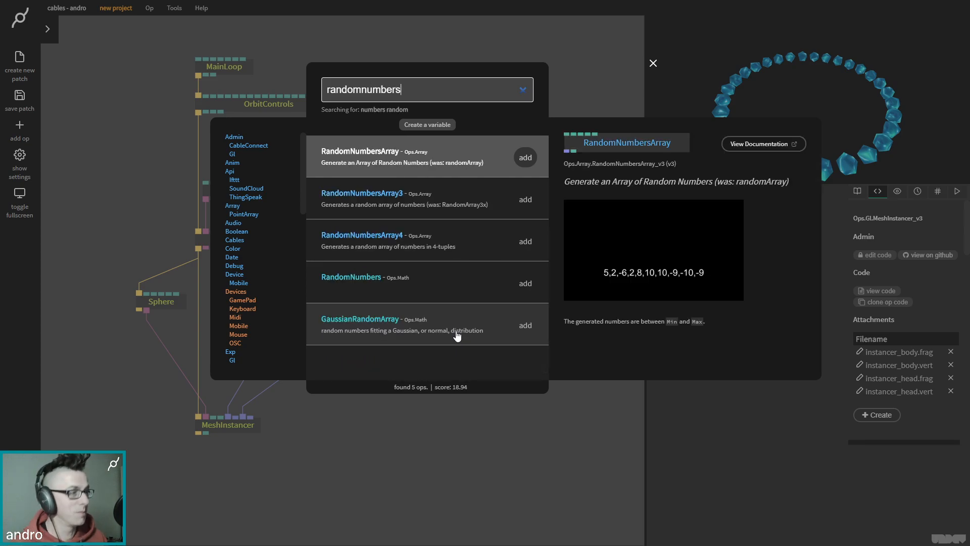
pyautogui.press('Return')
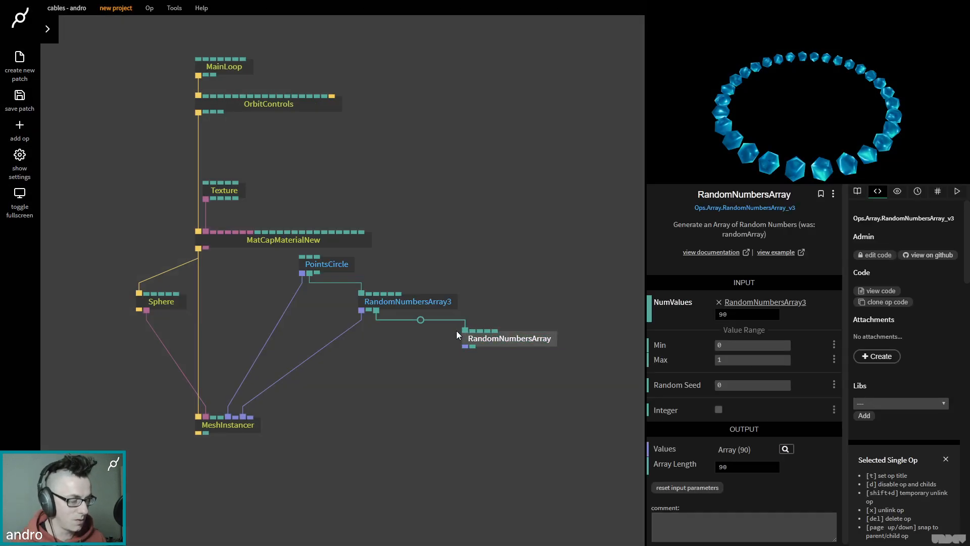
# - Add an ArrayPack3 below the RandomNumbersArray and feed the Values output into Array 1, Array 2 and Array 3
pyautogui.moveTo(465, 349); pyautogui.dragTo(465, 385)
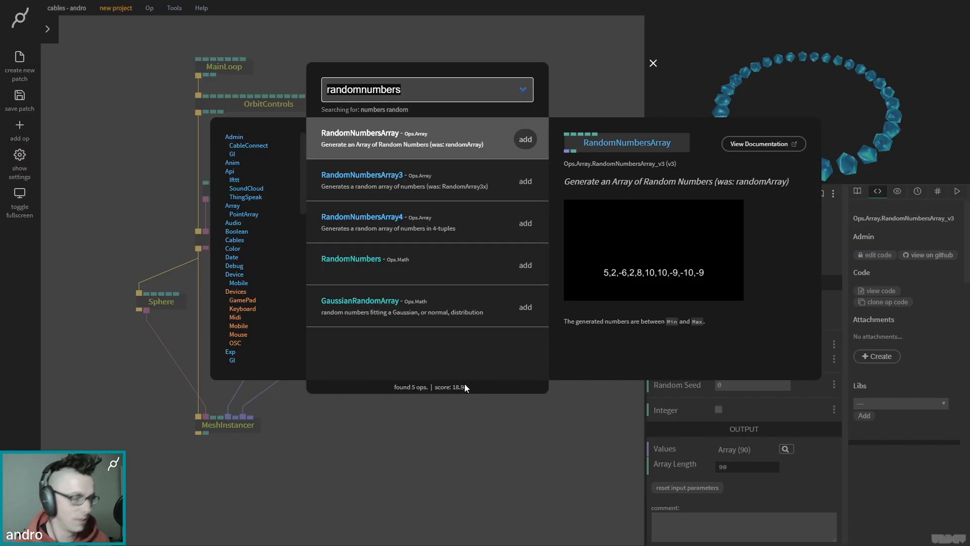
pyautogui.write('arraypack')
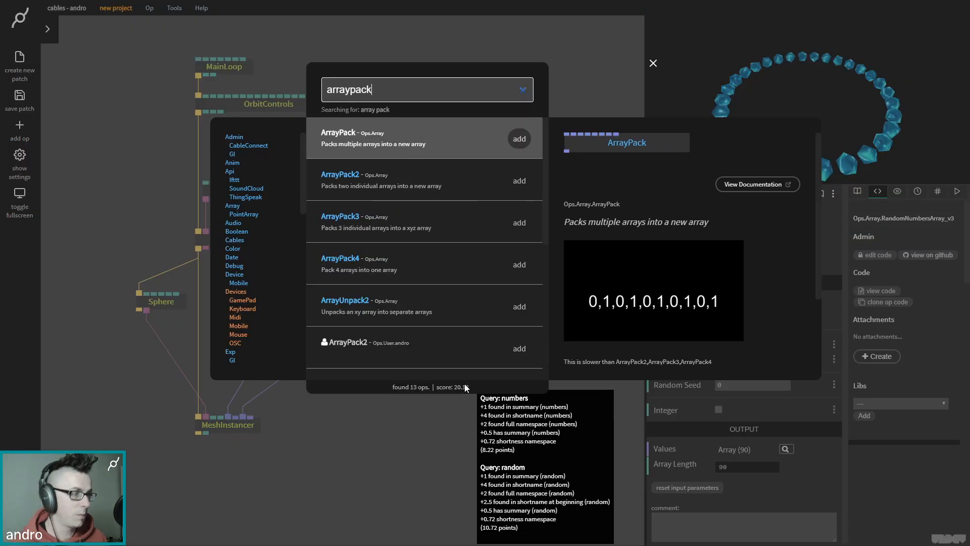
pyautogui.press('Down')
pyautogui.press('Down')
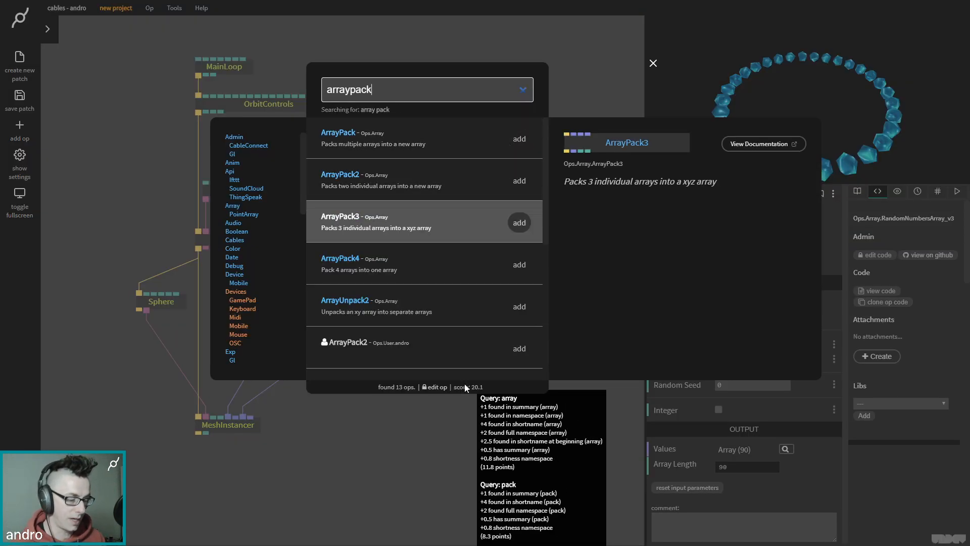
pyautogui.press('Return')
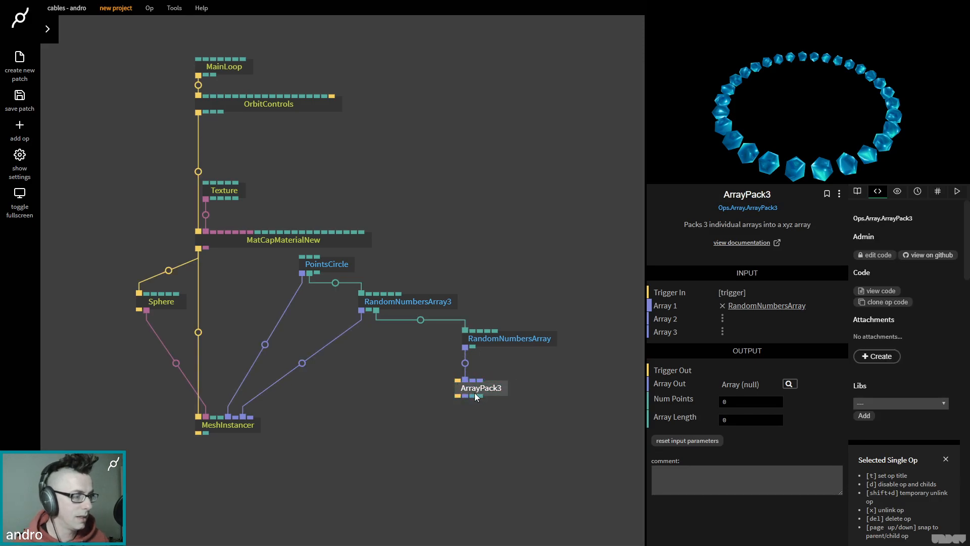
pyautogui.moveTo(465, 405); pyautogui.dragTo(480, 407)
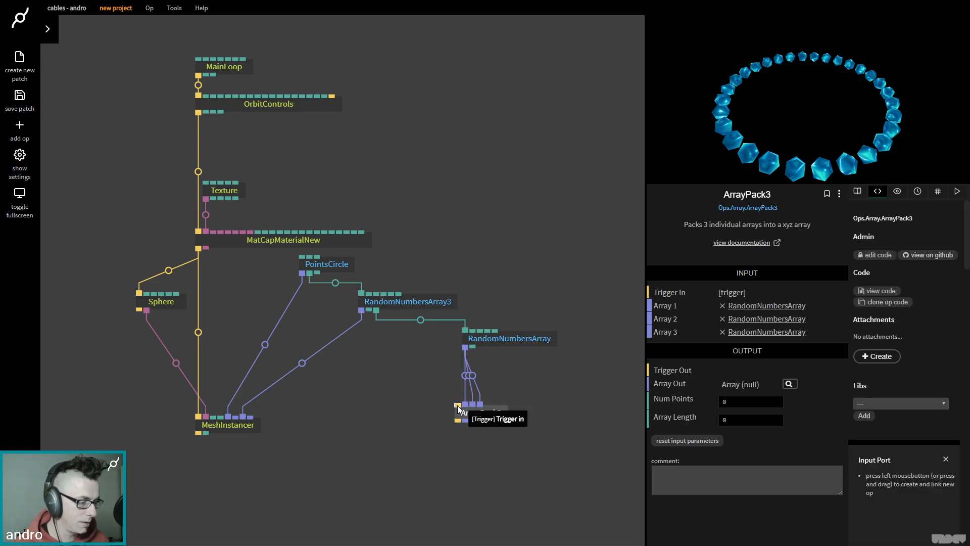
# - Trigger the ArrayPack3 from the MatCapMaterialNew and link its Array Out to the MeshInstancer's scale array input
pyautogui.moveTo(198, 249); pyautogui.dragTo(473, 414)
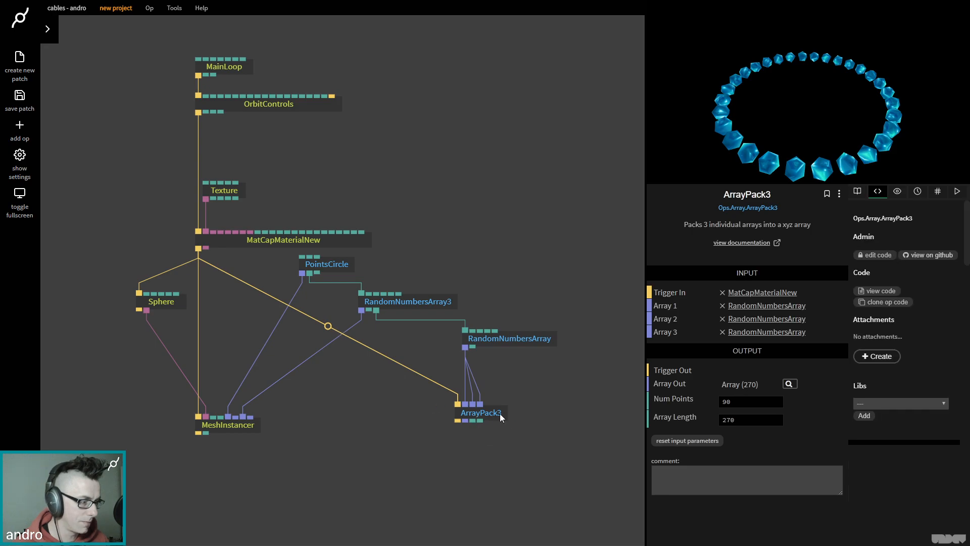
pyautogui.moveTo(468, 421); pyautogui.dragTo(249, 413)
pyautogui.click(281, 407)
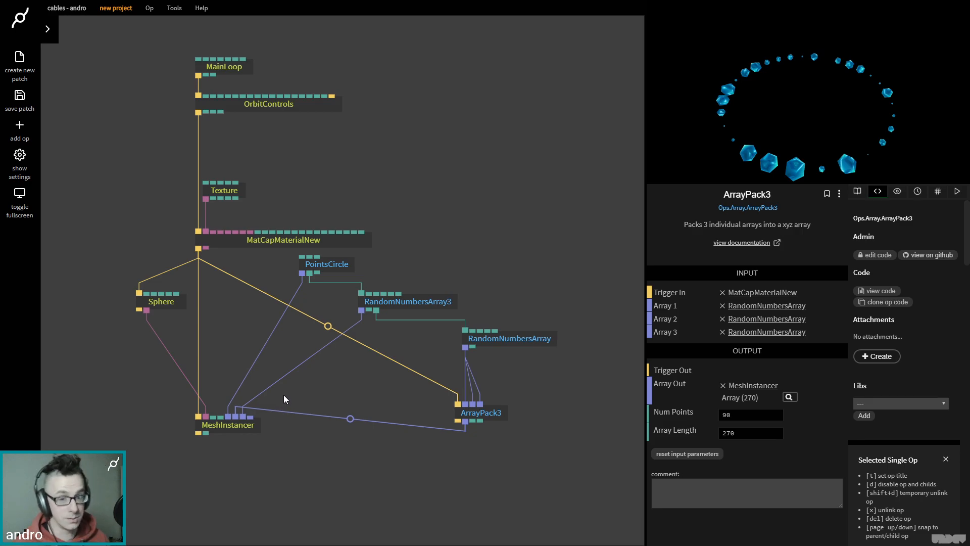
# - Set the RandomNumbersArray's Min to 0.5 and Max to 3
pyautogui.click(511, 336)
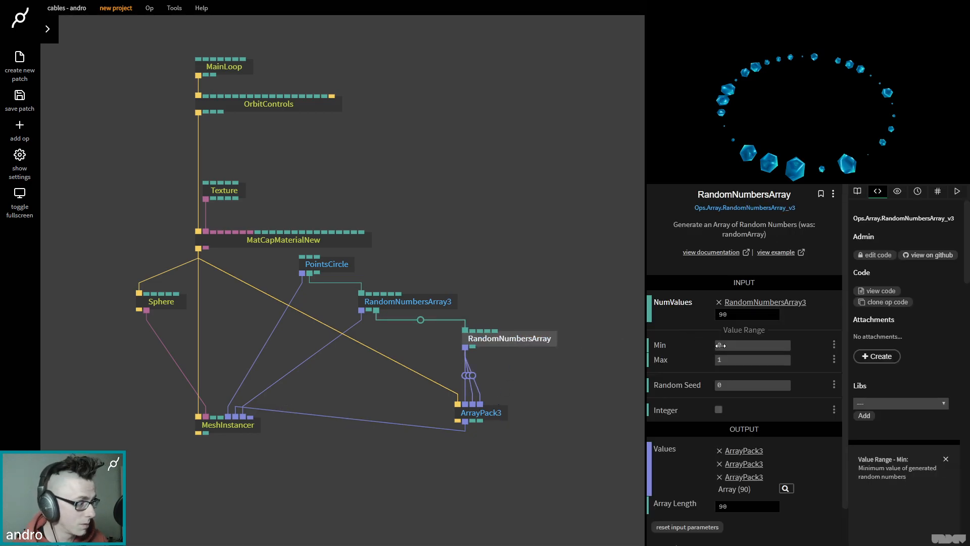
pyautogui.write('1')
pyautogui.click(730, 360)
pyautogui.write('3')
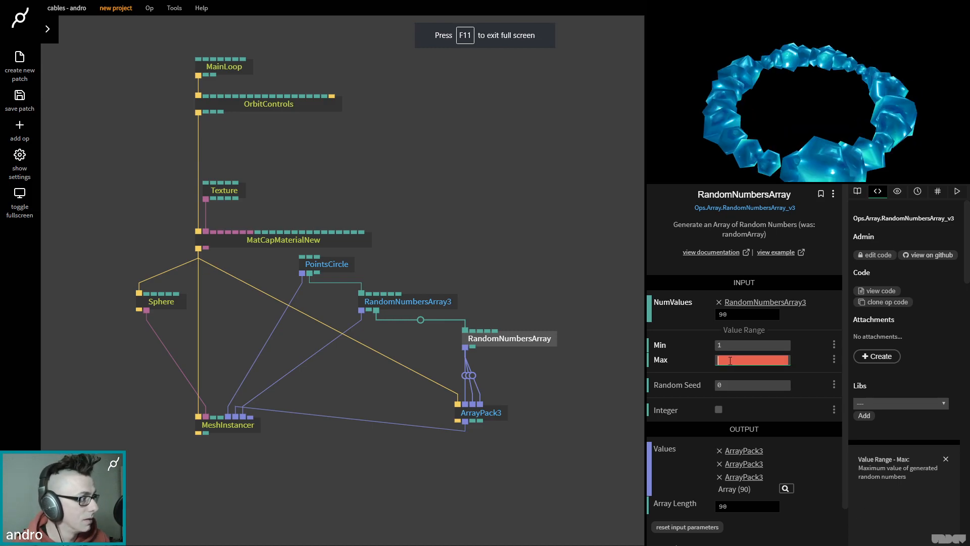
pyautogui.click(726, 347)
pyautogui.press('F11')
pyautogui.write('0.5')
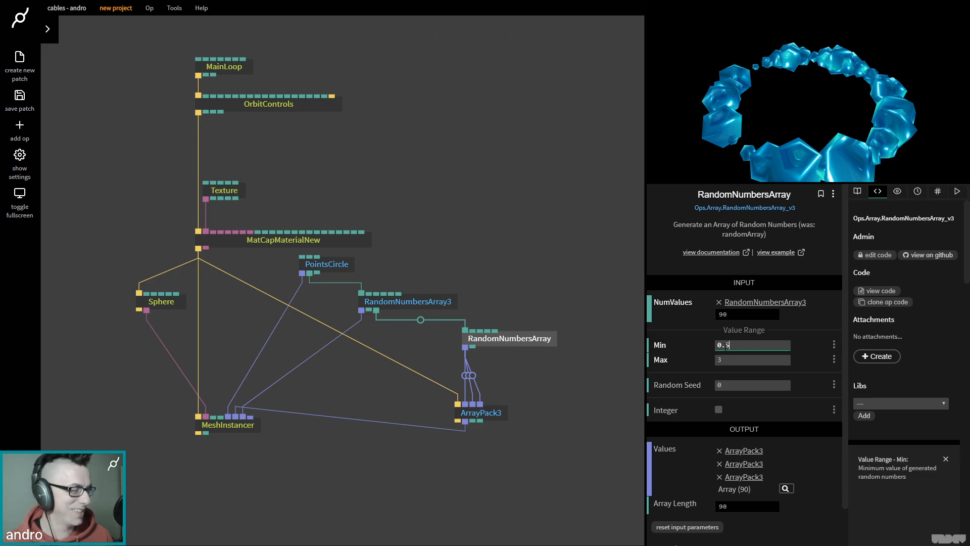
# - Move the MeshInstancer farther down and the Sphere op down to just above it, spreading out the layout
pyautogui.moveTo(224, 431); pyautogui.dragTo(224, 492)
pyautogui.moveTo(165, 304); pyautogui.dragTo(131, 414)
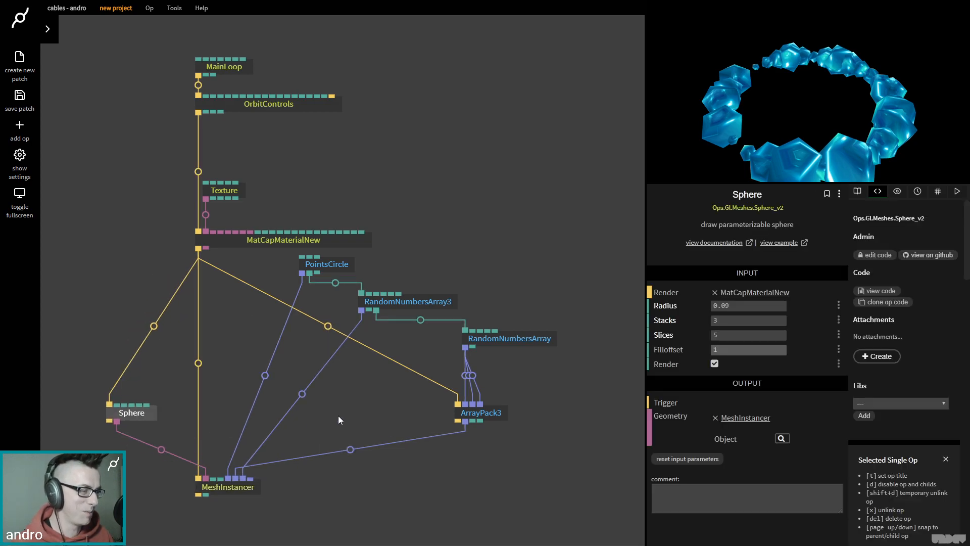
pyautogui.moveTo(790, 105)
pyautogui.mouseDown()
pyautogui.moveTo(834, 135)
pyautogui.moveTo(778, 111)
pyautogui.mouseUp()
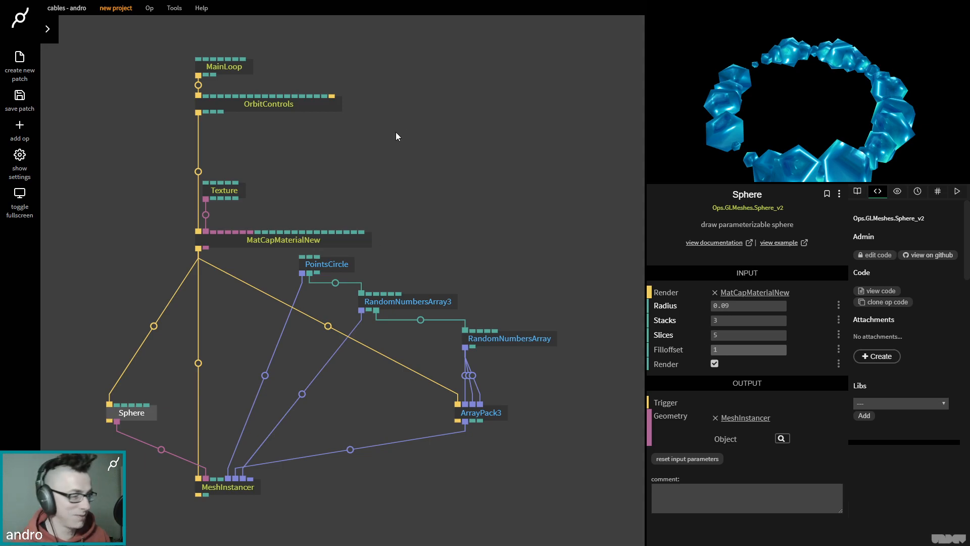
pyautogui.click(405, 181)
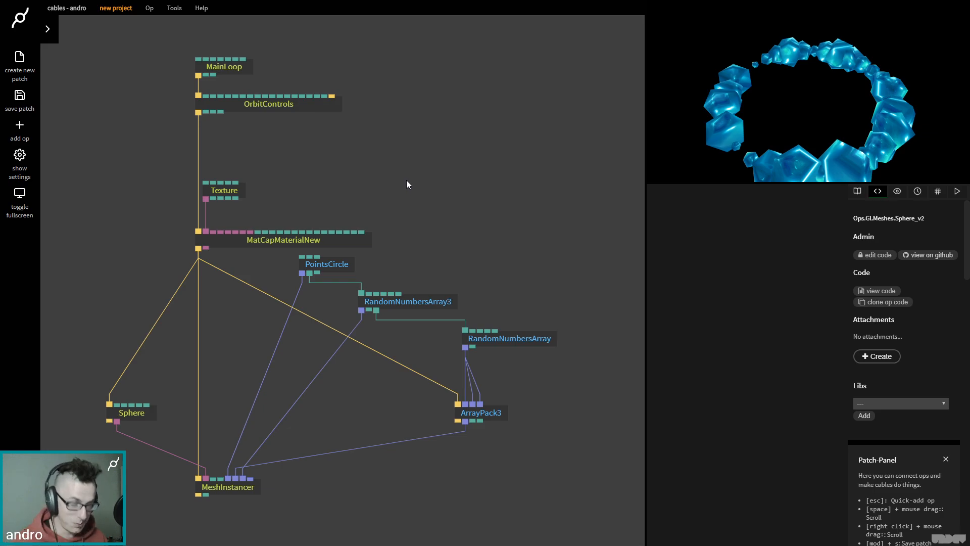
# - Copy the eight ops from Texture and MatCapMaterialNew down to the MeshInstancer, leaving out MainLoop and OrbitControls
pyautogui.click(233, 195)
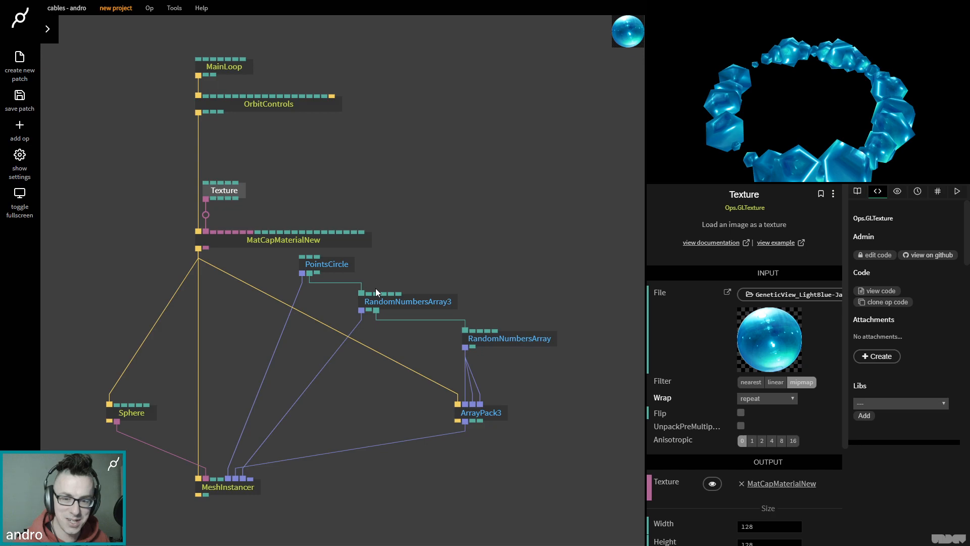
pyautogui.click(526, 183)
pyautogui.scroll(-3, 525, 154)
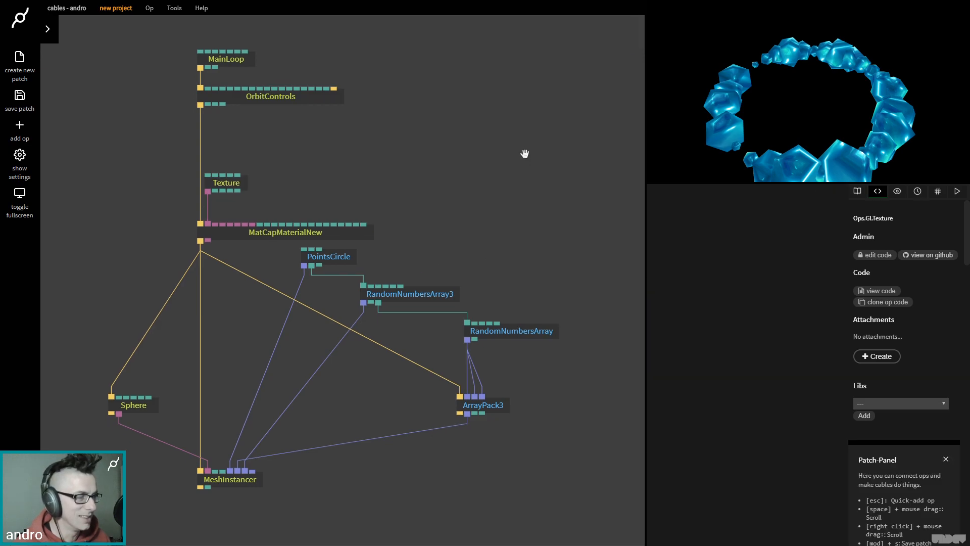
pyautogui.moveTo(571, 479); pyautogui.dragTo(121, 125)
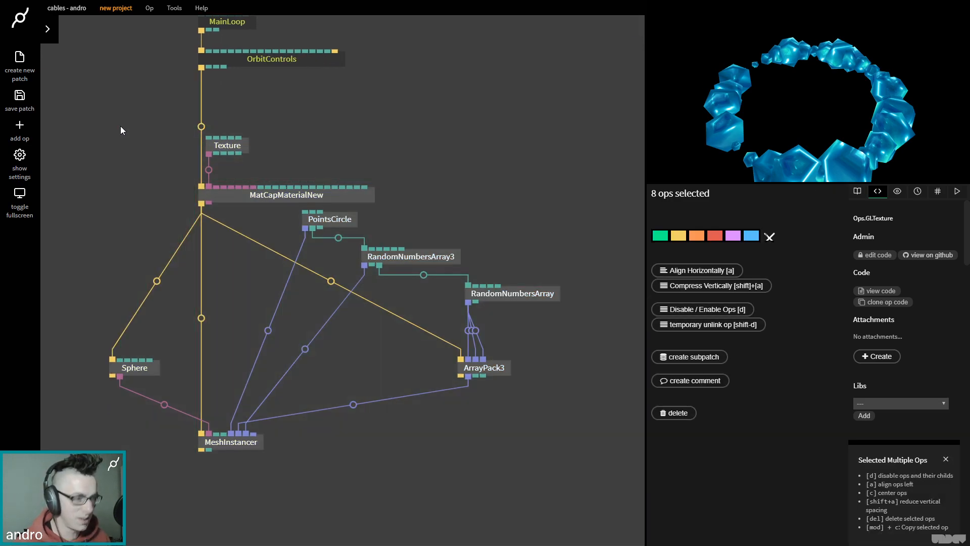
pyautogui.hotkey('ctrl', 'c')
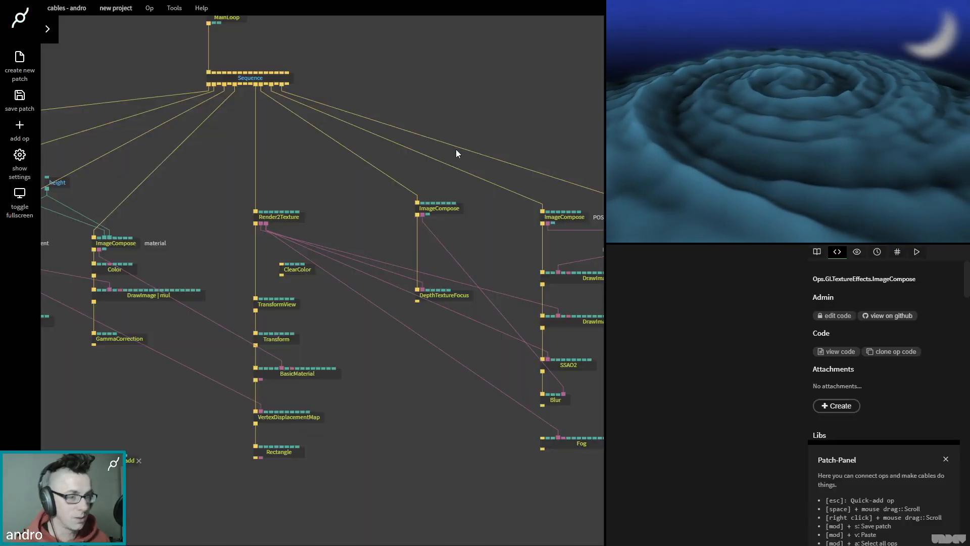
# - Switch to the swirling landscape patch, paste the copied ops, and link the Rectangle's trigger output to MatCapMaterialNew
pyautogui.scroll(-3, 520, 123)
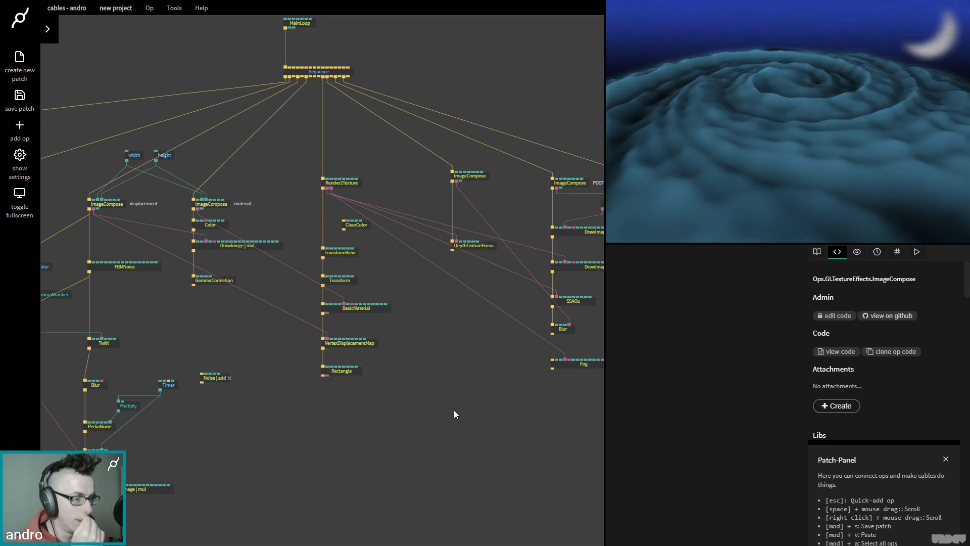
pyautogui.click(357, 344)
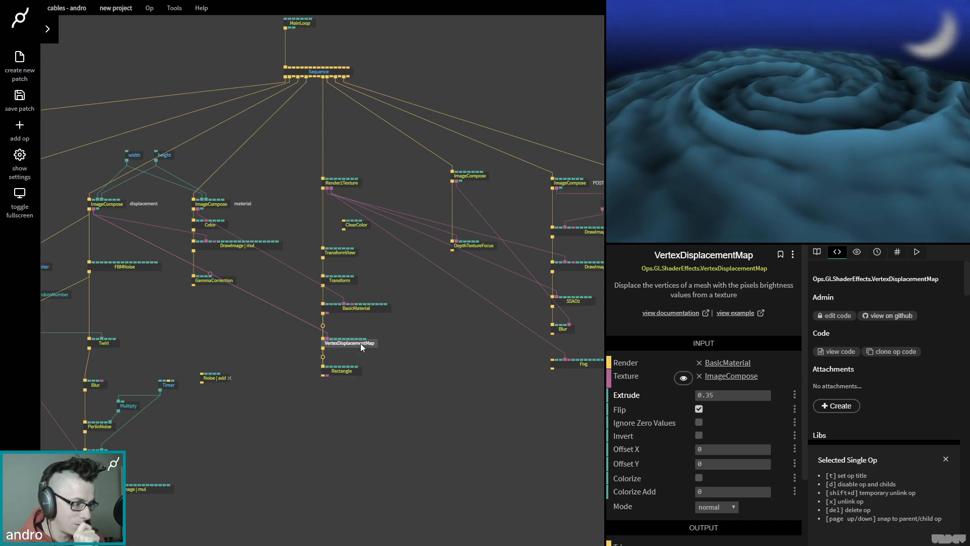
pyautogui.click(441, 419)
pyautogui.hotkey('ctrl', 'v')
pyautogui.moveTo(440, 458); pyautogui.dragTo(225, 310)
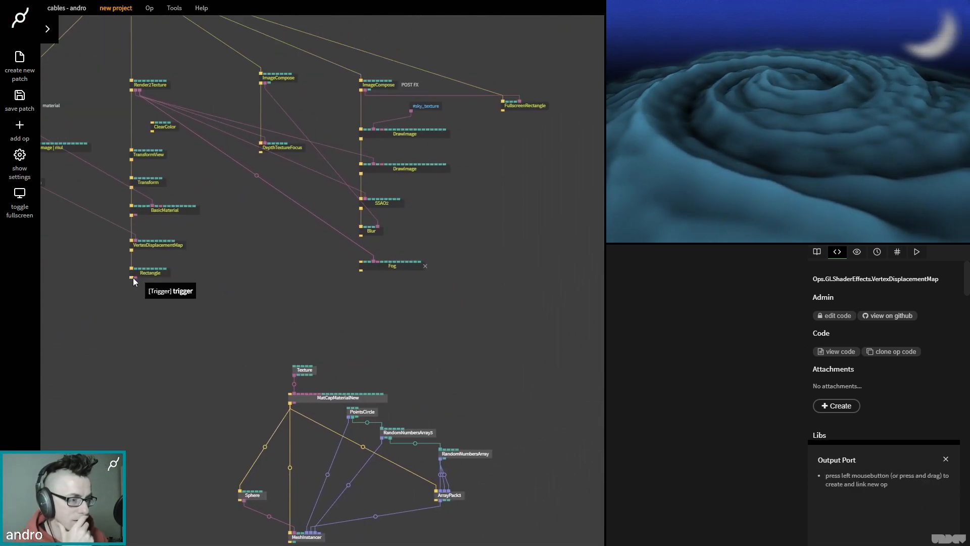
pyautogui.moveTo(135, 279); pyautogui.dragTo(304, 398)
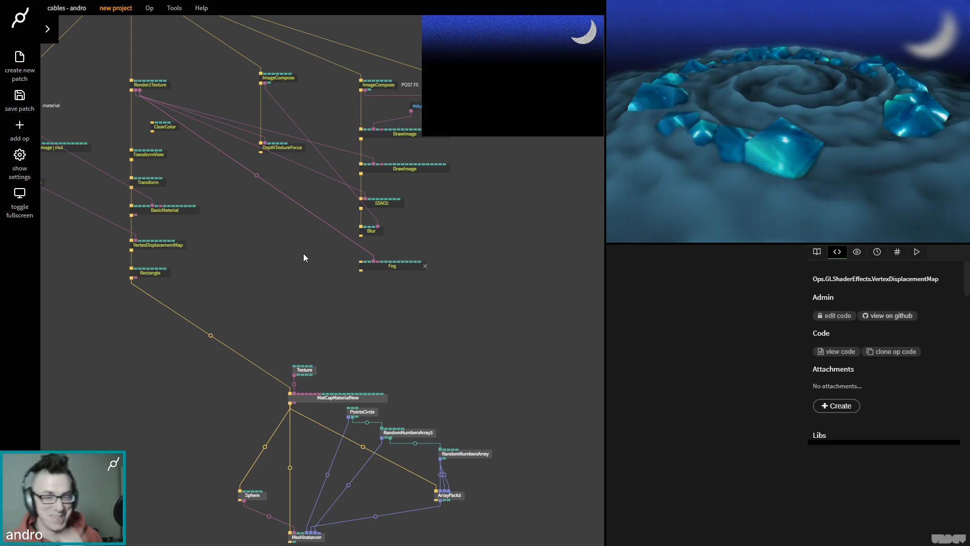
# - Move the pasted ops together so MatCapMaterialNew and the MeshInstancer line up directly below the Rectangle op
pyautogui.moveTo(532, 419); pyautogui.dragTo(556, 344)
pyautogui.moveTo(555, 492); pyautogui.dragTo(240, 255)
pyautogui.moveTo(351, 321); pyautogui.dragTo(189, 284)
pyautogui.click(256, 240)
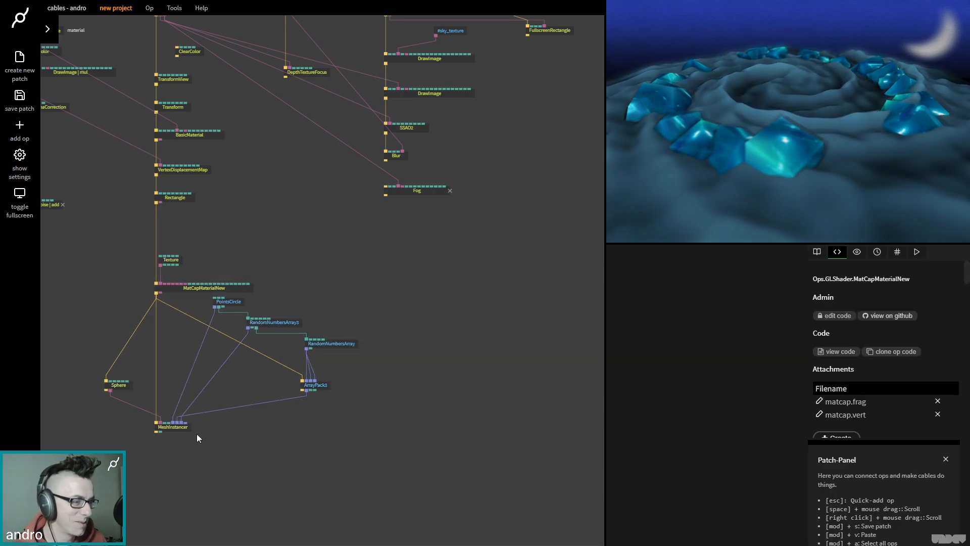
# - Set the PointsCircle's Radius to 1.6 to widen the ring of spheres around the landscape
pyautogui.click(172, 428)
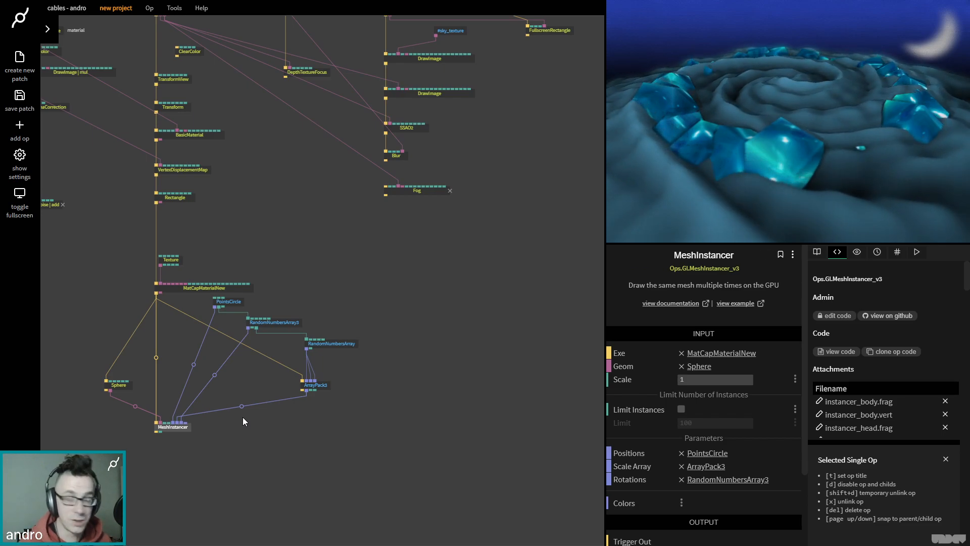
pyautogui.moveTo(338, 435); pyautogui.dragTo(100, 237)
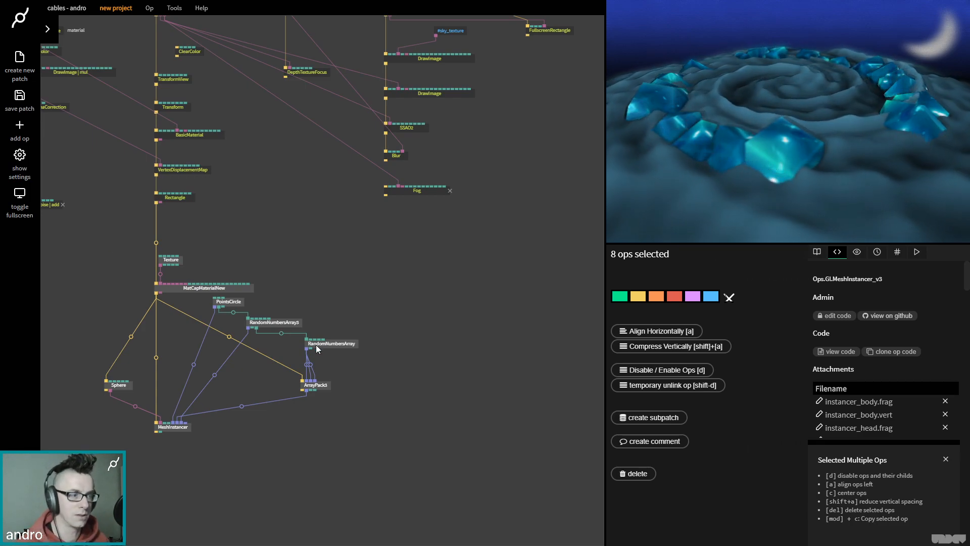
pyautogui.click(237, 304)
pyautogui.click(302, 299)
pyautogui.click(239, 302)
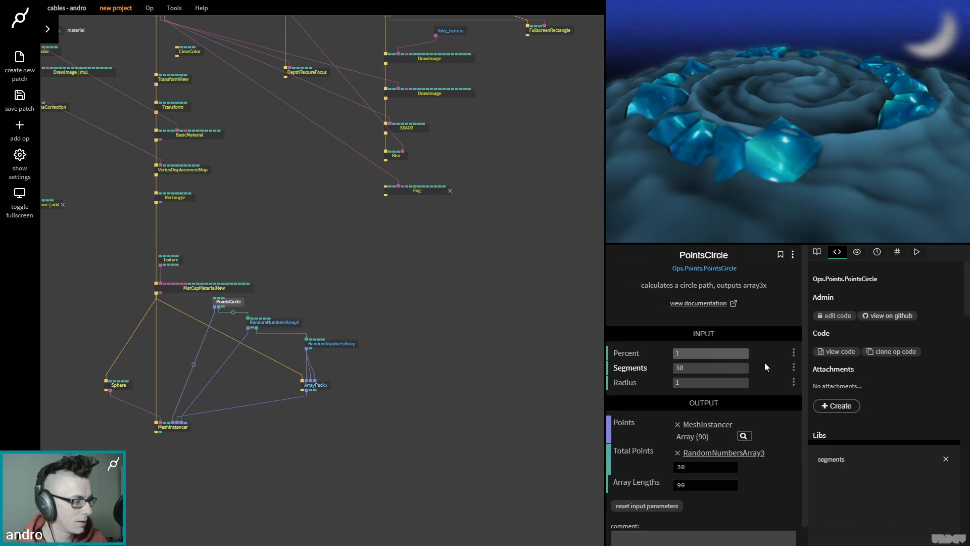
pyautogui.moveTo(702, 383); pyautogui.dragTo(705, 383)
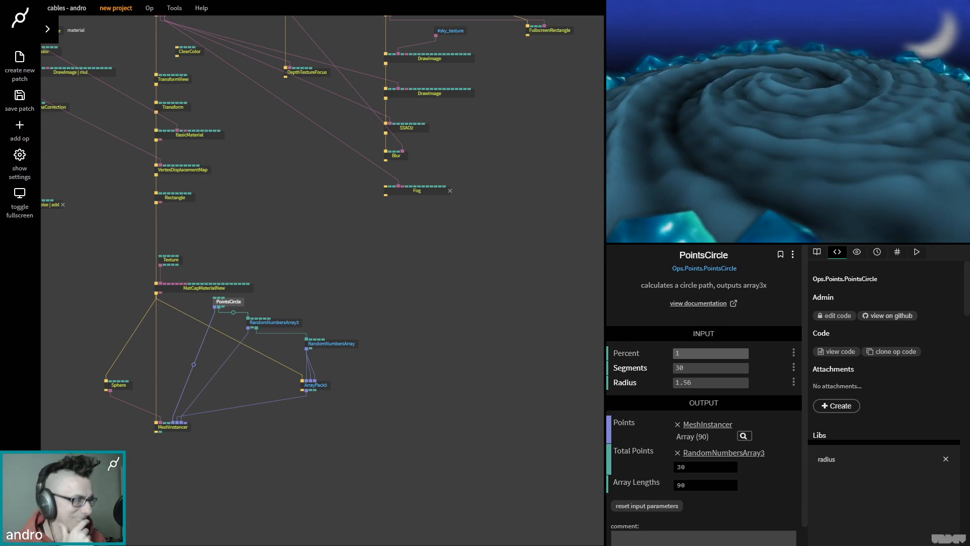
pyautogui.click(377, 371)
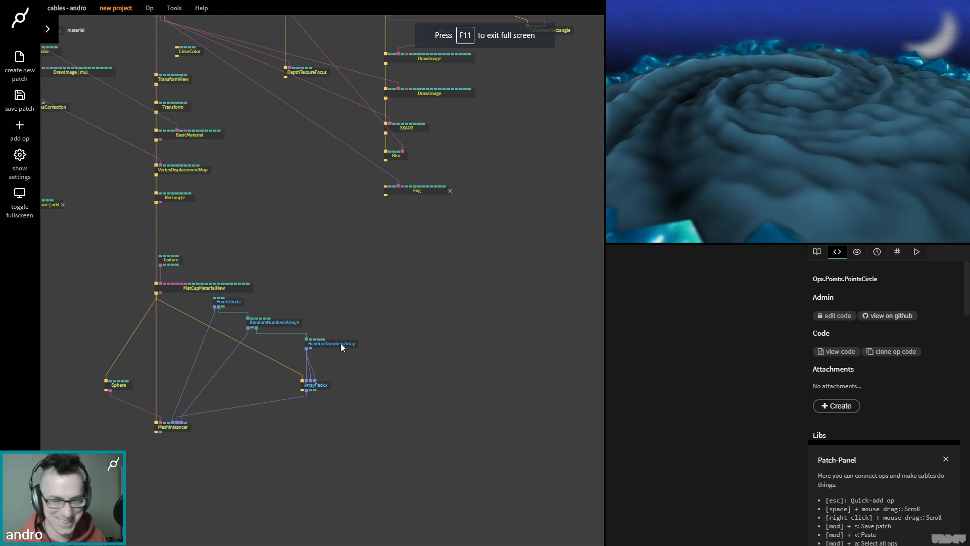
# - Set the RandomNumbersArray's Max to 5 and Min to 1 for larger sphere scales
pyautogui.click(339, 344)
pyautogui.click(700, 421)
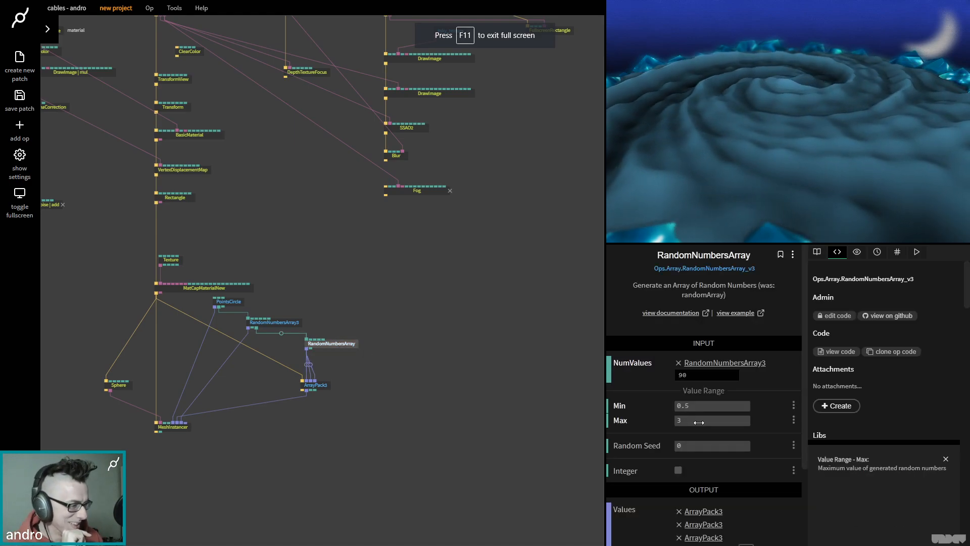
pyautogui.write('5')
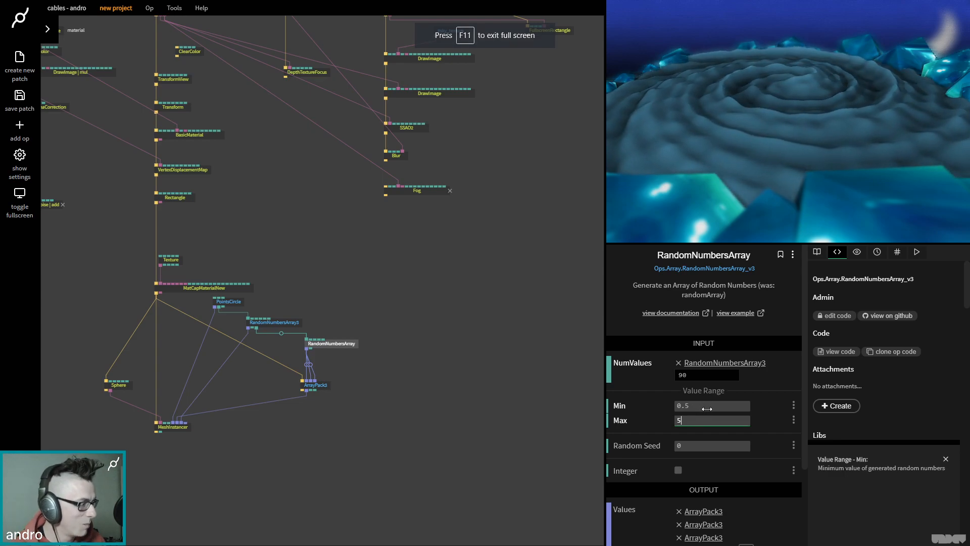
pyautogui.click(707, 407)
pyautogui.write('1')
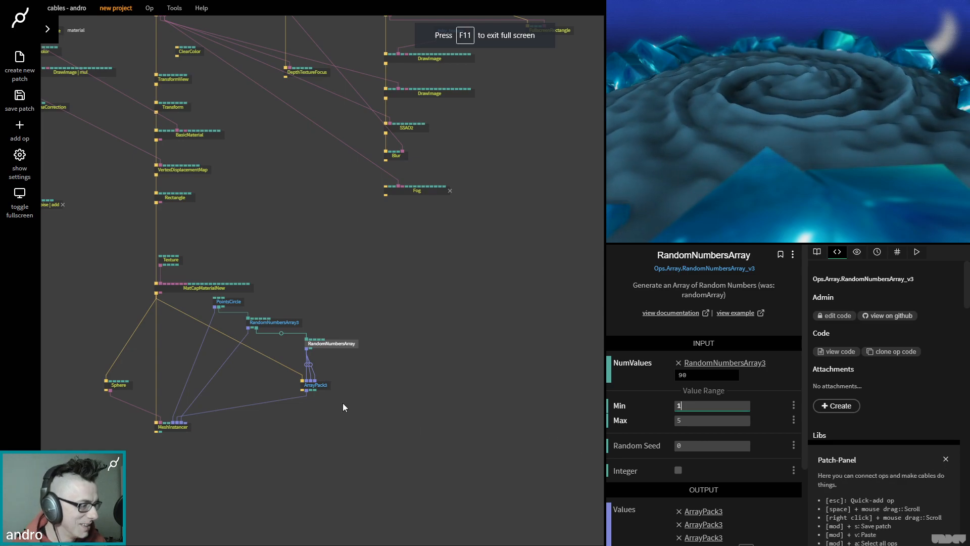
pyautogui.click(277, 385)
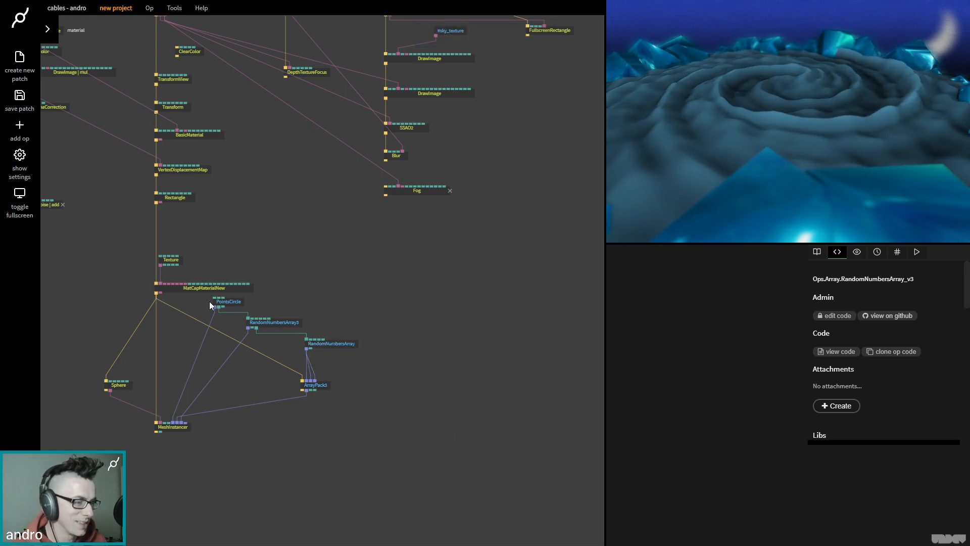
# - Adjust the RandomNumbersArray's Random Seed, trying 0.16 and 0.19, to vary the distribution of sphere sizes
pyautogui.click(237, 303)
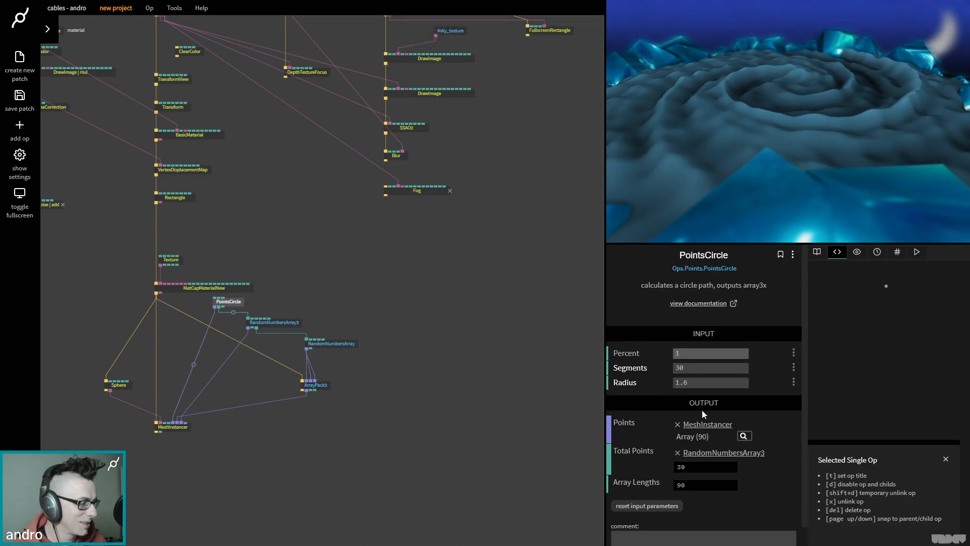
pyautogui.click(266, 292)
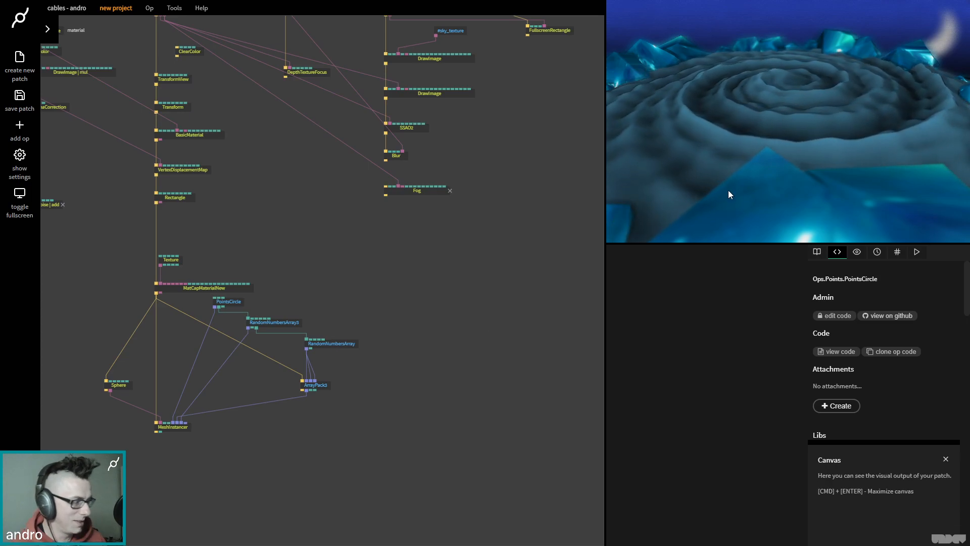
pyautogui.click(323, 342)
pyautogui.moveTo(728, 447); pyautogui.dragTo(736, 447)
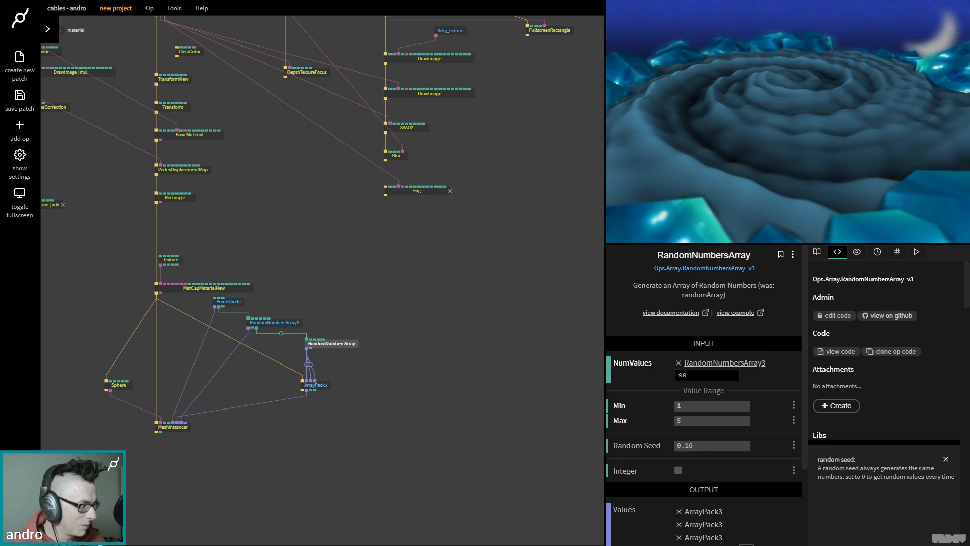
pyautogui.moveTo(736, 447); pyautogui.dragTo(737, 447)
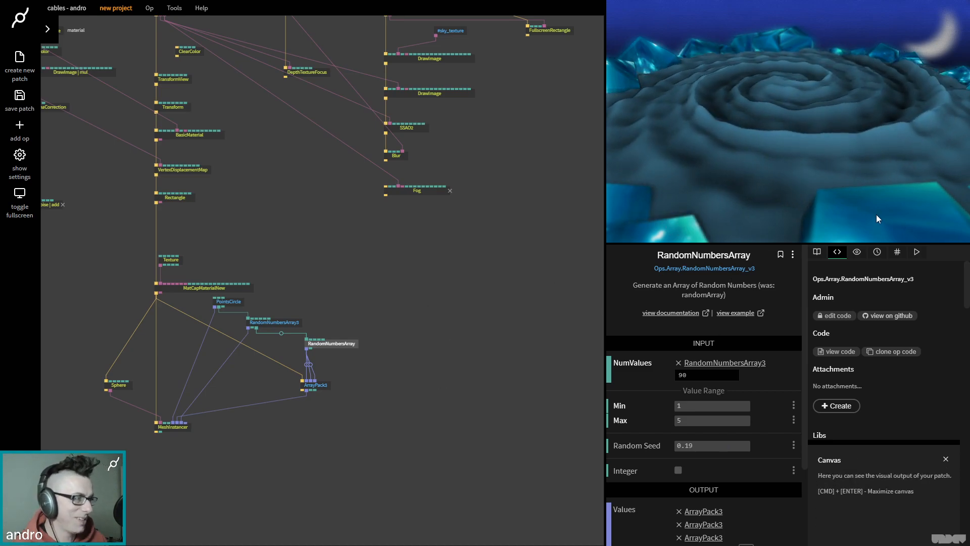
pyautogui.click(439, 334)
pyautogui.click(344, 340)
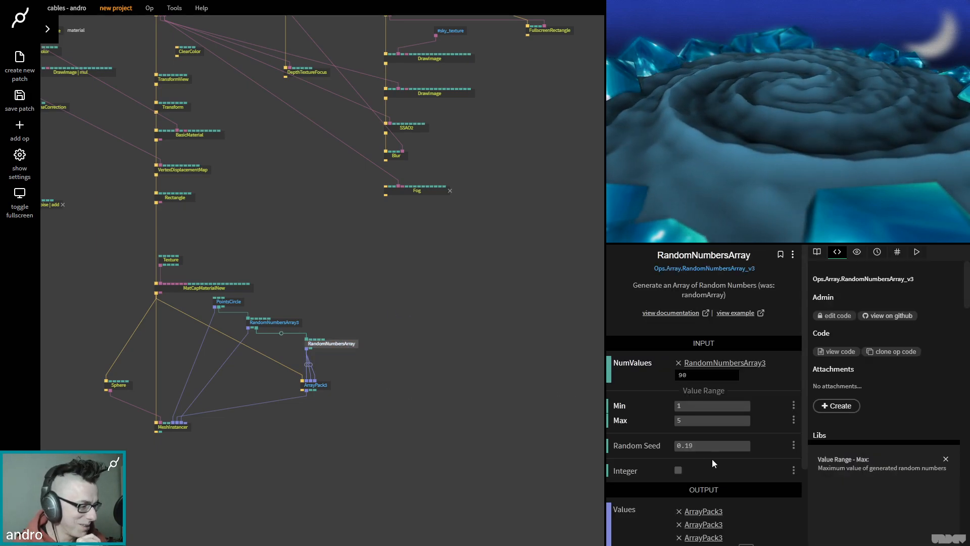
pyautogui.moveTo(712, 446); pyautogui.dragTo(729, 445)
# - Increase the PointsCircle's Radius to about 1.96 to push the spheres back to the horizon
pyautogui.click(227, 302)
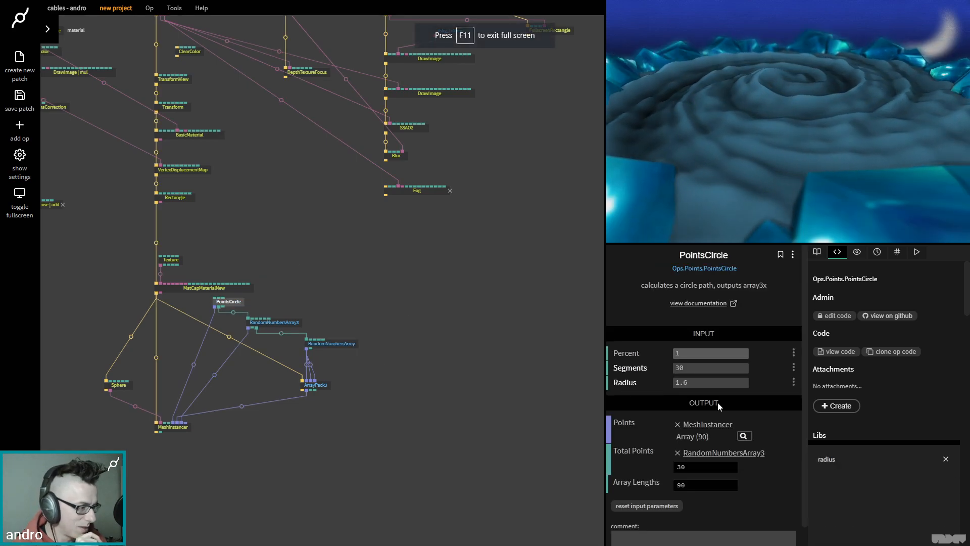
pyautogui.moveTo(715, 385); pyautogui.dragTo(719, 385)
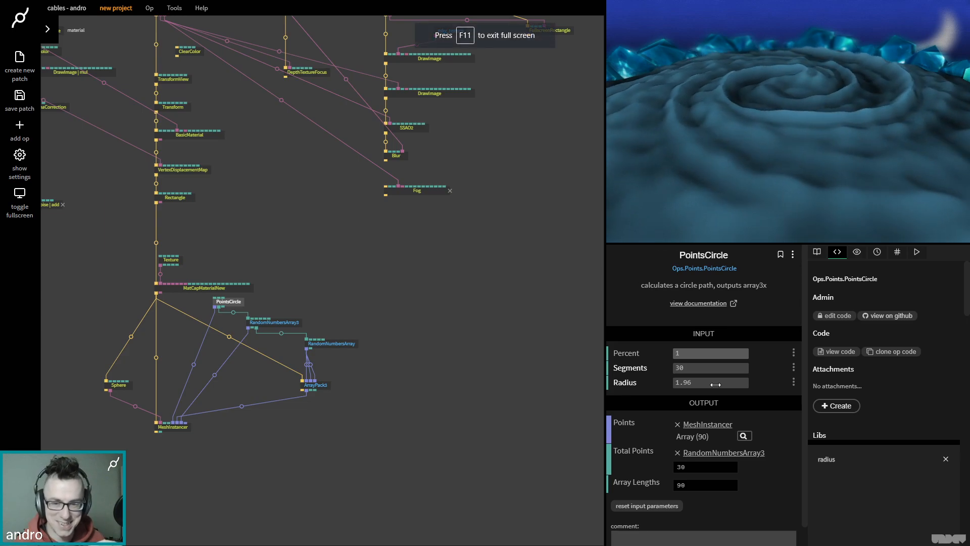
pyautogui.click(280, 280)
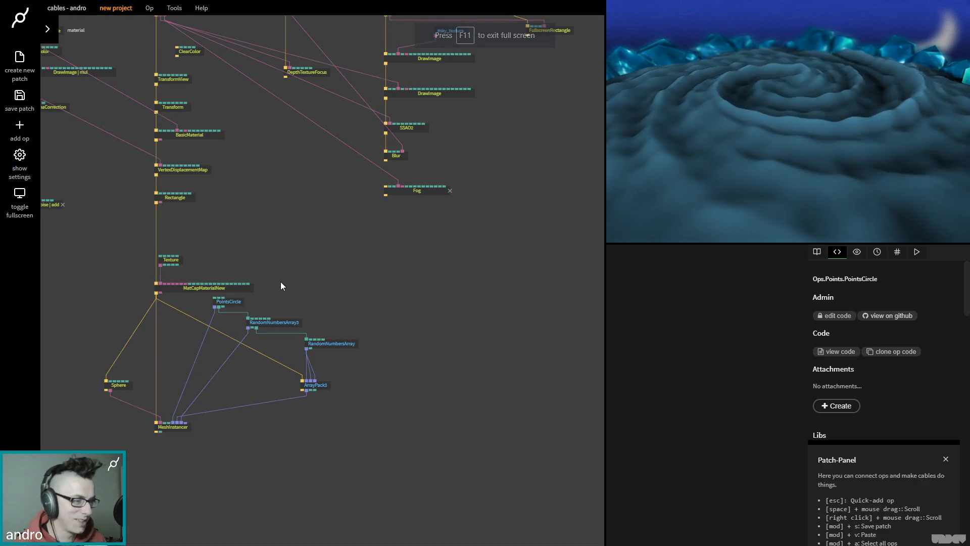
# - Replace the pasted Texture op's image with red_clay.jpg from the library's matcaps
pyautogui.hscroll(-2, 322, 271)
pyautogui.scroll(-1, 323, 271)
pyautogui.click(229, 232)
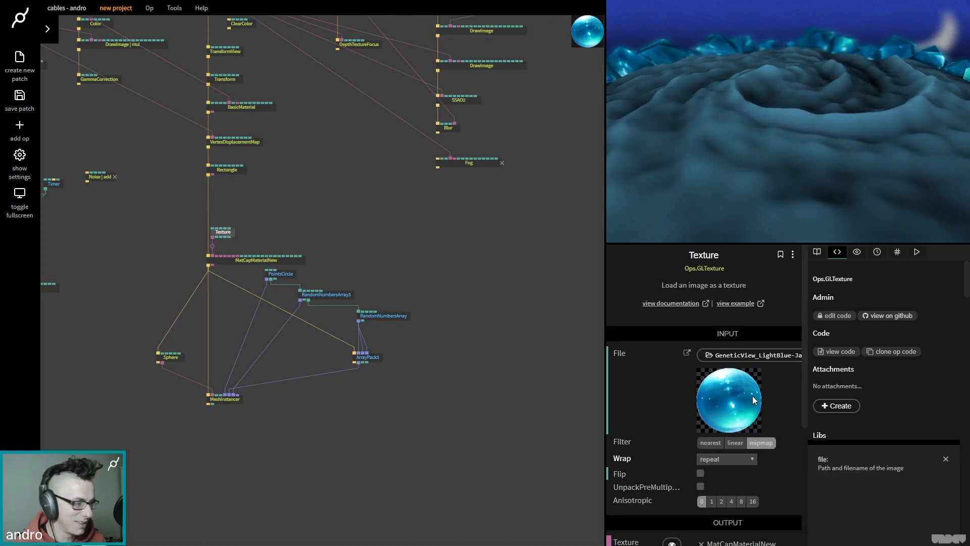
pyautogui.click(745, 353)
pyautogui.scroll(-15, 331, 202)
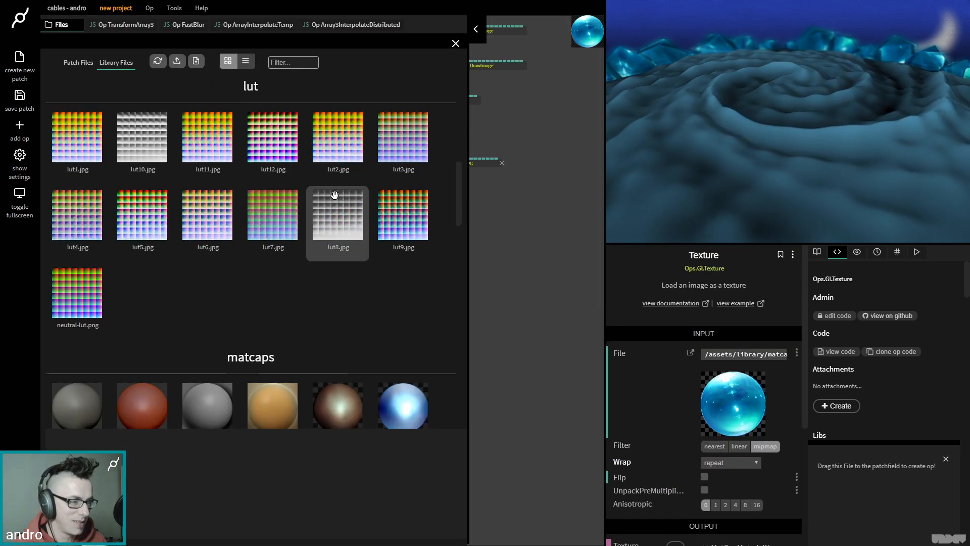
pyautogui.scroll(-3, 321, 202)
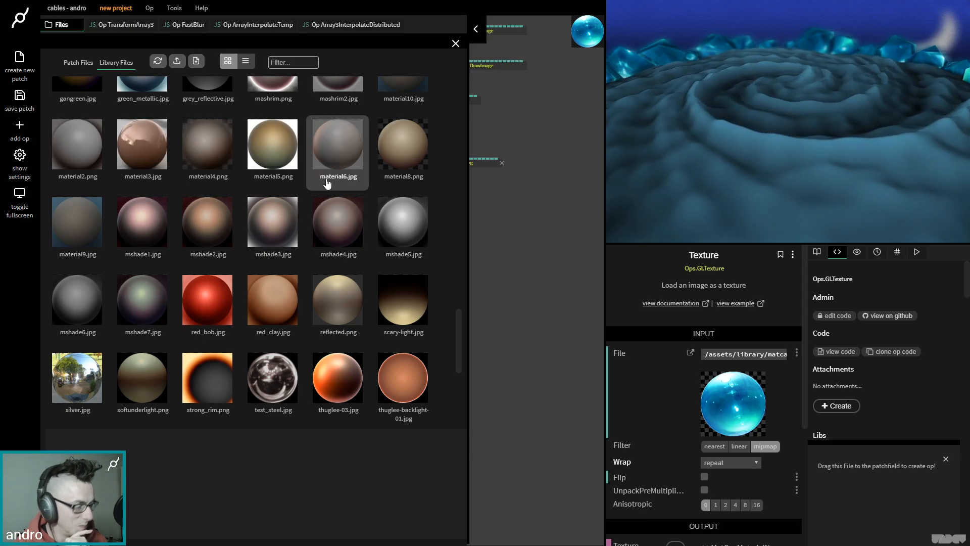
pyautogui.click(272, 169)
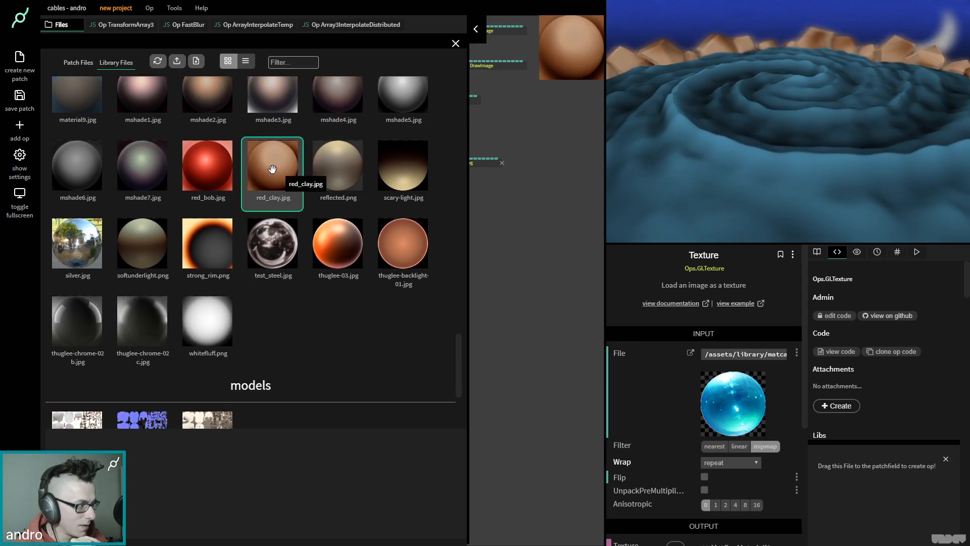
# - Set the rocks' matcap image to White_Cavity-Invert.png from the library, trying JGSpecial_01.png first
pyautogui.scroll(10, 289, 203)
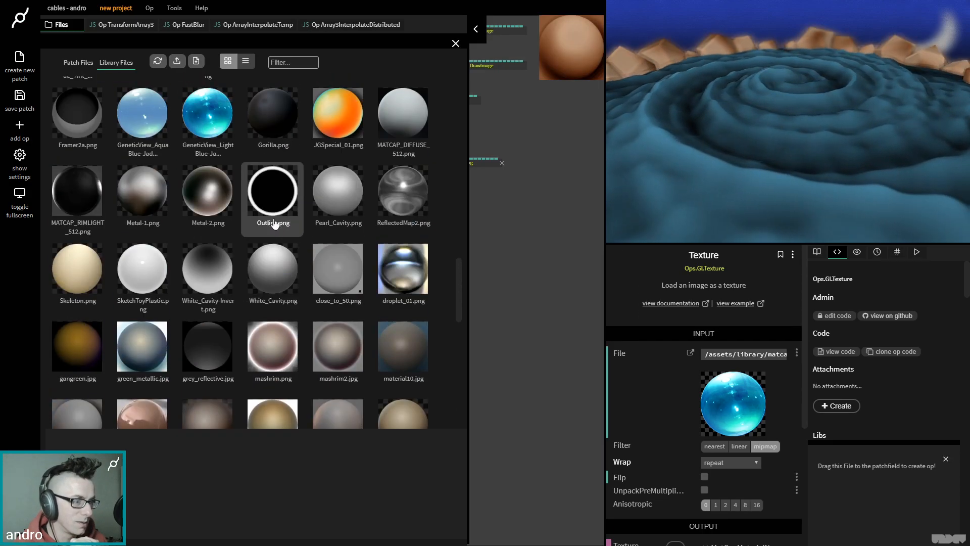
pyautogui.scroll(5, 268, 268)
pyautogui.scroll(-5, 263, 273)
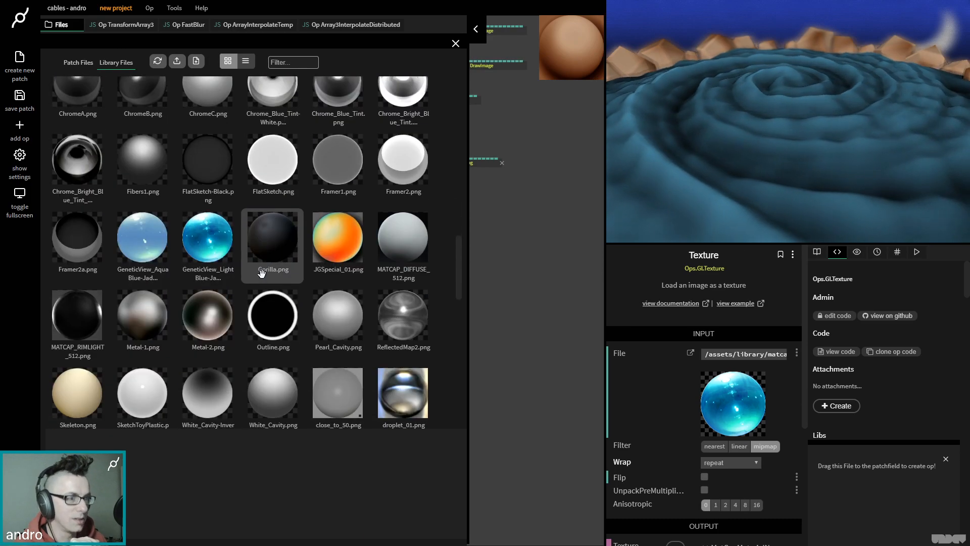
pyautogui.click(326, 242)
pyautogui.scroll(-1, 326, 243)
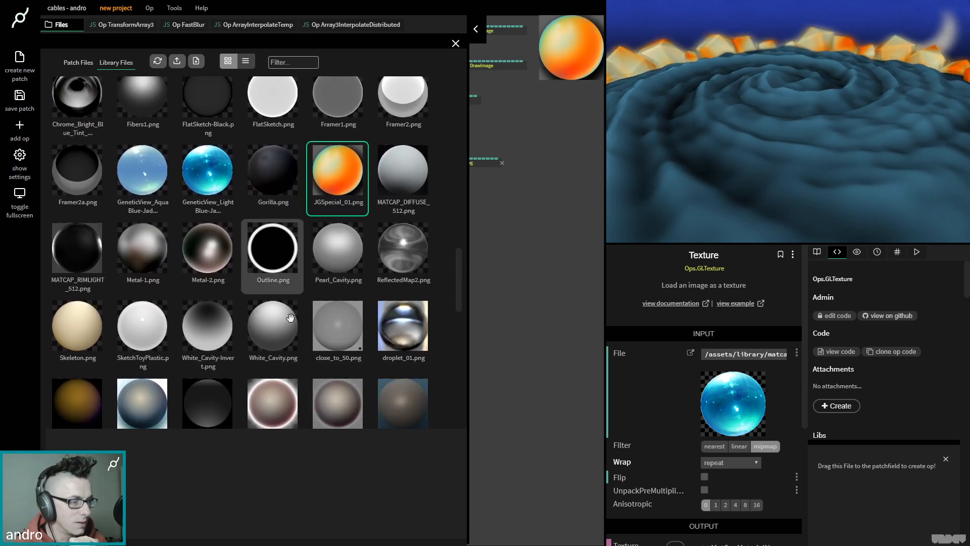
pyautogui.click(203, 317)
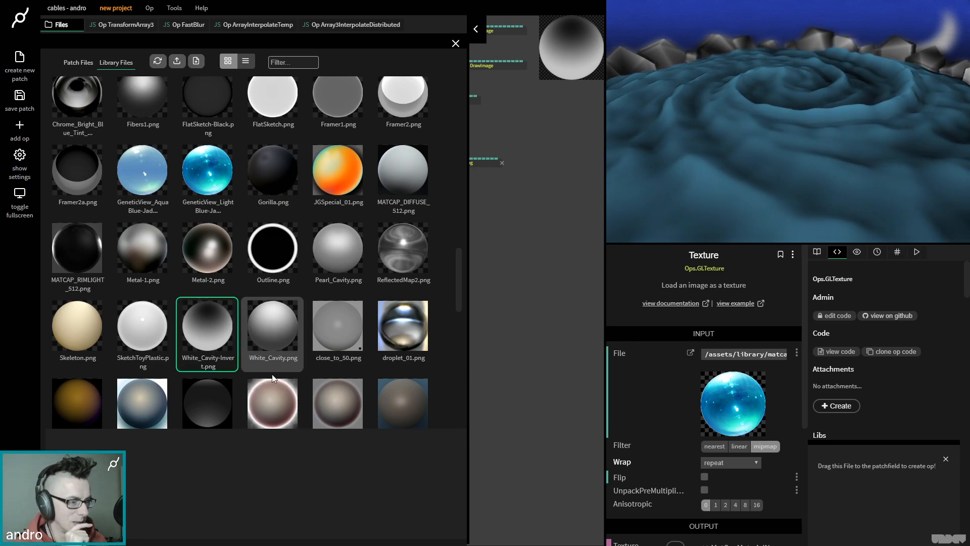
# - Try material5.png as the rocks' matcap image for comparison, and return to White_Cavity-Invert.png
pyautogui.scroll(-3, 308, 387)
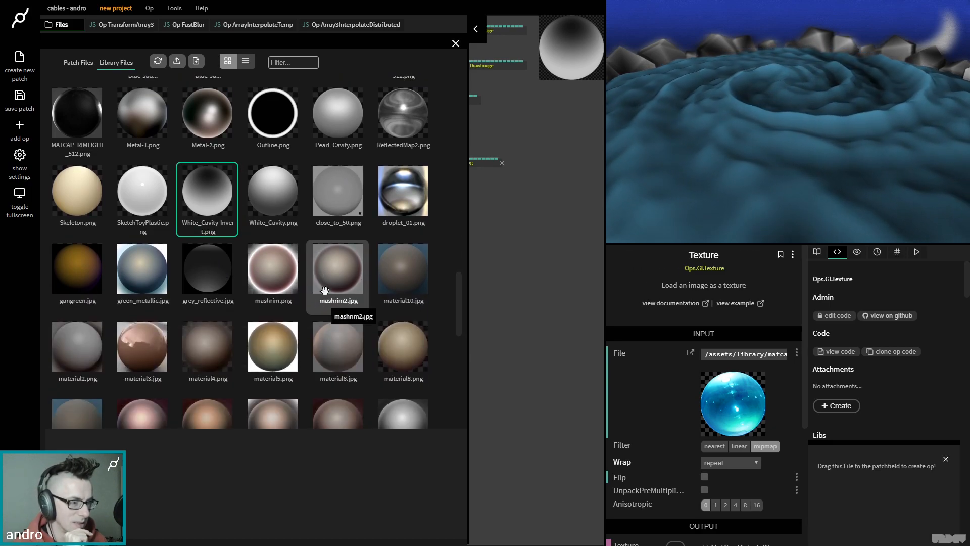
pyautogui.click(139, 363)
pyautogui.click(215, 183)
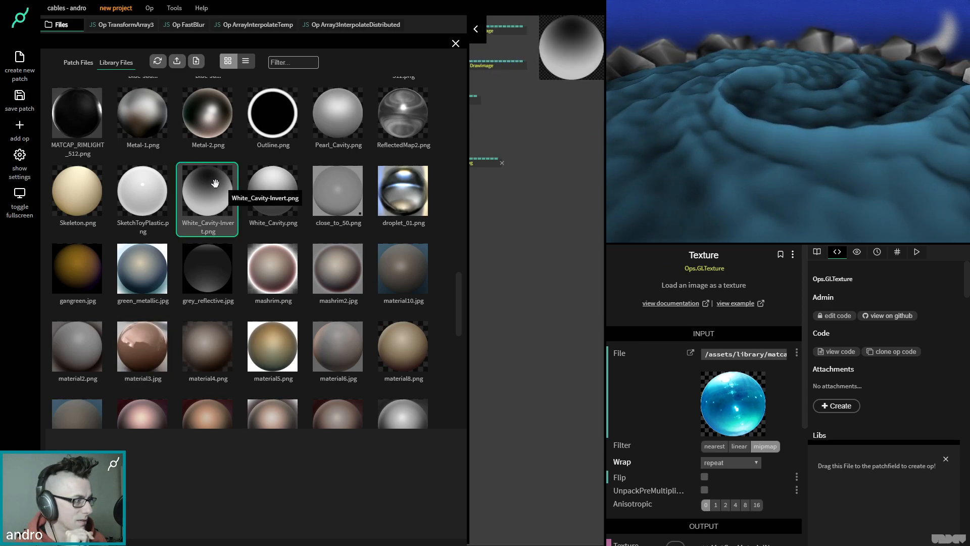
pyautogui.click(273, 346)
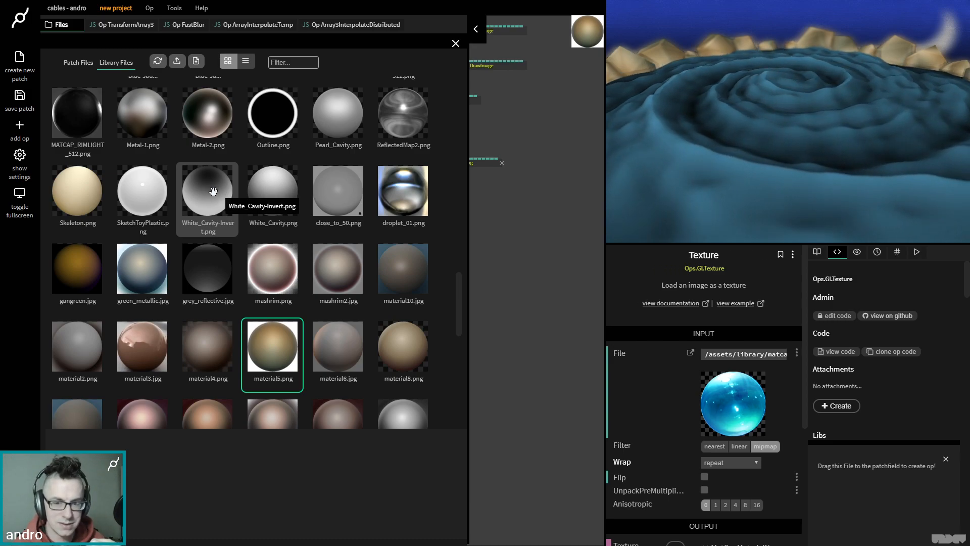
pyautogui.click(213, 191)
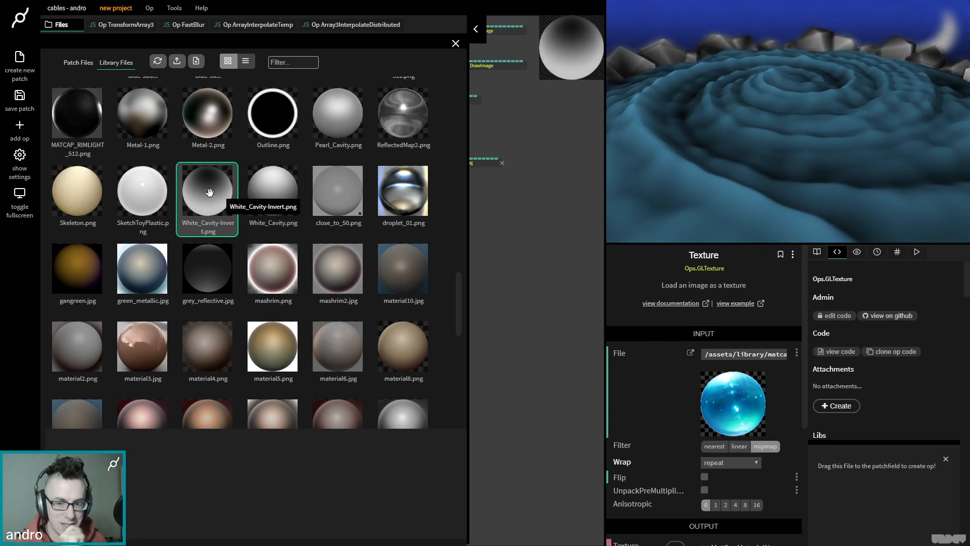
# - Close the file library and move the MainLoop and Sequence ops higher above the branches for more room
pyautogui.click(530, 235)
pyautogui.press('Escape')
pyautogui.moveTo(397, 229); pyautogui.dragTo(430, 262)
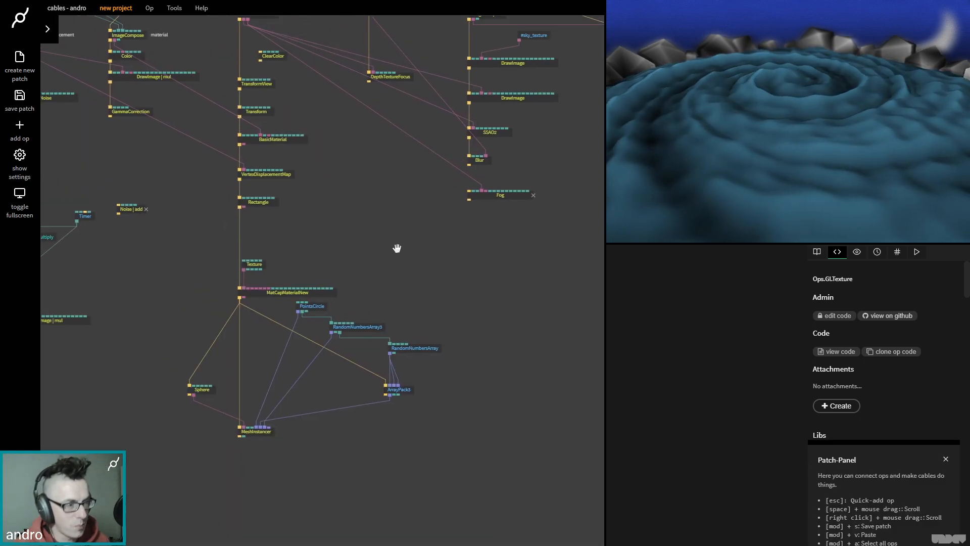
pyautogui.scroll(-5, 395, 247)
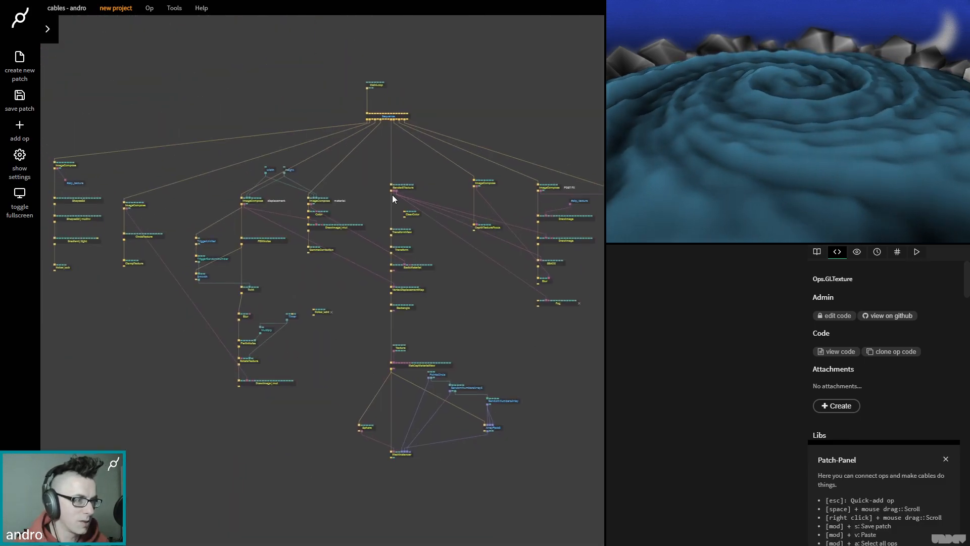
pyautogui.moveTo(304, 70); pyautogui.dragTo(316, 75)
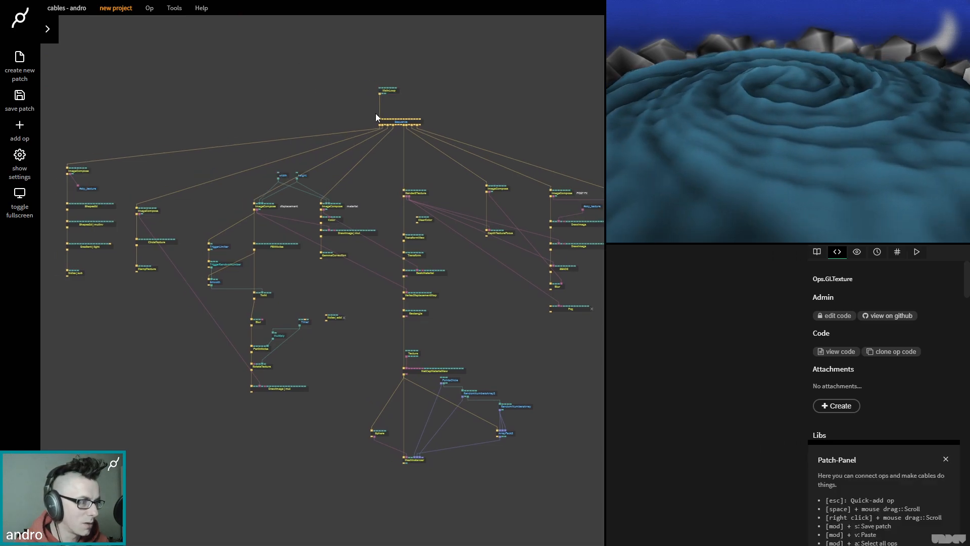
pyautogui.scroll(6, 390, 132)
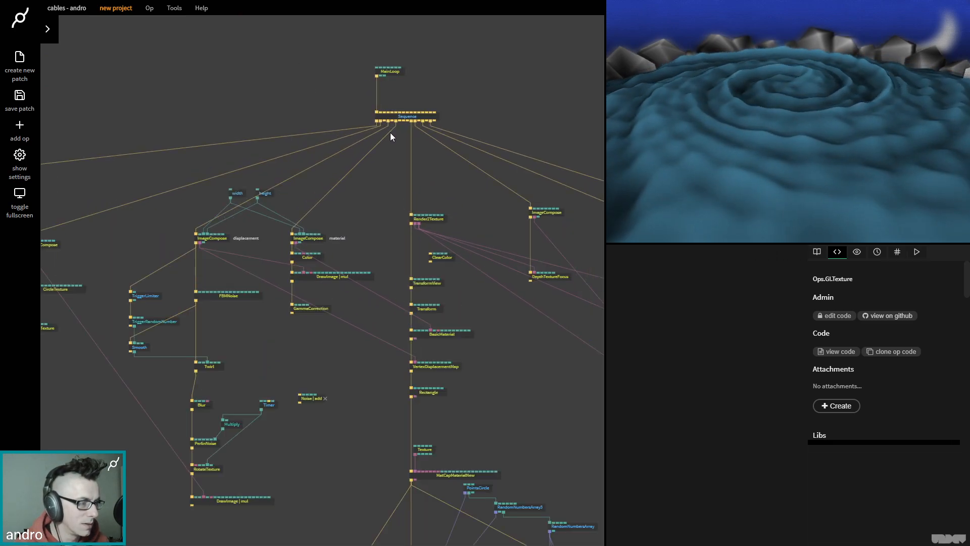
pyautogui.moveTo(381, 93)
pyautogui.mouseDown()
pyautogui.moveTo(403, 89)
pyautogui.moveTo(359, 89)
pyautogui.moveTo(376, 89)
pyautogui.mouseUp()
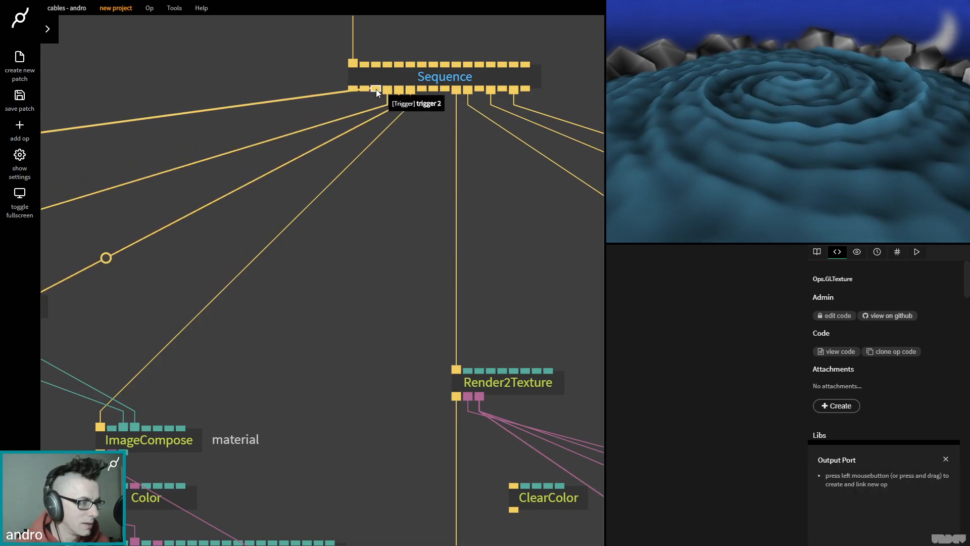
pyautogui.scroll(-6, 356, 119)
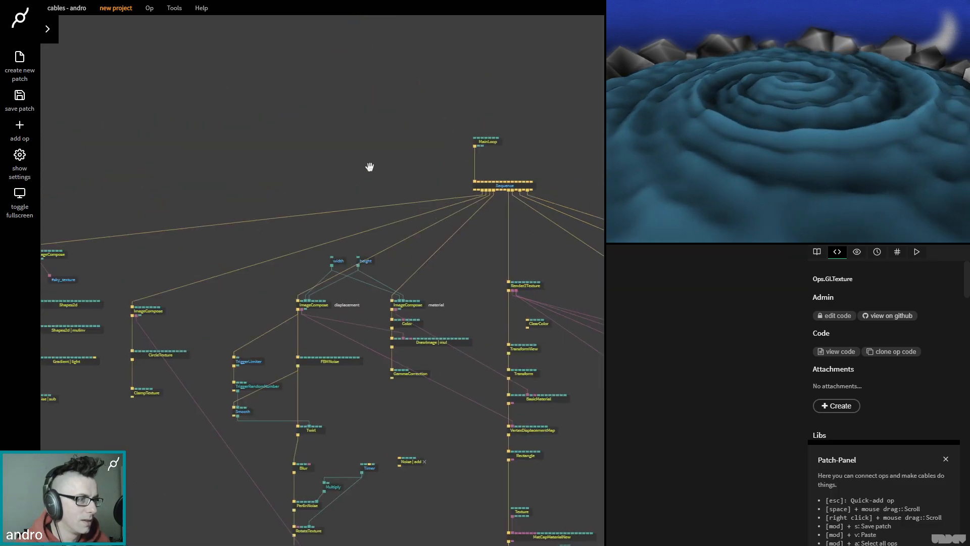
pyautogui.moveTo(392, 62); pyautogui.dragTo(445, 110)
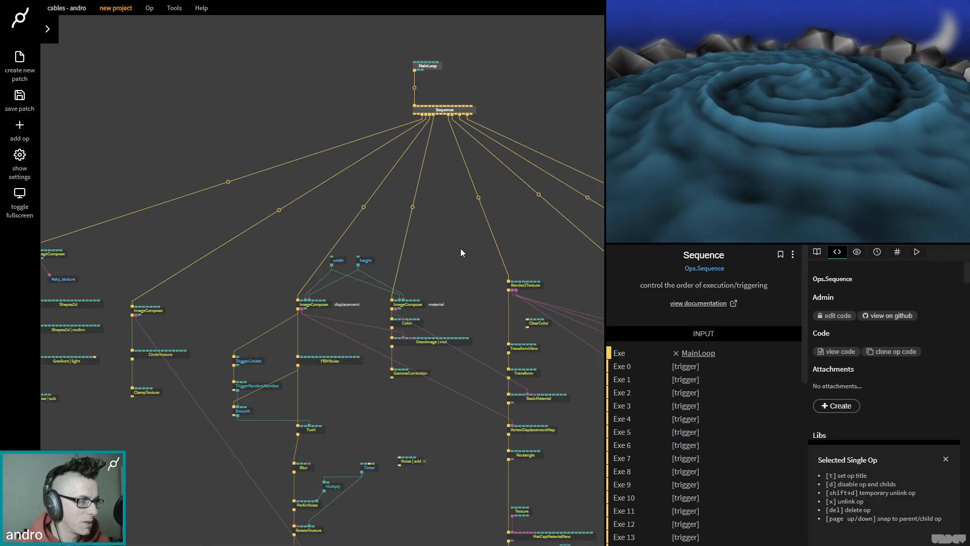
# - Move the Texture op with White_Cavity-Invert.png, unlinked, out beyond the outermost ImageCompose branch next to the sky texture
pyautogui.moveTo(444, 278); pyautogui.dragTo(483, 156)
pyautogui.scroll(-2, 470, 440)
pyautogui.scroll(-3, 470, 440)
pyautogui.moveTo(472, 500); pyautogui.dragTo(379, 409)
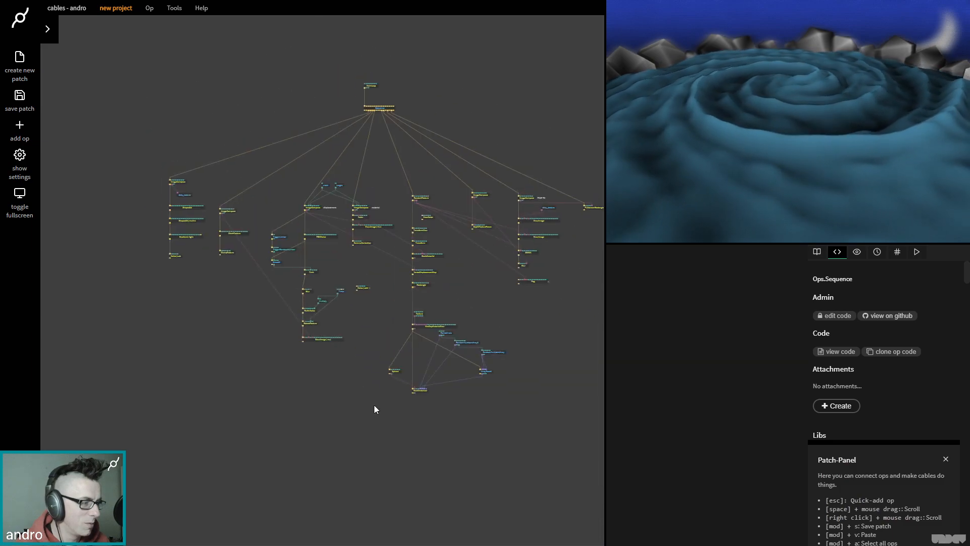
pyautogui.scroll(4, 382, 354)
pyautogui.click(442, 290)
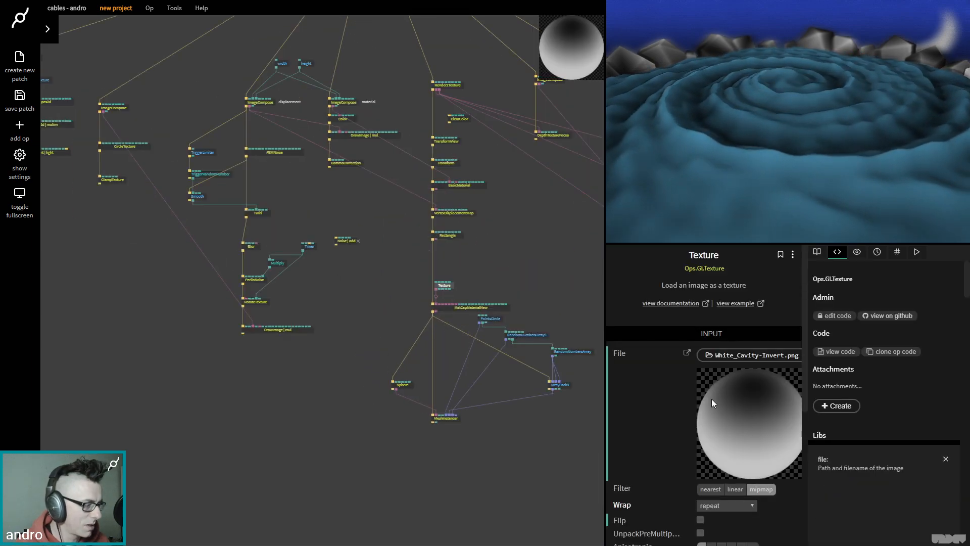
pyautogui.moveTo(429, 279); pyautogui.dragTo(107, 70)
pyautogui.moveTo(275, 175); pyautogui.dragTo(320, 183)
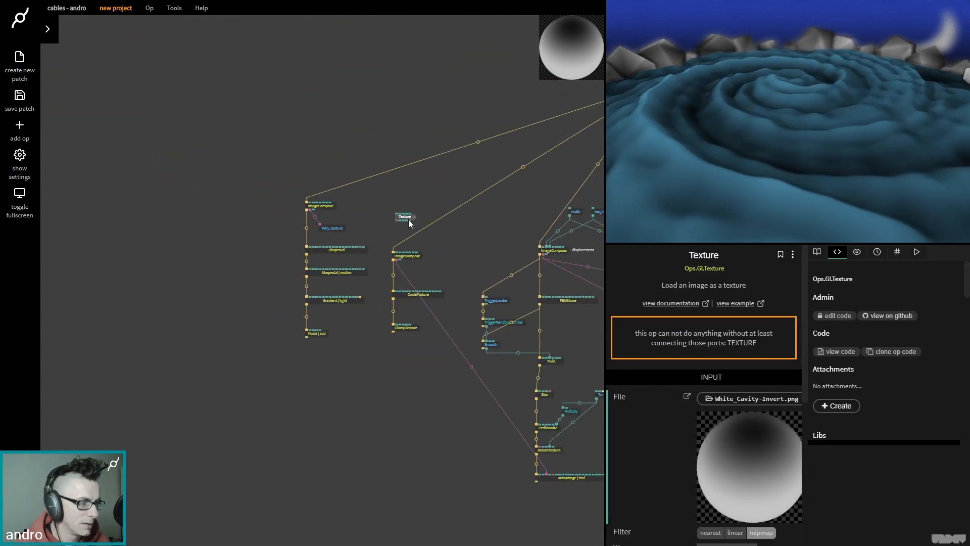
pyautogui.moveTo(244, 185); pyautogui.dragTo(200, 167)
# - Add an ImageCompose op to a free Sequence trigger ahead of the sky branch and place the Texture op beneath it
pyautogui.moveTo(382, 151); pyautogui.dragTo(222, 240)
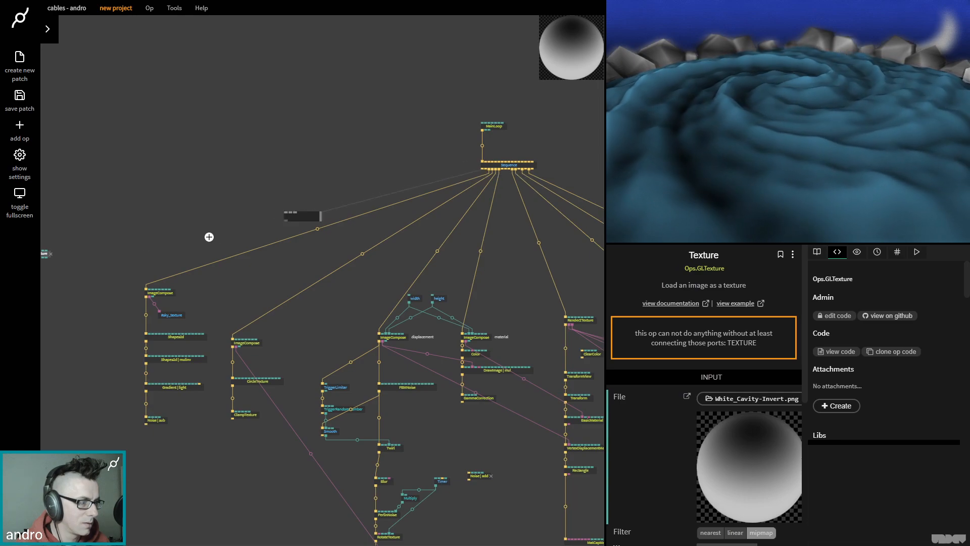
pyautogui.press('Escape')
pyautogui.write('imageco')
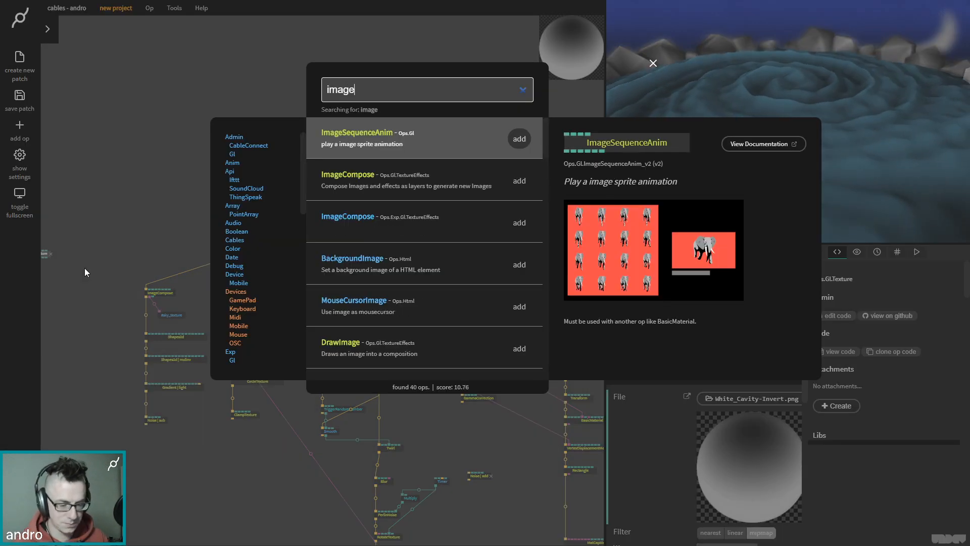
pyautogui.press('Return')
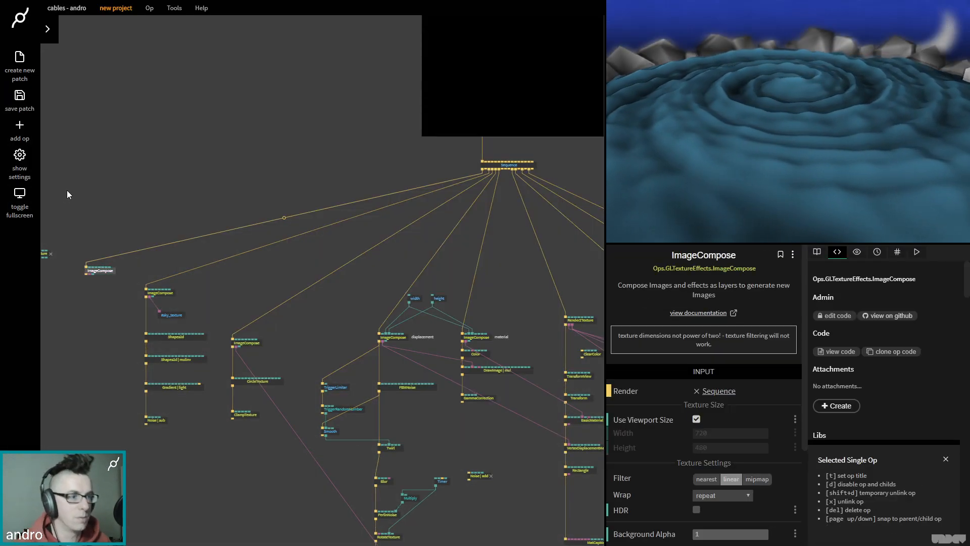
pyautogui.moveTo(67, 190); pyautogui.dragTo(244, 165)
pyautogui.moveTo(274, 246); pyautogui.dragTo(265, 247)
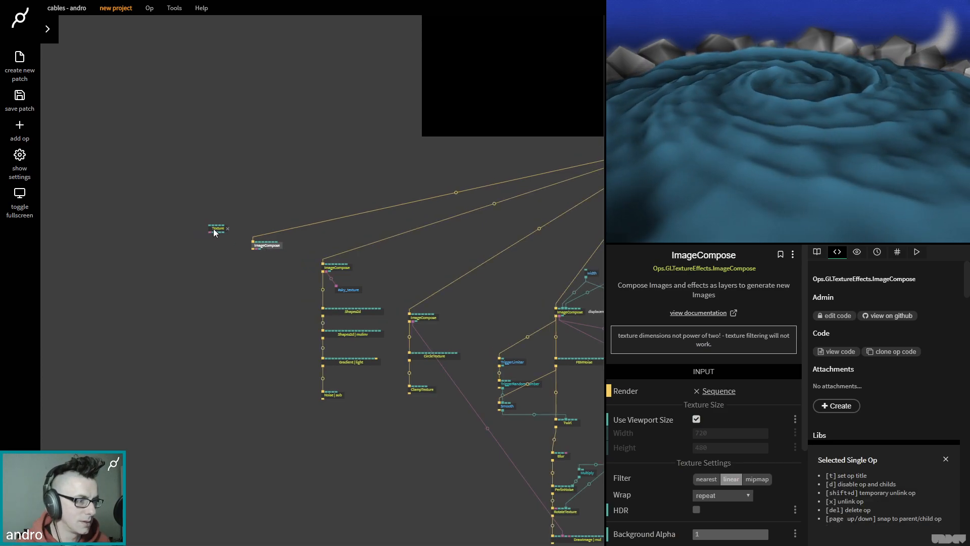
pyautogui.click(283, 280)
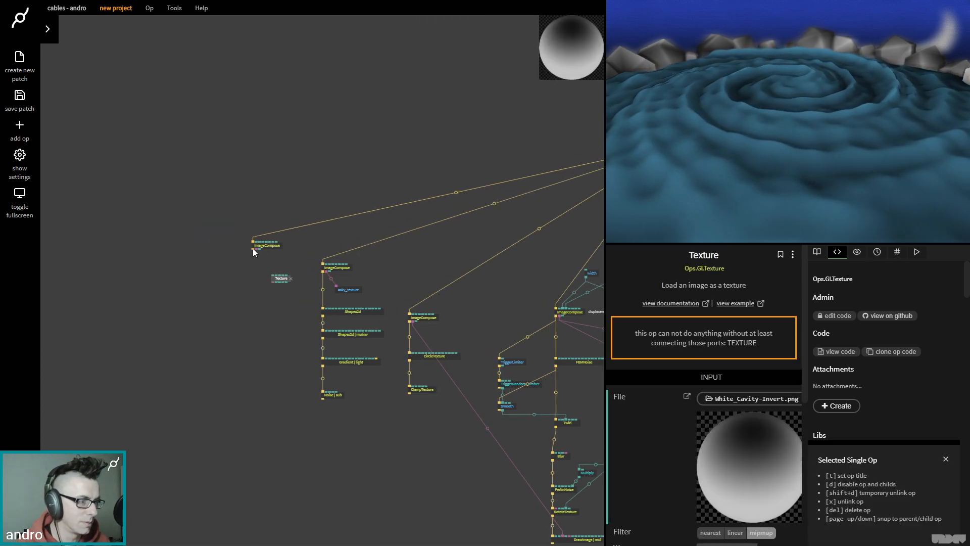
# - Add a DrawImage op below the new ImageCompose and shift the pair away from the neighbouring sky branch
pyautogui.moveTo(253, 250); pyautogui.dragTo(257, 301)
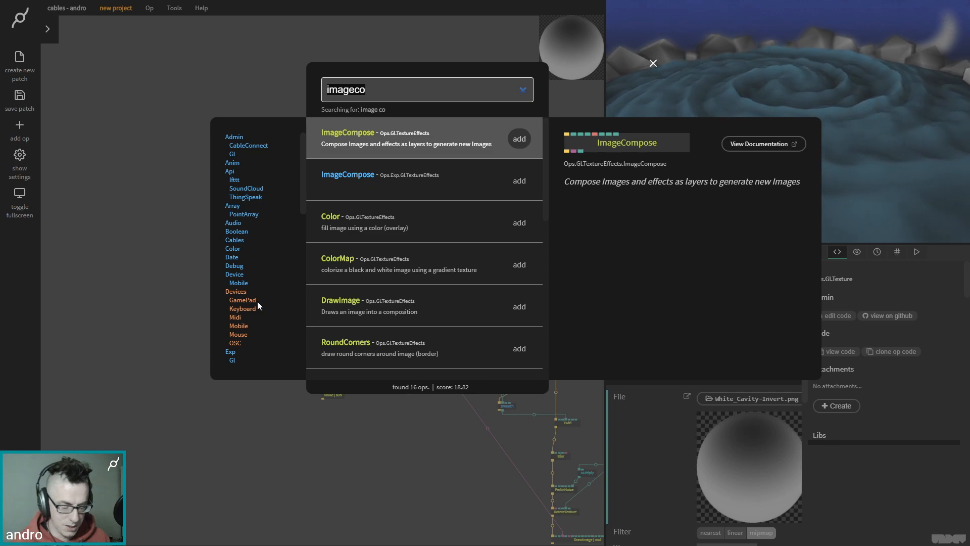
pyautogui.write('draw')
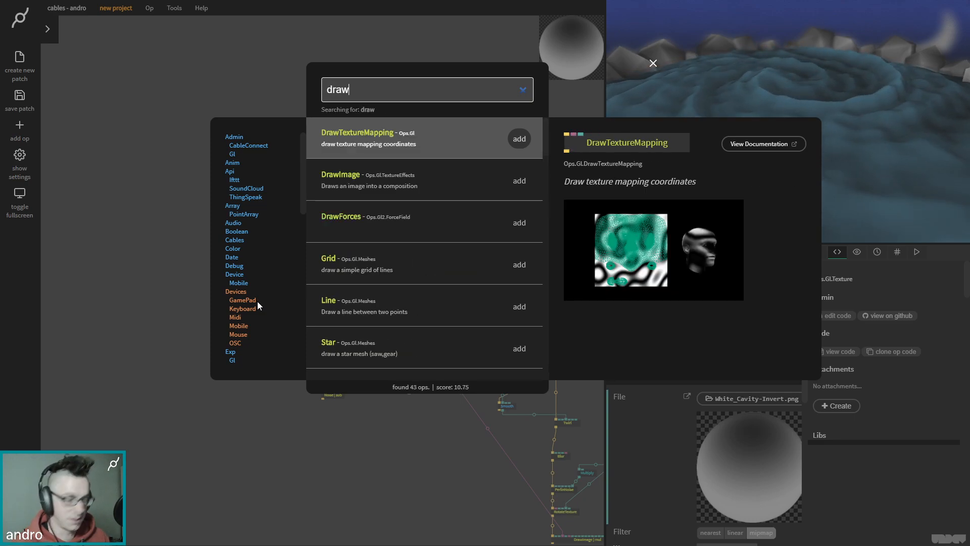
pyautogui.write('im')
pyautogui.press('Return')
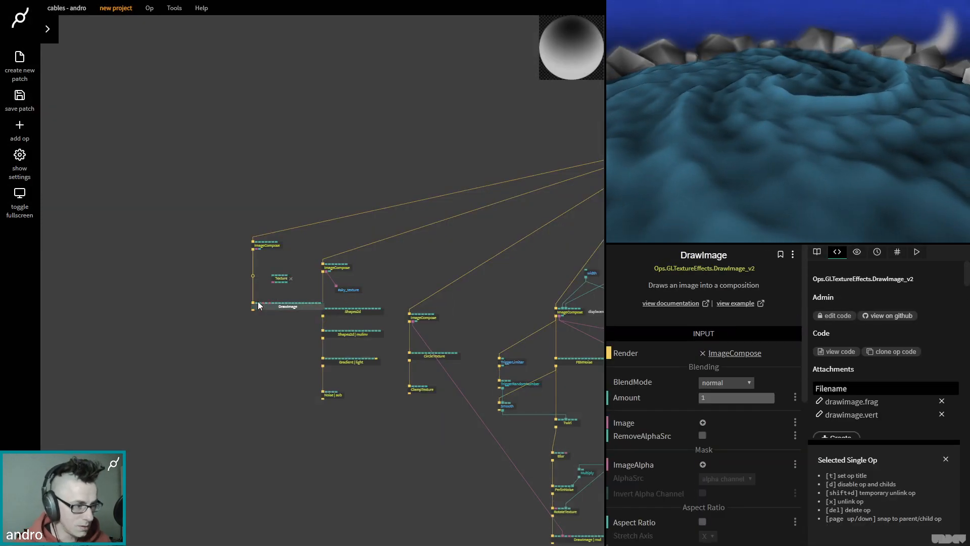
pyautogui.moveTo(267, 334); pyautogui.dragTo(206, 261)
pyautogui.moveTo(260, 249); pyautogui.dragTo(224, 254)
# - Link the Texture op to the new DrawImage's Image input and place it between ImageCompose and DrawImage
pyautogui.click(277, 279)
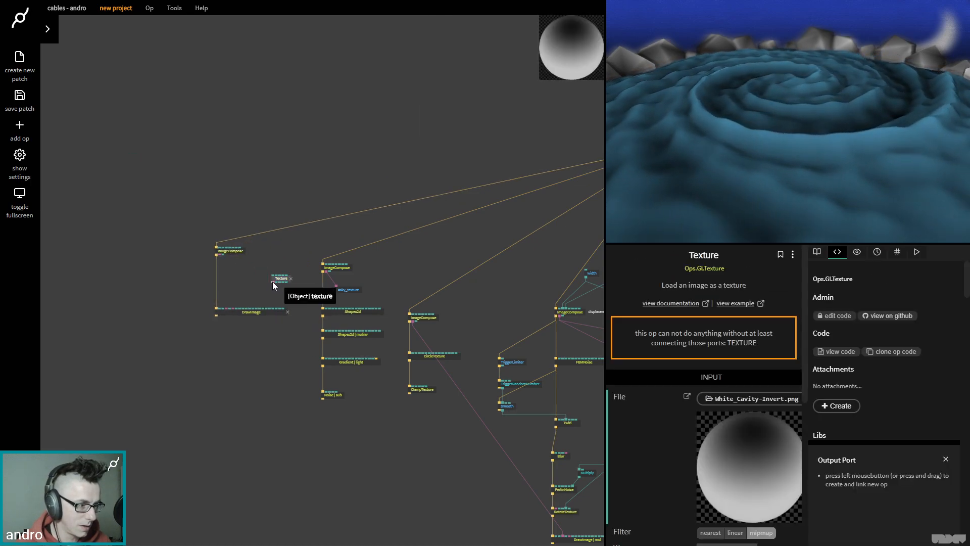
pyautogui.moveTo(272, 282); pyautogui.dragTo(247, 314)
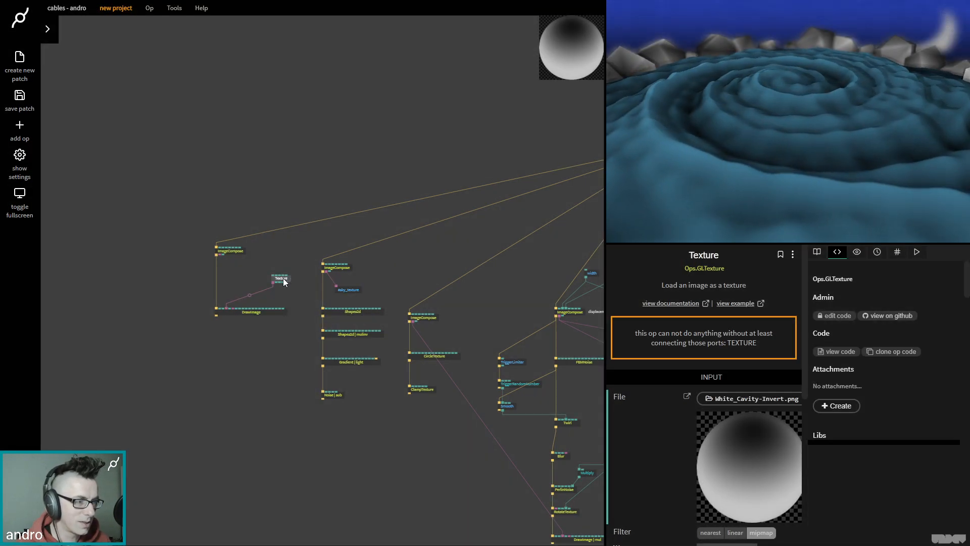
pyautogui.moveTo(285, 282); pyautogui.dragTo(239, 289)
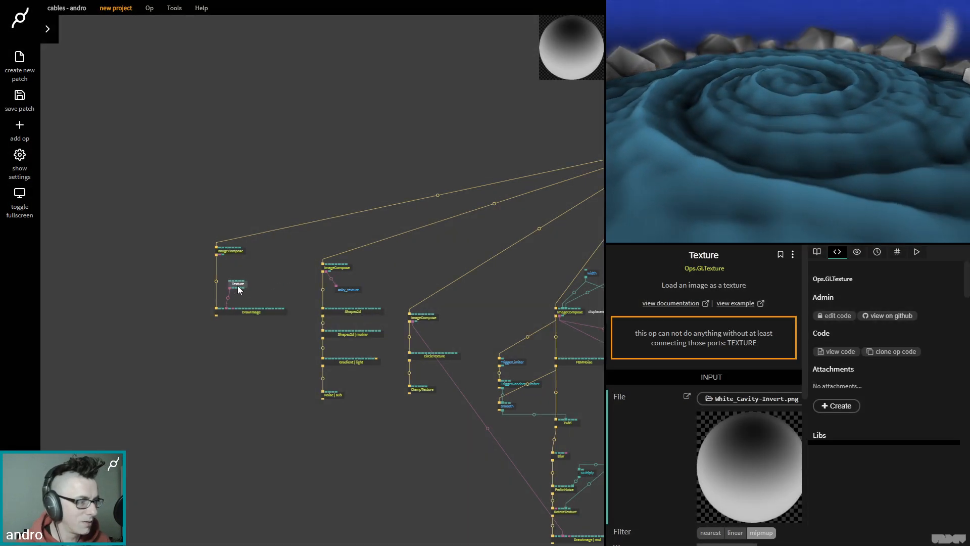
pyautogui.press('Escape')
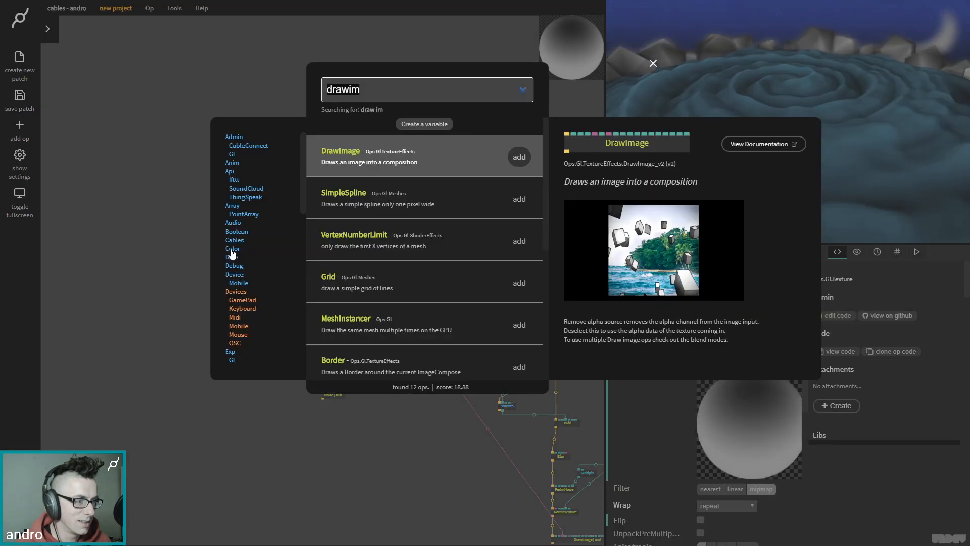
pyautogui.press('Escape')
# - Disable Use Viewport Size on the new ImageCompose and set its Width and Height to 512
pyautogui.click(232, 251)
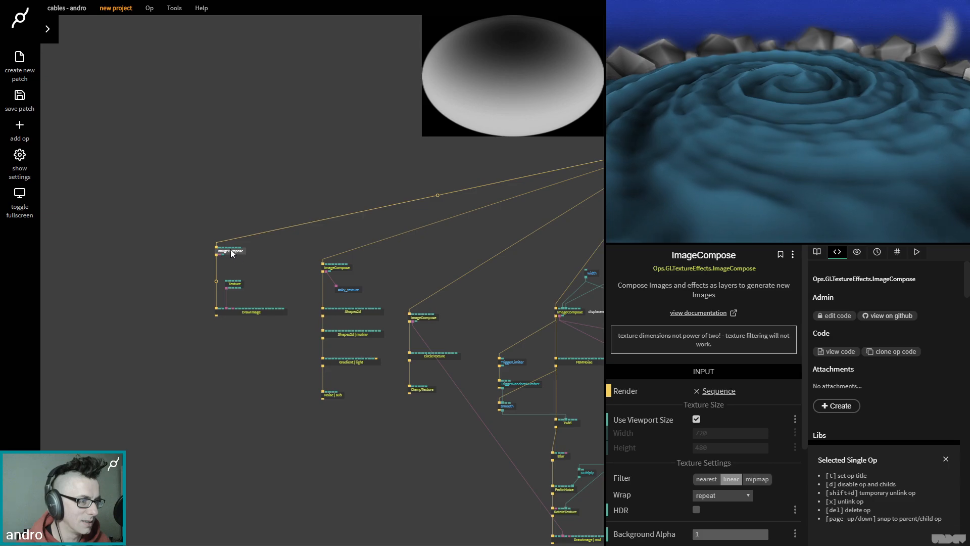
pyautogui.click(695, 420)
pyautogui.doubleClick(705, 432)
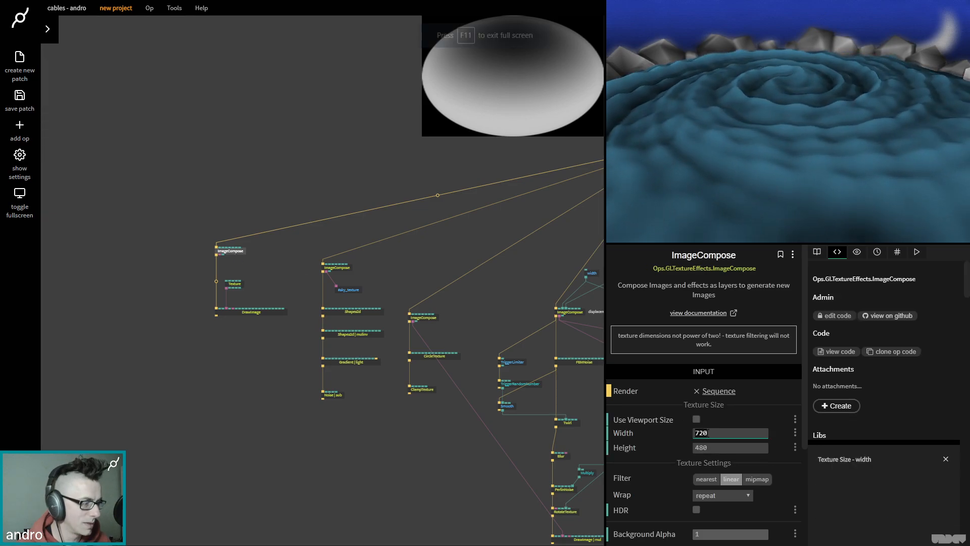
pyautogui.write('512')
pyautogui.press('Tab')
pyautogui.write('512')
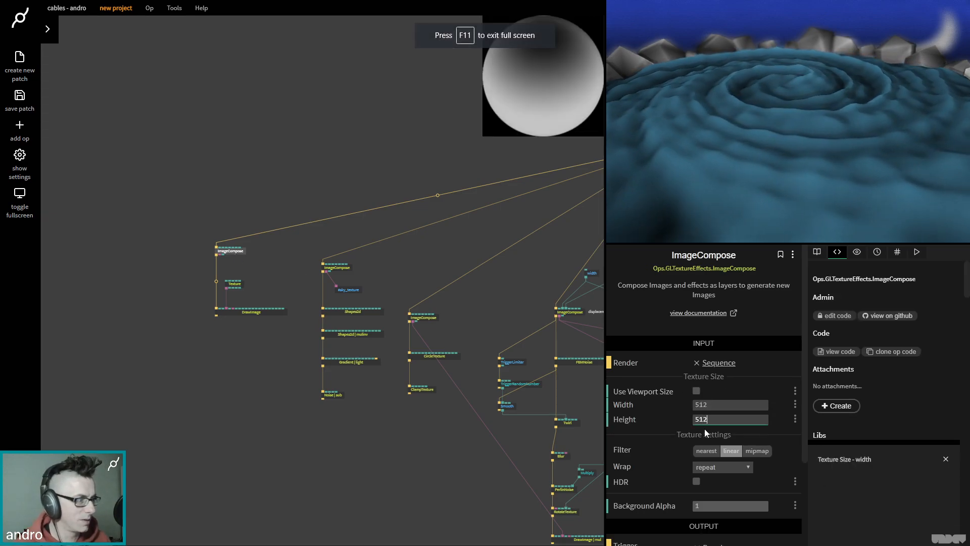
pyautogui.click(267, 249)
# - Try a Noise op below the new DrawImage with Animated off and Amount 0.168, and delete it
pyautogui.click(233, 313)
pyautogui.click(223, 252)
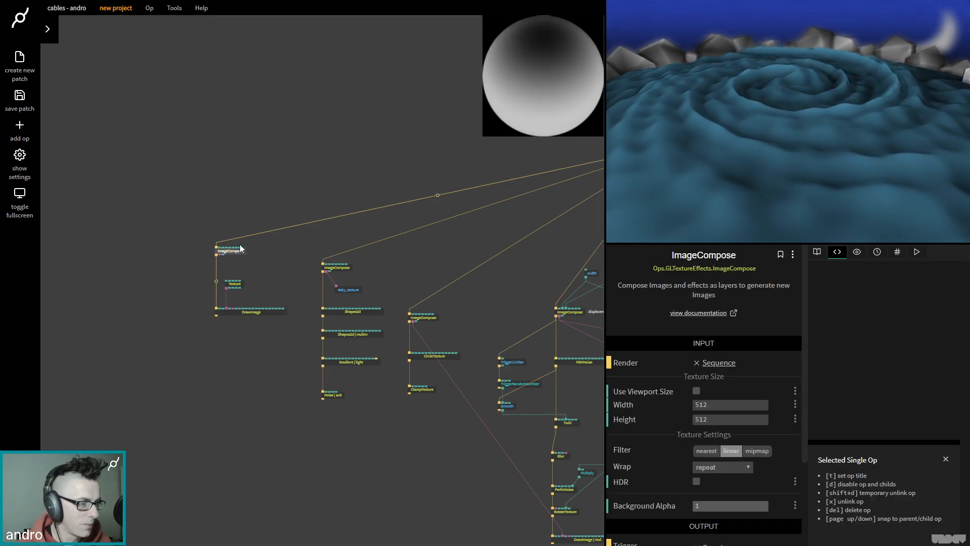
pyautogui.moveTo(216, 316); pyautogui.dragTo(217, 344)
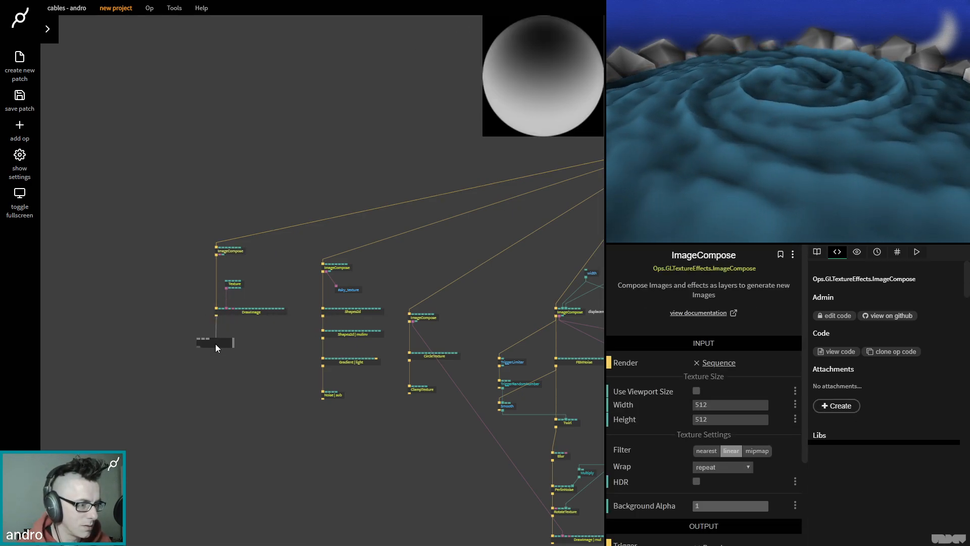
pyautogui.write('noise')
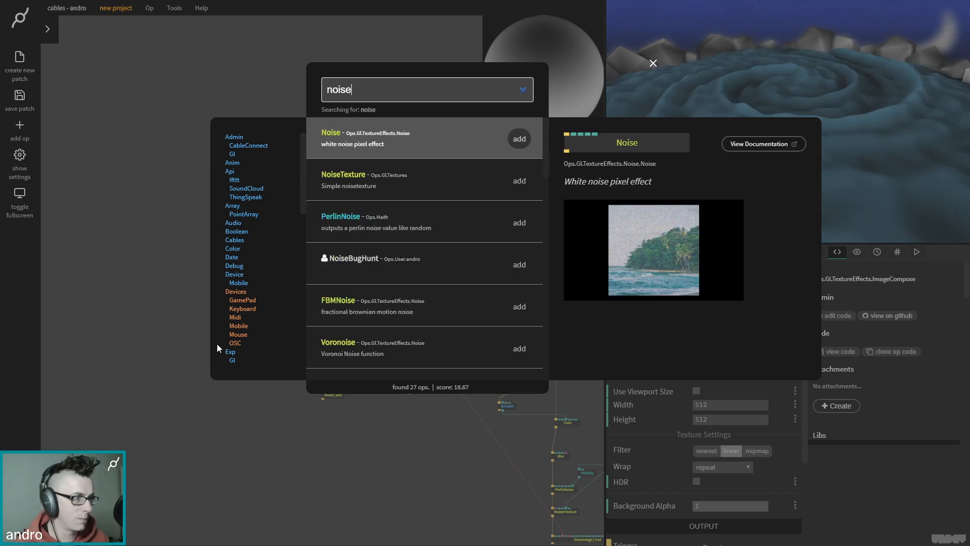
pyautogui.press('Return')
pyautogui.click(681, 422)
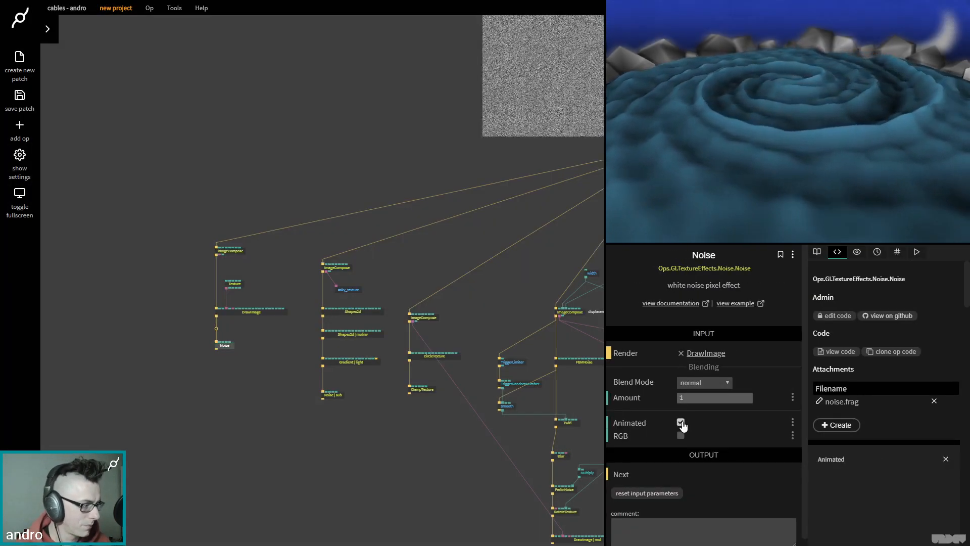
pyautogui.moveTo(715, 397); pyautogui.dragTo(683, 398)
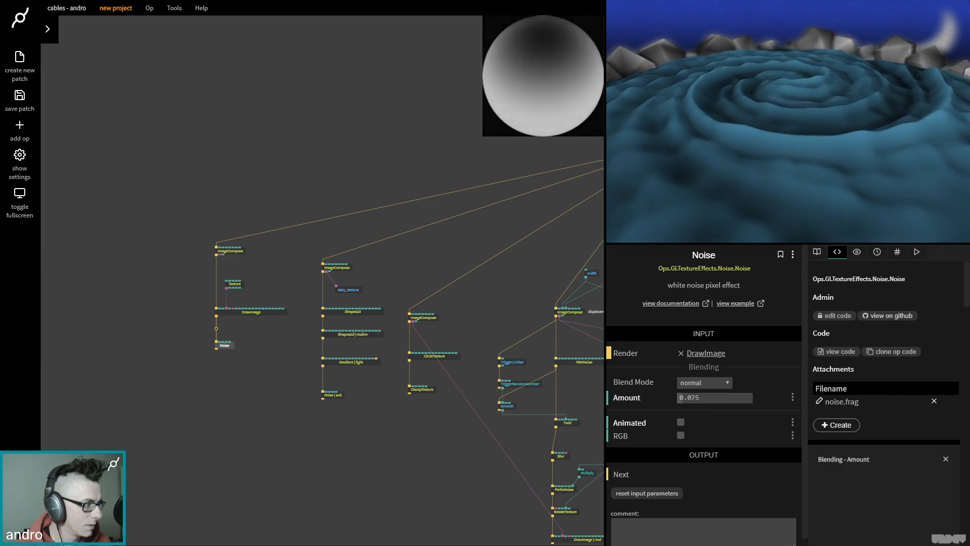
pyautogui.press('F11')
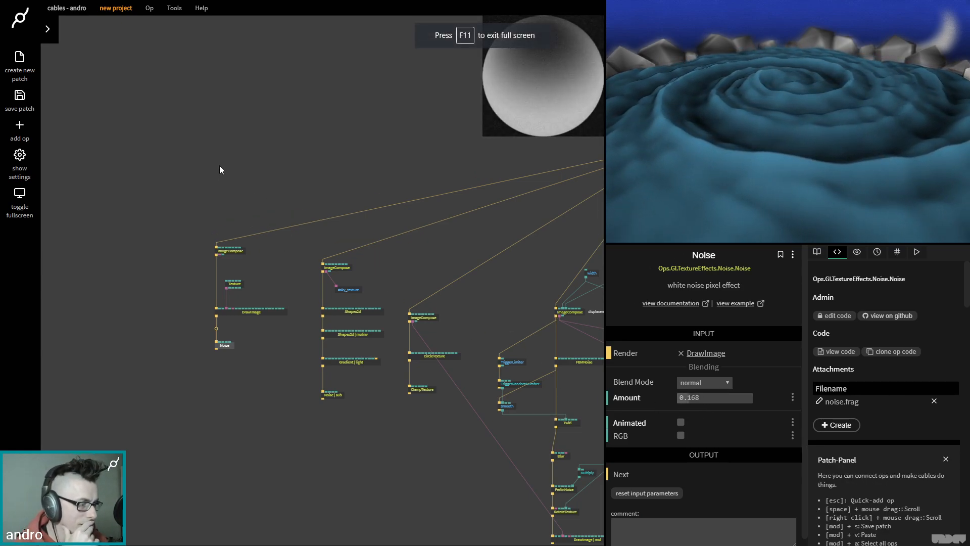
pyautogui.click(222, 346)
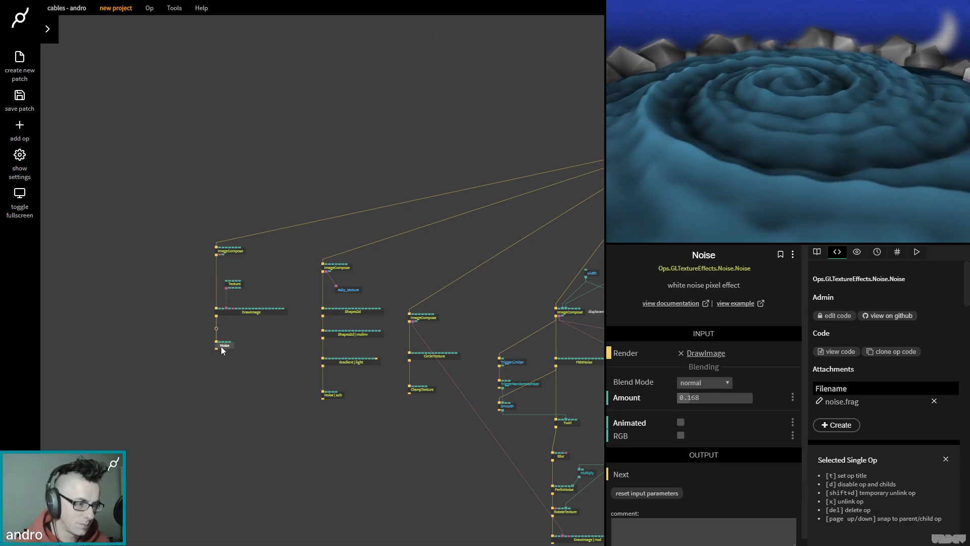
pyautogui.press('Delete')
# - Add a Voronoise op from the noise texture effects below the new DrawImage
pyautogui.moveTo(217, 316); pyautogui.dragTo(218, 353)
pyautogui.write('noise')
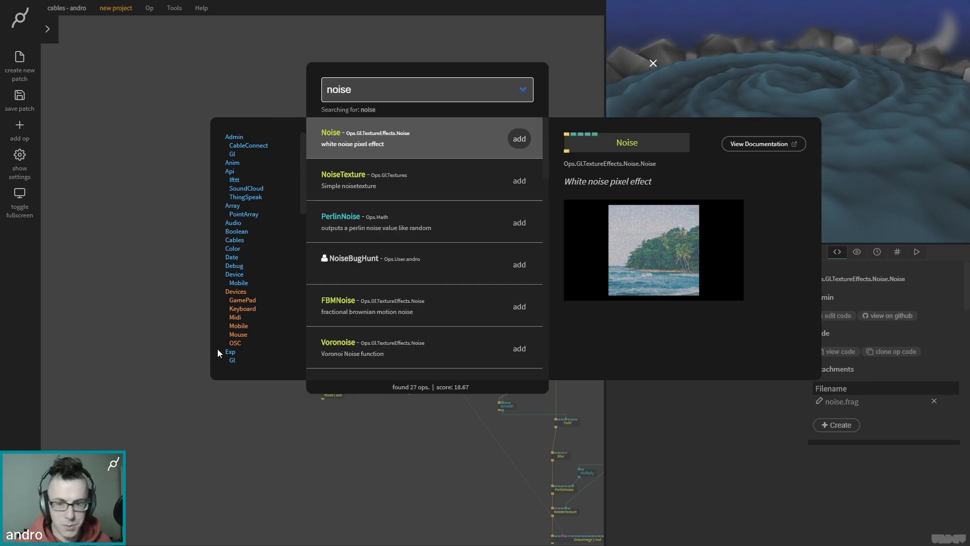
pyautogui.scroll(-3, 470, 193)
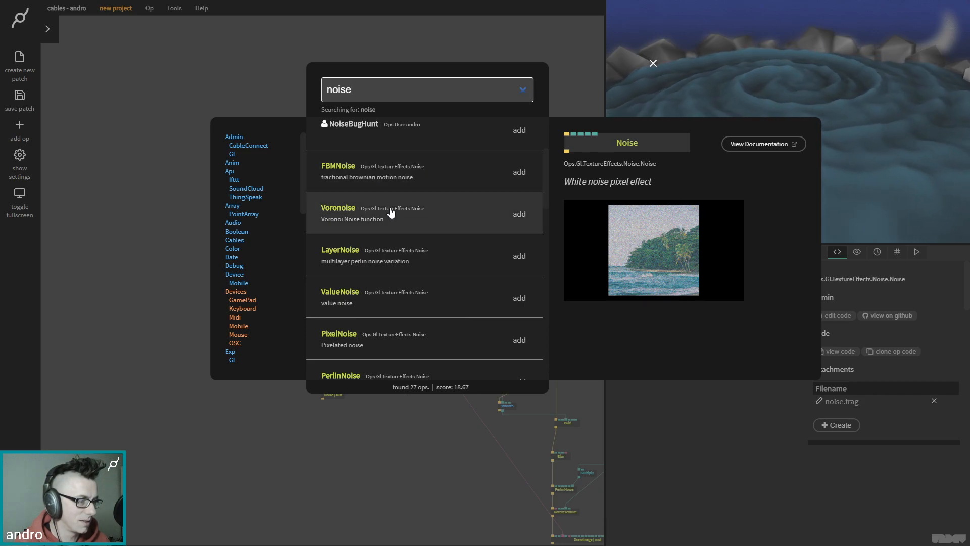
pyautogui.click(425, 216)
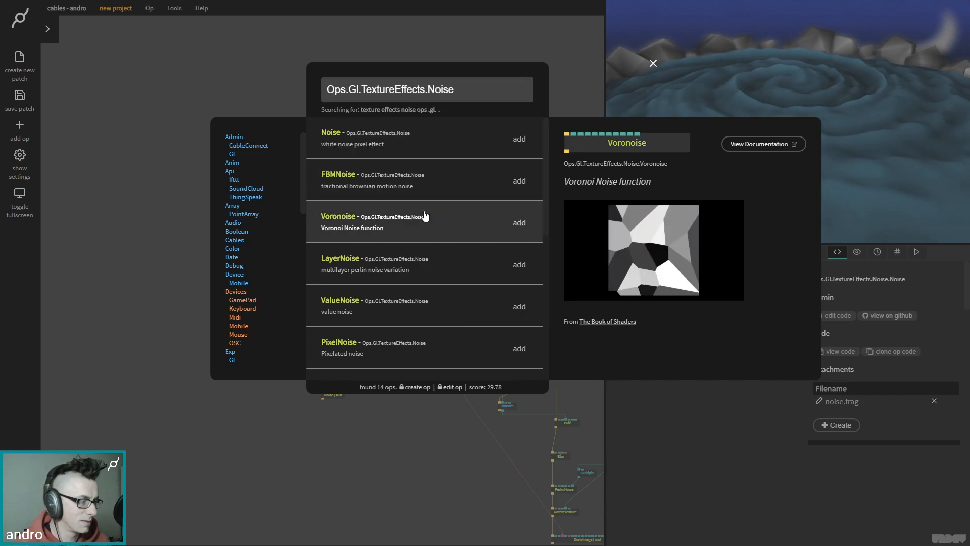
pyautogui.click(519, 223)
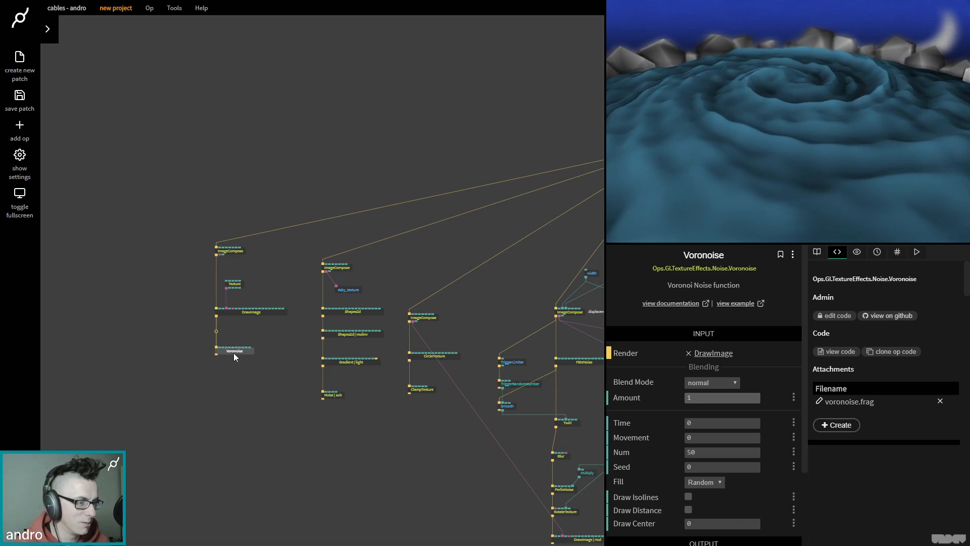
# - Preview the composed matcap texture from ImageCompose and set the Voronoise blend mode to multiply
pyautogui.click(236, 252)
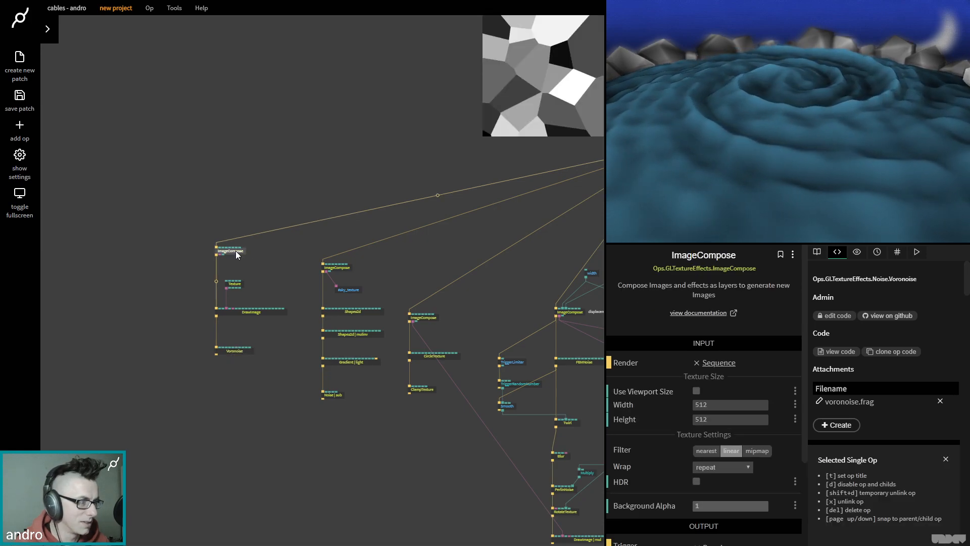
pyautogui.click(230, 352)
pyautogui.click(708, 384)
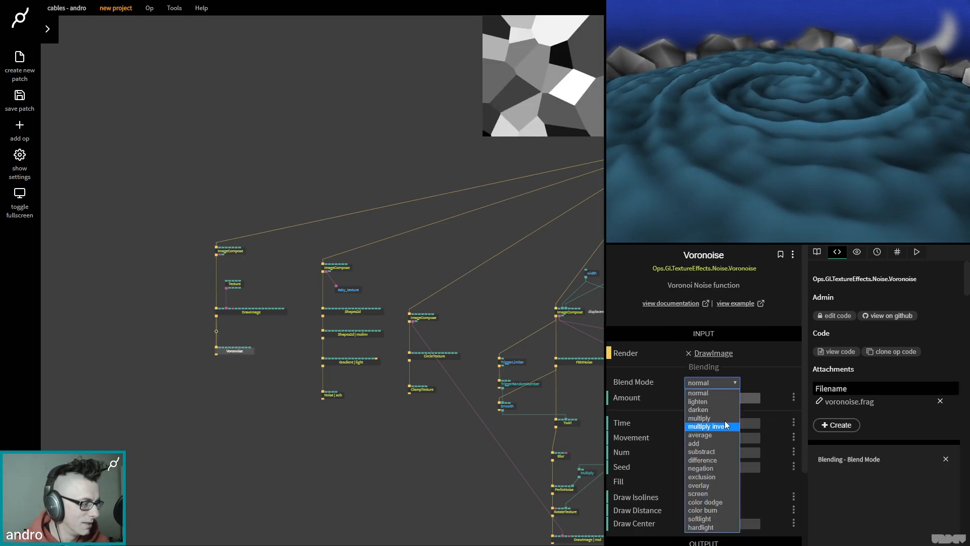
pyautogui.click(721, 417)
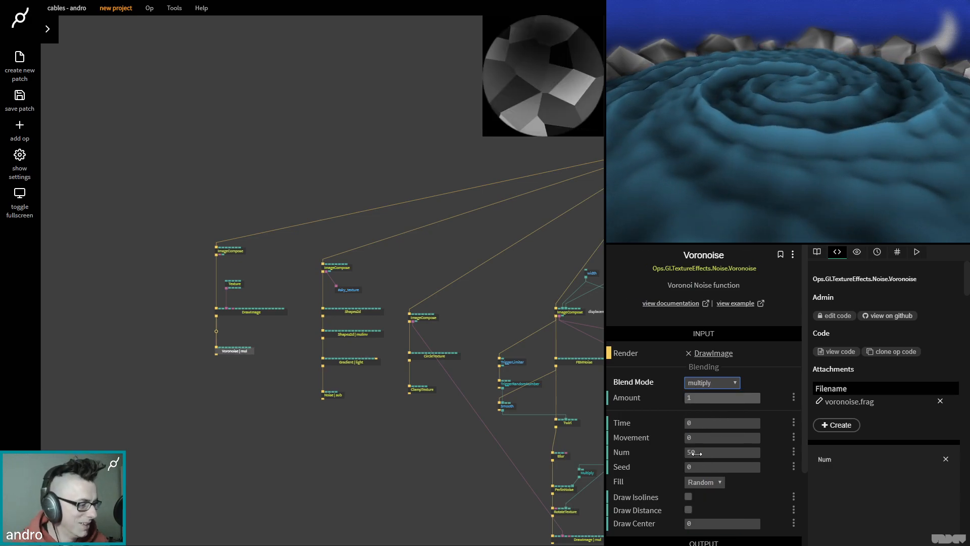
# - Shift the whole rock texture ImageCompose branch further away from the neighbouring sky branch
pyautogui.moveTo(338, 465); pyautogui.dragTo(189, 328)
pyautogui.moveTo(344, 419); pyautogui.dragTo(287, 278)
pyautogui.moveTo(360, 404); pyautogui.dragTo(307, 313)
pyautogui.moveTo(452, 371); pyautogui.dragTo(309, 435)
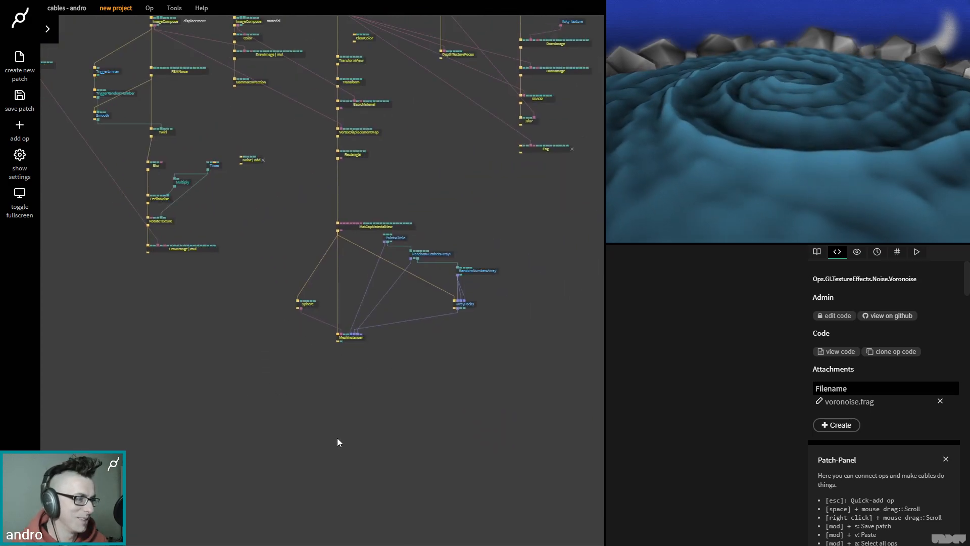
pyautogui.moveTo(422, 338); pyautogui.dragTo(482, 474)
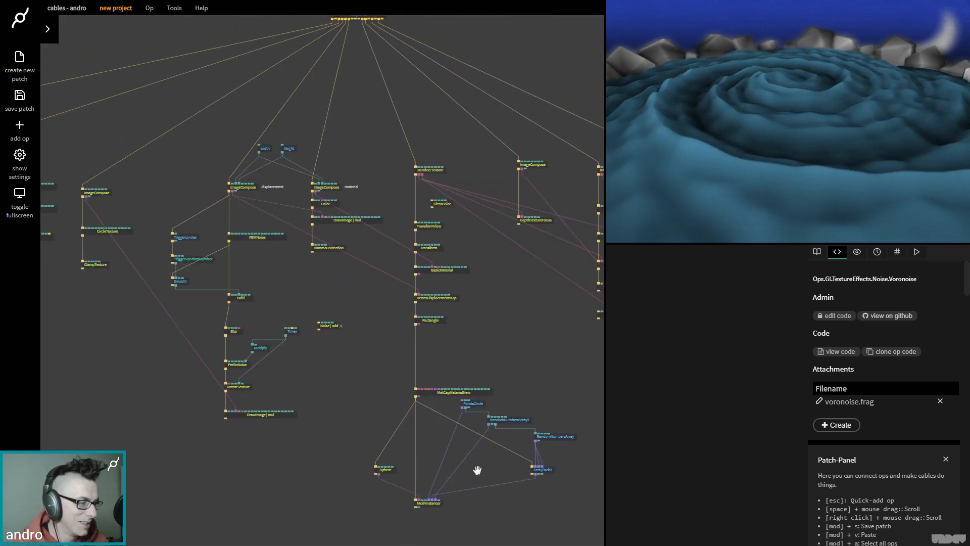
pyautogui.moveTo(214, 360); pyautogui.dragTo(480, 365)
pyautogui.moveTo(251, 300); pyautogui.dragTo(333, 327)
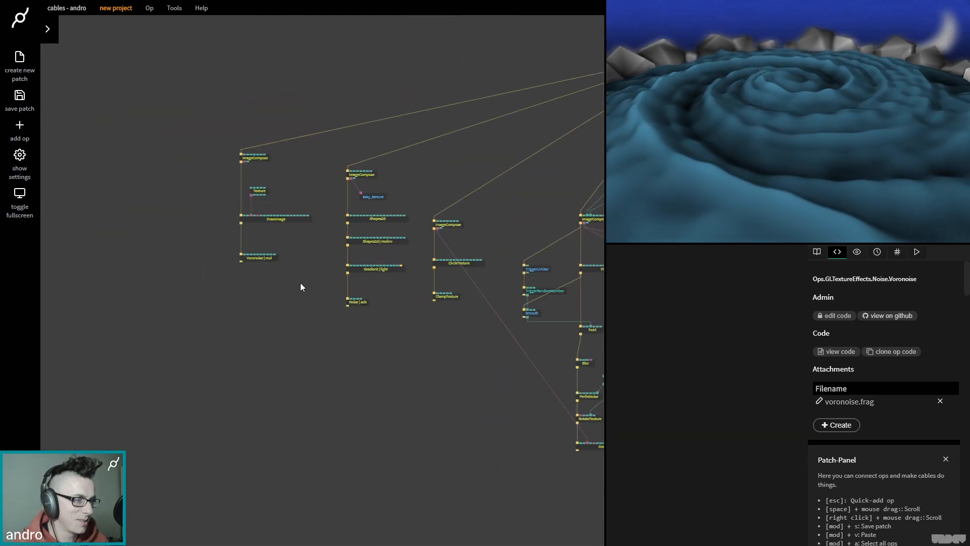
pyautogui.moveTo(295, 279); pyautogui.dragTo(179, 126)
# - Add a VarSetObject op to the rock ImageCompose's texture output and assign it a new variable named epic_rock_texture
pyautogui.moveTo(217, 163); pyautogui.dragTo(221, 208)
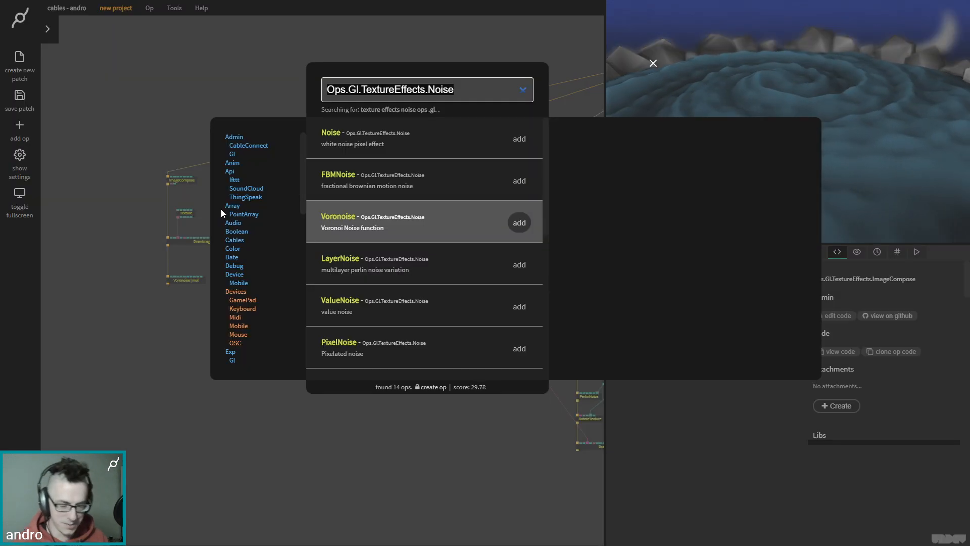
pyautogui.write('var set obj')
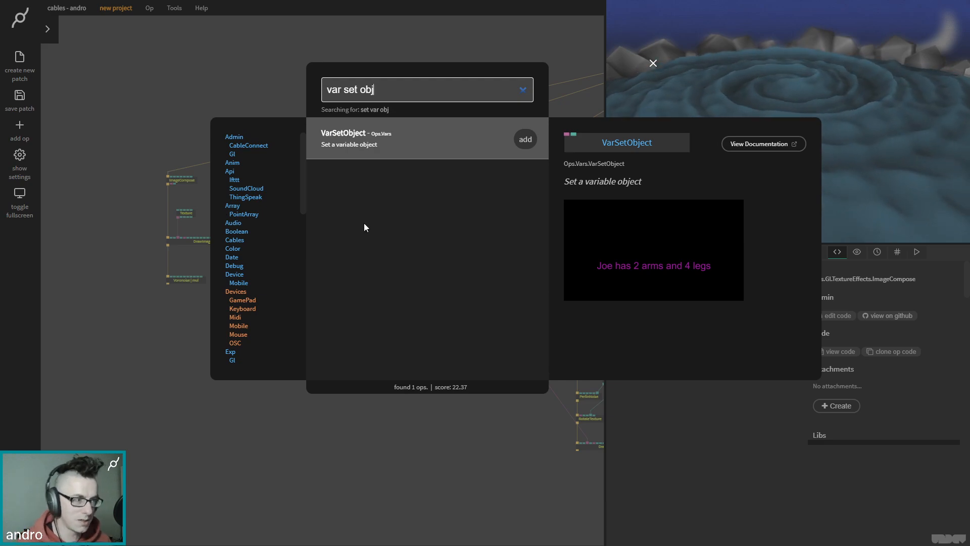
pyautogui.click(525, 141)
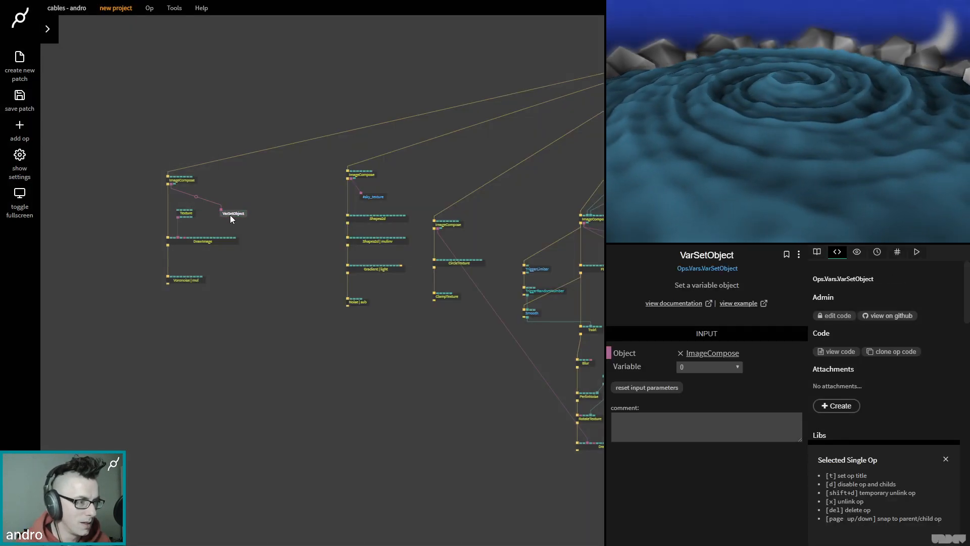
pyautogui.click(711, 367)
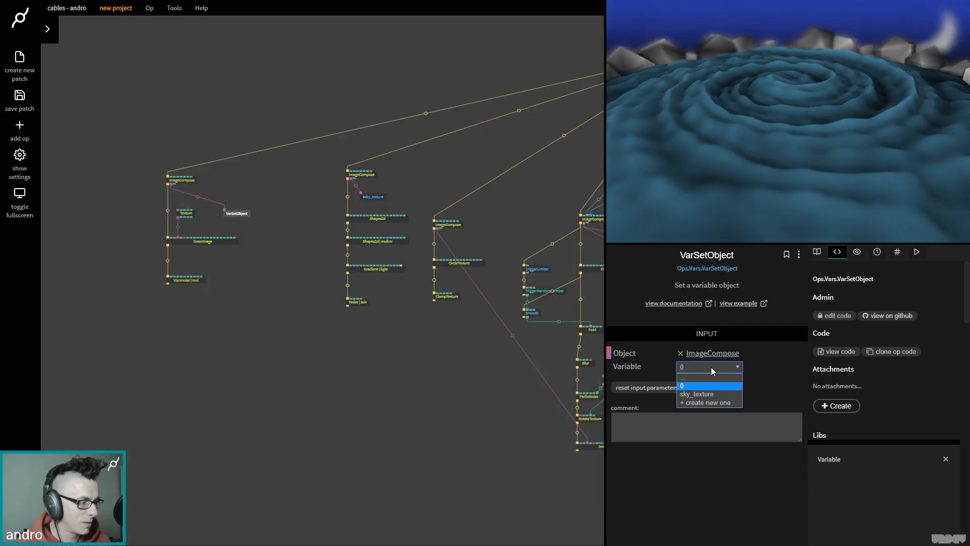
pyautogui.click(698, 404)
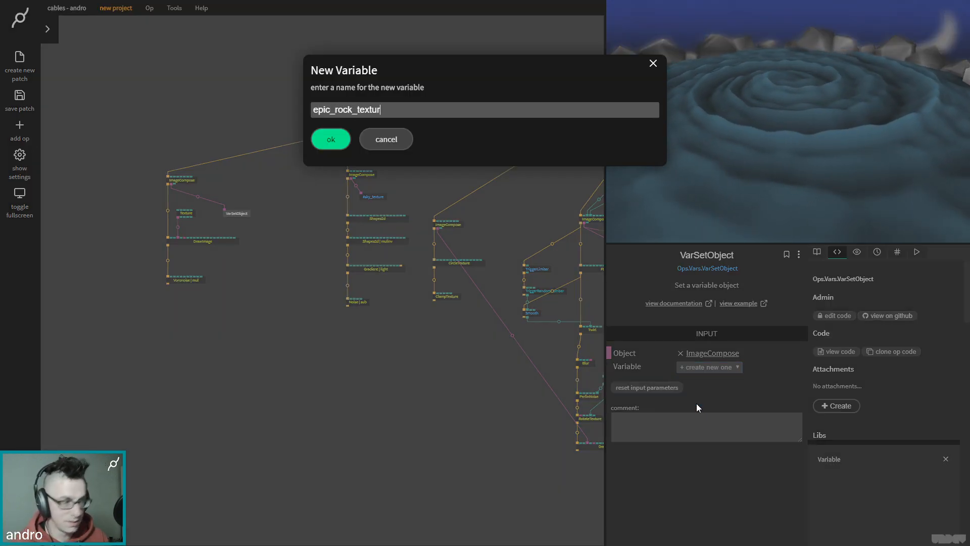
pyautogui.press('Return')
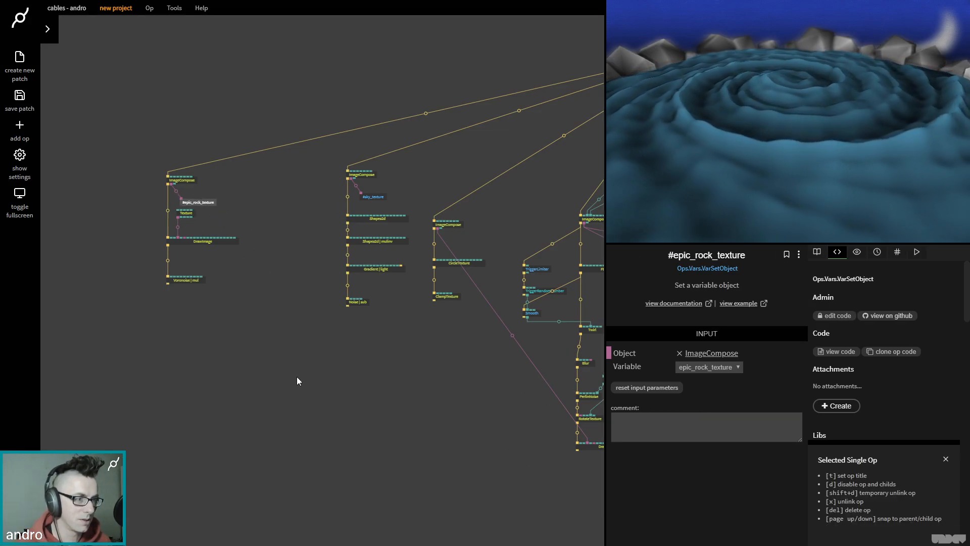
# - Add a VarGetObject op on the MatCap input of MatCapMaterialNew and set its variable to epic_rock_texture
pyautogui.hscroll(15, 297, 381)
pyautogui.scroll(-7, 296, 381)
pyautogui.scroll(3, 276, 380)
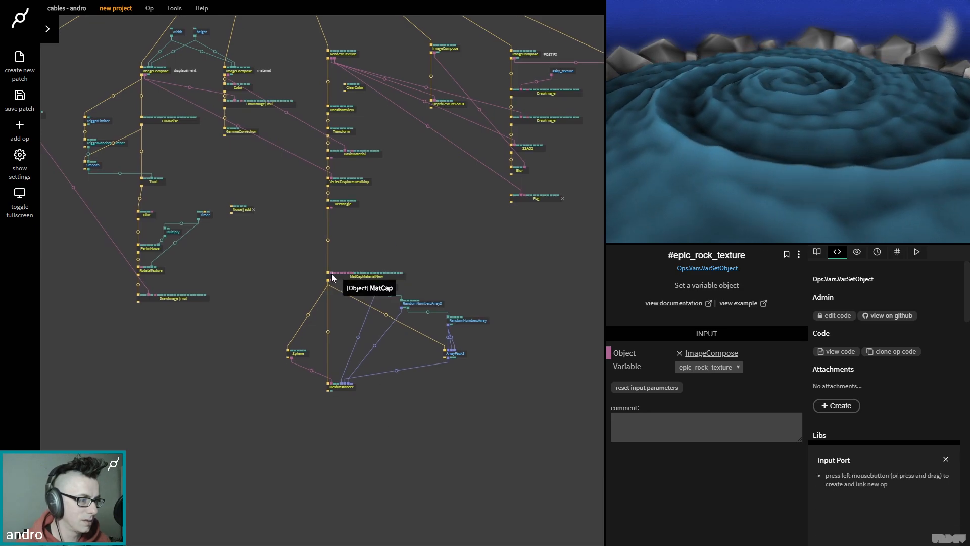
pyautogui.press('Escape')
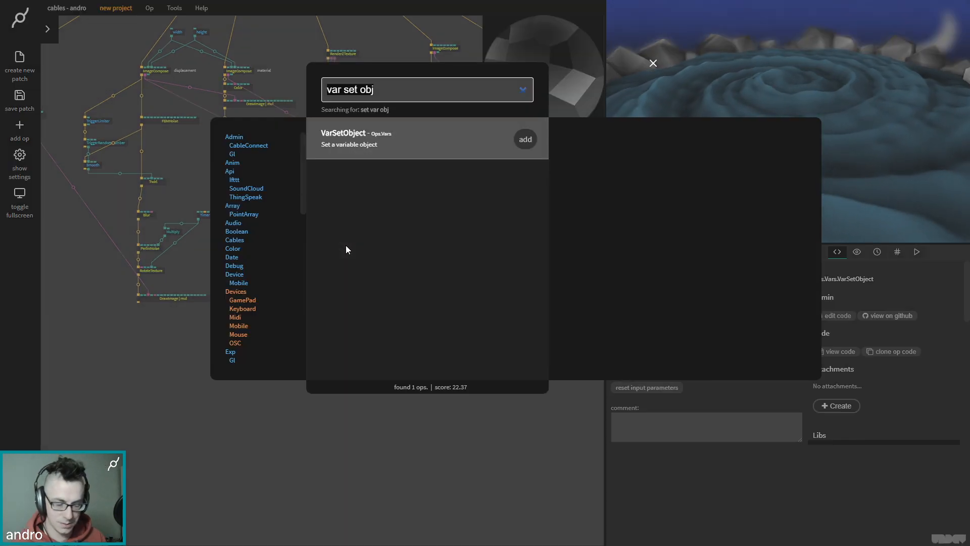
pyautogui.write('var get')
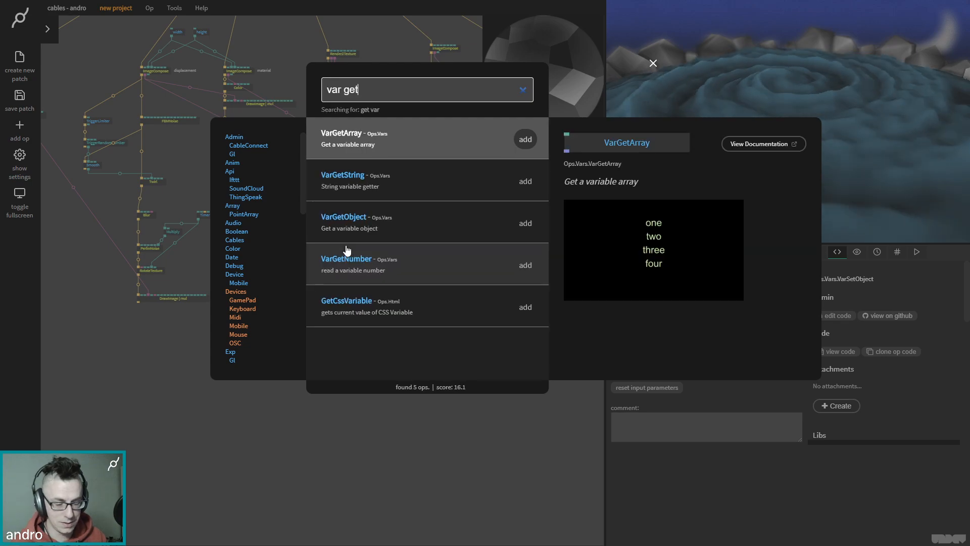
pyautogui.write(' obj')
pyautogui.press('Return')
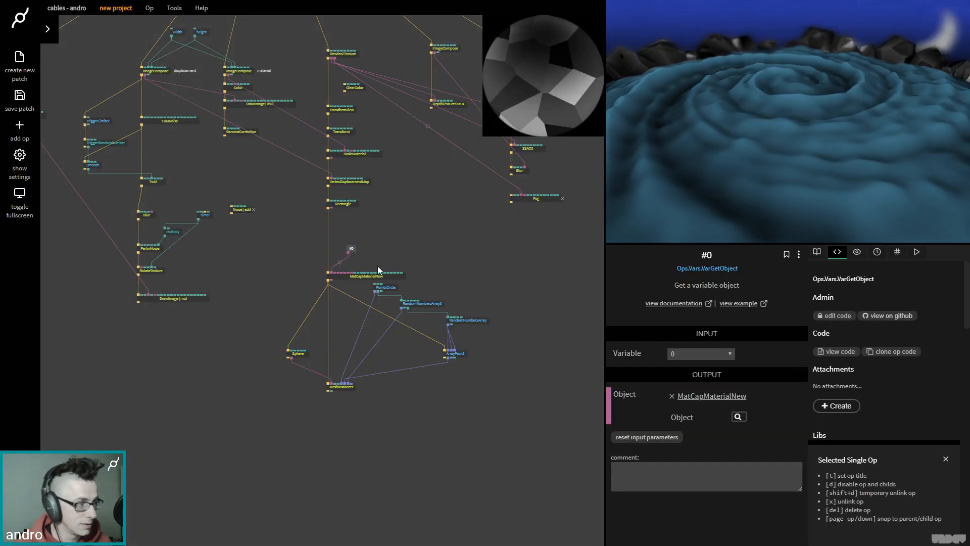
pyautogui.click(705, 353)
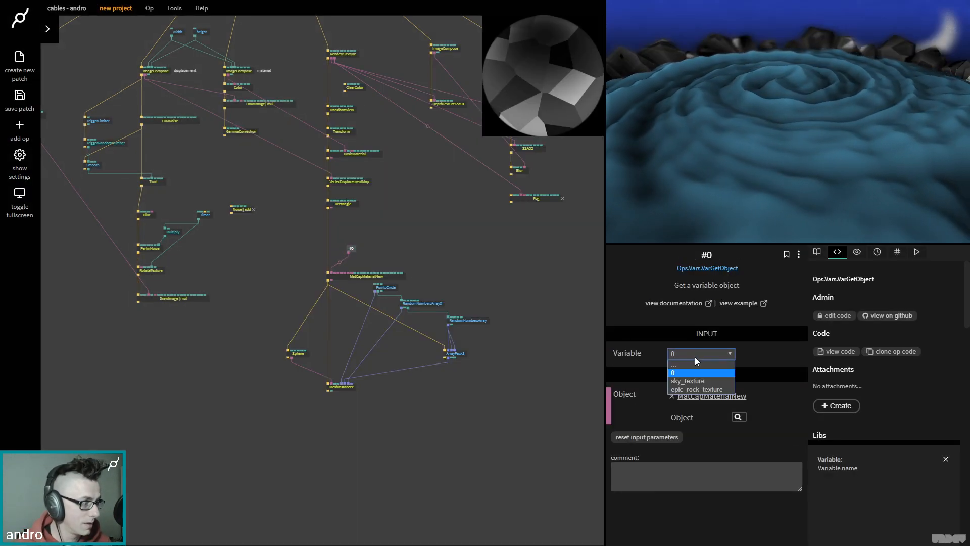
pyautogui.click(692, 393)
# - Move the epic_rock_texture getter closer above the start of MatCapMaterialNew
pyautogui.click(394, 245)
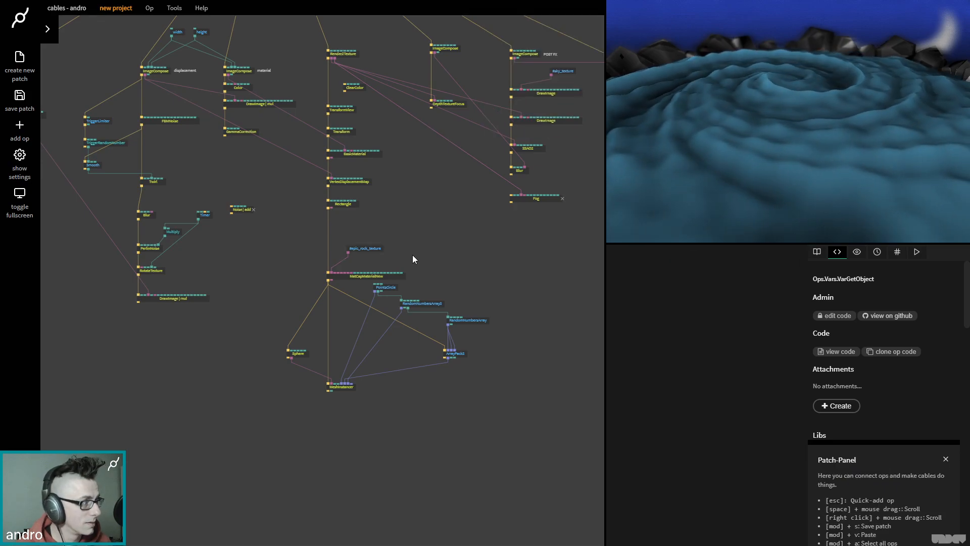
pyautogui.click(355, 275)
pyautogui.moveTo(359, 250); pyautogui.dragTo(350, 244)
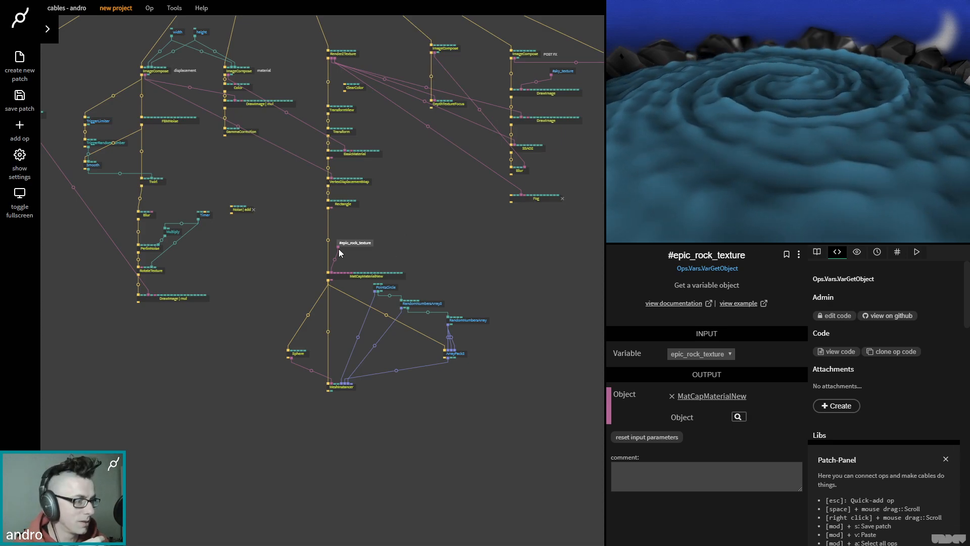
# - Try the rock texture on MatCapMaterialNew's Diffuse input in place of MatCap, and move the link back to MatCap
pyautogui.moveTo(338, 246)
pyautogui.moveTo(338, 248); pyautogui.dragTo(341, 282)
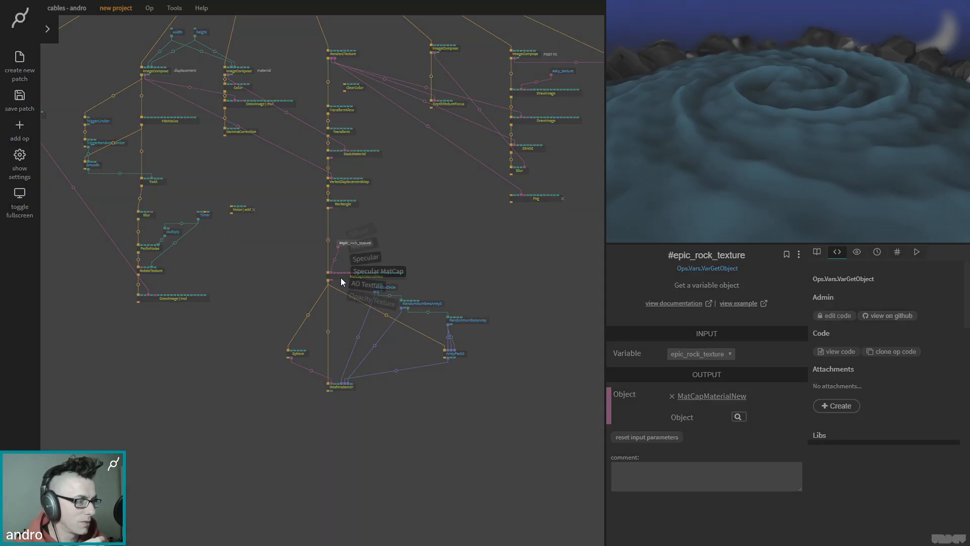
pyautogui.moveTo(364, 238); pyautogui.dragTo(363, 235)
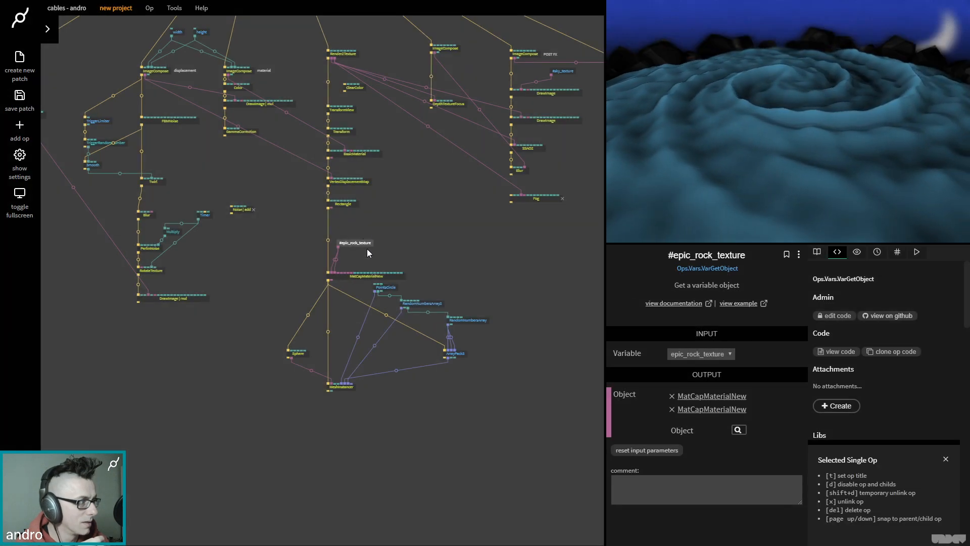
pyautogui.rightClick(334, 259)
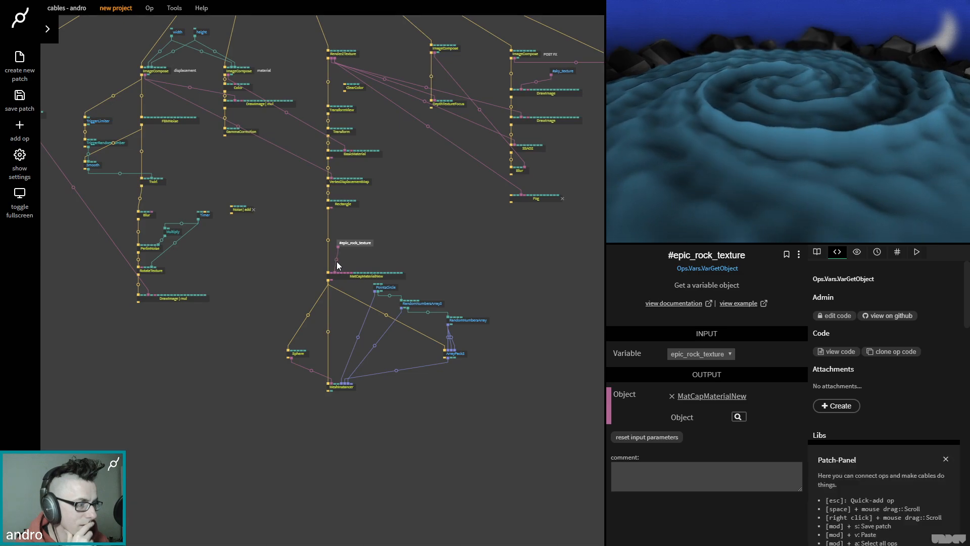
pyautogui.scroll(5, 333, 277)
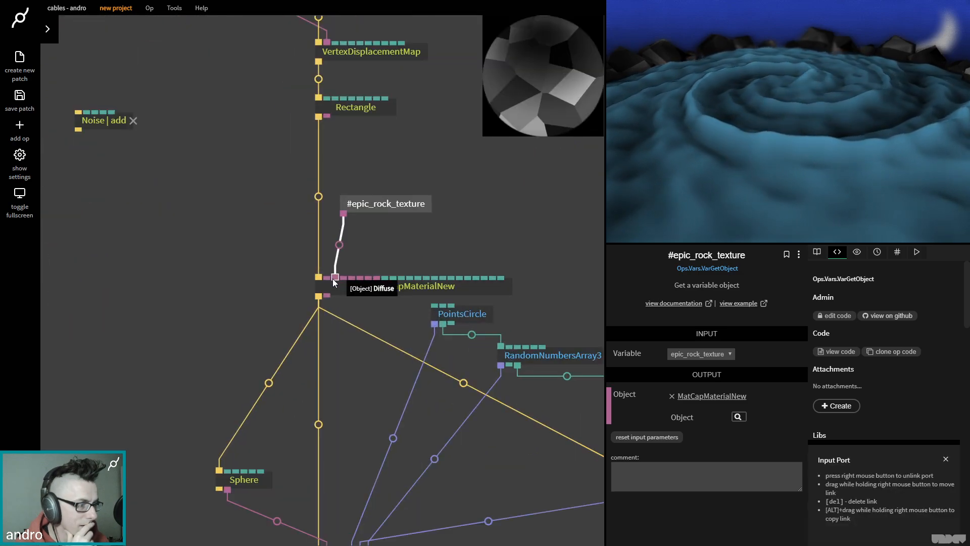
pyautogui.moveTo(325, 278); pyautogui.dragTo(325, 278)
pyautogui.hscroll(-5, 224, 297)
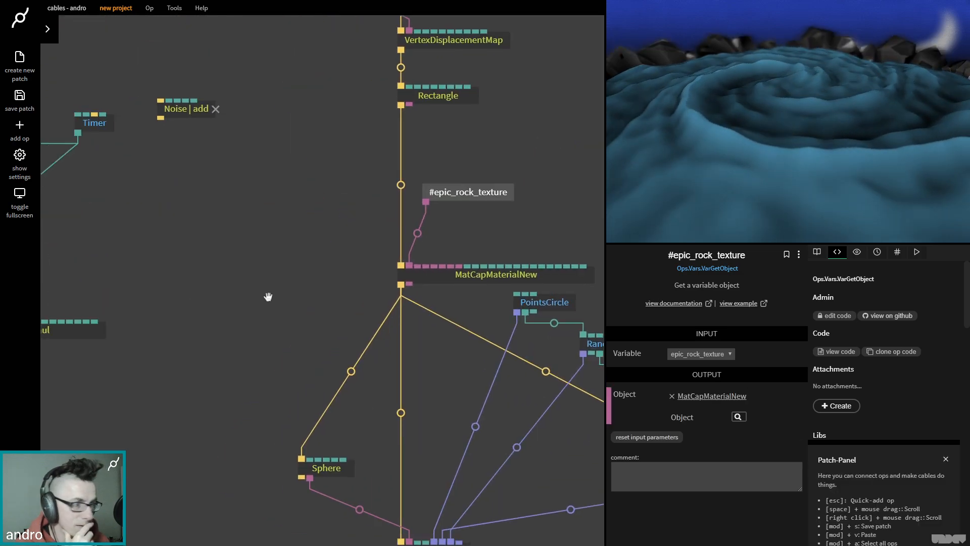
# - Save the patch, reload the editor, and preview the ImageCompose that produces the rock texture
pyautogui.click(256, 232)
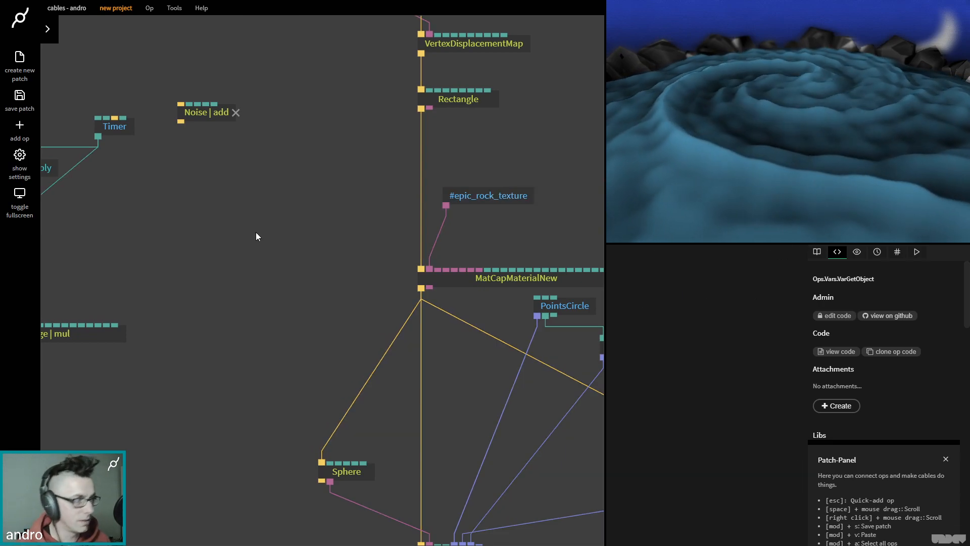
pyautogui.hotkey('ctrl', 's')
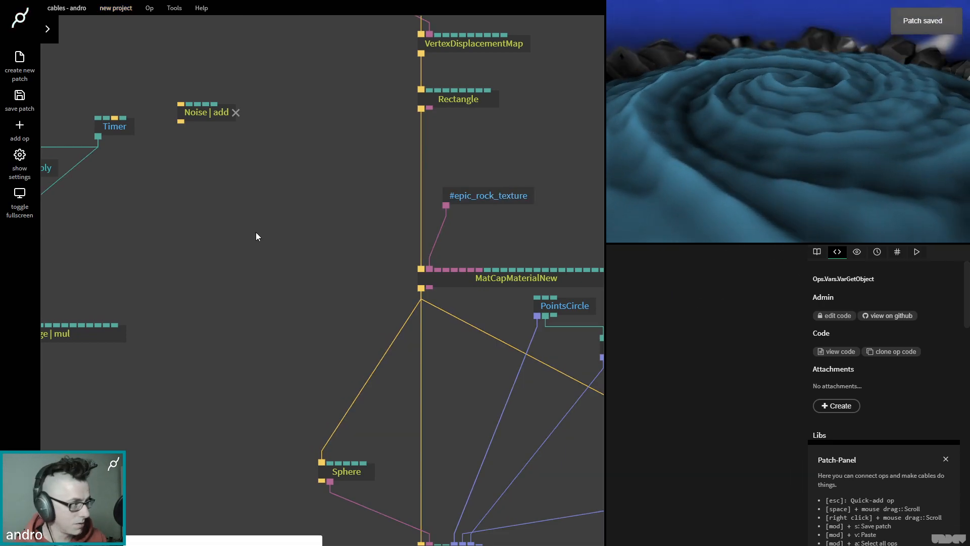
pyautogui.press('F5')
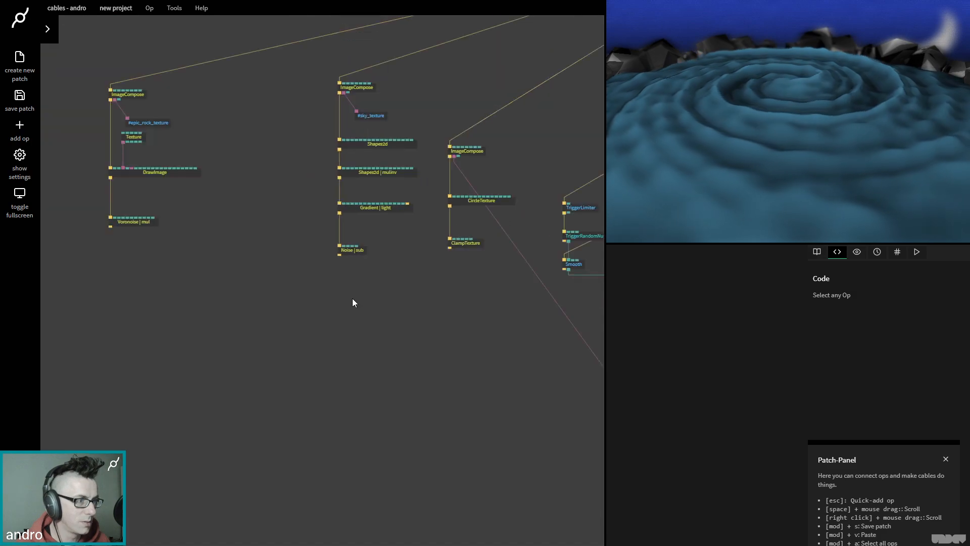
pyautogui.click(282, 145)
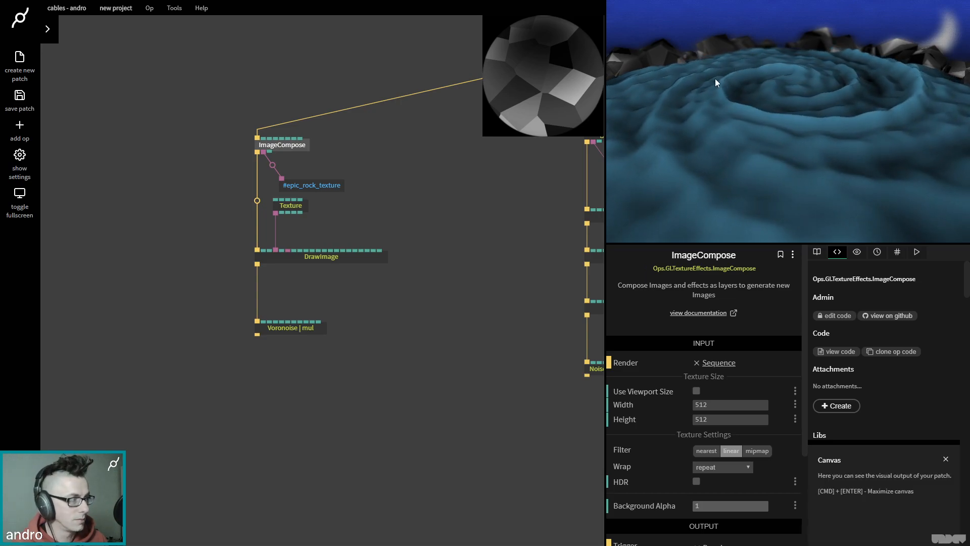
# - Move the camera back by setting PosZ to -0.77 on the TransformView op under Render2Texture
pyautogui.moveTo(412, 382); pyautogui.dragTo(337, 469)
pyautogui.click(389, 197)
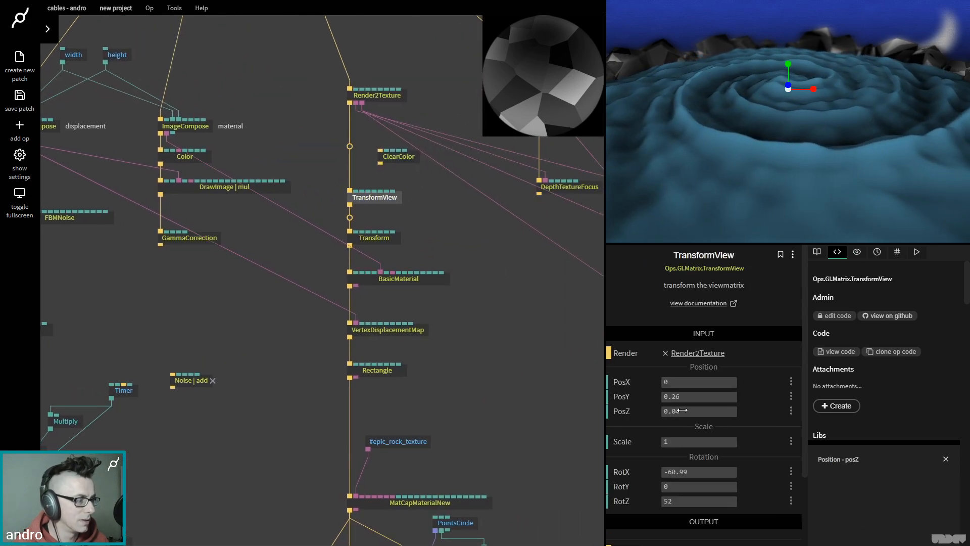
pyautogui.moveTo(700, 411); pyautogui.dragTo(605, 412)
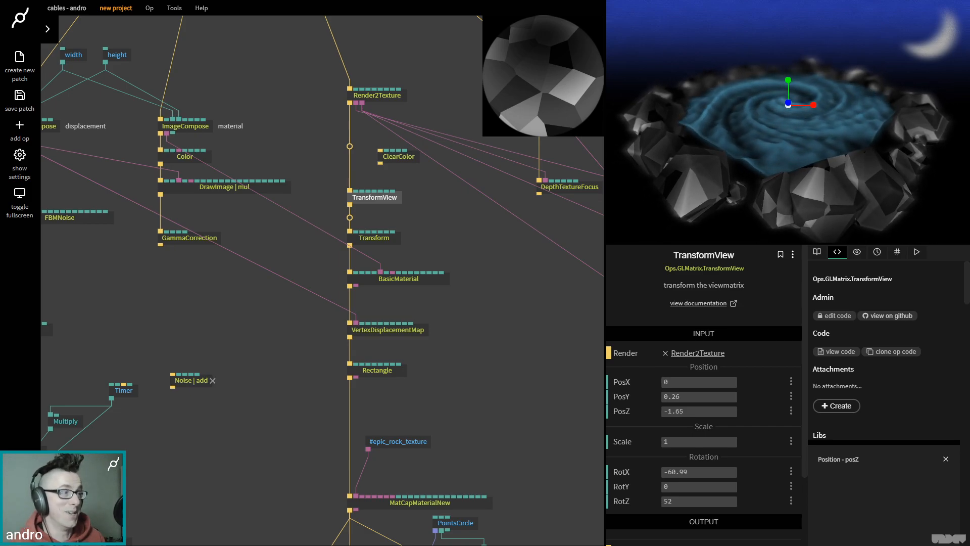
pyautogui.moveTo(605, 411); pyautogui.dragTo(655, 411)
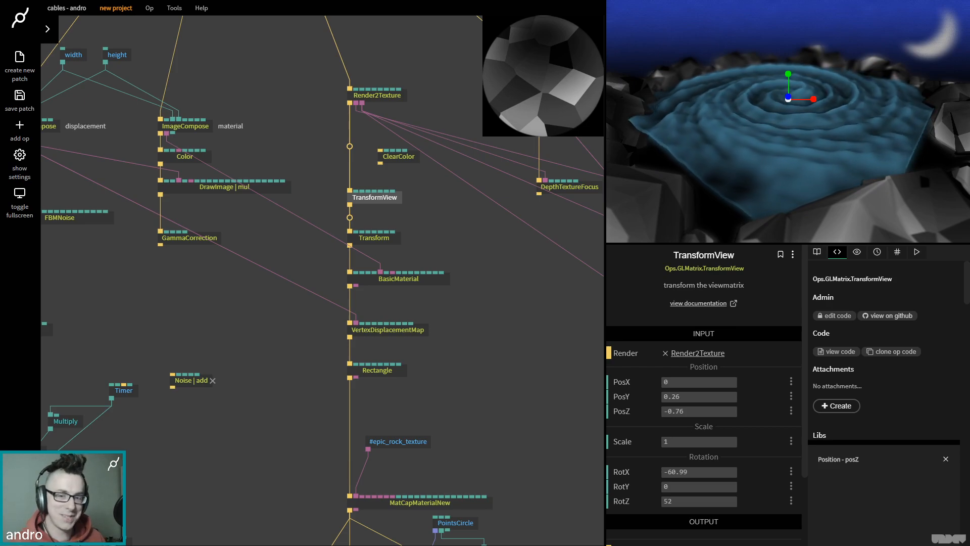
pyautogui.moveTo(656, 412); pyautogui.dragTo(656, 412)
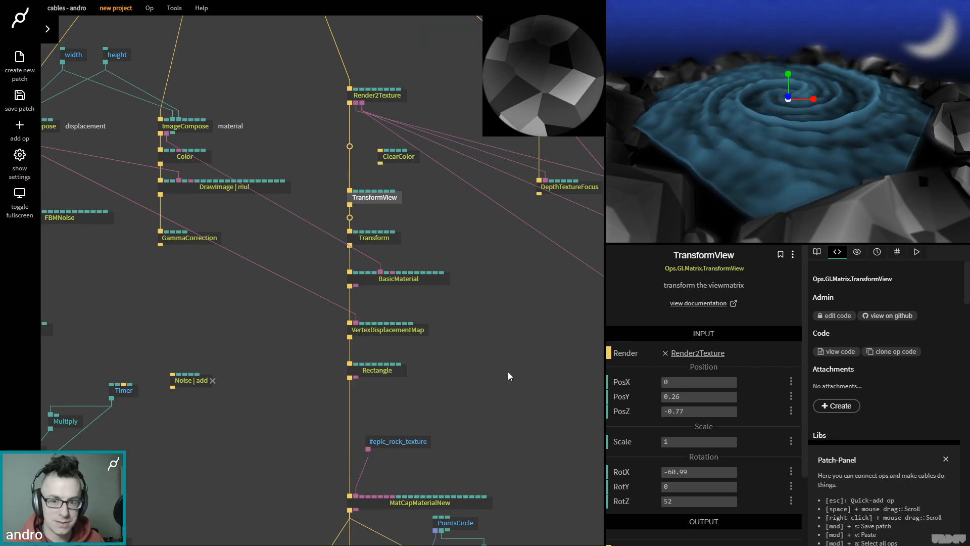
# - Change the Color op under the material ImageCompose to the red F91313
pyautogui.scroll(-5, 508, 371)
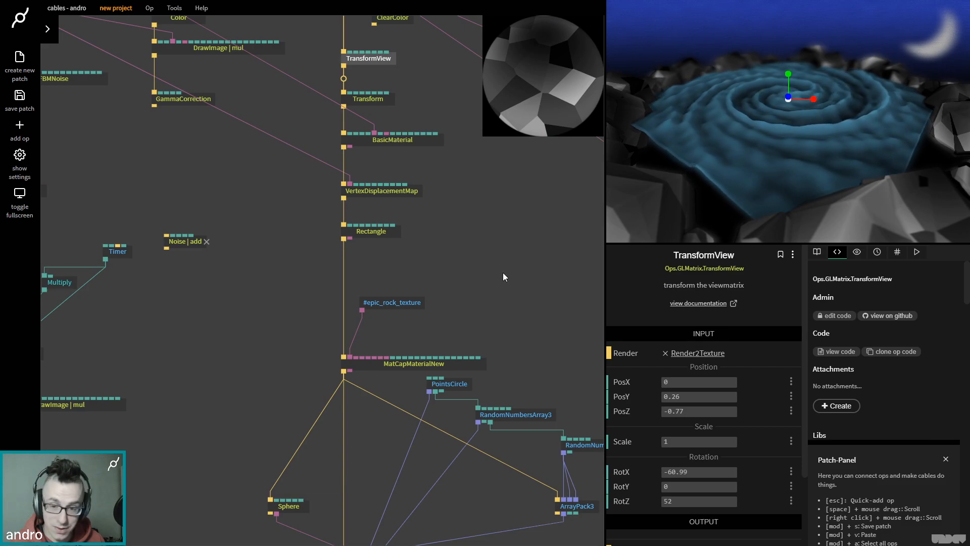
pyautogui.moveTo(281, 242); pyautogui.dragTo(387, 285)
pyautogui.moveTo(332, 292); pyautogui.dragTo(201, 361)
pyautogui.click(277, 222)
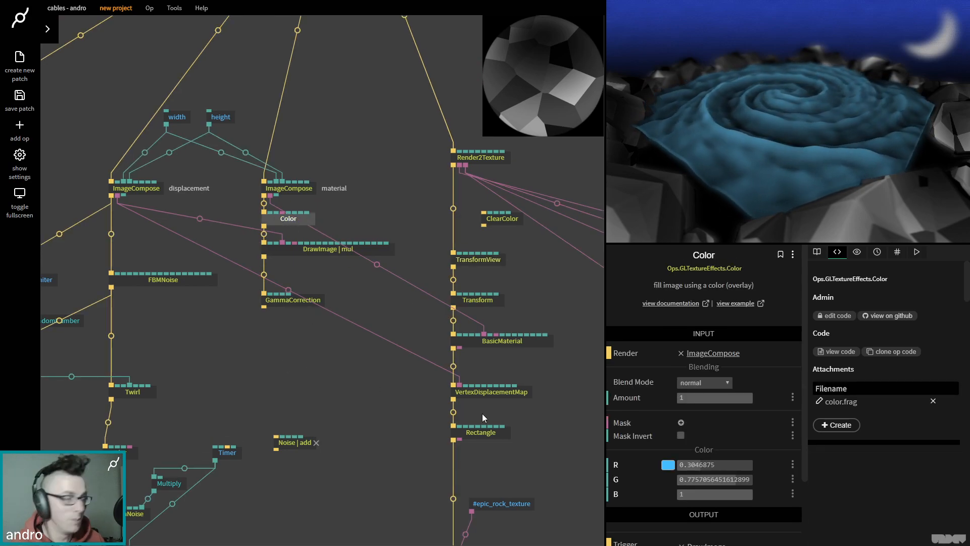
pyautogui.click(668, 463)
pyautogui.moveTo(723, 447); pyautogui.dragTo(727, 475)
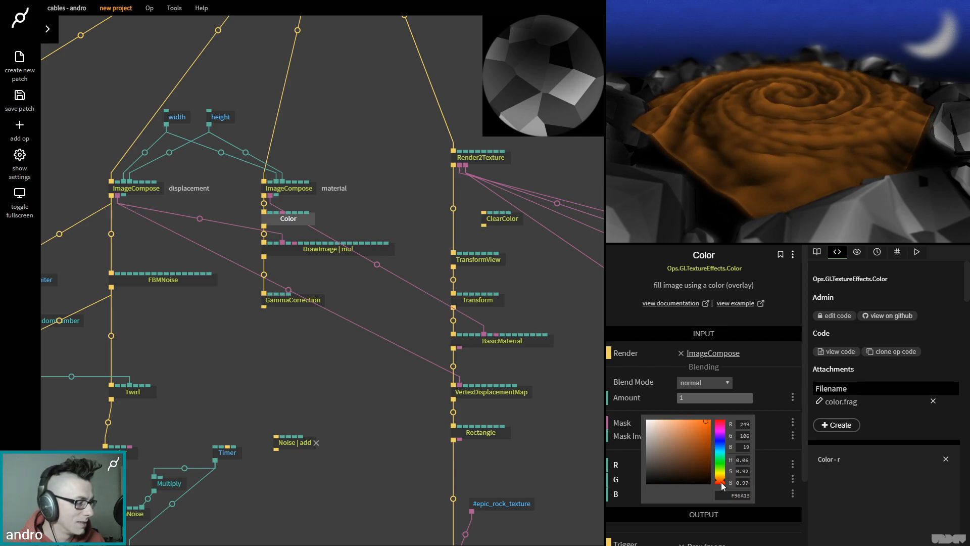
pyautogui.moveTo(727, 489); pyautogui.dragTo(729, 487)
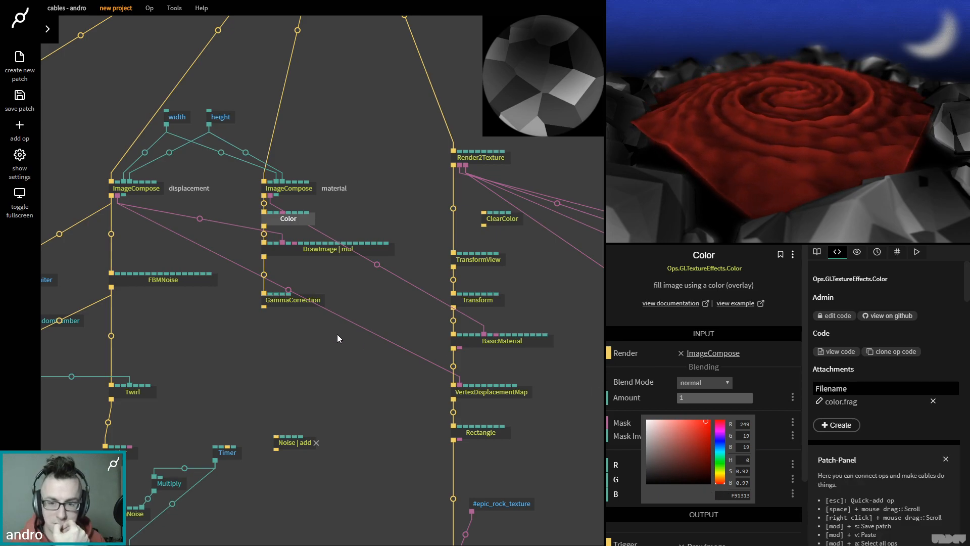
pyautogui.click(344, 377)
pyautogui.moveTo(347, 381); pyautogui.dragTo(347, 311)
pyautogui.moveTo(284, 328); pyautogui.dragTo(344, 238)
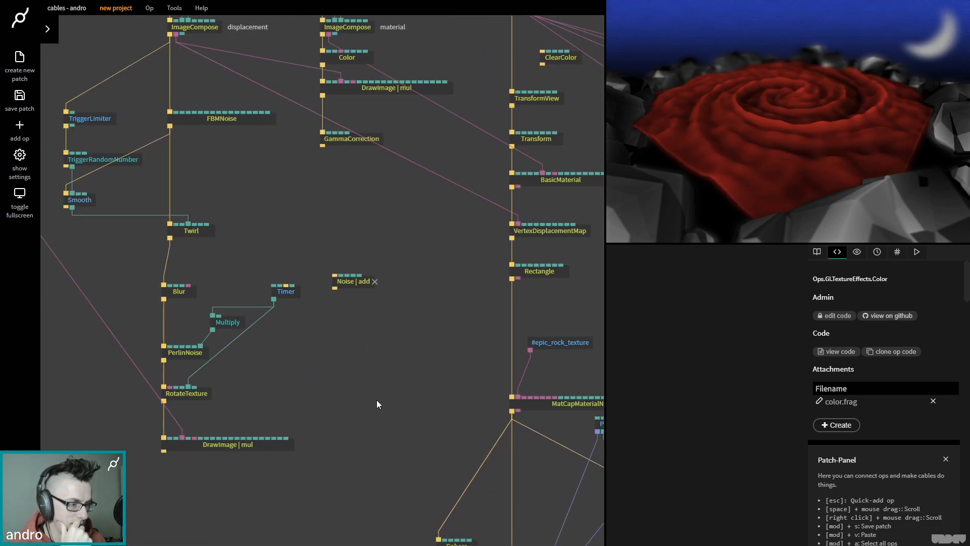
pyautogui.moveTo(373, 396); pyautogui.dragTo(408, 444)
pyautogui.moveTo(337, 264); pyautogui.dragTo(267, 217)
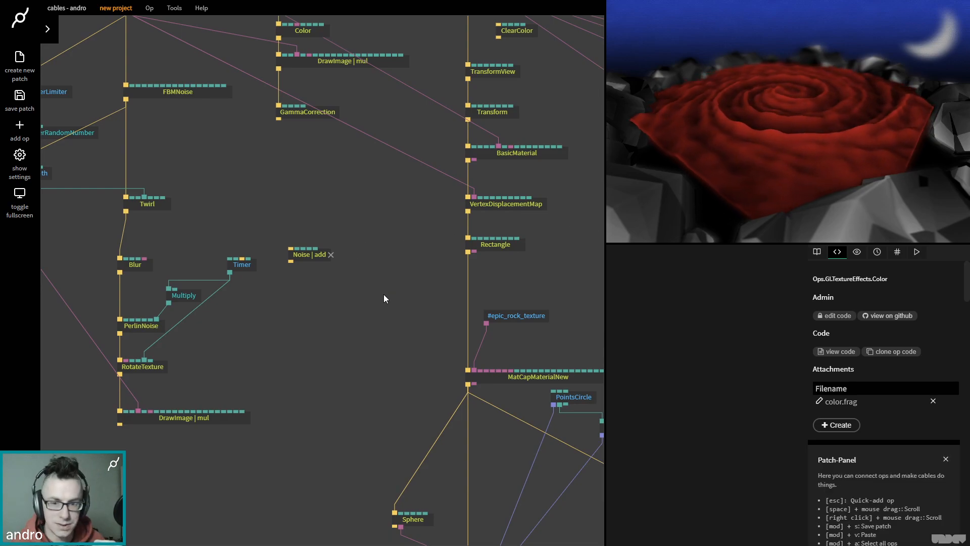
pyautogui.scroll(-3, 386, 288)
pyautogui.scroll(2, 386, 304)
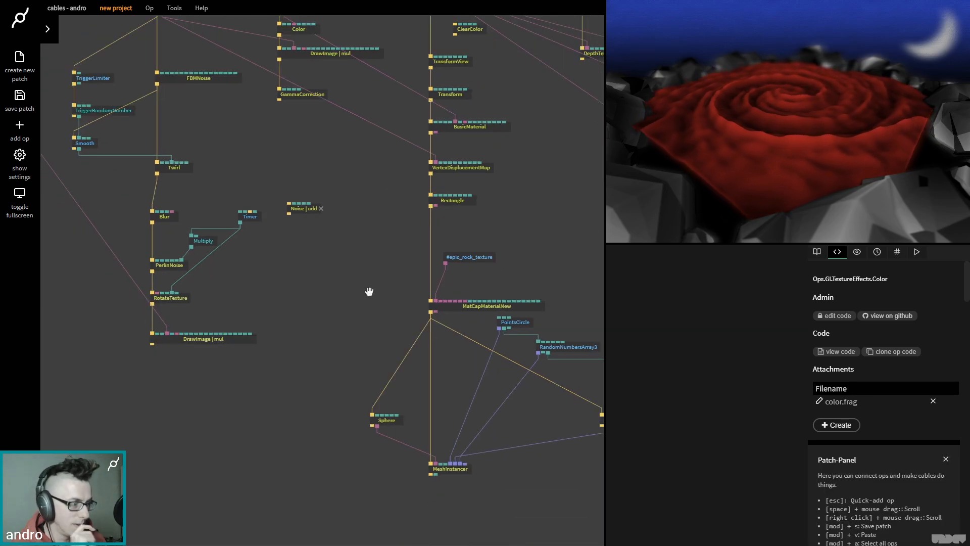
pyautogui.scroll(-3, 368, 292)
pyautogui.scroll(3, 334, 304)
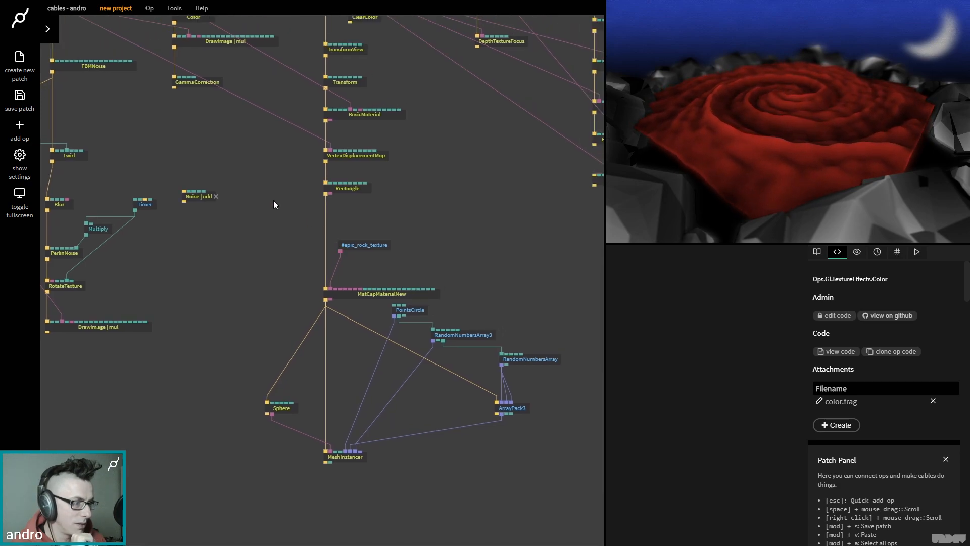
# - Enlarge the landscape Rectangle by setting both its Width and Height to 3.75
pyautogui.scroll(3, 274, 198)
pyautogui.click(344, 315)
pyautogui.moveTo(706, 380); pyautogui.dragTo(720, 380)
pyautogui.click(703, 382)
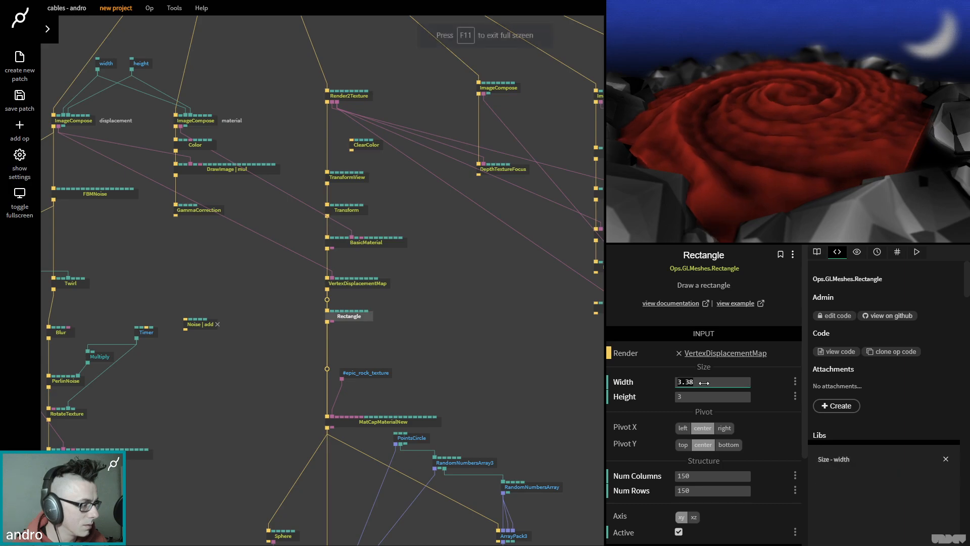
pyautogui.press('Tab')
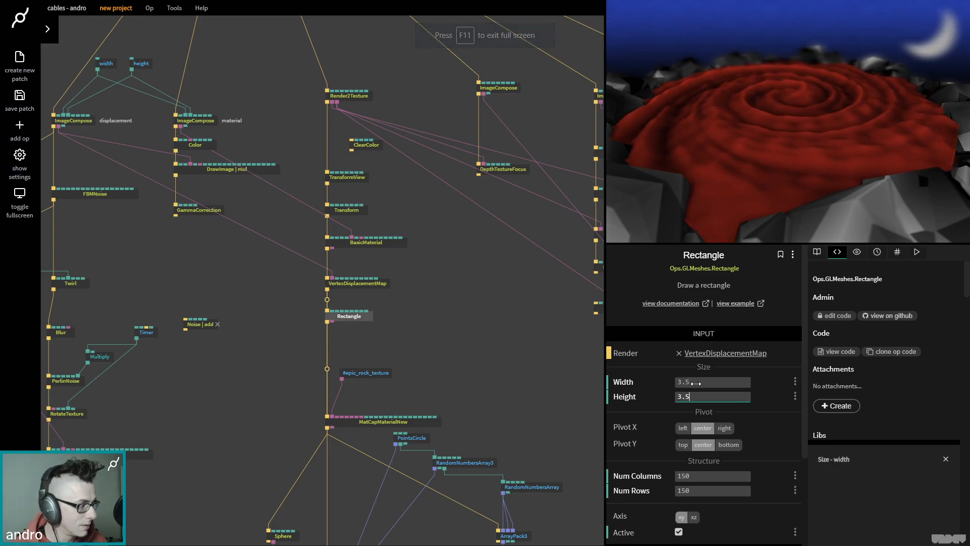
pyautogui.click(698, 384)
pyautogui.press('Tab')
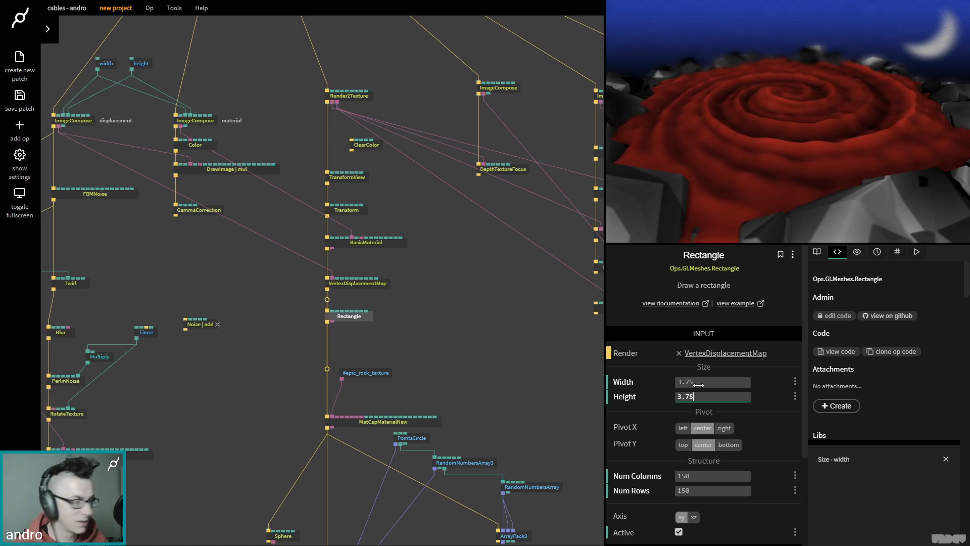
# - Adjust the focus range of DepthTextureFocus so the blur mask covers more of the foreground rocks
pyautogui.moveTo(557, 305); pyautogui.dragTo(312, 390)
pyautogui.click(260, 173)
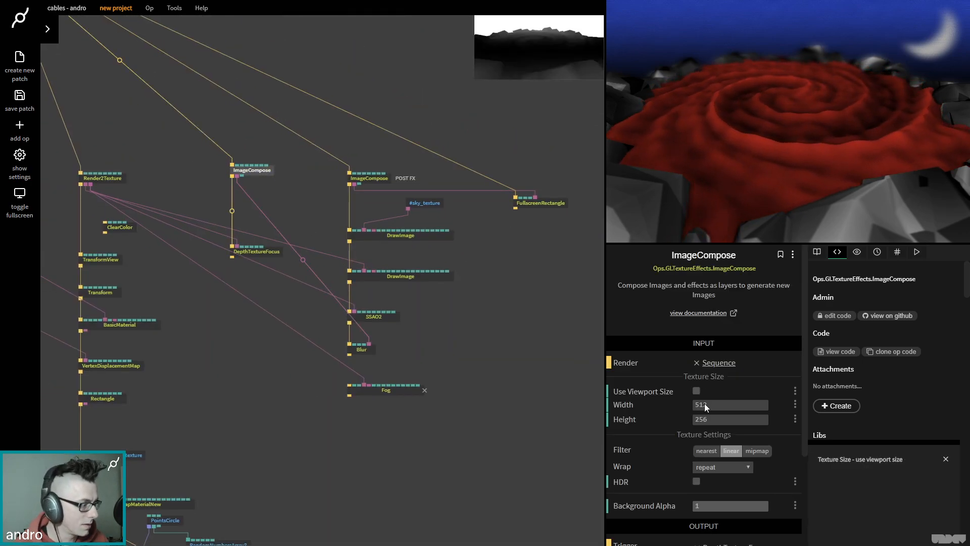
pyautogui.click(274, 252)
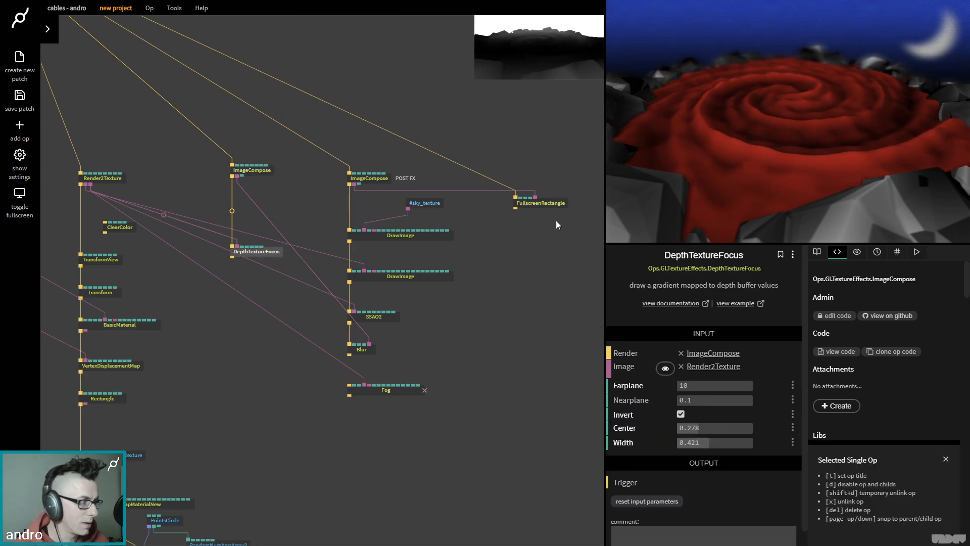
pyautogui.scroll(-1, 741, 424)
pyautogui.moveTo(703, 412)
pyautogui.mouseDown()
pyautogui.moveTo(685, 413)
pyautogui.moveTo(717, 413)
pyautogui.moveTo(698, 412)
pyautogui.moveTo(707, 431)
pyautogui.mouseUp()
# - Try Amount values of 0, 1 and 4 on the post-effects Blur op, and set it back to 3
pyautogui.click(363, 352)
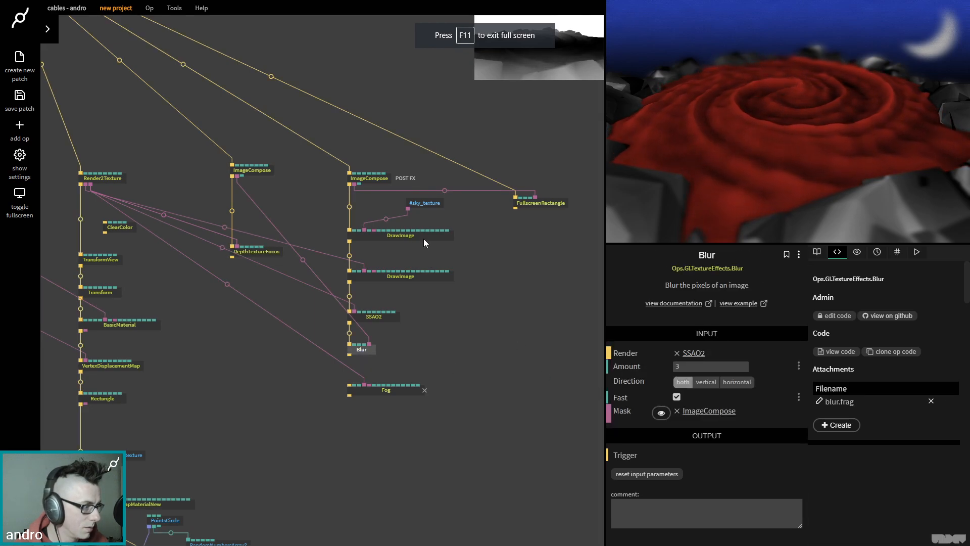
pyautogui.click(691, 367)
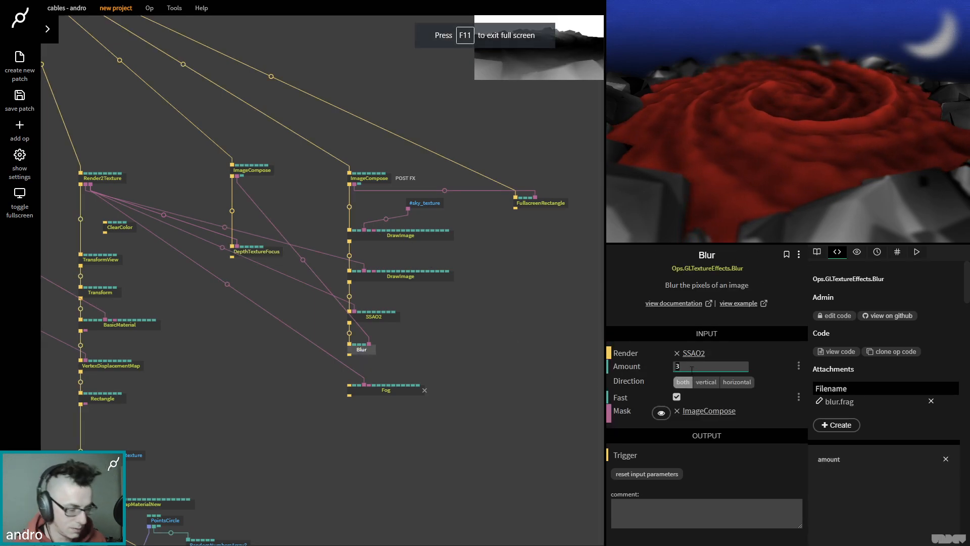
pyautogui.write('0')
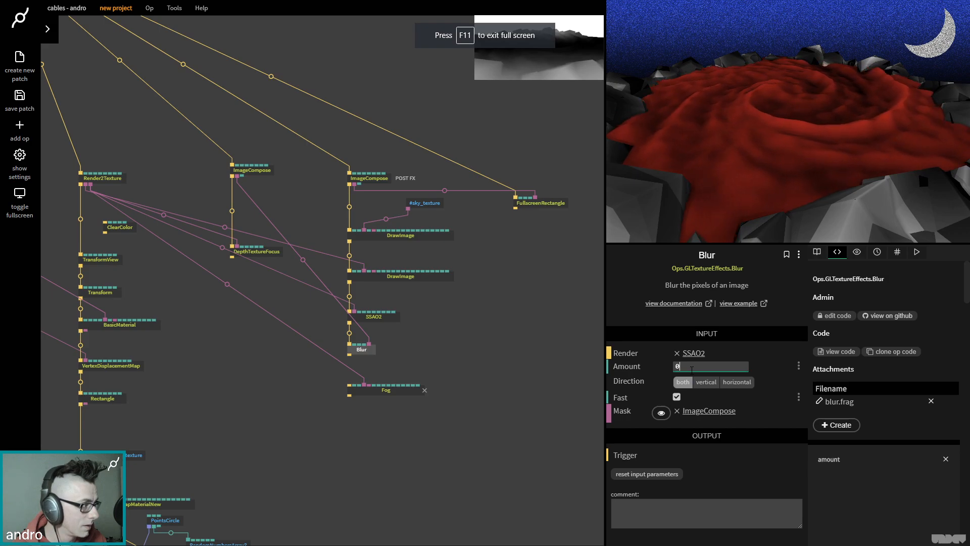
pyautogui.press('BackSpace')
pyautogui.write('2')
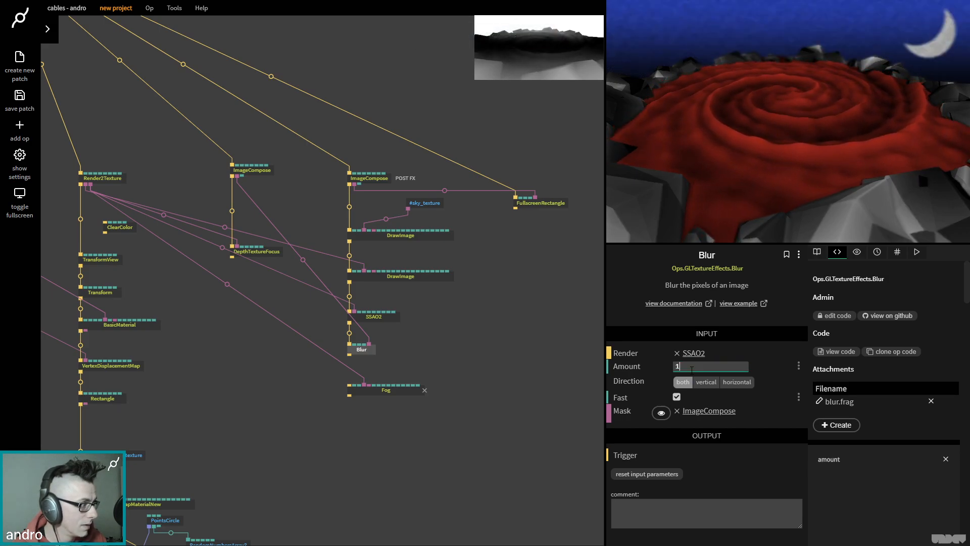
pyautogui.press('BackSpace')
pyautogui.write('4')
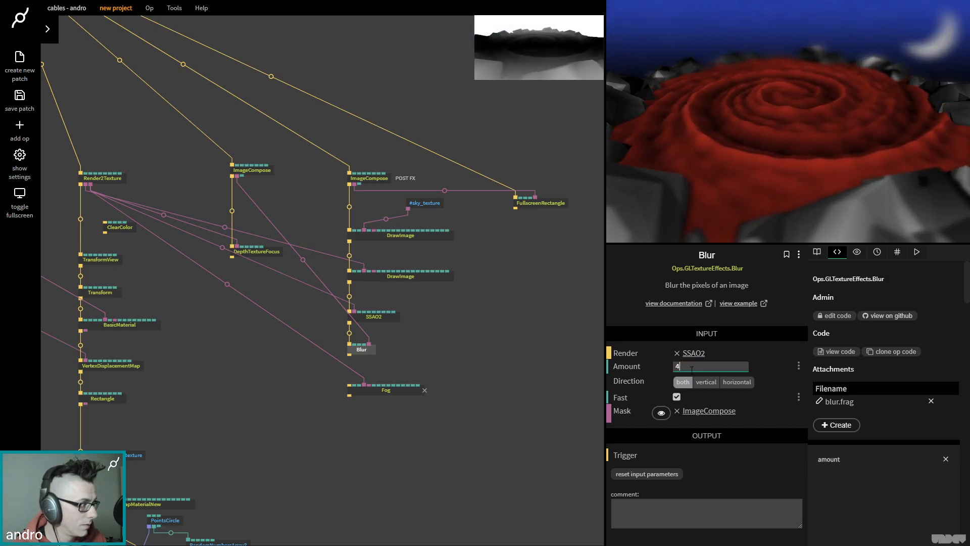
pyautogui.press('BackSpace')
pyautogui.write('3')
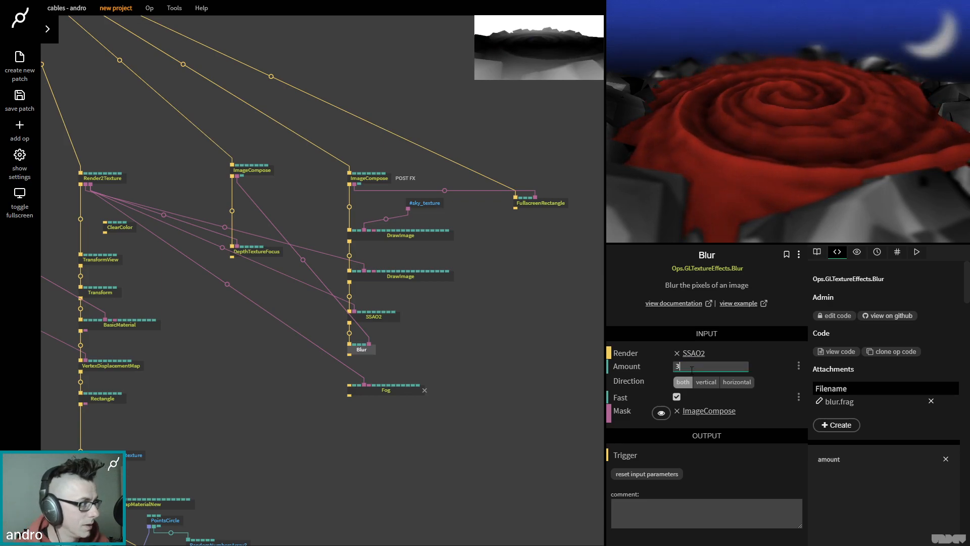
pyautogui.click(232, 98)
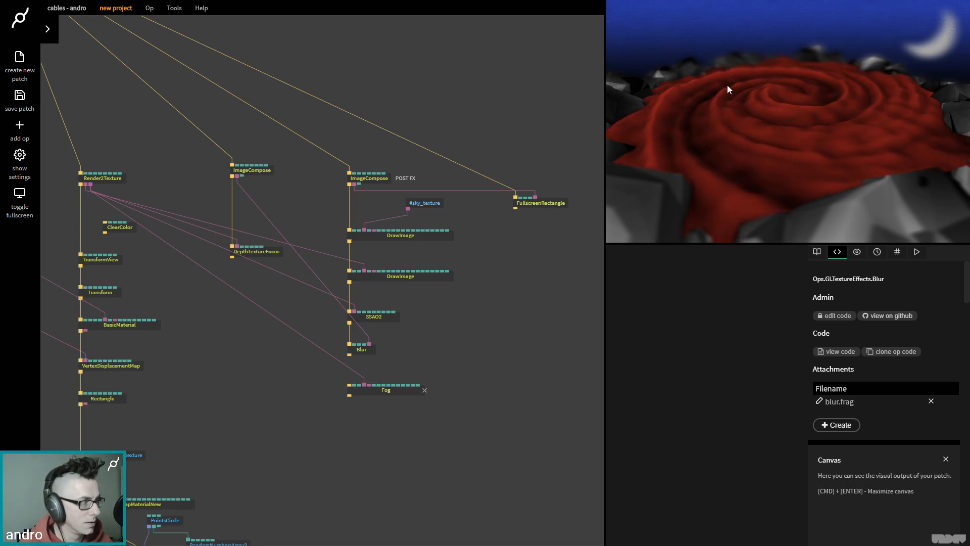
# - Move the epic_rock_texture setter closer beneath the rock ImageCompose
pyautogui.moveTo(154, 105); pyautogui.dragTo(437, 106)
pyautogui.moveTo(284, 105); pyautogui.dragTo(340, 93)
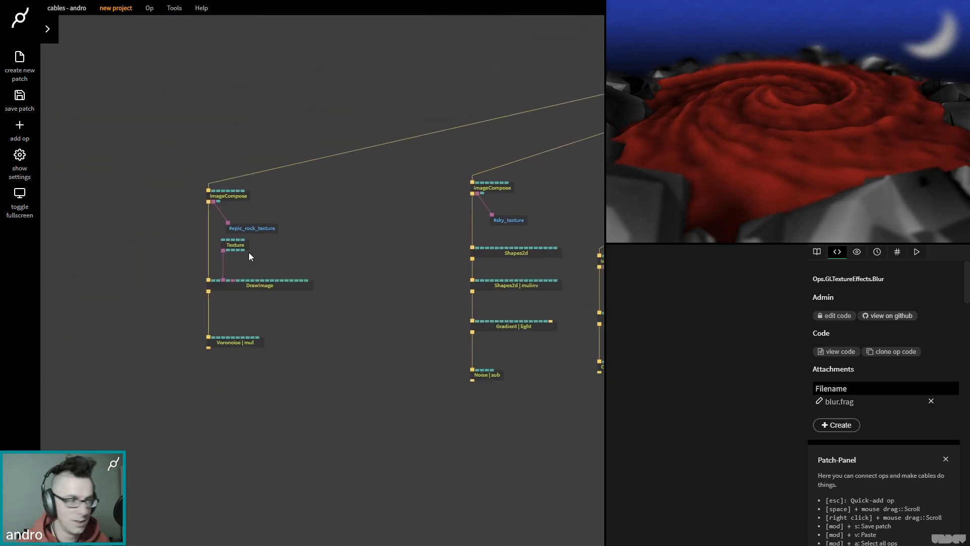
pyautogui.moveTo(254, 231); pyautogui.dragTo(244, 223)
pyautogui.moveTo(350, 271); pyautogui.dragTo(330, 264)
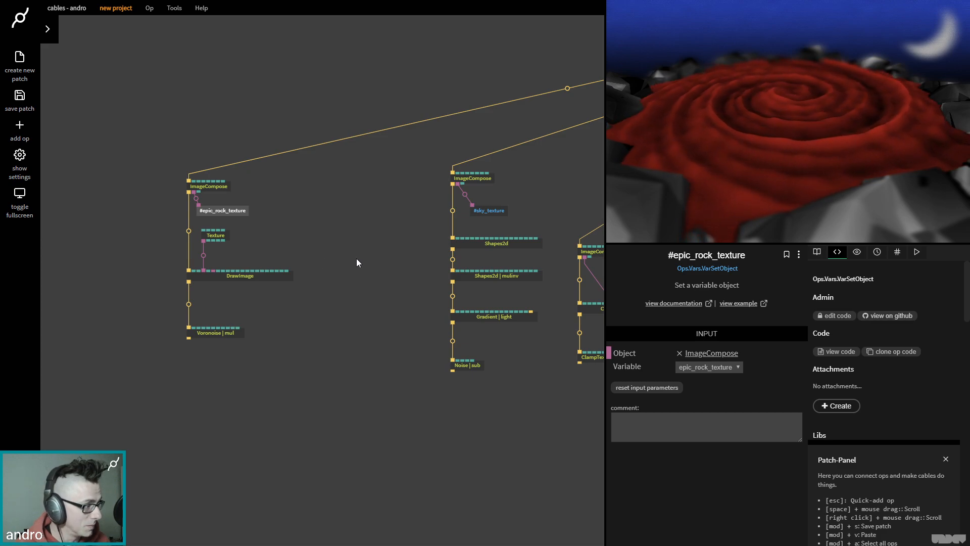
# - Try an Extrude value of -0.68 on the landscape's VertexDisplacementMap
pyautogui.hscroll(10, 325, 263)
pyautogui.scroll(-5, 326, 263)
pyautogui.hscroll(3, 243, 351)
pyautogui.scroll(-2, 244, 351)
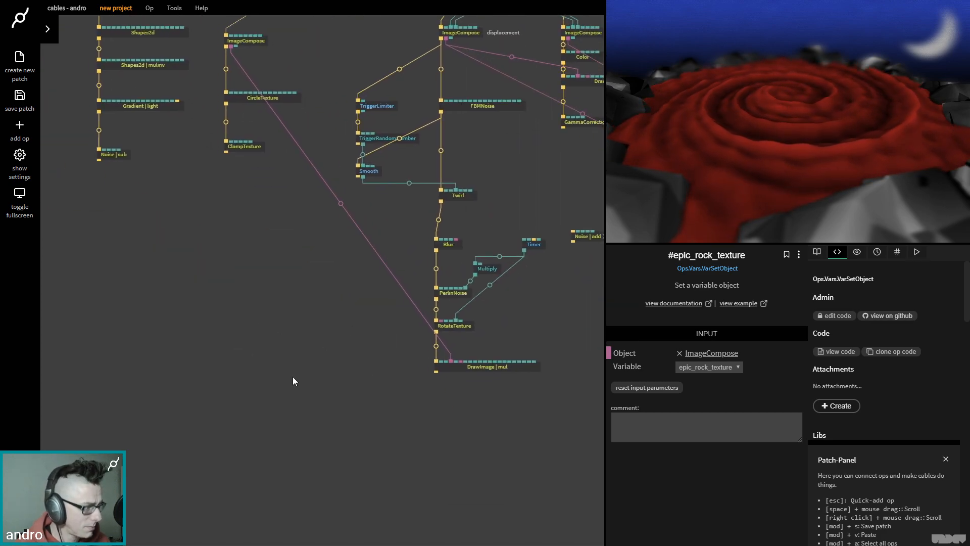
pyautogui.hscroll(10, 450, 374)
pyautogui.scroll(5, 451, 374)
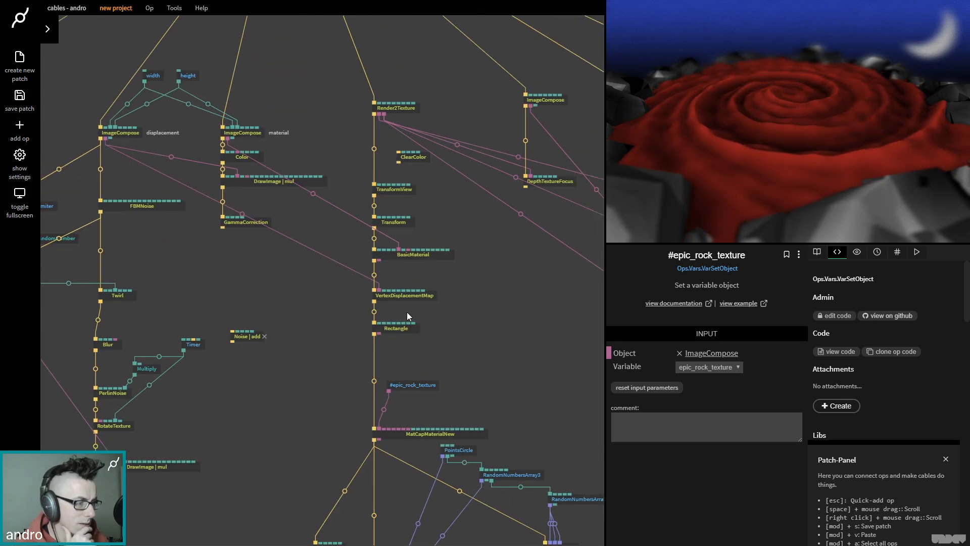
pyautogui.click(399, 296)
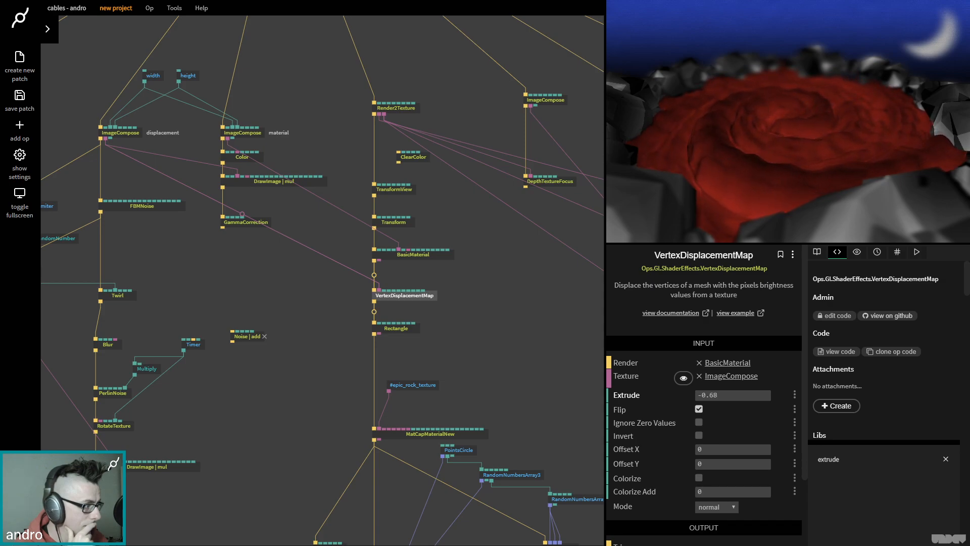
pyautogui.press('F11')
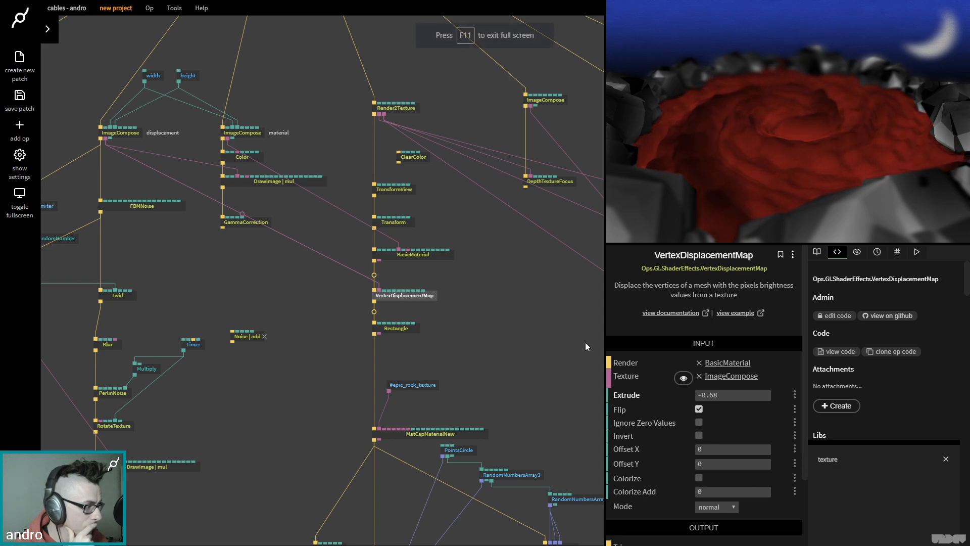
# - Look through the VertexDisplacementMap modes, and try its Colorize option and a Colorize Add of 1
pyautogui.click(714, 508)
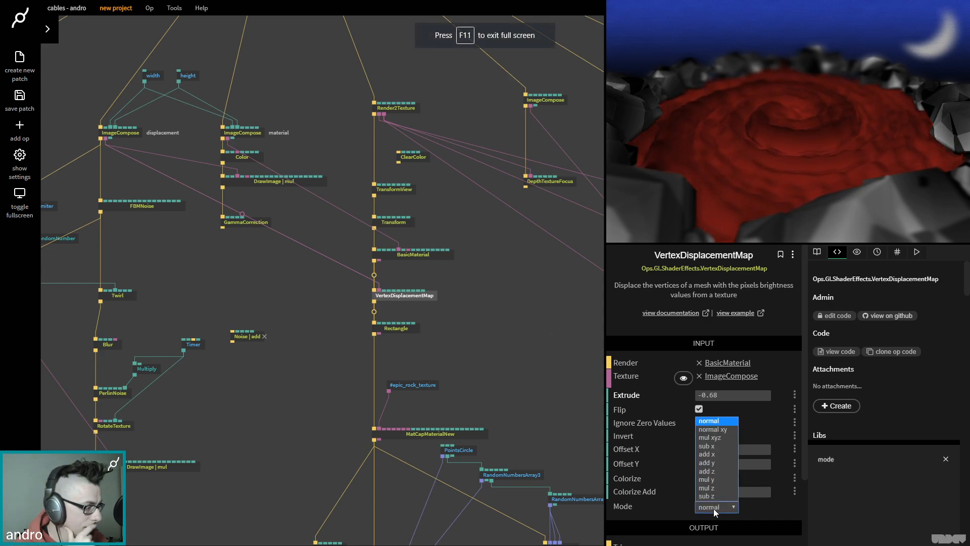
pyautogui.click(713, 509)
pyautogui.click(700, 479)
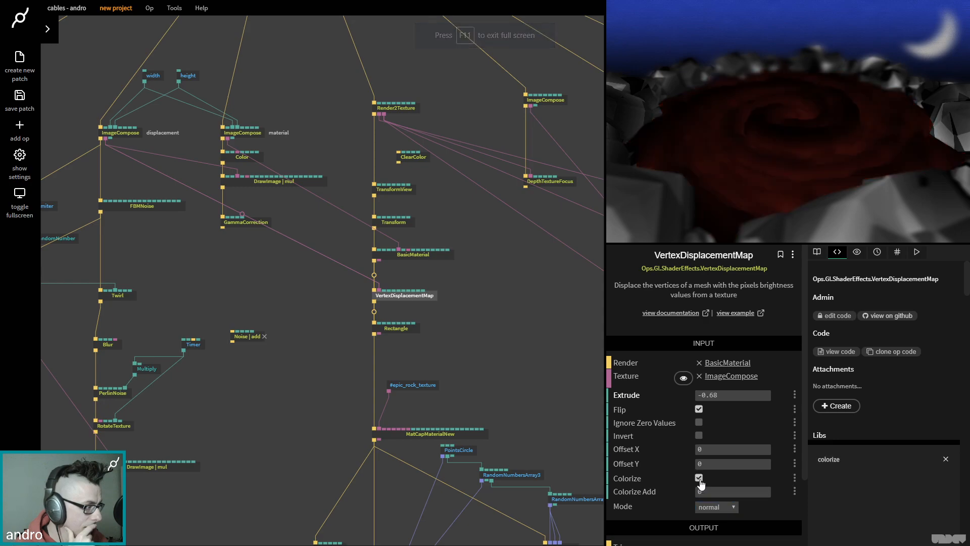
pyautogui.click(700, 478)
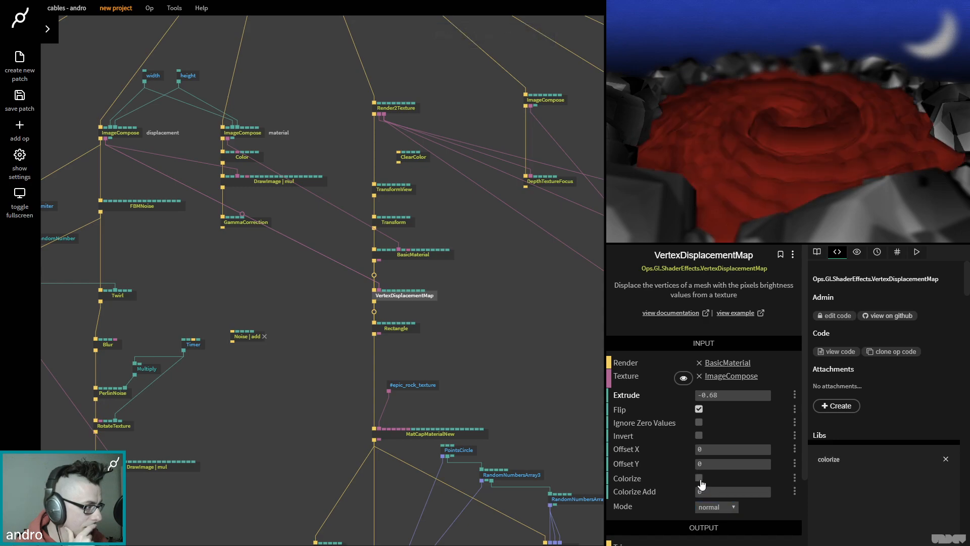
pyautogui.click(714, 492)
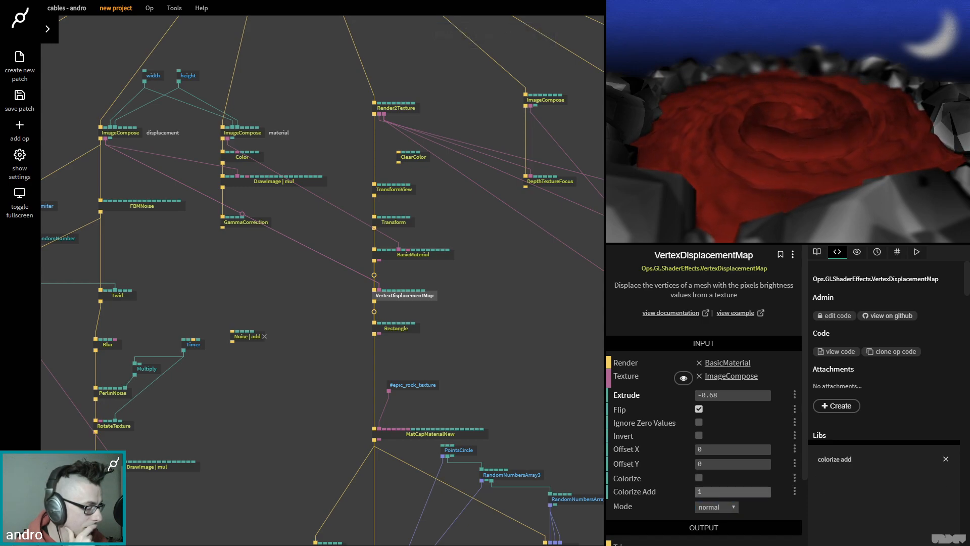
# - Set the VertexDisplacementMap's Extrude to 0.4
pyautogui.moveTo(719, 396); pyautogui.dragTo(761, 395)
pyautogui.click(719, 395)
pyautogui.write('0.')
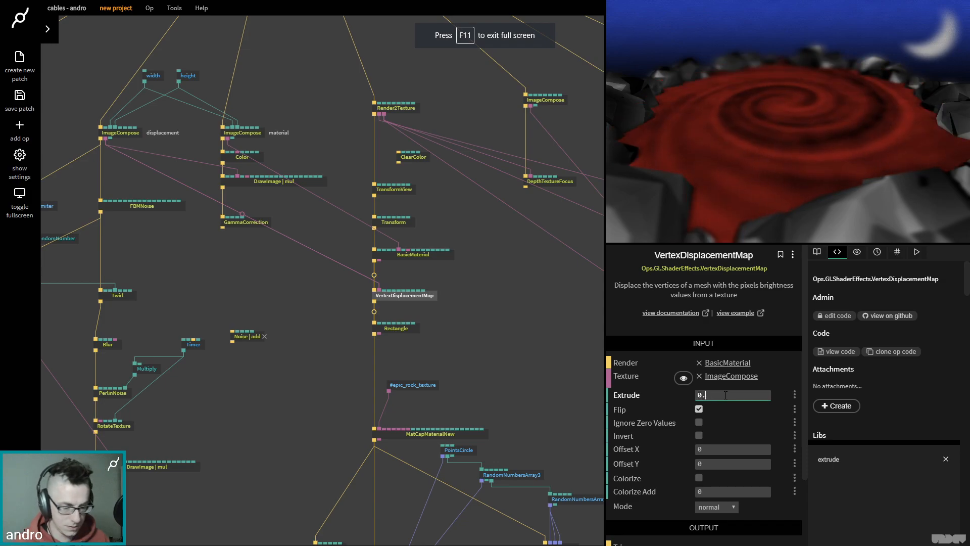
pyautogui.write('4')
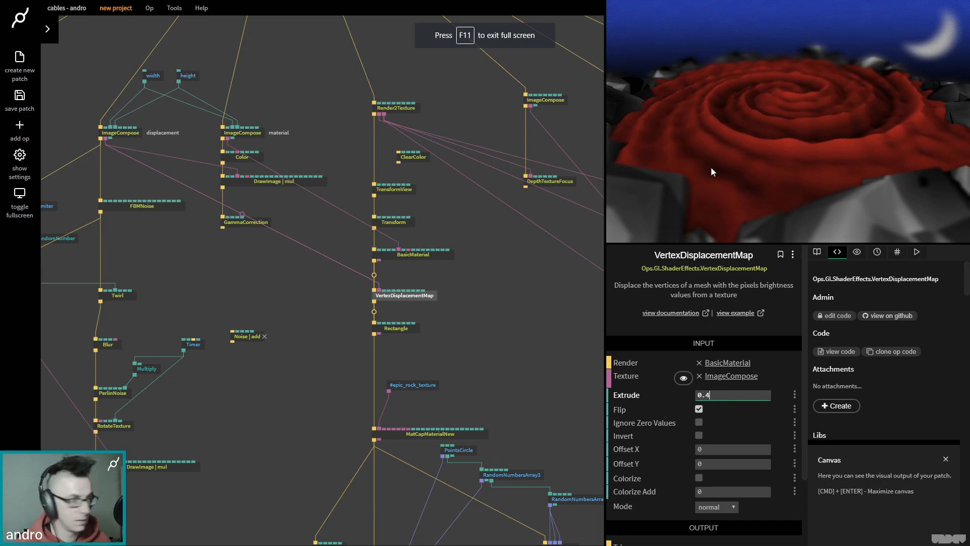
pyautogui.click(301, 279)
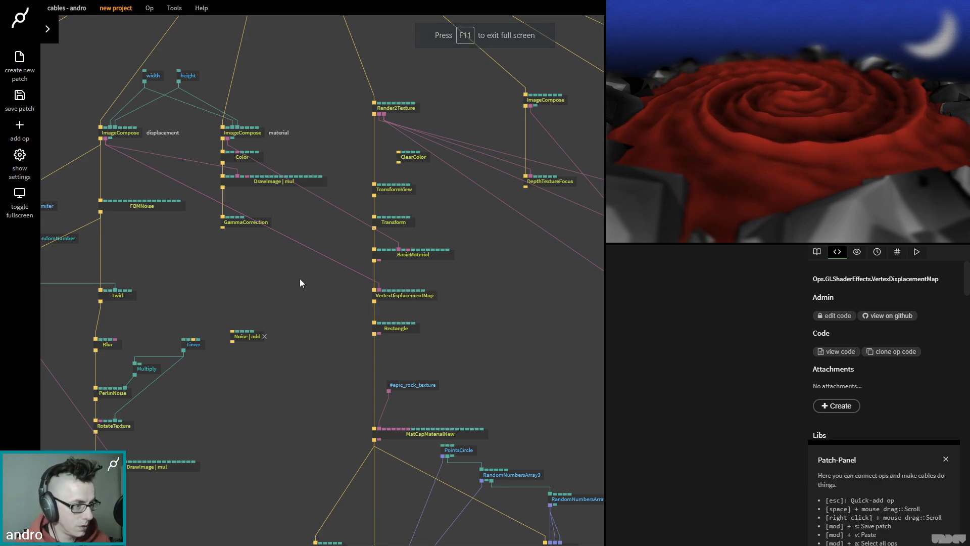
# - Try rotating the landscape around X to about 95.41 on its Transform, and set RotX to 0
pyautogui.click(396, 223)
pyautogui.moveTo(694, 469)
pyautogui.mouseDown()
pyautogui.moveTo(739, 470)
pyautogui.moveTo(687, 472)
pyautogui.mouseUp()
pyautogui.click(688, 471)
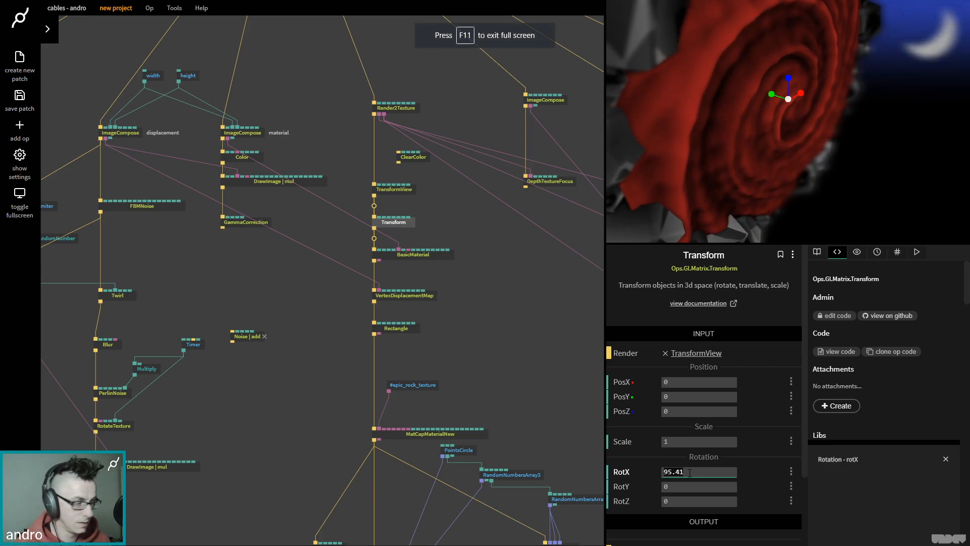
pyautogui.write('0')
pyautogui.scroll(-3, 162, 389)
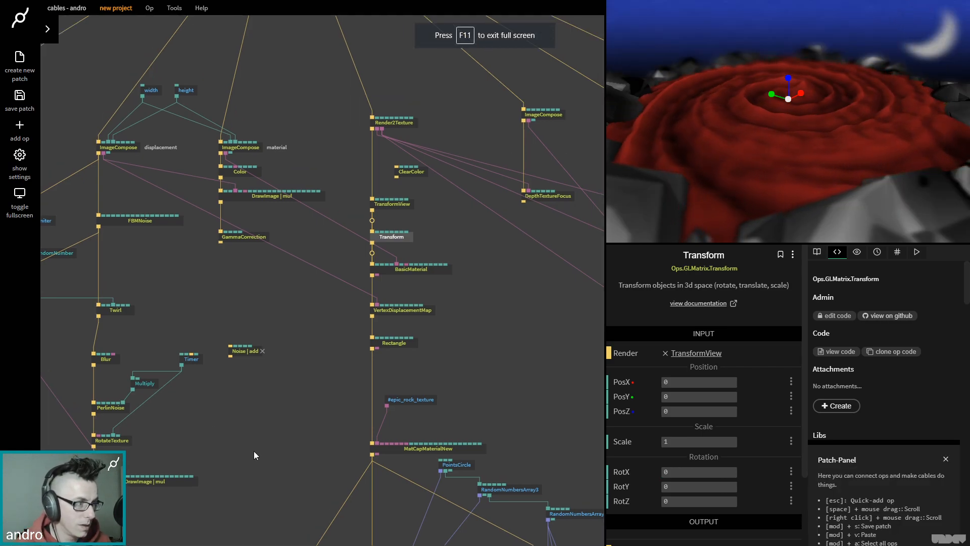
# - Try an Amount of 3 on the displacement texture's Blur, and set it back to 2
pyautogui.click(276, 448)
pyautogui.click(210, 514)
pyautogui.scroll(3, 281, 443)
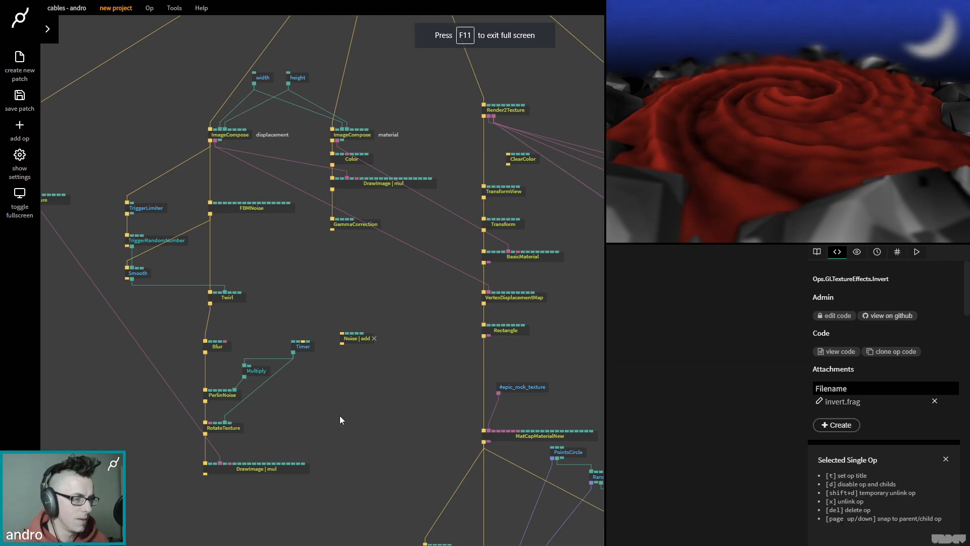
pyautogui.click(227, 346)
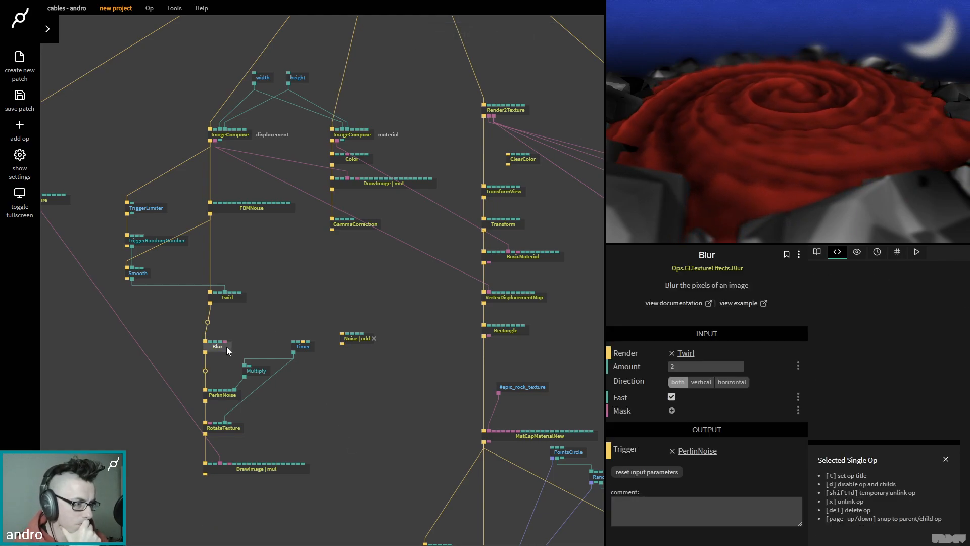
pyautogui.click(705, 365)
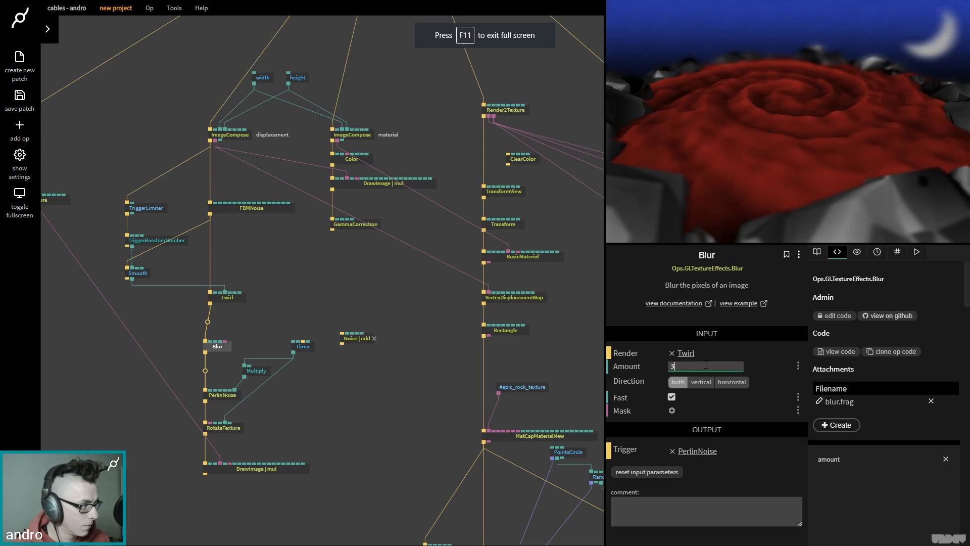
pyautogui.write('3')
pyautogui.press('BackSpace')
pyautogui.write('2')
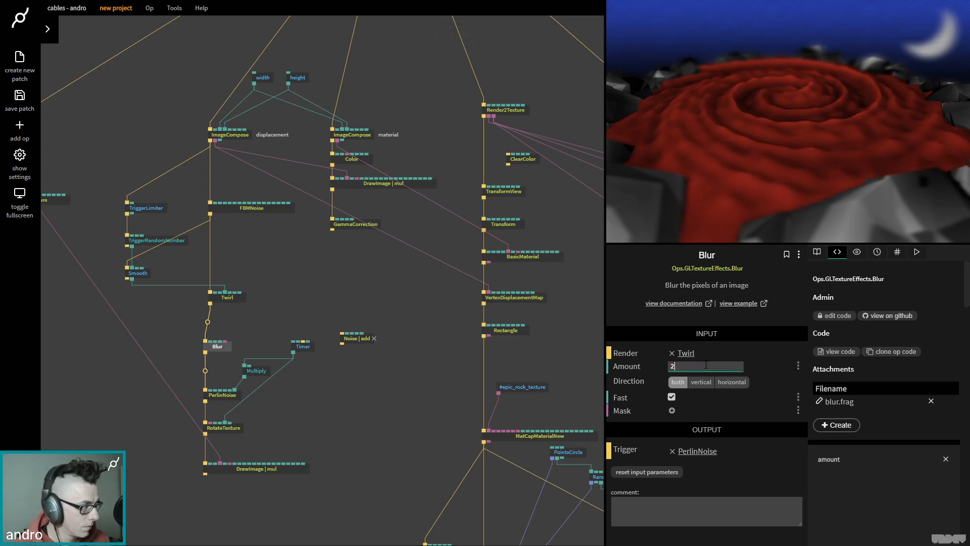
# - Copy the TriggerLimiter, TriggerRandomNumber and Smooth ops that drive the displacement texture's Twirl
pyautogui.moveTo(428, 267); pyautogui.dragTo(374, 356)
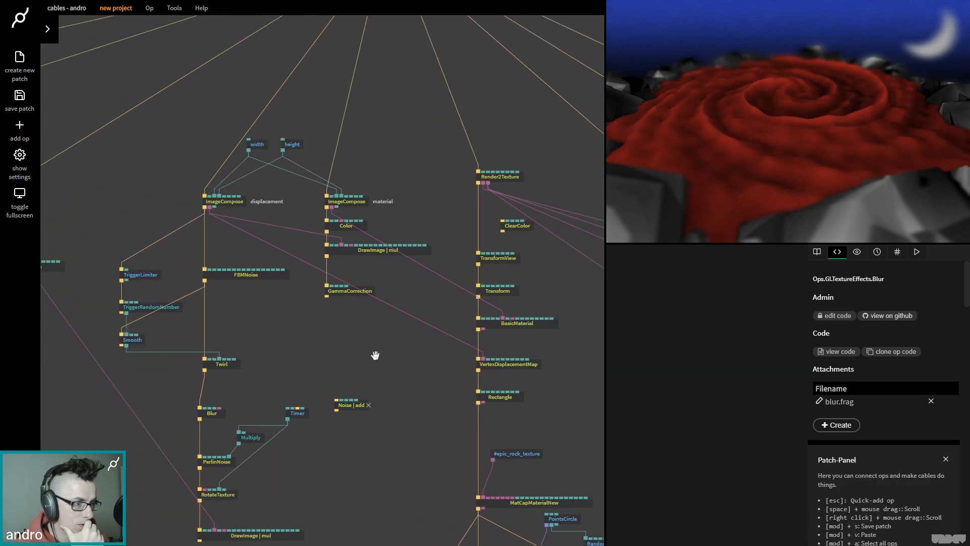
pyautogui.moveTo(168, 360); pyautogui.dragTo(191, 360)
pyautogui.moveTo(127, 251); pyautogui.dragTo(194, 364)
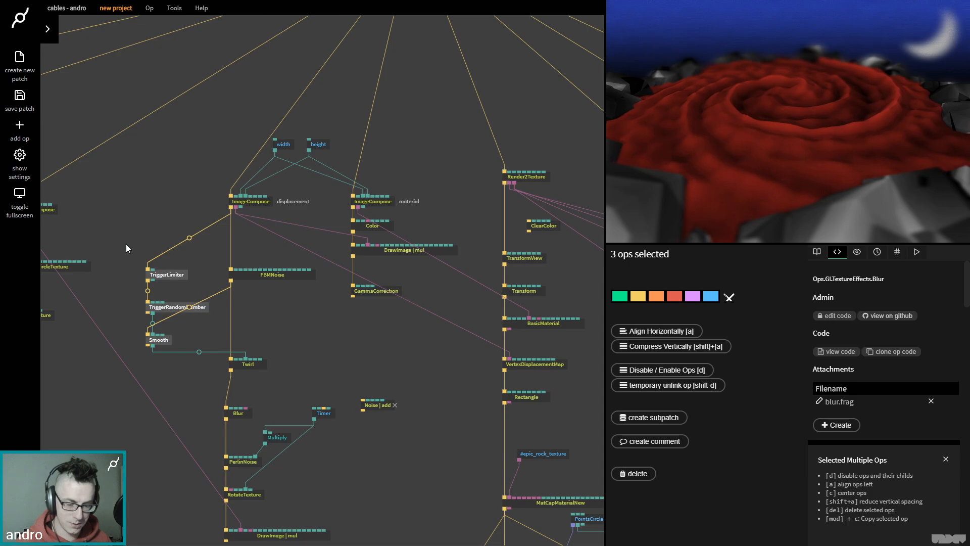
pyautogui.hotkey('ctrl', 'c')
# - Move VertexDisplacementMap and Rectangle further below BasicMaterial, and place #epic_rock_texture just above MatCapMaterialNew
pyautogui.moveTo(381, 365); pyautogui.dragTo(214, 335)
pyautogui.moveTo(429, 392); pyautogui.dragTo(342, 374)
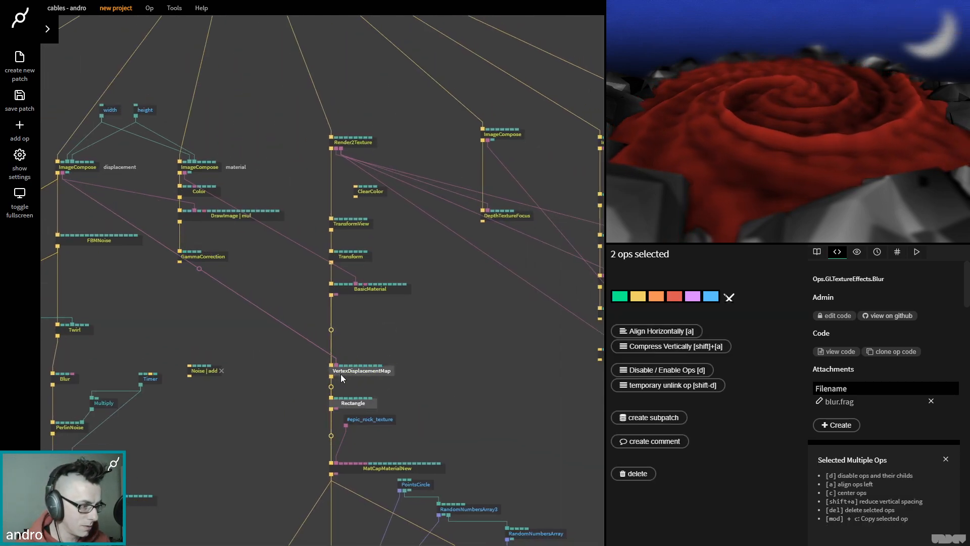
pyautogui.click(369, 412)
pyautogui.moveTo(369, 420); pyautogui.dragTo(365, 451)
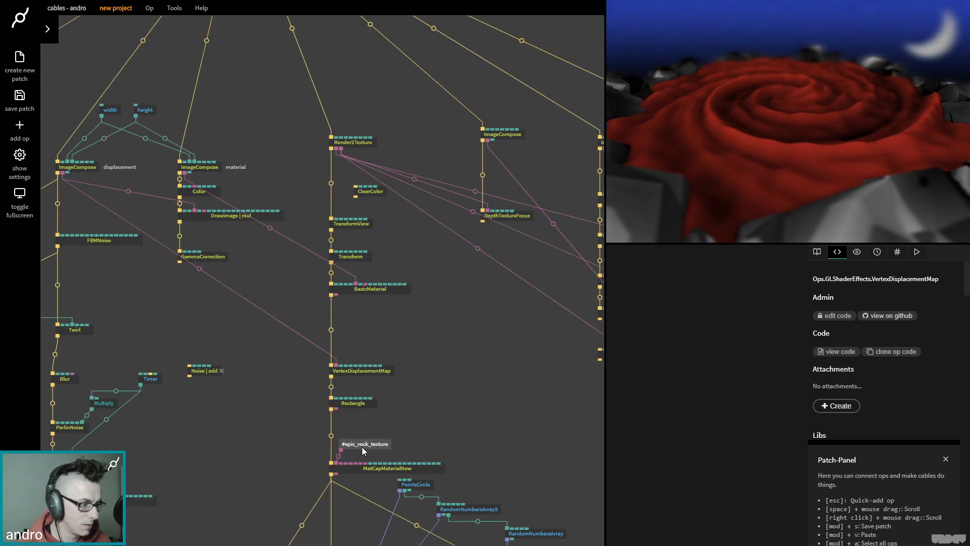
# - Try lower Extrude values on VertexDisplacementMap, down to about 0.17
pyautogui.click(411, 411)
pyautogui.click(375, 371)
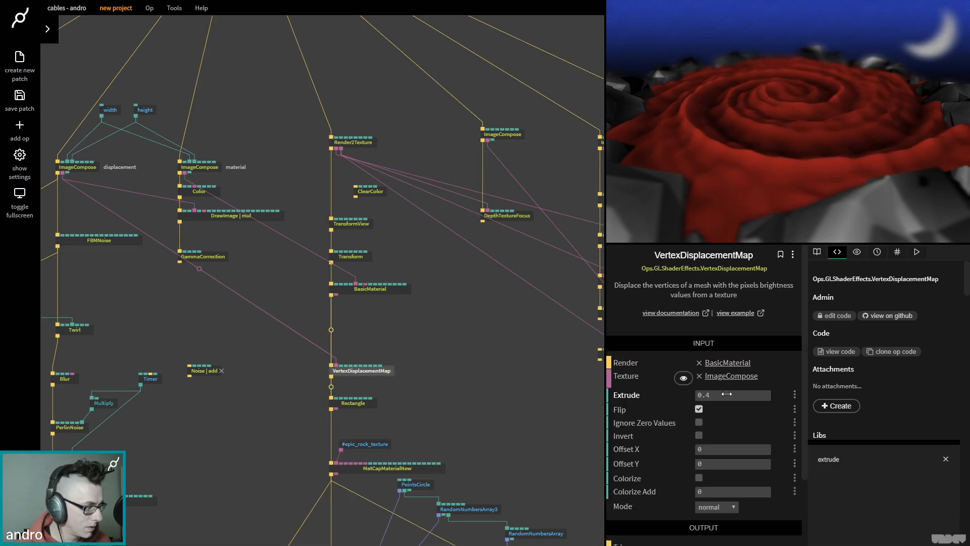
pyautogui.moveTo(726, 394); pyautogui.dragTo(712, 394)
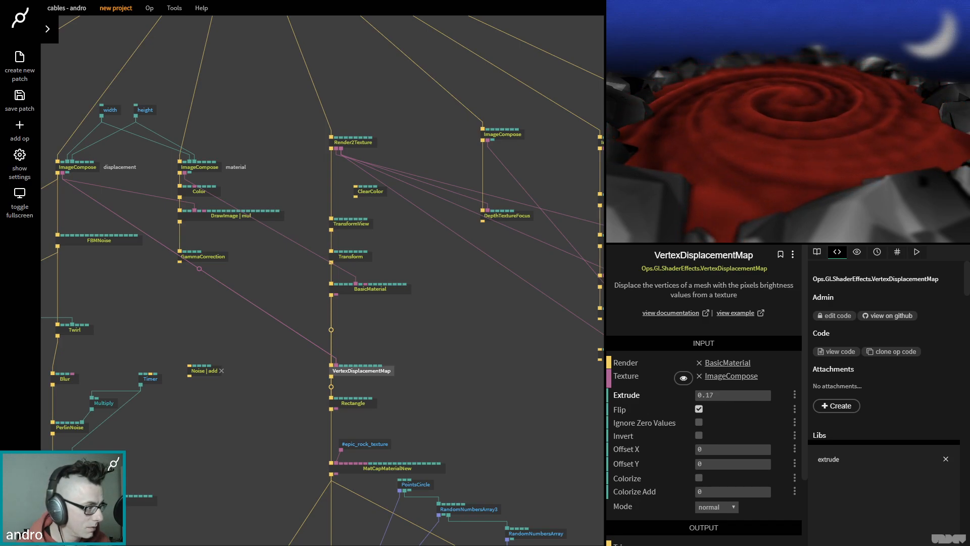
# - Paste the three copied ops beside VertexDisplacementMap and connect BasicMaterial's trigger output to the new TriggerLimiter
pyautogui.click(429, 305)
pyautogui.hotkey('ctrl', 'v')
pyautogui.moveTo(331, 294); pyautogui.dragTo(458, 331)
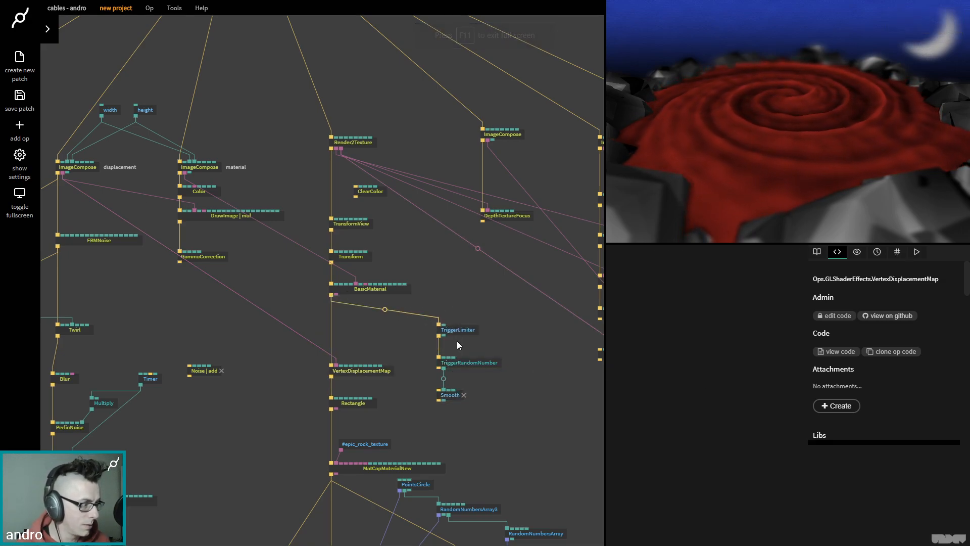
# - Set the pasted TriggerLimiter's Milliseconds to 2300
pyautogui.click(467, 331)
pyautogui.moveTo(716, 367); pyautogui.dragTo(717, 367)
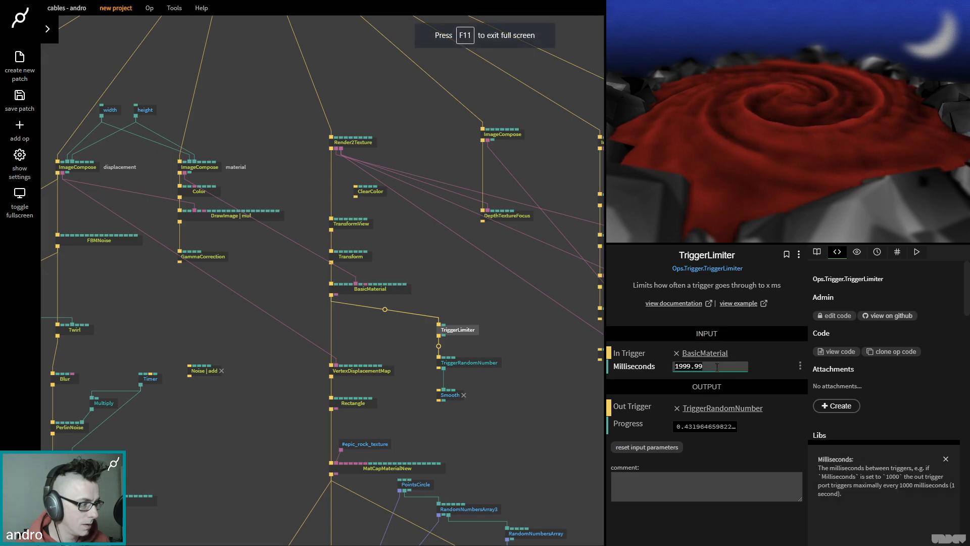
pyautogui.write('1')
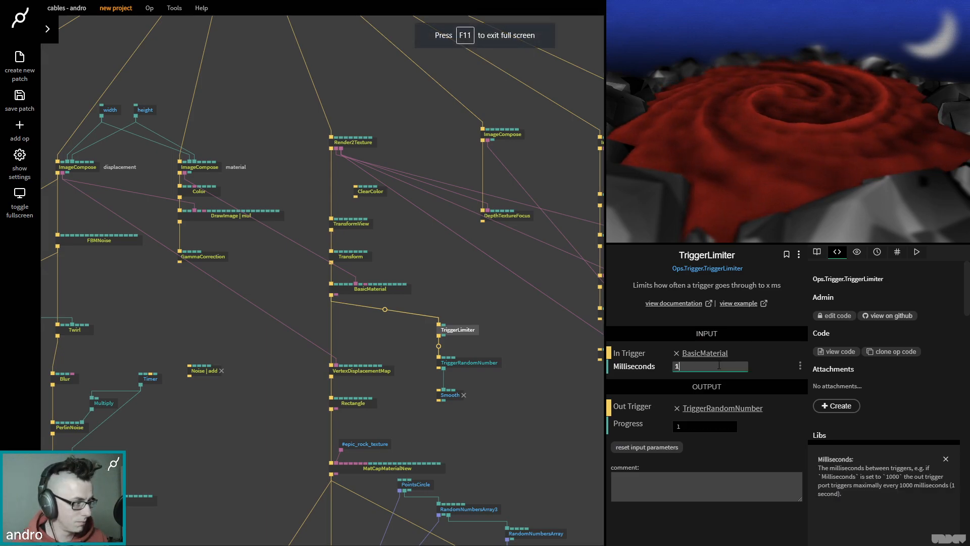
pyautogui.press('BackSpace')
pyautogui.write('225')
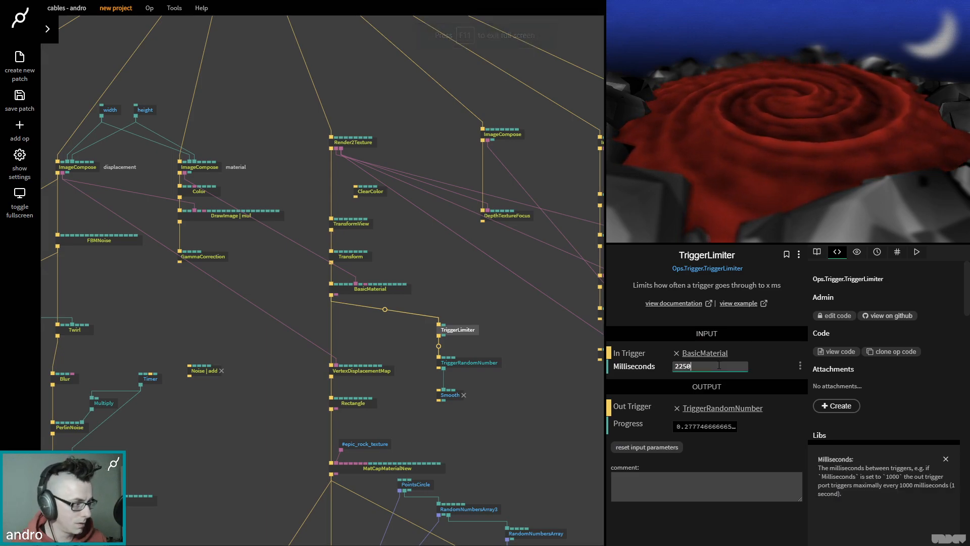
pyautogui.press('BackSpace')
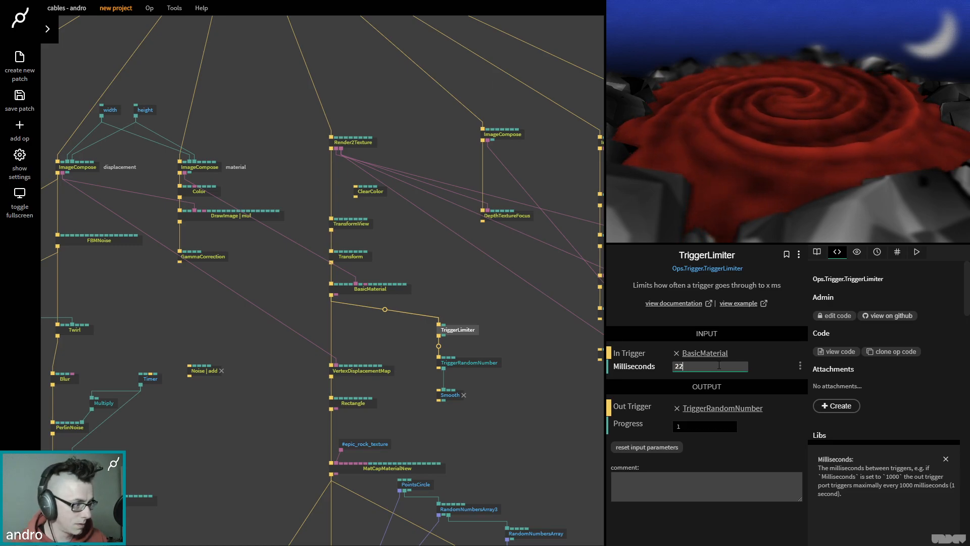
pyautogui.write('300')
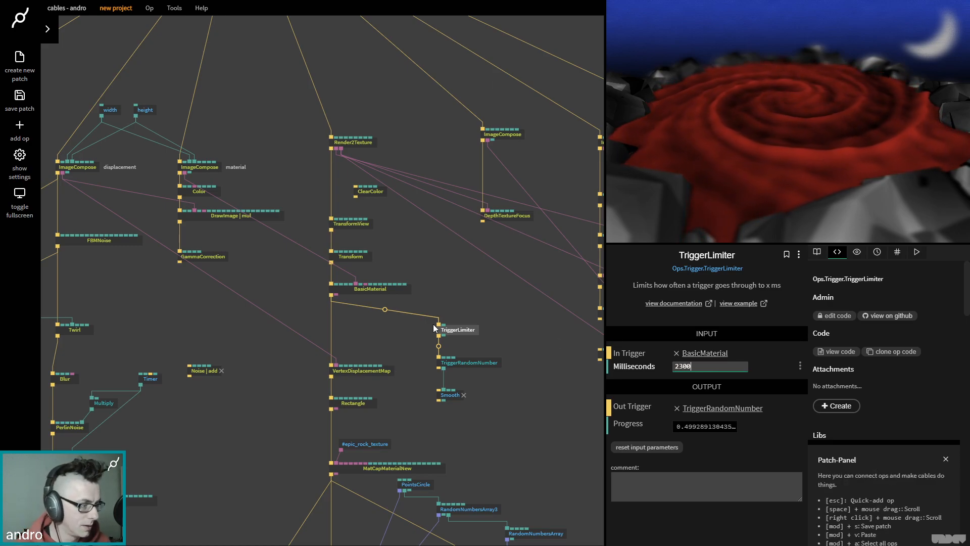
# - Set the pasted TriggerRandomNumber's value range to Min 0.15 and Max 0.6
pyautogui.click(495, 363)
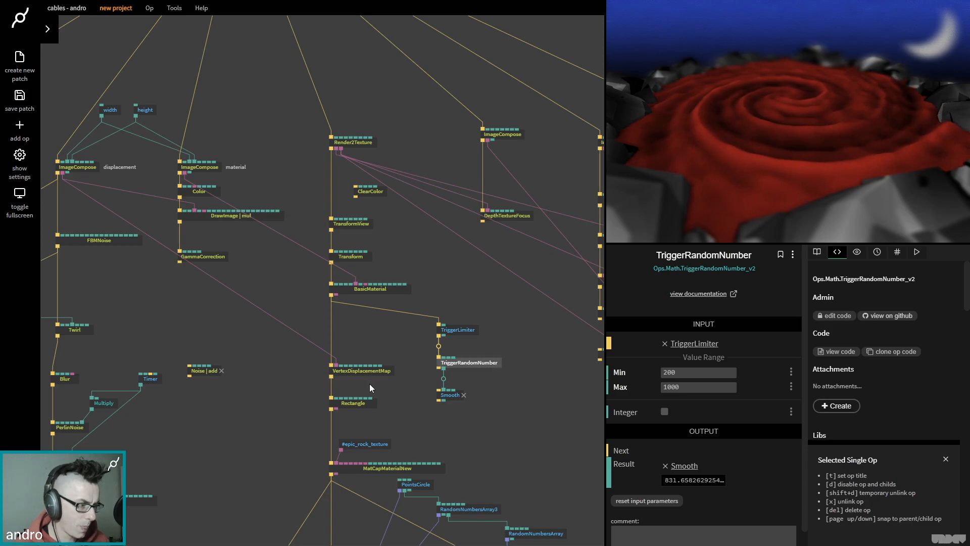
pyautogui.click(683, 376)
pyautogui.write('0')
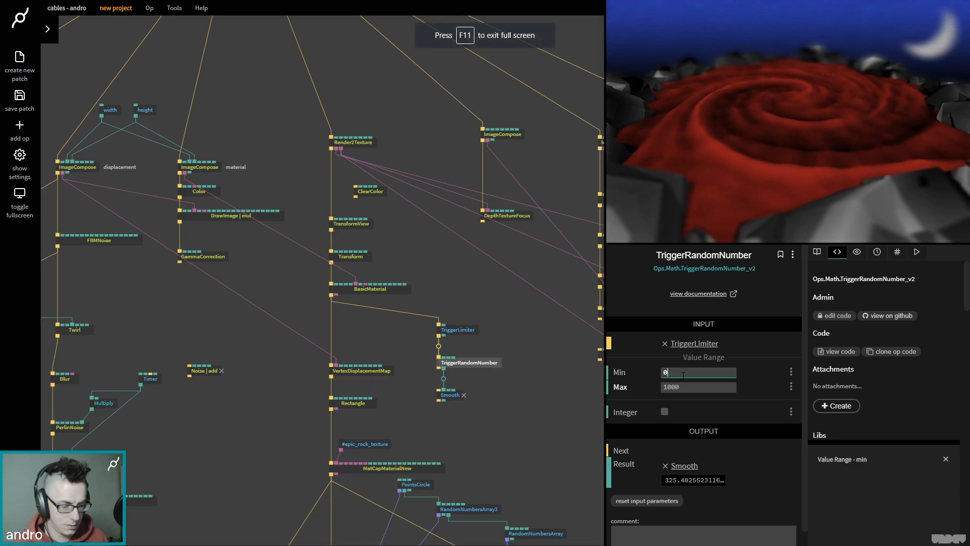
pyautogui.write('.15')
pyautogui.press('Tab')
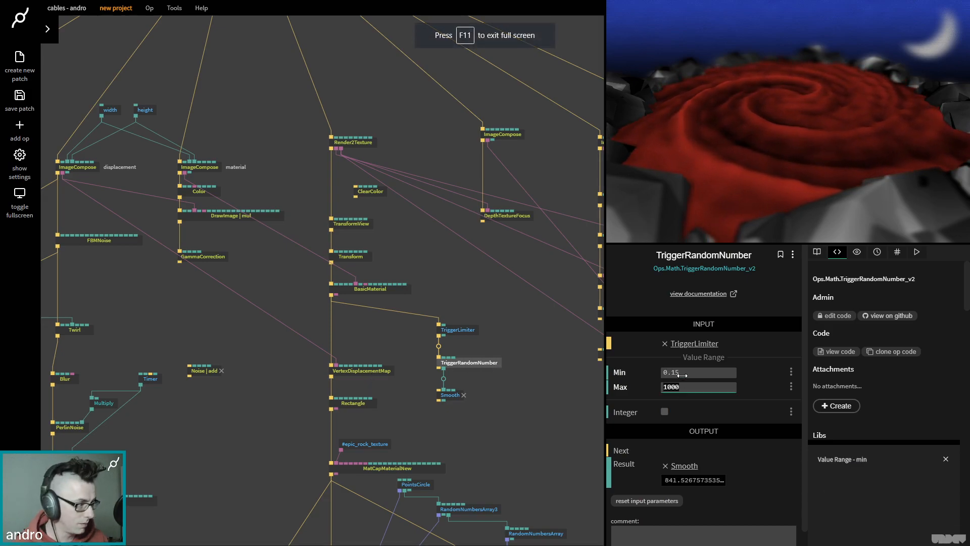
pyautogui.write('0.6')
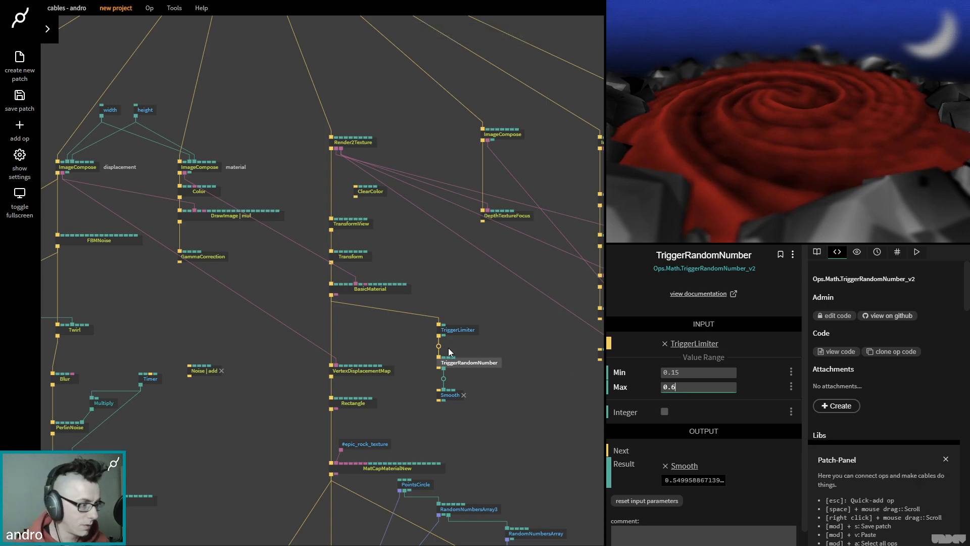
# - Connect the pasted Smooth's result to VertexDisplacementMap's Extrude, and trigger Smooth from BasicMaterial
pyautogui.moveTo(439, 400); pyautogui.dragTo(375, 306)
pyautogui.moveTo(438, 390); pyautogui.dragTo(332, 297)
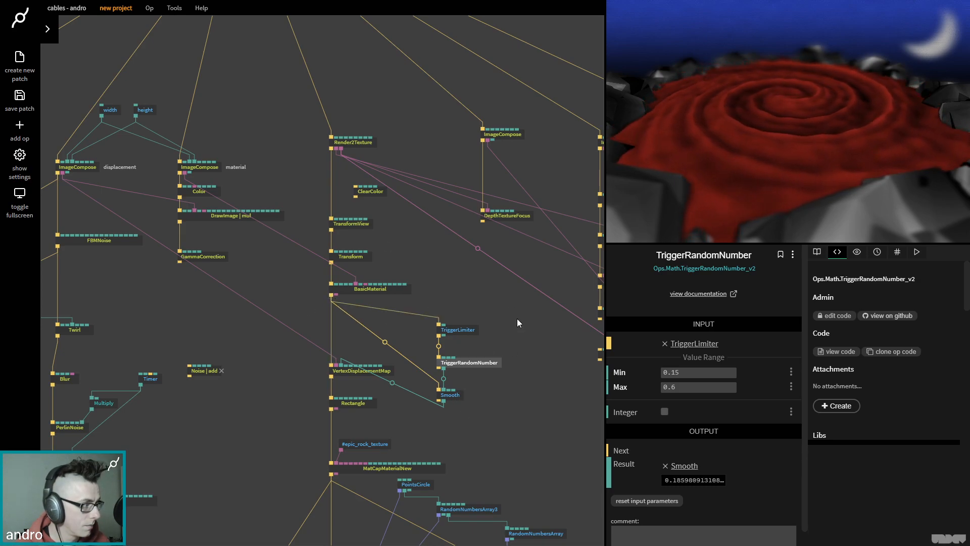
pyautogui.click(345, 372)
pyautogui.moveTo(741, 408)
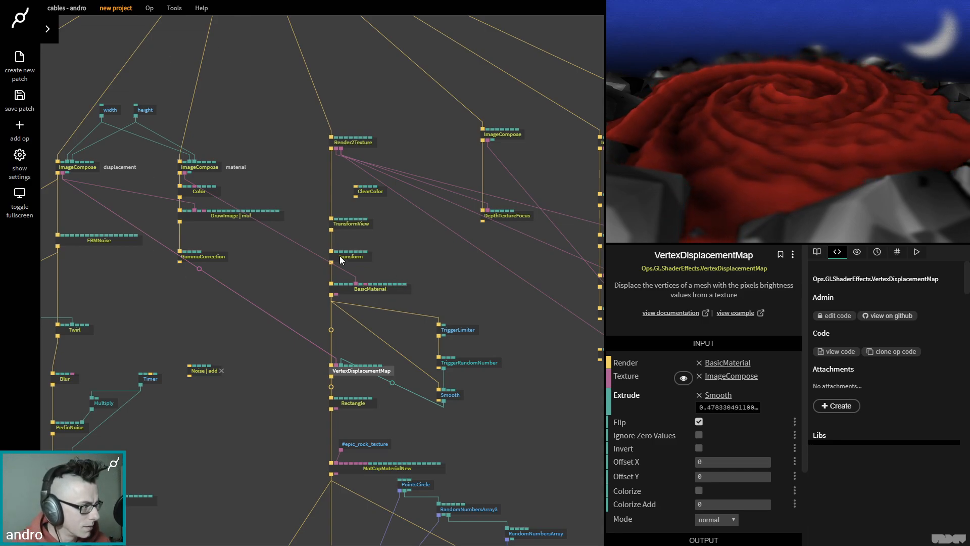
# - Set Color C of the Gradient op in the sky texture chain to the dark purple 4800C7
pyautogui.moveTo(275, 317); pyautogui.dragTo(386, 341)
pyautogui.moveTo(133, 211)
pyautogui.mouseDown()
pyautogui.moveTo(262, 265)
pyautogui.moveTo(444, 151)
pyautogui.moveTo(396, 162)
pyautogui.mouseUp()
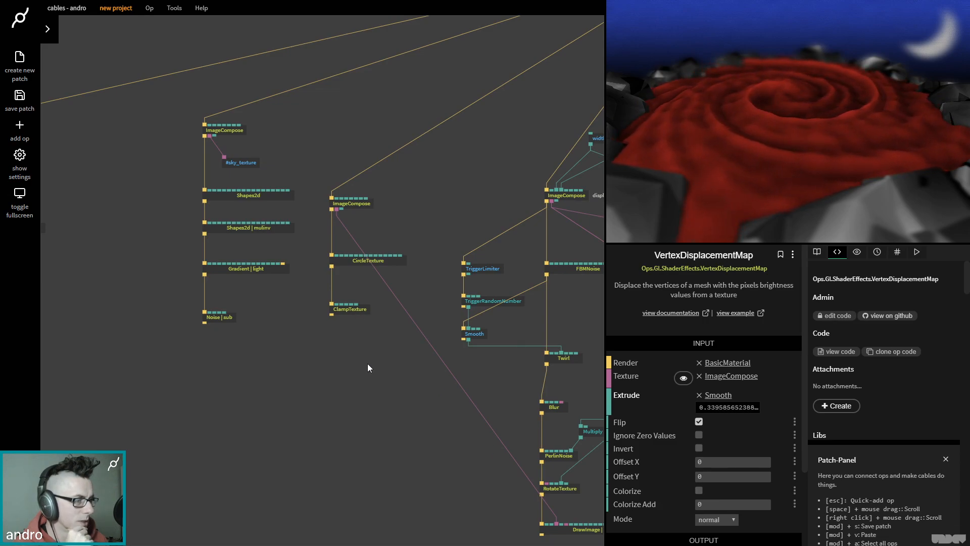
pyautogui.click(342, 387)
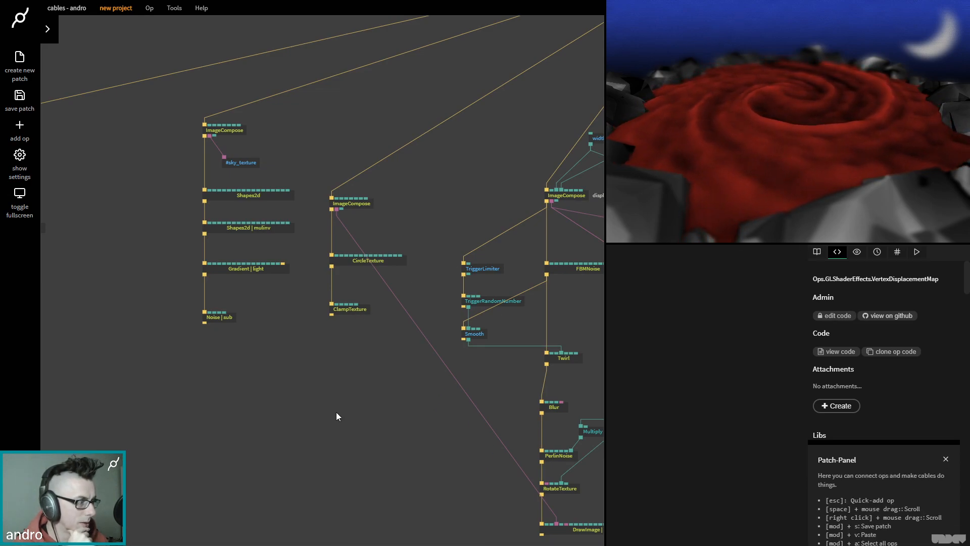
pyautogui.click(235, 135)
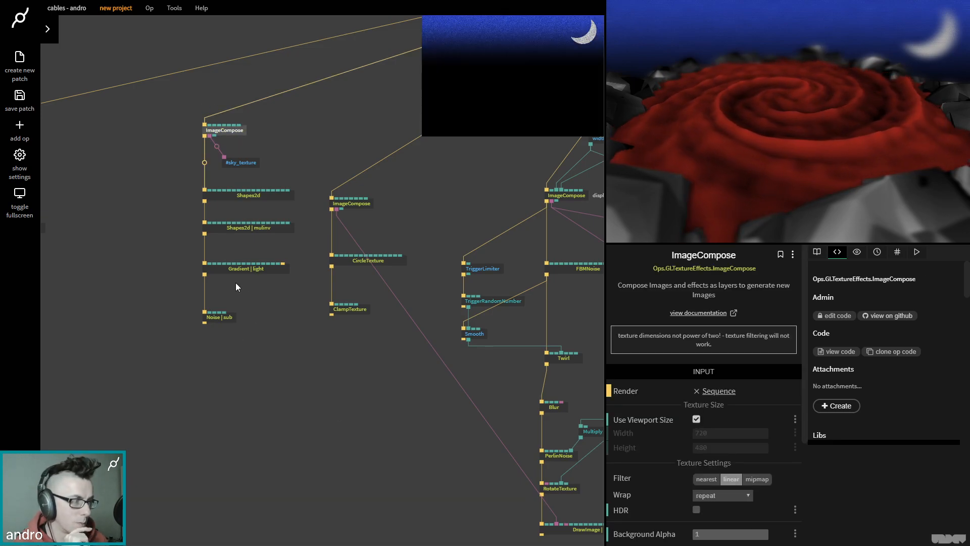
pyautogui.click(233, 269)
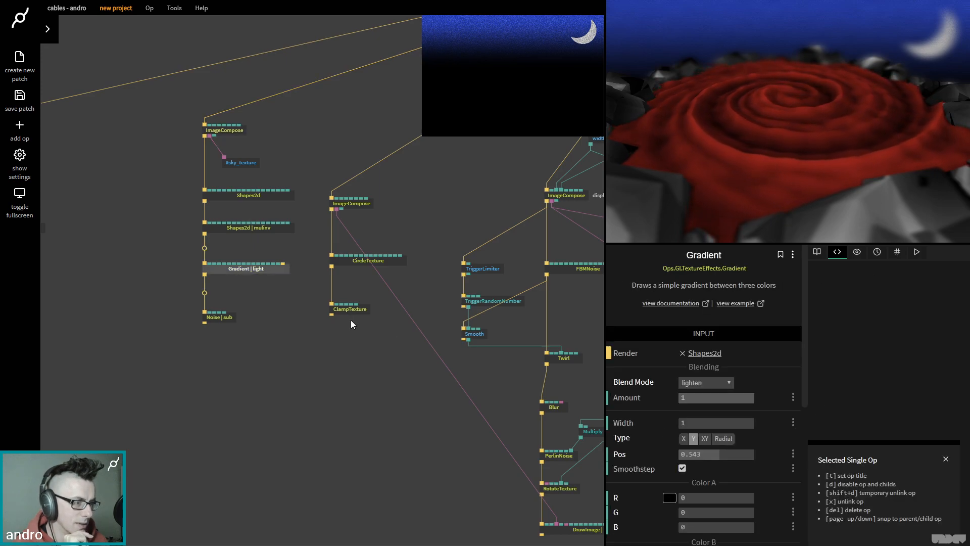
pyautogui.scroll(-3, 778, 437)
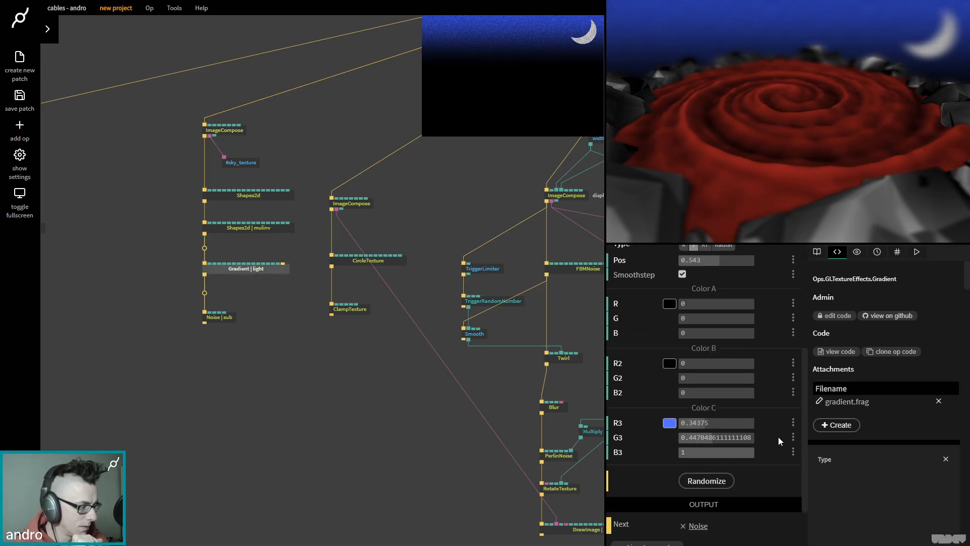
pyautogui.click(669, 415)
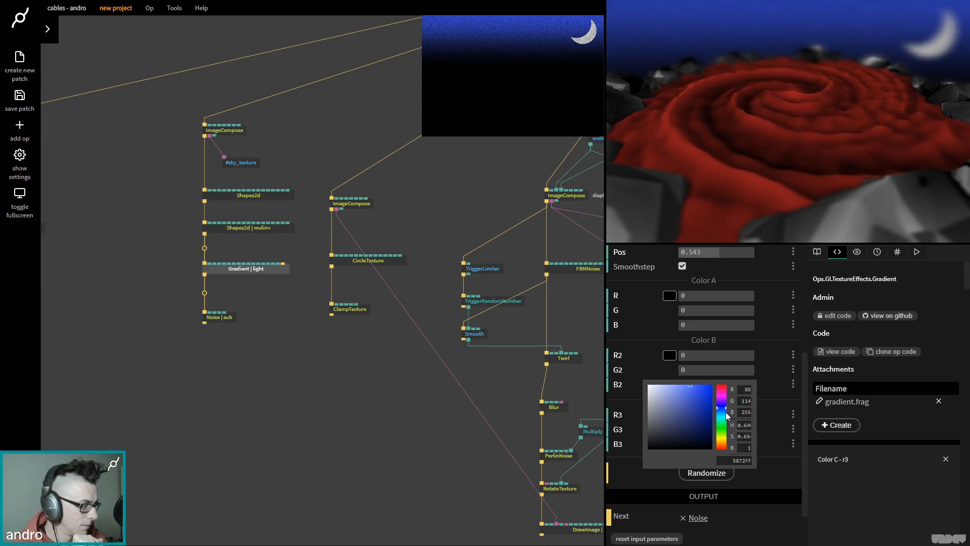
pyautogui.moveTo(726, 412)
pyautogui.mouseDown()
pyautogui.moveTo(714, 380)
pyautogui.moveTo(723, 377)
pyautogui.mouseUp()
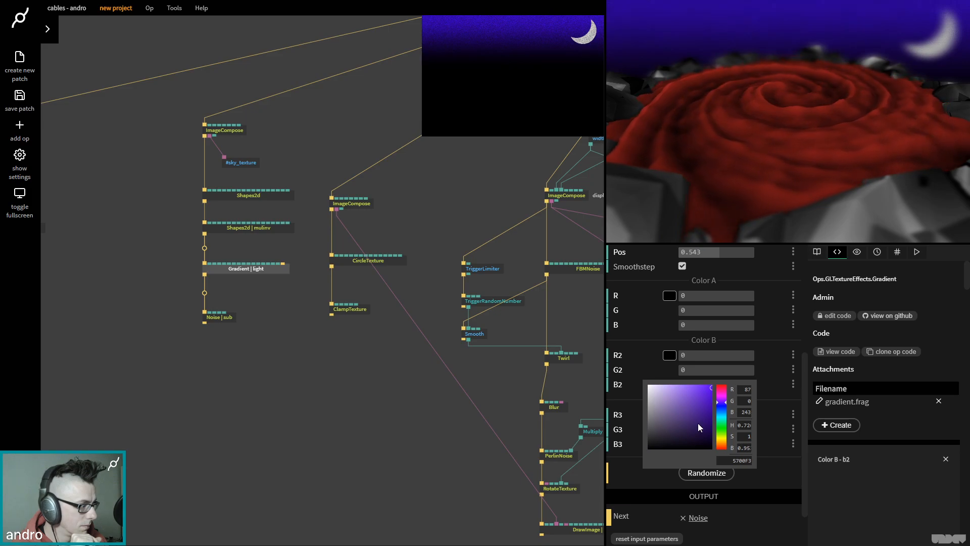
pyautogui.moveTo(696, 426); pyautogui.dragTo(714, 434)
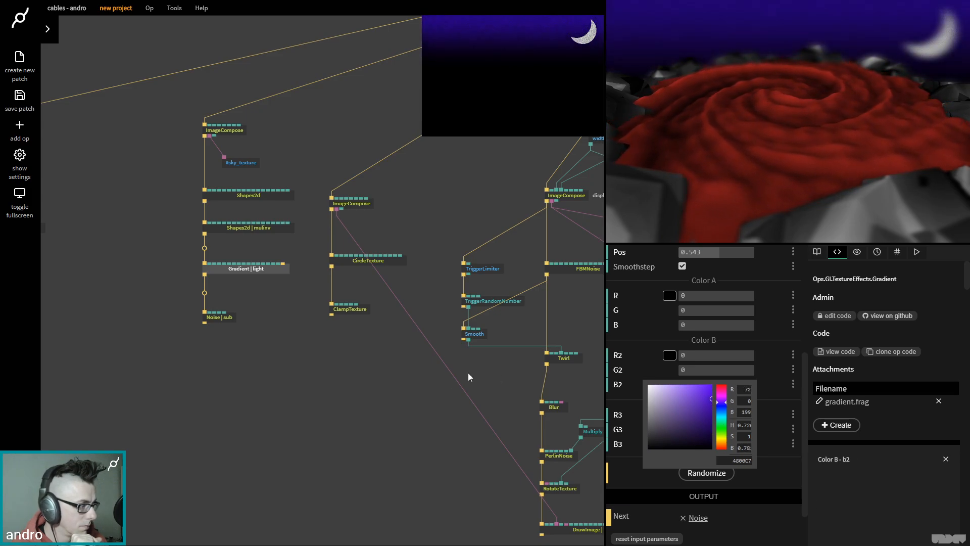
pyautogui.click(555, 397)
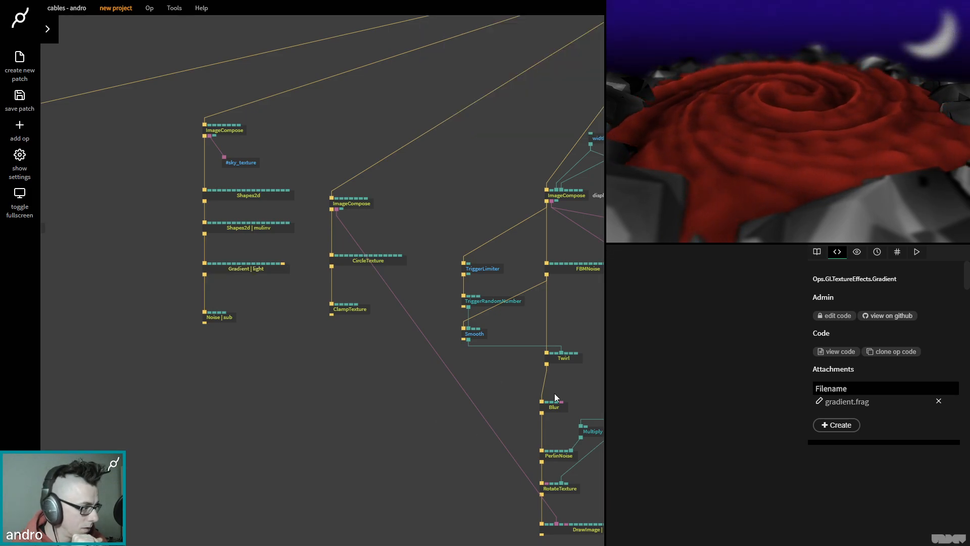
# - Set Color B of the sky chain's Gradient op to the dark red AB0000
pyautogui.click(228, 130)
pyautogui.click(237, 270)
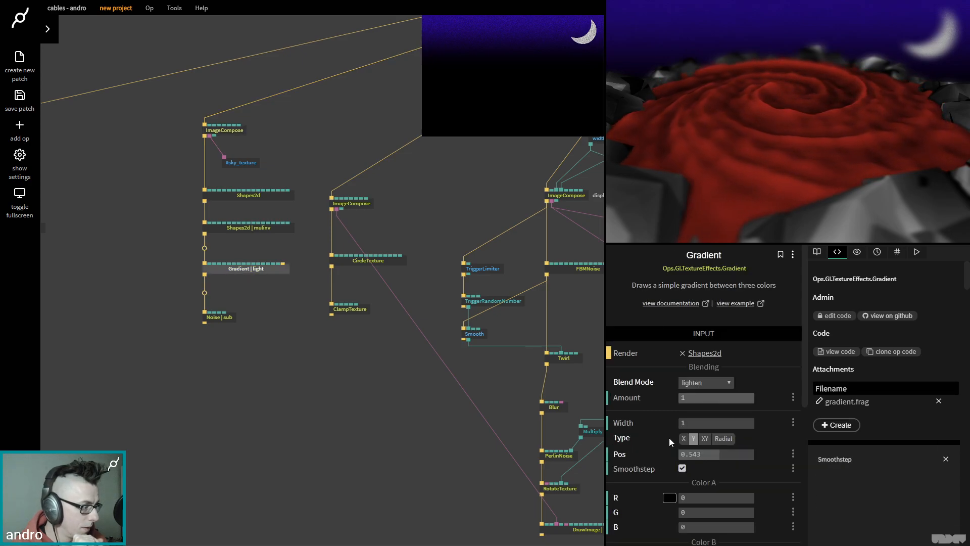
pyautogui.scroll(-3, 669, 438)
pyautogui.click(669, 422)
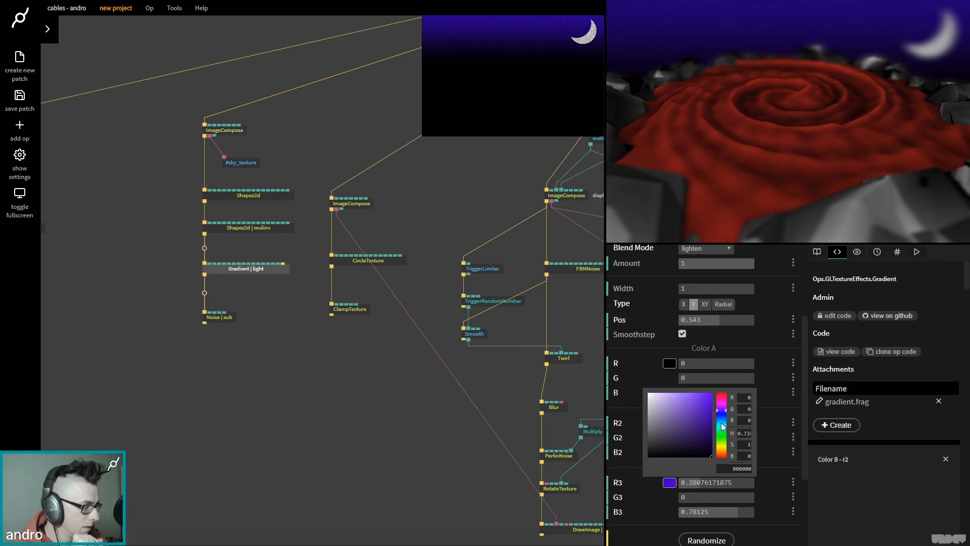
pyautogui.moveTo(723, 427); pyautogui.dragTo(722, 395)
pyautogui.moveTo(710, 430); pyautogui.dragTo(720, 414)
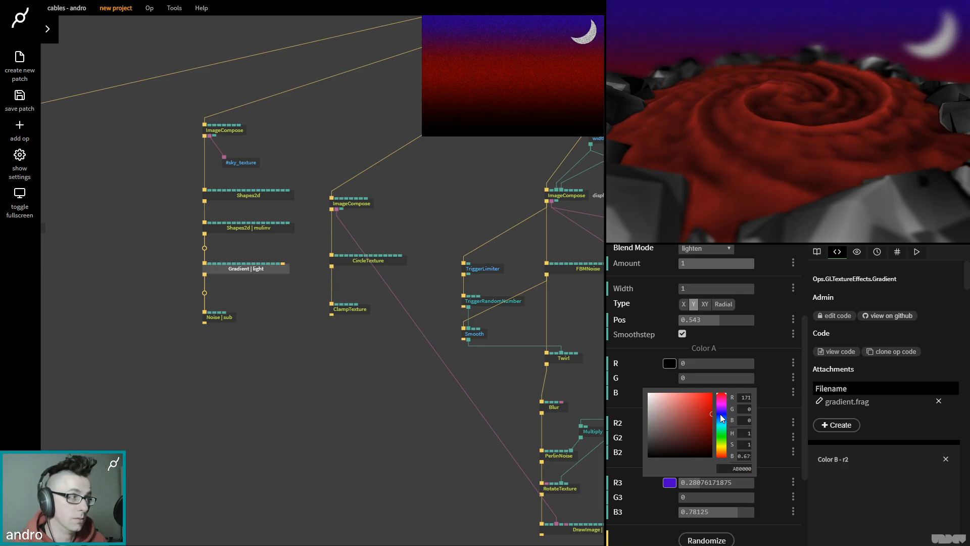
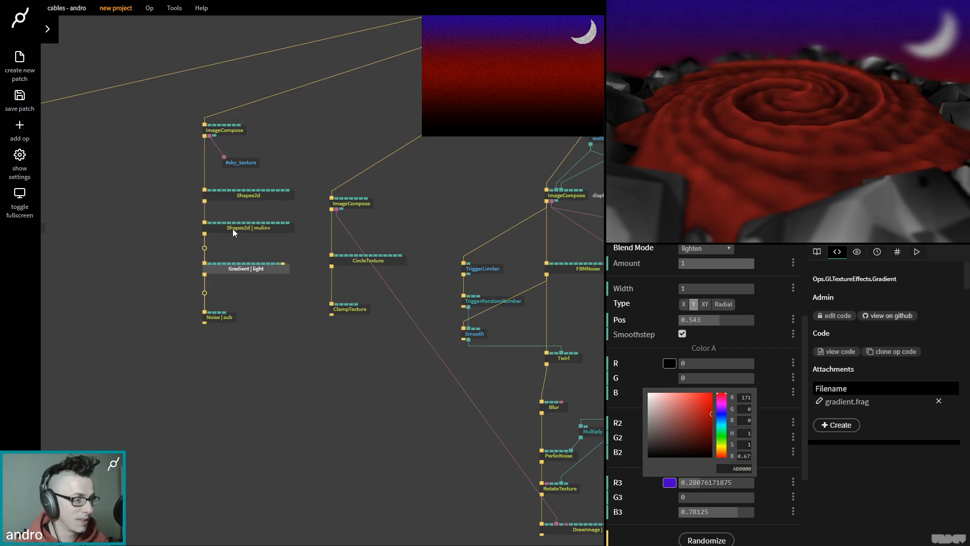
# - Set the sky Gradient's Pos to 0.778 and turn off its Smoothstep option
pyautogui.click(252, 268)
pyautogui.moveTo(718, 321); pyautogui.dragTo(737, 321)
pyautogui.click(682, 334)
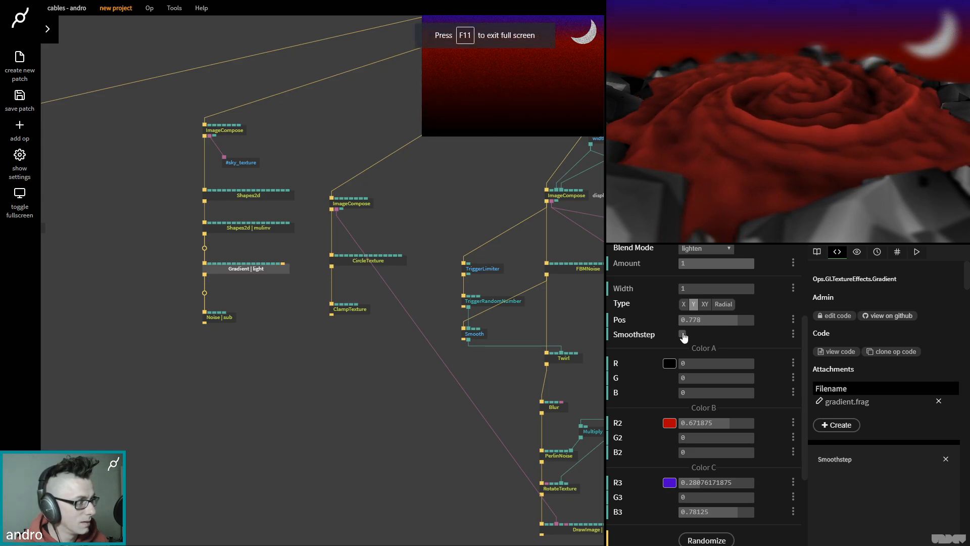
pyautogui.click(251, 328)
# - Set the Amount of the Noise op below the sky Gradient to 0.434
pyautogui.click(223, 320)
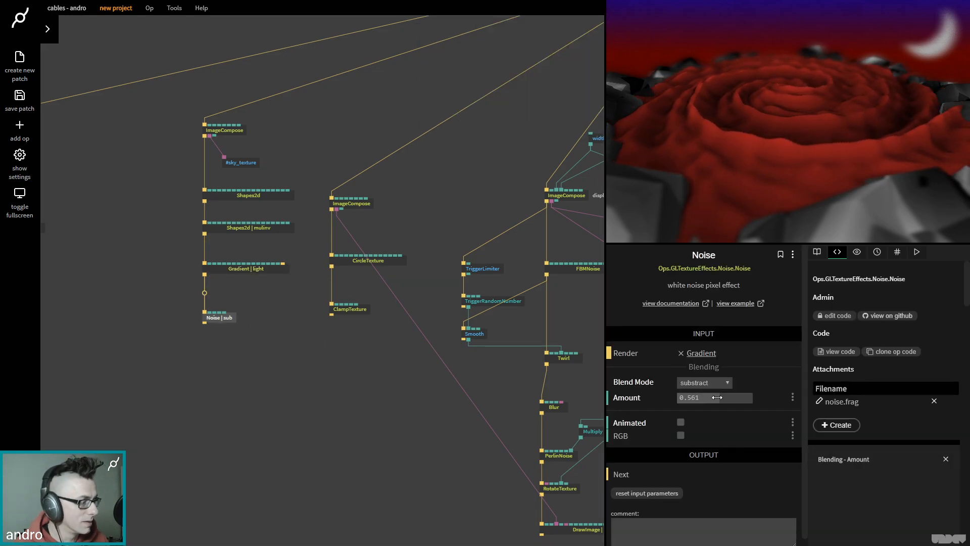
pyautogui.moveTo(680, 398); pyautogui.dragTo(711, 397)
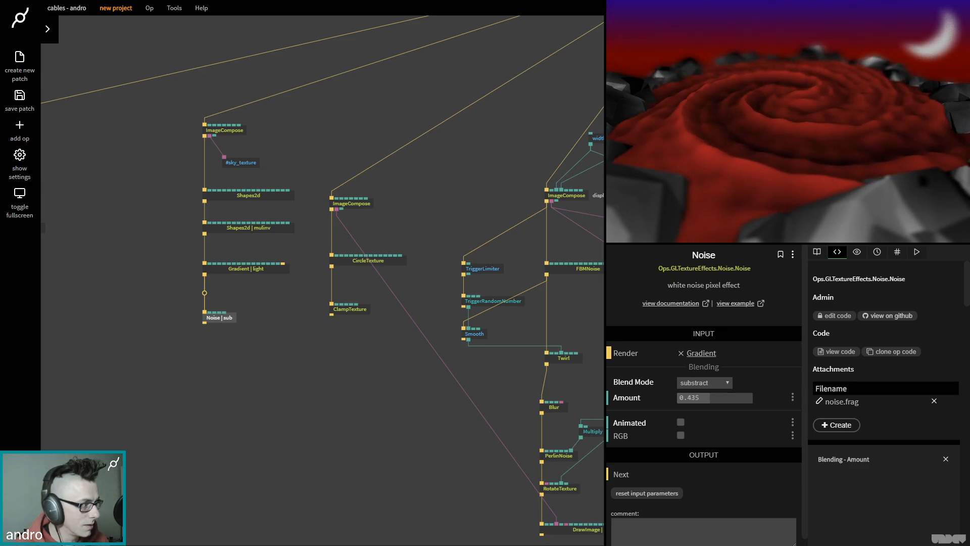
pyautogui.press('F11')
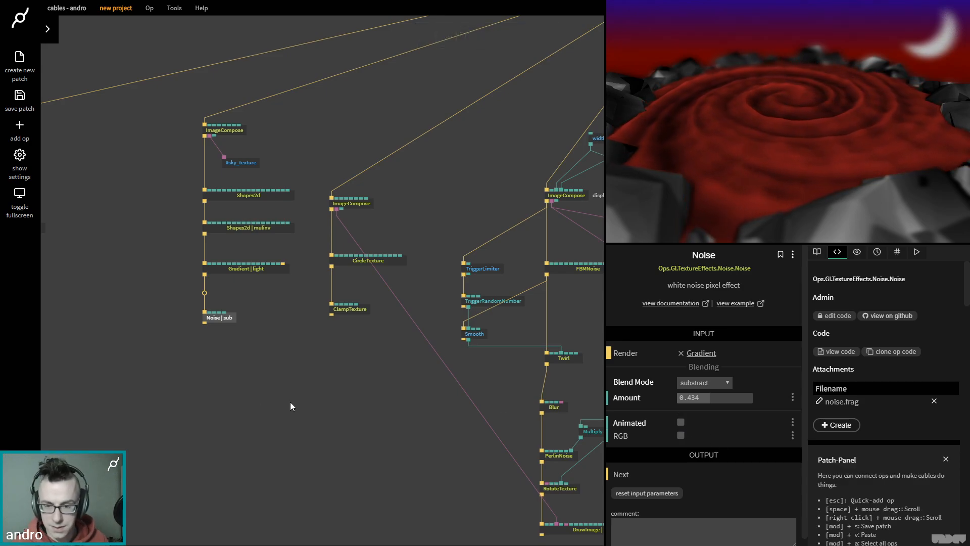
# - Move the ops from Blur to DrawImage, together with Multiply, Timer and the loose Noise op, so the displacement chain lines up under Twirl
pyautogui.moveTo(340, 391); pyautogui.dragTo(195, 486)
pyautogui.scroll(-3, 289, 460)
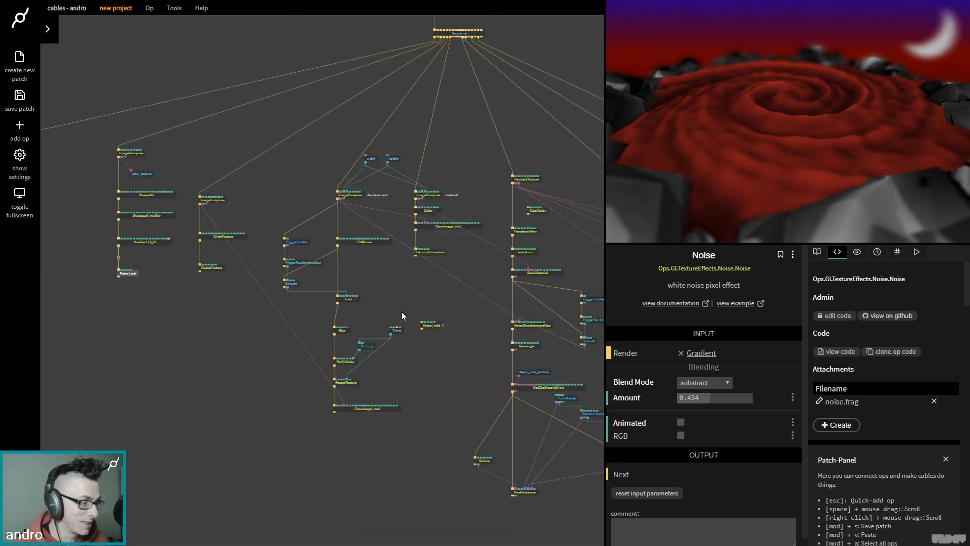
pyautogui.moveTo(461, 424); pyautogui.dragTo(319, 300)
pyautogui.moveTo(460, 430); pyautogui.dragTo(343, 331)
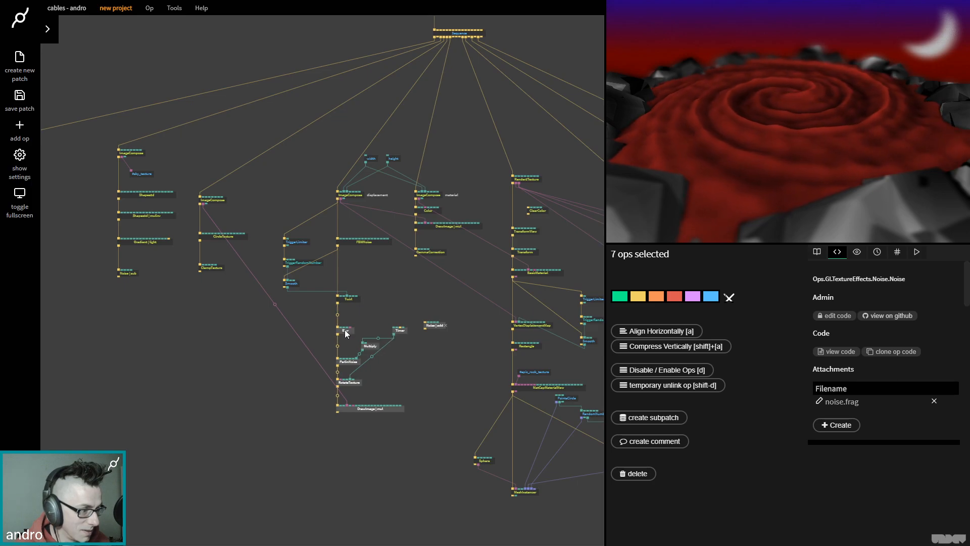
pyautogui.click(407, 281)
pyautogui.moveTo(408, 288); pyautogui.dragTo(281, 404)
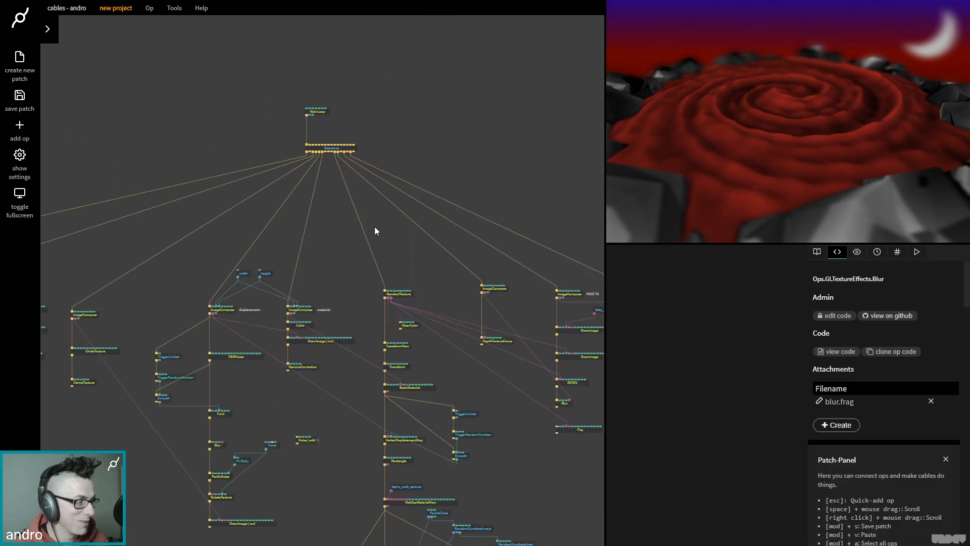
pyautogui.moveTo(402, 233); pyautogui.dragTo(321, 232)
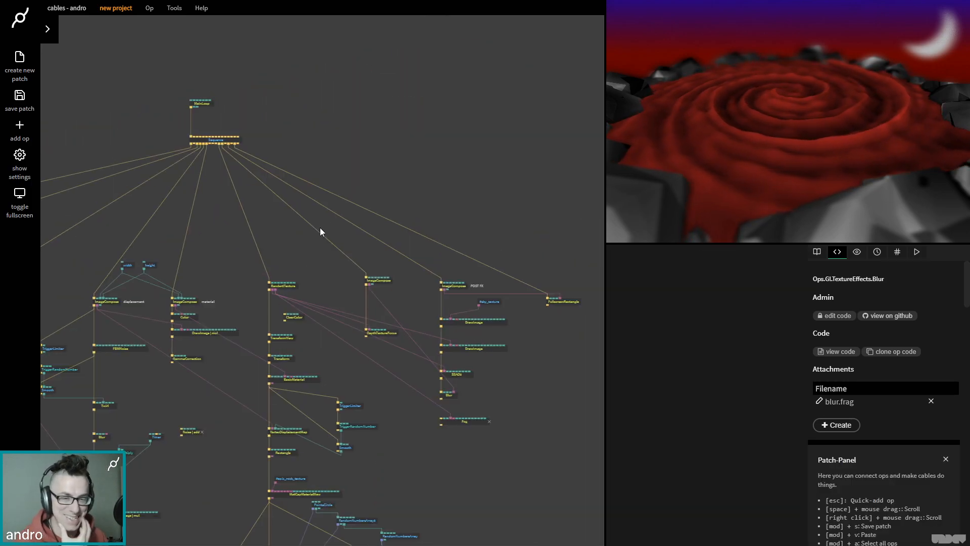
# - Change the colour of the first Shapes2d op in the sky_texture chain to yellow-green D3FF00
pyautogui.moveTo(342, 216); pyautogui.dragTo(312, 205)
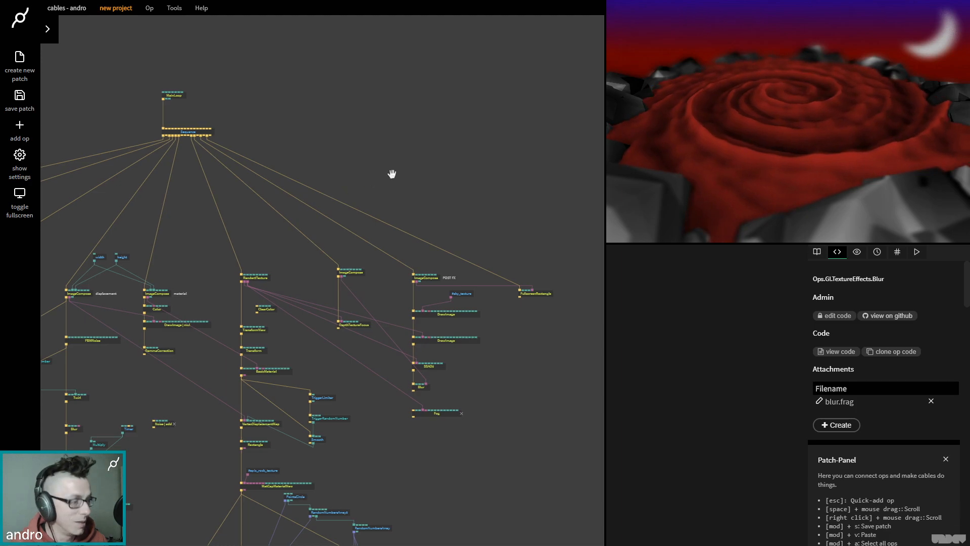
pyautogui.hscroll(-10, 126, 134)
pyautogui.scroll(5, 305, 188)
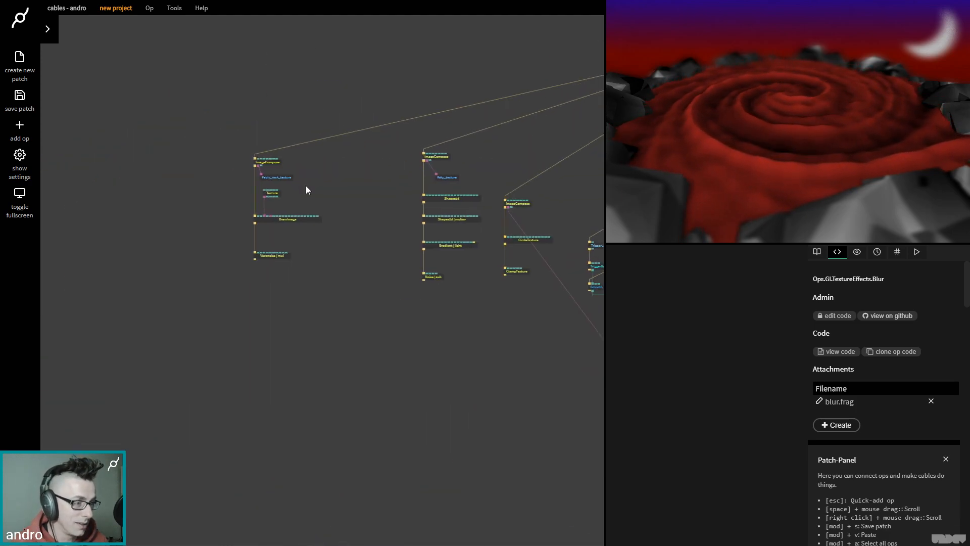
pyautogui.moveTo(390, 201); pyautogui.dragTo(210, 286)
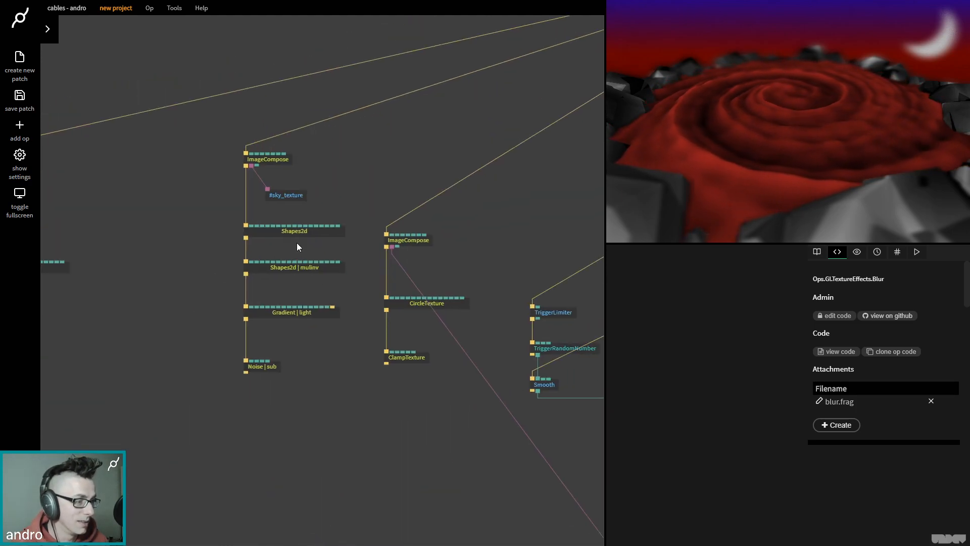
pyautogui.click(290, 231)
pyautogui.scroll(-3, 775, 453)
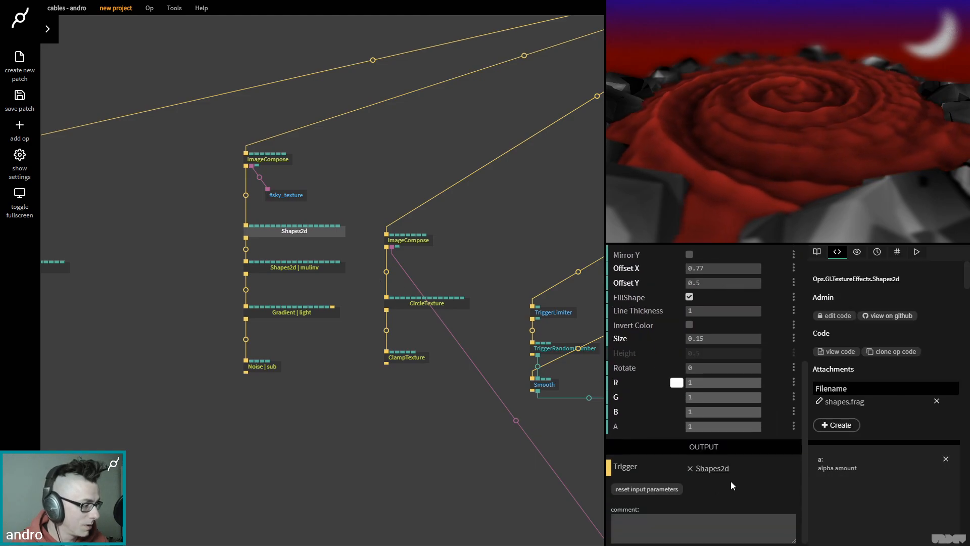
pyautogui.click(677, 379)
pyautogui.moveTo(728, 387); pyautogui.dragTo(728, 403)
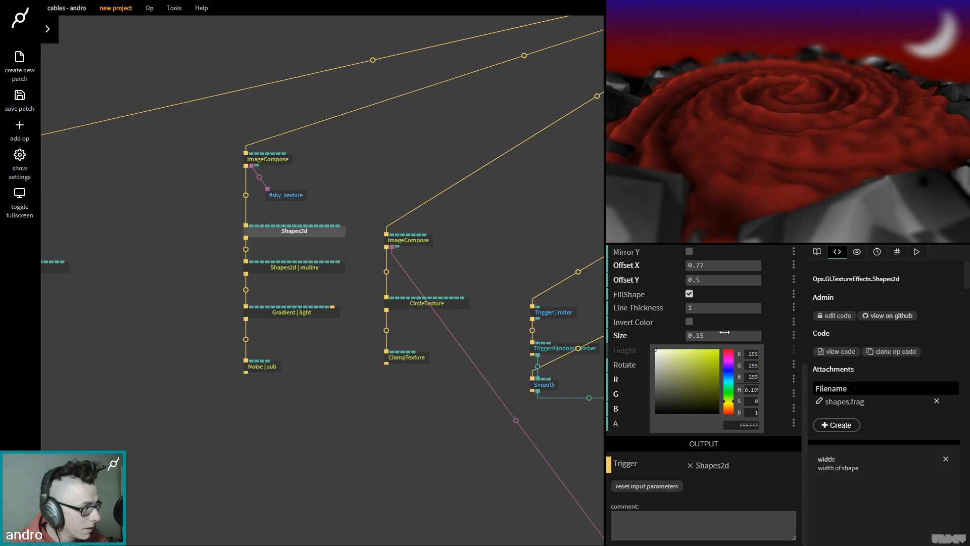
pyautogui.click(716, 351)
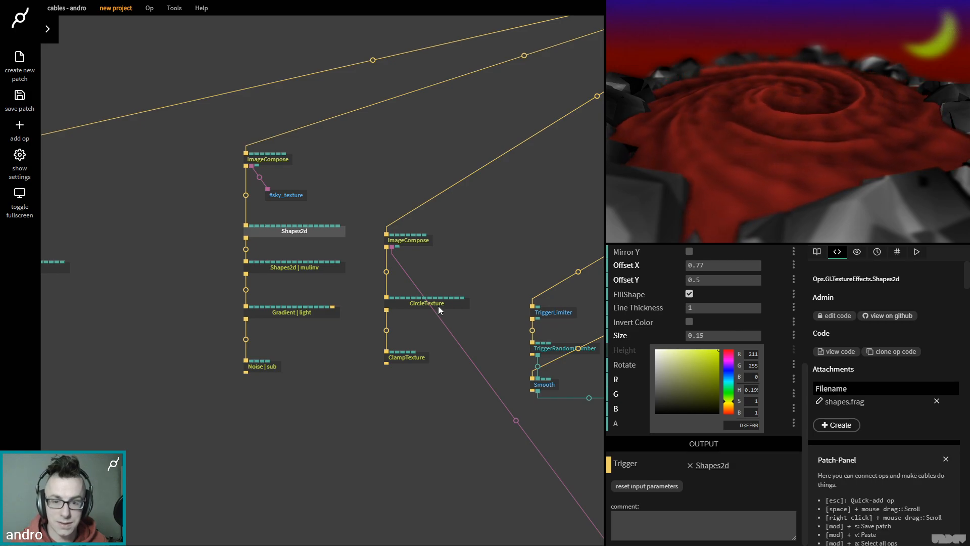
# - Delete the disabled Fog op below Blur in the POST FX chain and save the patch
pyautogui.moveTo(428, 172); pyautogui.dragTo(233, 121)
pyautogui.moveTo(434, 220); pyautogui.dragTo(302, 157)
pyautogui.moveTo(595, 322); pyautogui.dragTo(230, 194)
pyautogui.moveTo(581, 321); pyautogui.dragTo(266, 456)
pyautogui.moveTo(343, 297); pyautogui.dragTo(436, 406)
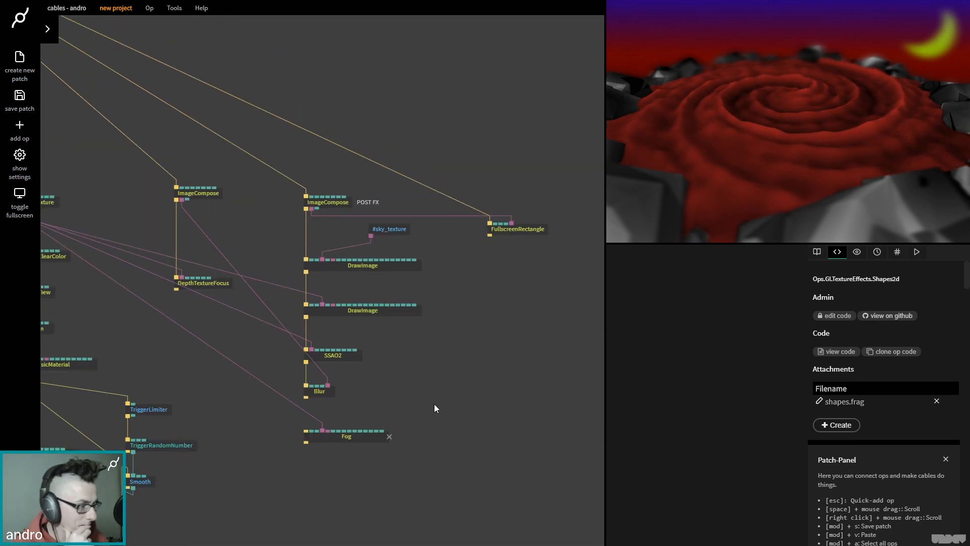
pyautogui.click(329, 438)
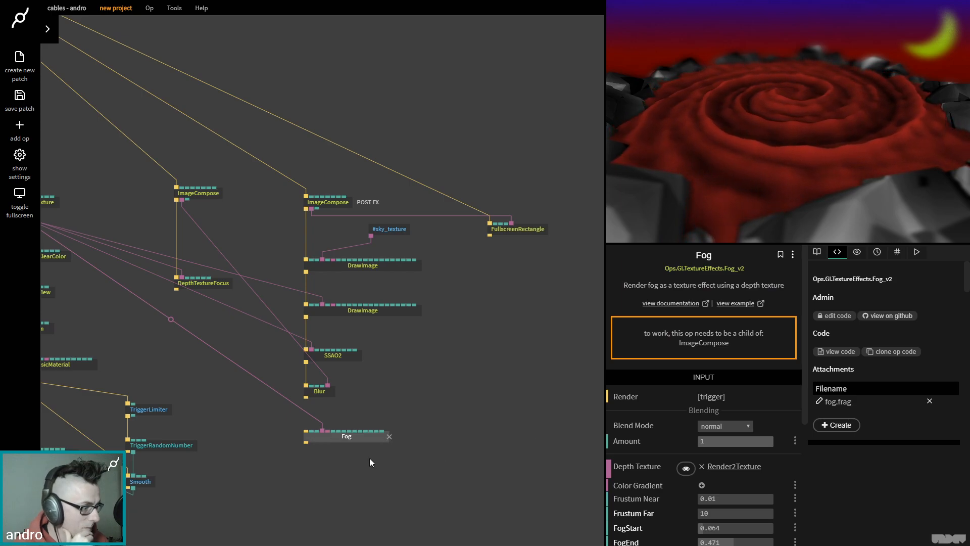
pyautogui.press('Delete')
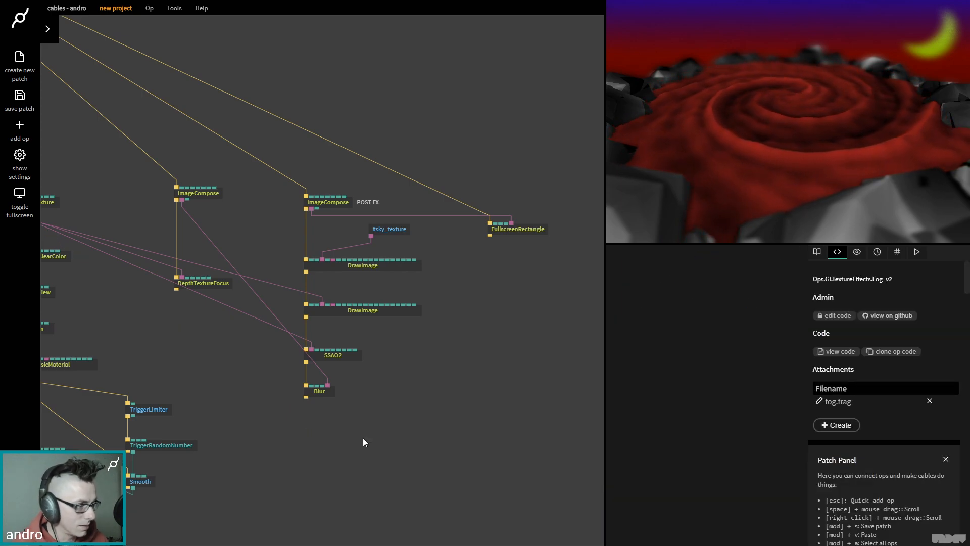
pyautogui.hotkey('ctrl', 's')
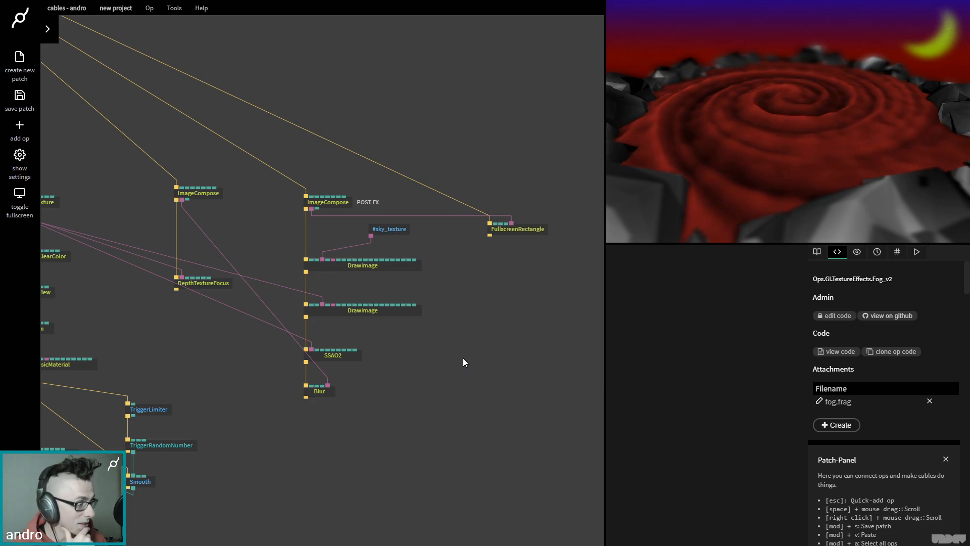
# - Set the Random Seed of the RandomNumbersArray op above ArrayPack3 to 0.76
pyautogui.moveTo(463, 362); pyautogui.dragTo(490, 378)
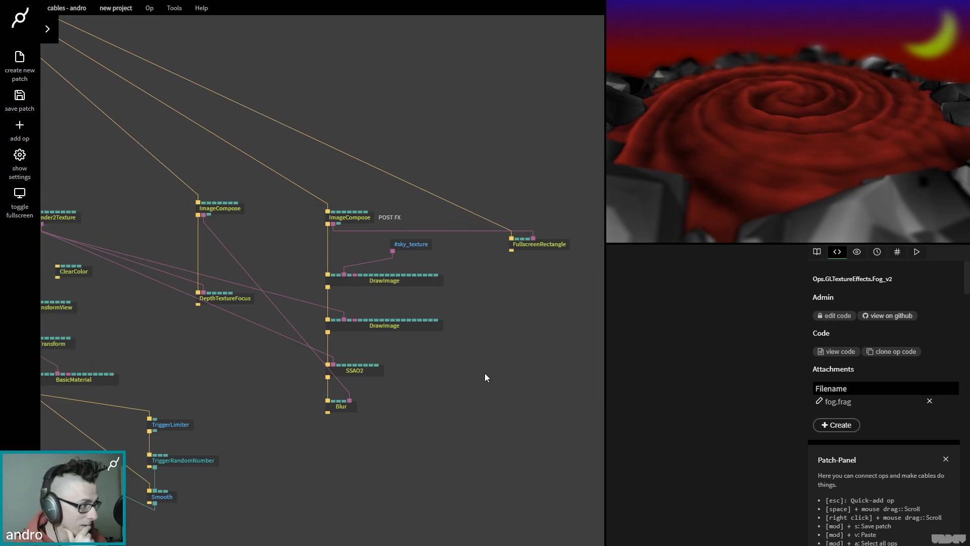
pyautogui.moveTo(355, 504); pyautogui.dragTo(473, 314)
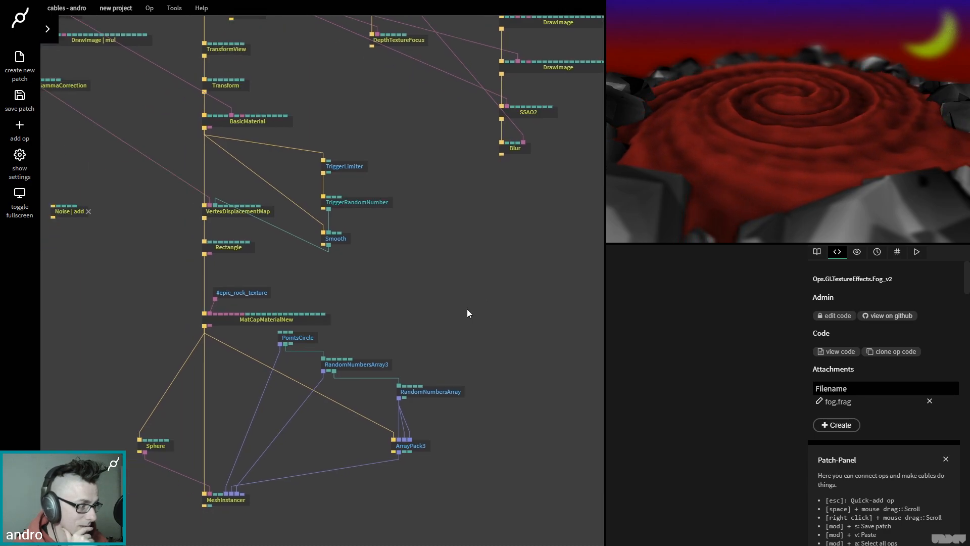
pyautogui.click(425, 392)
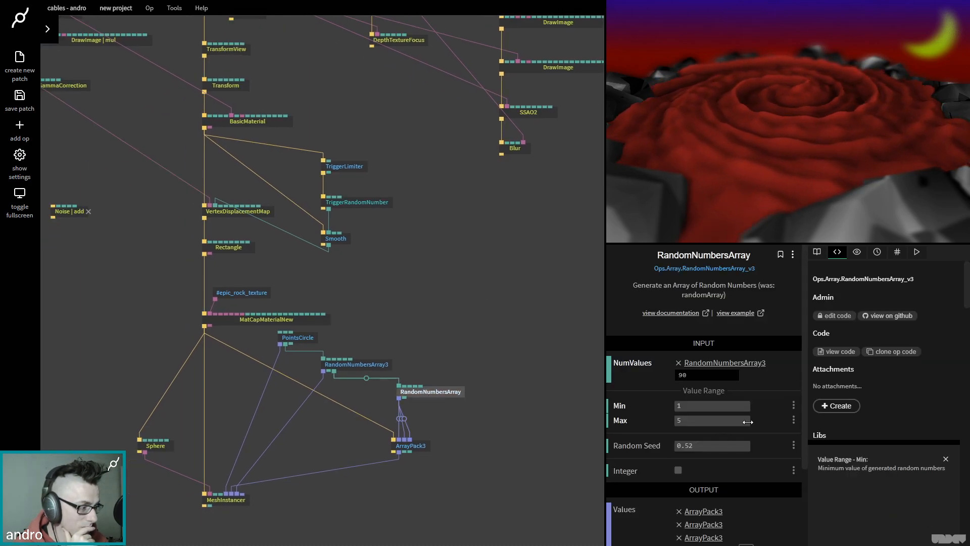
pyautogui.moveTo(712, 445); pyautogui.dragTo(721, 446)
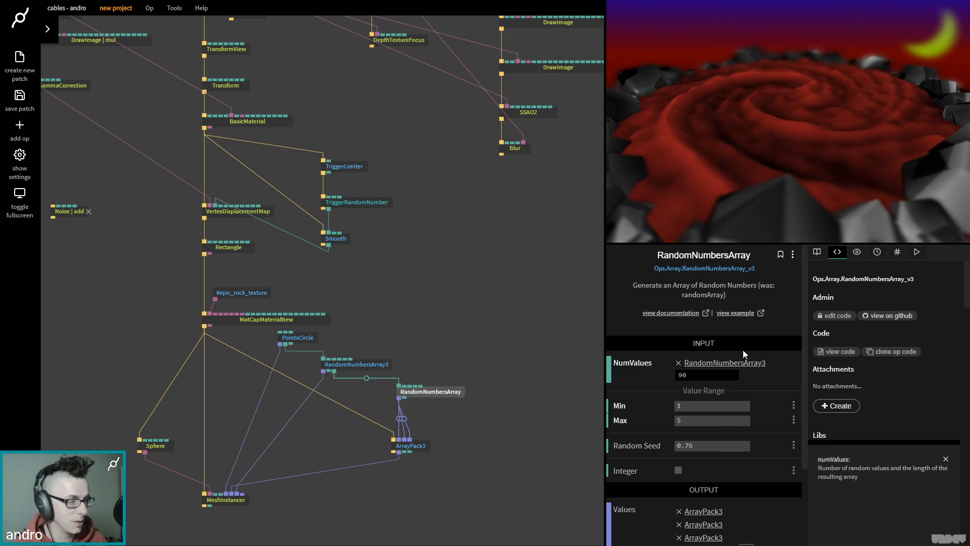
# - Duplicate the TriggerRandomNumber op, place the copy beside Smooth and connect it to TriggerLimiter's trigger output
pyautogui.click(446, 277)
pyautogui.click(344, 166)
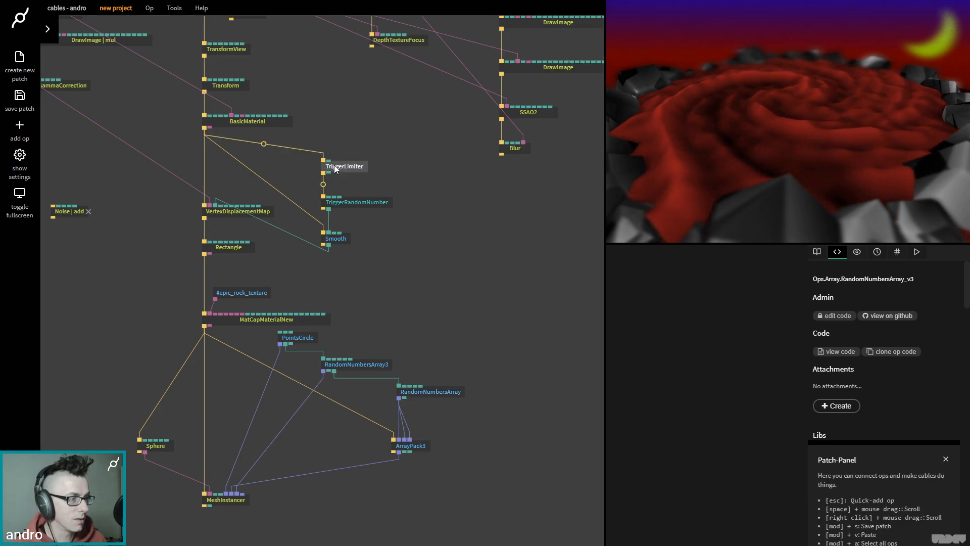
pyautogui.click(451, 231)
pyautogui.click(371, 202)
pyautogui.hotkey('ctrl', 'c')
pyautogui.hotkey('ctrl', 'v')
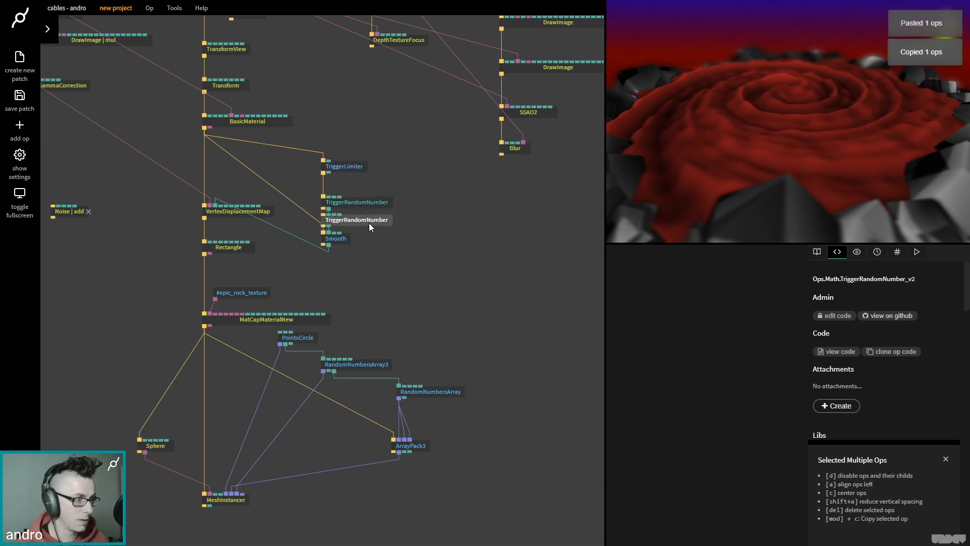
pyautogui.moveTo(396, 221); pyautogui.dragTo(423, 239)
pyautogui.moveTo(323, 173); pyautogui.dragTo(412, 249)
pyautogui.moveTo(425, 248); pyautogui.dragTo(440, 238)
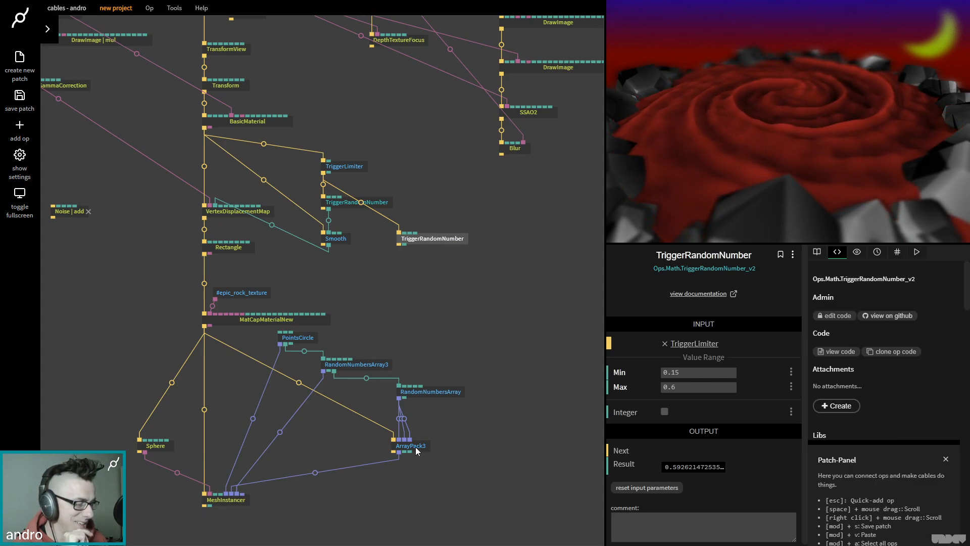
# - Set the duplicated TriggerRandomNumber's value range to Min 0 and Max 10, and check its Result output
pyautogui.click(686, 374)
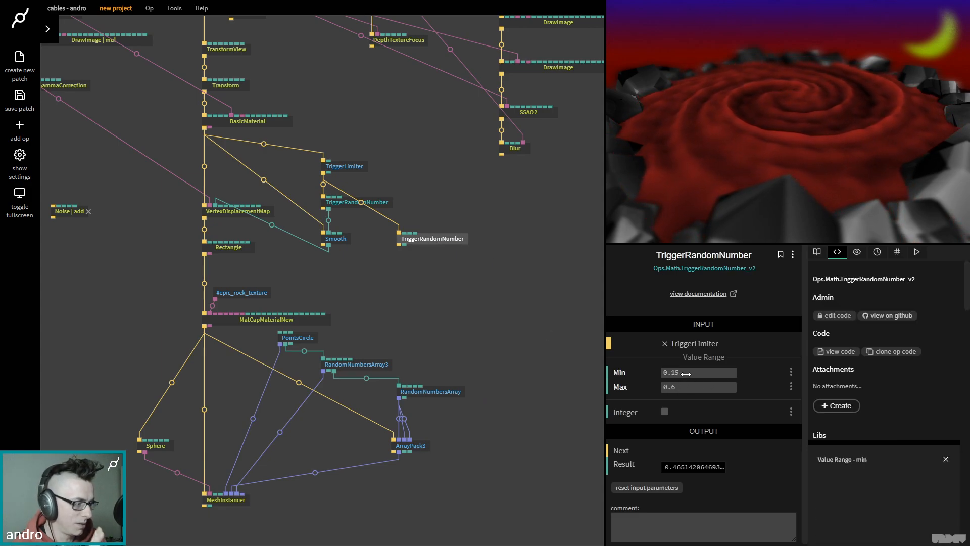
pyautogui.write('0')
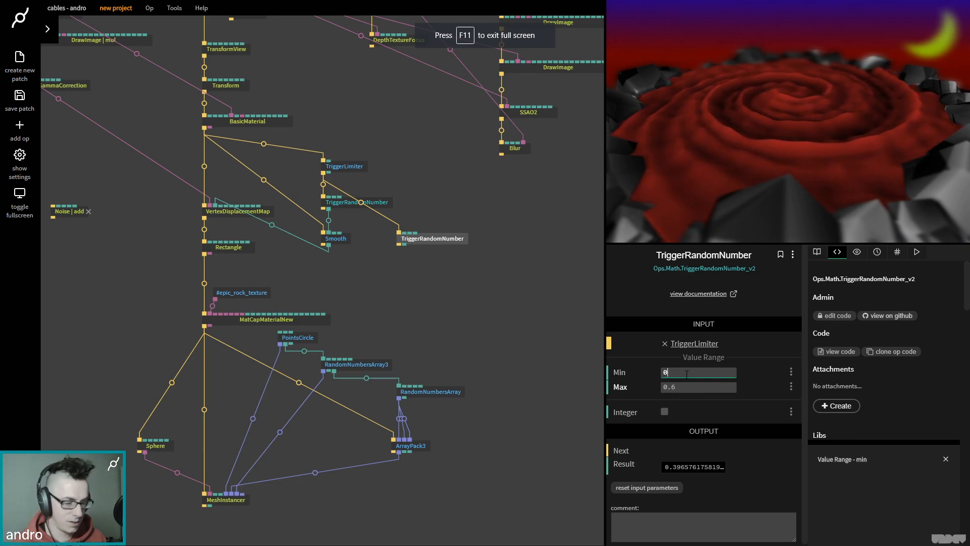
pyautogui.press('Tab')
pyautogui.write('10')
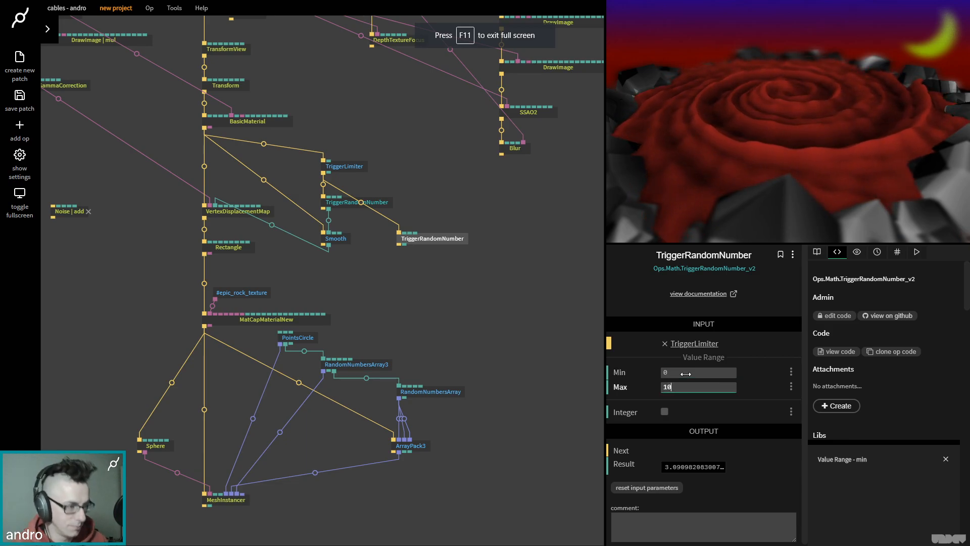
pyautogui.click(427, 241)
pyautogui.click(704, 468)
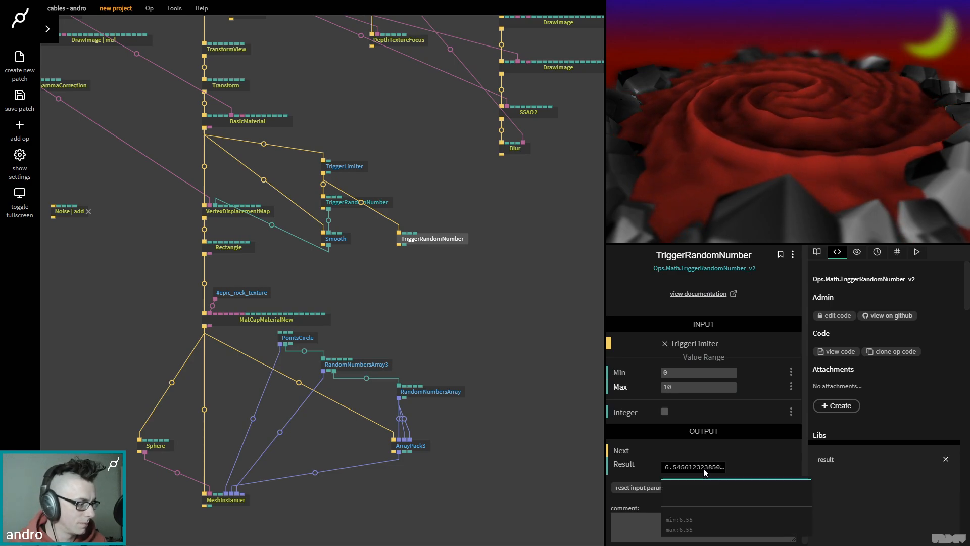
# - Connect the duplicated TriggerRandomNumber's Result to the Random Seed input of RandomNumbersArray, and inspect the Smooth op's parameters
pyautogui.click(504, 336)
pyautogui.moveTo(404, 245); pyautogui.dragTo(427, 393)
pyautogui.click(459, 393)
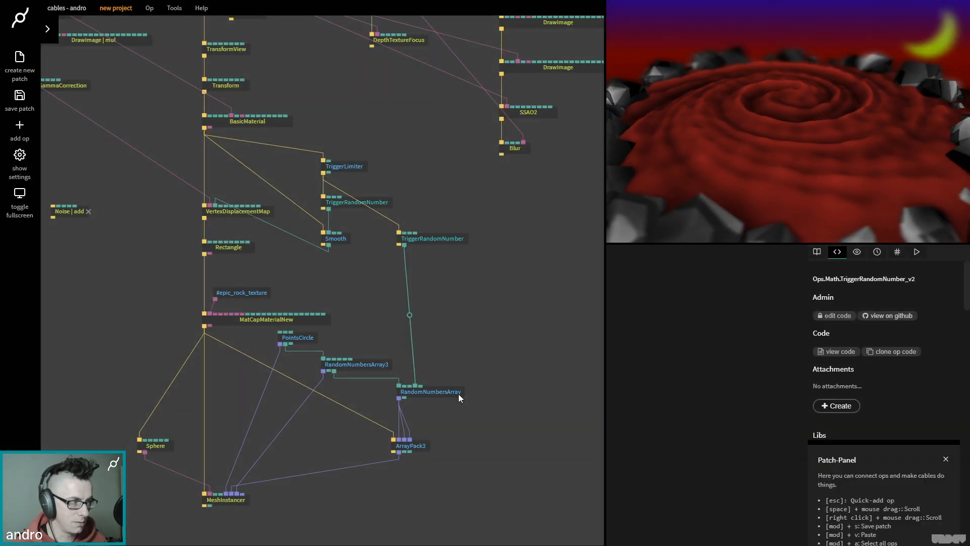
pyautogui.click(338, 242)
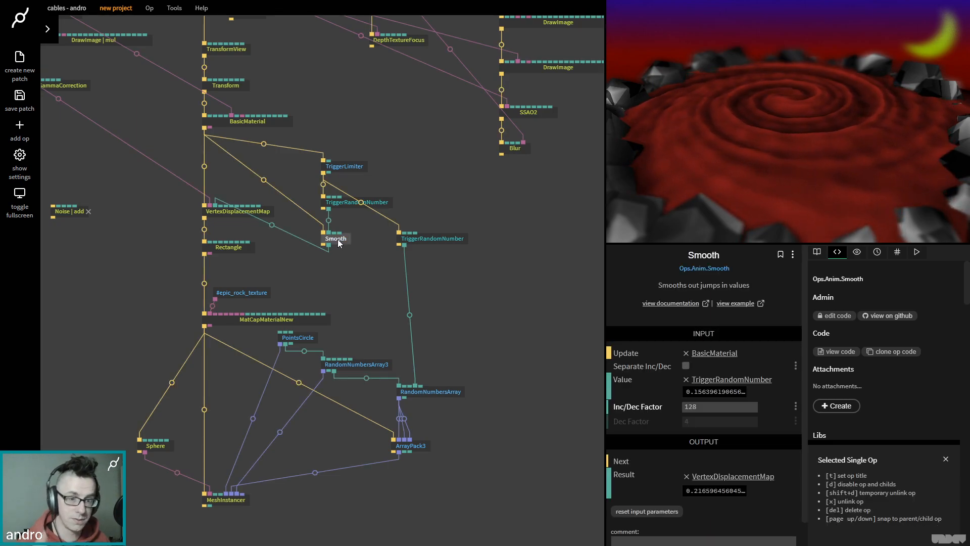
# - Move the MeshInstancer and Sphere ops lower in the patch to make room below ArrayPack3
pyautogui.moveTo(447, 342); pyautogui.dragTo(470, 299)
pyautogui.moveTo(372, 476); pyautogui.dragTo(389, 423)
pyautogui.moveTo(265, 402); pyautogui.dragTo(264, 469)
pyautogui.moveTo(204, 350); pyautogui.dragTo(206, 420)
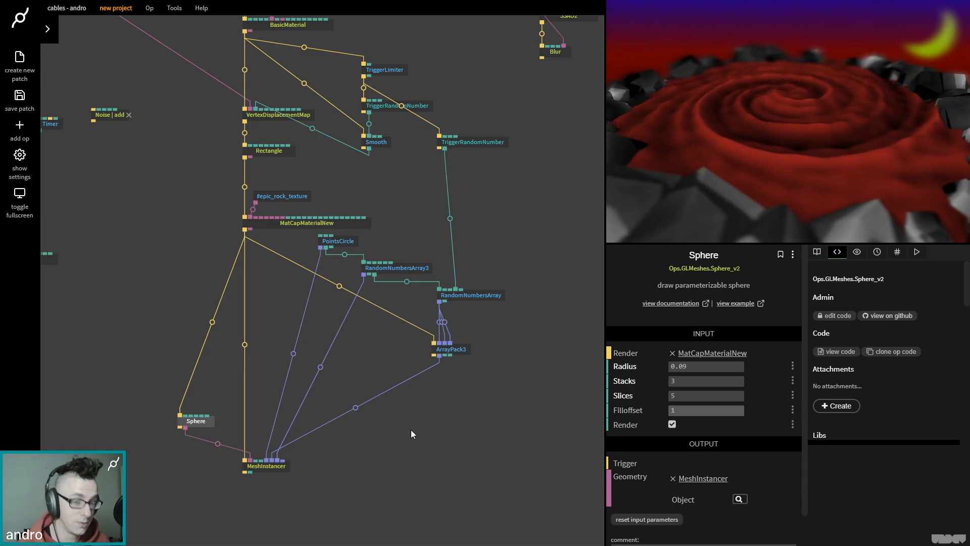
# - Insert a SmoothArray op into the connection between ArrayPack3 and MeshInstancer's Scale Array
pyautogui.click(268, 469)
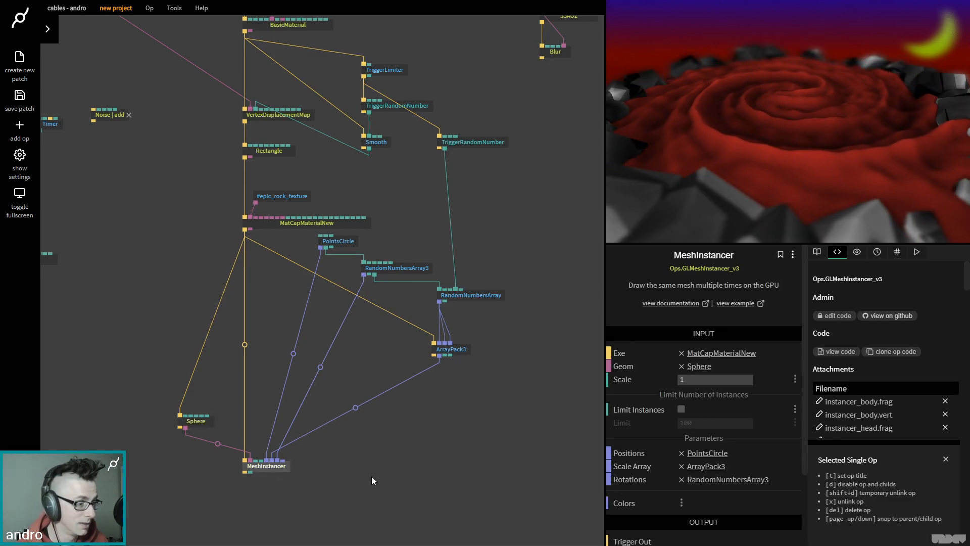
pyautogui.click(356, 407)
pyautogui.write('a')
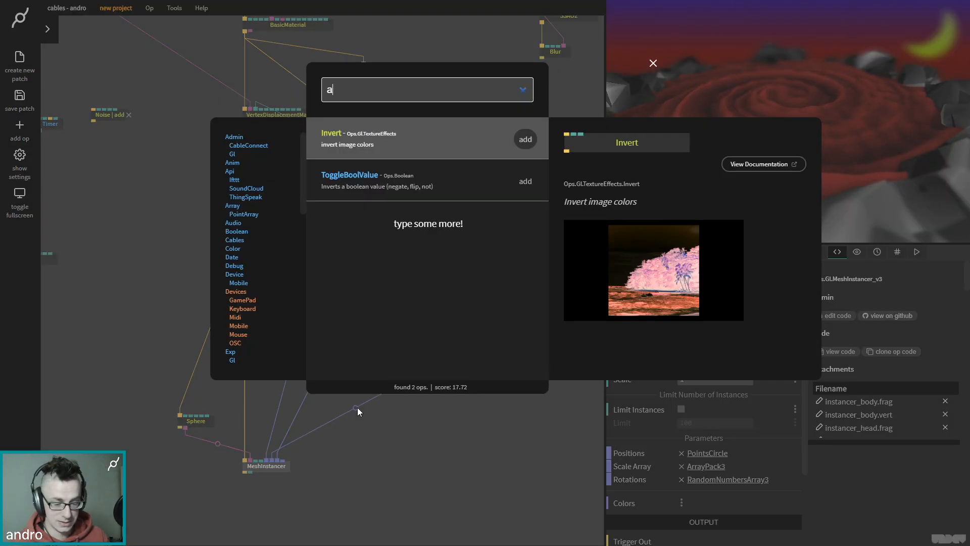
pyautogui.write('rraysmo')
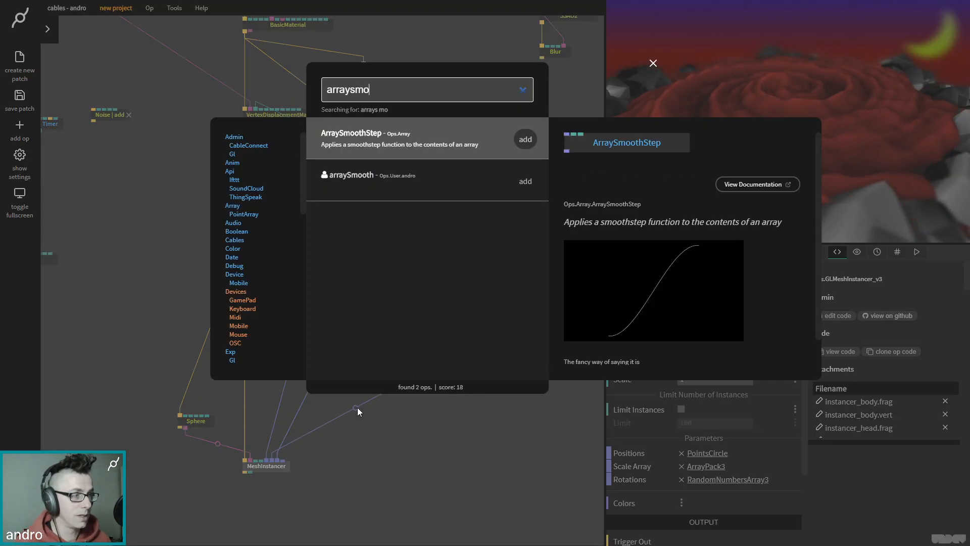
pyautogui.press('BackSpace')
pyautogui.press('BackSpace')
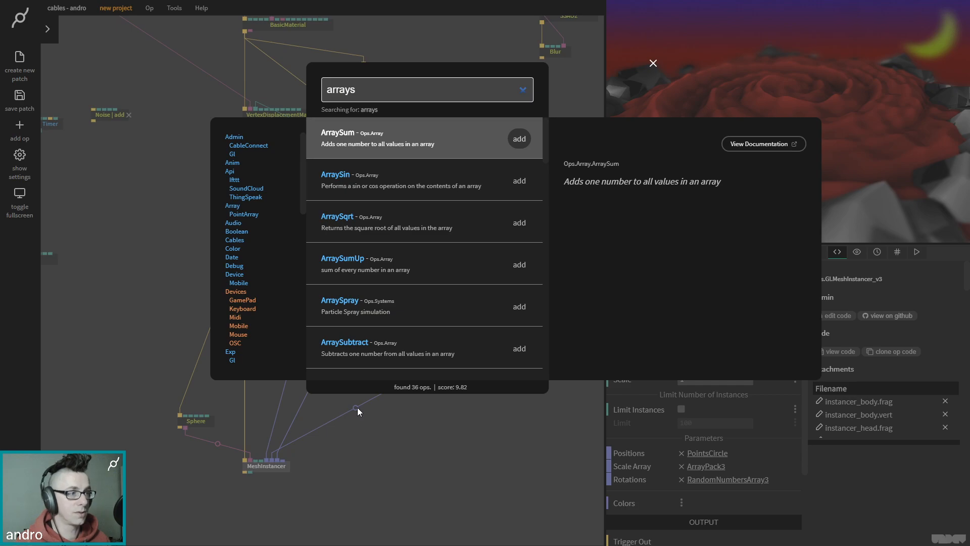
pyautogui.press('BackSpace')
pyautogui.press('BackSpace')
pyautogui.press('BackSpace')
pyautogui.press('BackSpace')
pyautogui.press('BackSpace')
pyautogui.press('BackSpace')
pyautogui.write('smooth ar')
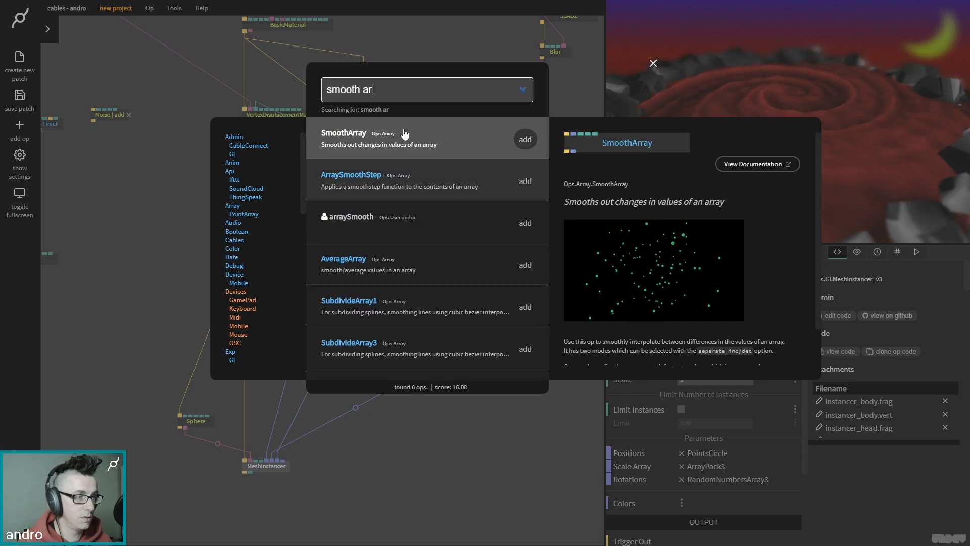
pyautogui.click(526, 140)
# - Place SmoothArray beneath ArrayPack3 and connect ArrayPack3's trigger output to its Execute input
pyautogui.moveTo(264, 419); pyautogui.dragTo(457, 393)
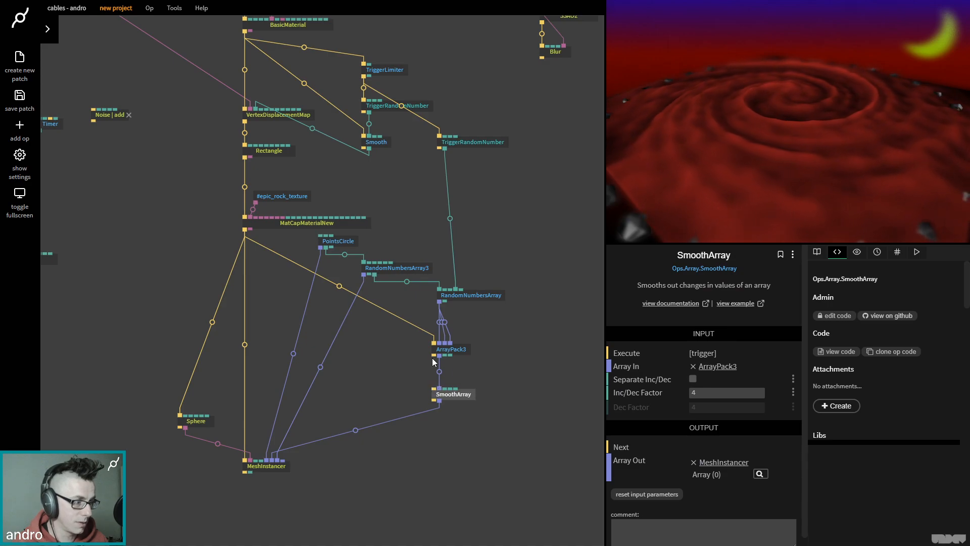
pyautogui.click(447, 368)
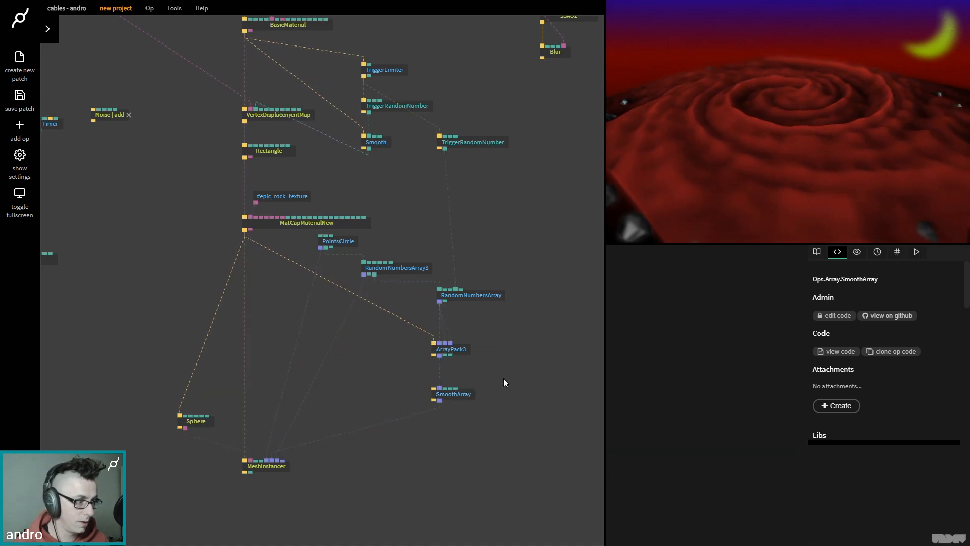
pyautogui.moveTo(433, 356); pyautogui.dragTo(435, 389)
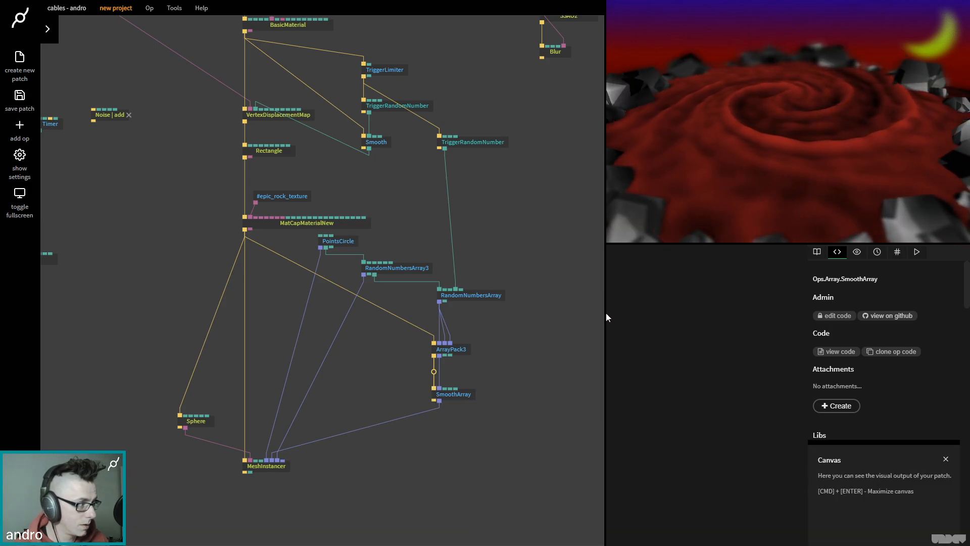
# - Try 64 as SmoothArray's Inc/Dec Factor, and set the factor to 96
pyautogui.click(470, 395)
pyautogui.click(723, 393)
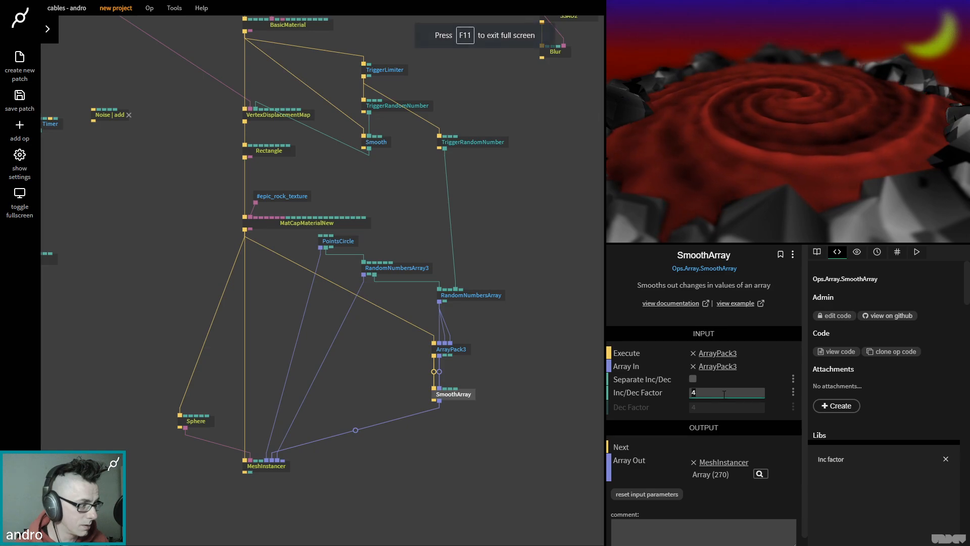
pyautogui.write('64')
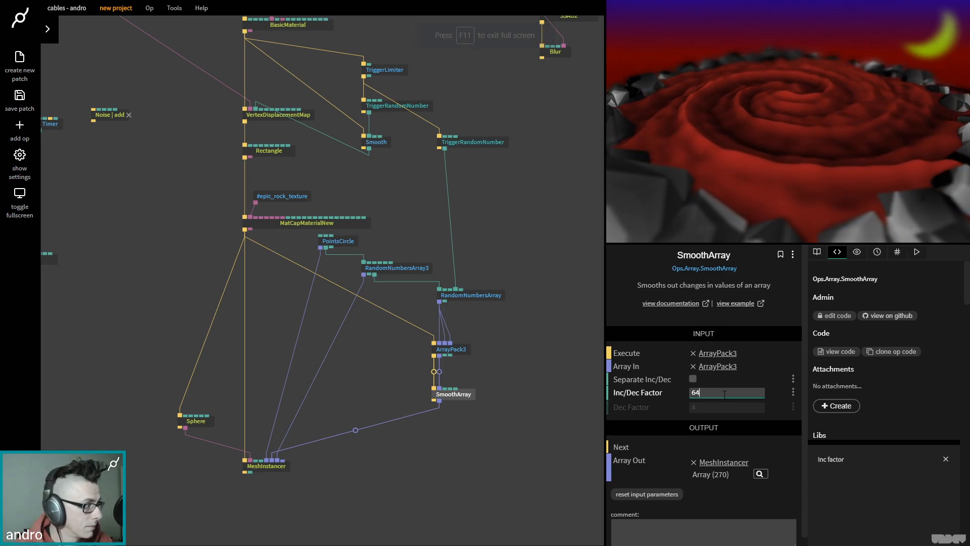
pyautogui.click(724, 394)
pyautogui.write('96')
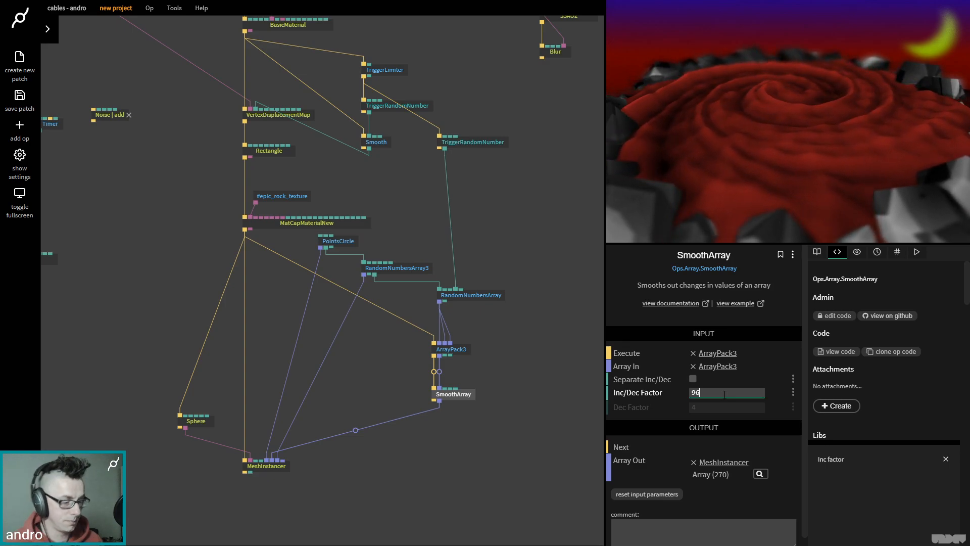
# - Set SmoothArray's Inc/Dec Factor to 128
pyautogui.click(724, 394)
pyautogui.write('128')
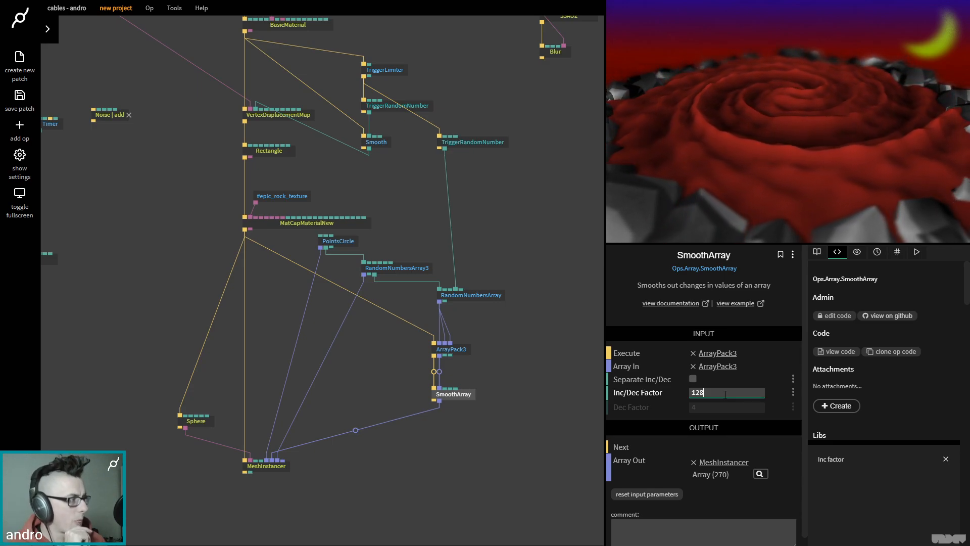
# - Locate the #epic_rock_texture branch in the patch and preview the output of its ImageCompose op
pyautogui.moveTo(127, 203); pyautogui.dragTo(294, 284)
pyautogui.moveTo(156, 255); pyautogui.dragTo(260, 308)
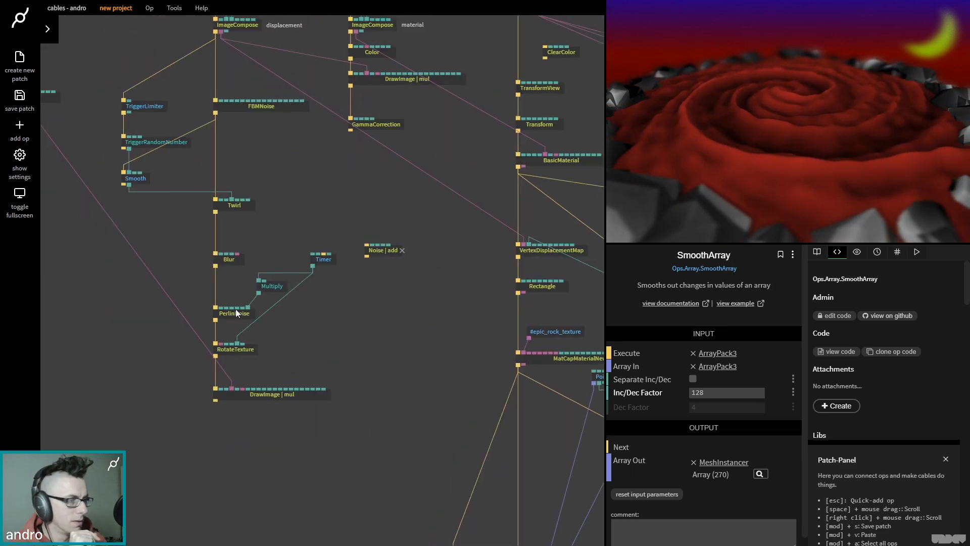
pyautogui.moveTo(75, 263); pyautogui.dragTo(421, 410)
pyautogui.moveTo(322, 390); pyautogui.dragTo(502, 503)
pyautogui.moveTo(262, 384); pyautogui.dragTo(422, 385)
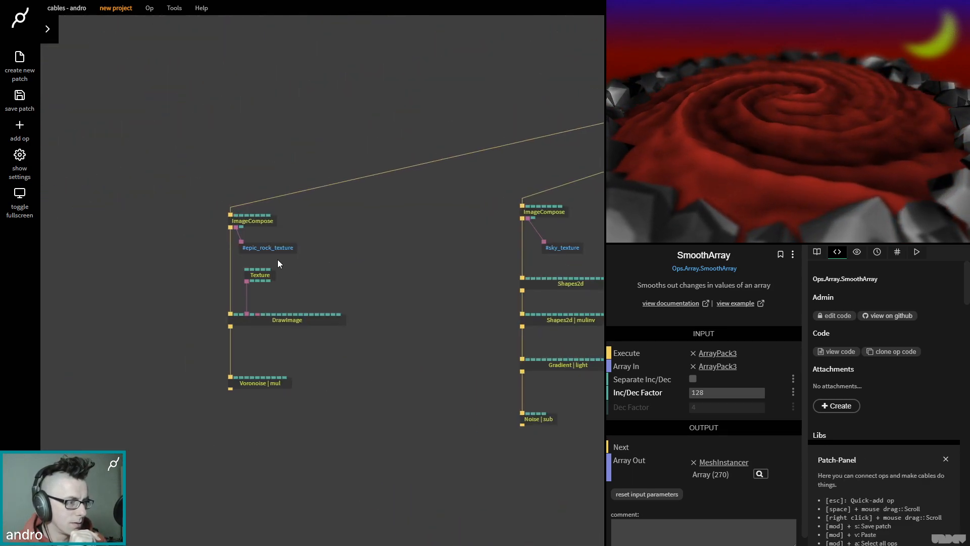
pyautogui.click(247, 221)
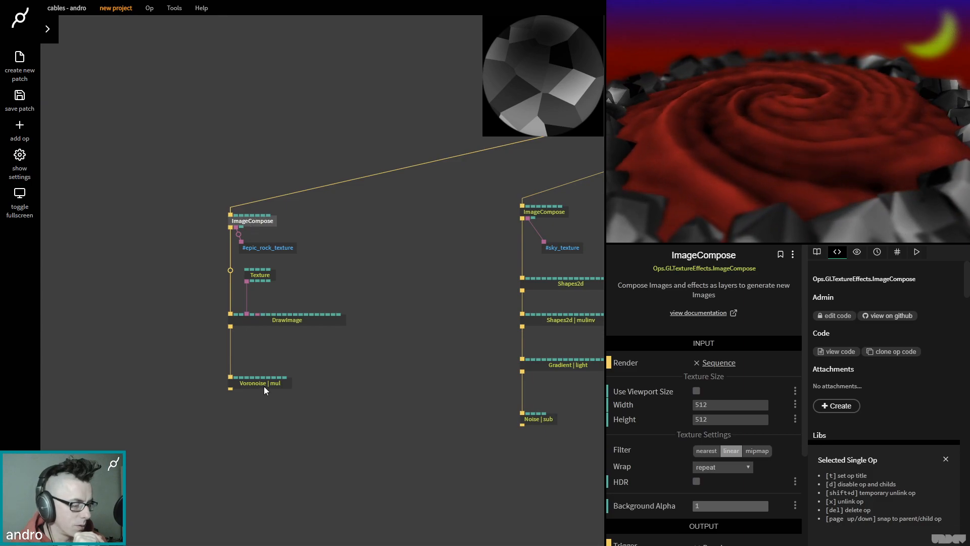
# - Try different Num values on the rock texture's Voronoise op, including 1 and 50, and set Num to 20
pyautogui.click(281, 381)
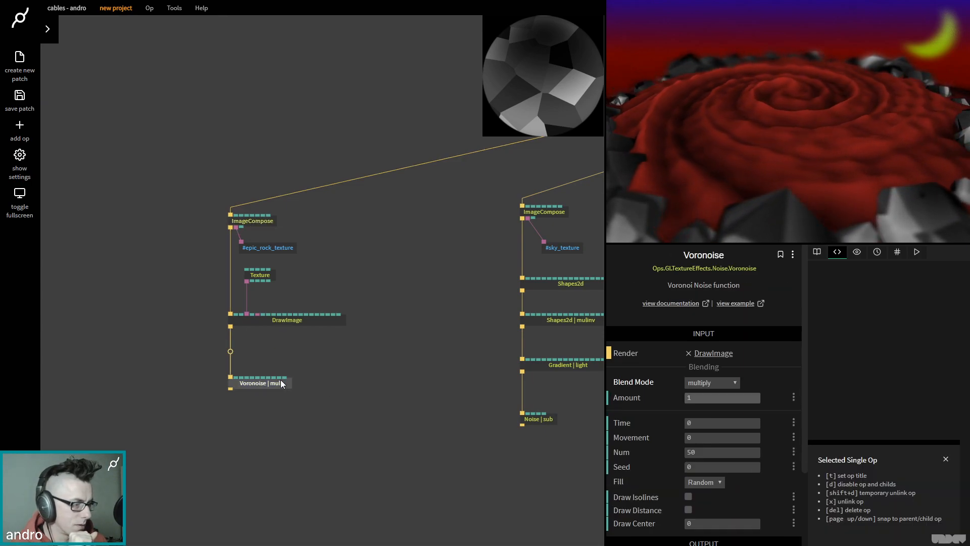
pyautogui.moveTo(725, 451); pyautogui.dragTo(710, 451)
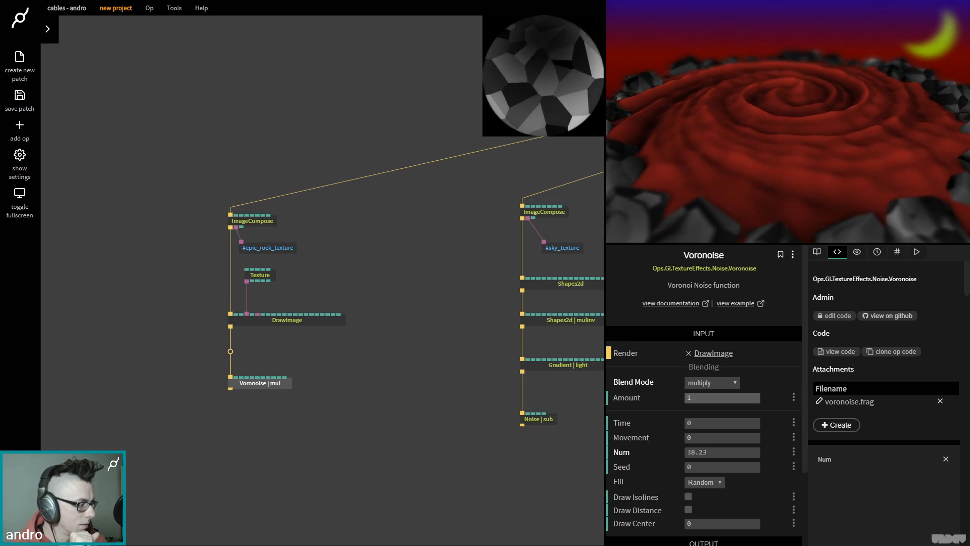
pyautogui.click(727, 452)
pyautogui.write('1')
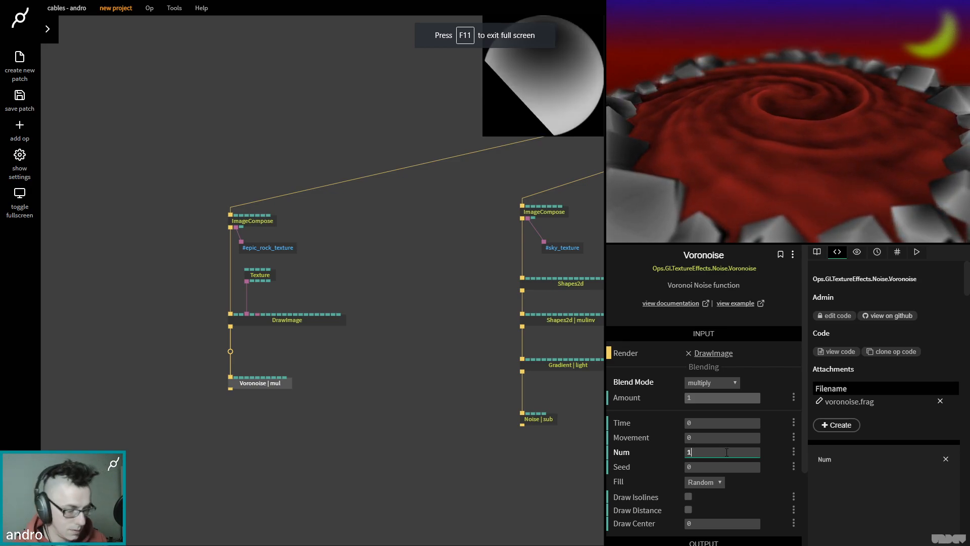
pyautogui.write('00')
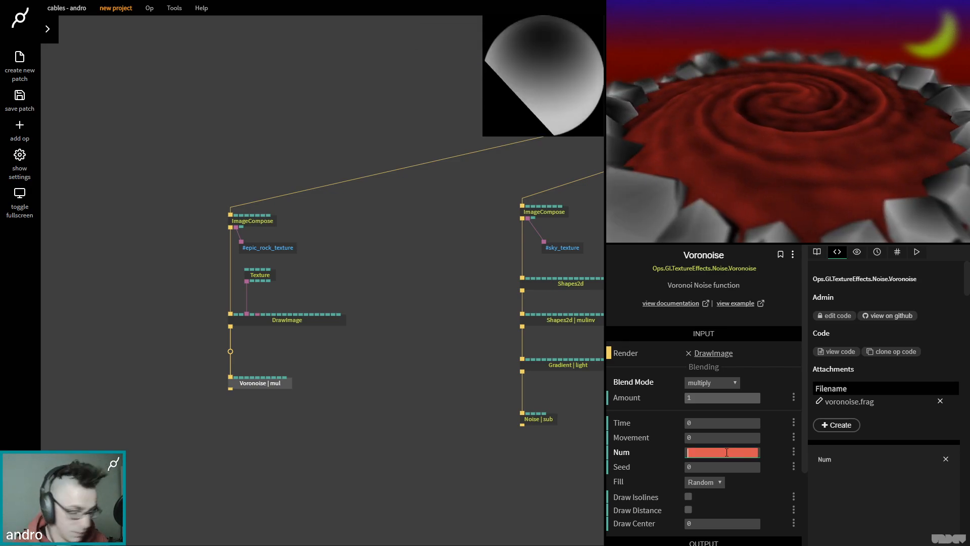
pyautogui.hotkey('ctrl', 'a')
pyautogui.write('50')
pyautogui.hotkey('ctrl', 'a')
pyautogui.write('20')
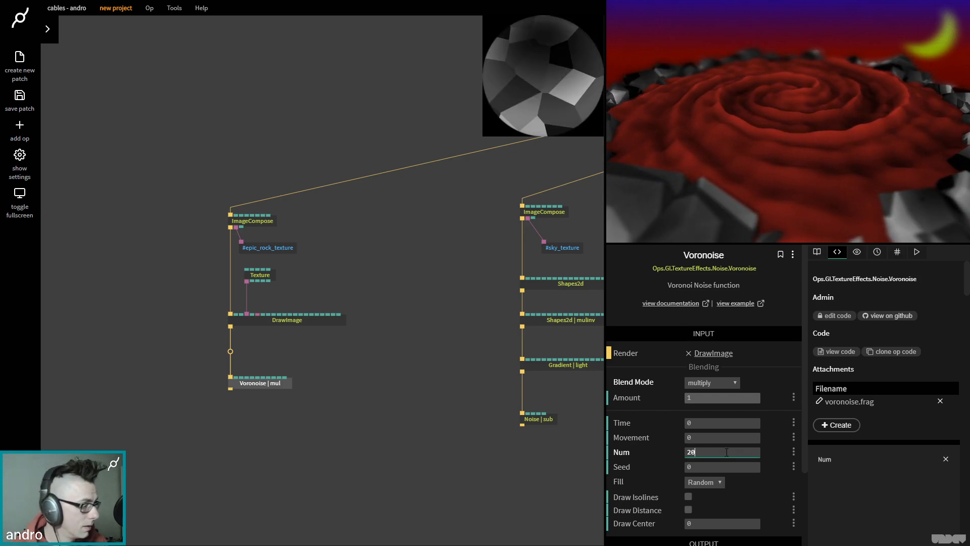
# - Try the Gray fill on the Voronoise op, and set Fill to Gradient
pyautogui.click(702, 483)
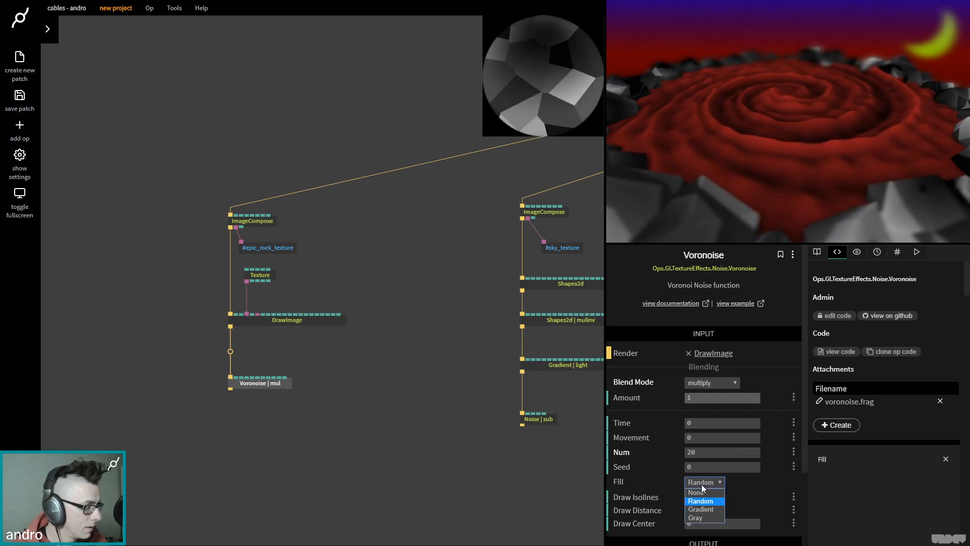
pyautogui.click(701, 518)
pyautogui.click(705, 482)
pyautogui.click(702, 508)
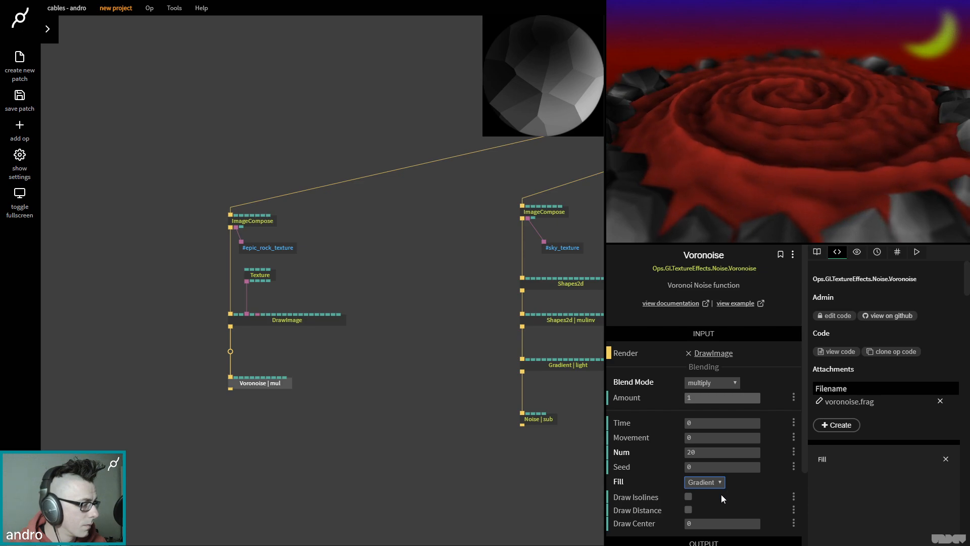
# - Compare the rock texture with and without Voronoise's Draw Distance option, and leave the option enabled
pyautogui.click(689, 510)
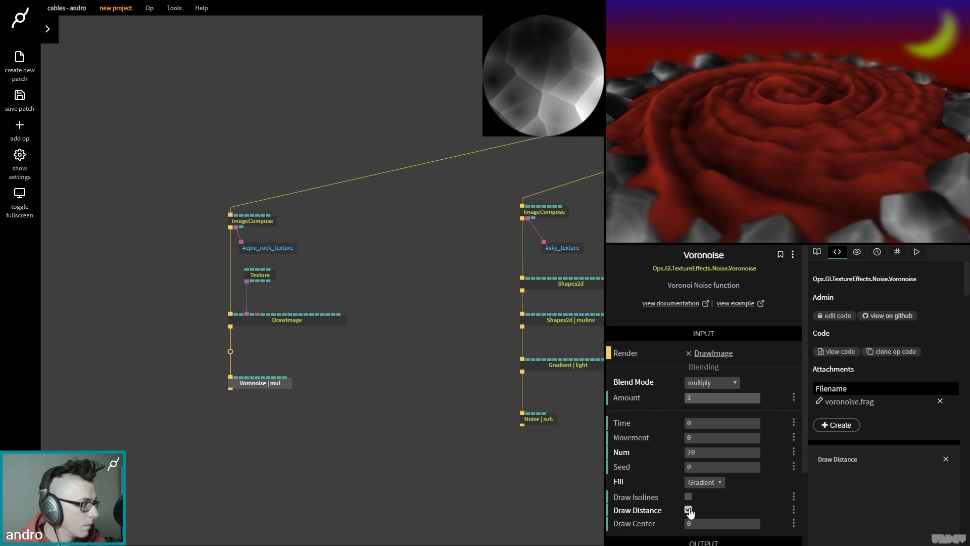
pyautogui.click(689, 509)
pyautogui.click(688, 510)
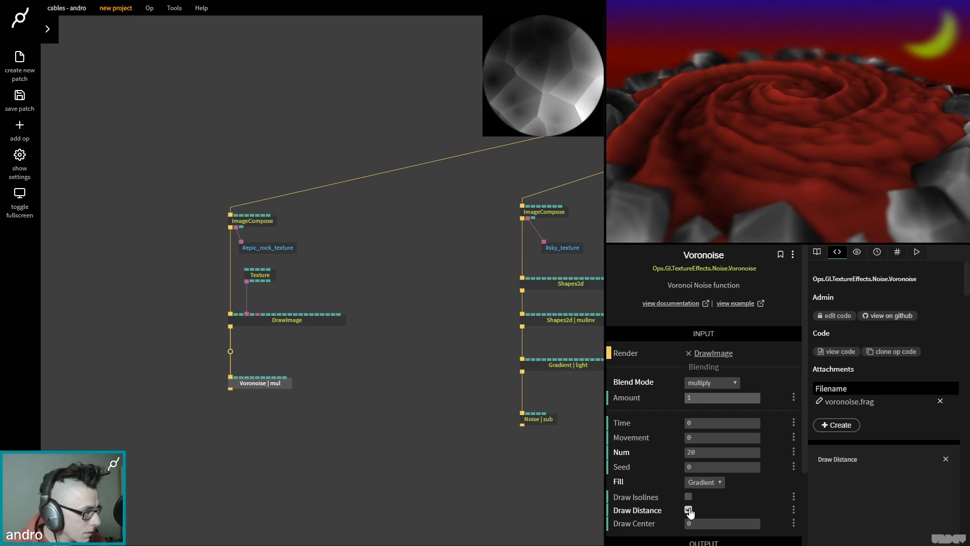
pyautogui.click(689, 509)
pyautogui.click(689, 510)
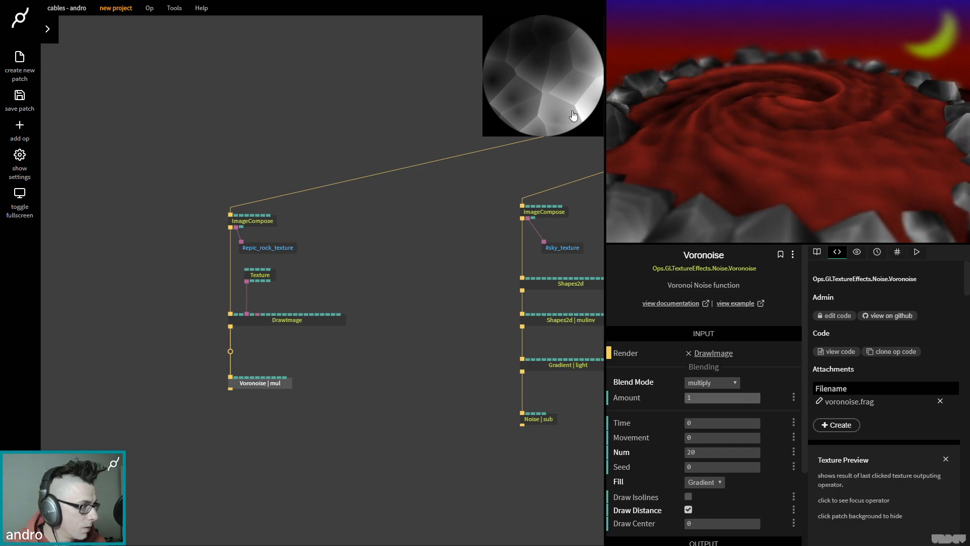
# - Try other Voronoise blend modes on the rock texture, including multiply invert, lighten, average, substract, exclusion, overlay and color dodge
pyautogui.click(310, 321)
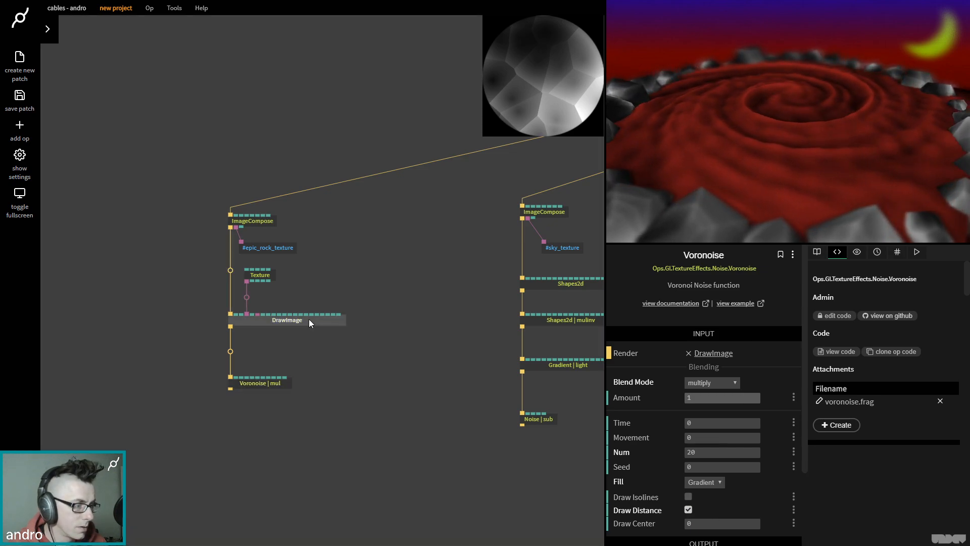
pyautogui.click(281, 383)
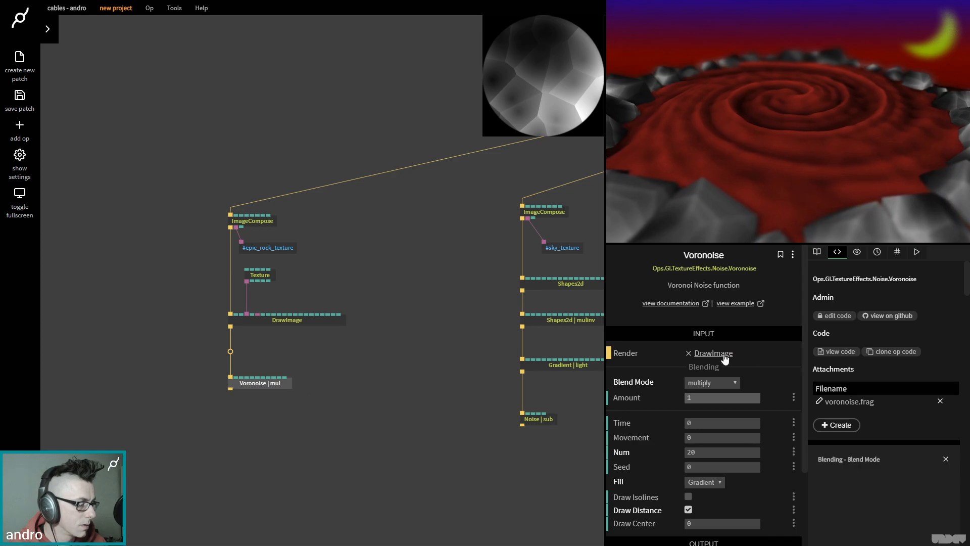
pyautogui.click(709, 383)
pyautogui.click(716, 426)
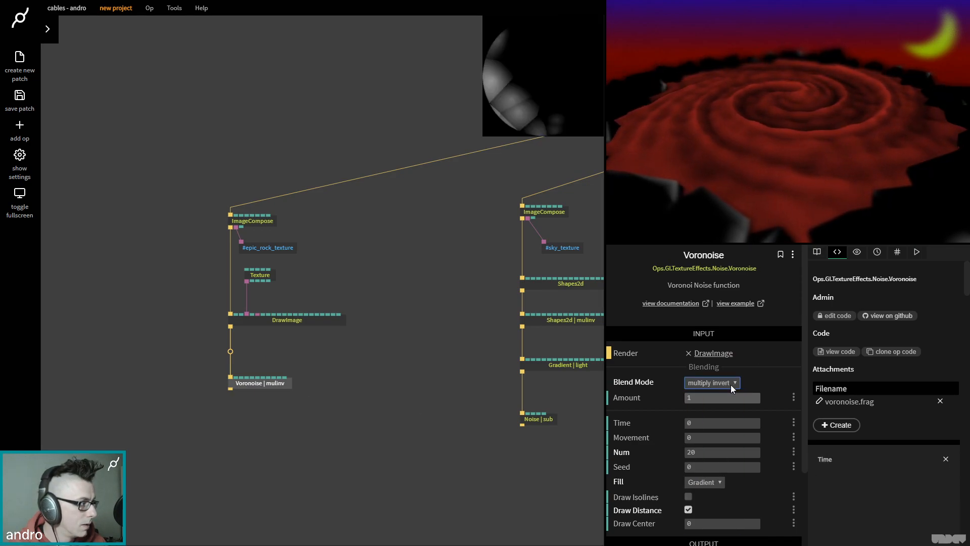
pyautogui.click(709, 383)
pyautogui.click(711, 397)
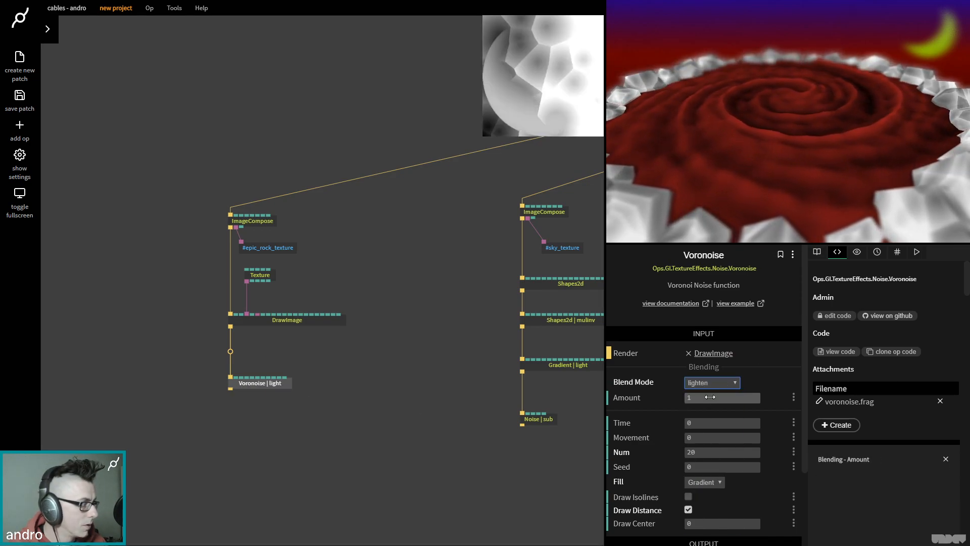
pyautogui.press('Down')
pyautogui.press('Down')
pyautogui.press('Down')
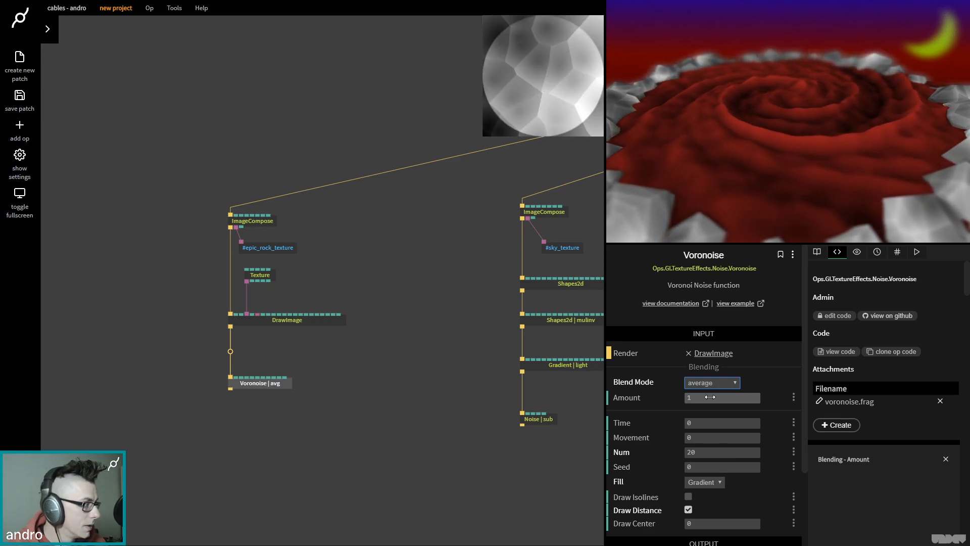
pyautogui.press('Down')
pyautogui.press('Down')
pyautogui.press('Down')
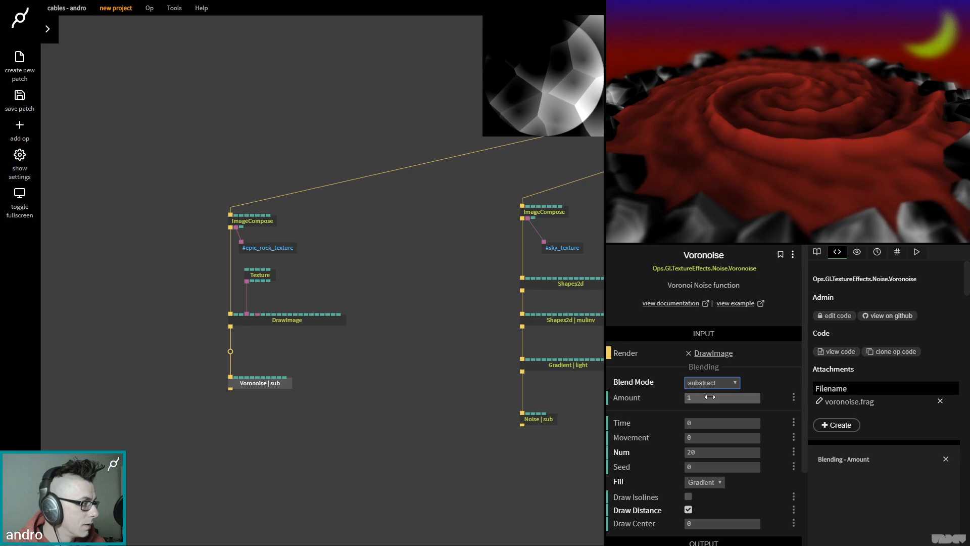
pyautogui.press('Down')
pyautogui.press('Down')
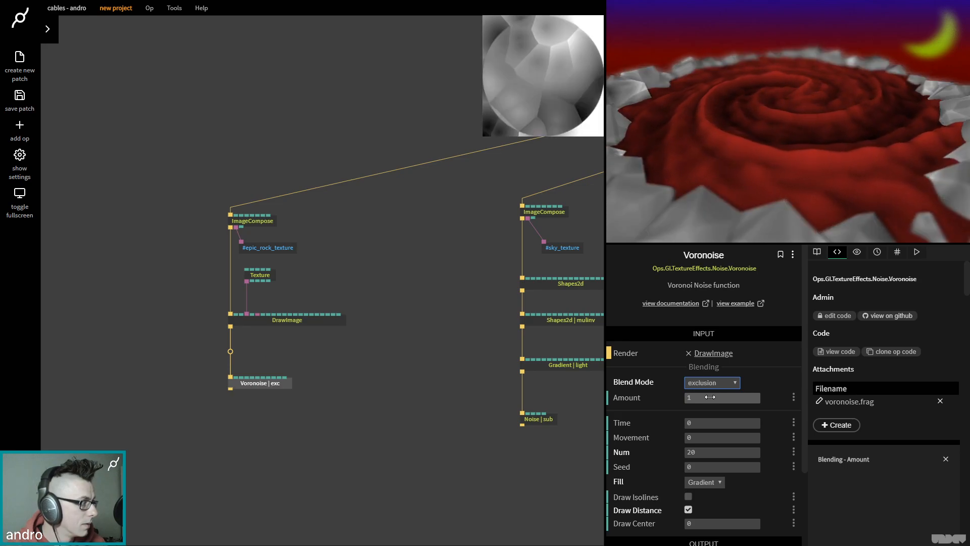
pyautogui.press('Down')
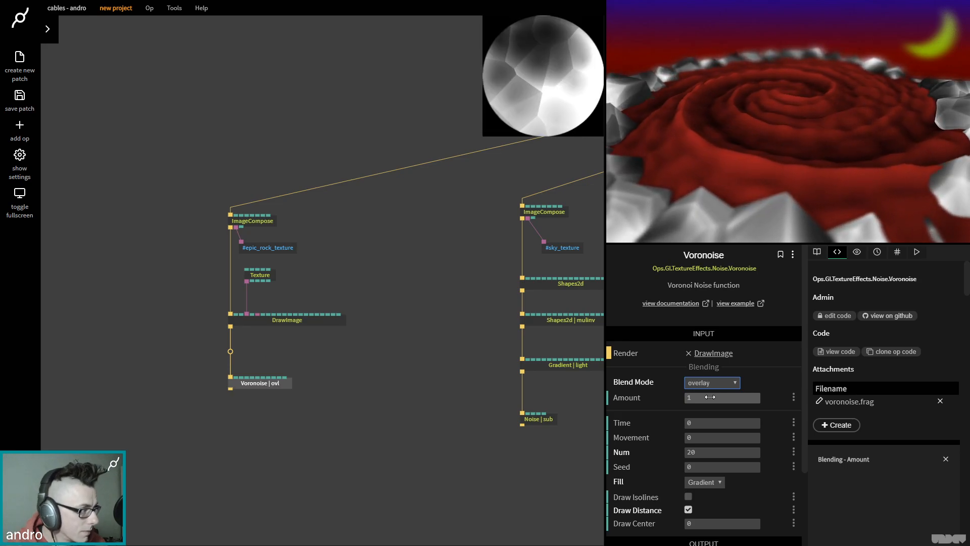
pyautogui.press('Down')
pyautogui.press('Down')
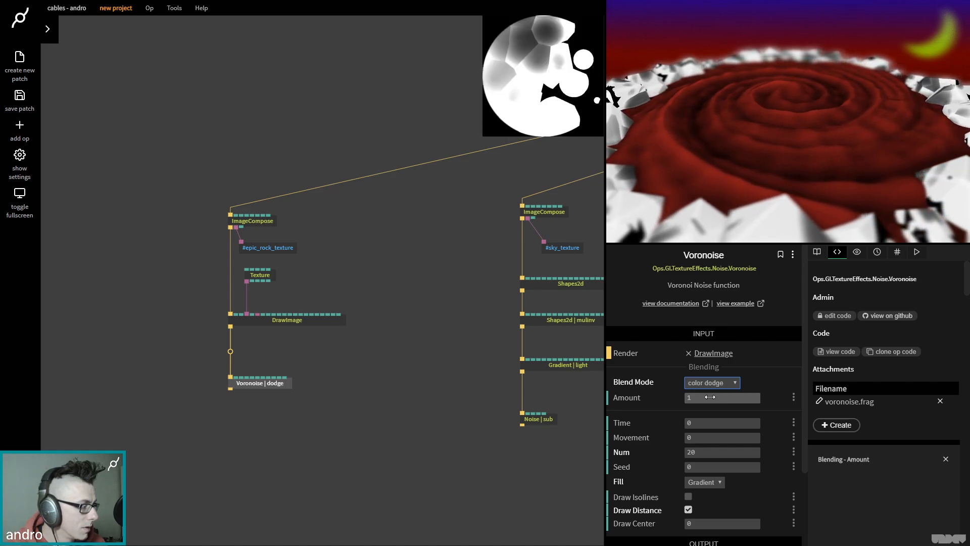
pyautogui.press('Down')
# - Step back through the blend modes to return Voronoise to multiply, and deselect the op
pyautogui.press('Up')
pyautogui.press('Up')
pyautogui.press('Up')
pyautogui.press('Up')
pyautogui.press('Up')
pyautogui.press('Up')
pyautogui.press('Up')
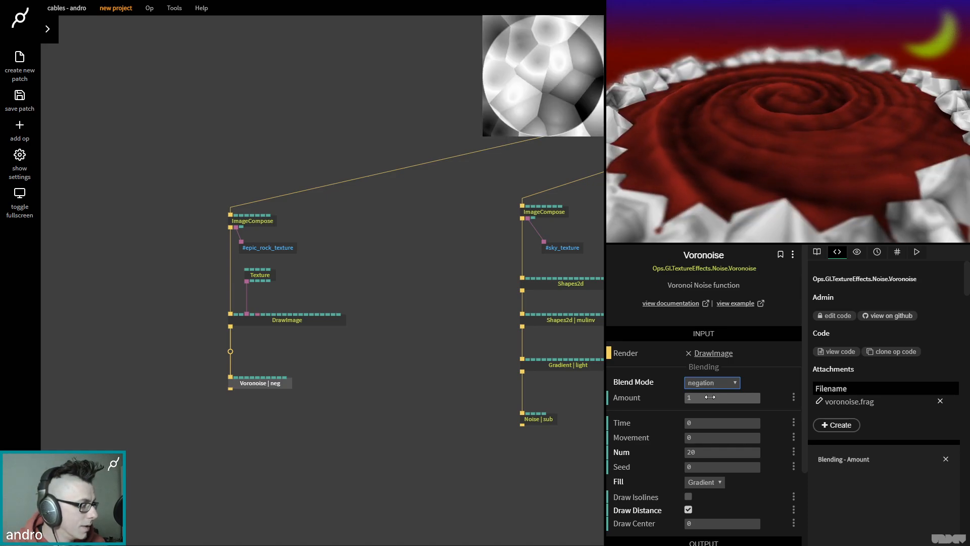
pyautogui.press('Up')
pyautogui.press('Up')
pyautogui.press('Up')
pyautogui.press('Up')
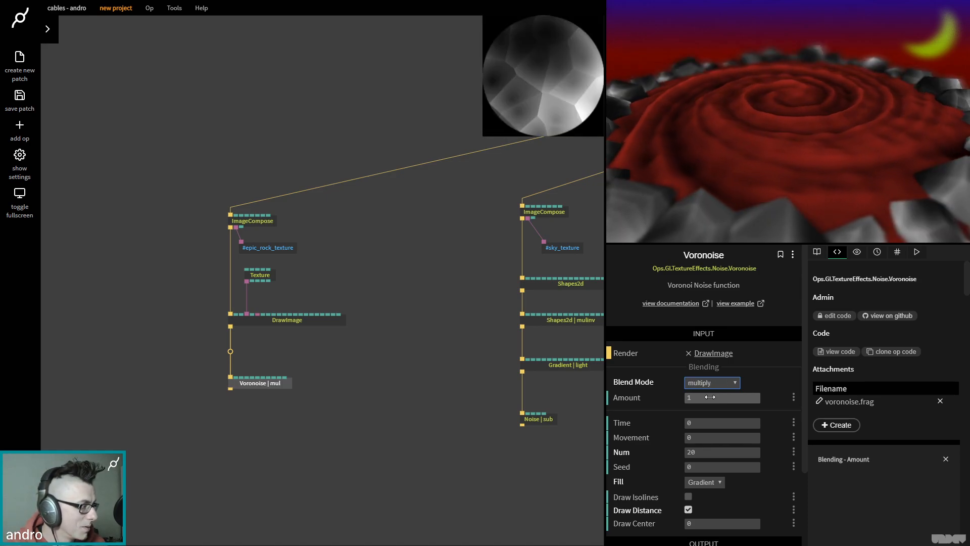
pyautogui.click(427, 329)
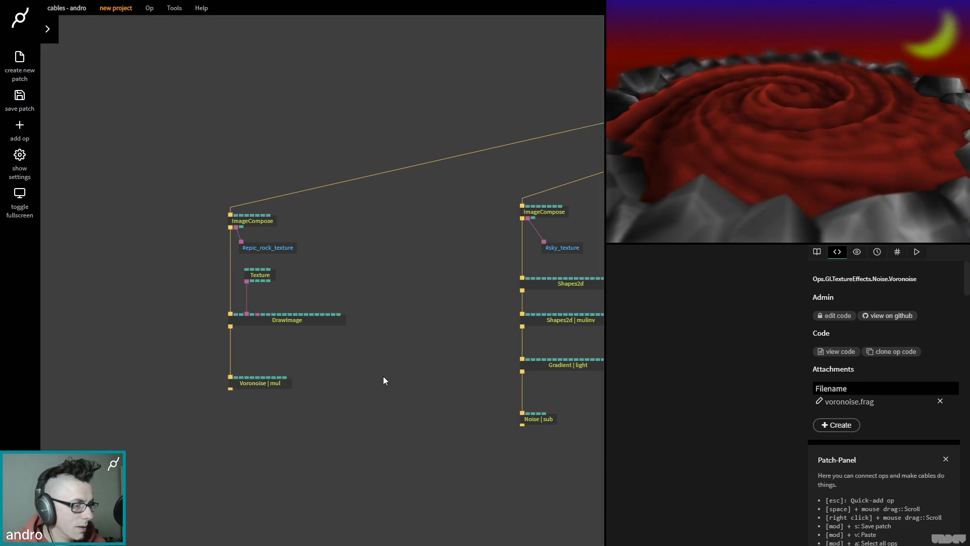
# - Add a BrightnessContrast op connected to Voronoise's trigger output in the rock texture branch
pyautogui.click(257, 385)
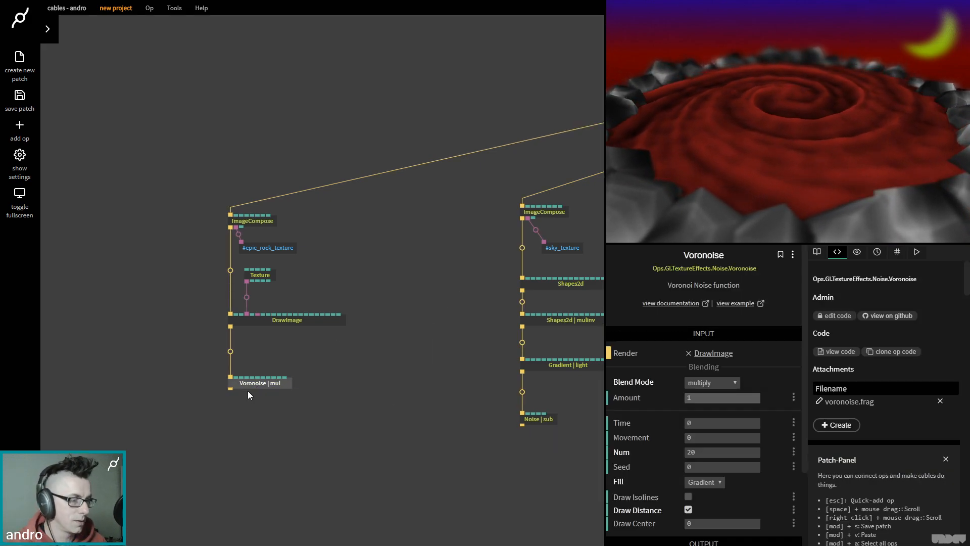
pyautogui.moveTo(230, 387); pyautogui.dragTo(226, 421)
pyautogui.write('bright')
pyautogui.press('Return')
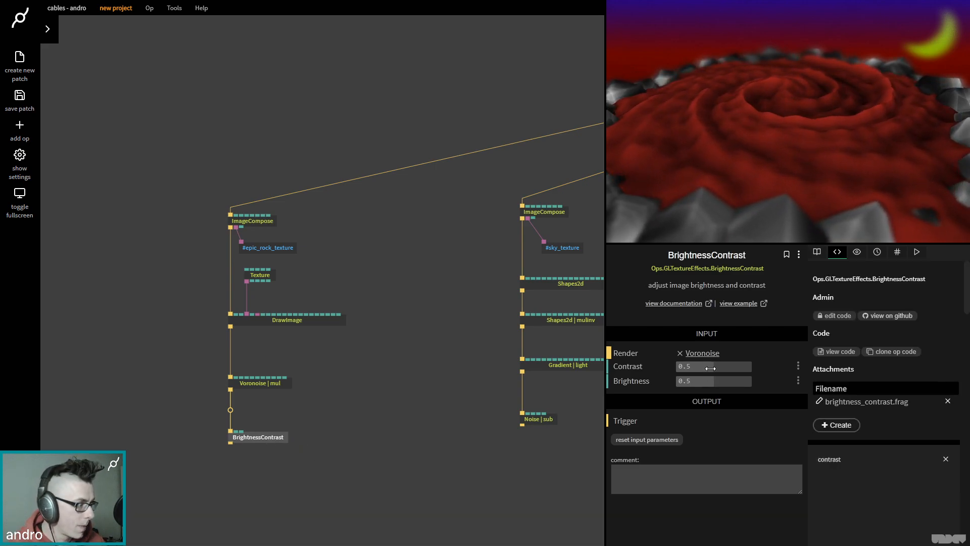
# - Try Brightness about 0.41 and Contrast around 0.48 on BrightnessContrast, and delete the op from the rock texture branch
pyautogui.moveTo(710, 368); pyautogui.dragTo(688, 369)
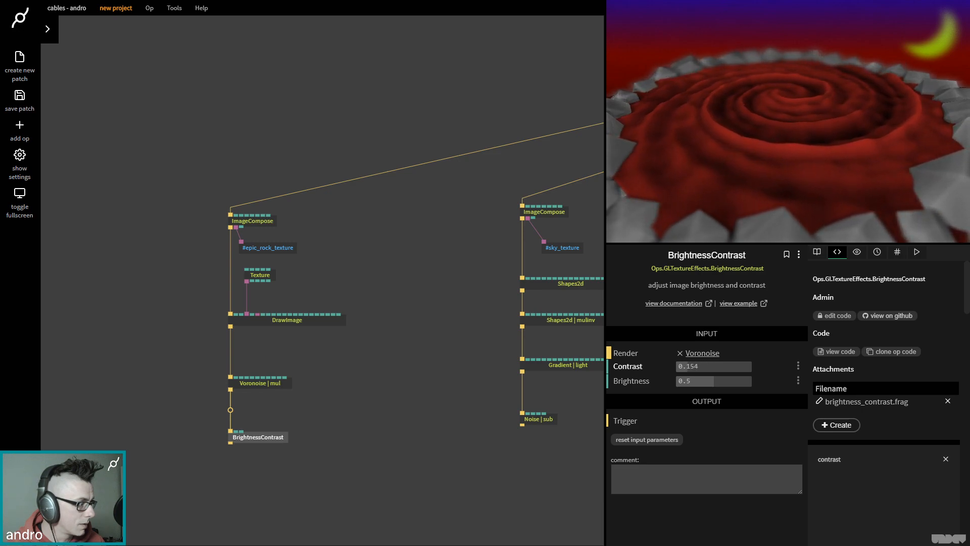
pyautogui.click(713, 367)
pyautogui.write('0.5')
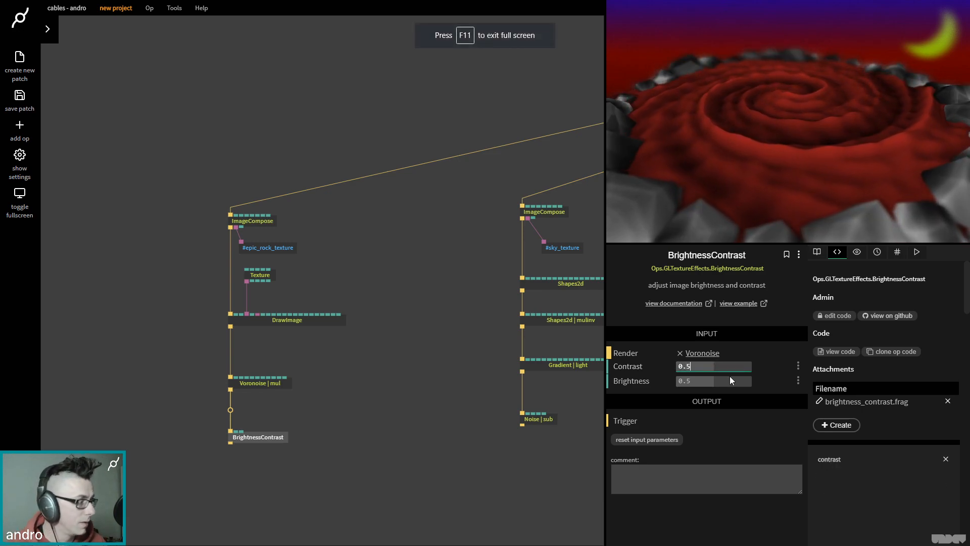
pyautogui.moveTo(713, 386); pyautogui.dragTo(710, 385)
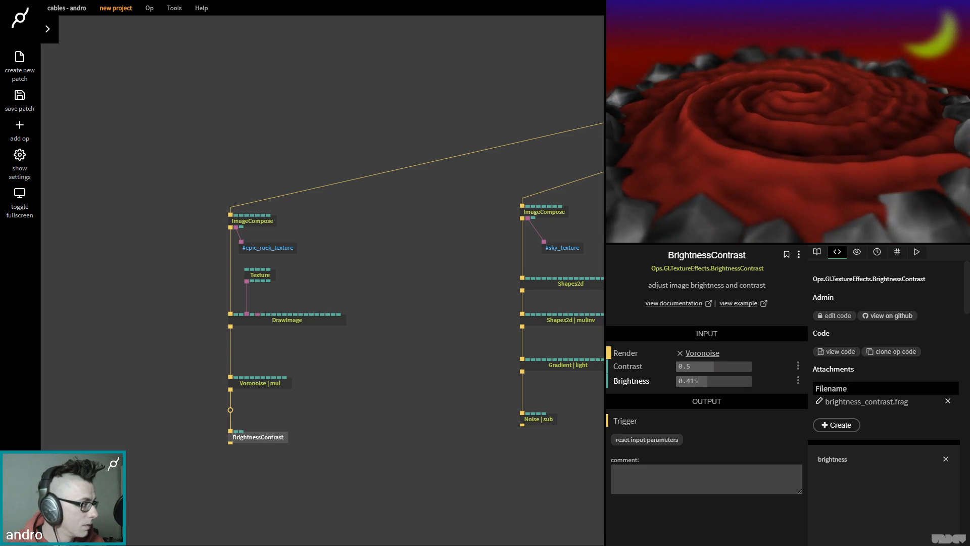
pyautogui.moveTo(714, 380)
pyautogui.mouseDown()
pyautogui.moveTo(747, 380)
pyautogui.moveTo(706, 380)
pyautogui.mouseUp()
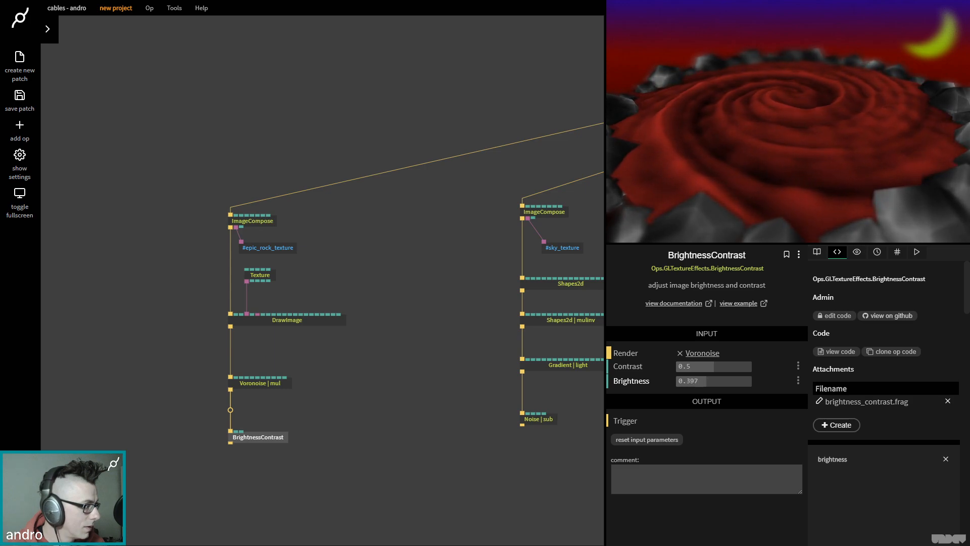
pyautogui.moveTo(703, 380); pyautogui.dragTo(712, 380)
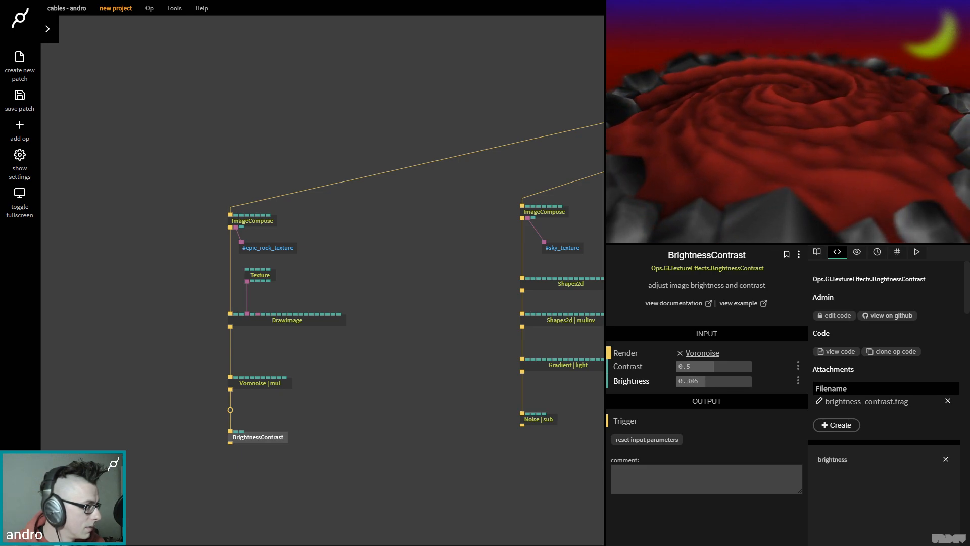
pyautogui.moveTo(703, 366); pyautogui.dragTo(718, 366)
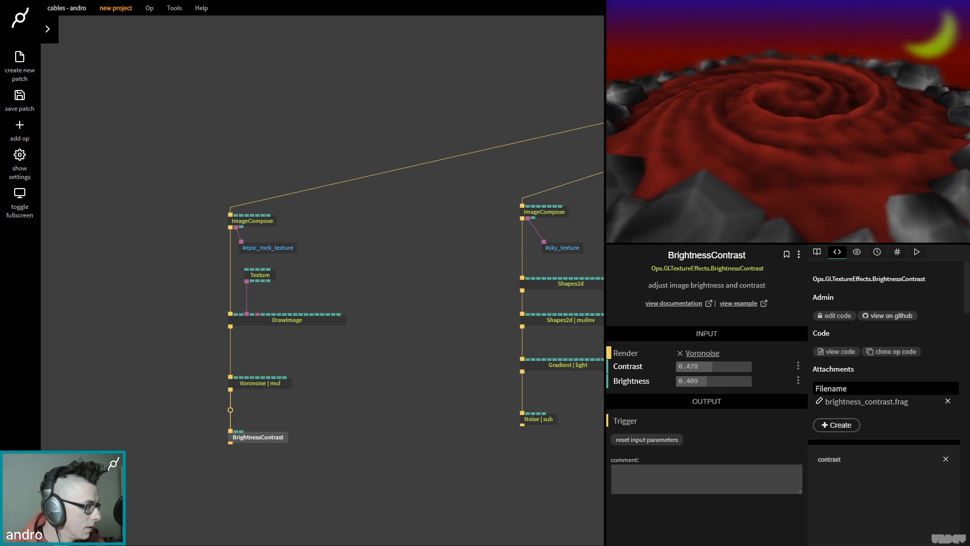
pyautogui.press('Delete')
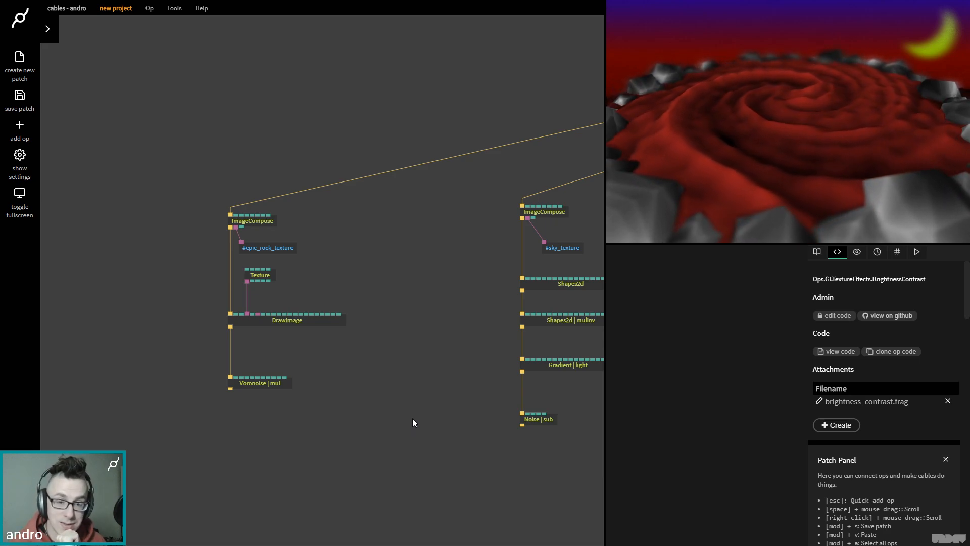
# - Add a ColorMap op to Voronoise's trigger output in the rock texture branch and move it slightly lower
pyautogui.click(244, 386)
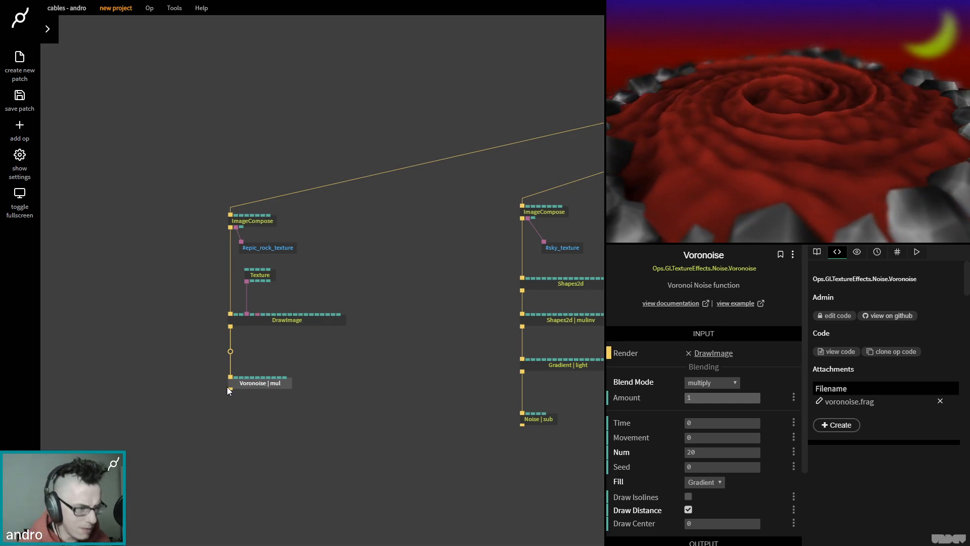
pyautogui.moveTo(231, 396); pyautogui.dragTo(231, 433)
pyautogui.write('color re')
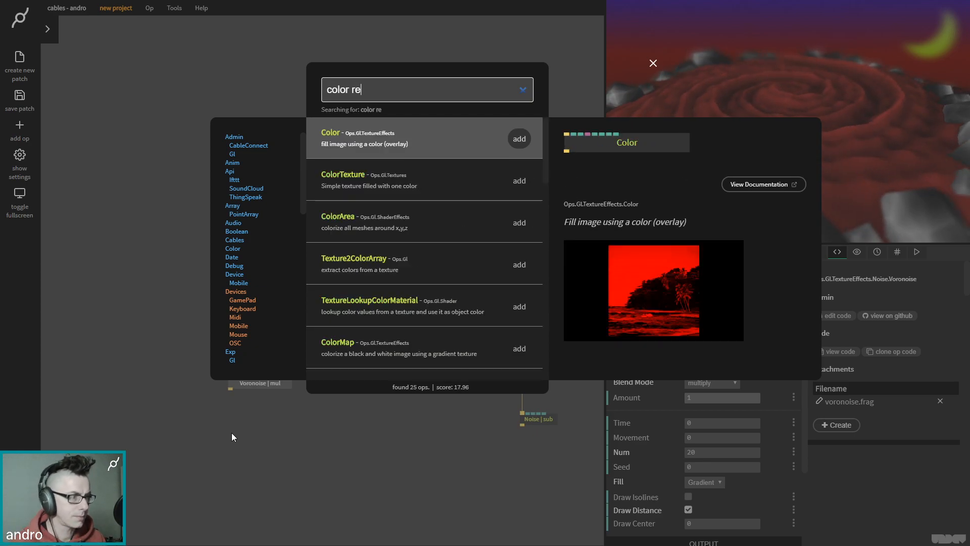
pyautogui.press('BackSpace')
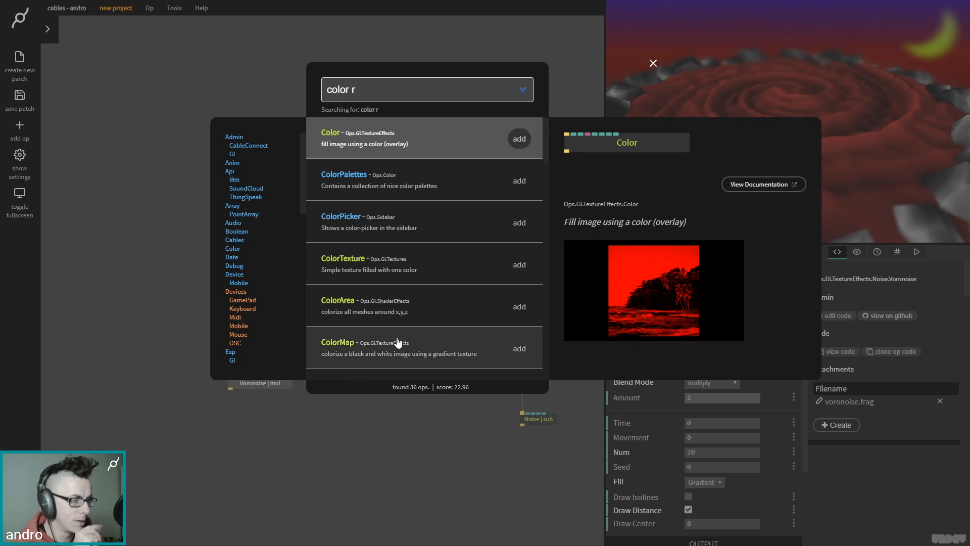
pyautogui.click(519, 348)
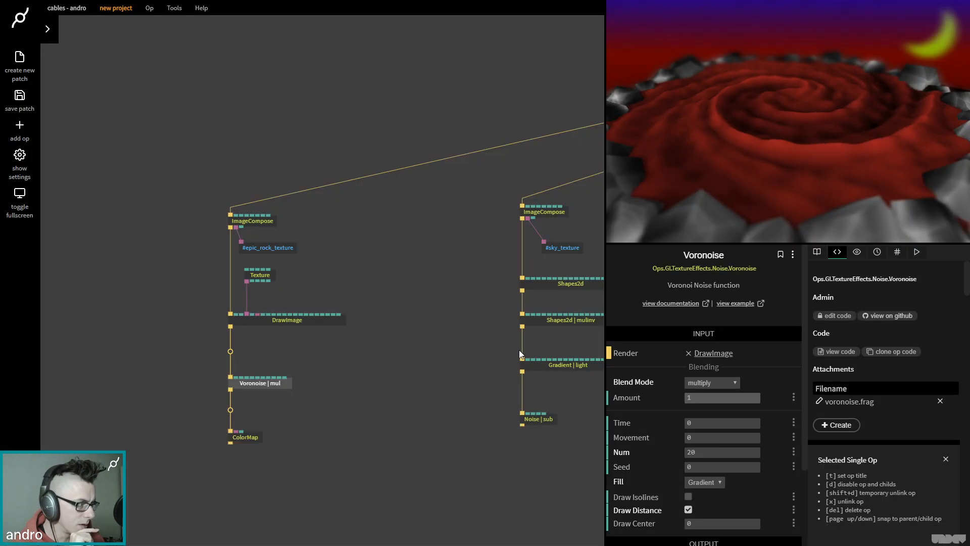
pyautogui.click(359, 420)
pyautogui.click(254, 438)
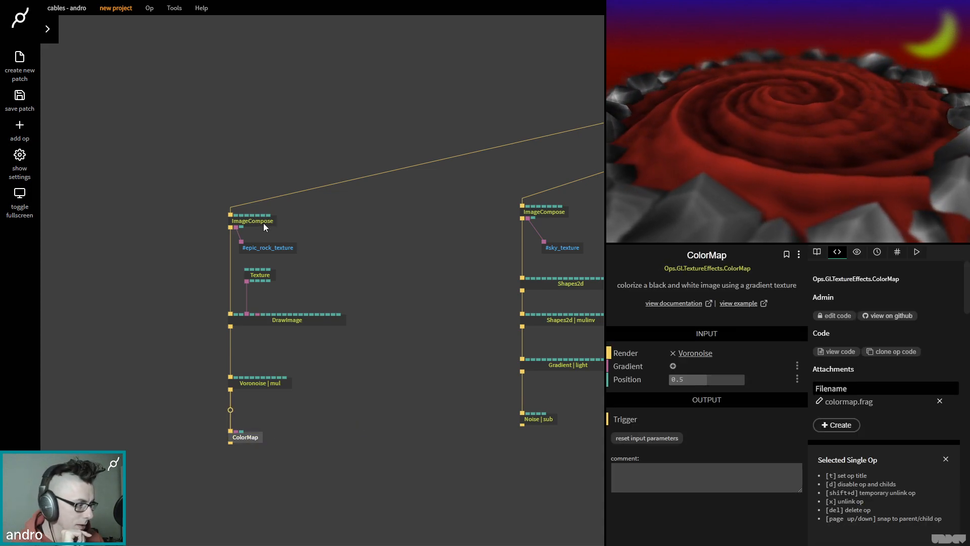
pyautogui.click(278, 436)
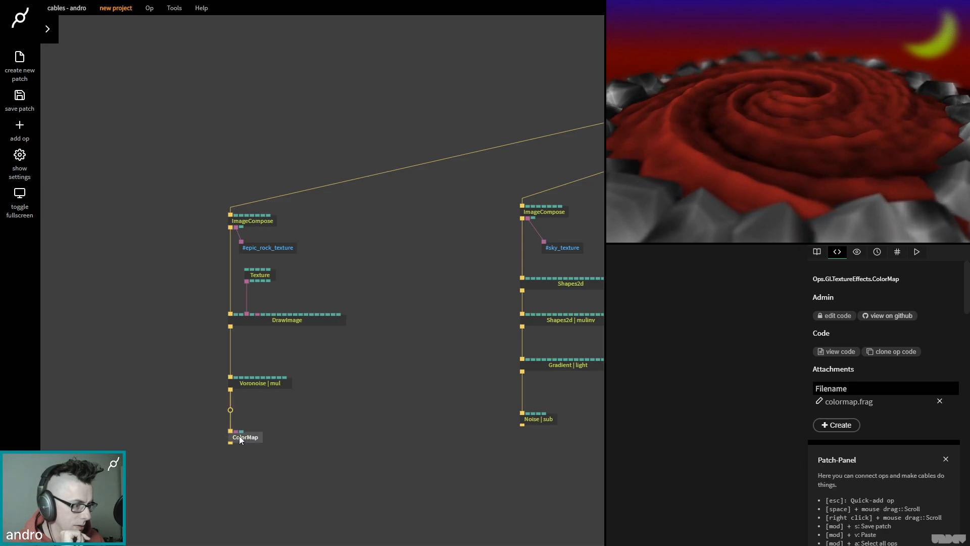
pyautogui.click(239, 438)
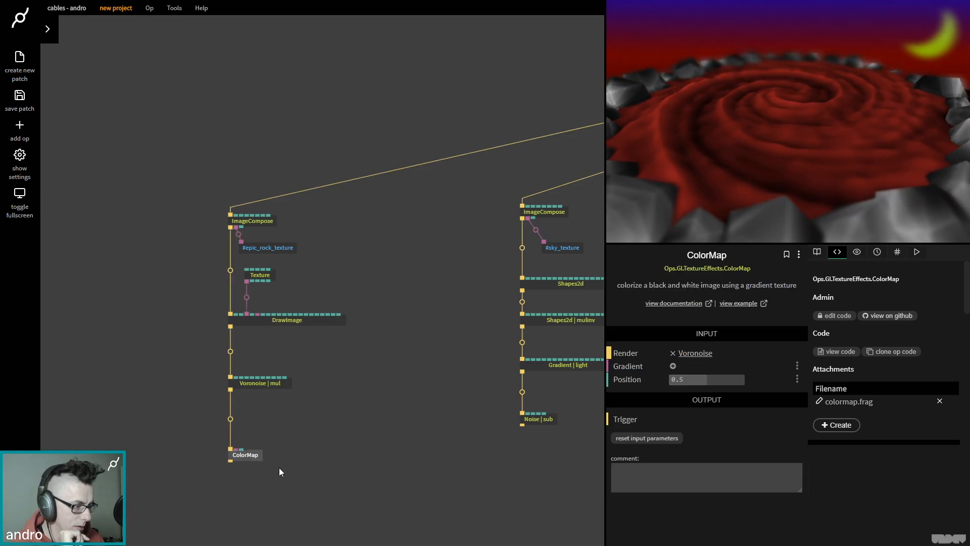
# - Add a GradientTexture op and place it beside the ColorMap op
pyautogui.click(326, 435)
pyautogui.press('Escape')
pyautogui.write('gra')
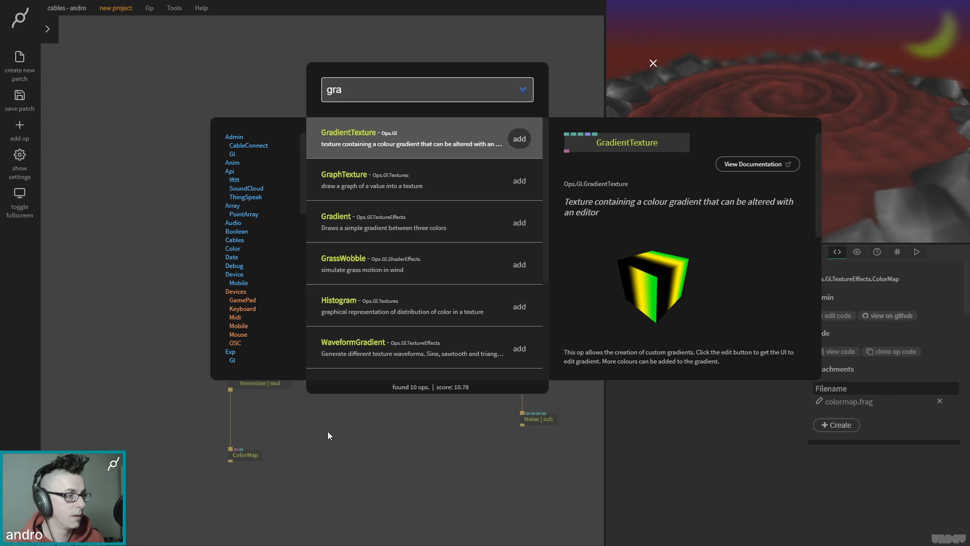
pyautogui.press('Return')
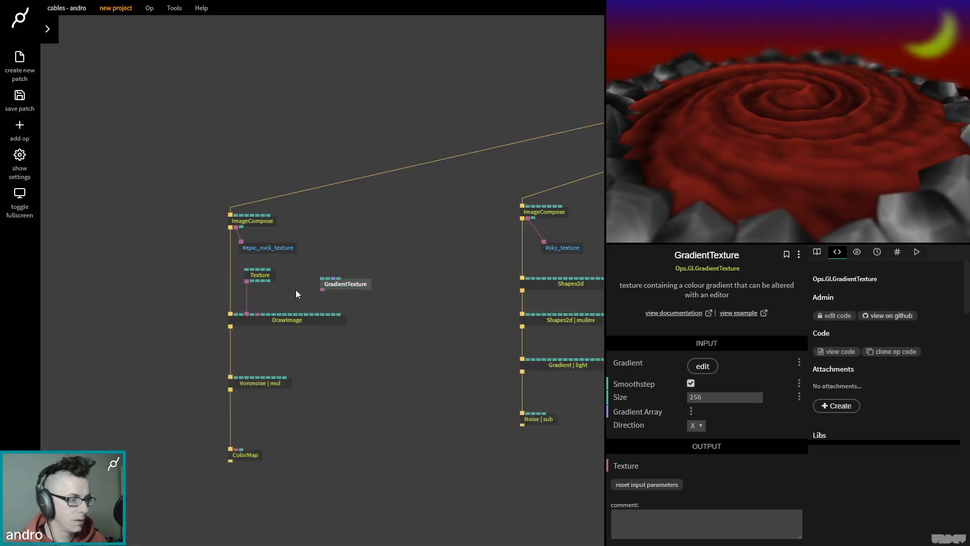
pyautogui.moveTo(346, 284); pyautogui.dragTo(340, 409)
# - Duplicate the sky texture's Gradient op, place the copy near ColorMap, and delete the GradientTexture op
pyautogui.moveTo(422, 320); pyautogui.dragTo(319, 288)
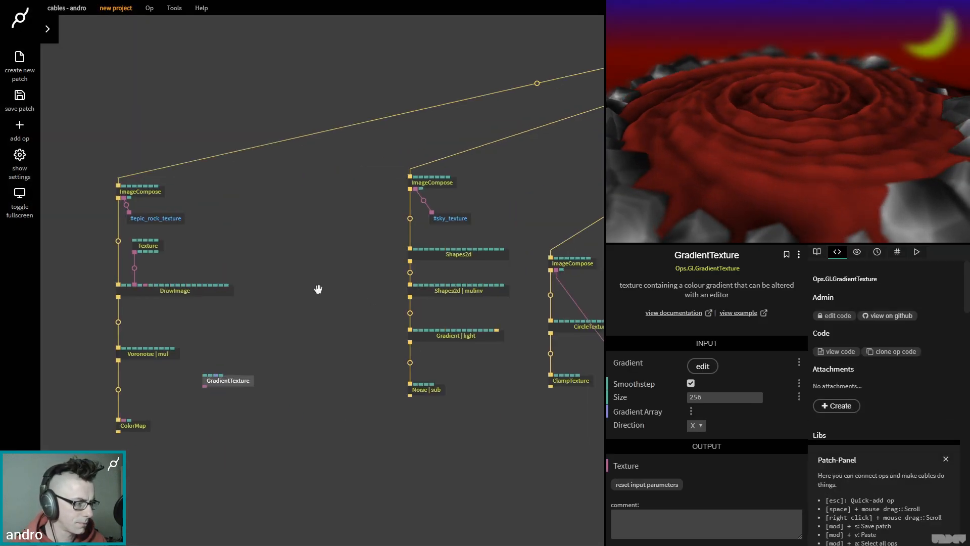
pyautogui.scroll(-3, 372, 440)
pyautogui.moveTo(365, 471); pyautogui.dragTo(240, 463)
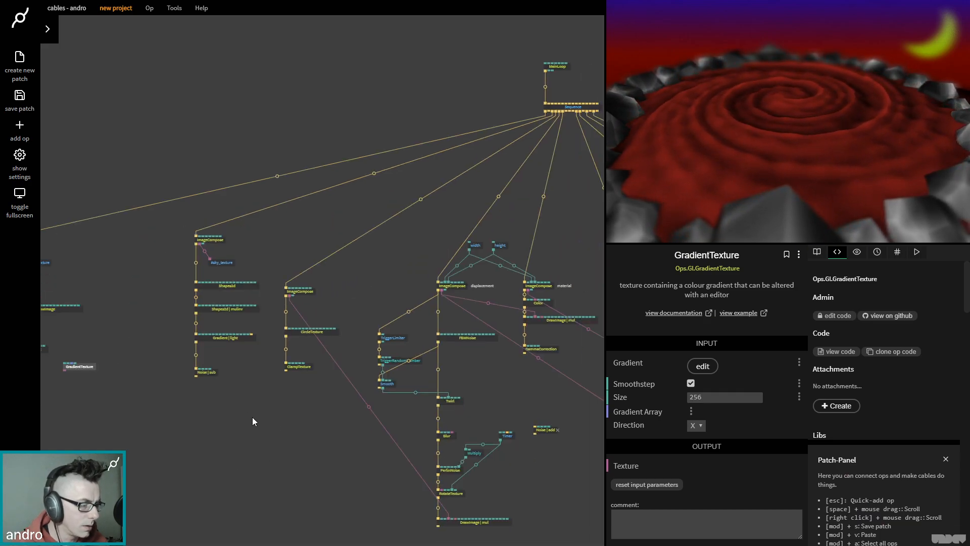
pyautogui.moveTo(246, 413); pyautogui.dragTo(439, 426)
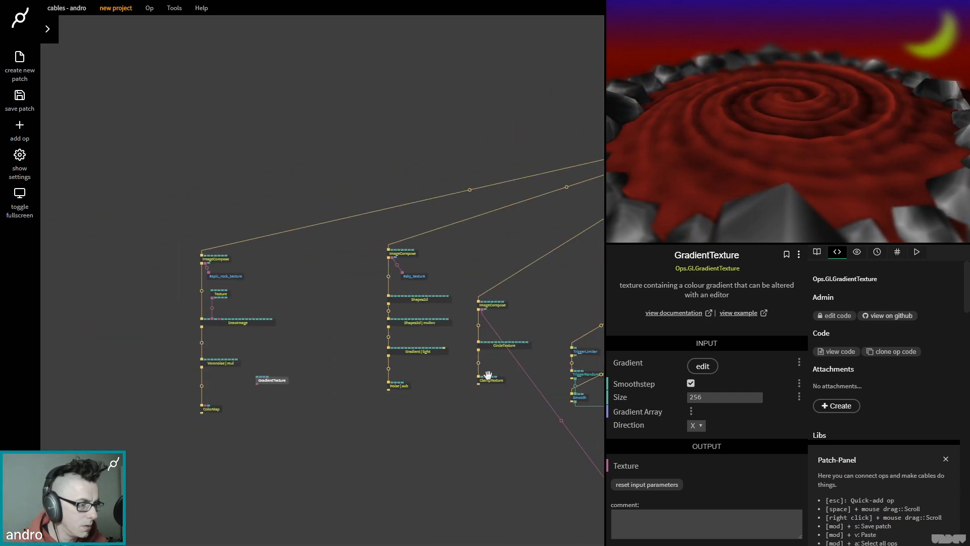
pyautogui.click(421, 350)
pyautogui.click(404, 253)
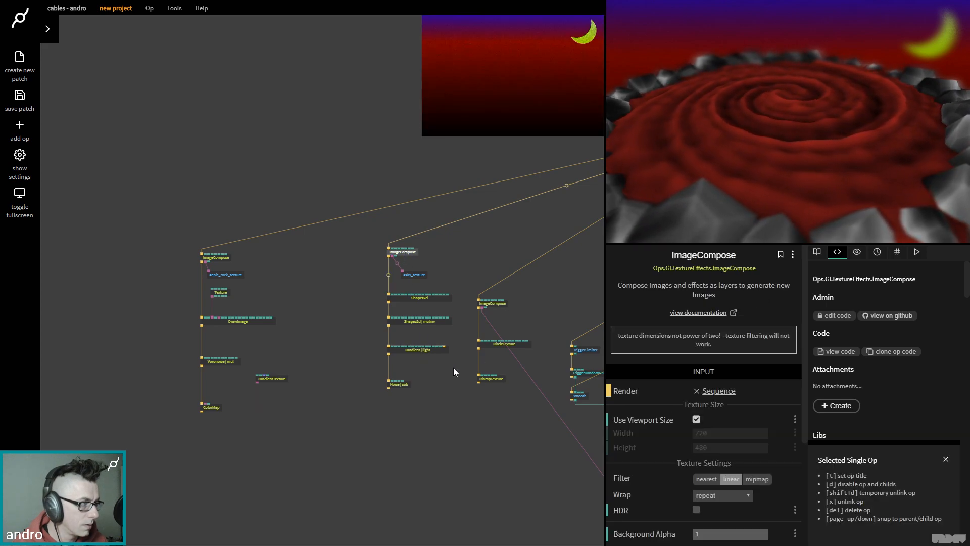
pyautogui.click(422, 349)
pyautogui.hotkey('ctrl', 'c')
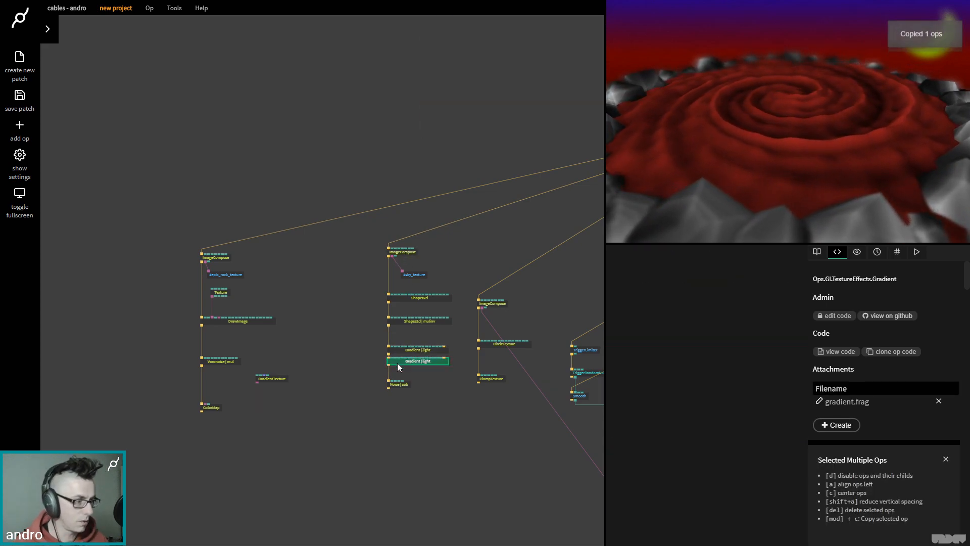
pyautogui.hotkey('ctrl', 'v')
pyautogui.moveTo(412, 361); pyautogui.dragTo(281, 379)
pyautogui.click(272, 379)
pyautogui.press('Delete')
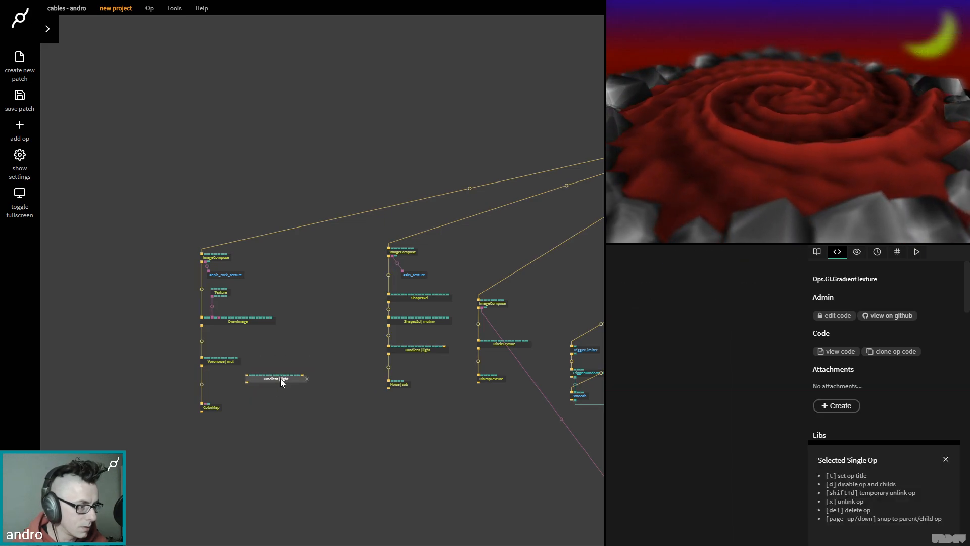
# - Compare the copied Gradient op with the sky's original and examine its position and three colour settings
pyautogui.moveTo(295, 424); pyautogui.dragTo(318, 406)
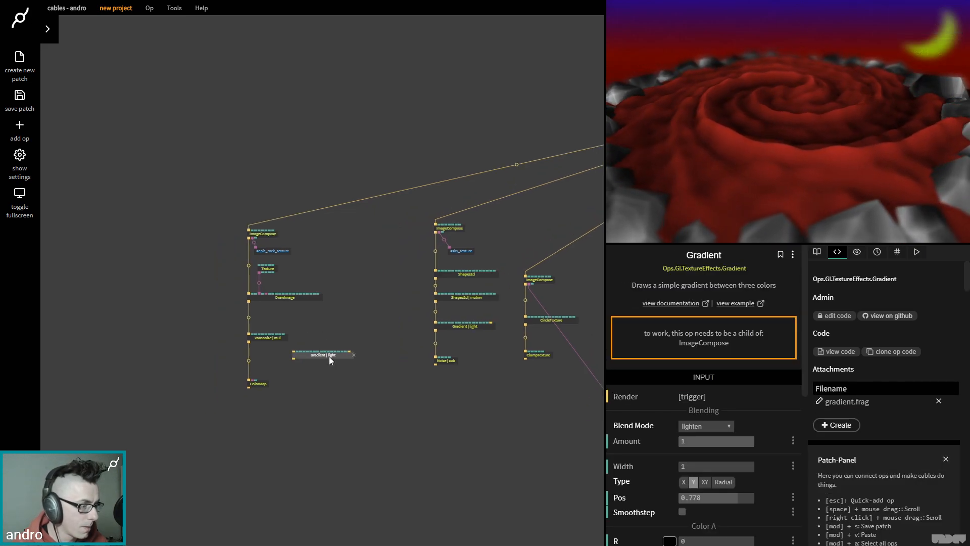
pyautogui.click(481, 325)
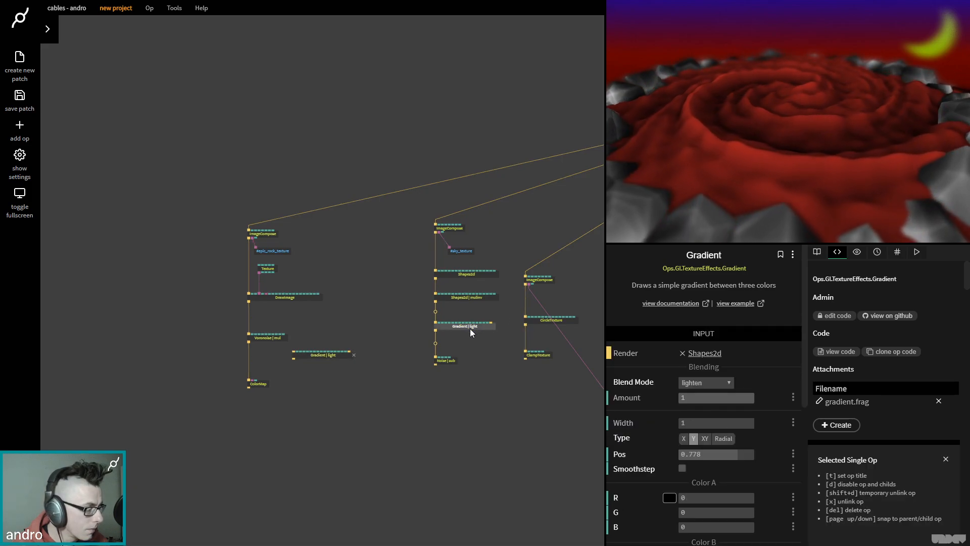
pyautogui.click(322, 355)
pyautogui.moveTo(335, 286); pyautogui.dragTo(308, 280)
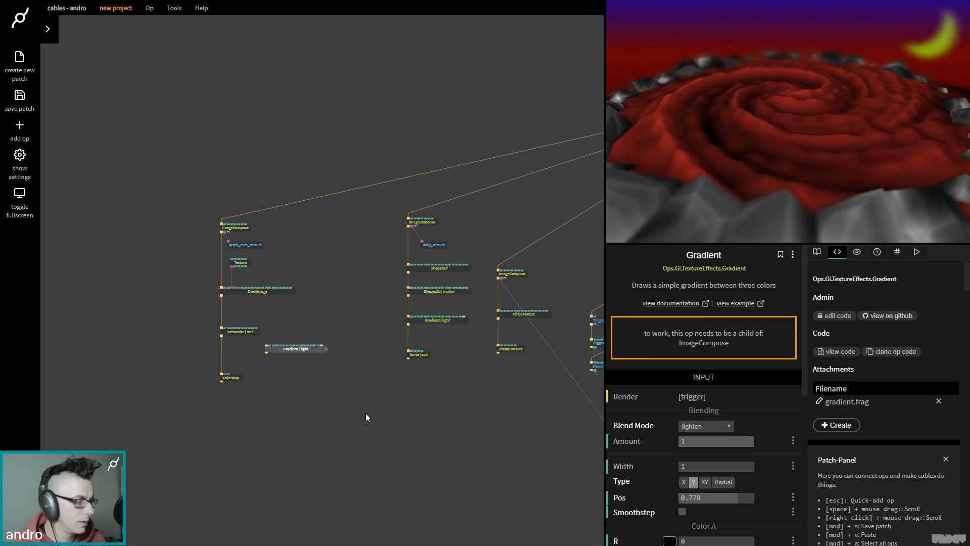
pyautogui.scroll(-4, 718, 497)
pyautogui.scroll(3, 460, 435)
pyautogui.scroll(-3, 336, 305)
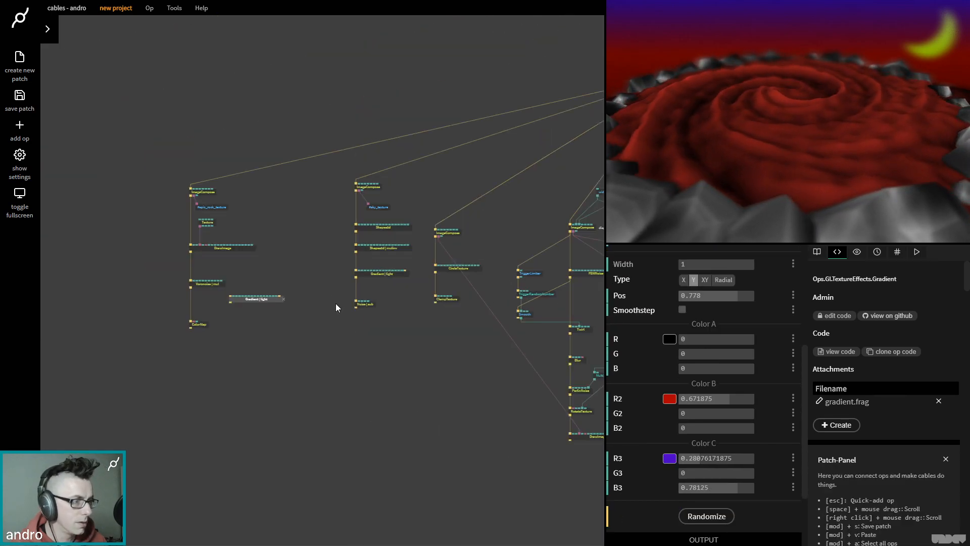
# - Add an ImageCompose op linked to Sequence between the rock texture and sky texture branches
pyautogui.moveTo(355, 281); pyautogui.dragTo(310, 418)
pyautogui.moveTo(382, 322); pyautogui.dragTo(260, 319)
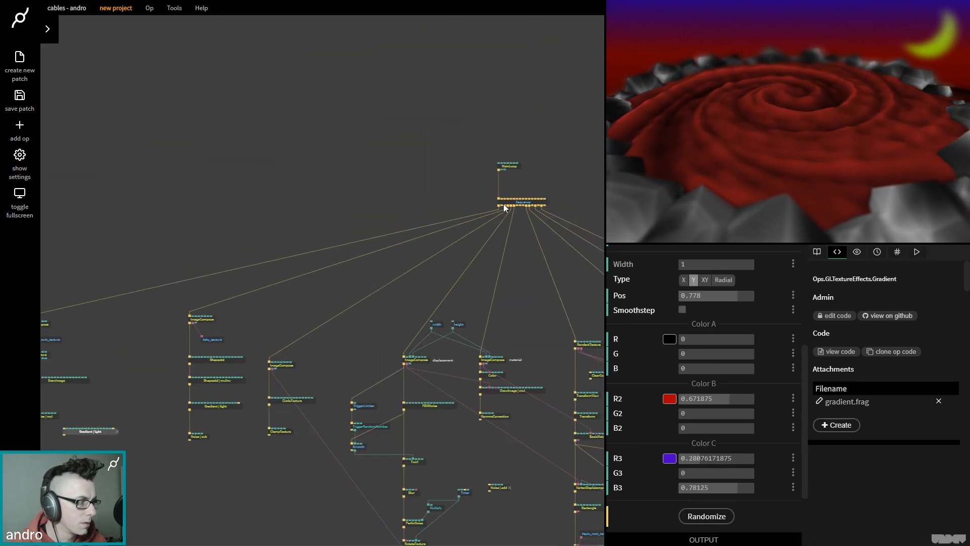
pyautogui.doubleClick(121, 328)
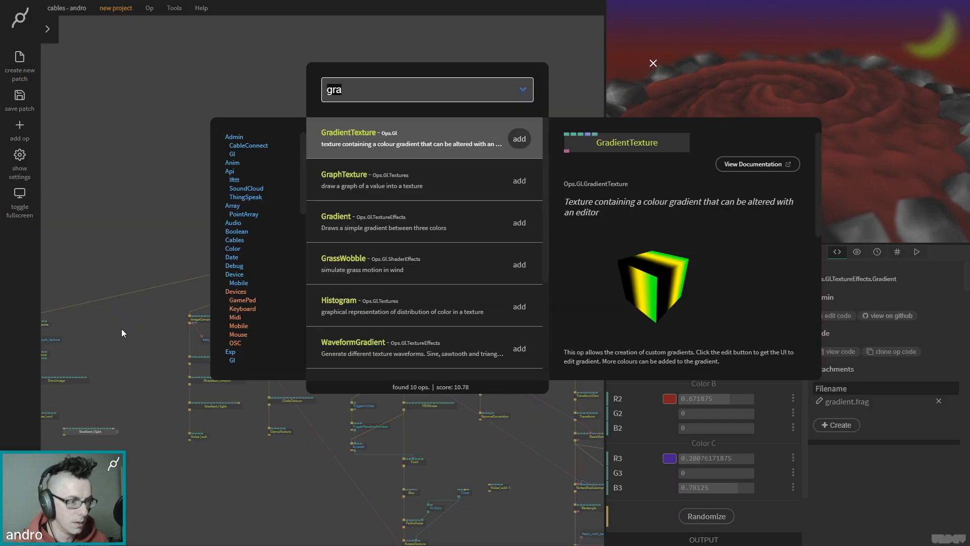
pyautogui.write('image com')
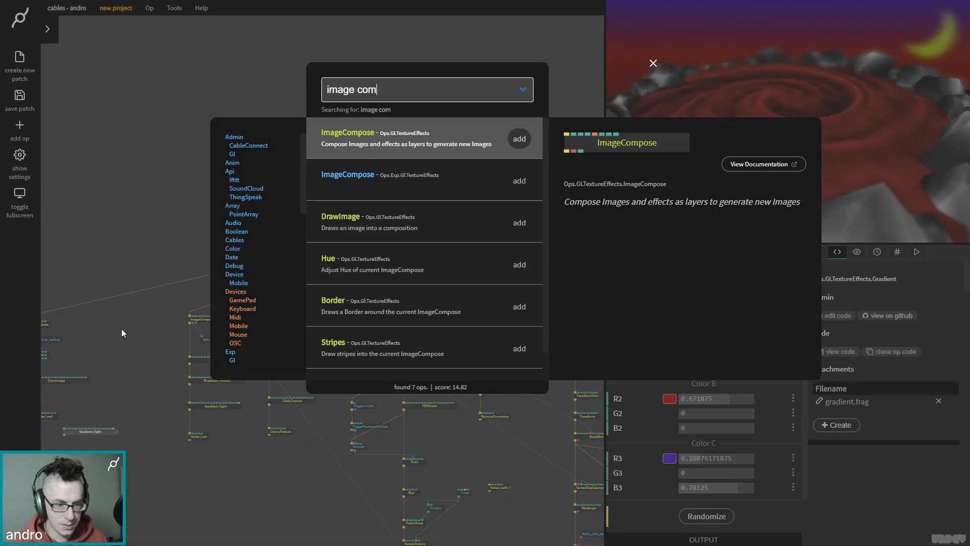
pyautogui.press('Return')
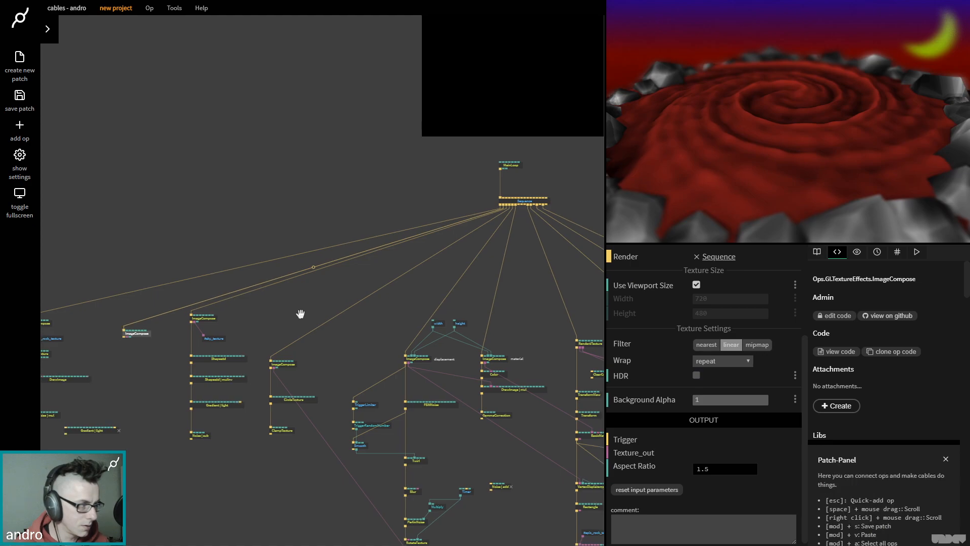
pyautogui.scroll(3, 317, 269)
pyautogui.moveTo(286, 275); pyautogui.dragTo(276, 265)
# - Place the copied Gradient op beneath the new ImageCompose and connect it to that op's trigger output
pyautogui.moveTo(234, 373); pyautogui.dragTo(227, 314)
pyautogui.press('Escape')
pyautogui.scroll(3, 232, 364)
pyautogui.moveTo(231, 386); pyautogui.dragTo(297, 308)
pyautogui.moveTo(260, 233); pyautogui.dragTo(256, 301)
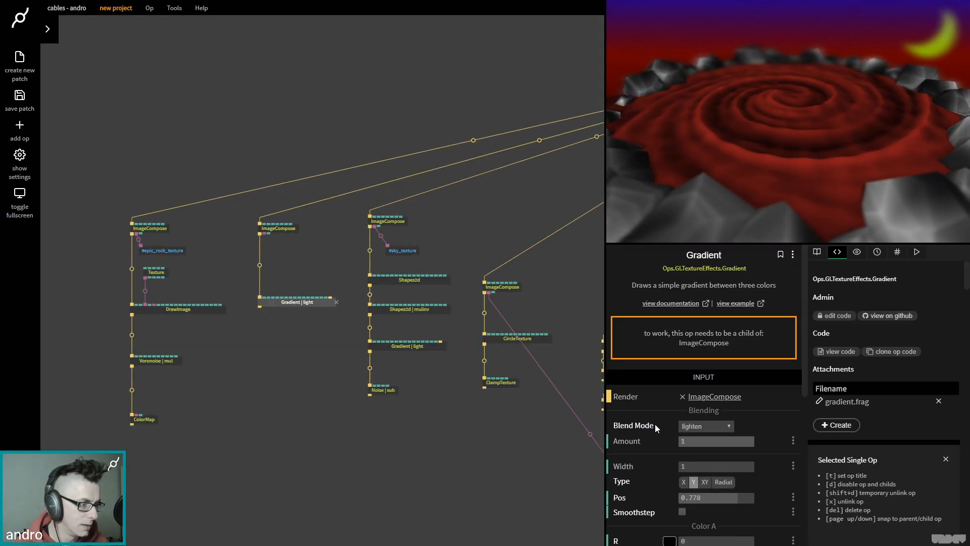
# - Set the copied Gradient's blend mode to normal and preview the new ImageCompose's texture
pyautogui.click(700, 424)
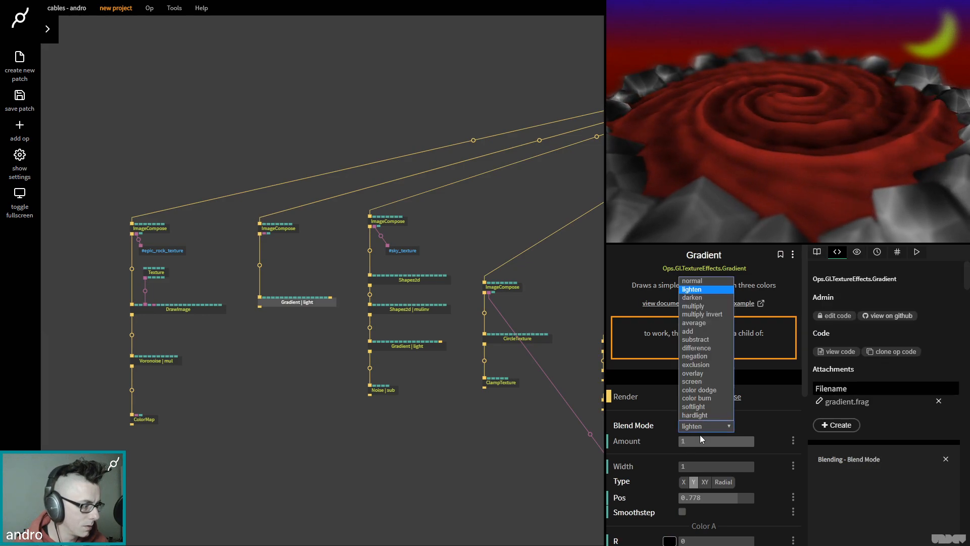
pyautogui.click(696, 279)
pyautogui.click(278, 230)
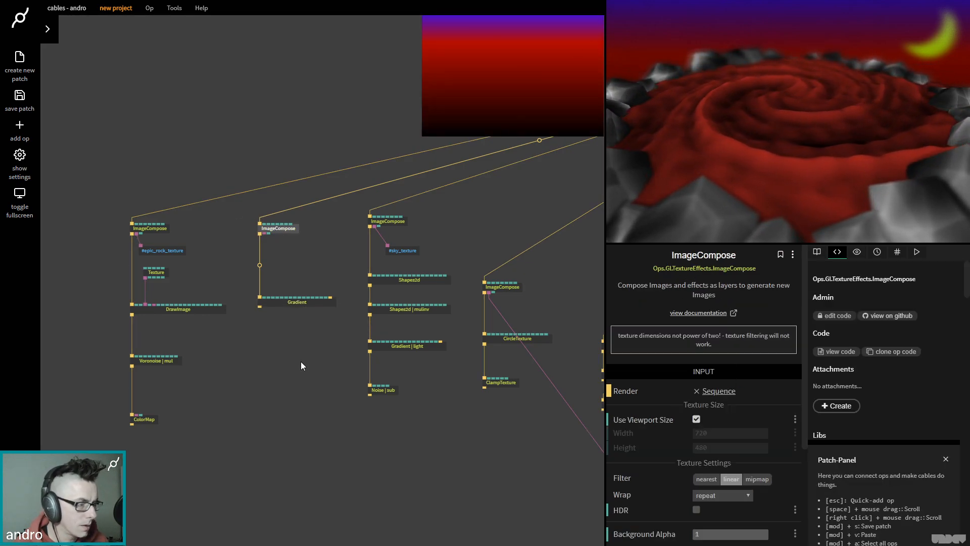
pyautogui.click(302, 363)
# - Disable Use Viewport Size on the new ImageCompose, set it to 512 × 512, and connect its texture output to ColorMap's gradient input
pyautogui.click(279, 228)
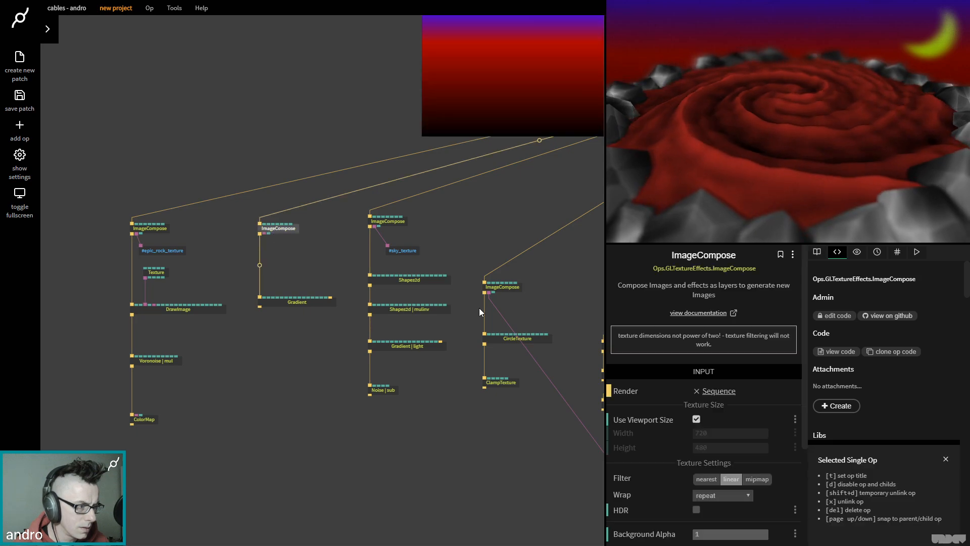
pyautogui.click(697, 419)
pyautogui.click(711, 432)
pyautogui.write('512')
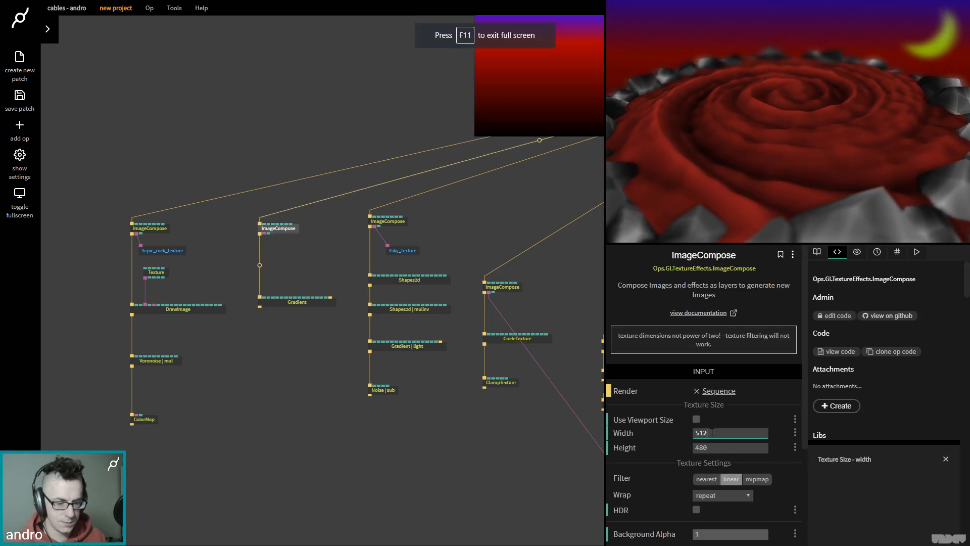
pyautogui.press('Tab')
pyautogui.write('512')
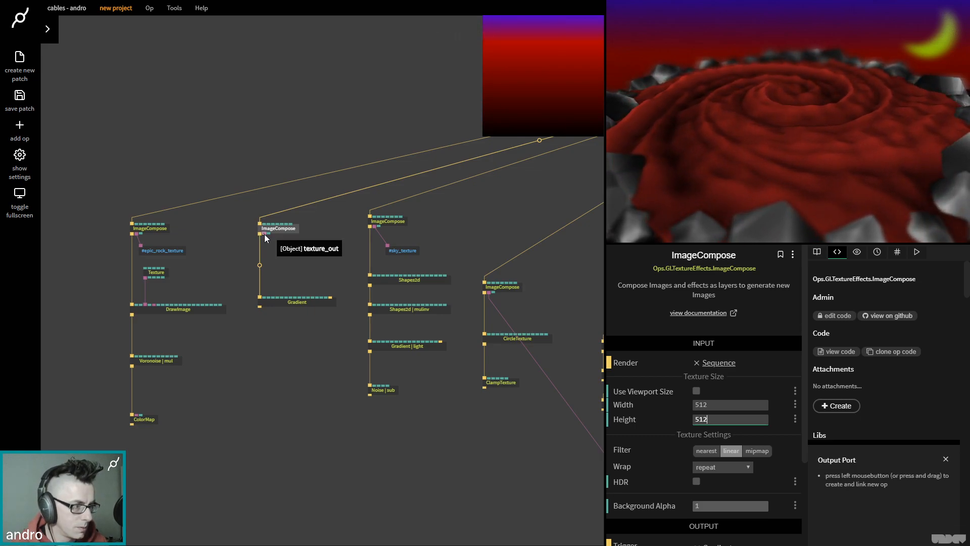
pyautogui.moveTo(263, 236); pyautogui.dragTo(142, 420)
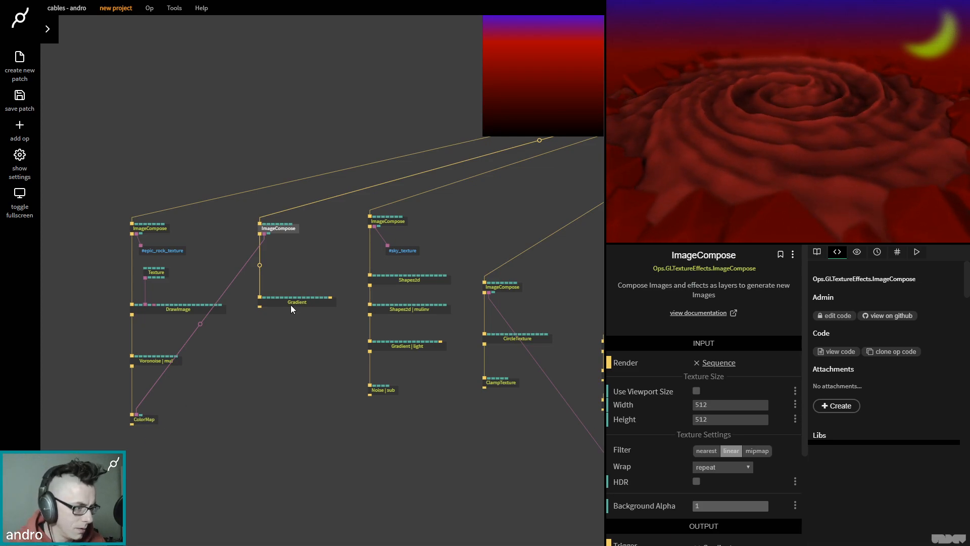
pyautogui.click(291, 303)
# - Open ColorMap's example patch, close its file manager, and examine how the example's ops are connected
pyautogui.click(149, 421)
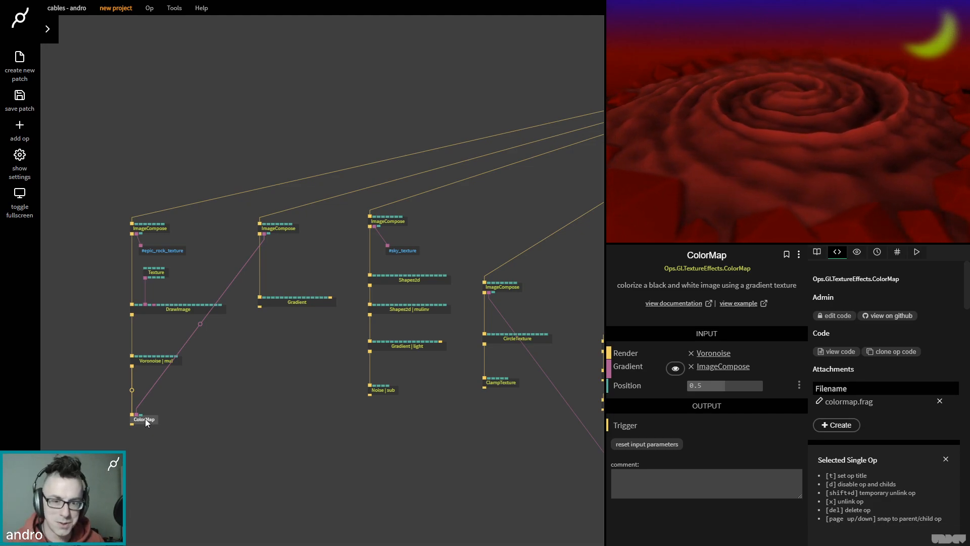
pyautogui.click(160, 420)
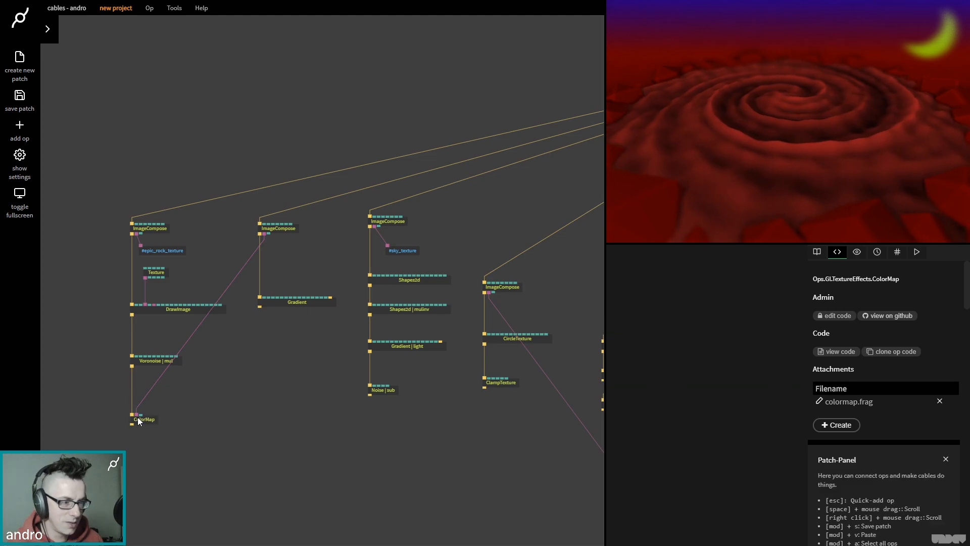
pyautogui.click(138, 418)
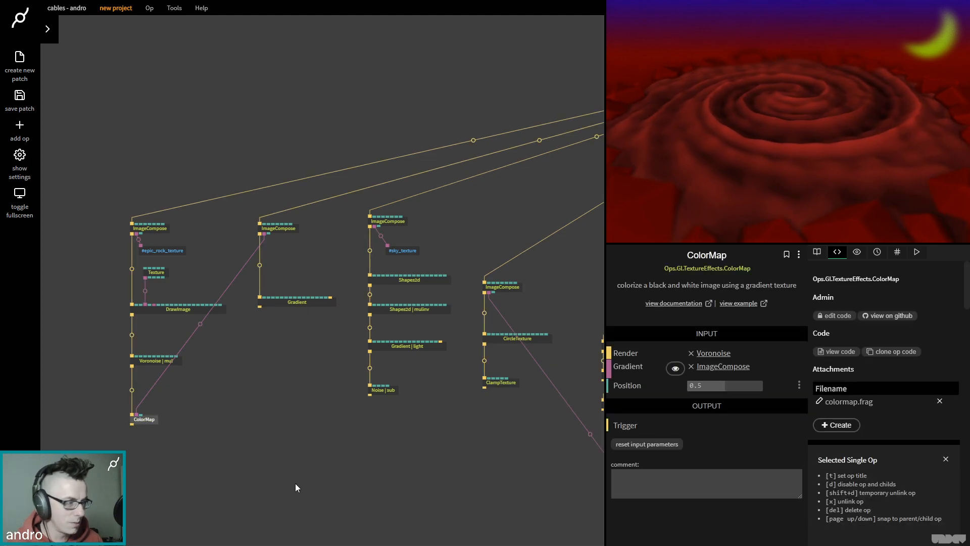
pyautogui.click(736, 306)
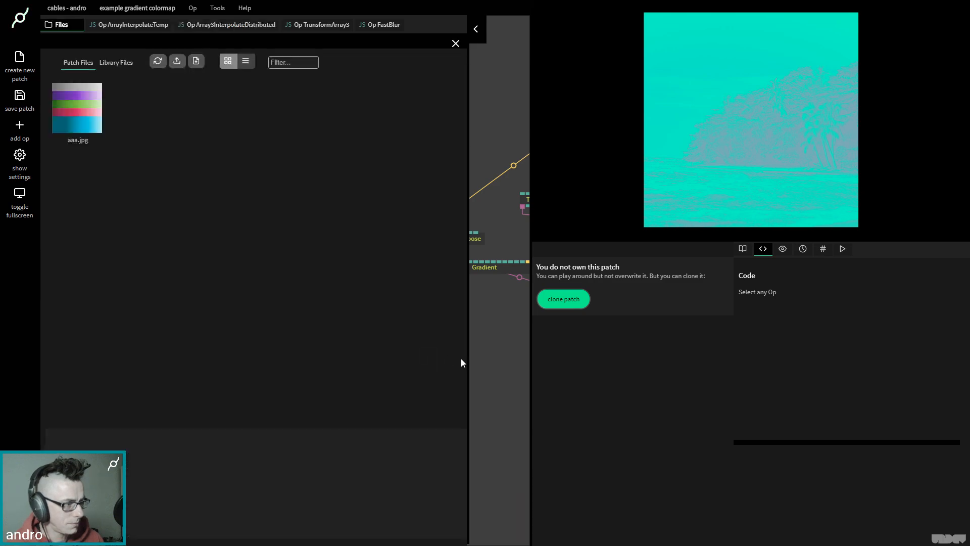
pyautogui.press('Escape')
pyautogui.moveTo(475, 371); pyautogui.dragTo(159, 399)
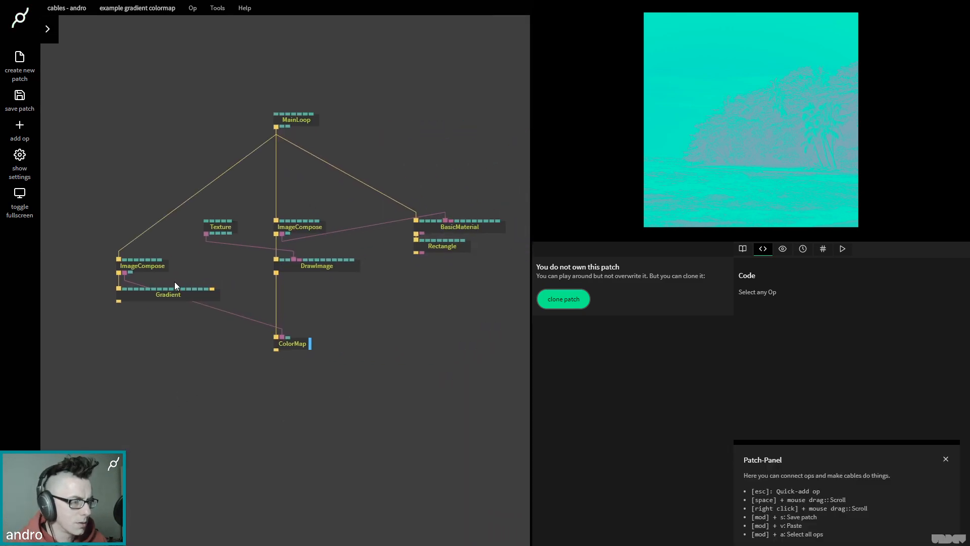
# - Check the settings of the example's Gradient and ColorMap ops and return to the project patch
pyautogui.click(160, 272)
pyautogui.click(160, 297)
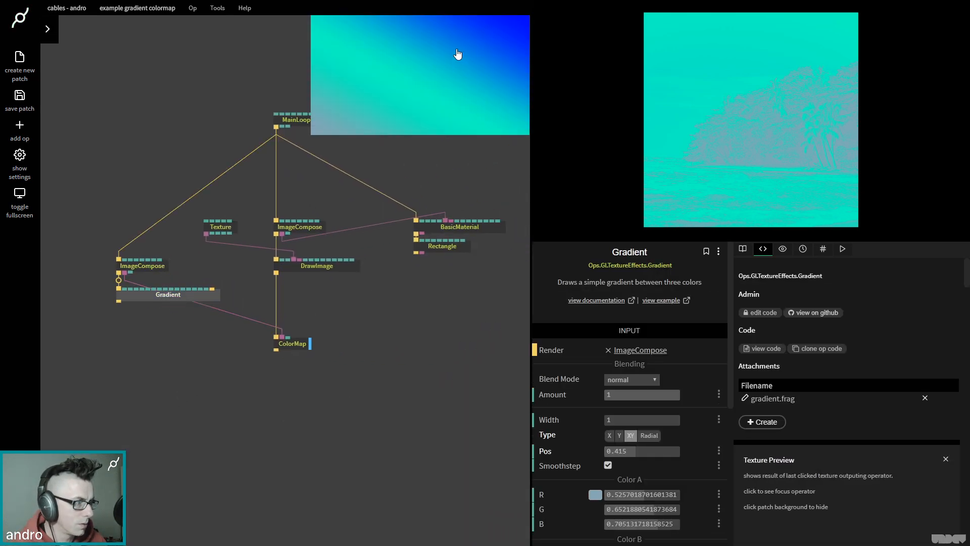
pyautogui.click(297, 347)
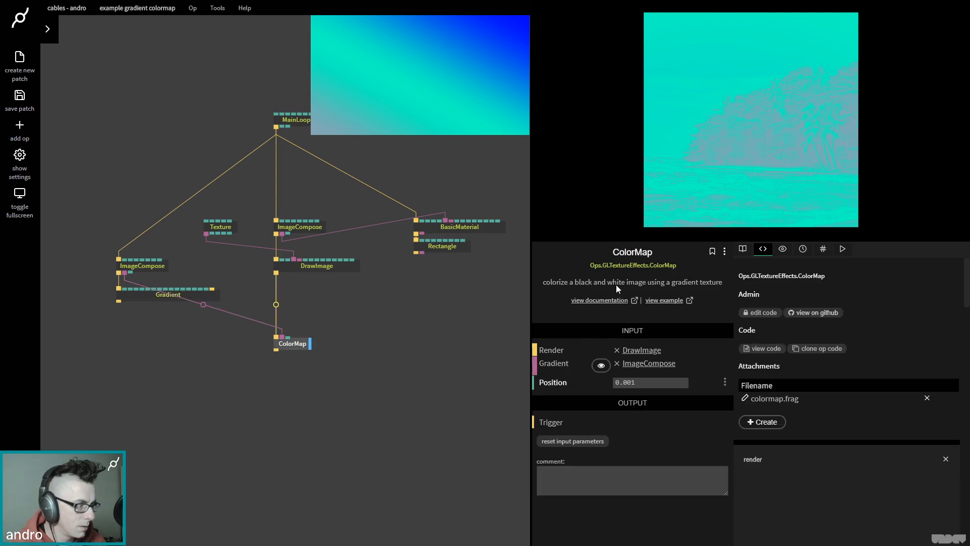
pyautogui.click(361, 386)
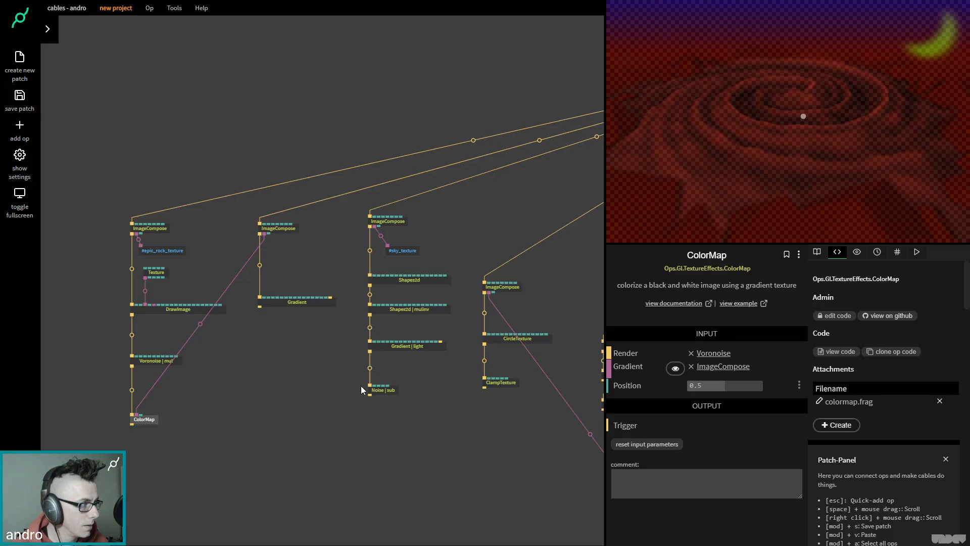
pyautogui.click(237, 401)
# - Set Color B of the Gradient feeding ColorMap to light grey C3C3C3 and its type to XY
pyautogui.click(278, 303)
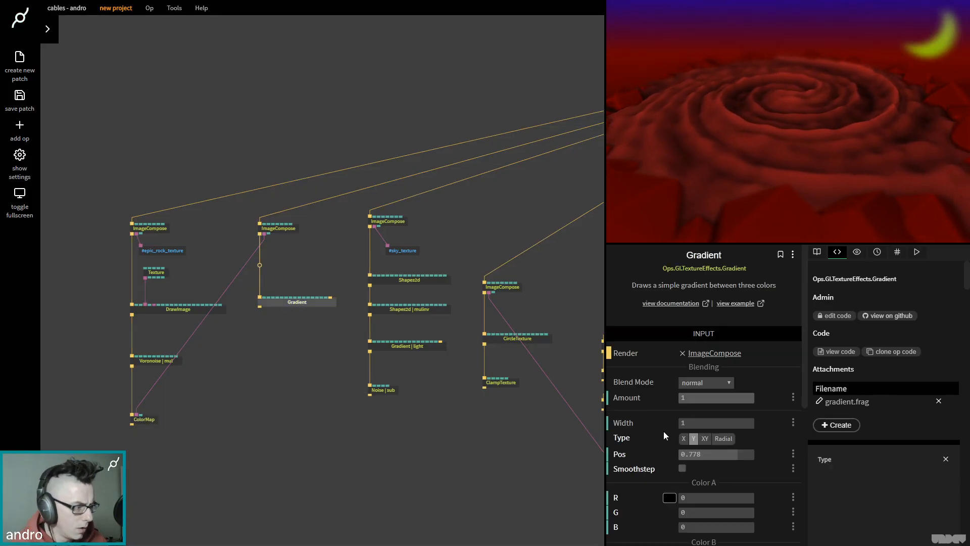
pyautogui.scroll(-3, 663, 431)
pyautogui.click(669, 422)
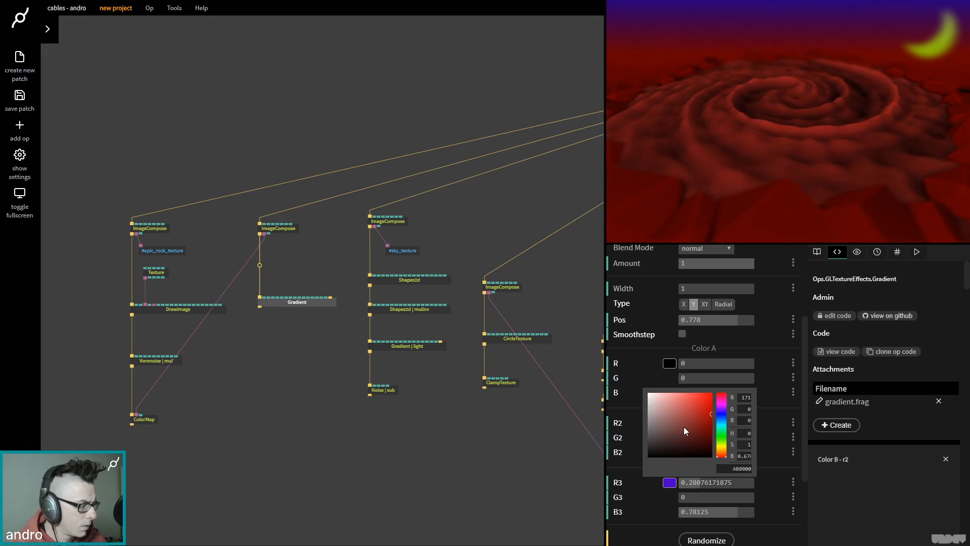
pyautogui.moveTo(684, 426); pyautogui.dragTo(636, 407)
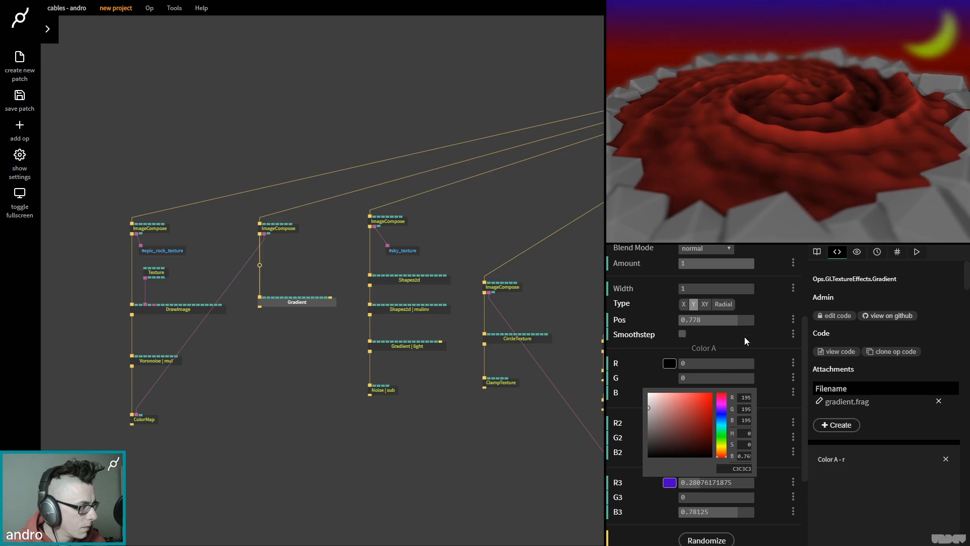
pyautogui.click(705, 304)
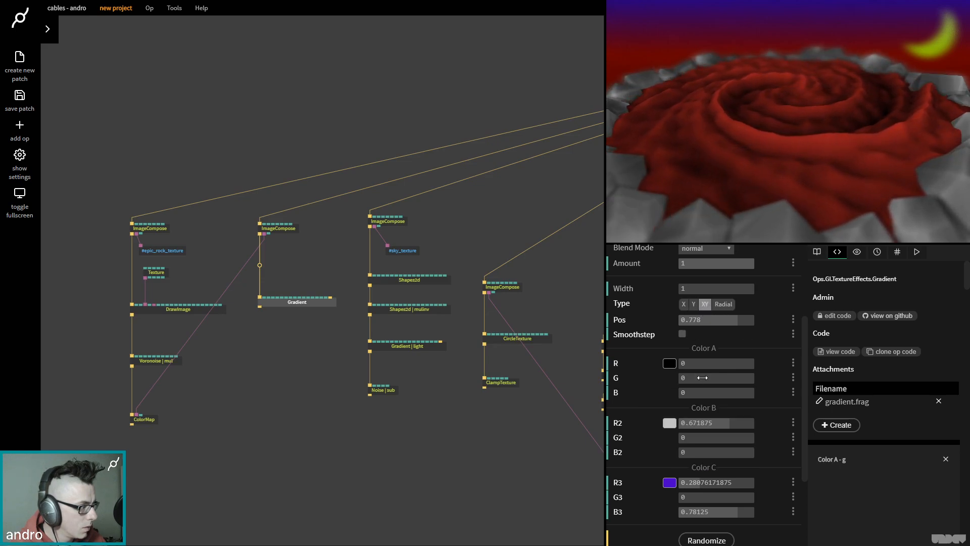
# - Change the Gradient's Color B to bright red and its Color C to a muted purple
pyautogui.click(669, 422)
pyautogui.moveTo(686, 408); pyautogui.dragTo(731, 379)
pyautogui.click(762, 460)
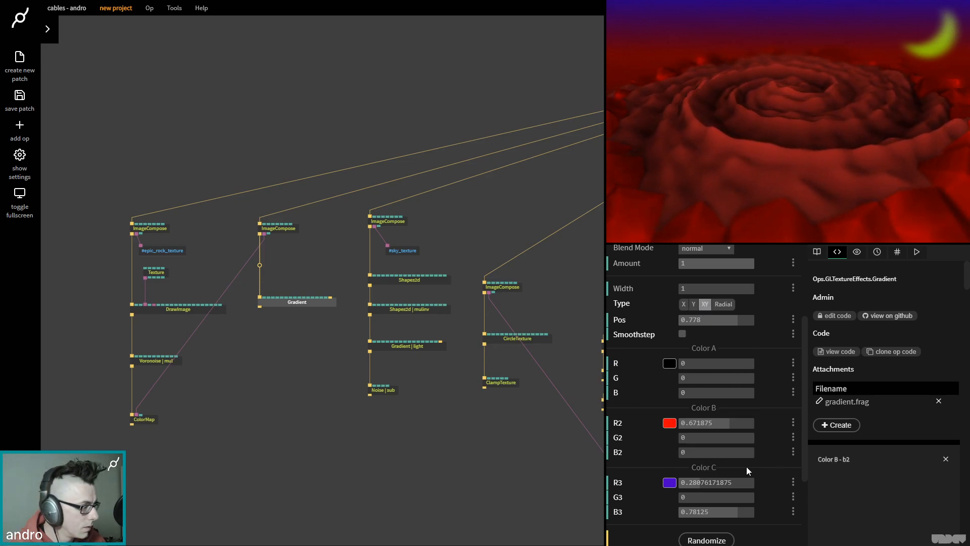
pyautogui.click(670, 483)
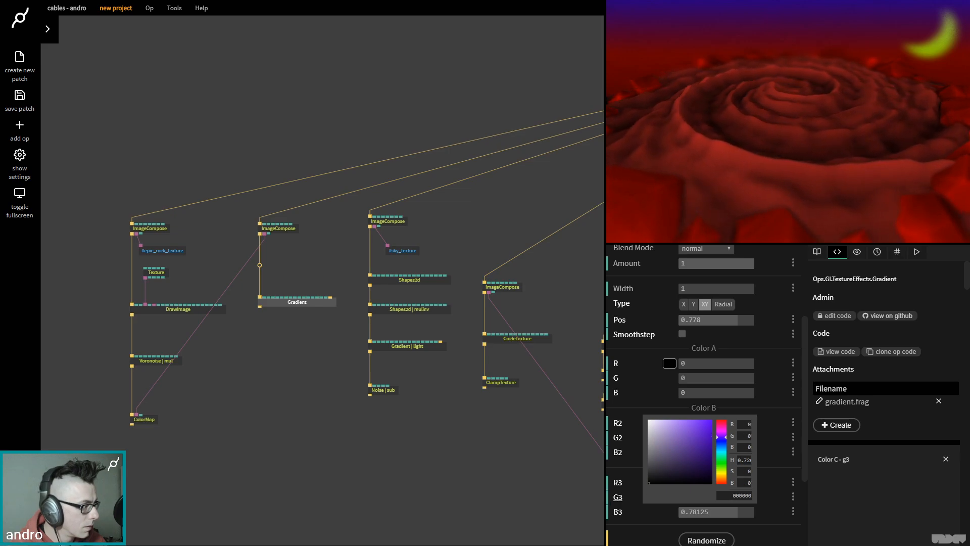
# - Adjust ColorMap's Position to about 0.716
pyautogui.click(148, 419)
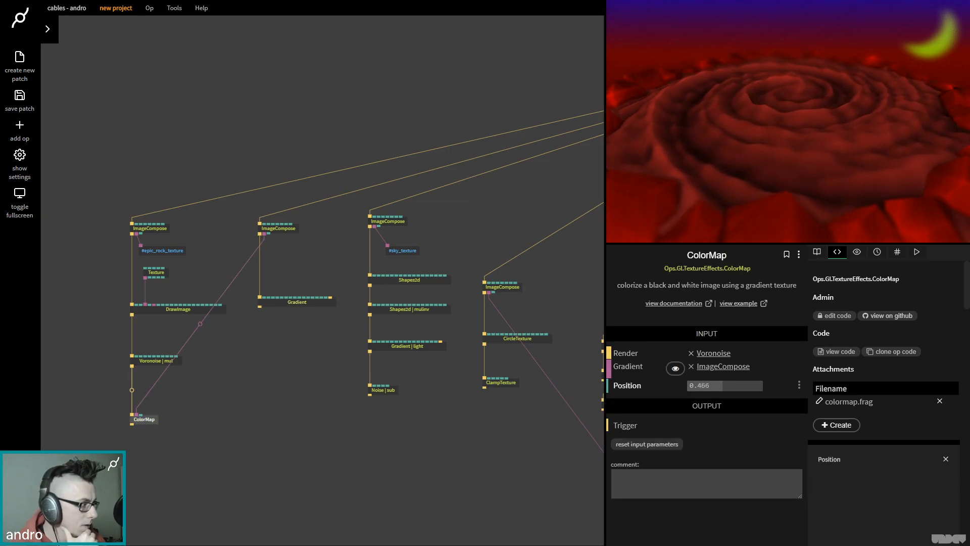
pyautogui.moveTo(708, 386)
pyautogui.mouseDown()
pyautogui.moveTo(688, 385)
pyautogui.moveTo(701, 386)
pyautogui.mouseUp()
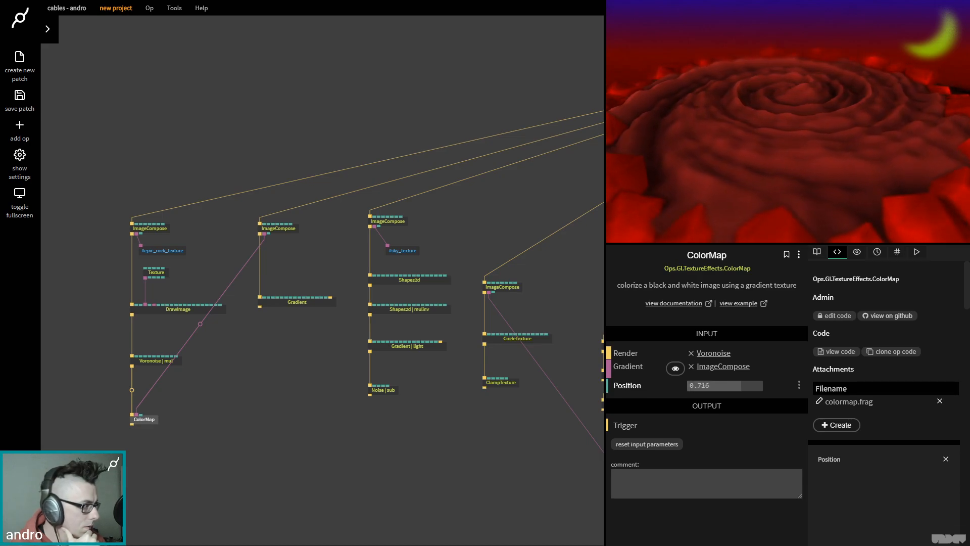
pyautogui.press('F11')
# - Set the Gradient's Pos to 0.55 and enable Smoothstep
pyautogui.click(297, 301)
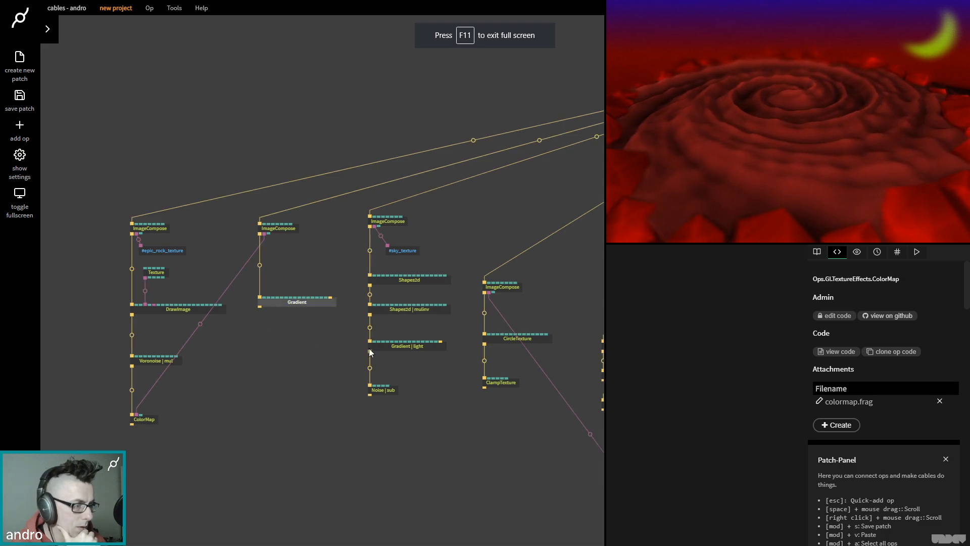
pyautogui.scroll(-3, 734, 463)
pyautogui.moveTo(728, 323); pyautogui.dragTo(711, 325)
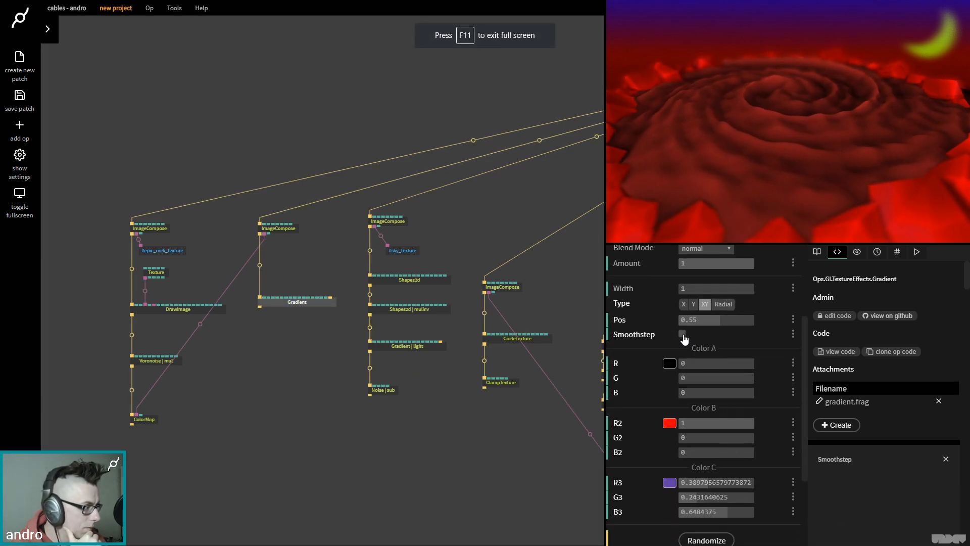
# - Keep the Gradient's Color A black and set its Color B and Color C to black
pyautogui.click(670, 364)
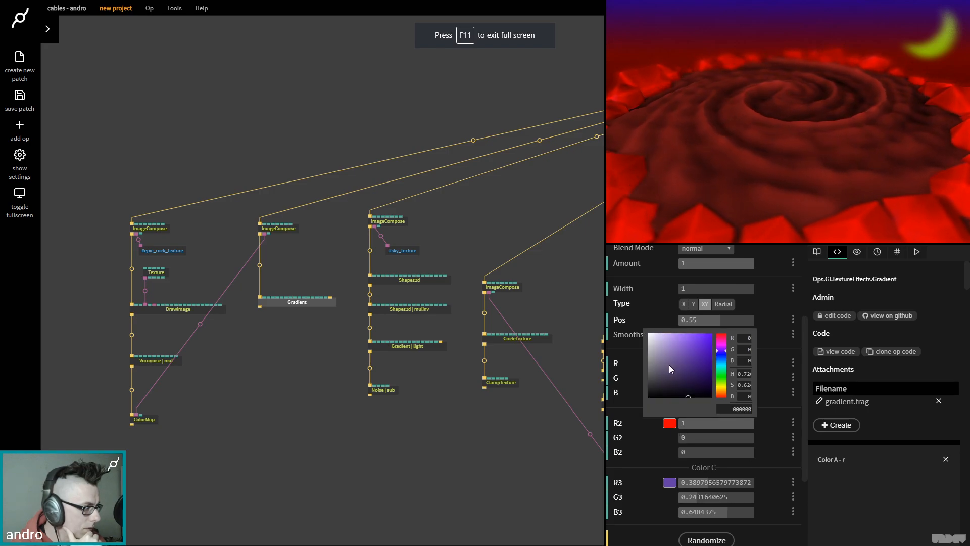
pyautogui.click(670, 424)
pyautogui.click(669, 483)
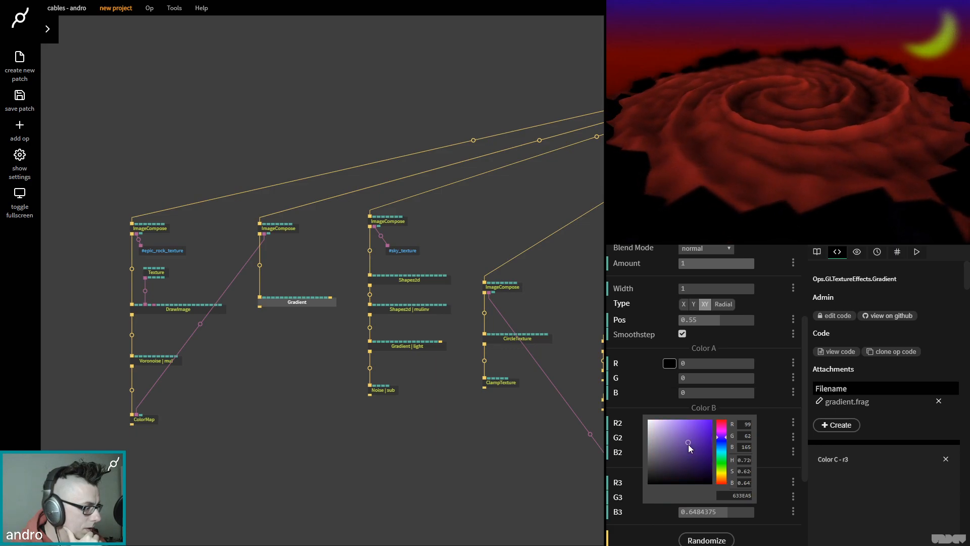
pyautogui.click(637, 524)
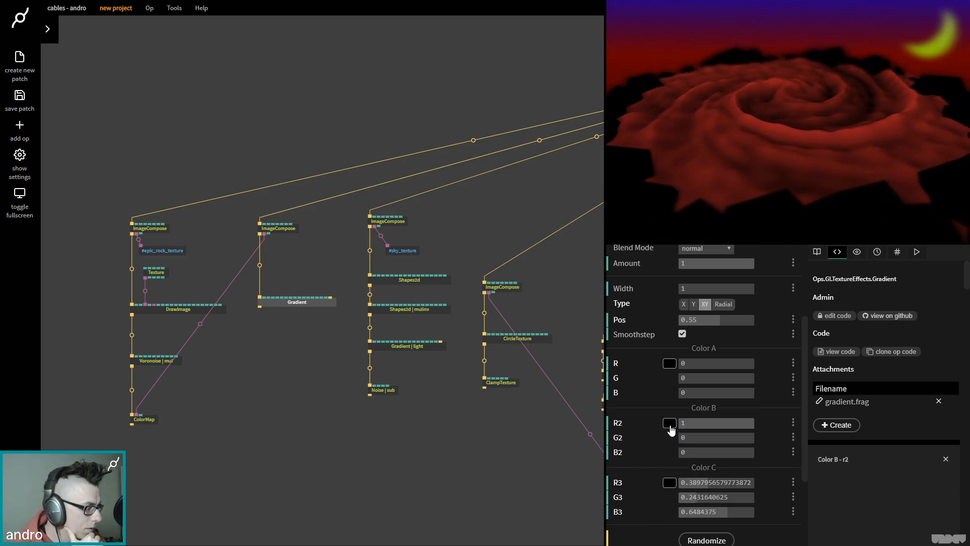
# - Set the Gradient's Color B to a dark red and its Color A to violet 6800FF
pyautogui.click(670, 424)
pyautogui.moveTo(672, 427)
pyautogui.mouseDown()
pyautogui.moveTo(648, 424)
pyautogui.moveTo(647, 448)
pyautogui.mouseUp()
pyautogui.moveTo(724, 404)
pyautogui.mouseDown()
pyautogui.moveTo(723, 392)
pyautogui.moveTo(712, 411)
pyautogui.mouseUp()
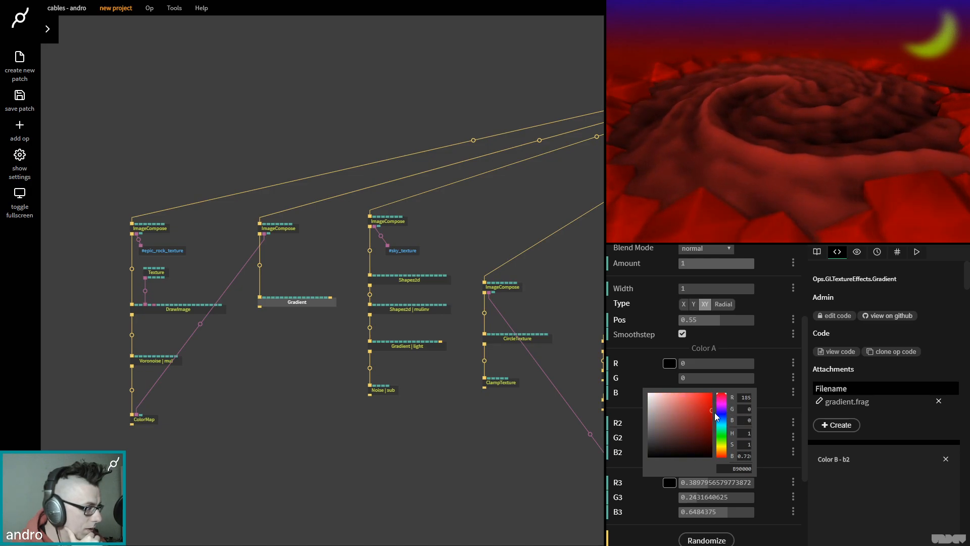
pyautogui.click(774, 445)
pyautogui.click(669, 363)
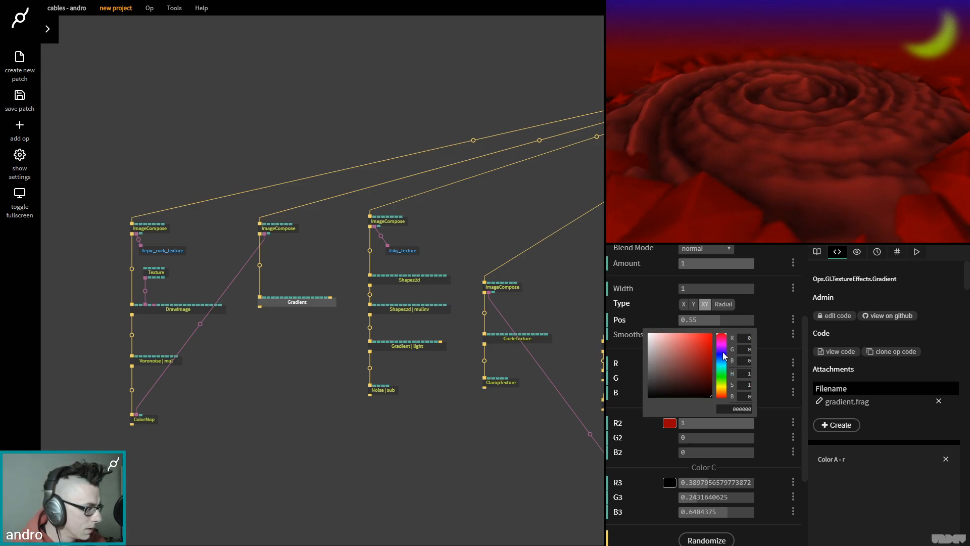
pyautogui.moveTo(724, 355); pyautogui.dragTo(722, 307)
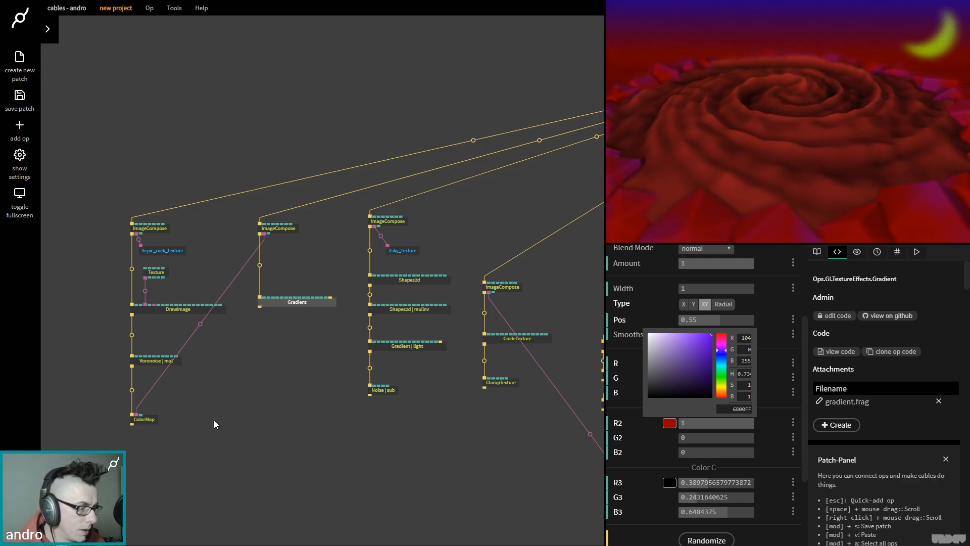
# - Set ColorMap's Position to about 0.593, and disable and re-enable the op to compare the rocks' colouring
pyautogui.click(141, 421)
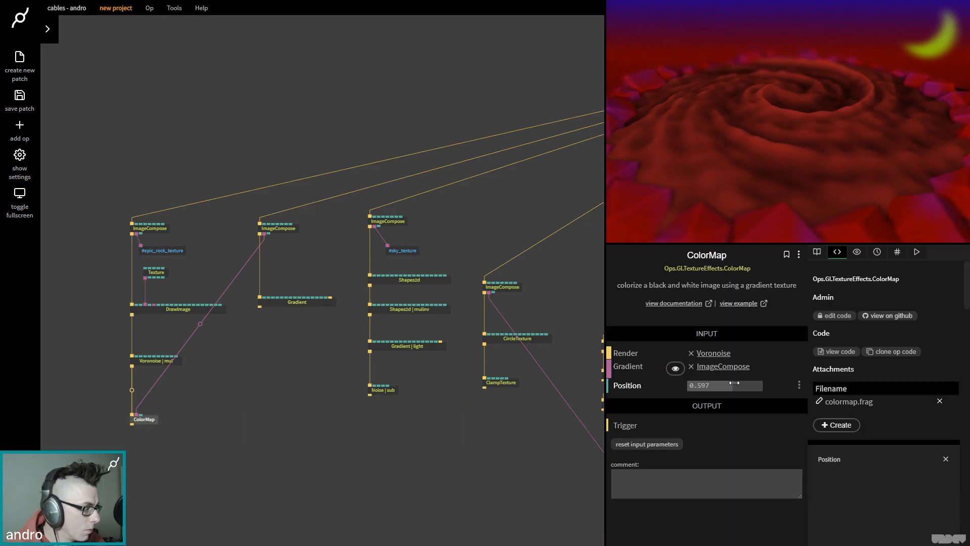
pyautogui.moveTo(734, 383)
pyautogui.mouseDown()
pyautogui.moveTo(702, 382)
pyautogui.moveTo(732, 385)
pyautogui.mouseUp()
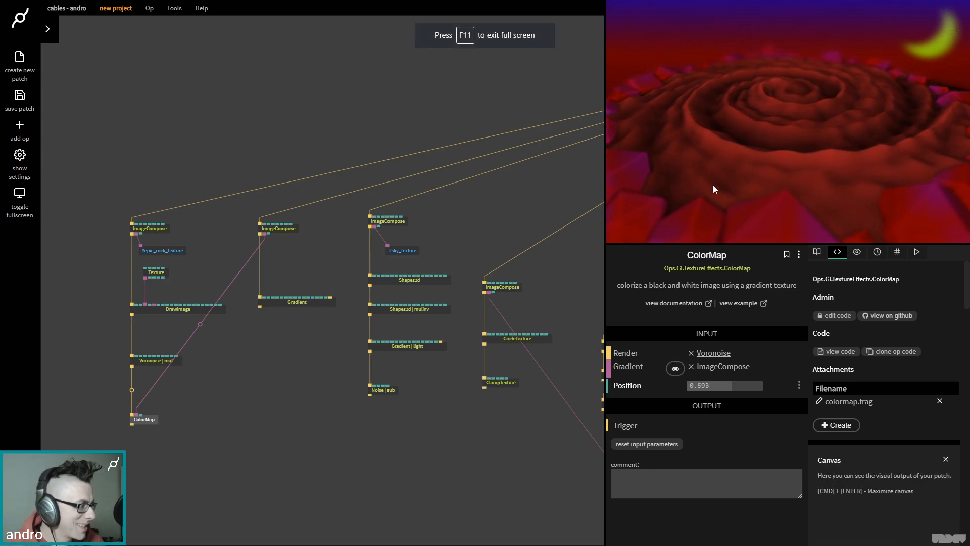
pyautogui.click(144, 420)
pyautogui.press('d')
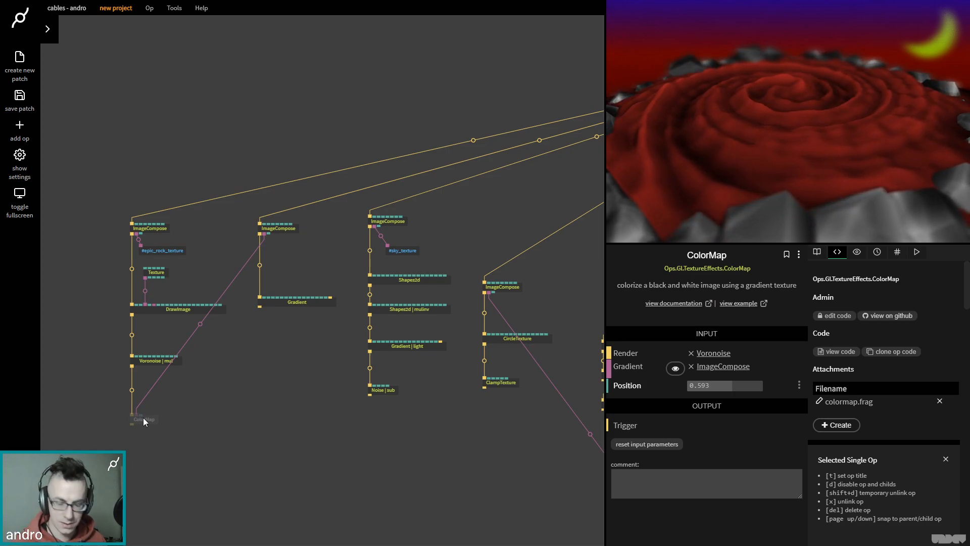
pyautogui.press('d')
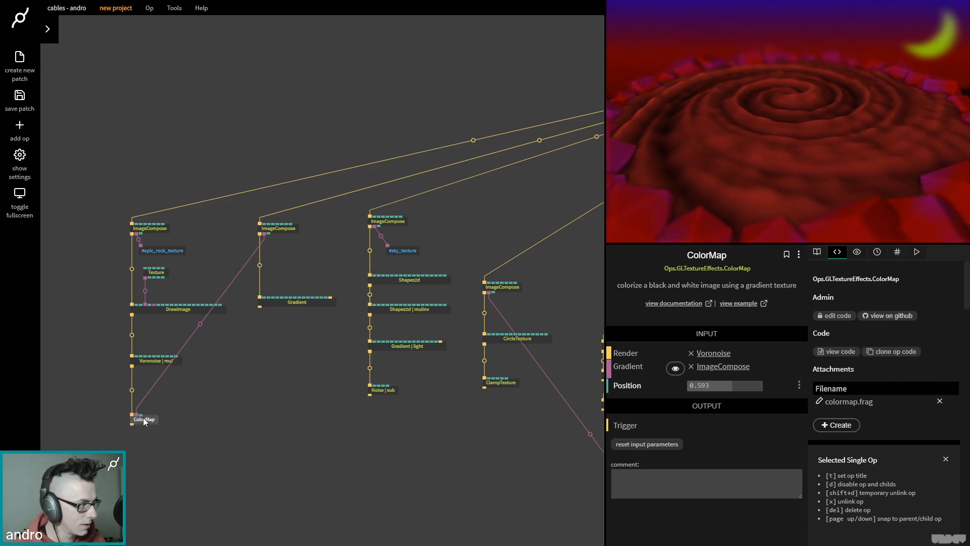
# - Try darker shades for the Gradient's Color B and settle on dark red 970000
pyautogui.click(314, 305)
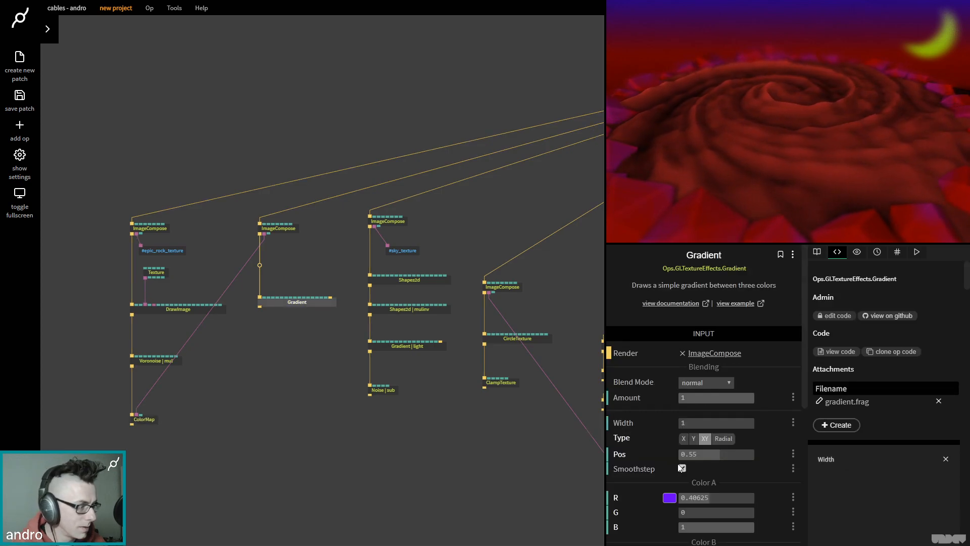
pyautogui.scroll(-4, 778, 420)
pyautogui.click(670, 424)
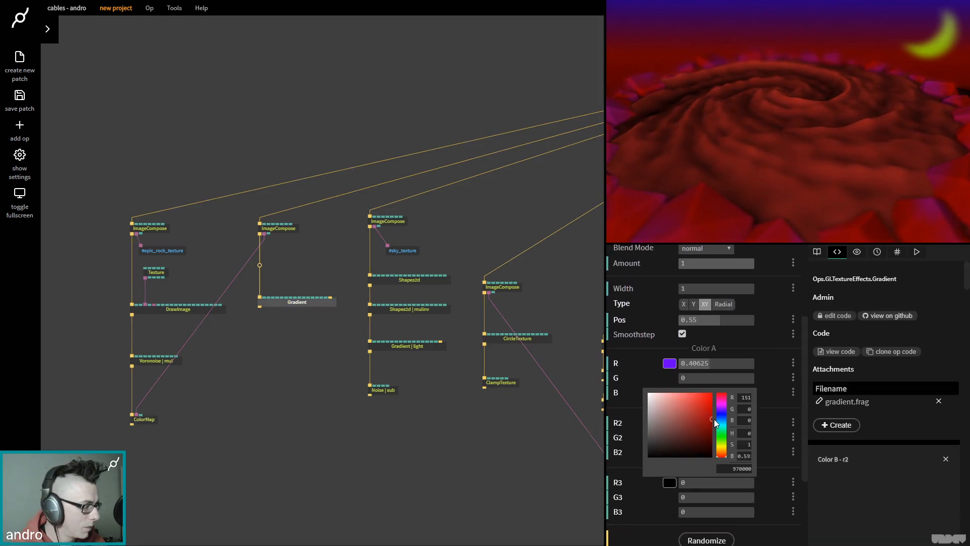
pyautogui.moveTo(711, 419); pyautogui.dragTo(736, 432)
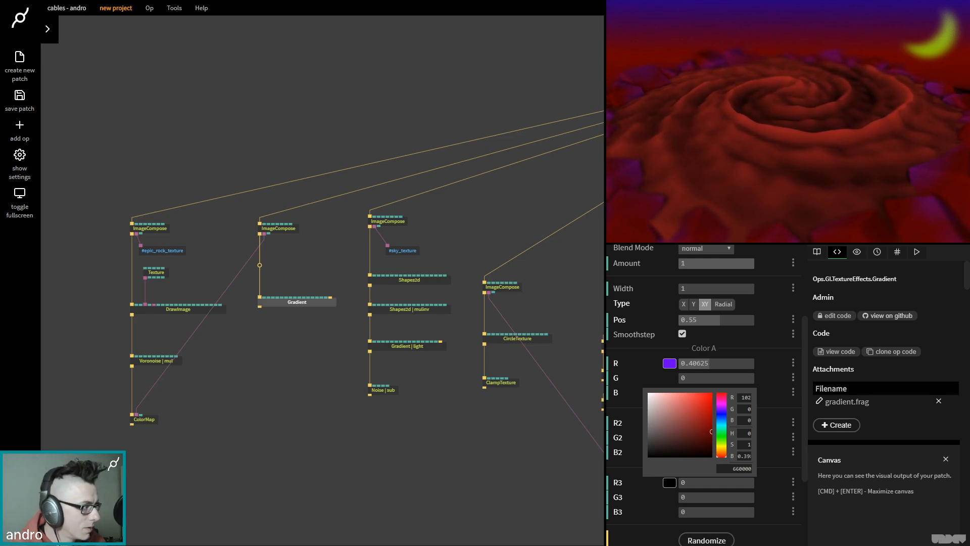
pyautogui.moveTo(662, 405)
pyautogui.mouseDown()
pyautogui.moveTo(704, 441)
pyautogui.moveTo(722, 492)
pyautogui.mouseUp()
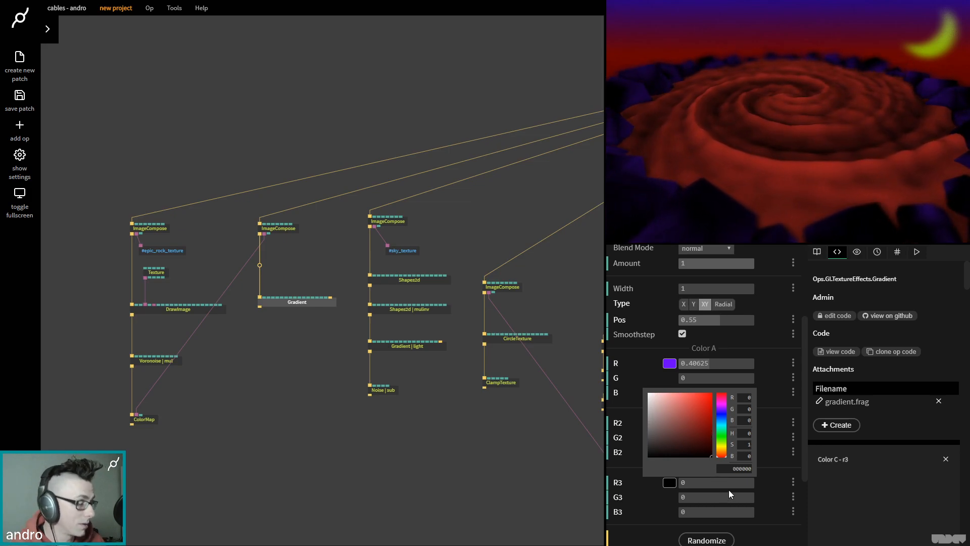
pyautogui.click(724, 406)
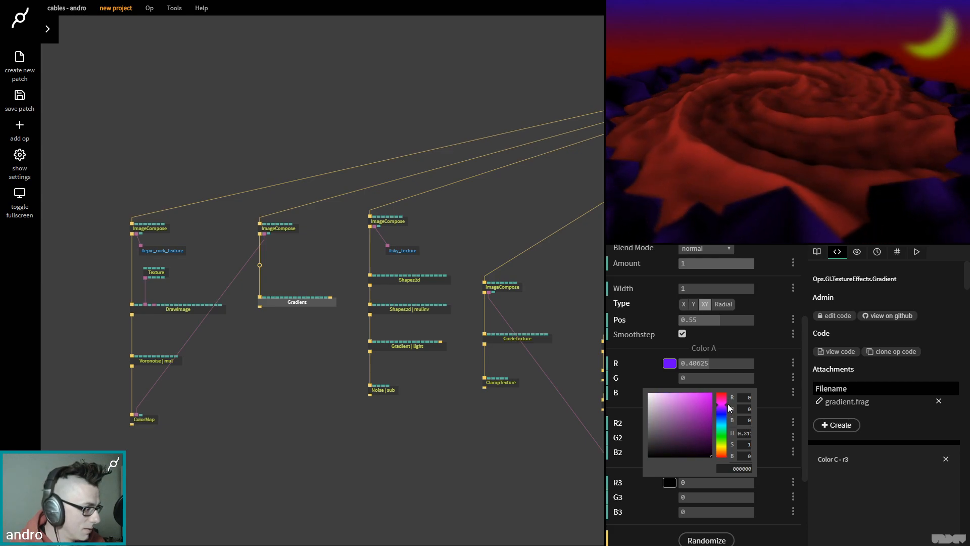
pyautogui.moveTo(728, 409)
pyautogui.mouseDown()
pyautogui.moveTo(733, 397)
pyautogui.moveTo(735, 428)
pyautogui.moveTo(752, 437)
pyautogui.moveTo(763, 425)
pyautogui.mouseUp()
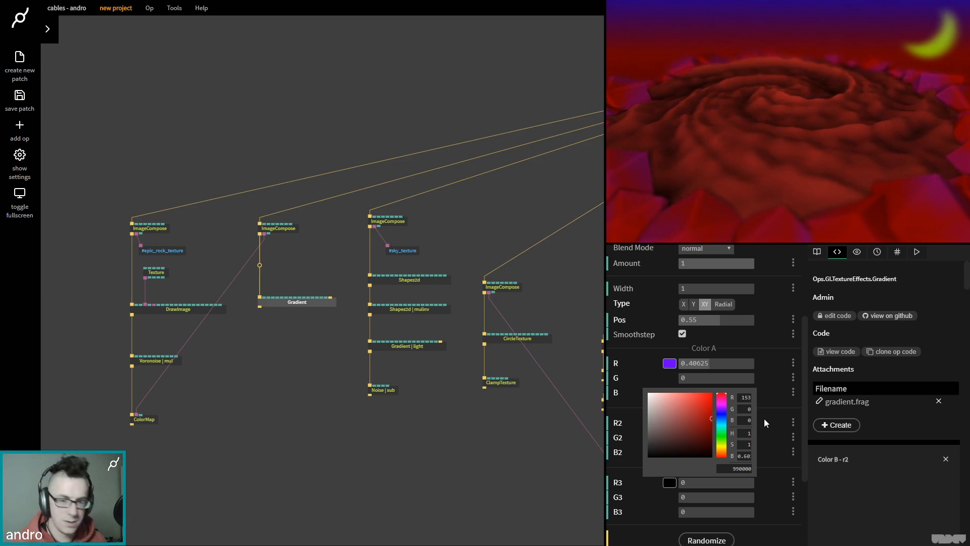
pyautogui.moveTo(764, 418)
pyautogui.mouseDown()
pyautogui.moveTo(773, 435)
pyautogui.moveTo(797, 430)
pyautogui.mouseUp()
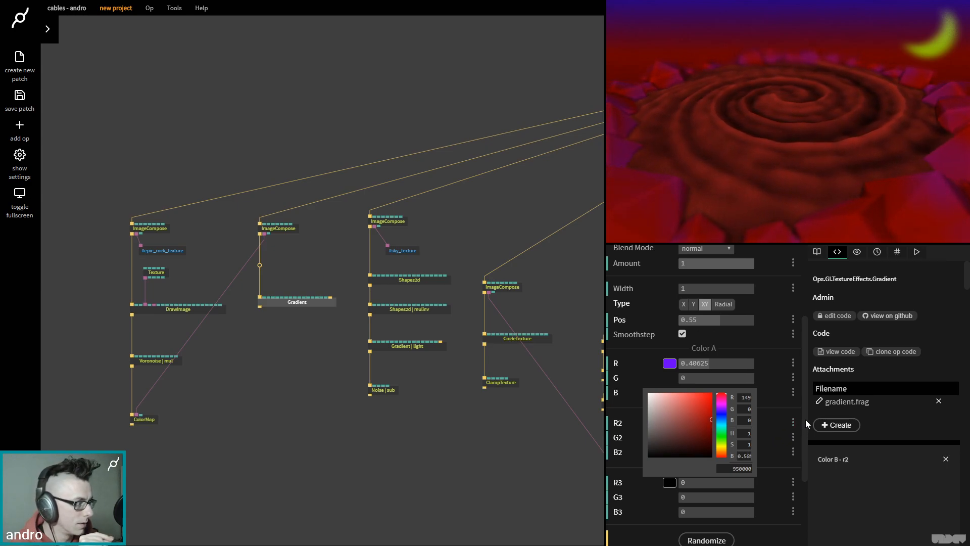
pyautogui.moveTo(805, 423); pyautogui.dragTo(819, 420)
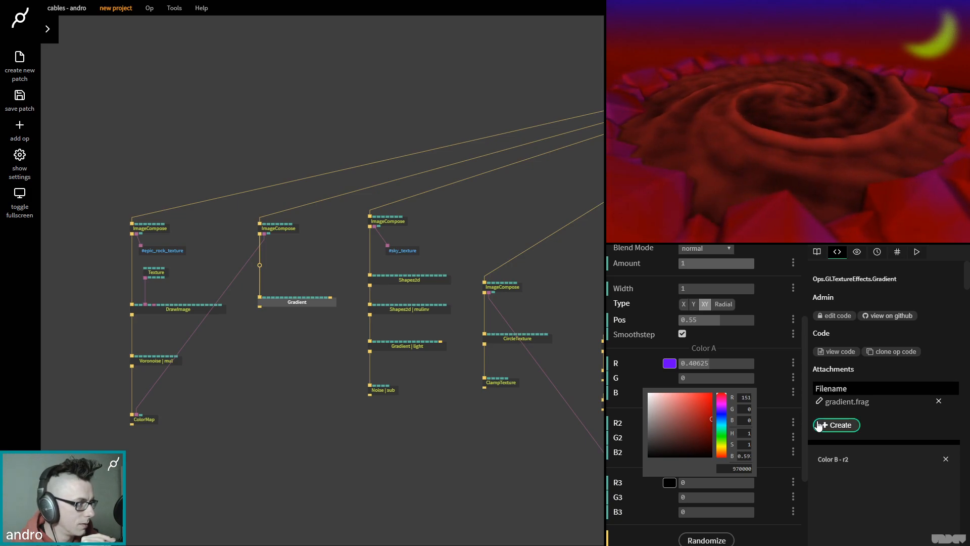
pyautogui.click(530, 466)
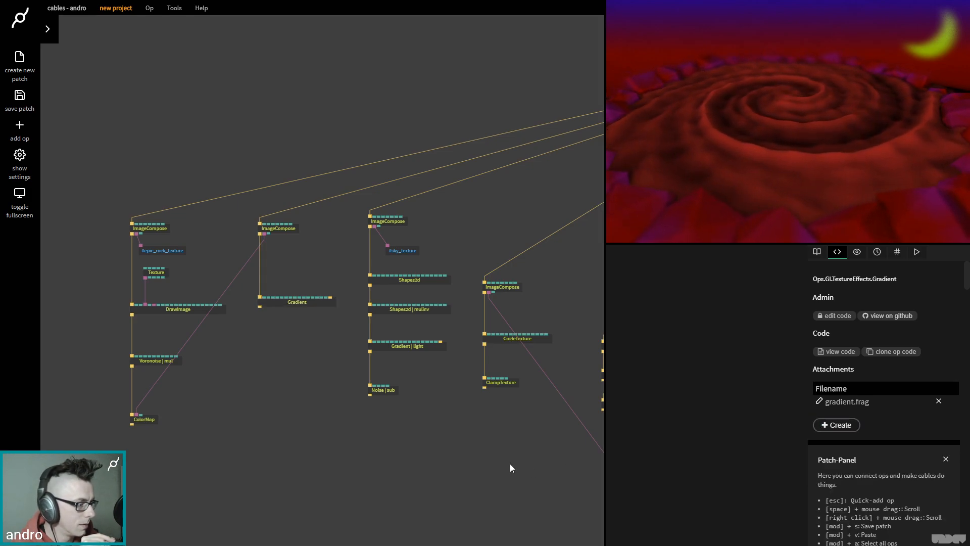
# - Set the rock Gradient's Color C to light grey E1E1E1 and preview its ImageCompose texture
pyautogui.moveTo(530, 466); pyautogui.dragTo(332, 463)
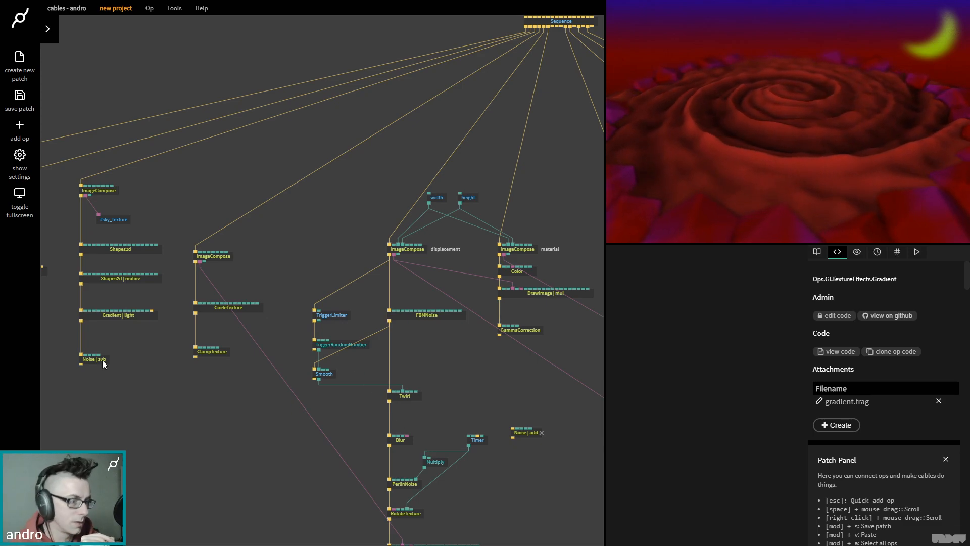
pyautogui.hscroll(-5, 258, 409)
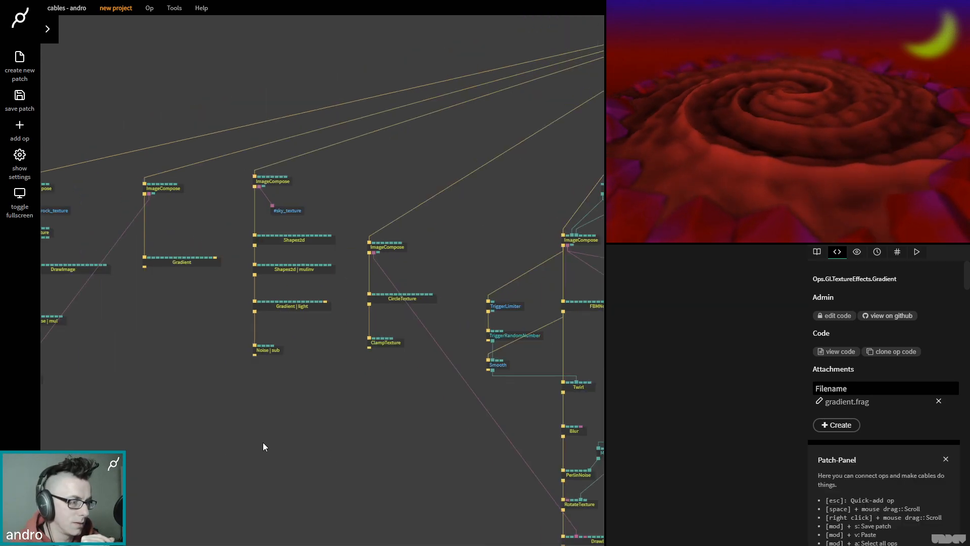
pyautogui.hscroll(-5, 262, 446)
pyautogui.click(189, 385)
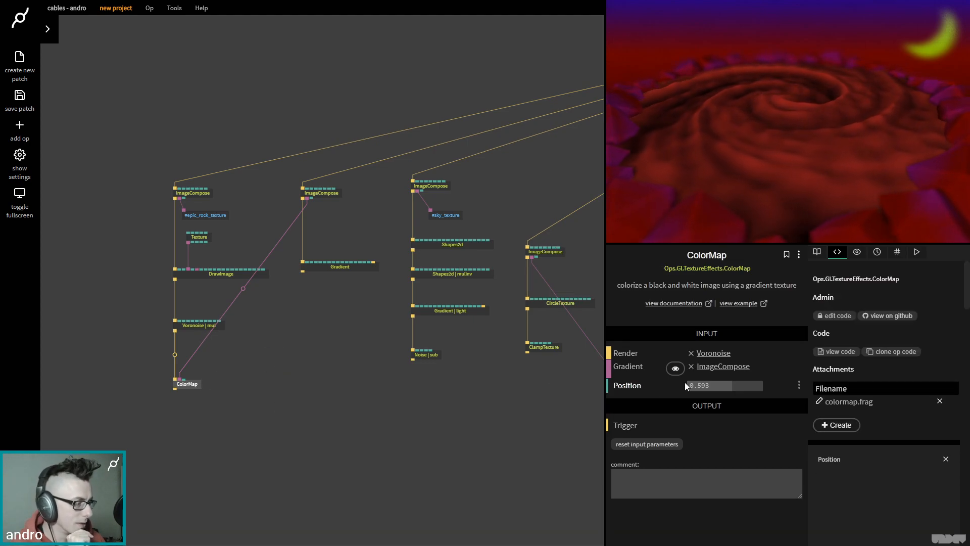
pyautogui.click(319, 269)
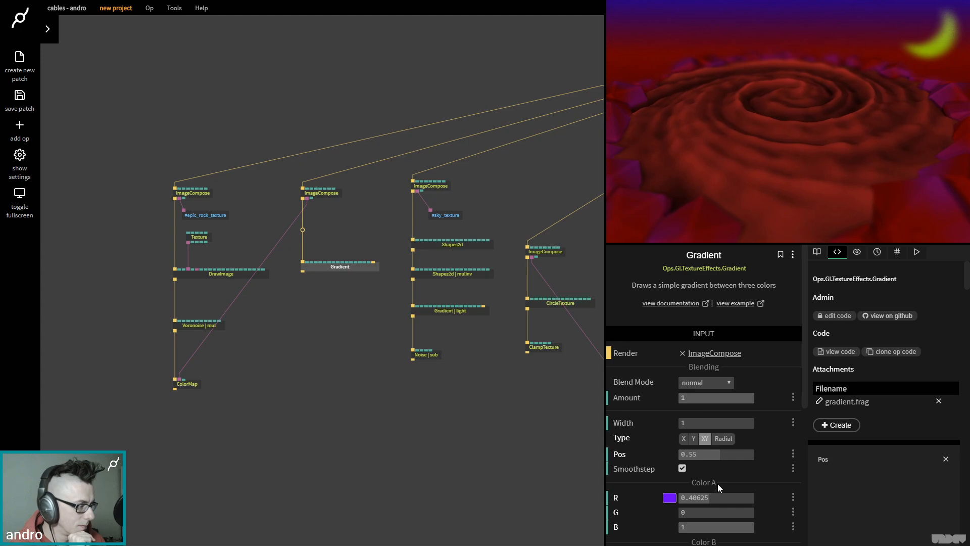
pyautogui.scroll(-3, 769, 435)
pyautogui.scroll(-1, 769, 435)
pyautogui.click(671, 483)
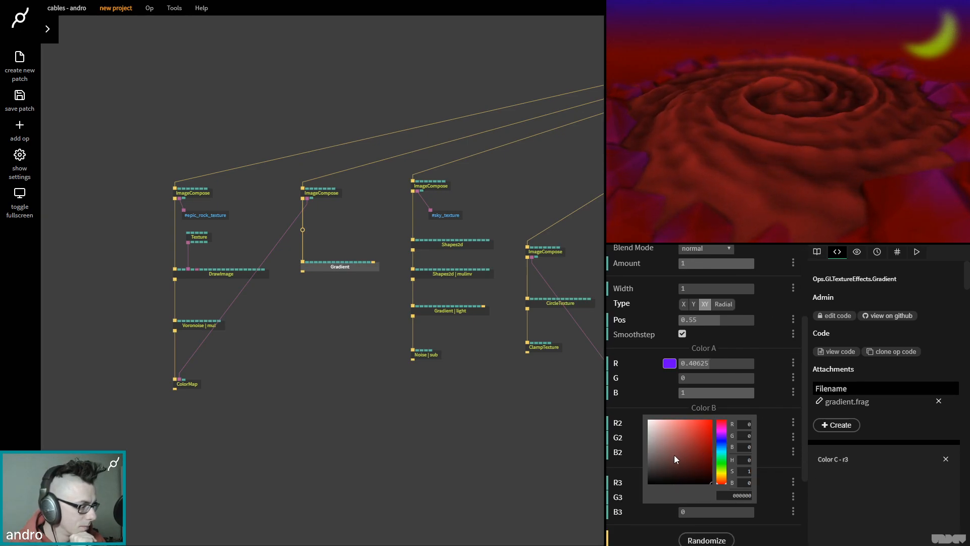
pyautogui.moveTo(623, 469); pyautogui.dragTo(583, 421)
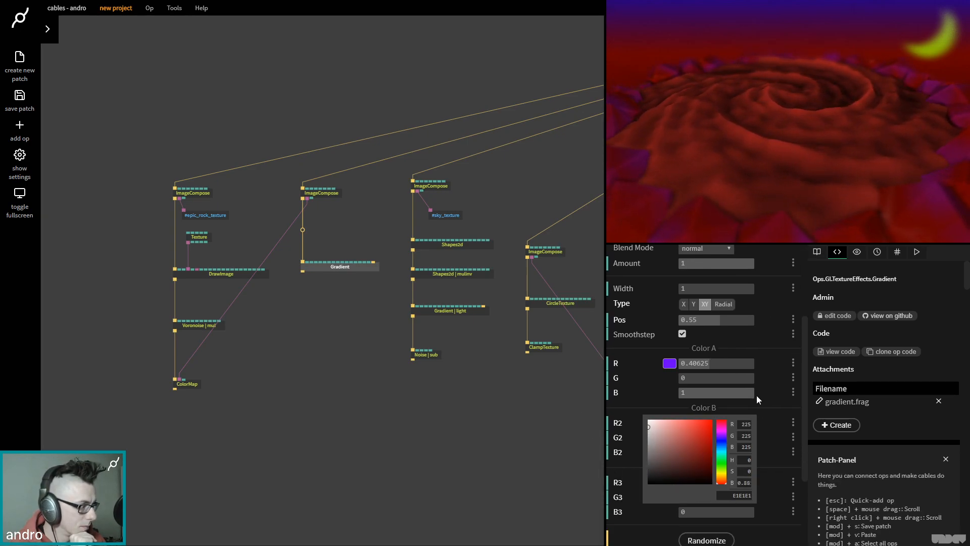
pyautogui.scroll(5, 773, 369)
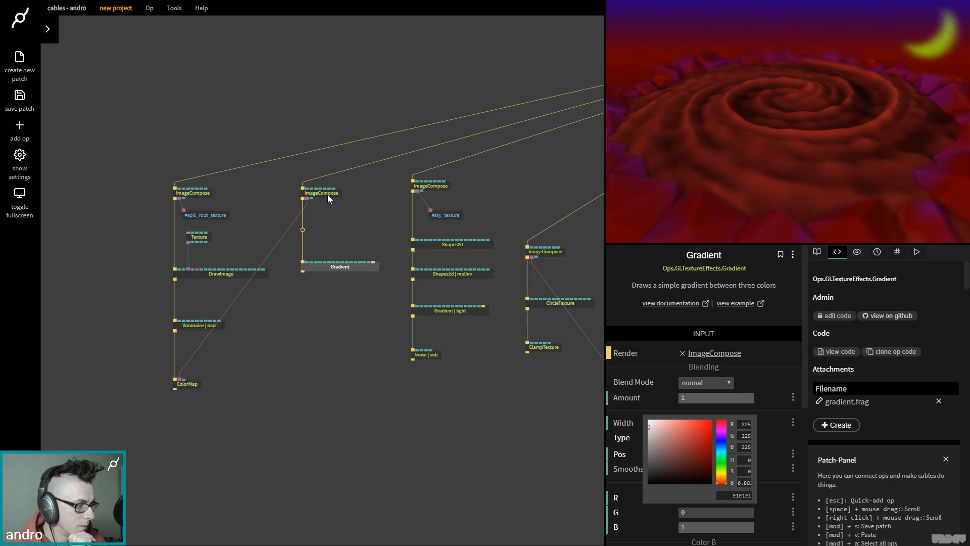
pyautogui.click(327, 195)
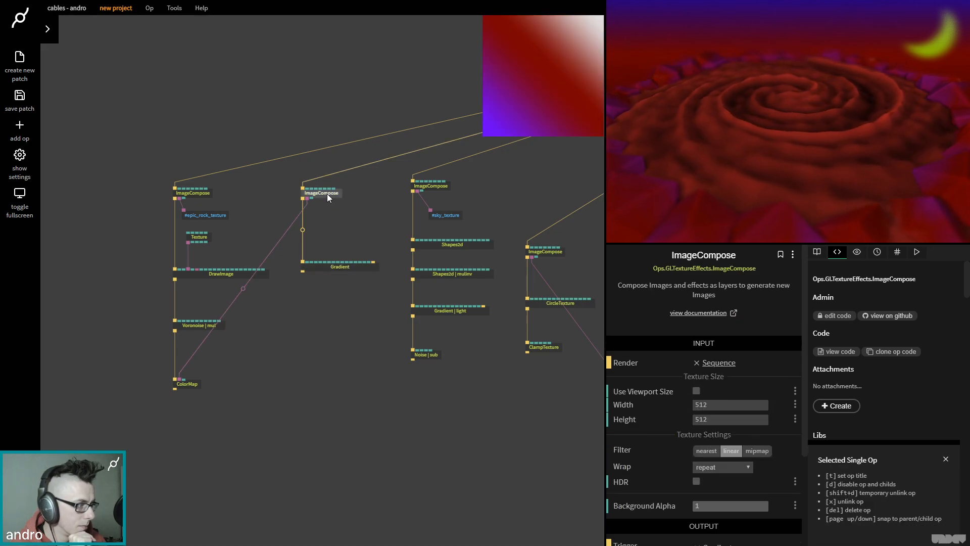
# - Tune ColorMap's Position to about 0.702 to rebalance the rocks' colours
pyautogui.click(187, 385)
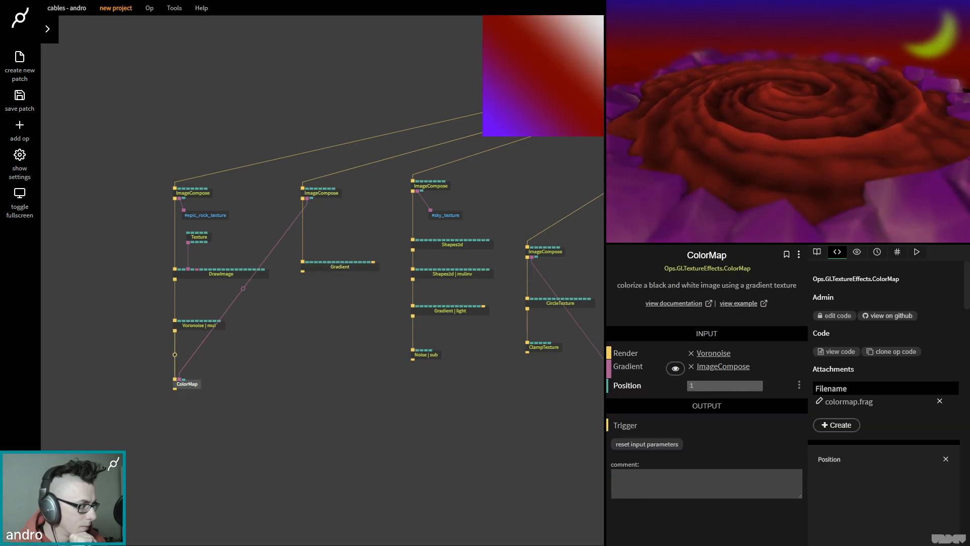
pyautogui.moveTo(725, 385)
pyautogui.mouseDown()
pyautogui.moveTo(706, 386)
pyautogui.moveTo(742, 385)
pyautogui.moveTo(732, 386)
pyautogui.mouseUp()
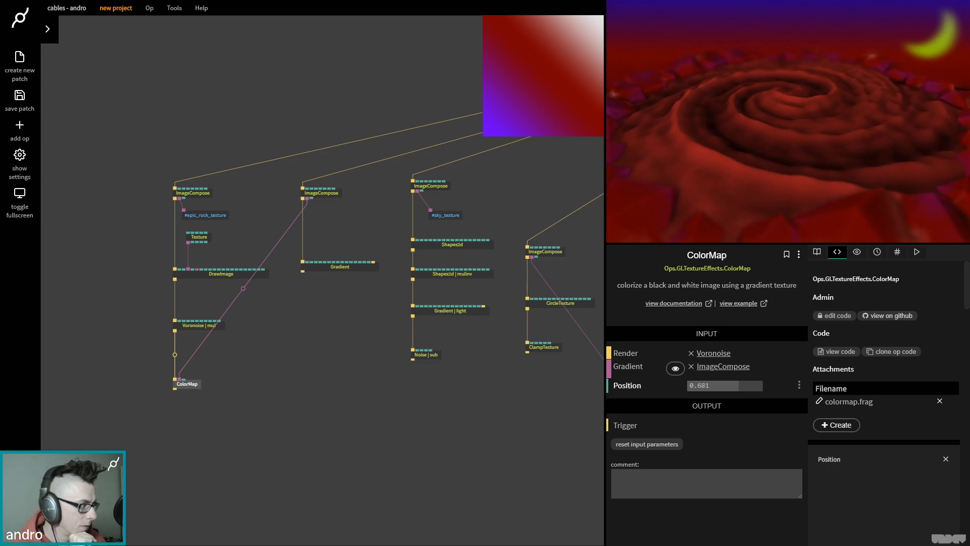
pyautogui.moveTo(740, 386); pyautogui.dragTo(742, 385)
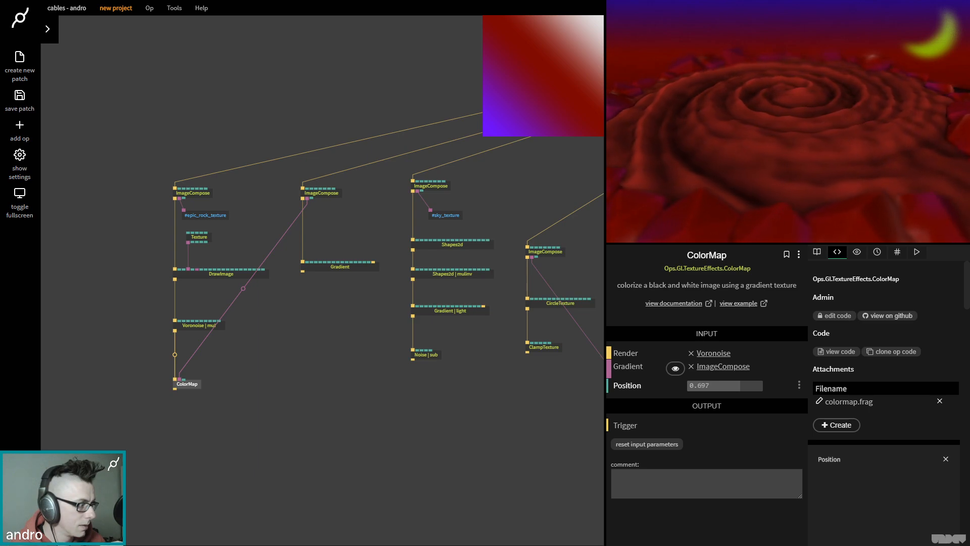
pyautogui.press('F11')
# - Adjust the rock Gradient's Pos to about 0.586
pyautogui.click(336, 266)
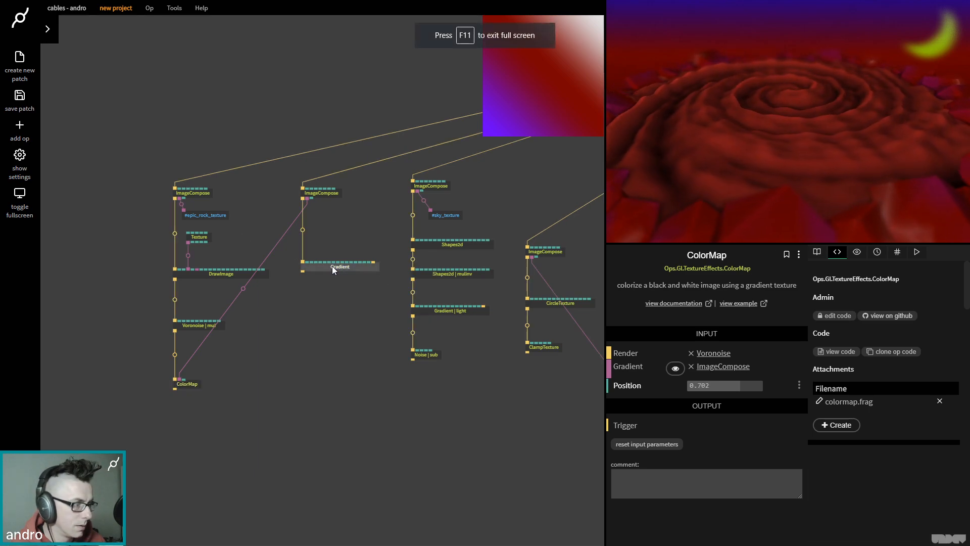
pyautogui.moveTo(729, 455)
pyautogui.mouseDown()
pyautogui.moveTo(696, 455)
pyautogui.moveTo(722, 454)
pyautogui.mouseUp()
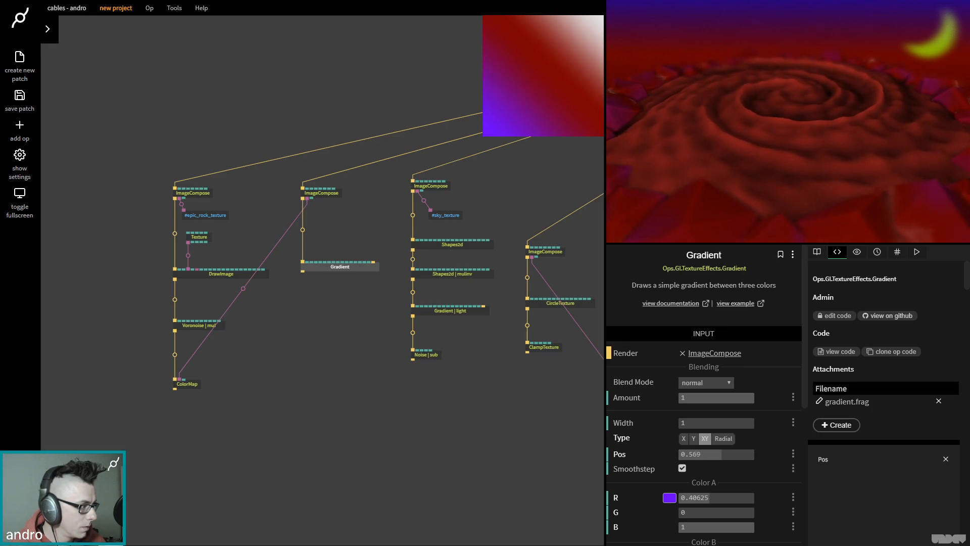
pyautogui.press('F11')
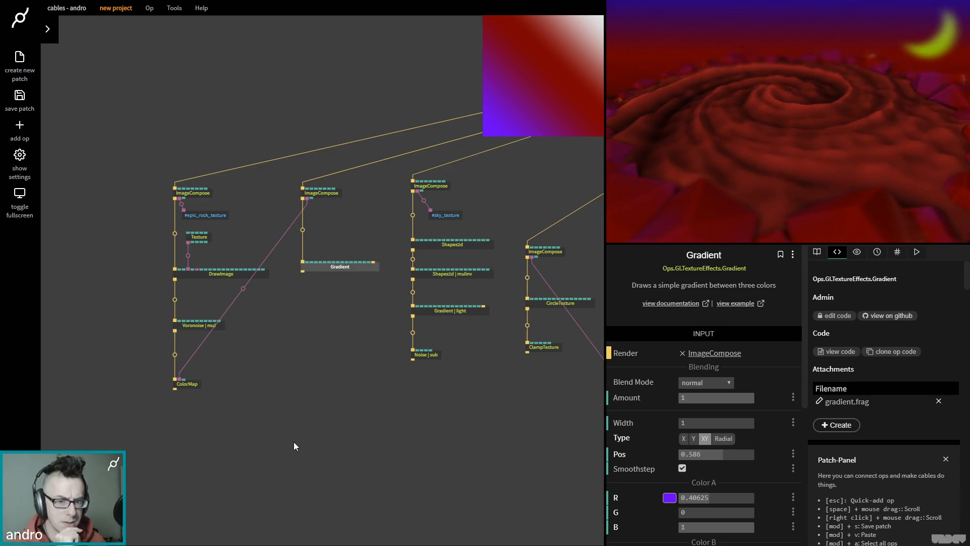
# - Try the rocks' RandomNumbersArray3 with both Min and Max set to 0
pyautogui.moveTo(303, 419); pyautogui.dragTo(85, 353)
pyautogui.moveTo(485, 490); pyautogui.dragTo(156, 379)
pyautogui.moveTo(436, 470)
pyautogui.mouseDown()
pyautogui.moveTo(285, 407)
pyautogui.moveTo(255, 373)
pyautogui.mouseUp()
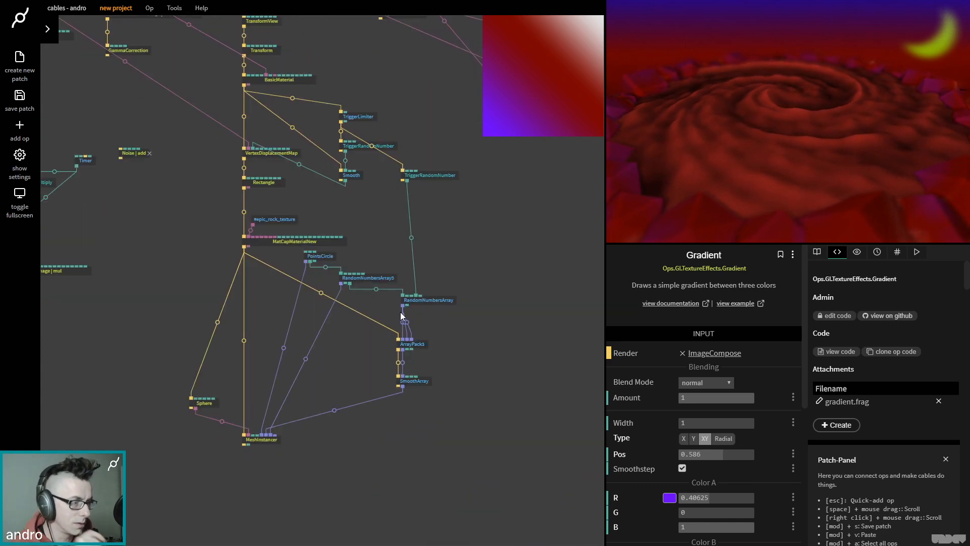
pyautogui.click(386, 277)
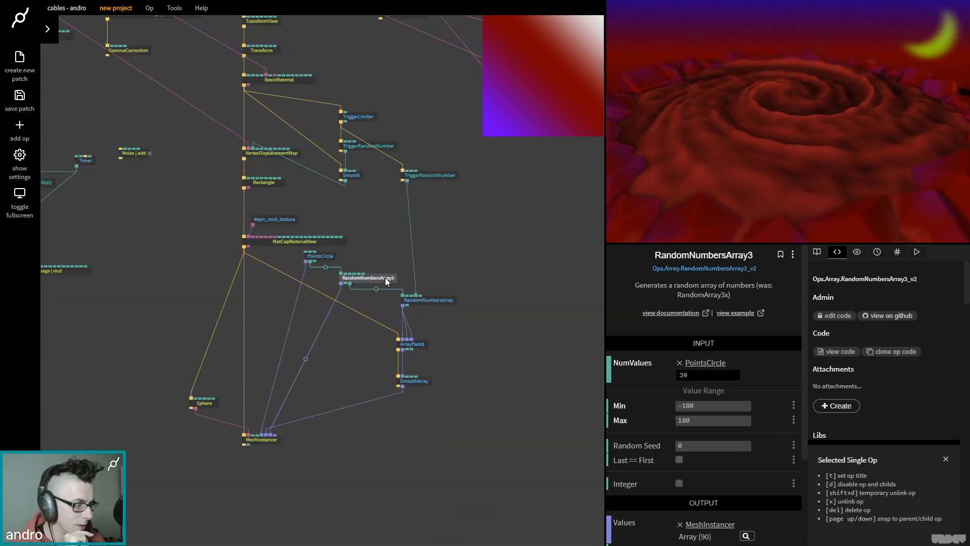
pyautogui.click(735, 404)
pyautogui.write('0')
pyautogui.press('Tab')
pyautogui.write('0')
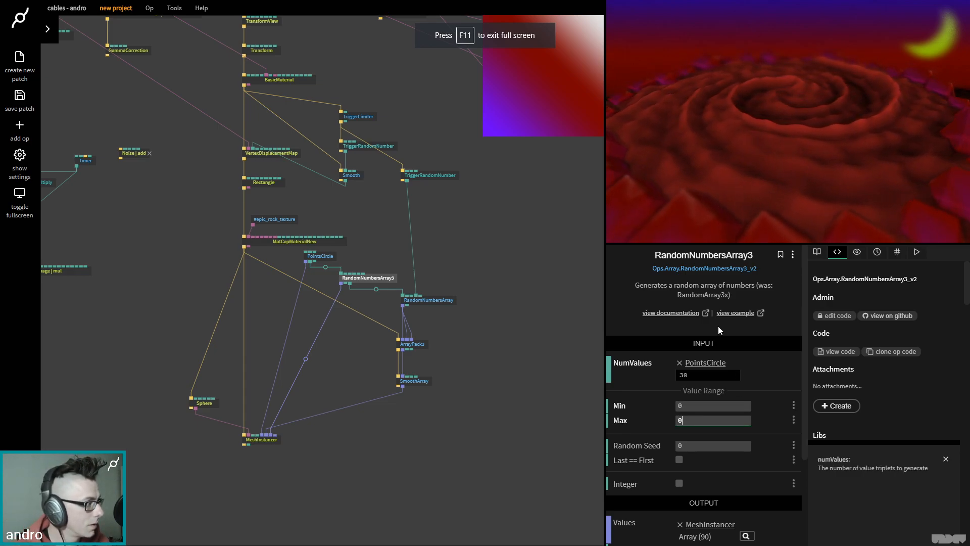
# - Try a RandomNumbersArray3 range of about -33.8 to 16.32, and restore Min to -180 and Max to 180
pyautogui.click(777, 422)
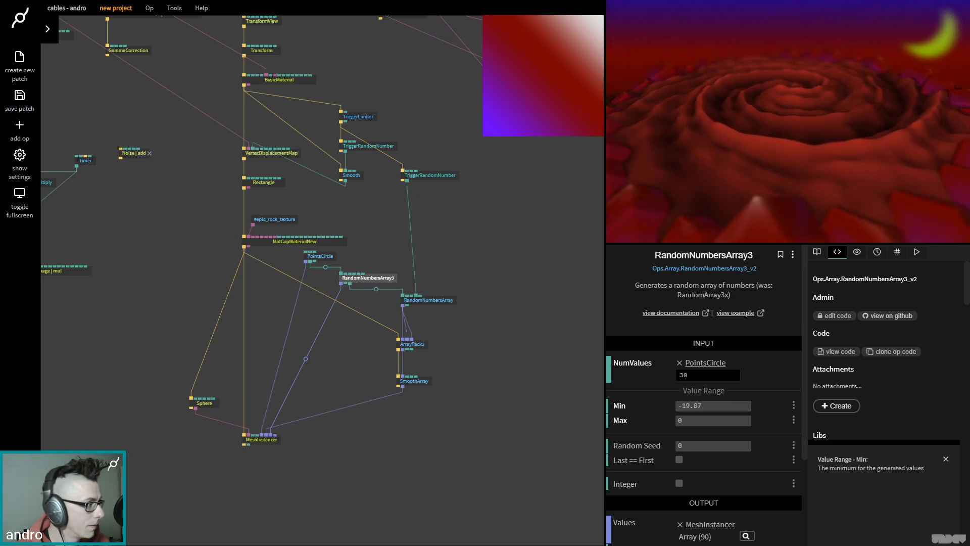
pyautogui.moveTo(713, 406); pyautogui.dragTo(768, 420)
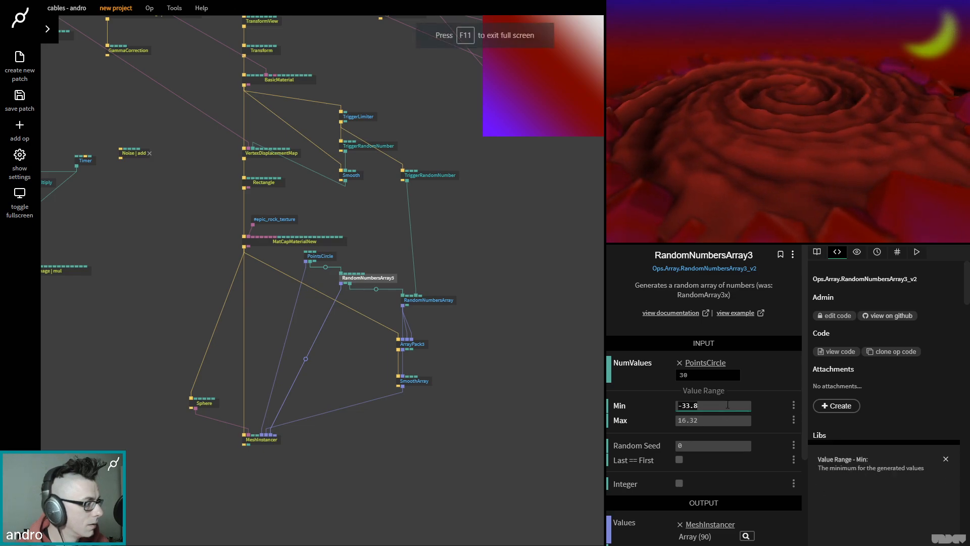
pyautogui.write('-180')
pyautogui.press('Tab')
pyautogui.write('180')
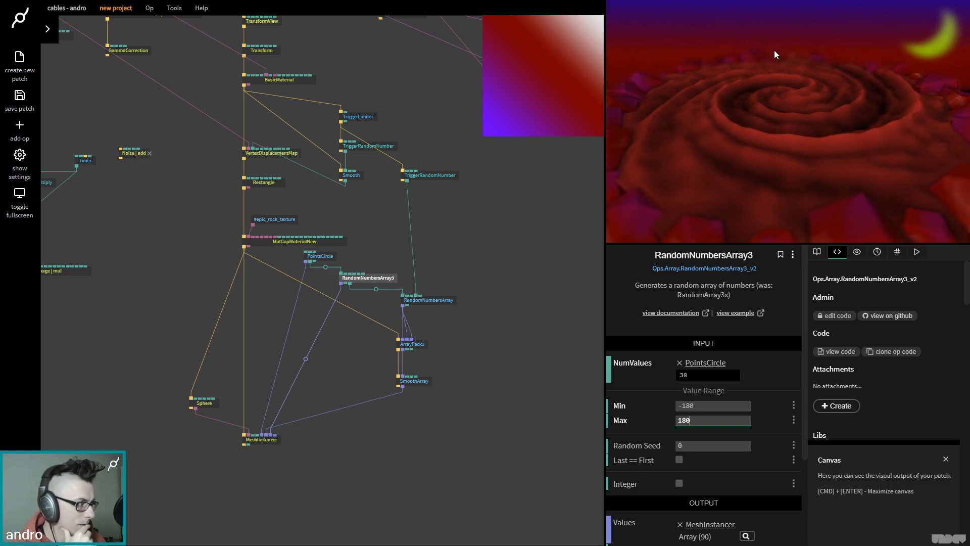
# - Insert a Transform op between Rectangle and MatCapMaterialNew and position it just below Rectangle in the chain
pyautogui.click(280, 241)
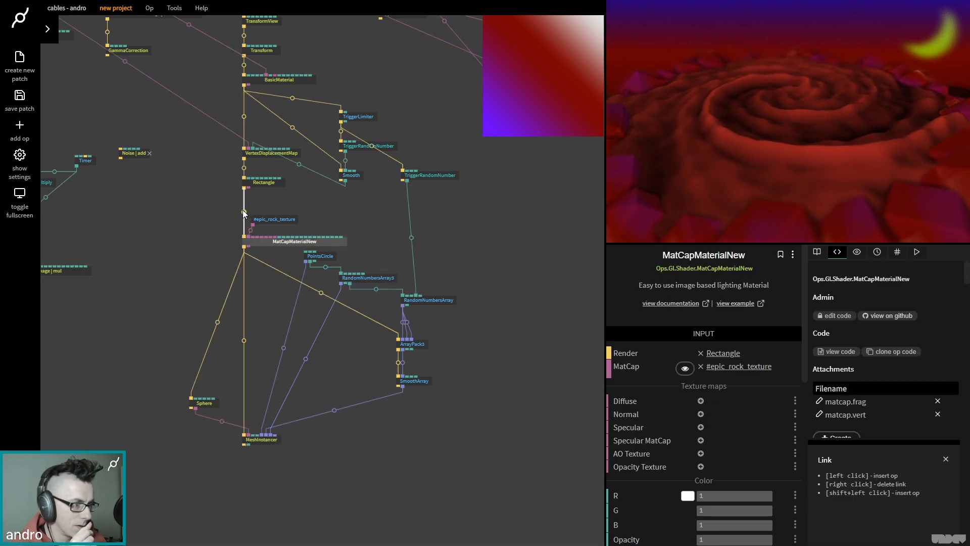
pyautogui.click(242, 211)
pyautogui.click(251, 244)
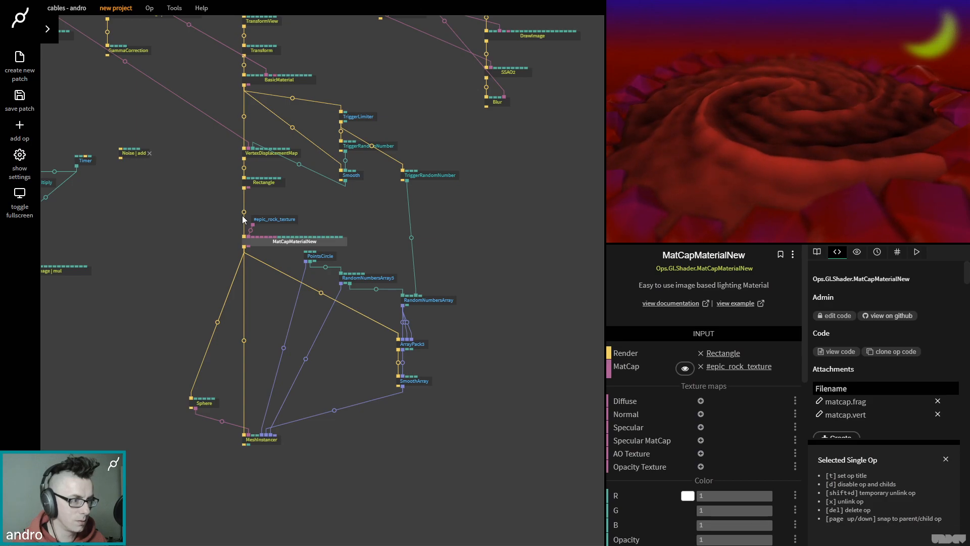
pyautogui.press('Escape')
pyautogui.write('t')
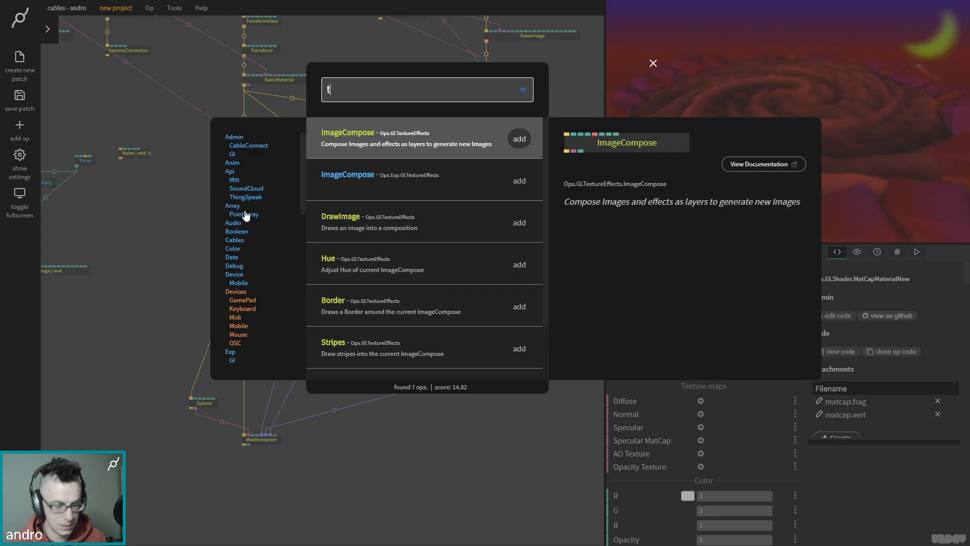
pyautogui.write('ransf')
pyautogui.press('Return')
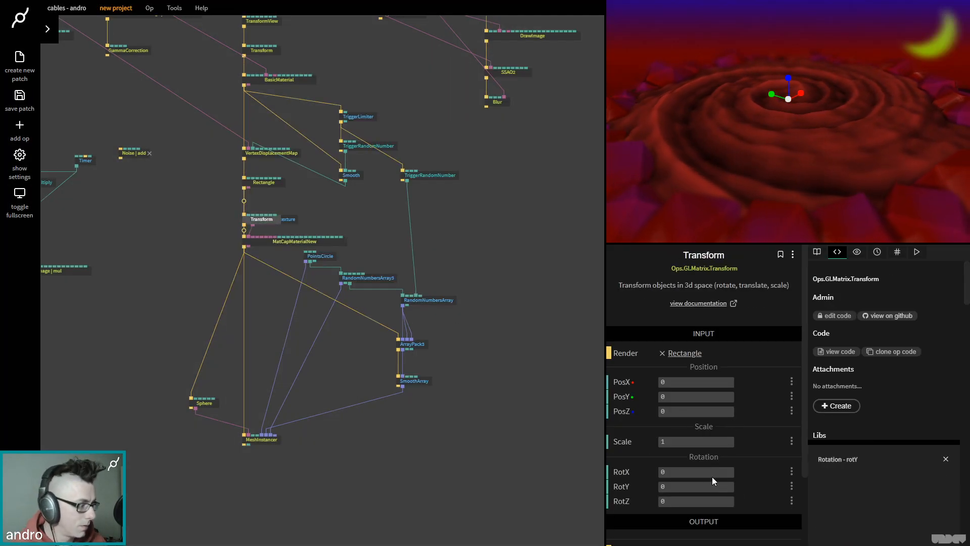
pyautogui.moveTo(259, 218); pyautogui.dragTo(264, 202)
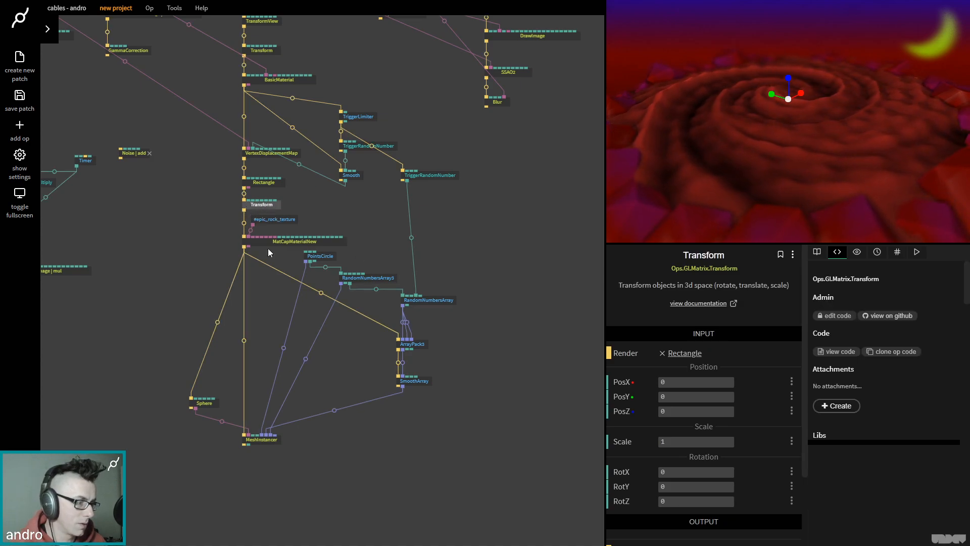
# - Tilt the ring of rocks by setting the new Transform's RotY to about -2.64
pyautogui.moveTo(687, 473); pyautogui.dragTo(894, 490)
pyautogui.write('01')
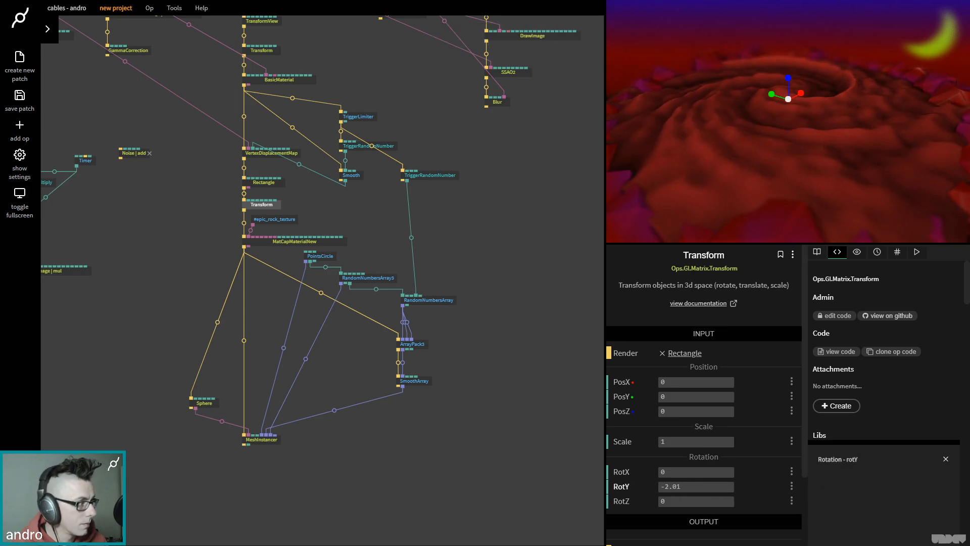
pyautogui.moveTo(436, 490); pyautogui.dragTo(408, 490)
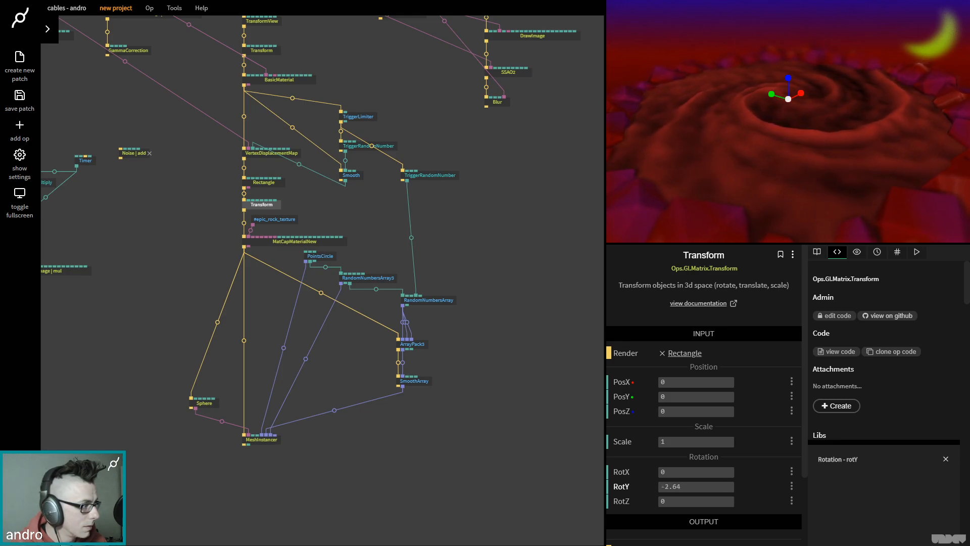
pyautogui.click(431, 478)
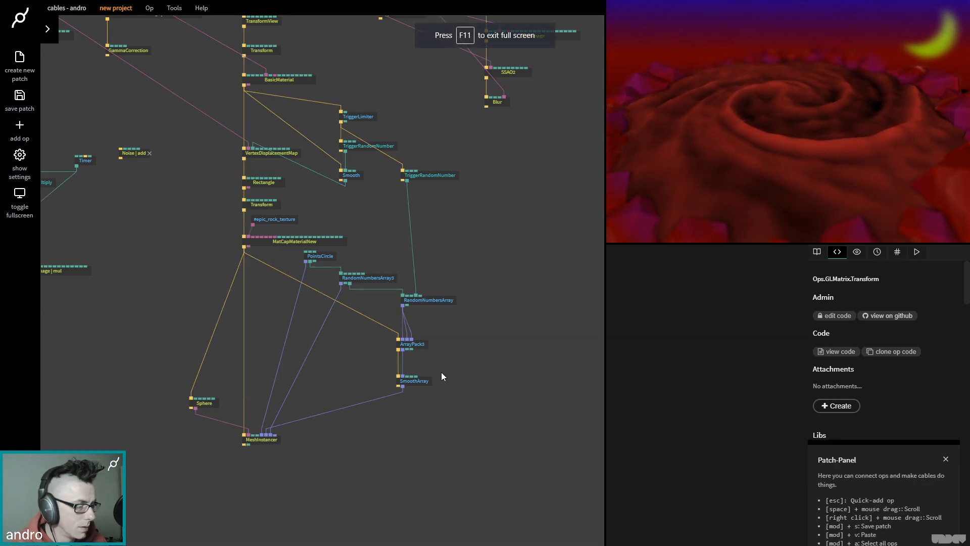
# - Set the Value Range of the RandomNumbersArray feeding ArrayPack3 to Min 1 and Max 8
pyautogui.click(434, 300)
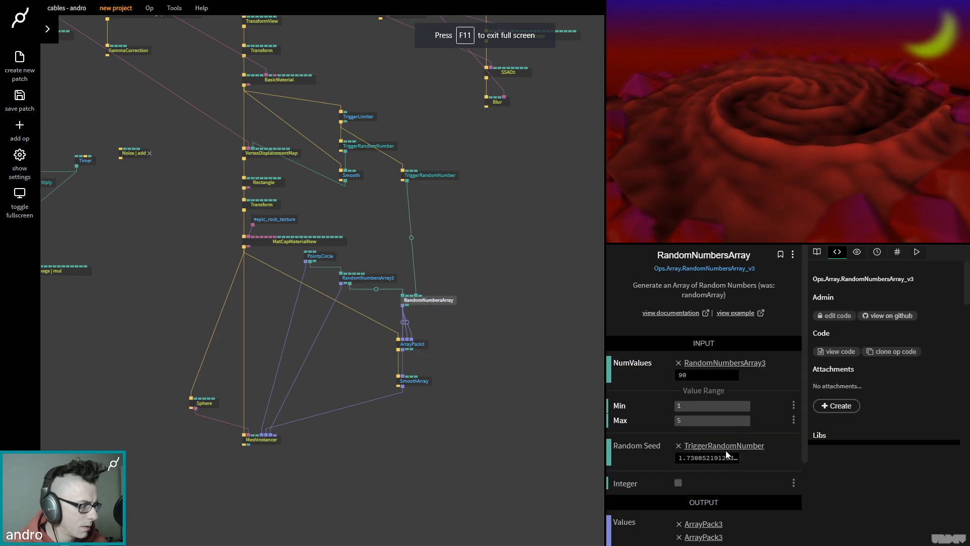
pyautogui.write('1')
pyautogui.click(721, 420)
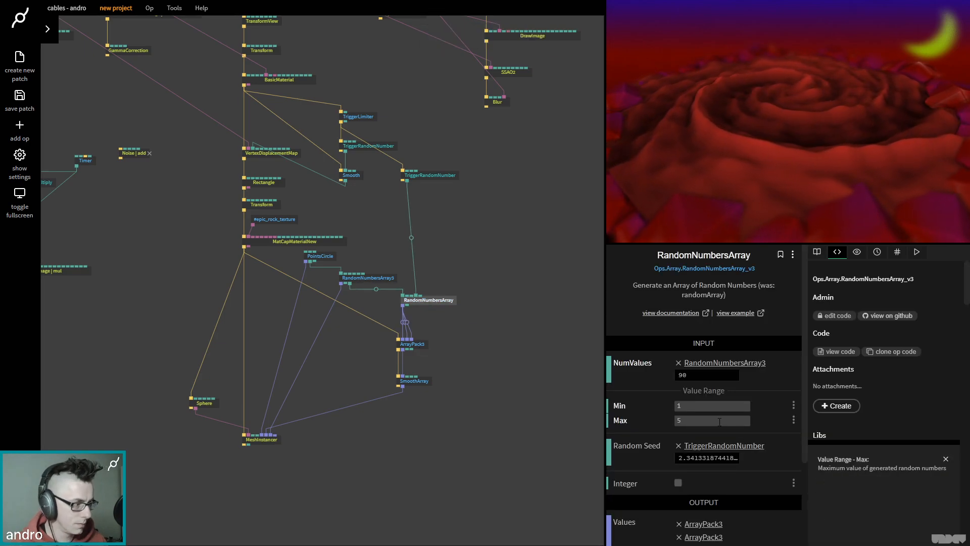
pyautogui.write('8')
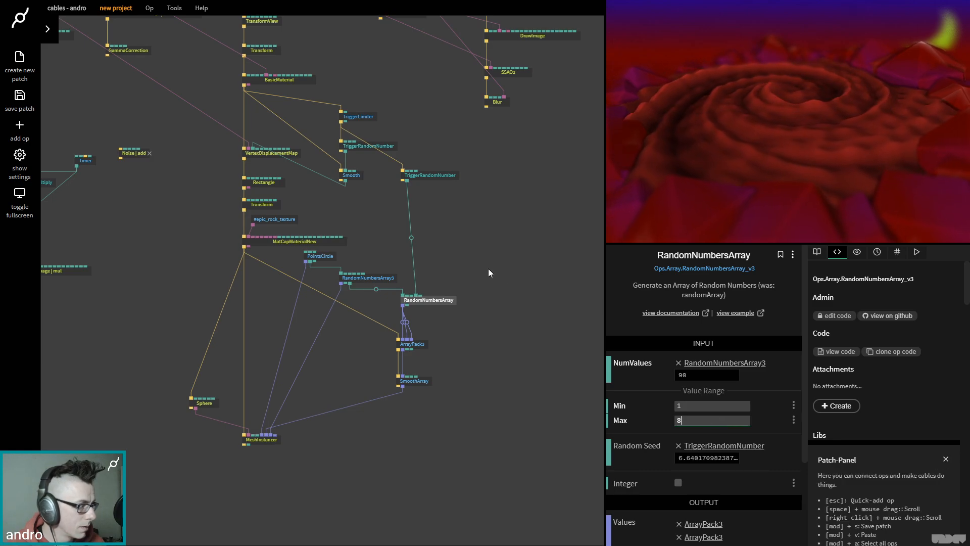
# - Shift the TriggerRandomNumber that seeds RandomNumbersArray slightly aside and remove its link from TriggerLimiter
pyautogui.click(436, 174)
pyautogui.moveTo(435, 174); pyautogui.dragTo(441, 172)
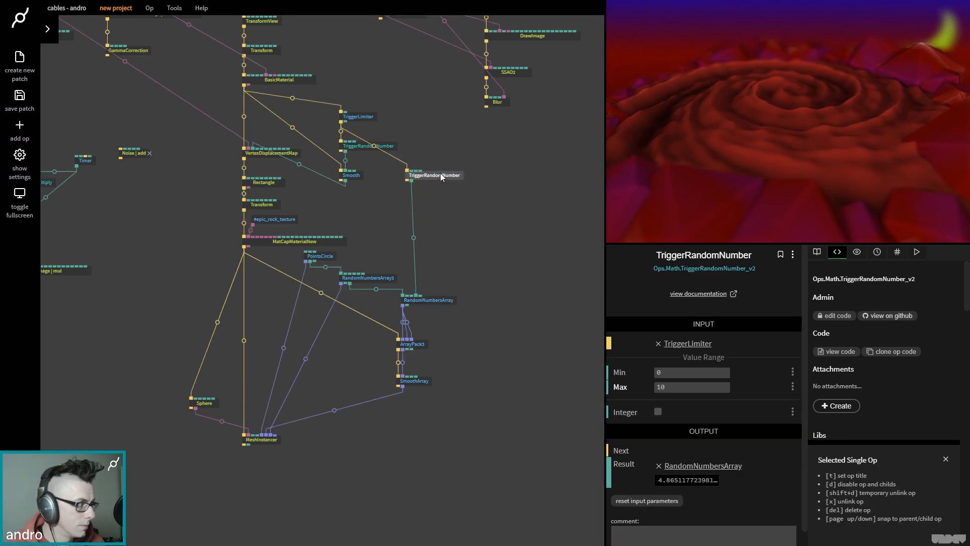
pyautogui.moveTo(466, 218); pyautogui.dragTo(437, 272)
pyautogui.moveTo(397, 231); pyautogui.dragTo(402, 230)
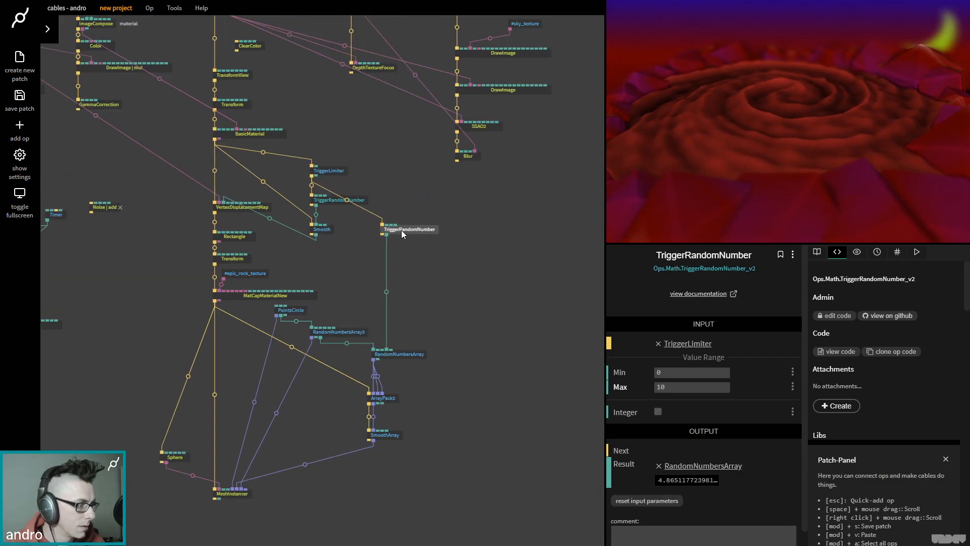
pyautogui.rightClick(347, 200)
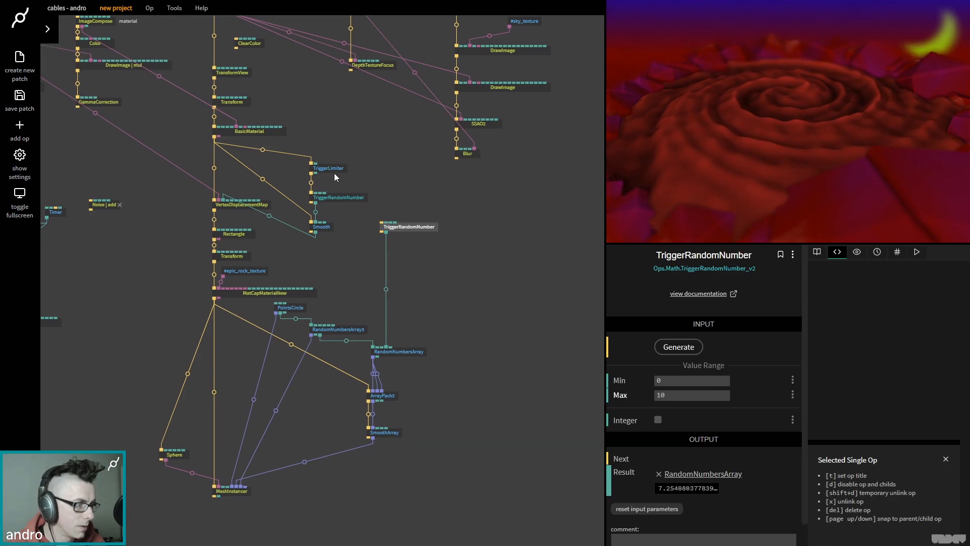
# - Duplicate the TriggerLimiter, place the copy above the TriggerRandomNumber that feeds RandomNumbersArray, and set its Milliseconds to 5100
pyautogui.click(332, 172)
pyautogui.hotkey('ctrl', 'c')
pyautogui.hotkey('ctrl', 'v')
pyautogui.moveTo(336, 184); pyautogui.dragTo(416, 178)
pyautogui.click(718, 367)
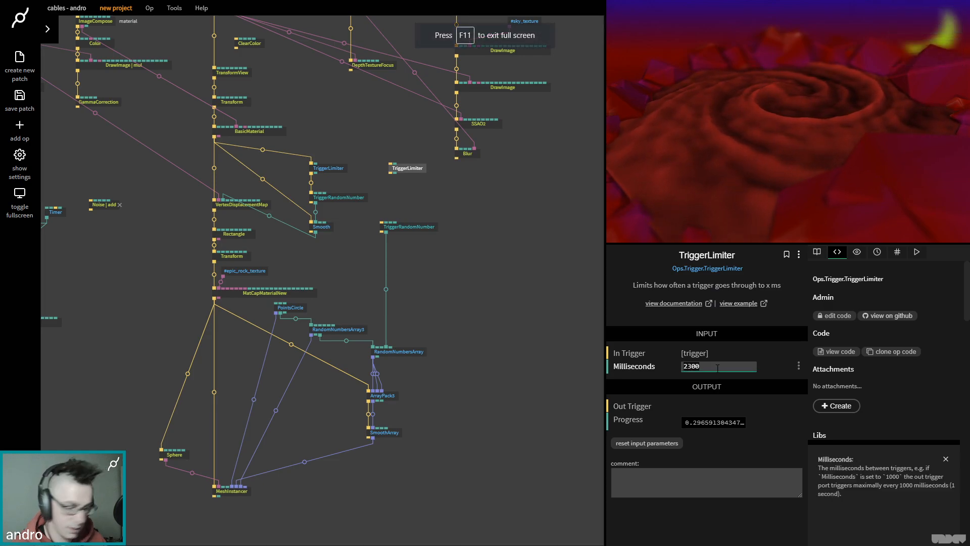
pyautogui.write('5100')
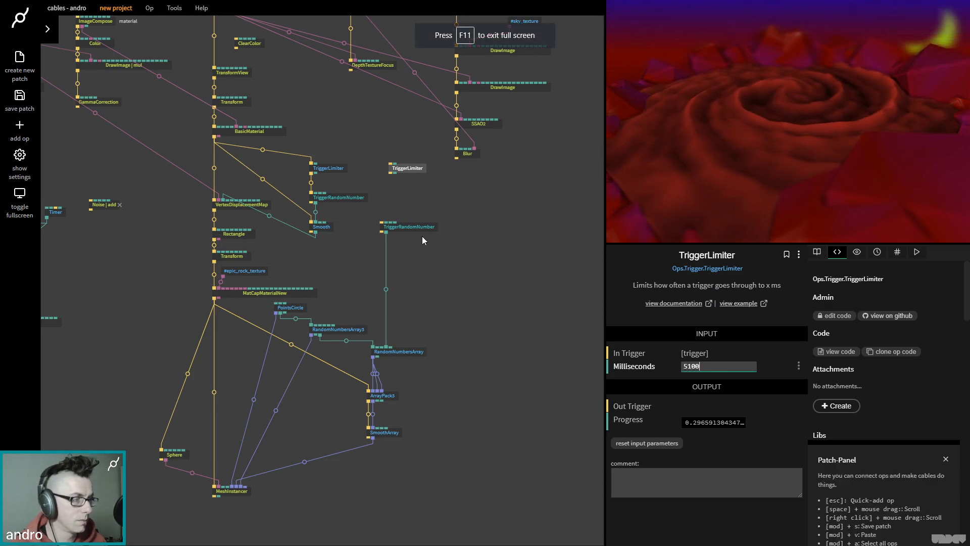
# - Link BasicMaterial's trigger through the new TriggerLimiter to the TriggerRandomNumber that feeds RandomNumbersArray, and align the limiter above it
pyautogui.moveTo(214, 140); pyautogui.dragTo(381, 223)
pyautogui.moveTo(410, 168); pyautogui.dragTo(397, 169)
pyautogui.click(436, 214)
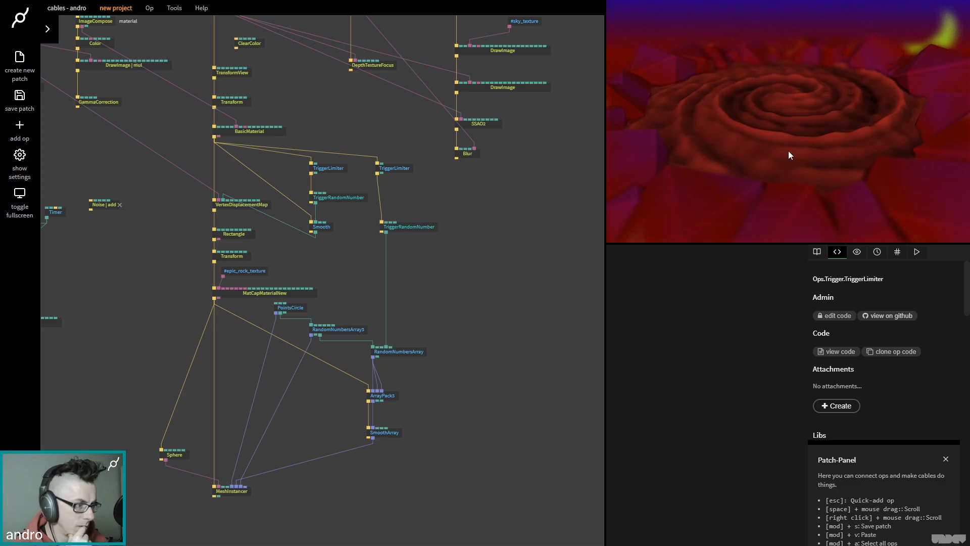
# - Set the Value Range Max of the TriggerRandomNumber feeding Smooth to 0.8
pyautogui.click(328, 197)
pyautogui.click(699, 387)
pyautogui.press('F11')
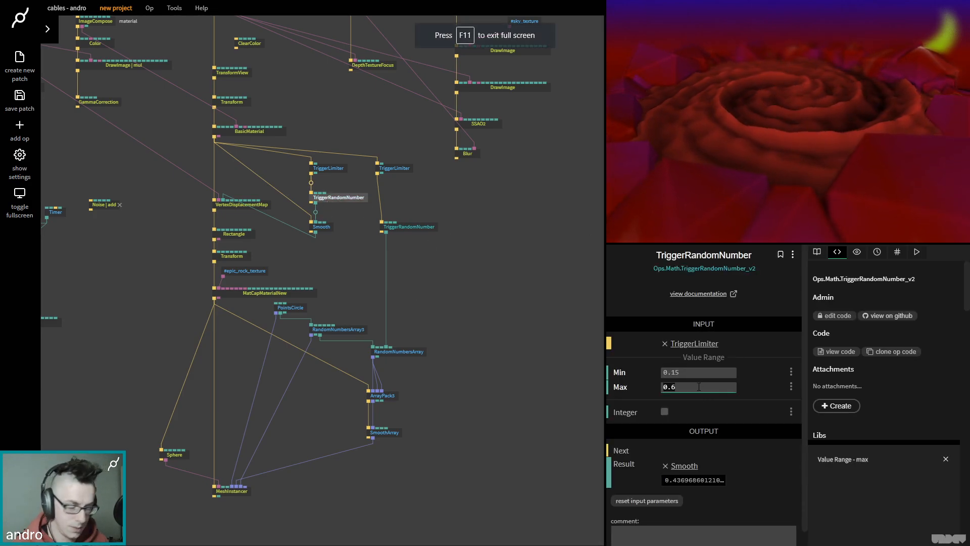
pyautogui.write('0.8')
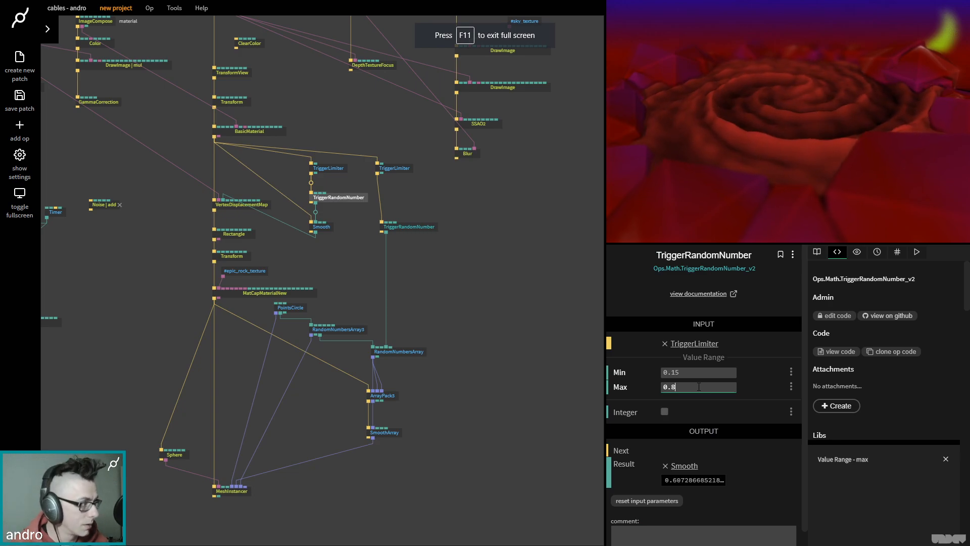
pyautogui.click(508, 232)
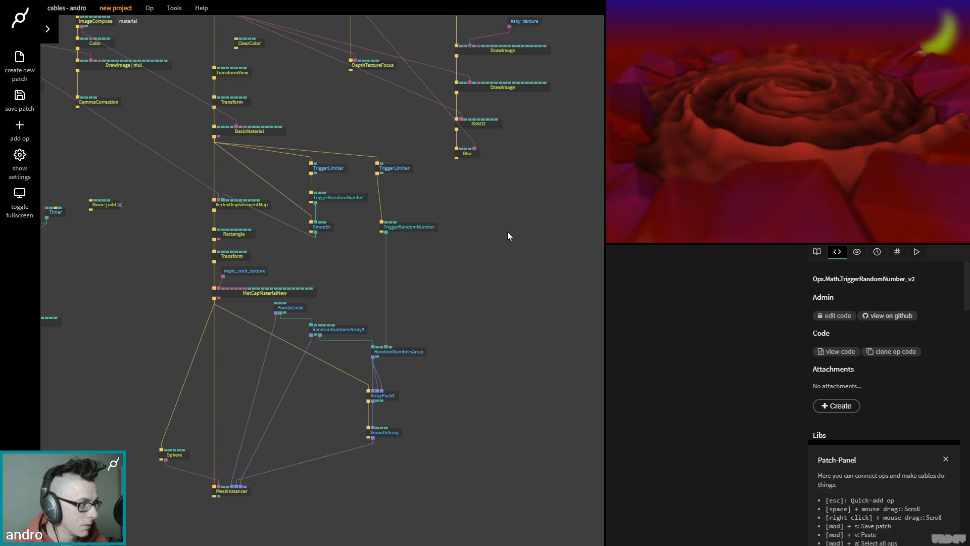
# - Adjust SSAO2 in the POST FX chain to an Ao Clamp of 0.152 and a Luminance Influence of 0.833
pyautogui.moveTo(451, 129); pyautogui.dragTo(432, 265)
pyautogui.click(461, 260)
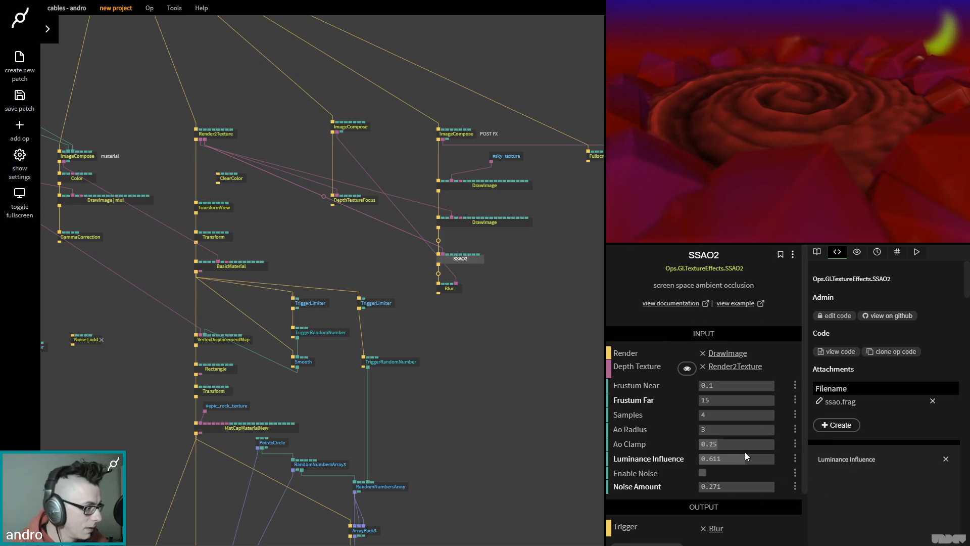
pyautogui.moveTo(720, 445)
pyautogui.mouseDown()
pyautogui.moveTo(690, 444)
pyautogui.moveTo(752, 445)
pyautogui.moveTo(699, 444)
pyautogui.moveTo(730, 444)
pyautogui.moveTo(711, 445)
pyautogui.moveTo(731, 459)
pyautogui.moveTo(741, 430)
pyautogui.moveTo(730, 429)
pyautogui.mouseUp()
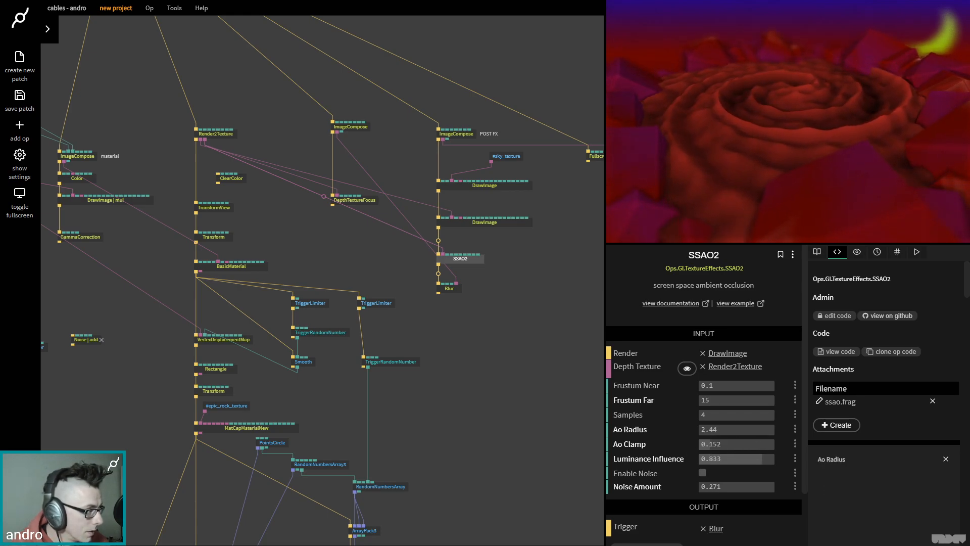
# - Try SSAO2 Ao Radius values of 10, 1, 0 and 2, and settle on 3
pyautogui.click(742, 430)
pyautogui.write('10')
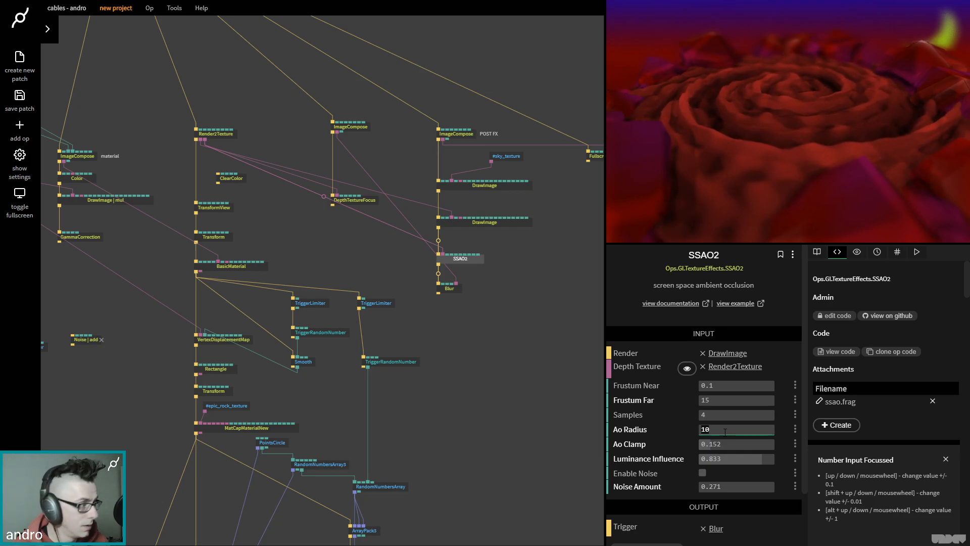
pyautogui.write('3')
pyautogui.press('BackSpace')
pyautogui.write('2')
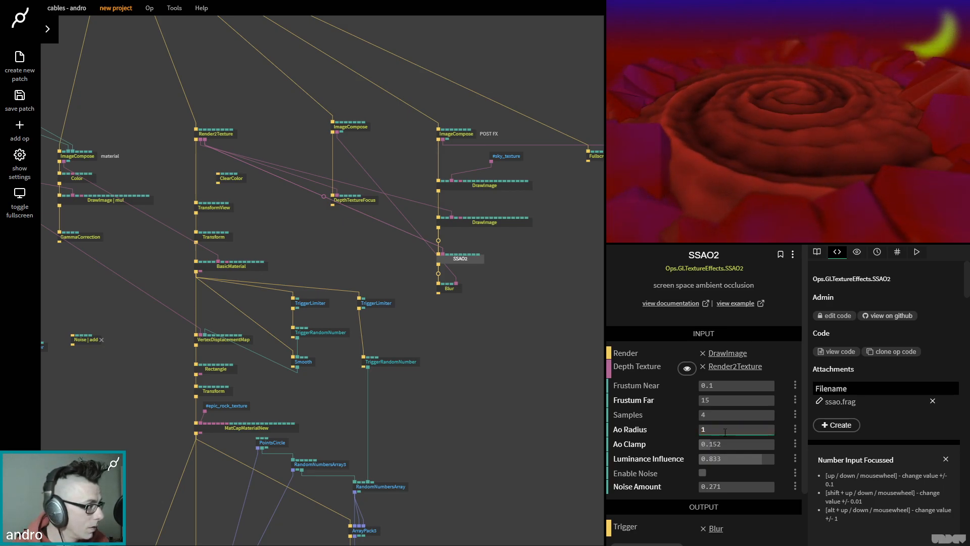
pyautogui.press('BackSpace')
pyautogui.write('0')
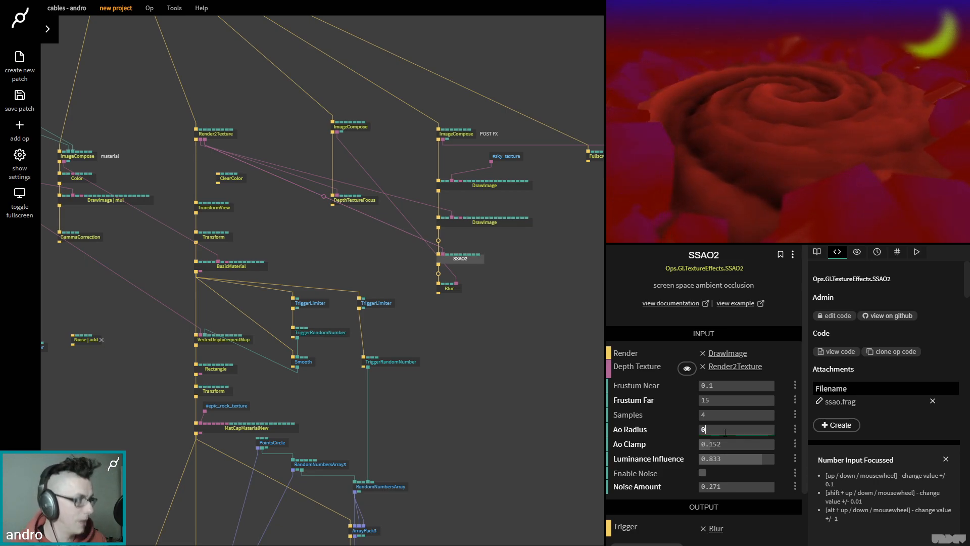
pyautogui.press('BackSpace')
pyautogui.write('1')
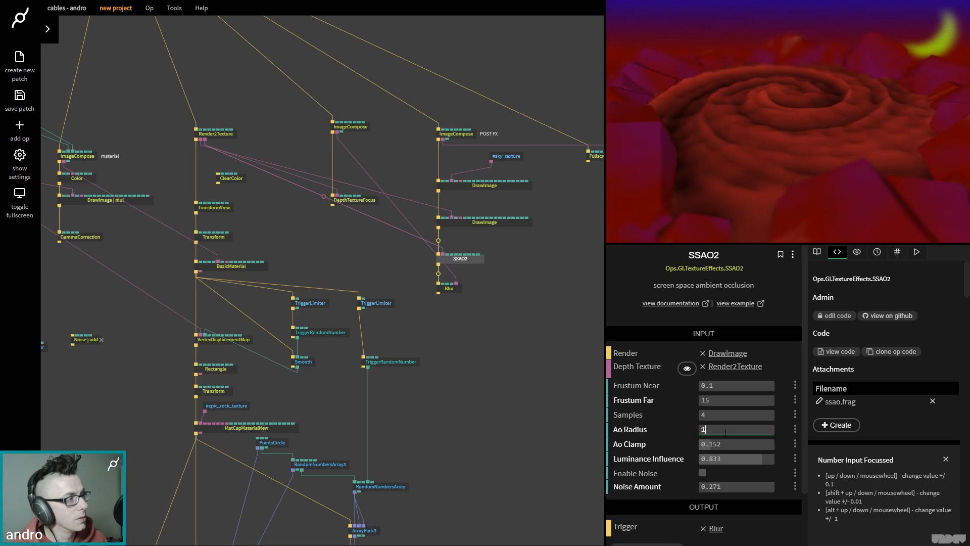
pyautogui.press('BackSpace')
pyautogui.write('2')
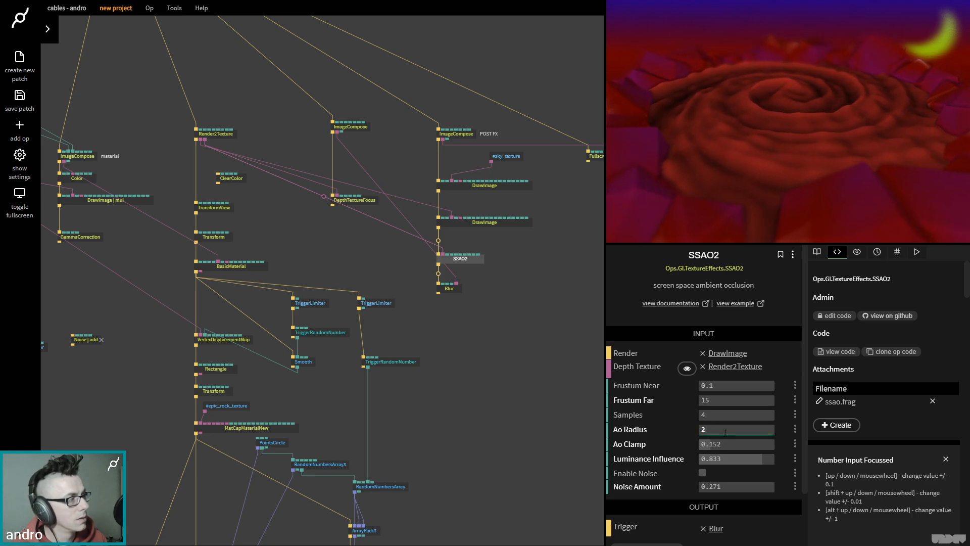
pyautogui.press('BackSpace')
pyautogui.write('3')
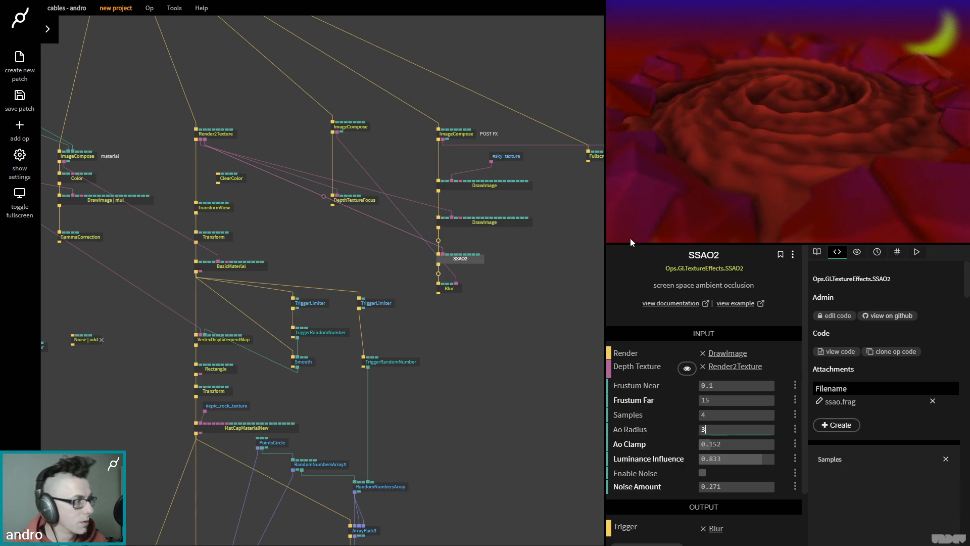
pyautogui.click(720, 428)
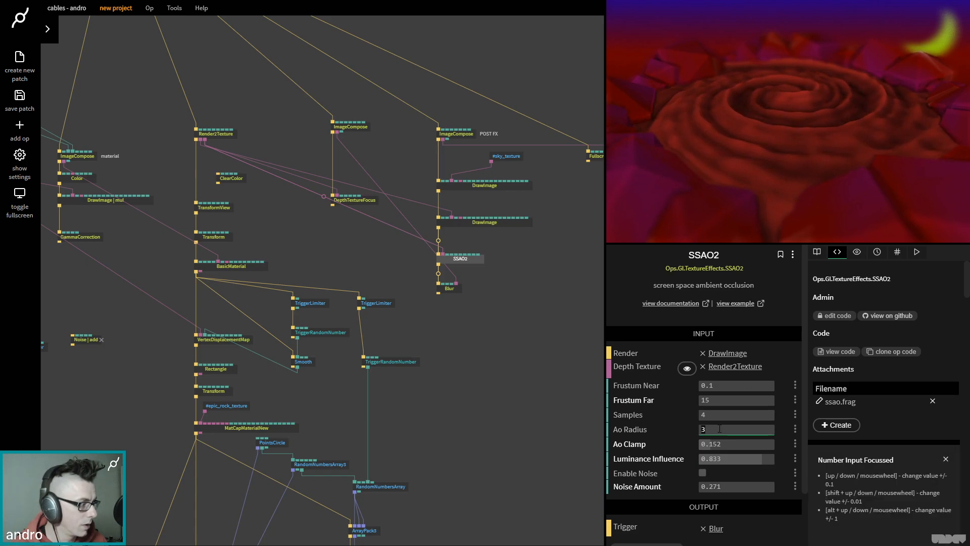
pyautogui.click(462, 327)
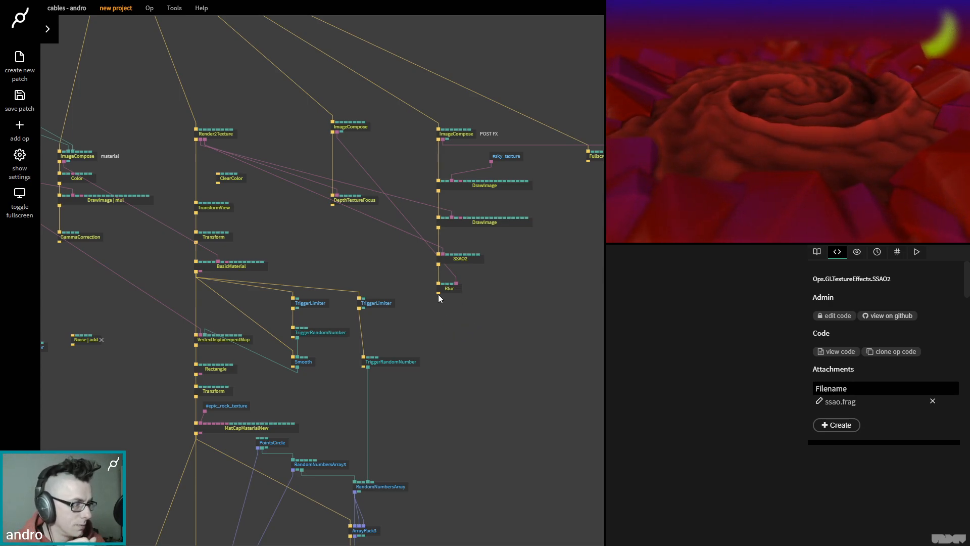
# - Try a GammaCorrection op after Blur in the POST FX chain, adjust its values, and delete it
pyautogui.moveTo(438, 293); pyautogui.dragTo(450, 320)
pyautogui.write('gamma')
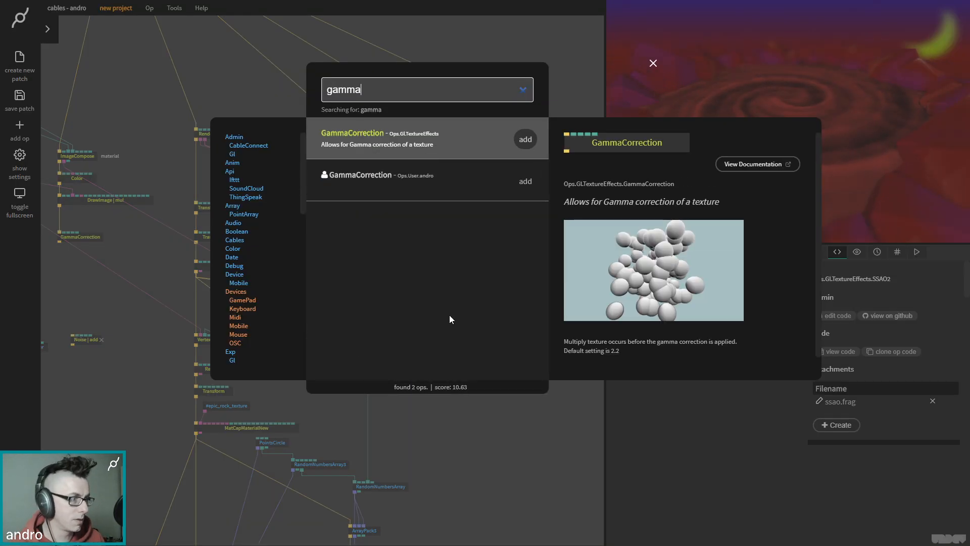
pyautogui.press('Return')
pyautogui.moveTo(707, 437); pyautogui.dragTo(677, 437)
pyautogui.moveTo(734, 423); pyautogui.dragTo(736, 422)
pyautogui.press('Delete')
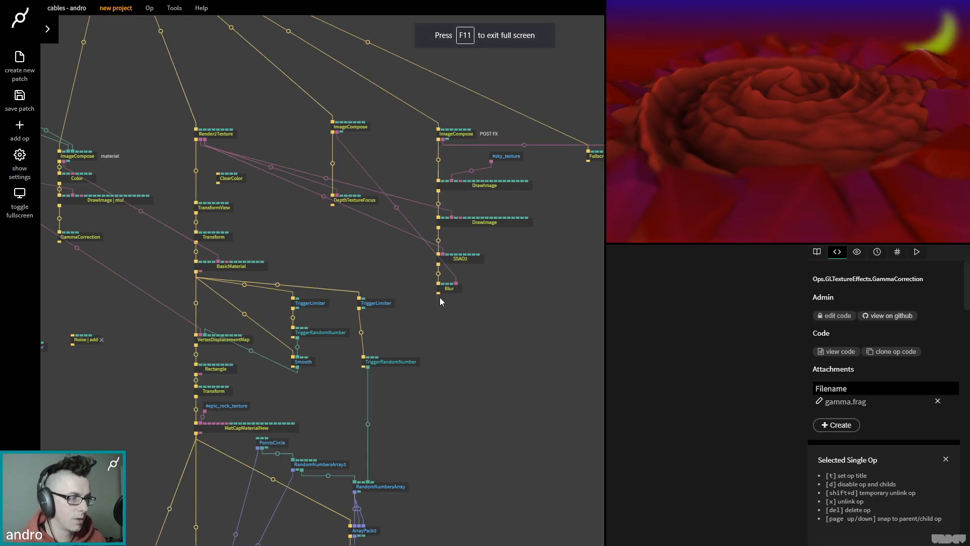
# - Add a BrightnessContrast op below Blur in the POST FX chain
pyautogui.moveTo(436, 294); pyautogui.dragTo(457, 329)
pyautogui.write('bright')
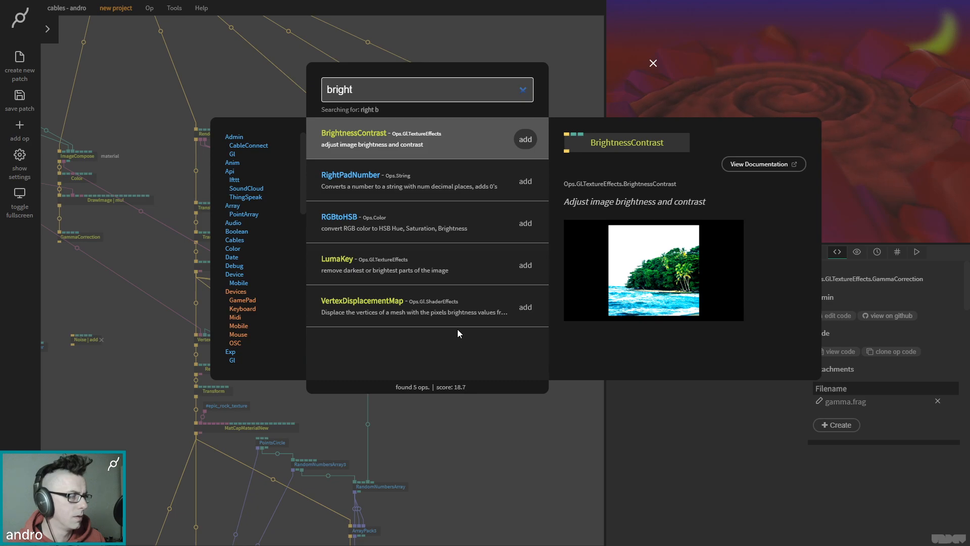
pyautogui.press('Return')
# - Try a ClampTexture op linked after Blur with its Mode set to Remap smooth
pyautogui.moveTo(446, 307); pyautogui.dragTo(441, 306)
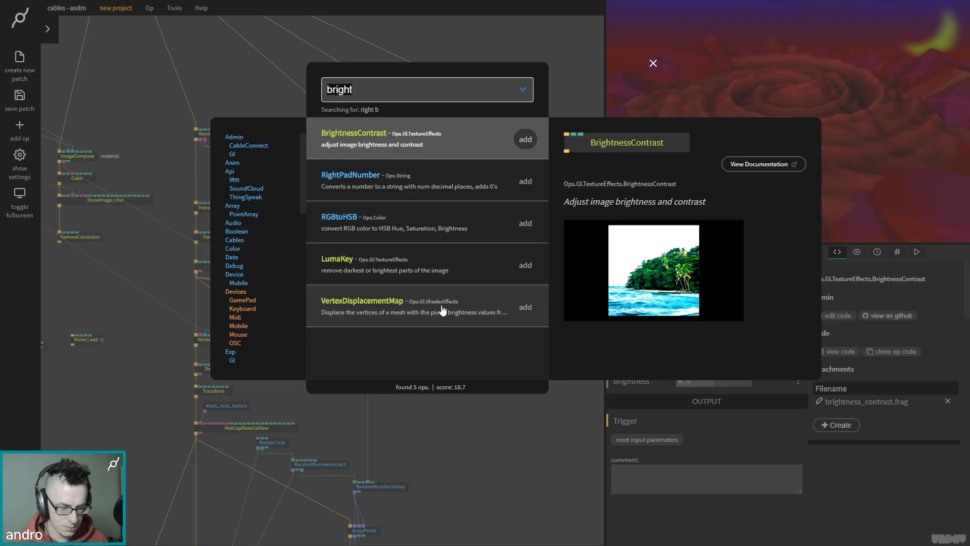
pyautogui.write('clampte')
pyautogui.press('Return')
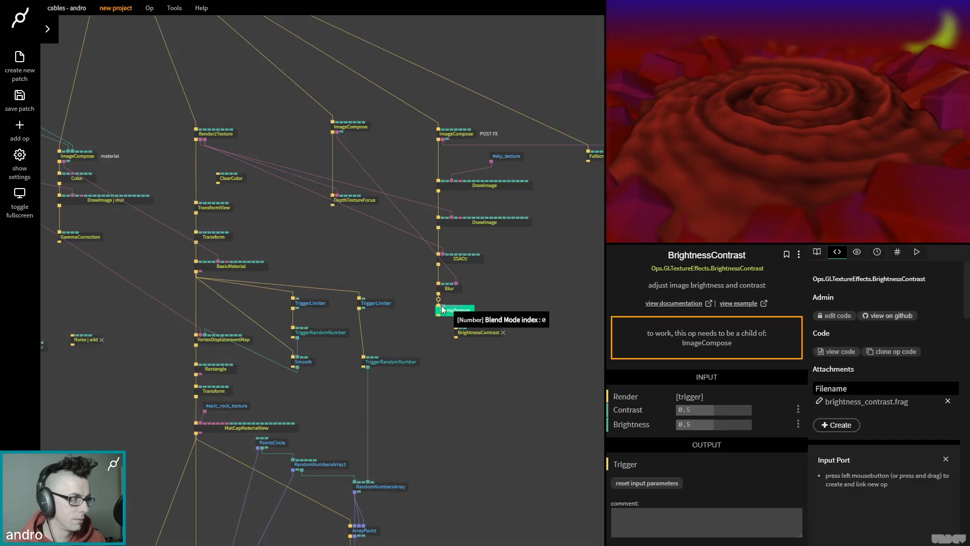
pyautogui.click(703, 434)
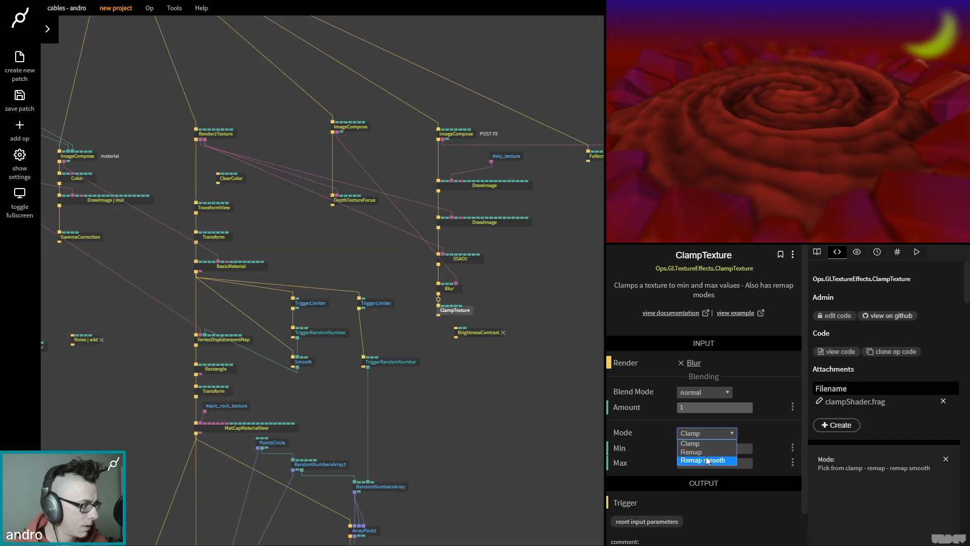
pyautogui.click(705, 458)
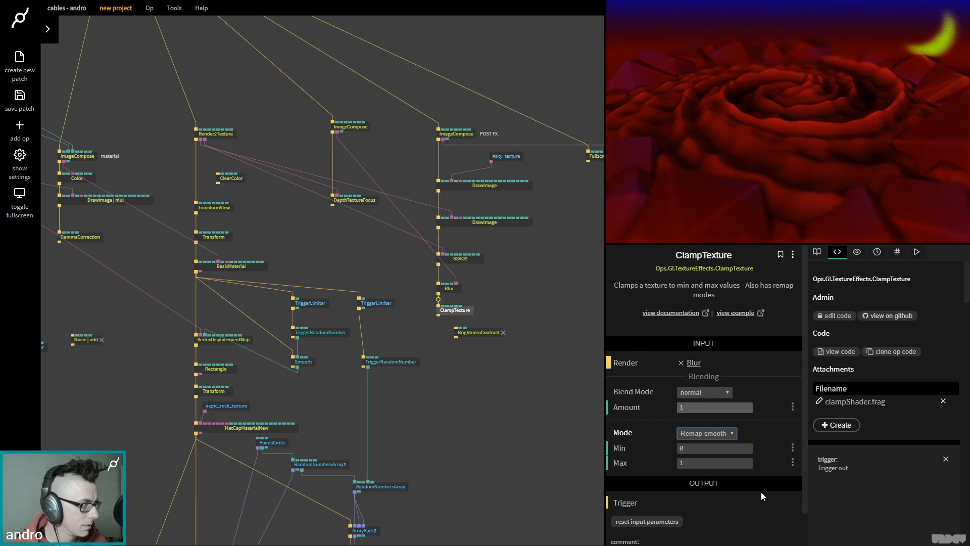
# - Try different Min and Max values on ClampTexture and return them to 0 and 1
pyautogui.moveTo(716, 464)
pyautogui.mouseDown()
pyautogui.moveTo(724, 463)
pyautogui.moveTo(708, 464)
pyautogui.moveTo(720, 448)
pyautogui.mouseUp()
pyautogui.click(715, 462)
pyautogui.write('1')
pyautogui.write('0')
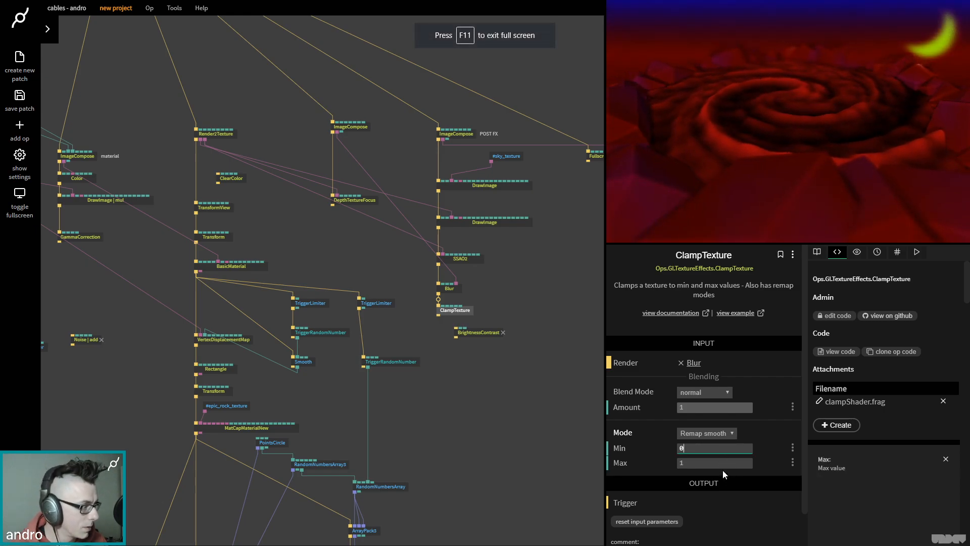
# - Compare ClampTexture's Clamp and Remap modes, and choose Remap smooth again
pyautogui.click(726, 432)
pyautogui.click(721, 443)
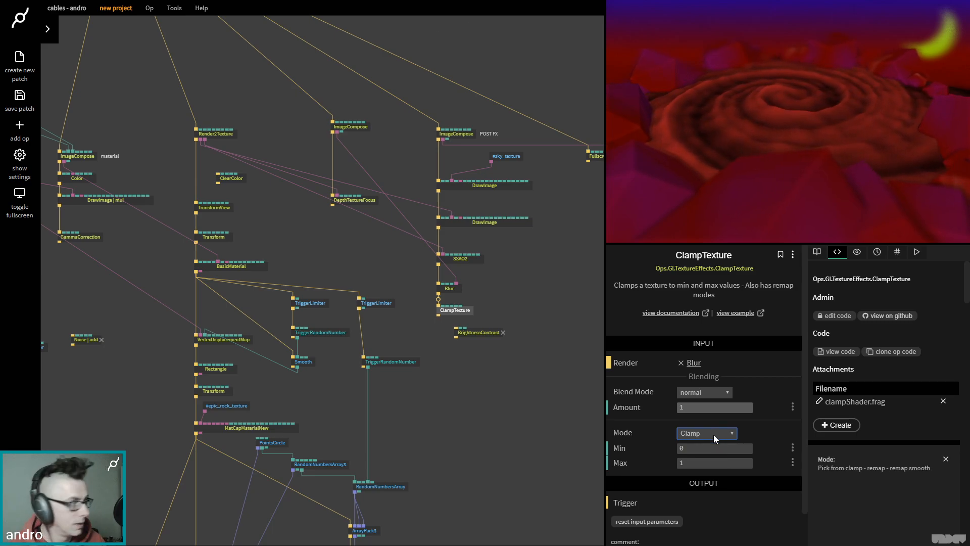
pyautogui.click(713, 434)
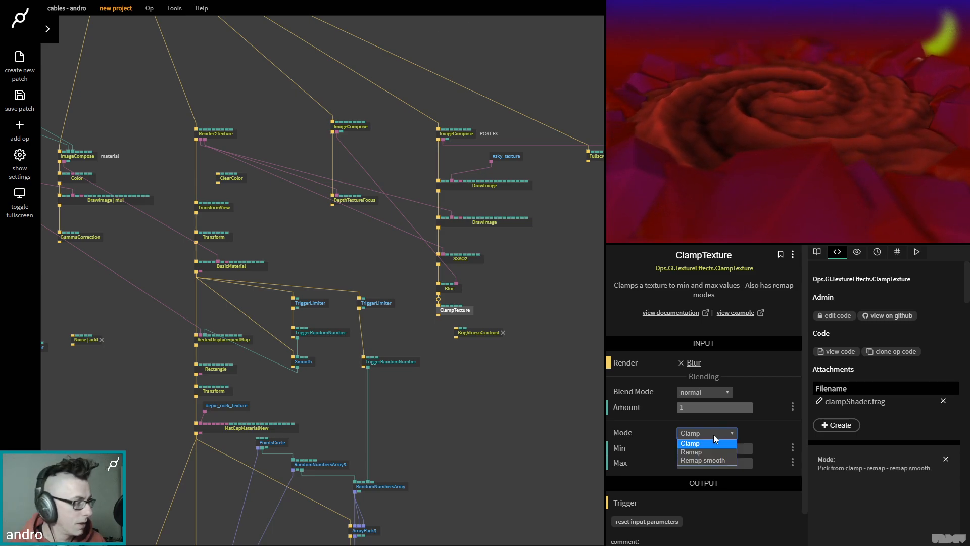
pyautogui.click(711, 450)
pyautogui.click(710, 434)
pyautogui.click(714, 456)
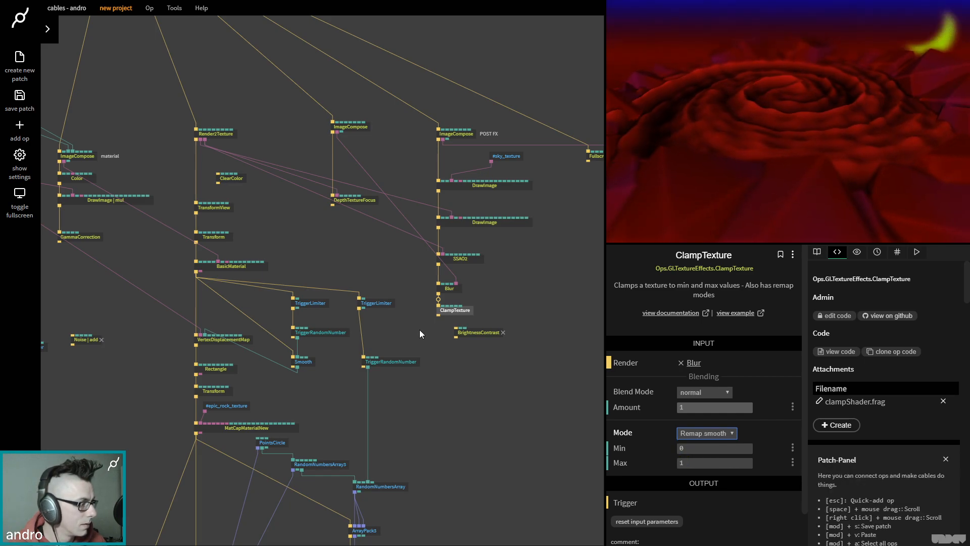
# - Toggle ClampTexture off and on to compare the image with and without it, and delete the op
pyautogui.click(448, 312)
pyautogui.press('d')
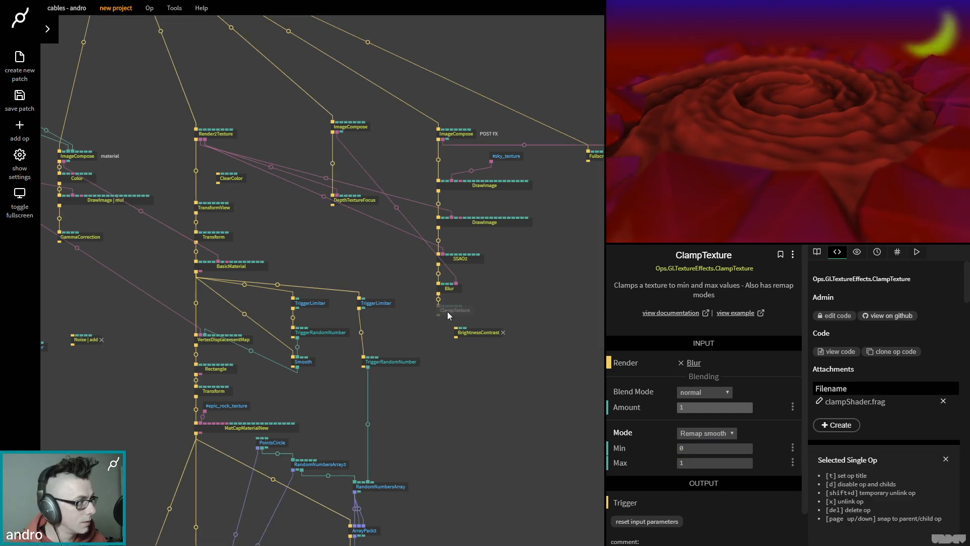
pyautogui.press('d')
pyautogui.press('d')
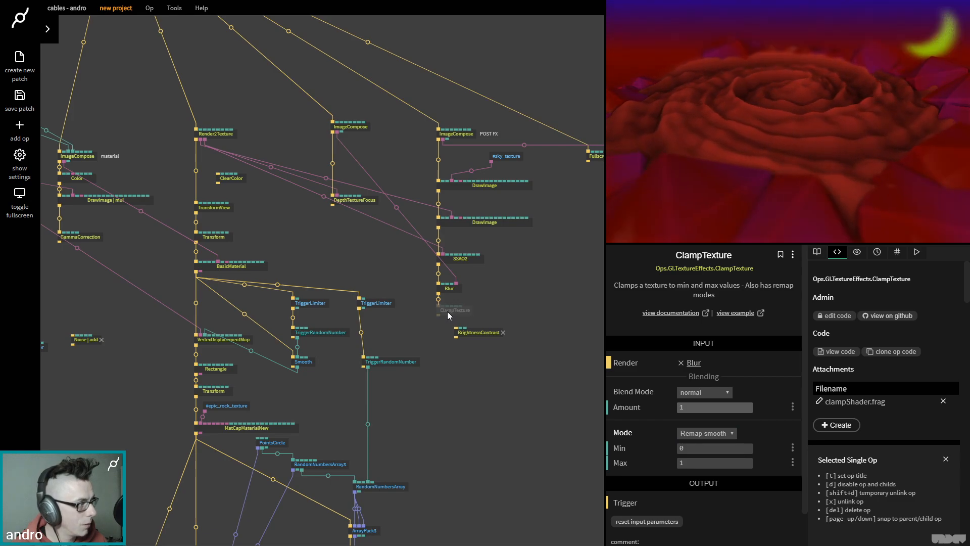
pyautogui.press('d')
pyautogui.press('d')
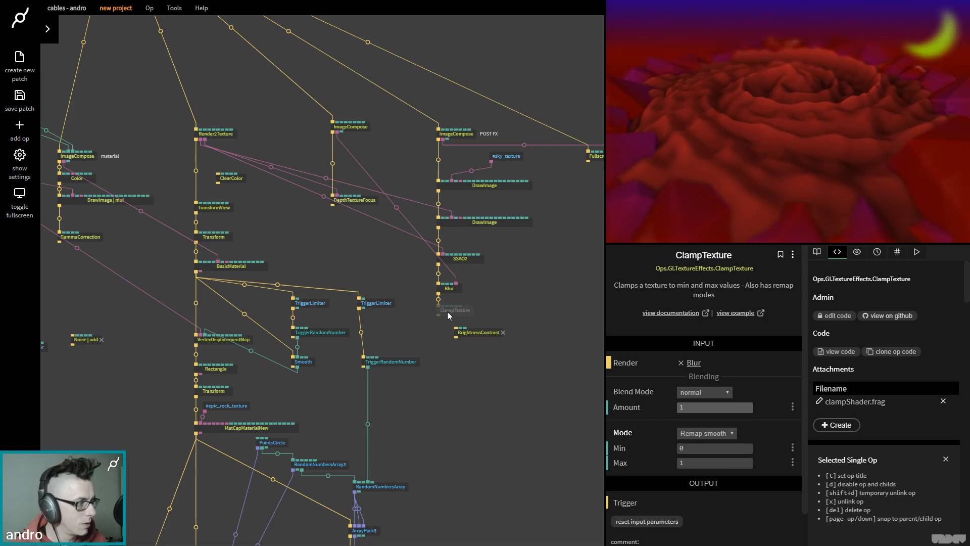
pyautogui.press('Delete')
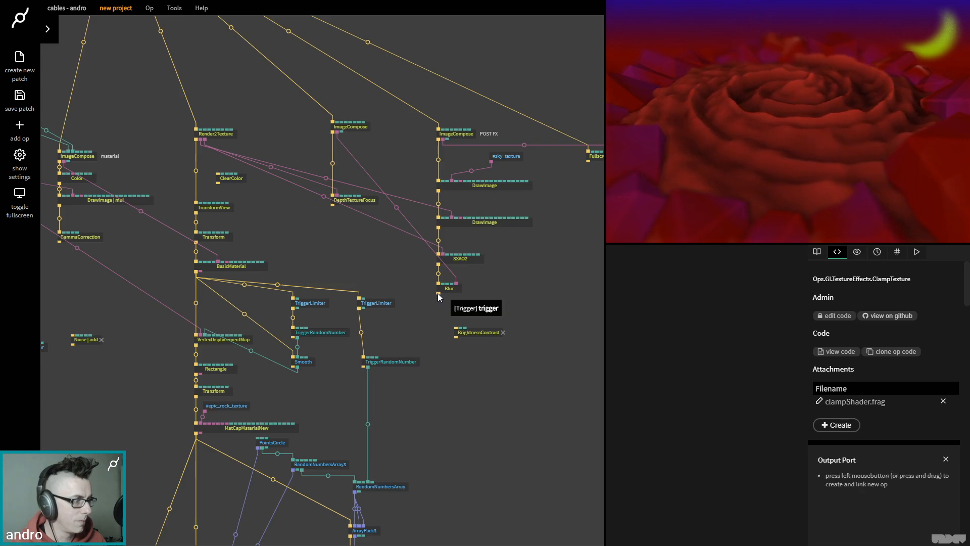
# - Add a Noise op linked after Blur in the POST FX chain and set its Blend Mode to substract
pyautogui.click(439, 297)
pyautogui.write('p')
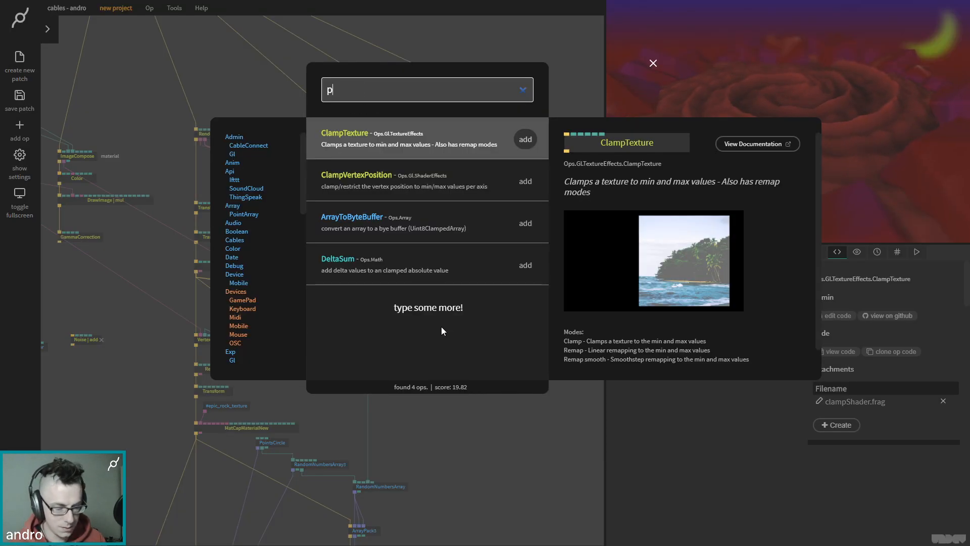
pyautogui.write('ix')
pyautogui.press('BackSpace')
pyautogui.press('BackSpace')
pyautogui.press('BackSpace')
pyautogui.write('n')
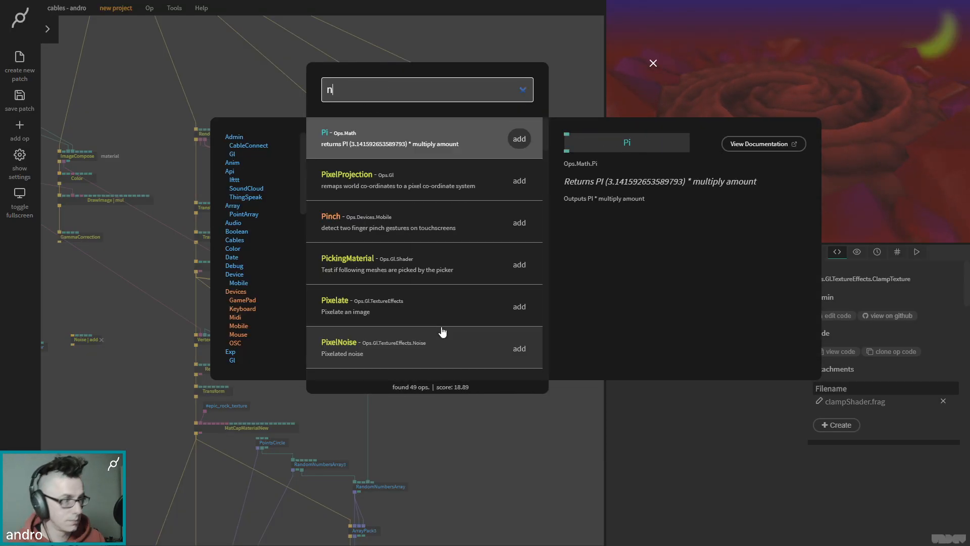
pyautogui.write('oise')
pyautogui.press('Return')
pyautogui.click(704, 382)
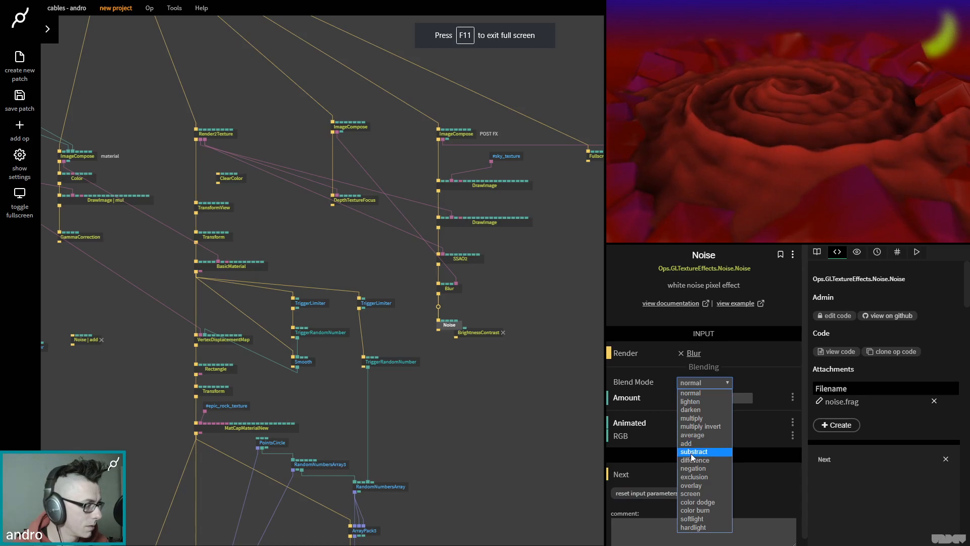
pyautogui.click(693, 452)
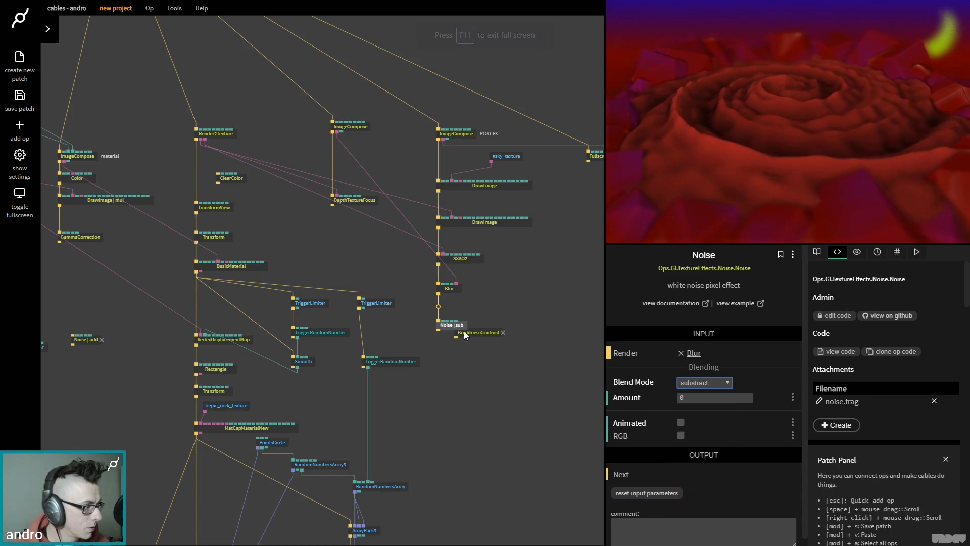
# - Delete the unlinked BrightnessContrast op and set the Amount of the POST FX Noise op to 0.1
pyautogui.moveTo(474, 332); pyautogui.dragTo(510, 347)
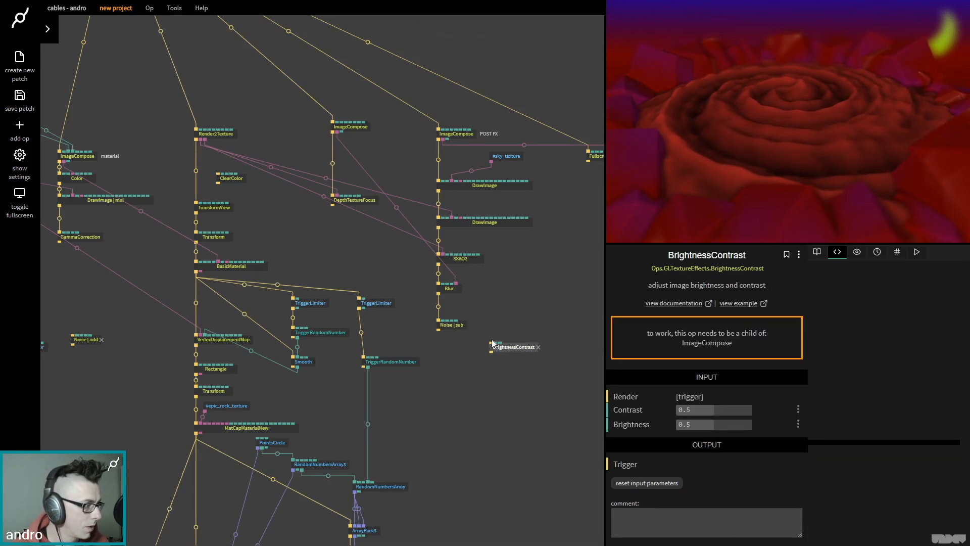
pyautogui.press('Delete')
pyautogui.click(461, 325)
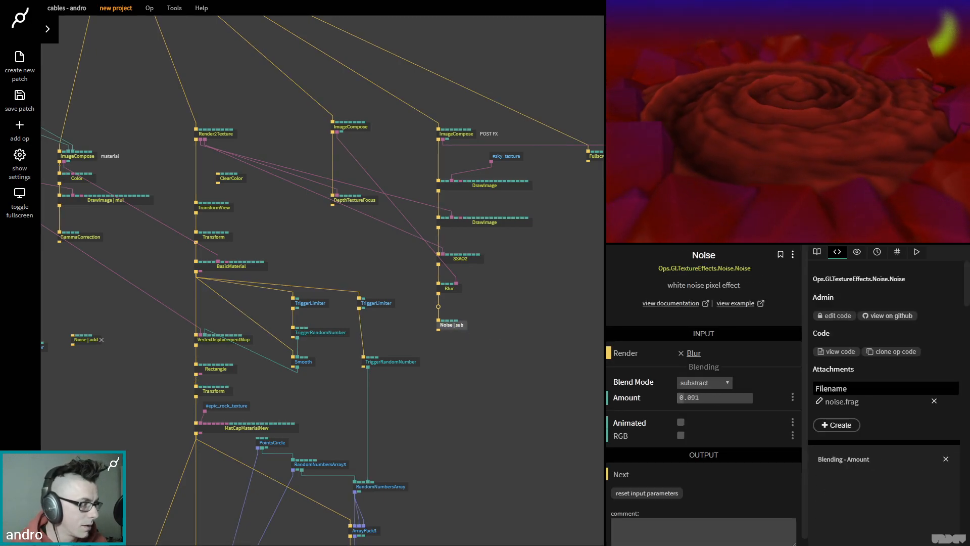
pyautogui.press('F11')
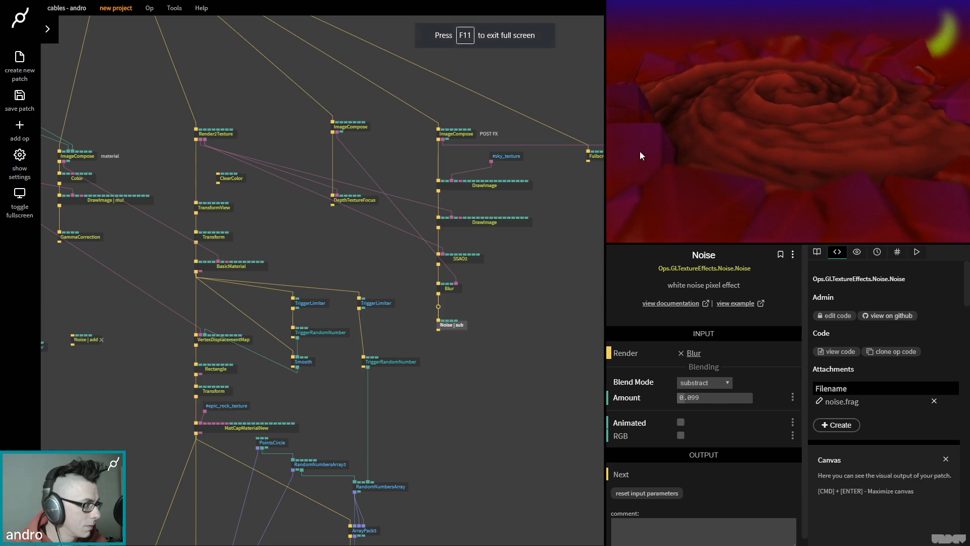
pyautogui.moveTo(717, 397); pyautogui.dragTo(715, 397)
pyautogui.click(715, 398)
pyautogui.write('0.1')
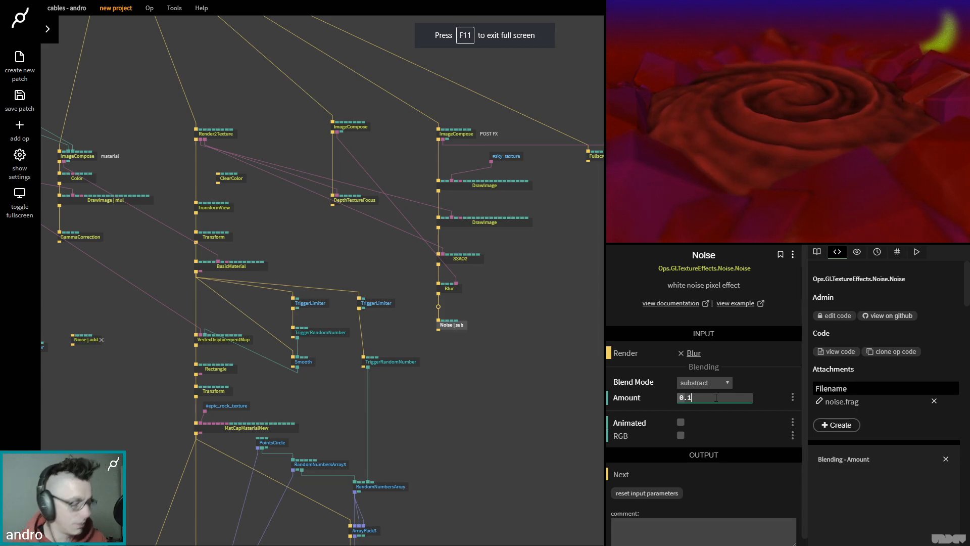
# - Try Amount values of 0.05, 0.2 and 0.5 on the POST FX Noise op
pyautogui.press('BackSpace')
pyautogui.write('05')
pyautogui.press('BackSpace')
pyautogui.press('BackSpace')
pyautogui.write('1')
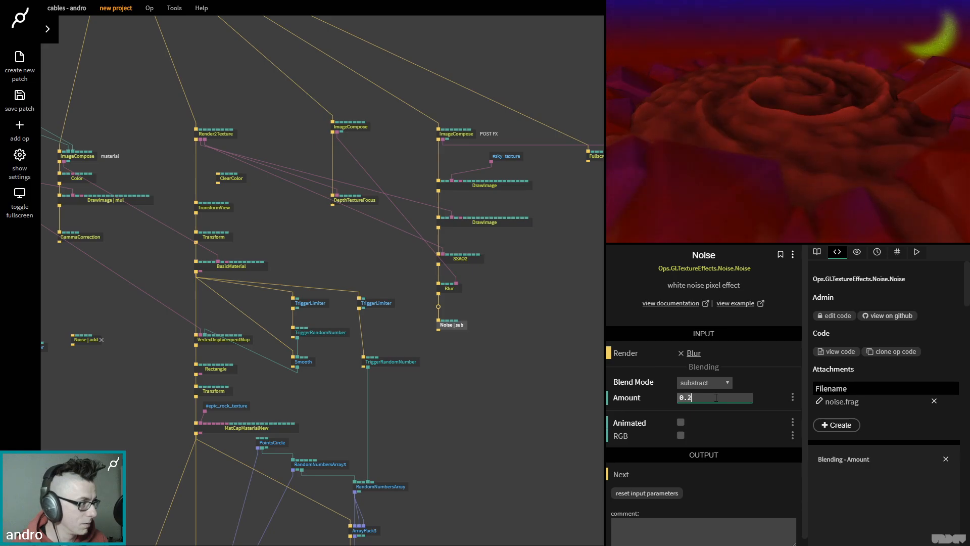
pyautogui.press('BackSpace')
pyautogui.write('5')
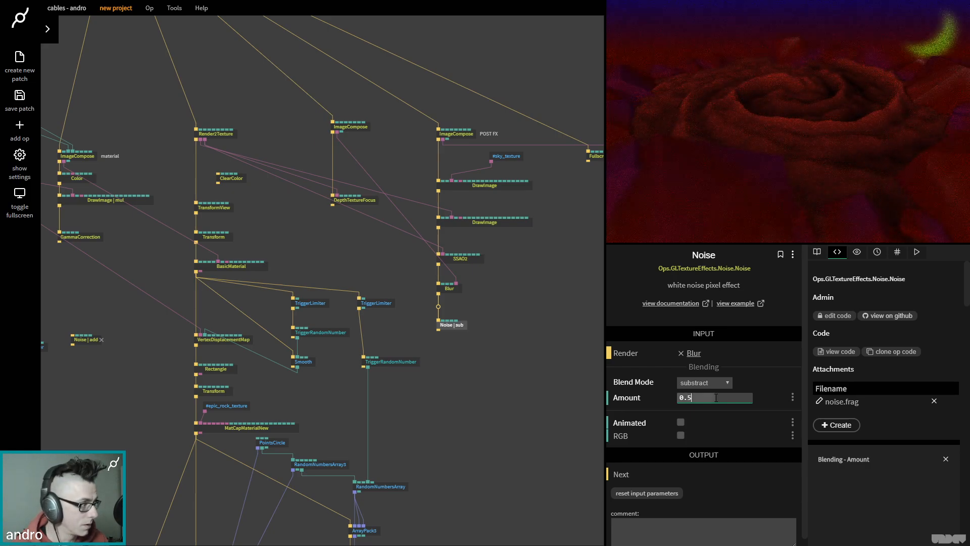
pyautogui.click(736, 423)
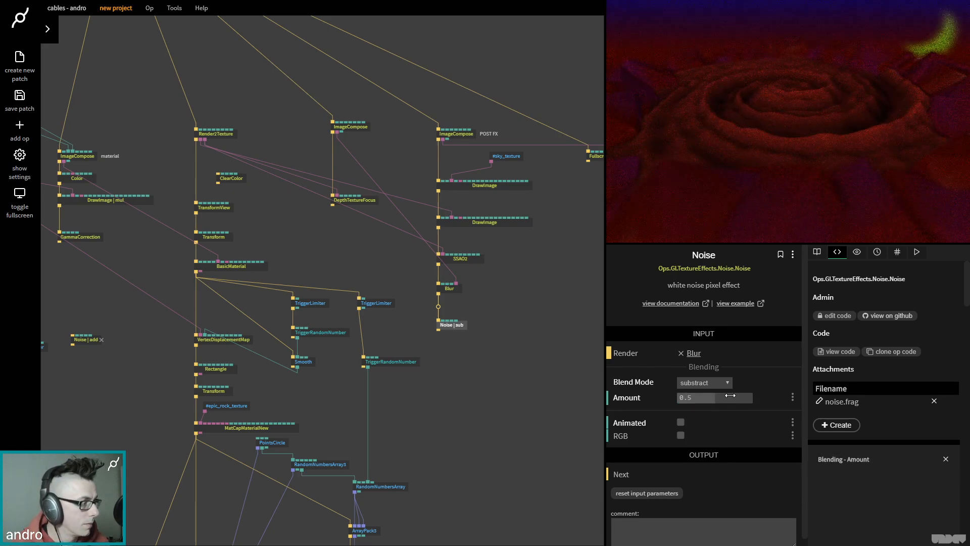
# - Return the Noise Amount to 0.1, try its Animated option, and save the patch
pyautogui.moveTo(706, 398); pyautogui.dragTo(683, 398)
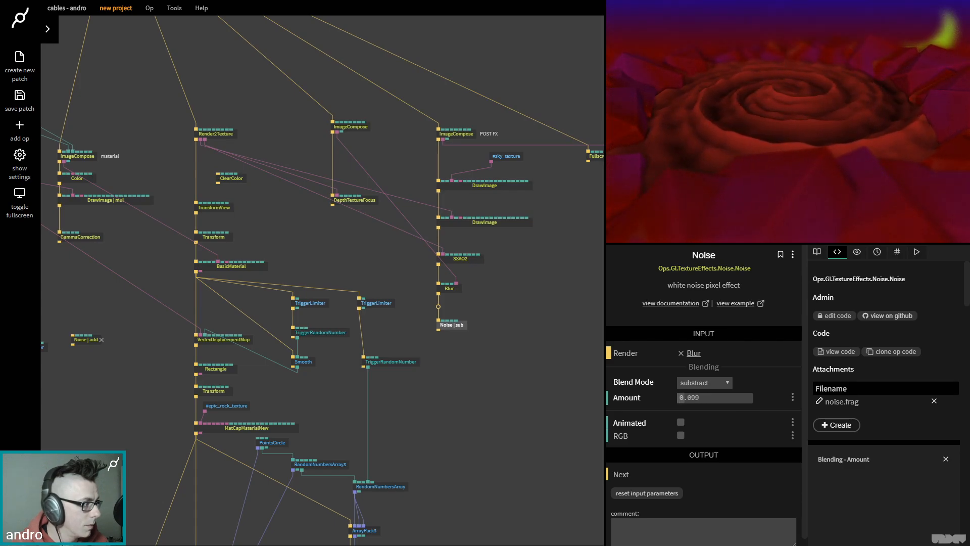
pyautogui.press('F11')
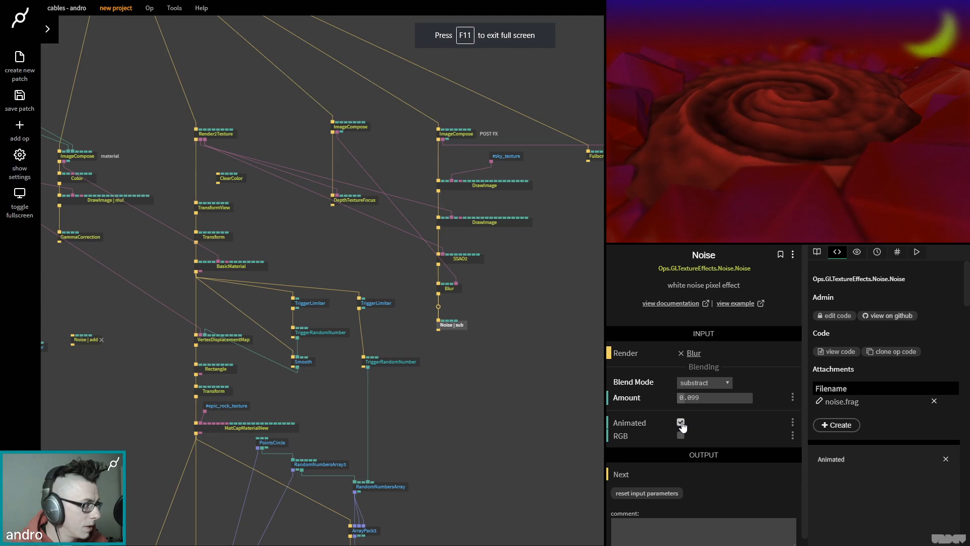
pyautogui.moveTo(704, 397)
pyautogui.mouseDown()
pyautogui.moveTo(726, 397)
pyautogui.moveTo(678, 398)
pyautogui.moveTo(690, 398)
pyautogui.mouseUp()
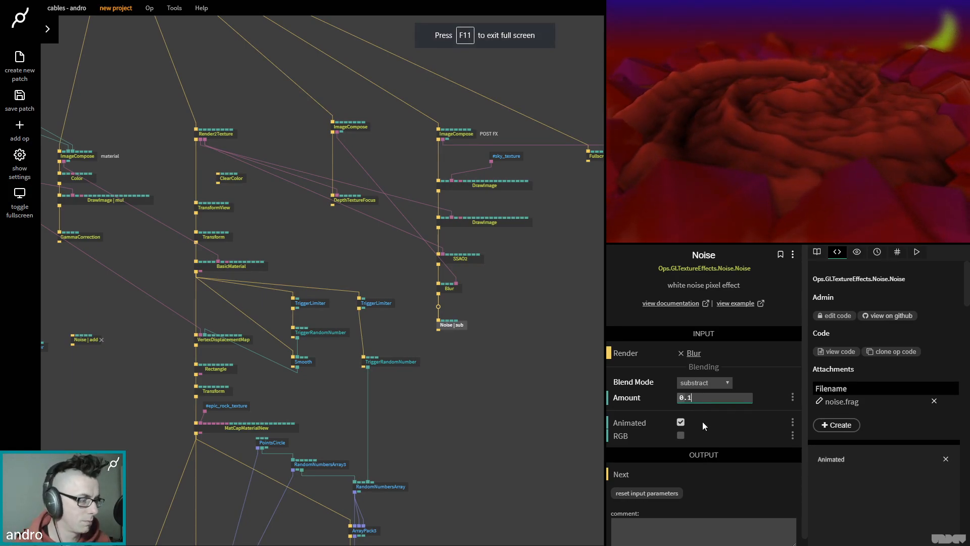
pyautogui.click(681, 423)
pyautogui.click(560, 455)
pyautogui.hotkey('ctrl', 's')
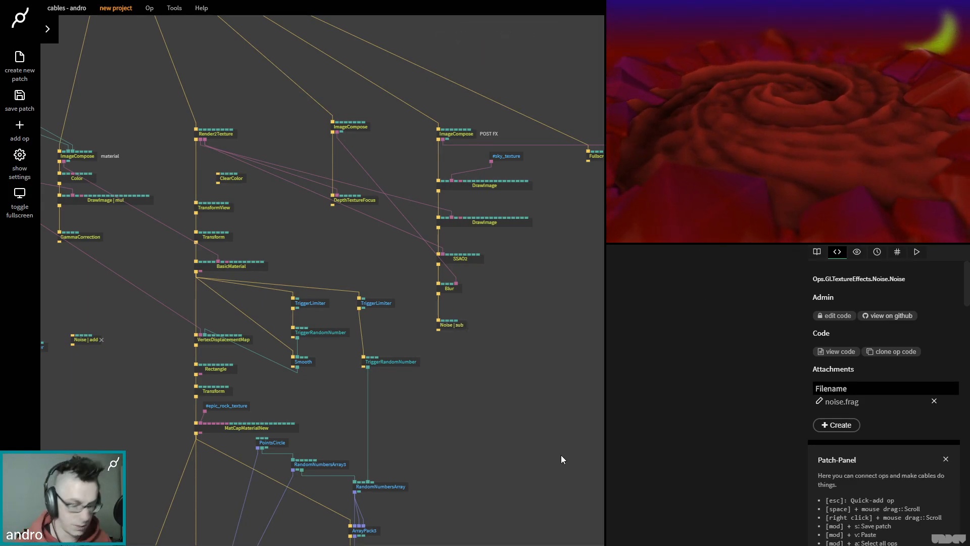
# - Set the Size of the first Shapes2d op in the sky texture chain to 0.1
pyautogui.moveTo(523, 397); pyautogui.dragTo(451, 487)
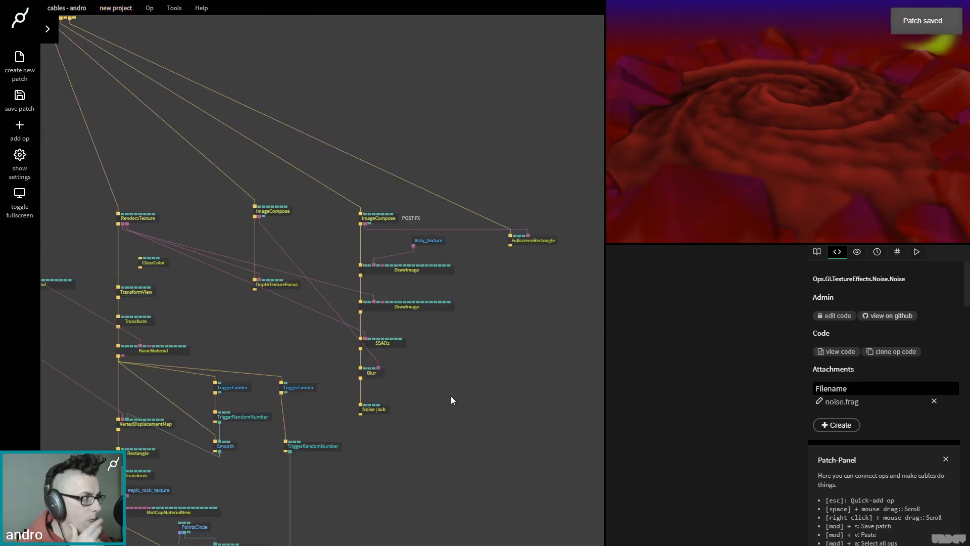
pyautogui.moveTo(262, 124); pyautogui.dragTo(508, 150)
pyautogui.moveTo(217, 125); pyautogui.dragTo(431, 108)
pyautogui.moveTo(285, 161); pyautogui.dragTo(393, 127)
pyautogui.moveTo(190, 126); pyautogui.dragTo(422, 122)
pyautogui.moveTo(159, 86); pyautogui.dragTo(512, 64)
pyautogui.moveTo(419, 207); pyautogui.dragTo(152, 127)
pyautogui.moveTo(469, 260); pyautogui.dragTo(320, 296)
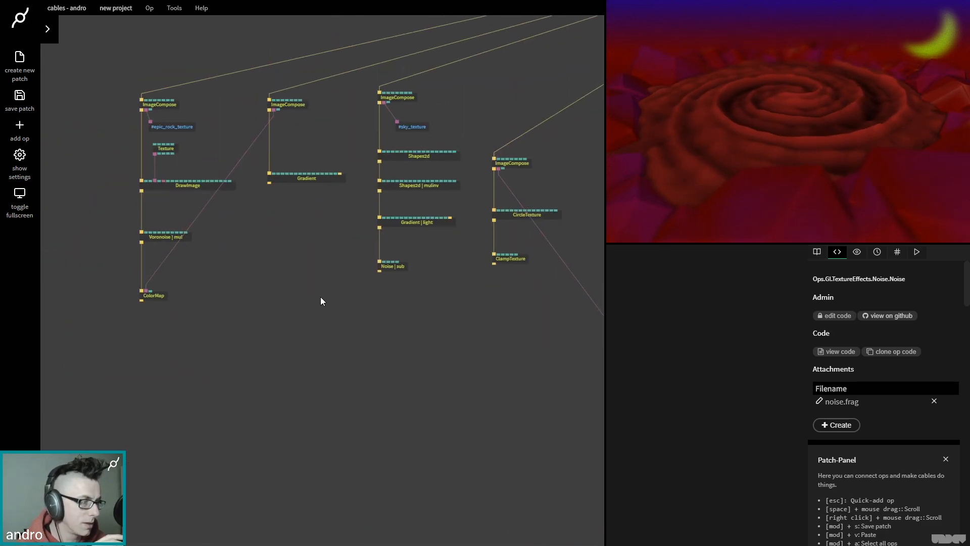
pyautogui.moveTo(408, 155); pyautogui.dragTo(269, 217)
pyautogui.click(258, 217)
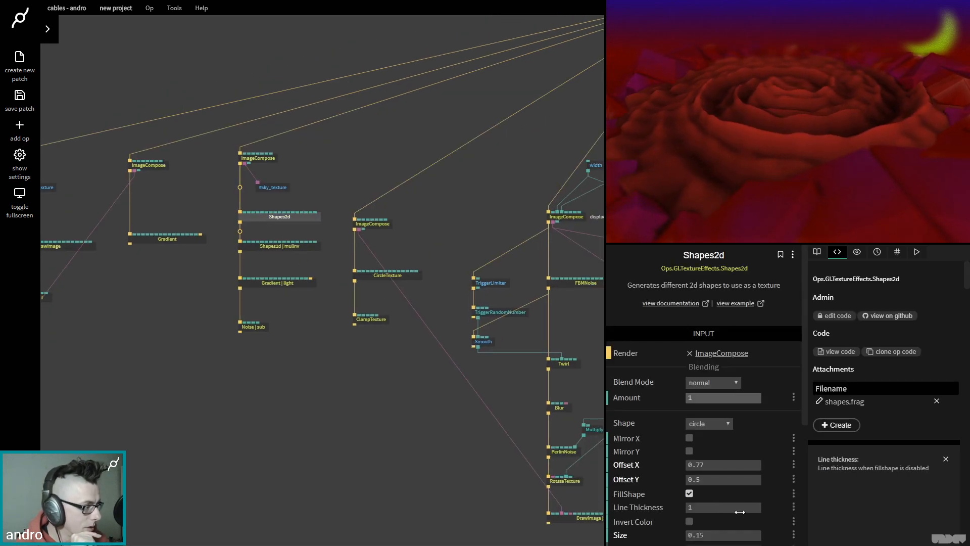
pyautogui.moveTo(742, 534); pyautogui.dragTo(739, 535)
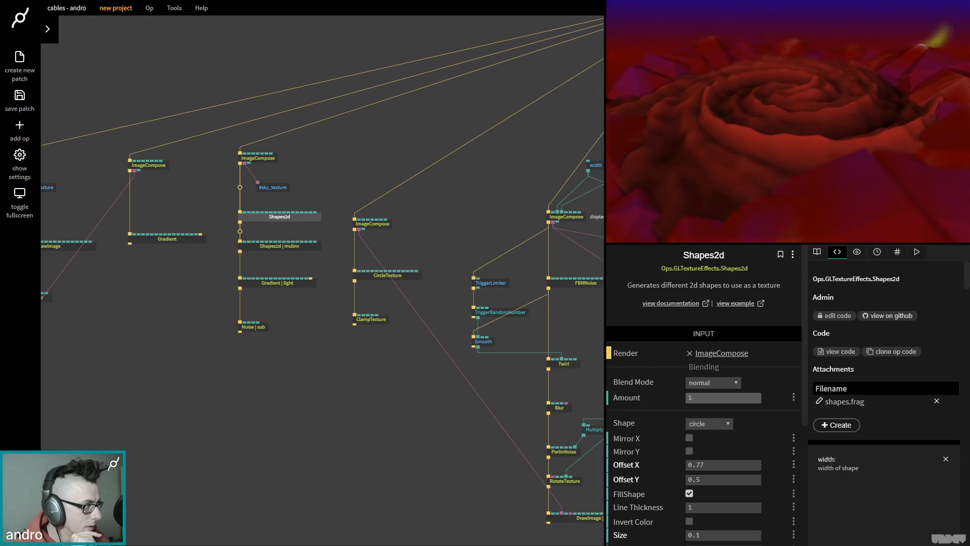
pyautogui.press('F11')
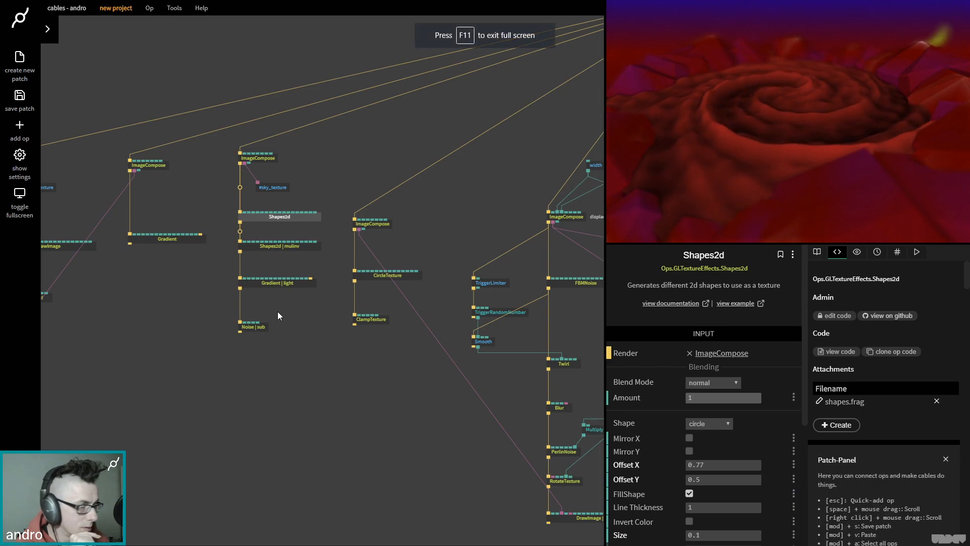
# - Preview the sky ImageCompose and reduce the multiply-invert Shapes2d op's Size to 0.143
pyautogui.click(269, 244)
pyautogui.click(256, 158)
pyautogui.click(288, 245)
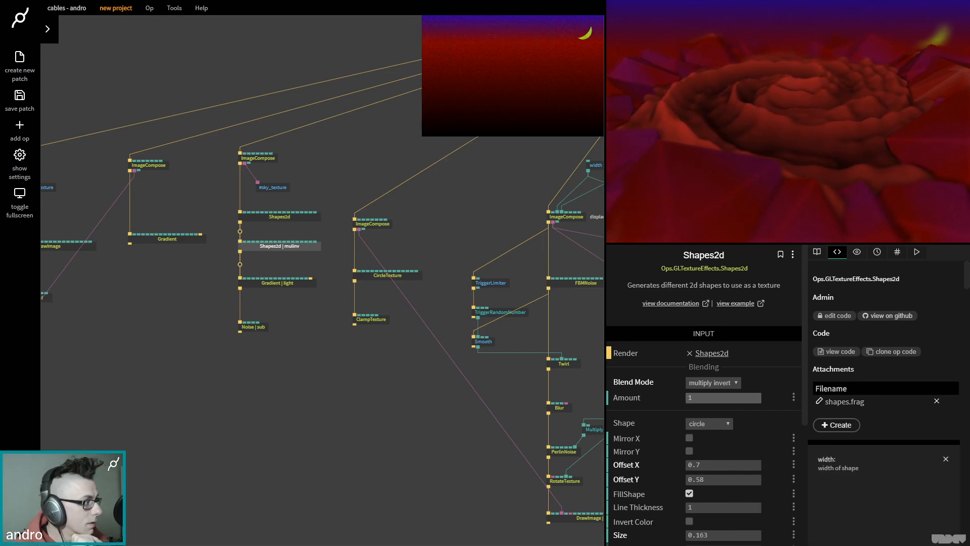
pyautogui.moveTo(723, 535); pyautogui.dragTo(713, 535)
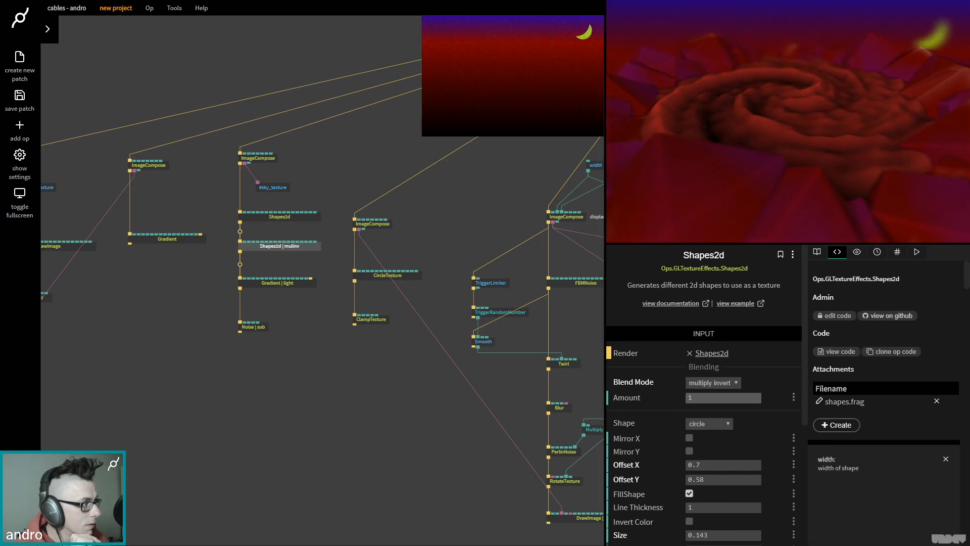
# - Raise the moon by setting Offset Y to 0.57 on the first Shapes2d and 0.66 on the multiply-invert Shapes2d
pyautogui.click(280, 221)
pyautogui.moveTo(728, 479); pyautogui.dragTo(748, 479)
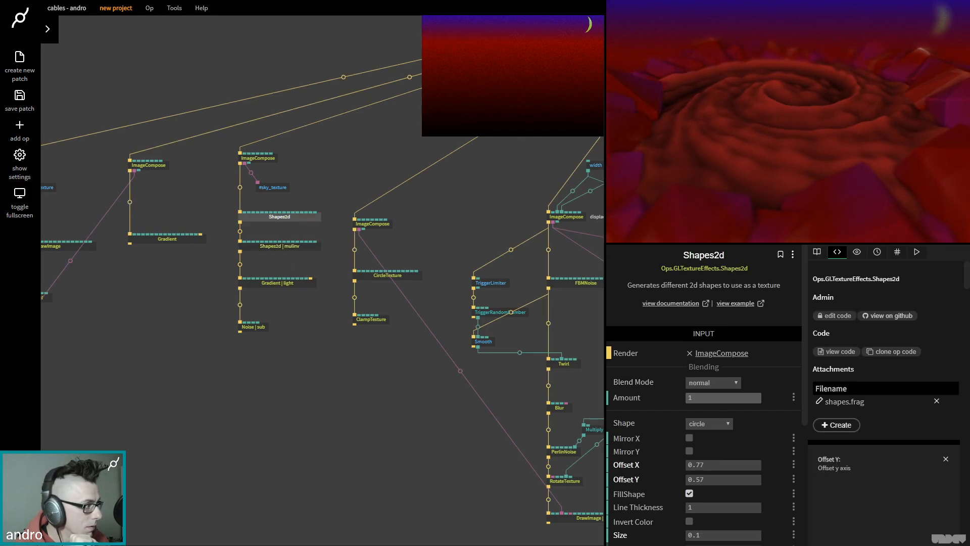
pyautogui.click(289, 247)
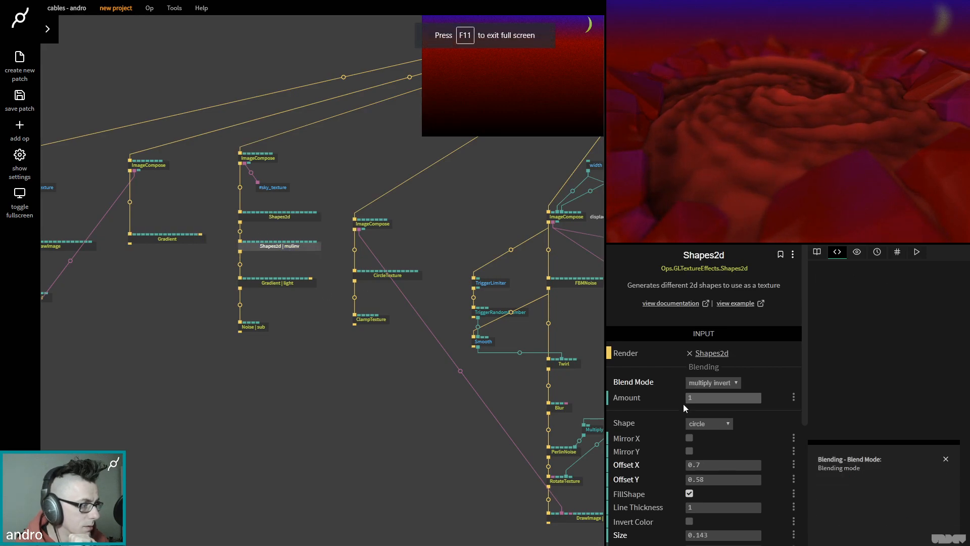
pyautogui.moveTo(721, 478); pyautogui.dragTo(742, 477)
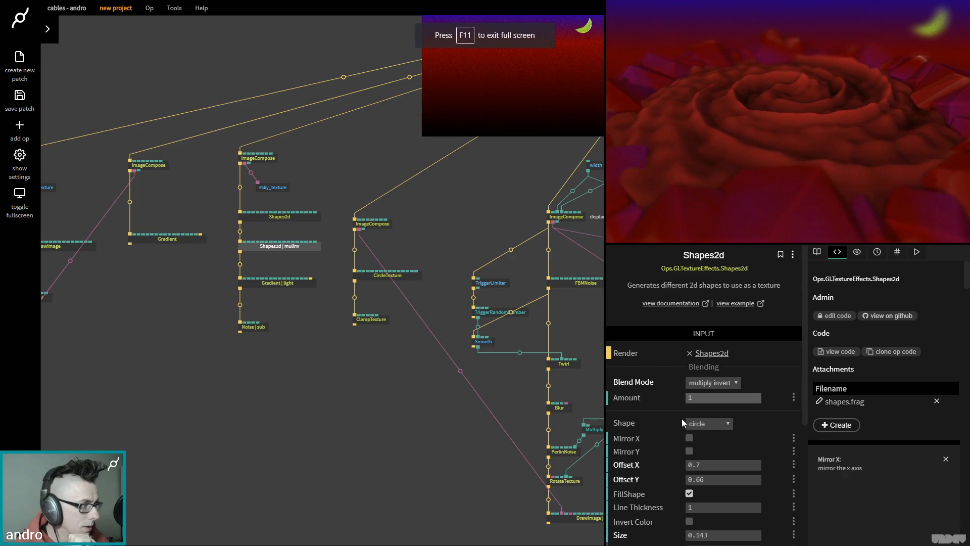
pyautogui.click(234, 384)
# - Delete the unlinked Noise op with add blending below GammaCorrection in the material chain
pyautogui.moveTo(234, 384); pyautogui.dragTo(385, 393)
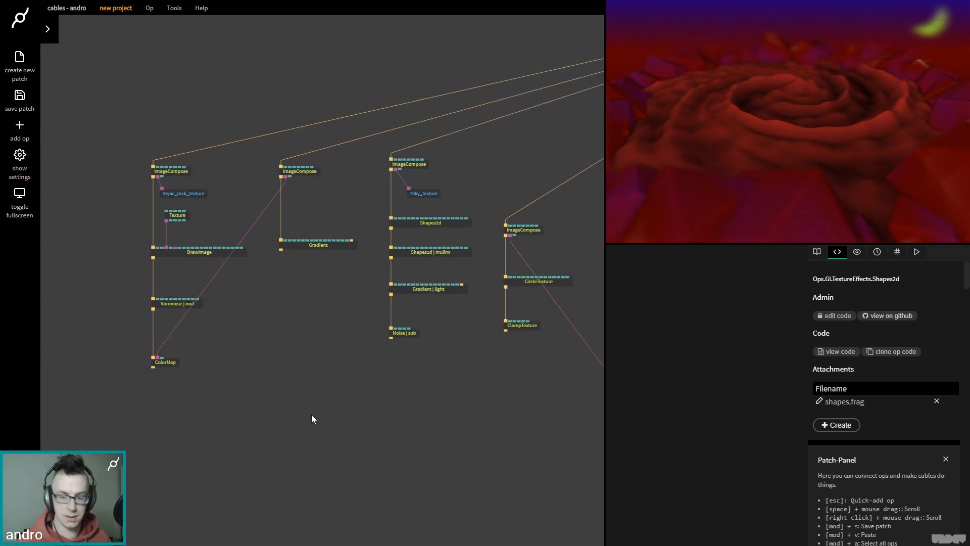
pyautogui.moveTo(359, 424); pyautogui.dragTo(241, 411)
pyautogui.moveTo(383, 406); pyautogui.dragTo(273, 368)
pyautogui.moveTo(493, 315); pyautogui.dragTo(398, 312)
pyautogui.click(401, 325)
pyautogui.press('Delete')
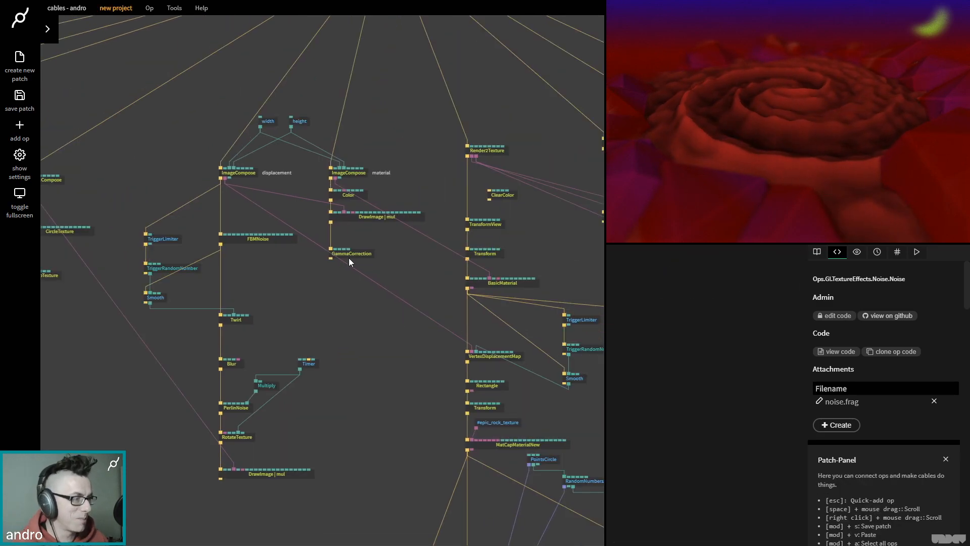
# - Select the material chain from ImageCompose to GammaCorrection and shift it slightly away from the displacement chain
pyautogui.click(361, 254)
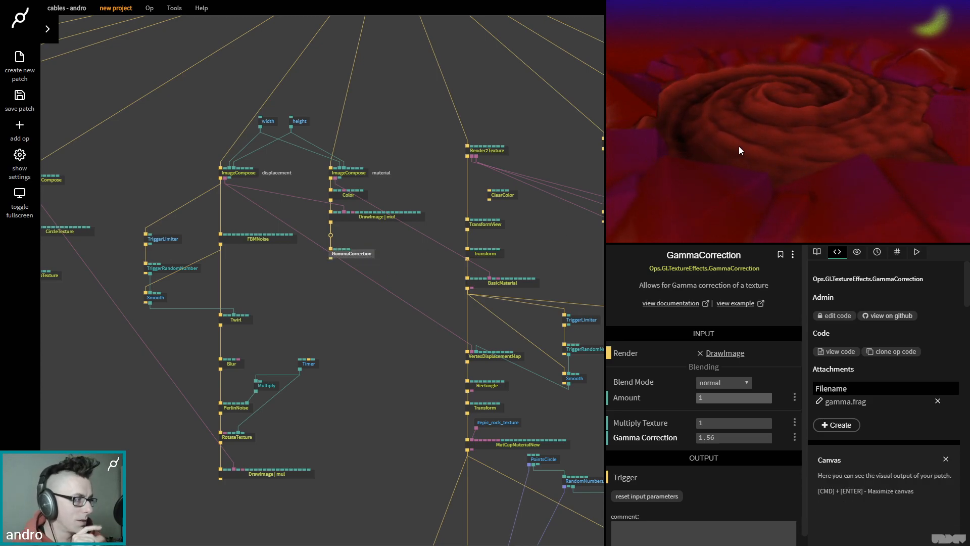
pyautogui.moveTo(400, 273); pyautogui.dragTo(347, 172)
pyautogui.click(368, 177)
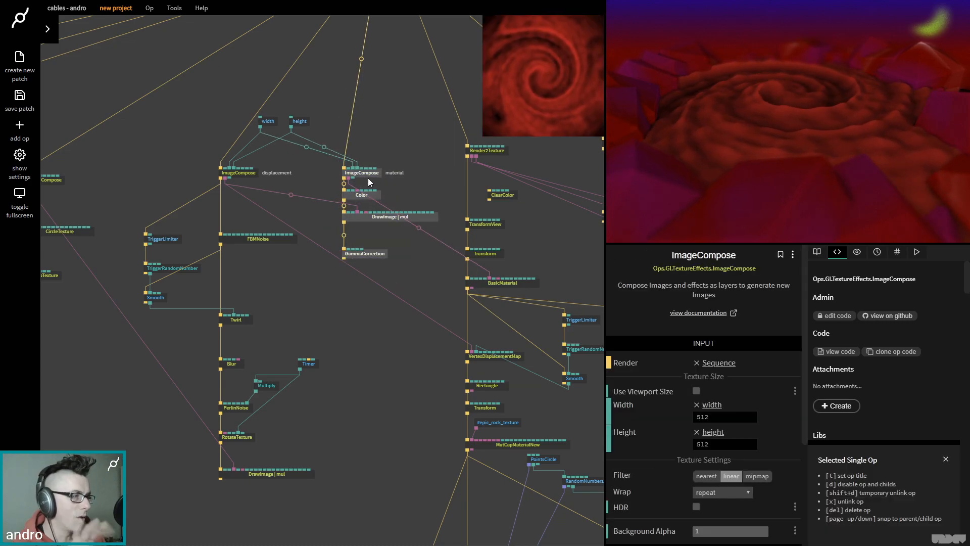
pyautogui.click(388, 297)
# - Unlink GammaCorrection from DrawImage to compare the material without it, and link it again
pyautogui.click(364, 252)
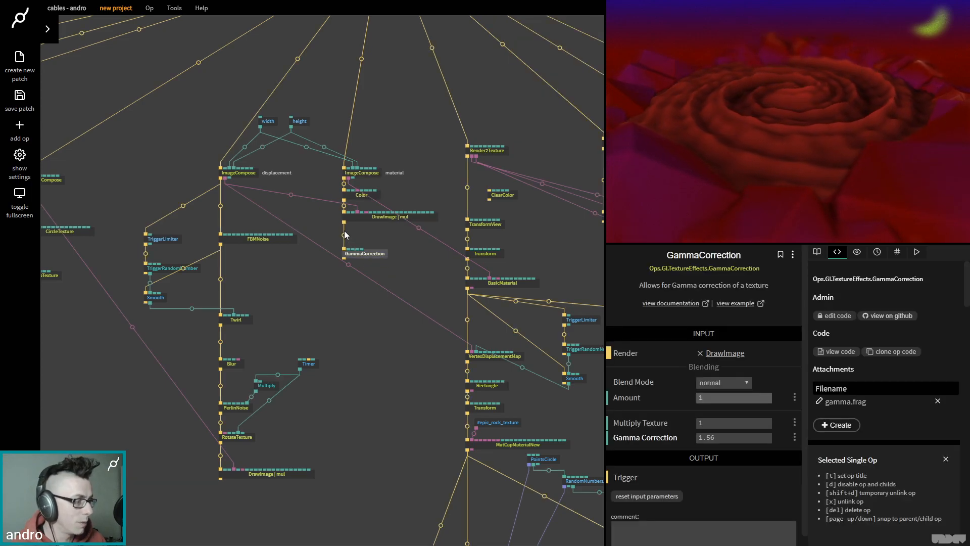
pyautogui.rightClick(343, 235)
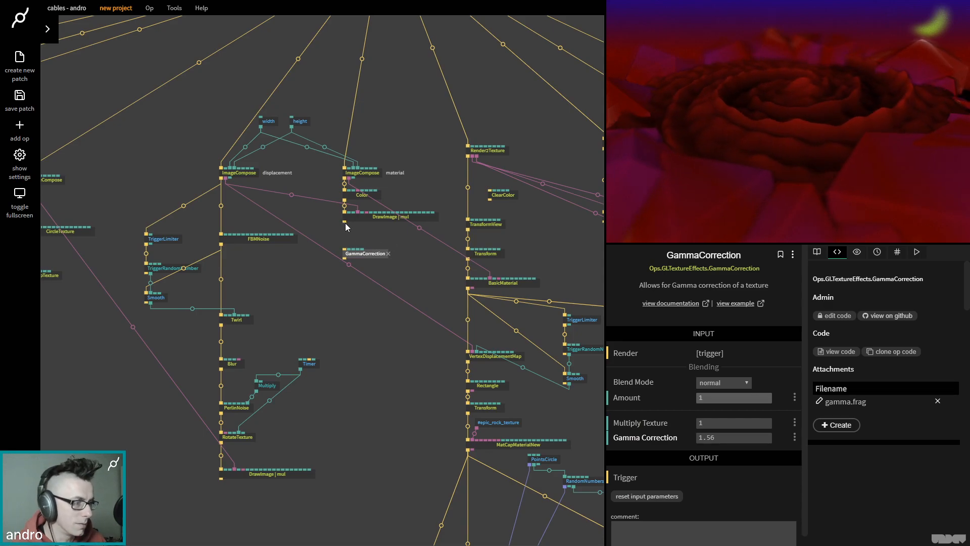
pyautogui.moveTo(344, 221); pyautogui.dragTo(345, 253)
# - Set the height value op that feeds the displacement and material ImageCompose ops to 2
pyautogui.moveTo(377, 387); pyautogui.dragTo(399, 376)
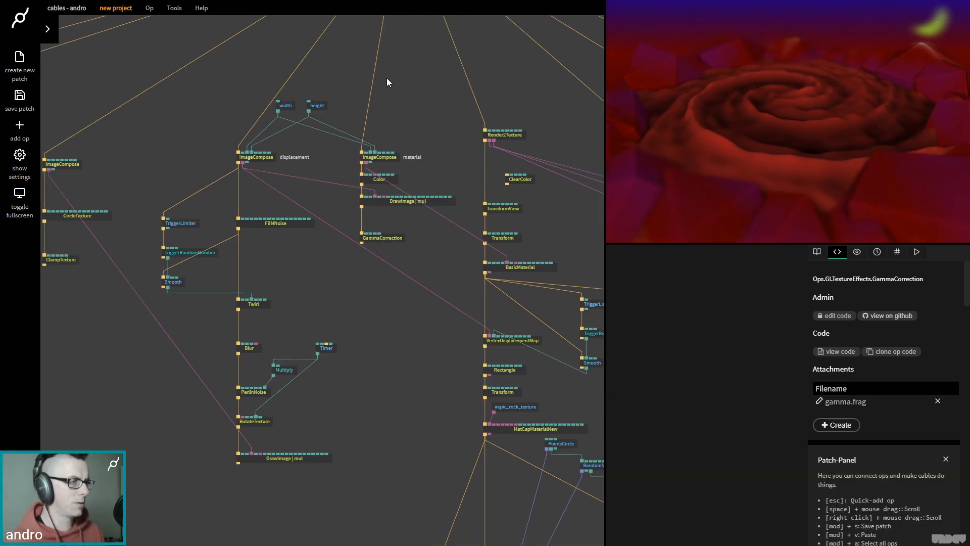
pyautogui.click(322, 107)
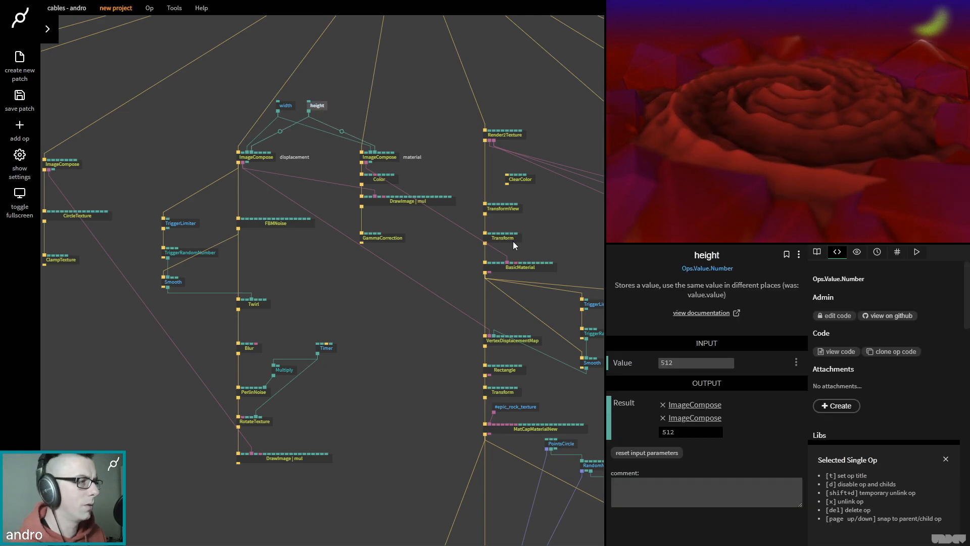
pyautogui.press('F11')
pyautogui.write('2')
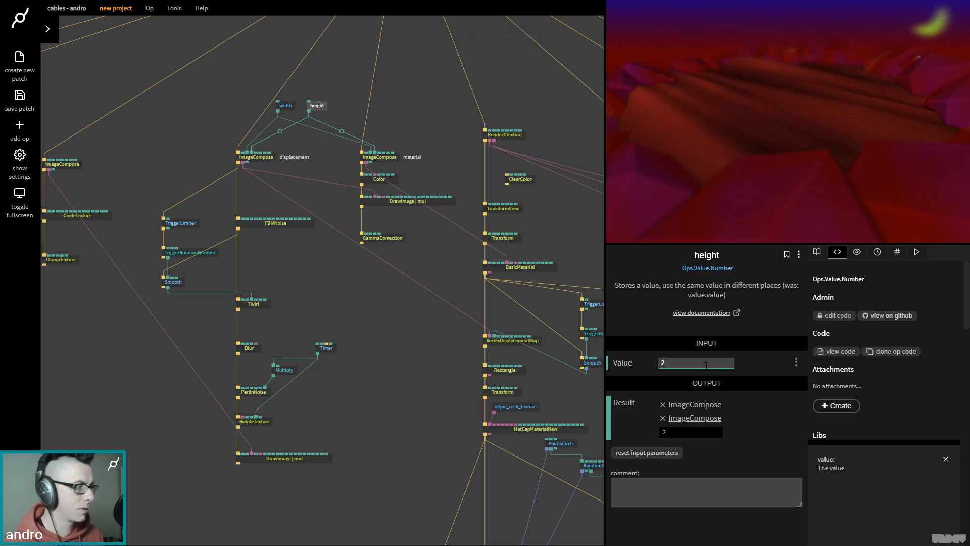
pyautogui.scroll(3, 277, 228)
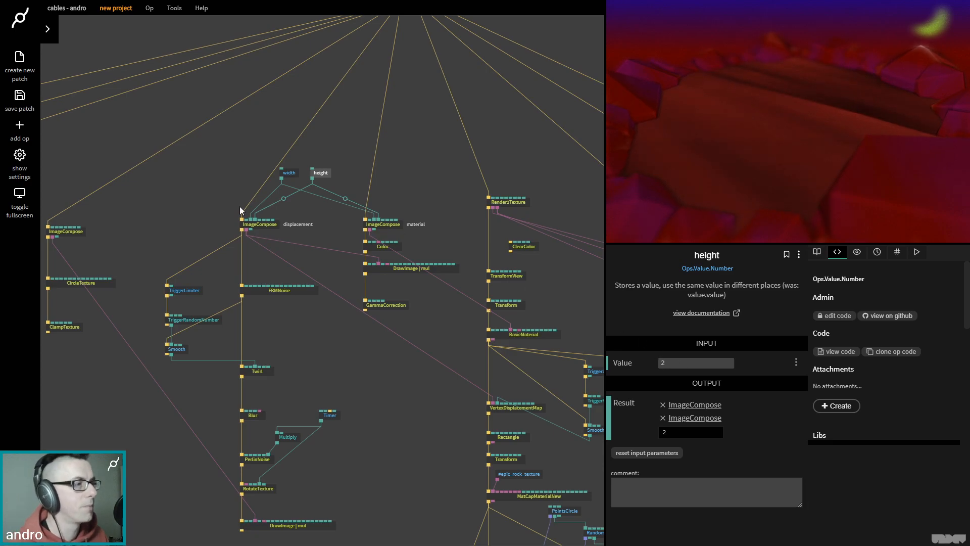
# - Check the displacement ImageCompose's texture settings, try a height value of about 95.78, and return it to 2
pyautogui.click(254, 229)
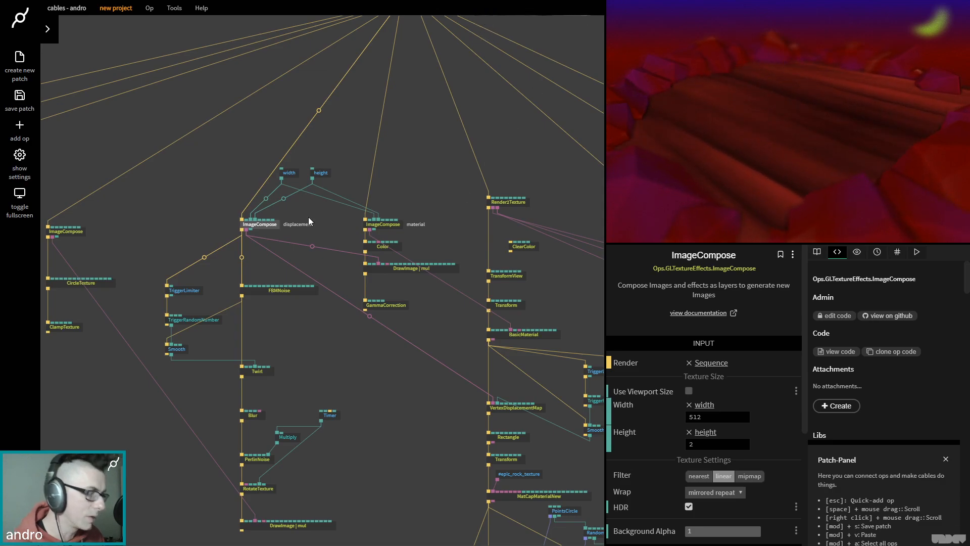
pyautogui.click(323, 174)
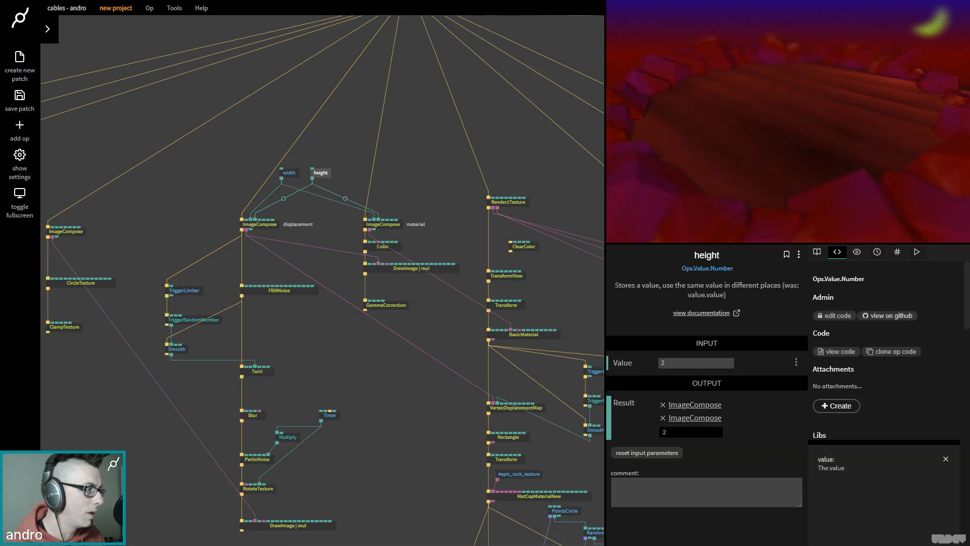
pyautogui.moveTo(695, 362); pyautogui.dragTo(745, 362)
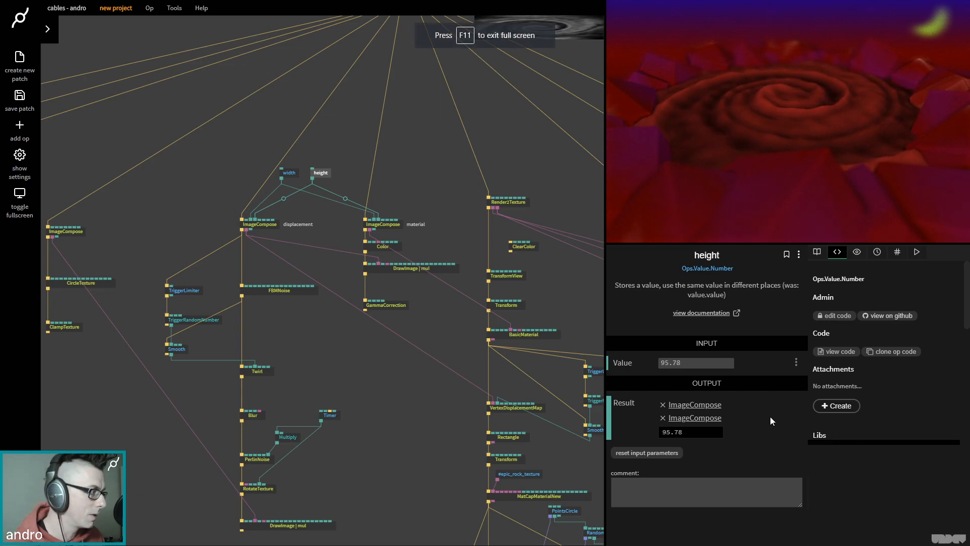
pyautogui.click(683, 363)
pyautogui.write('2')
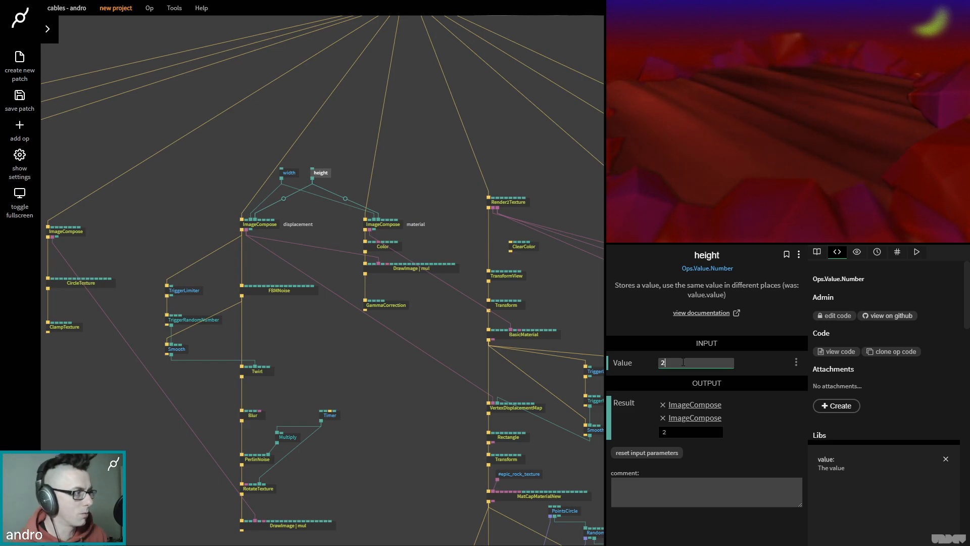
# - Try a height value of 4 for the displacement and material textures, and set it to 512
pyautogui.press('BackSpace')
pyautogui.write('4')
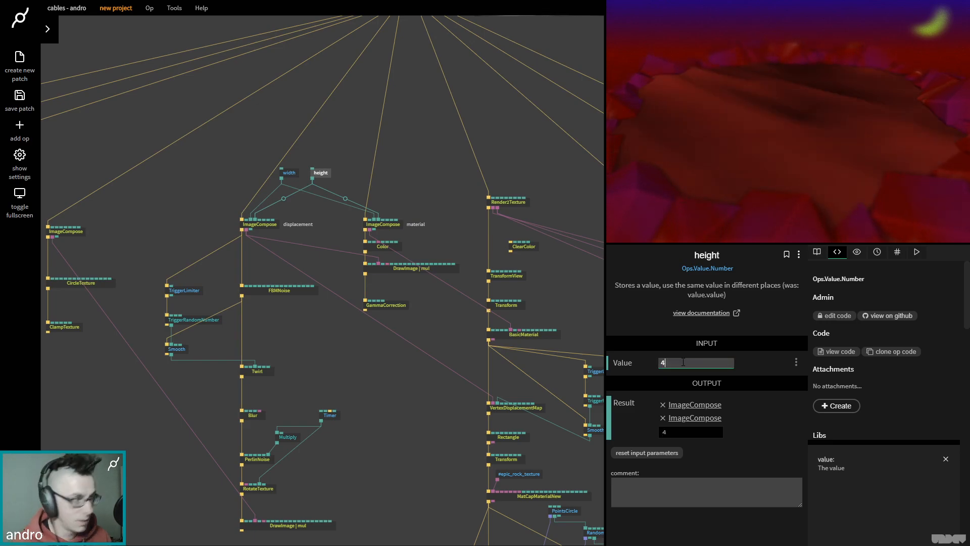
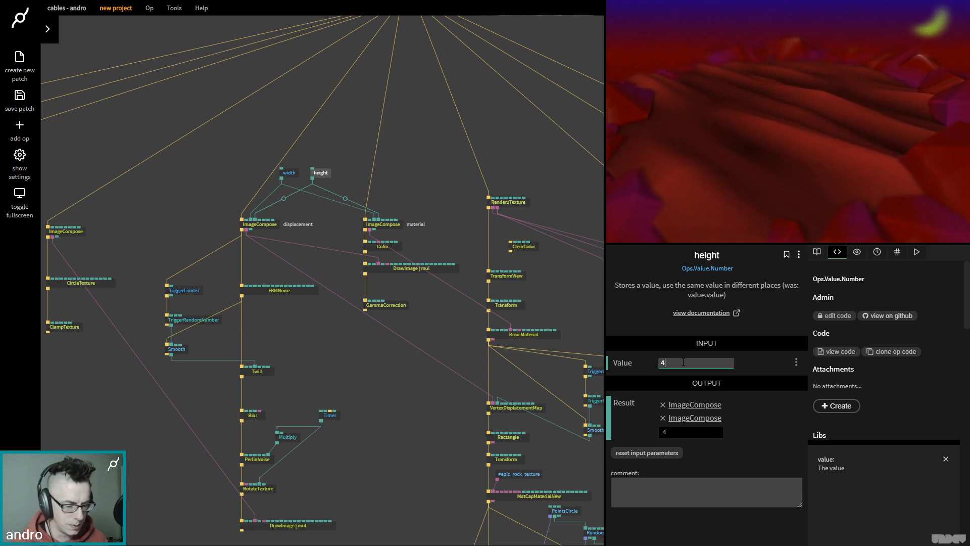
pyautogui.press('BackSpace')
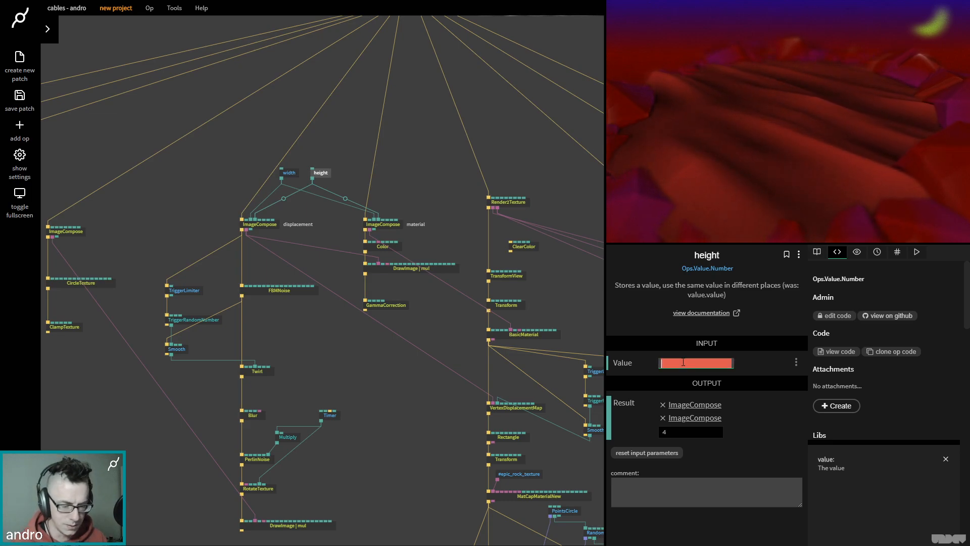
pyautogui.click(289, 173)
pyautogui.click(321, 175)
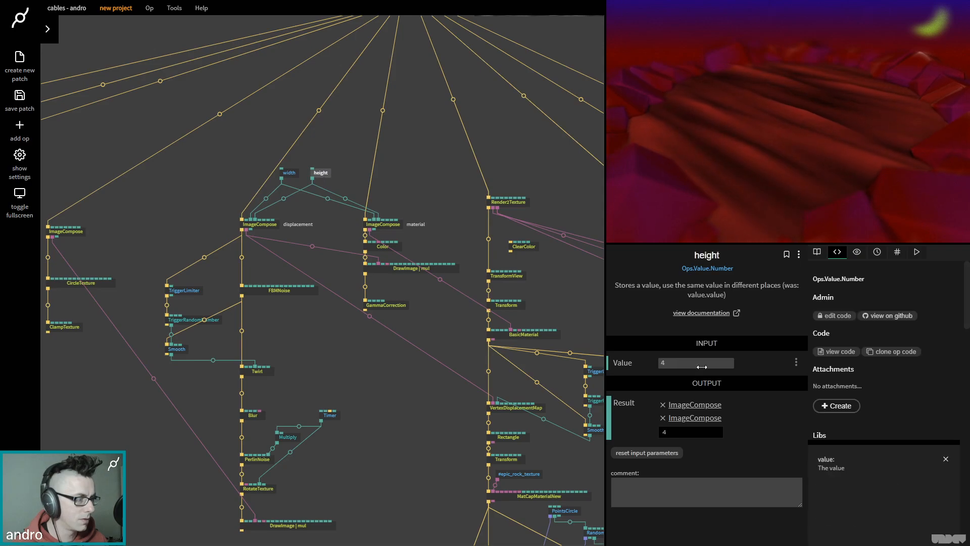
pyautogui.click(702, 363)
pyautogui.write('512')
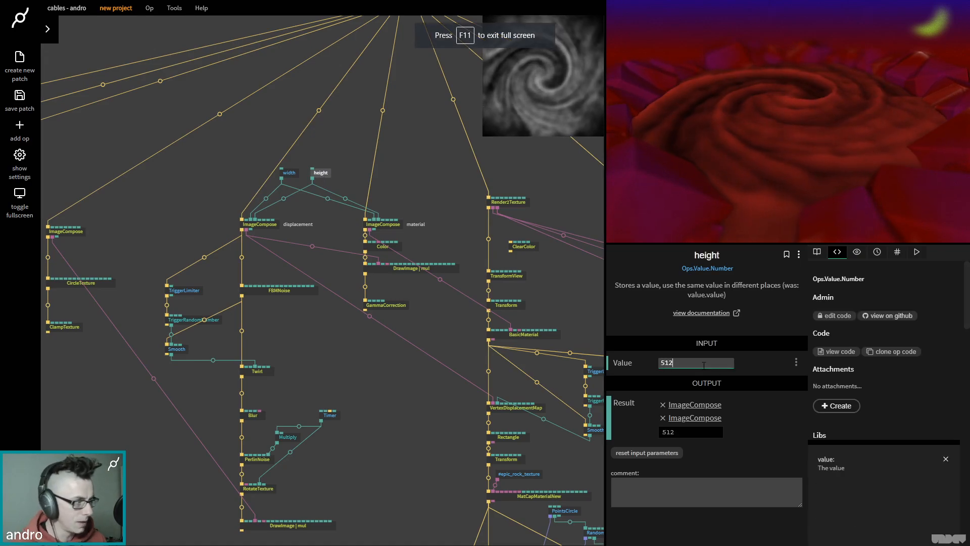
# - Set both the width and height value ops that size the displacement and material textures to 1024
pyautogui.click(290, 173)
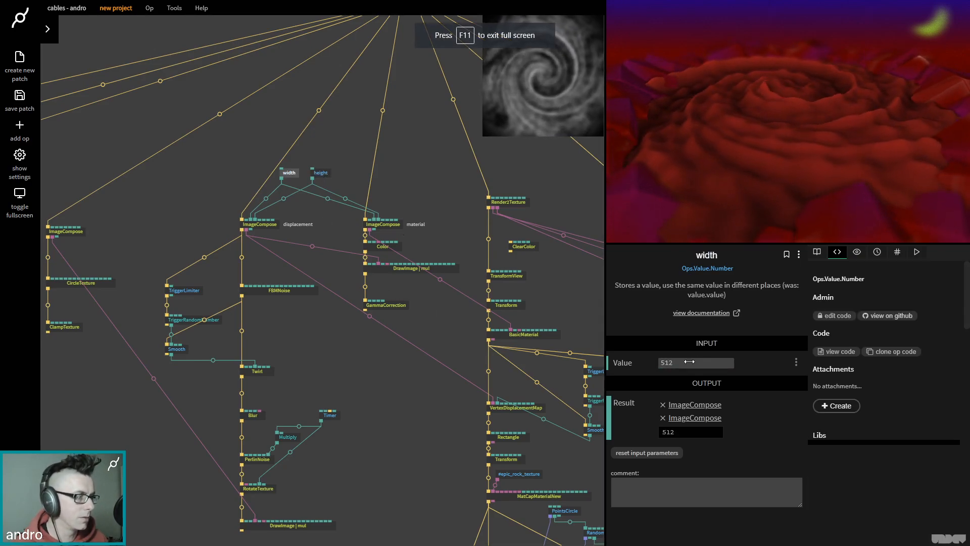
pyautogui.doubleClick(689, 362)
pyautogui.write('1024')
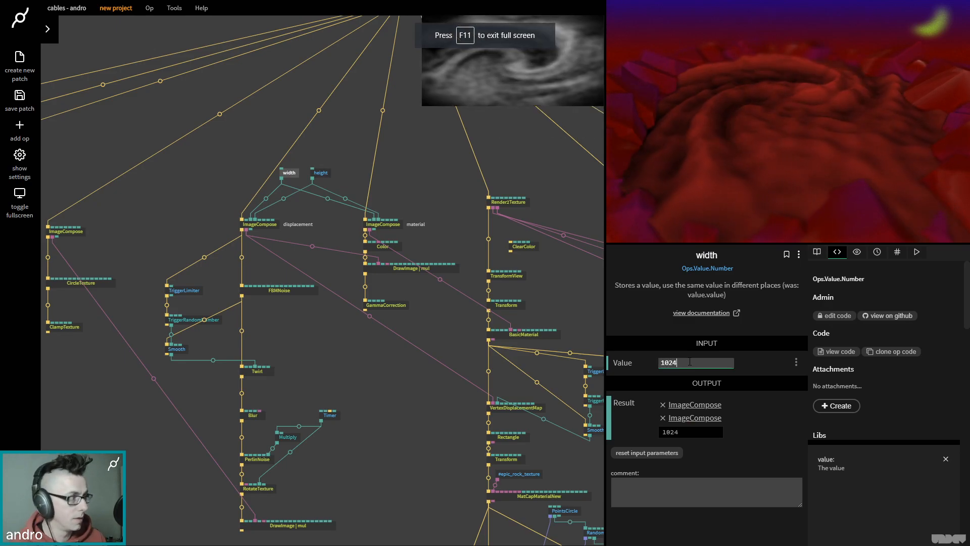
pyautogui.click(319, 174)
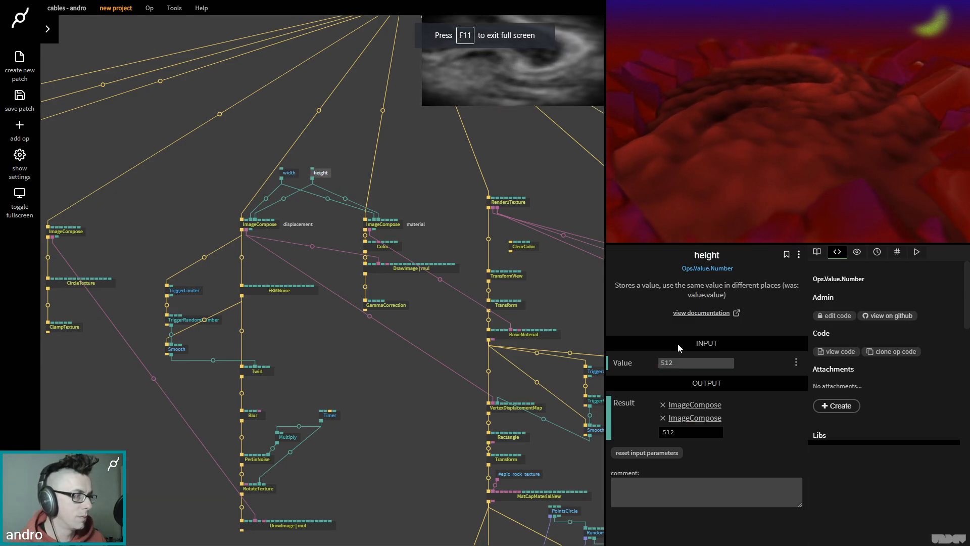
pyautogui.doubleClick(688, 363)
pyautogui.write('1')
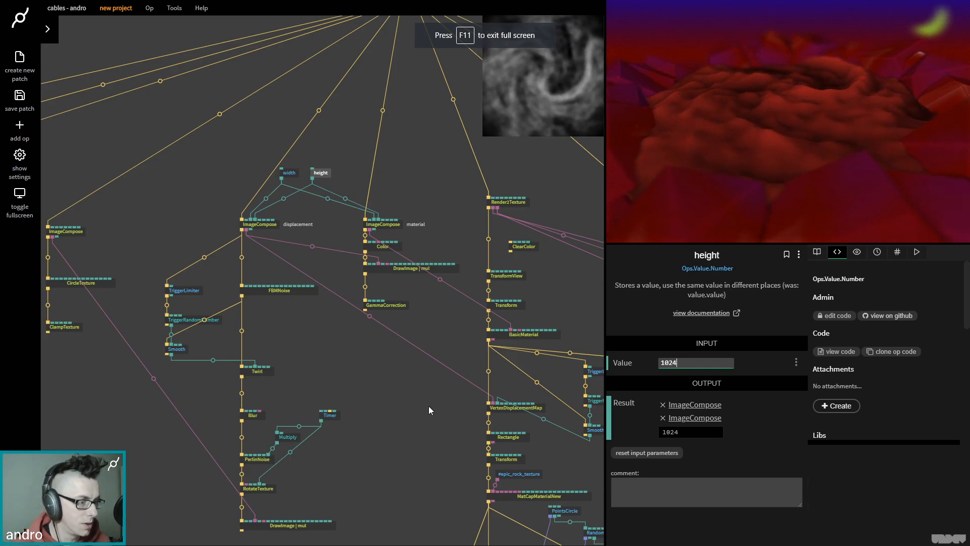
# - Try an amount of 0 on the displacement chain's Blur op, and set it to 1
pyautogui.click(251, 416)
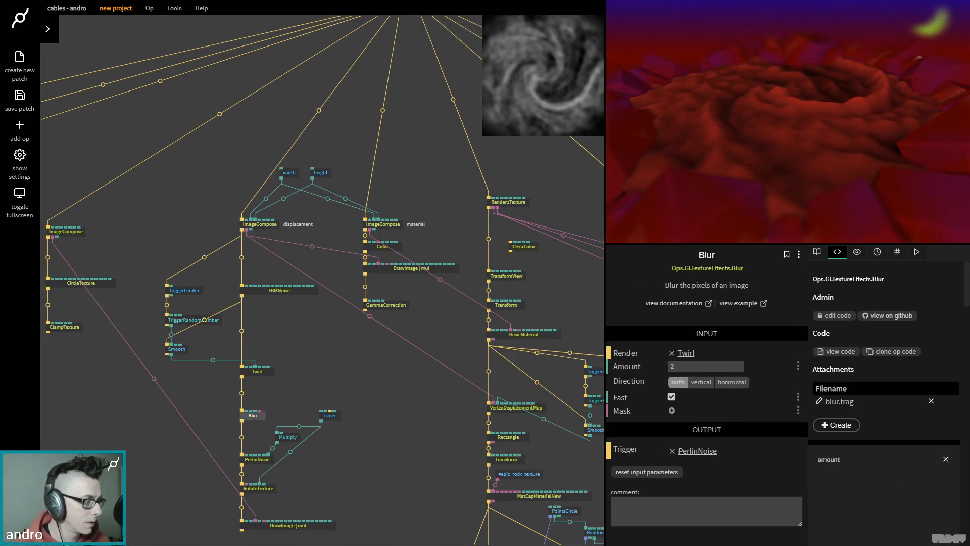
pyautogui.press('F11')
pyautogui.doubleClick(719, 368)
pyautogui.write('1')
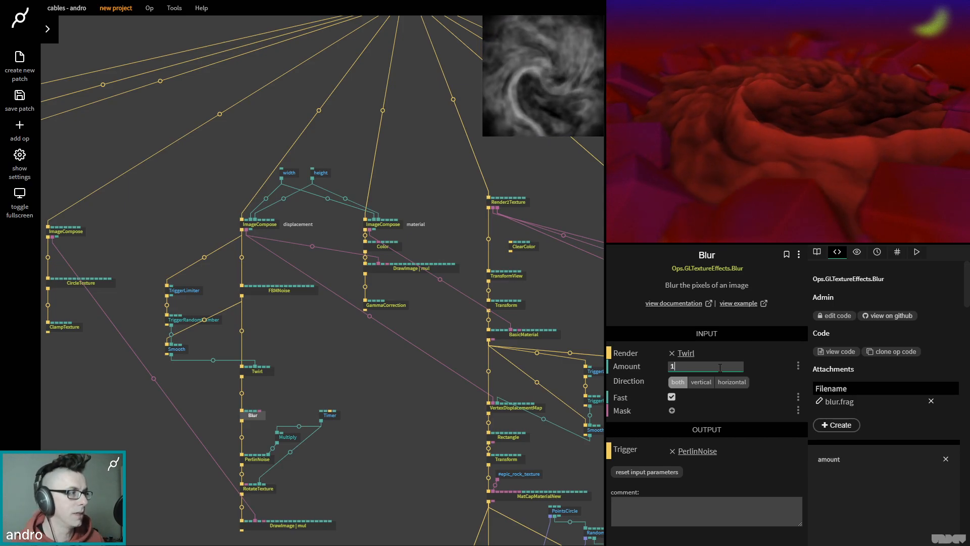
pyautogui.press('BackSpace')
pyautogui.write('0')
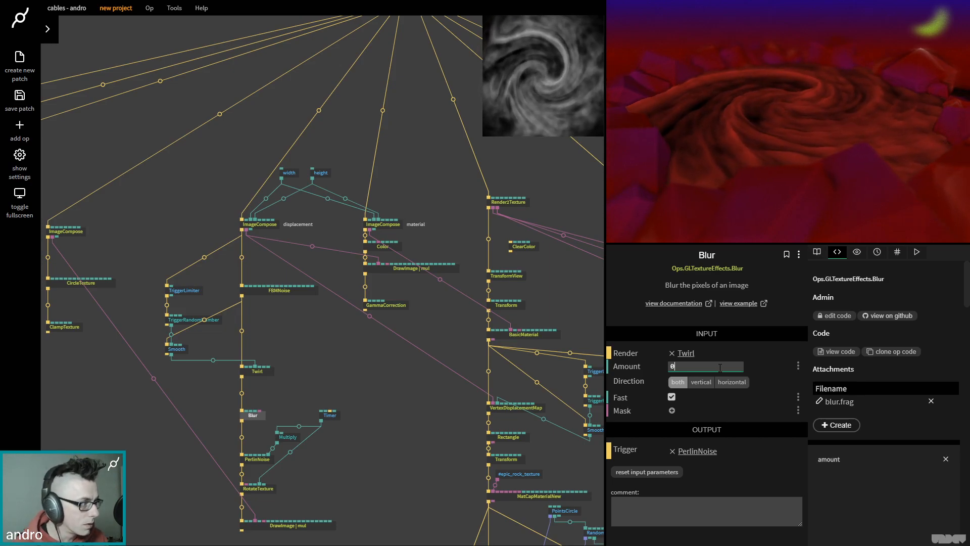
pyautogui.write('1')
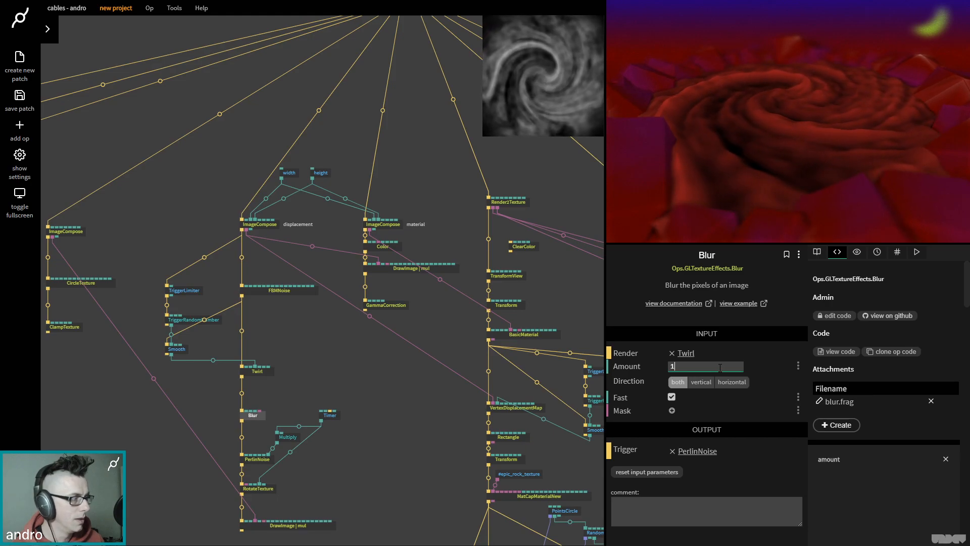
# - Try a Z rotation of about -29.87 on the Transform below TransformView, and reset it to 0
pyautogui.moveTo(386, 350); pyautogui.dragTo(304, 318)
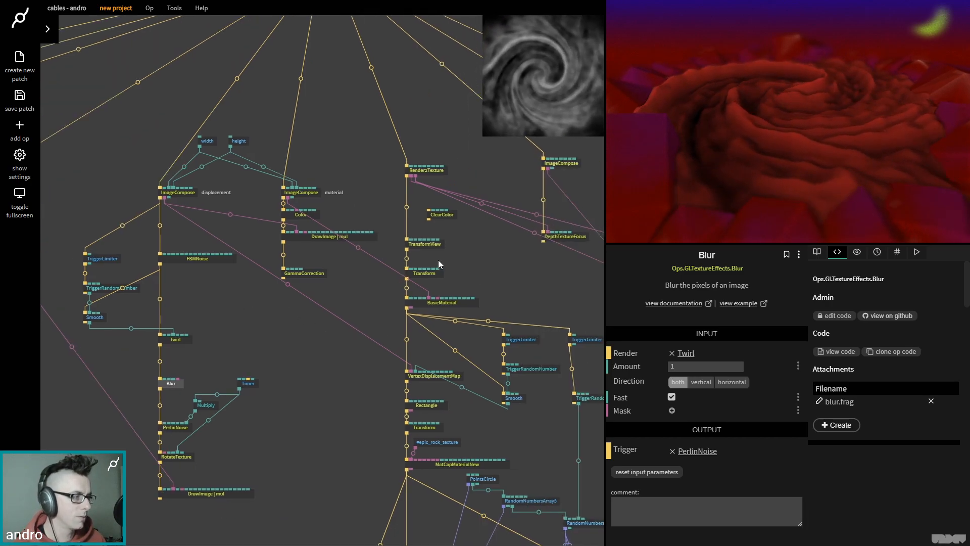
pyautogui.click(427, 274)
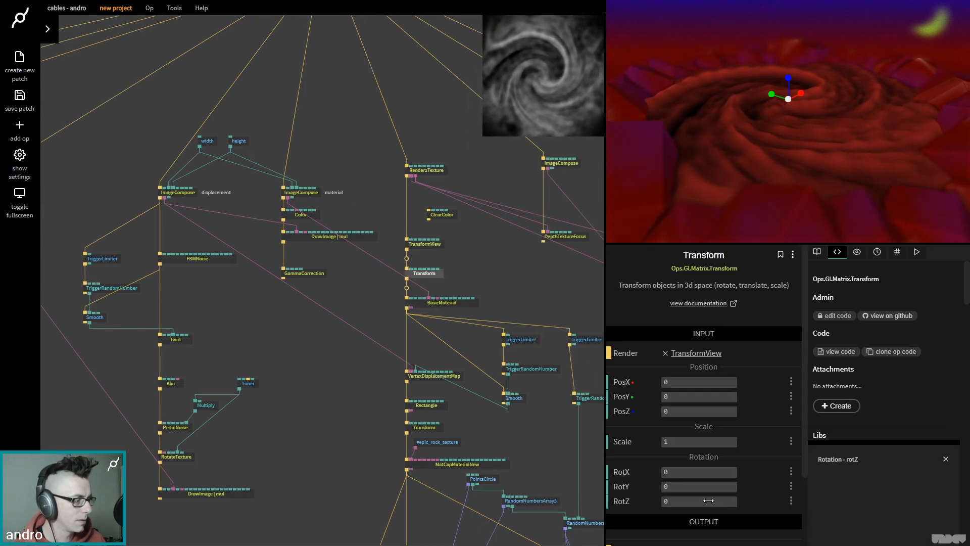
pyautogui.moveTo(708, 500); pyautogui.dragTo(687, 501)
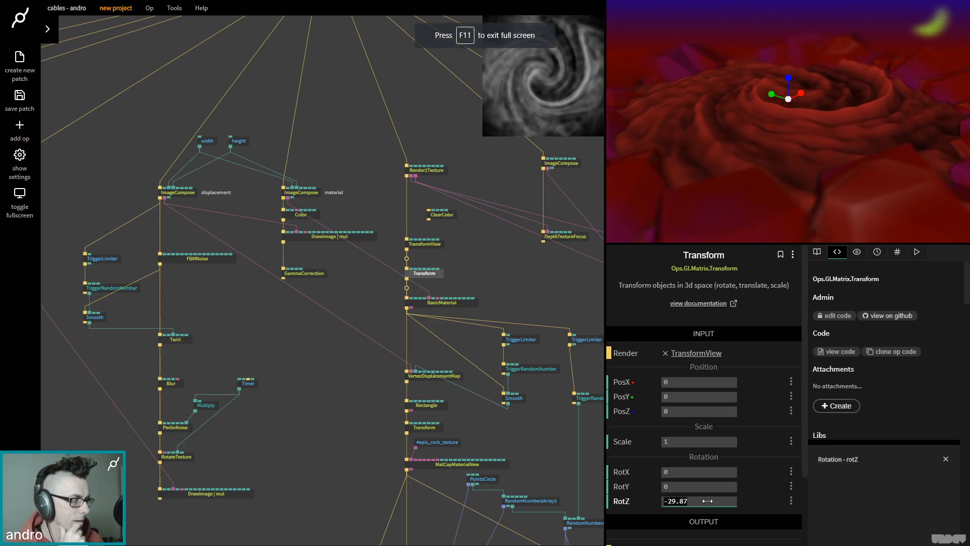
pyautogui.click(707, 500)
pyautogui.write('0')
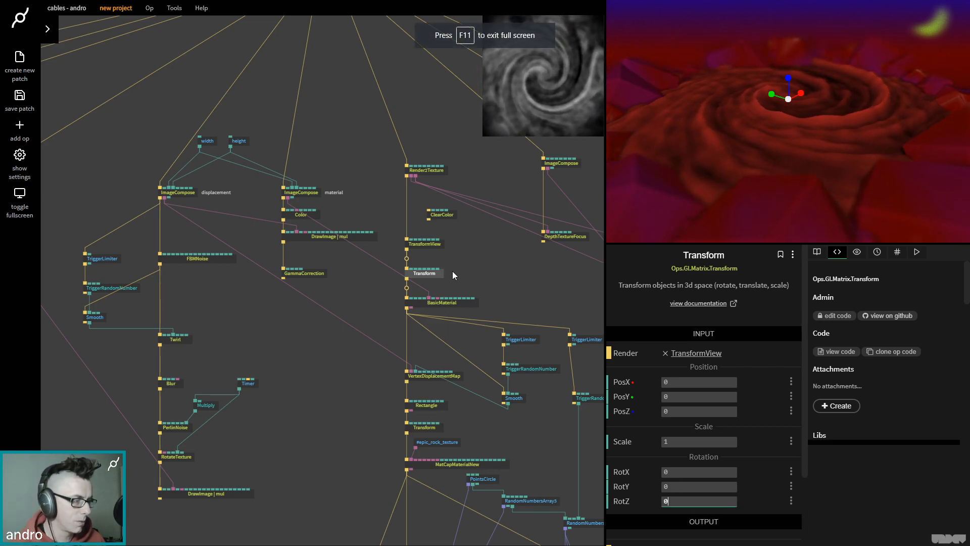
# - Delete the unlinked ClearColor op and move TransformView up closer to Render2Texture
pyautogui.click(440, 216)
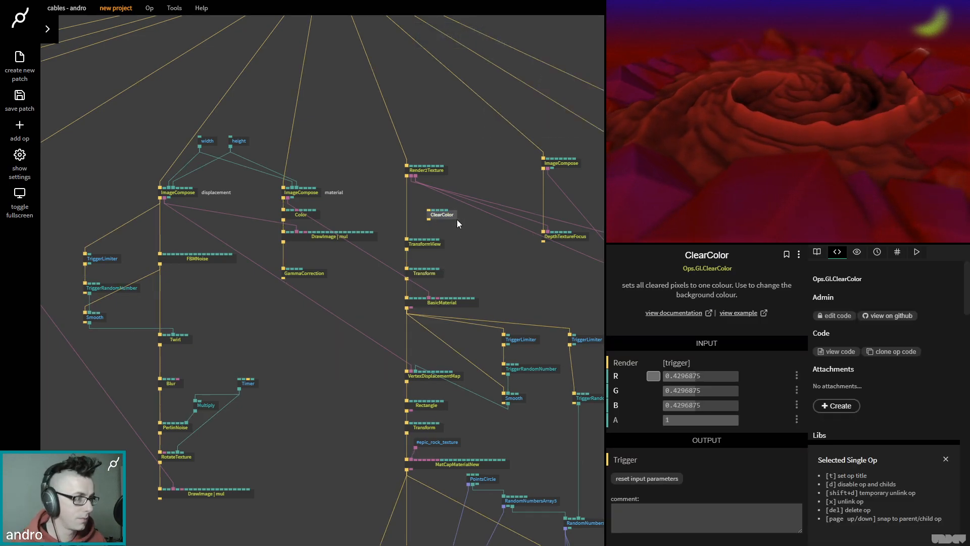
pyautogui.press('Delete')
pyautogui.moveTo(435, 247); pyautogui.dragTo(431, 224)
# - Add a Timer op linked to the RotZ input of the Transform below TransformView, and try a speed of 10
pyautogui.click(433, 274)
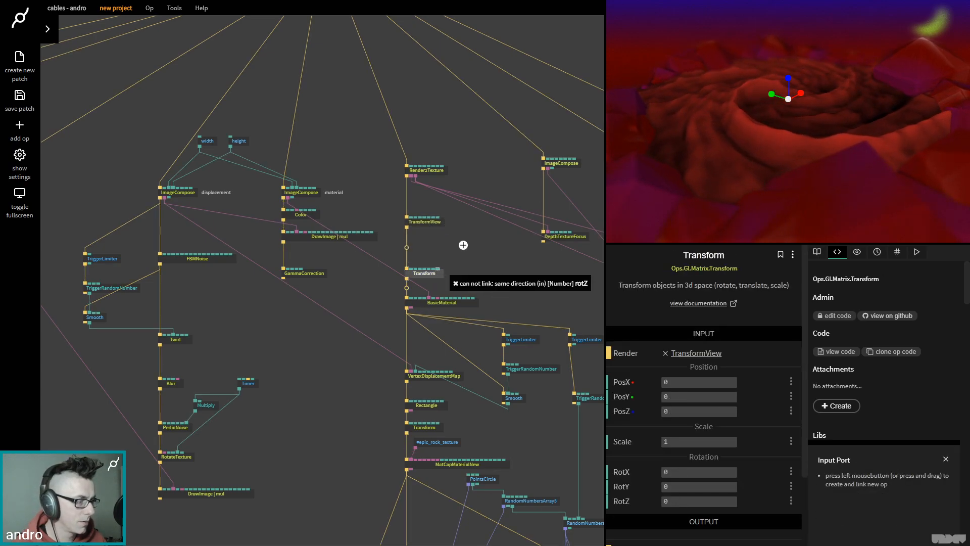
pyautogui.press('Escape')
pyautogui.write('timer')
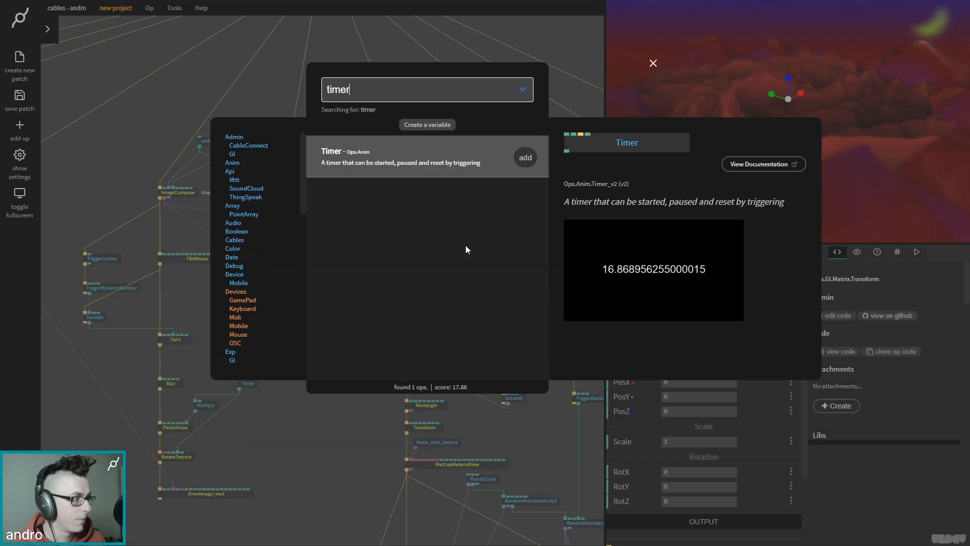
pyautogui.press('Return')
pyautogui.press('F11')
pyautogui.click(702, 380)
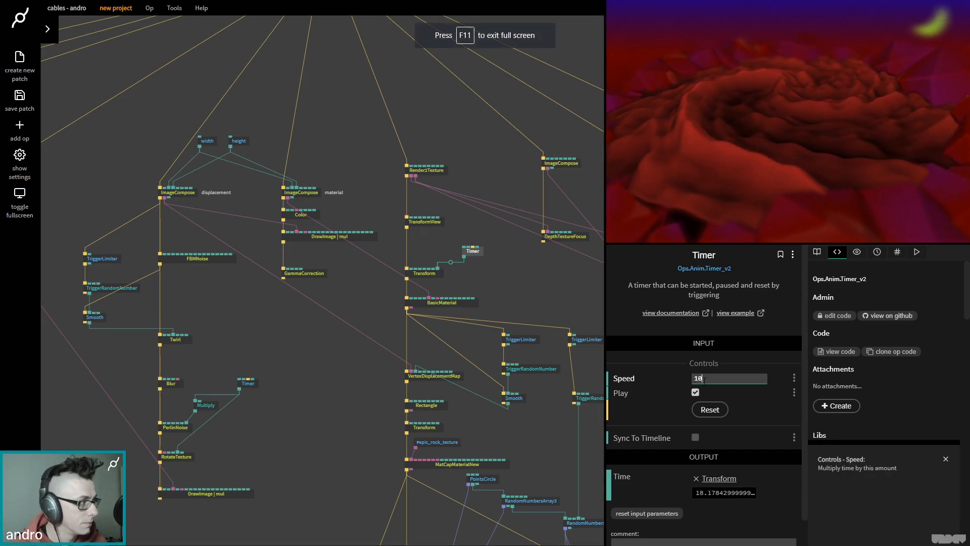
# - Delete the new Timer op to compare the scene without it, and undo the deletion
pyautogui.click(475, 262)
pyautogui.click(477, 253)
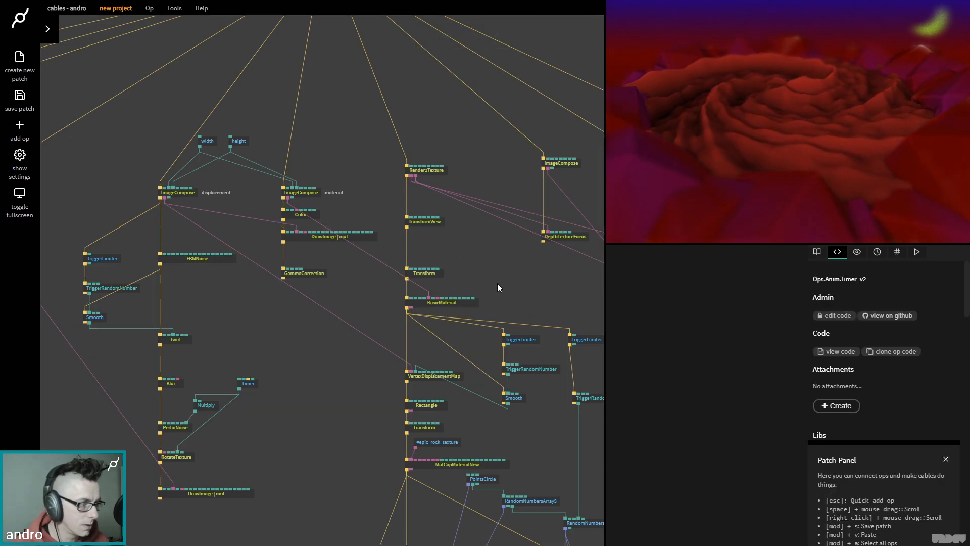
pyautogui.hotkey('ctrl', 'z')
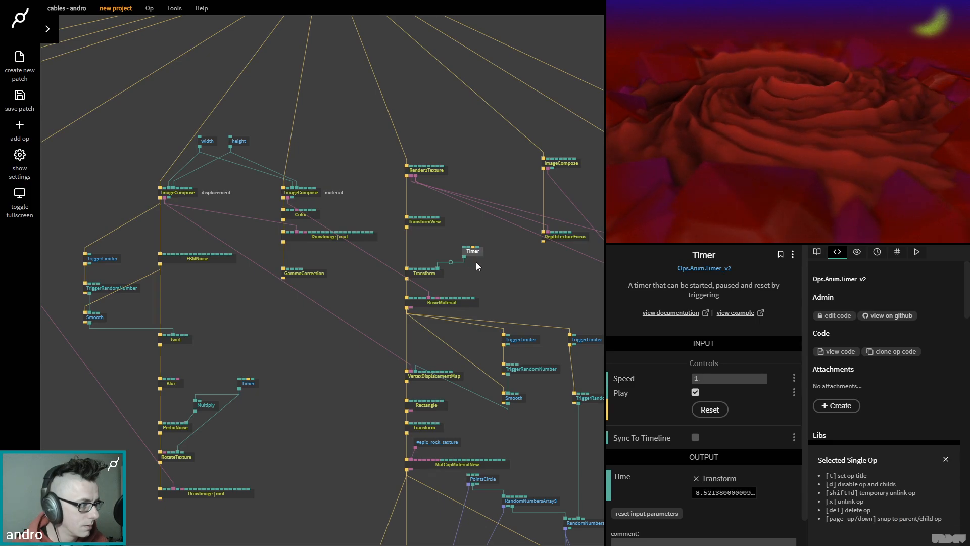
# - Unlink the Timer from the Transform's RotZ to try the rotation by hand, and link it again
pyautogui.click(428, 272)
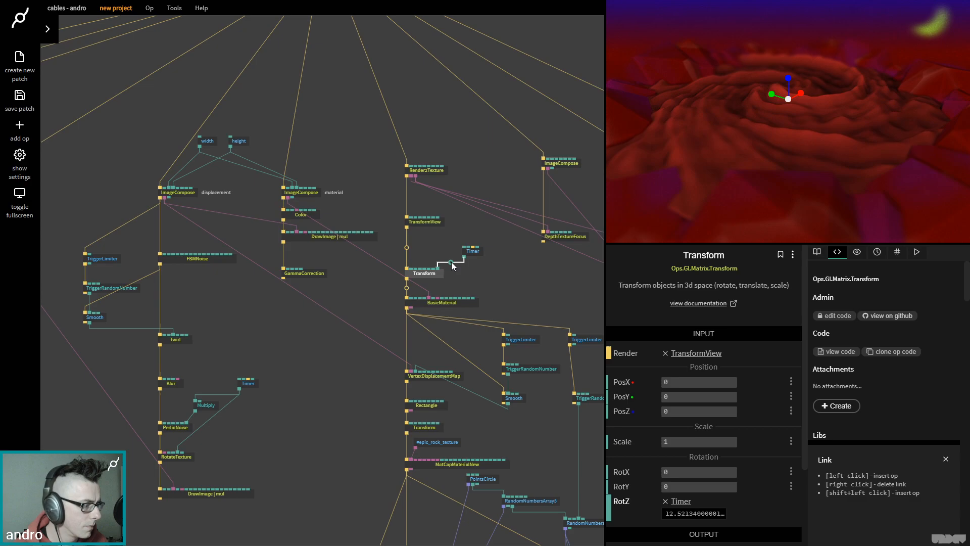
pyautogui.rightClick(450, 262)
pyautogui.moveTo(675, 501); pyautogui.dragTo(720, 502)
pyautogui.moveTo(464, 254); pyautogui.dragTo(427, 271)
# - Set the speed of the Timer driving the Transform's Z rotation to about -40.95
pyautogui.moveTo(484, 308); pyautogui.dragTo(442, 297)
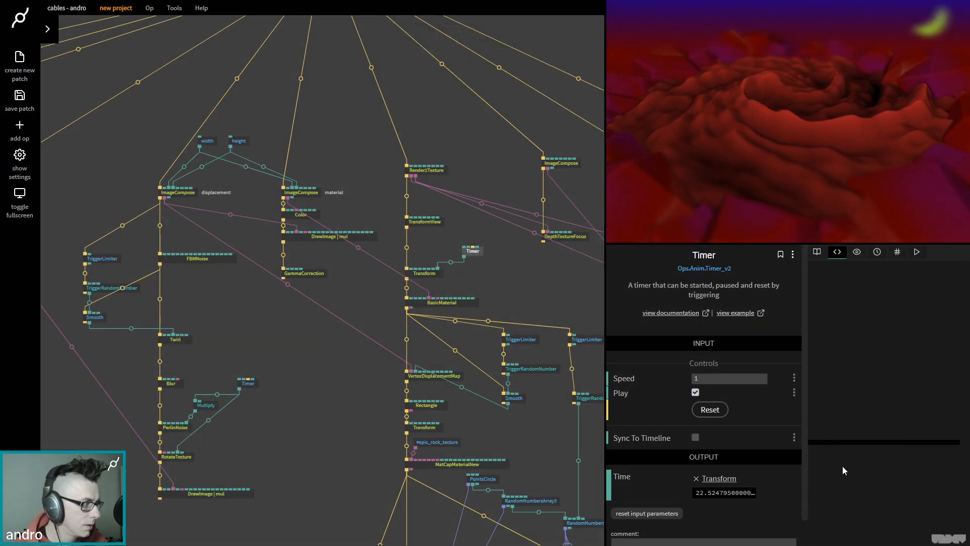
pyautogui.moveTo(717, 378); pyautogui.dragTo(697, 378)
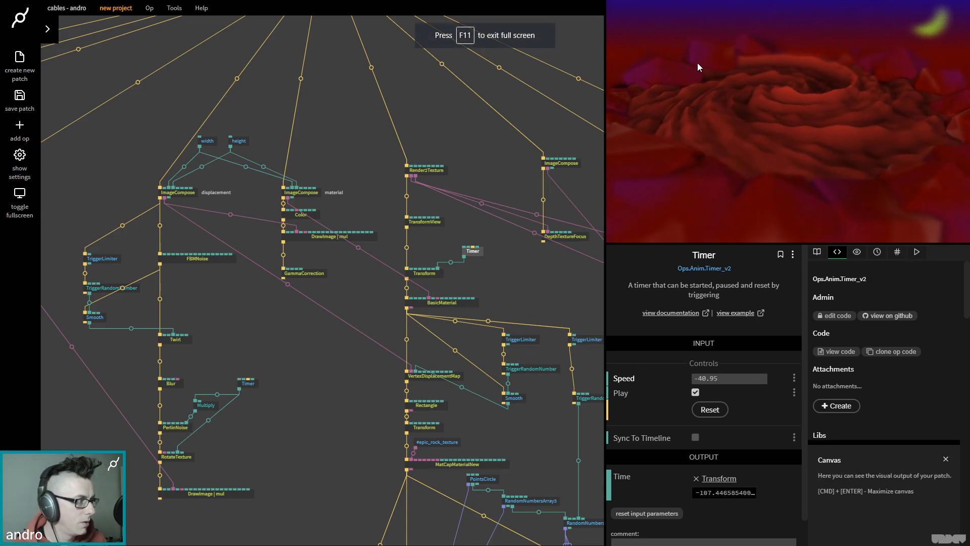
# - Move the lower Transform and the ops beneath it down, and insert an Identity op between Rectangle and that Transform
pyautogui.click(365, 357)
pyautogui.moveTo(362, 338); pyautogui.dragTo(342, 236)
pyautogui.moveTo(586, 486); pyautogui.dragTo(302, 207)
pyautogui.moveTo(419, 219); pyautogui.dragTo(419, 285)
pyautogui.click(402, 236)
pyautogui.write('ident')
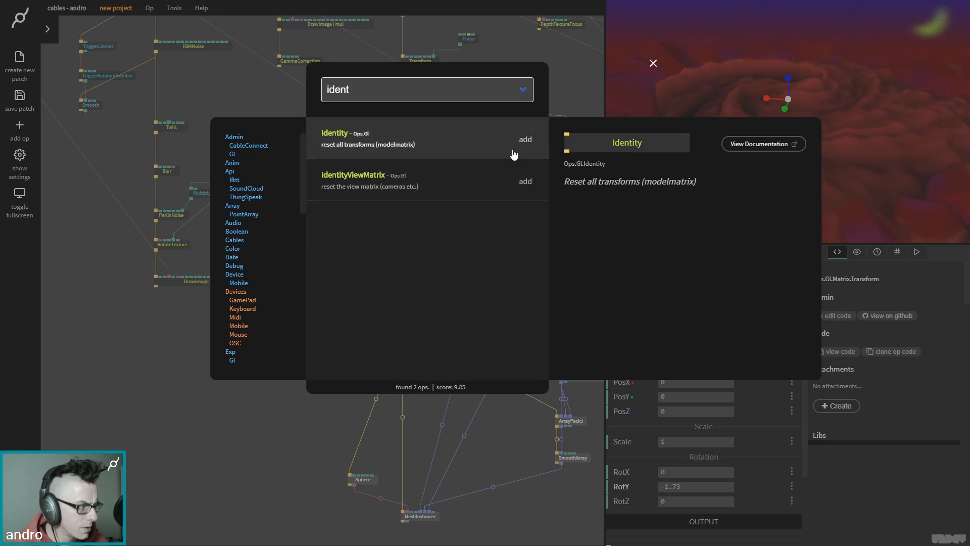
pyautogui.click(524, 139)
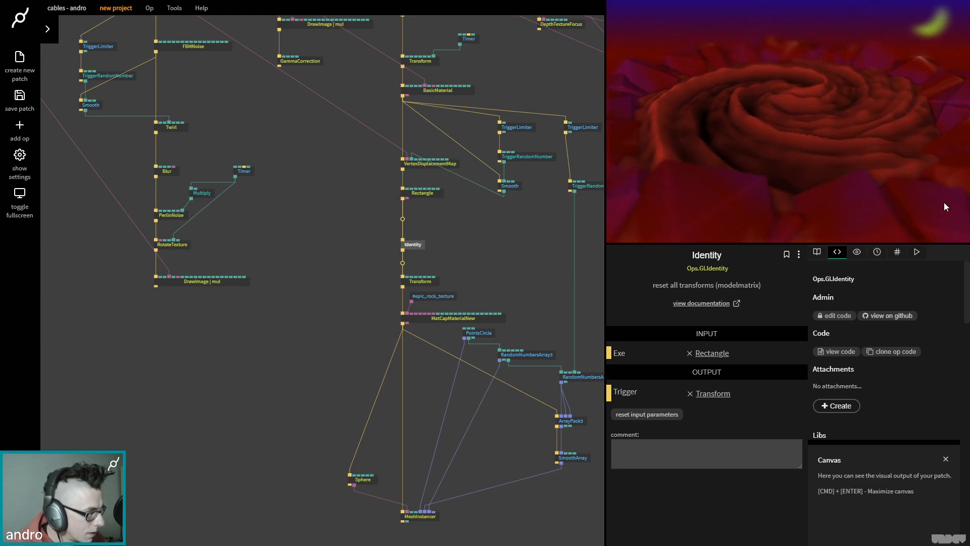
# - Set the width and height of the Rectangle below VertexDisplacementMap to 4
pyautogui.hscroll(2, 455, 232)
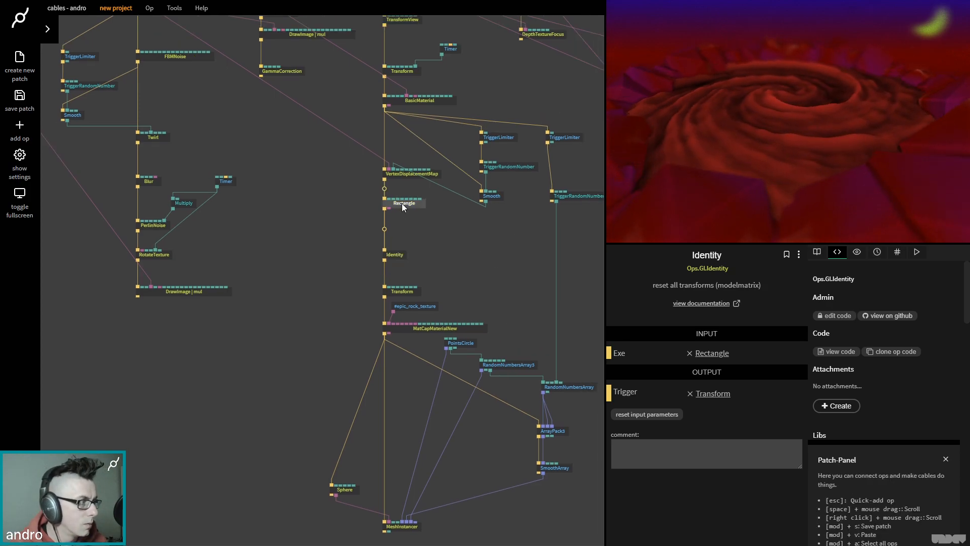
pyautogui.click(401, 203)
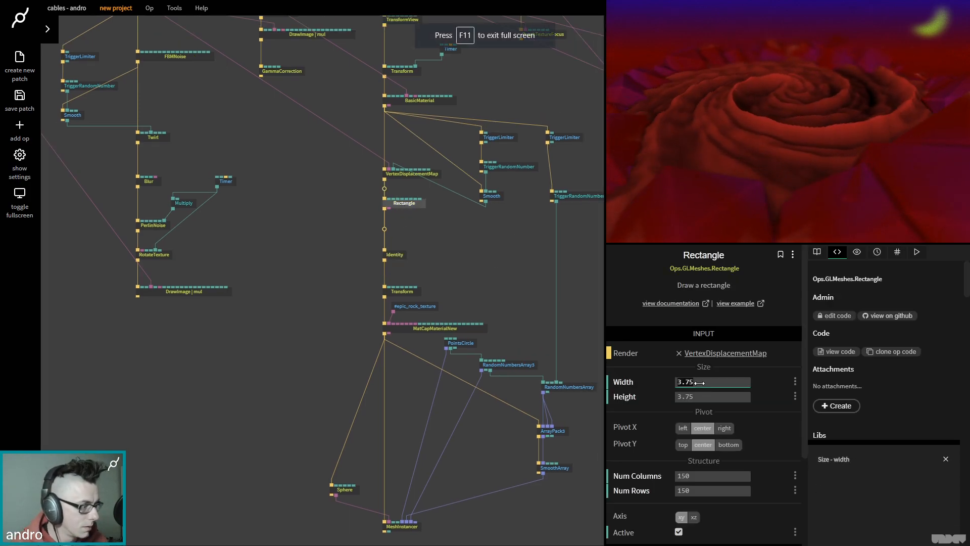
pyautogui.hotkey('ctrl', 'a')
pyautogui.write('4')
pyautogui.click(707, 396)
pyautogui.write('4')
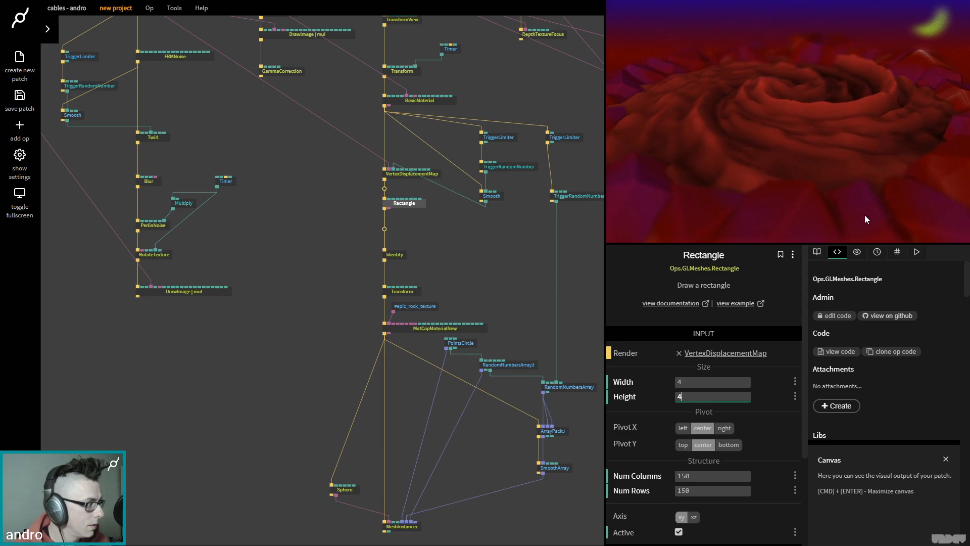
# - Set the Fade Out of the CircleTexture op to about 0.698
pyautogui.moveTo(279, 273); pyautogui.dragTo(486, 405)
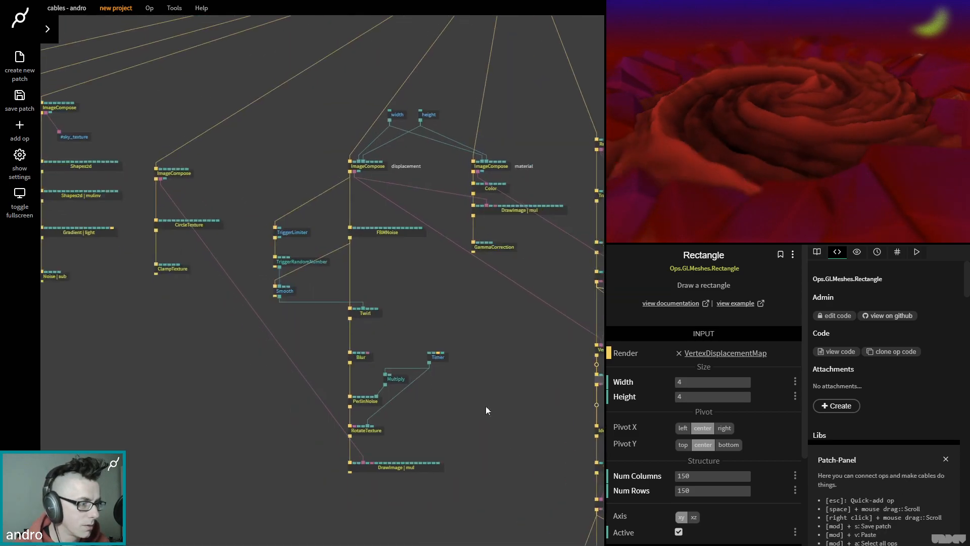
pyautogui.click(202, 186)
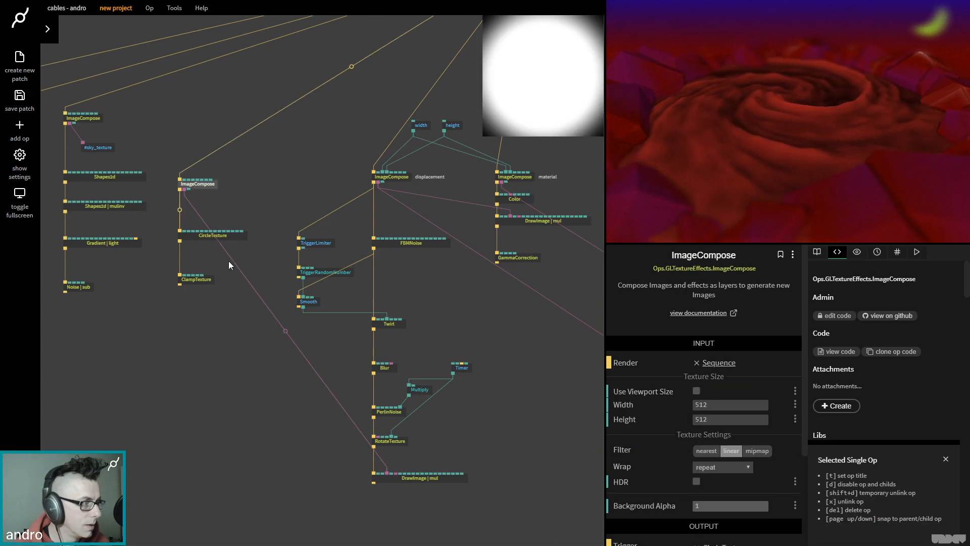
pyautogui.click(193, 236)
pyautogui.moveTo(723, 428); pyautogui.dragTo(689, 428)
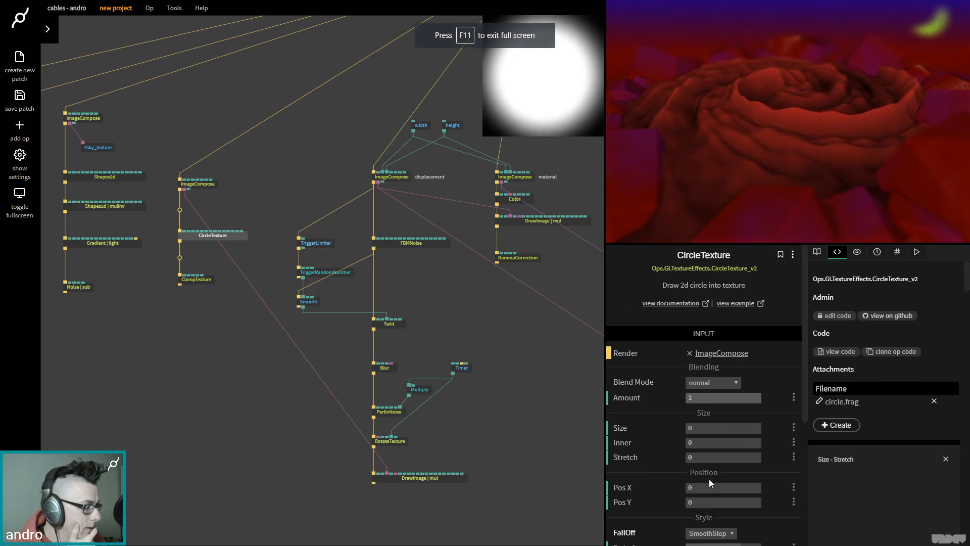
pyautogui.scroll(-2, 779, 460)
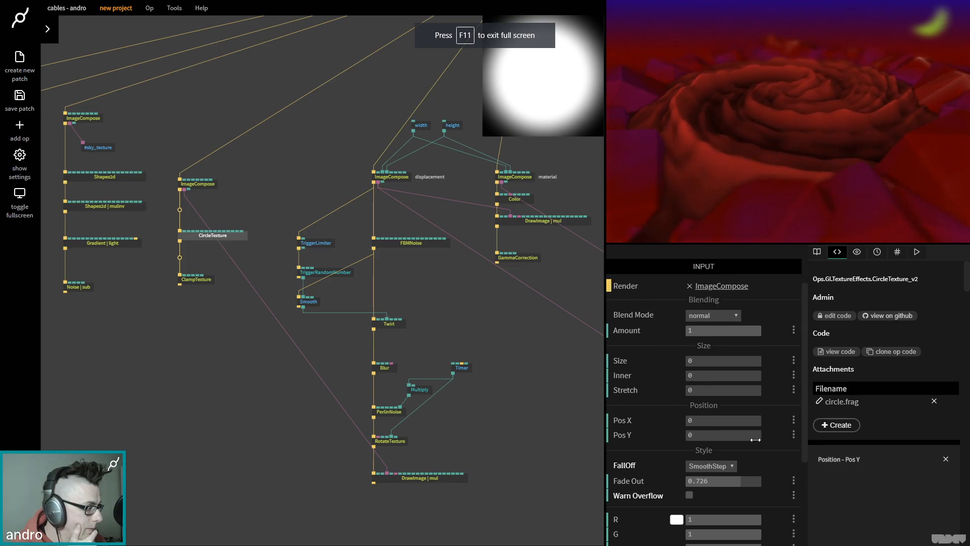
pyautogui.moveTo(740, 480); pyautogui.dragTo(705, 481)
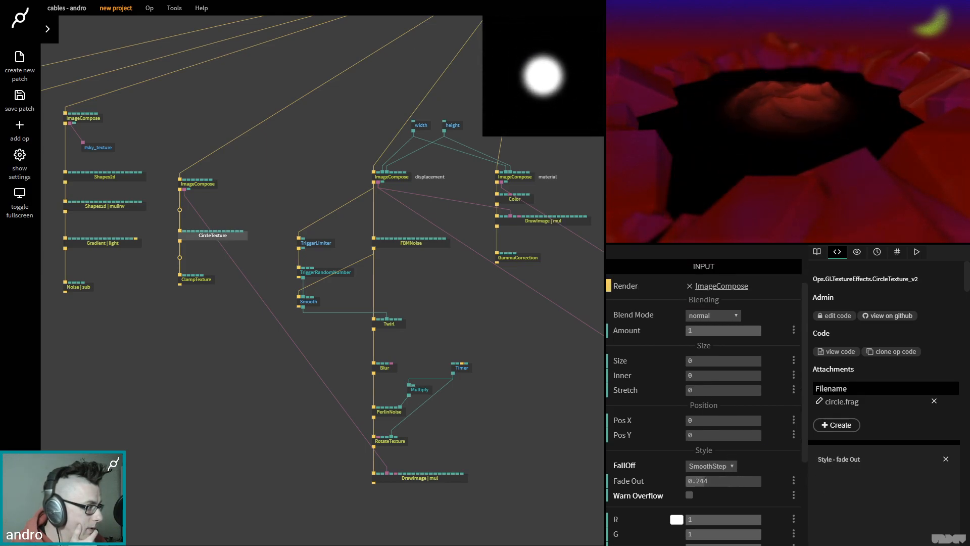
pyautogui.moveTo(705, 481); pyautogui.dragTo(737, 481)
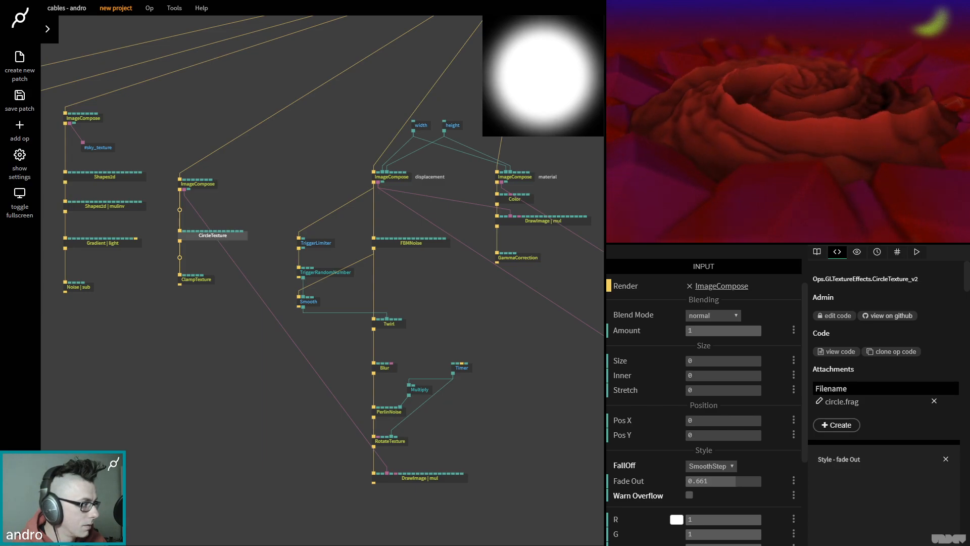
pyautogui.moveTo(736, 480)
pyautogui.mouseDown()
pyautogui.moveTo(762, 481)
pyautogui.moveTo(725, 480)
pyautogui.moveTo(738, 481)
pyautogui.mouseUp()
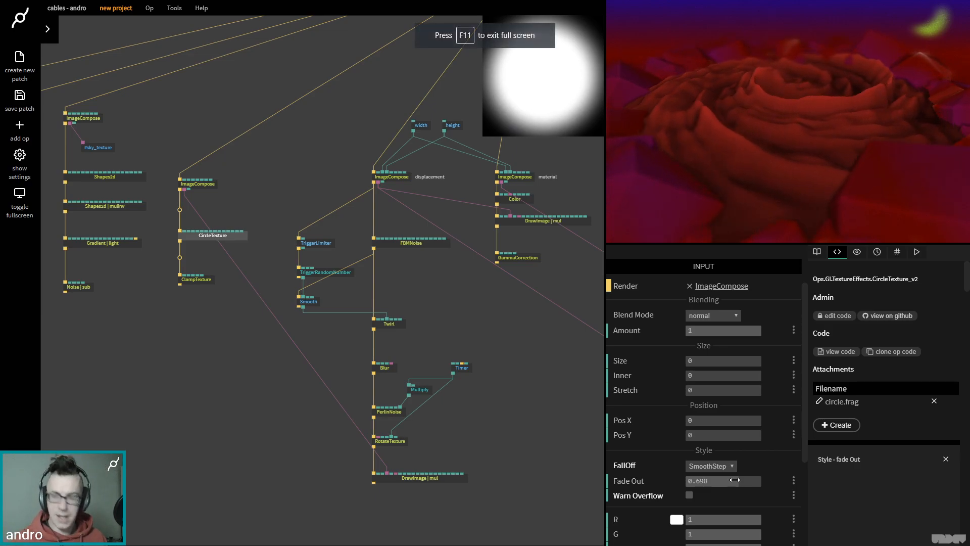
# - Take the Identity op out of the chain between Rectangle and the lower Transform and place it unlinked beside that cable
pyautogui.click(502, 304)
pyautogui.moveTo(506, 307); pyautogui.dragTo(464, 347)
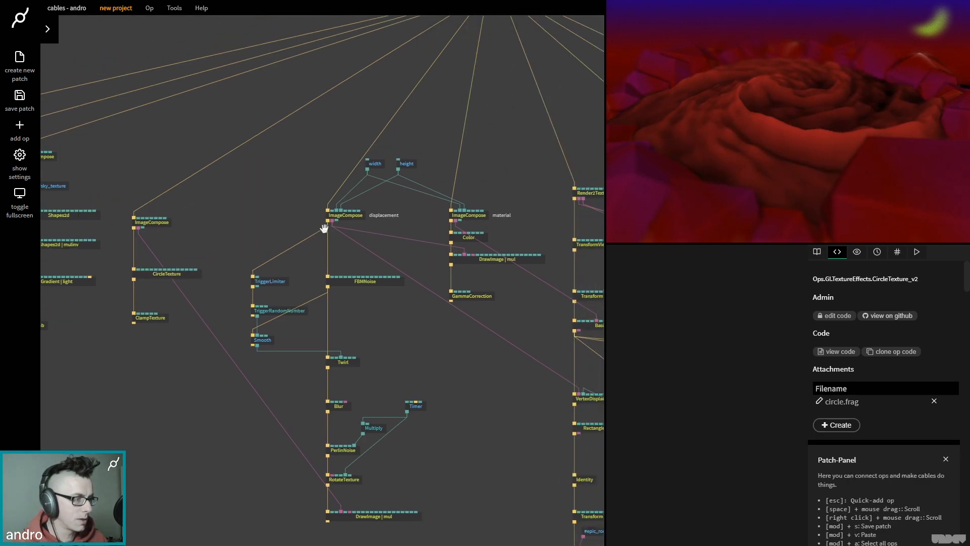
pyautogui.moveTo(324, 228); pyautogui.dragTo(178, 106)
pyautogui.moveTo(448, 402); pyautogui.dragTo(359, 256)
pyautogui.moveTo(353, 213)
pyautogui.mouseDown()
pyautogui.moveTo(221, 229)
pyautogui.moveTo(295, 265)
pyautogui.moveTo(330, 221)
pyautogui.moveTo(369, 208)
pyautogui.mouseUp()
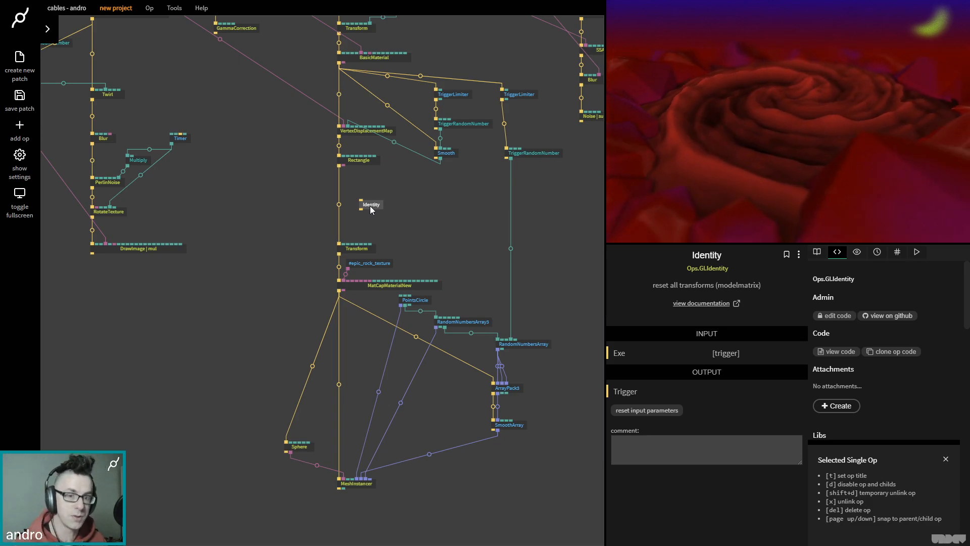
pyautogui.moveTo(356, 210); pyautogui.dragTo(340, 205)
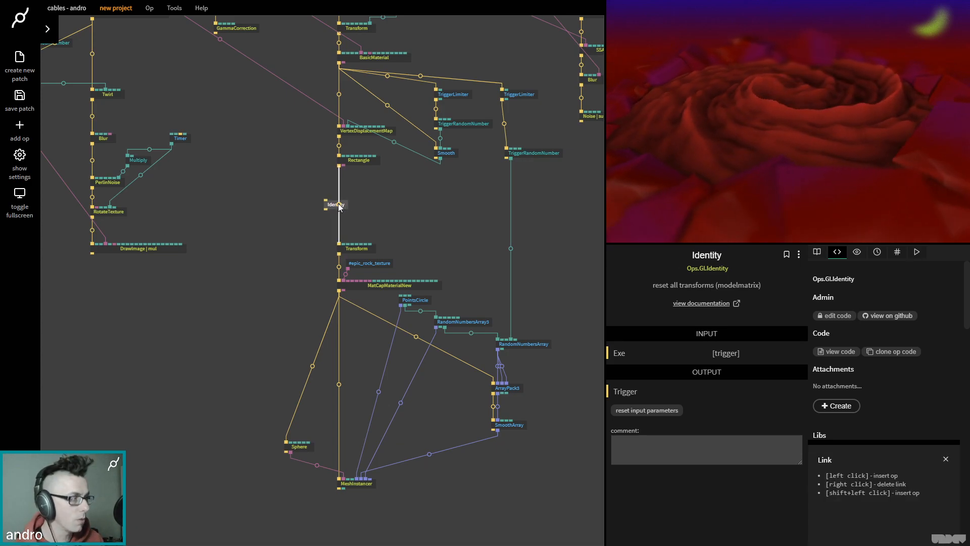
pyautogui.moveTo(340, 207); pyautogui.dragTo(376, 202)
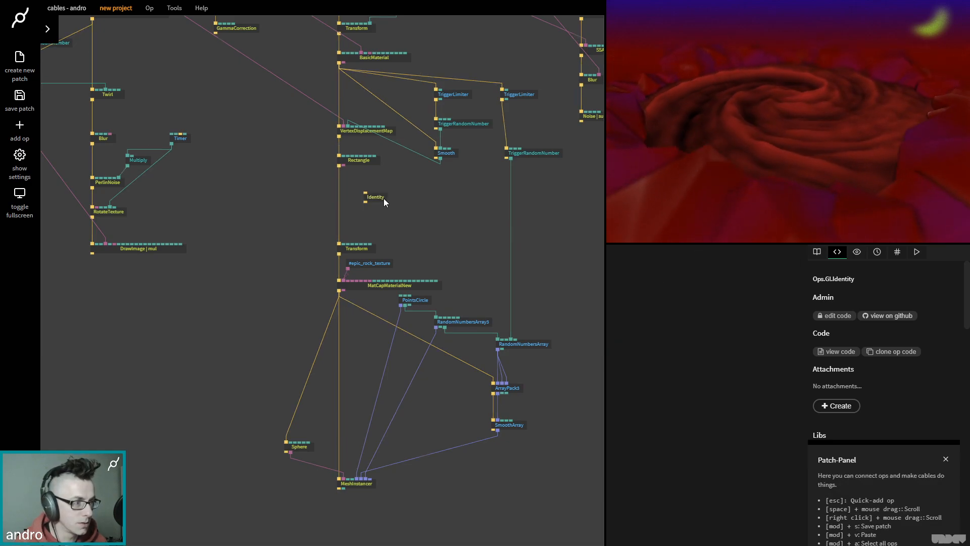
pyautogui.moveTo(383, 198); pyautogui.dragTo(371, 206)
# - Add the comment "insert to reset transform and stop spinning" on two lines to the Identity op, and save the patch
pyautogui.click(703, 444)
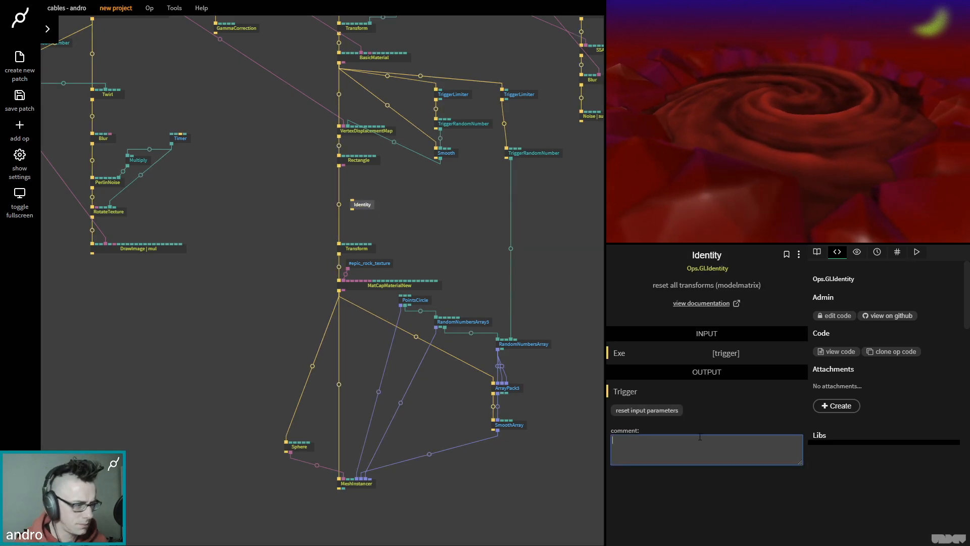
pyautogui.write('insert')
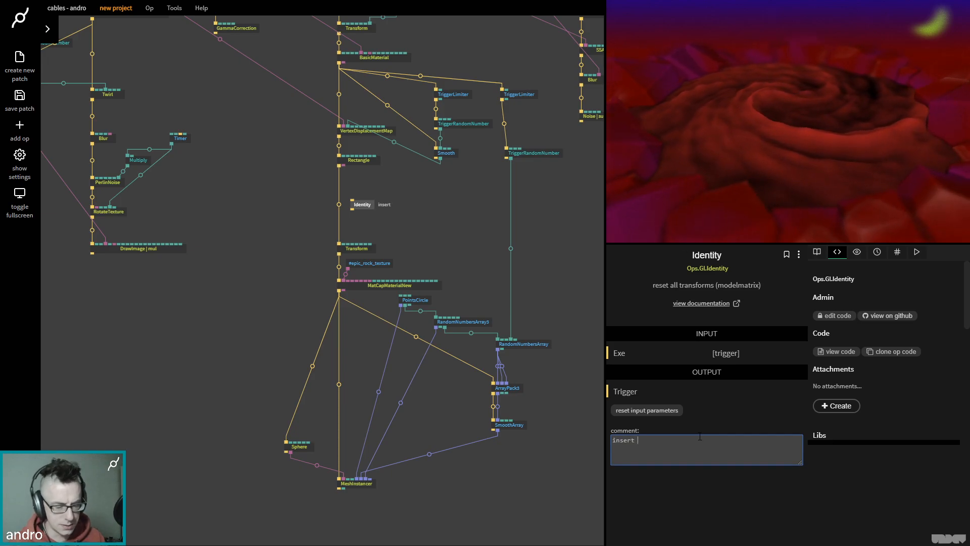
pyautogui.write(' to reset')
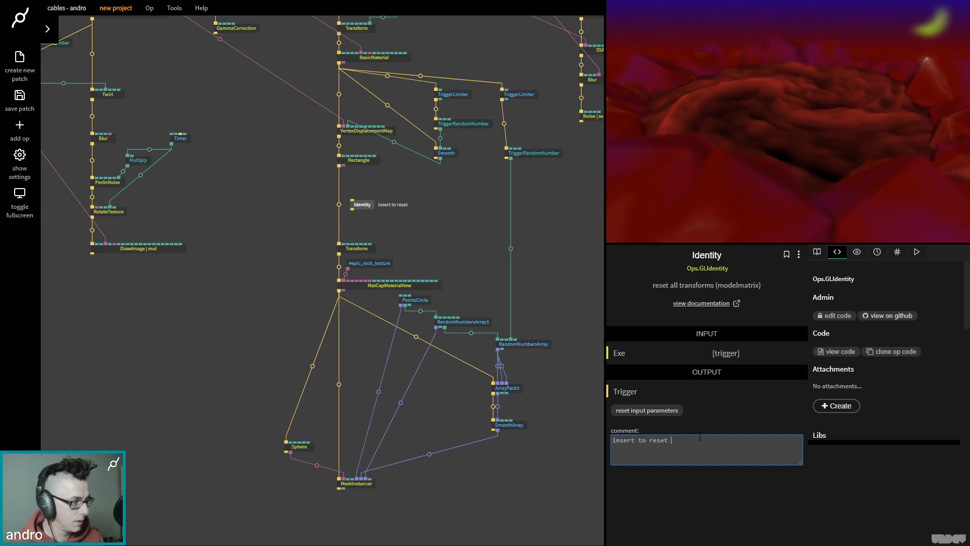
pyautogui.write(' transfor')
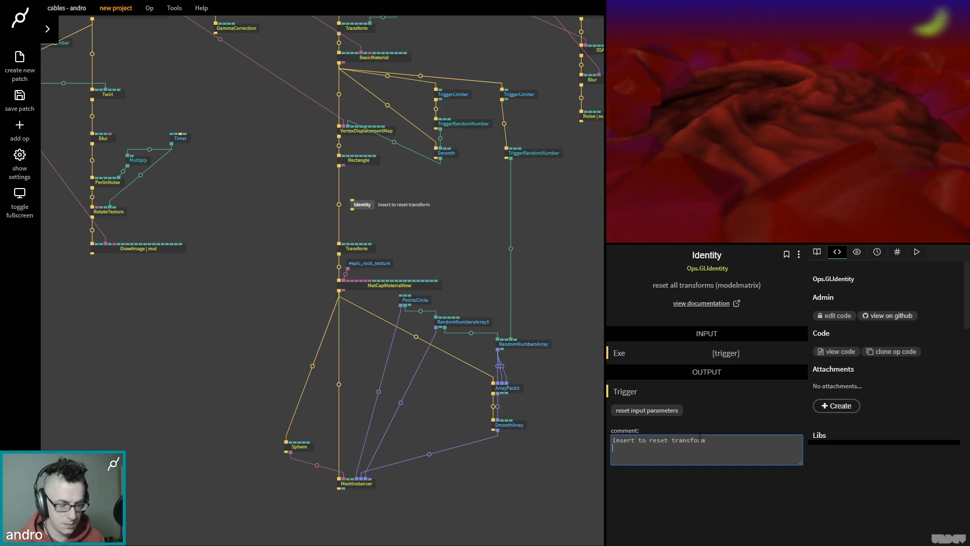
pyautogui.write('m')
pyautogui.press('Return')
pyautogui.write('nd stop spi')
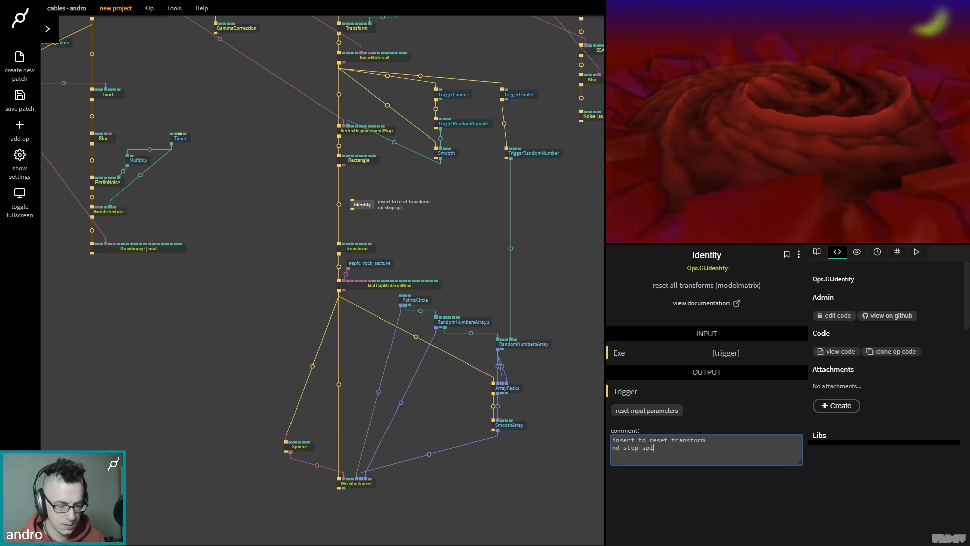
pyautogui.write('nning')
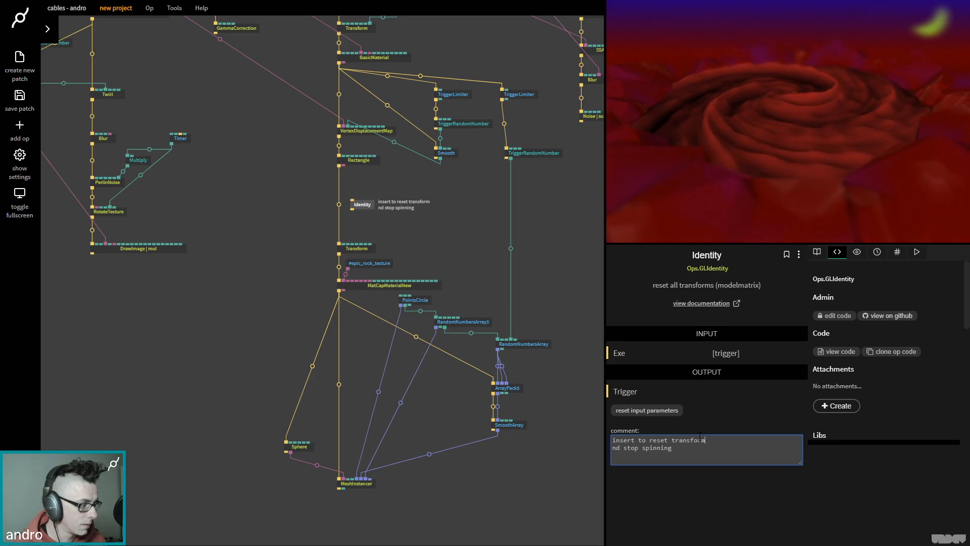
pyautogui.write('a')
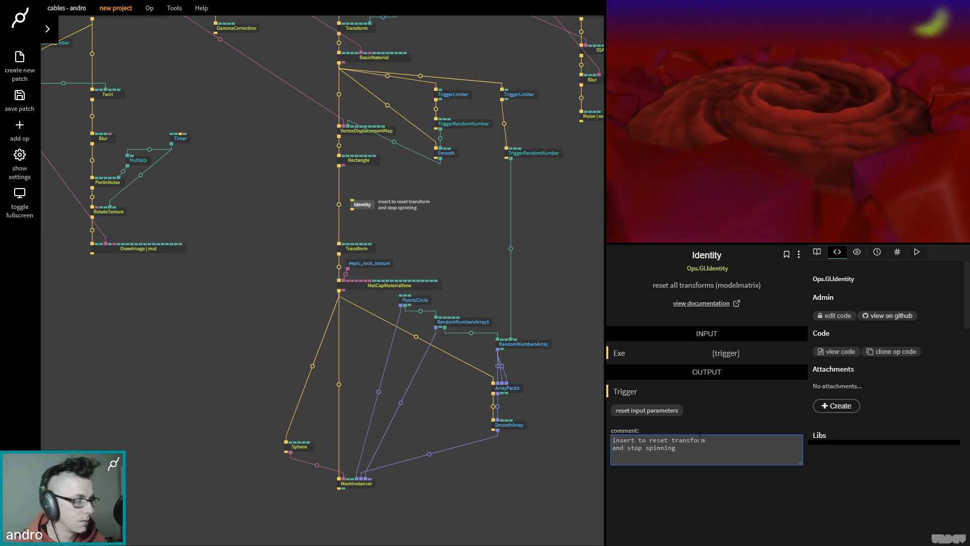
pyautogui.click(444, 249)
pyautogui.hotkey('ctrl', 's')
# - Prefix the Identity op's comment with "<<" so it points at the op
pyautogui.click(370, 203)
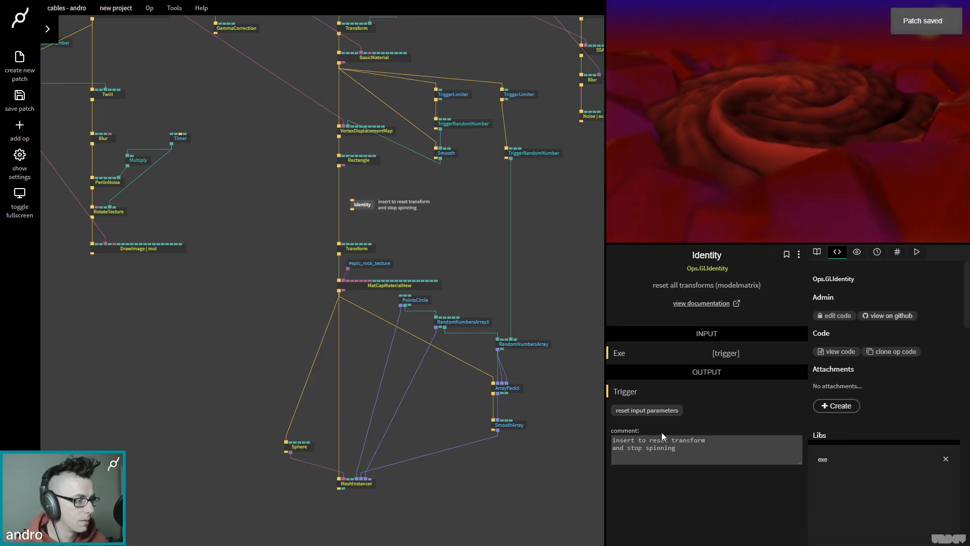
pyautogui.click(660, 444)
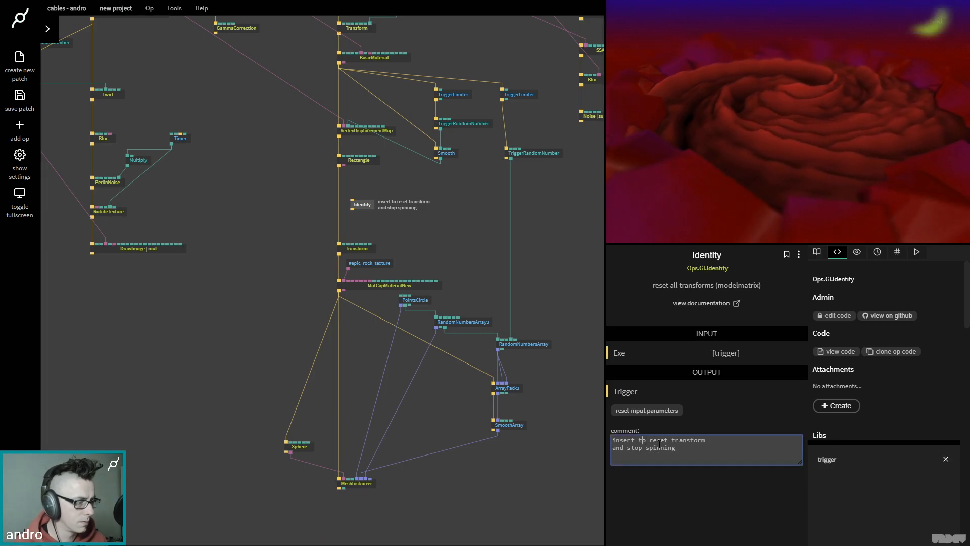
pyautogui.press('Home')
pyautogui.write('<<')
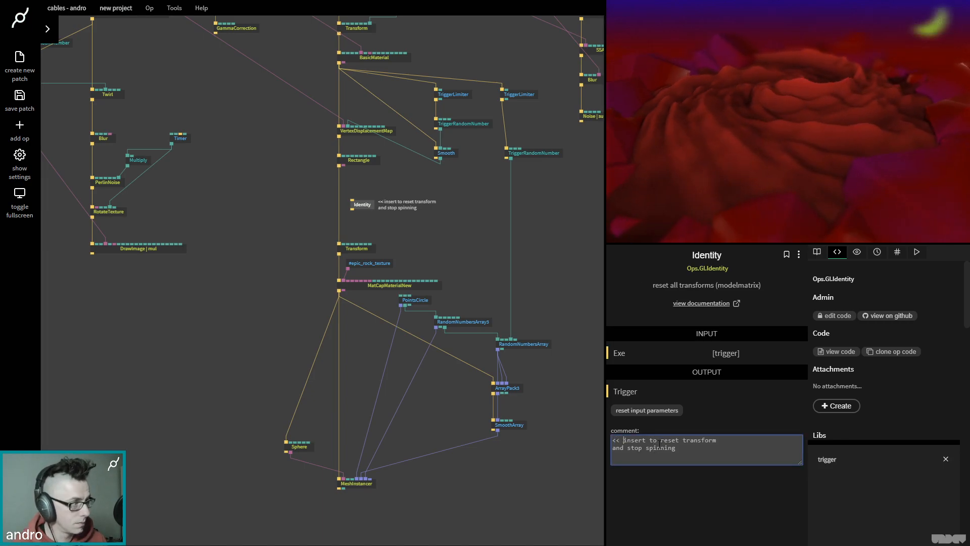
pyautogui.click(286, 316)
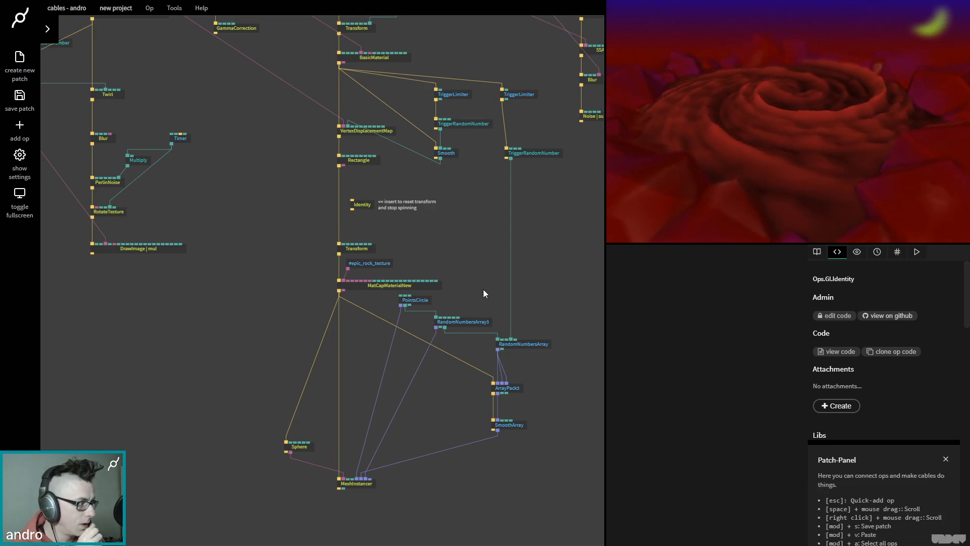
# - Try a Samples value of 1 on the SSAO2 op in the POST FX chain, and set it back to 4
pyautogui.moveTo(351, 235); pyautogui.dragTo(260, 362)
pyautogui.moveTo(403, 346); pyautogui.dragTo(293, 429)
pyautogui.click(395, 325)
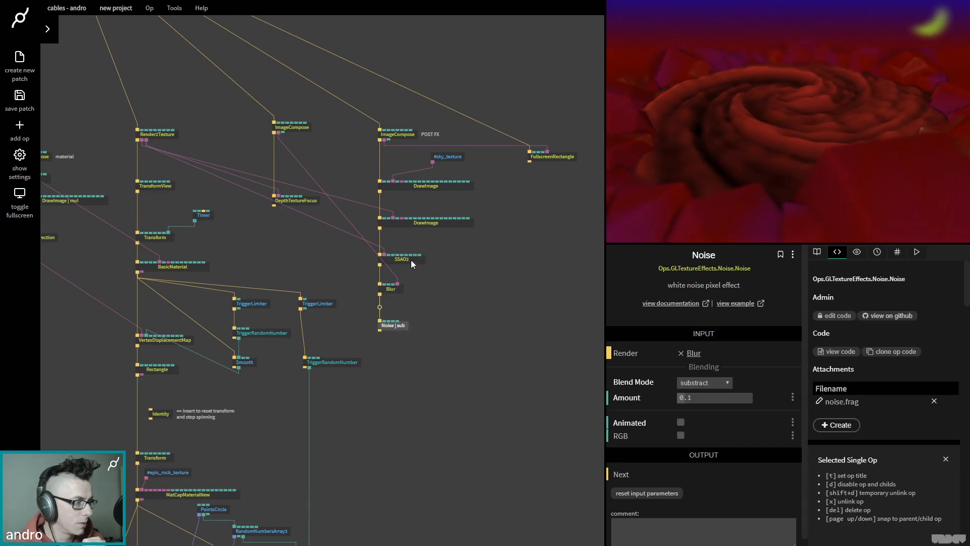
pyautogui.click(411, 259)
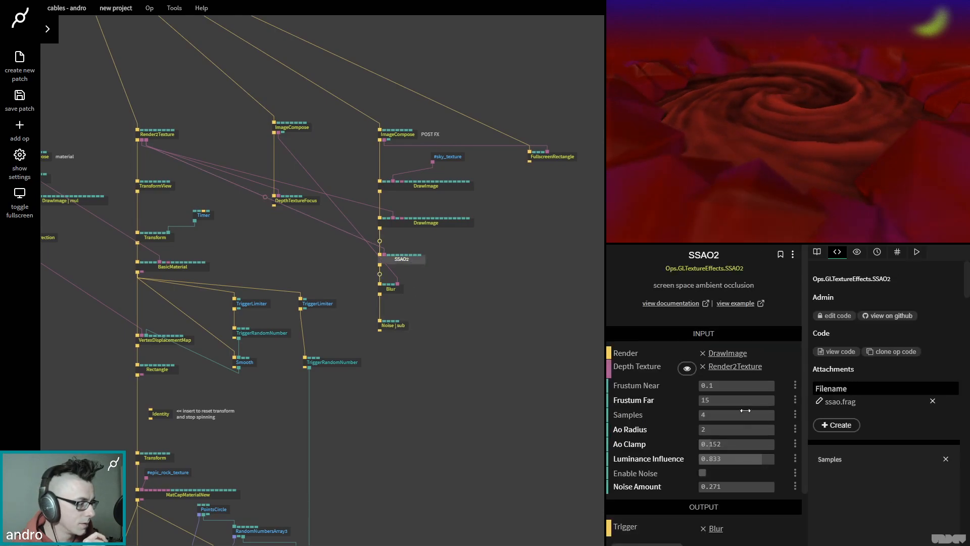
pyautogui.click(746, 413)
pyautogui.write('1')
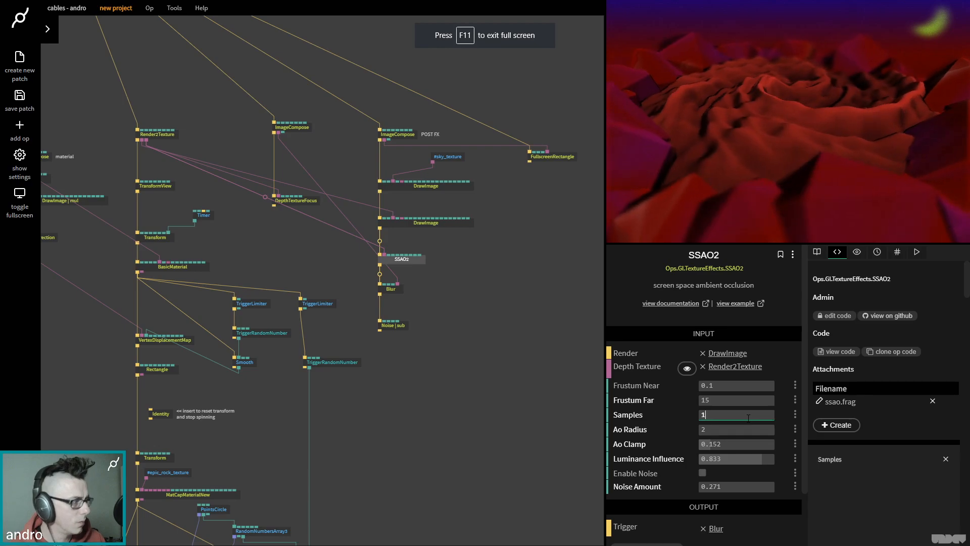
pyautogui.press('BackSpace')
pyautogui.write('4')
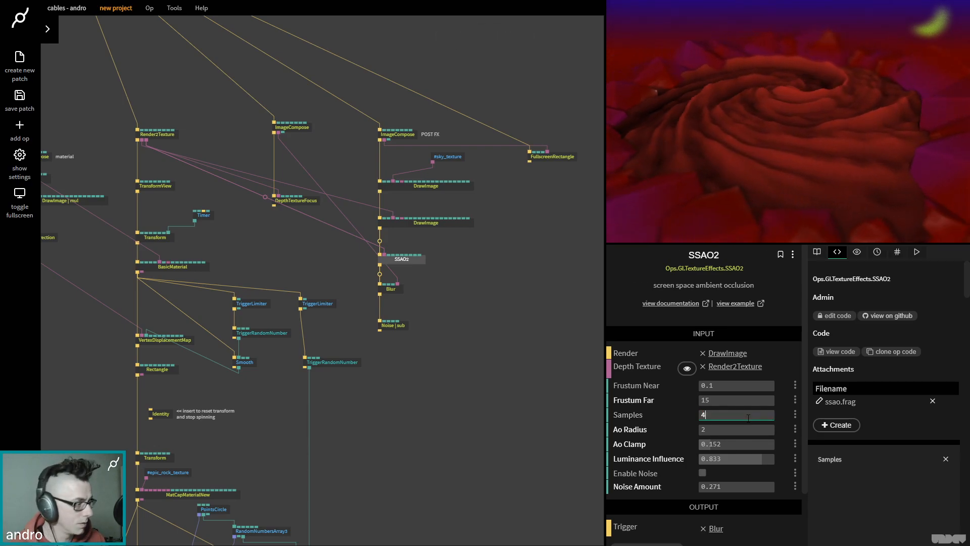
# - Set the Ao Radius of SSAO2 to 3 and save the patch
pyautogui.press('Tab')
pyautogui.press('BackSpace')
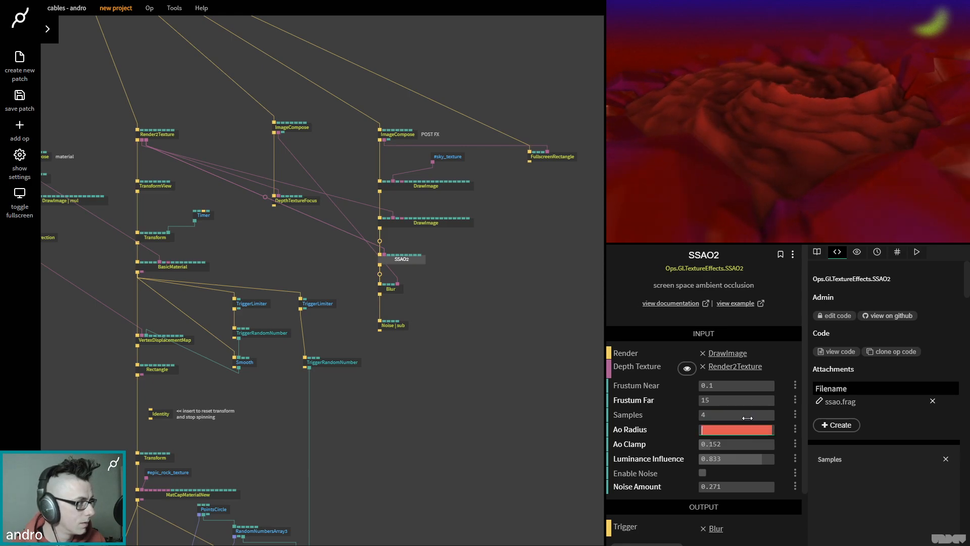
pyautogui.write('2')
pyautogui.press('BackSpace')
pyautogui.write('3')
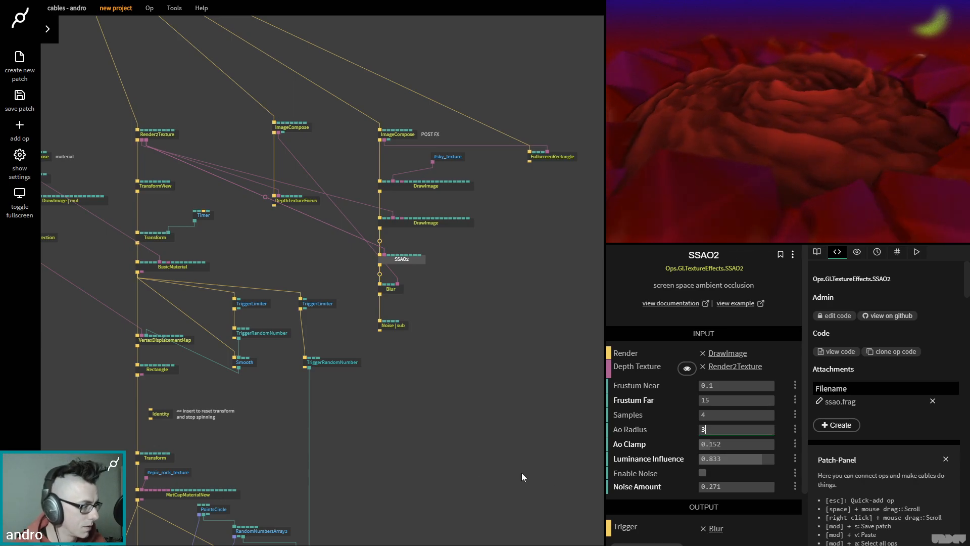
pyautogui.click(462, 443)
pyautogui.hotkey('ctrl', 's')
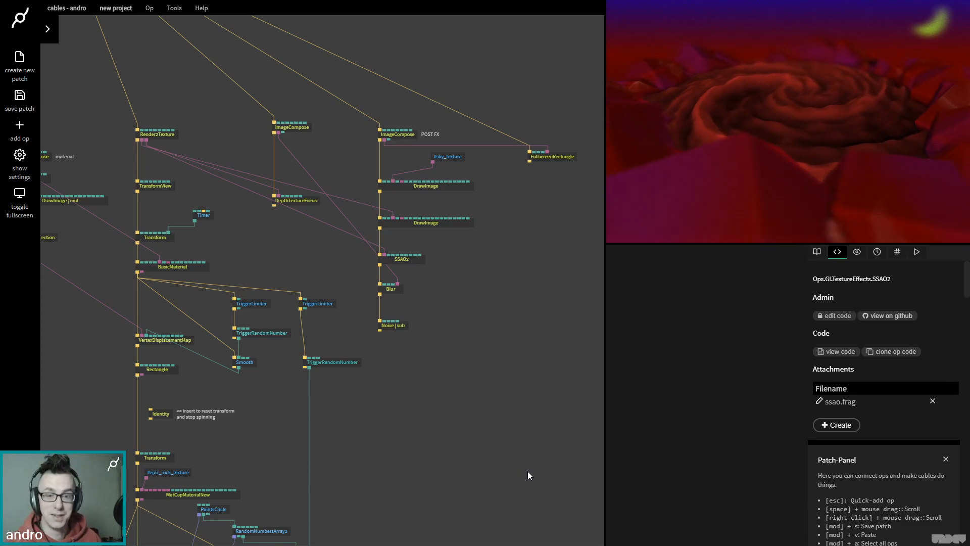
# - Turn off Play on the Timer that drives the upper Transform's Z rotation
pyautogui.moveTo(283, 255); pyautogui.dragTo(293, 247)
pyautogui.click(271, 229)
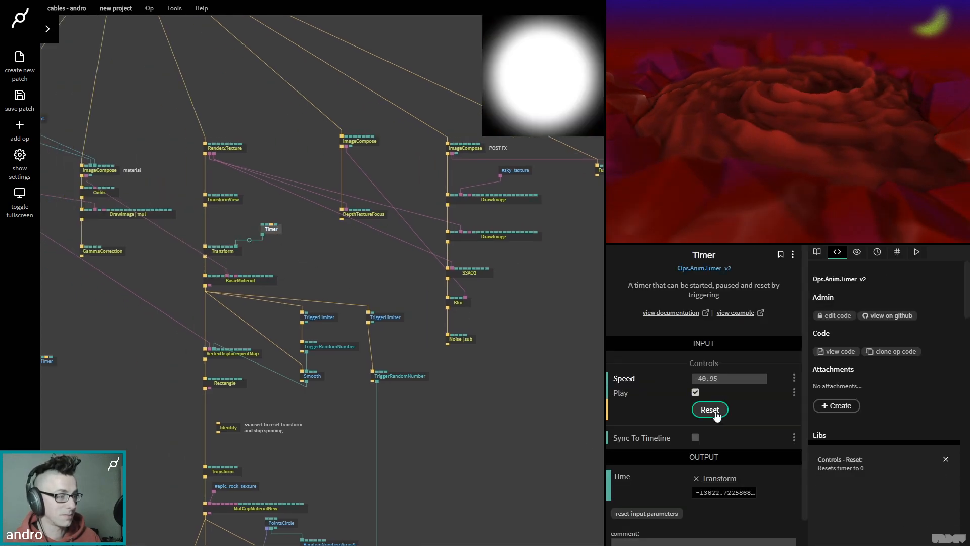
pyautogui.click(696, 392)
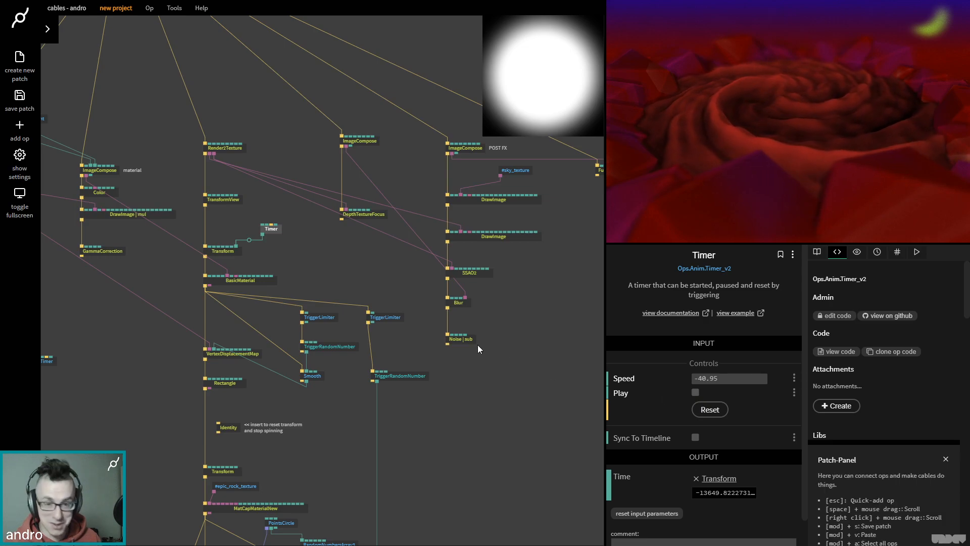
# - Preview the output of the sky texture's ImageCompose and look over the neighbouring texture chains
pyautogui.moveTo(234, 336); pyautogui.dragTo(535, 318)
pyautogui.moveTo(311, 330); pyautogui.dragTo(418, 316)
pyautogui.moveTo(157, 317); pyautogui.dragTo(326, 462)
pyautogui.moveTo(124, 437); pyautogui.dragTo(375, 453)
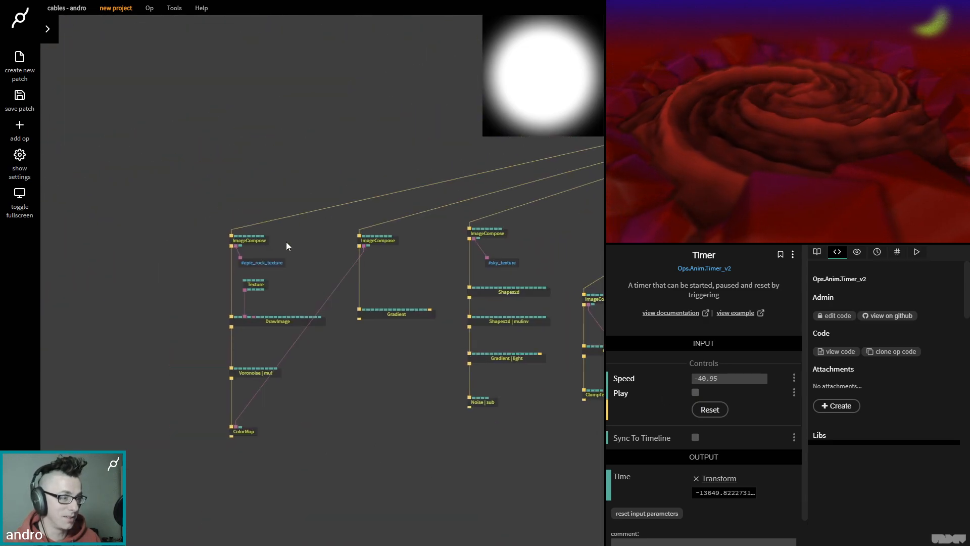
pyautogui.click(413, 244)
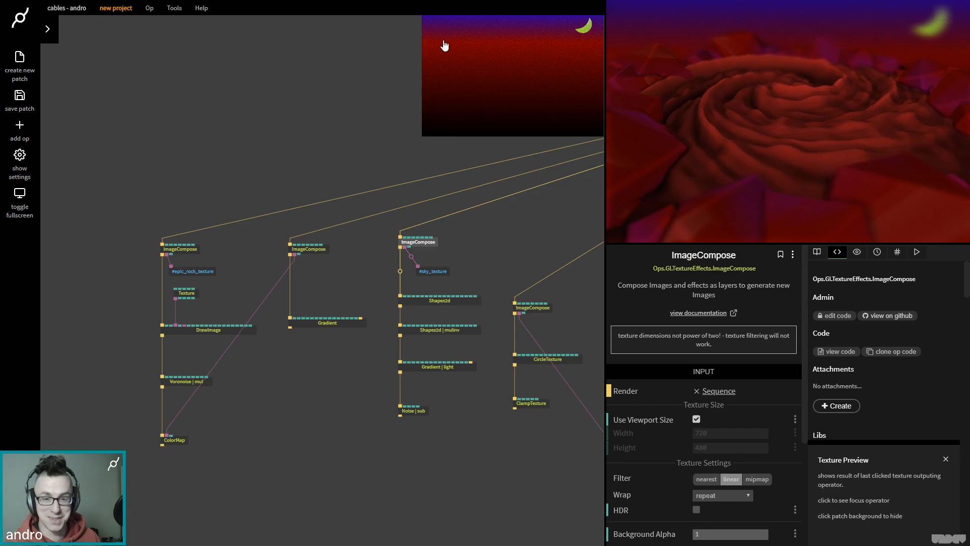
pyautogui.moveTo(318, 455); pyautogui.dragTo(87, 437)
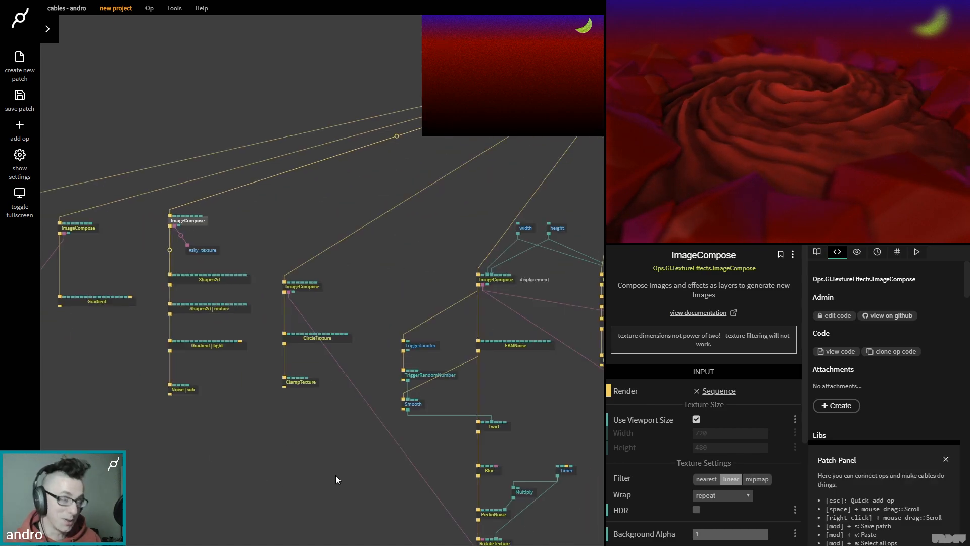
pyautogui.moveTo(340, 480); pyautogui.dragTo(193, 476)
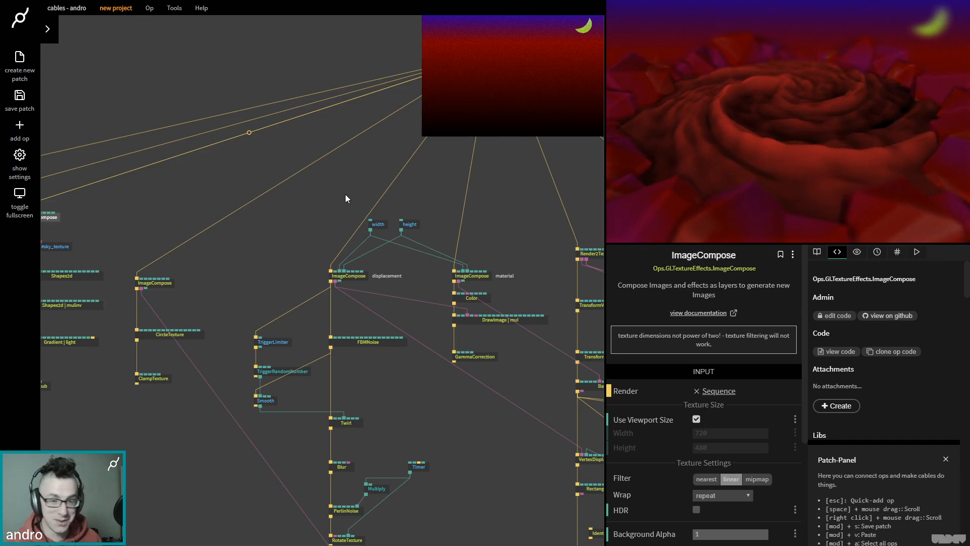
# - Turn Play back on for the Timer driving the upper Transform's rotation and set its Speed to -20
pyautogui.click(410, 192)
pyautogui.moveTo(409, 192); pyautogui.dragTo(277, 167)
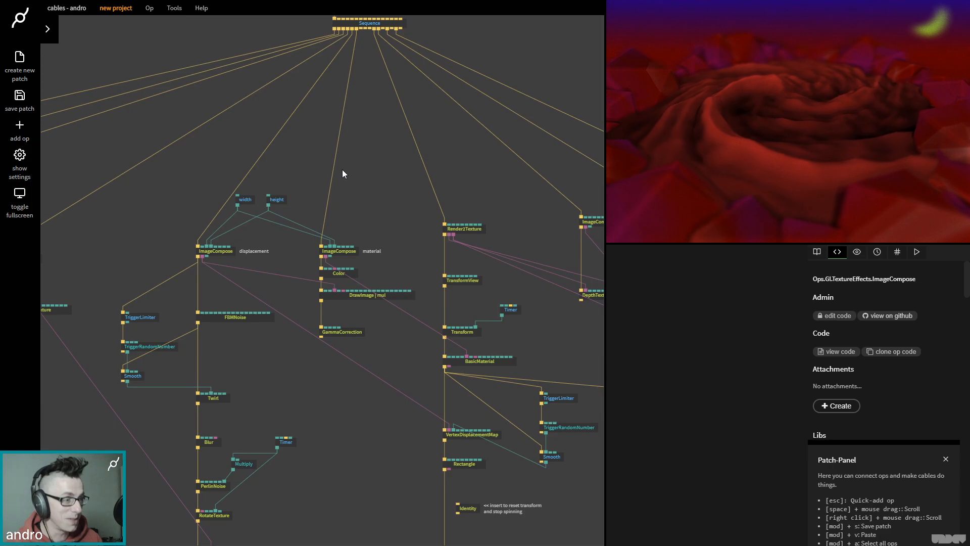
pyautogui.moveTo(503, 305); pyautogui.dragTo(400, 267)
pyautogui.click(401, 273)
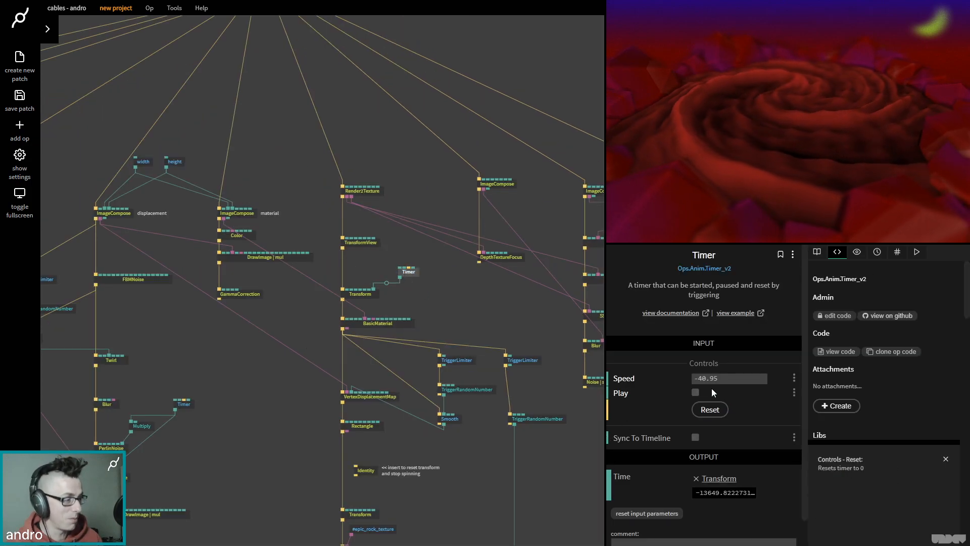
pyautogui.click(695, 393)
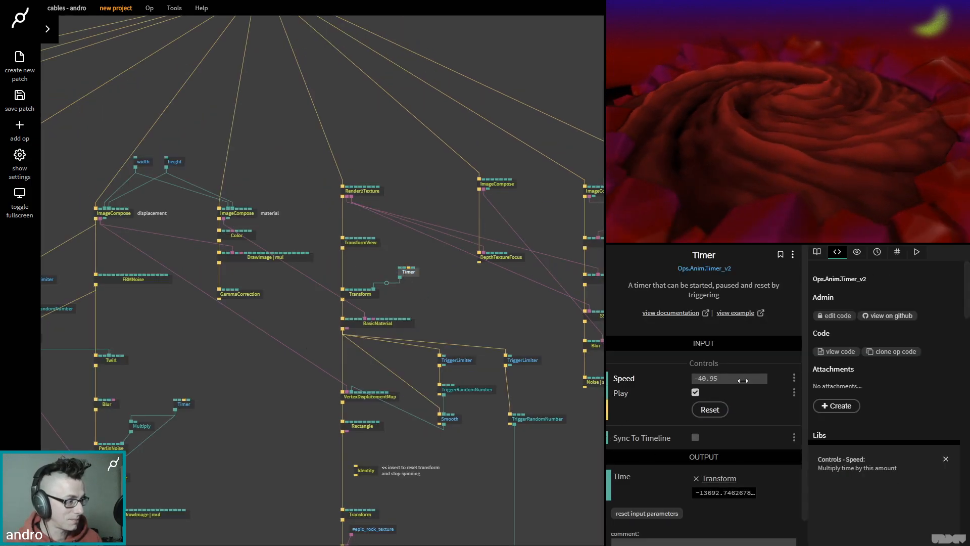
pyautogui.press('F11')
pyautogui.write('-20')
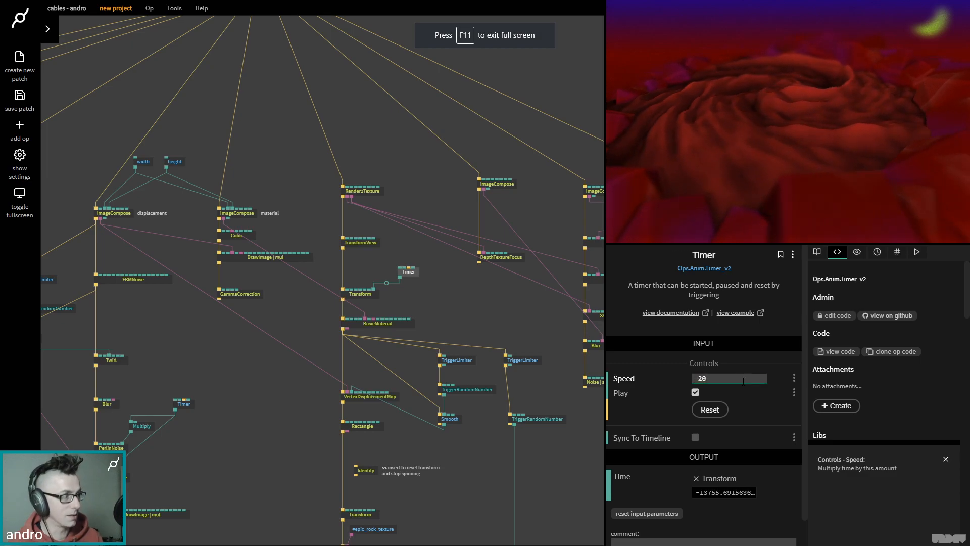
pyautogui.click(492, 314)
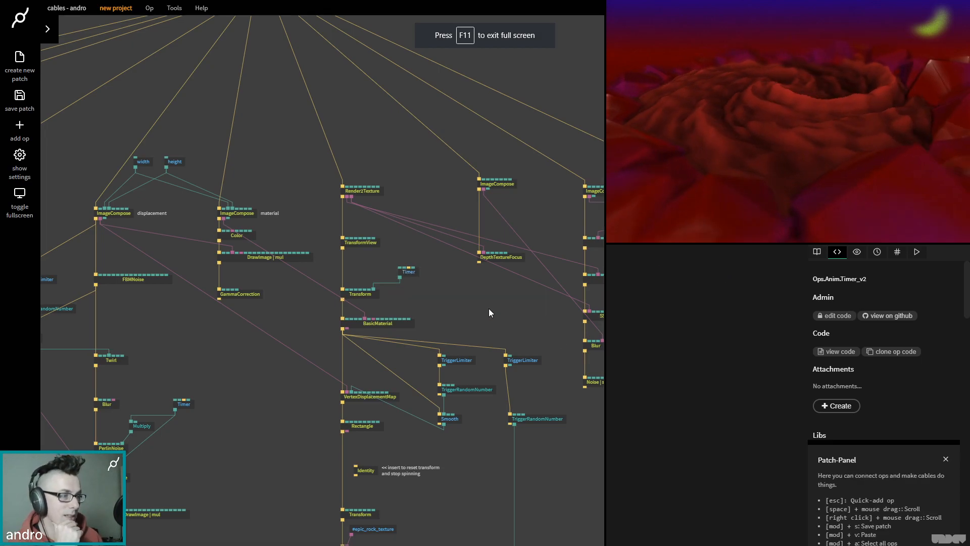
# - Try tilting the TransformView with RotY, reset it to 0, and set RotY to about 5.8
pyautogui.moveTo(454, 309); pyautogui.dragTo(364, 301)
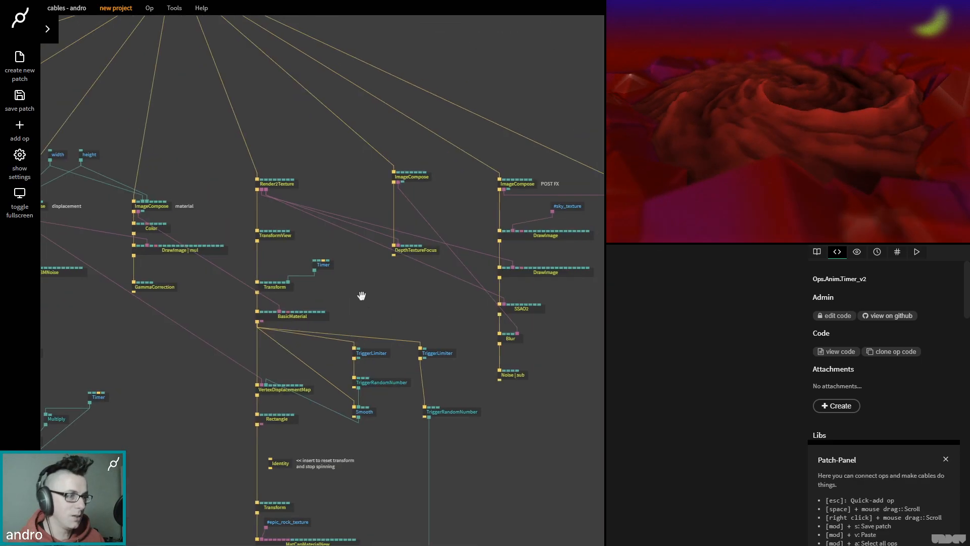
pyautogui.click(272, 234)
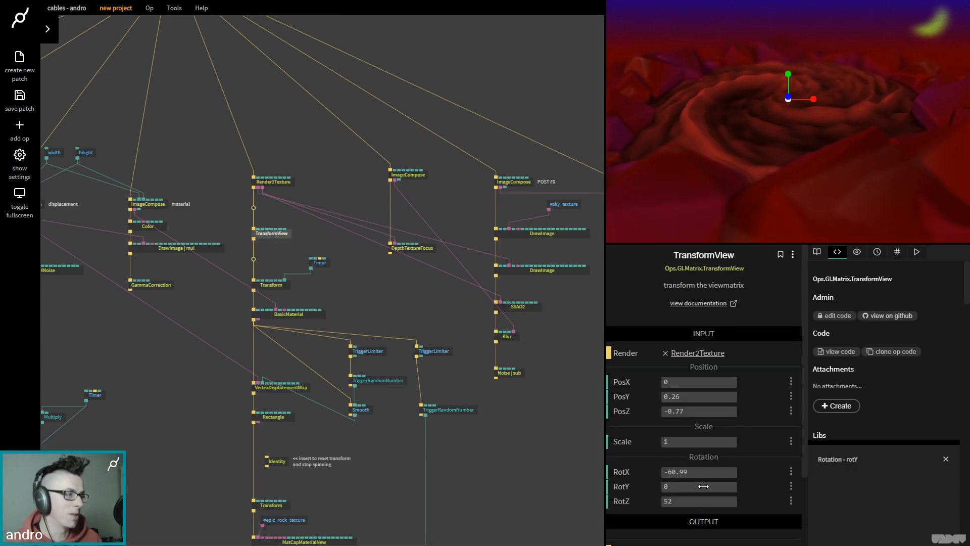
pyautogui.moveTo(689, 487)
pyautogui.mouseDown()
pyautogui.moveTo(718, 488)
pyautogui.moveTo(707, 486)
pyautogui.mouseUp()
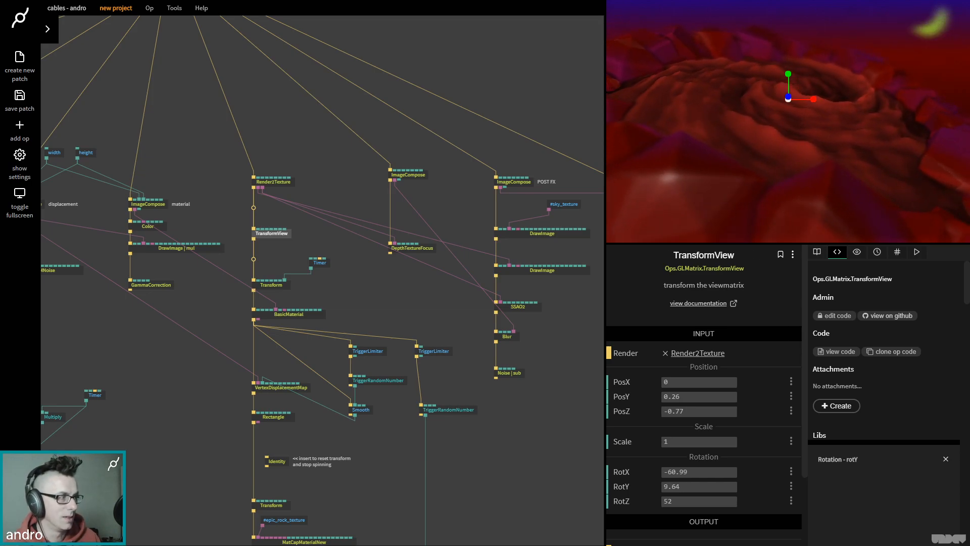
pyautogui.click(690, 486)
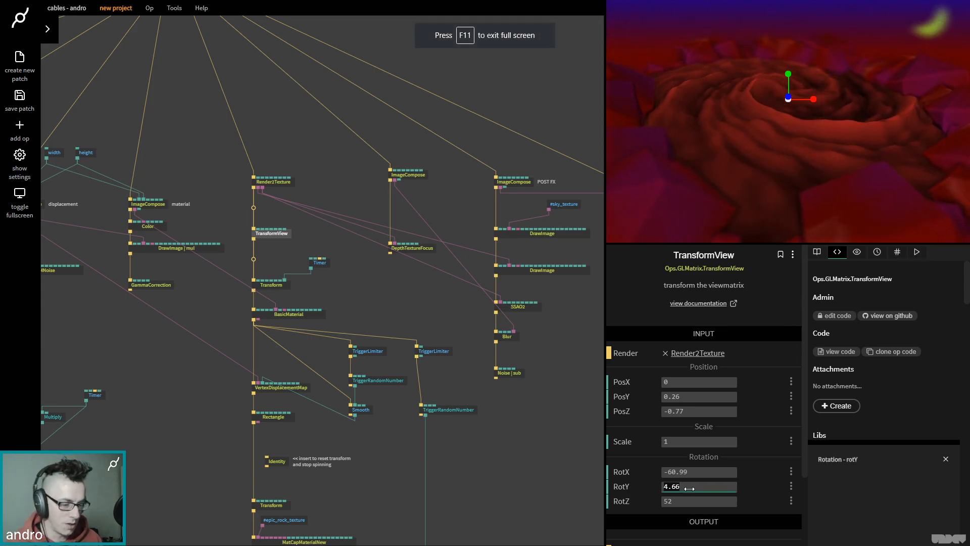
pyautogui.write('0')
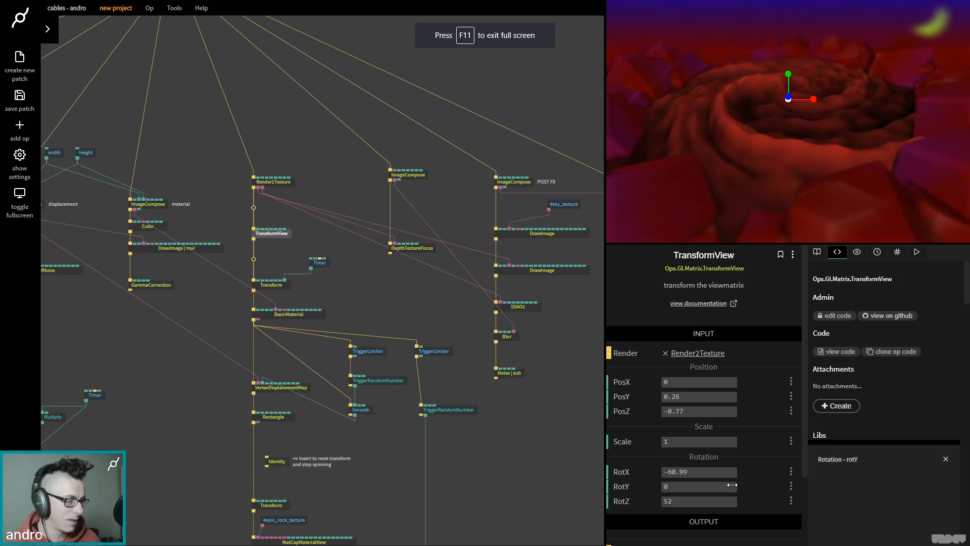
pyautogui.moveTo(732, 485); pyautogui.dragTo(729, 485)
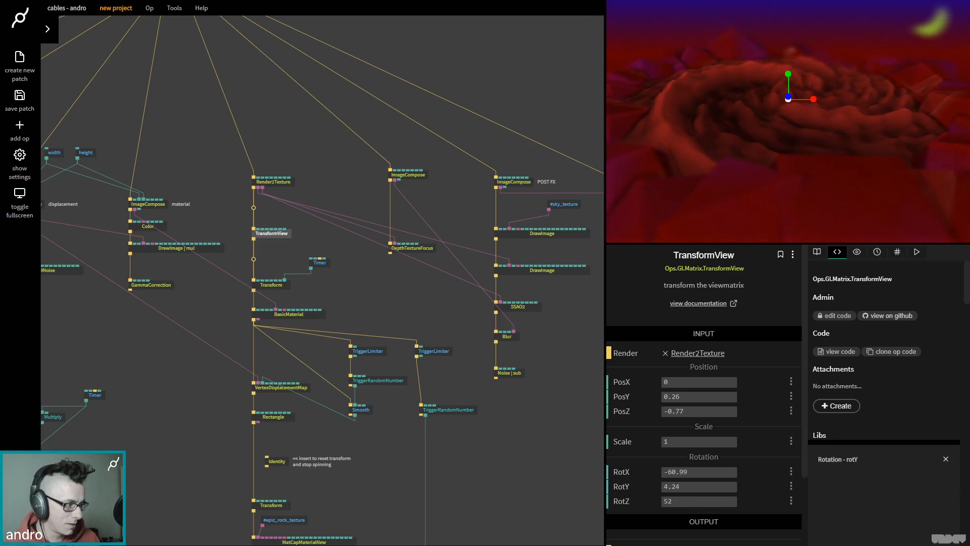
pyautogui.moveTo(728, 485); pyautogui.dragTo(729, 484)
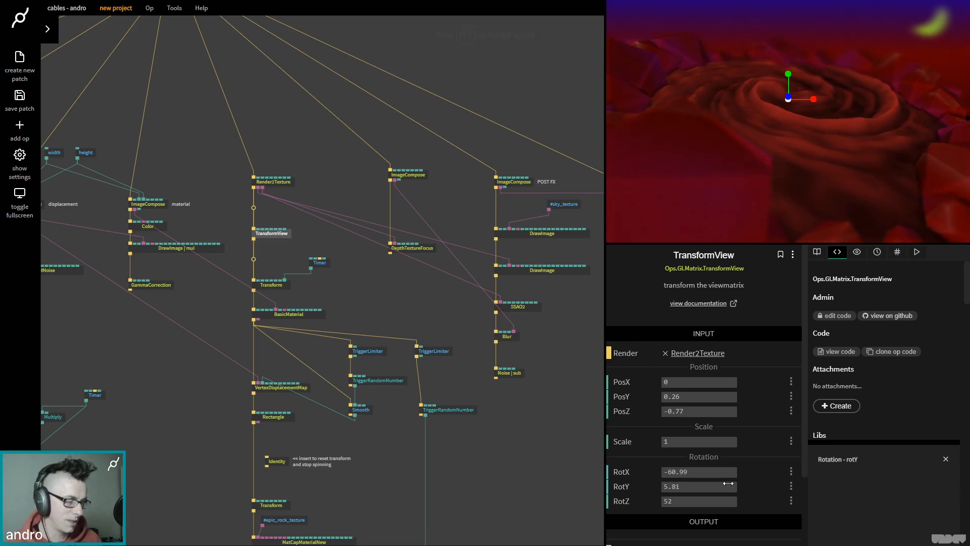
pyautogui.click(383, 271)
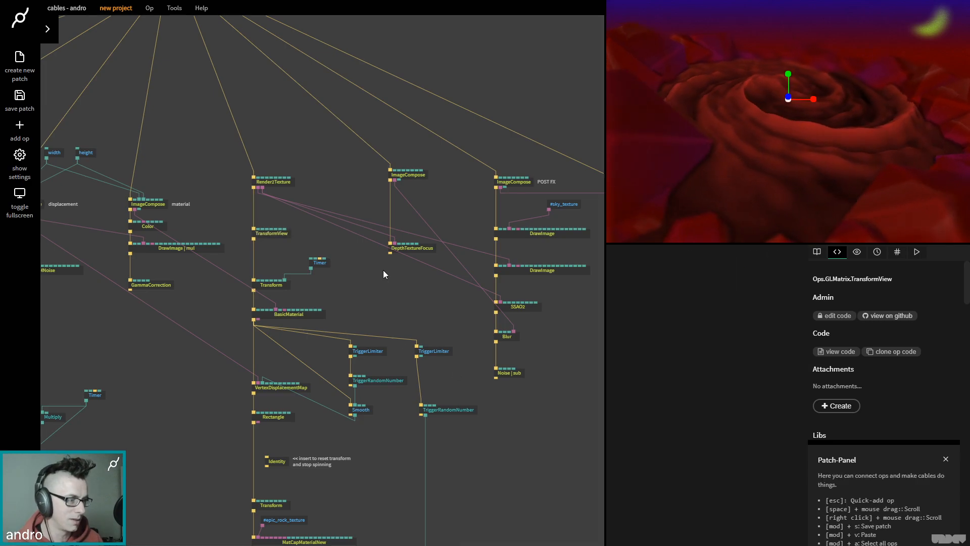
# - Preview the ImageCompose above DepthTextureFocus, and compare the scene with the POST FX chain's lower DrawImage and SSAO2 disabled and re-enabled
pyautogui.click(422, 175)
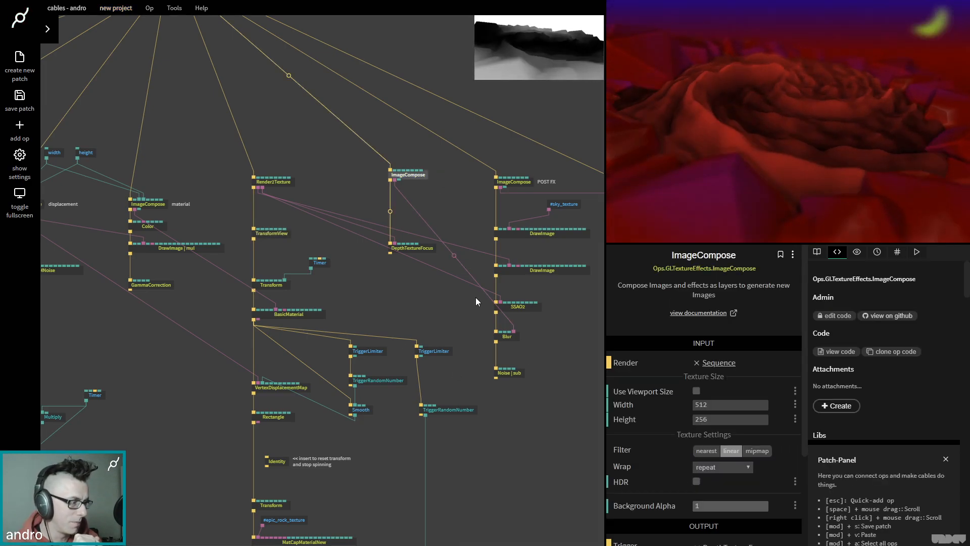
pyautogui.click(523, 271)
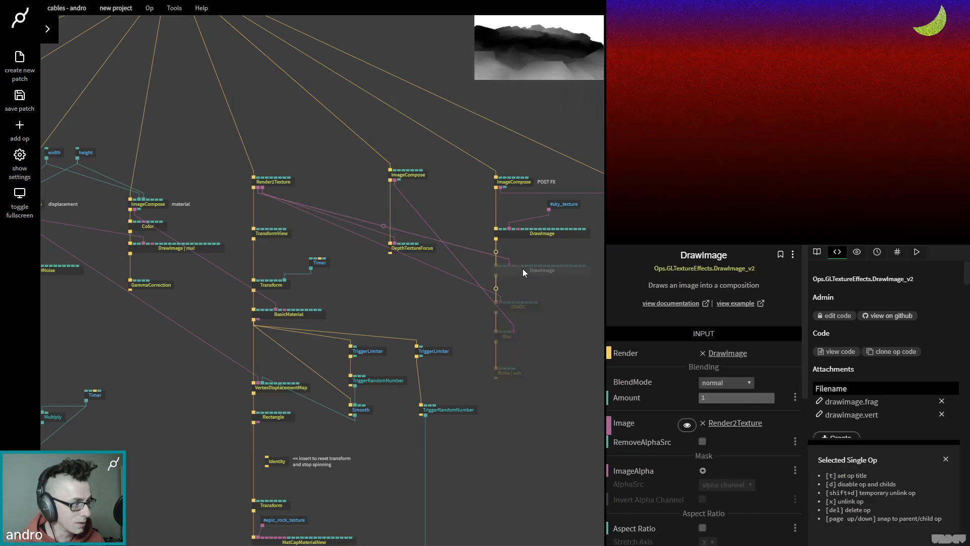
pyautogui.click(517, 306)
pyautogui.press('d')
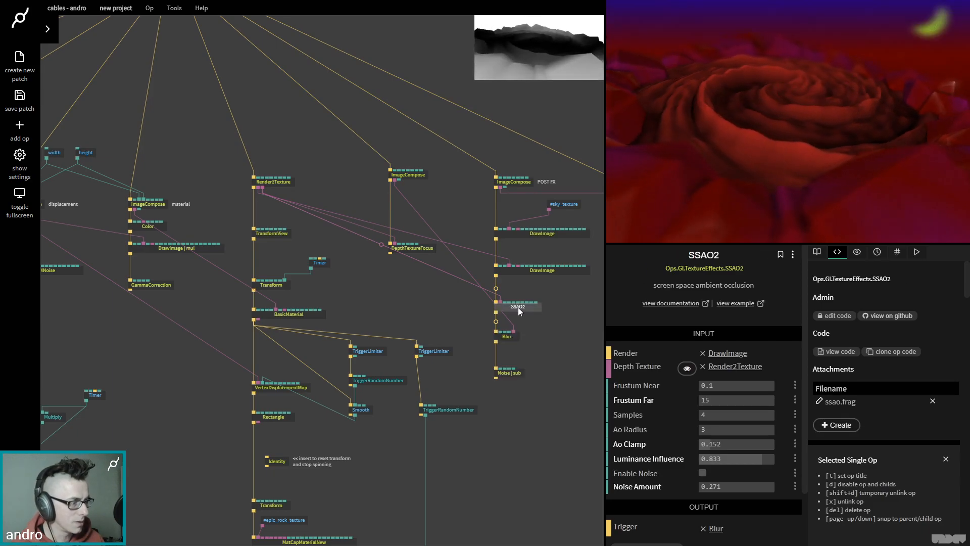
pyautogui.press('d')
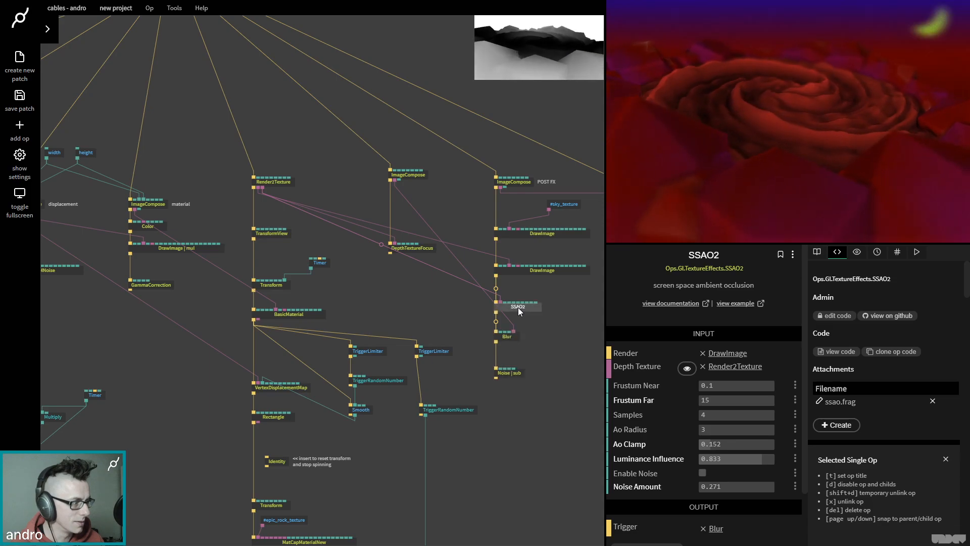
# - Save the patch, reload it in the browser and close the Files library
pyautogui.click(554, 390)
pyautogui.hotkey('ctrl', 's')
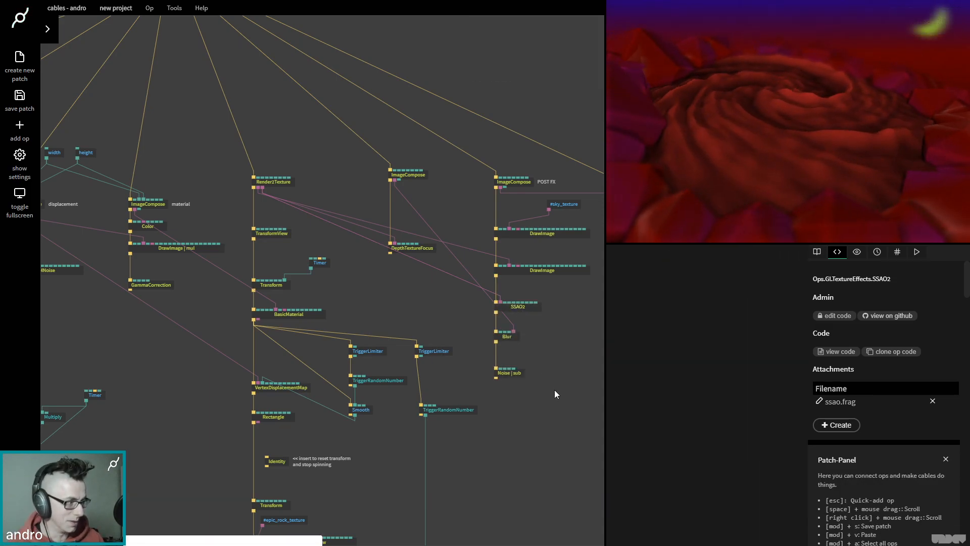
pyautogui.press('F5')
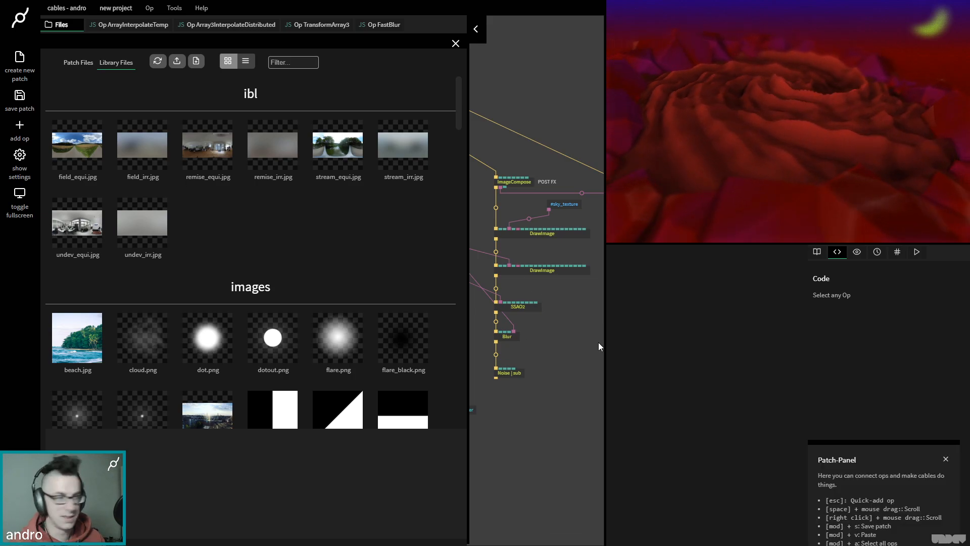
pyautogui.press('Escape')
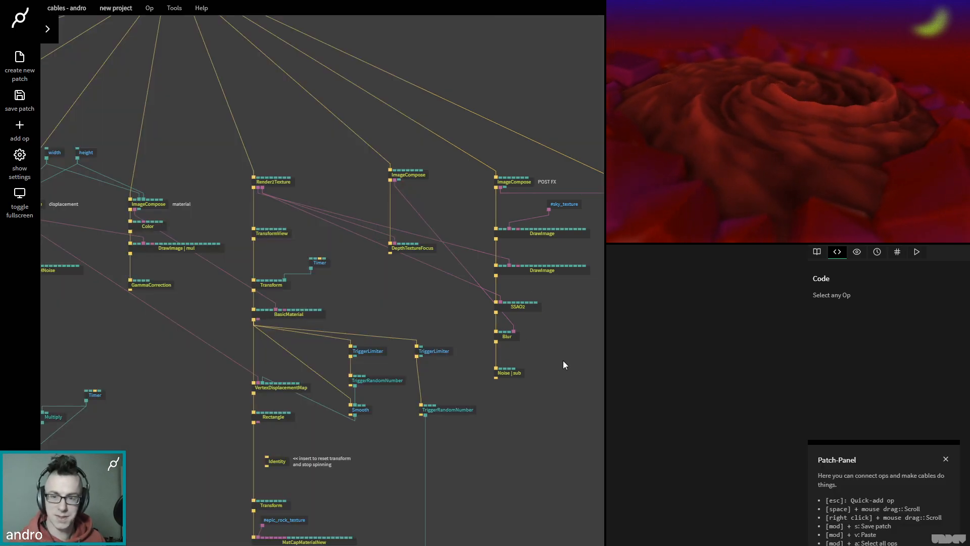